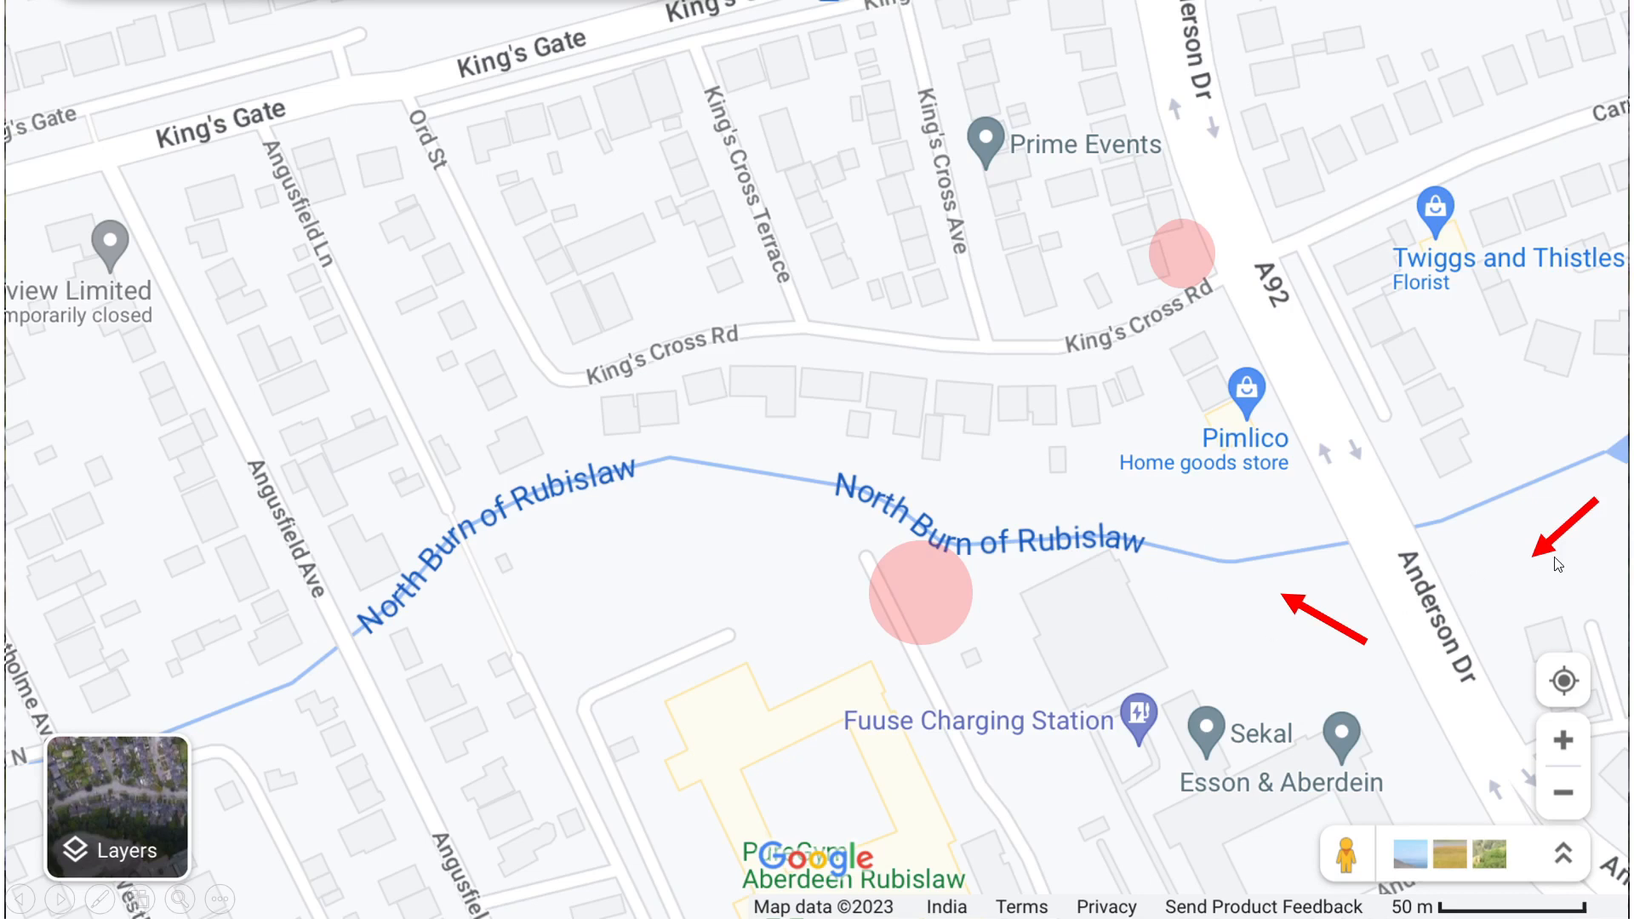
# Toggle the Rubislaw slides between street map and satellite view, ending on the annotated street map.
pyautogui.click(925, 588)
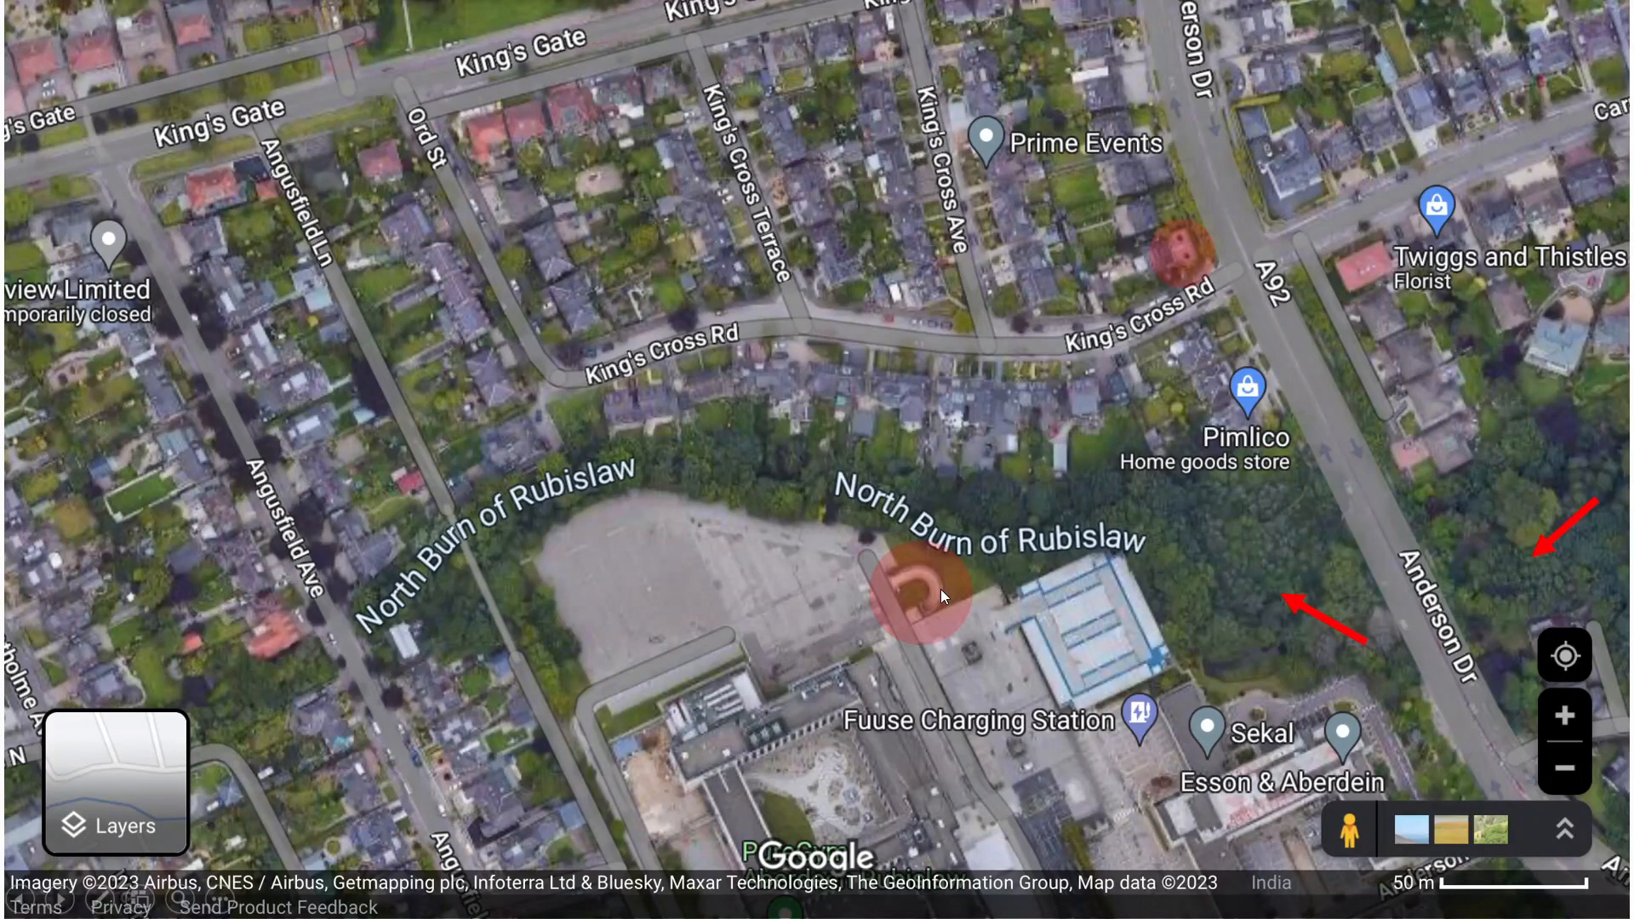
pyautogui.click(941, 589)
pyautogui.click(942, 589)
pyautogui.click(1181, 248)
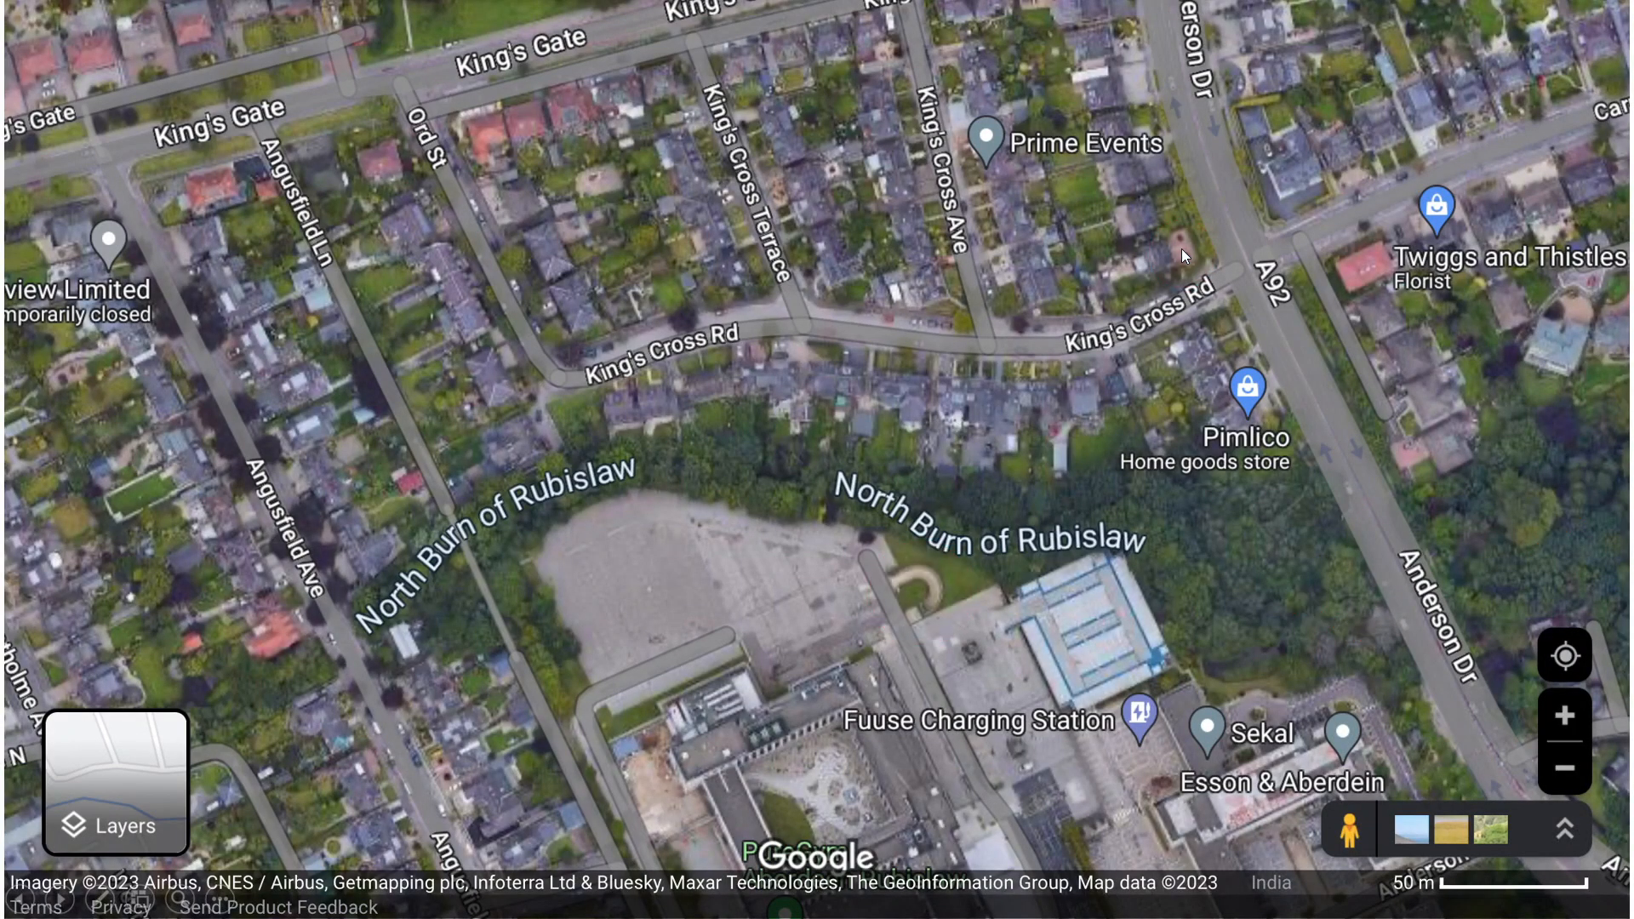
pyautogui.click(1182, 252)
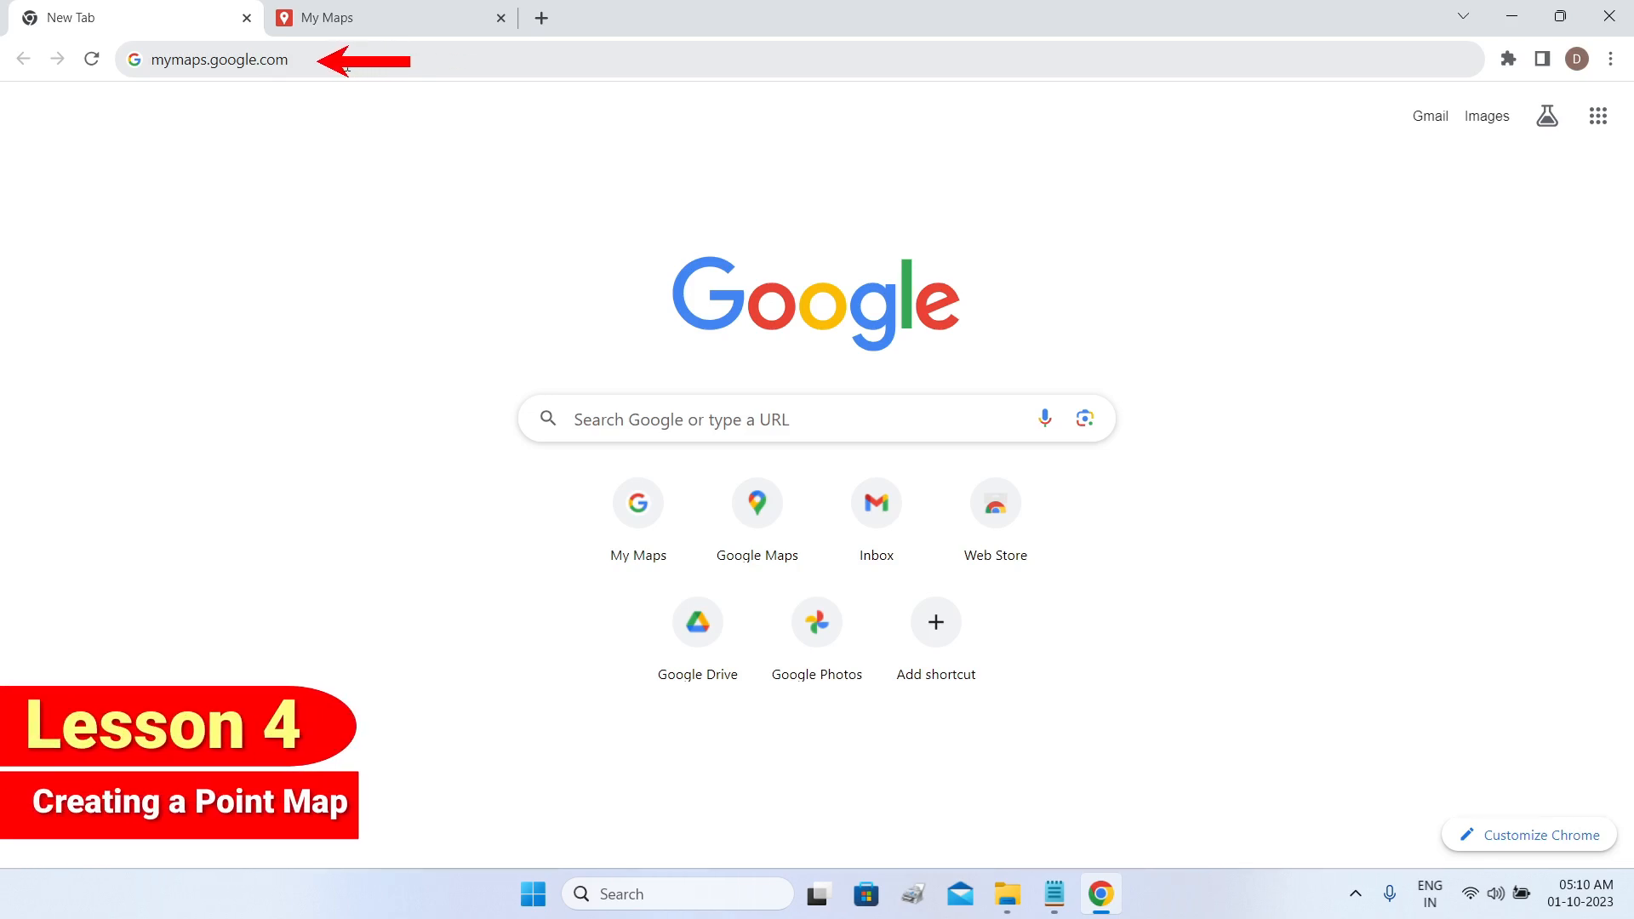
# Load mymaps.google.com from the new tab's address bar.
pyautogui.click(344, 60)
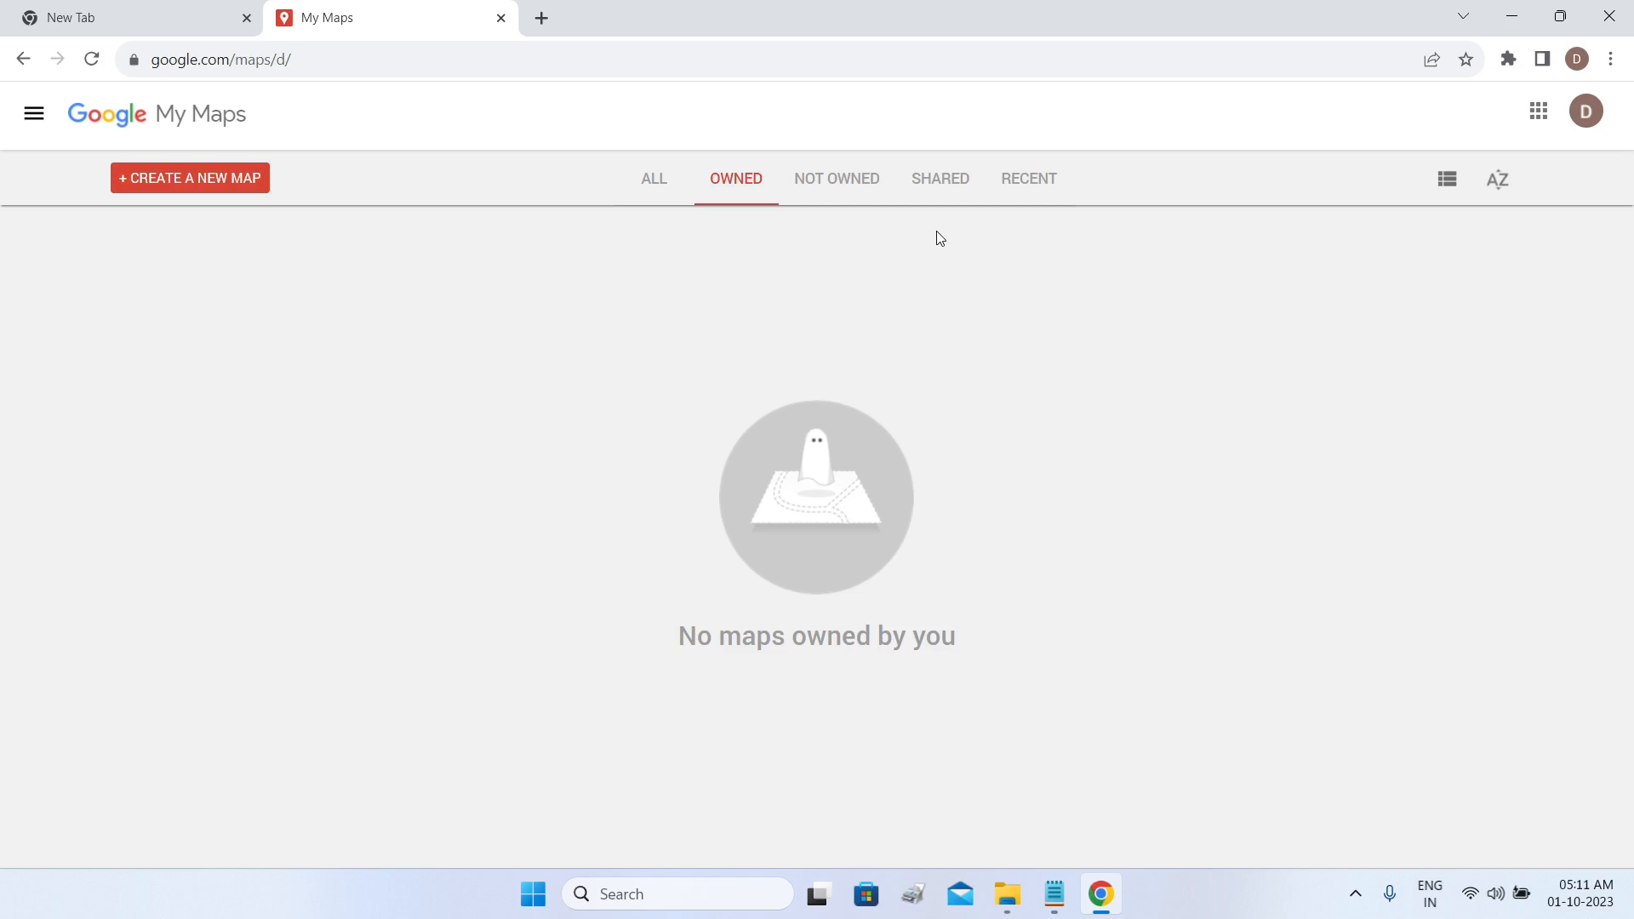
# Look through the Shared, Not Owned, Recent and All map lists, each showing no maps.
pyautogui.click(945, 184)
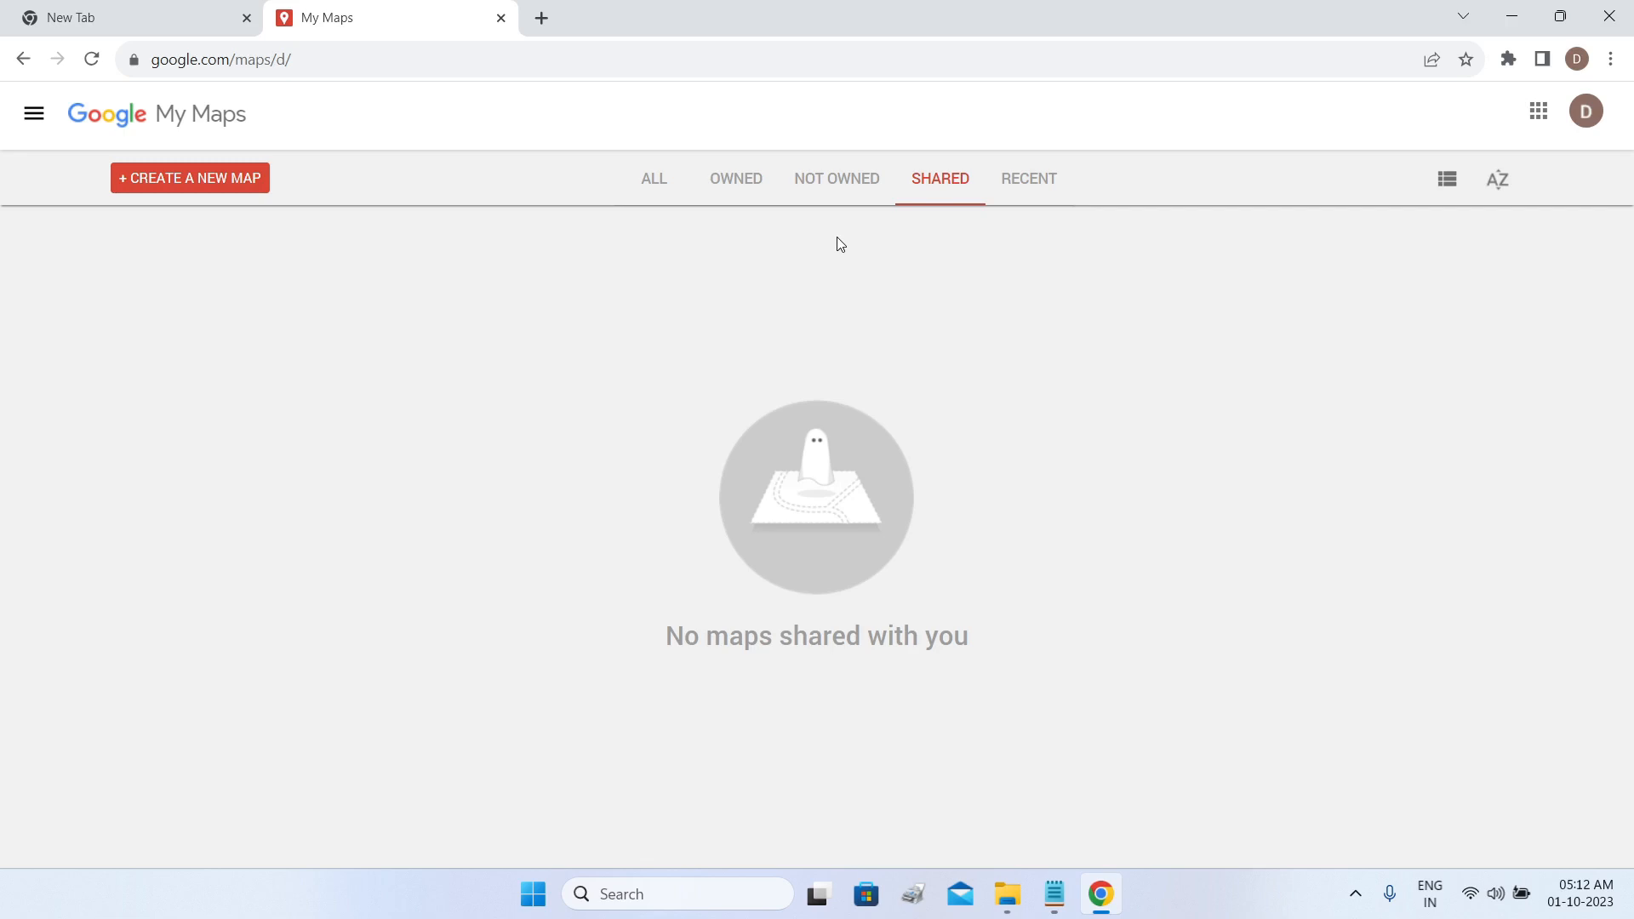
pyautogui.click(843, 187)
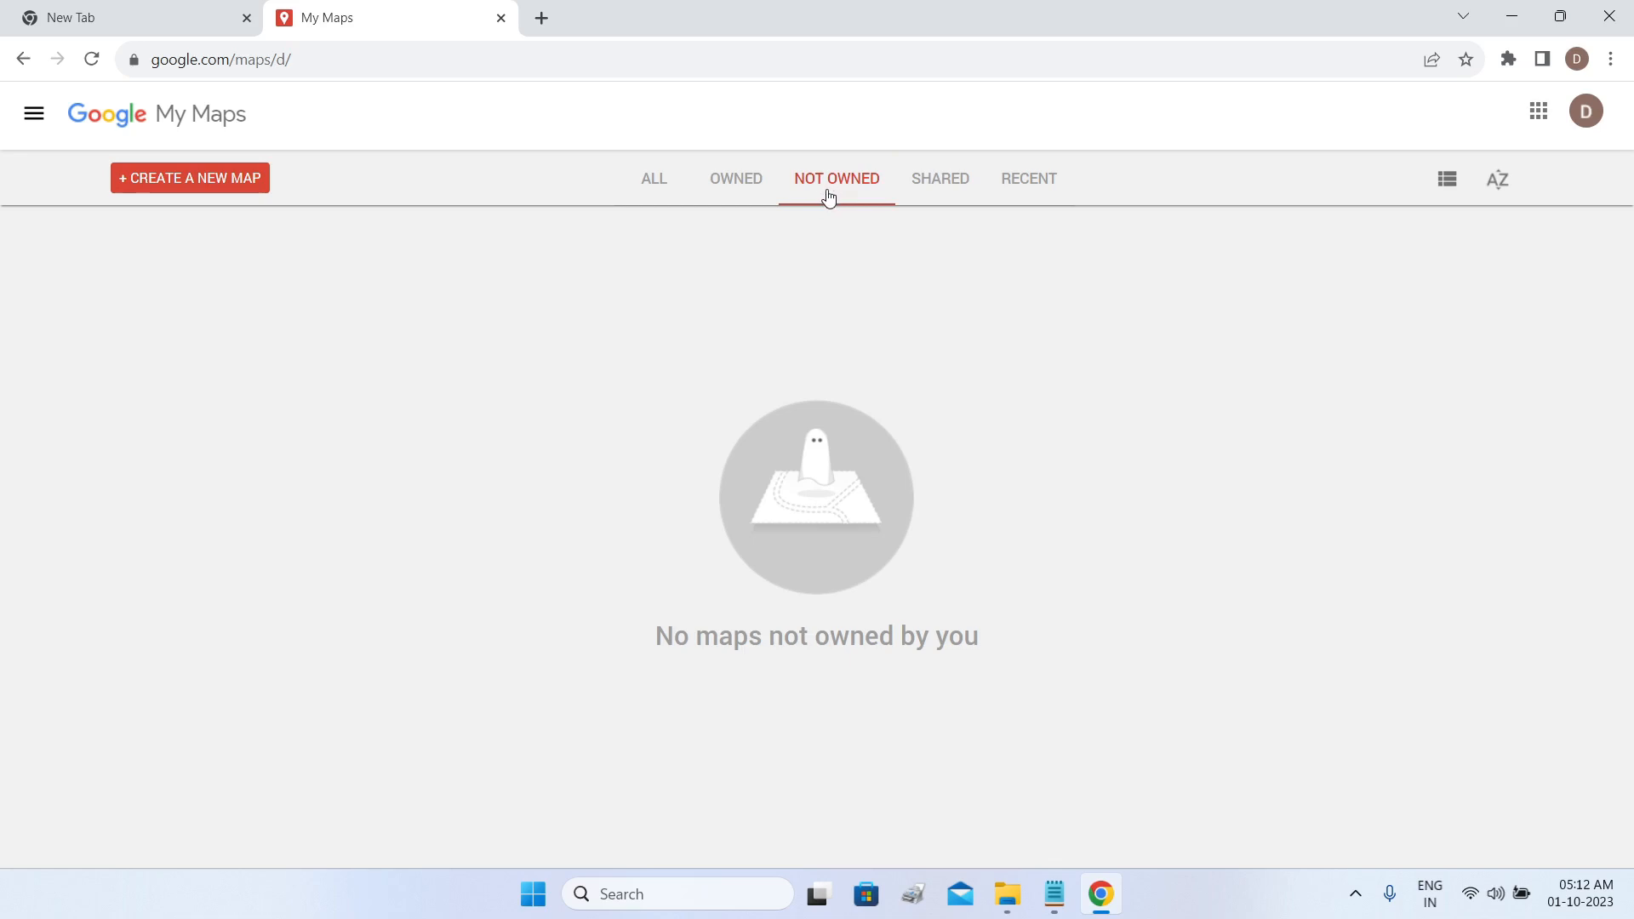
pyautogui.click(1026, 183)
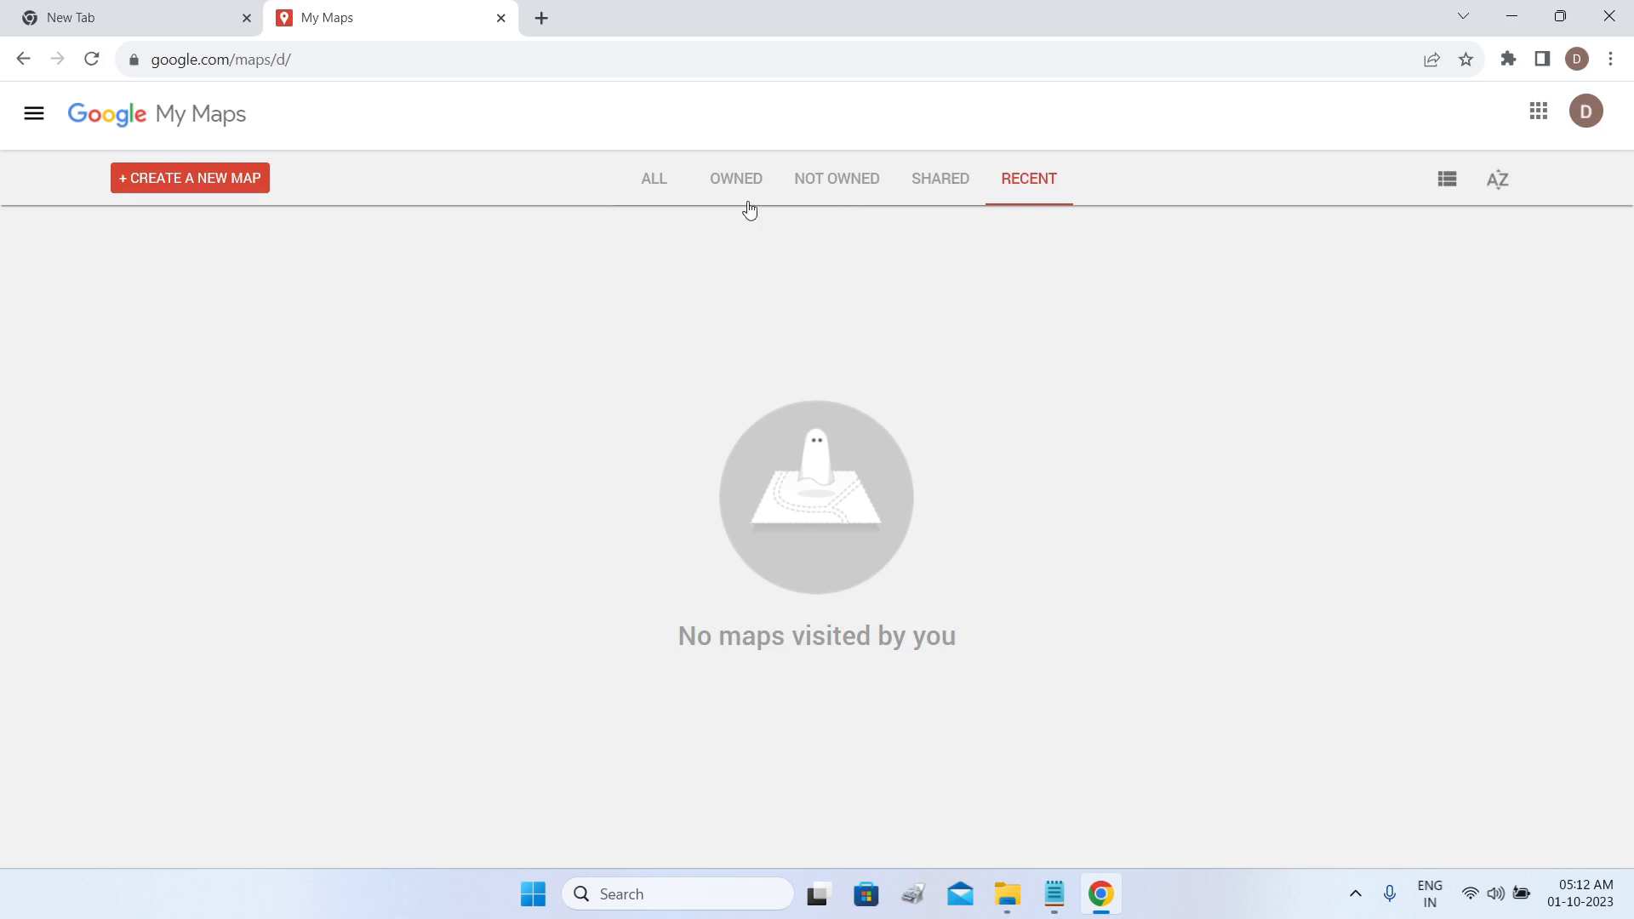
pyautogui.click(653, 182)
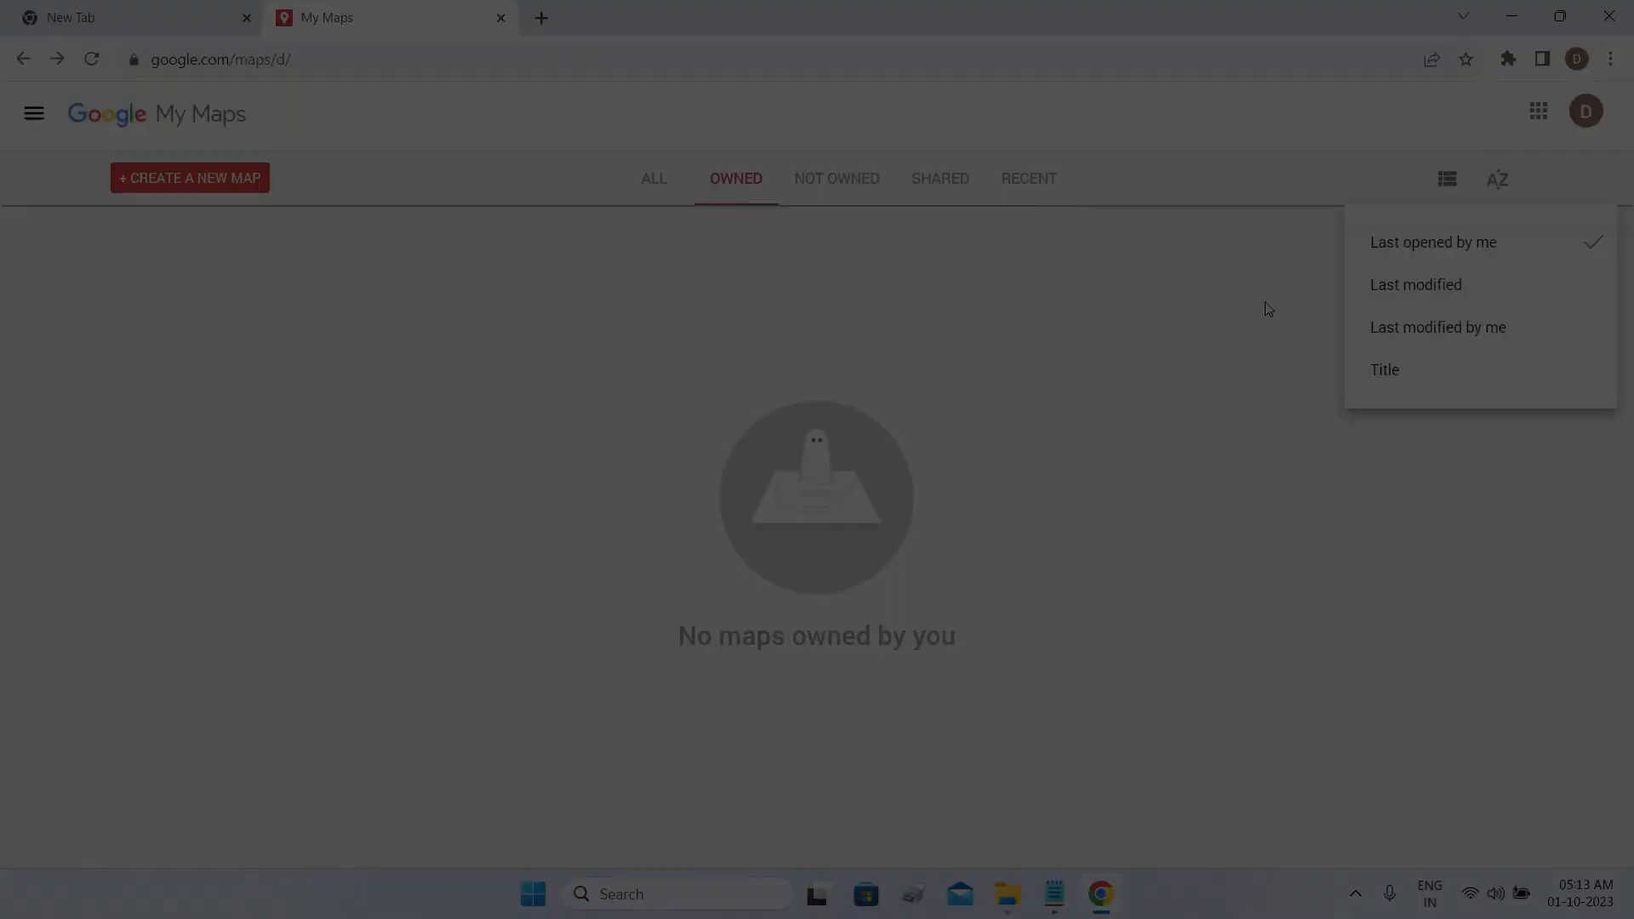
# Switch to the Owned list and review the sort choices, leaving the order unchanged.
pyautogui.click(1482, 201)
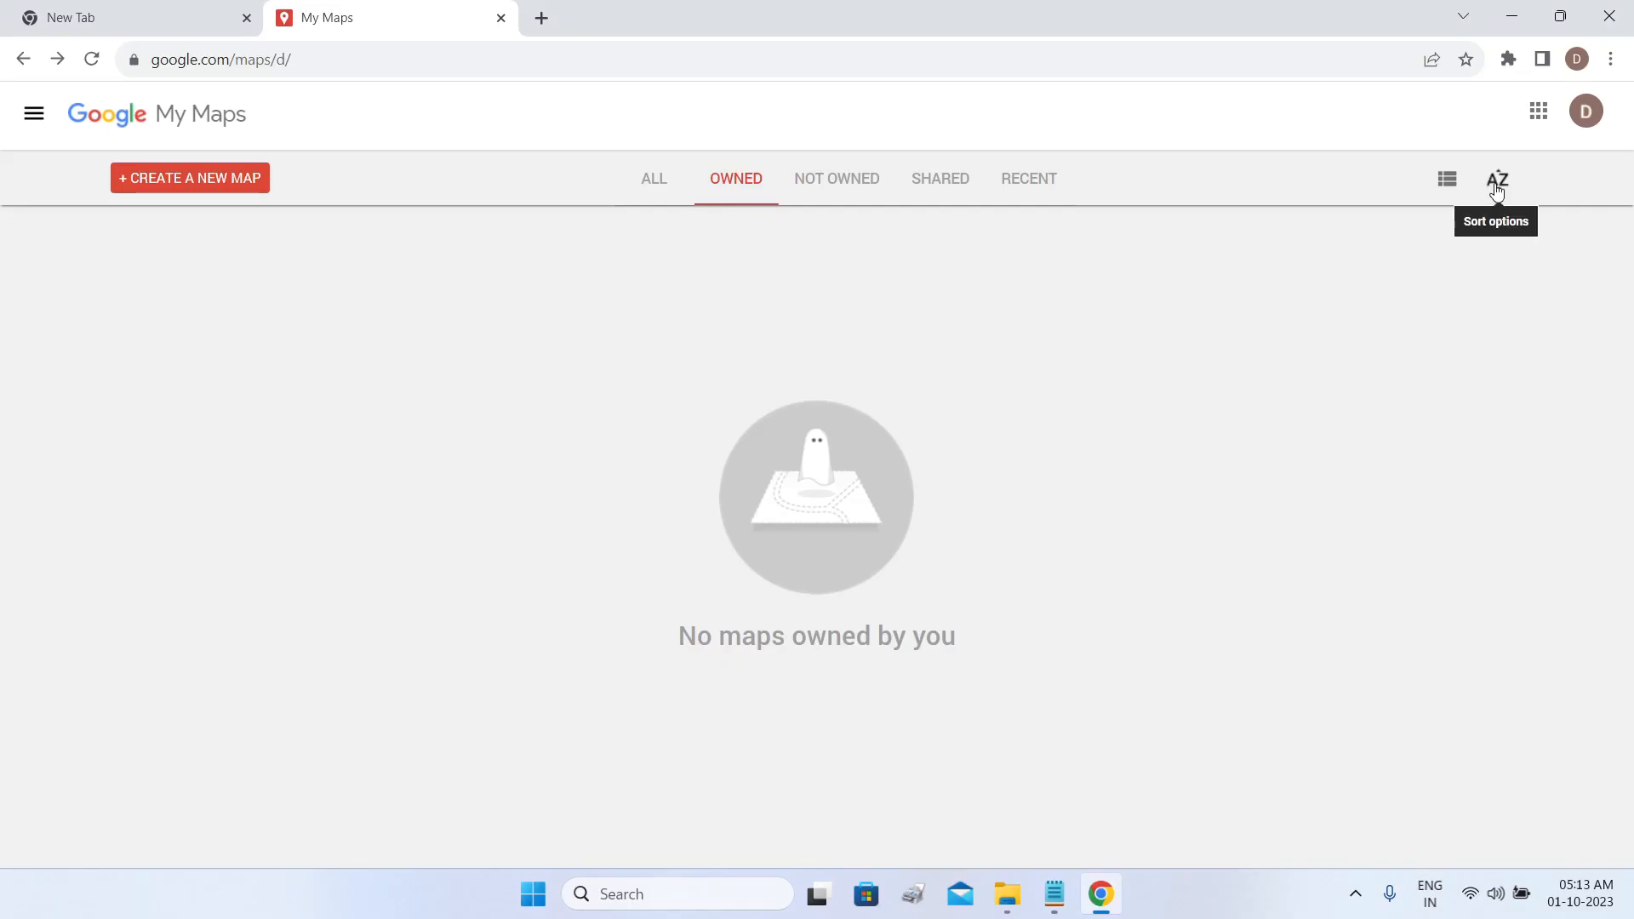
pyautogui.click(1498, 192)
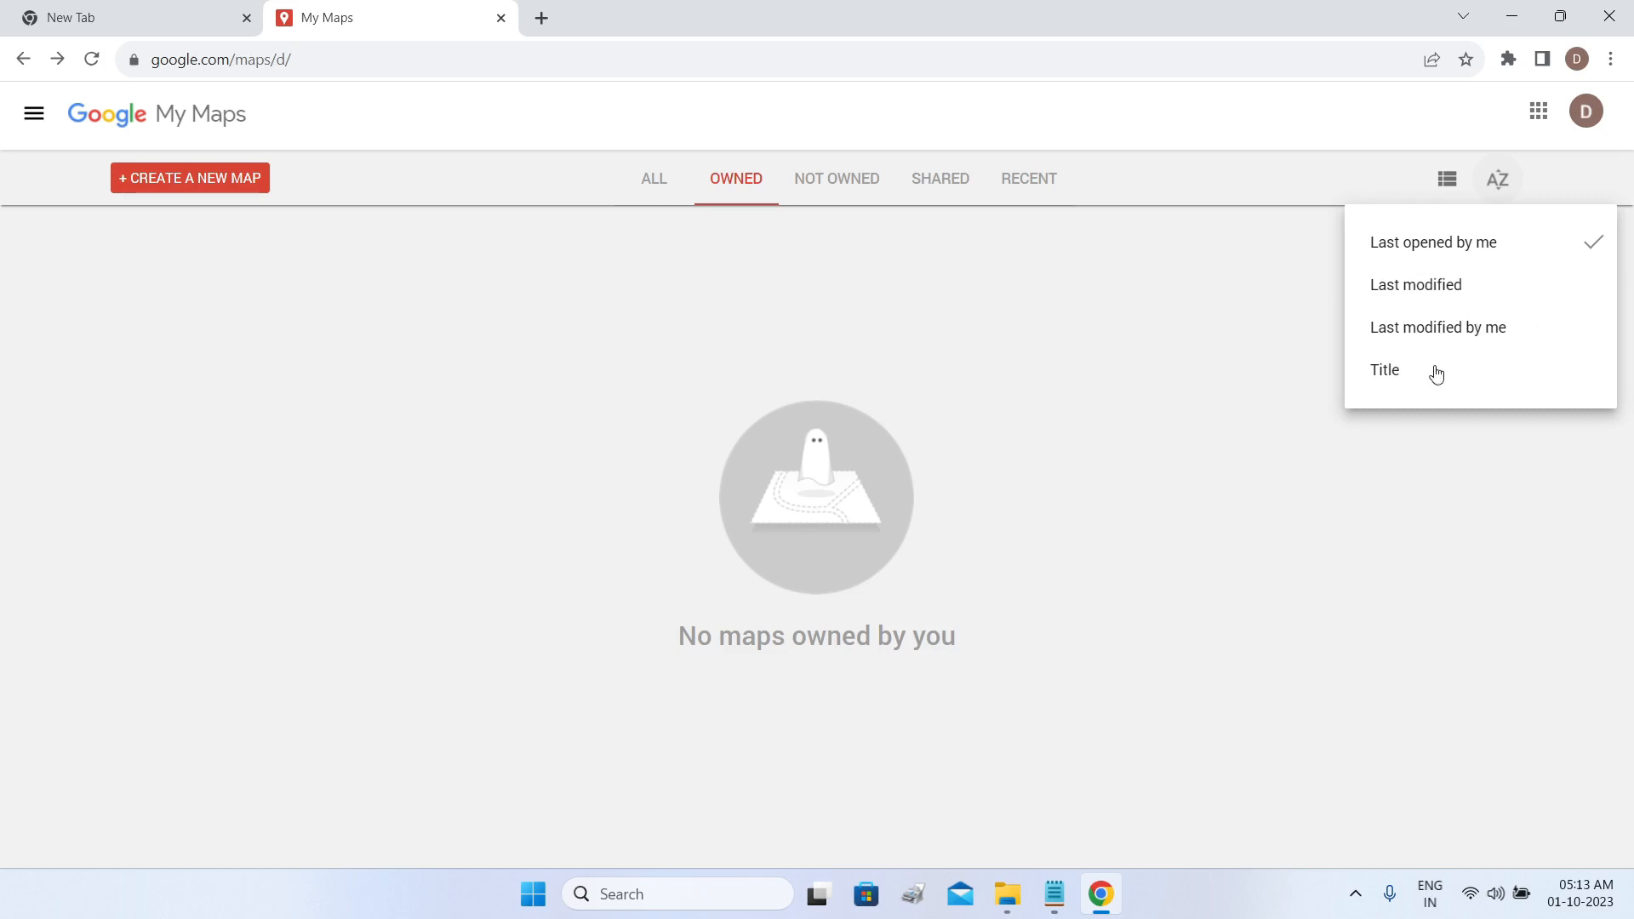
pyautogui.click(1249, 324)
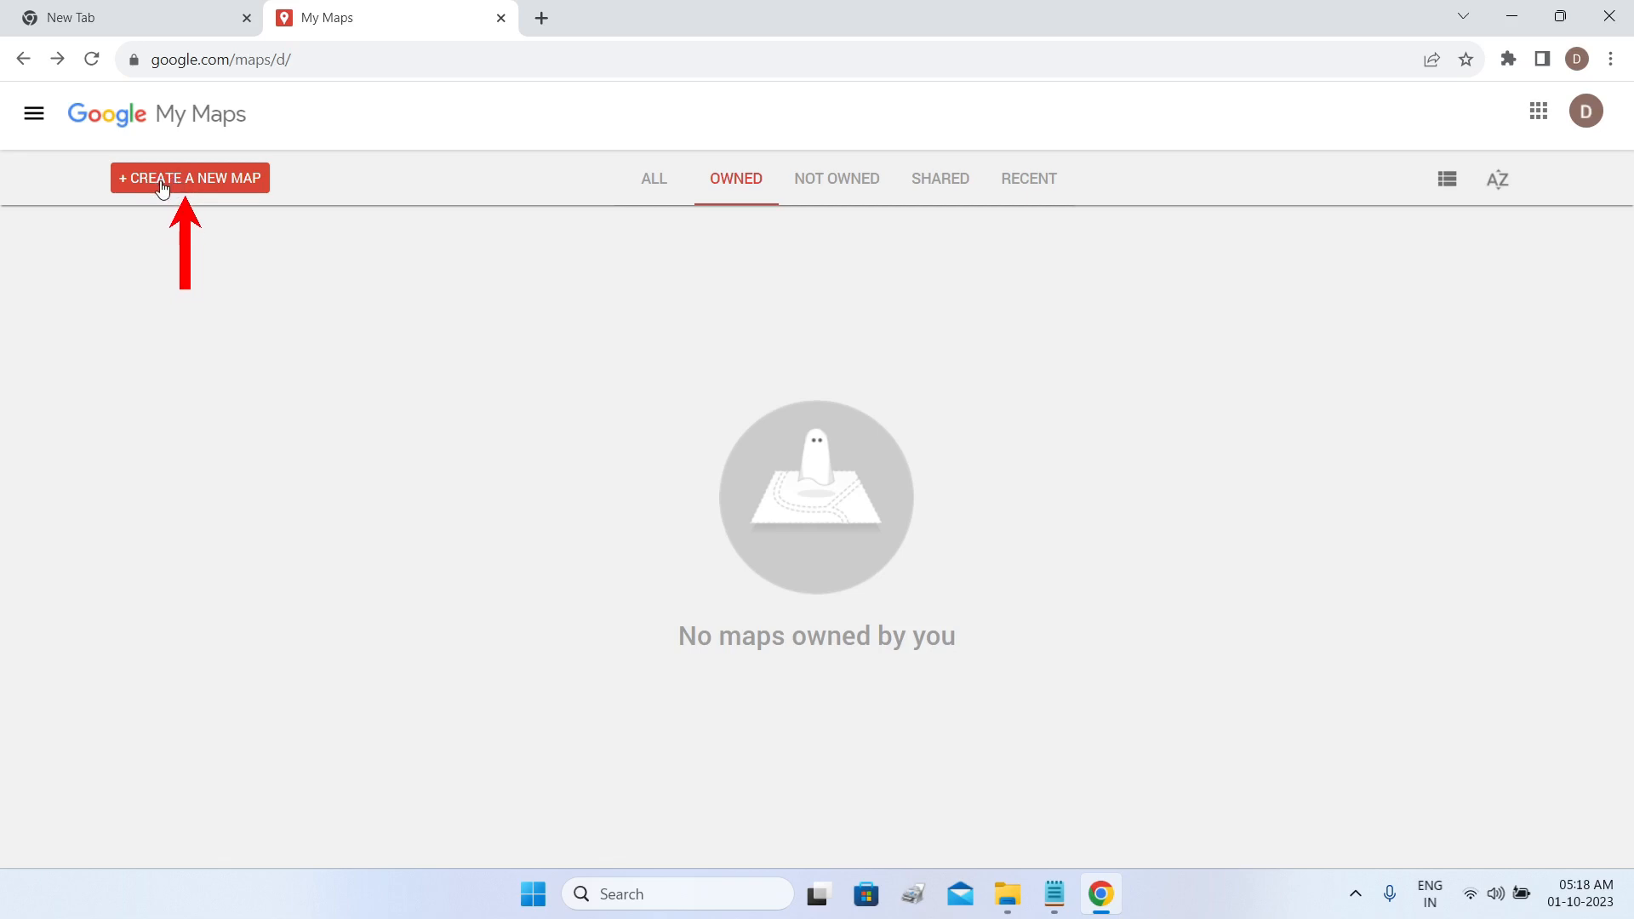
# Start a blank map with + Create a new map.
pyautogui.click(197, 188)
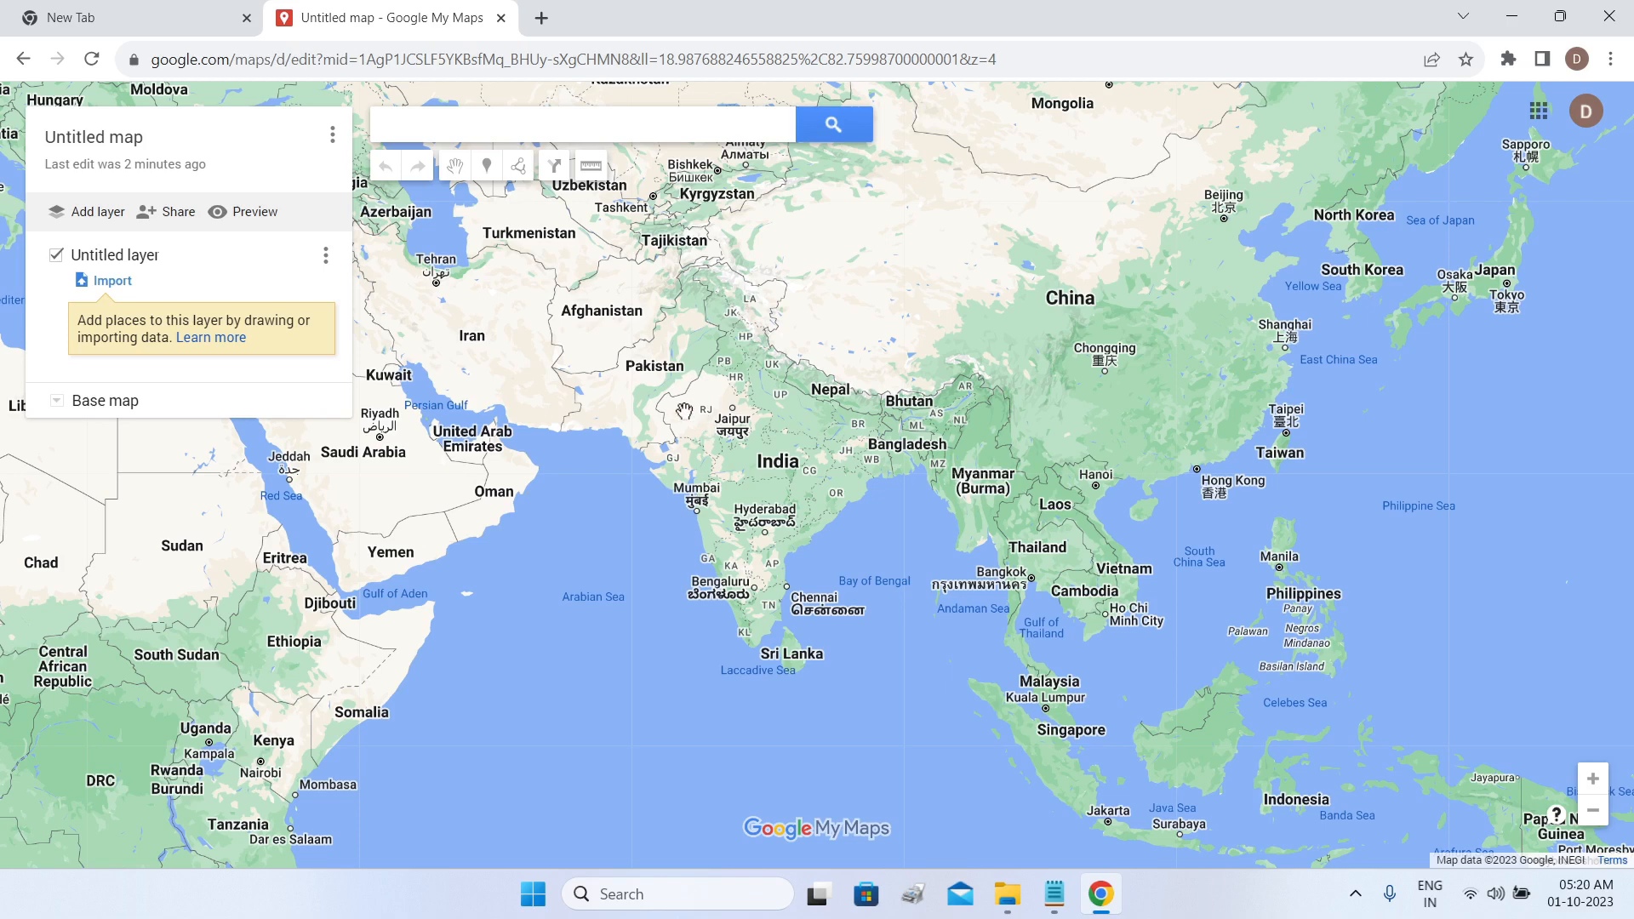
# Pan and zoom the map from Europe into Ireland and down to Bishopstown in Cork.
pyautogui.moveTo(684, 411); pyautogui.dragTo(1300, 479)
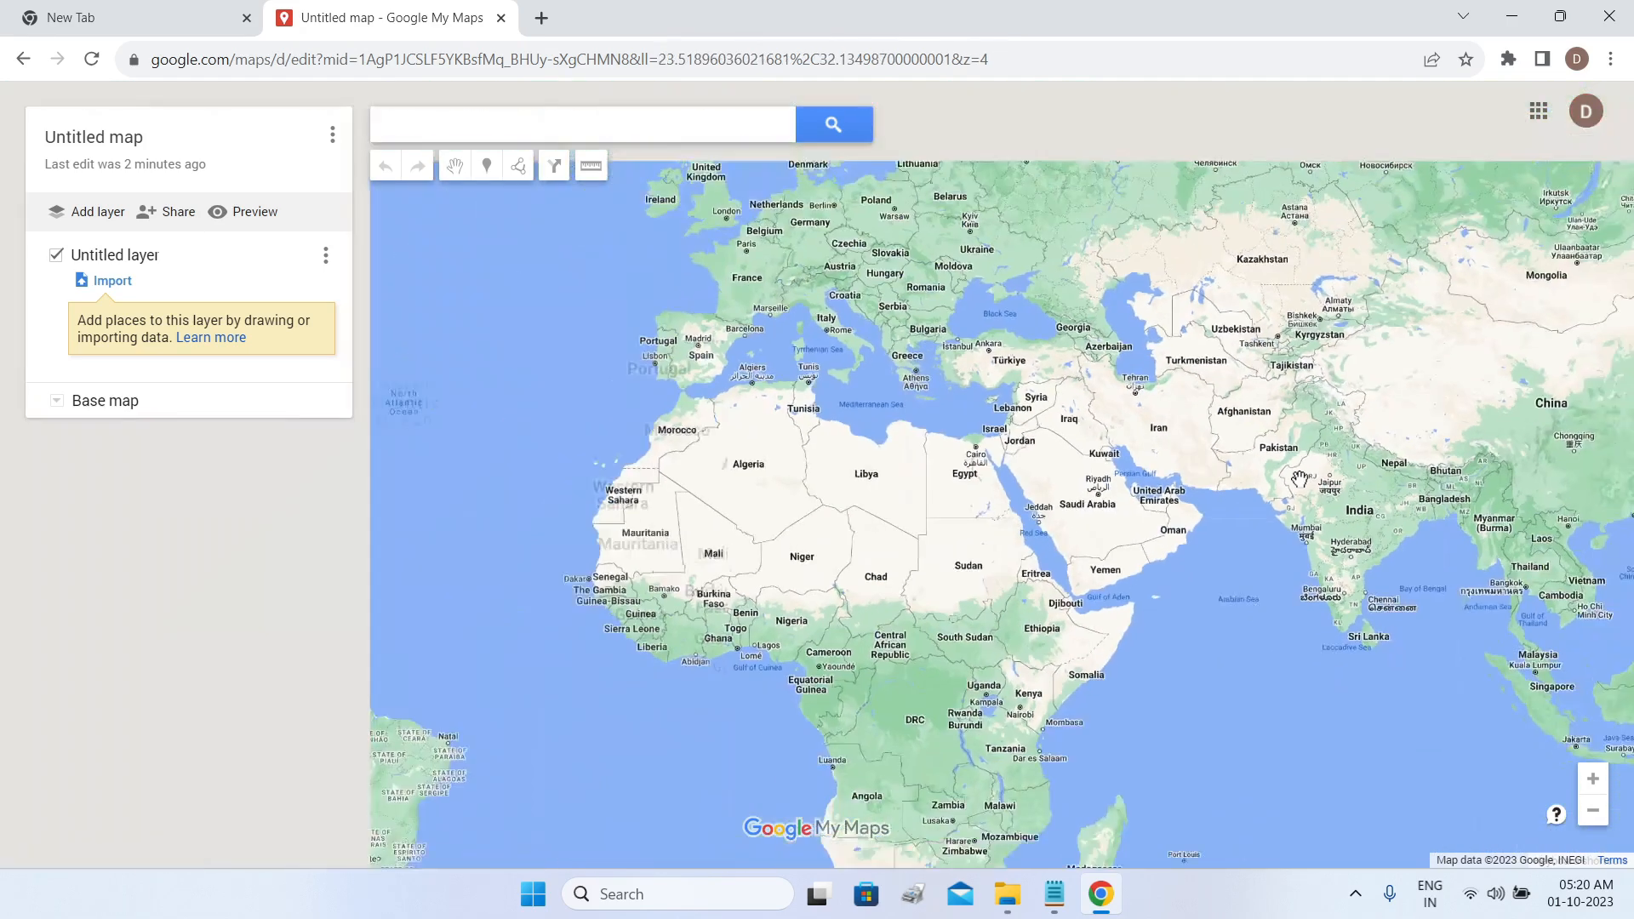
pyautogui.scroll(-1, 1300, 480)
pyautogui.scroll(2, 889, 438)
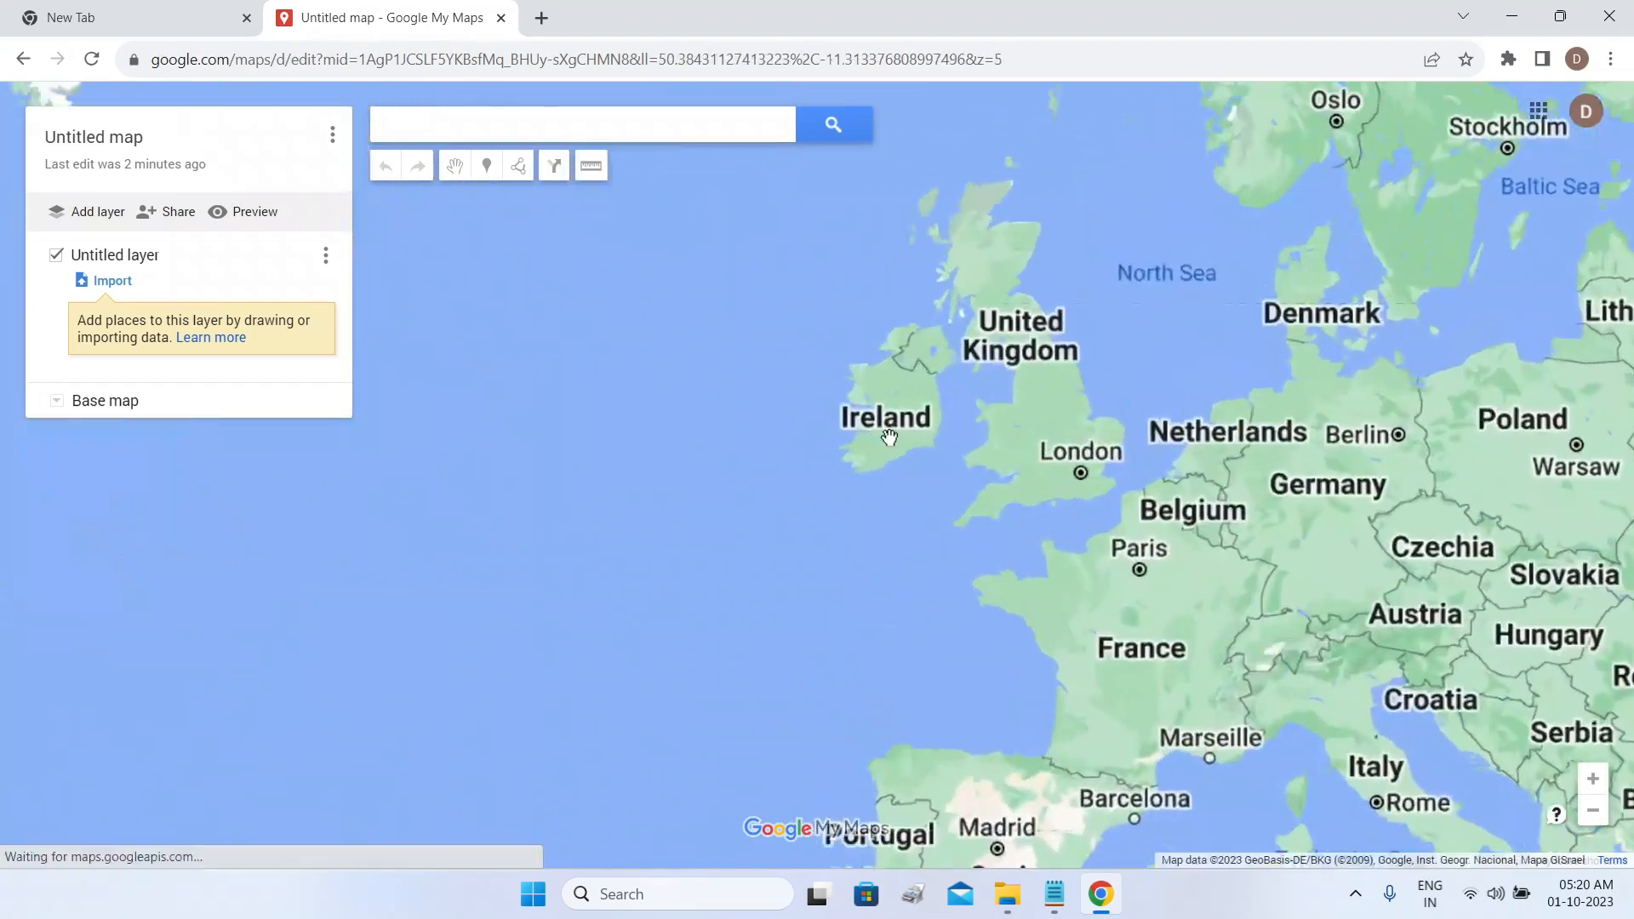
pyautogui.scroll(2, 890, 437)
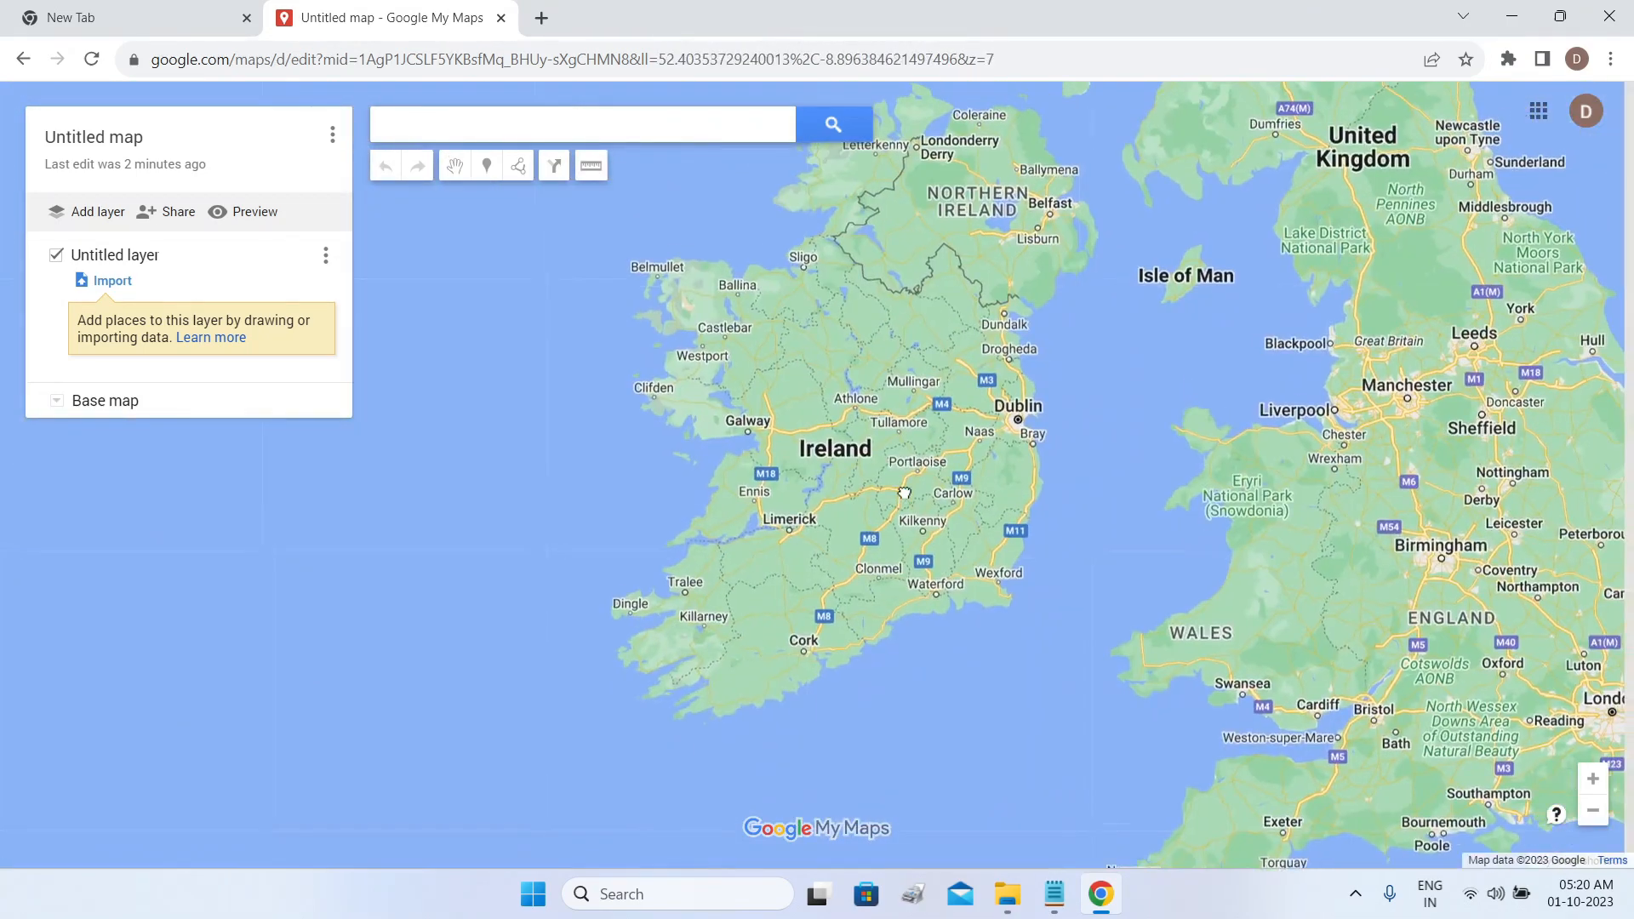
pyautogui.moveTo(904, 493); pyautogui.dragTo(916, 514)
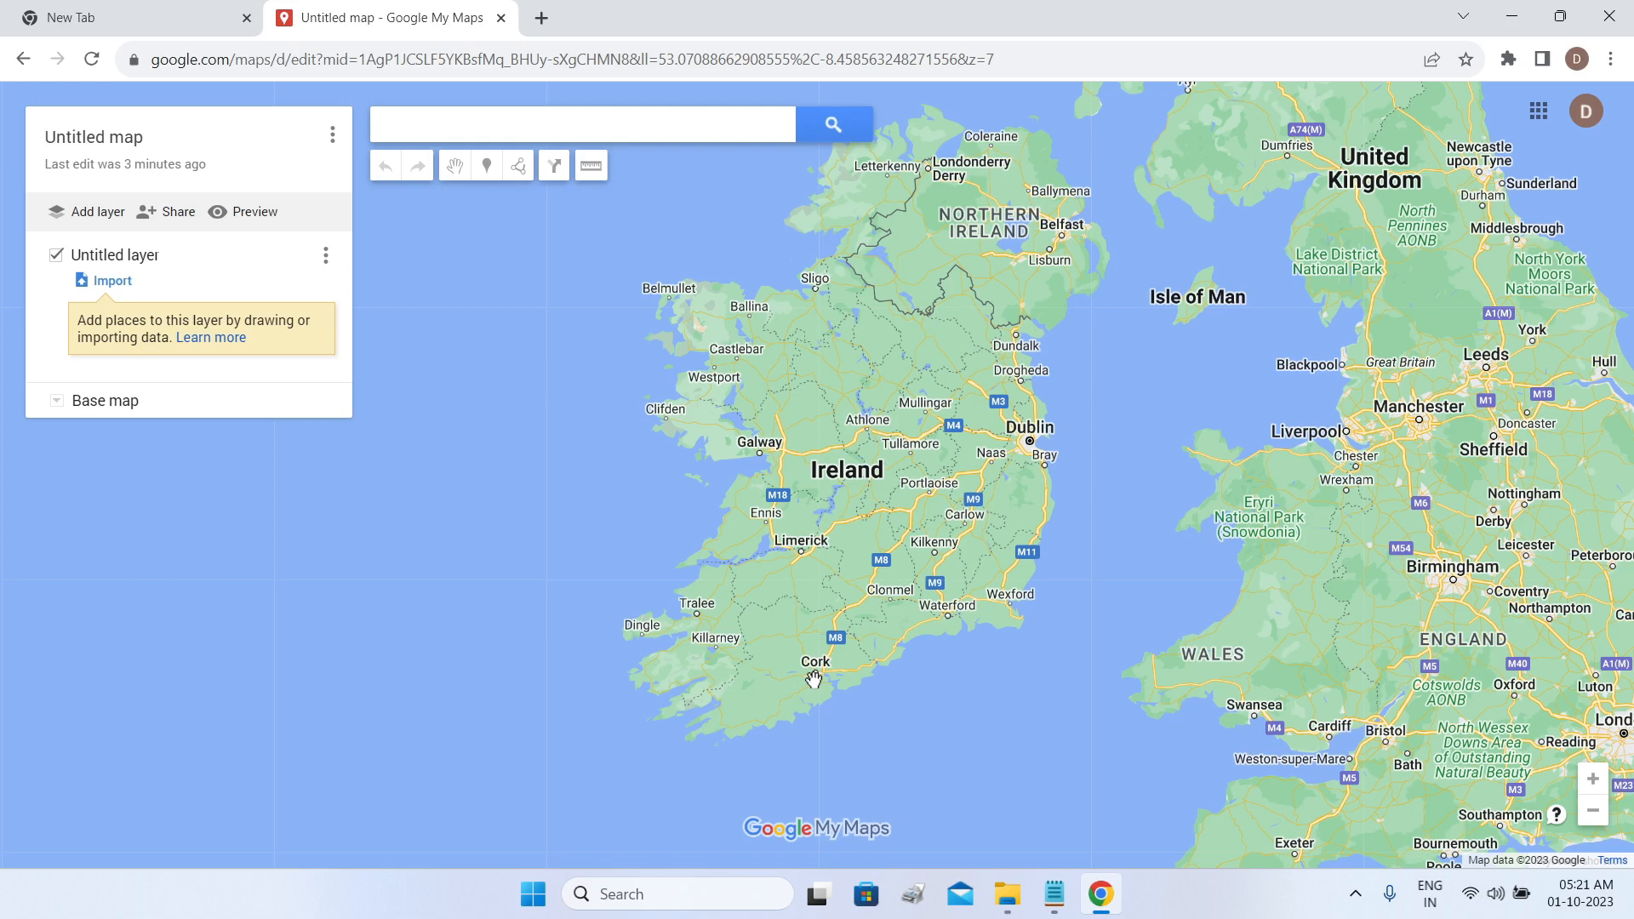
pyautogui.scroll(2, 815, 678)
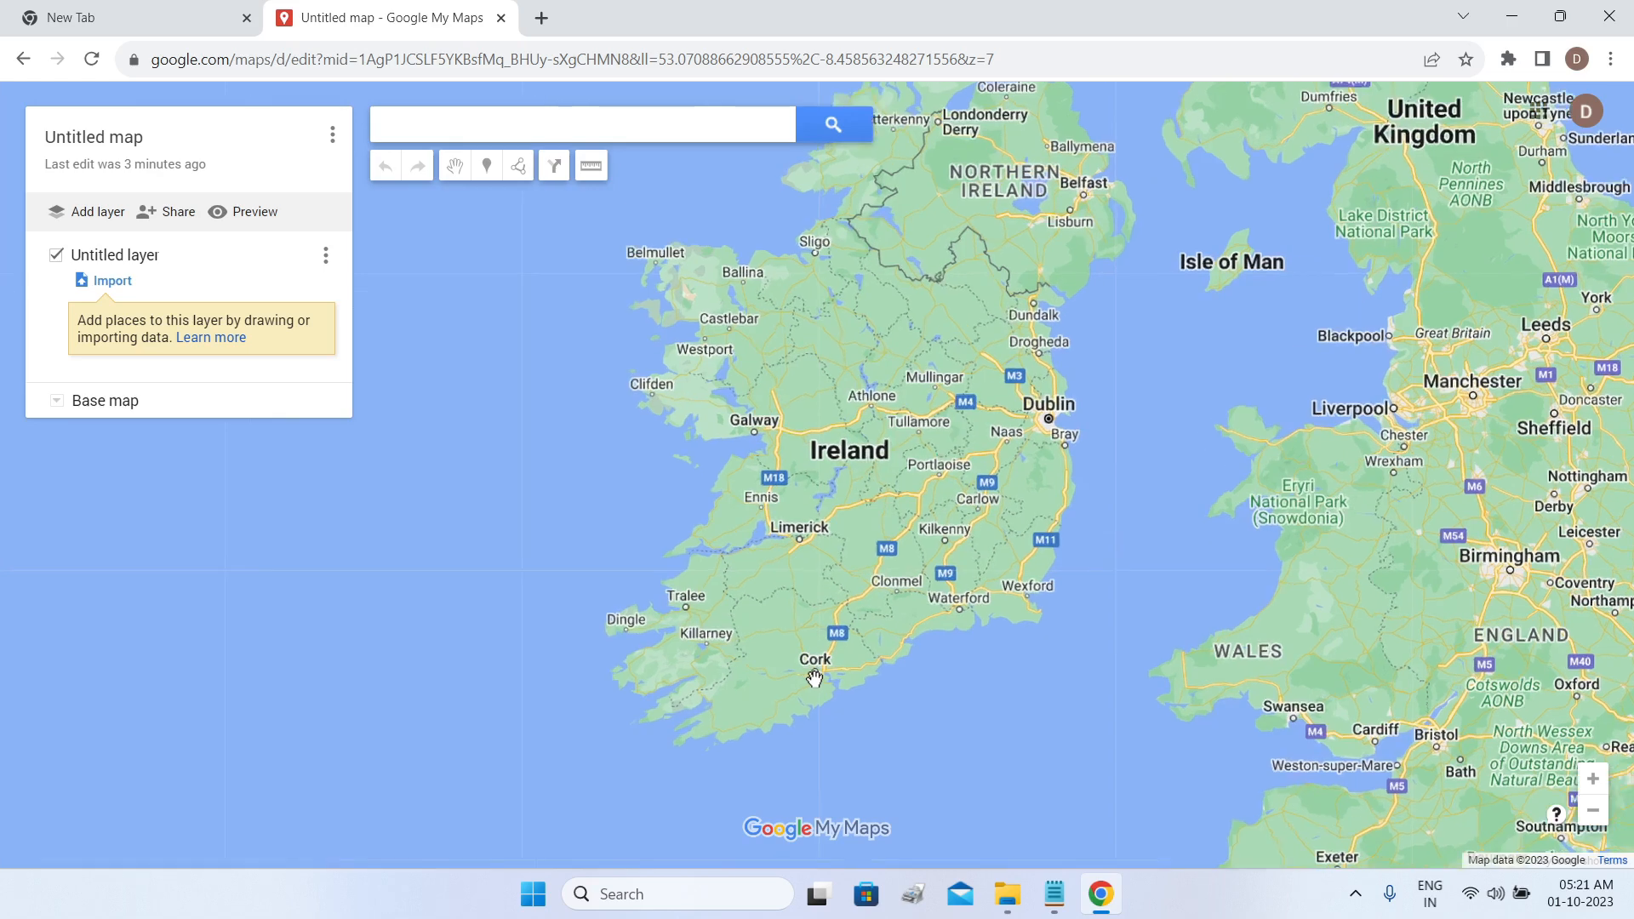
pyautogui.scroll(6, 818, 676)
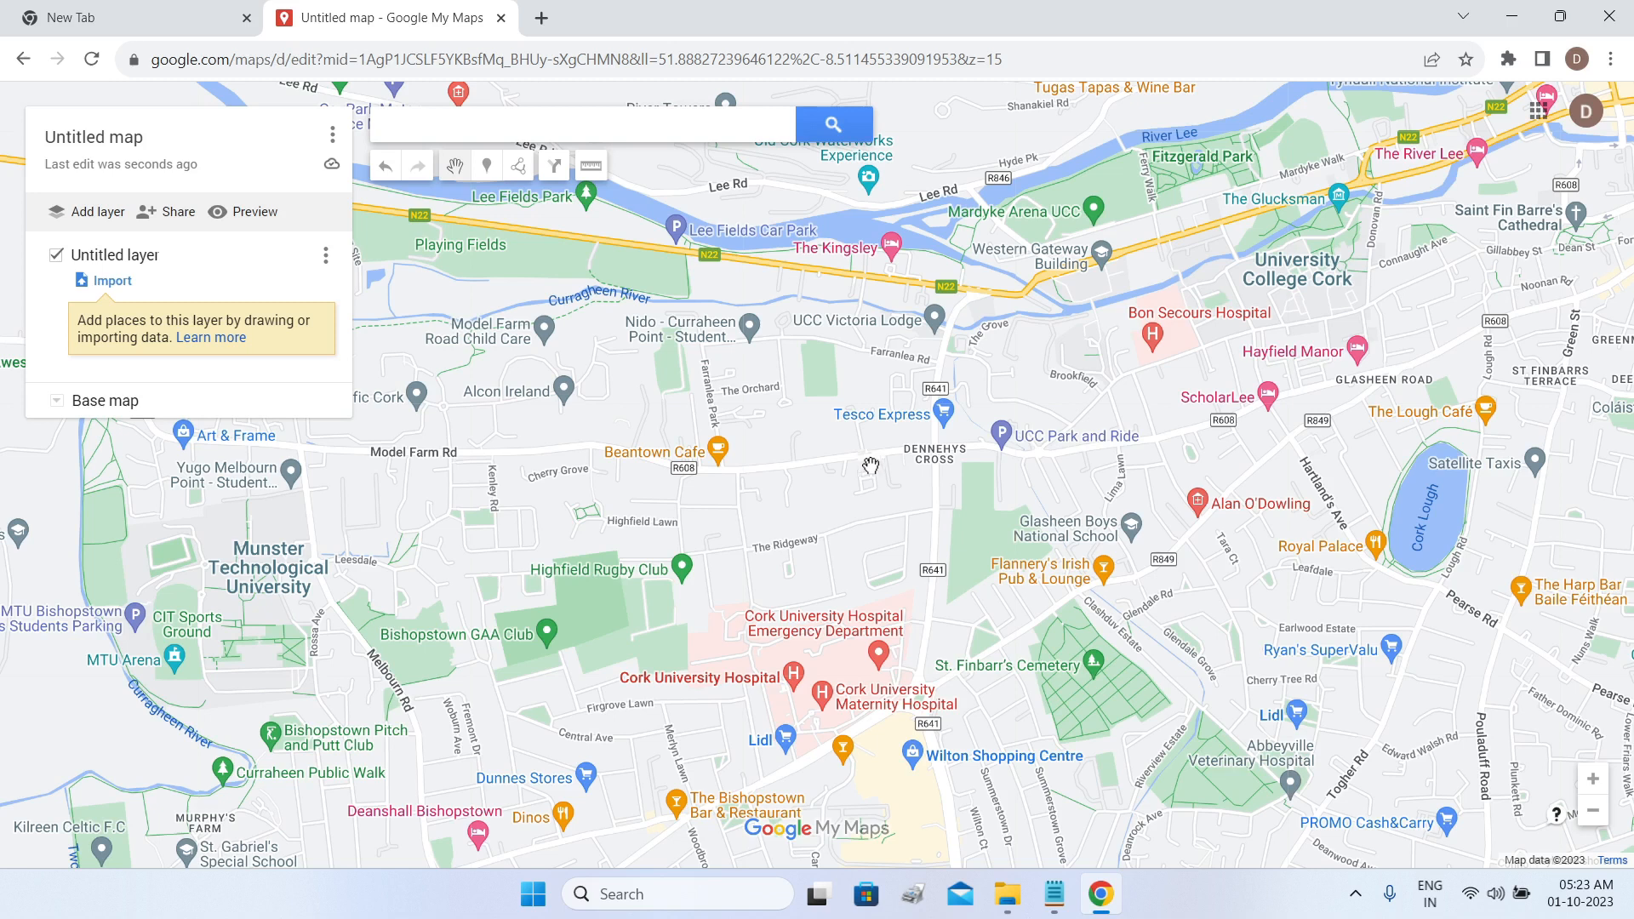
# Add a marker near Dennehys Cross named Liber Cork with the pasted description and website link.
pyautogui.click(487, 167)
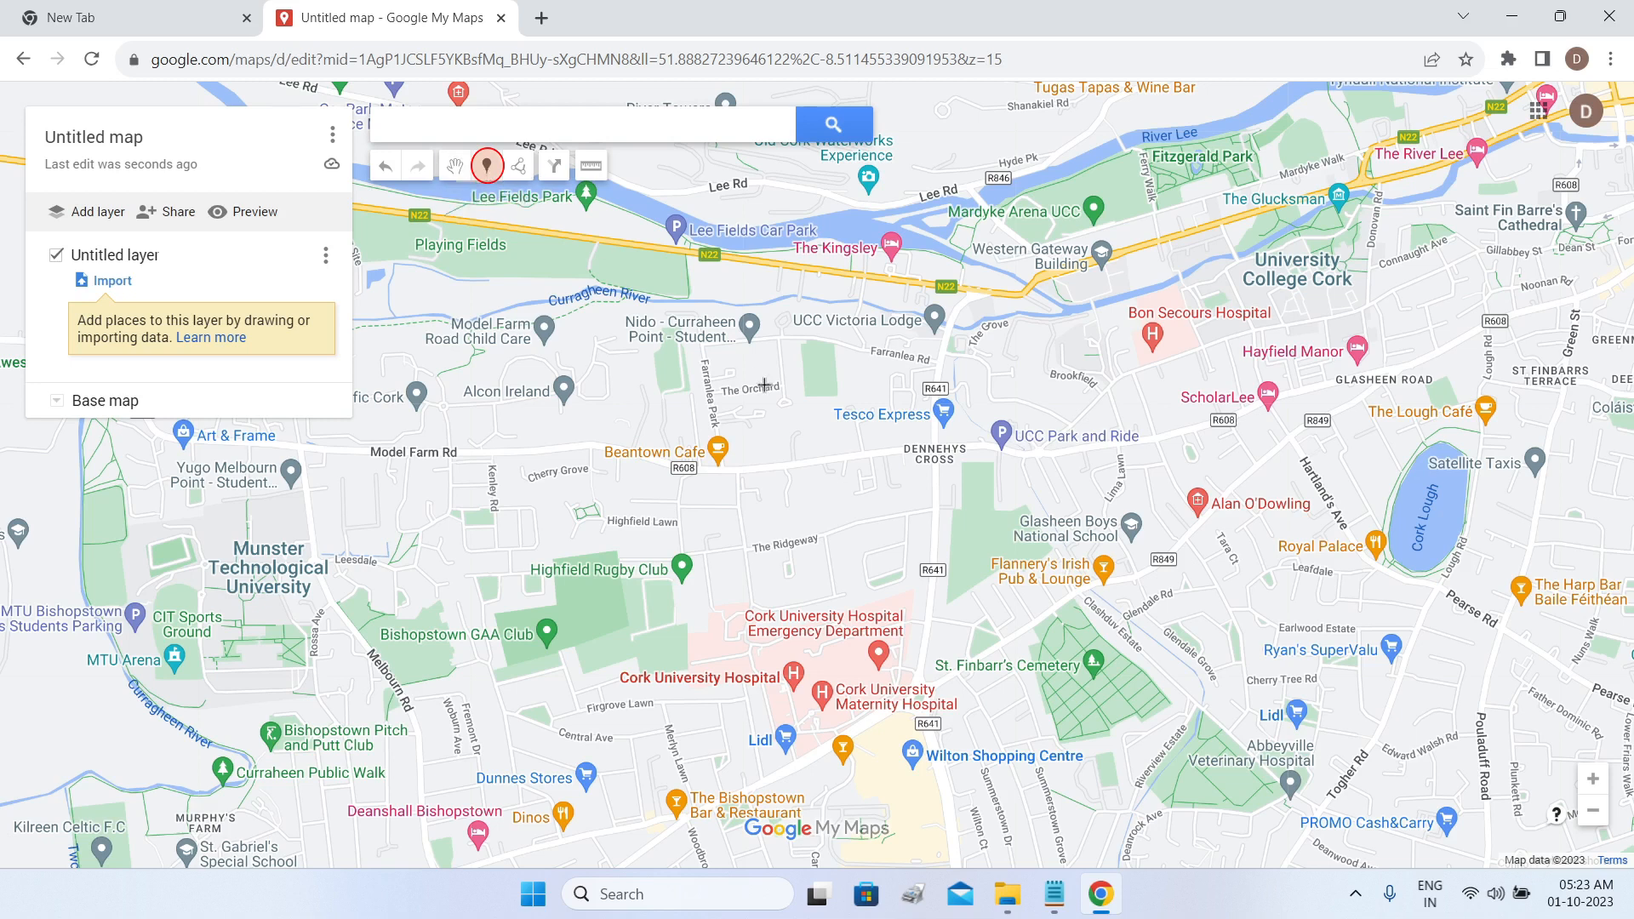
pyautogui.click(877, 460)
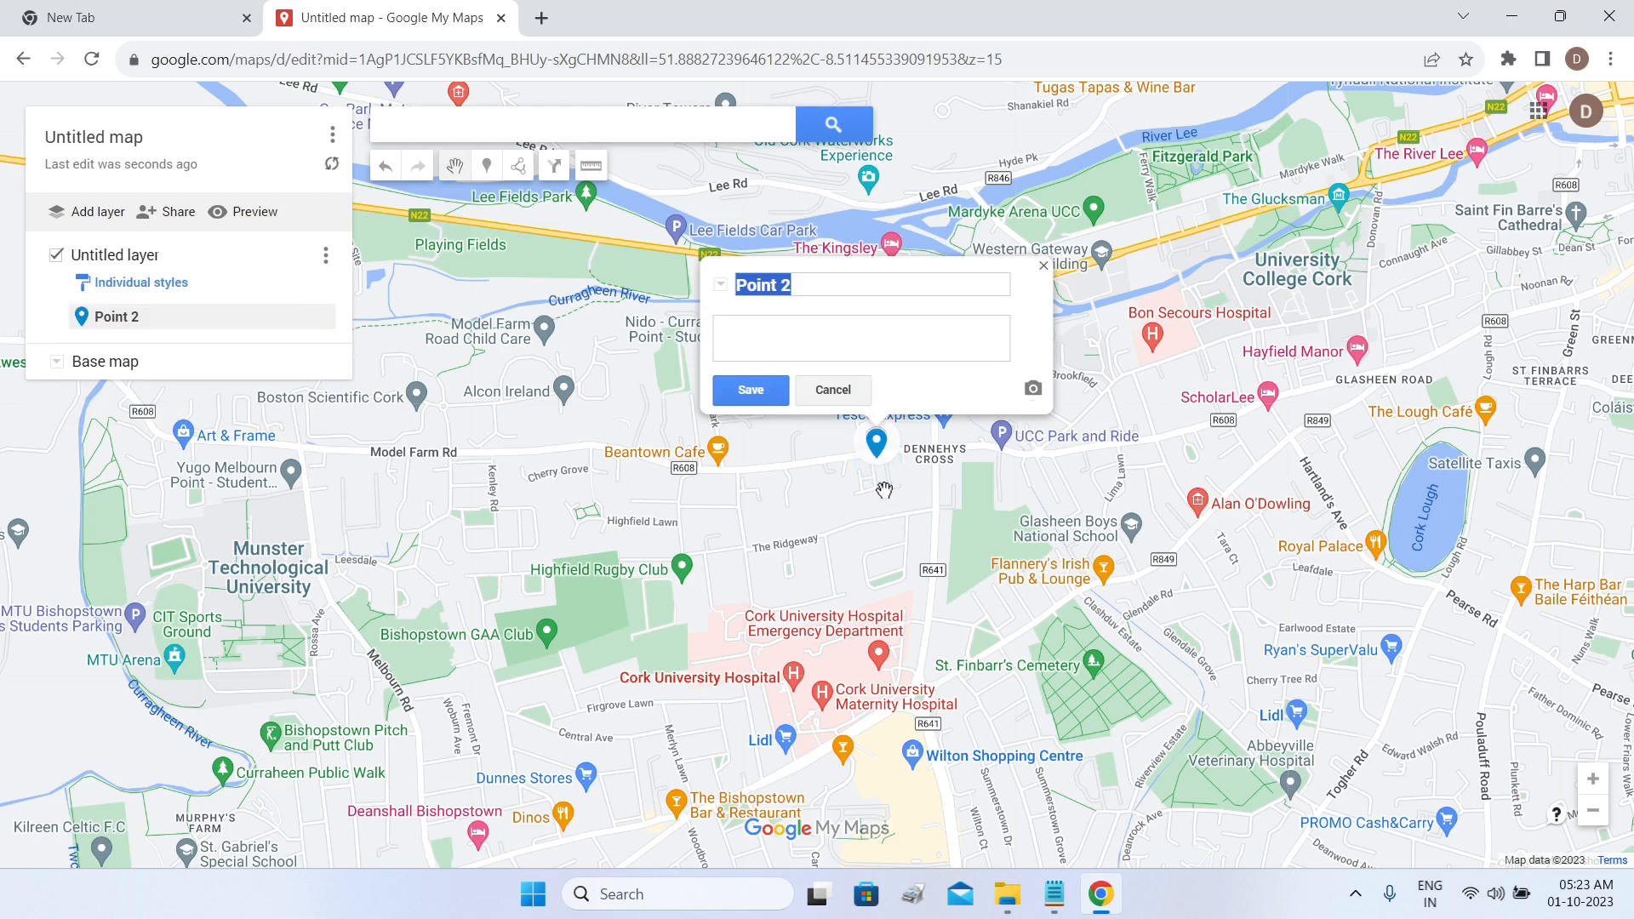
pyautogui.click(814, 285)
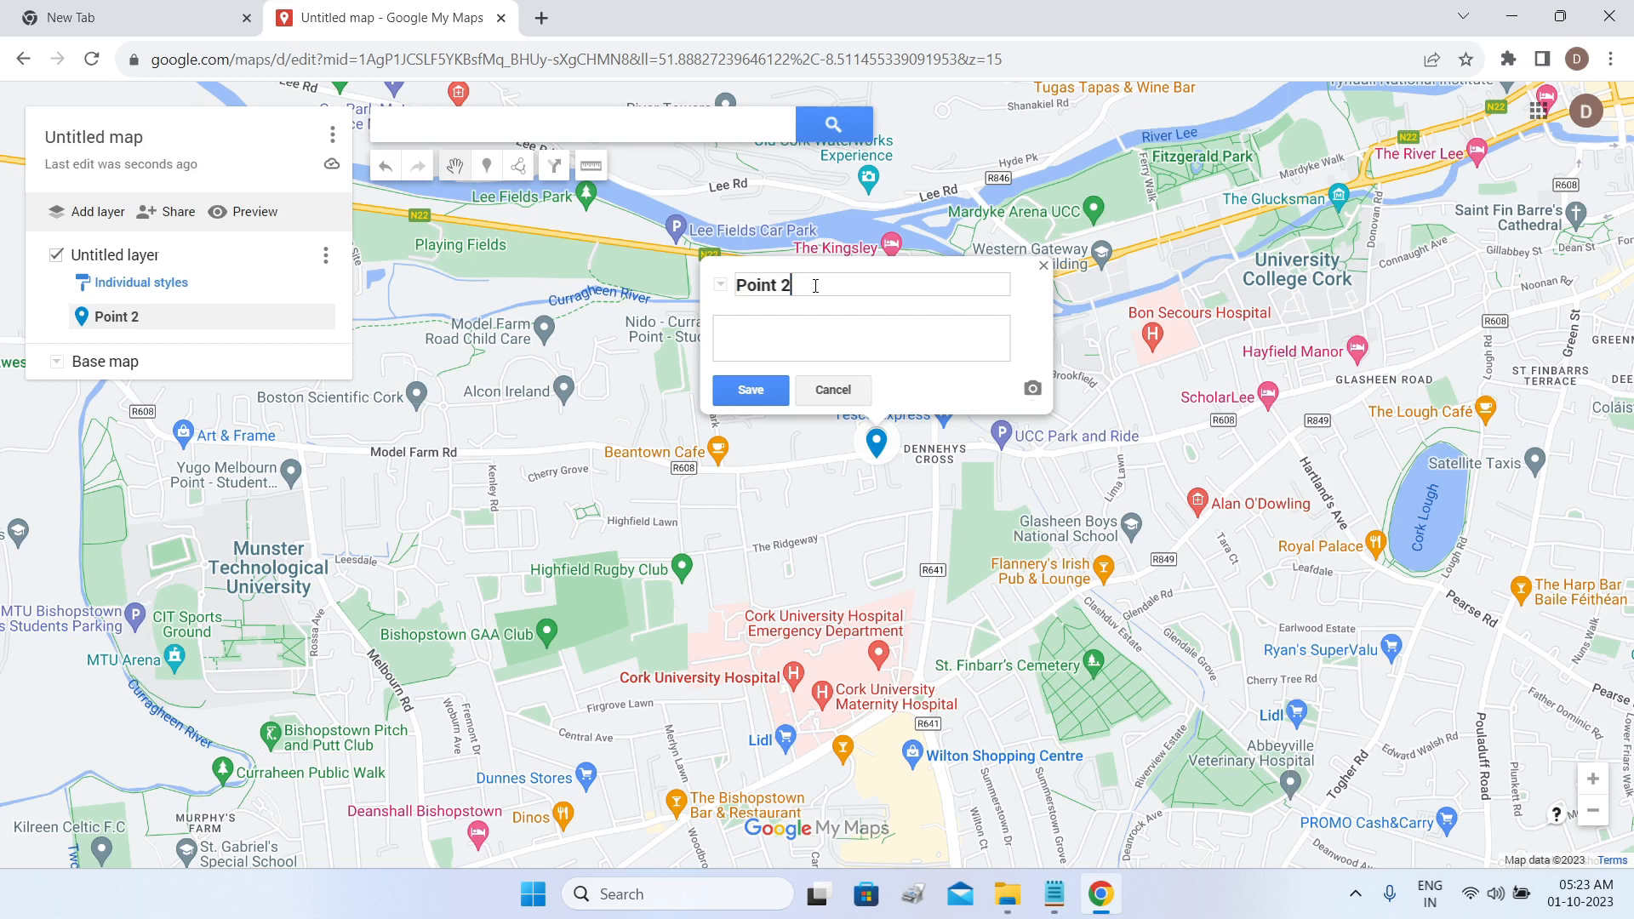
pyautogui.moveTo(798, 286); pyautogui.dragTo(722, 288)
pyautogui.write('Liber Cork')
pyautogui.write('We welcome you to Liber Cork Branch where you will find all kinds of books. We specialize particularly in textbooks in all disciplines particularly engineering, medicine, sciences and humanities. We offer special student discounts. At Liber you can relax and read, have access to free Wi-Fi and also enjoy a selection of our delectable and perfectly brewed coffees. Our helpful and knowledgeable staff will assist you to recommend, purchase and order the books that you need. Please do visit our website for more information.  https://liber.ie/')
pyautogui.moveTo(1109, 276); pyautogui.dragTo(1090, 289)
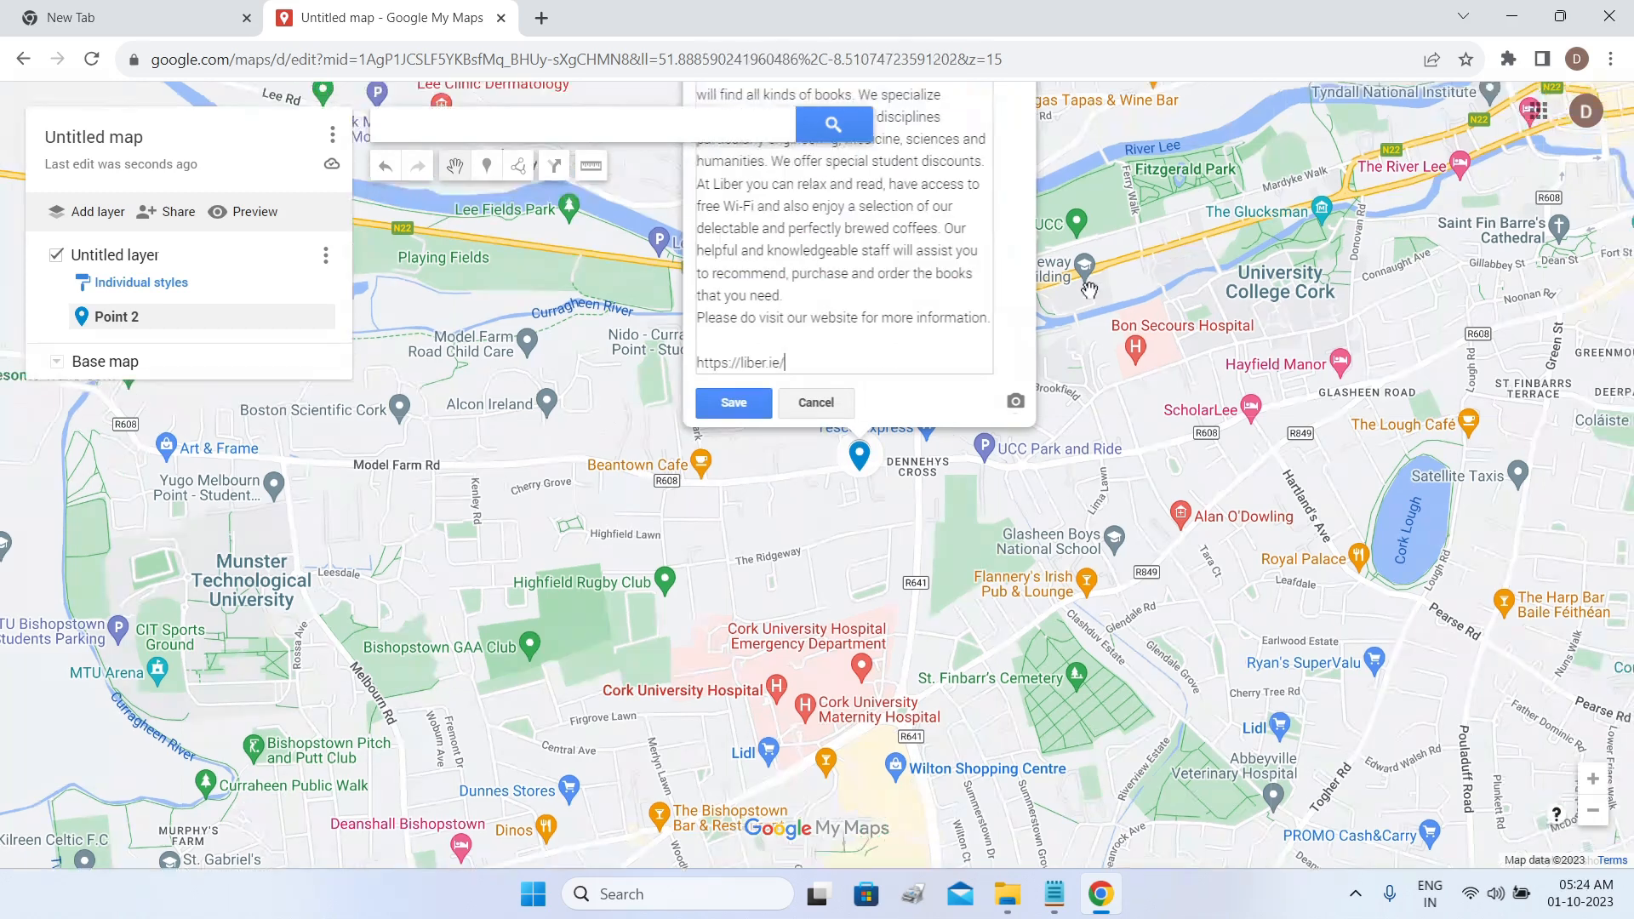
pyautogui.scroll(1, 1091, 287)
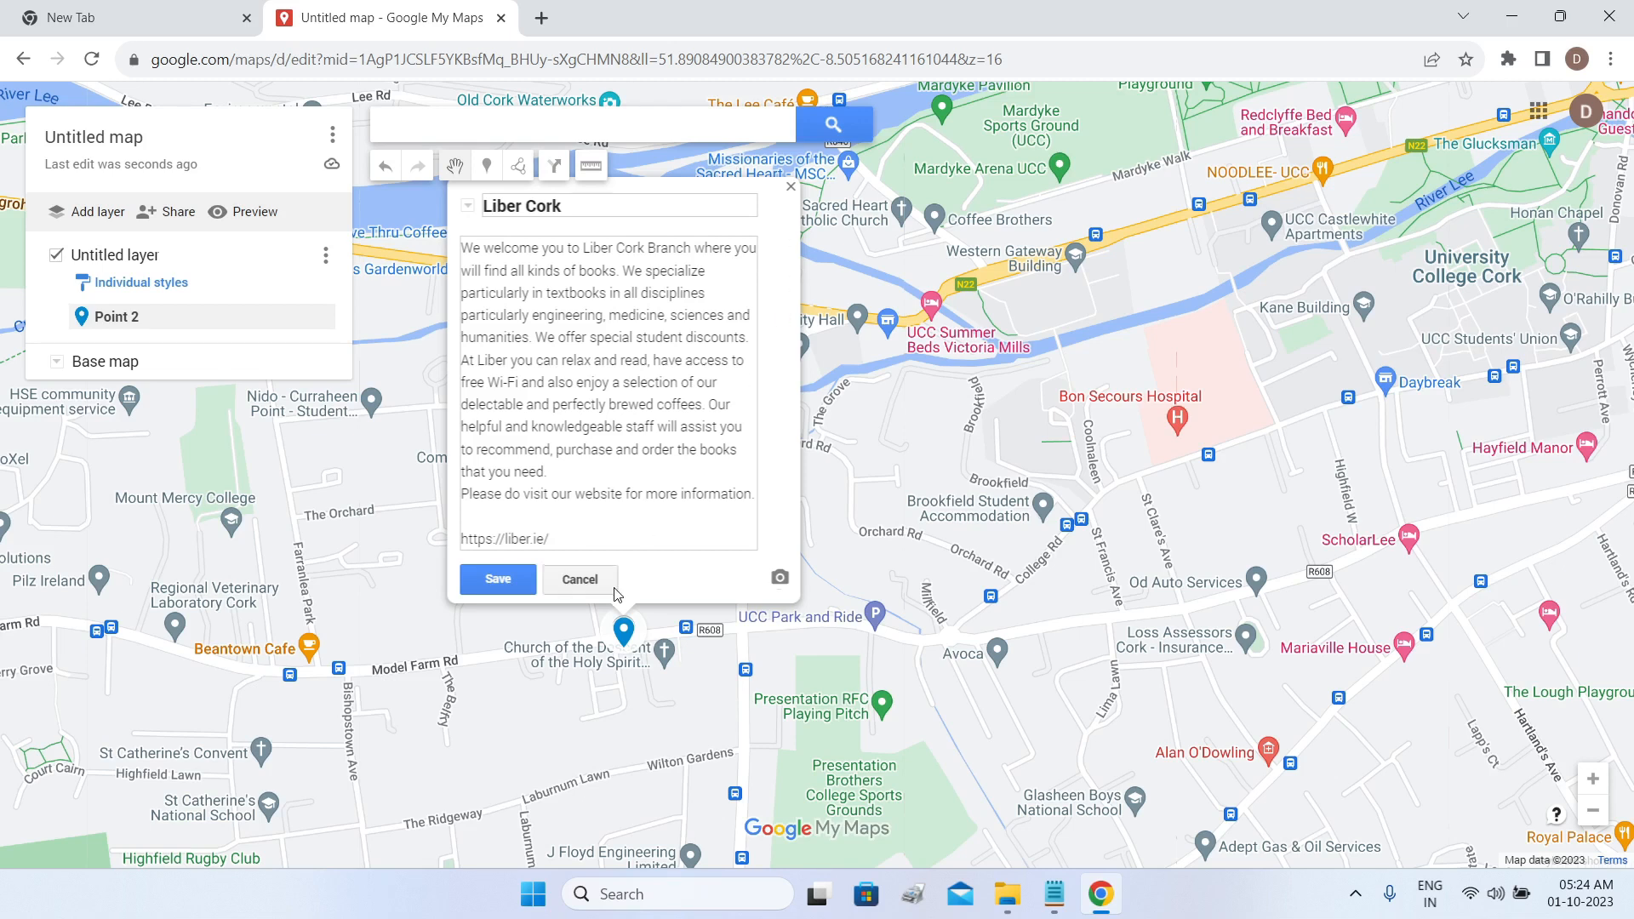
pyautogui.click(509, 586)
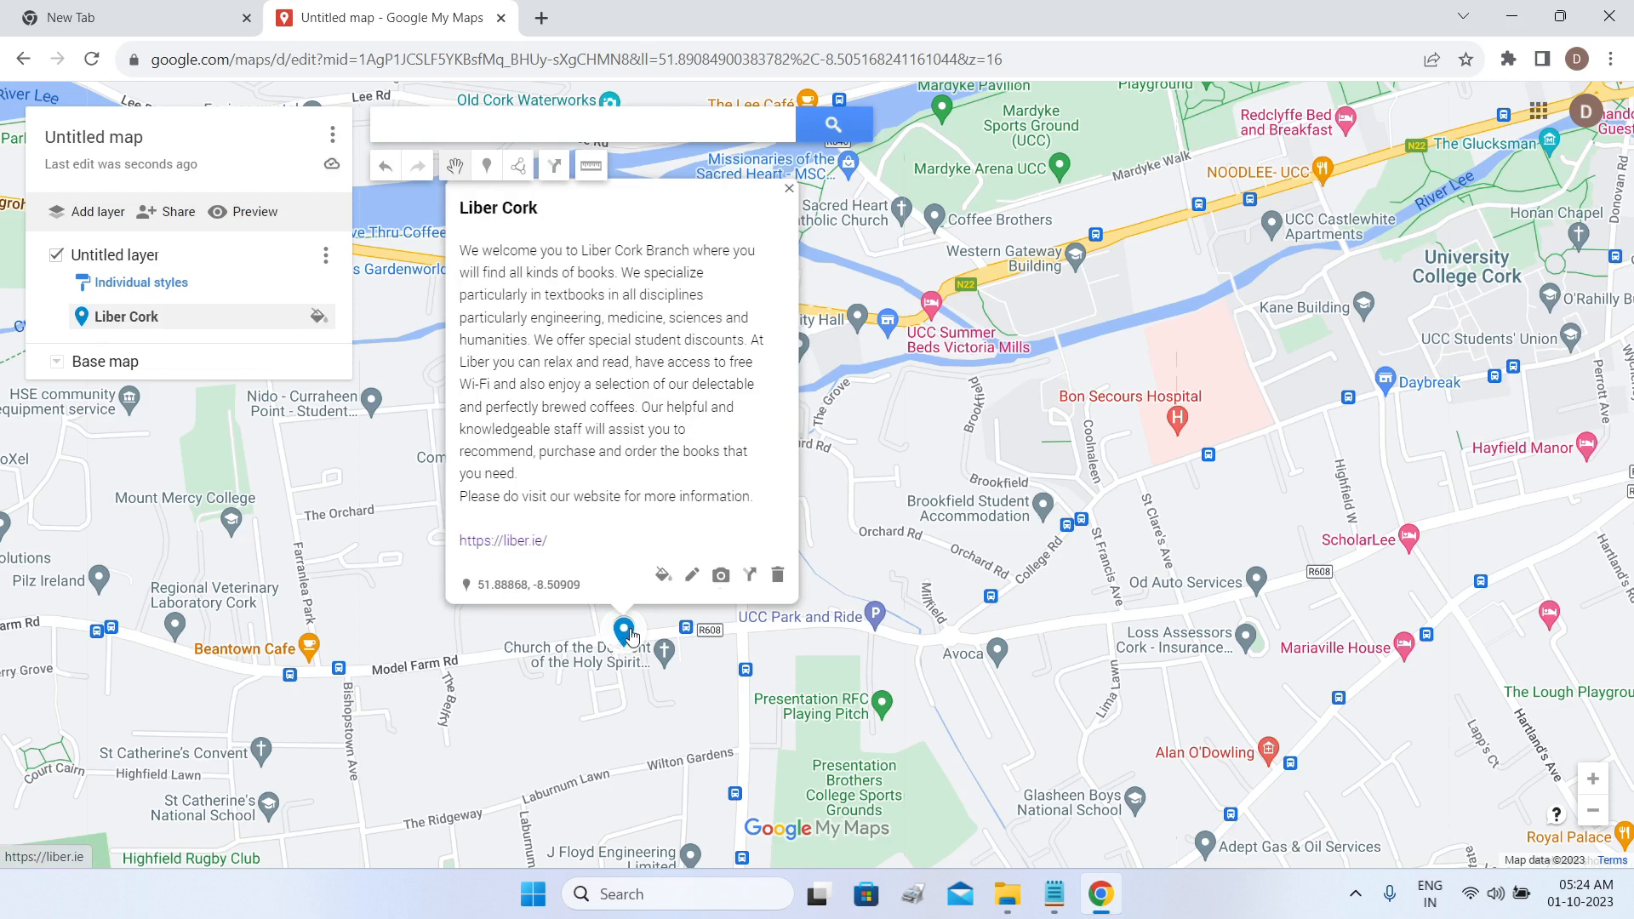
pyautogui.click(788, 195)
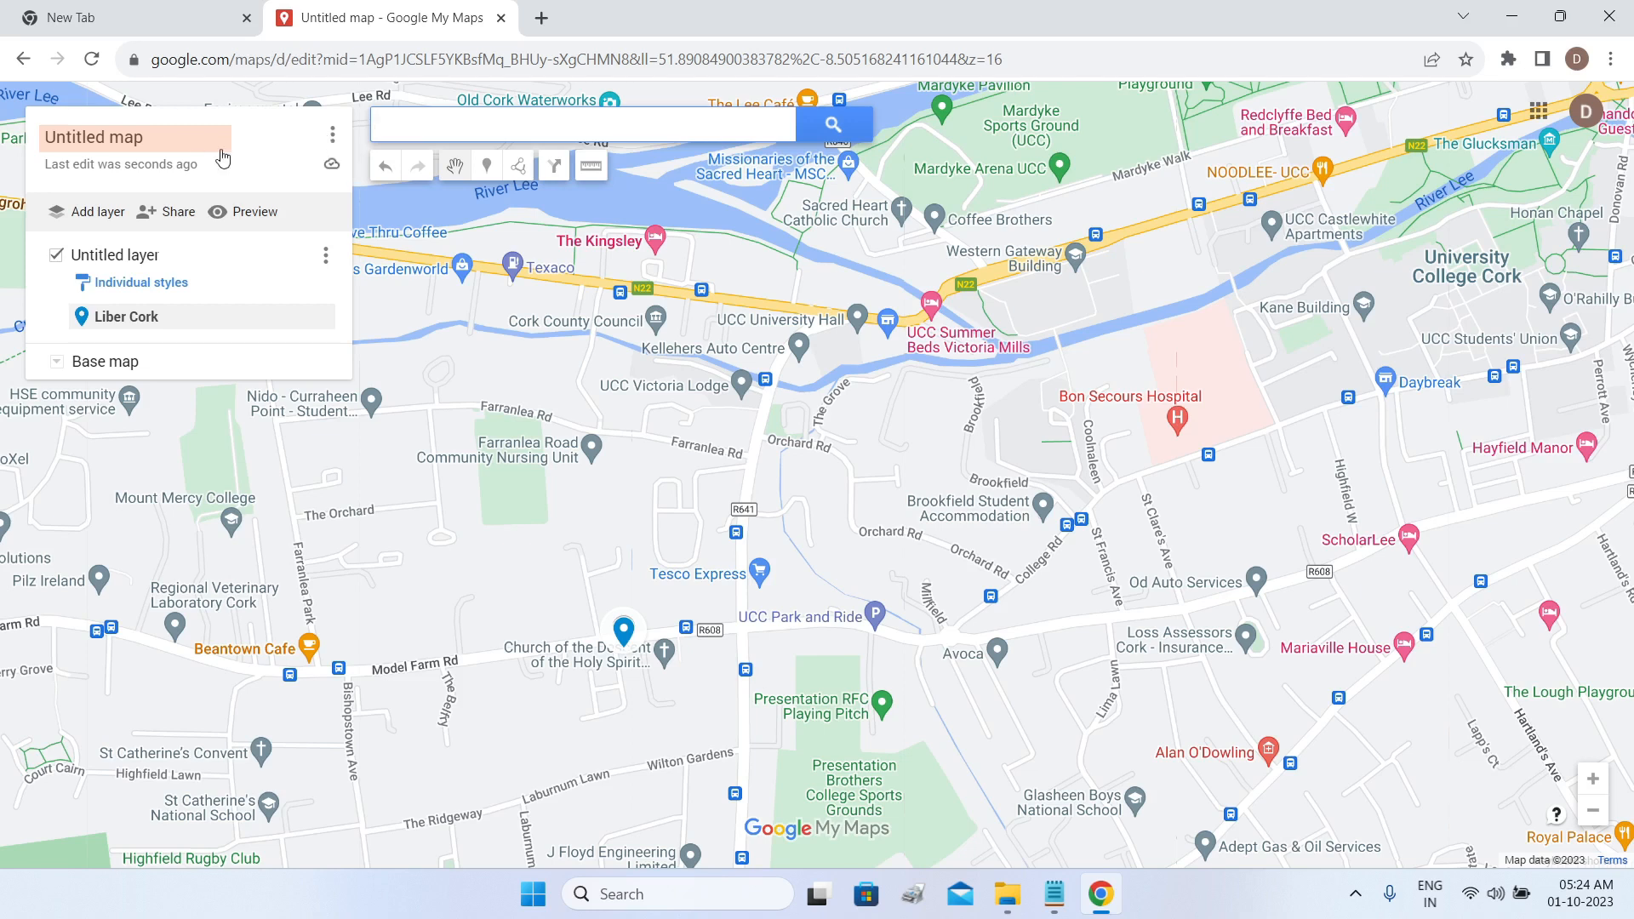
# Set the map title to 'Liber Bookshops' and description to 'Chain of Book Stores across Ireland'.
pyautogui.click(194, 145)
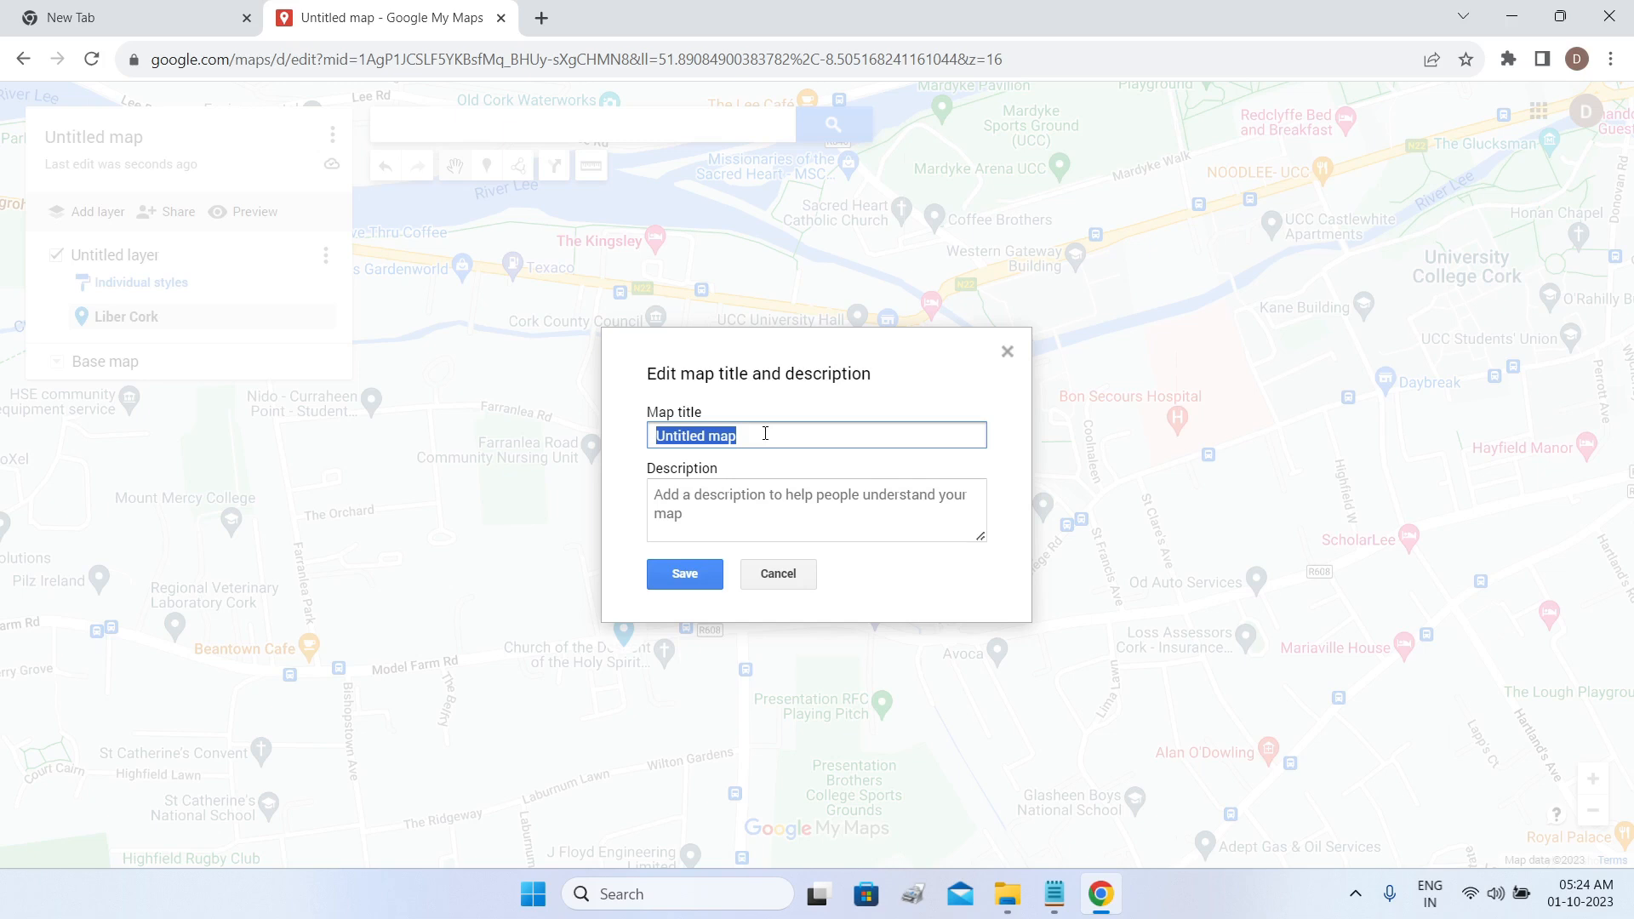
pyautogui.write('Liber Bookshops')
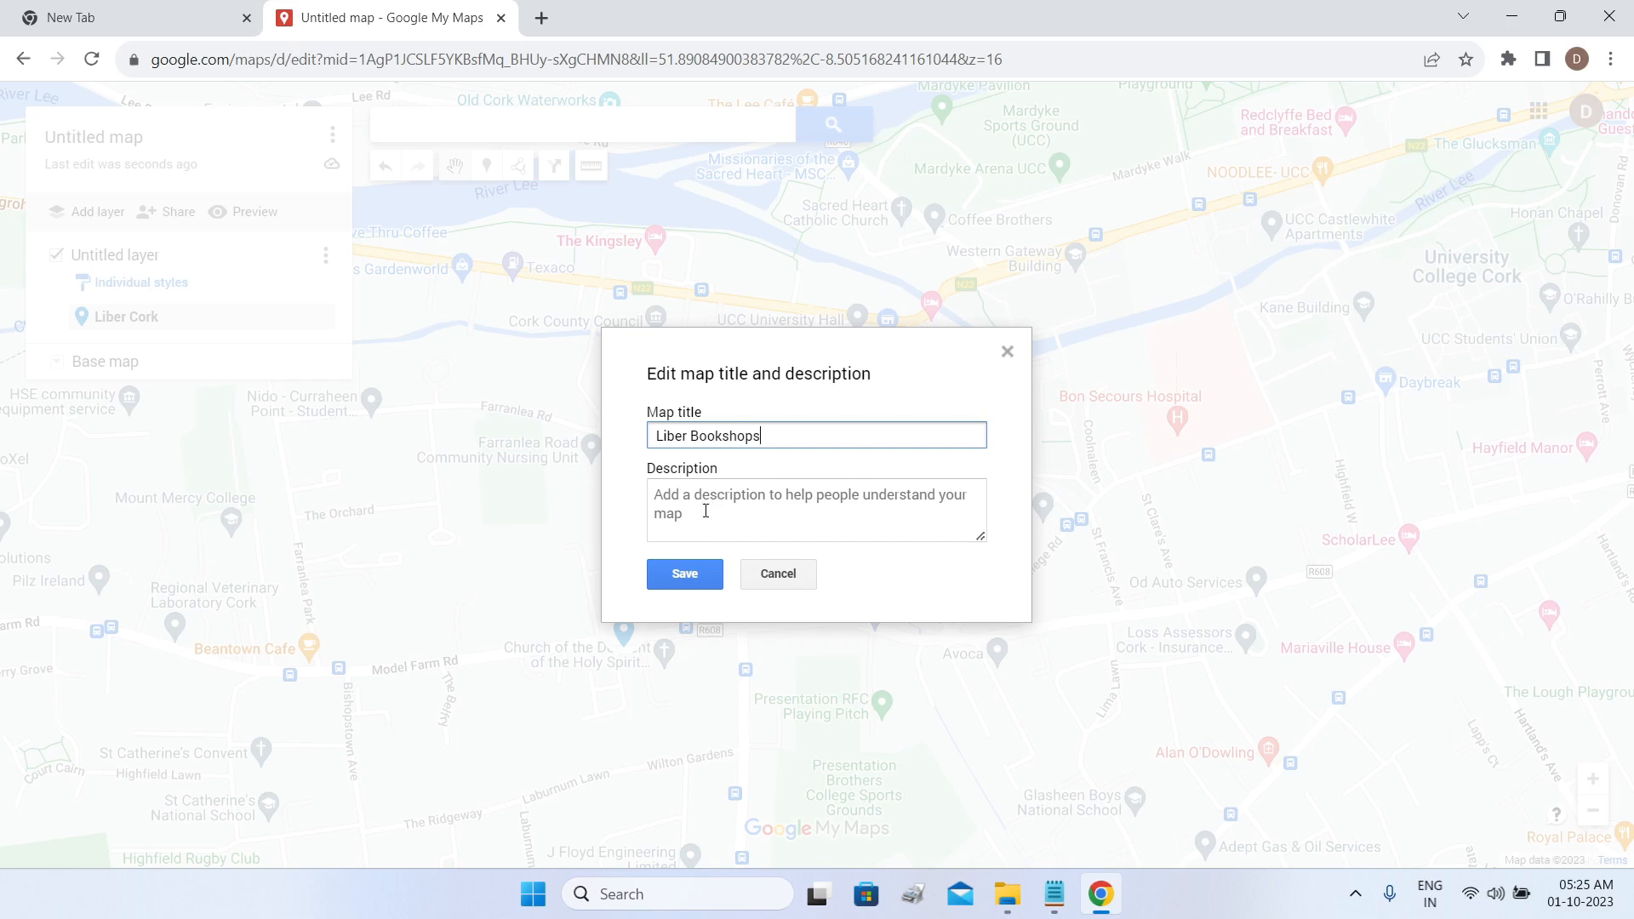
pyautogui.click(719, 509)
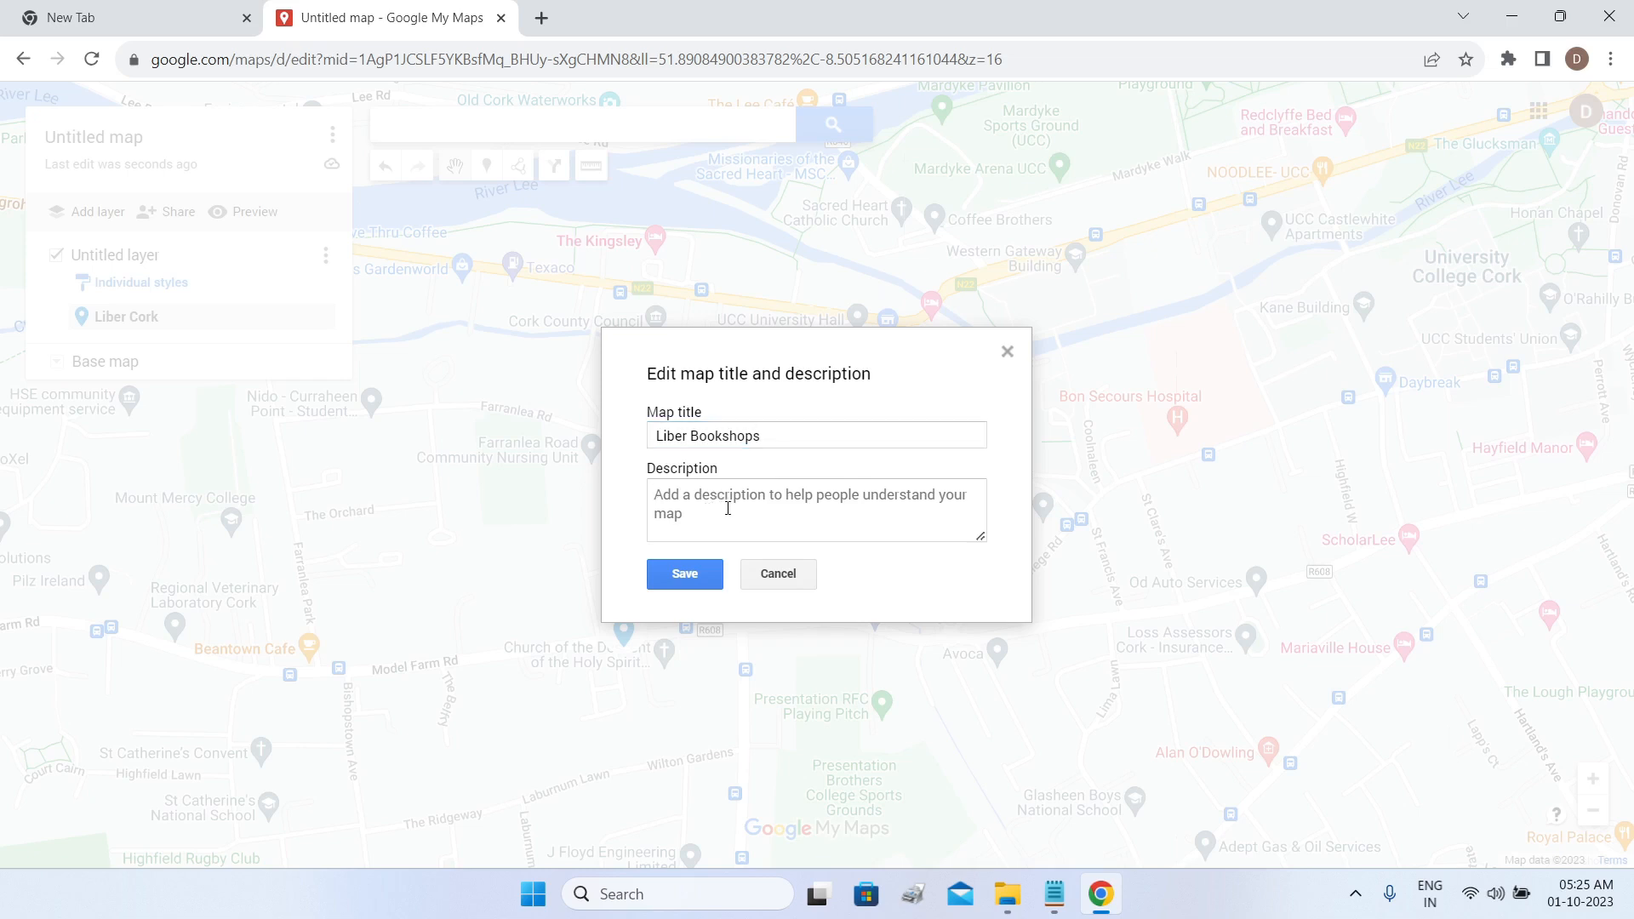
pyautogui.write('Chain o')
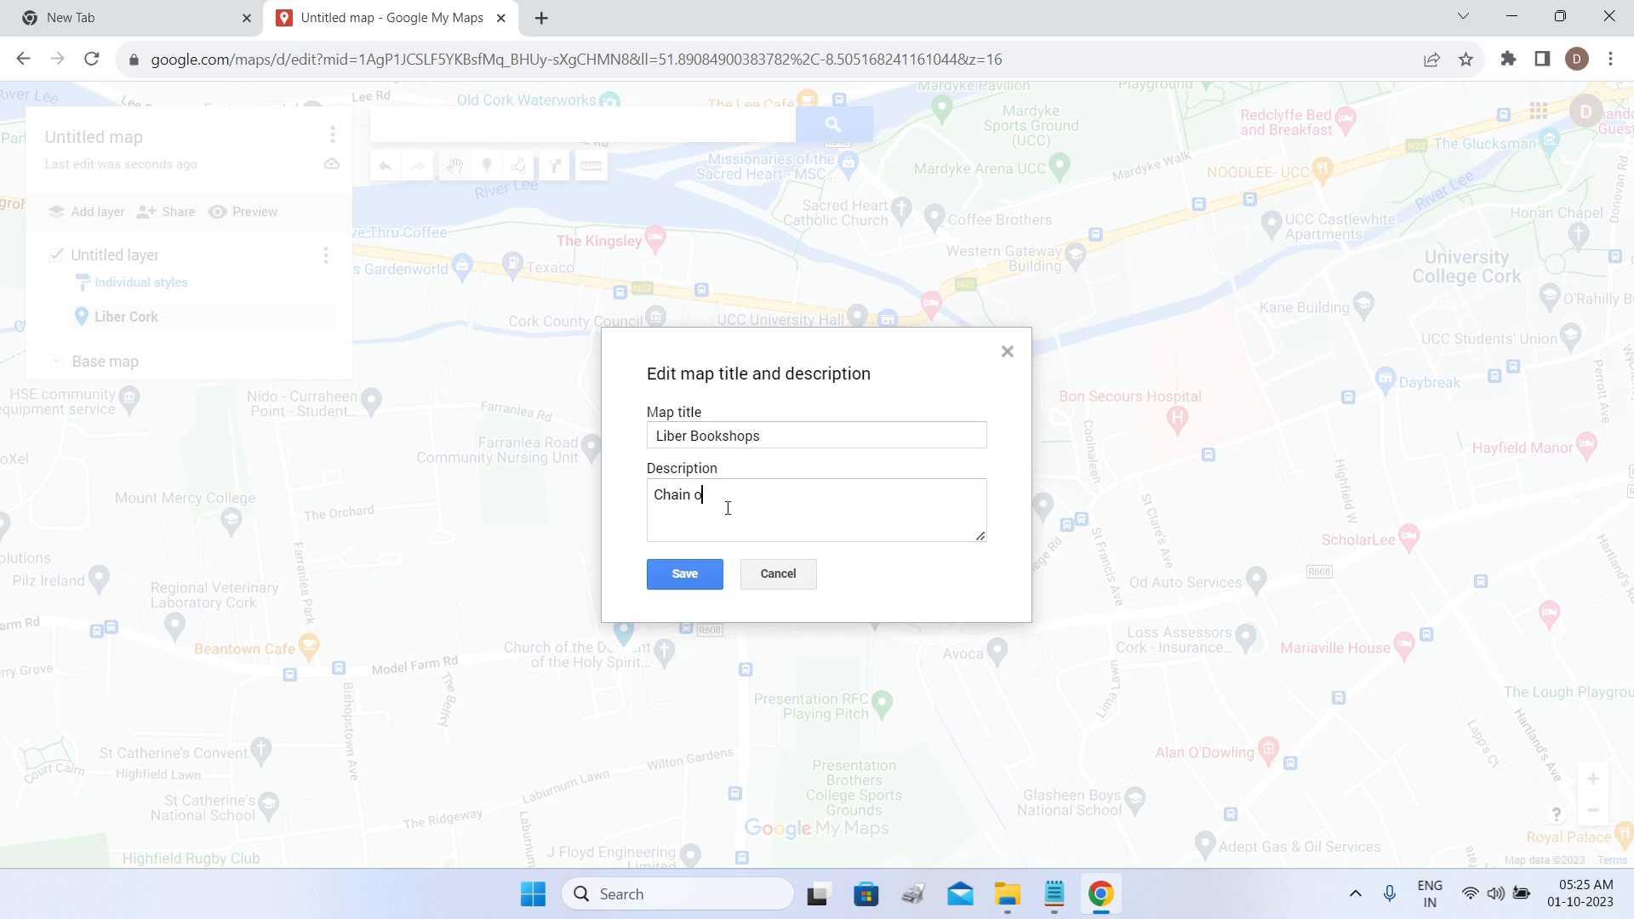
pyautogui.write('f Book Stores across Ireland')
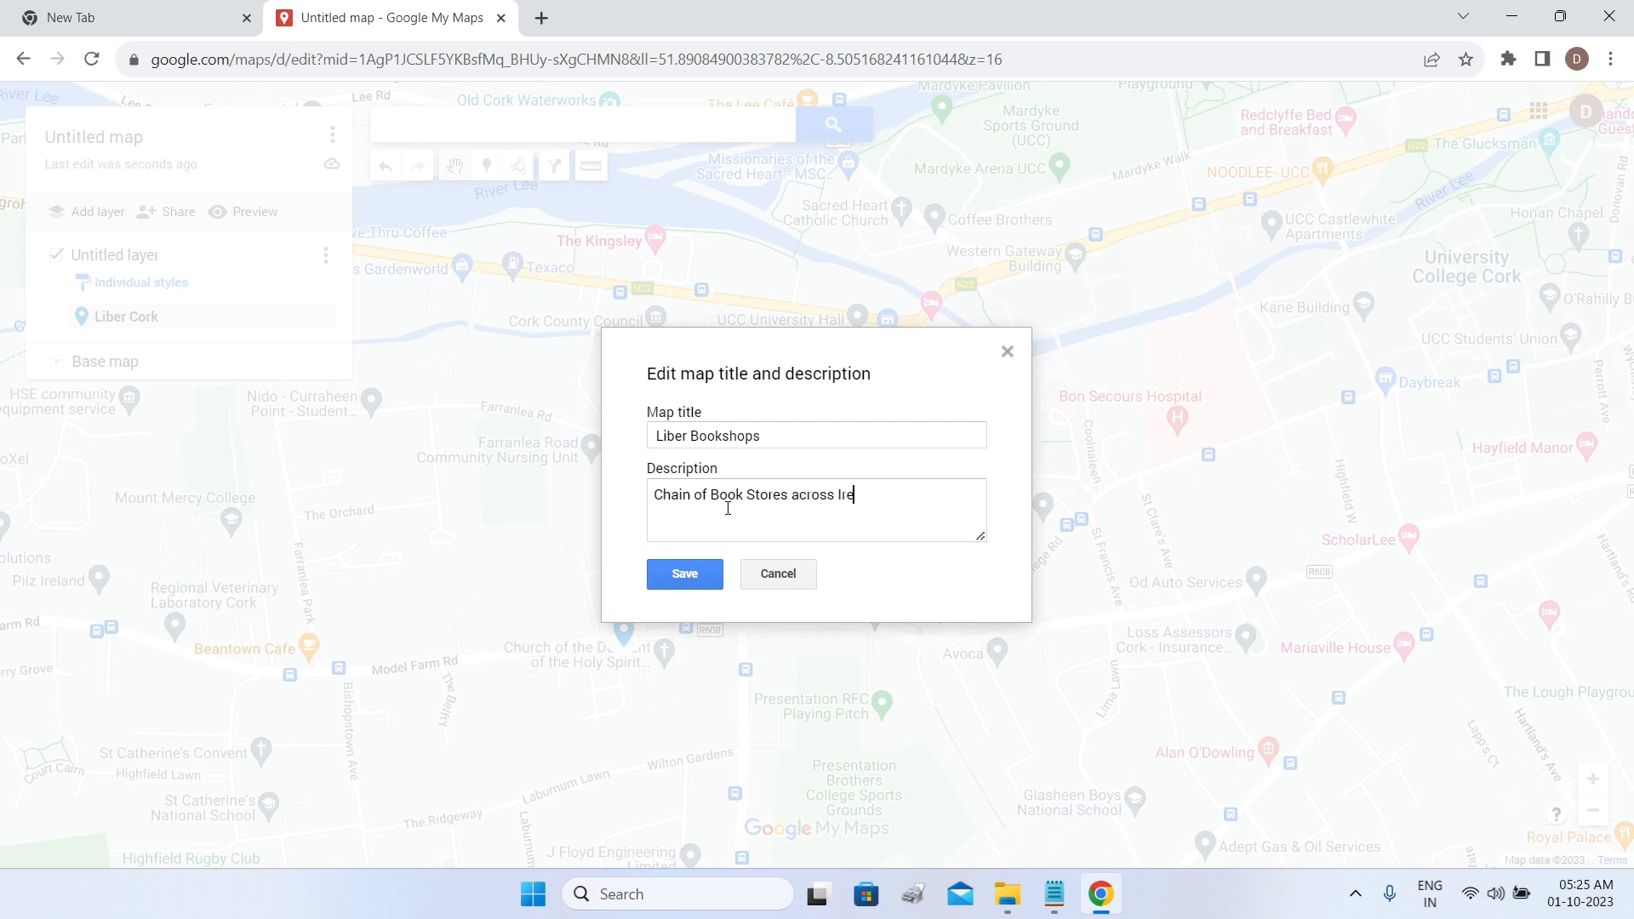
pyautogui.click(715, 577)
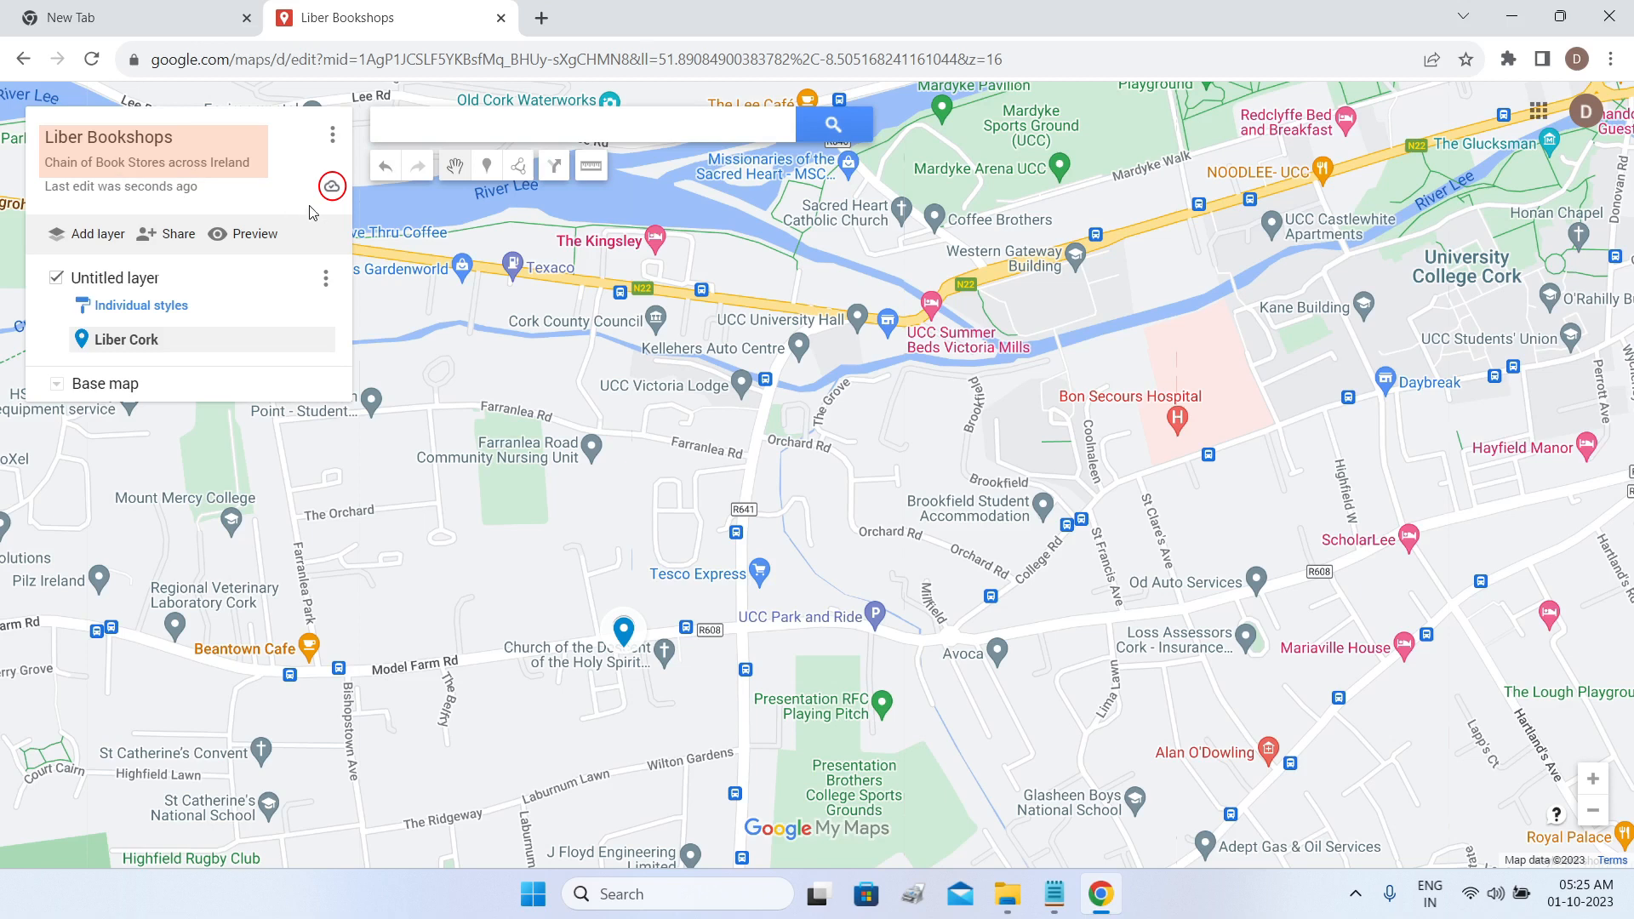
pyautogui.moveTo(333, 193)
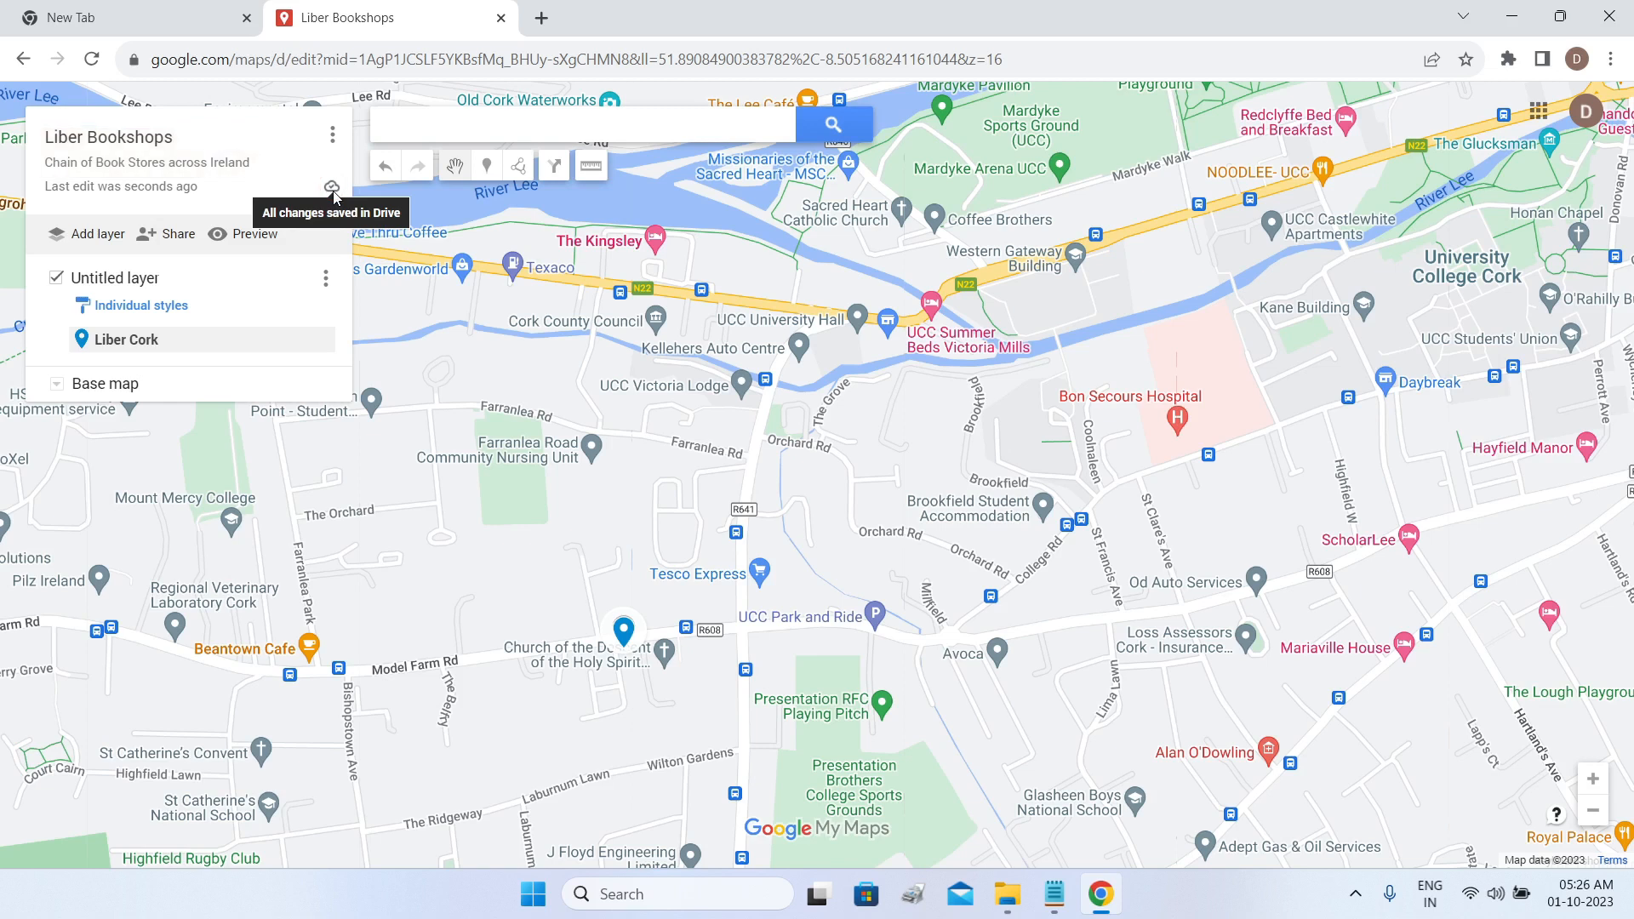
# Rename the layer to 'Tentative Locations of Bookstores' through its layer options menu.
pyautogui.click(326, 279)
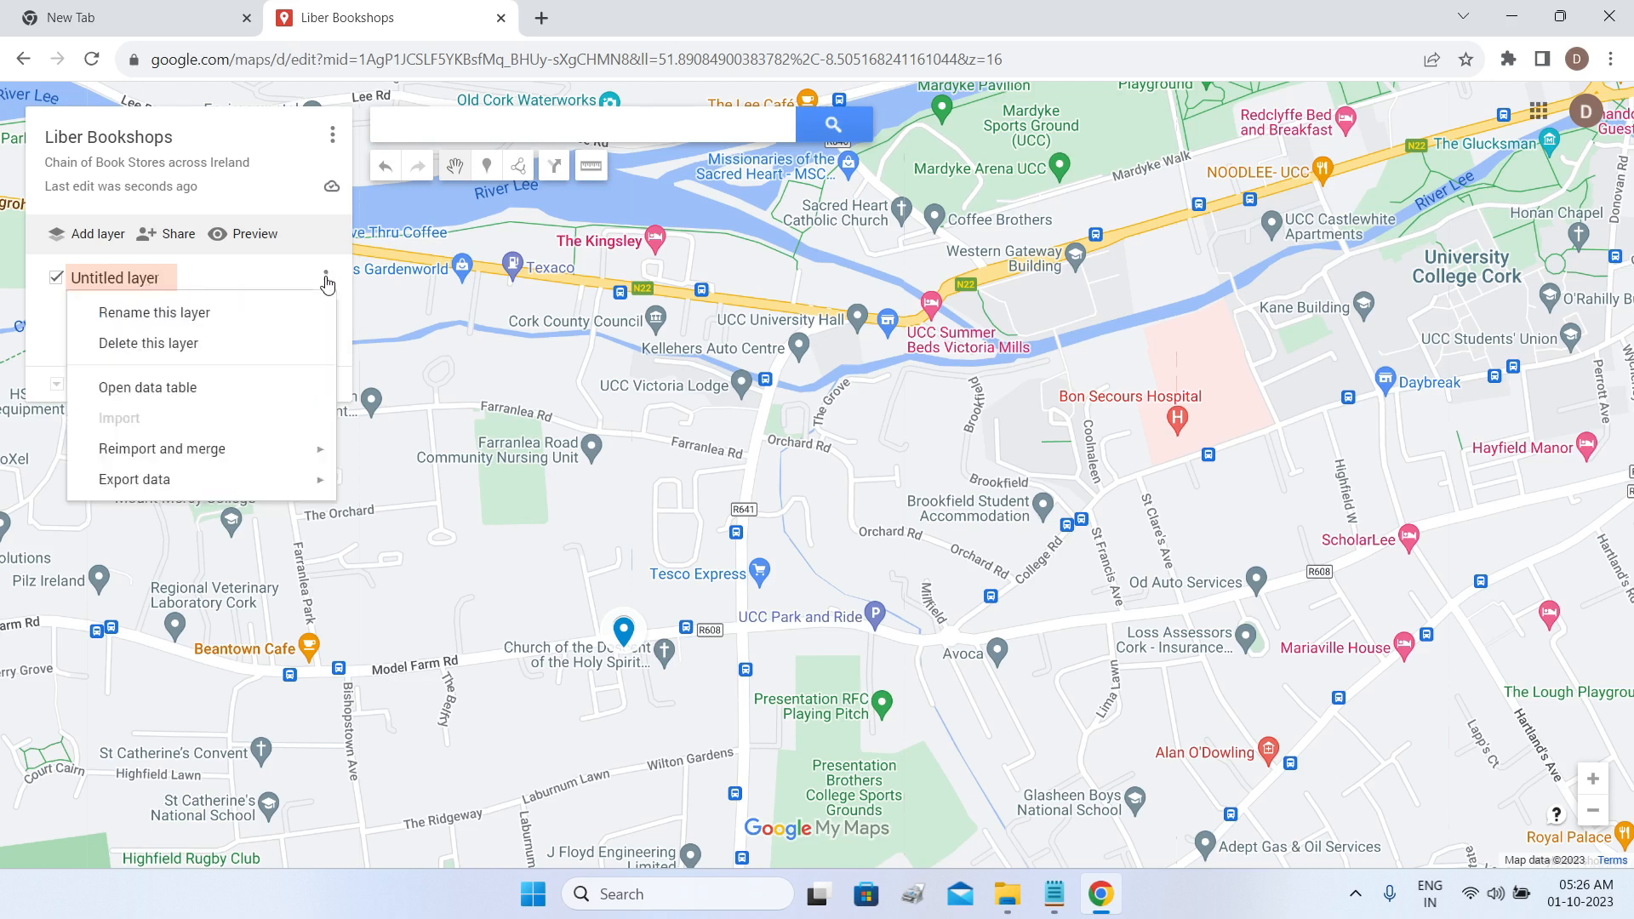
pyautogui.click(219, 315)
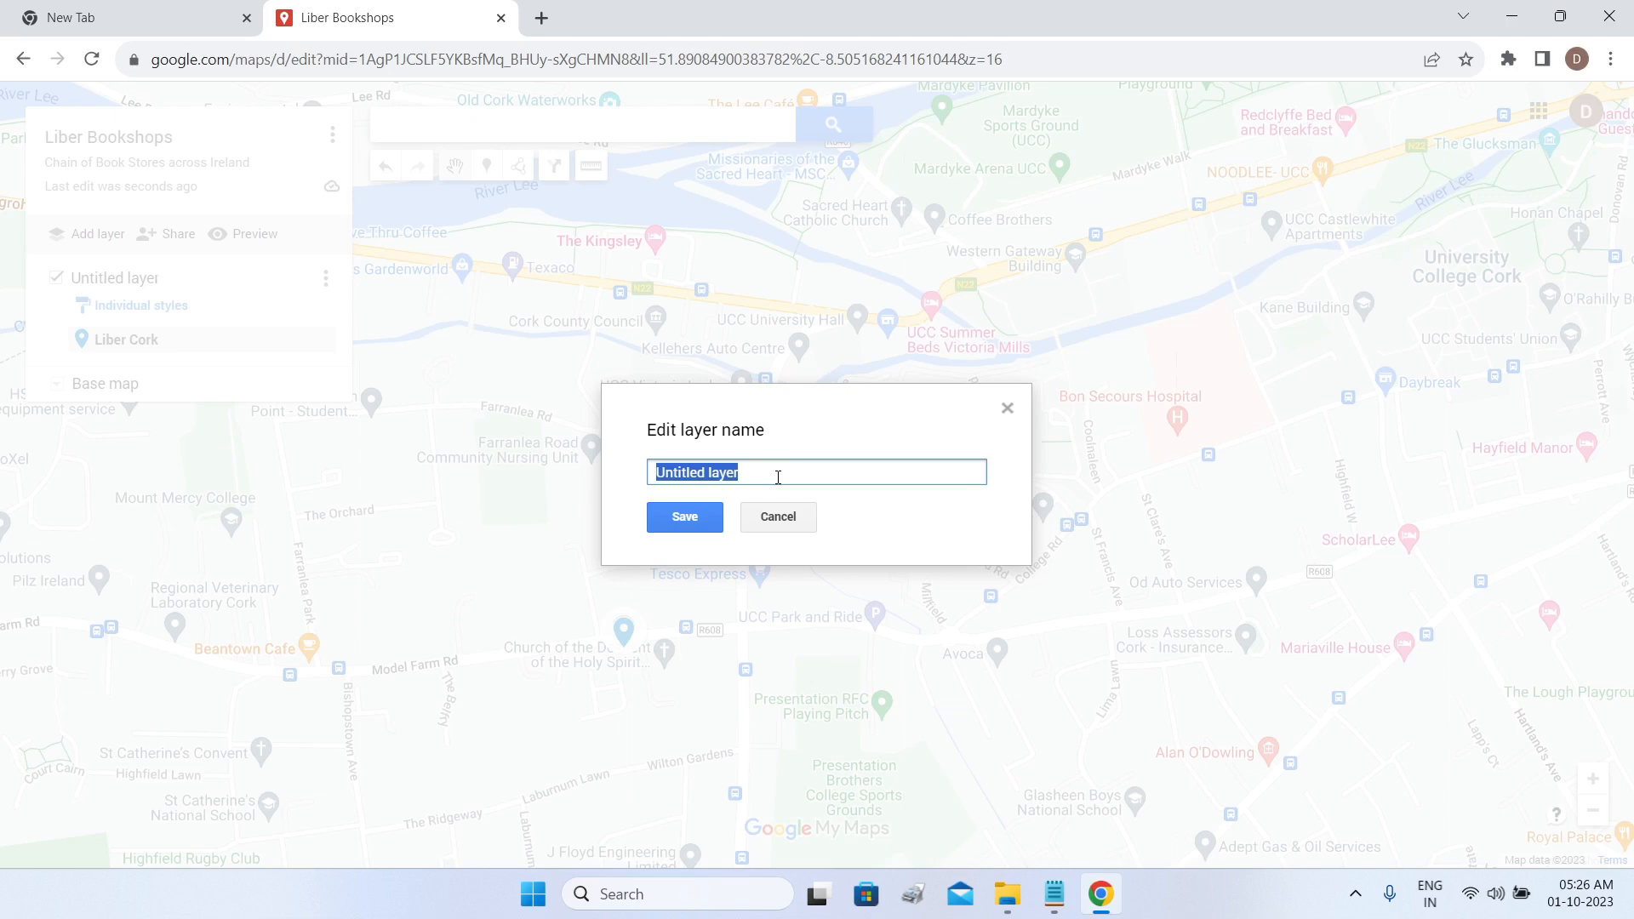
pyautogui.write('Tentative Locations of Bookstores')
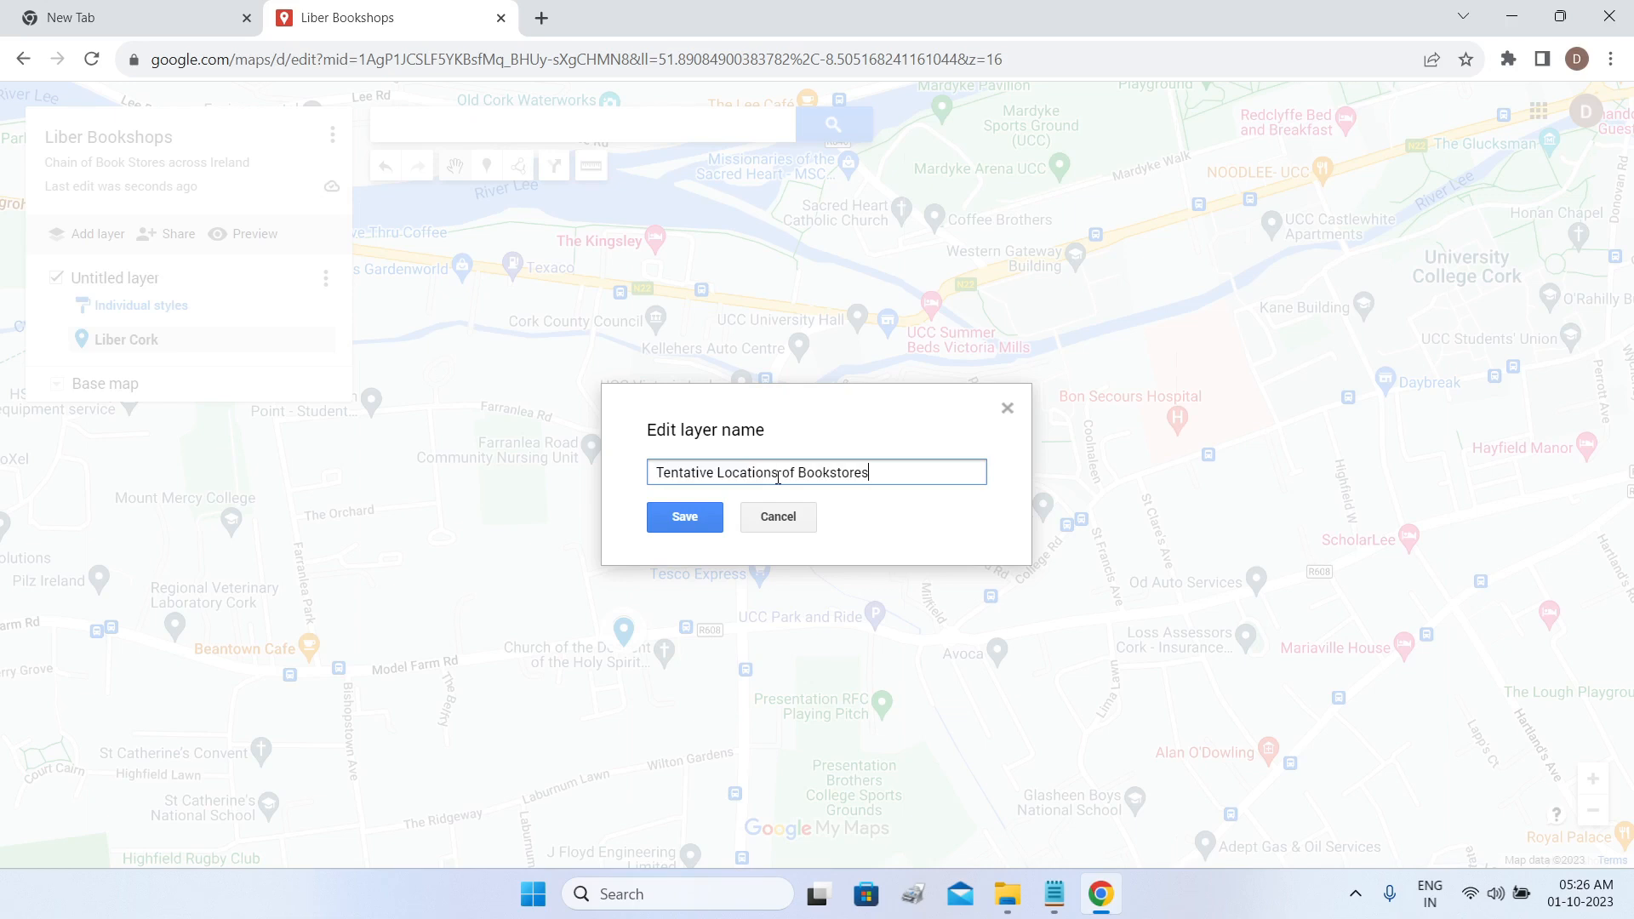
pyautogui.click(685, 517)
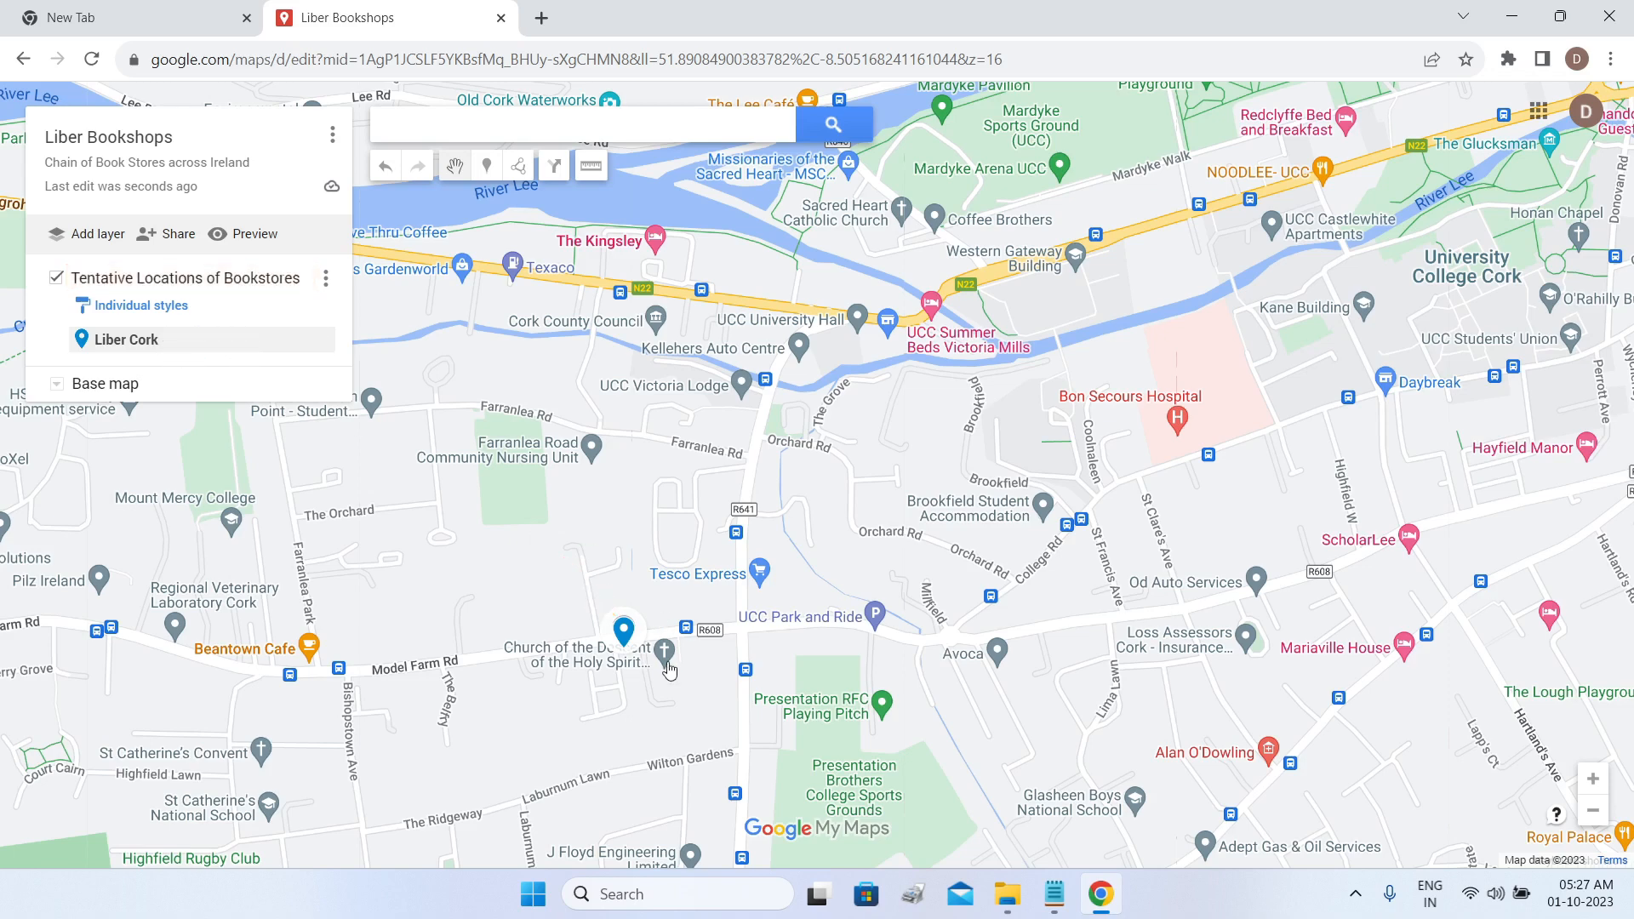
# Zoom out and pan until all of Ireland is in view around the Liber Cork pin.
pyautogui.scroll(-4, 837, 593)
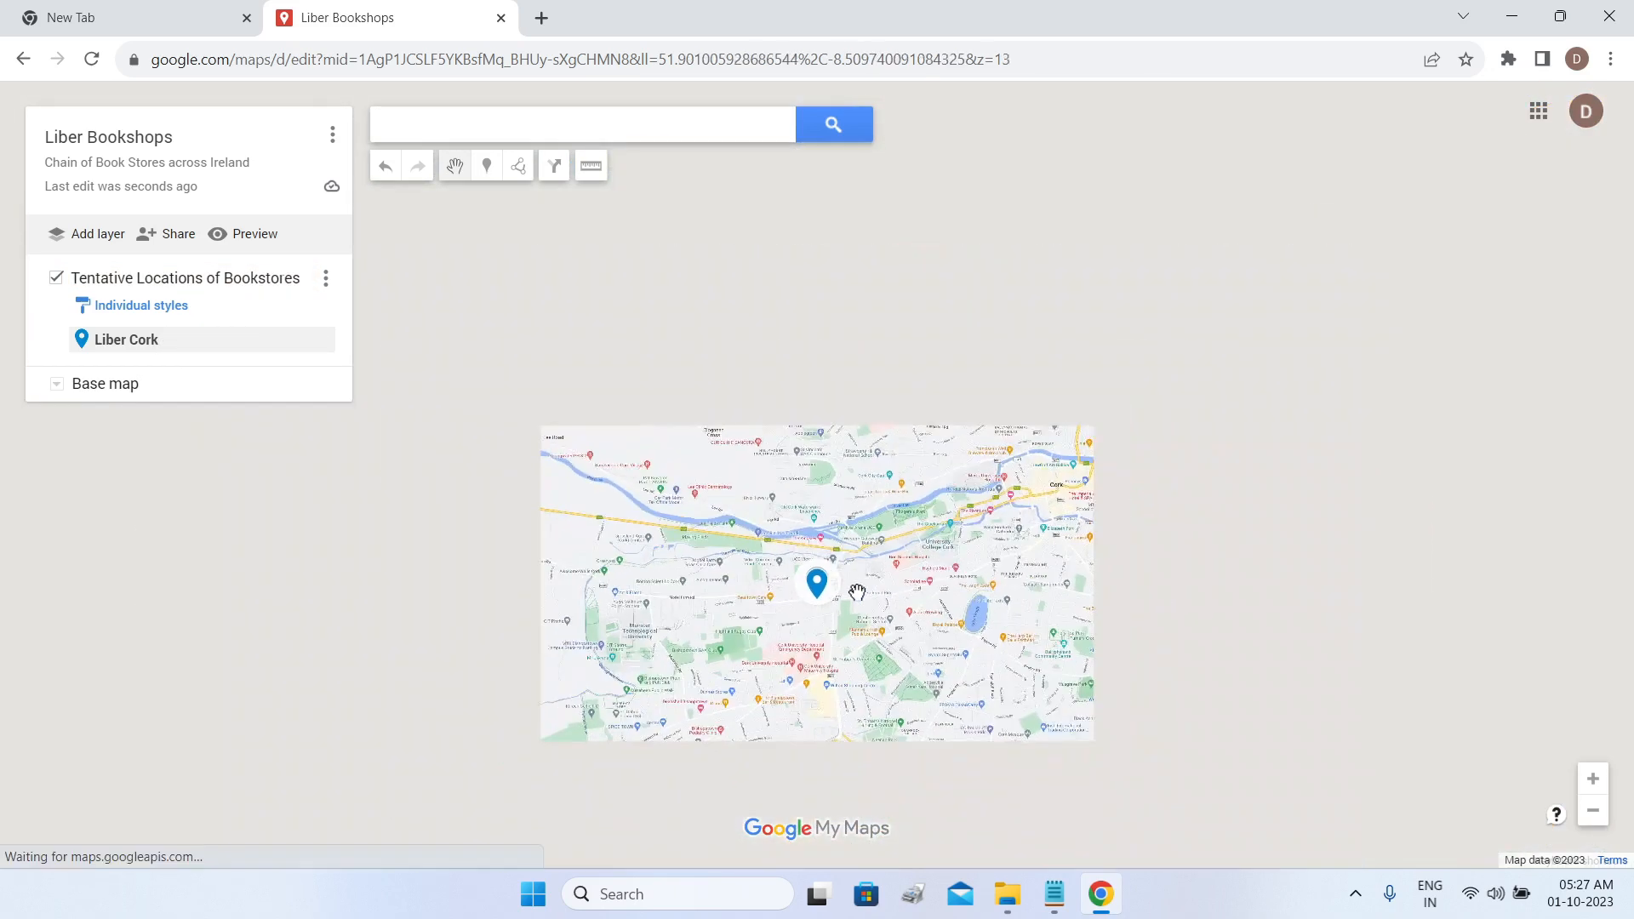
pyautogui.scroll(-3, 865, 580)
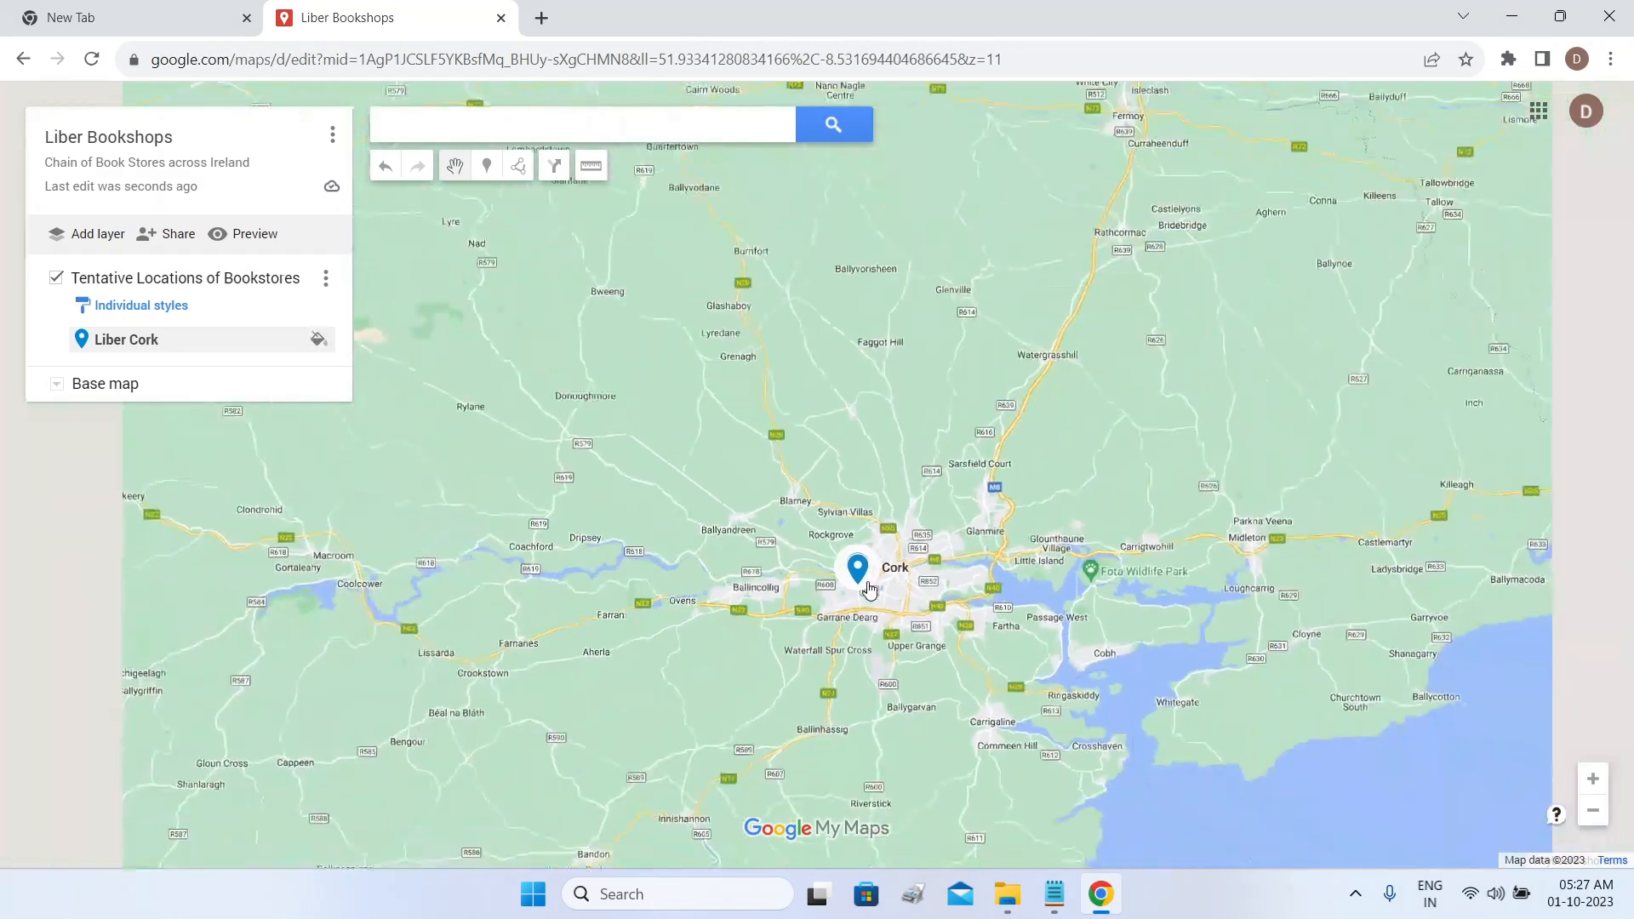
pyautogui.scroll(-2, 900, 540)
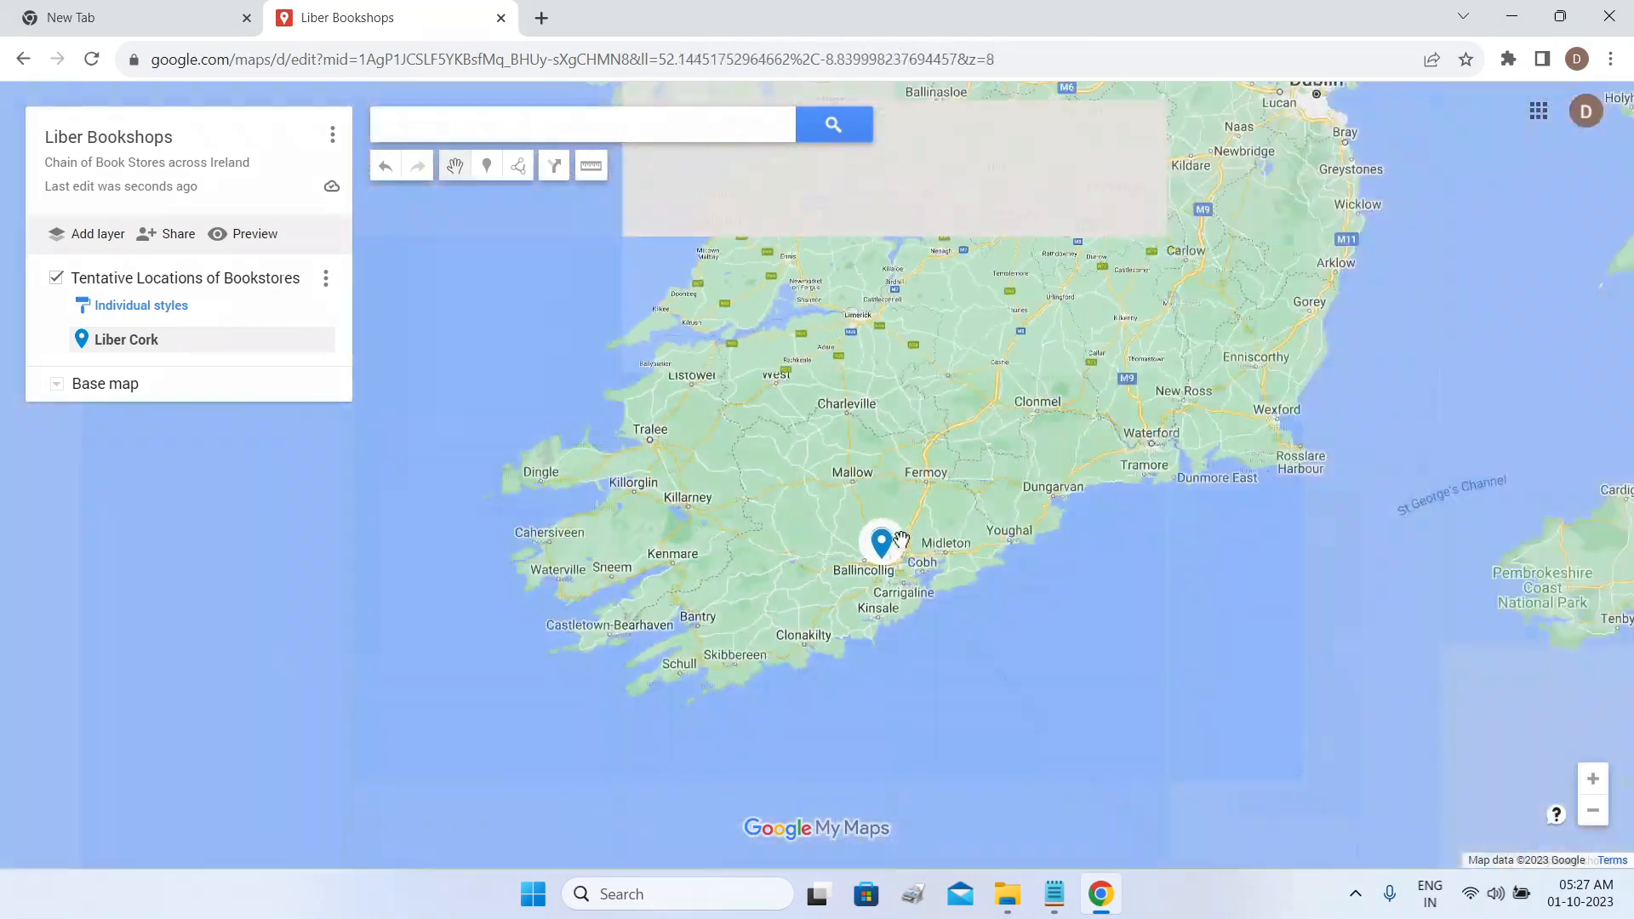
pyautogui.moveTo(998, 417); pyautogui.dragTo(997, 552)
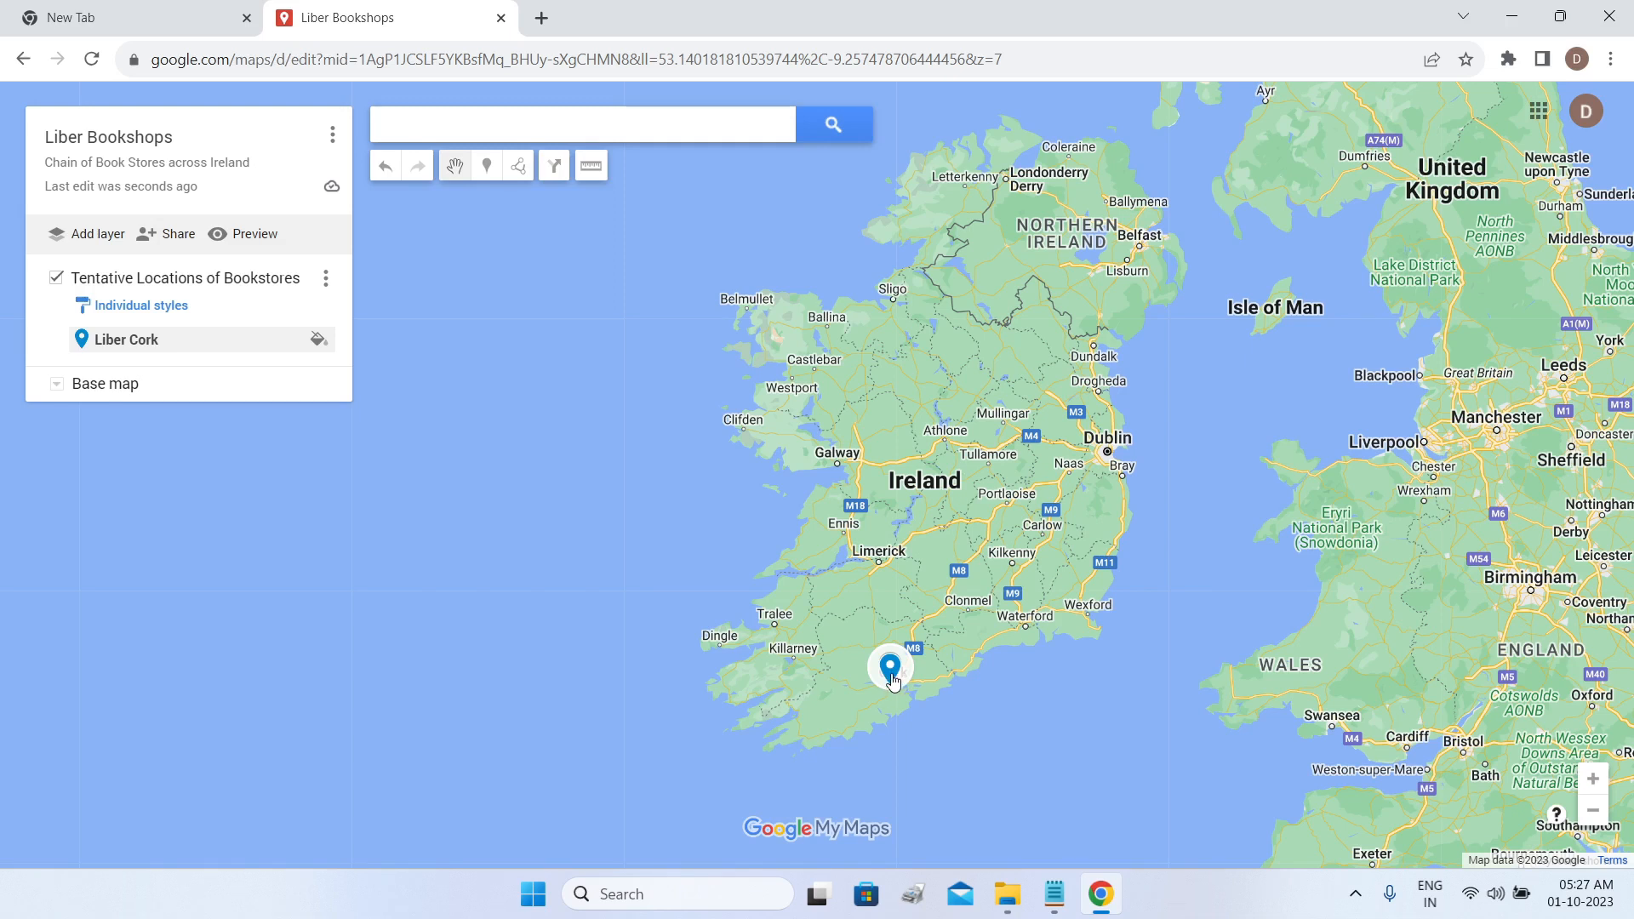
pyautogui.moveTo(1244, 434)
pyautogui.mouseDown()
pyautogui.moveTo(1222, 472)
pyautogui.moveTo(1241, 454)
pyautogui.mouseUp()
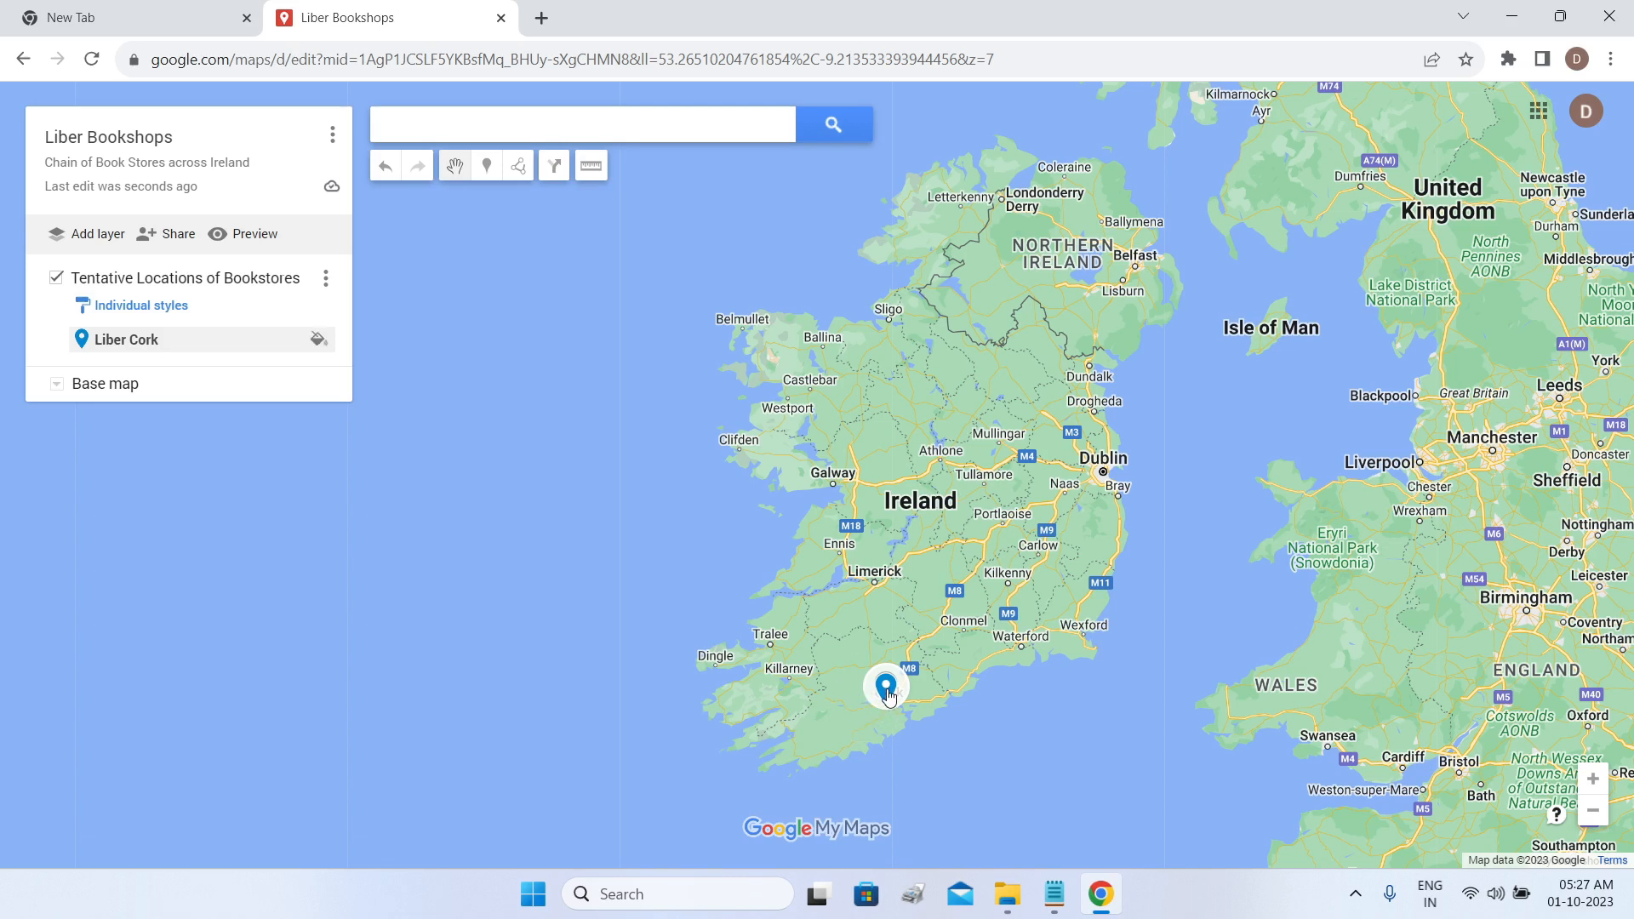
# Zoom back in on the Liber Cork pin to show Cork city around it.
pyautogui.scroll(4, 888, 698)
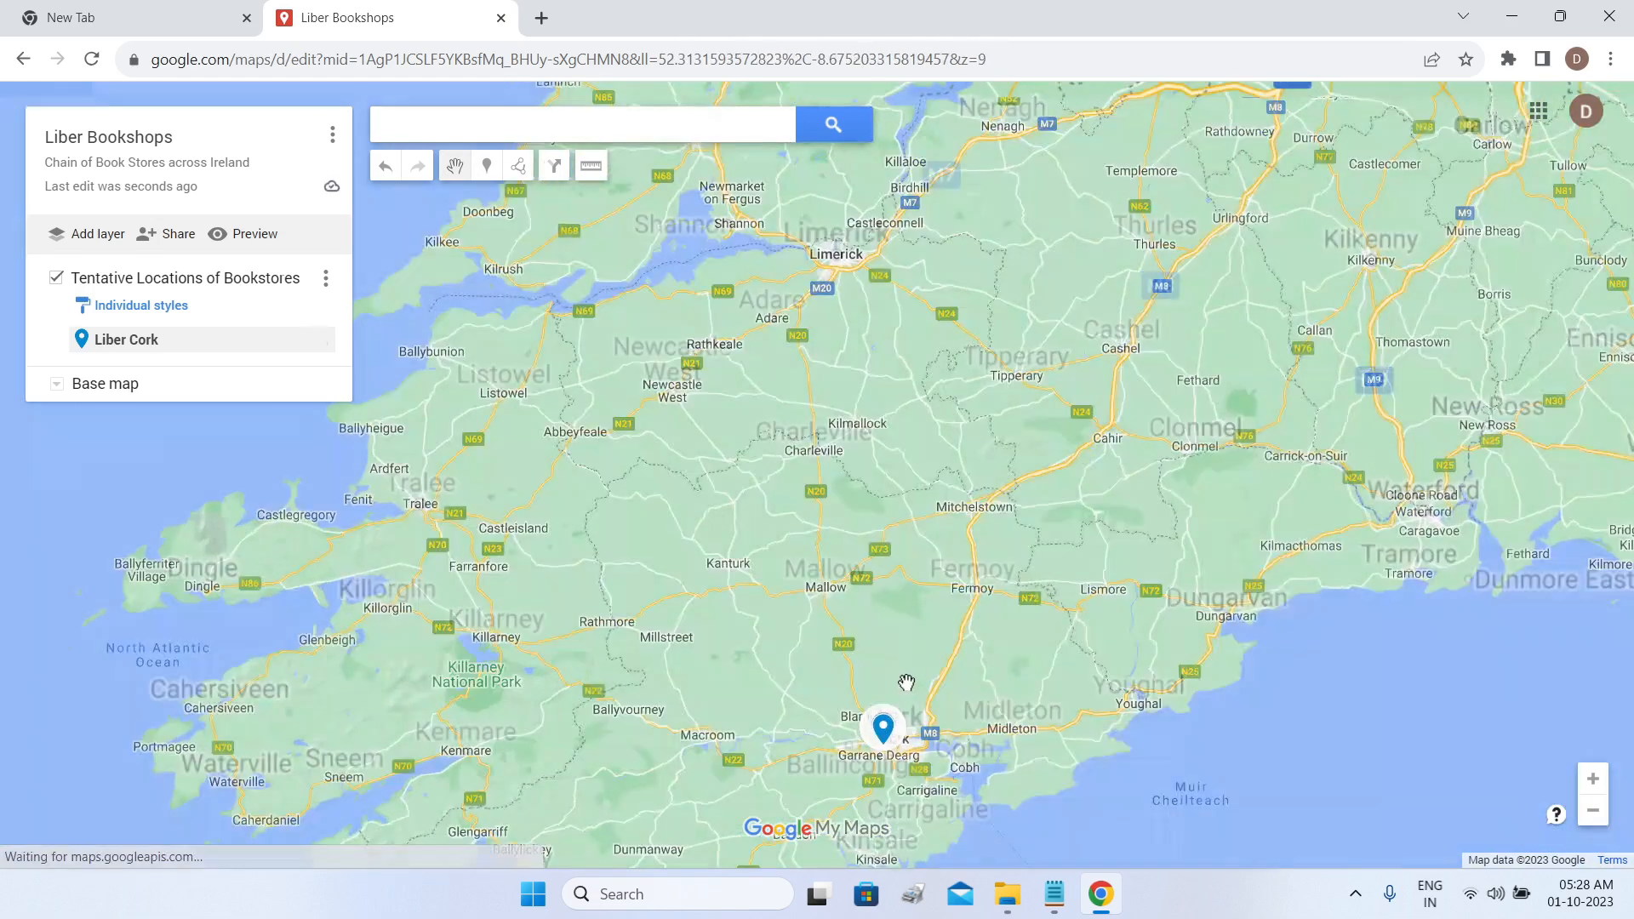
pyautogui.moveTo(916, 668); pyautogui.dragTo(1028, 446)
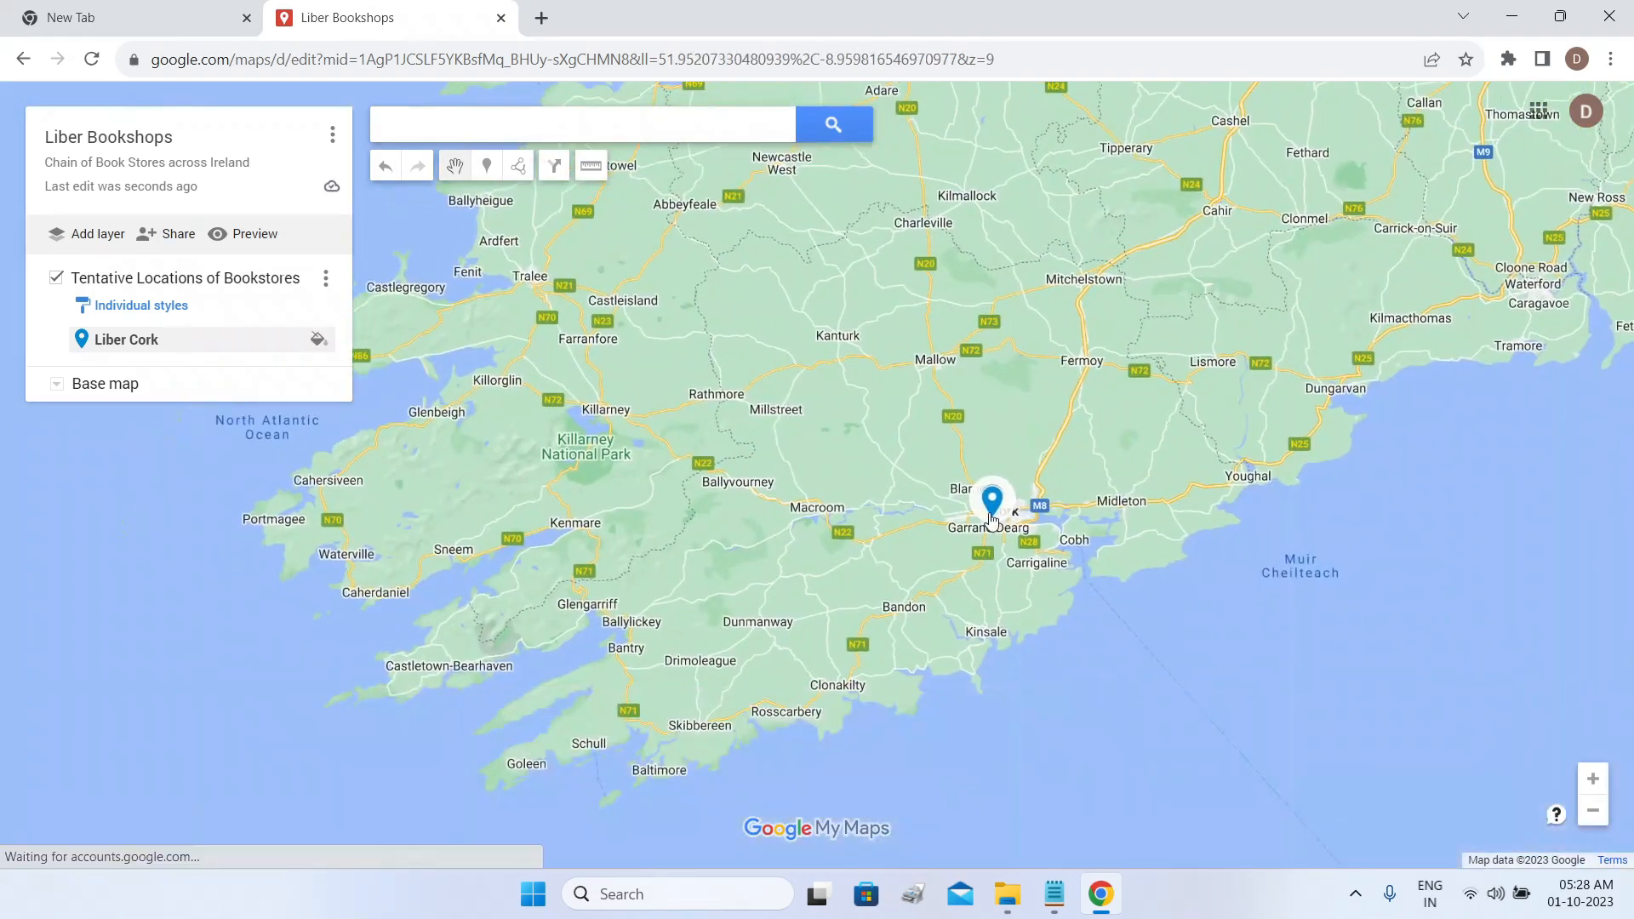
pyautogui.scroll(2, 1030, 477)
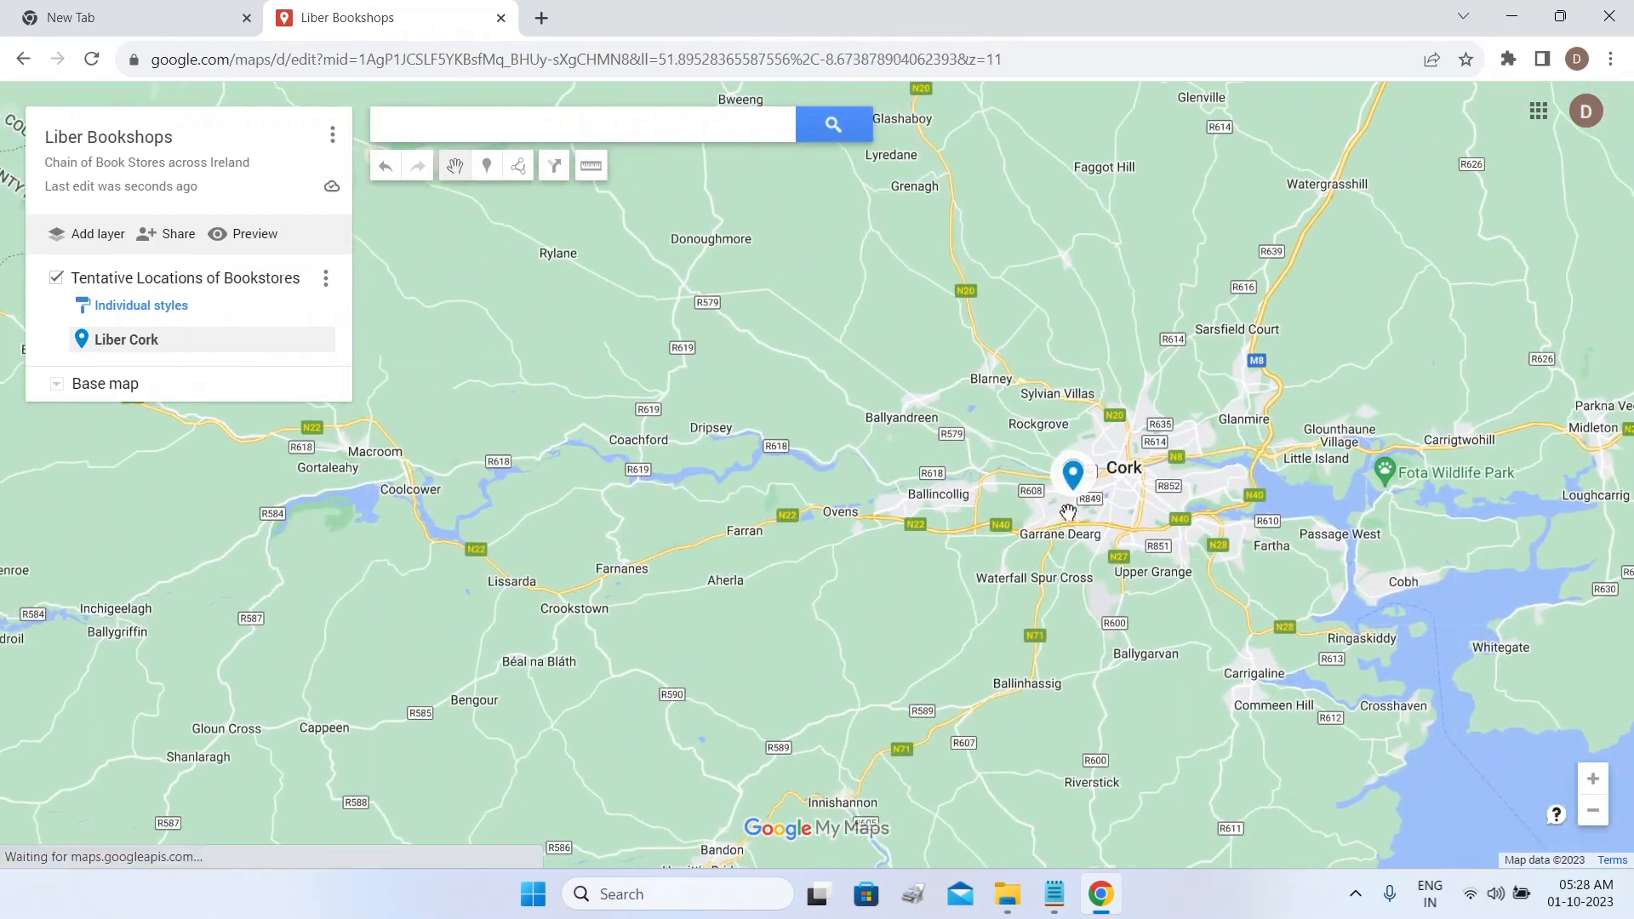
pyautogui.scroll(1, 1064, 506)
pyautogui.scroll(2, 1082, 495)
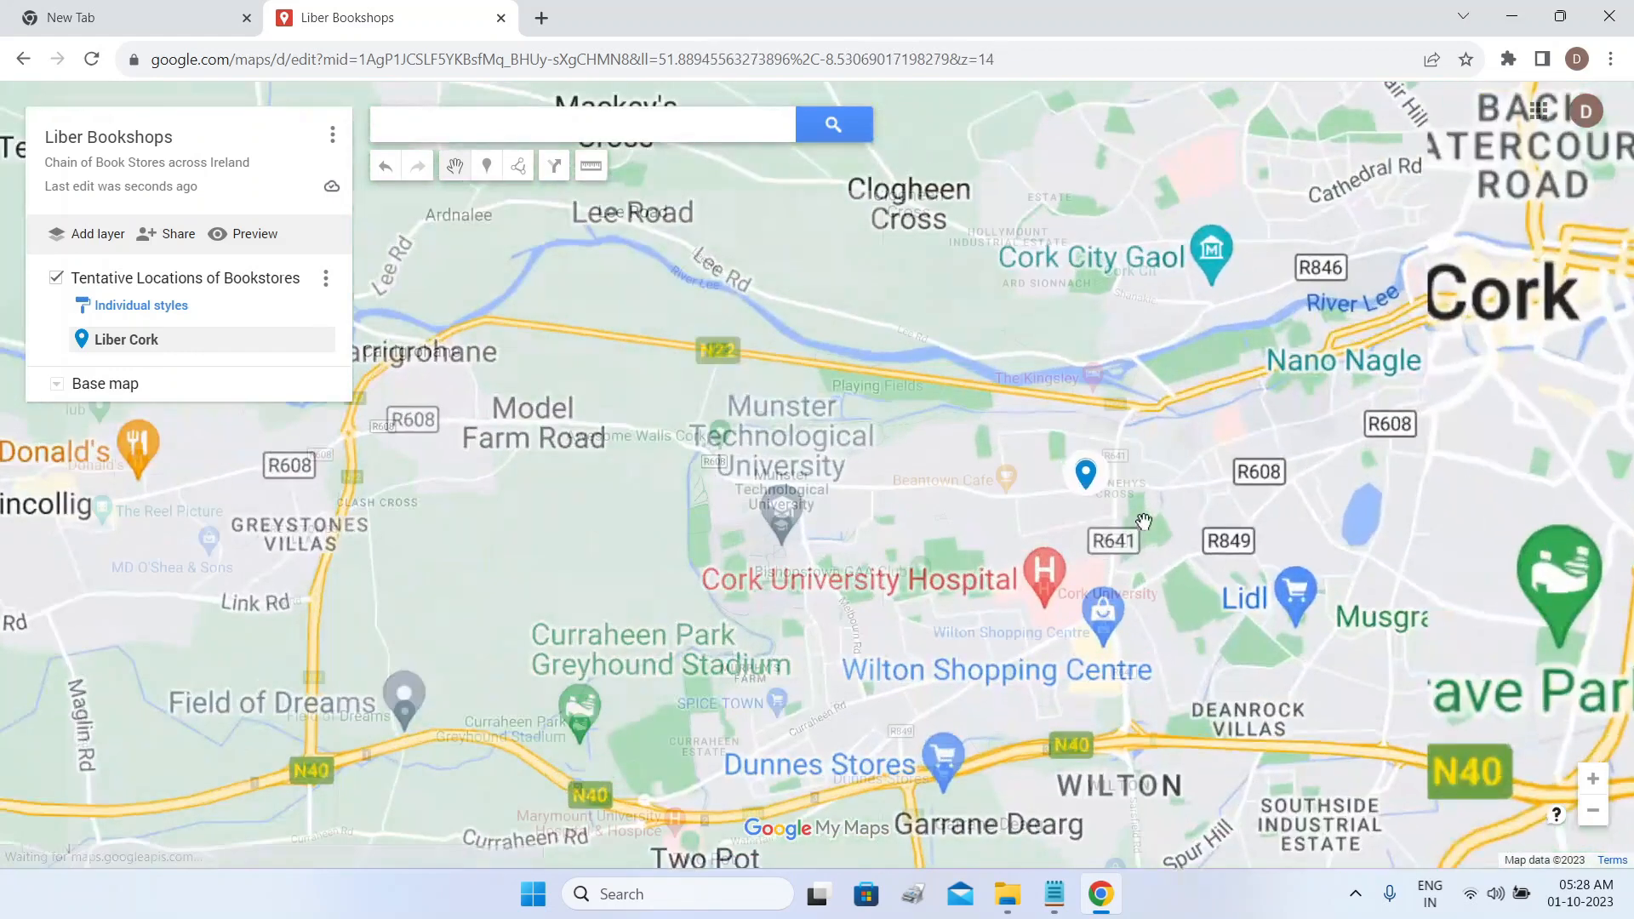
pyautogui.moveTo(1082, 495); pyautogui.dragTo(931, 640)
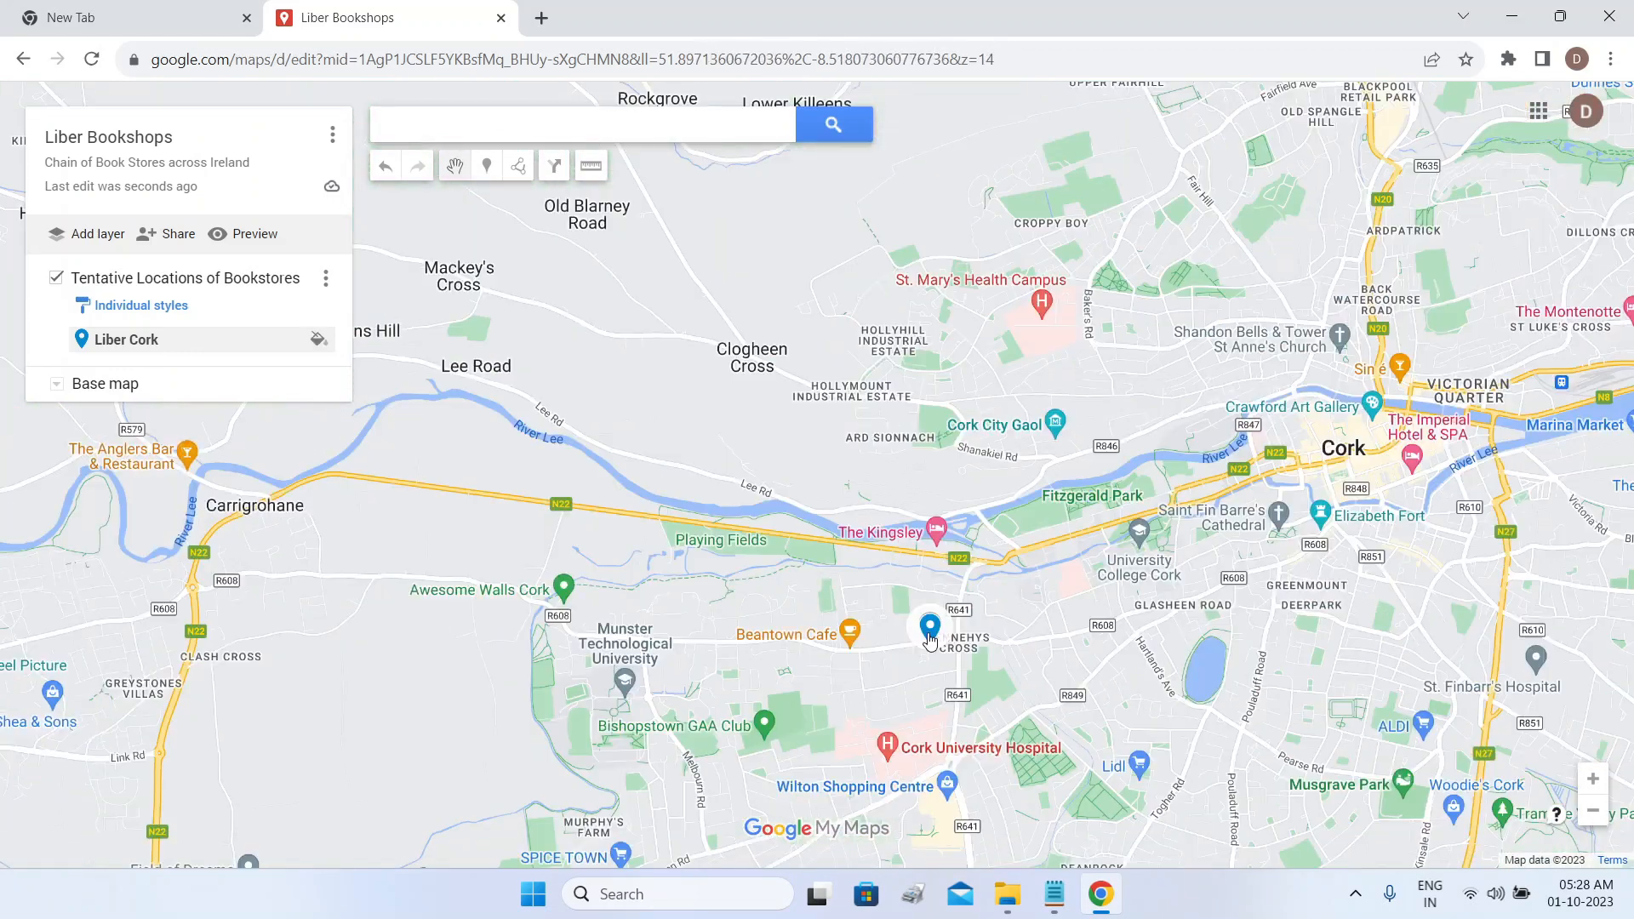
# Open Liber Cork's edit card and save it unchanged, keeping its bookshop description and liber.ie link.
pyautogui.click(319, 343)
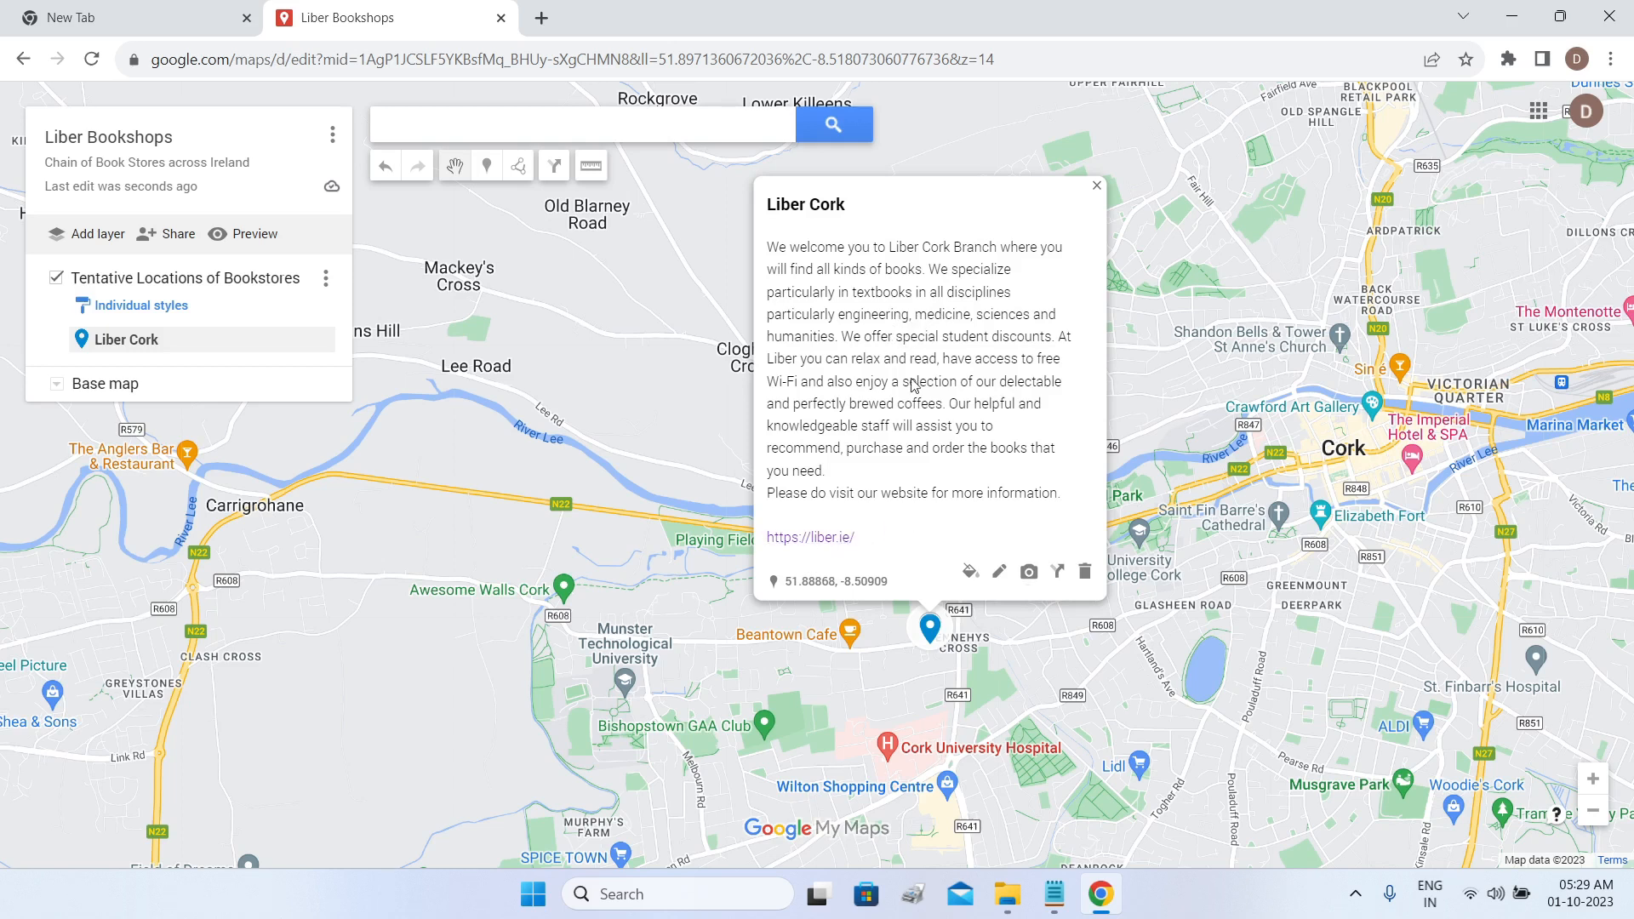
pyautogui.click(1001, 579)
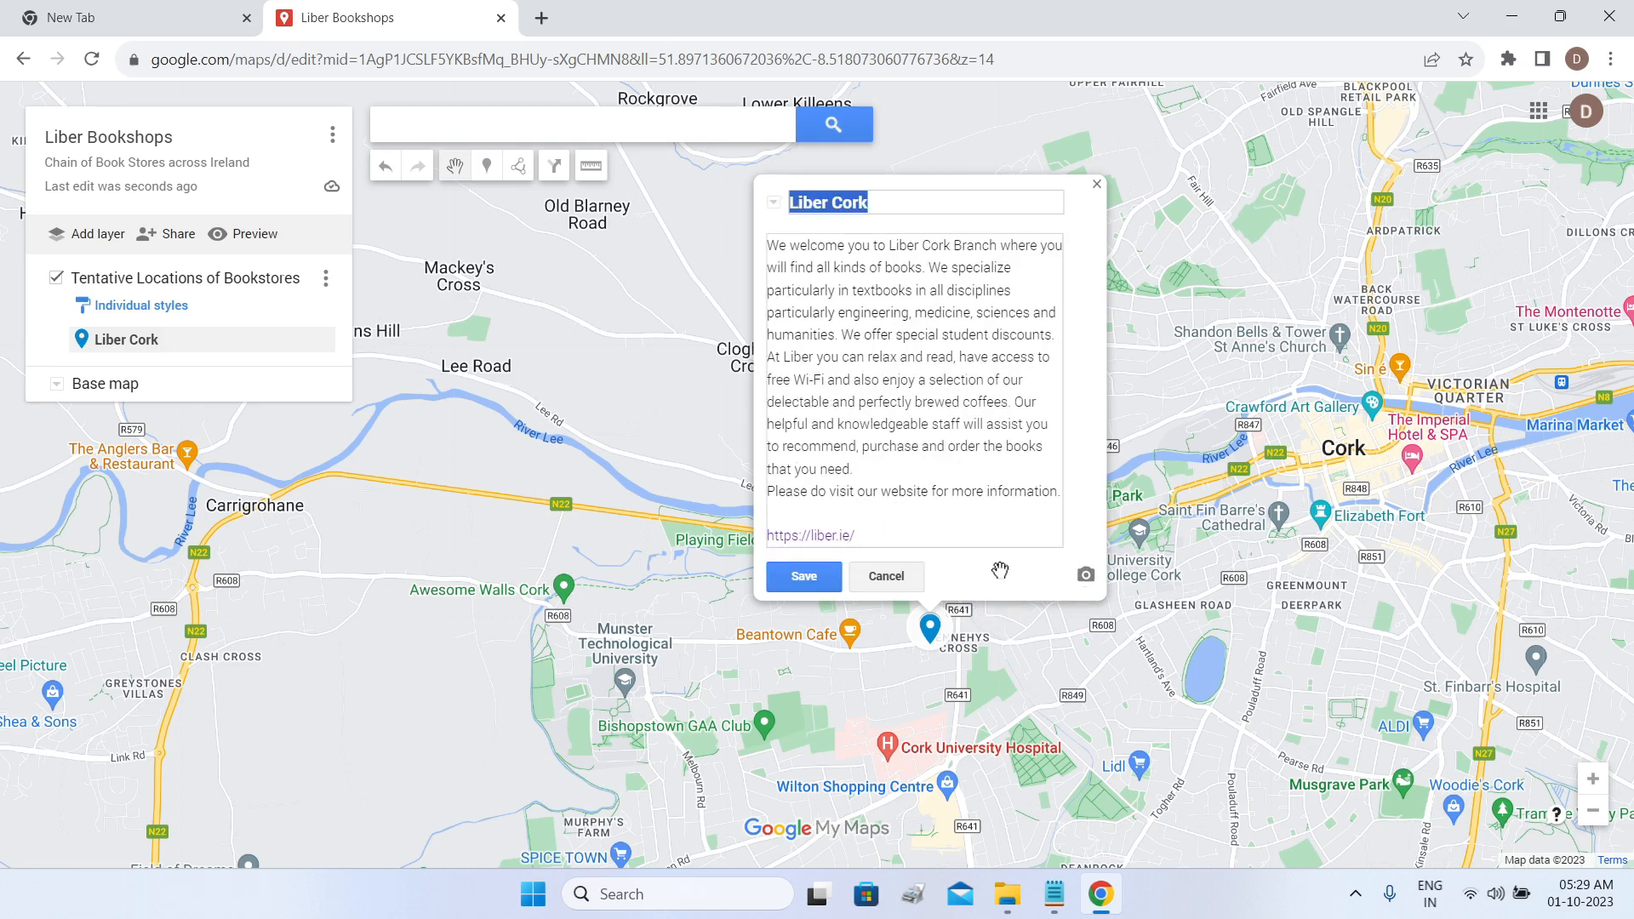
pyautogui.click(941, 321)
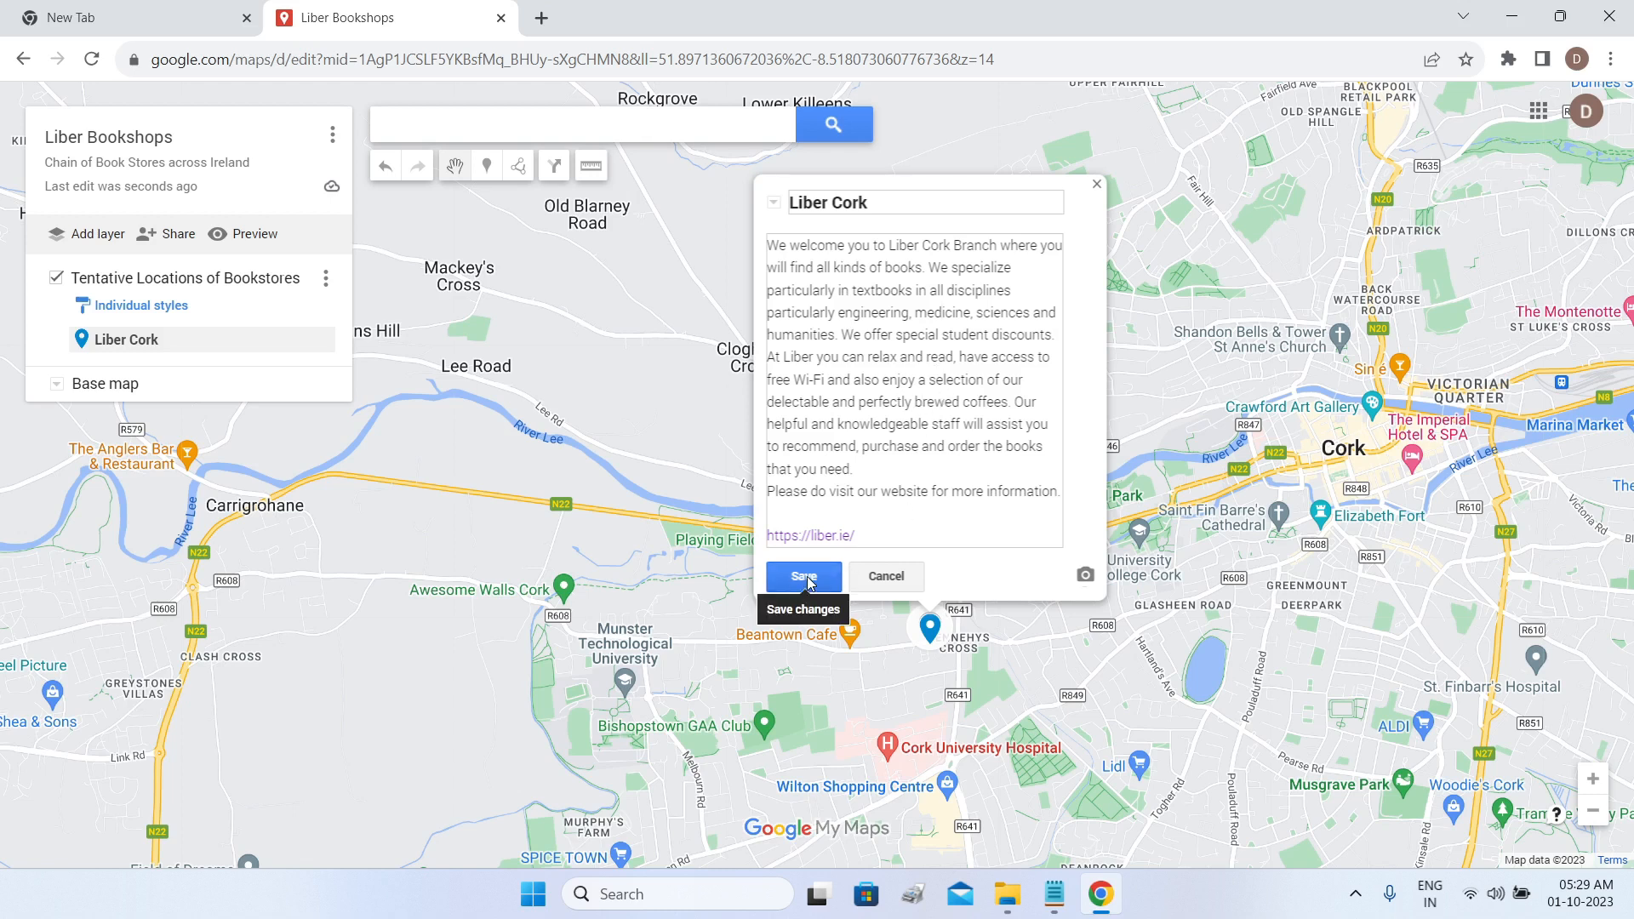
pyautogui.click(873, 586)
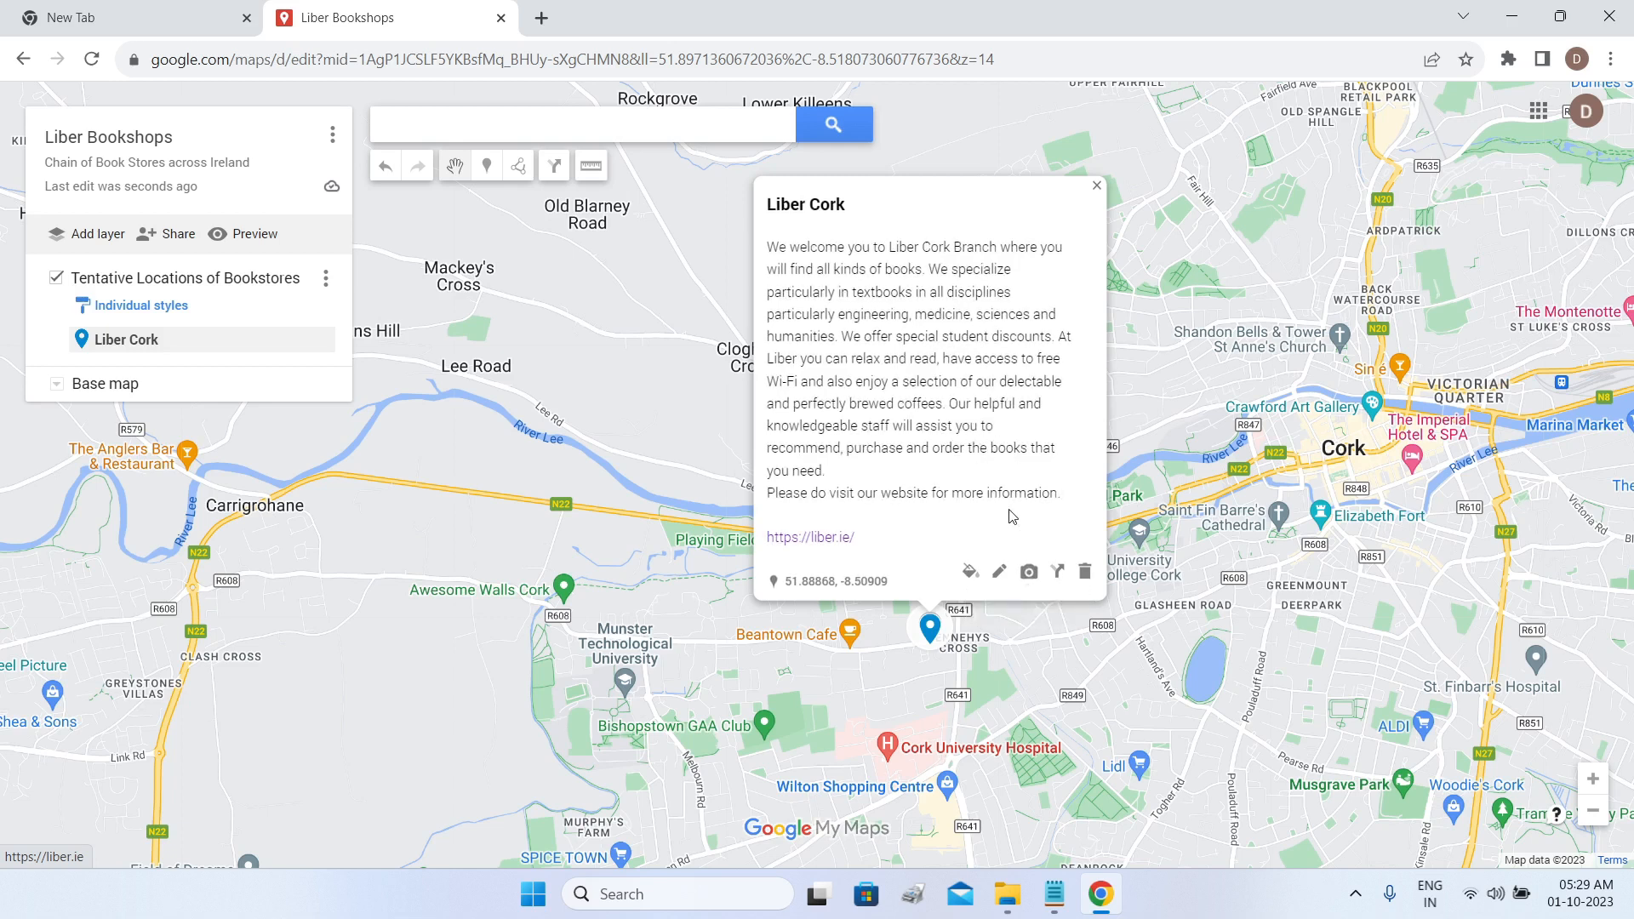
# Insert the Sep 25 photo of readers on red beanbags into Liber Cork from Photos.
pyautogui.click(1030, 574)
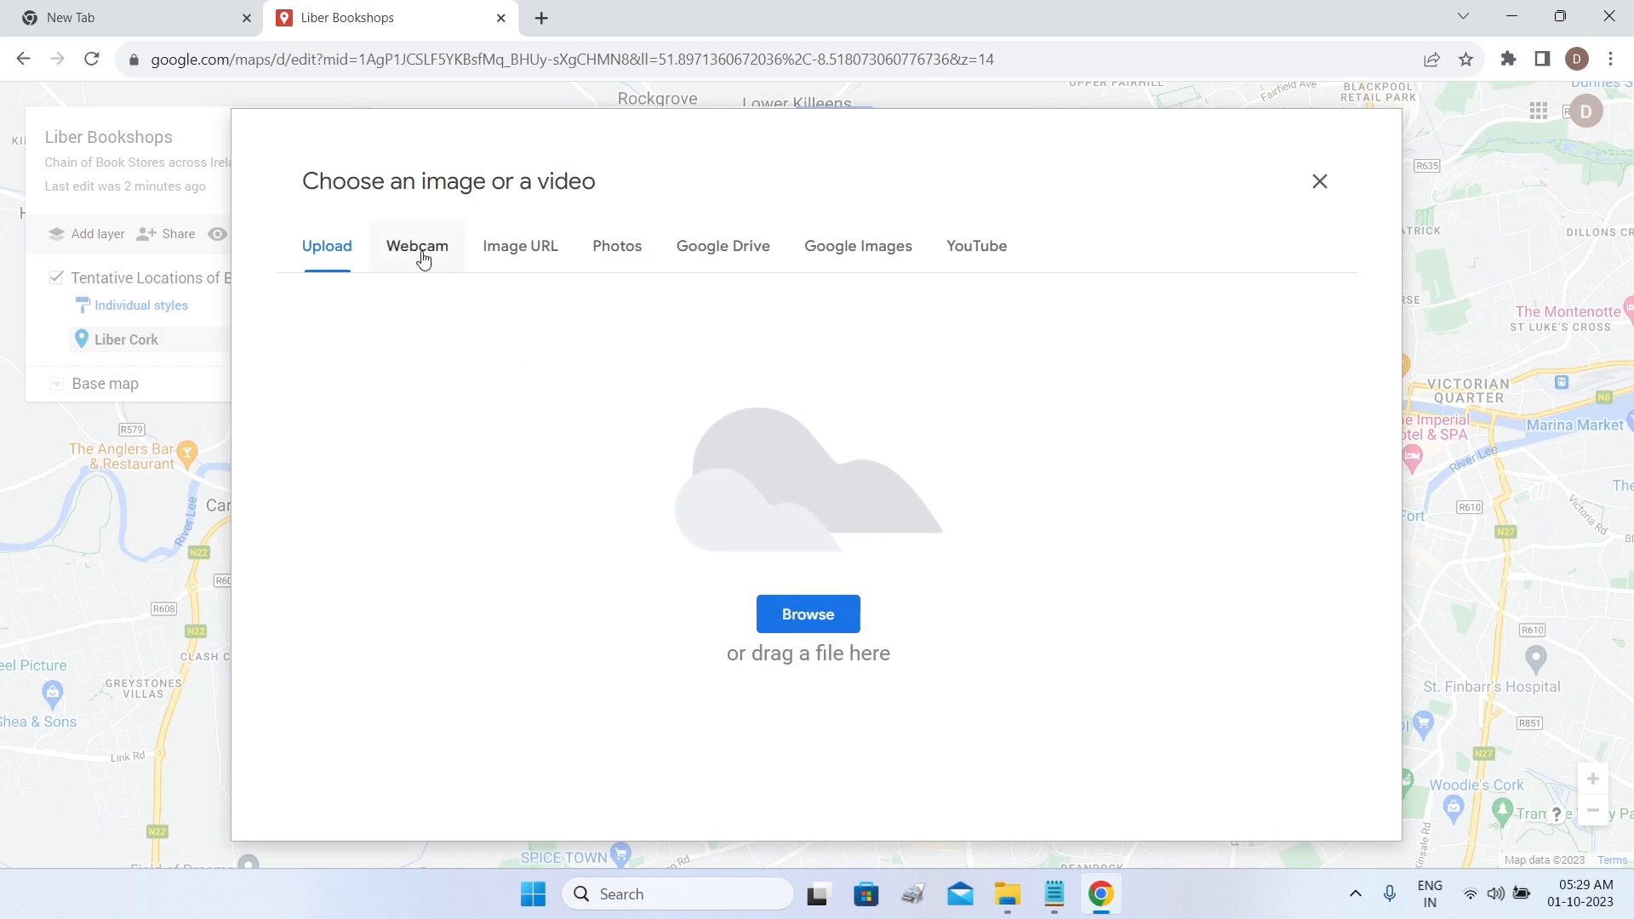
pyautogui.click(538, 259)
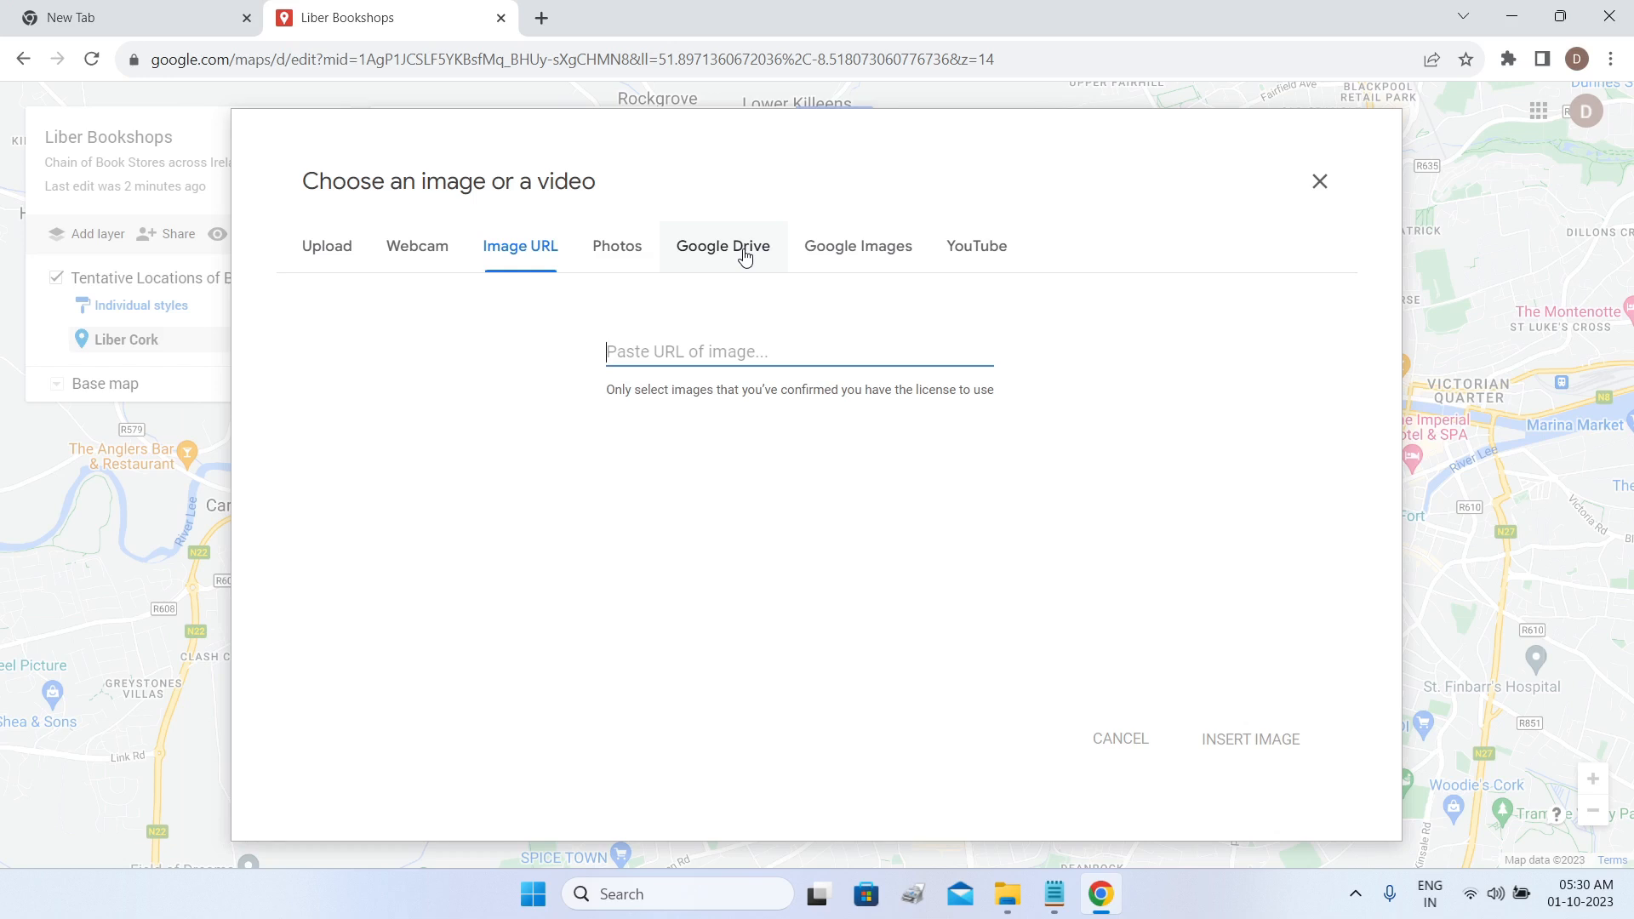
pyautogui.click(624, 257)
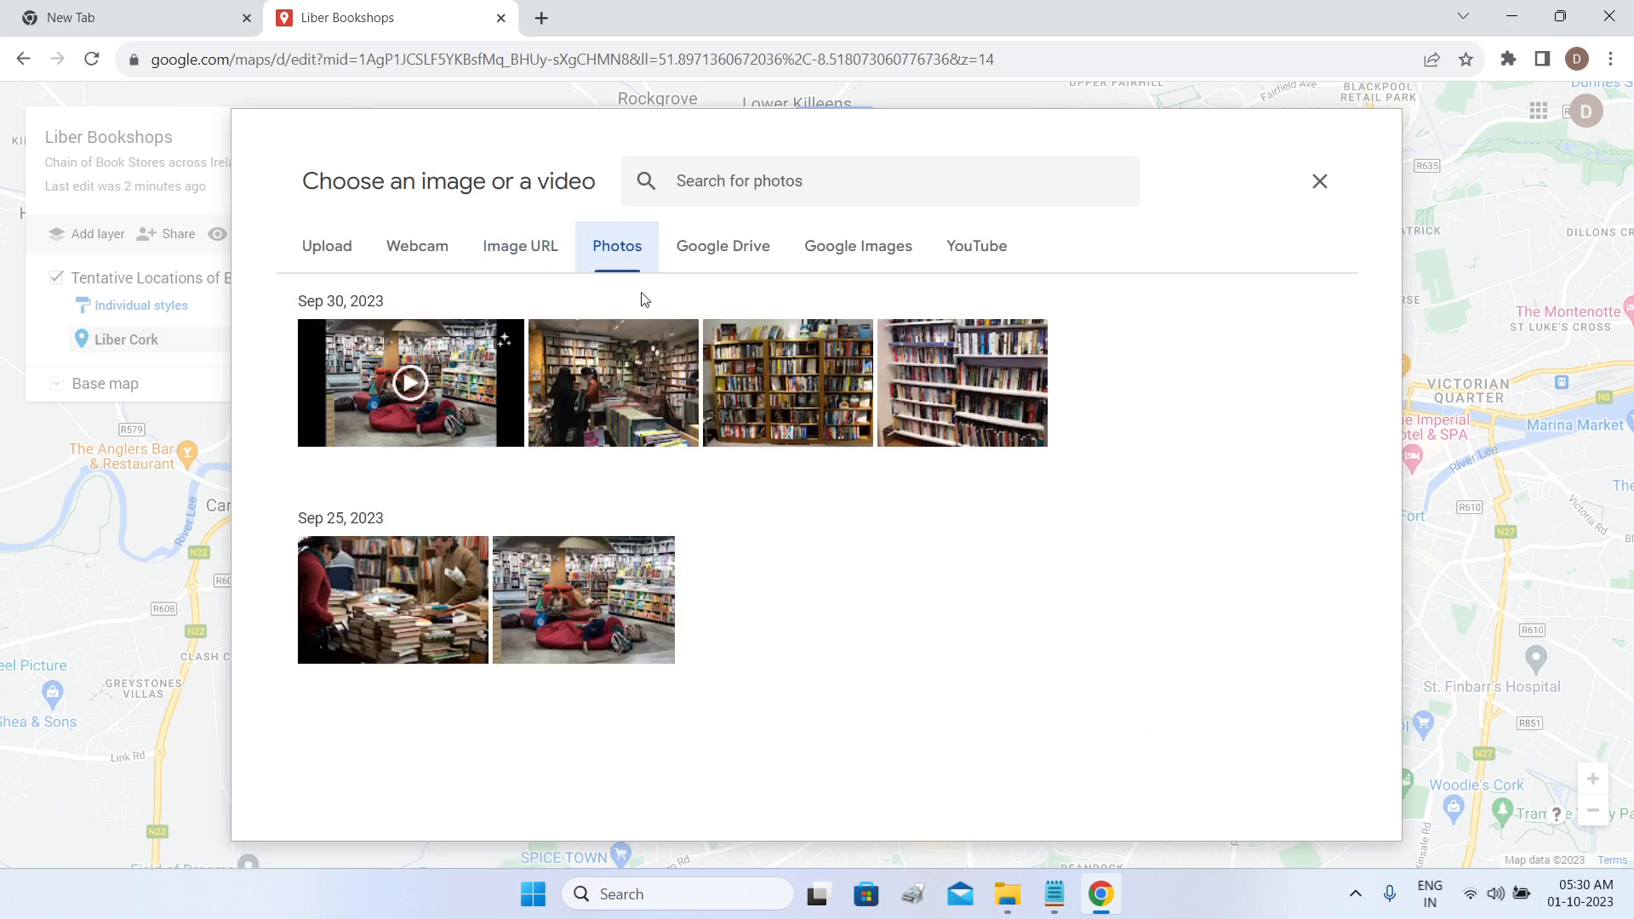
pyautogui.click(602, 602)
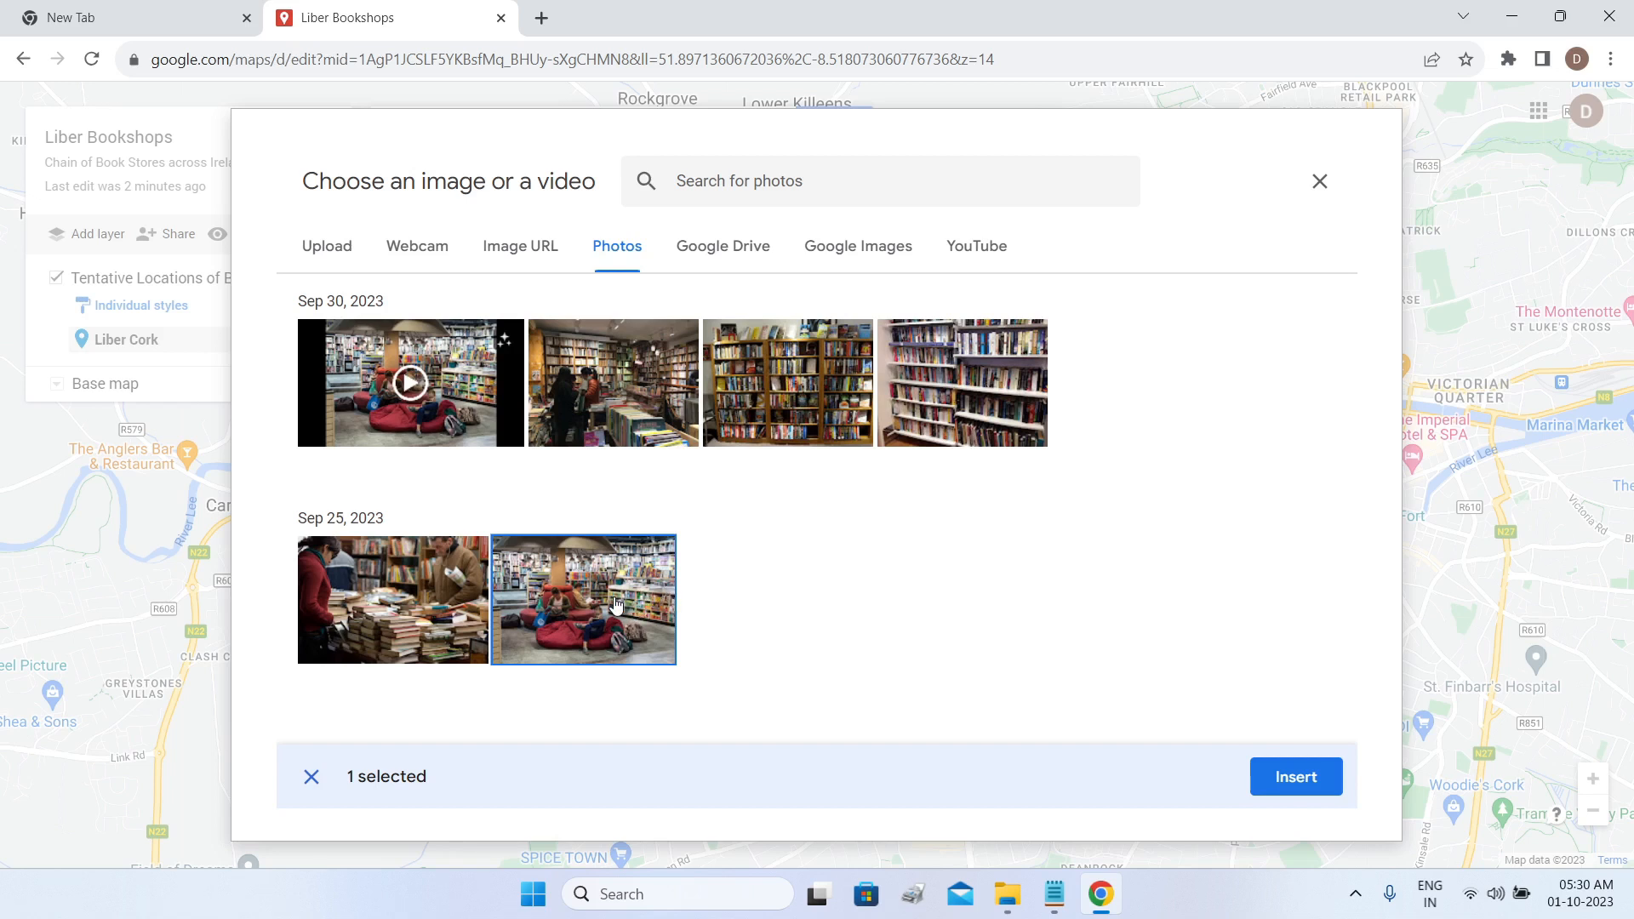
pyautogui.click(1296, 777)
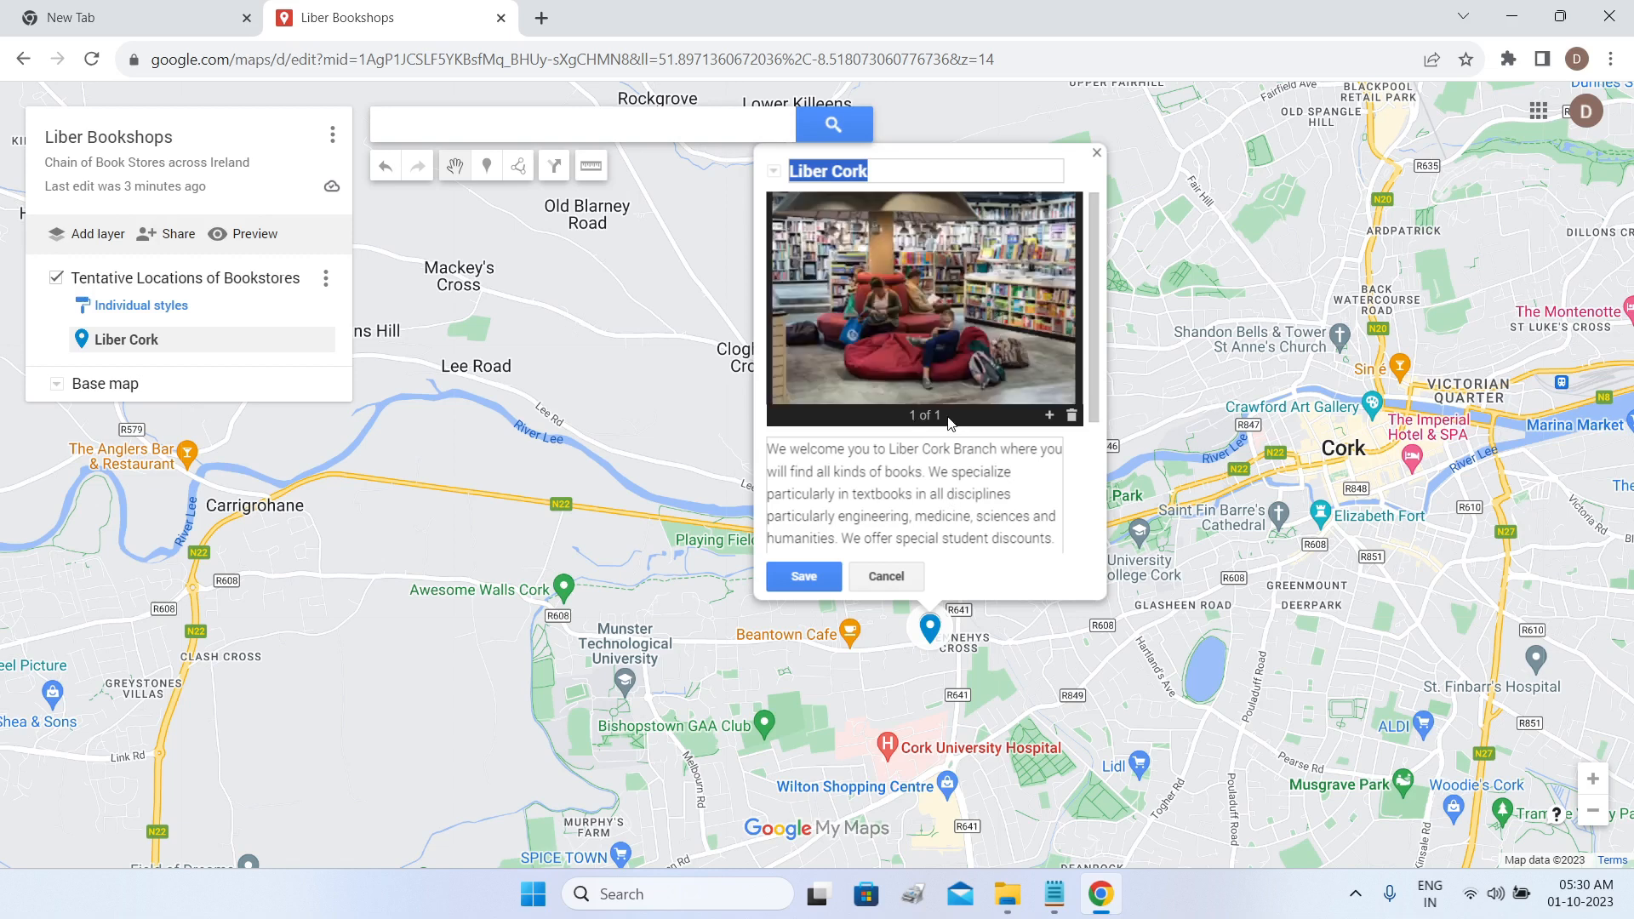
# Add the photo of people among piled books to Liber Cork from Photos.
pyautogui.click(1050, 416)
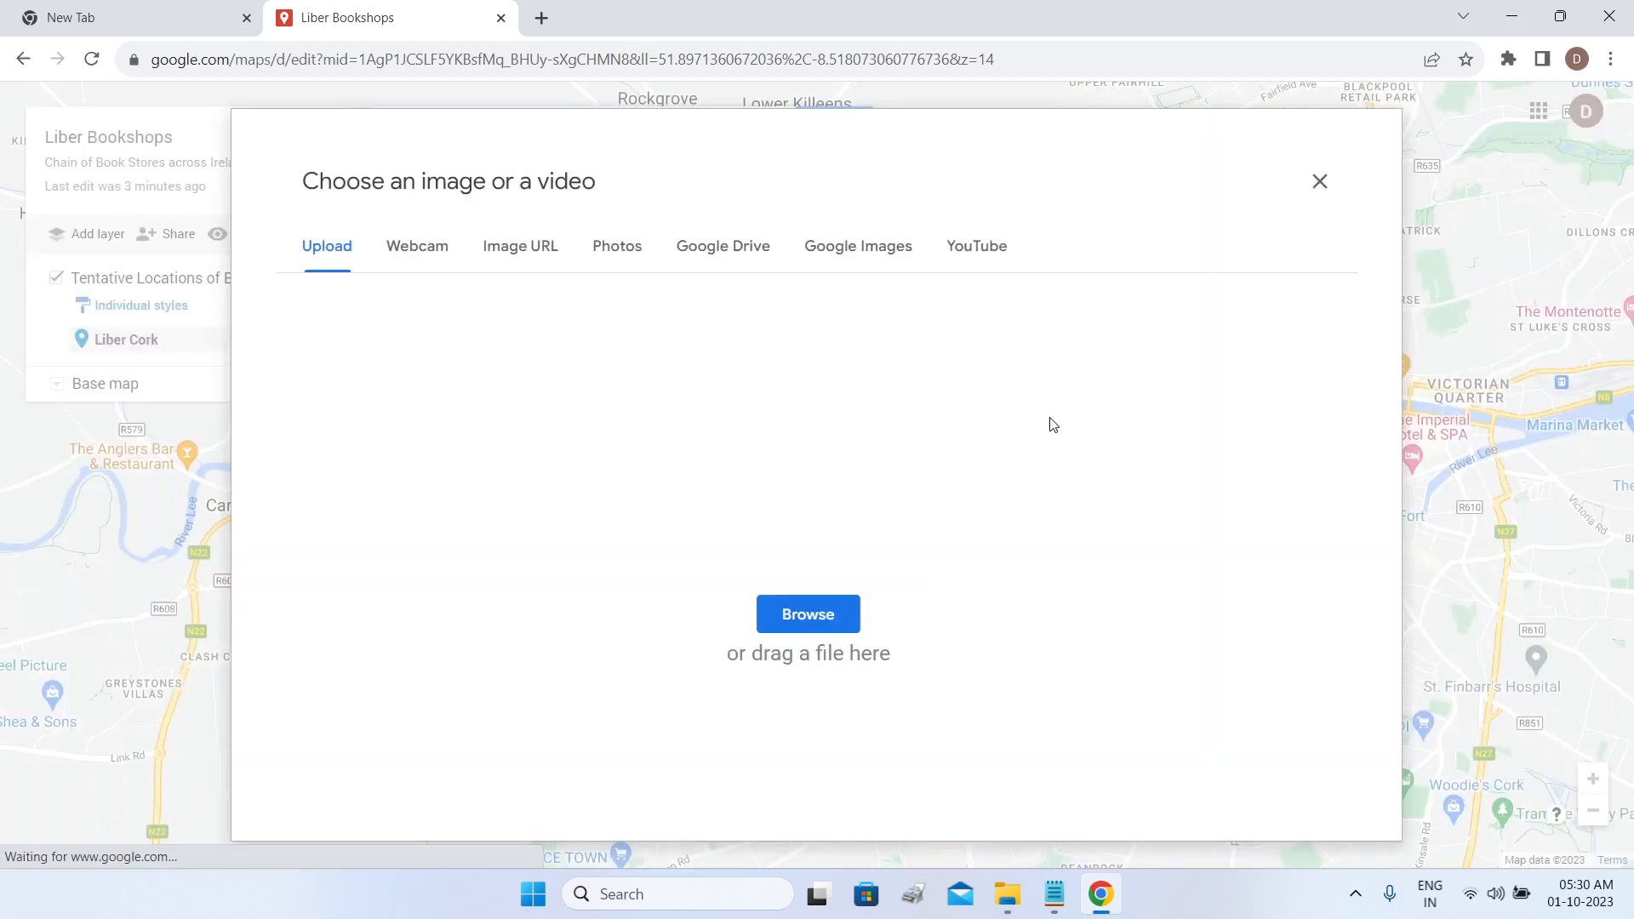
pyautogui.click(614, 258)
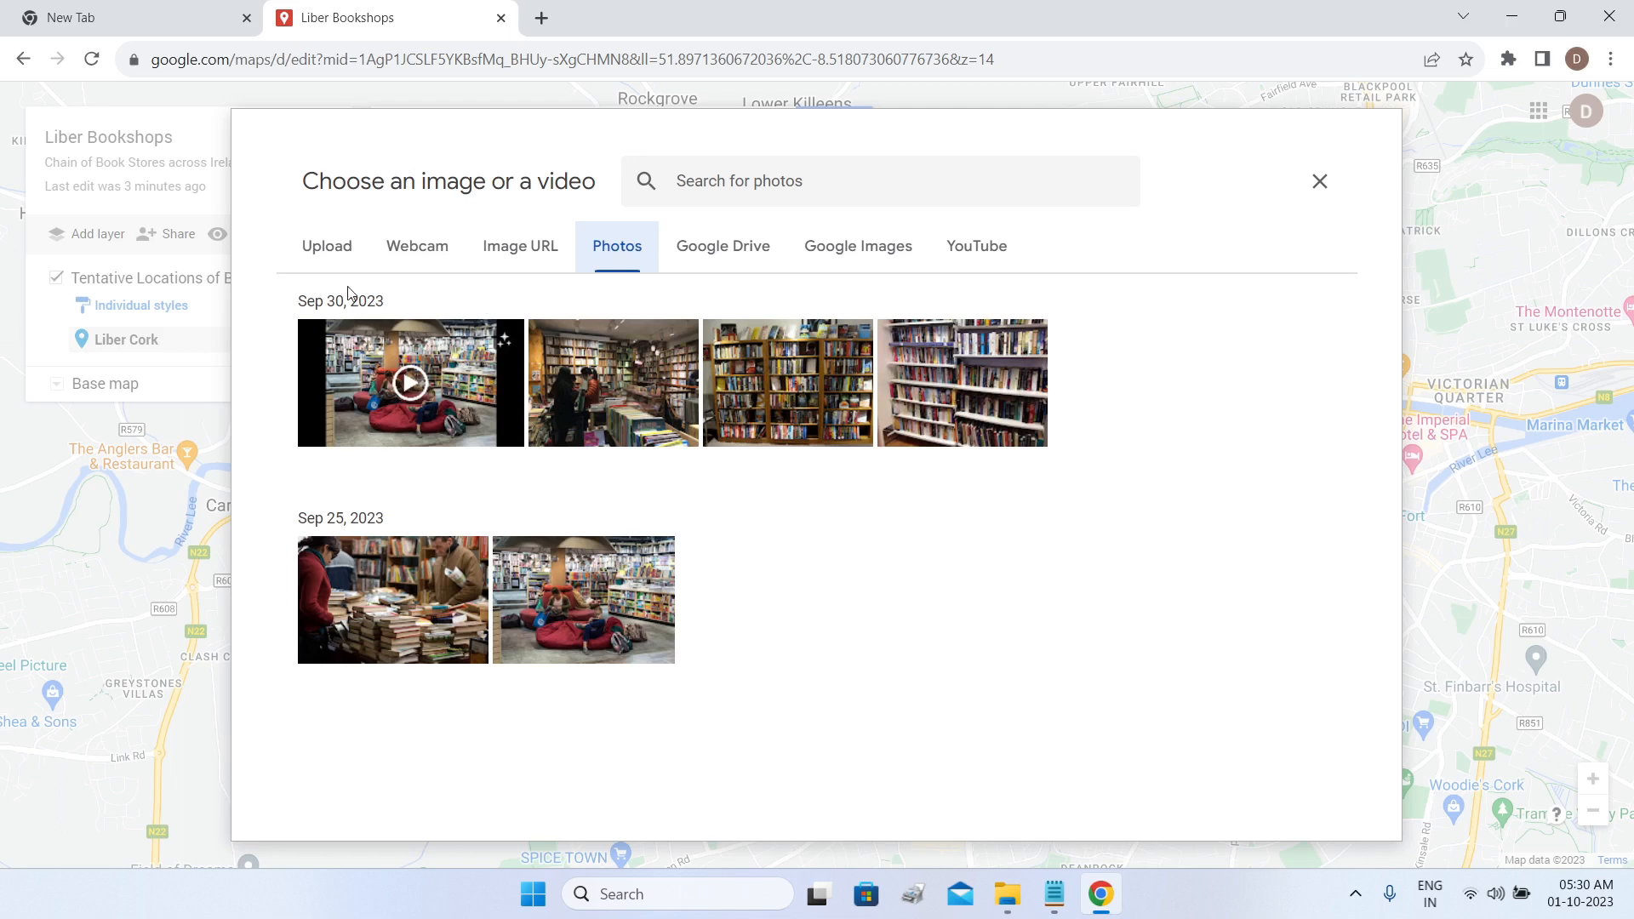
pyautogui.click(421, 606)
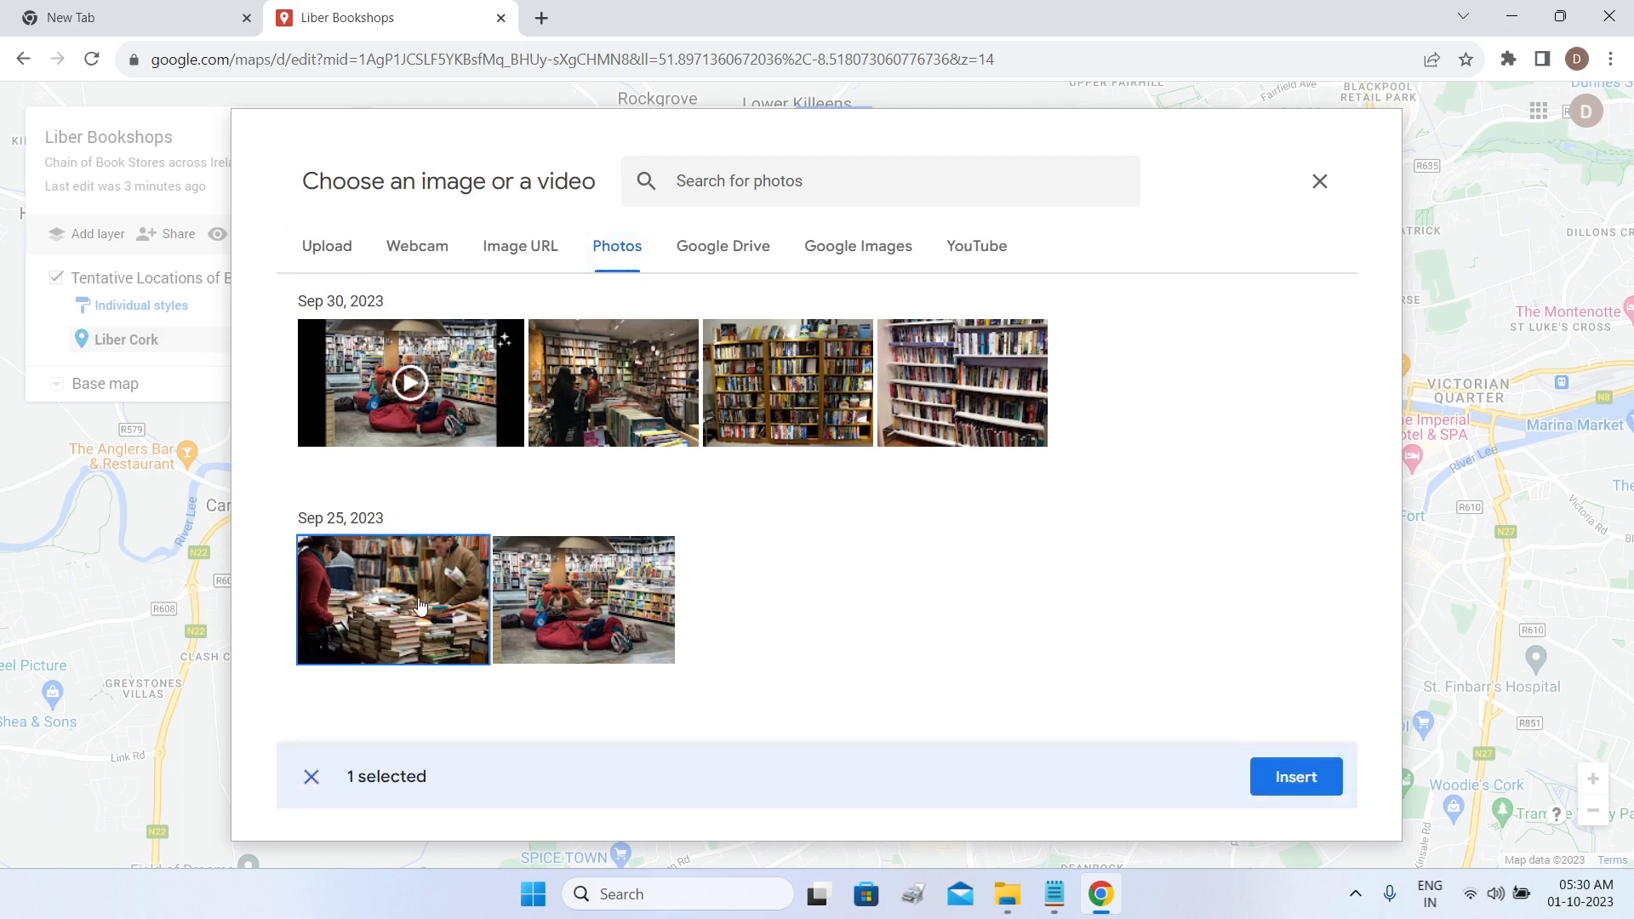
pyautogui.click(1312, 774)
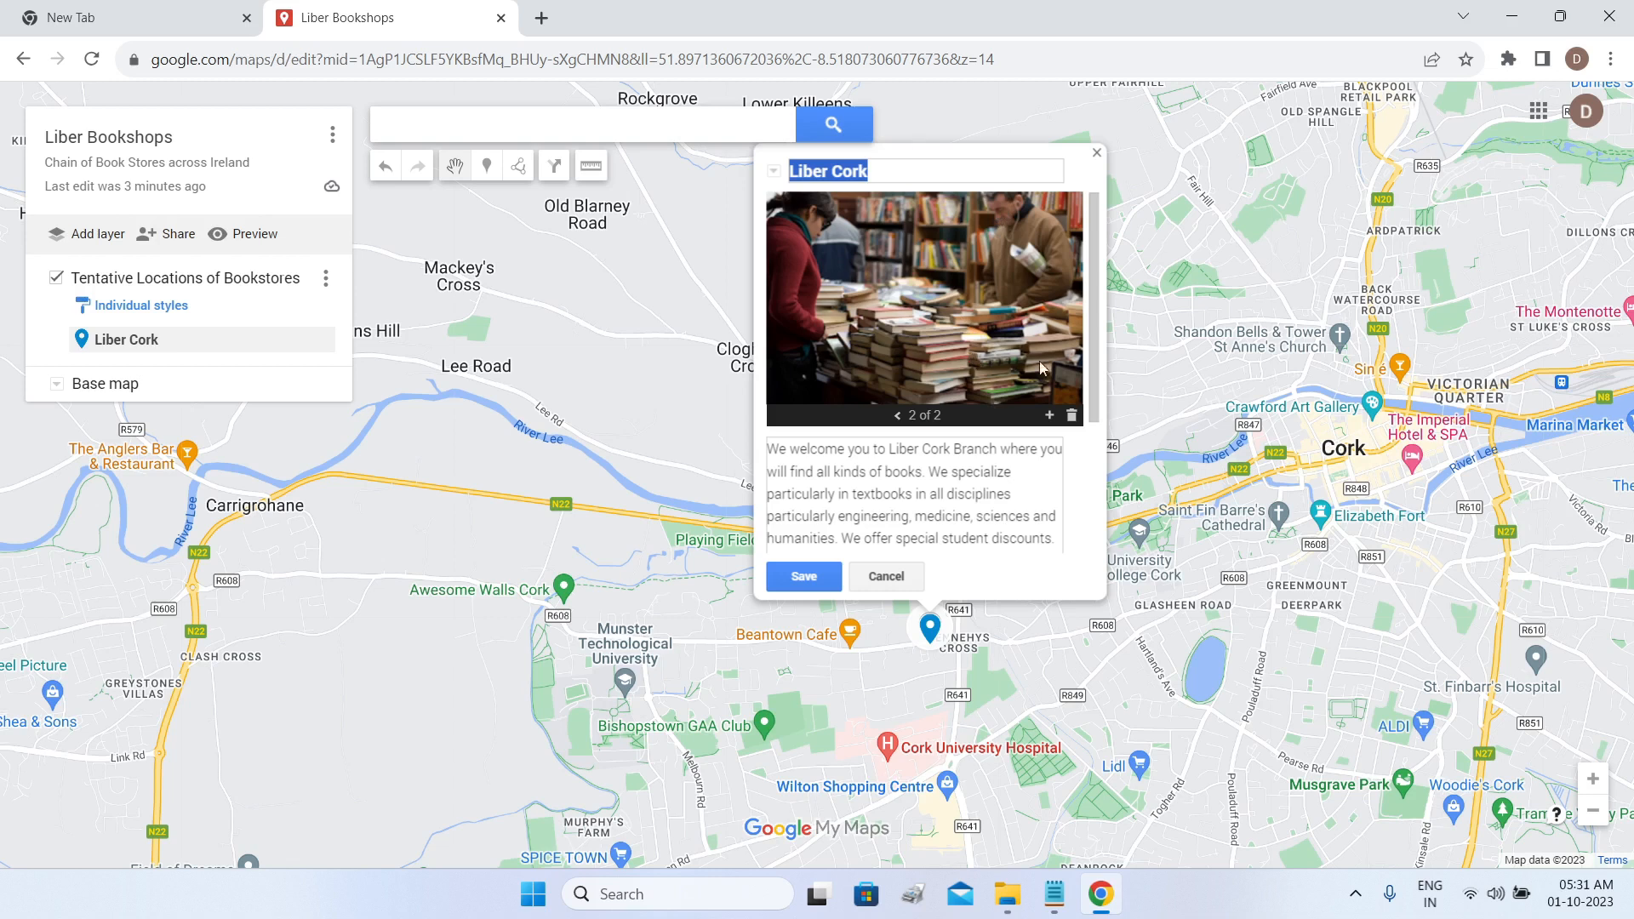
# Delete the duplicate second photo, re-insert the stacked-books photo, and save Liber Cork with 2 photos.
pyautogui.click(897, 416)
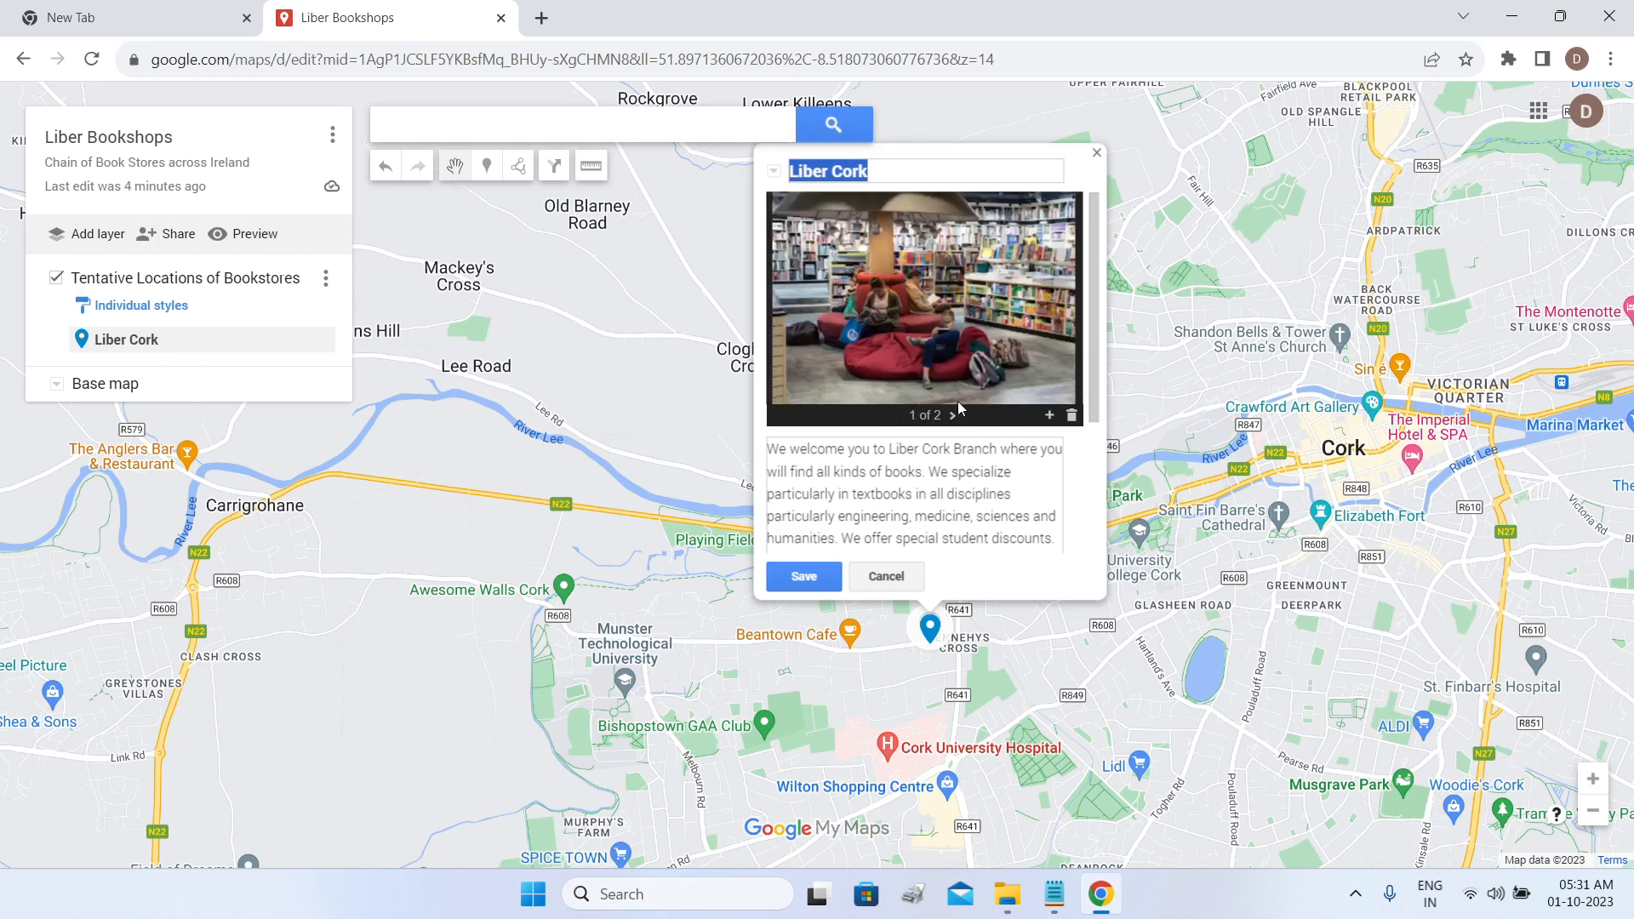
pyautogui.click(954, 418)
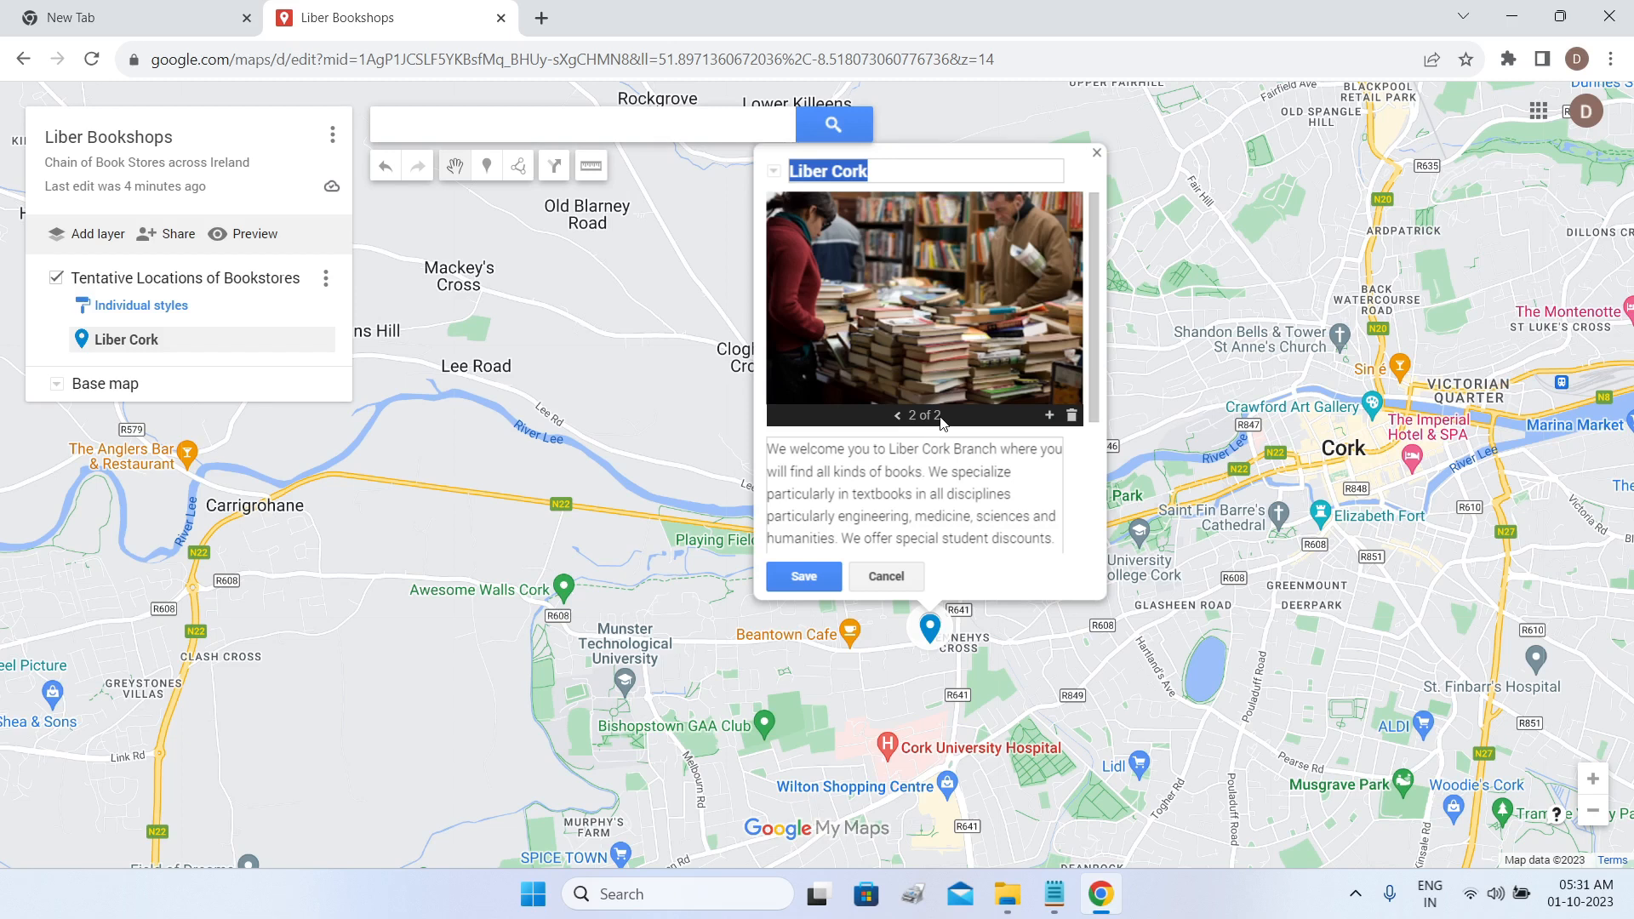
pyautogui.click(1072, 417)
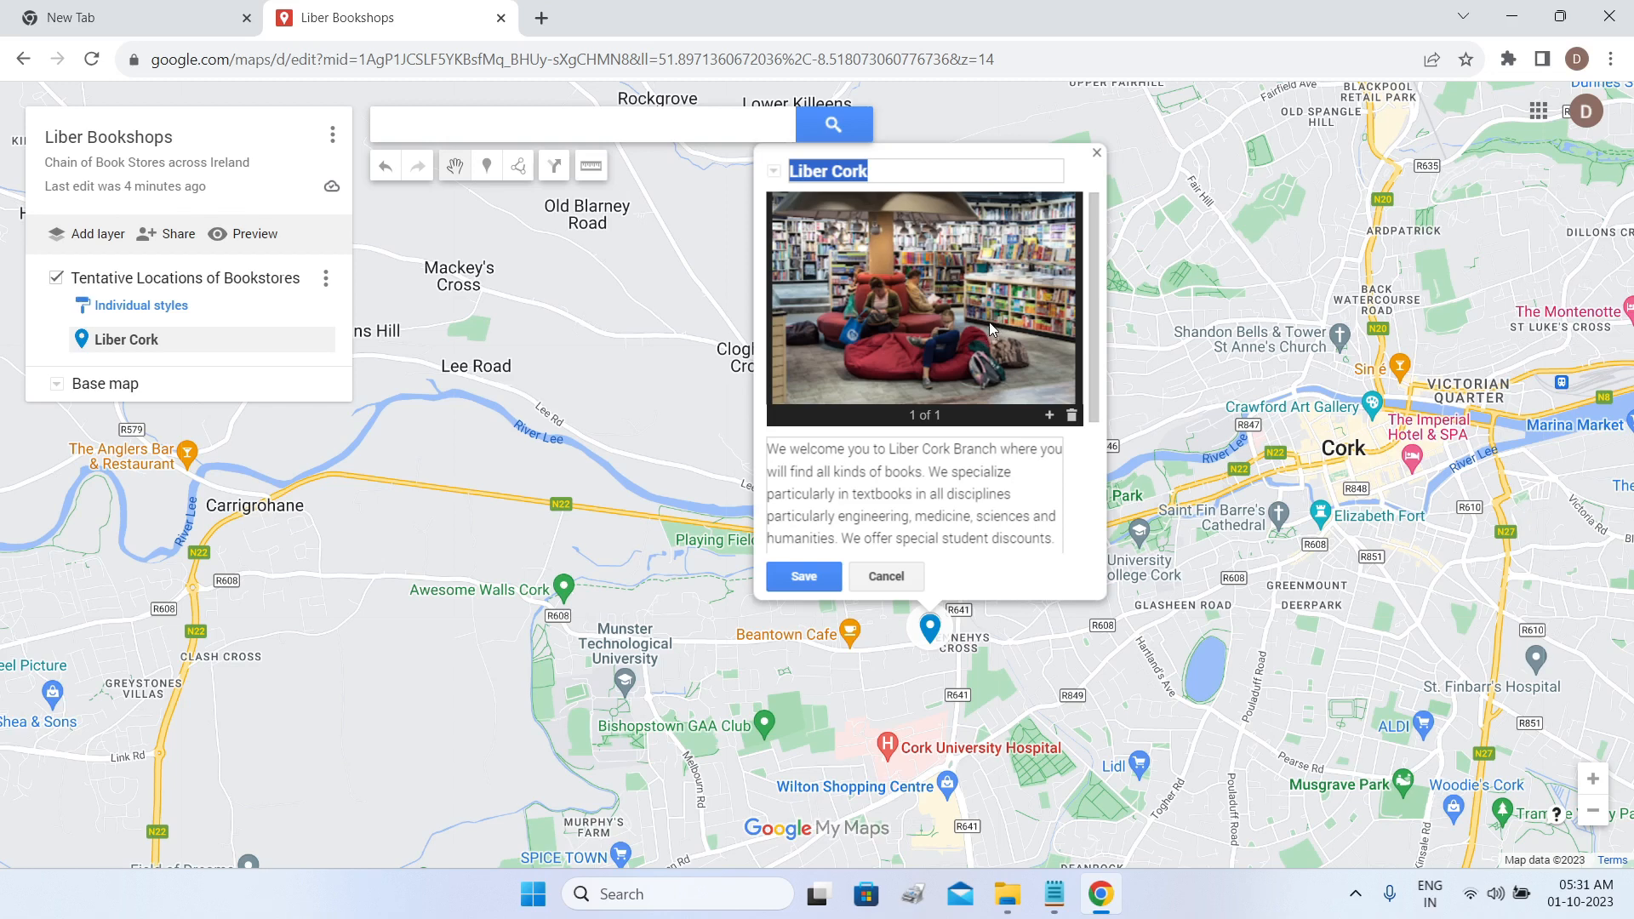
pyautogui.click(1050, 417)
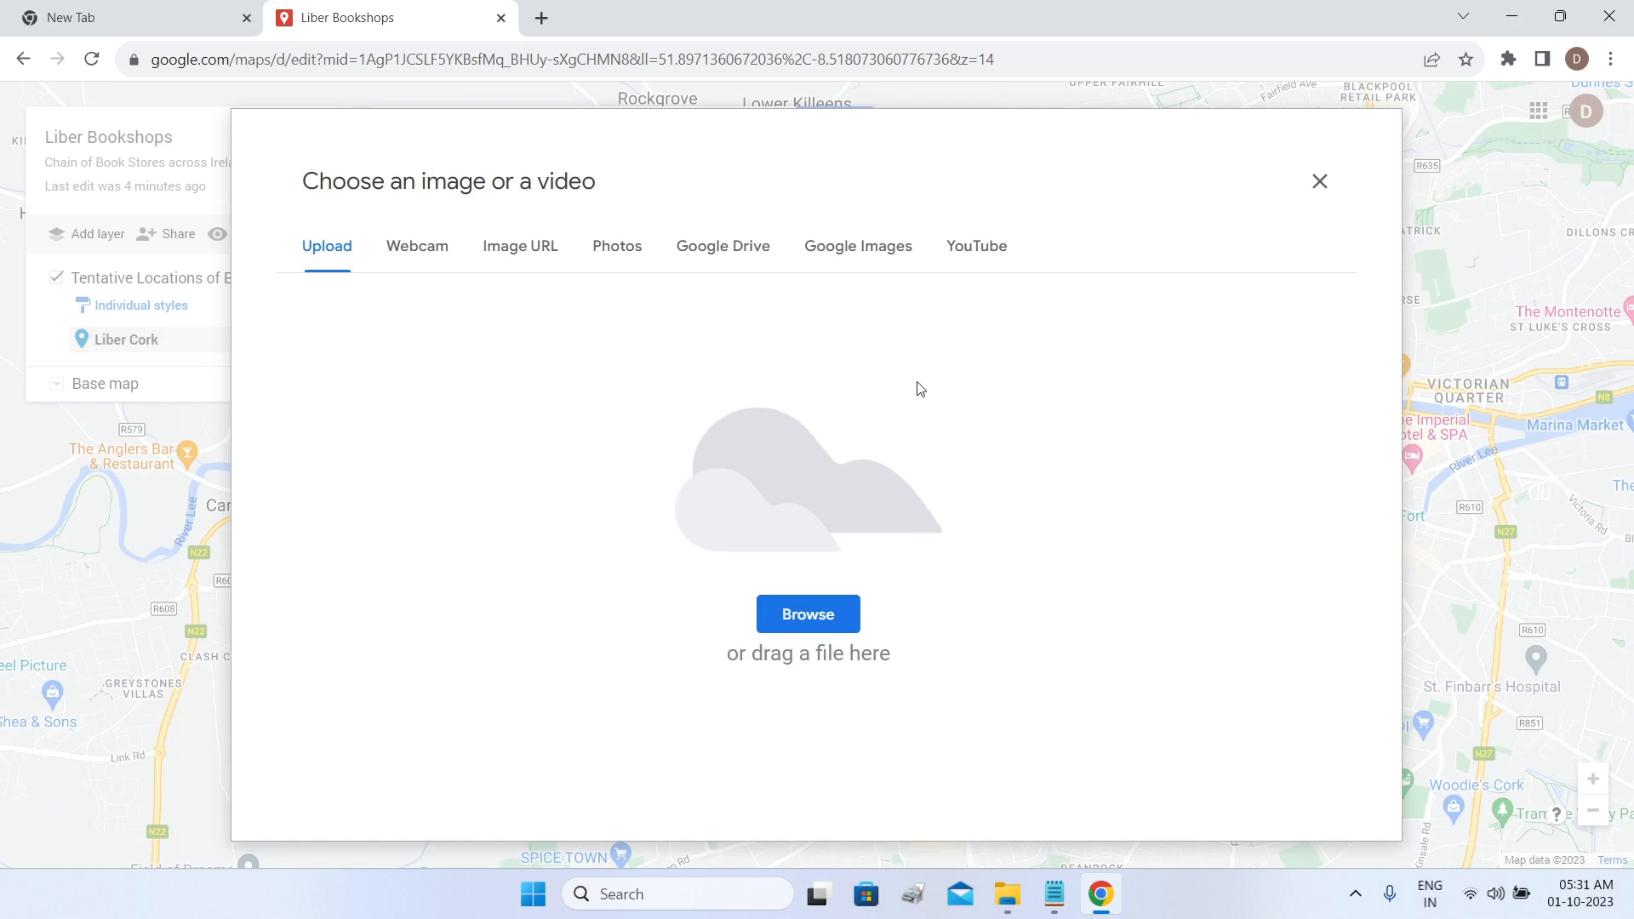
pyautogui.click(616, 251)
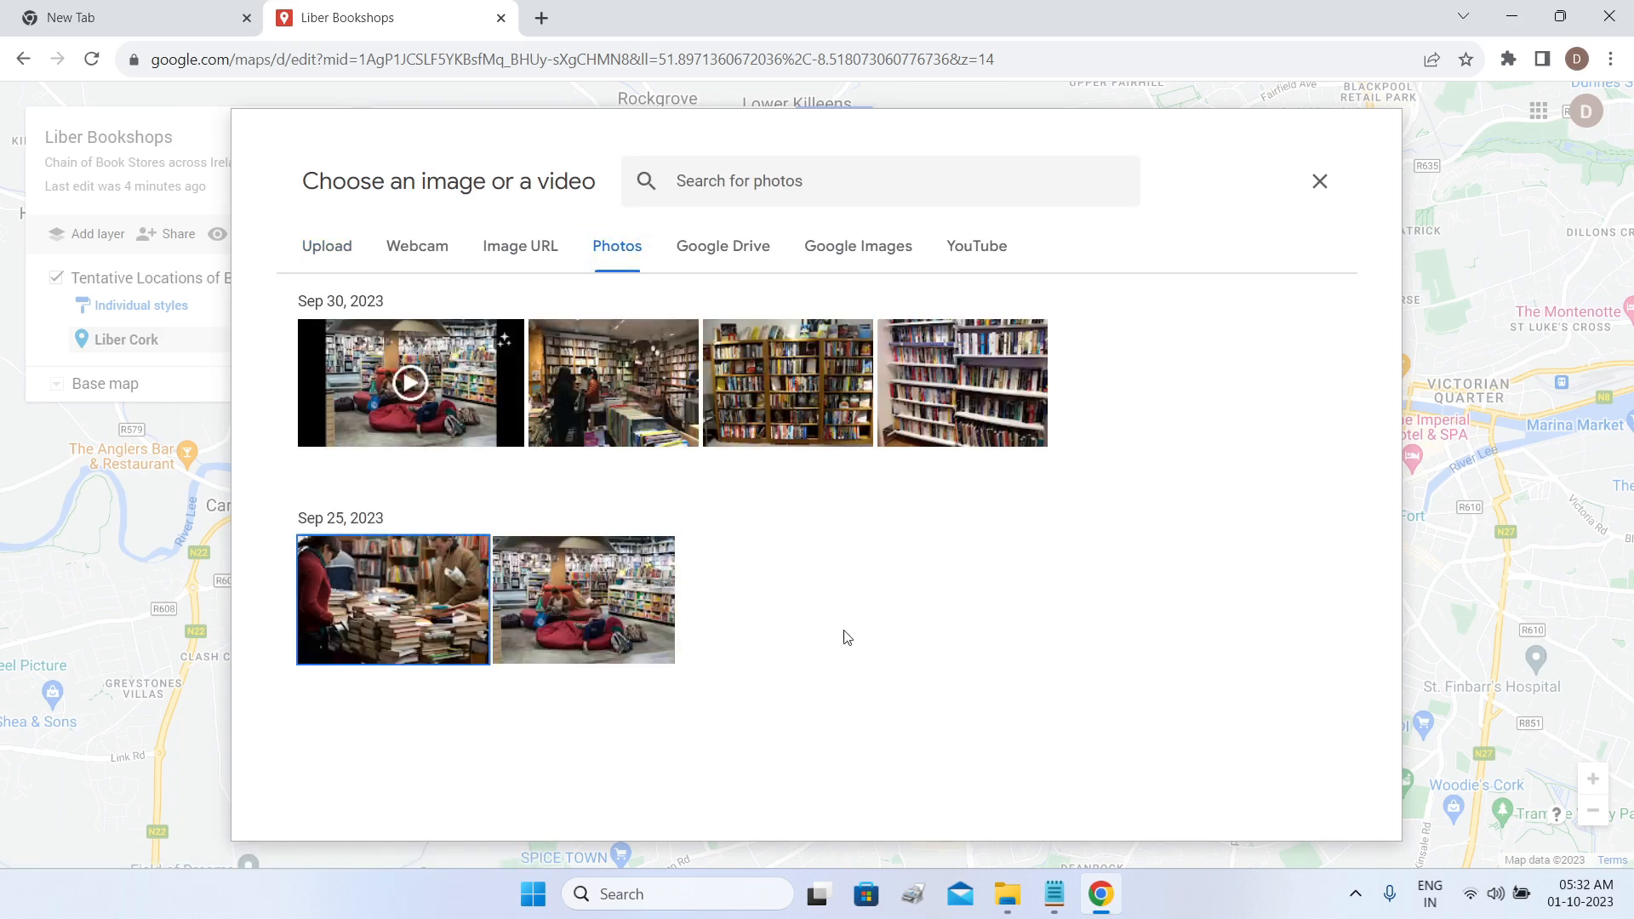
pyautogui.click(1270, 785)
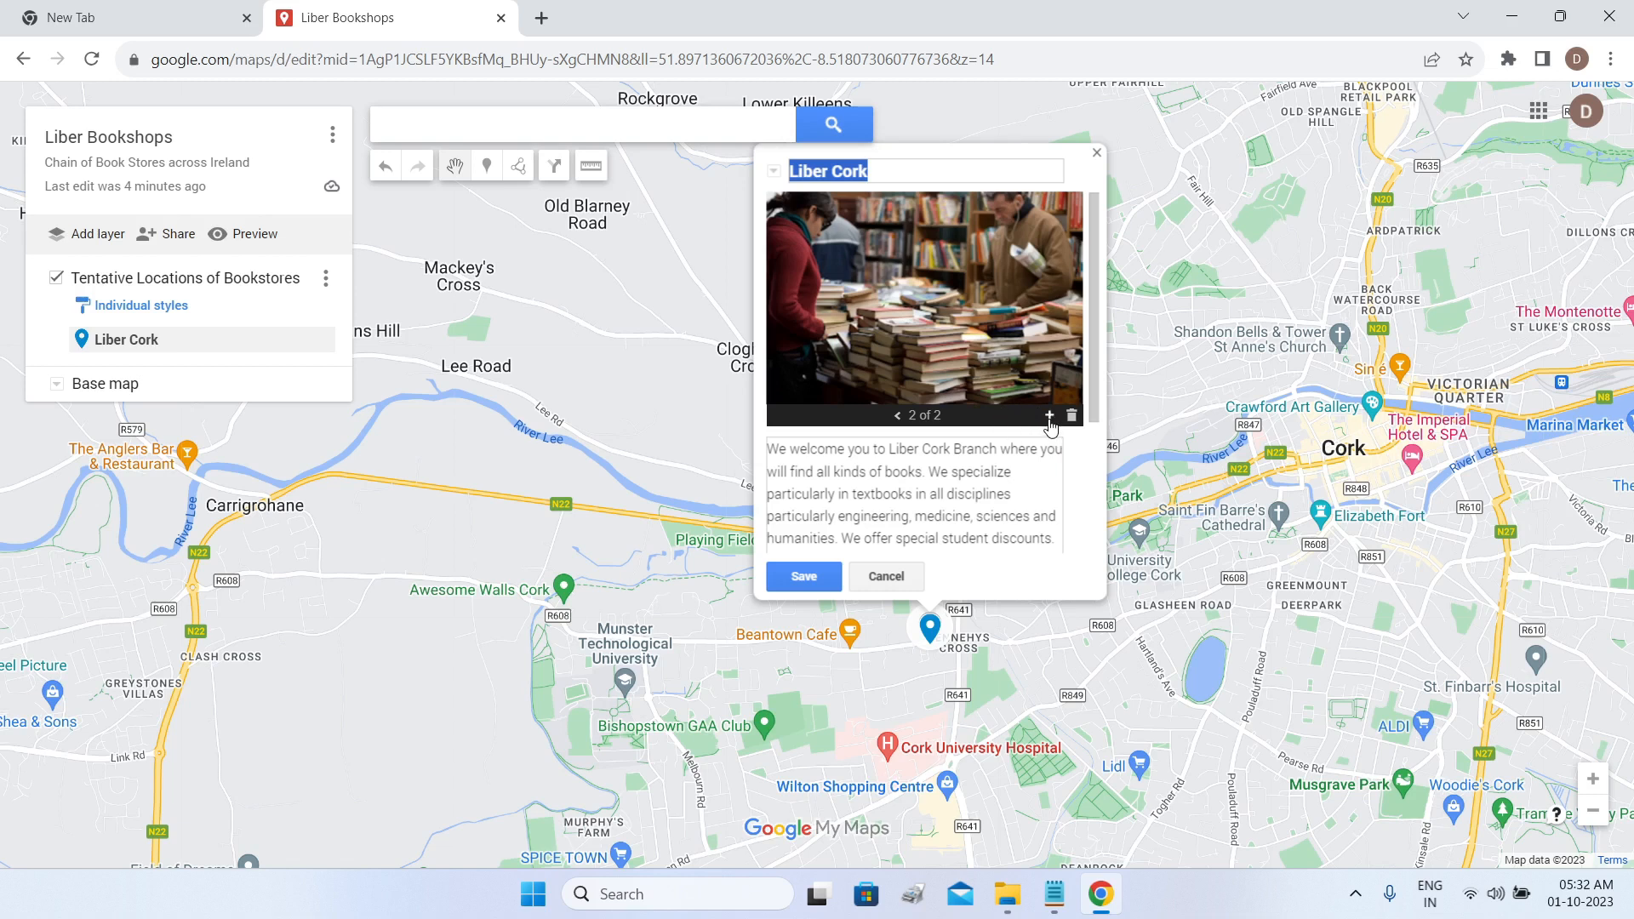
pyautogui.click(805, 579)
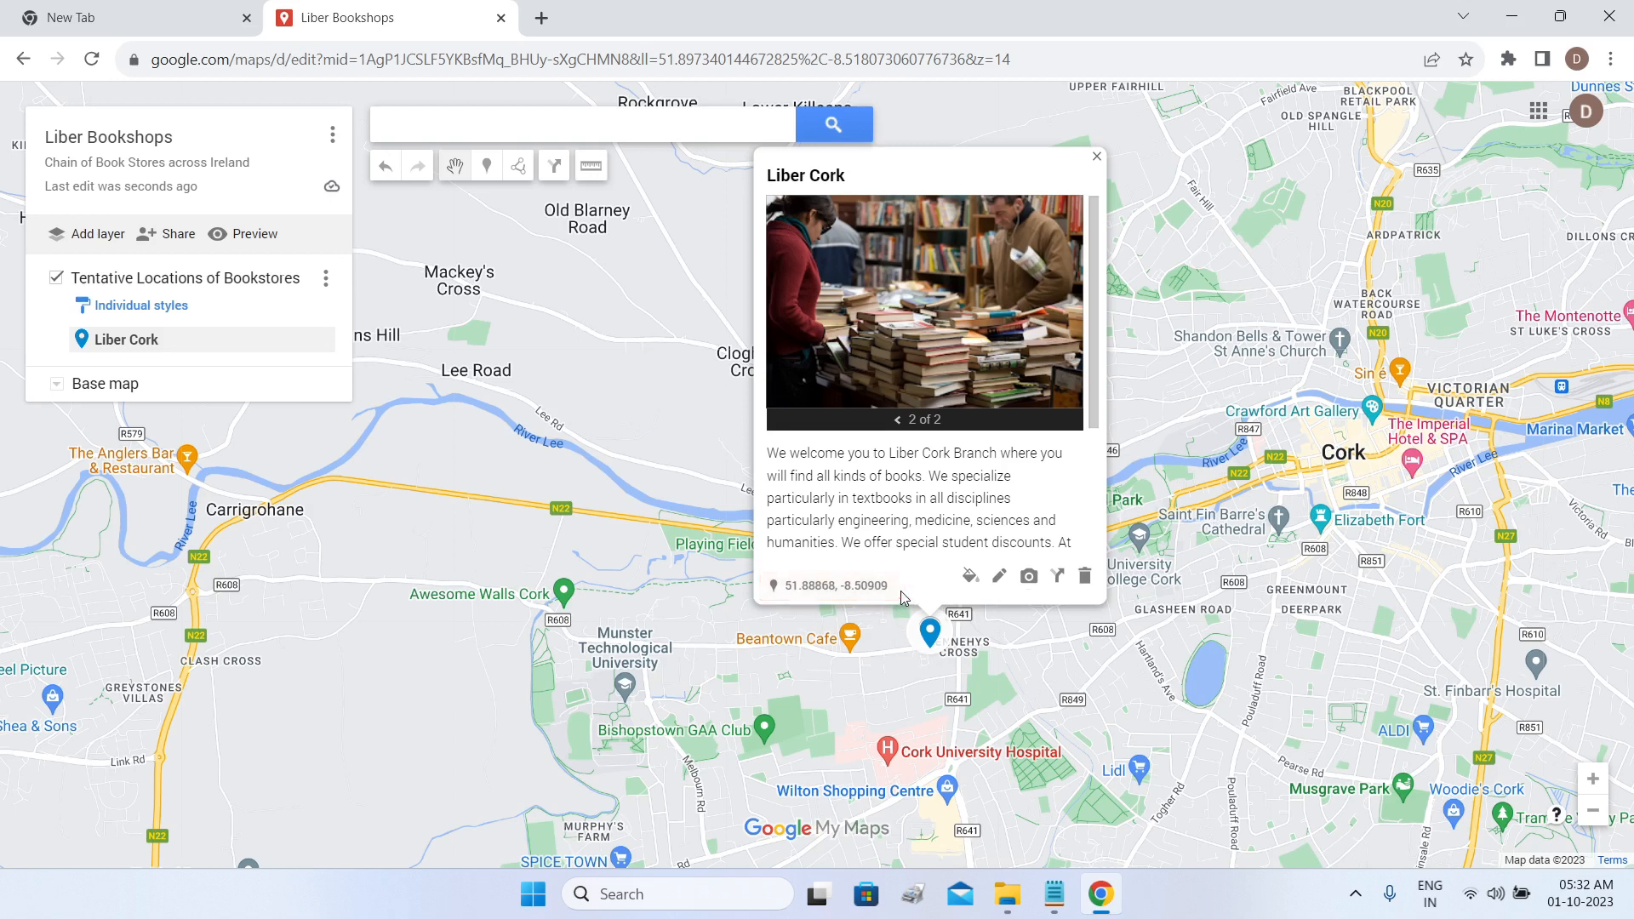
pyautogui.moveTo(901, 590)
pyautogui.mouseDown()
pyautogui.moveTo(843, 596)
pyautogui.moveTo(897, 598)
pyautogui.mouseUp()
pyautogui.tripleClick(897, 598)
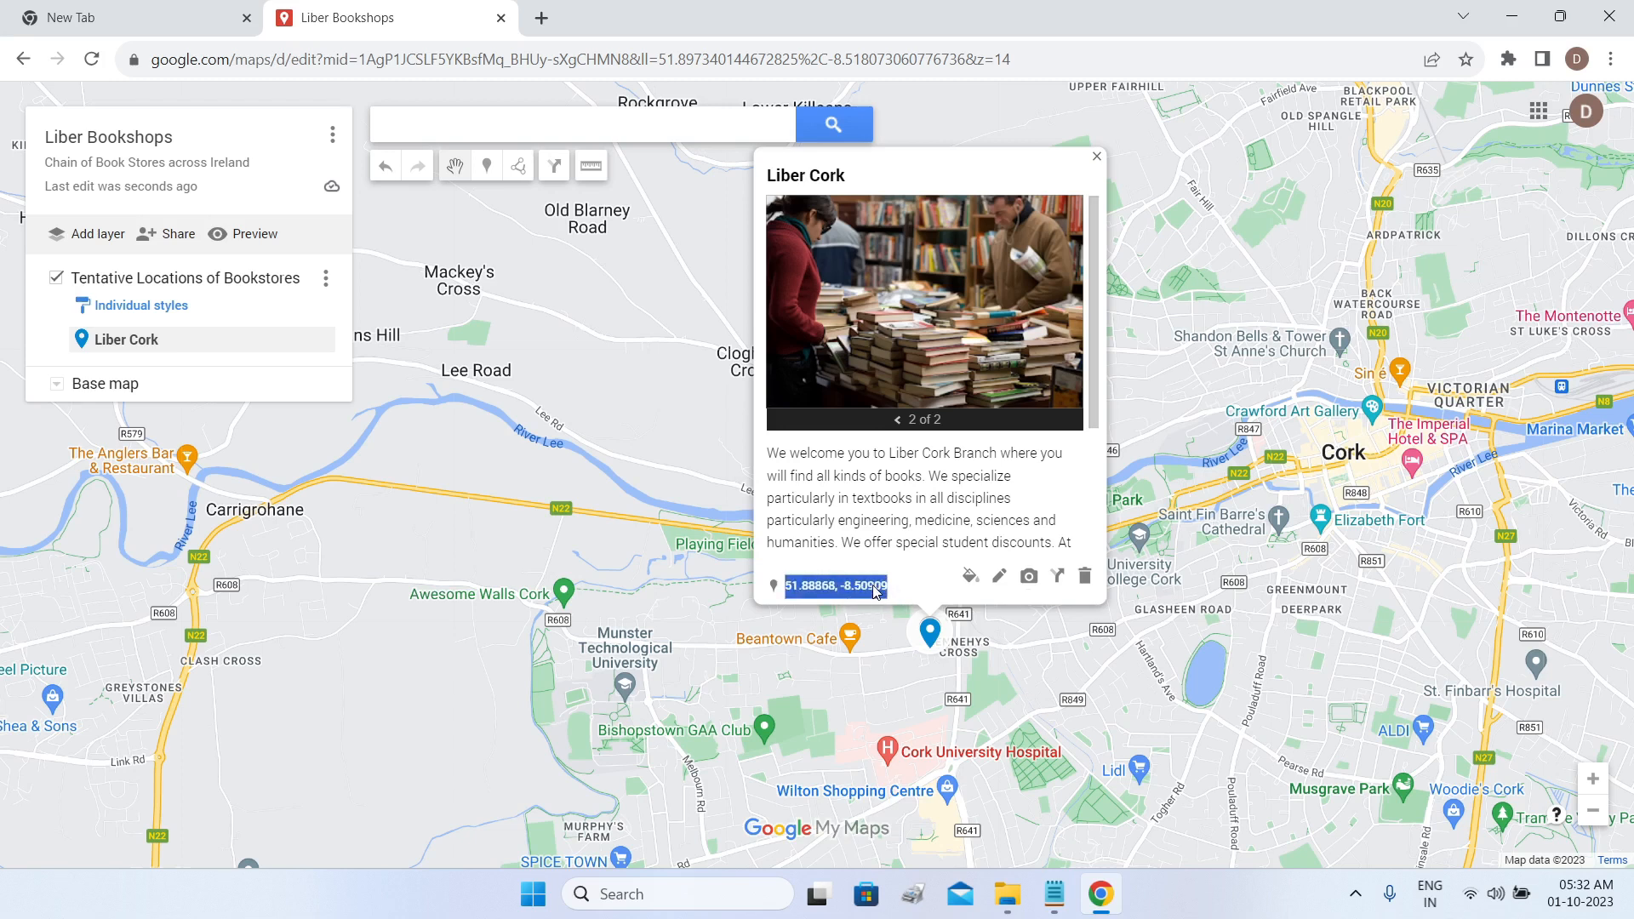
pyautogui.rightClick(876, 590)
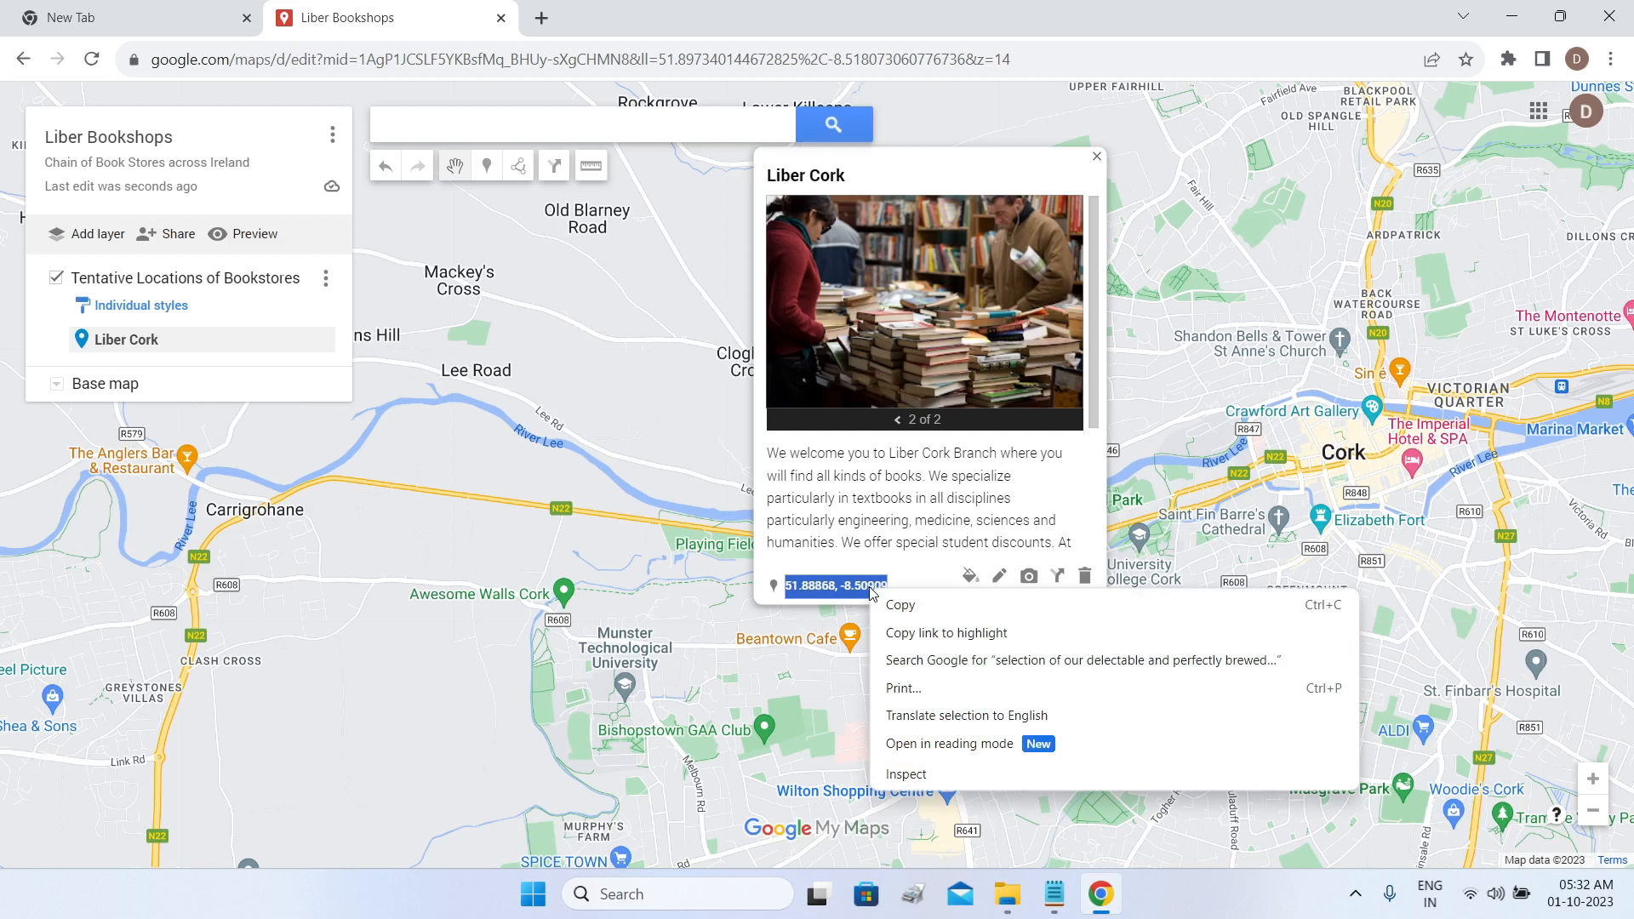
pyautogui.click(990, 170)
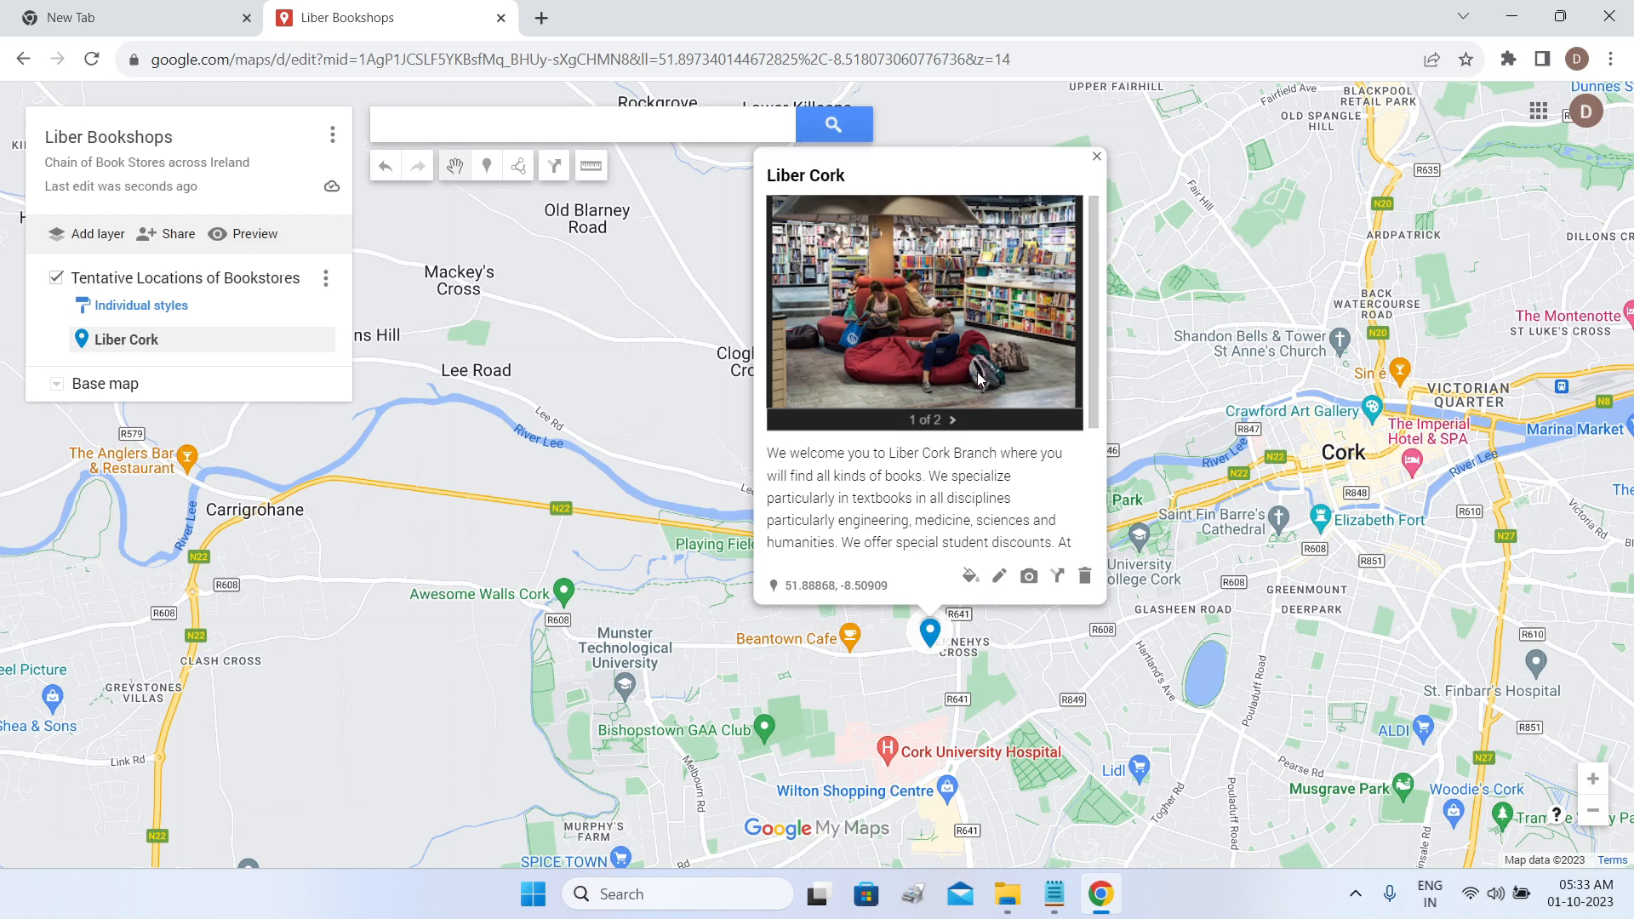
# Insert the YouTube video The Joy of Books into Liber Cork using its pasted URL.
pyautogui.click(1000, 584)
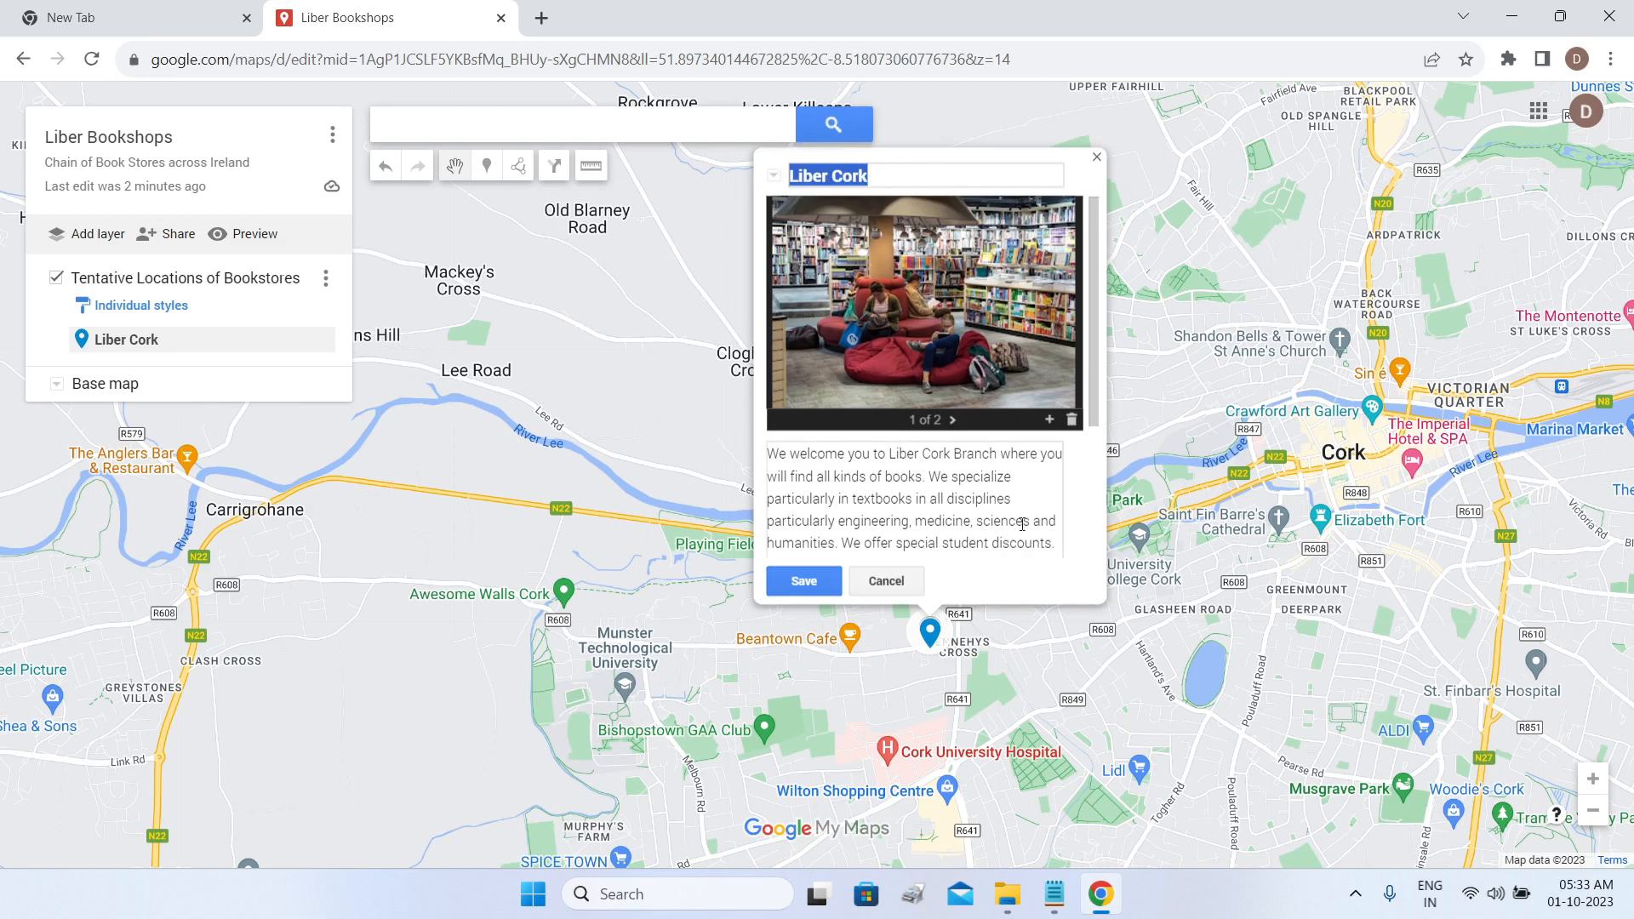
pyautogui.click(1050, 422)
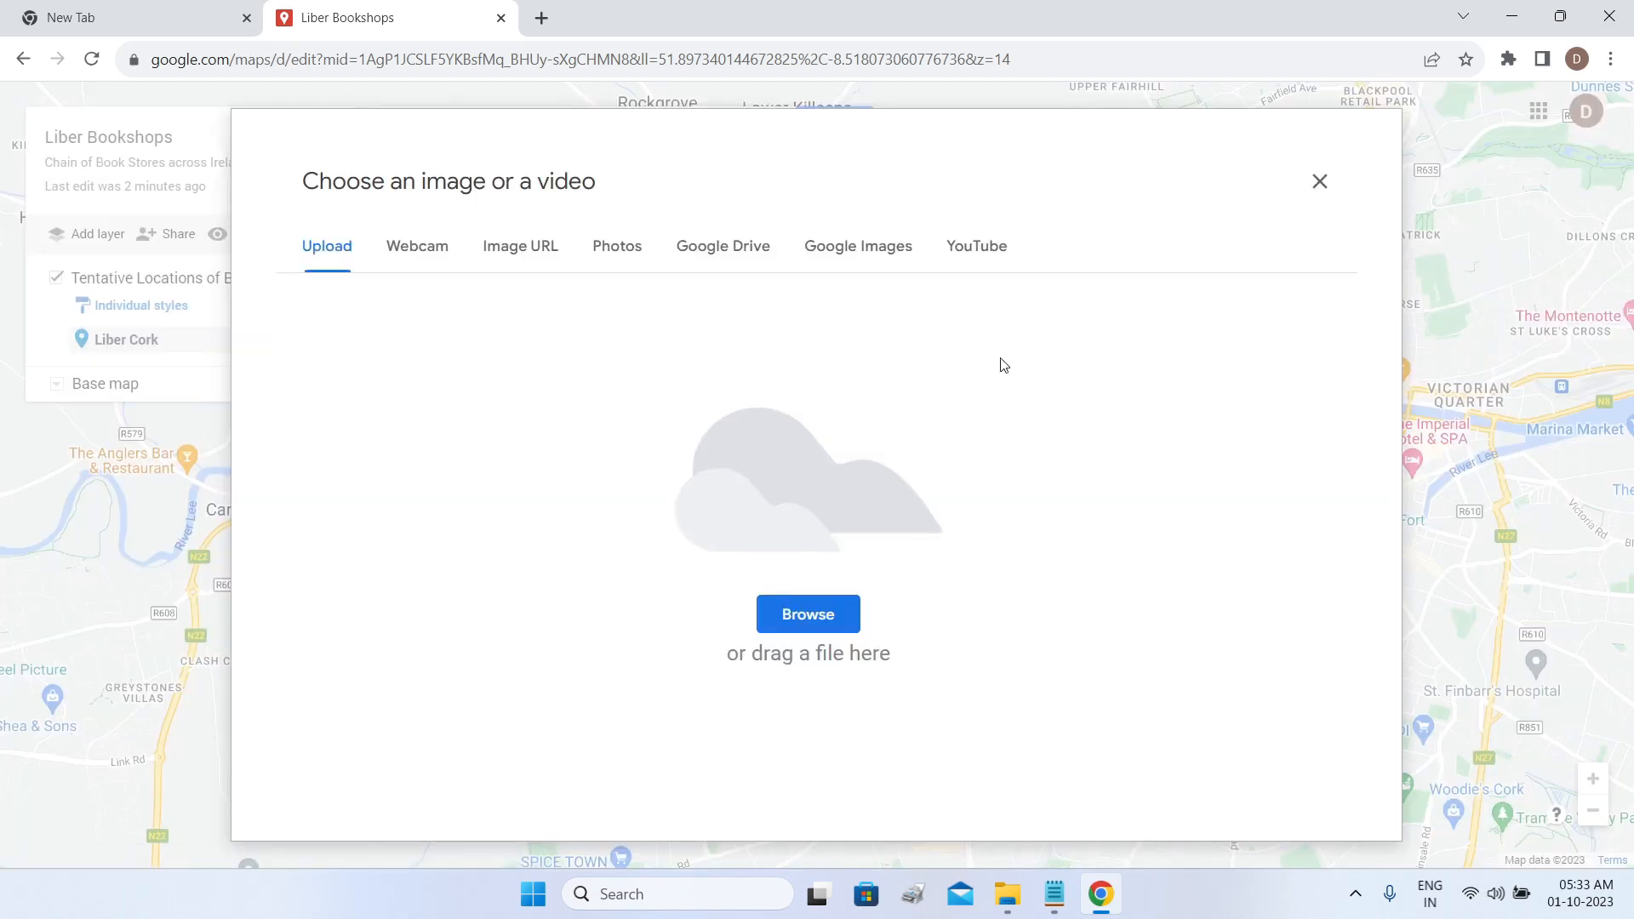
pyautogui.click(992, 261)
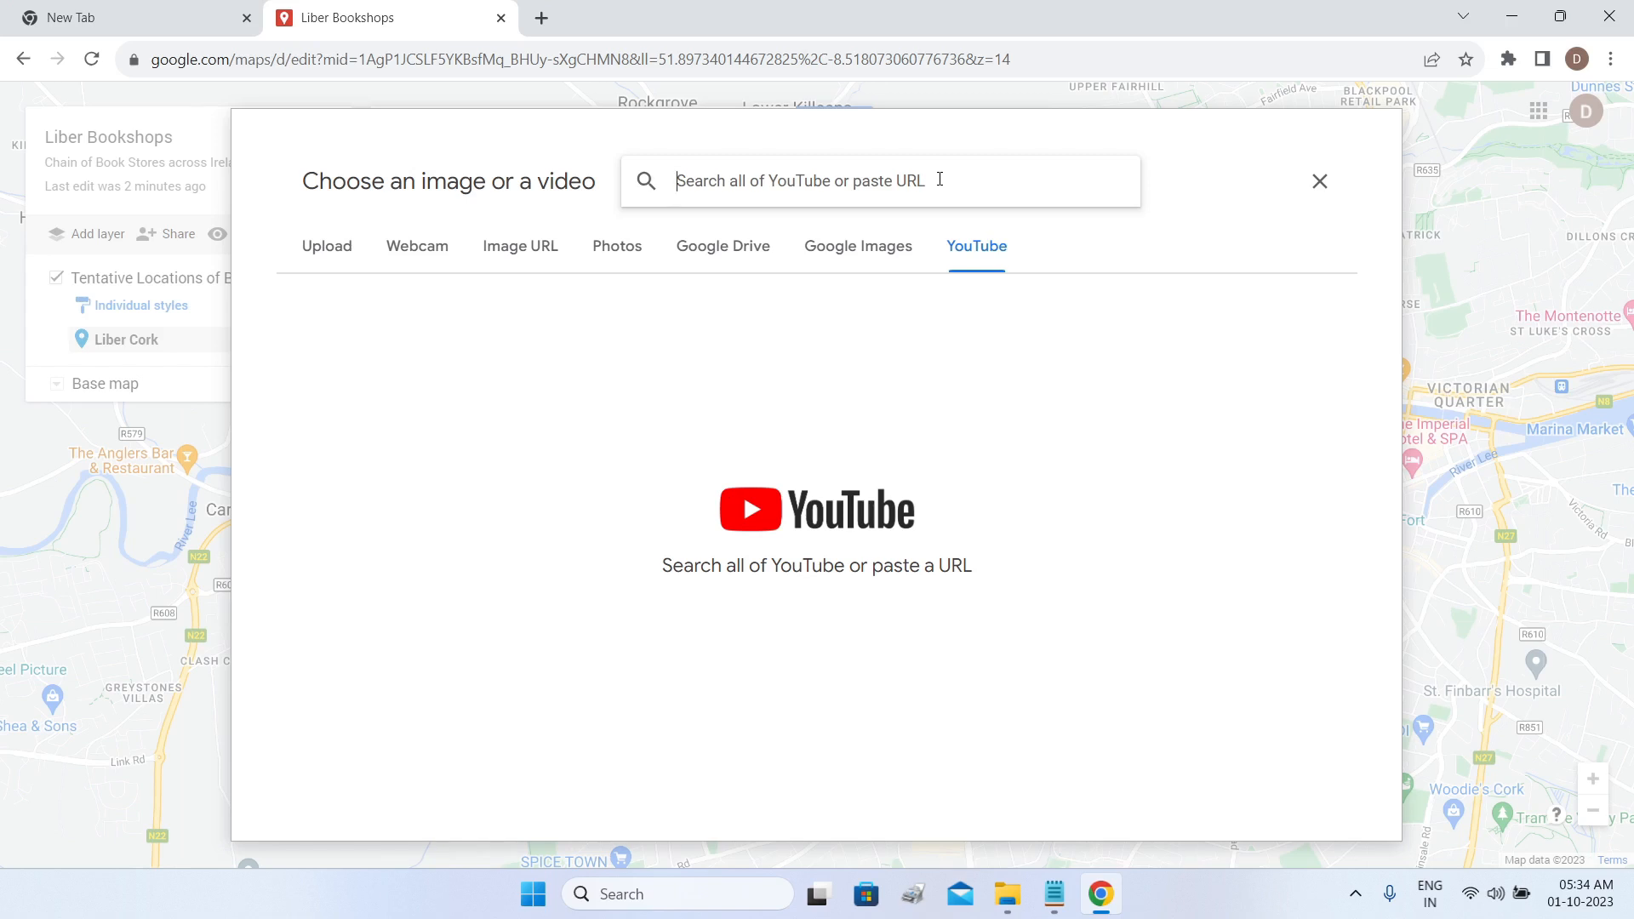
pyautogui.write('https://youtu.be/SKVcQnyEIT8?si=ICqXQ2nz5xM-GSmq')
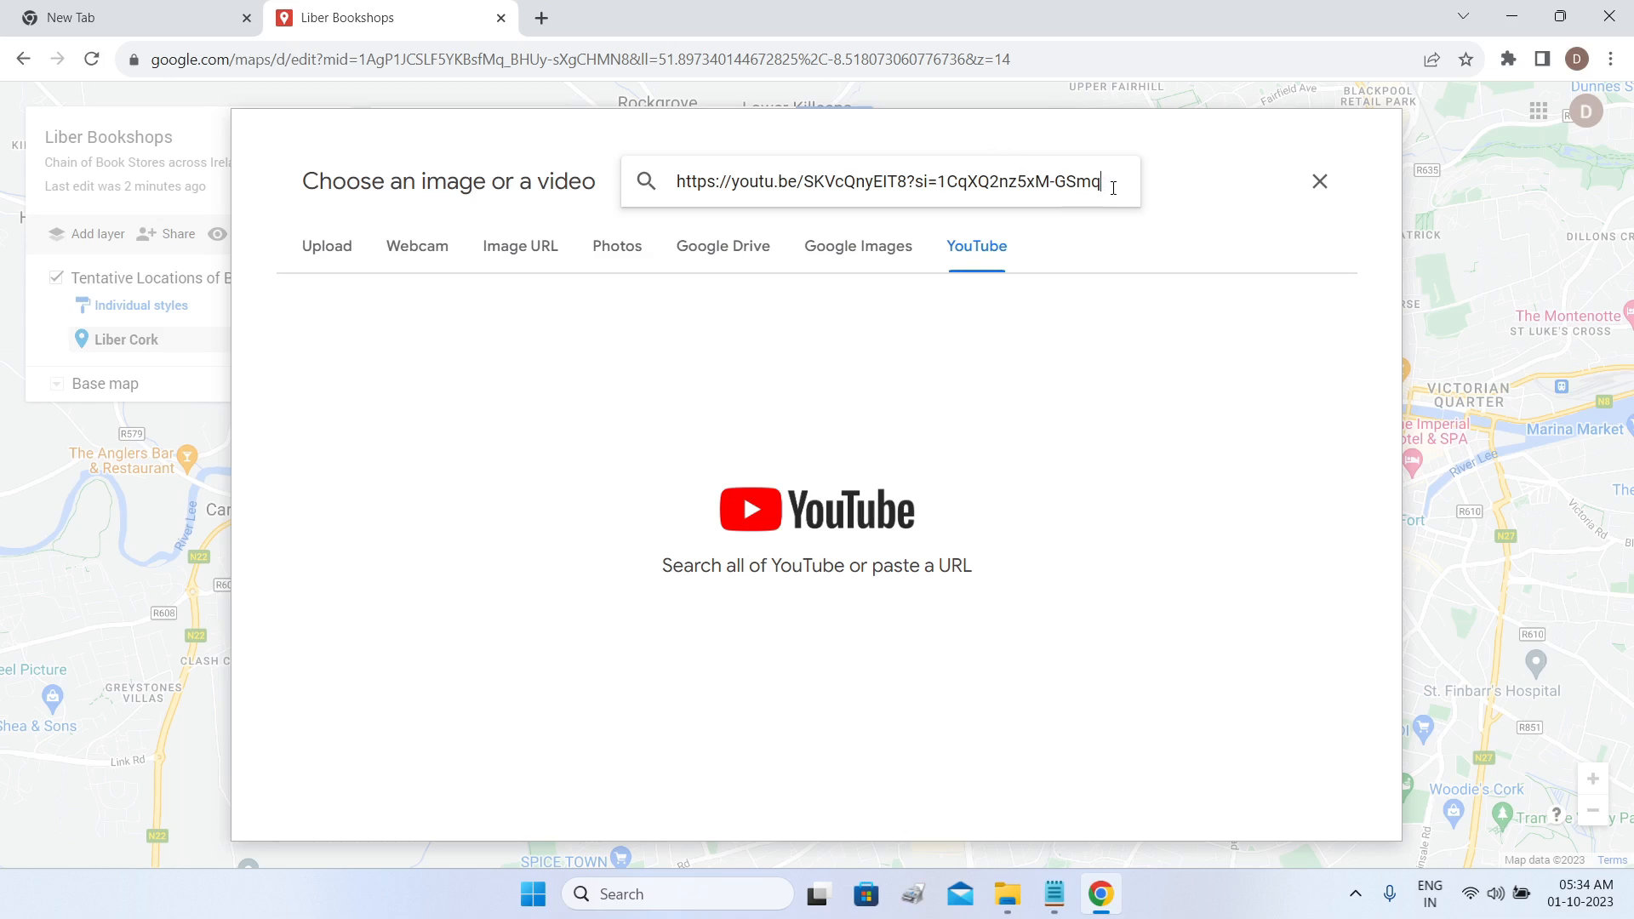
pyautogui.press('Return')
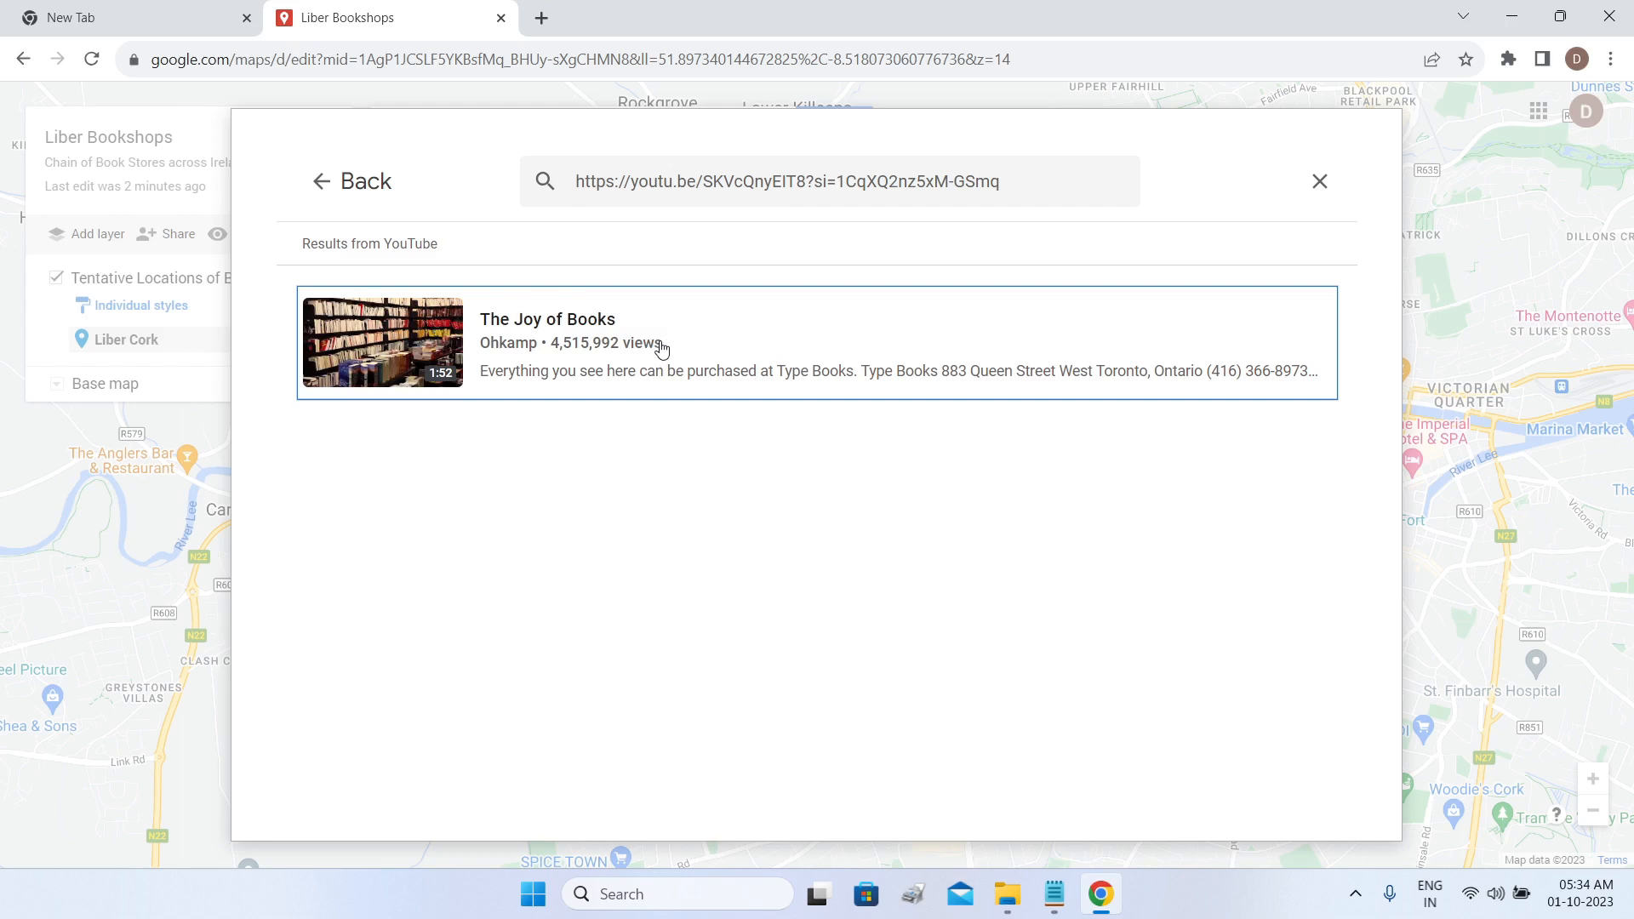
pyautogui.click(783, 330)
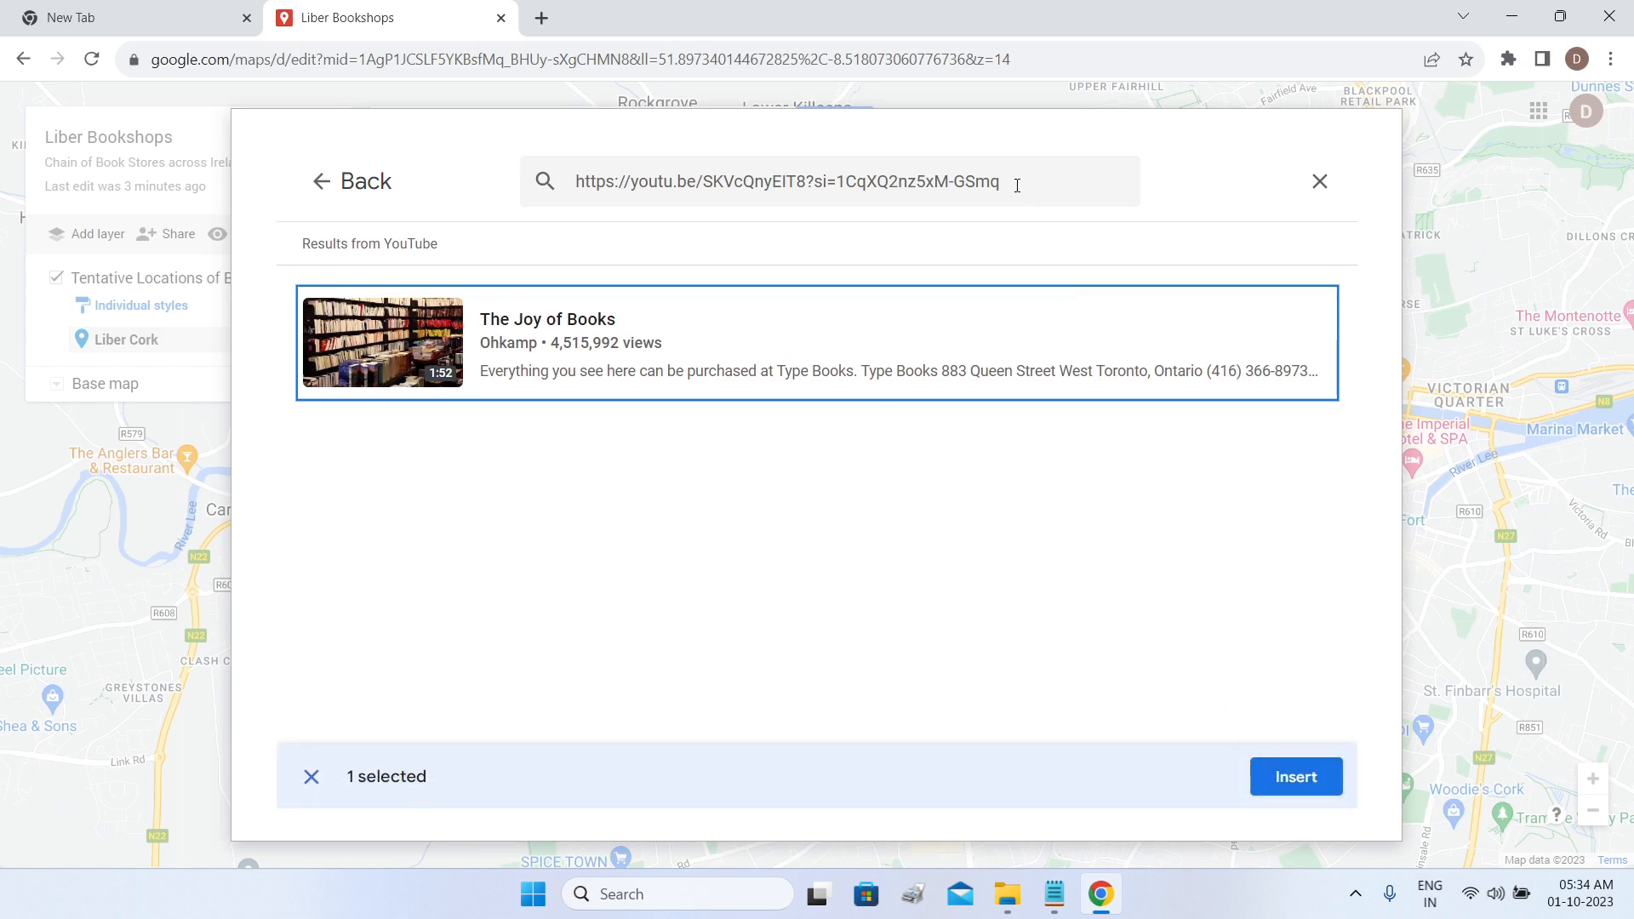
pyautogui.click(927, 350)
pyautogui.click(924, 350)
pyautogui.click(1294, 785)
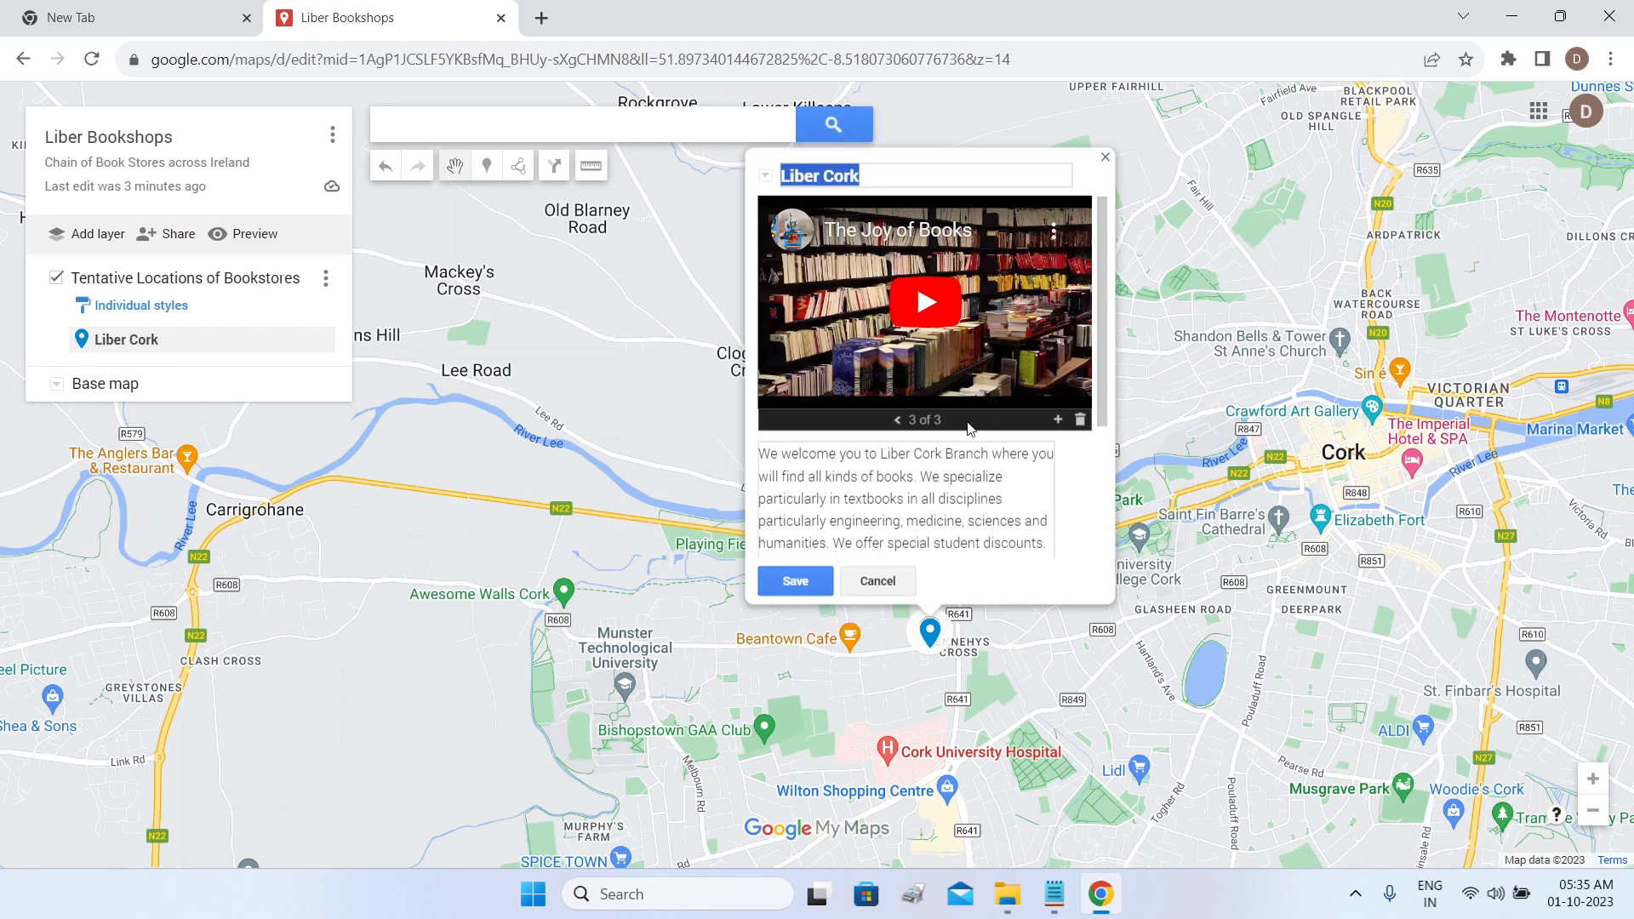
# Play and pause the inserted video, then save Liber Cork and close its popup.
pyautogui.click(898, 421)
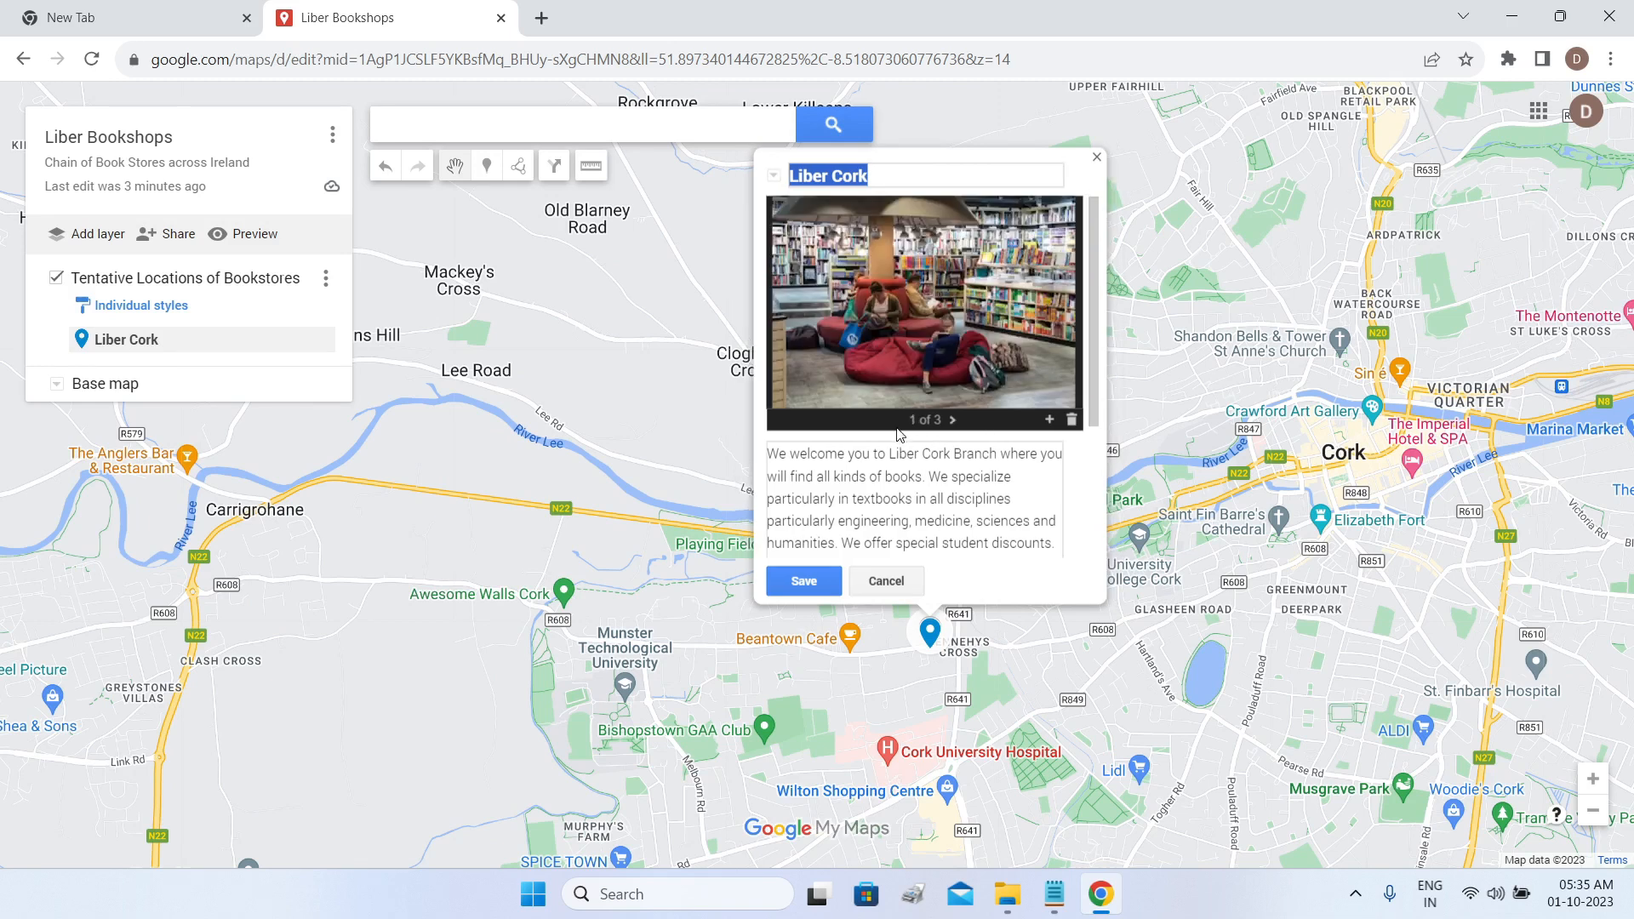
pyautogui.click(953, 422)
pyautogui.click(955, 423)
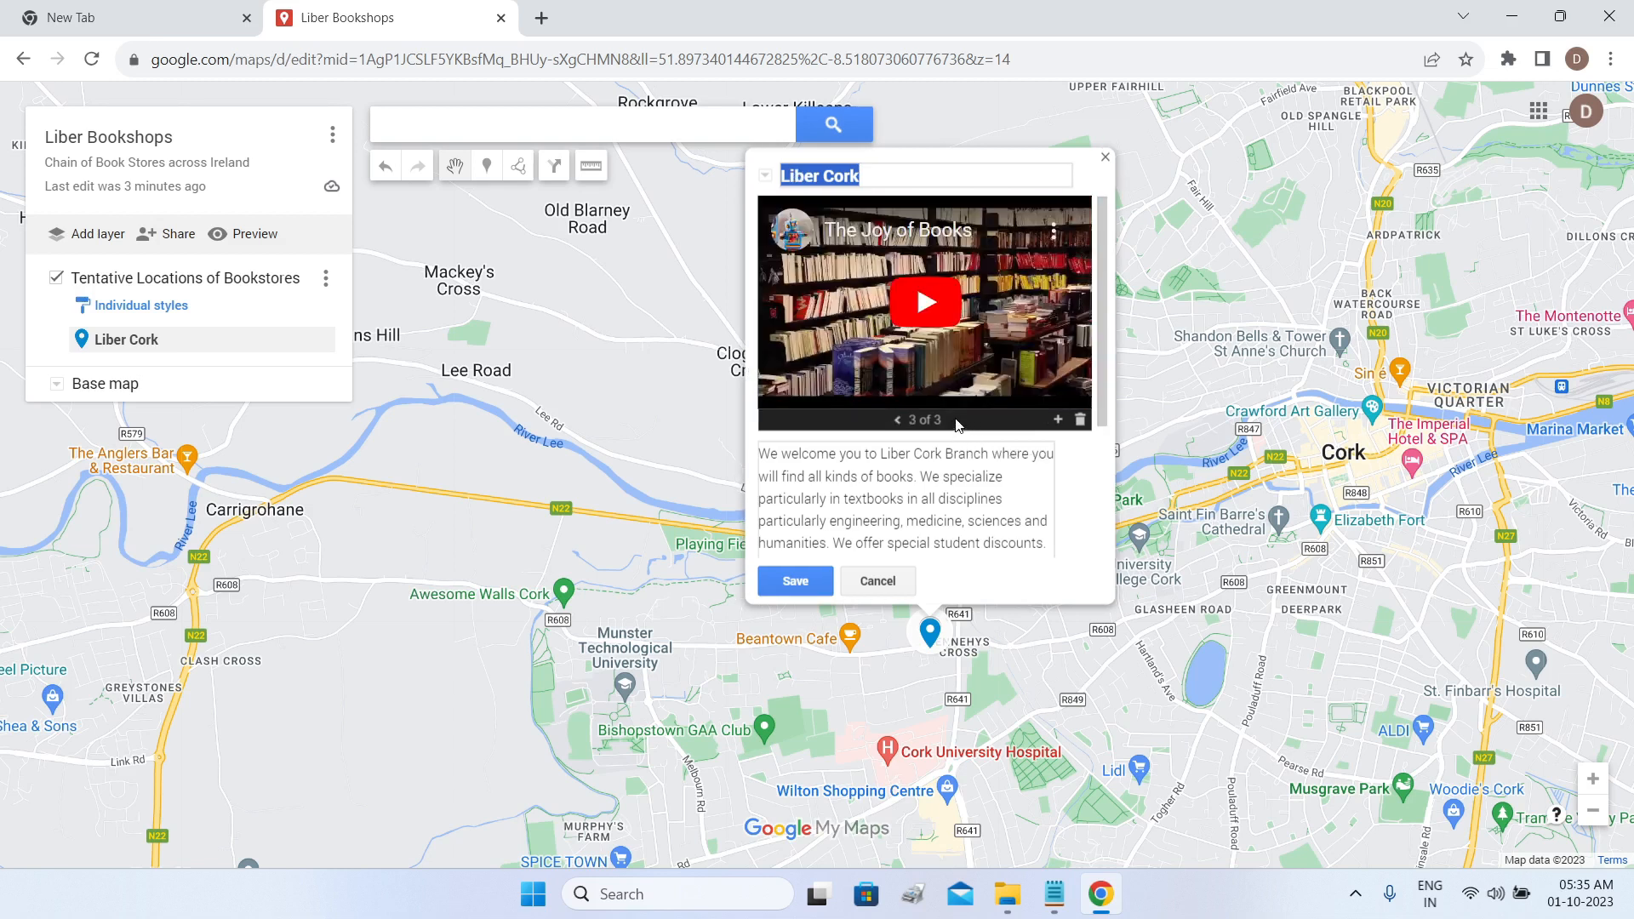
pyautogui.click(927, 305)
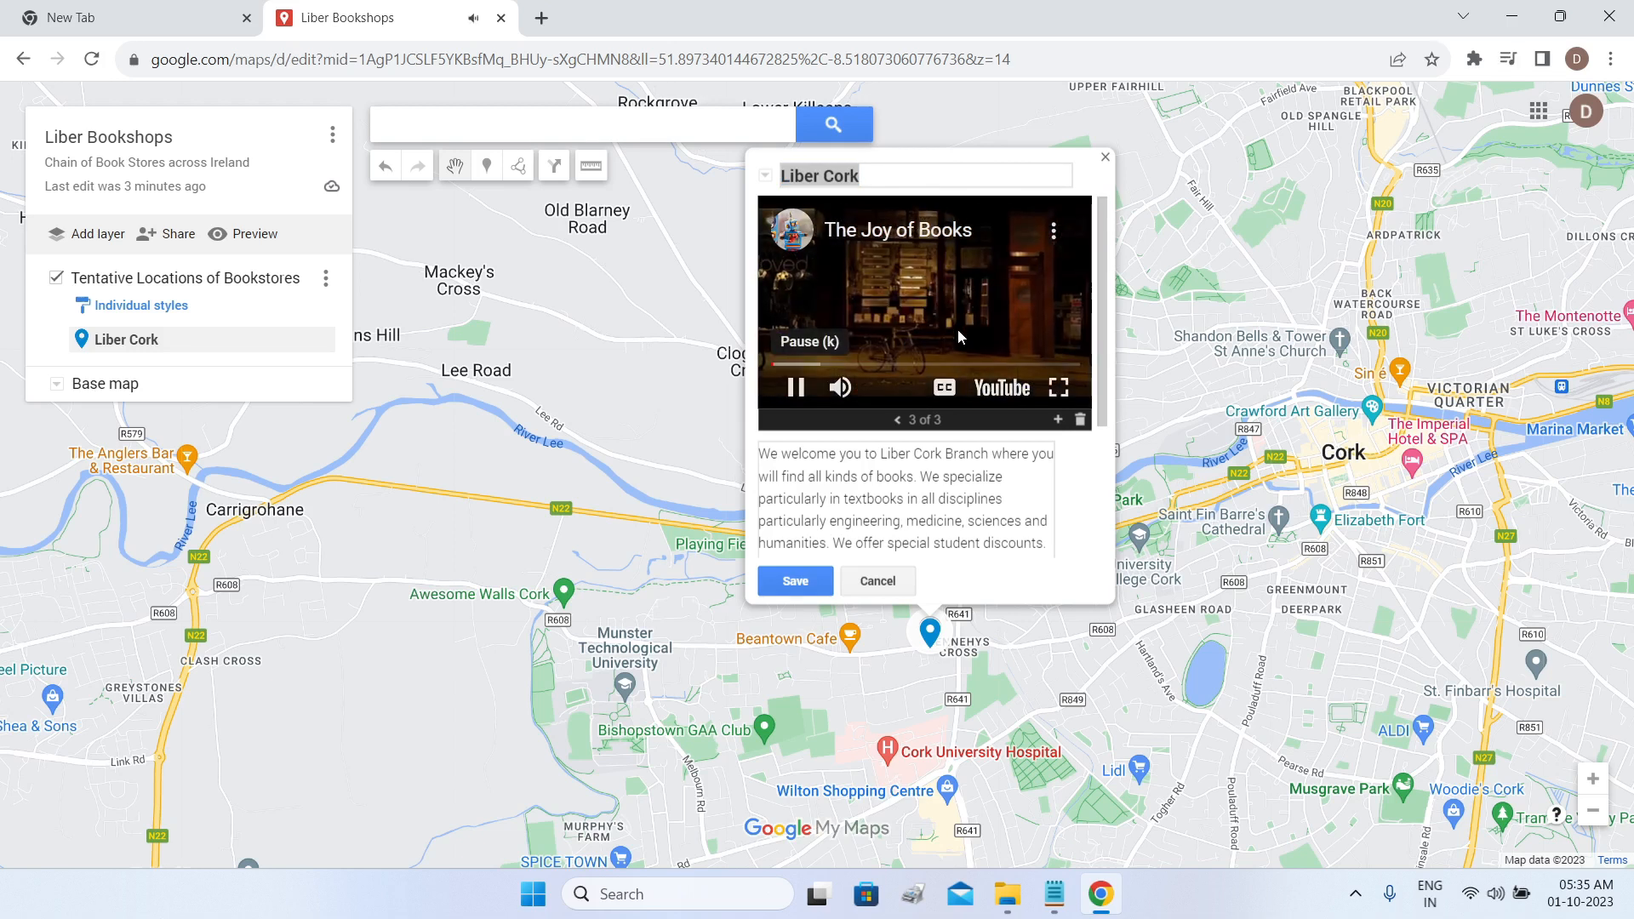
pyautogui.click(796, 387)
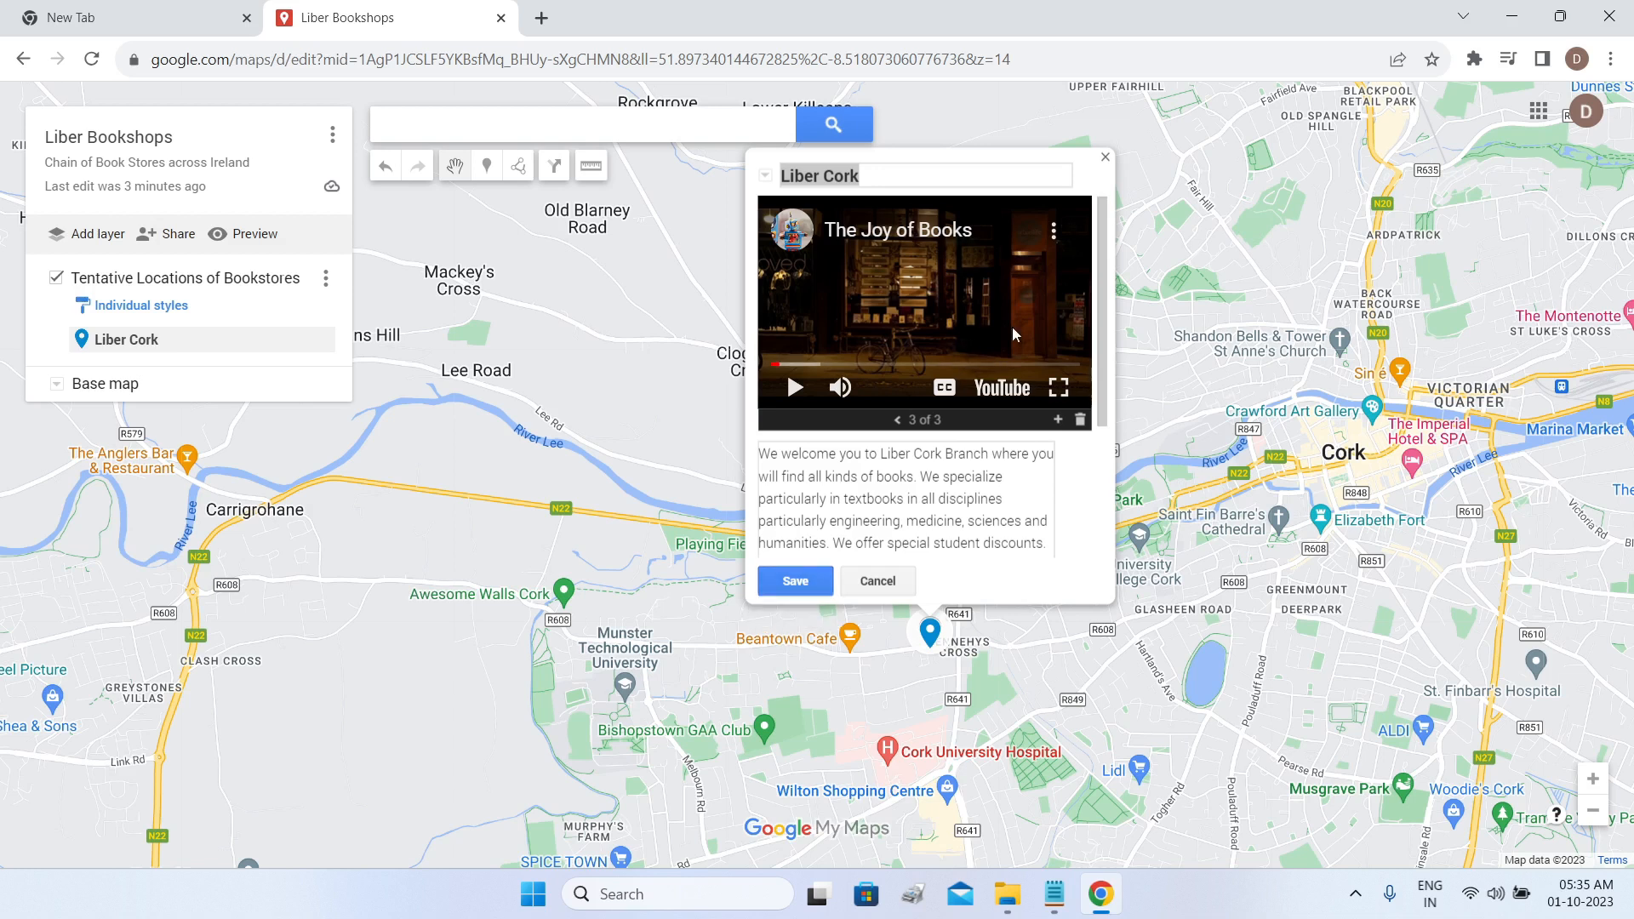
pyautogui.click(807, 583)
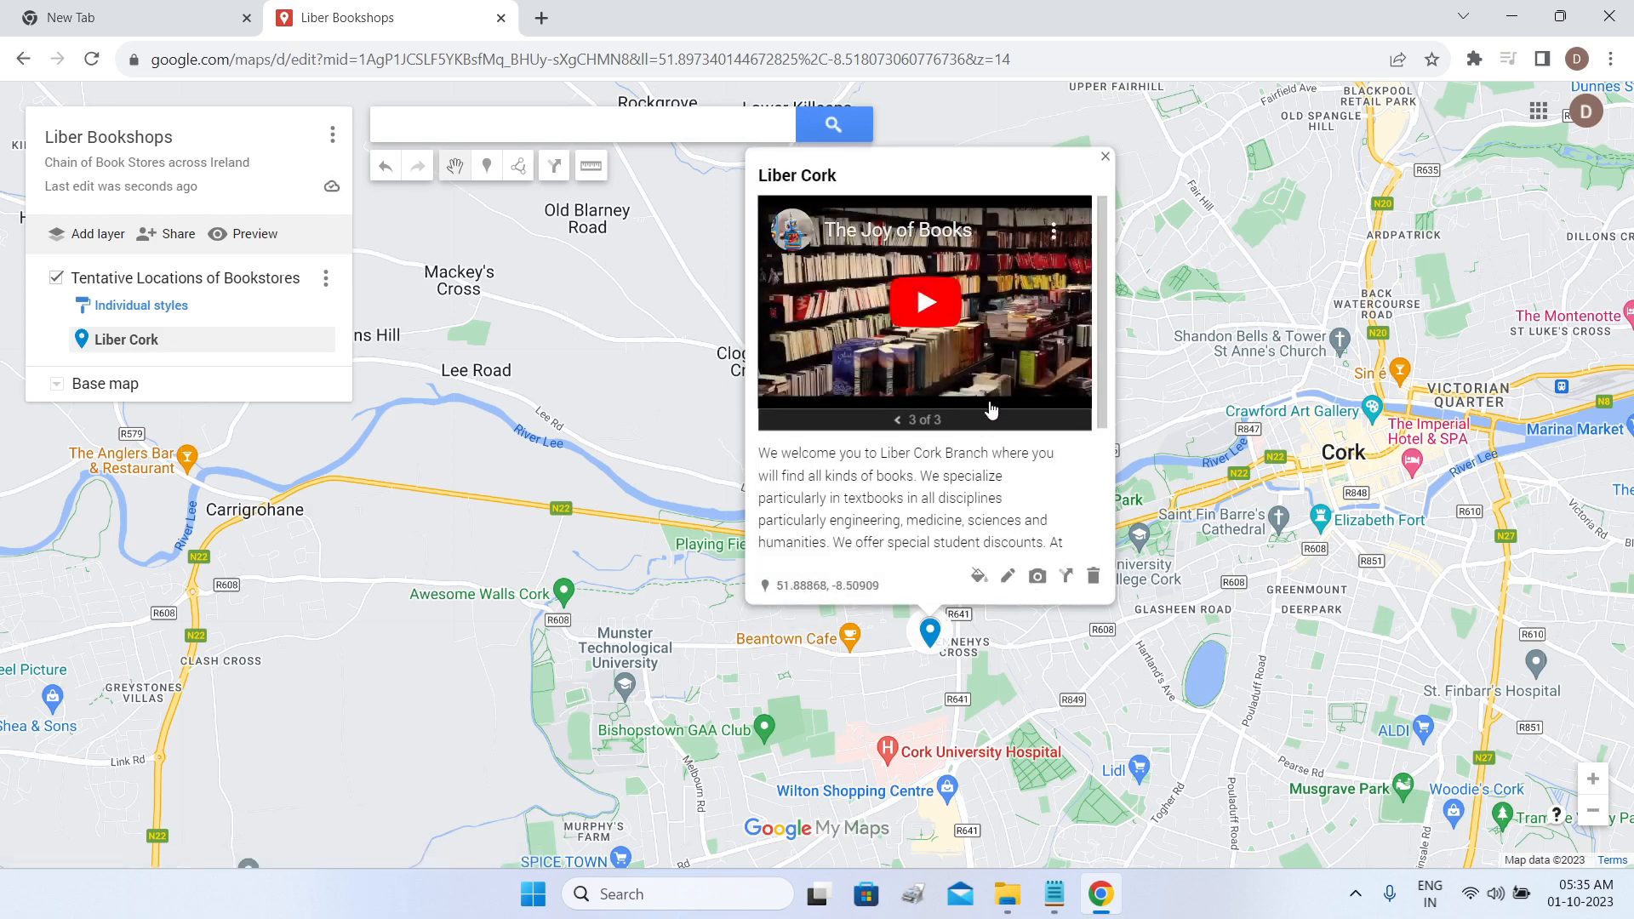
pyautogui.click(1106, 158)
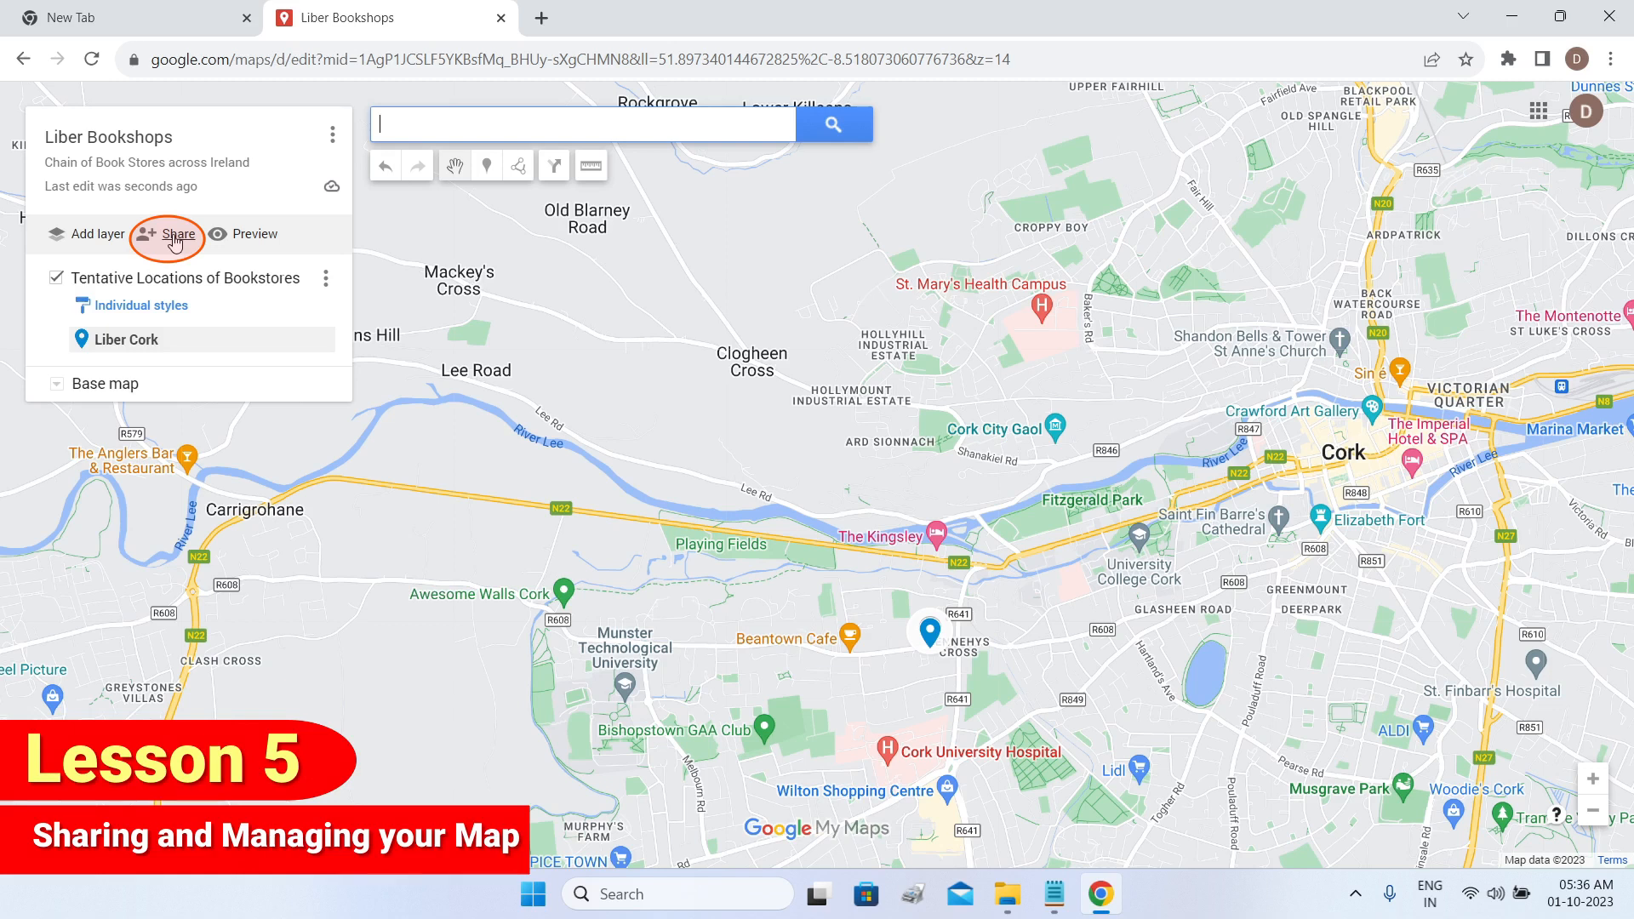
# Turn on 'Anyone with this link can view' for Liber Bookshops and copy the share link.
pyautogui.click(175, 240)
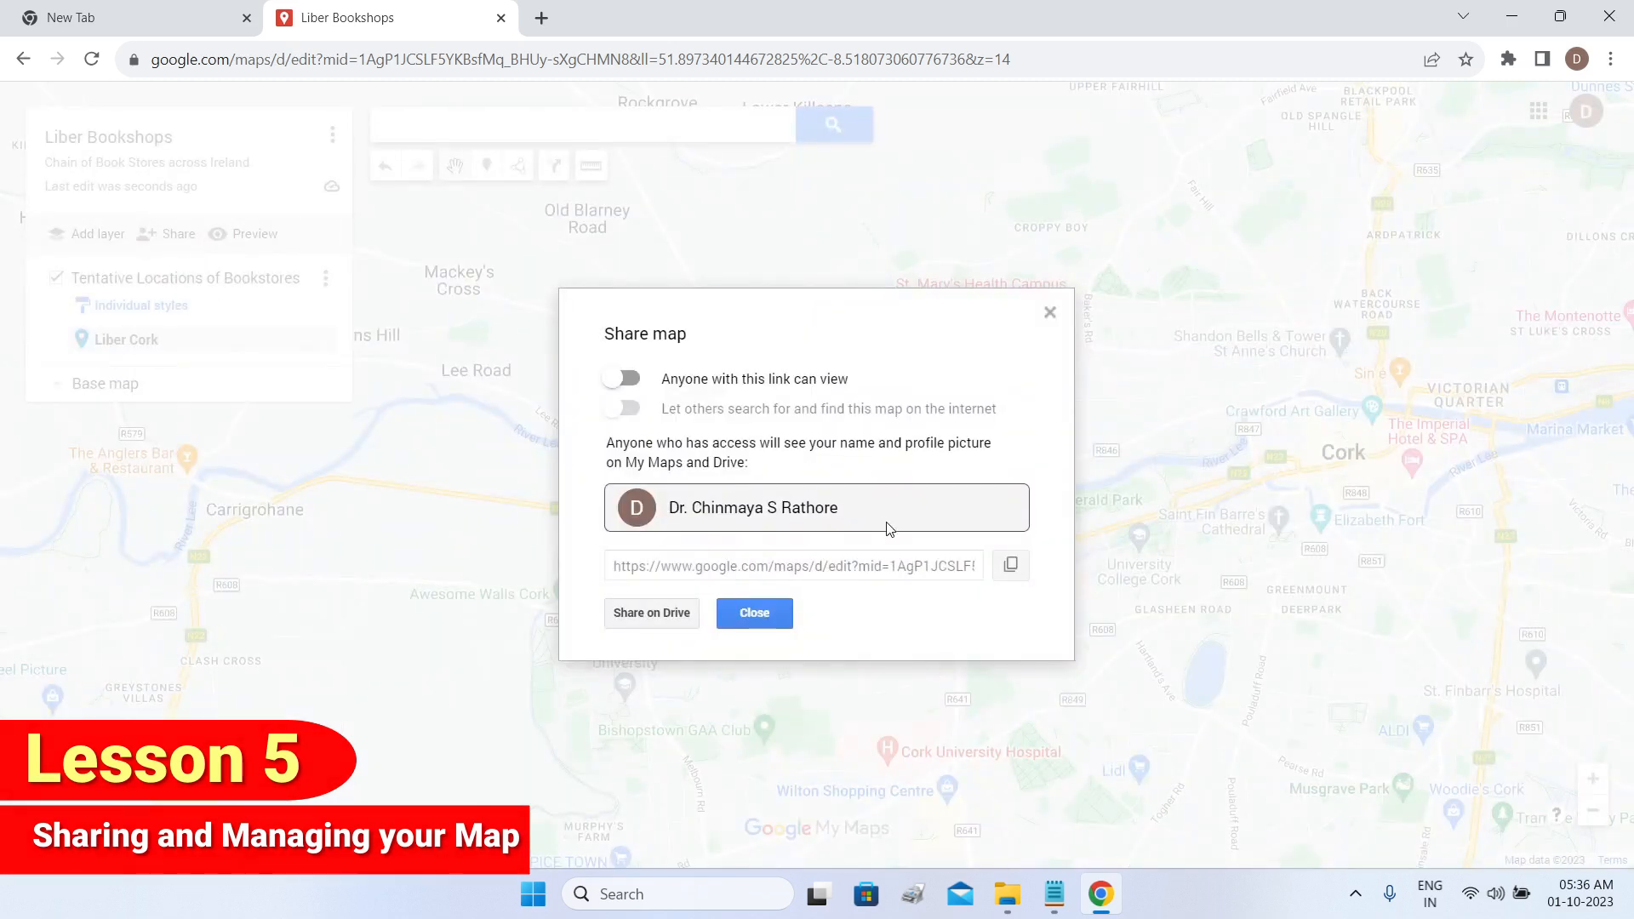
pyautogui.click(628, 380)
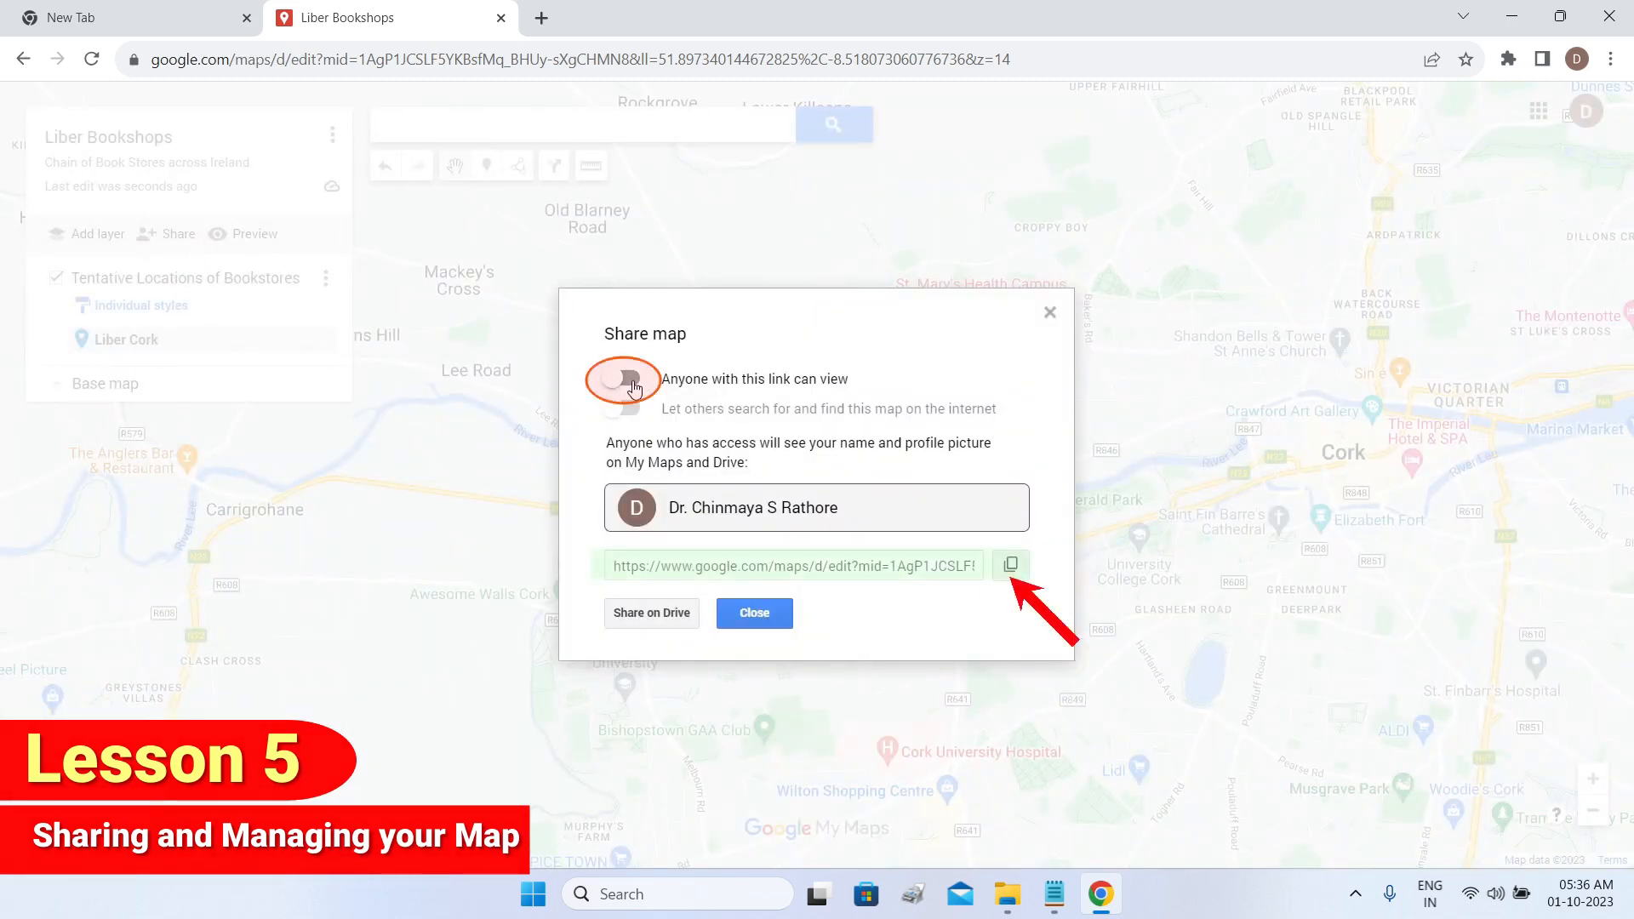
pyautogui.click(1012, 566)
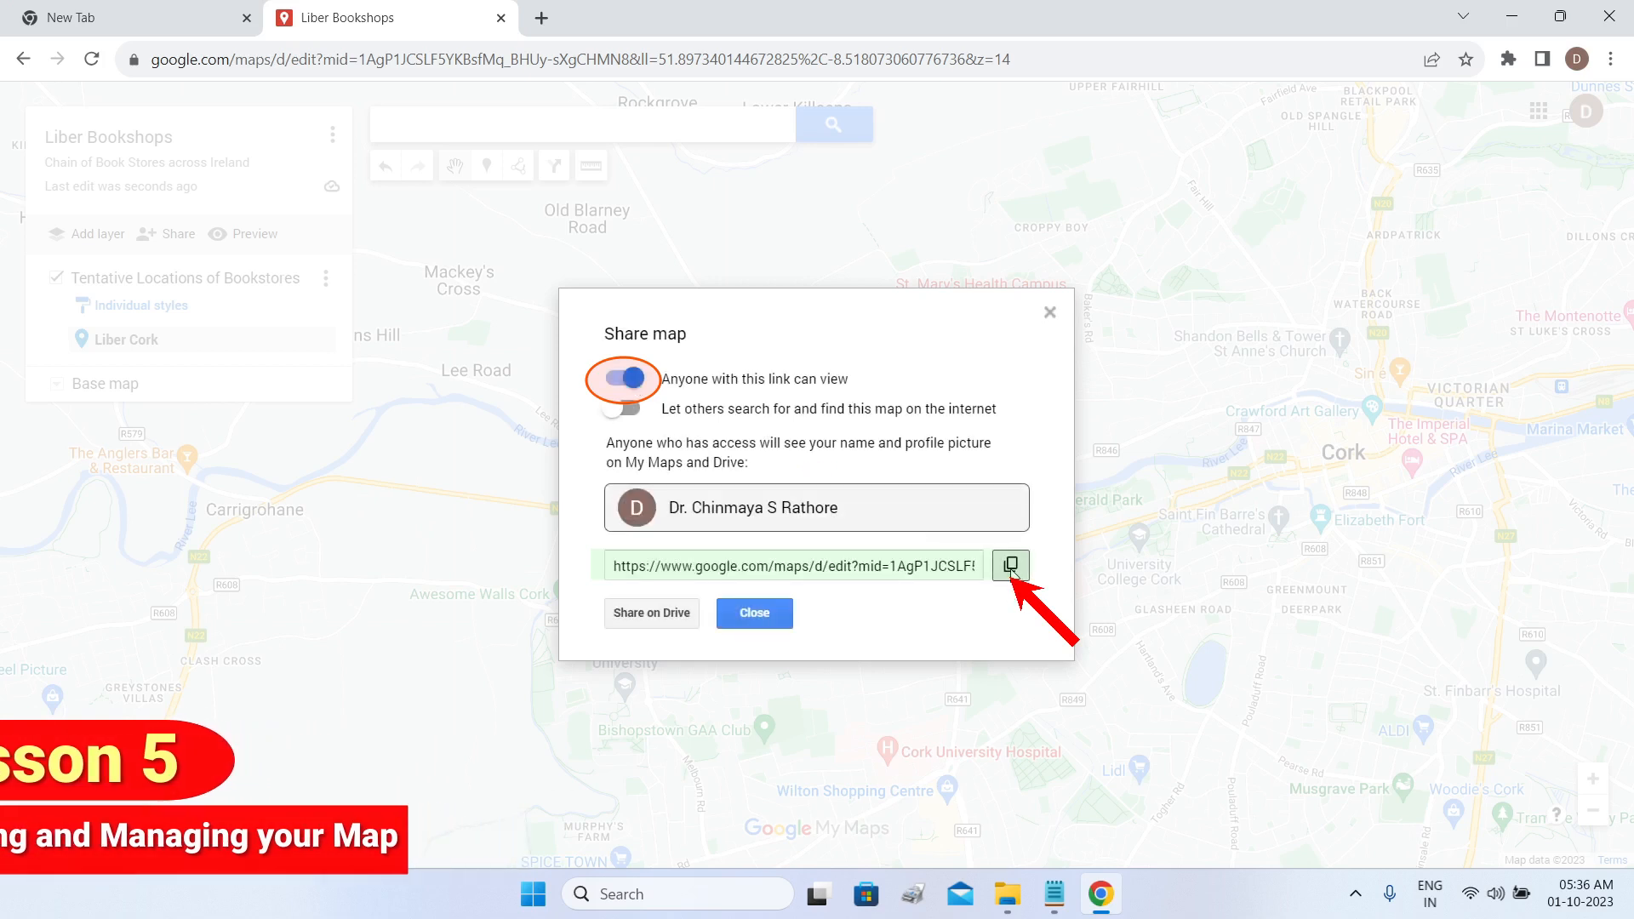
pyautogui.click(784, 616)
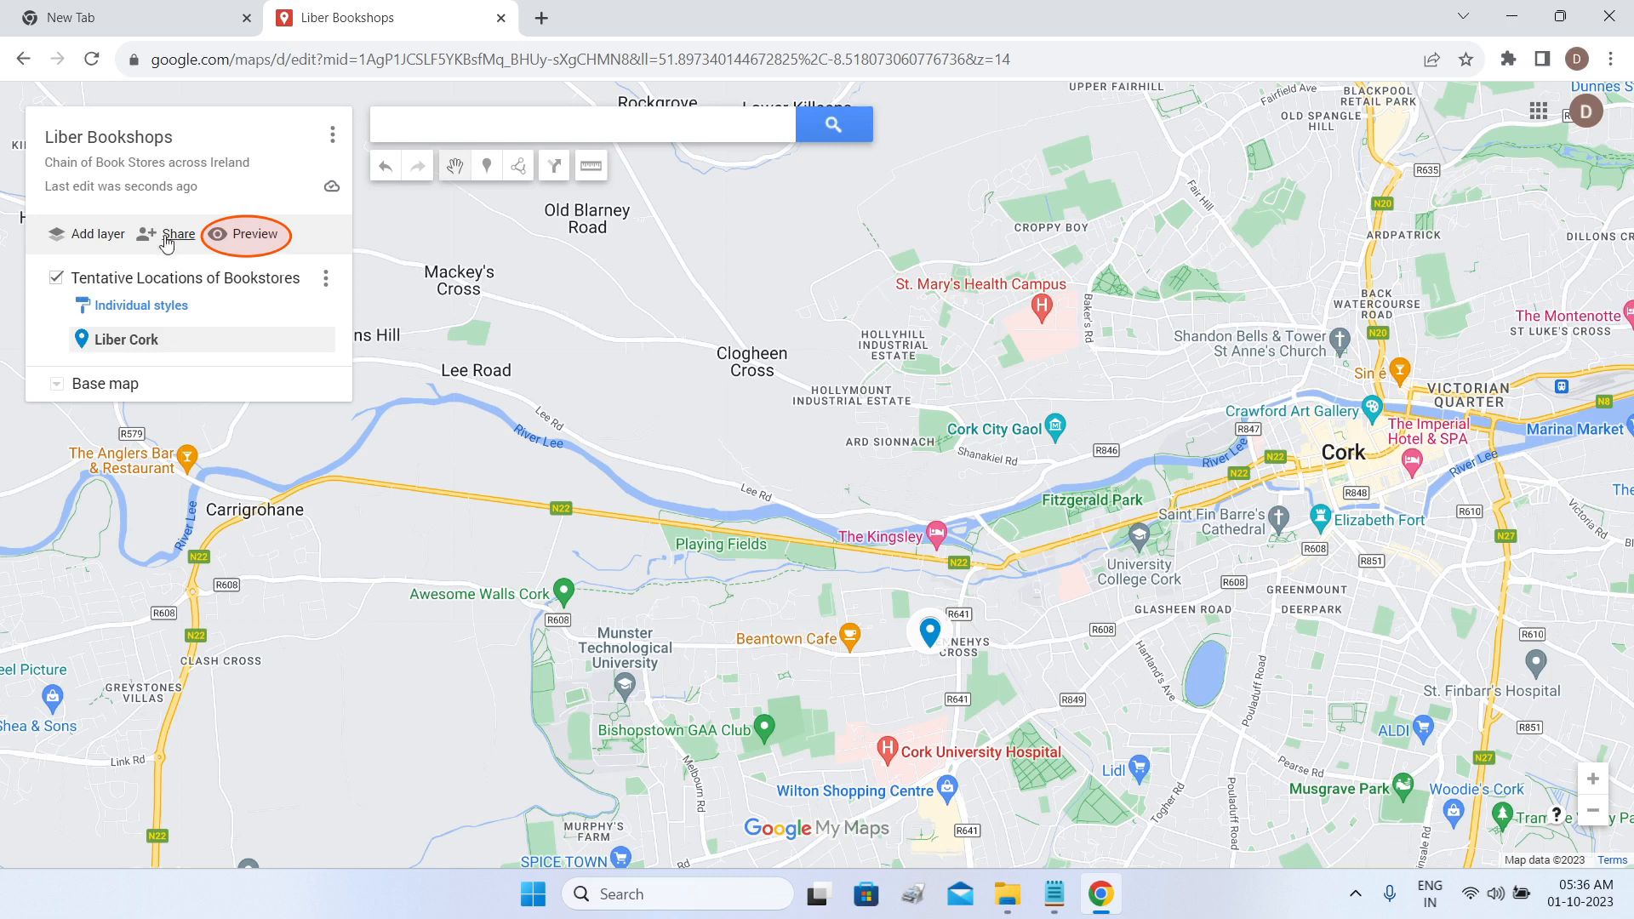
# In preview, open Liber Cork's details, visit its liber.ie site, then view its first photo full screen.
pyautogui.click(255, 241)
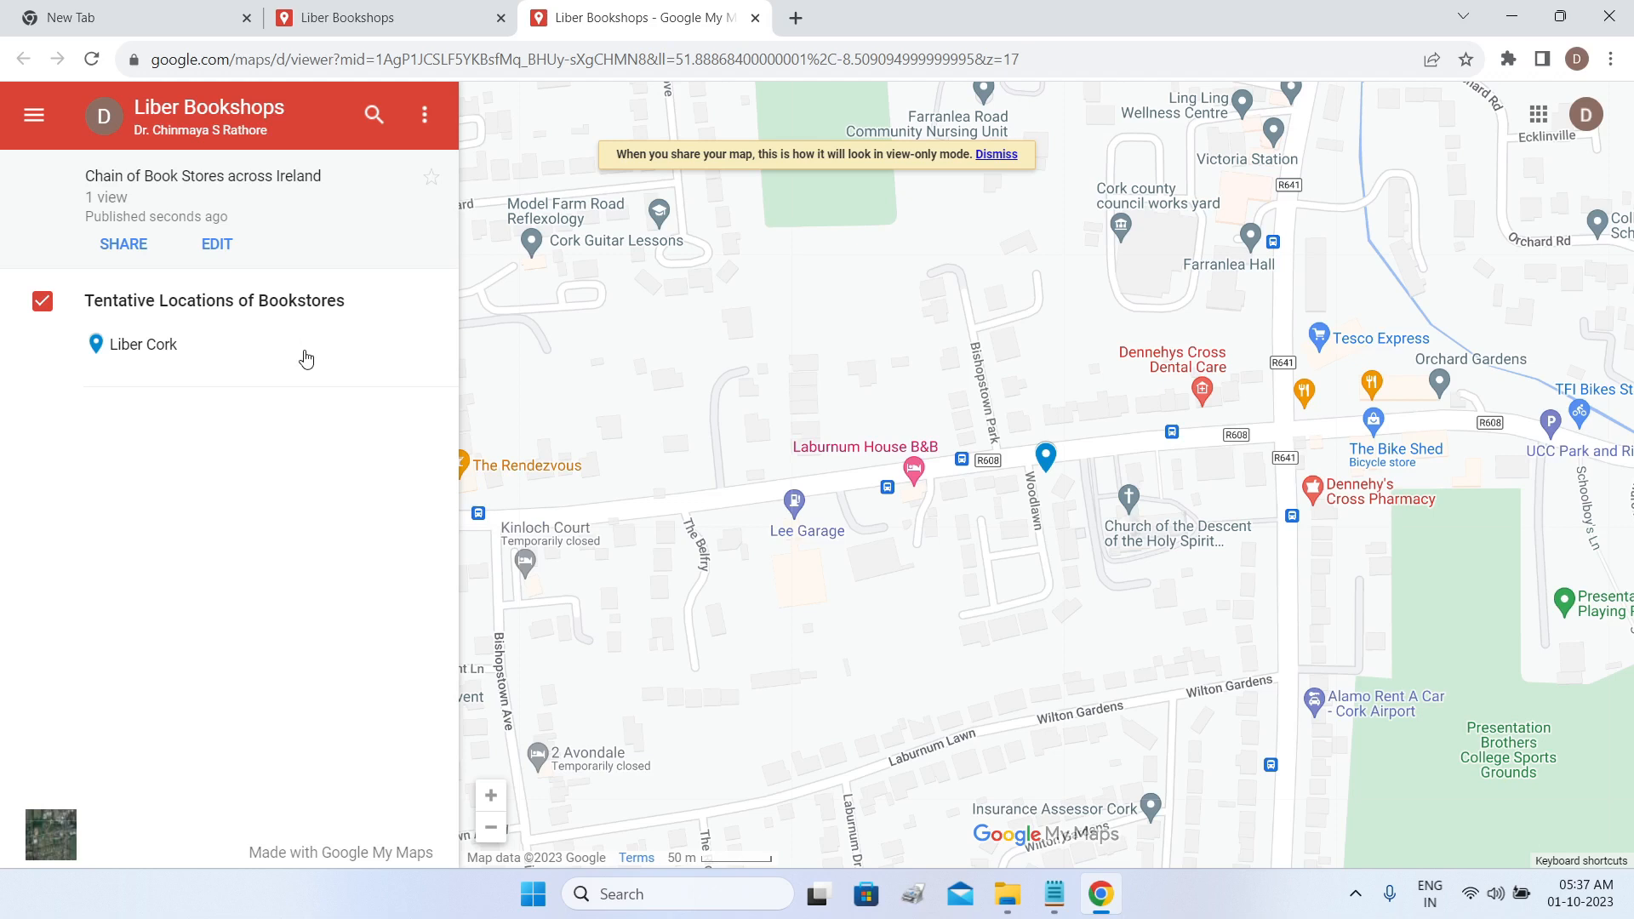
pyautogui.click(166, 352)
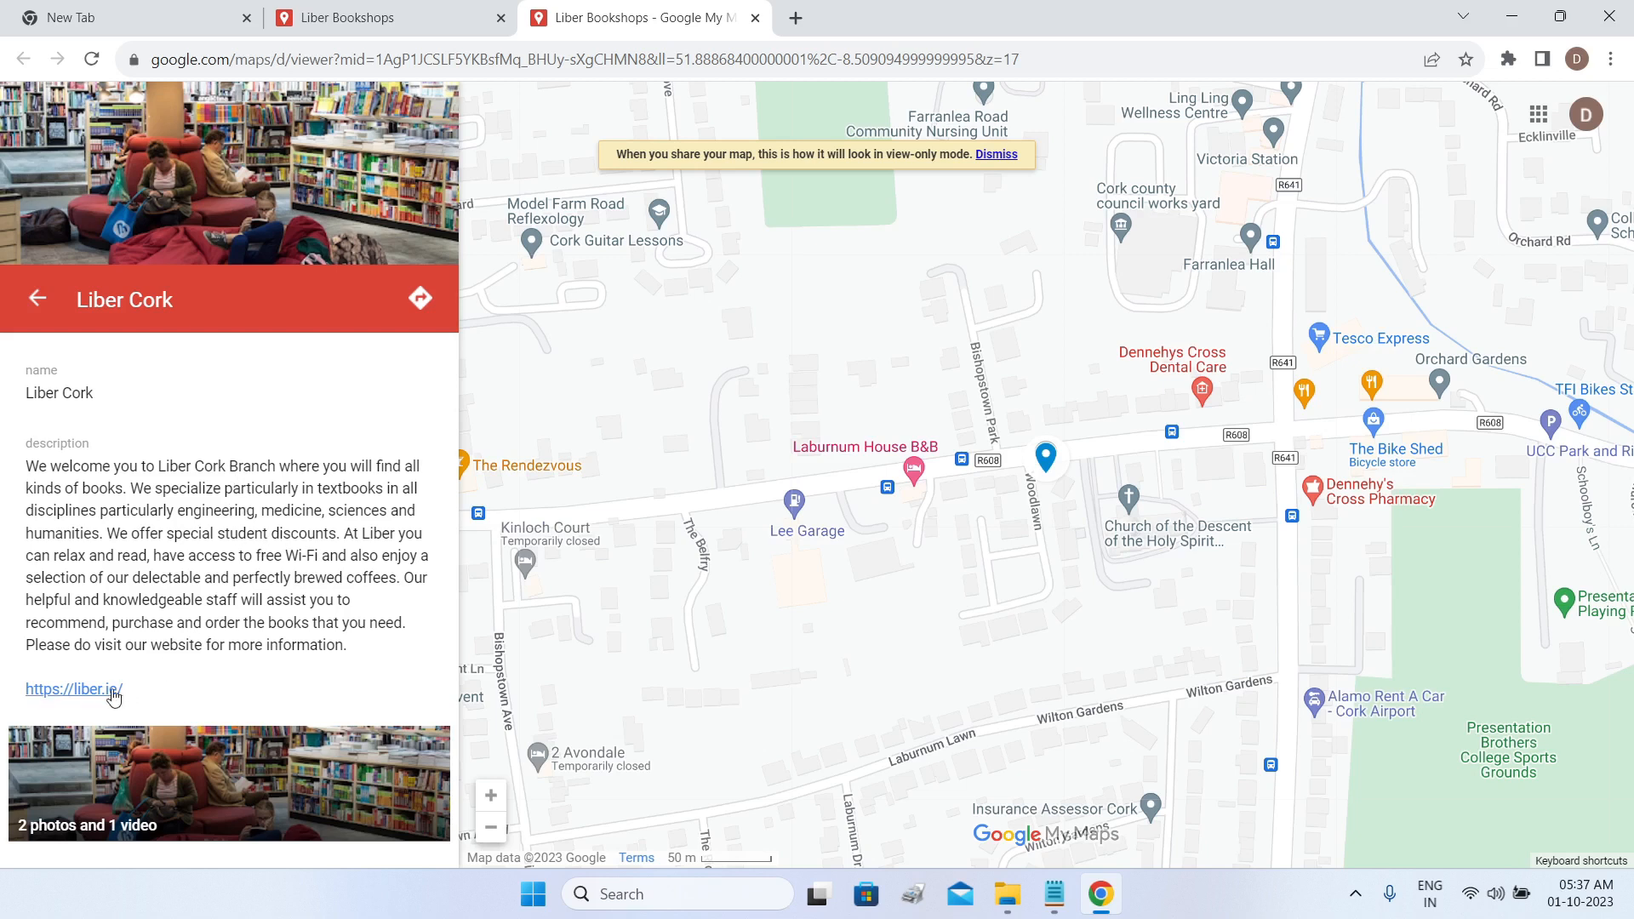
pyautogui.click(86, 700)
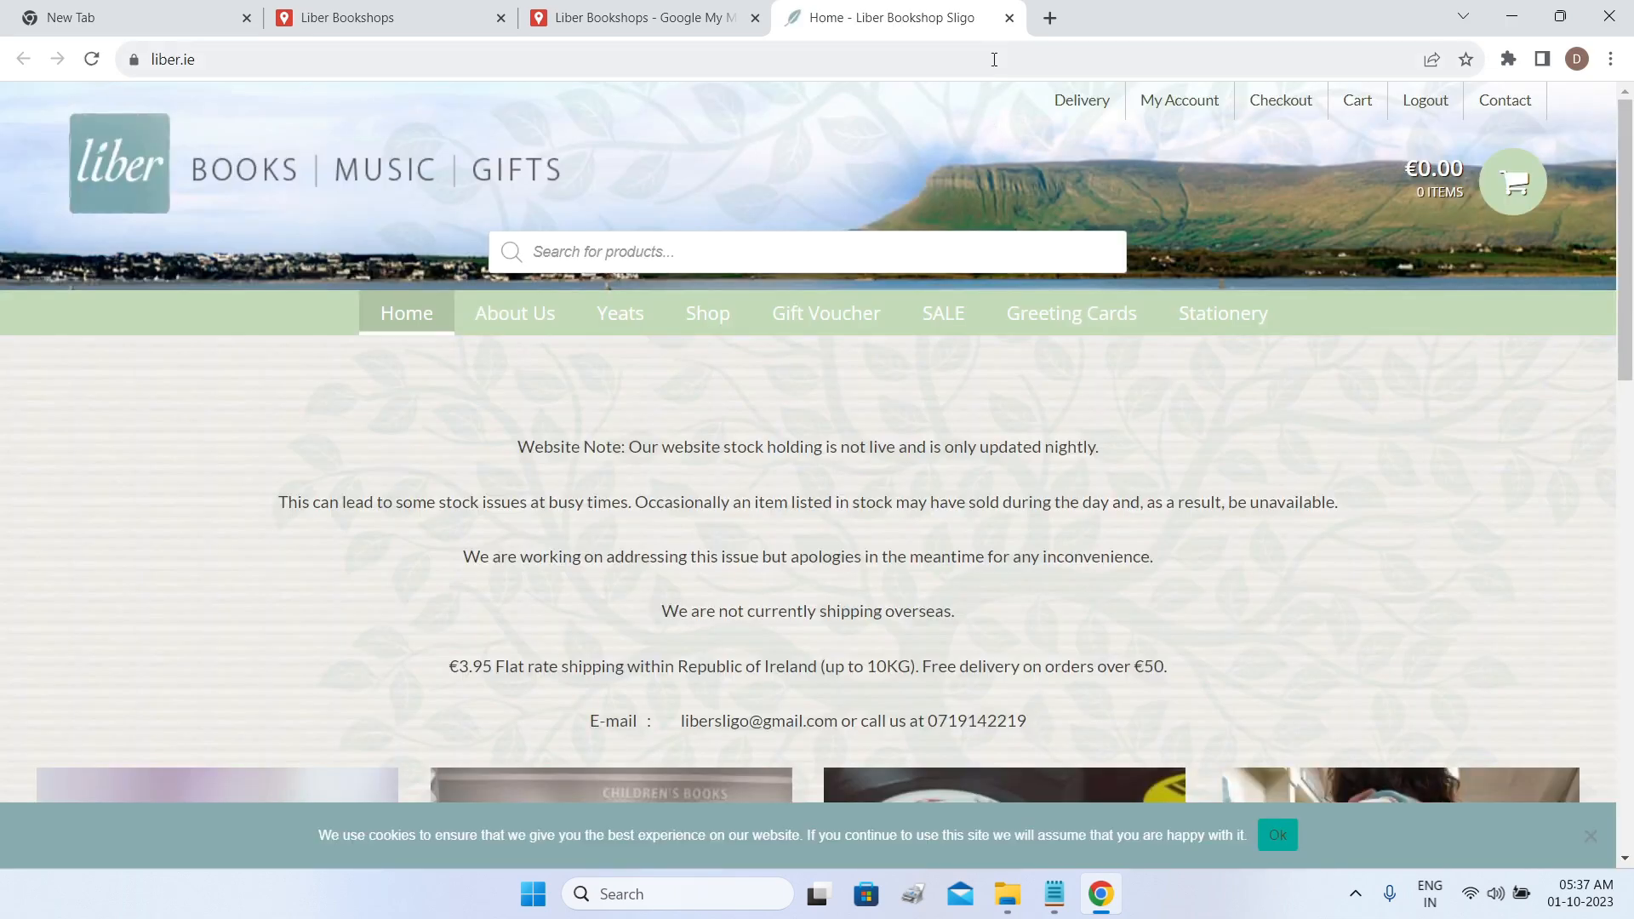
pyautogui.click(1008, 18)
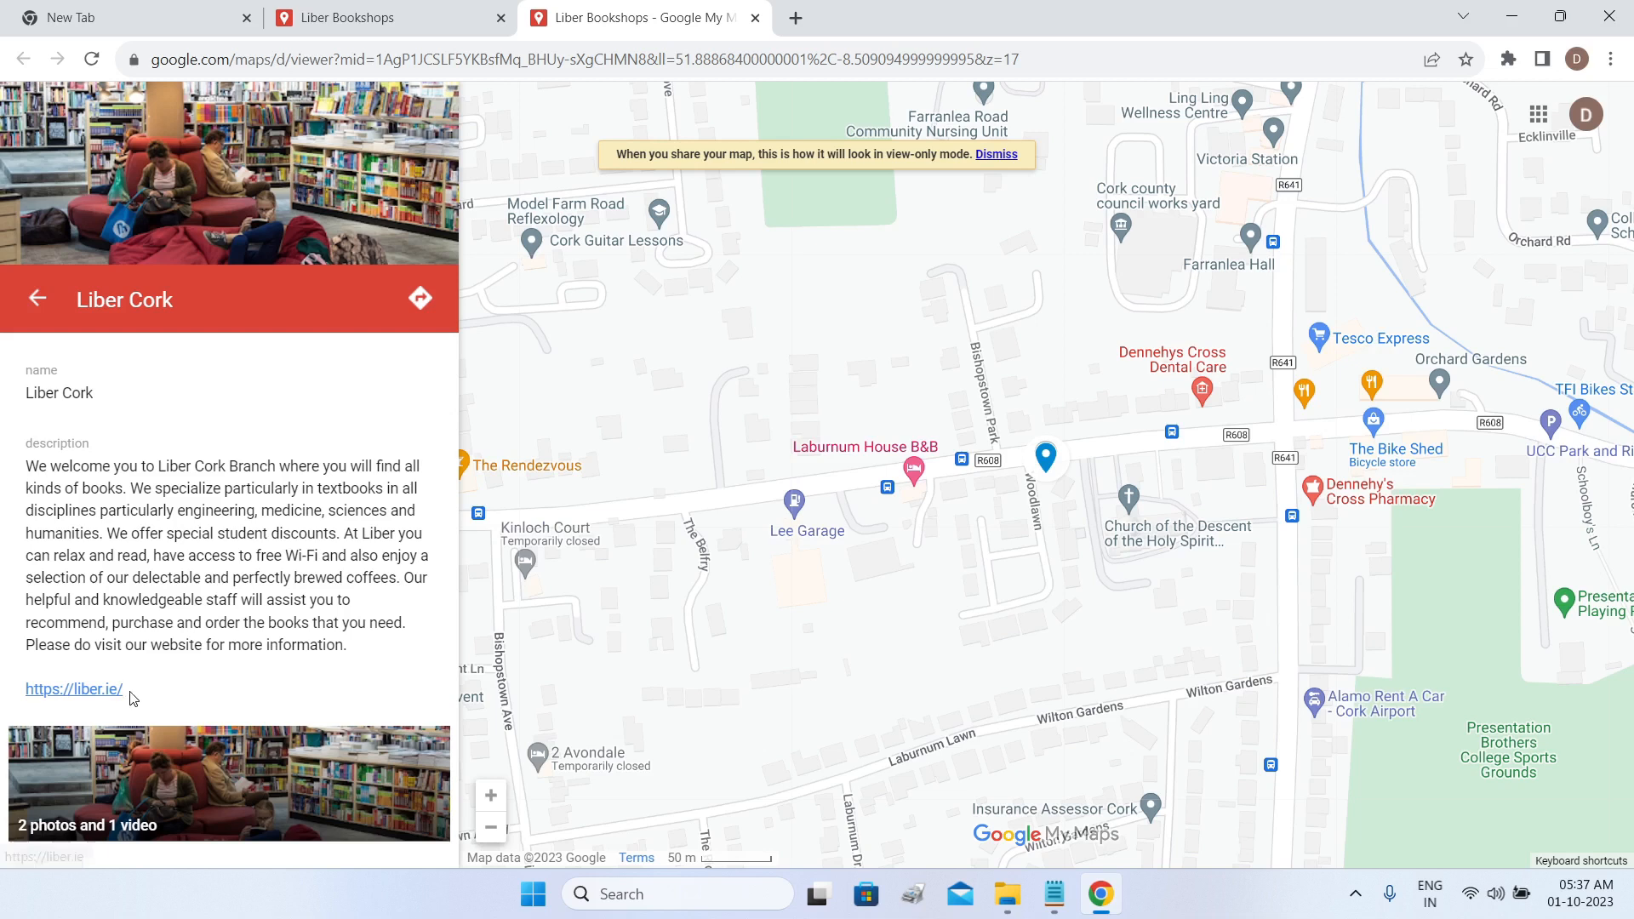
pyautogui.click(194, 794)
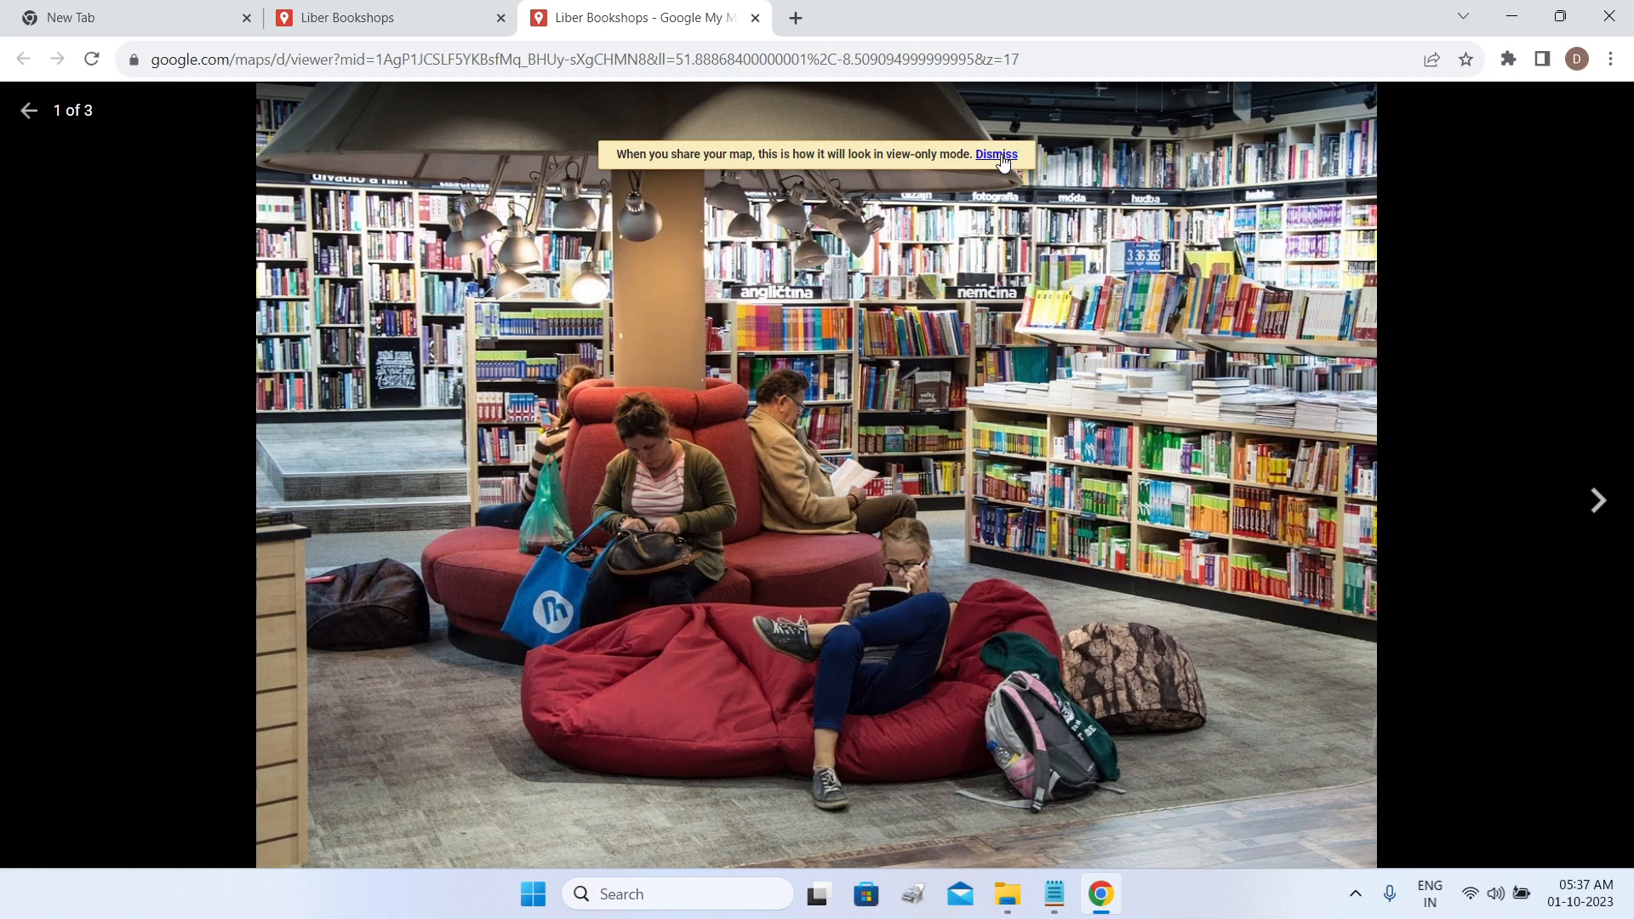
# Step through Liber Cork's media to item 3 of 3 and play then pause The Joy of Books.
pyautogui.click(998, 154)
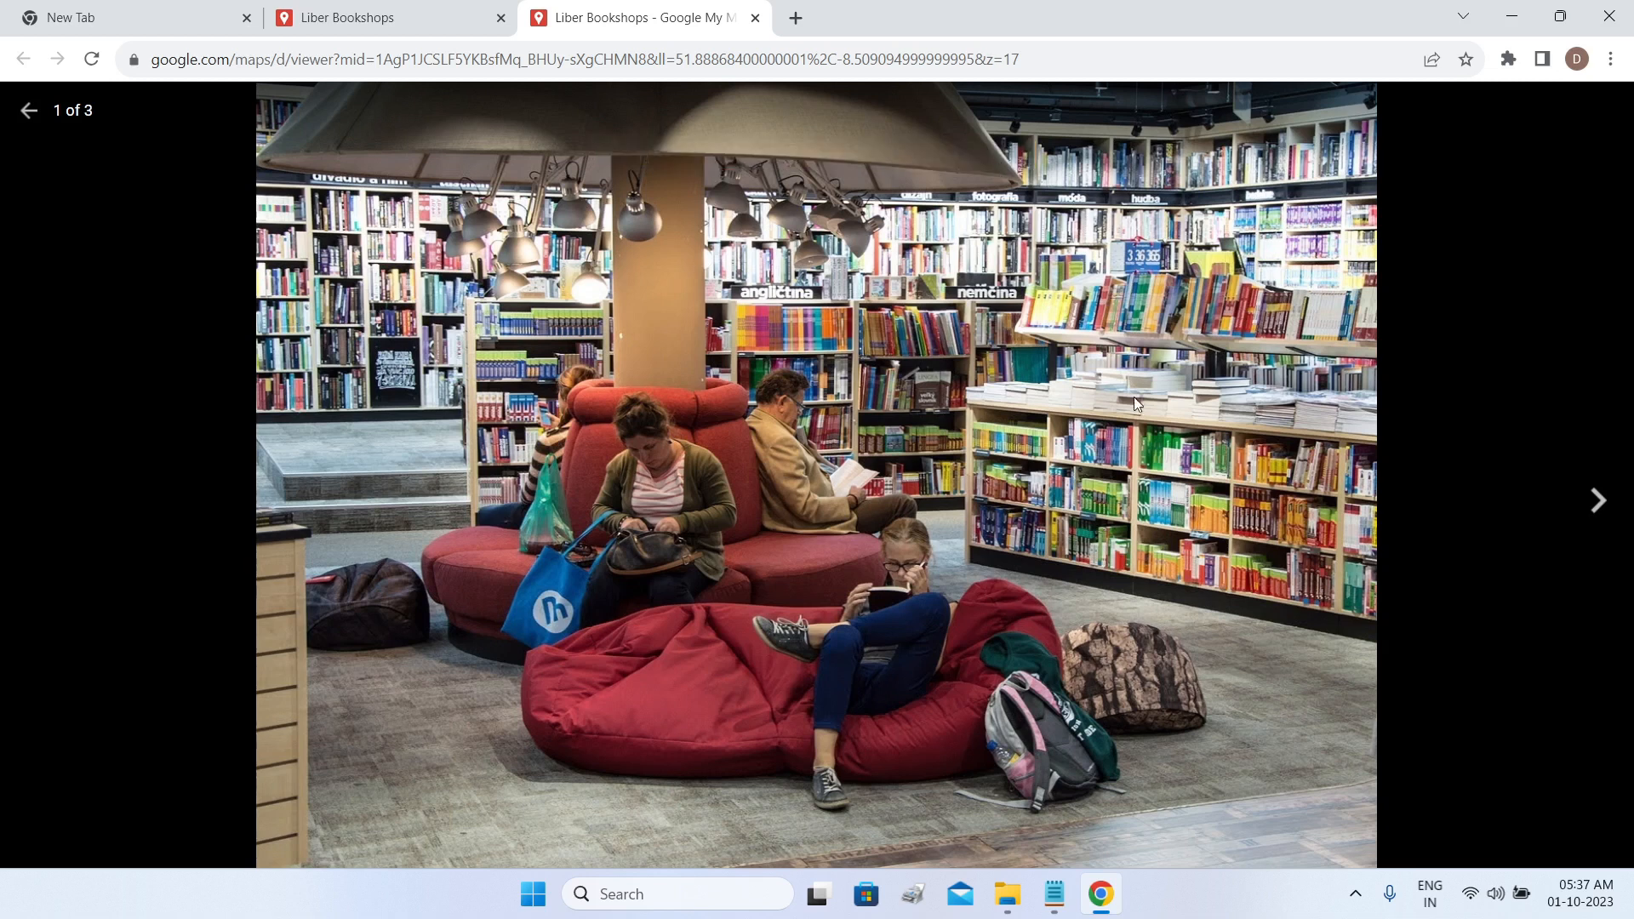
pyautogui.click(1599, 502)
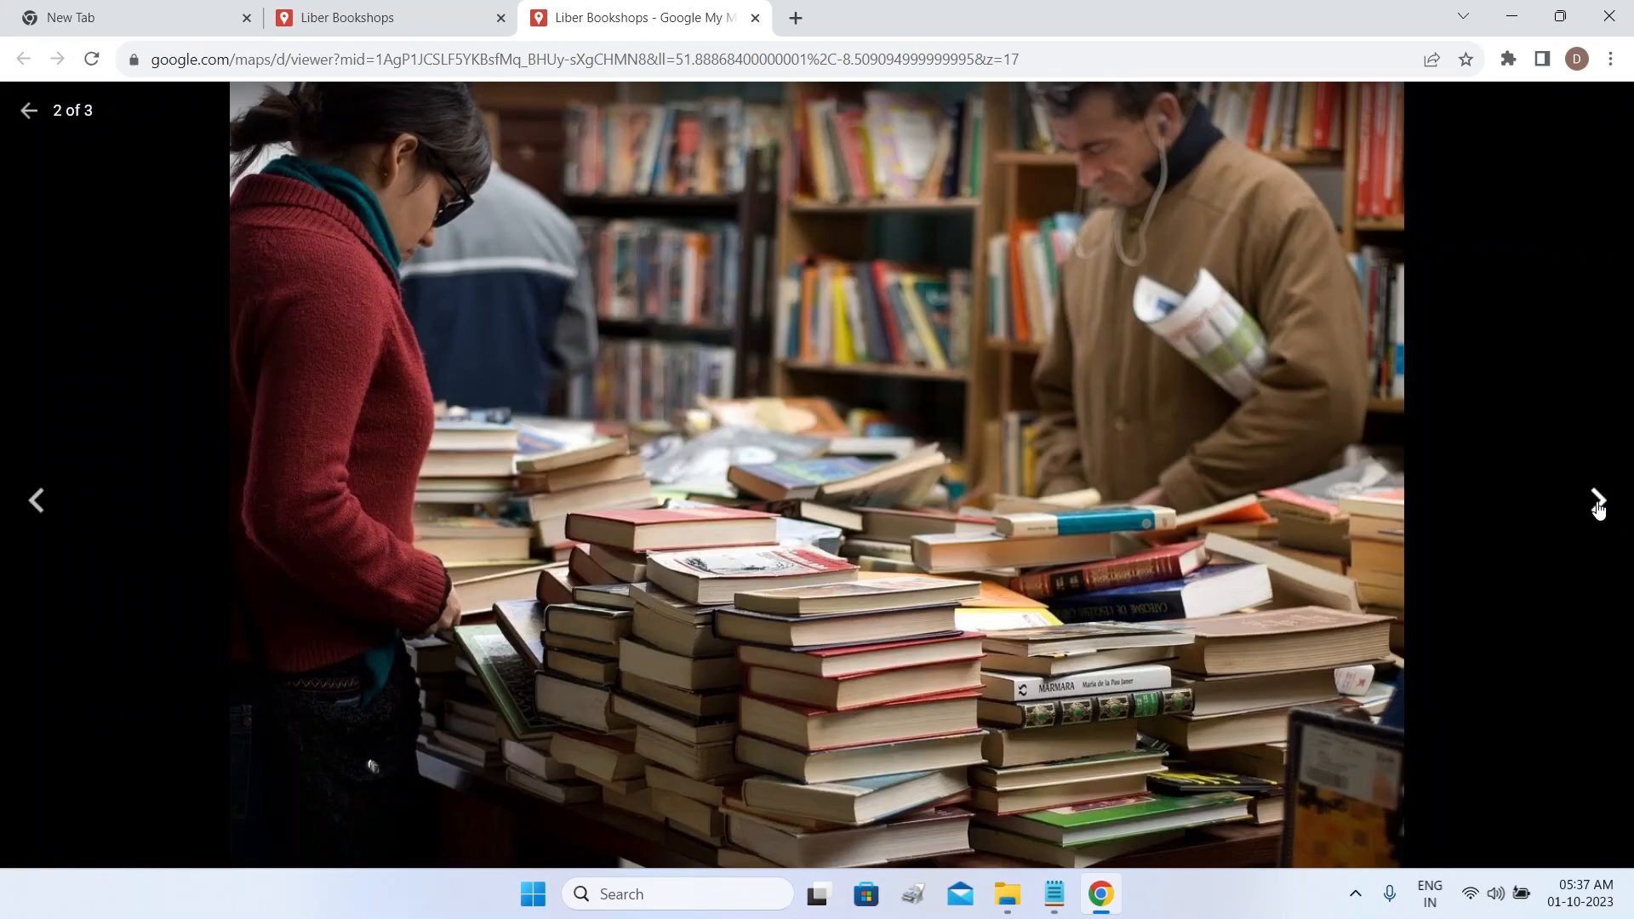
pyautogui.click(1598, 503)
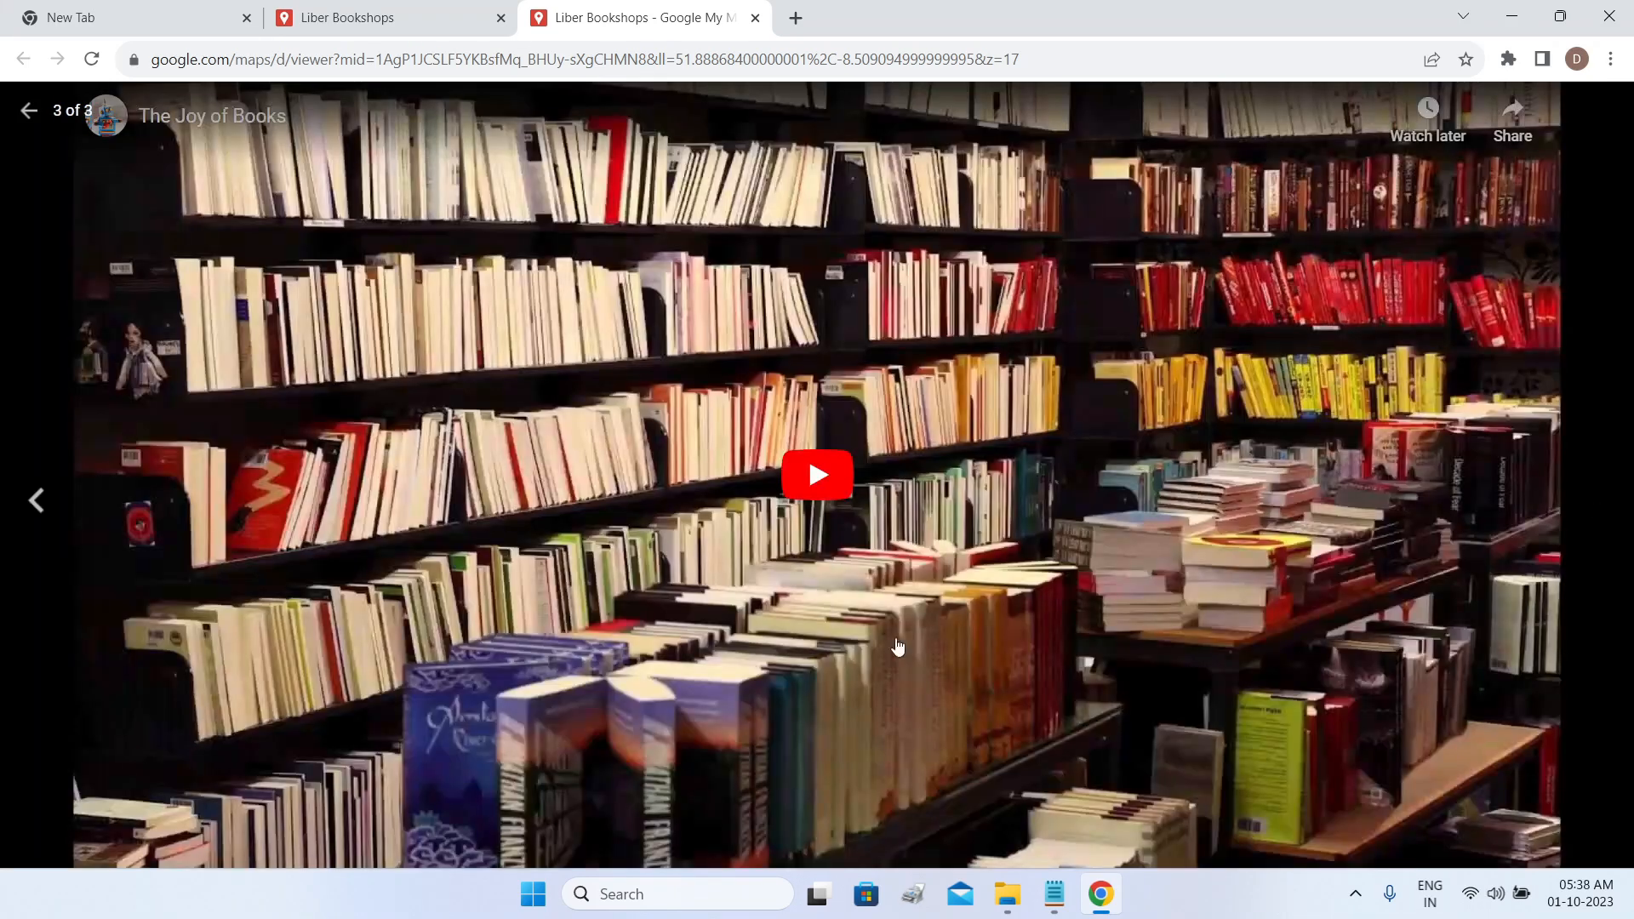
pyautogui.click(817, 484)
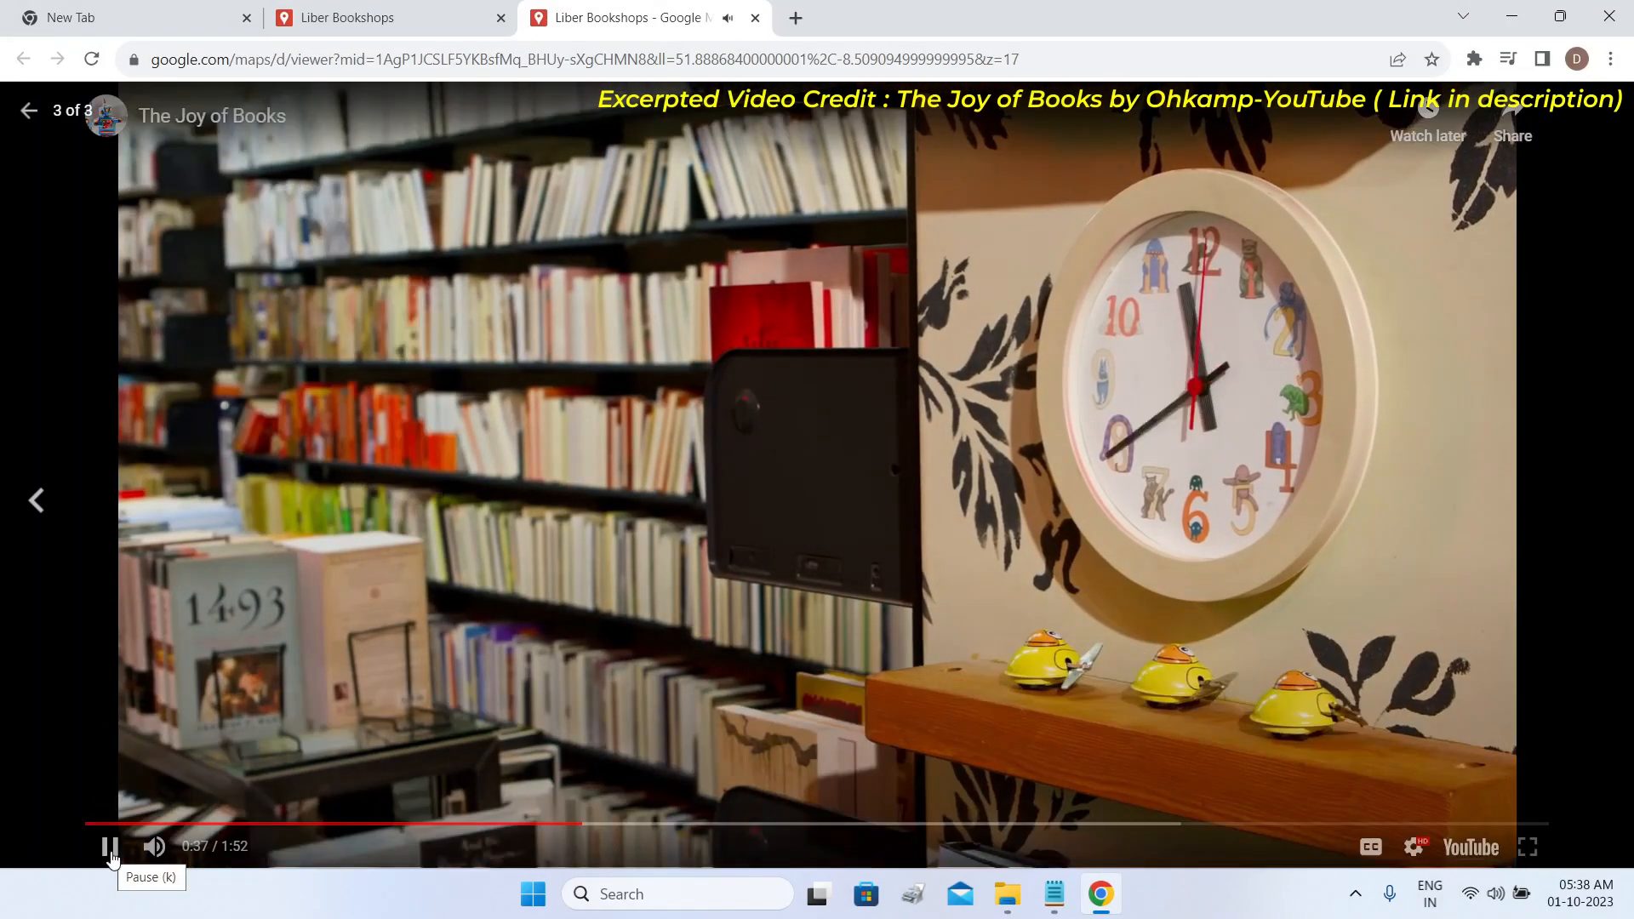
pyautogui.click(108, 846)
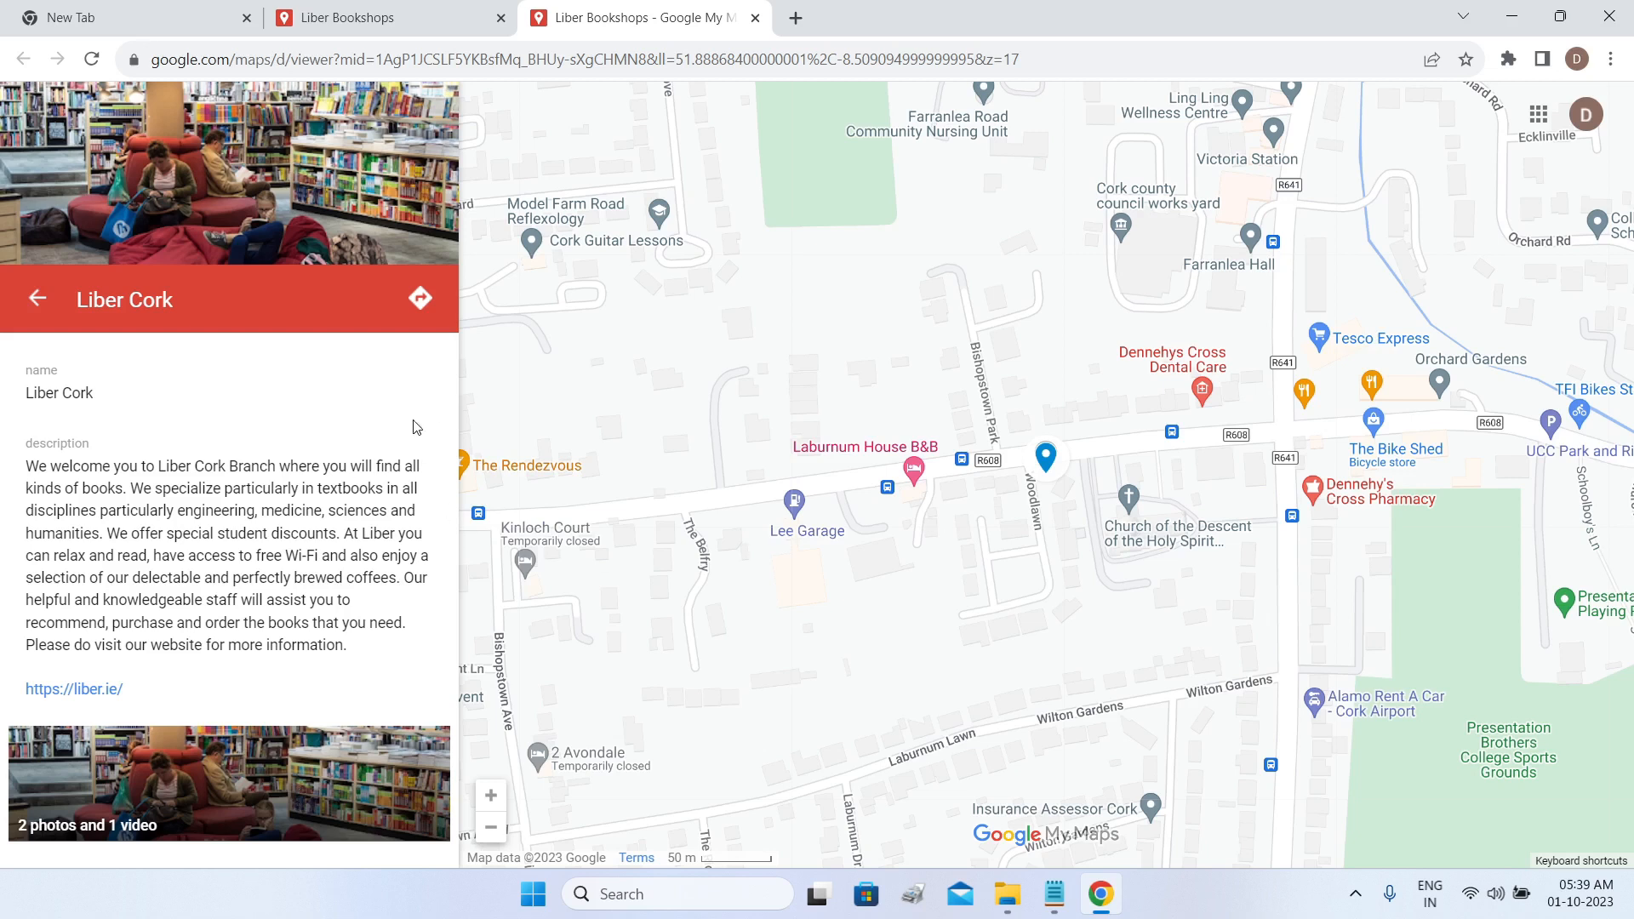
# Back at the layer list, toggle Tentative Locations of Bookstores off and on, then close the preview.
pyautogui.click(38, 303)
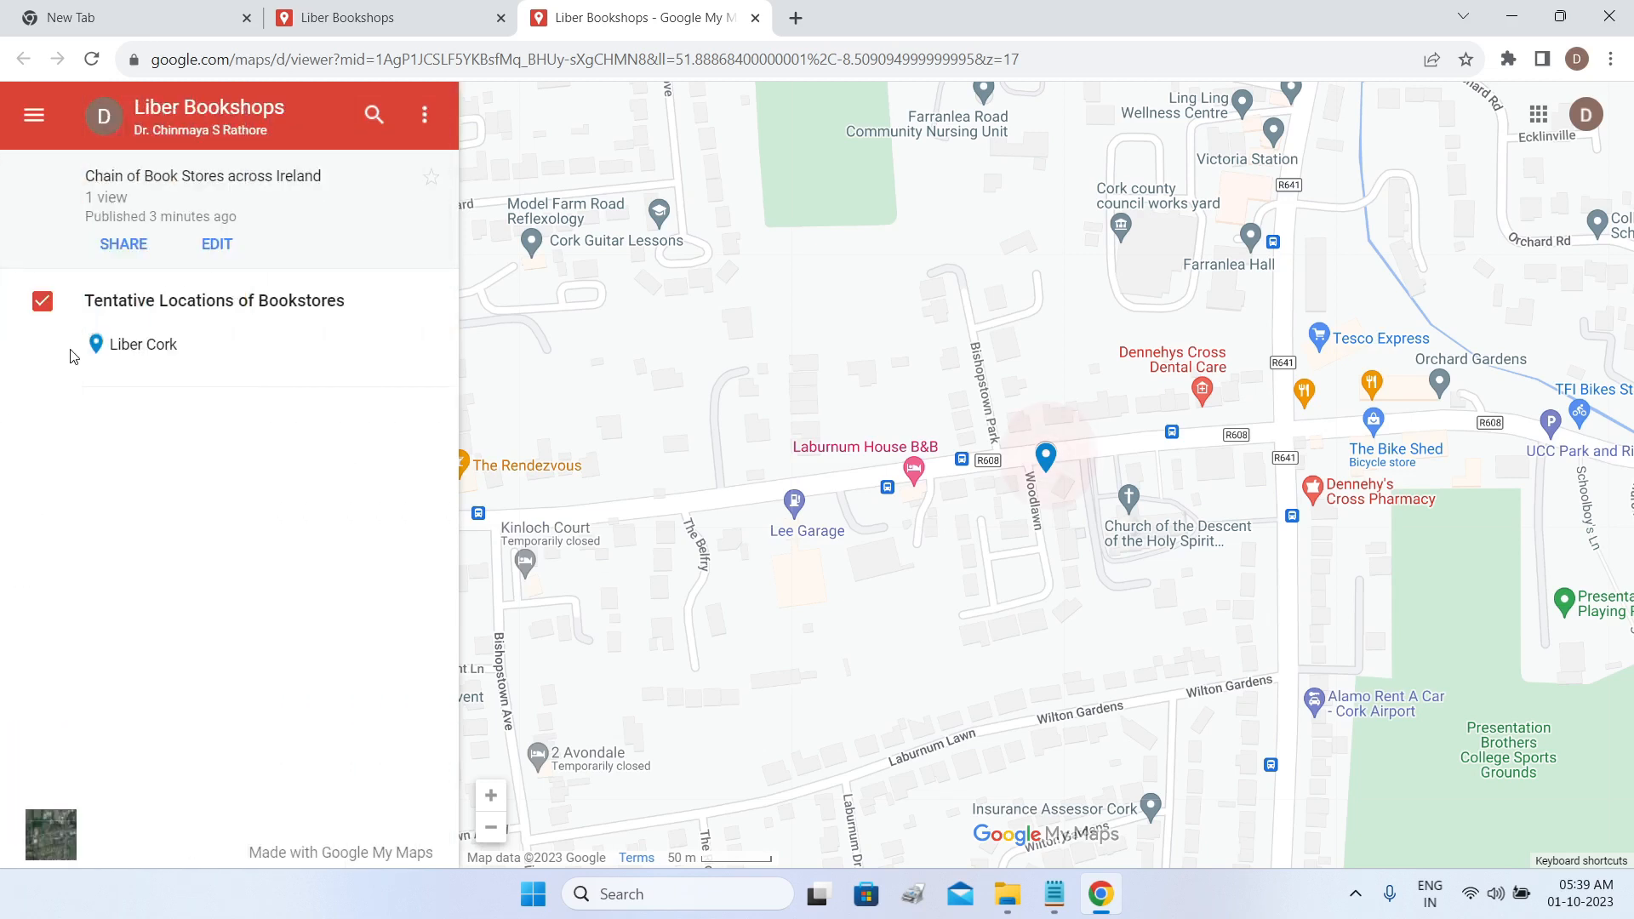
pyautogui.click(43, 302)
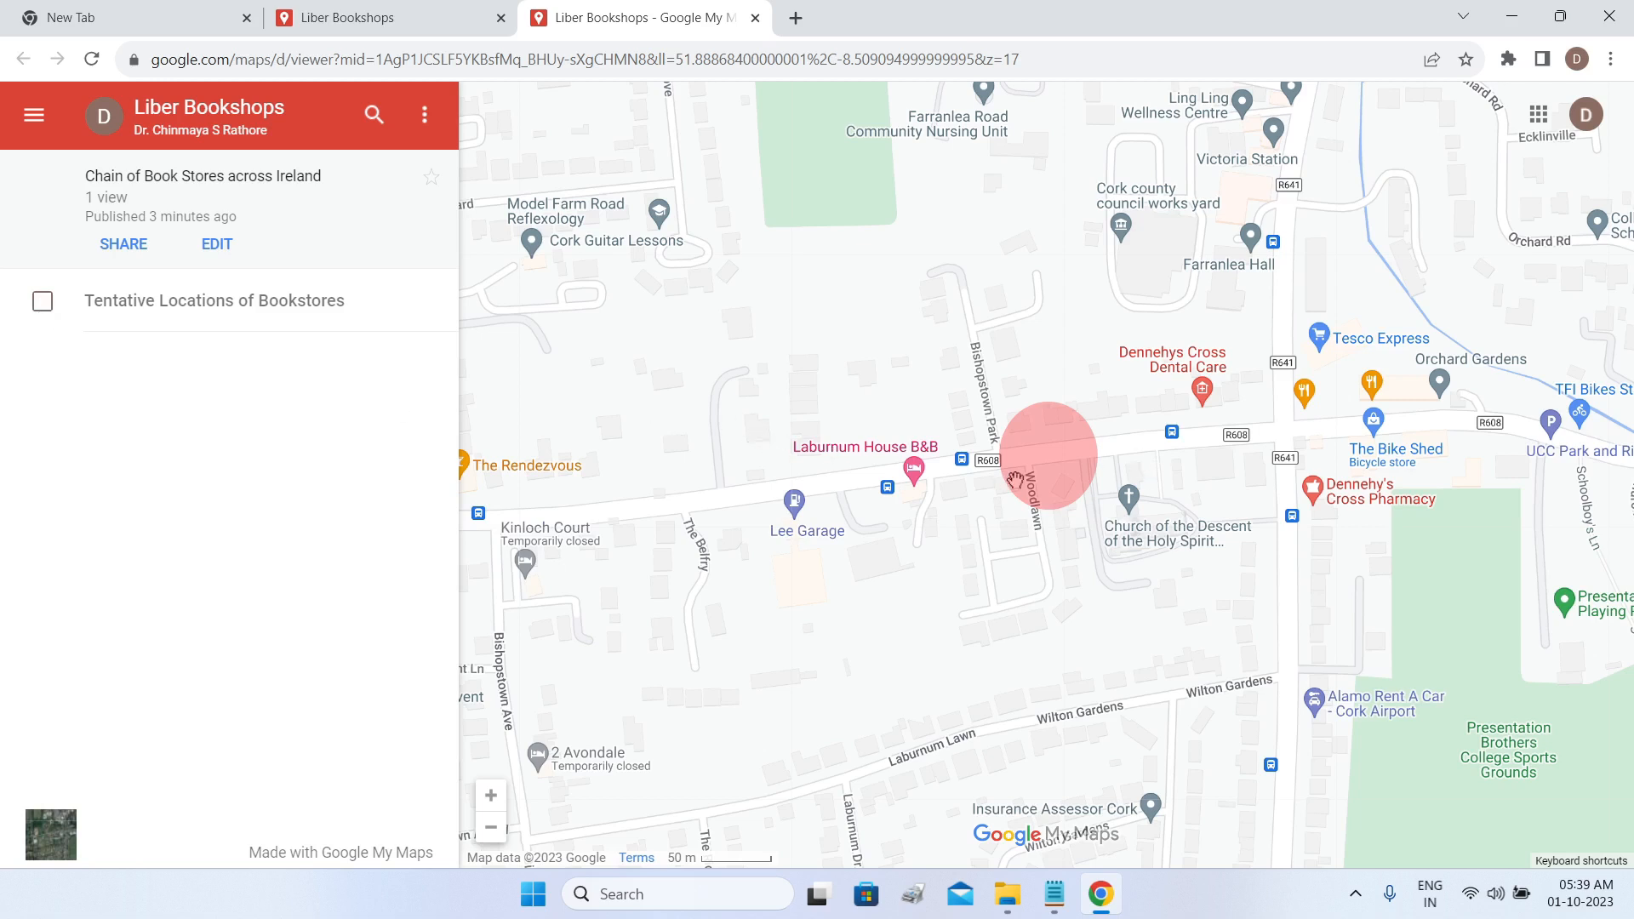
pyautogui.click(43, 302)
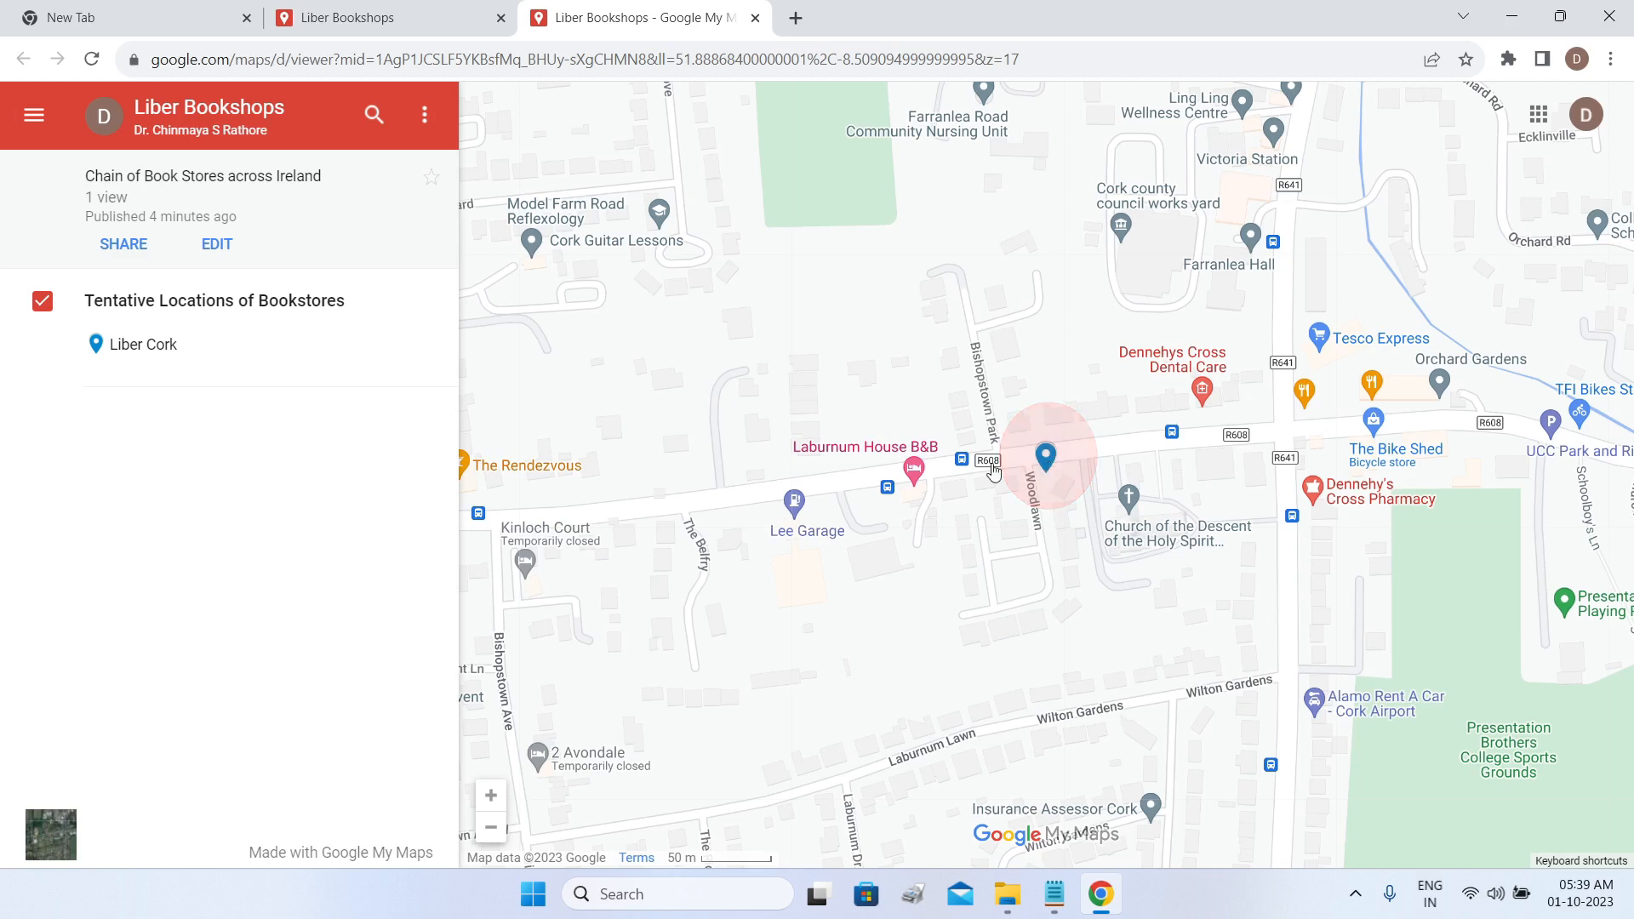
pyautogui.click(42, 302)
pyautogui.click(43, 304)
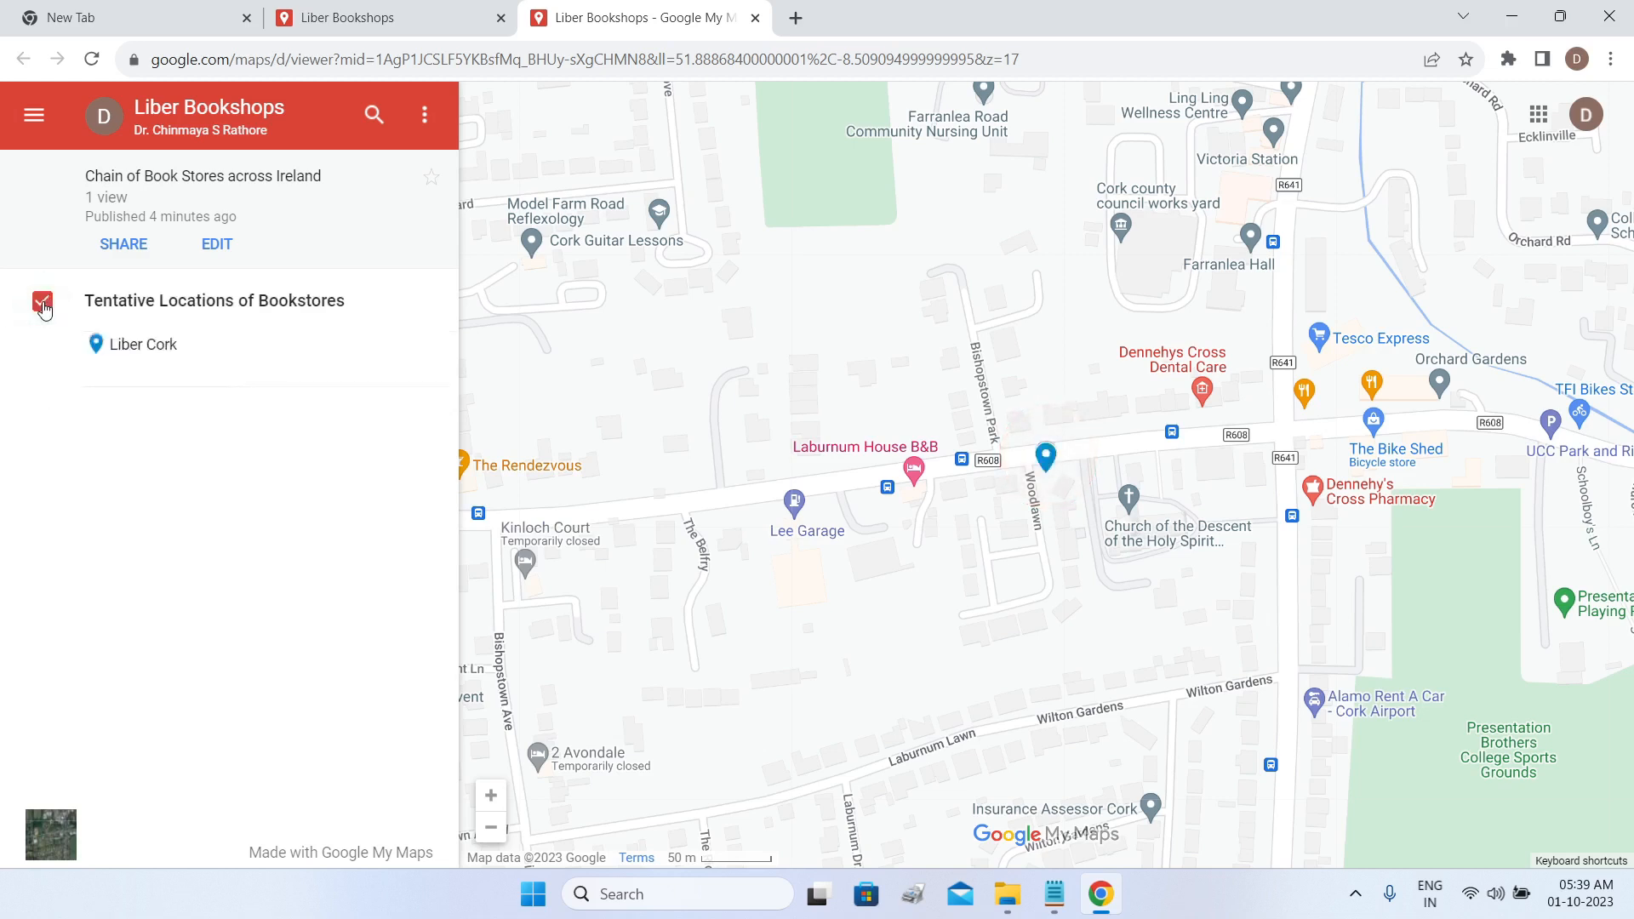
pyautogui.click(44, 307)
pyautogui.click(44, 306)
pyautogui.click(756, 18)
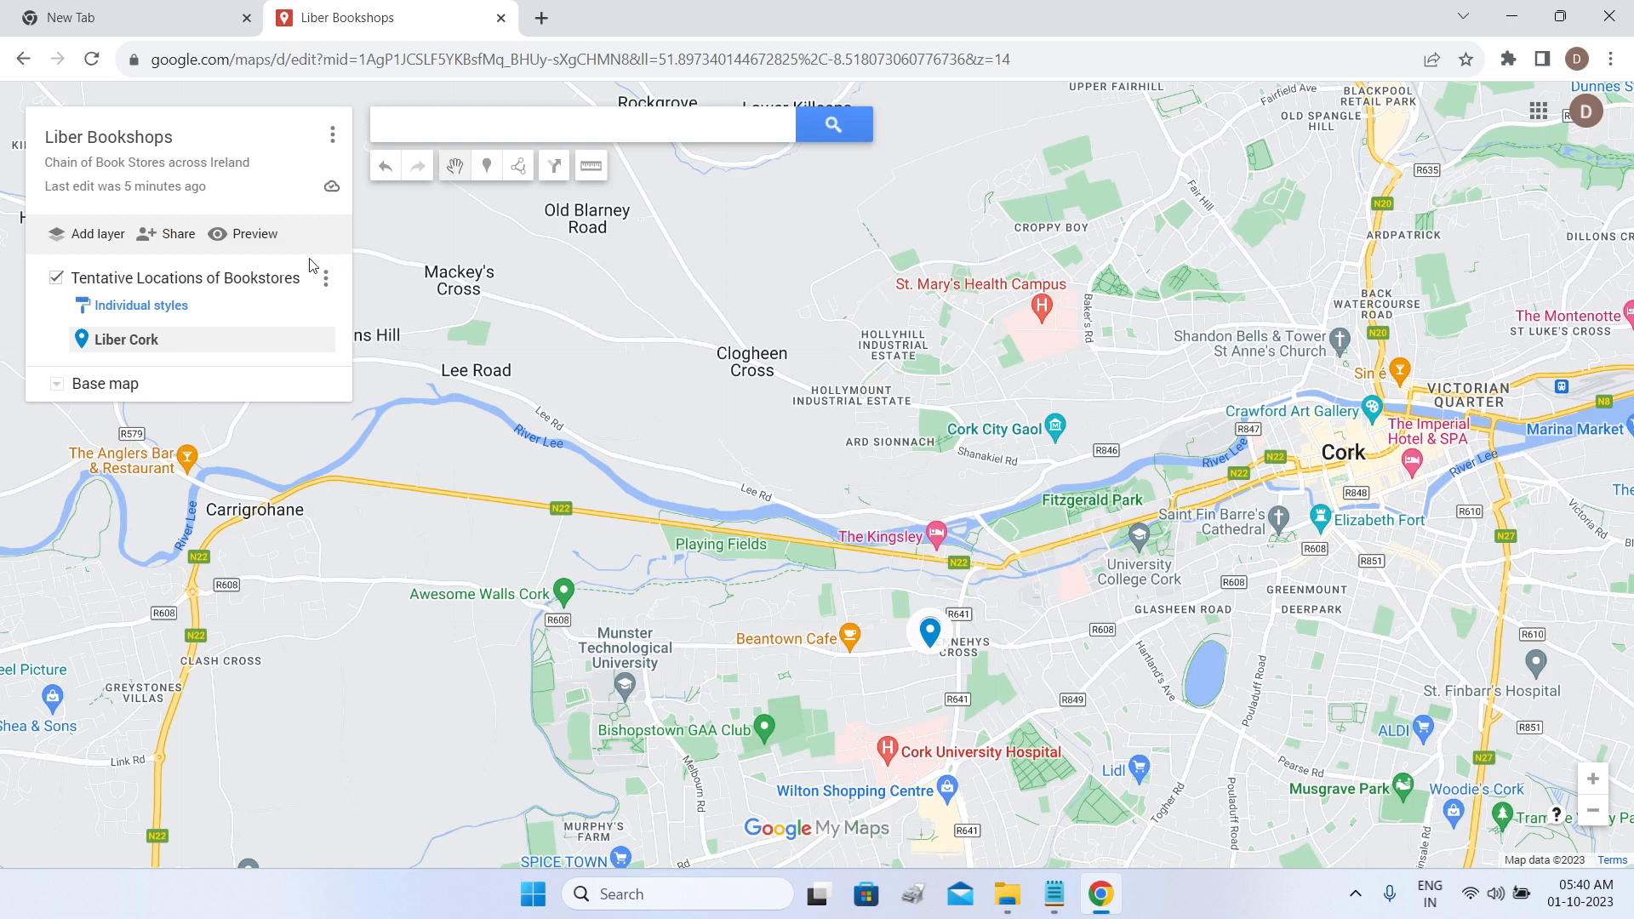
# Preview the map, then zoom out and pan to frame all of Ireland and open the map's options menu.
pyautogui.click(253, 238)
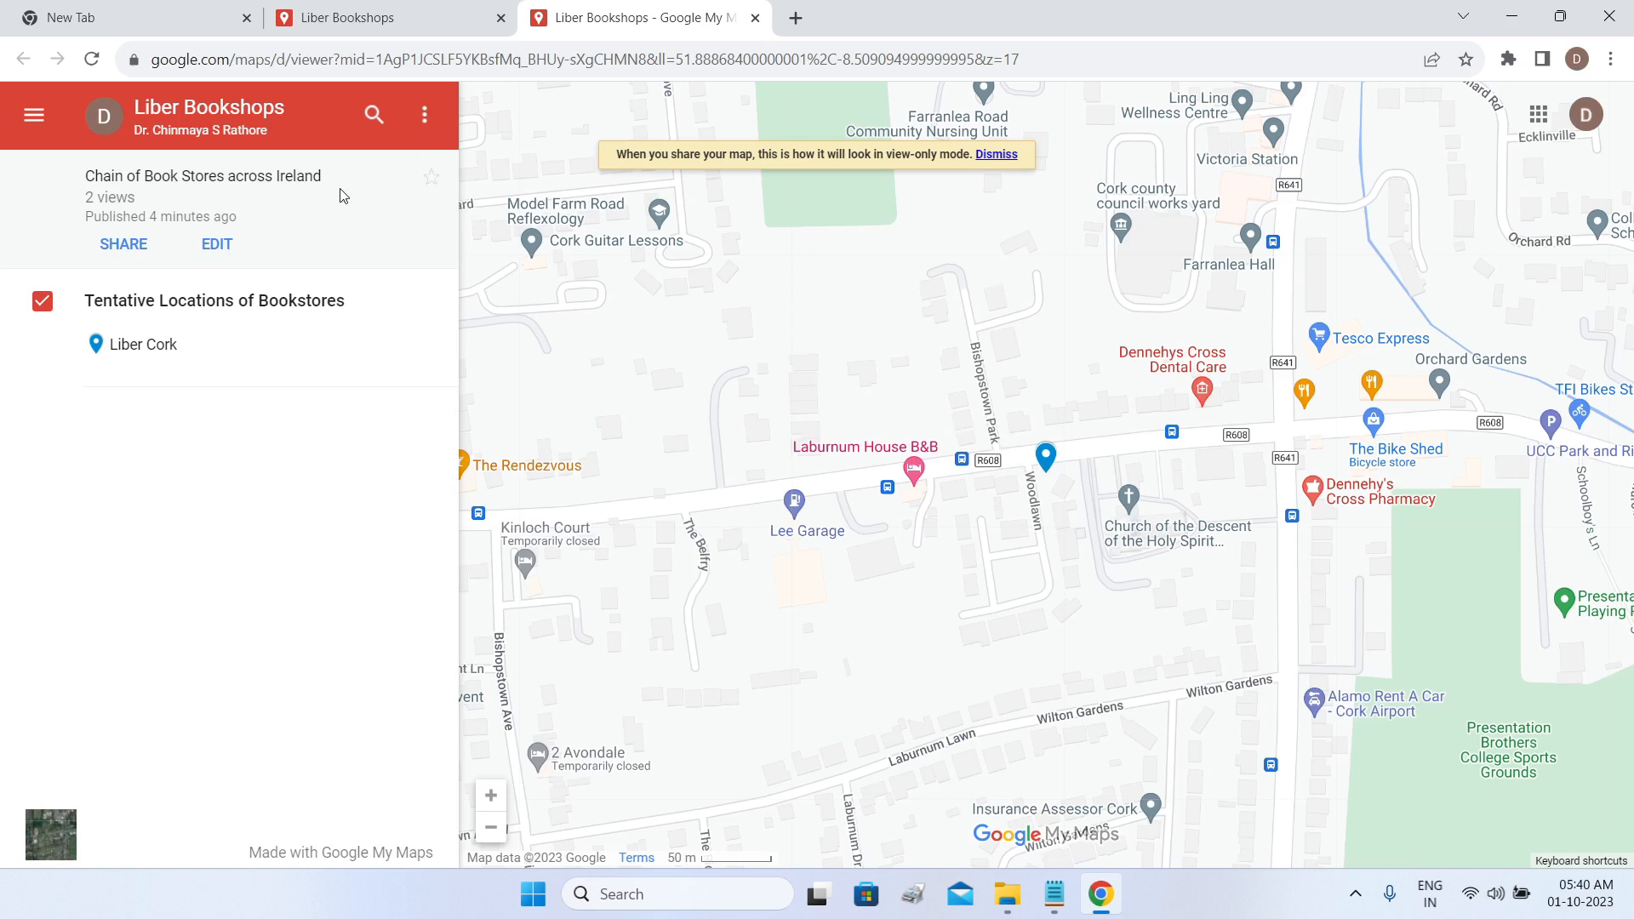
pyautogui.click(756, 18)
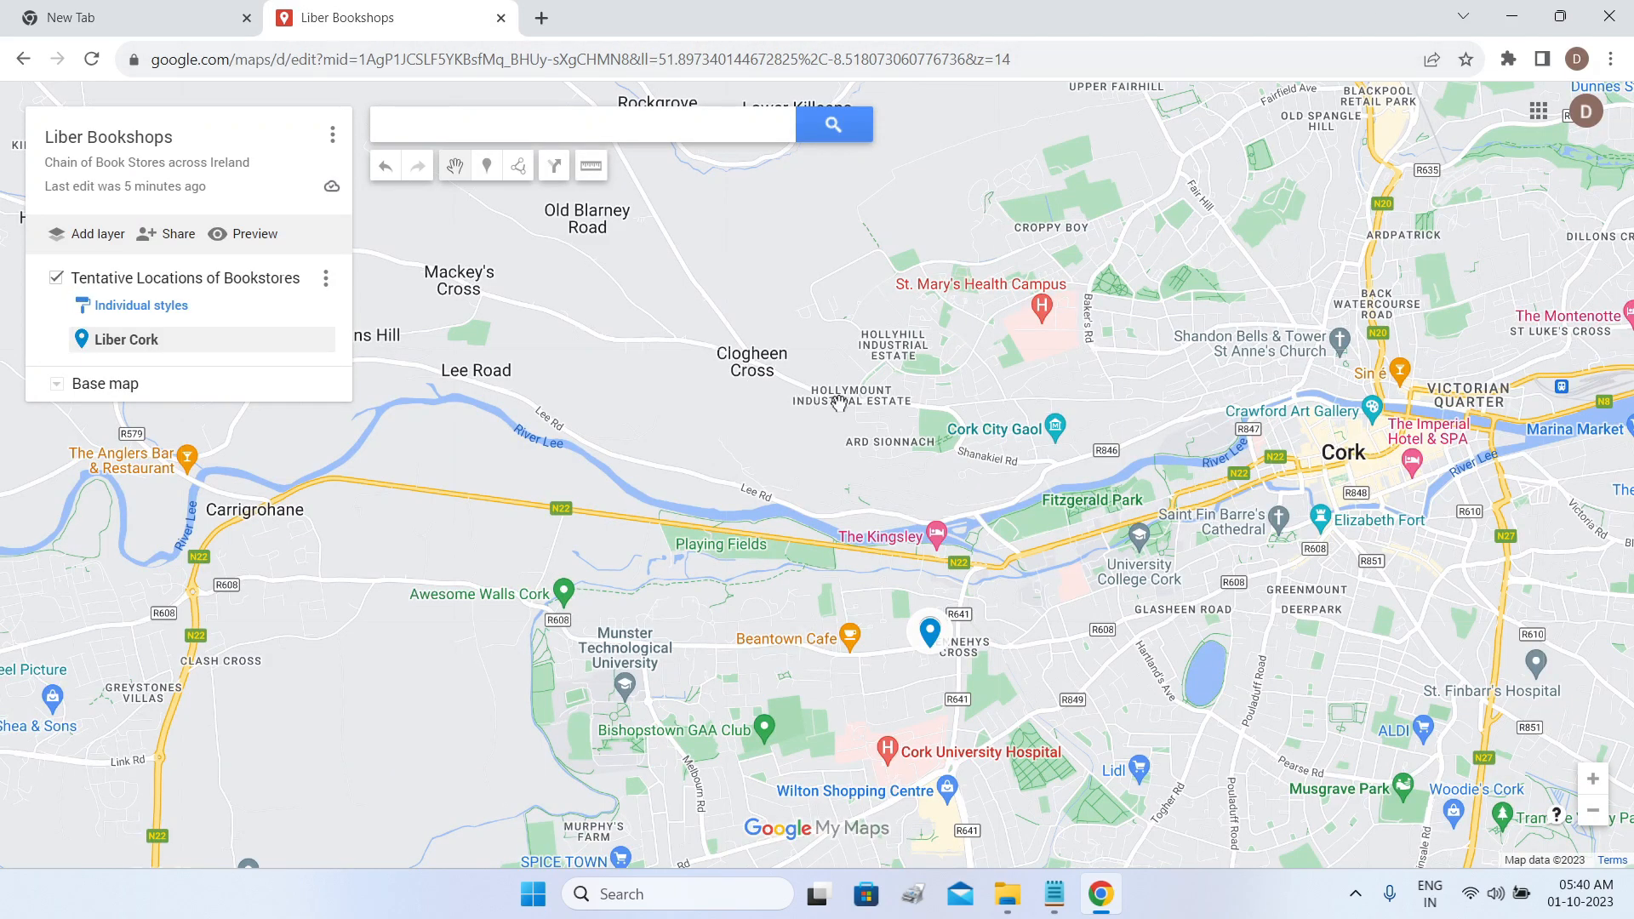
pyautogui.scroll(-3, 885, 407)
pyautogui.scroll(-3, 891, 401)
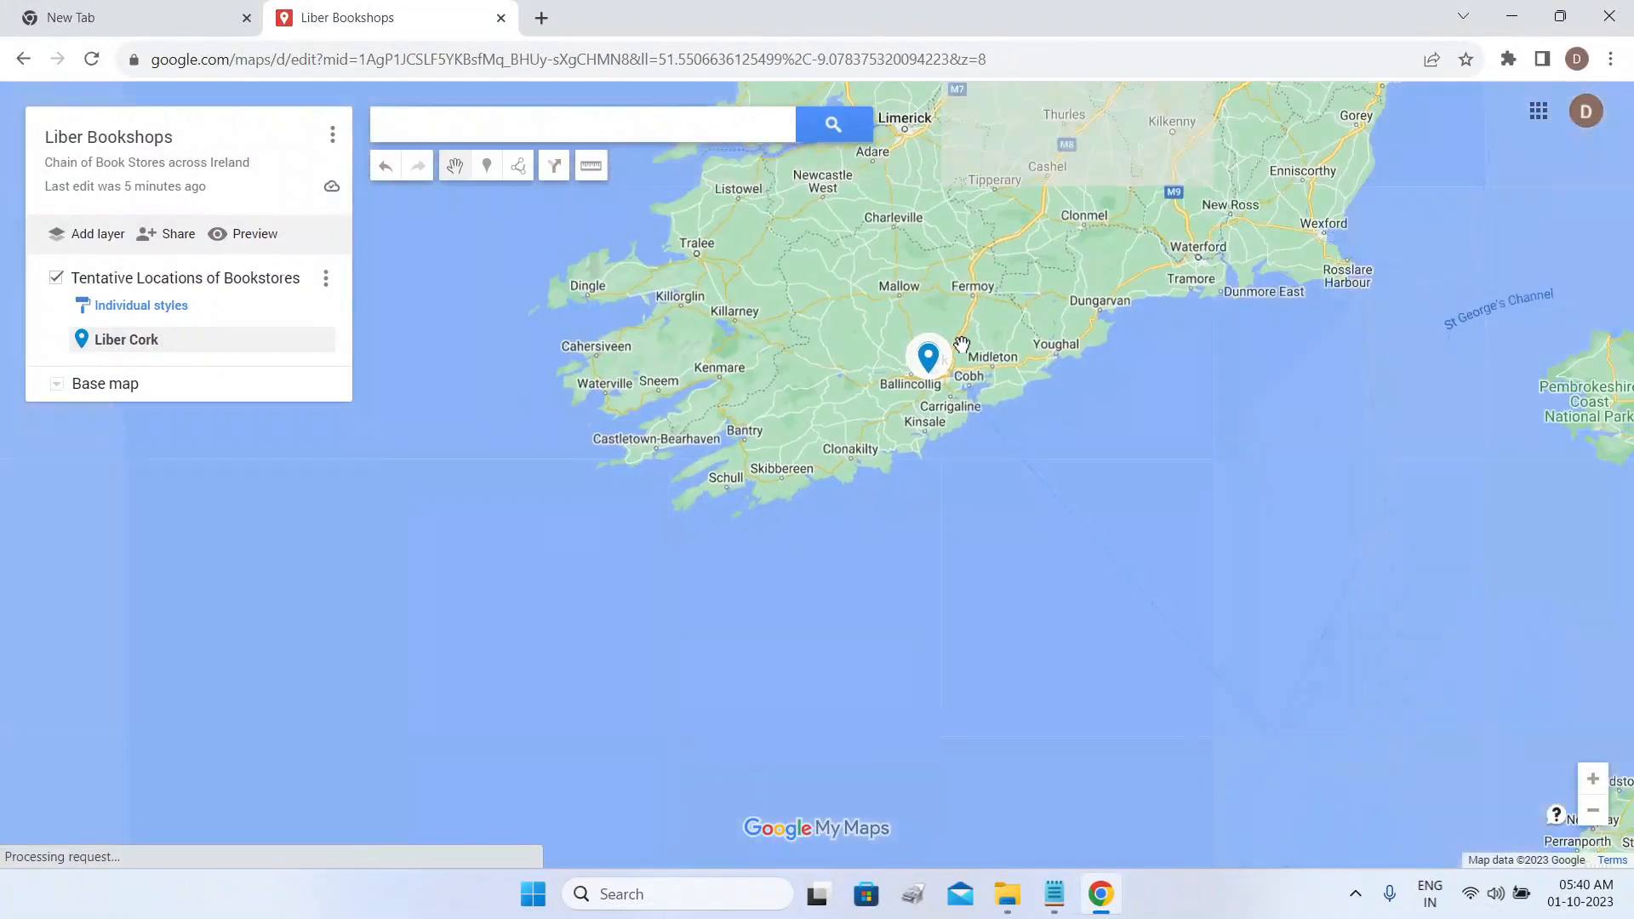
pyautogui.scroll(-1, 962, 344)
pyautogui.moveTo(1023, 266); pyautogui.dragTo(898, 635)
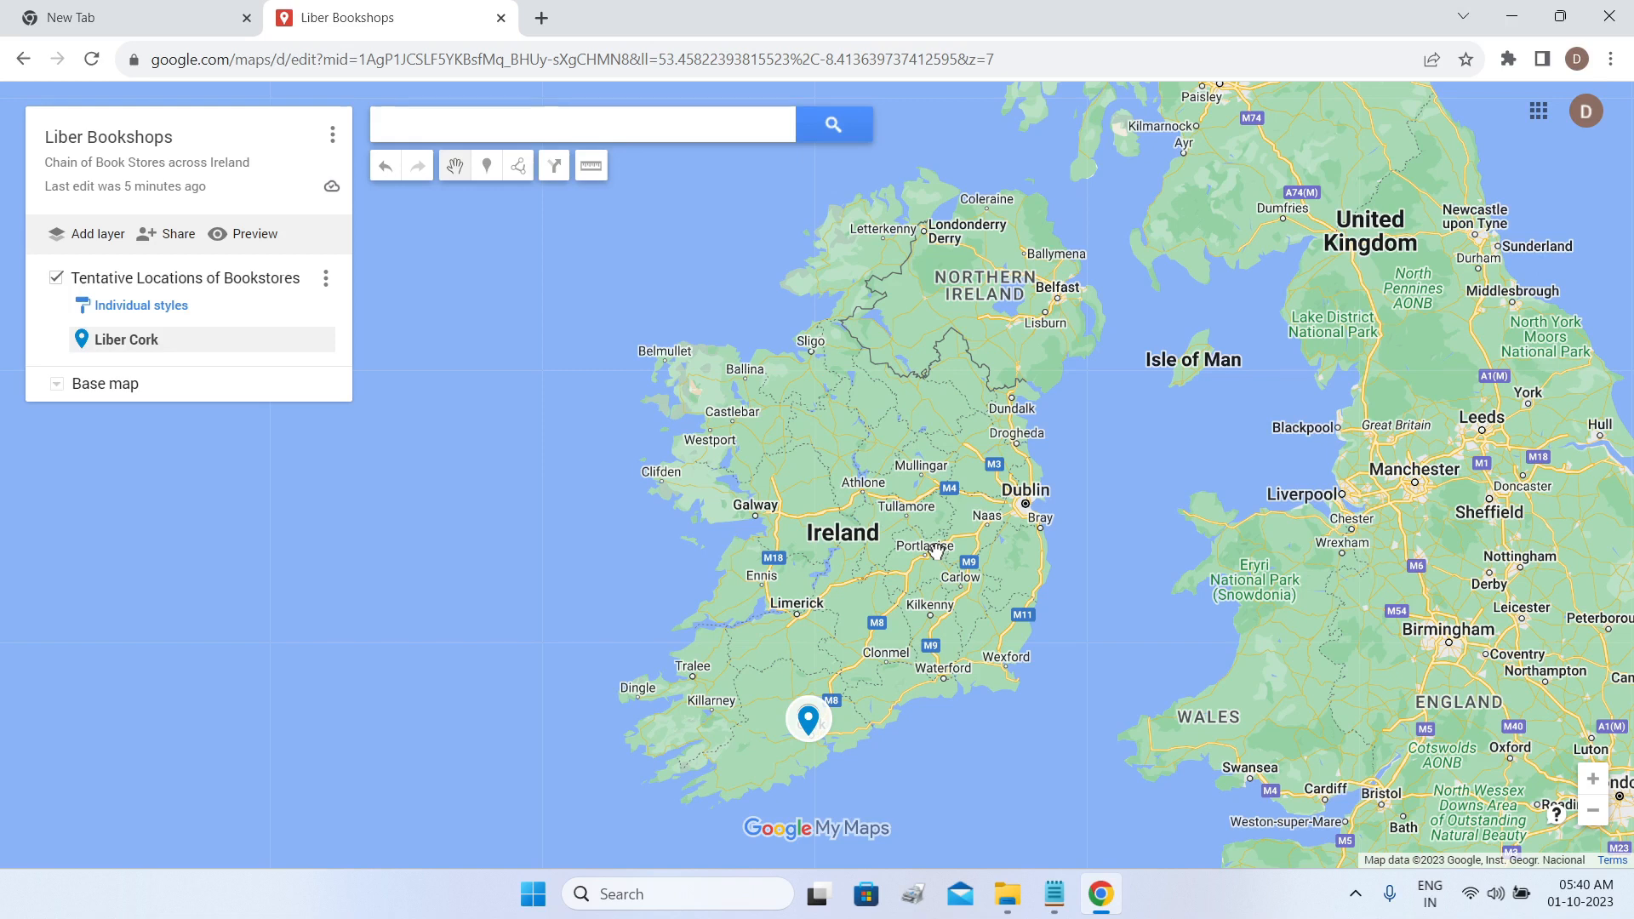
pyautogui.moveTo(932, 550)
pyautogui.mouseDown()
pyautogui.moveTo(899, 524)
pyautogui.moveTo(920, 573)
pyautogui.moveTo(924, 542)
pyautogui.mouseUp()
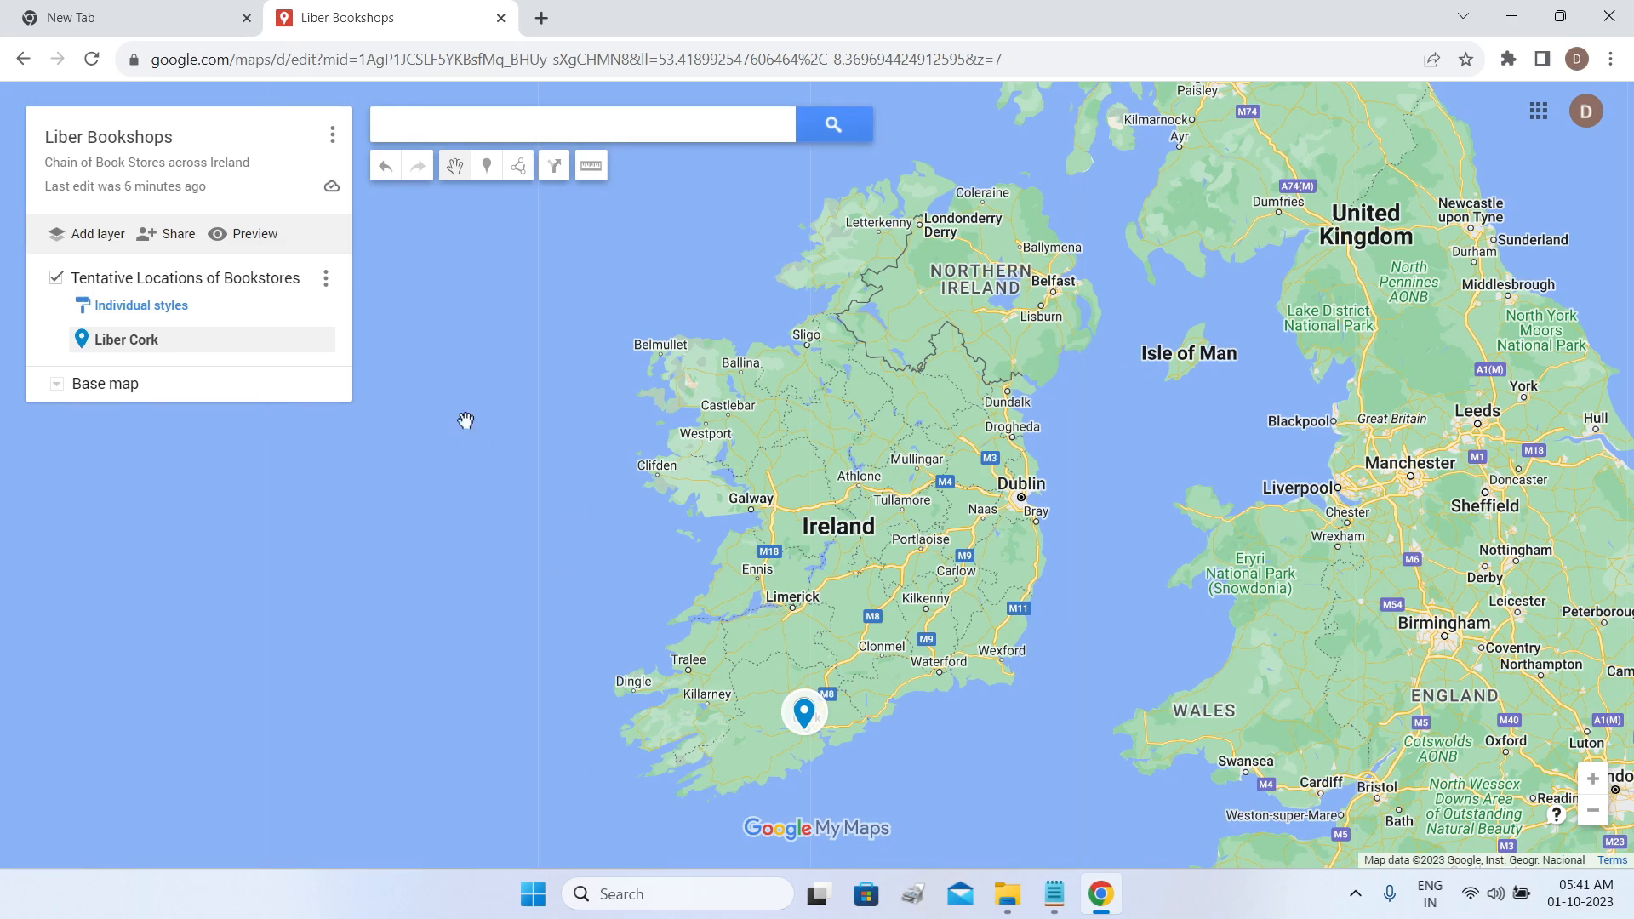
pyautogui.click(335, 138)
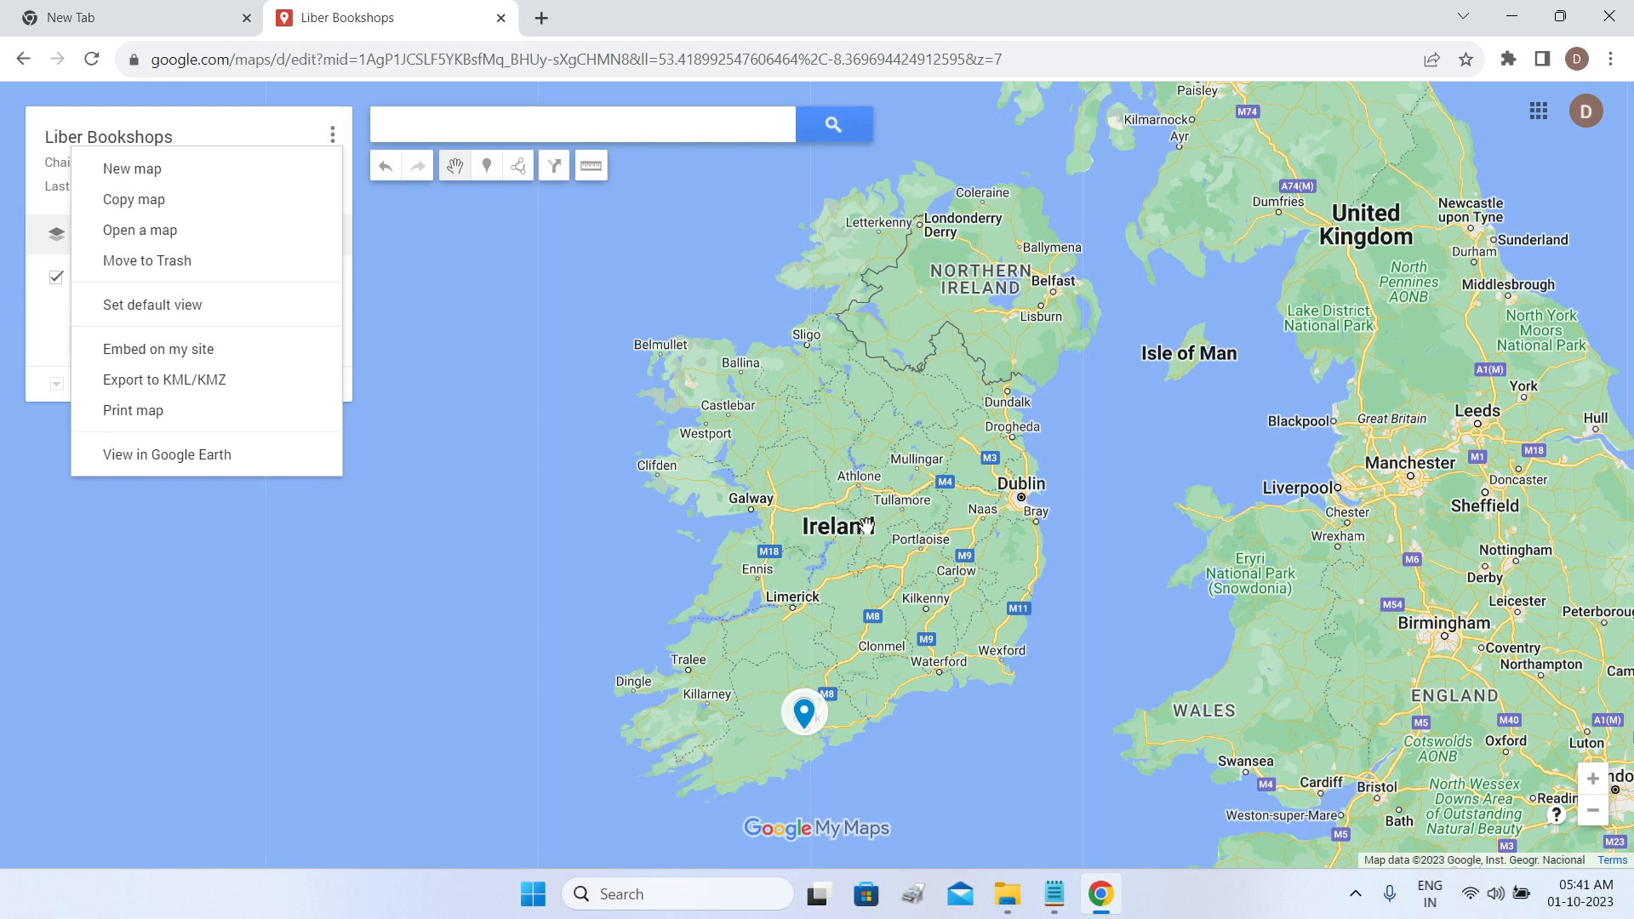
# Set the whole-of-Ireland view as the map's default and confirm it in preview.
pyautogui.click(238, 307)
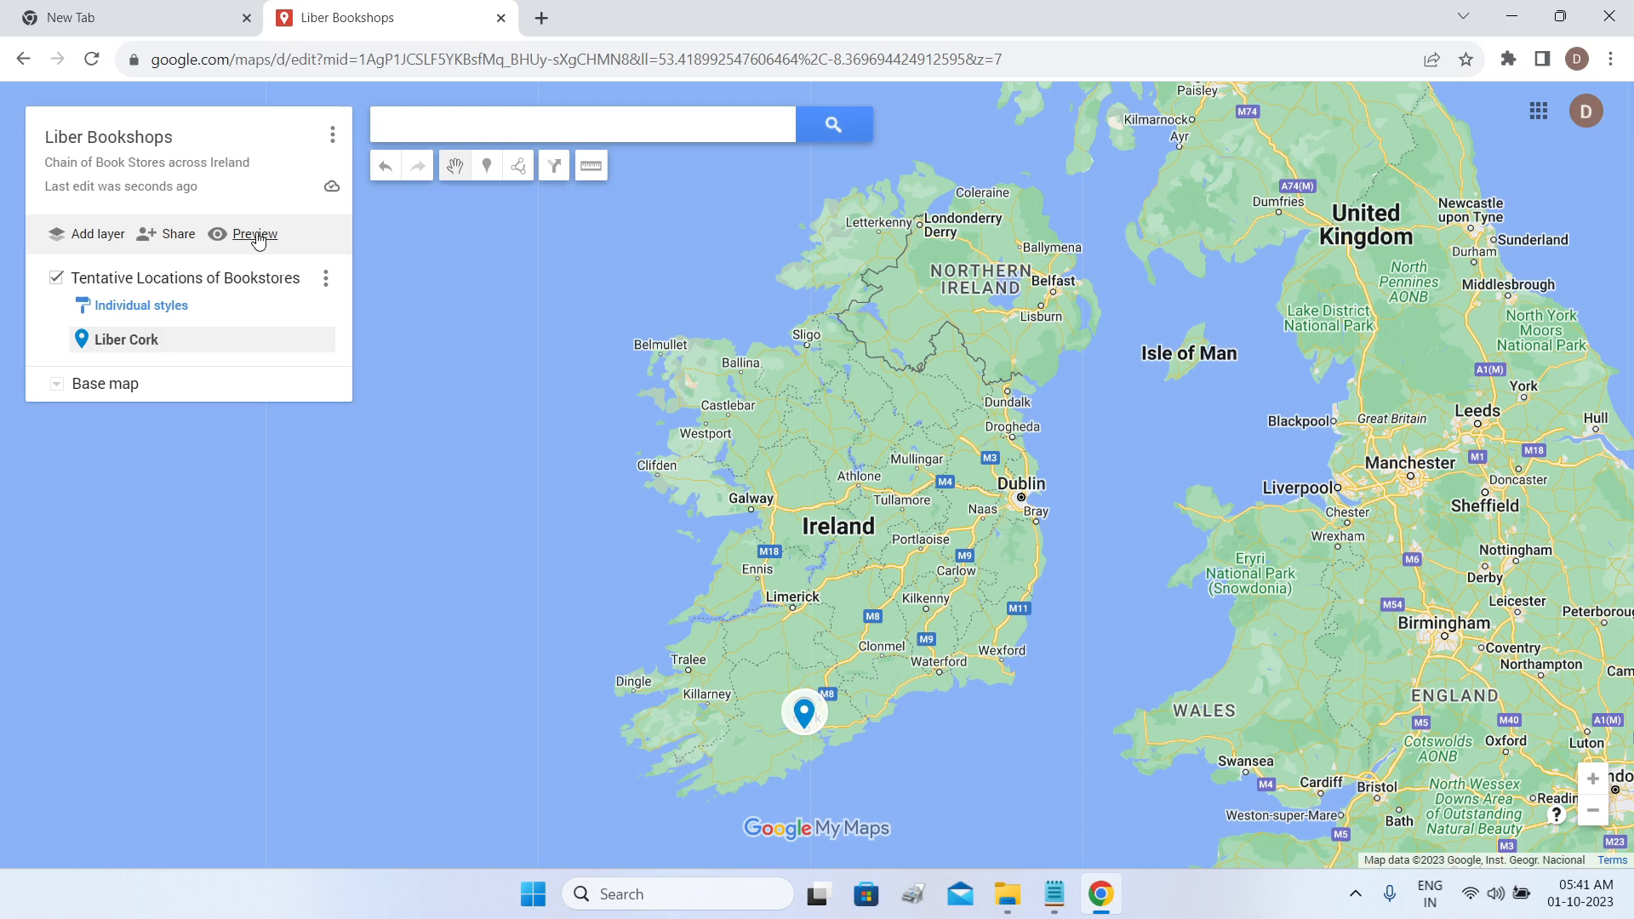
pyautogui.click(333, 137)
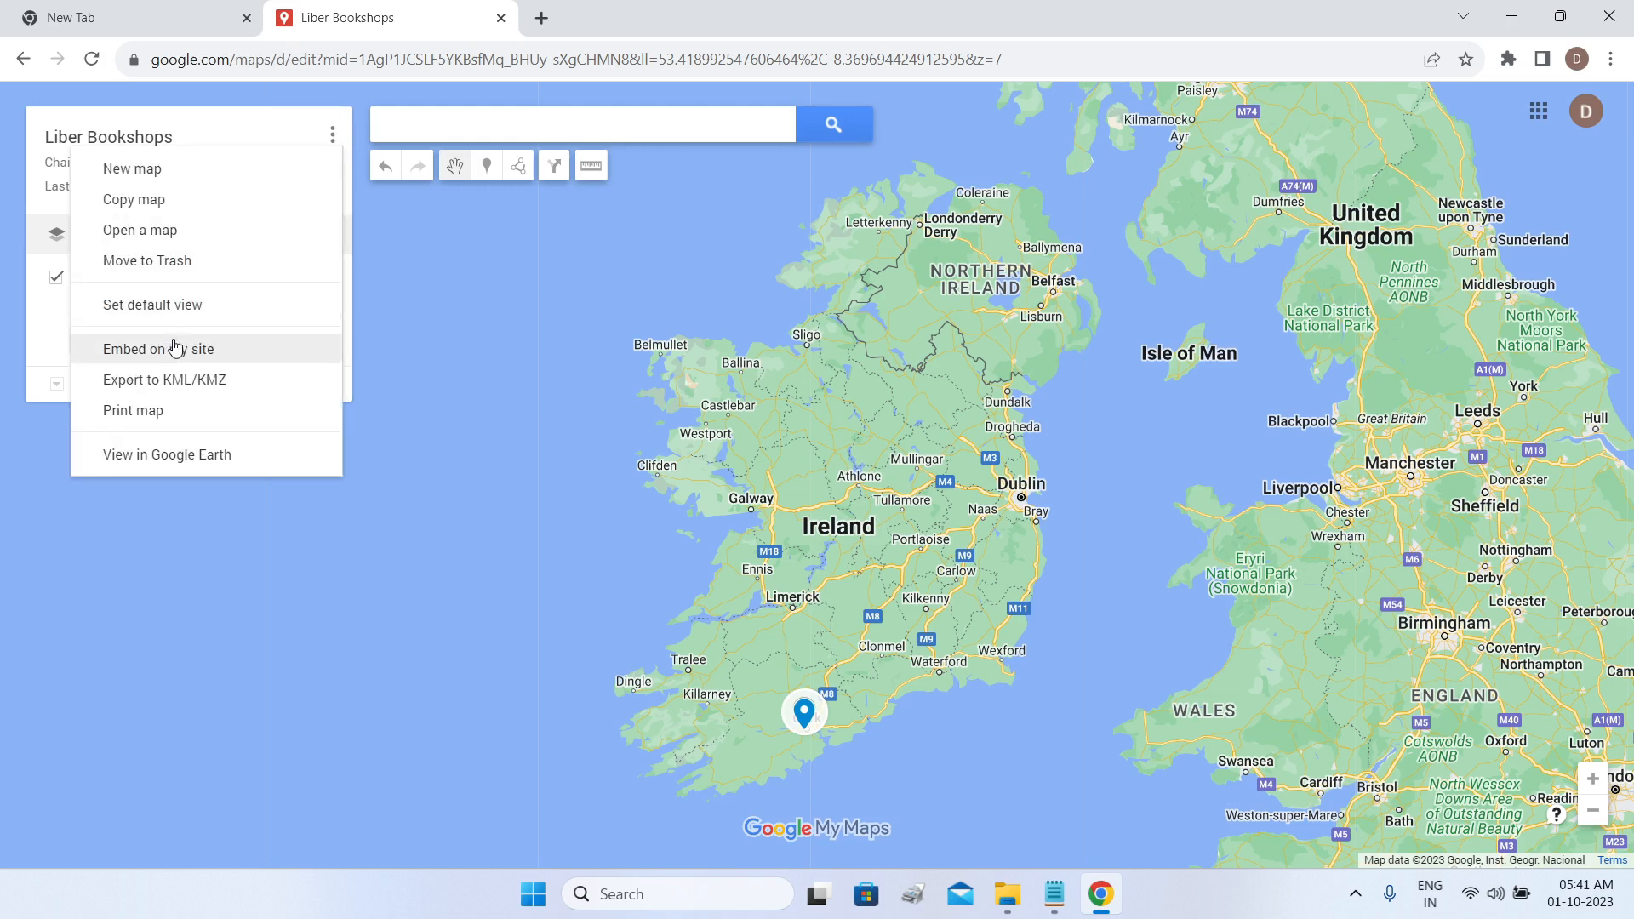
pyautogui.click(527, 257)
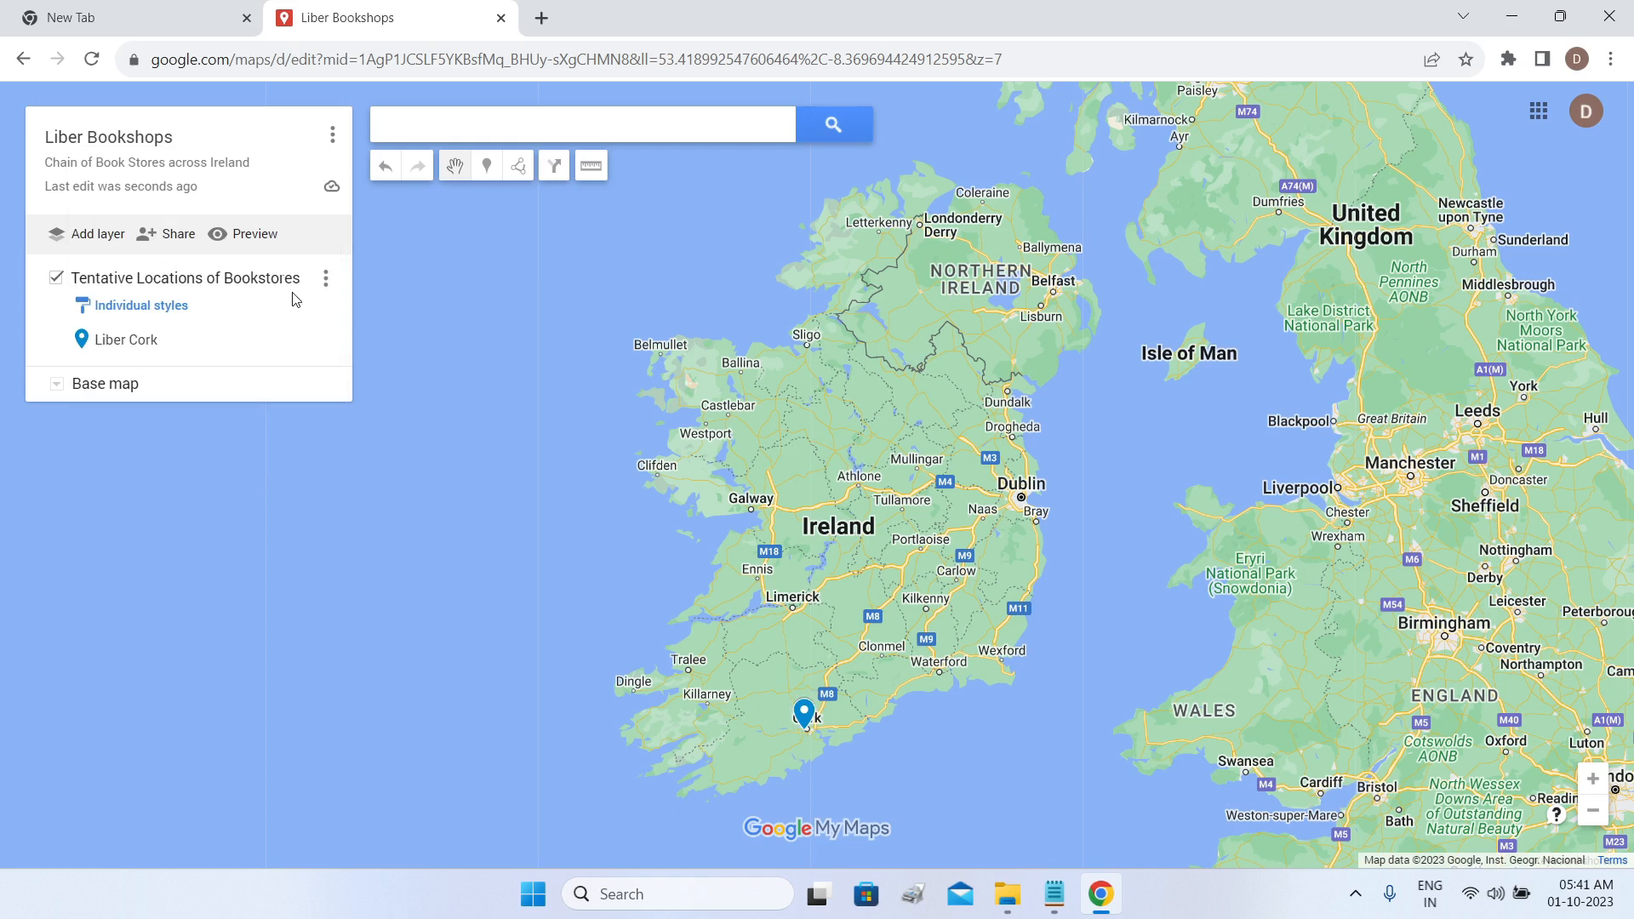
pyautogui.click(260, 243)
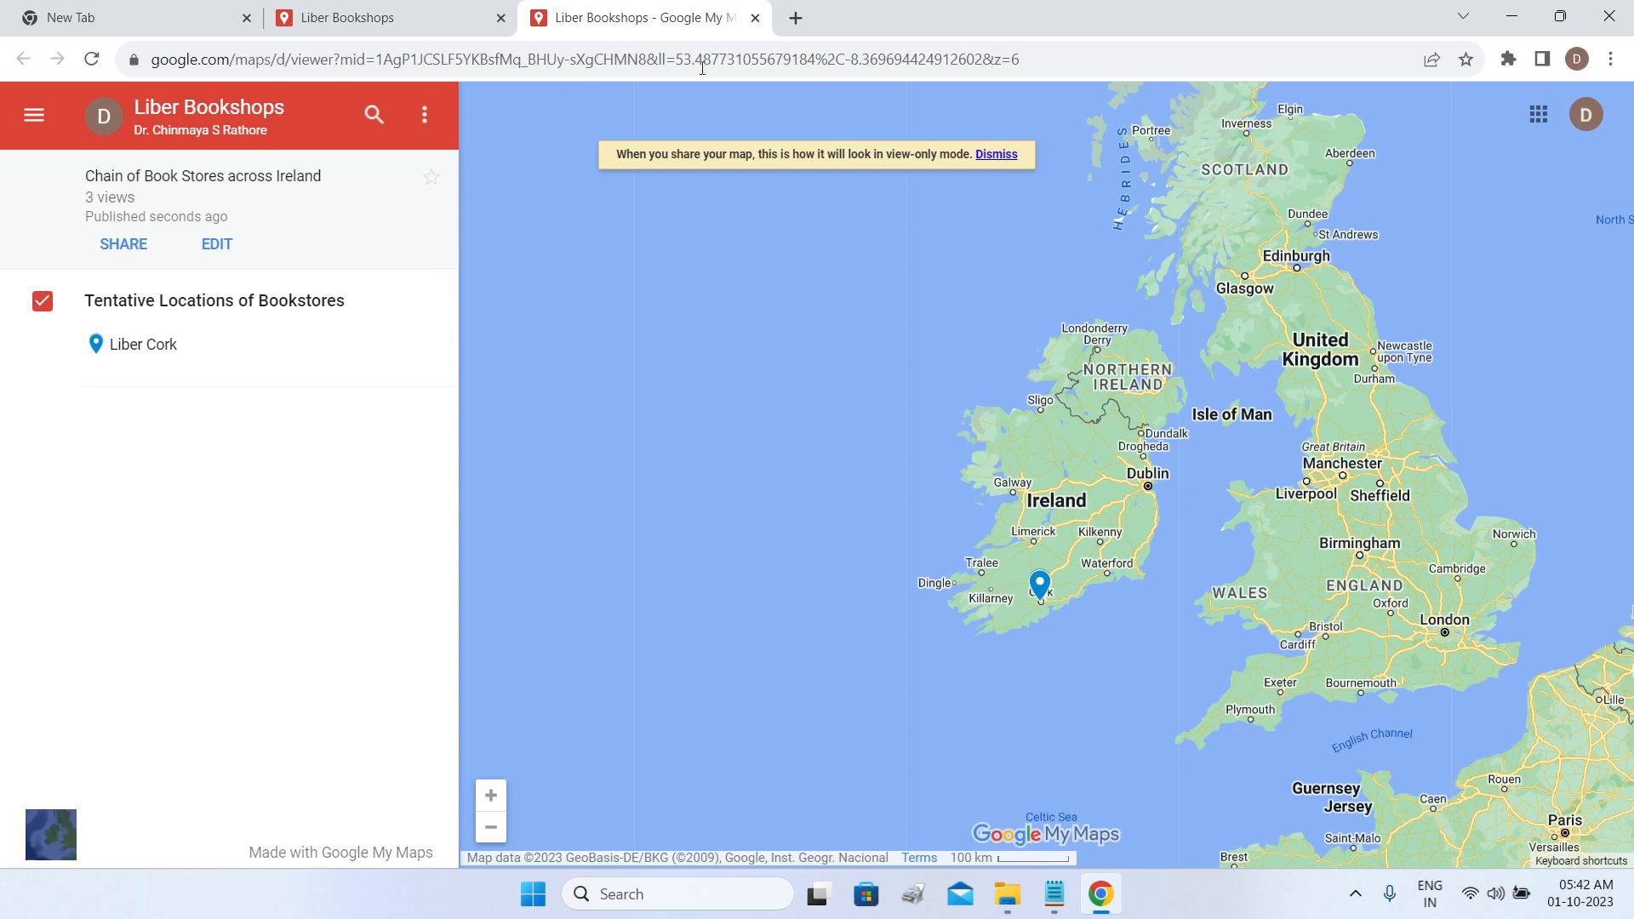
pyautogui.click(755, 18)
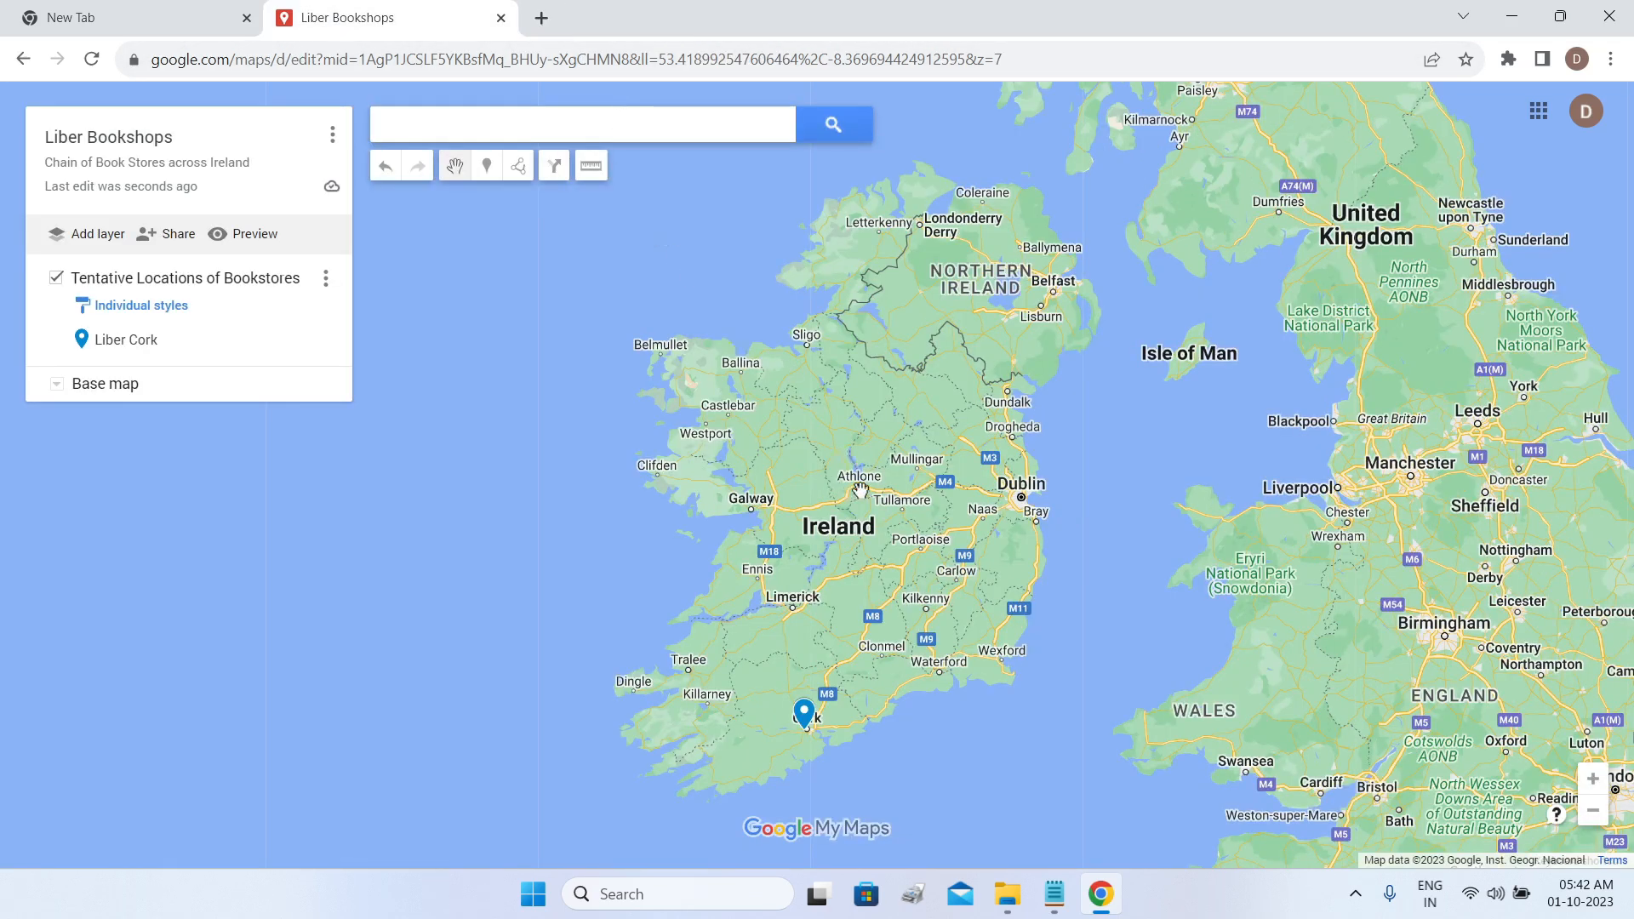
# Save the current whole-of-Ireland view as the map's default and preview it.
pyautogui.scroll(3, 868, 498)
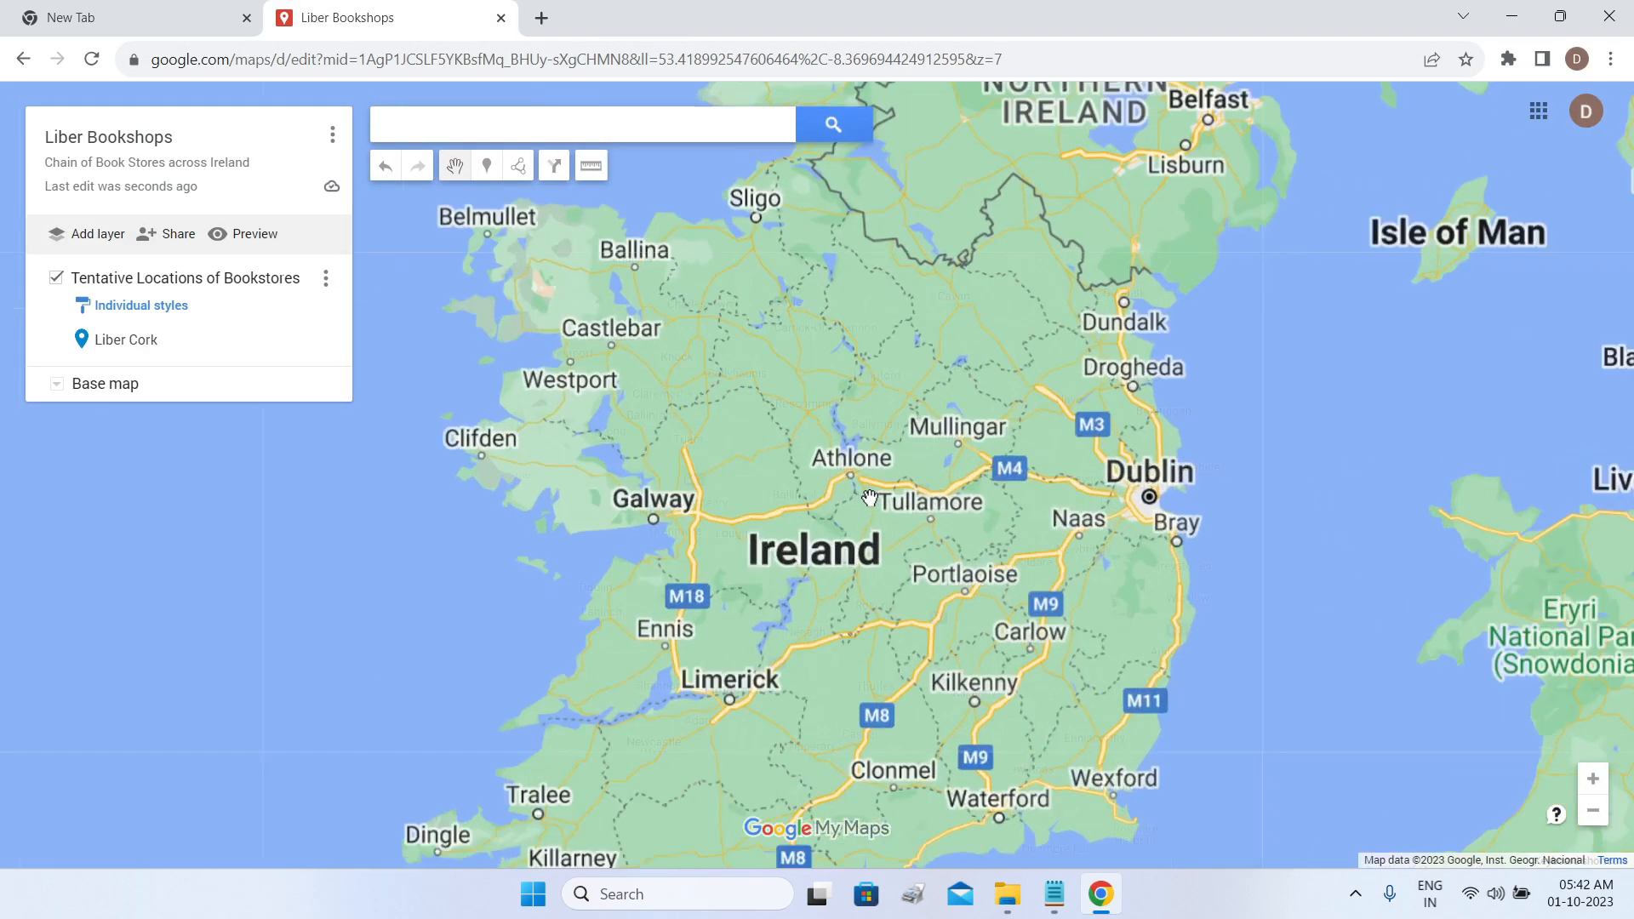
pyautogui.click(332, 138)
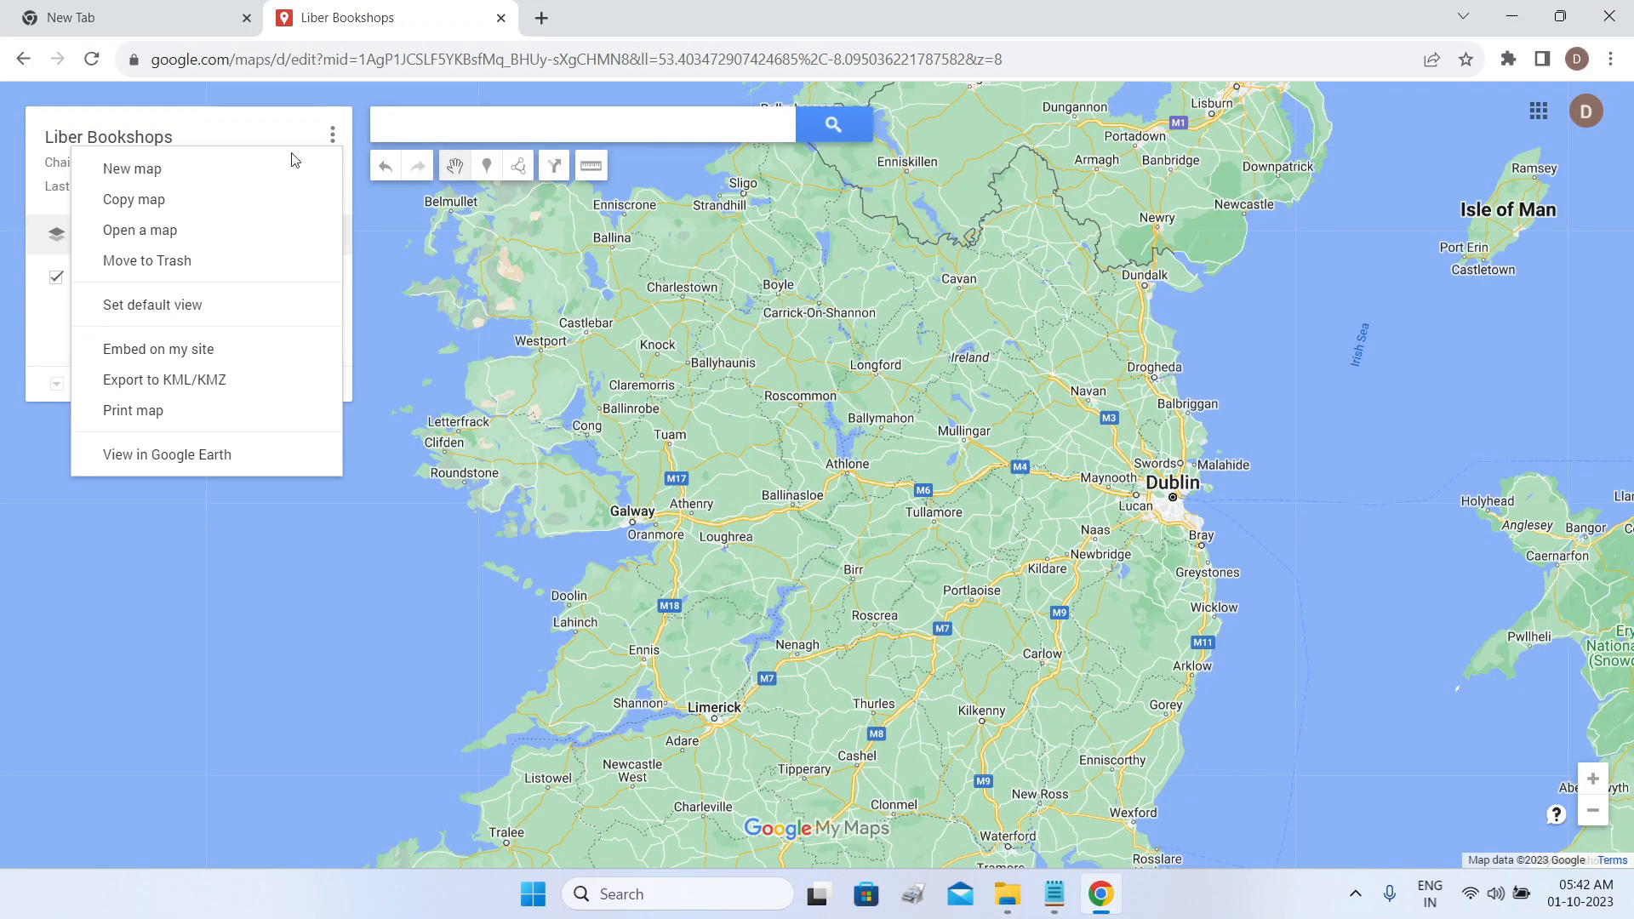
pyautogui.click(200, 320)
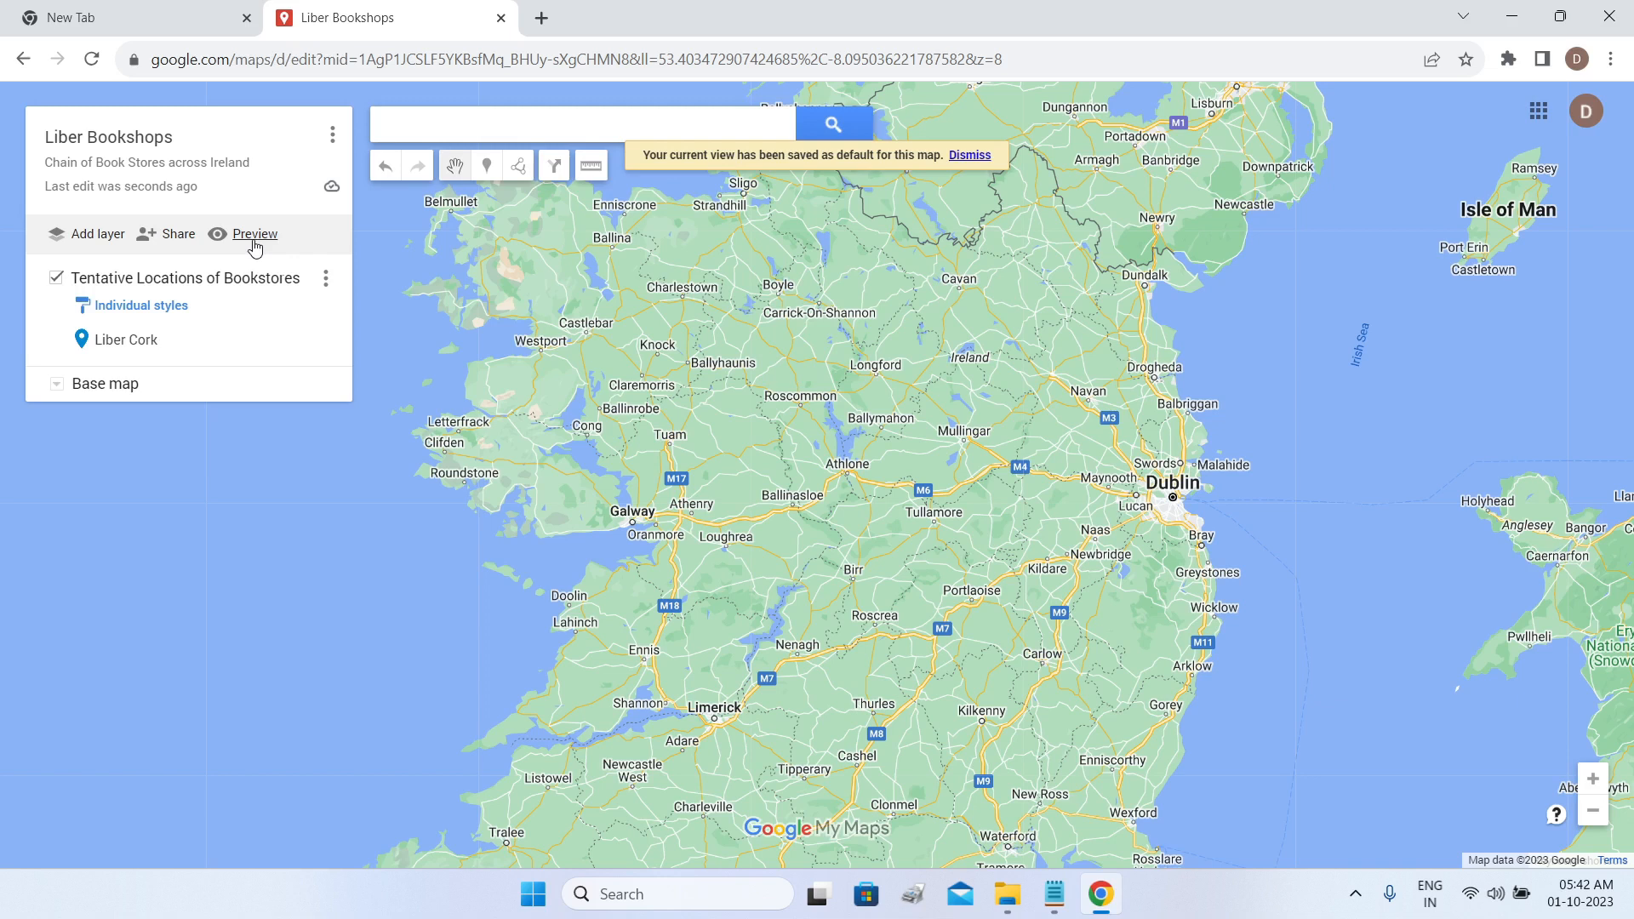
pyautogui.click(254, 236)
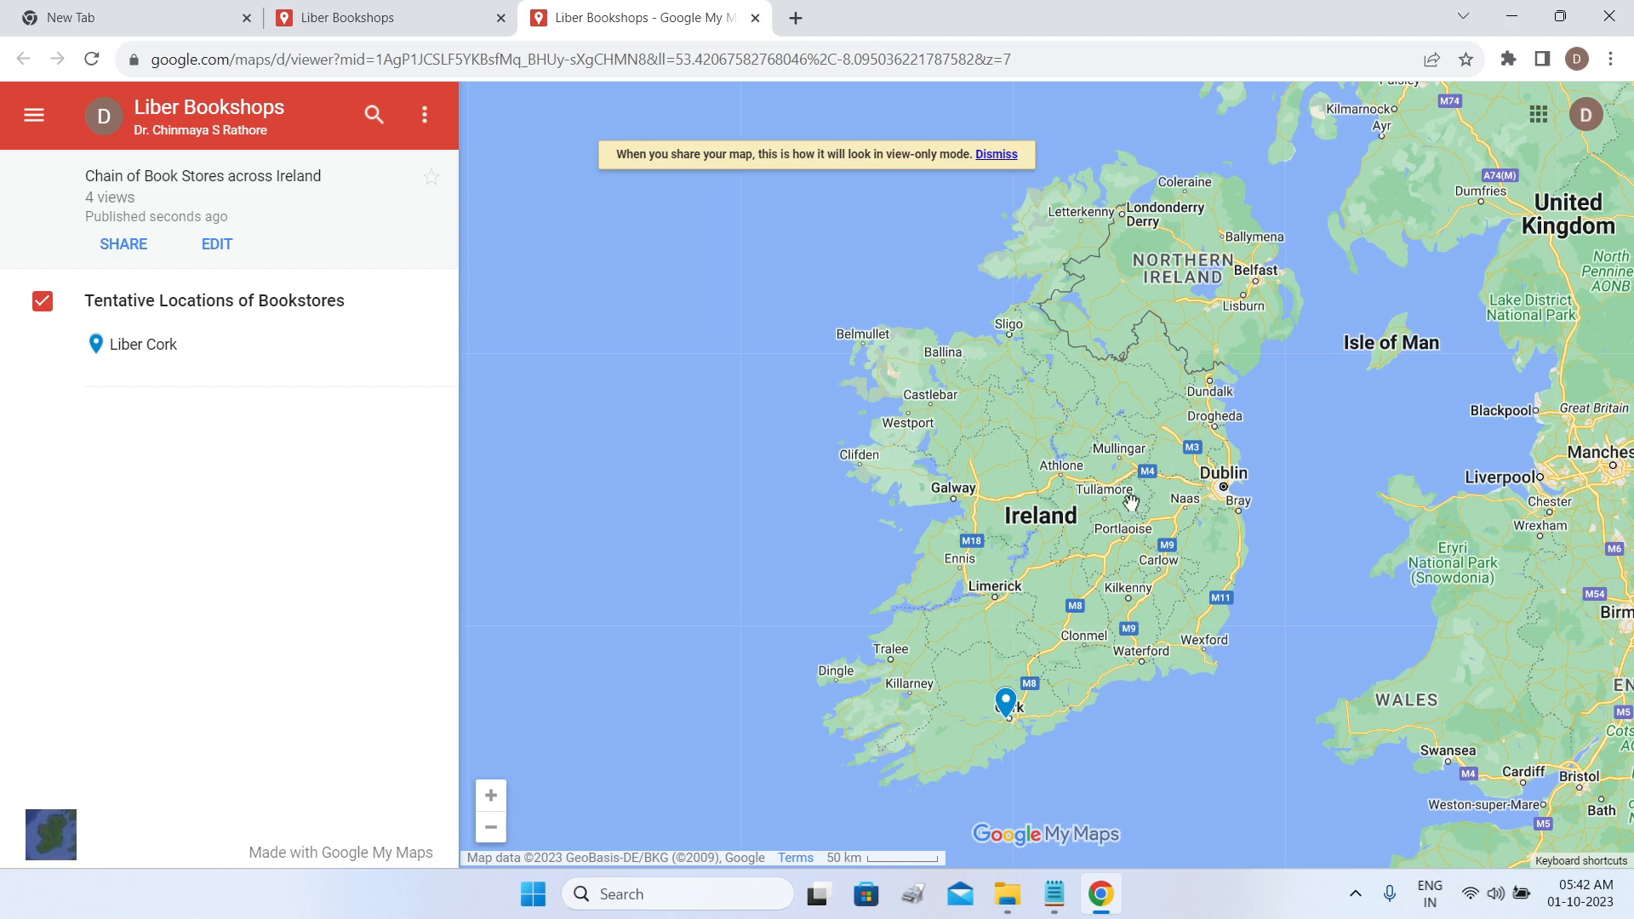
# Close the preview with Ctrl+W, then open and dismiss the map's options menu.
pyautogui.hotkey('ctrl', 'w')
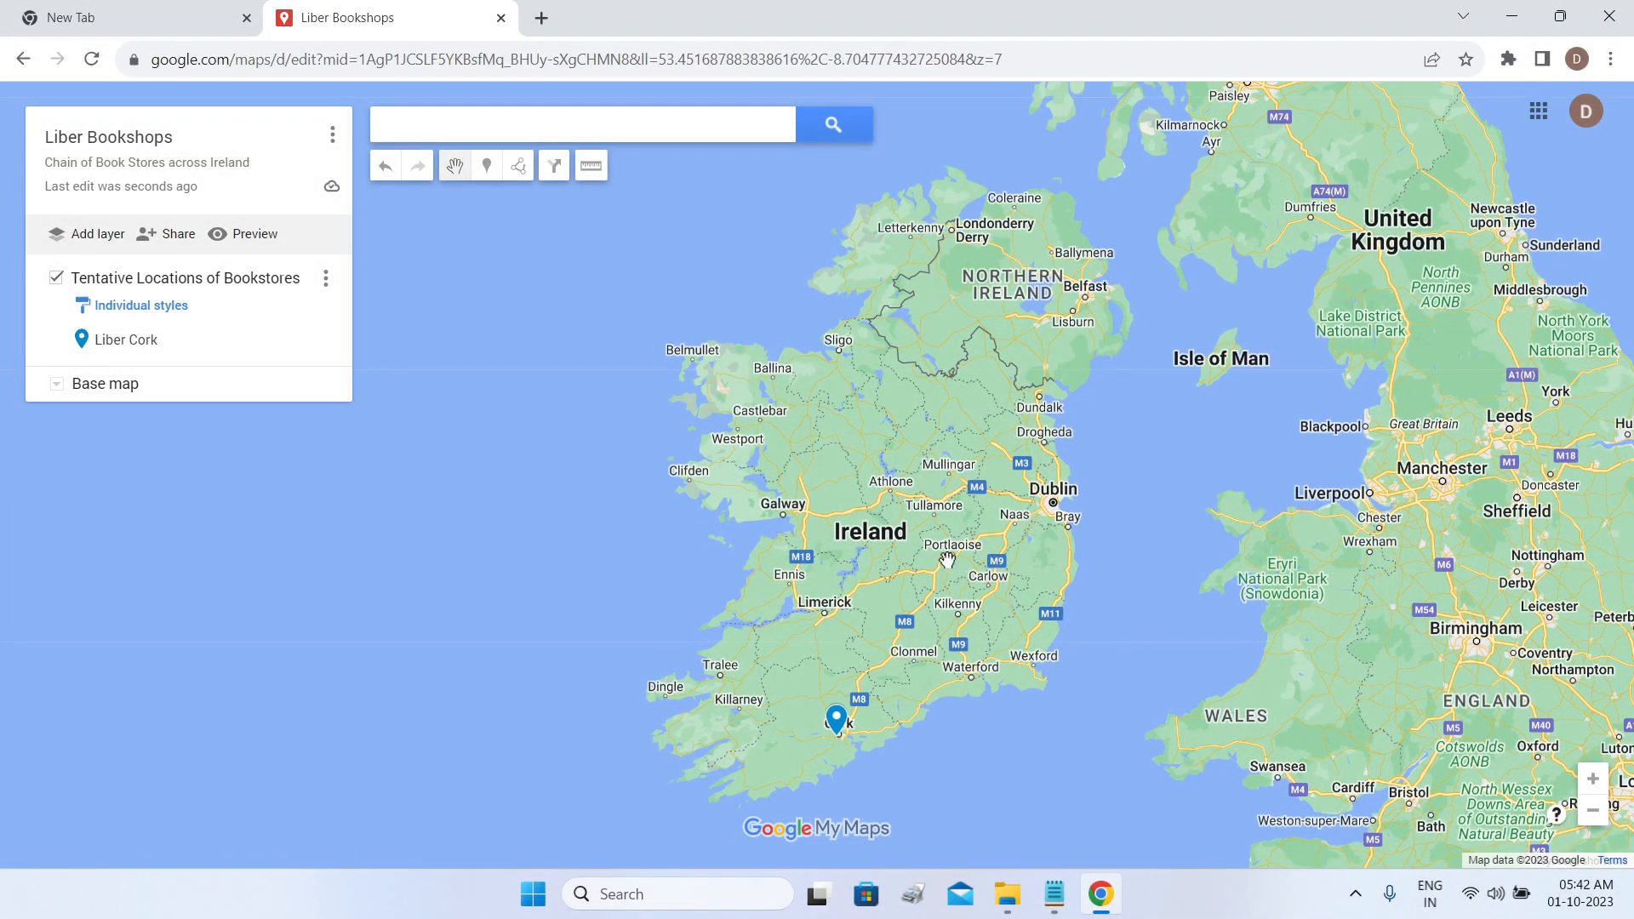
pyautogui.click(339, 139)
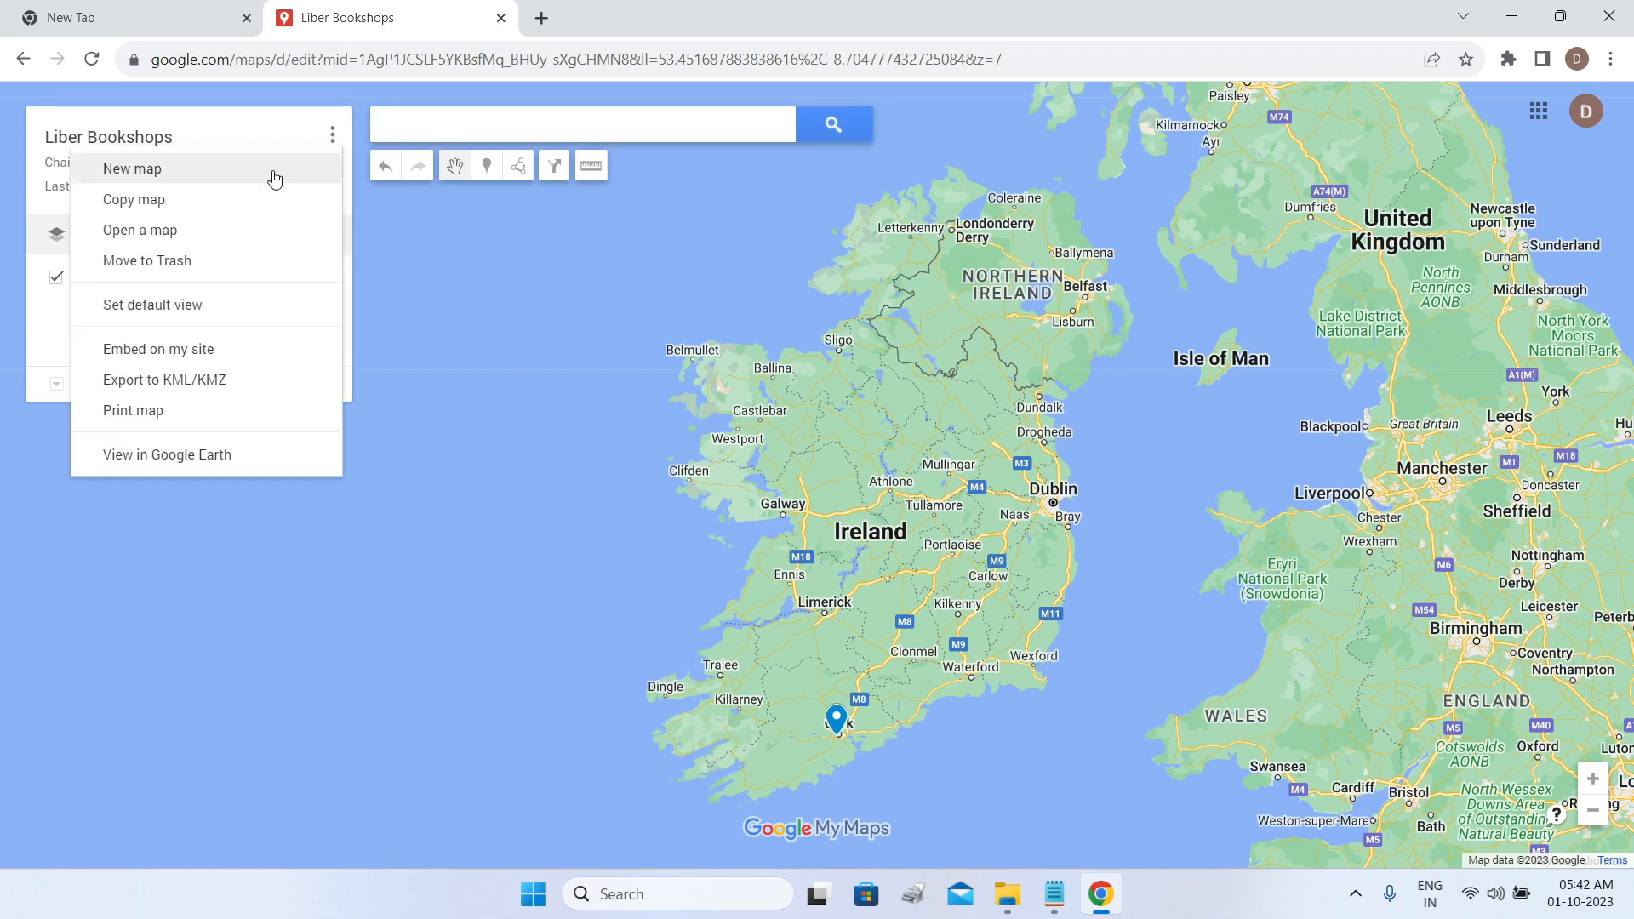
pyautogui.click(558, 306)
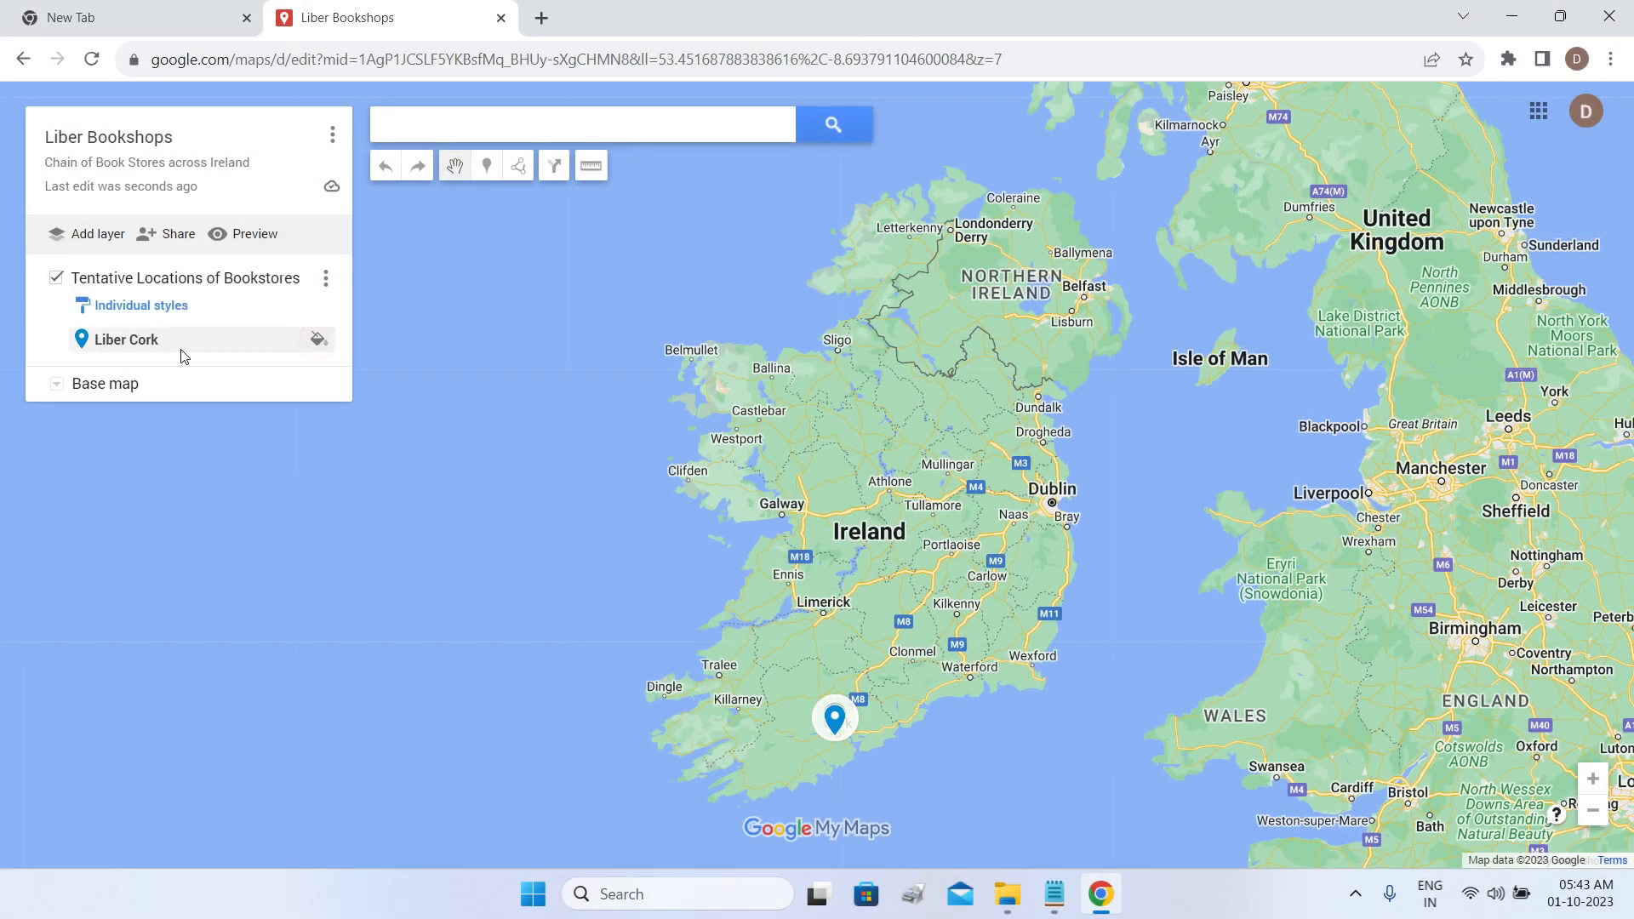
pyautogui.click(318, 341)
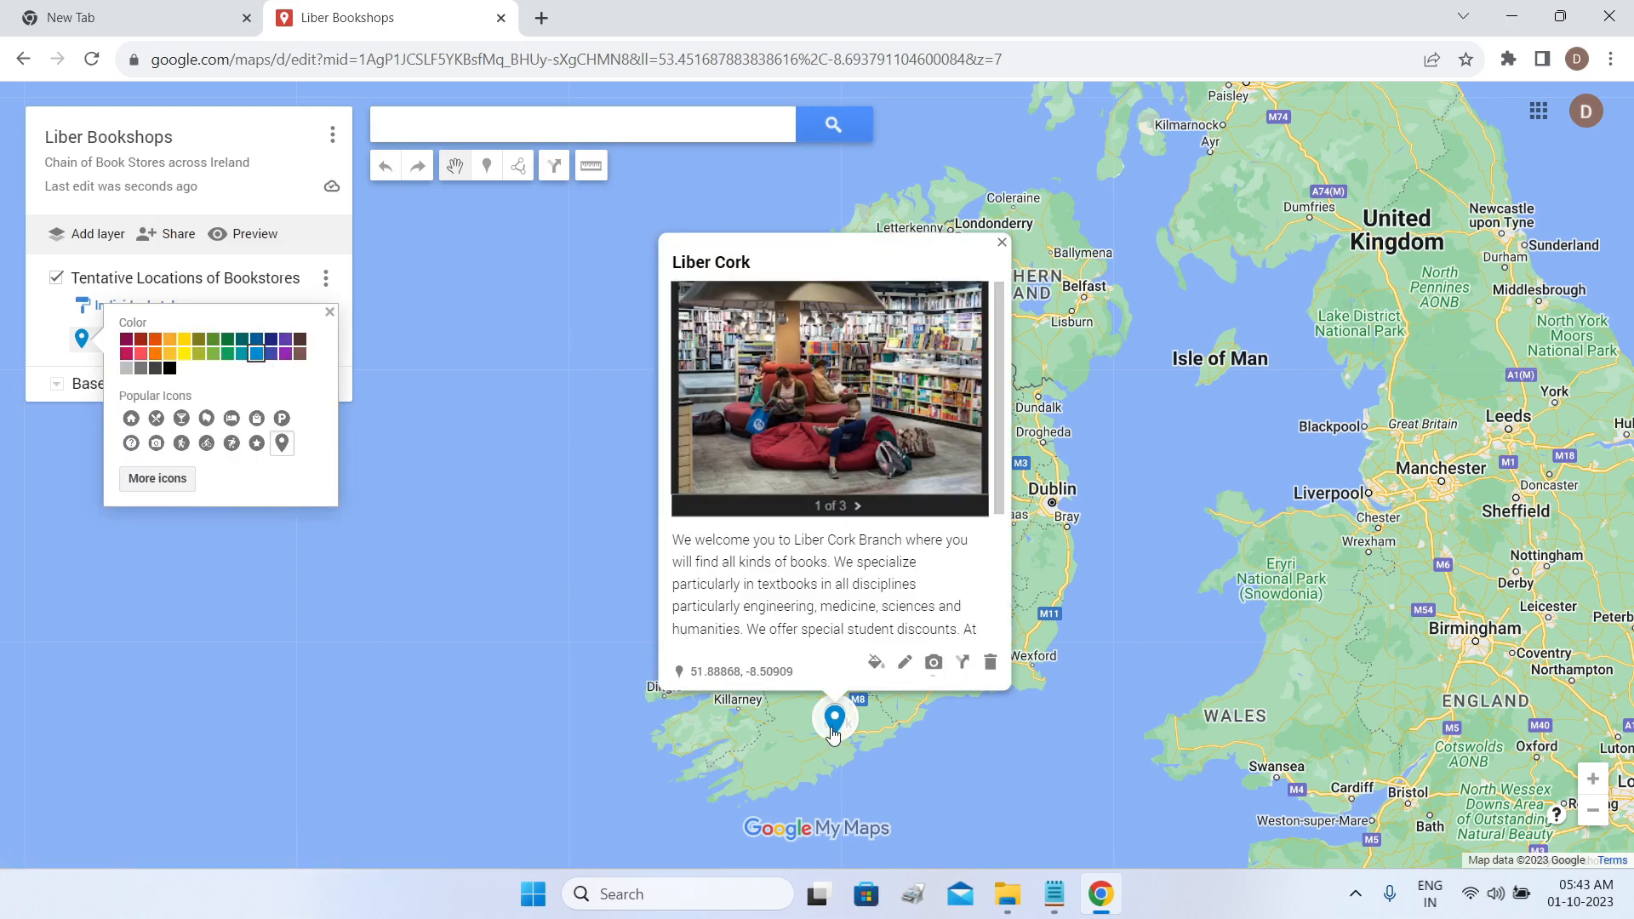
pyautogui.click(158, 340)
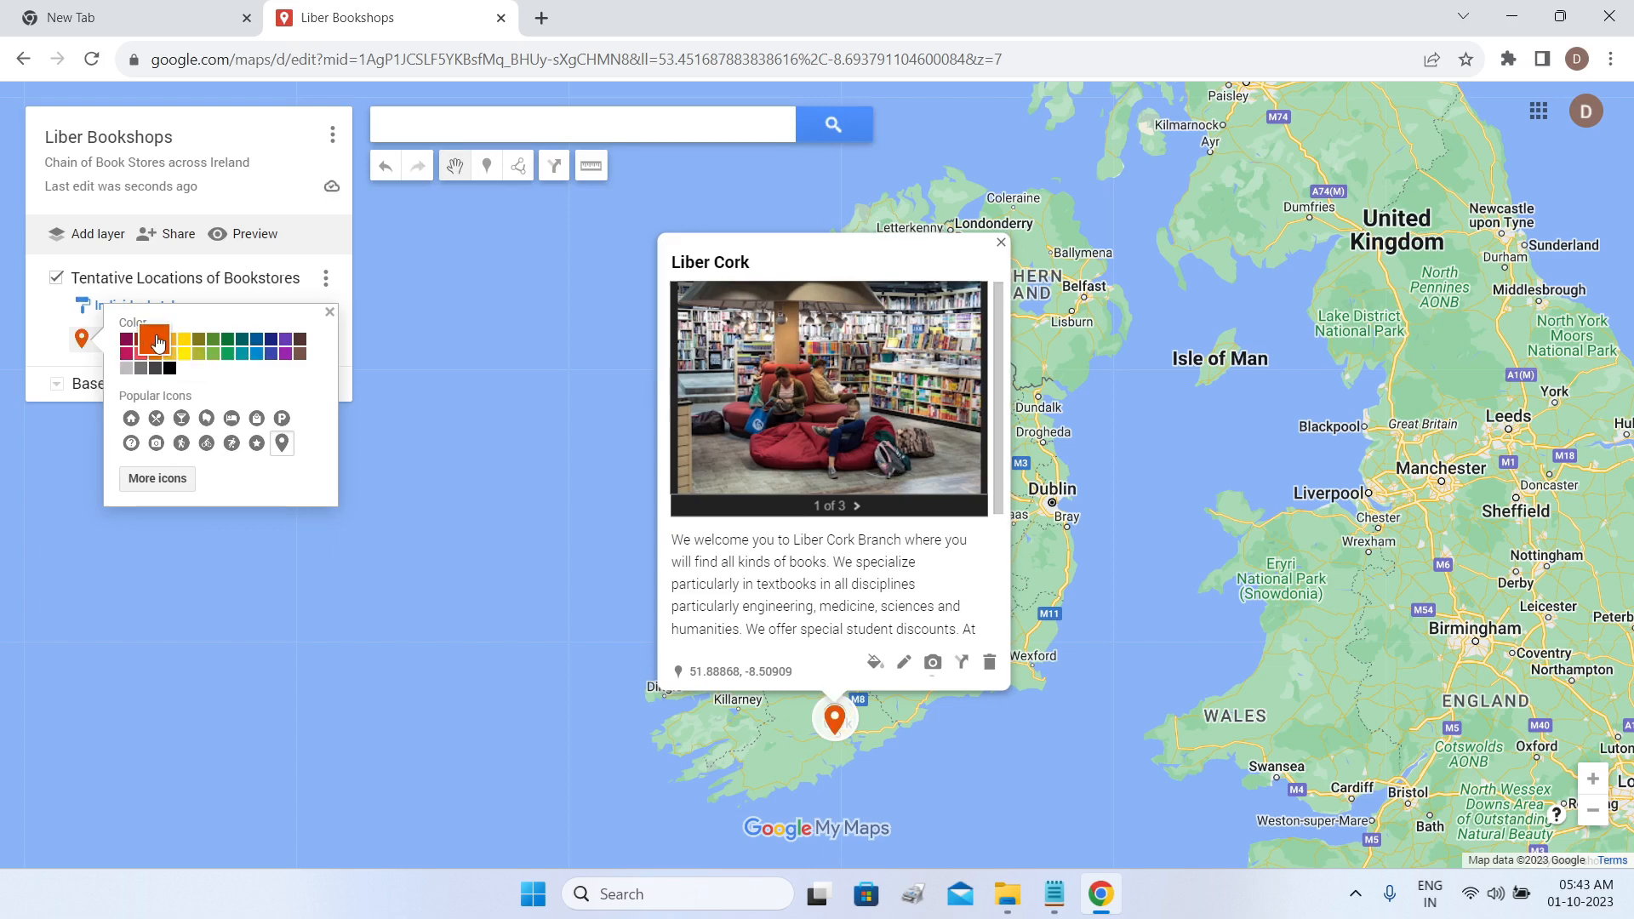
pyautogui.click(376, 302)
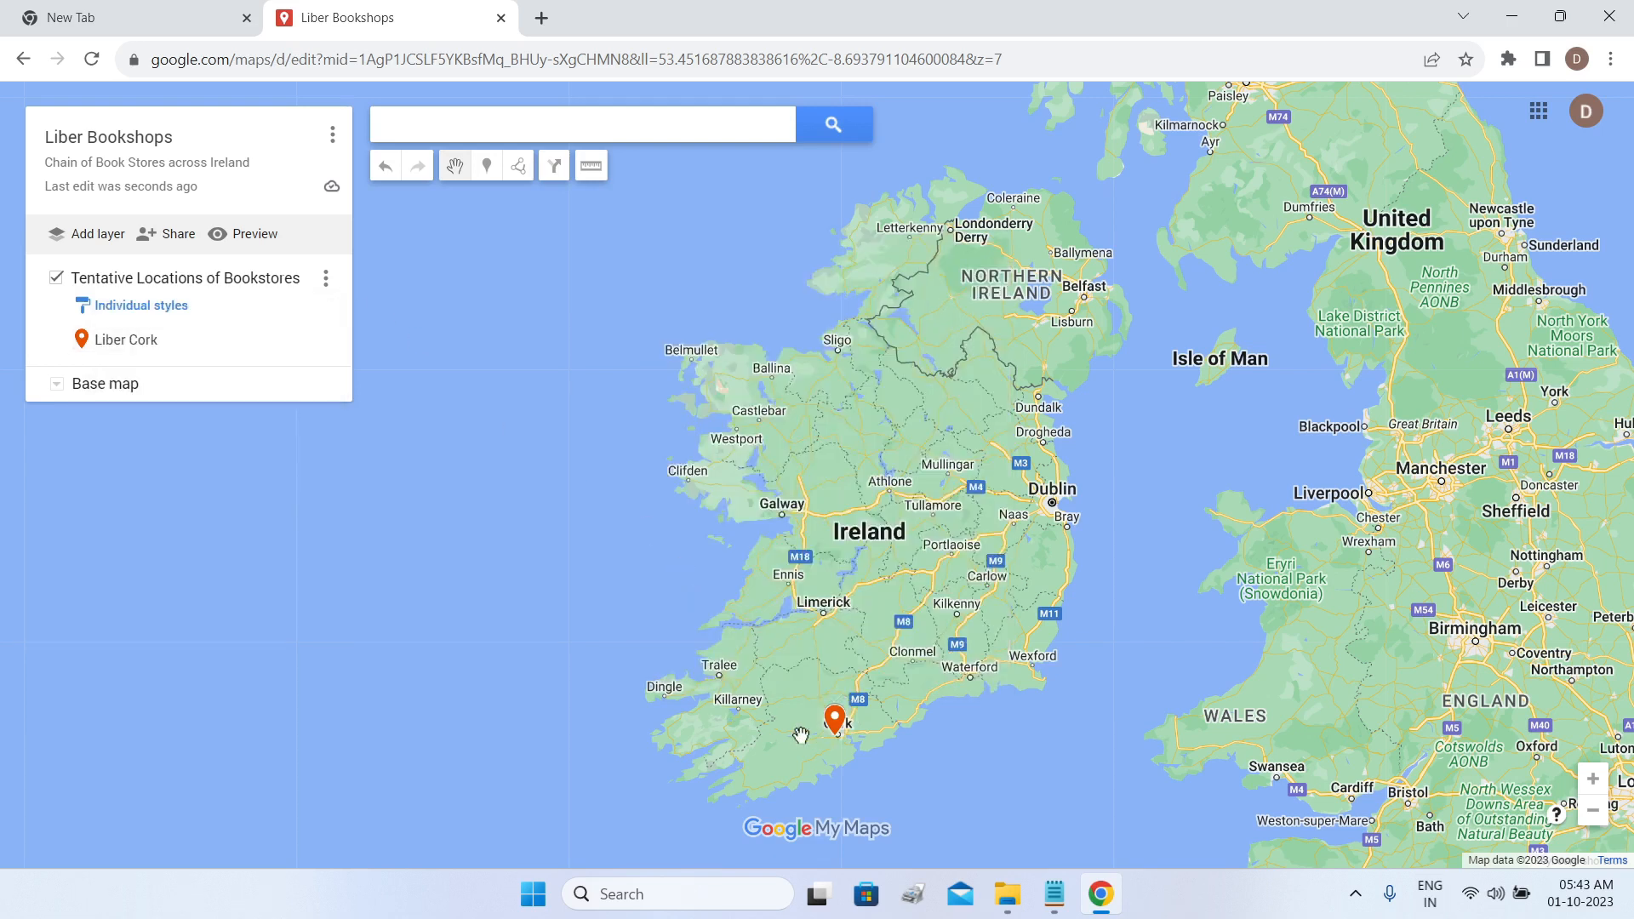
pyautogui.click(385, 170)
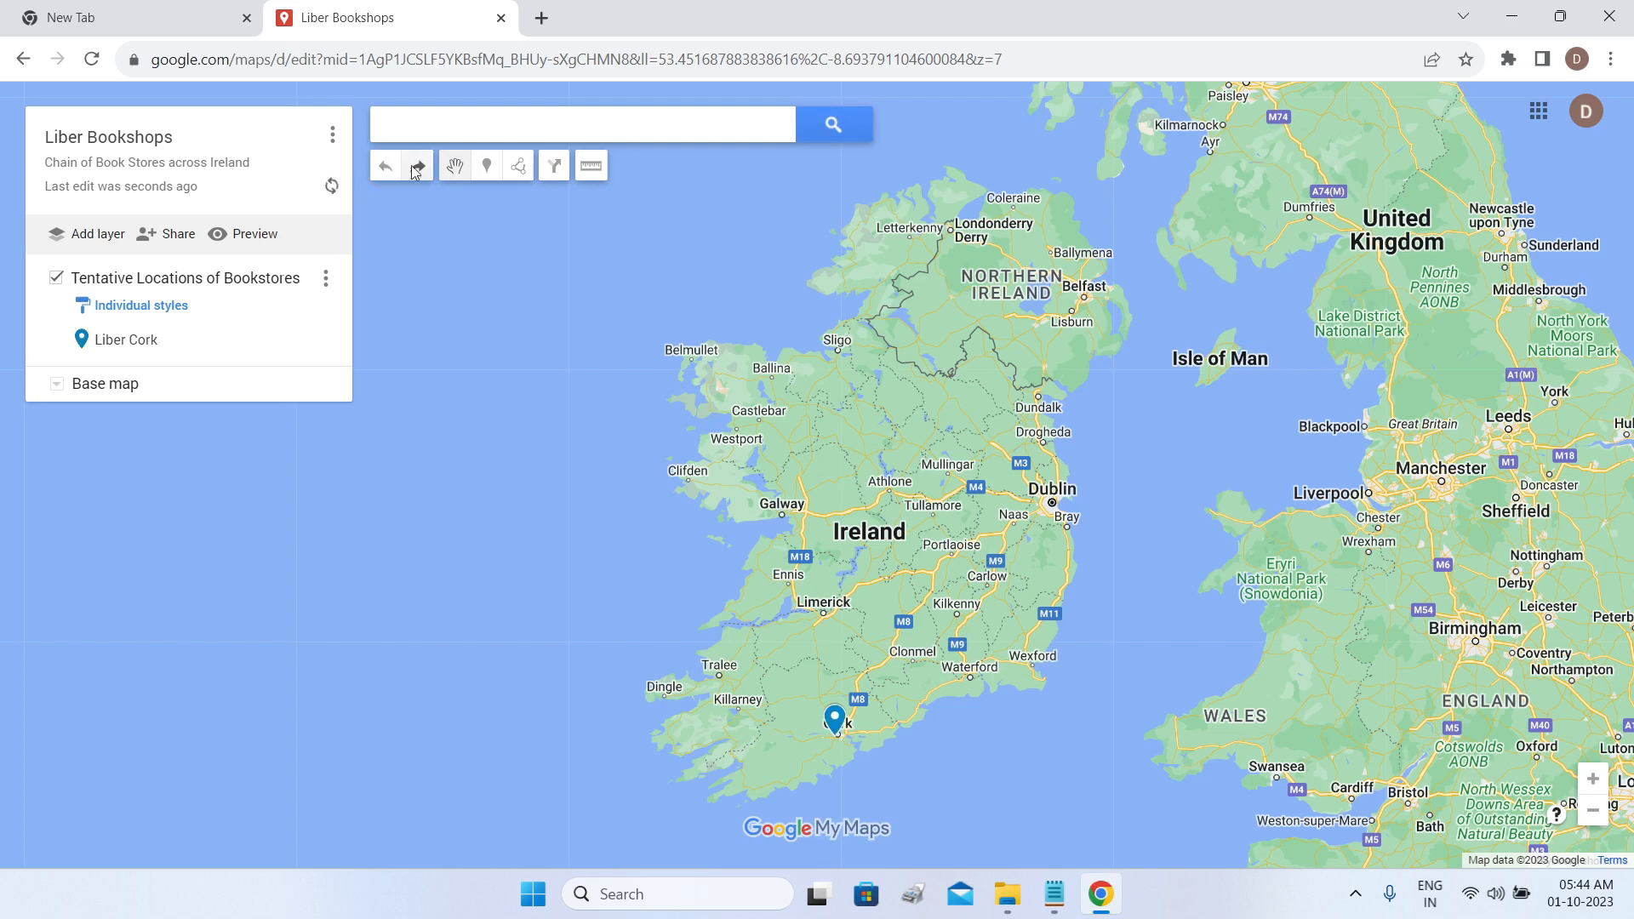
pyautogui.click(418, 167)
pyautogui.click(385, 167)
# Zoom into south-central Dublin and drop a new marker just below Southbank.
pyautogui.scroll(4, 1056, 508)
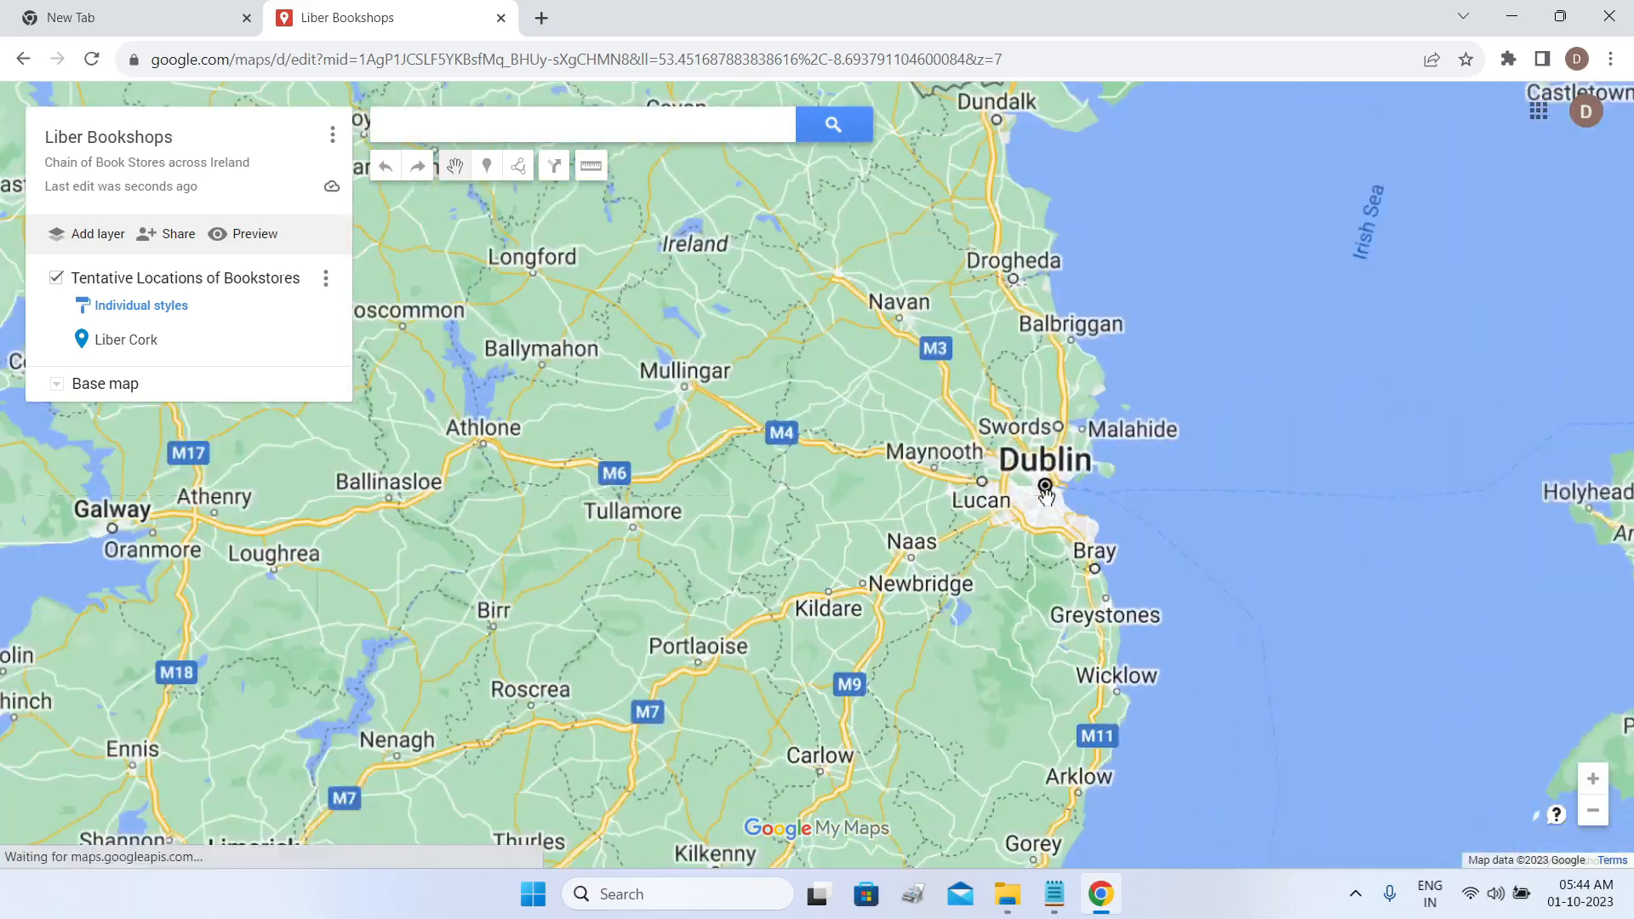
pyautogui.scroll(5, 1044, 487)
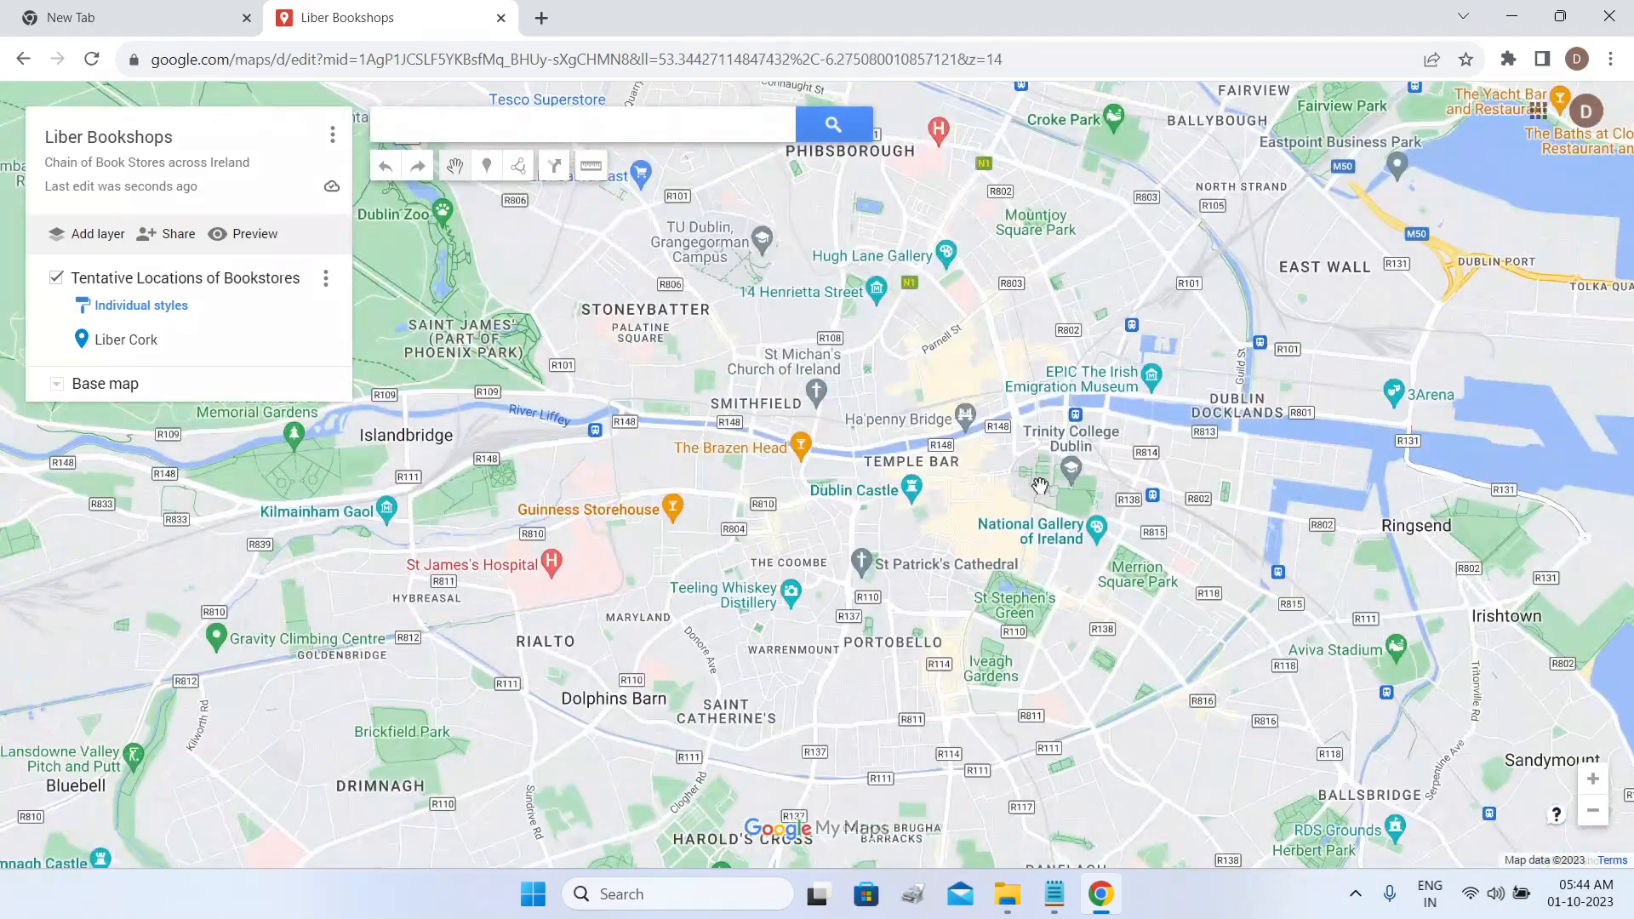
pyautogui.moveTo(1094, 566); pyautogui.dragTo(1207, 370)
pyautogui.scroll(1, 962, 535)
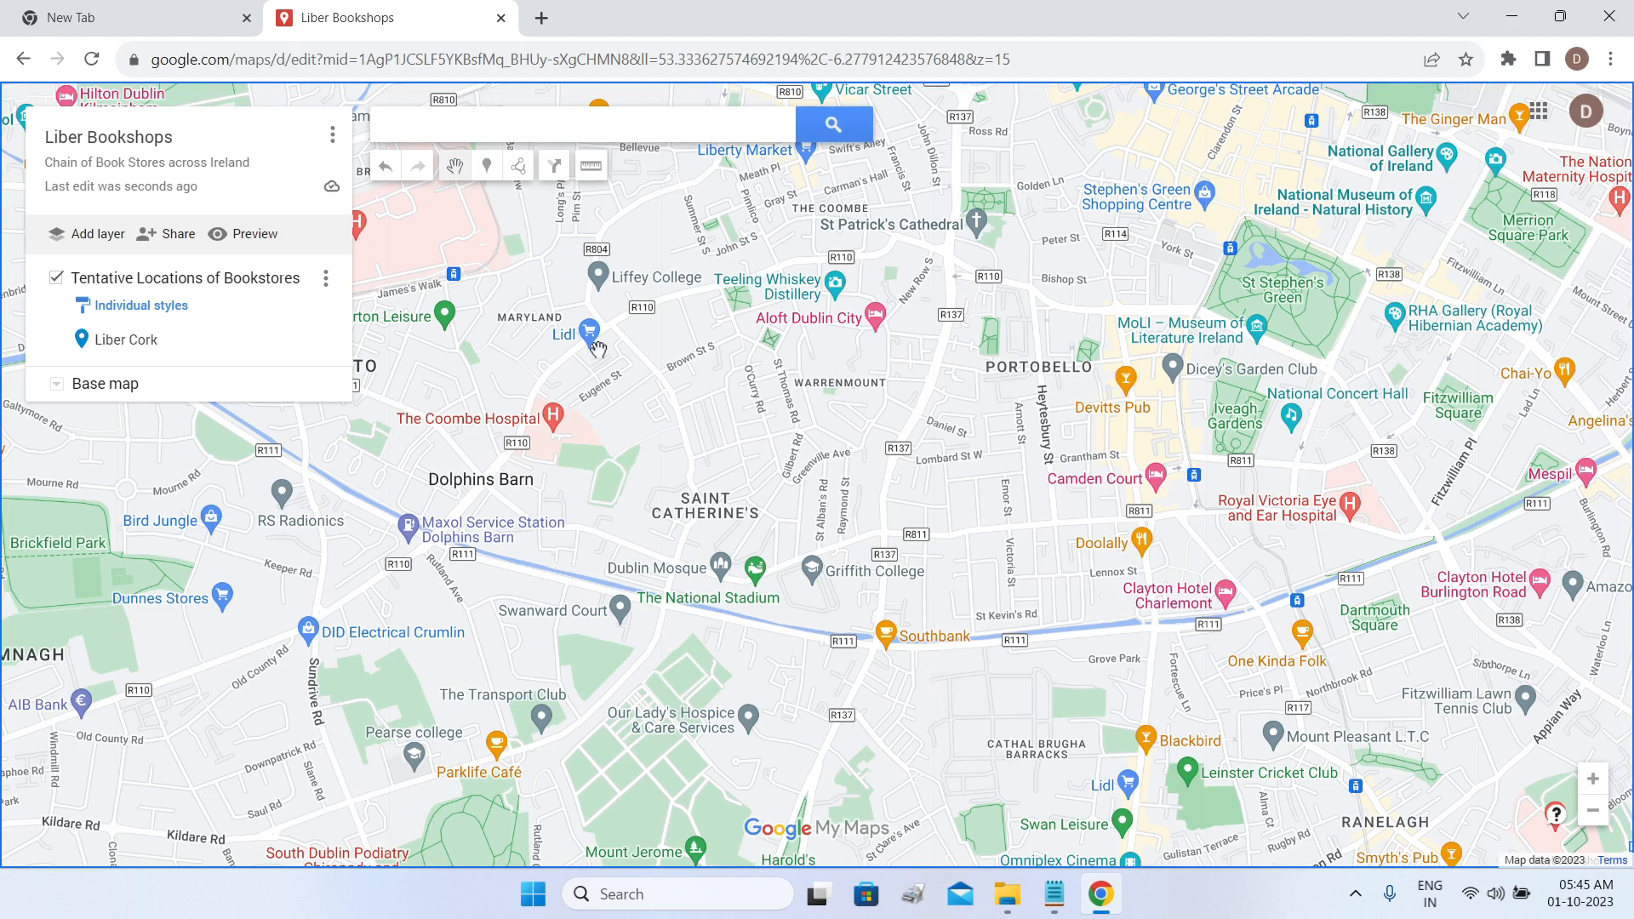
pyautogui.click(487, 168)
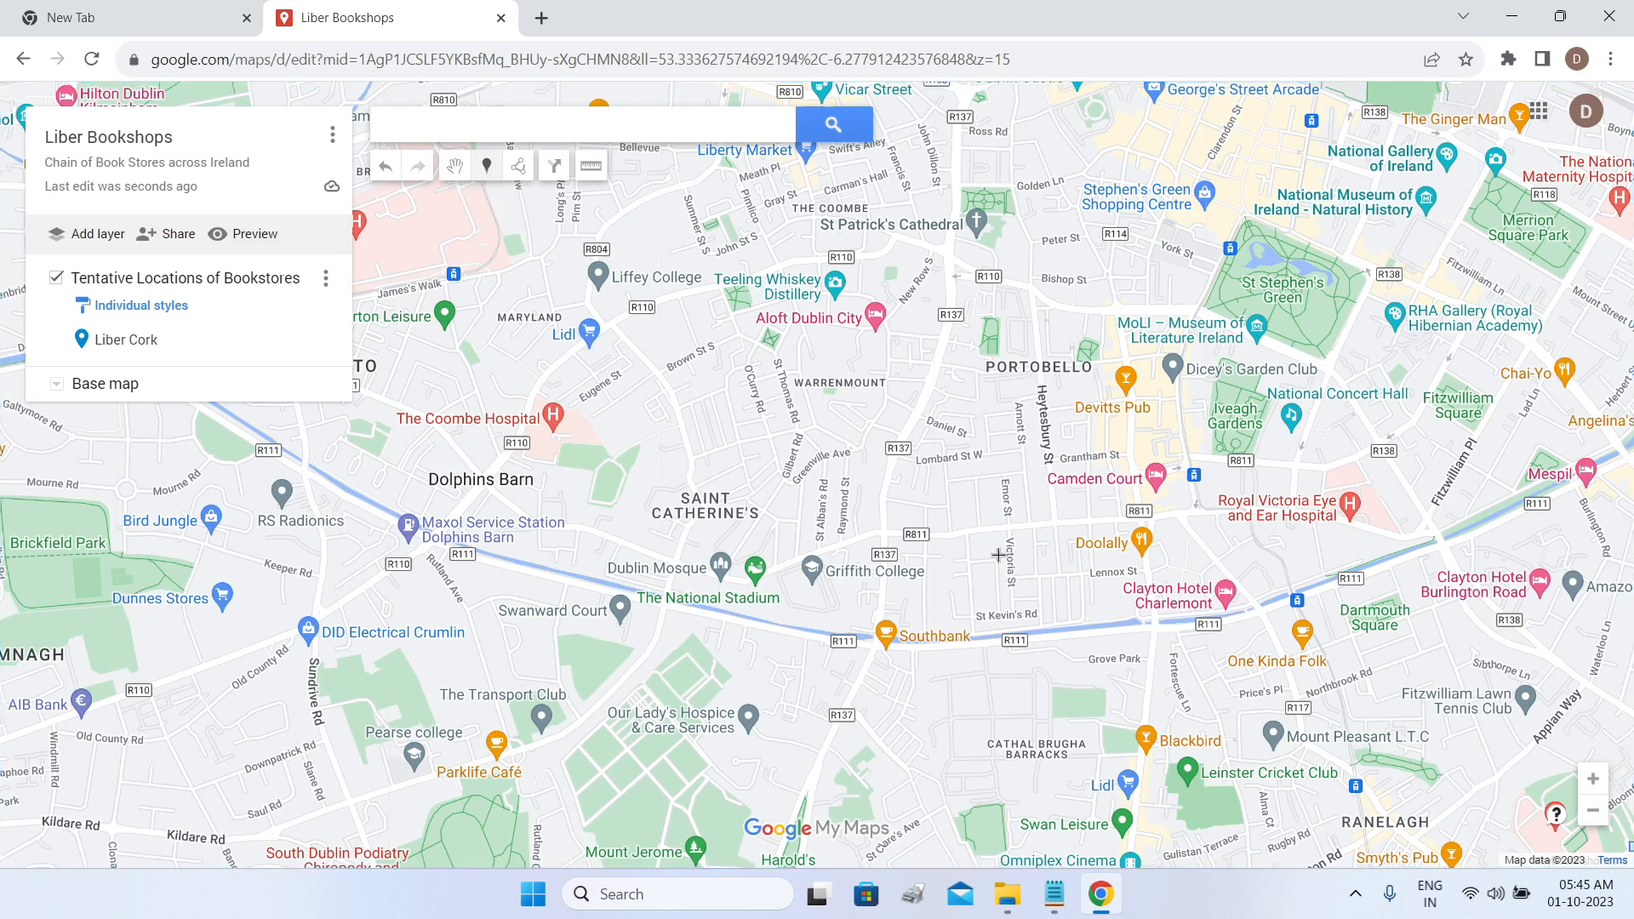
pyautogui.click(932, 658)
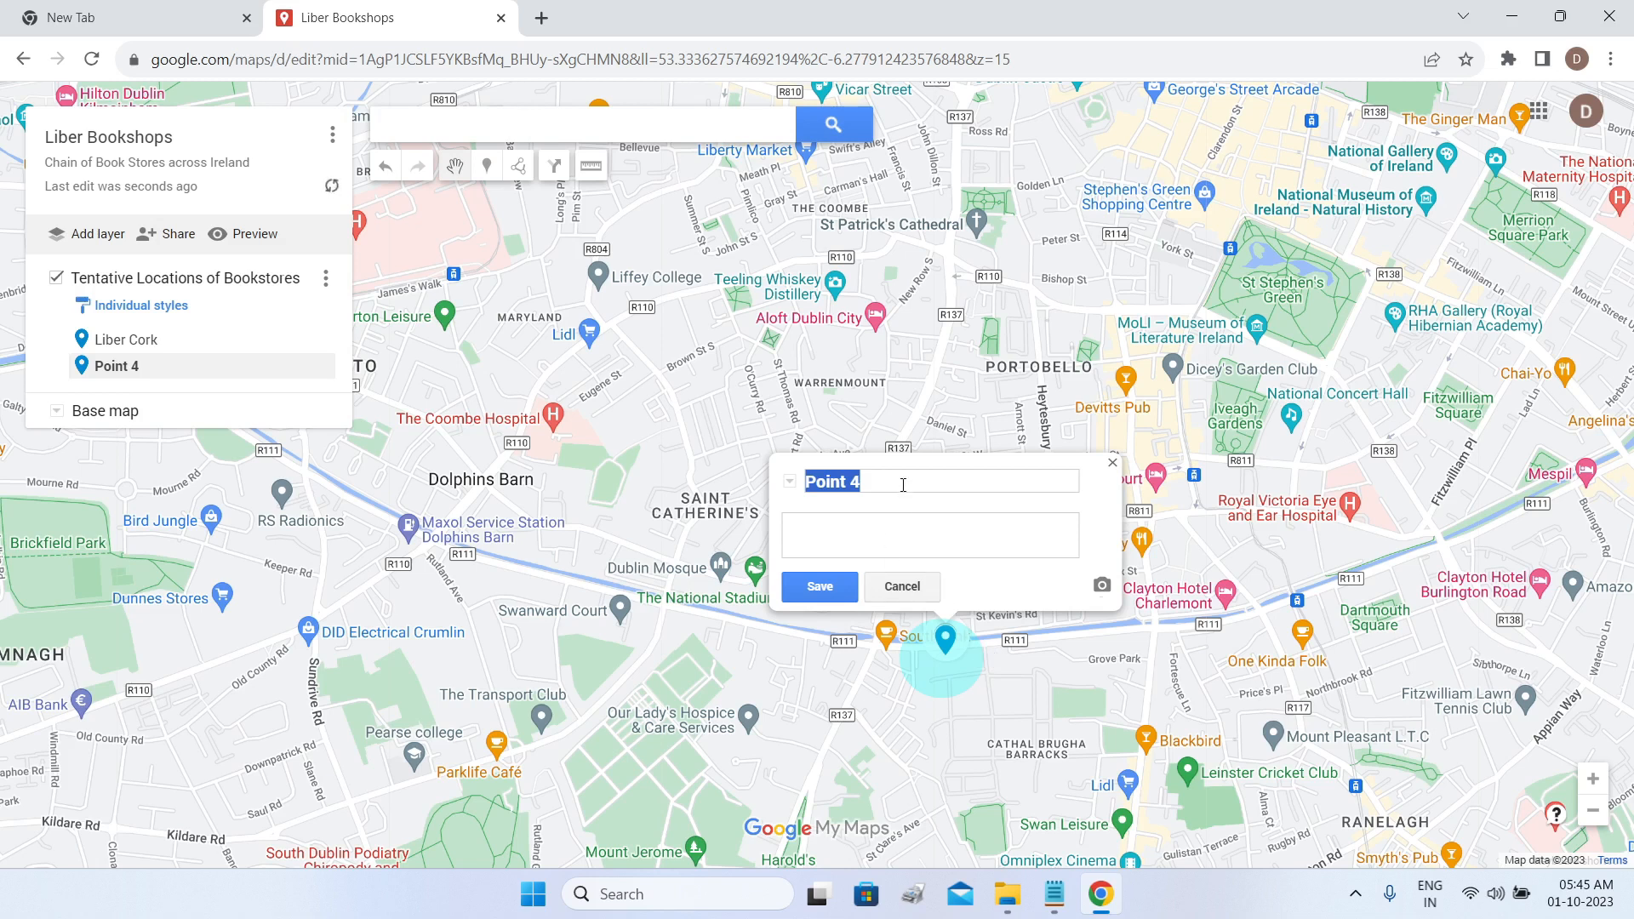
# Name the marker 'Liber Dublin', paste the bookshop description with website link, and save.
pyautogui.write('Li')
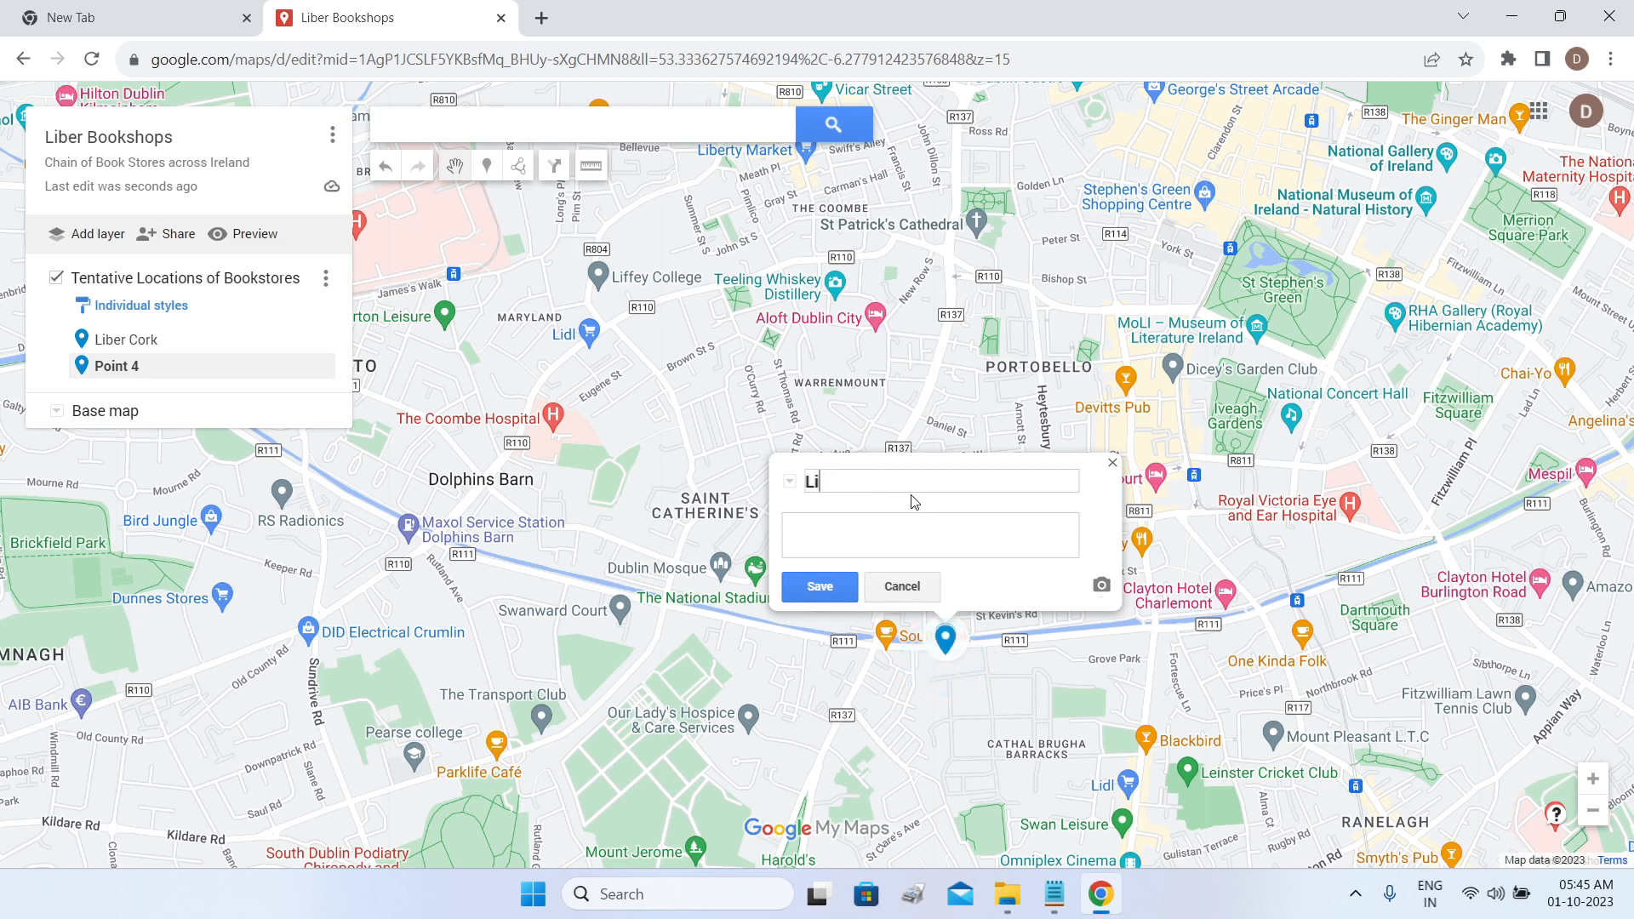
pyautogui.write('ber Dublin')
pyautogui.click(885, 525)
pyautogui.write('We welcome you to Liber Cork Branch where you will find all kinds of books. We specialize particularly in textbooks in all disciplines particularly engineering, medicine, sciences and humanities. We offer special student discounts. At Liber you can relax and read, have access to free Wi-Fi and also enjoy a selection of our delectable and perfectly brewed coffees. Our helpful and knowledgeable staff will assist you to recommend, purchase and order the books that you need. Please do visit our website for more information.  https://liber.ie/')
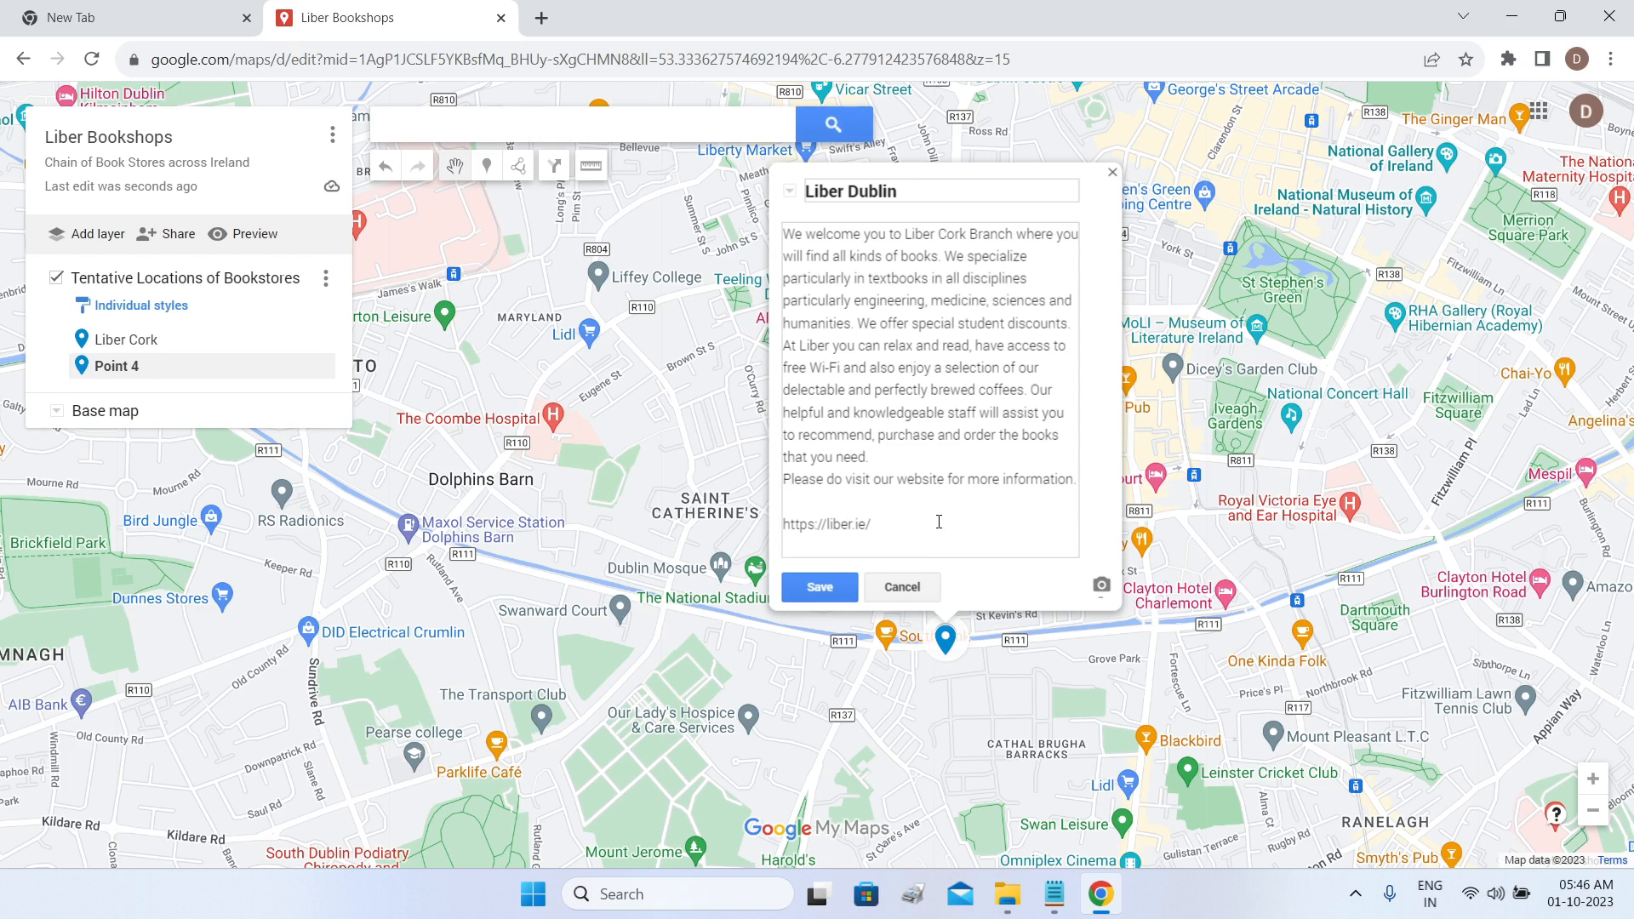
pyautogui.click(820, 587)
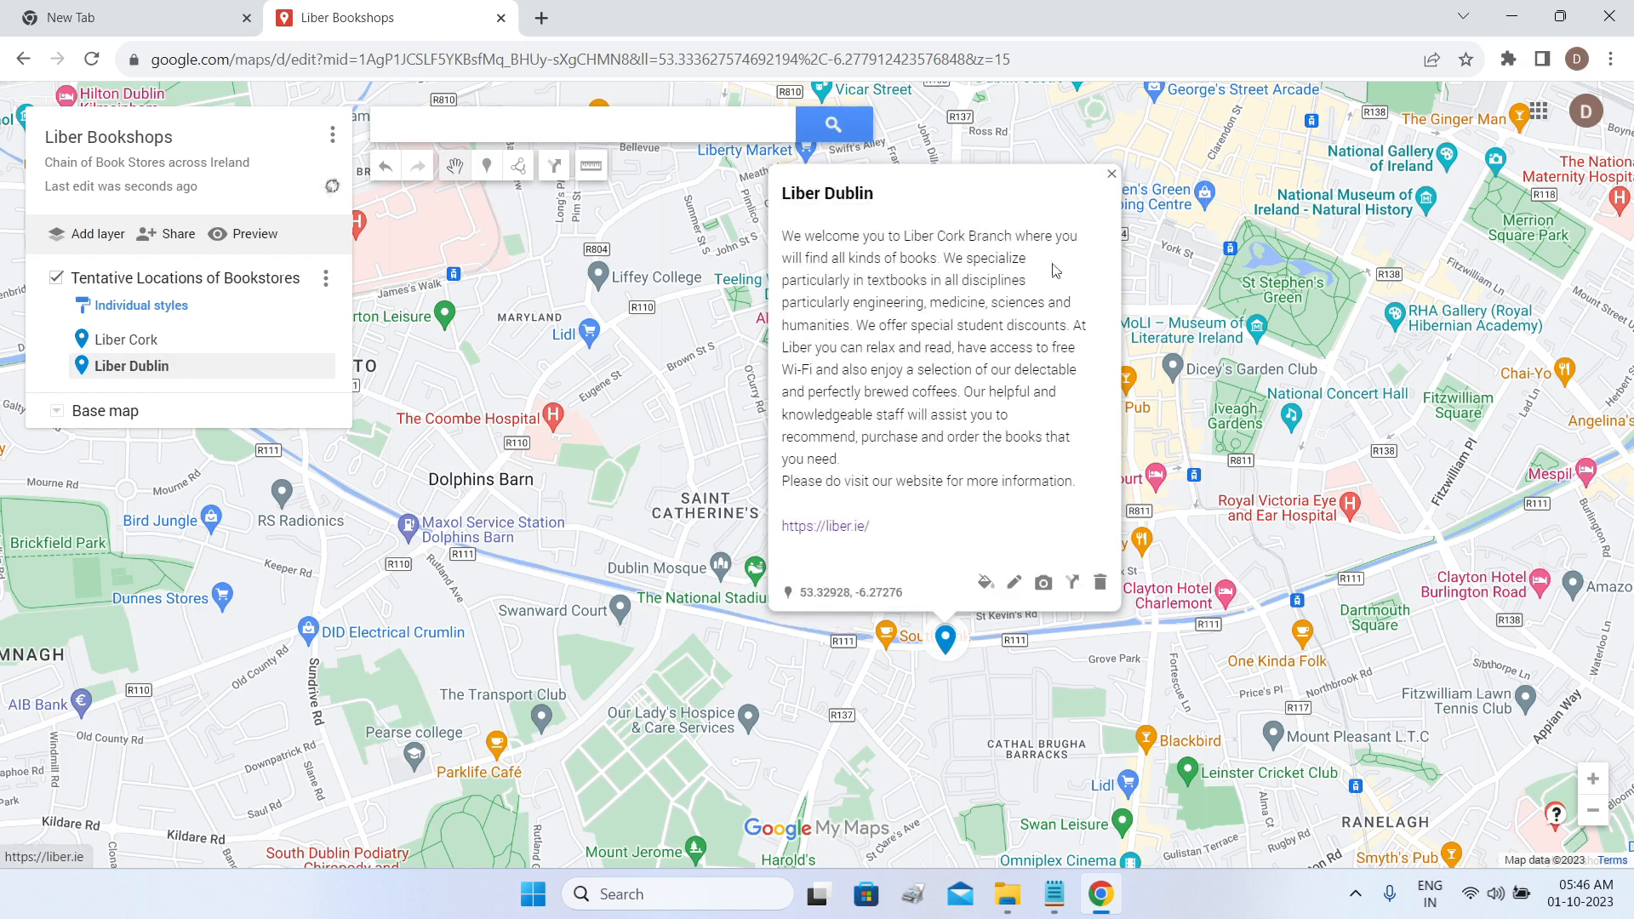
pyautogui.click(1044, 587)
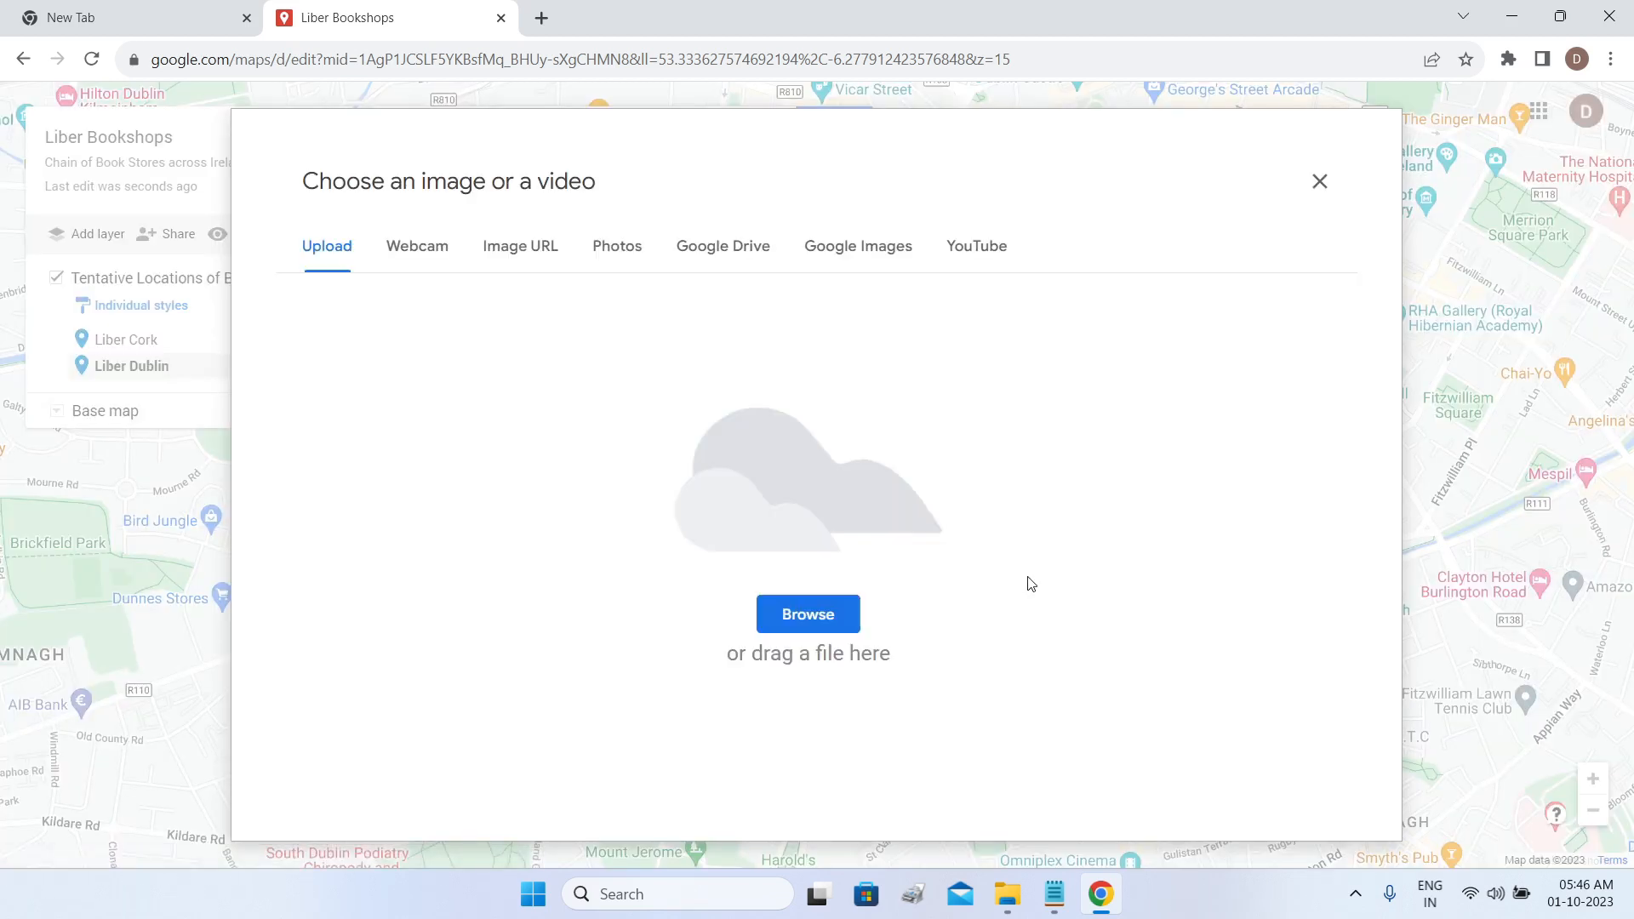
# Attach the bookshop interior photo from the photo library to Liber Dublin.
pyautogui.click(607, 252)
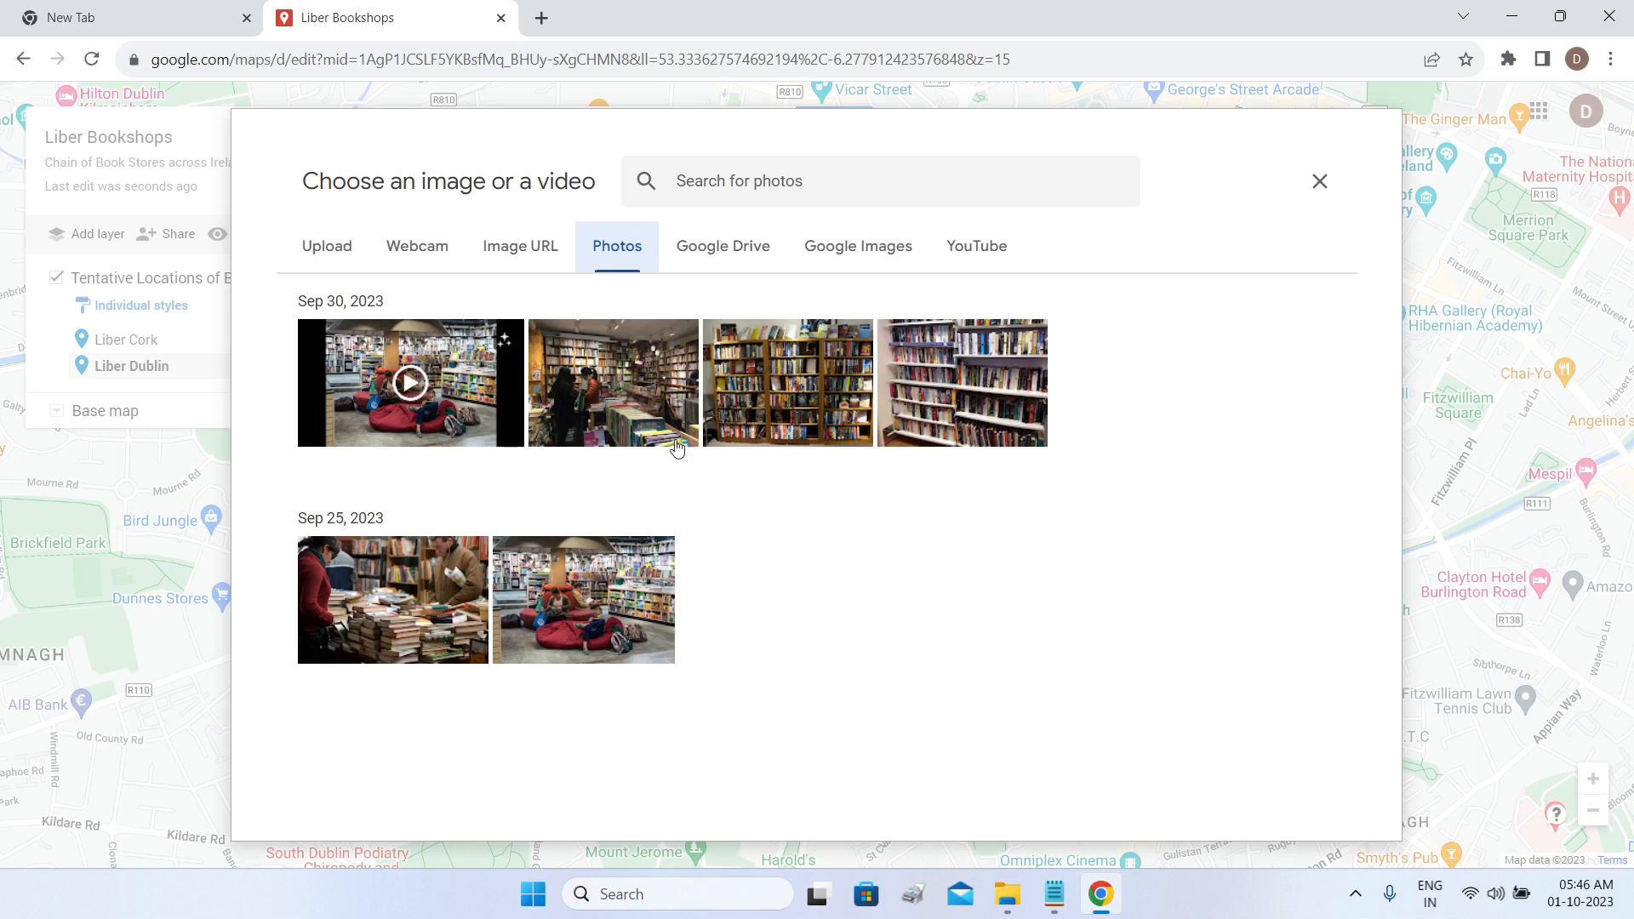
pyautogui.click(627, 400)
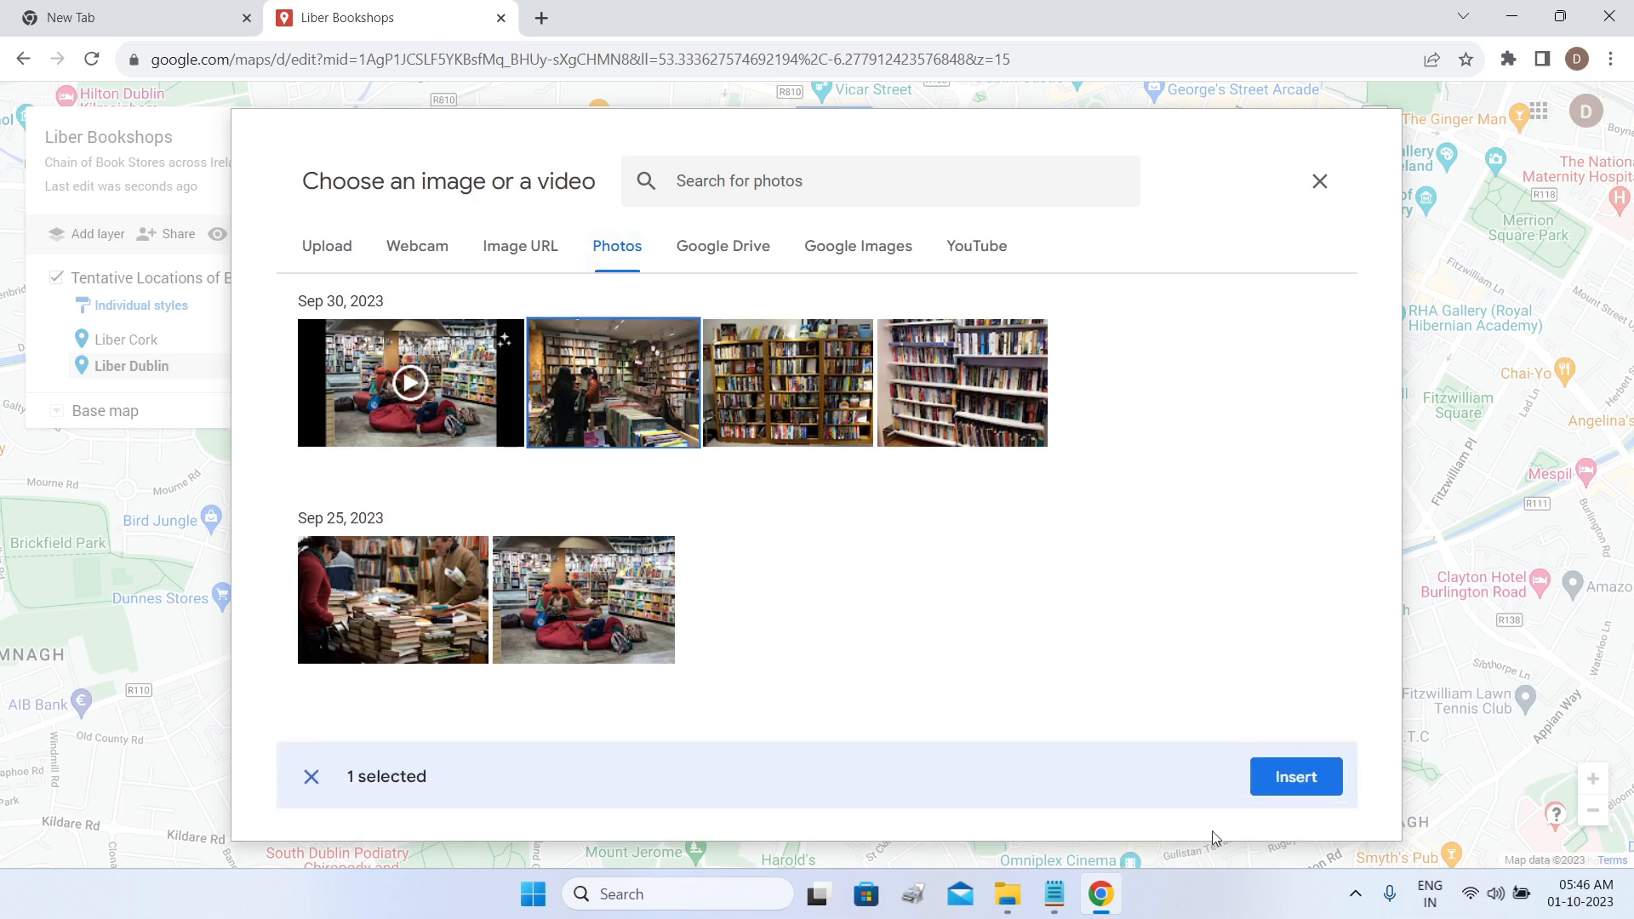
pyautogui.click(1286, 787)
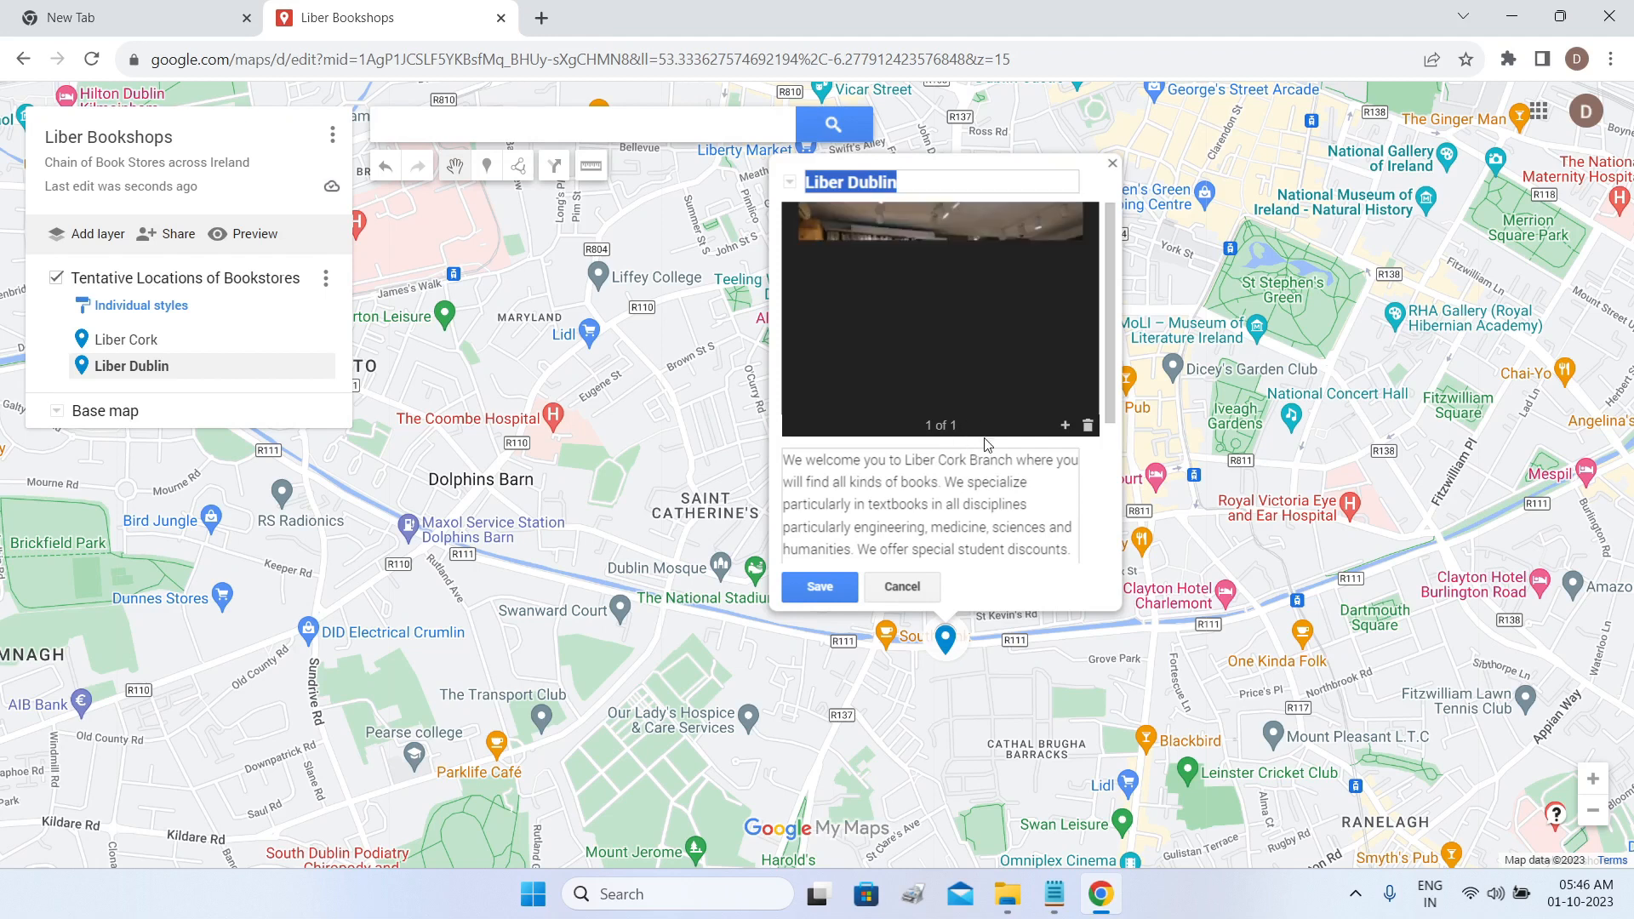
# Add the bookshelves photo as a second image, save, and close the info window.
pyautogui.click(1065, 427)
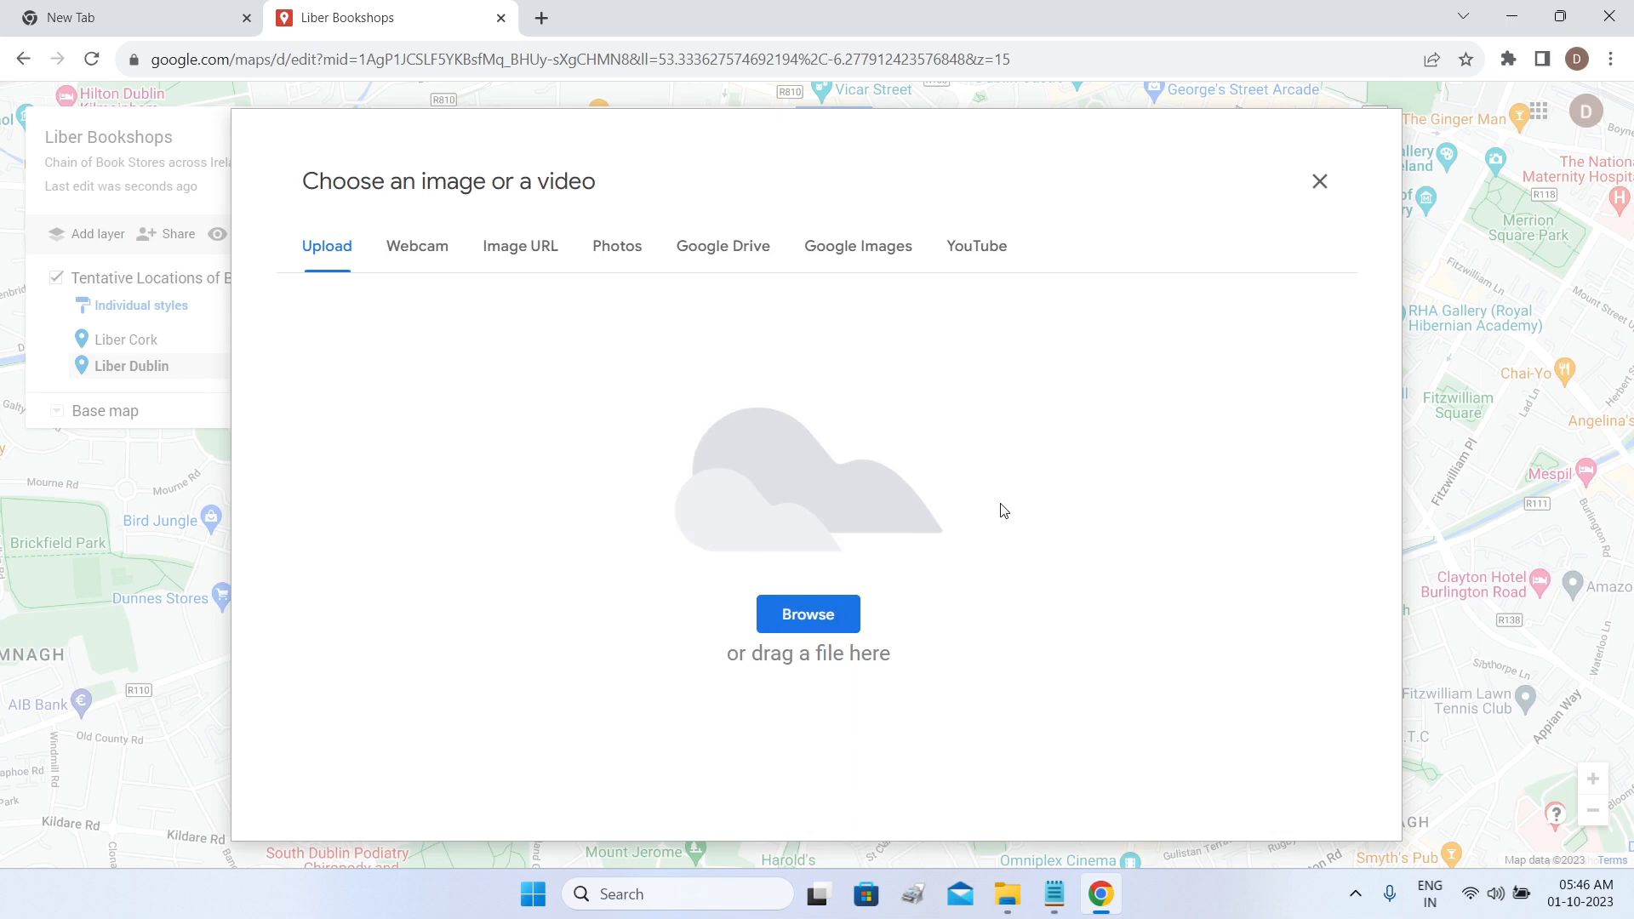
pyautogui.click(621, 264)
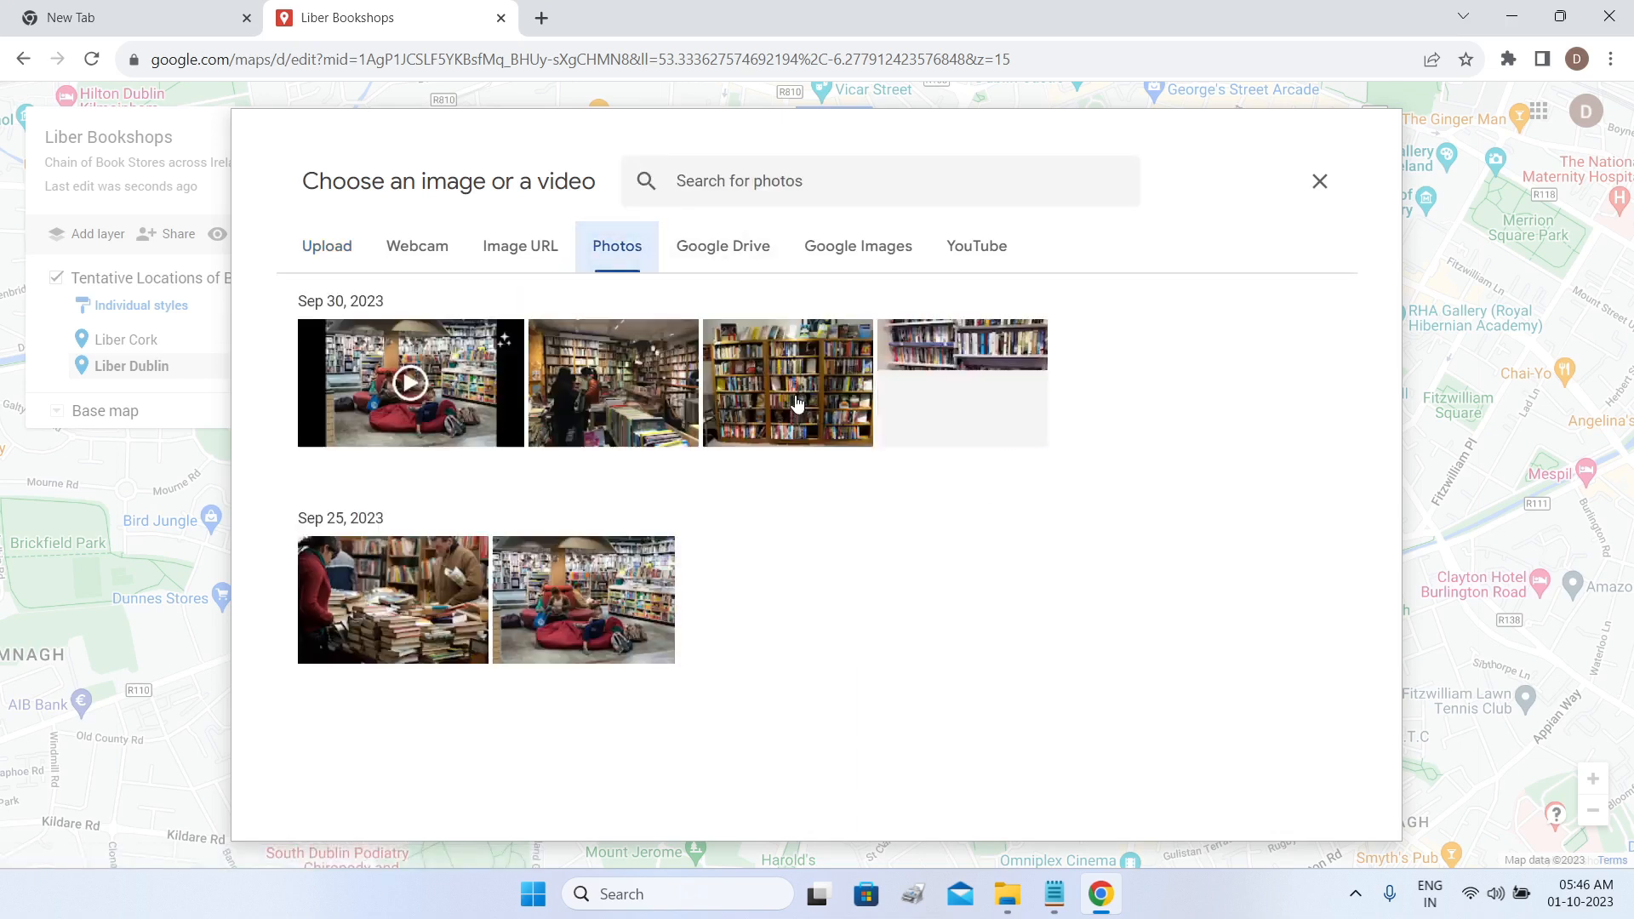
pyautogui.click(1009, 373)
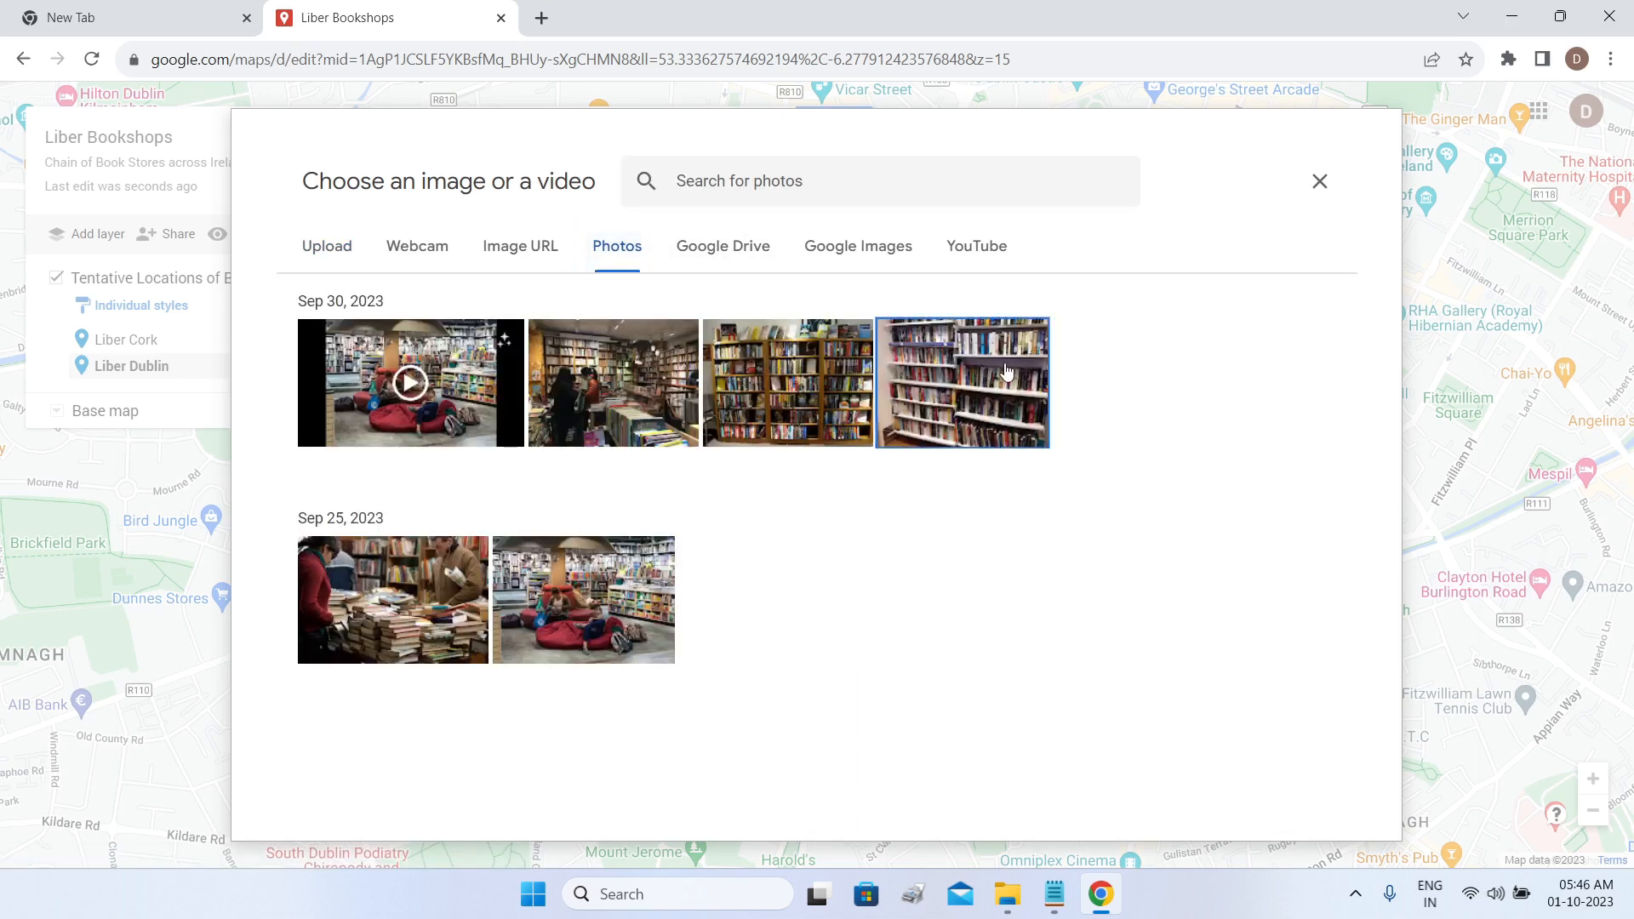
pyautogui.click(1273, 777)
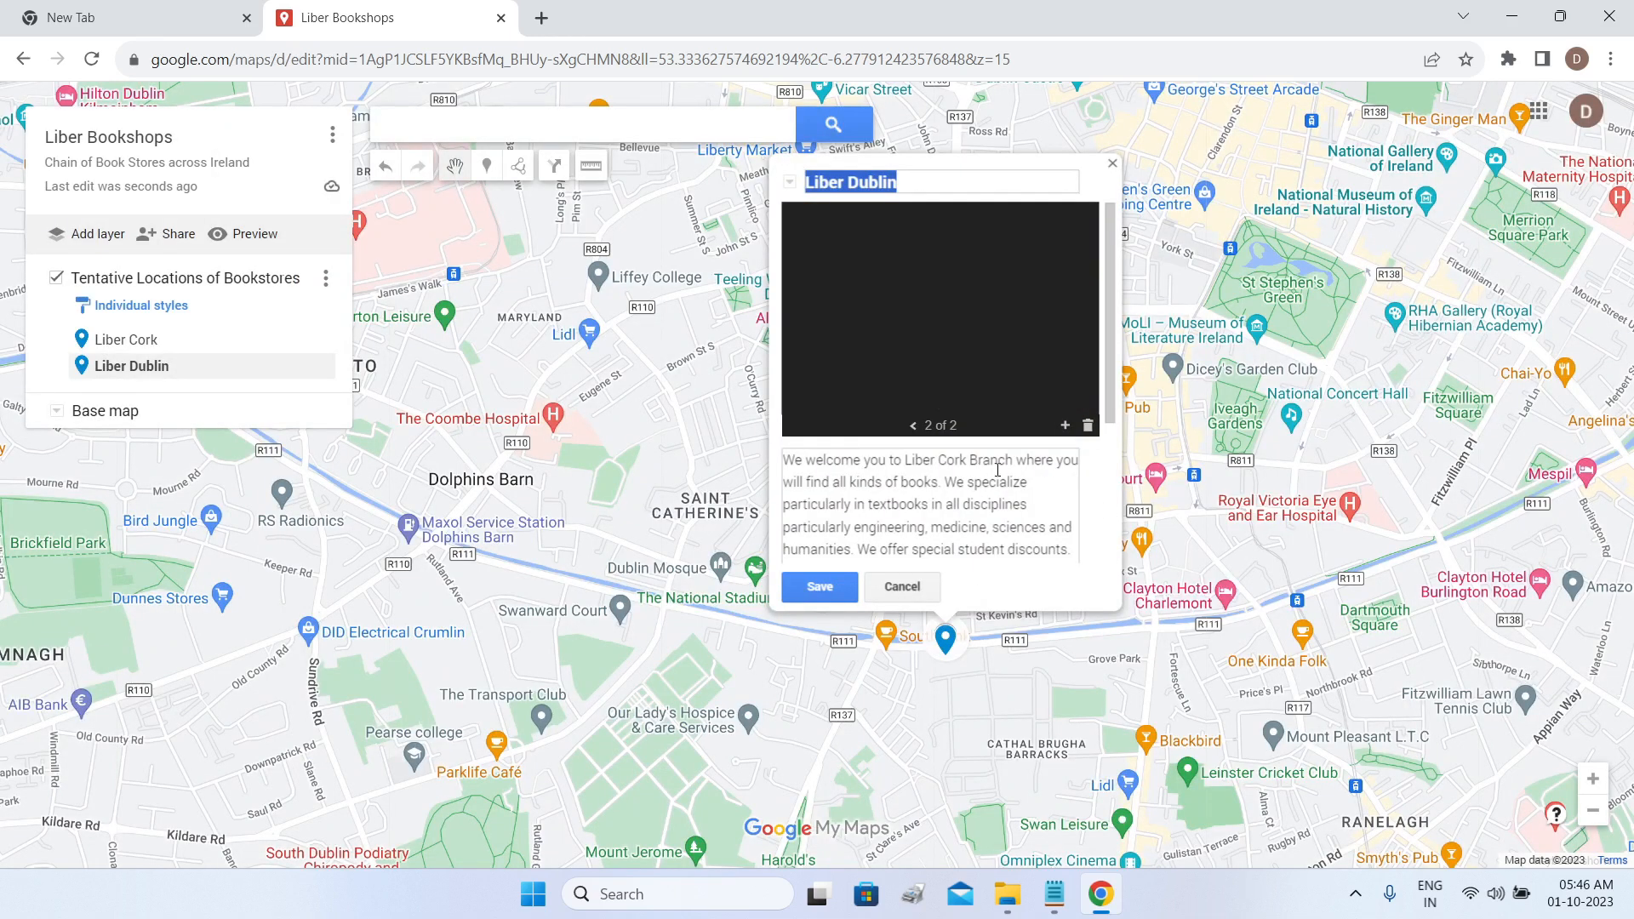
pyautogui.click(817, 589)
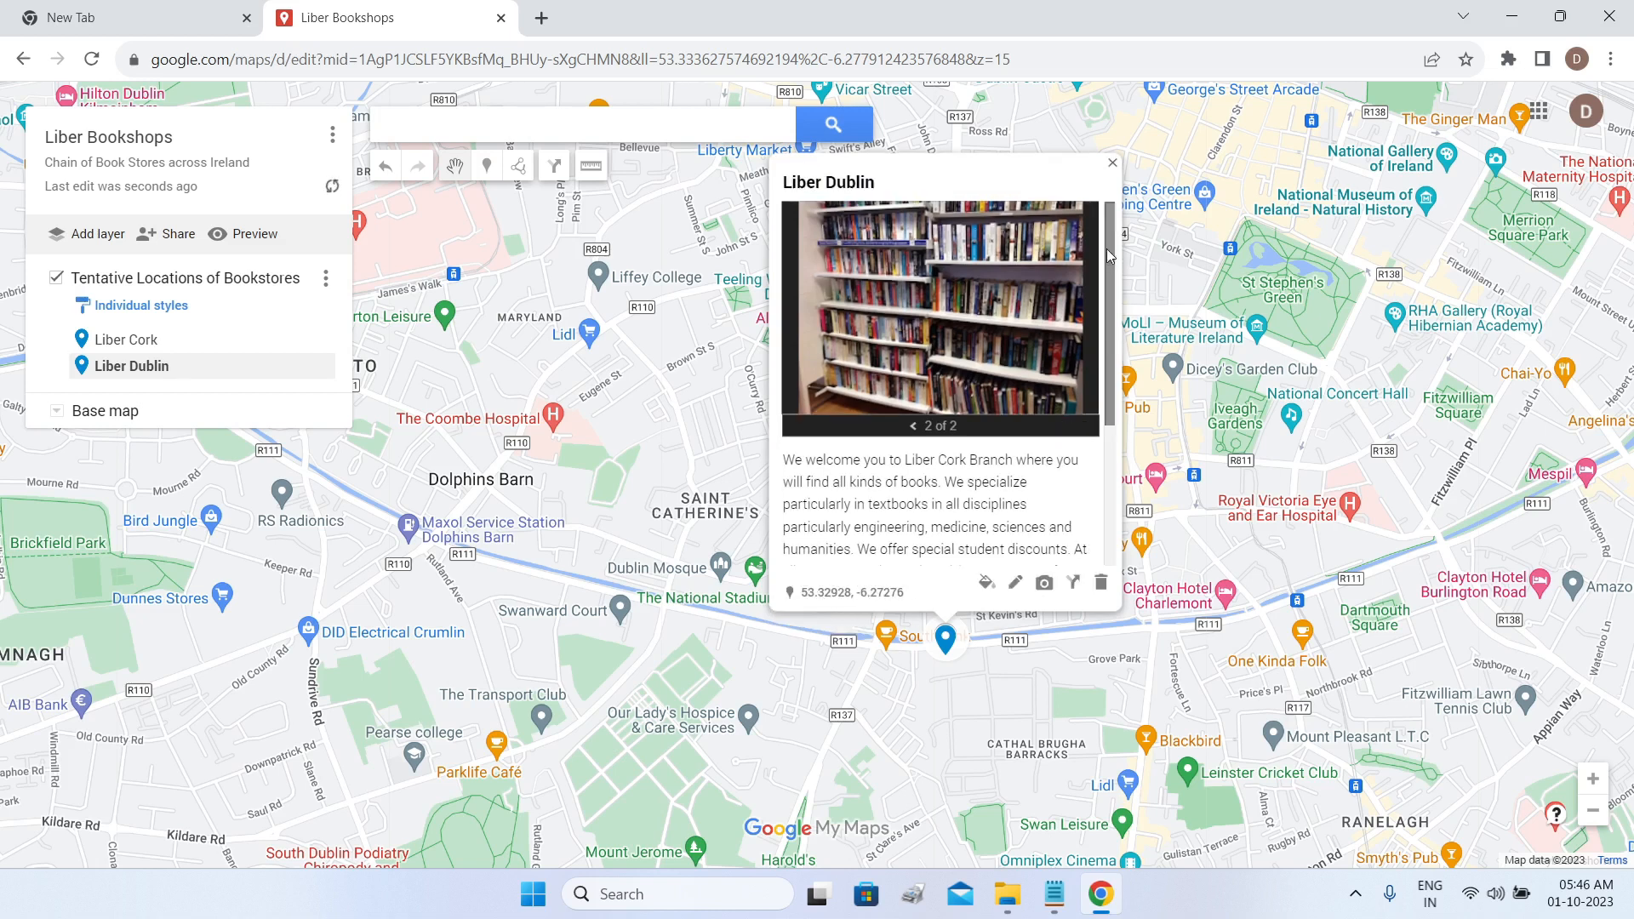
pyautogui.click(1113, 163)
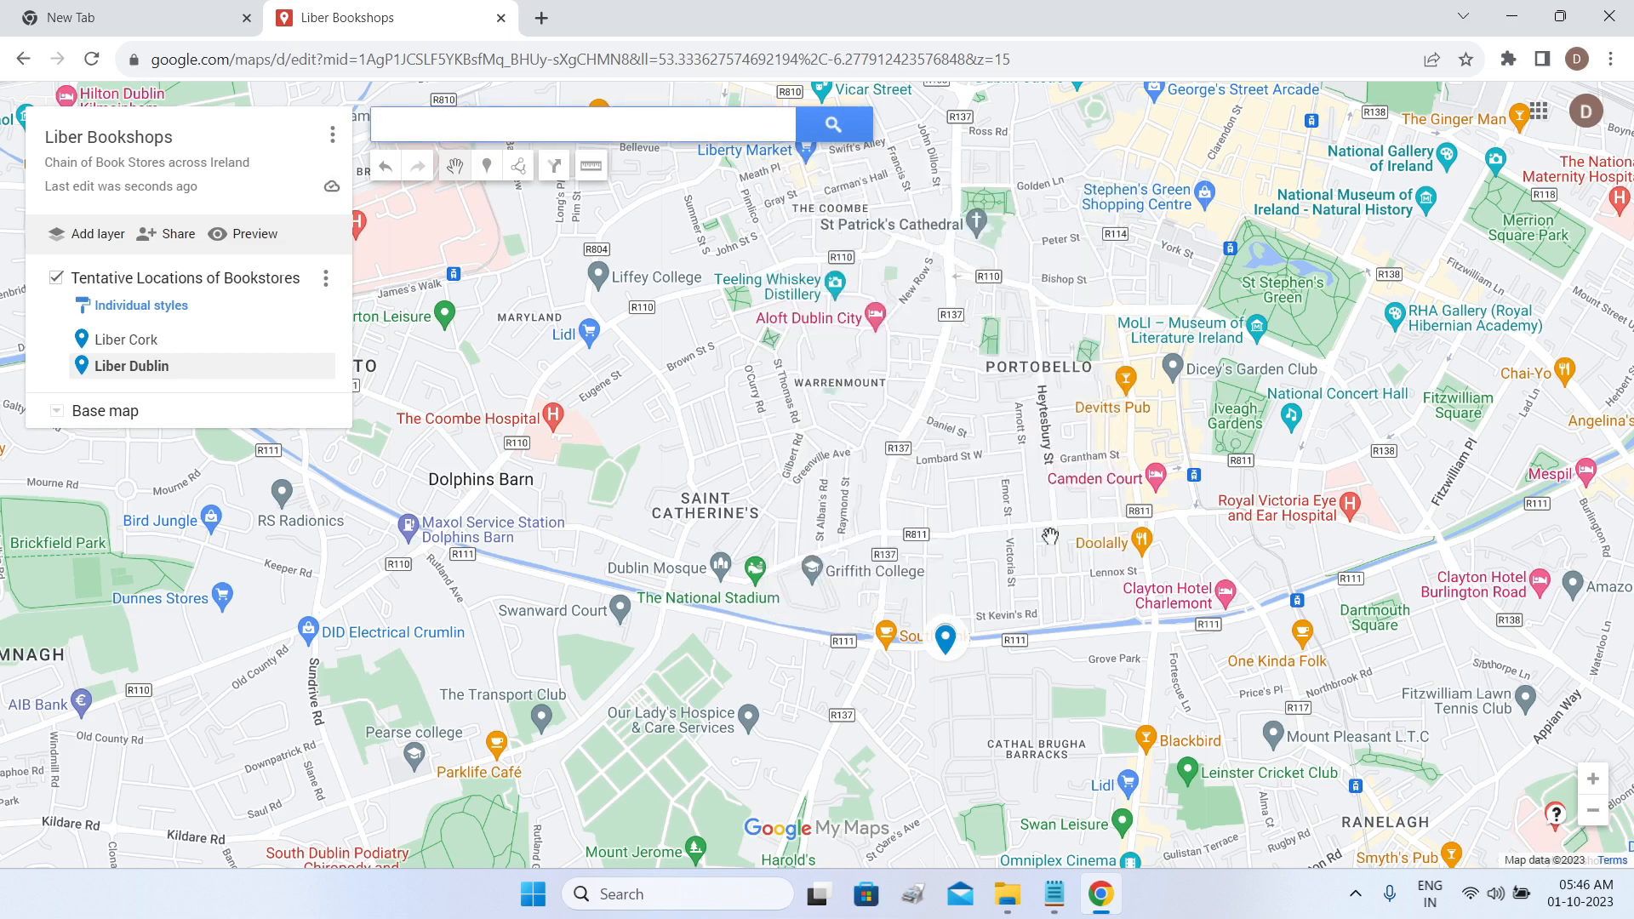
pyautogui.click(954, 652)
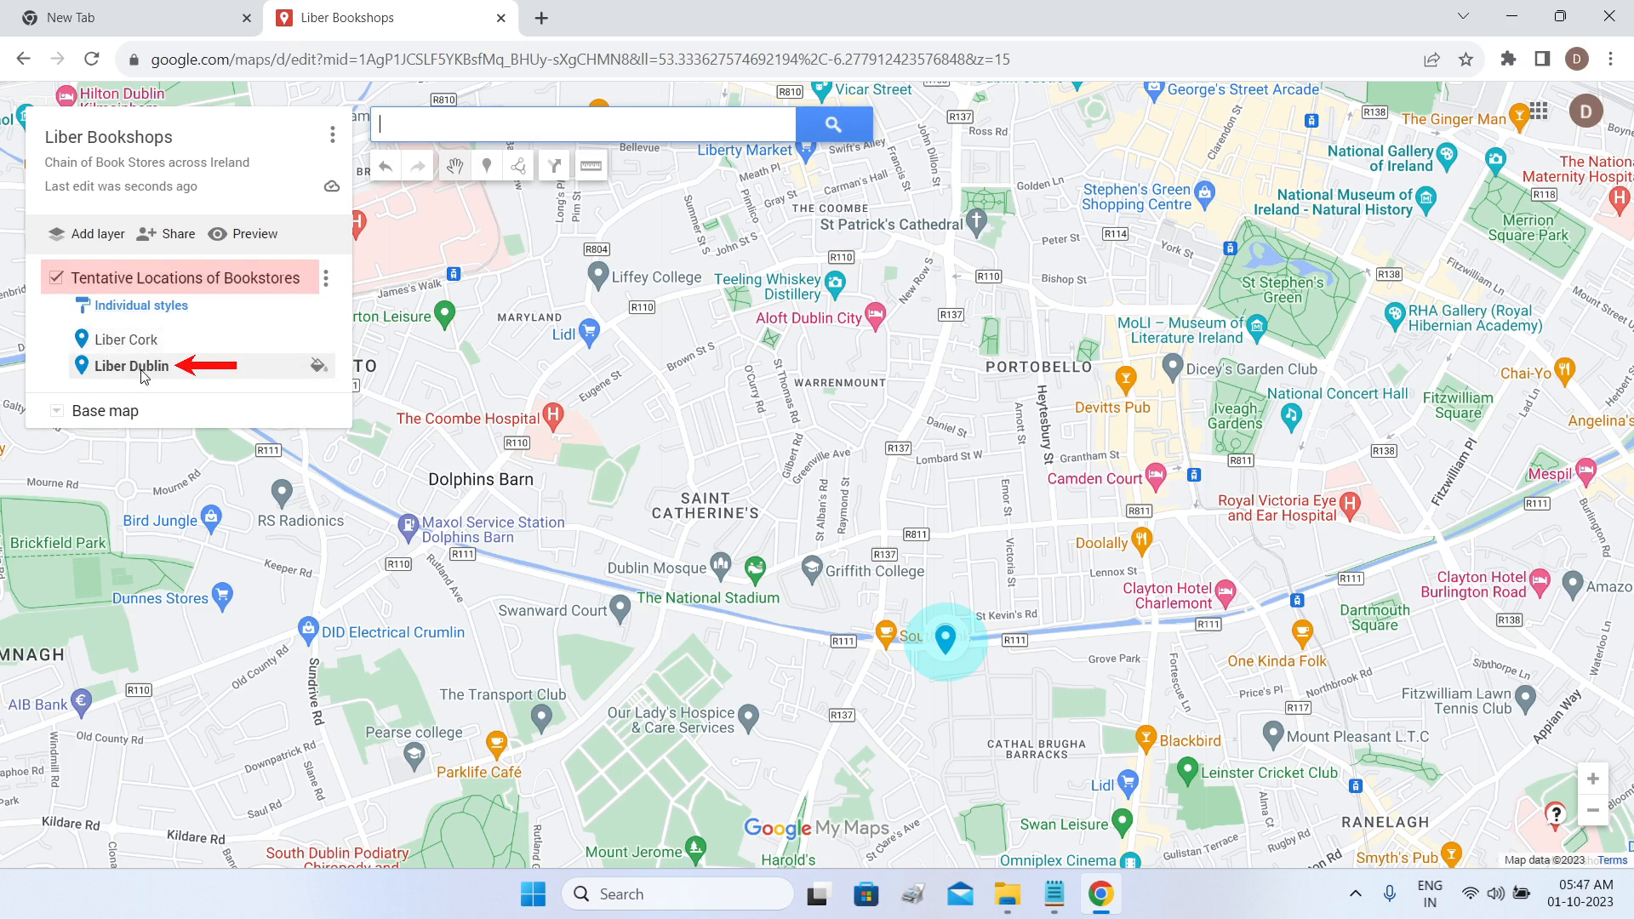
# Zoom out over Ireland, then zoom in on south Belfast around Ormeau Park and Woodstock Road.
pyautogui.scroll(-5, 966, 441)
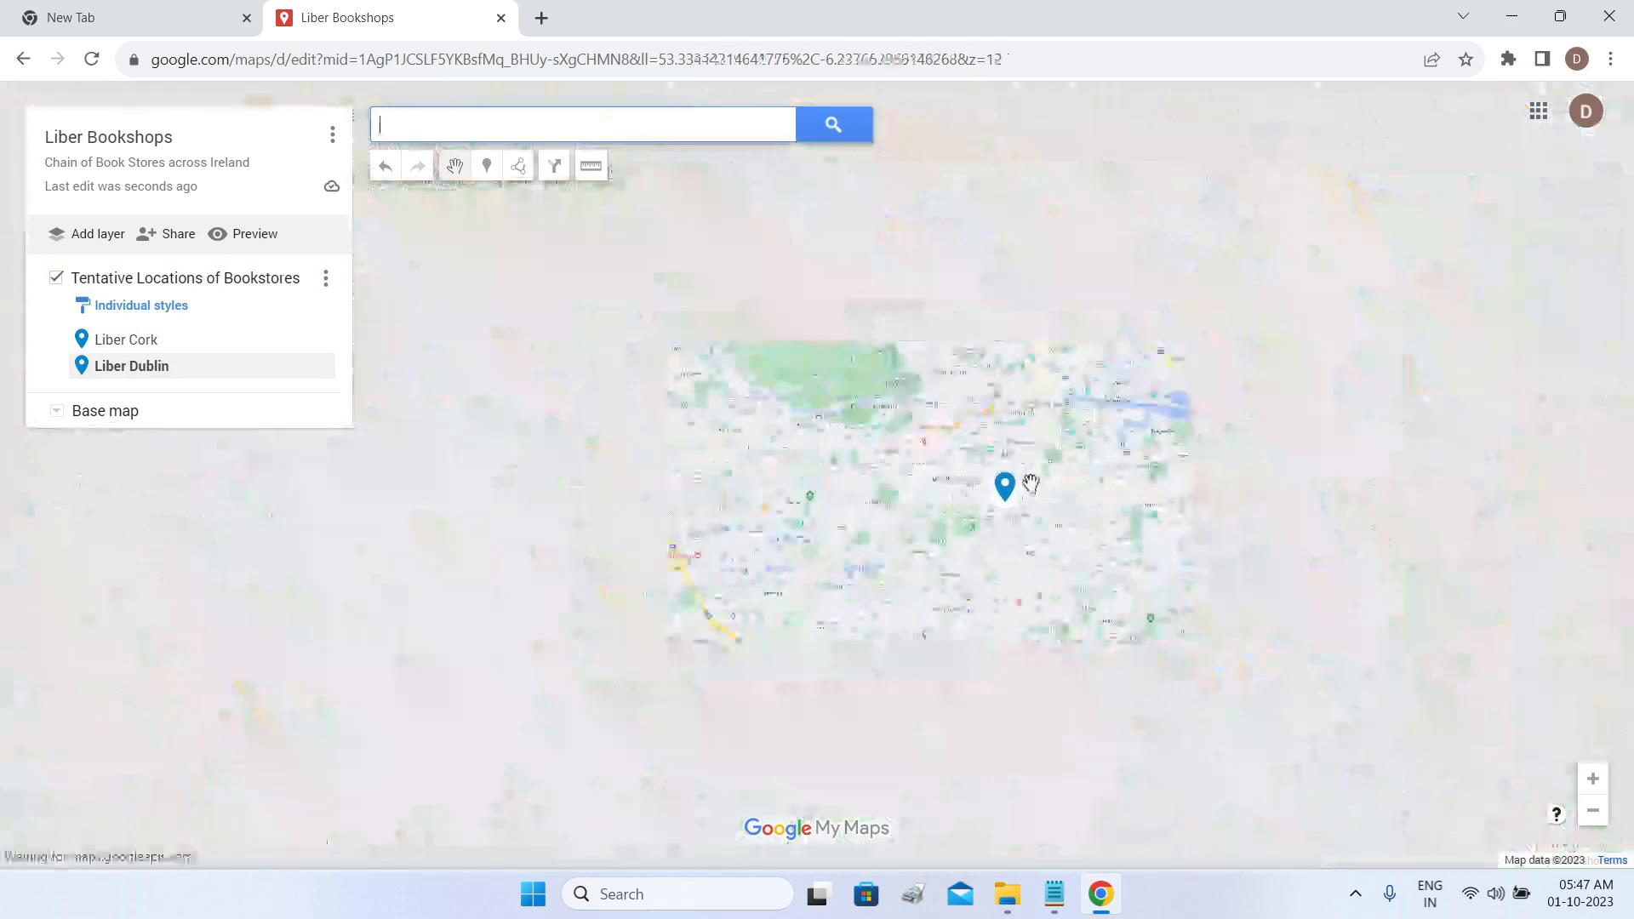
pyautogui.scroll(-3, 1049, 491)
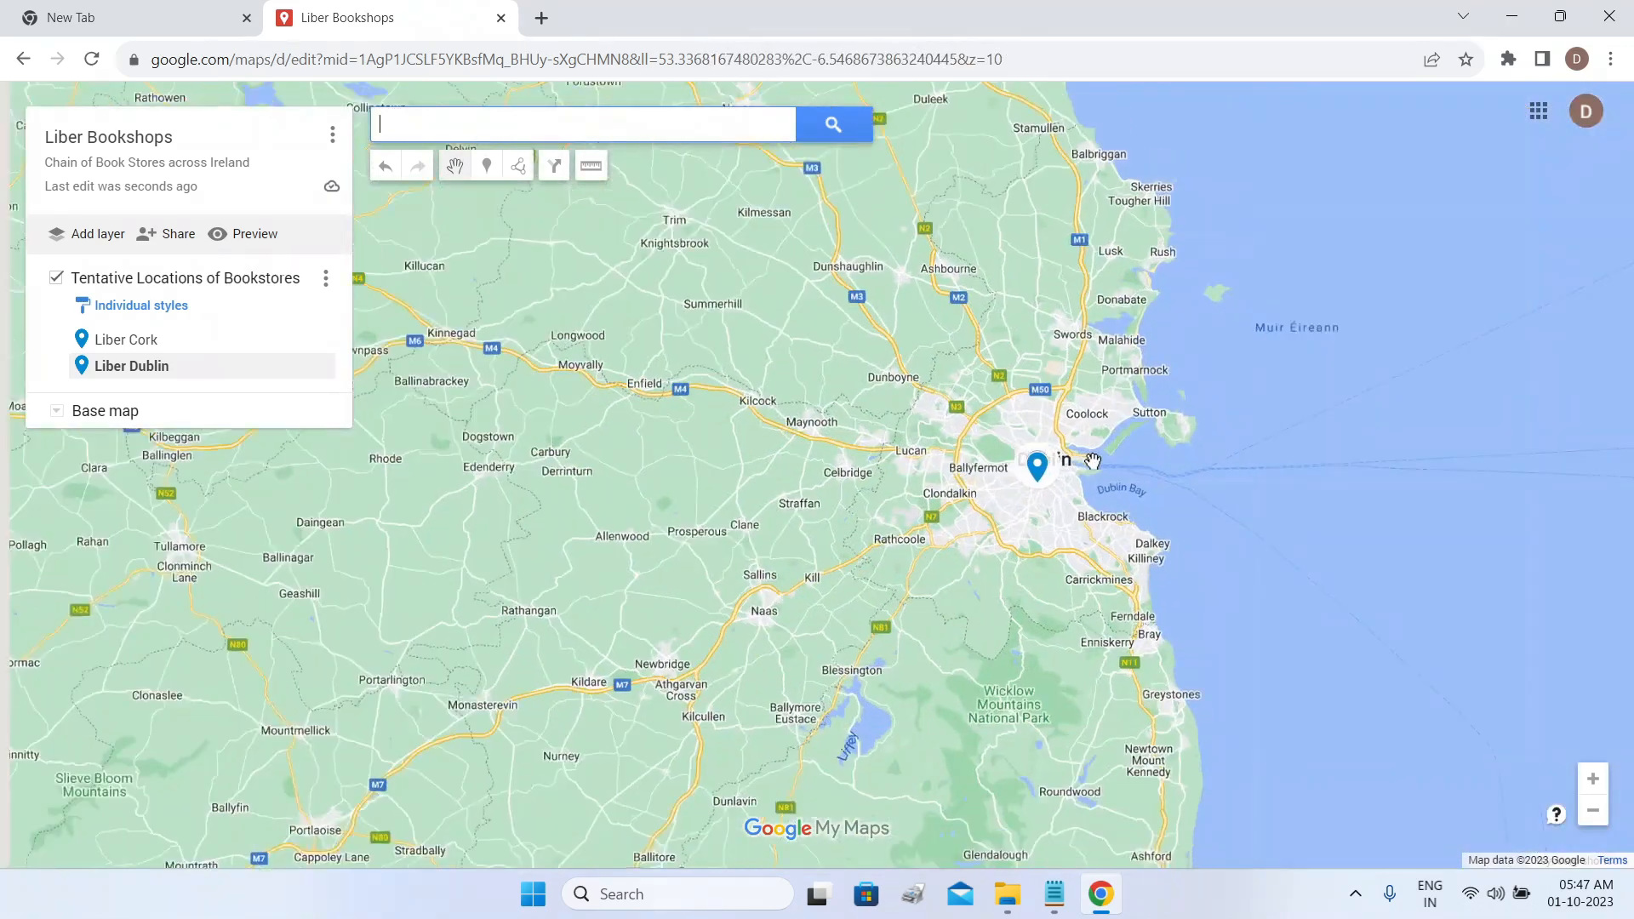
pyautogui.scroll(-2, 1115, 472)
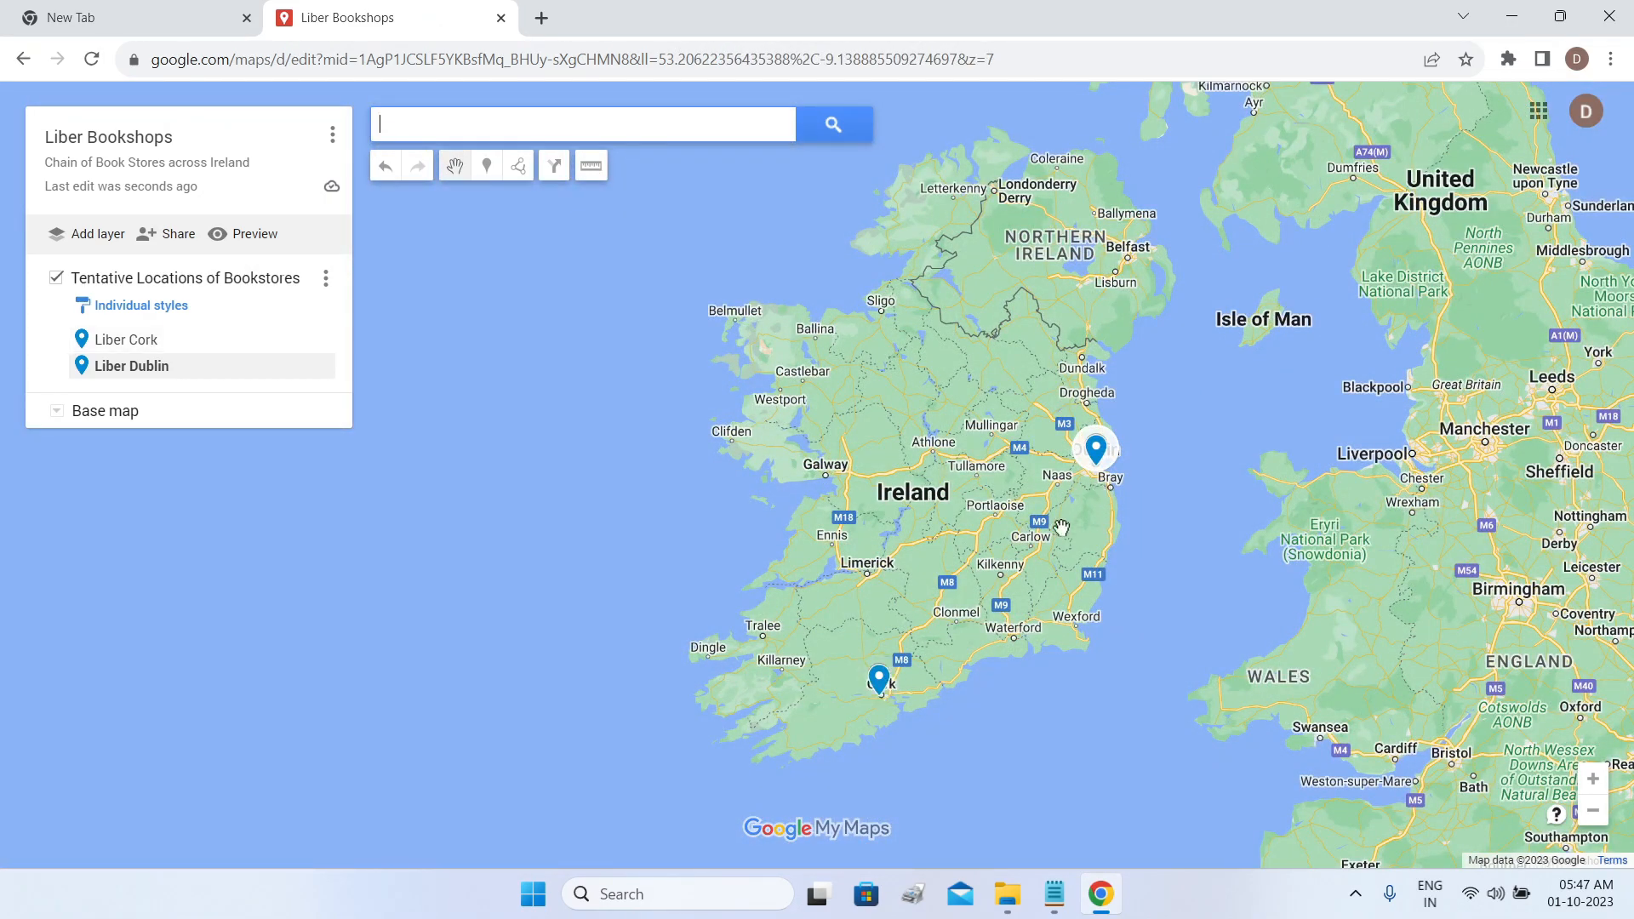
pyautogui.moveTo(1064, 513); pyautogui.dragTo(1071, 555)
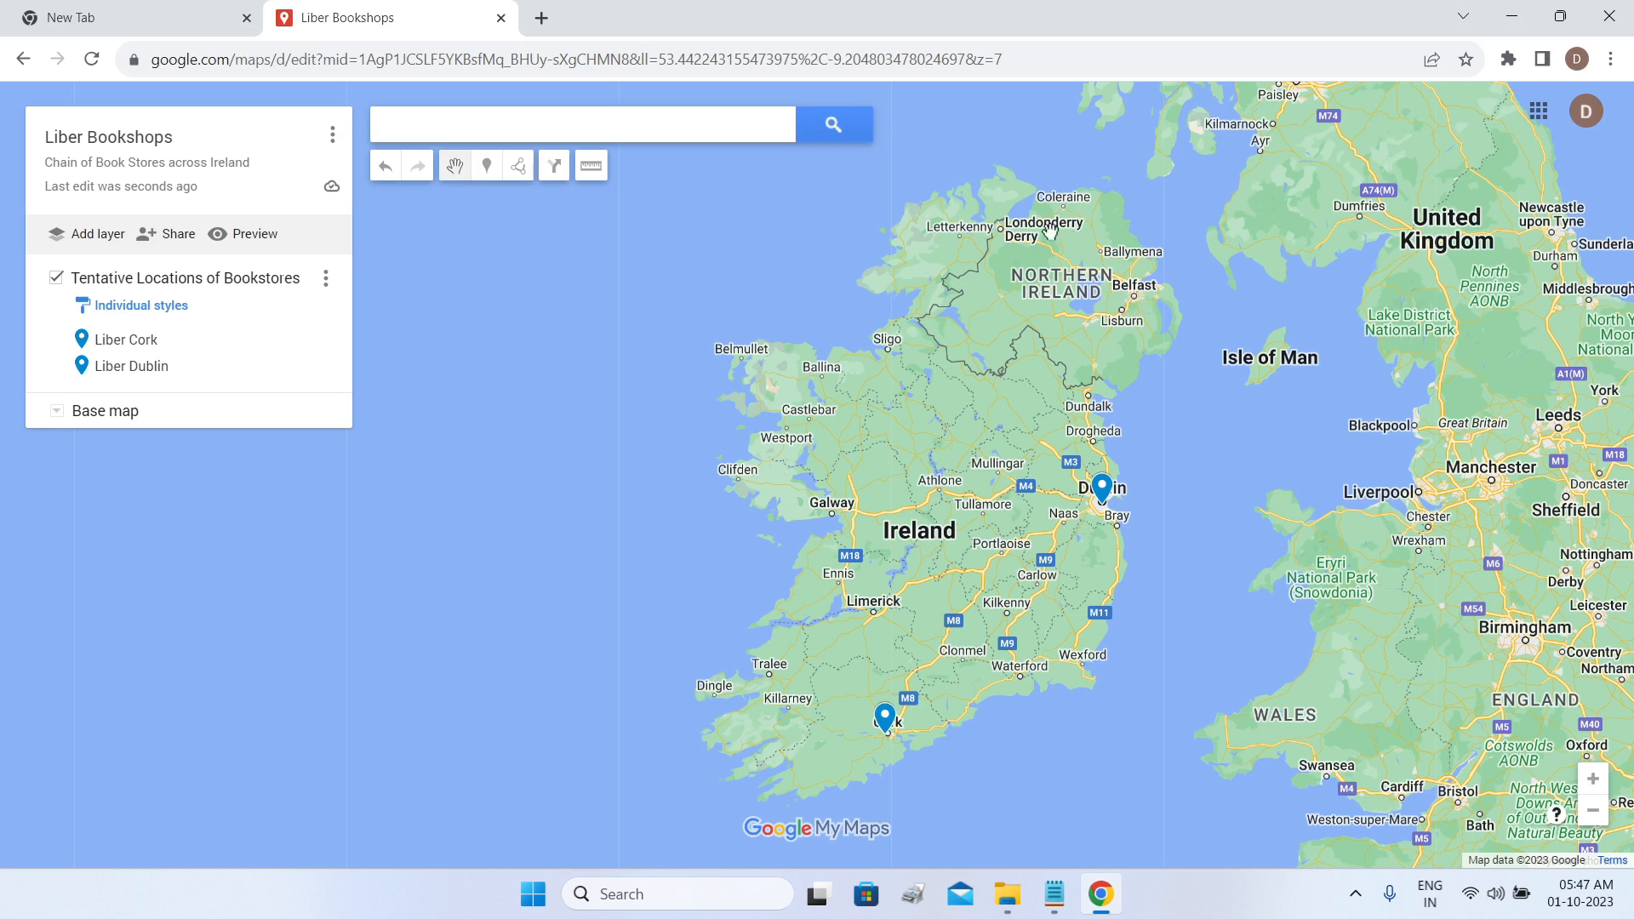
pyautogui.scroll(3, 1145, 306)
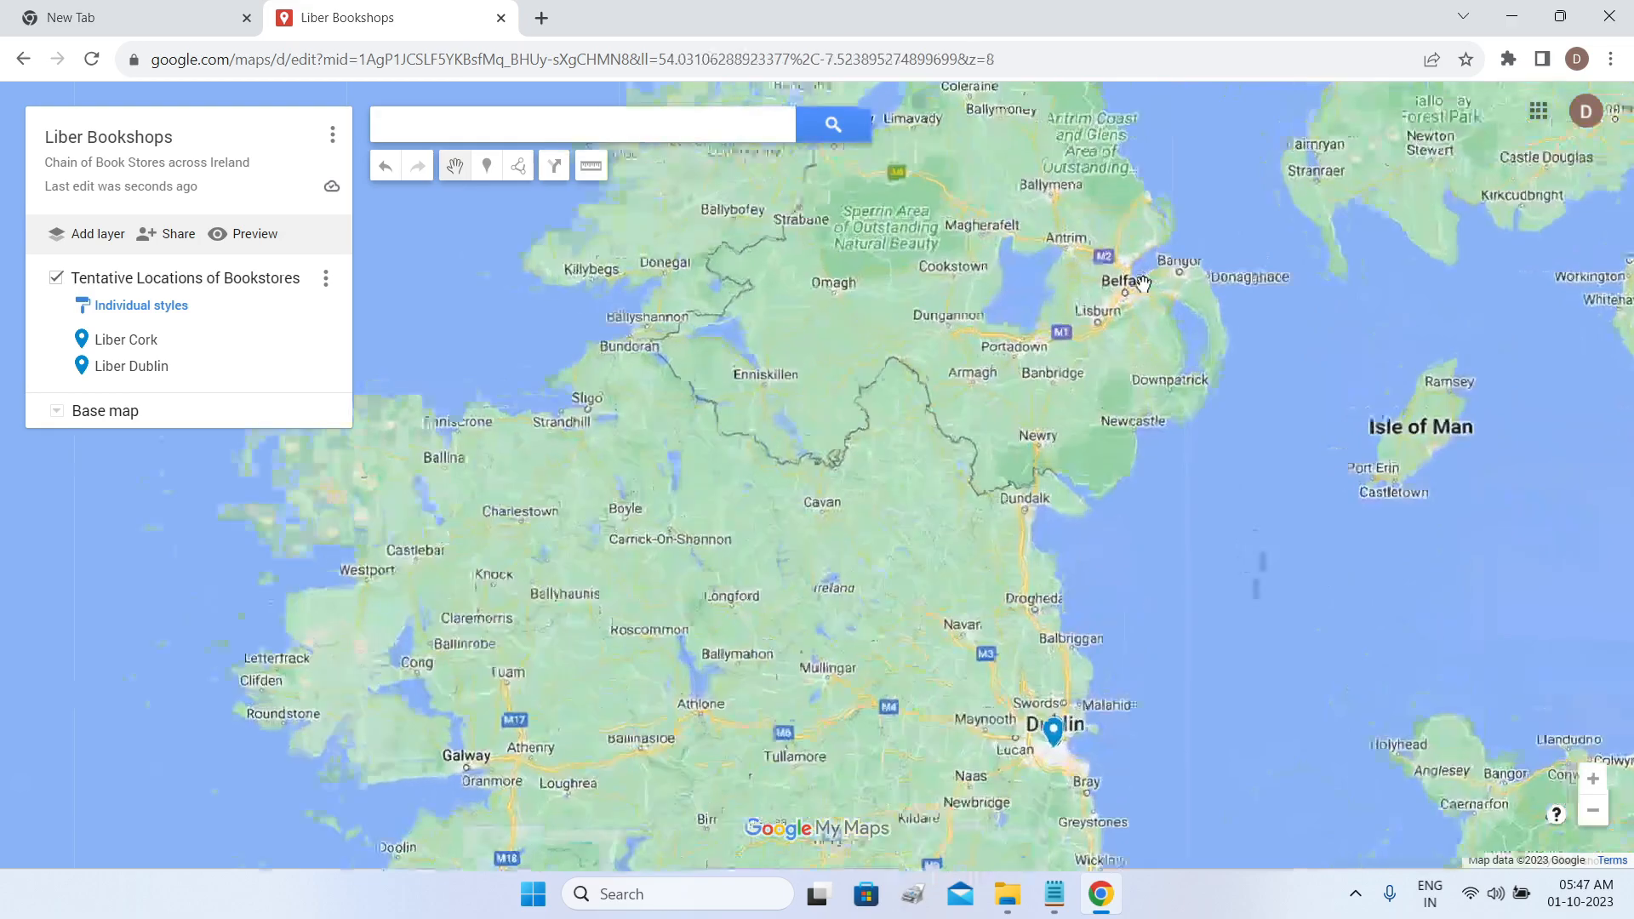
pyautogui.scroll(5, 1105, 303)
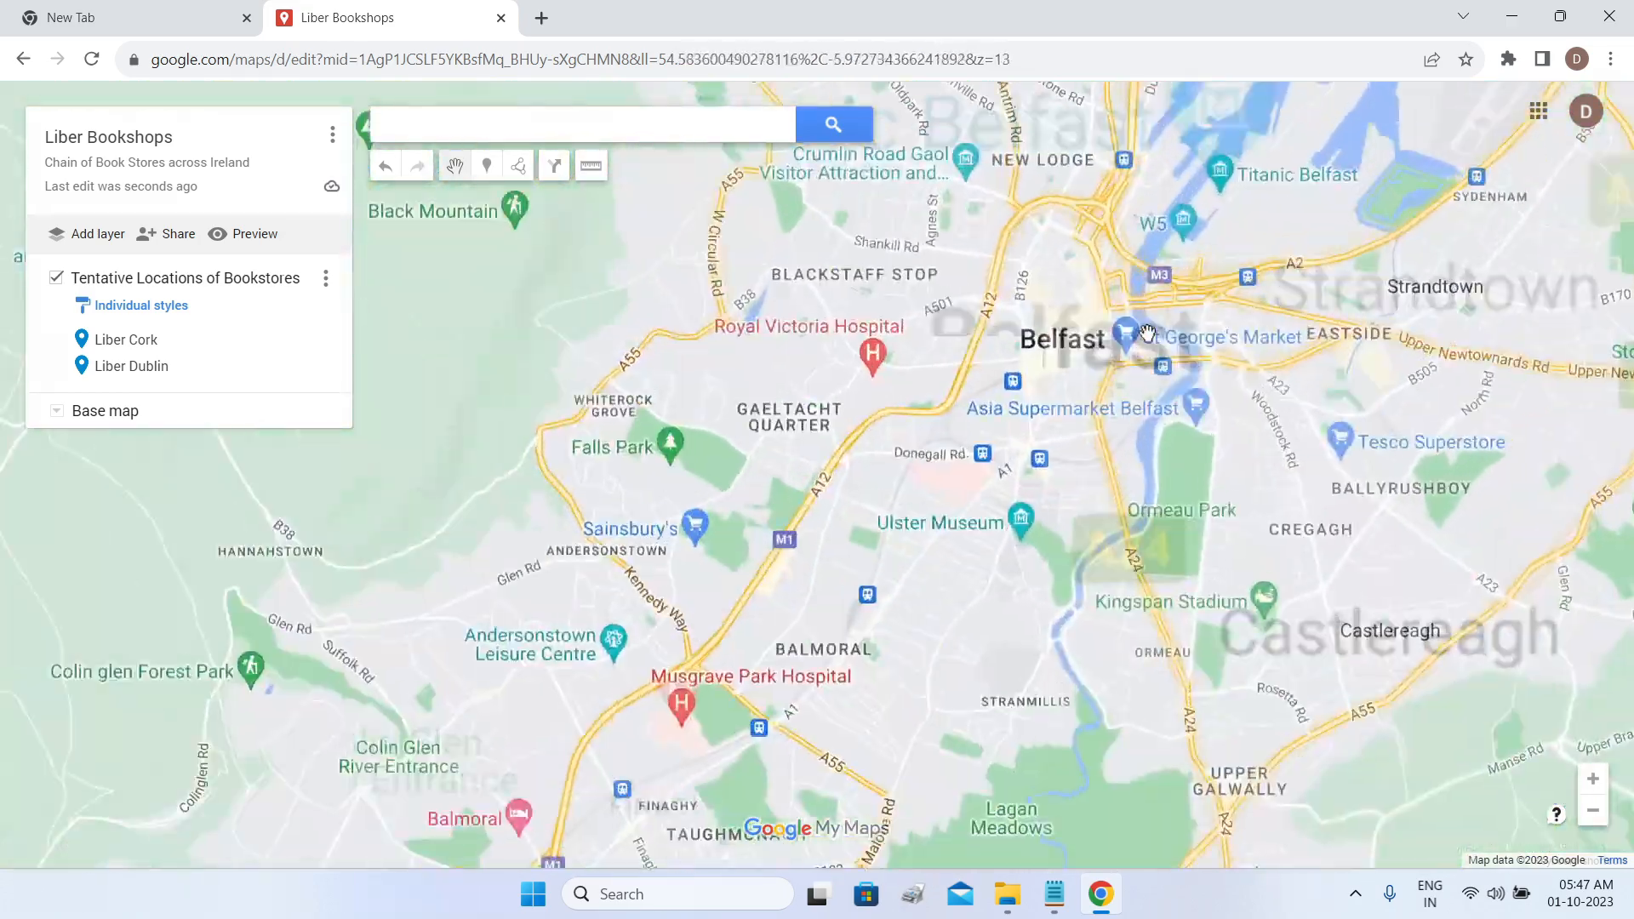
pyautogui.scroll(4, 1149, 333)
pyautogui.moveTo(806, 563); pyautogui.dragTo(1500, 280)
pyautogui.scroll(-2, 545, 145)
pyautogui.click(487, 165)
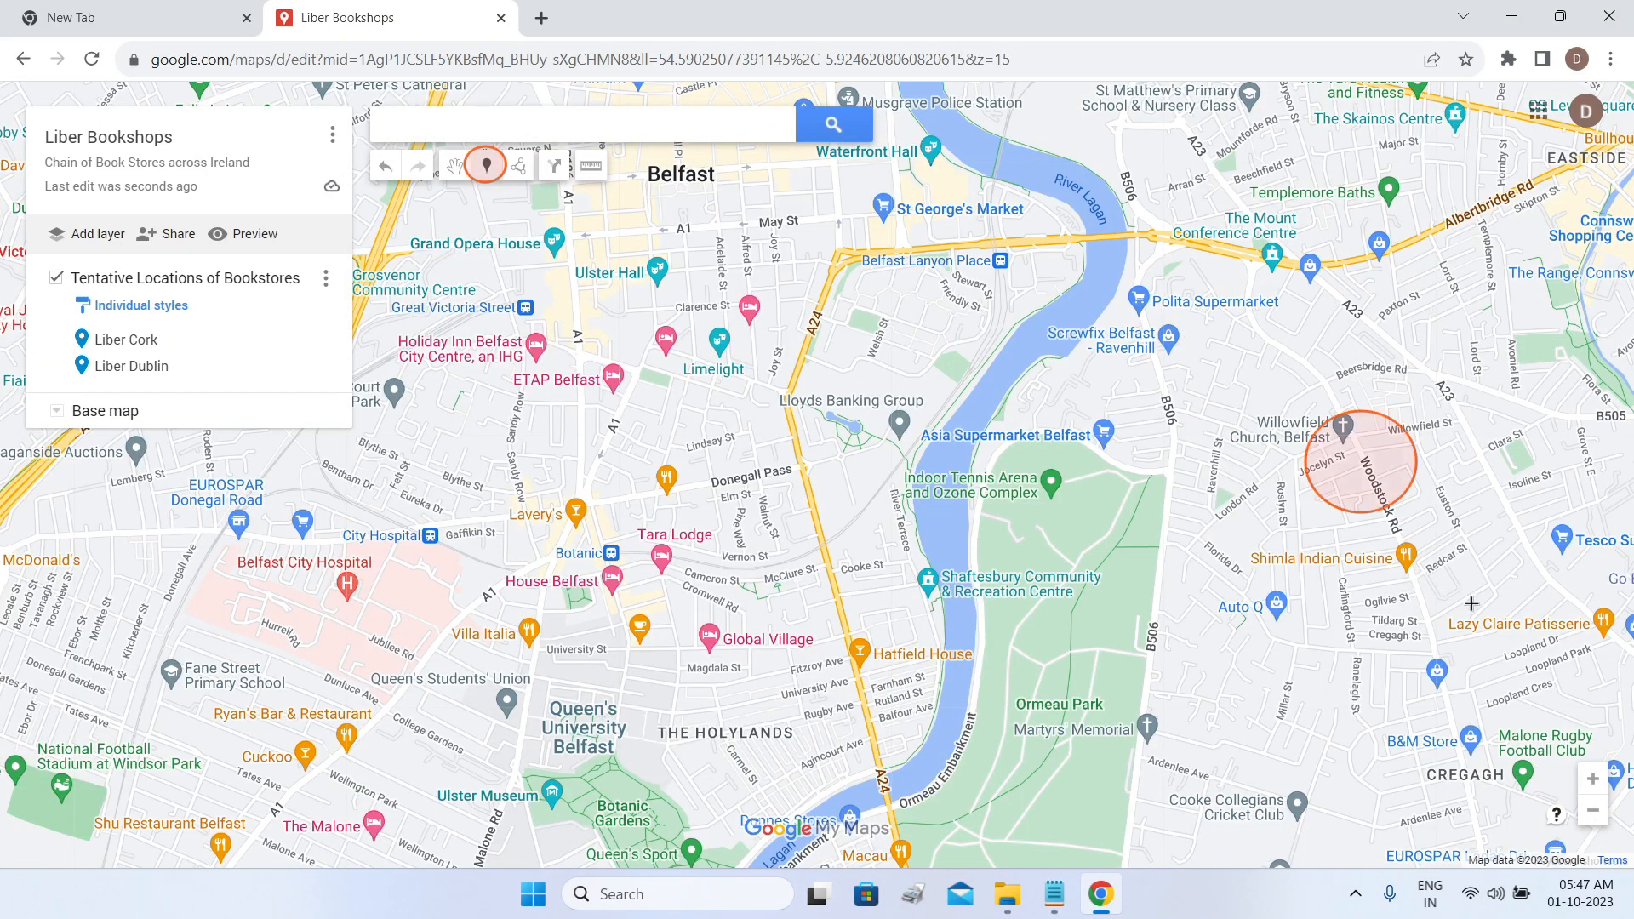
# Drop a 'Liber Belfast' marker near Woodstock Road with the pasted bookstore description and liber.ie link.
pyautogui.click(1361, 479)
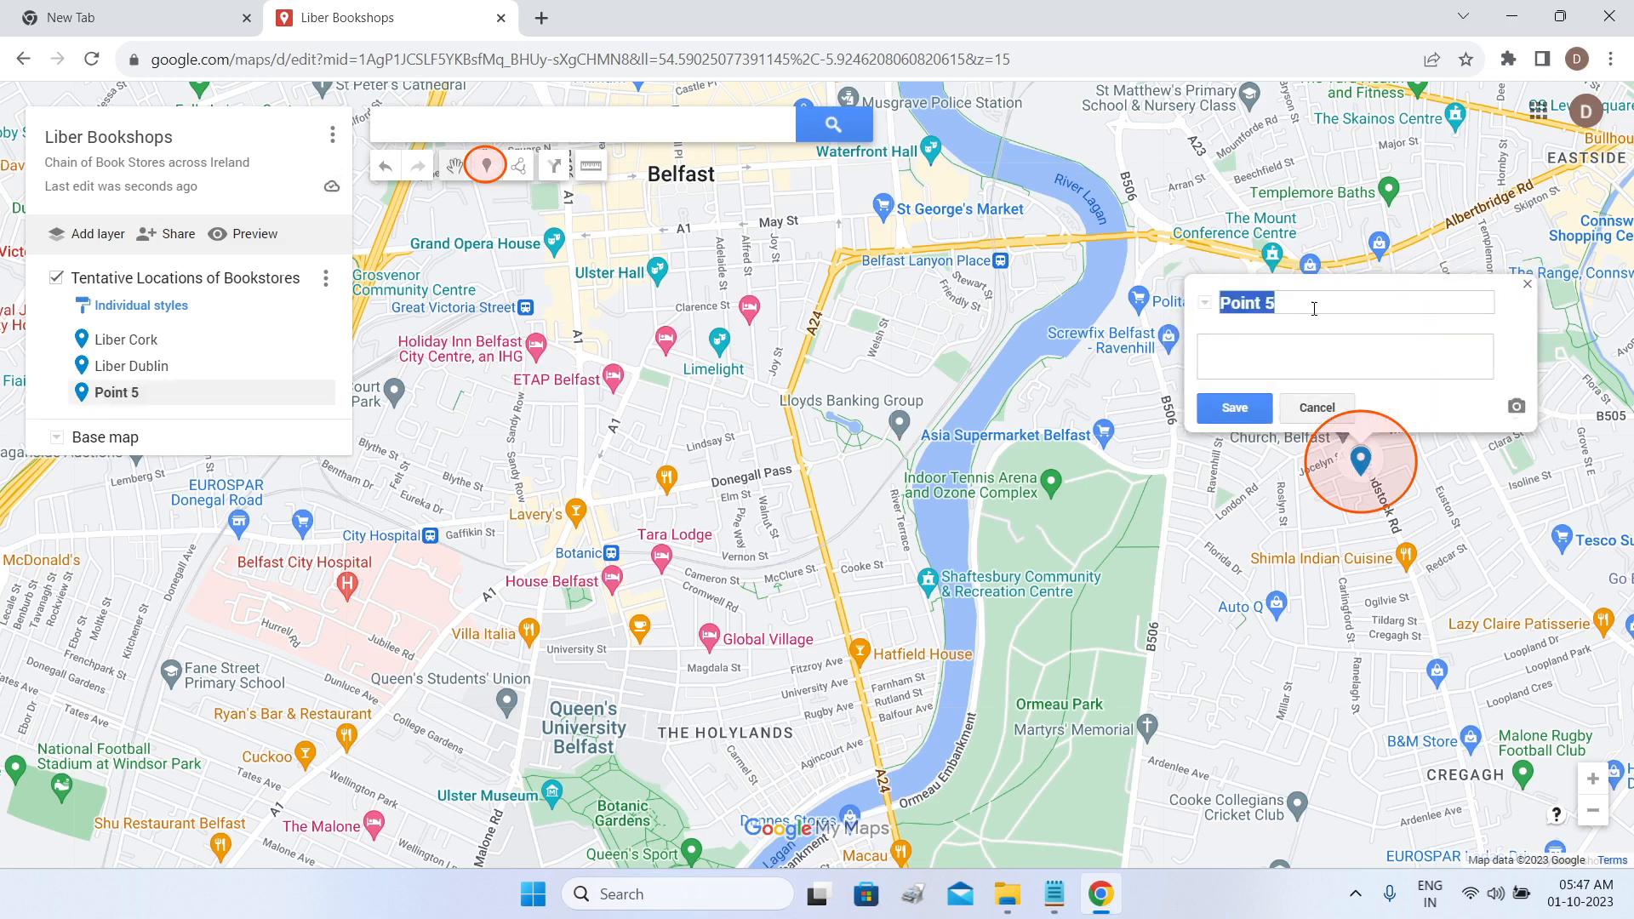
pyautogui.write('Liber Belfast')
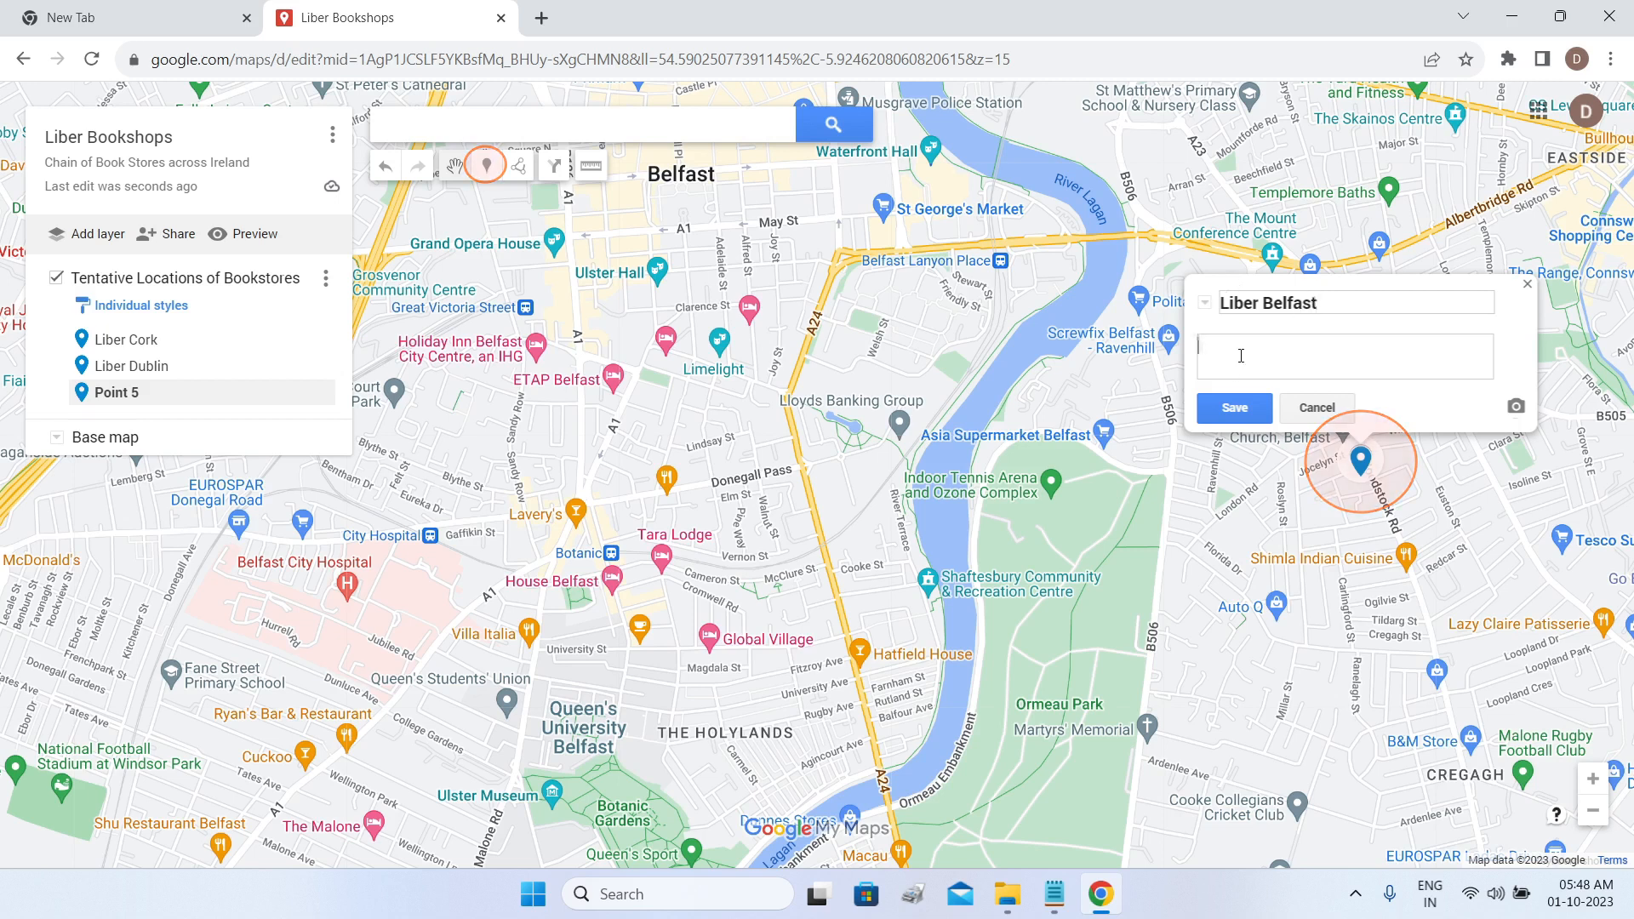
pyautogui.hotkey('ctrl', 'v')
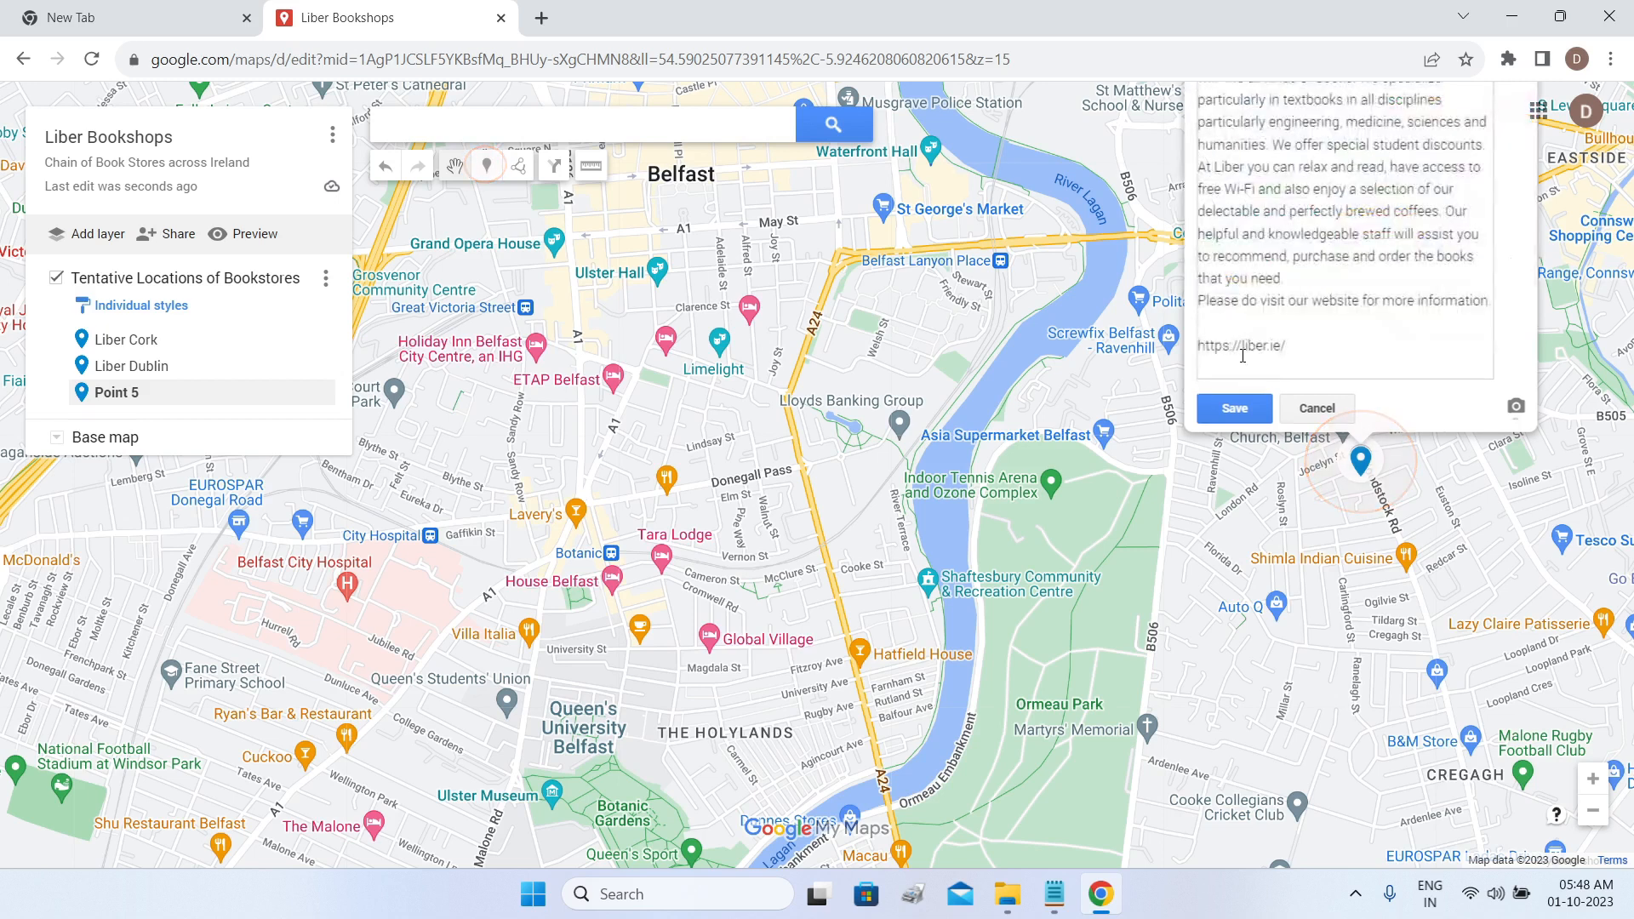
pyautogui.click(1213, 415)
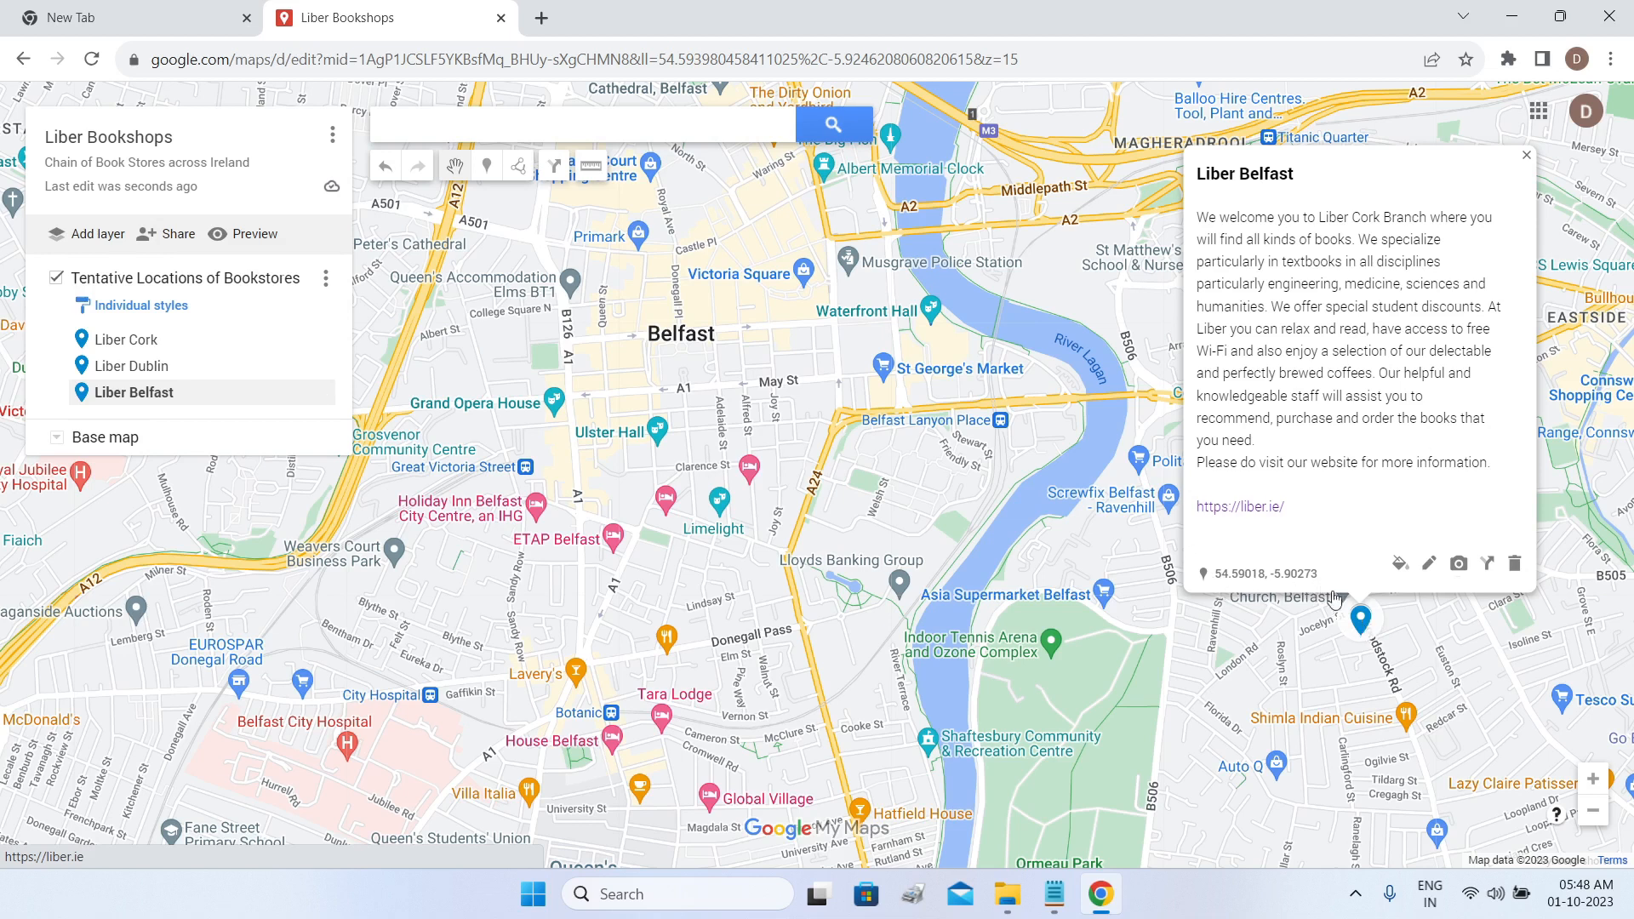
pyautogui.moveTo(1327, 576)
pyautogui.mouseDown()
pyautogui.moveTo(1267, 578)
pyautogui.moveTo(1325, 587)
pyautogui.moveTo(1317, 574)
pyautogui.mouseUp()
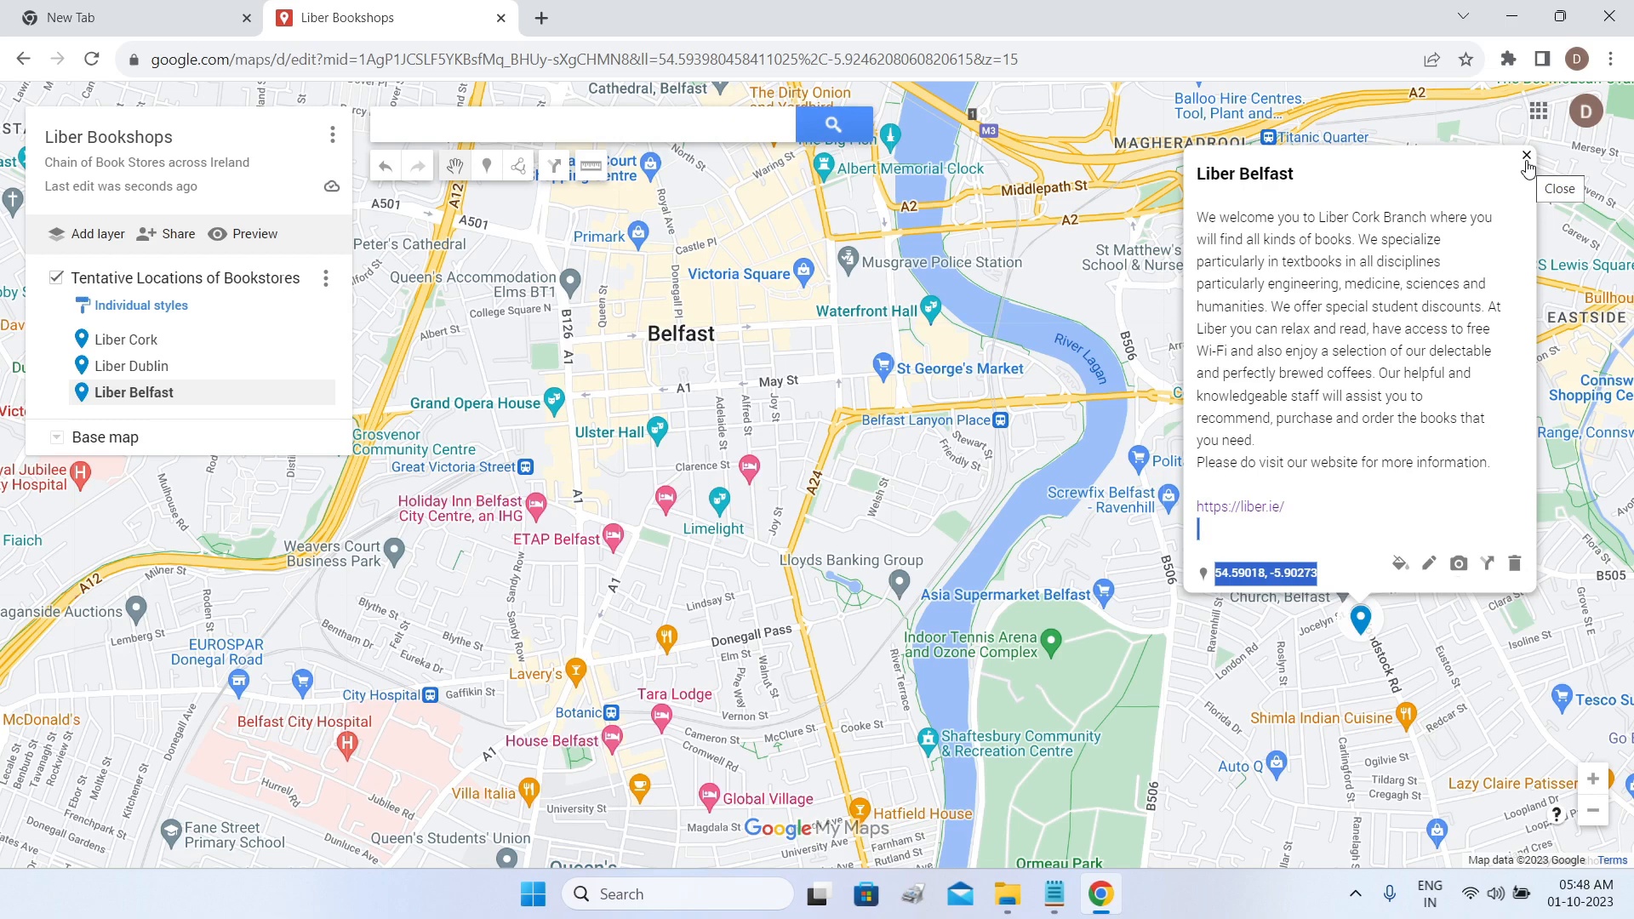
pyautogui.click(1527, 162)
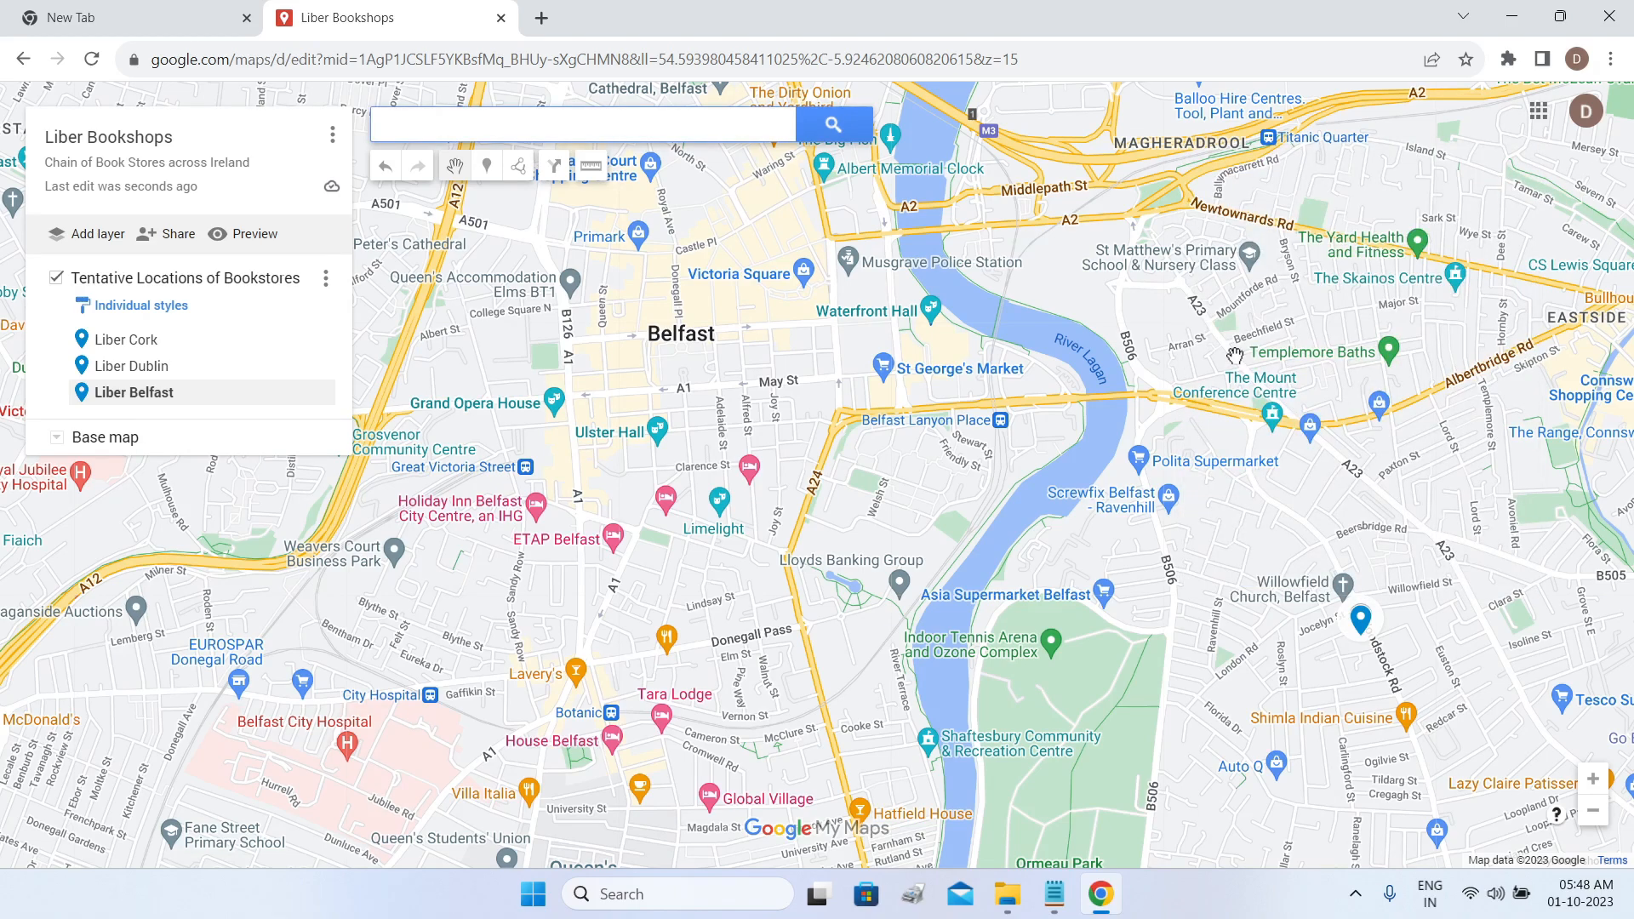
pyautogui.scroll(-4, 1236, 355)
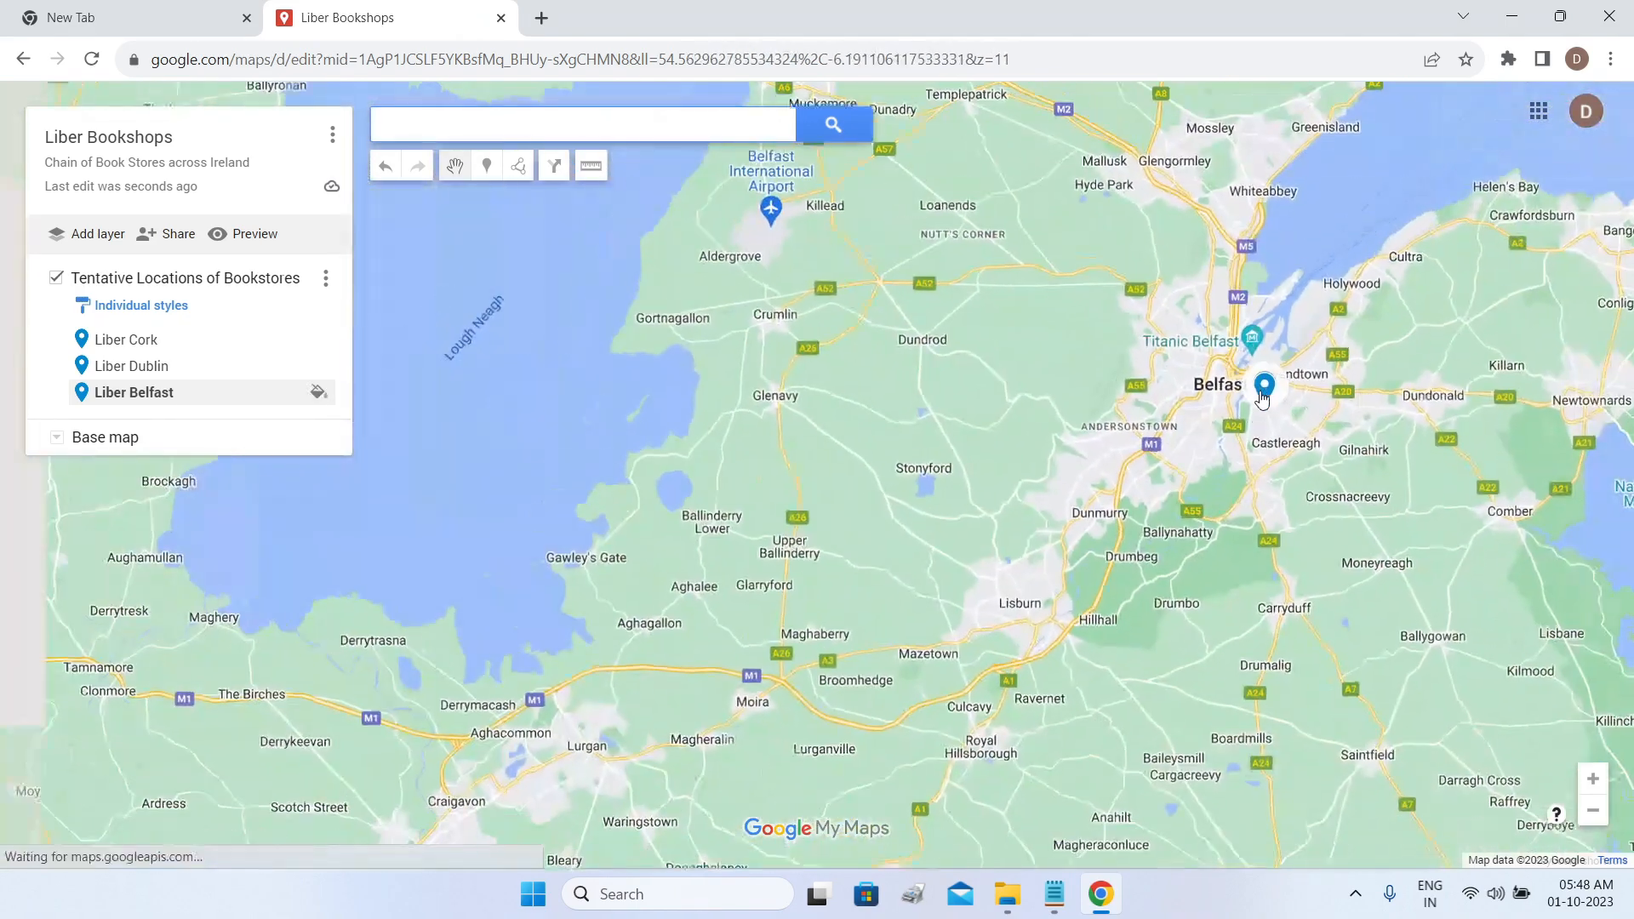
# Pan from Belfast across Northern Ireland and zoom in on Coleraine around Lodge Road and Nursery Avenue.
pyautogui.scroll(-2, 1118, 351)
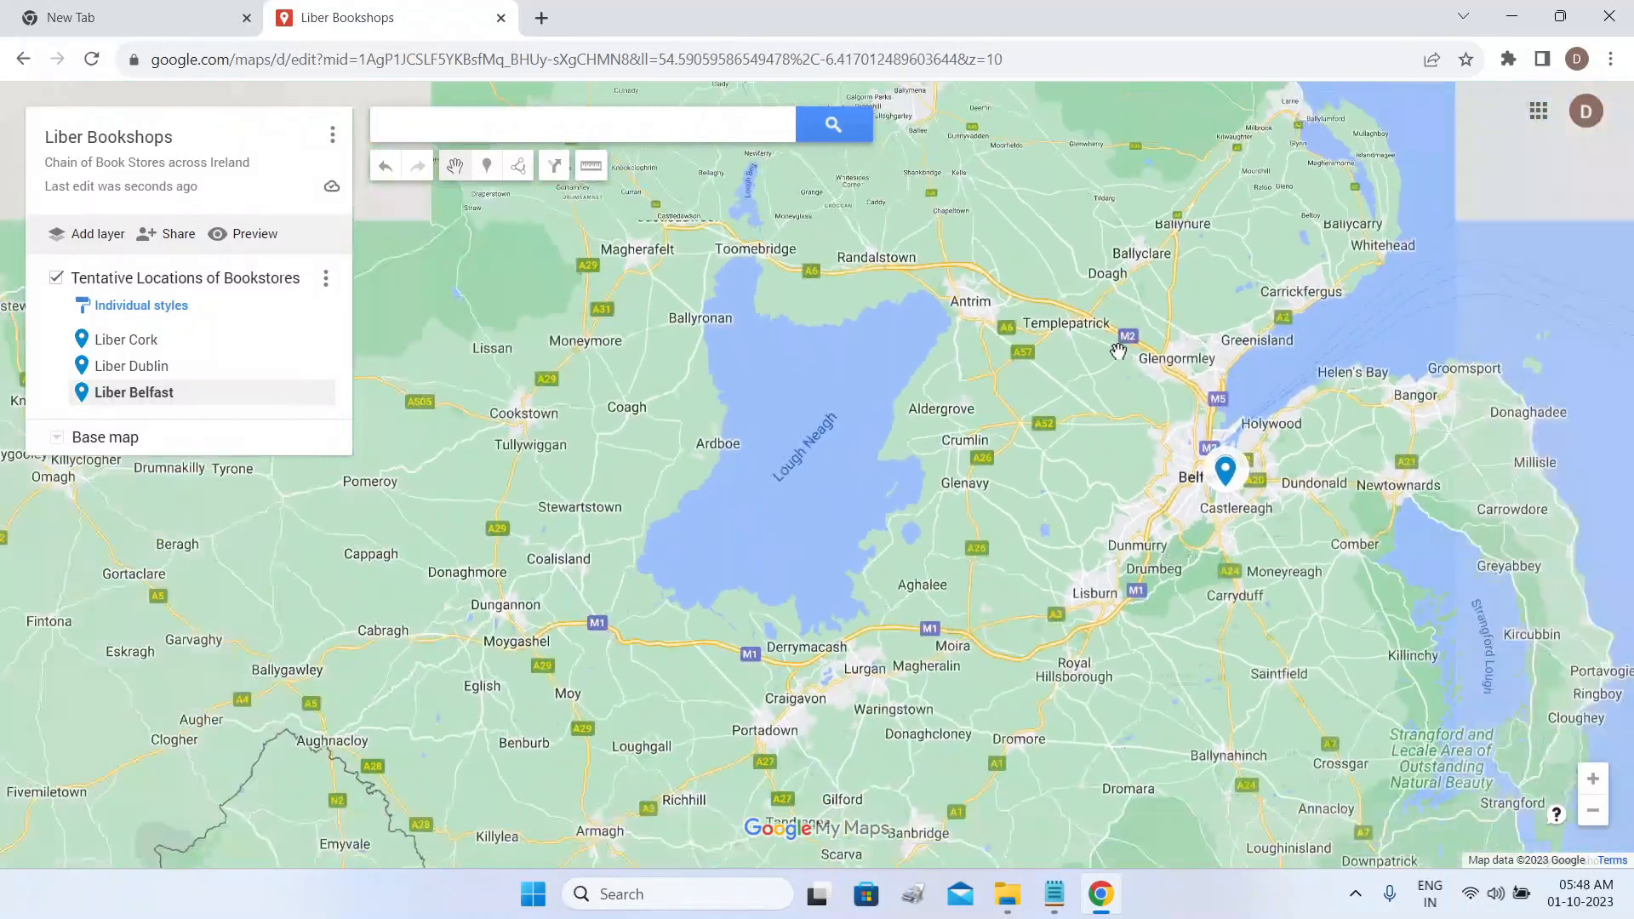
pyautogui.scroll(-2, 1119, 352)
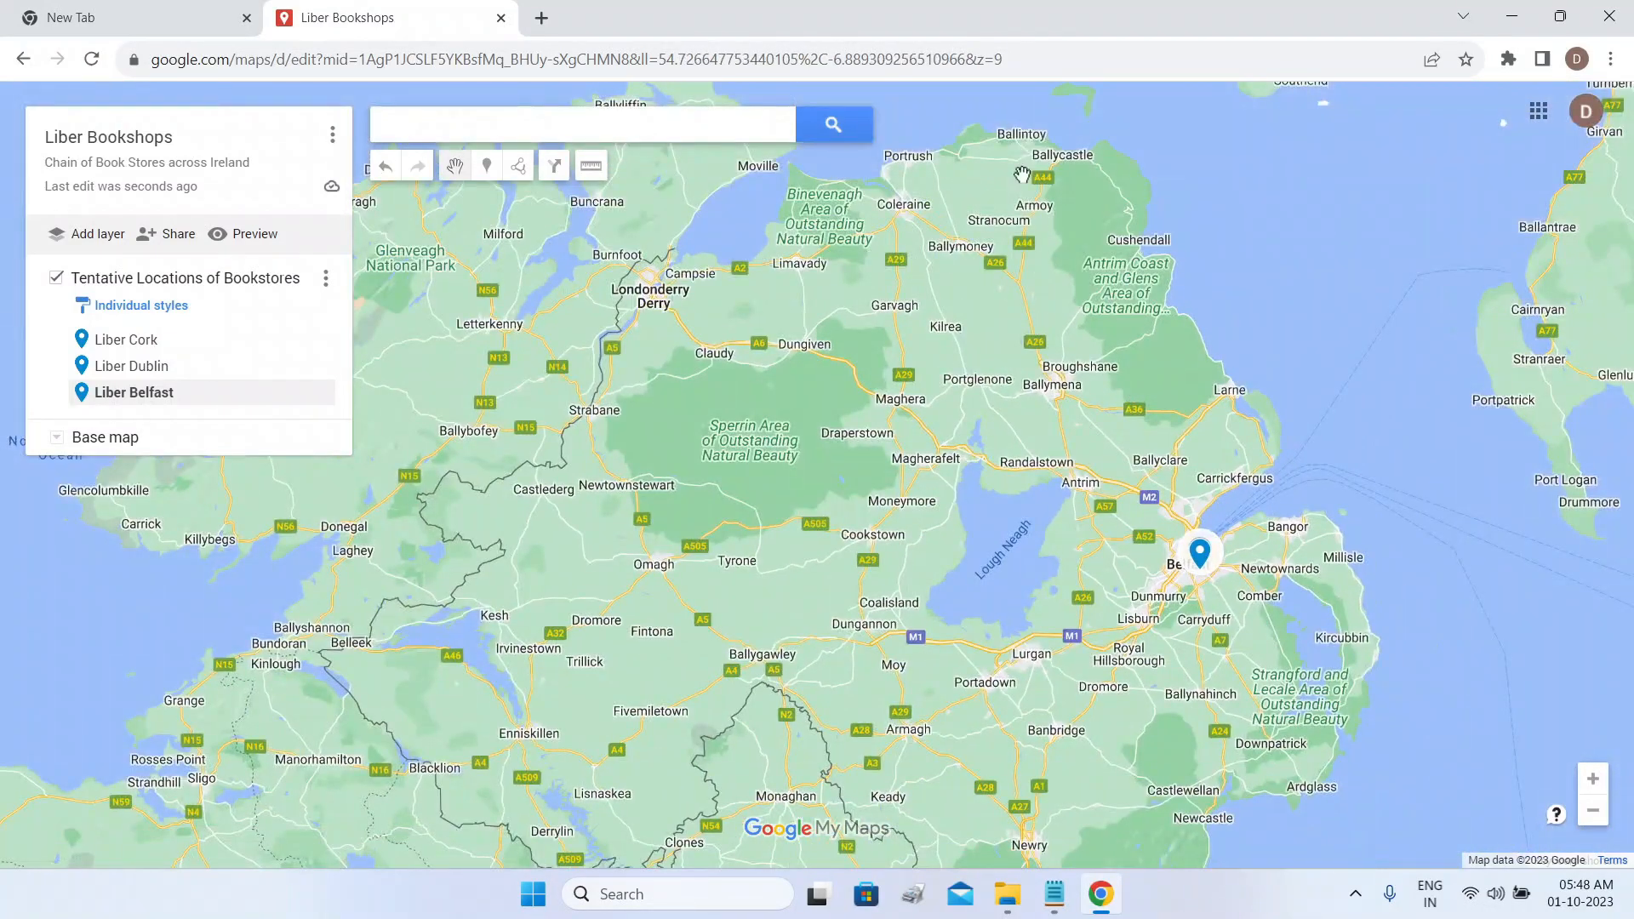
pyautogui.scroll(-2, 1021, 175)
pyautogui.moveTo(971, 272); pyautogui.dragTo(1132, 450)
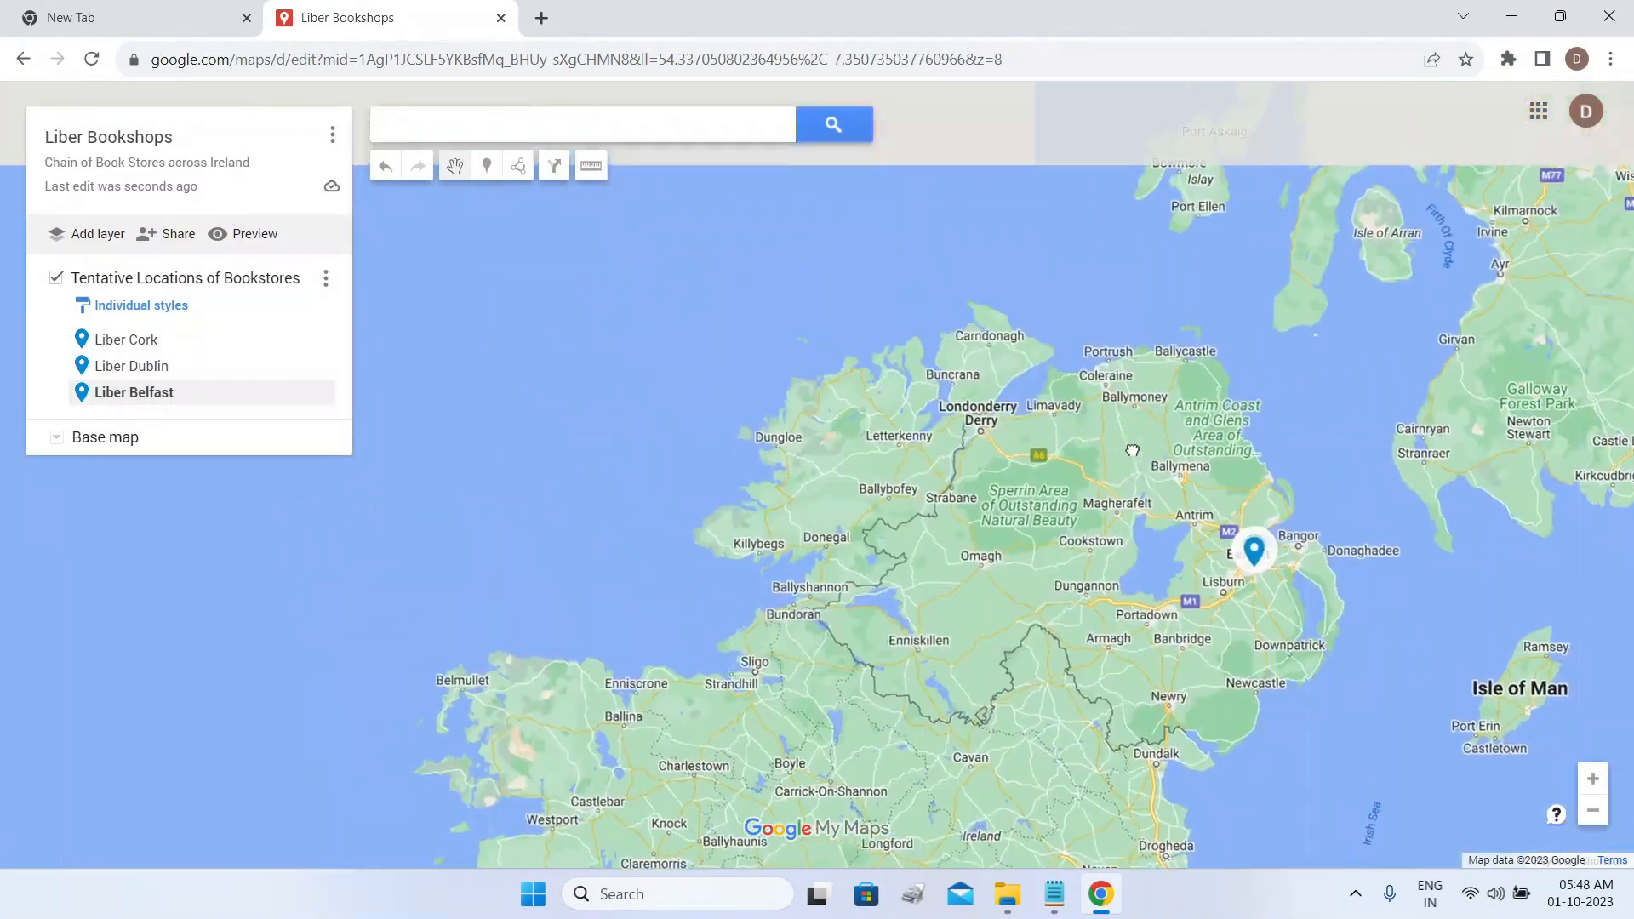
pyautogui.scroll(-2, 1226, 166)
pyautogui.scroll(4, 1168, 271)
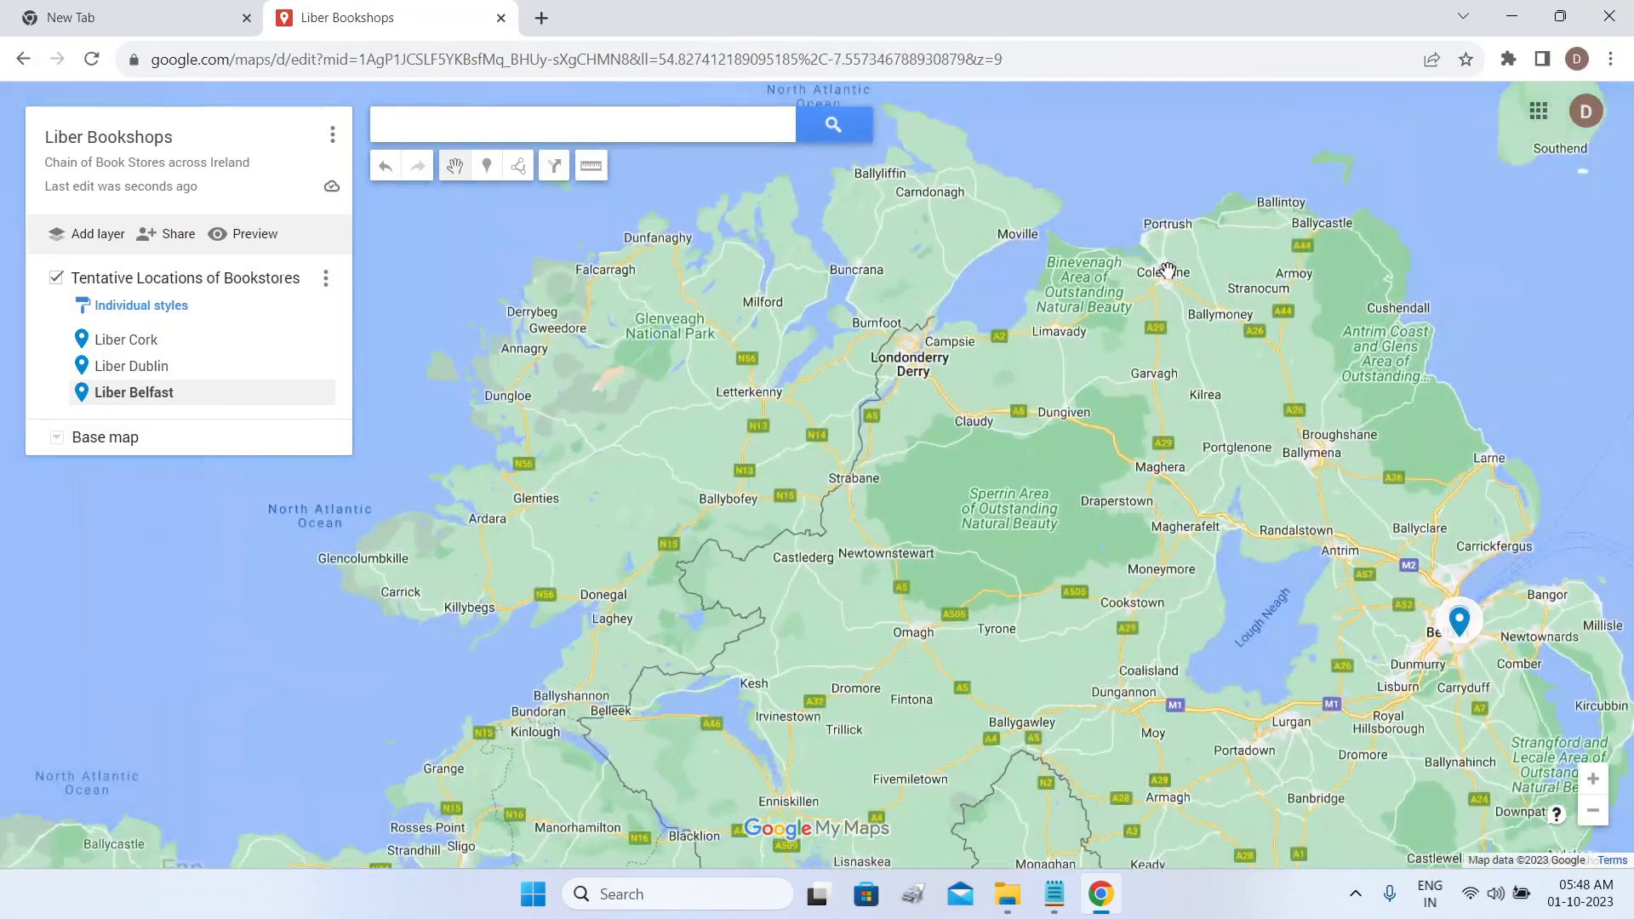
pyautogui.scroll(5, 1168, 271)
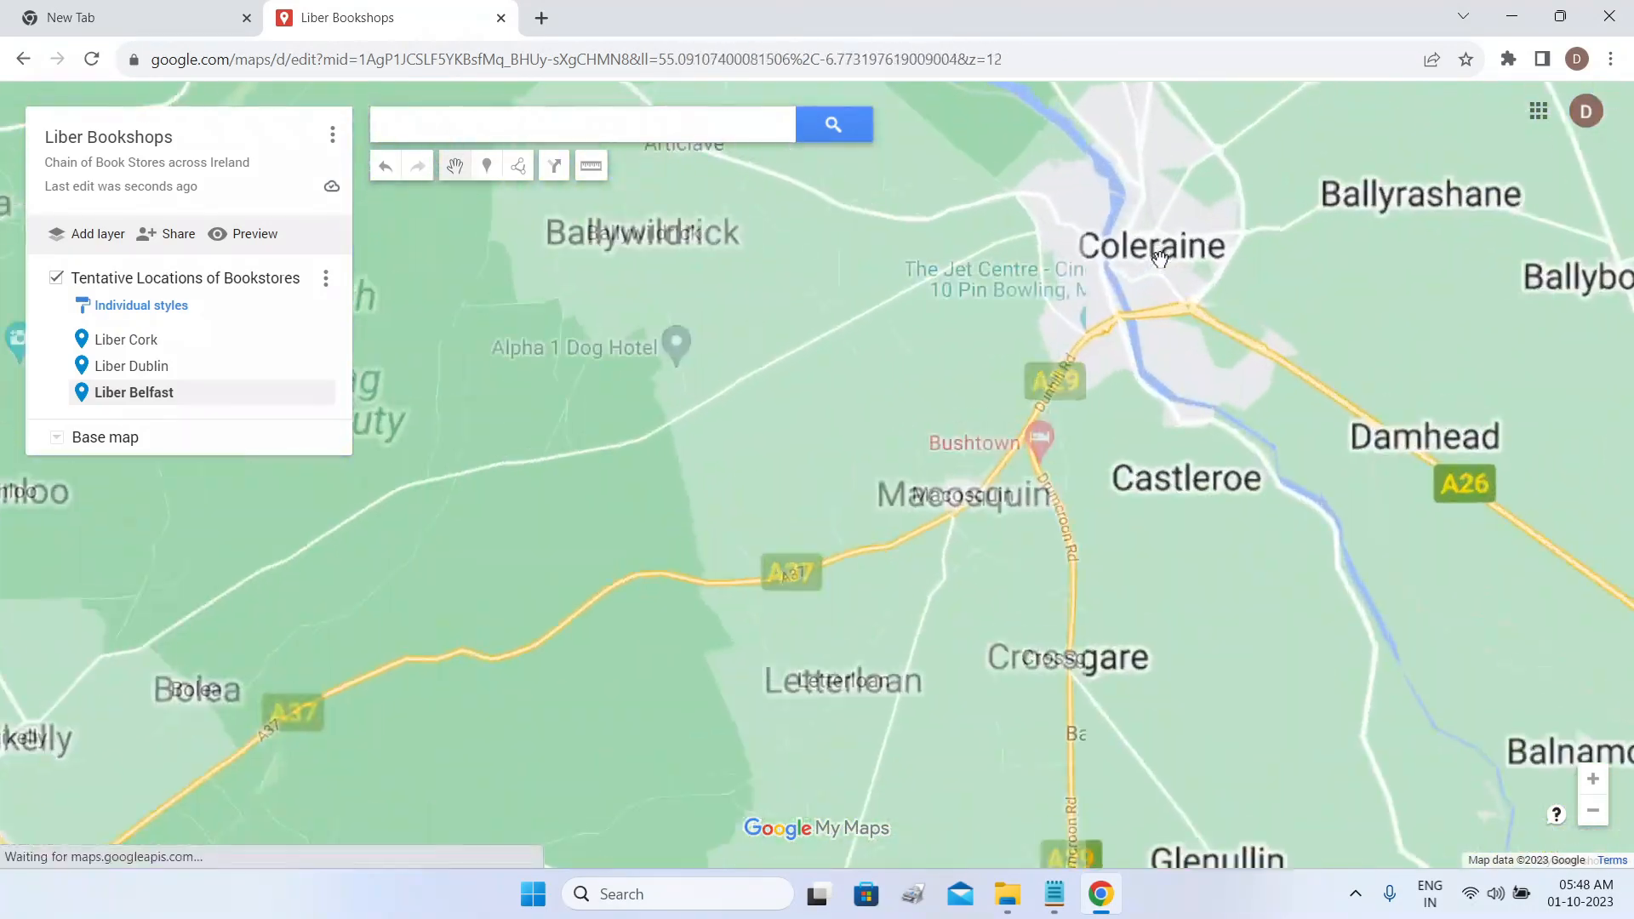
pyautogui.scroll(6, 1160, 258)
pyautogui.moveTo(1136, 317); pyautogui.dragTo(1468, 457)
pyautogui.scroll(-1, 1388, 433)
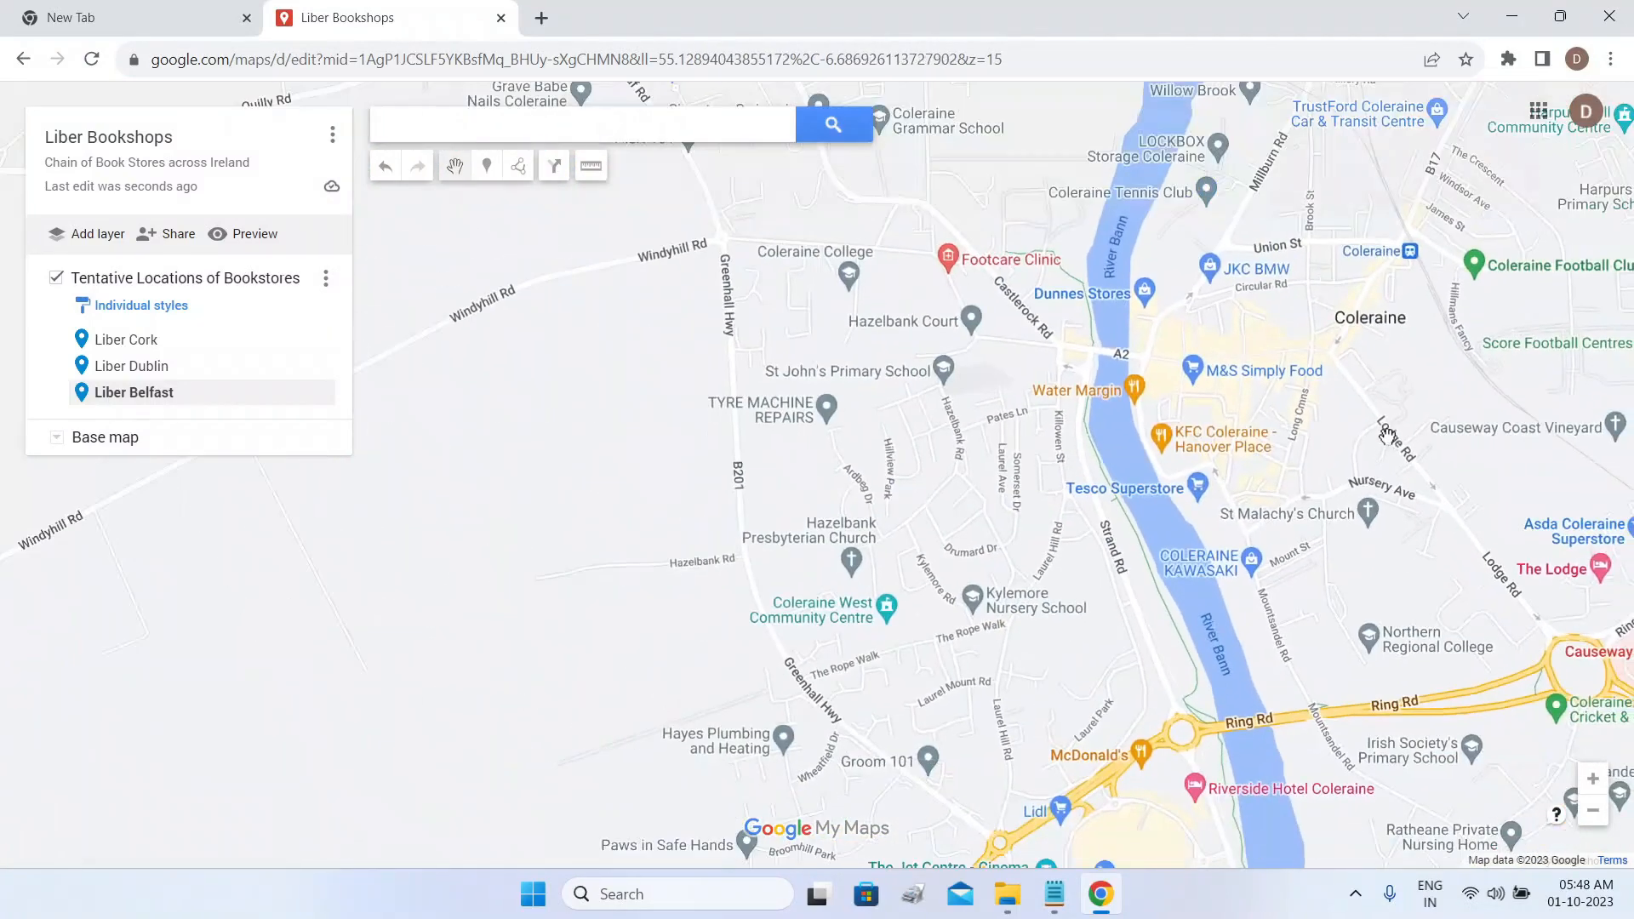
pyautogui.scroll(-1, 1252, 406)
pyautogui.scroll(1, 1251, 406)
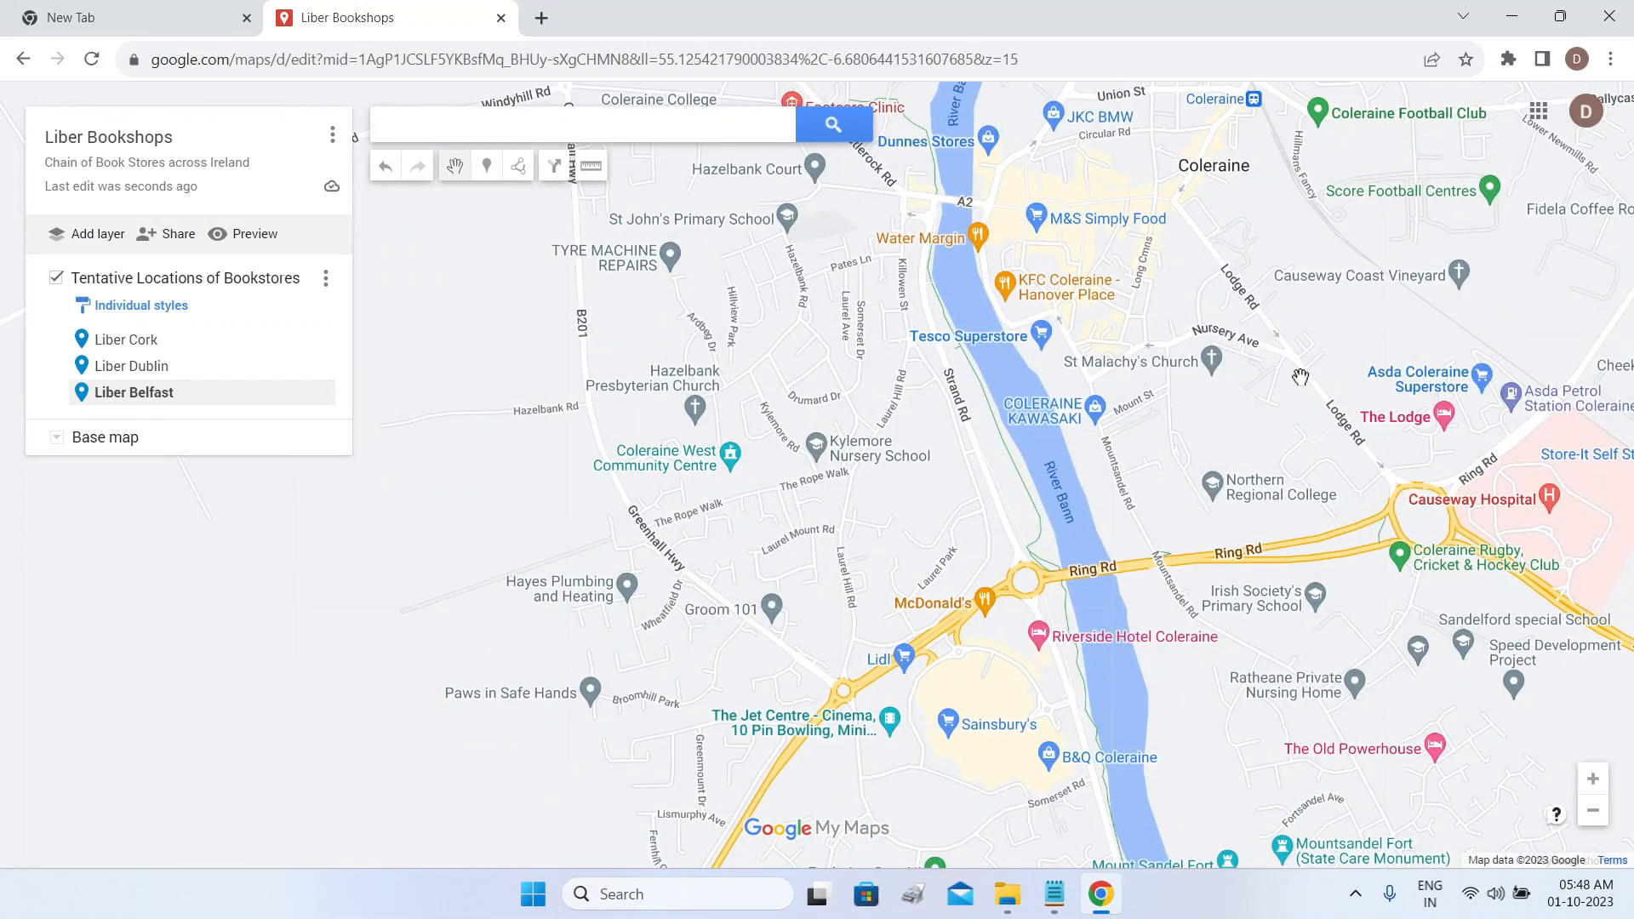
pyautogui.click(489, 173)
# Place a 'Liber Coleraine' marker on Lodge Road with the pasted bookstore description and website link.
pyautogui.click(1296, 368)
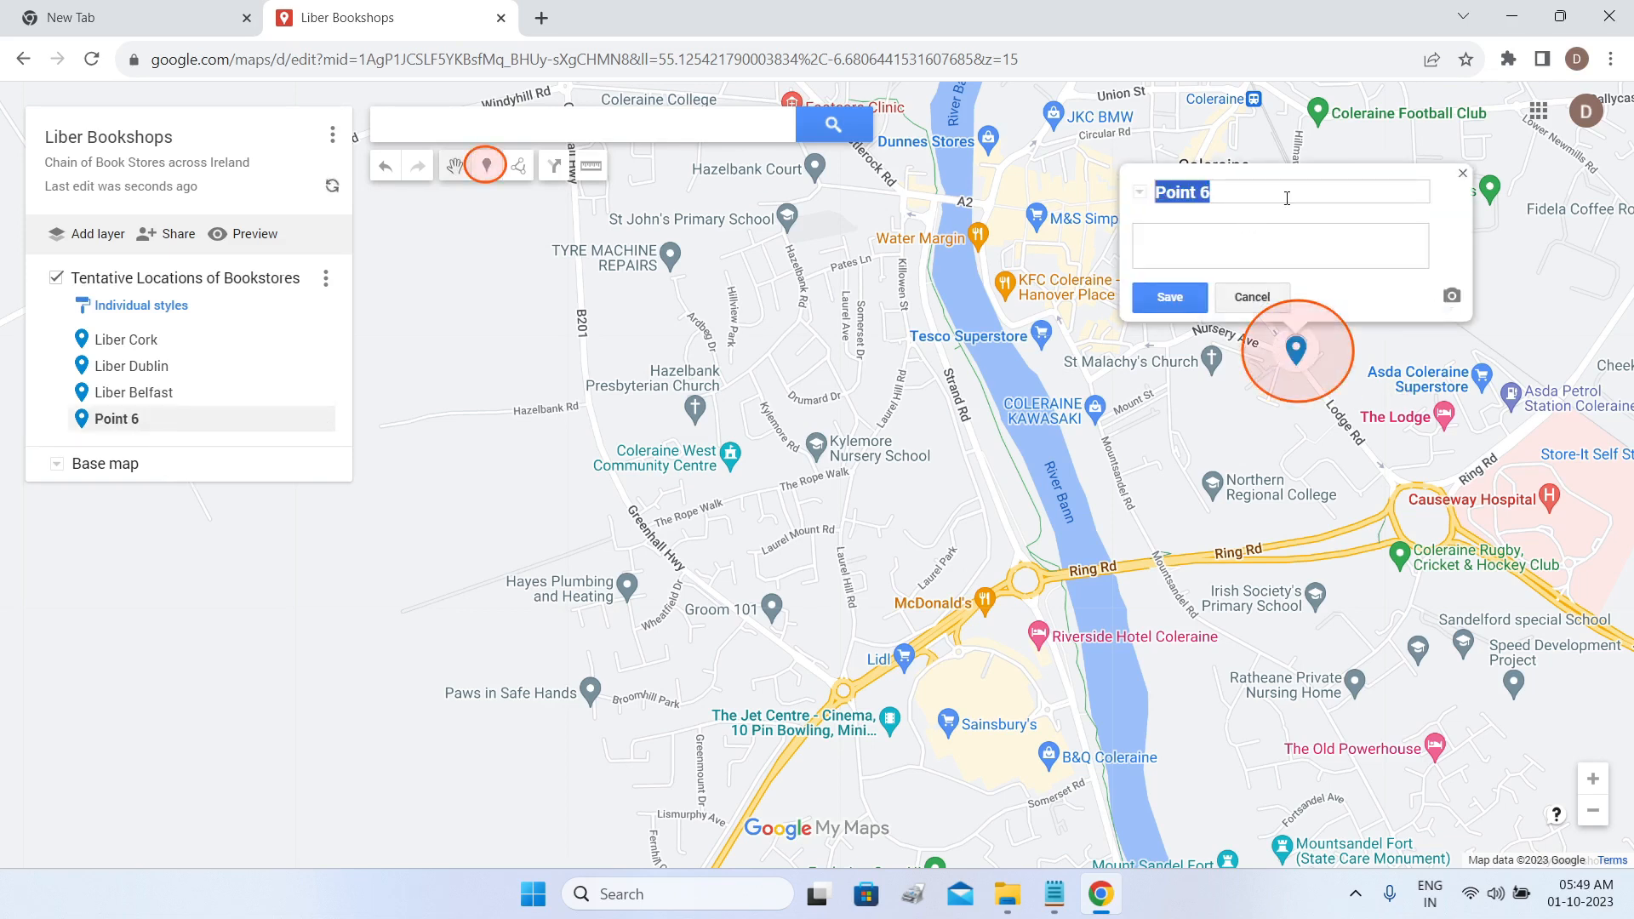
pyautogui.write('Liber Coleraine')
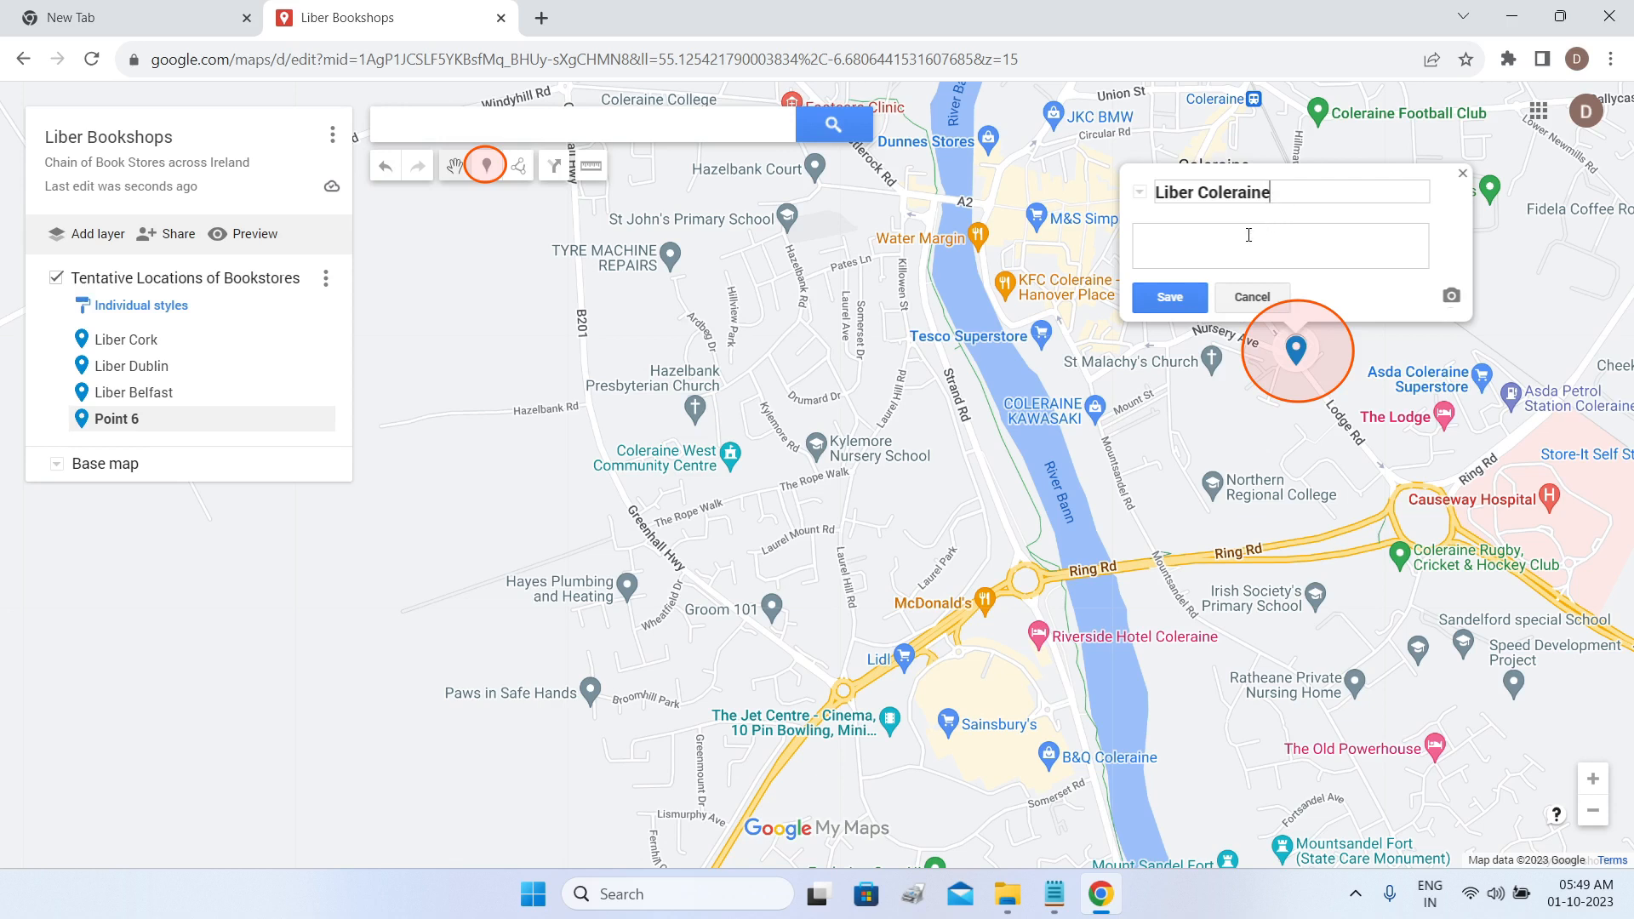
pyautogui.hotkey('ctrl', 'v')
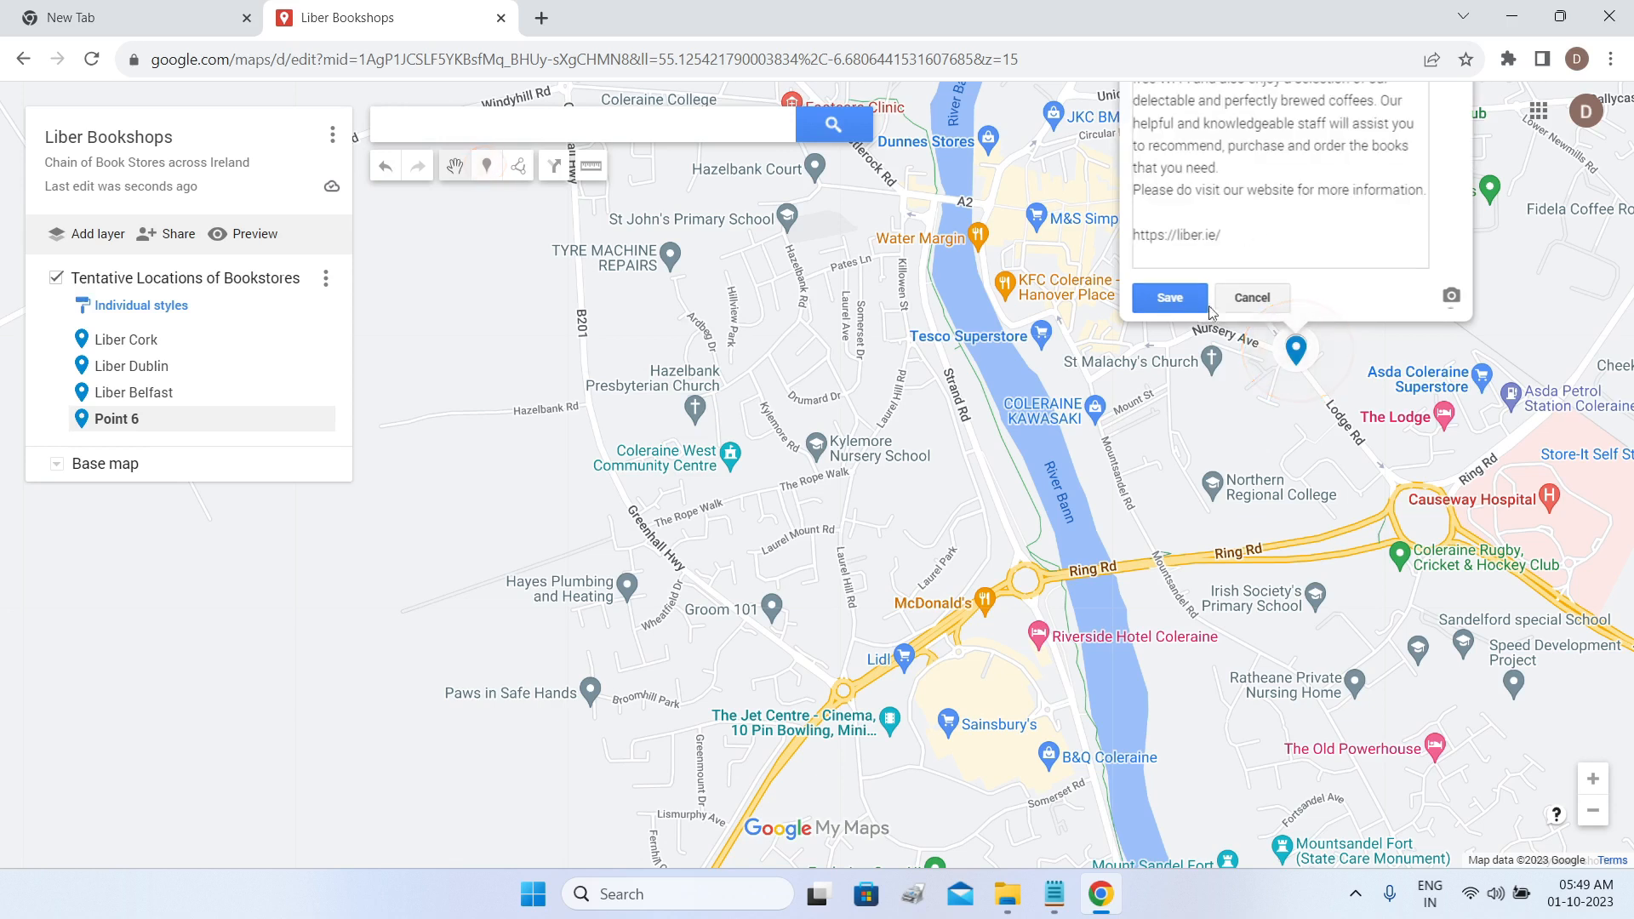
pyautogui.click(1170, 298)
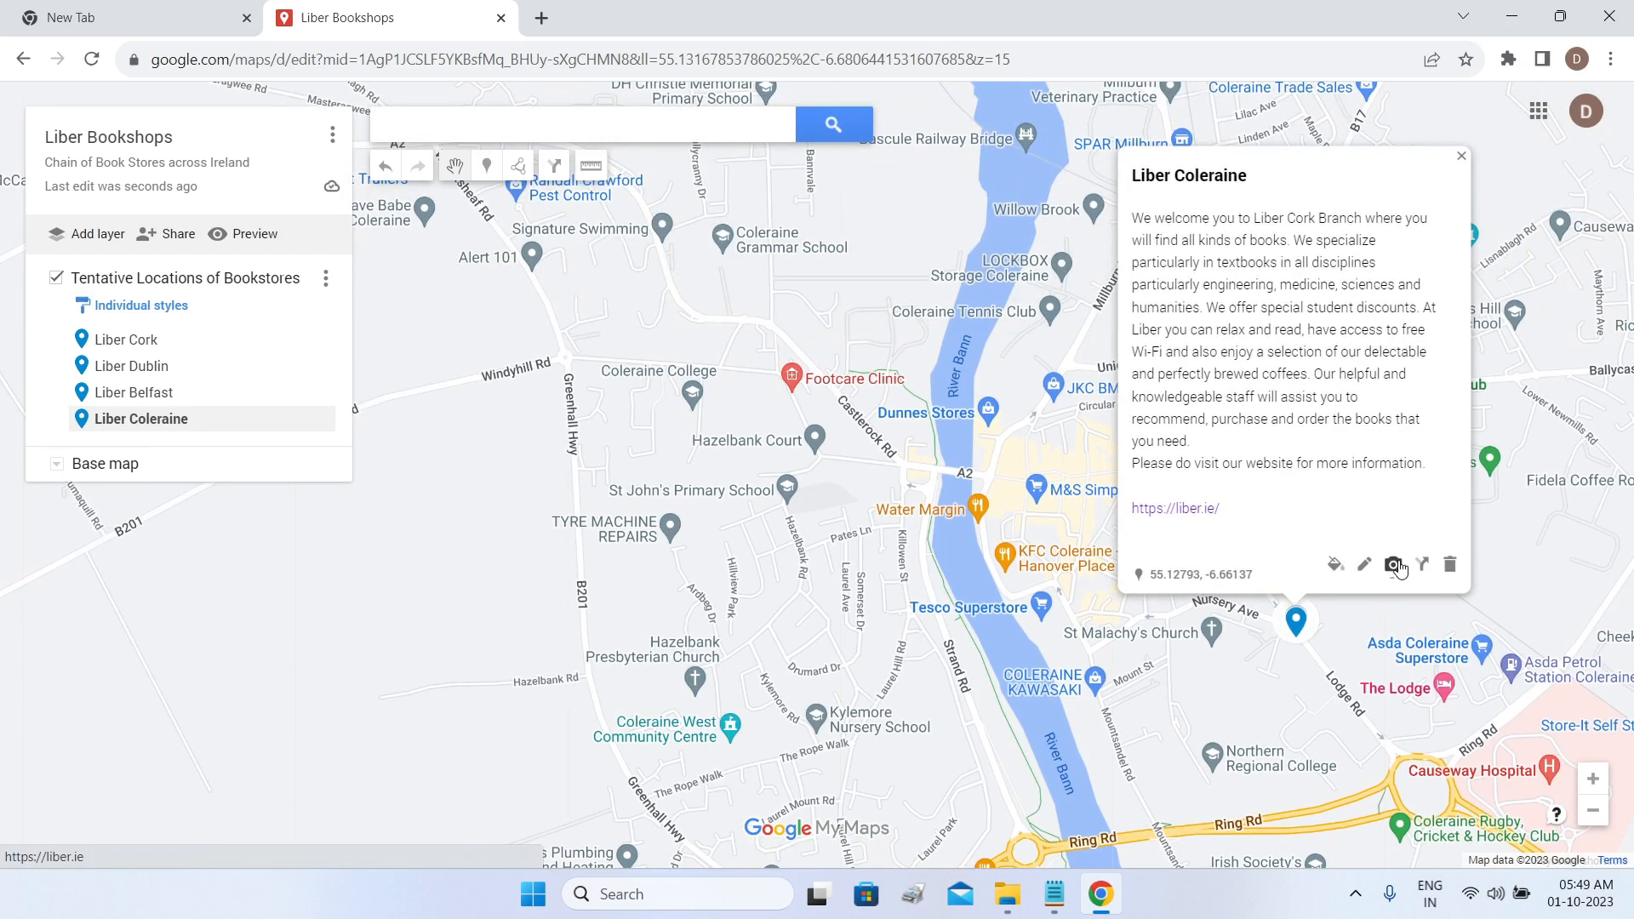
pyautogui.click(1396, 566)
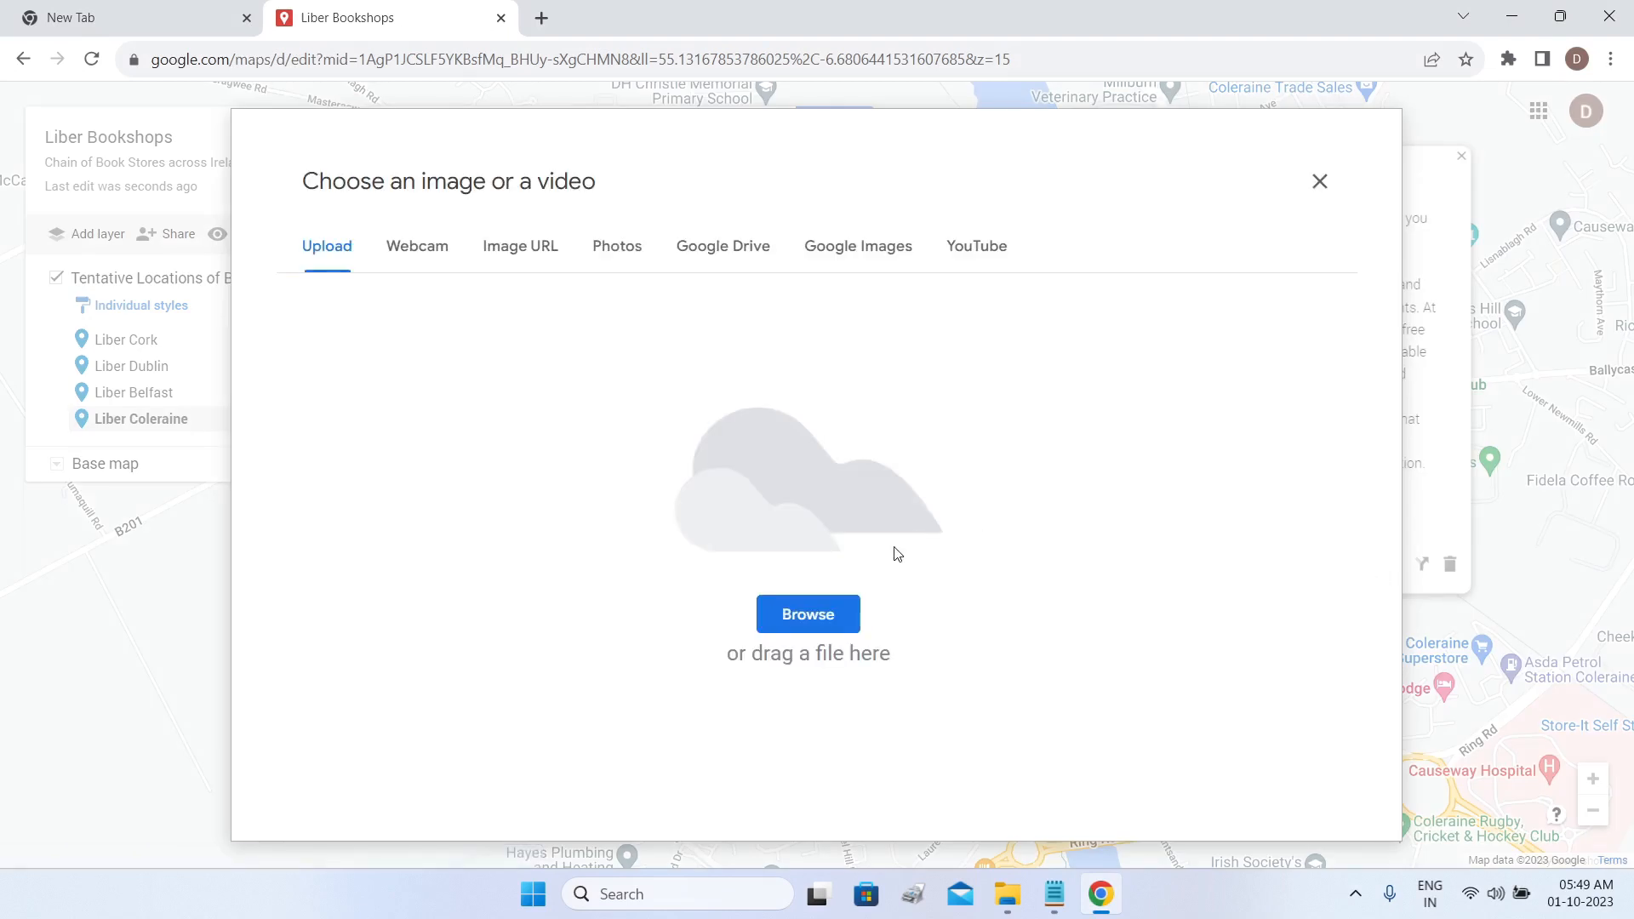
# Insert the third bookshelf photo into Liber Coleraine, save it, and close the card.
pyautogui.click(600, 249)
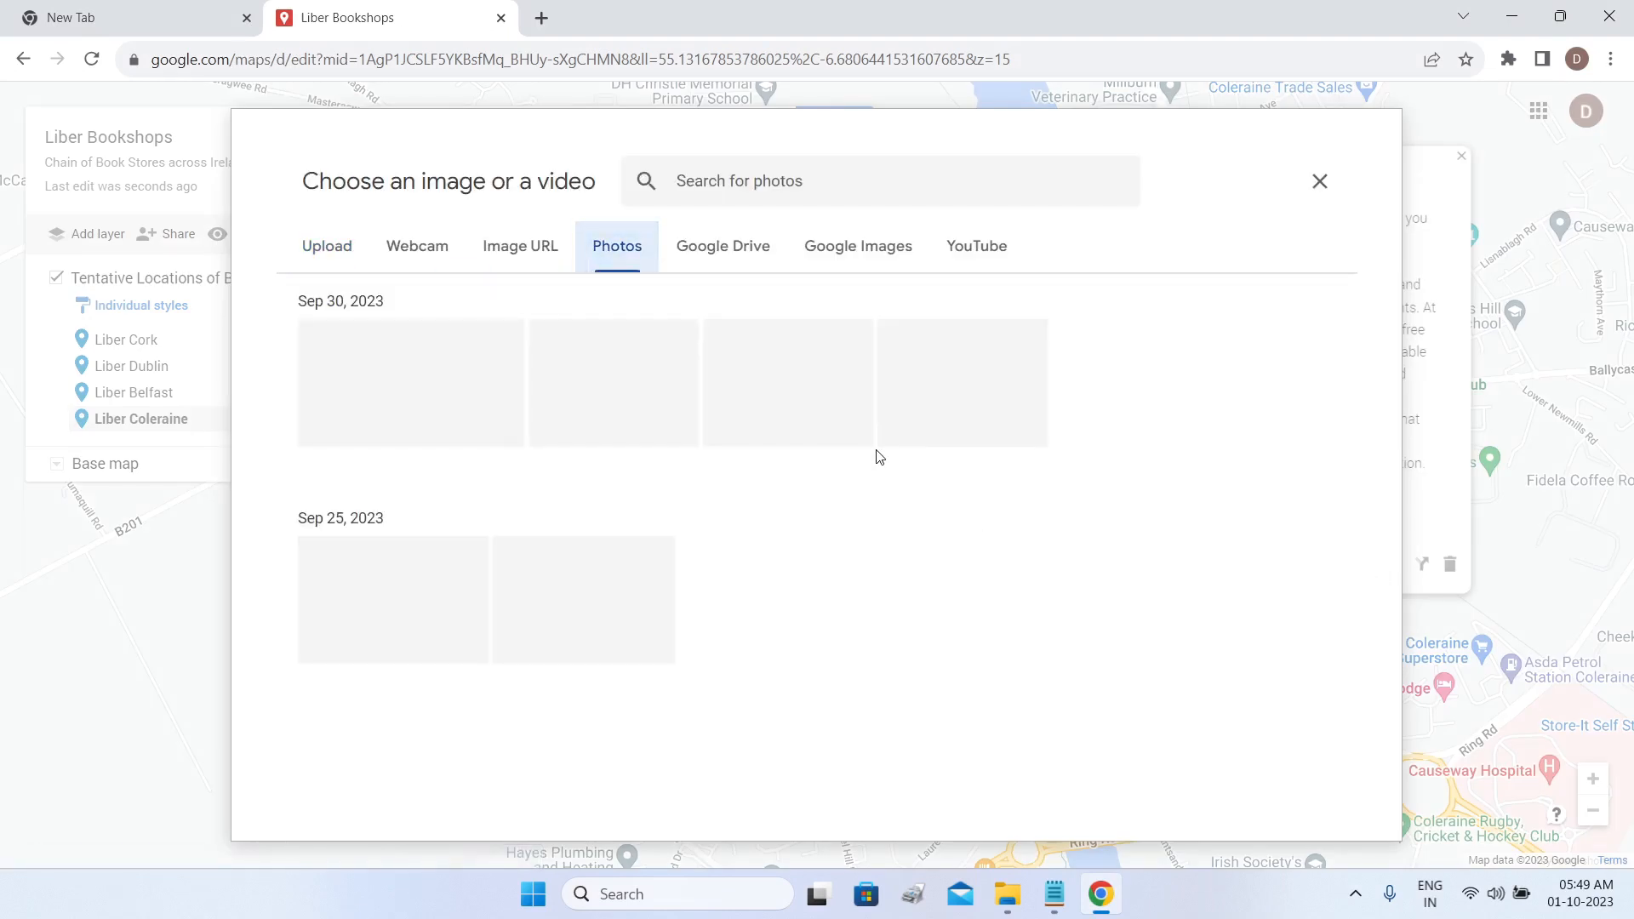
pyautogui.click(788, 384)
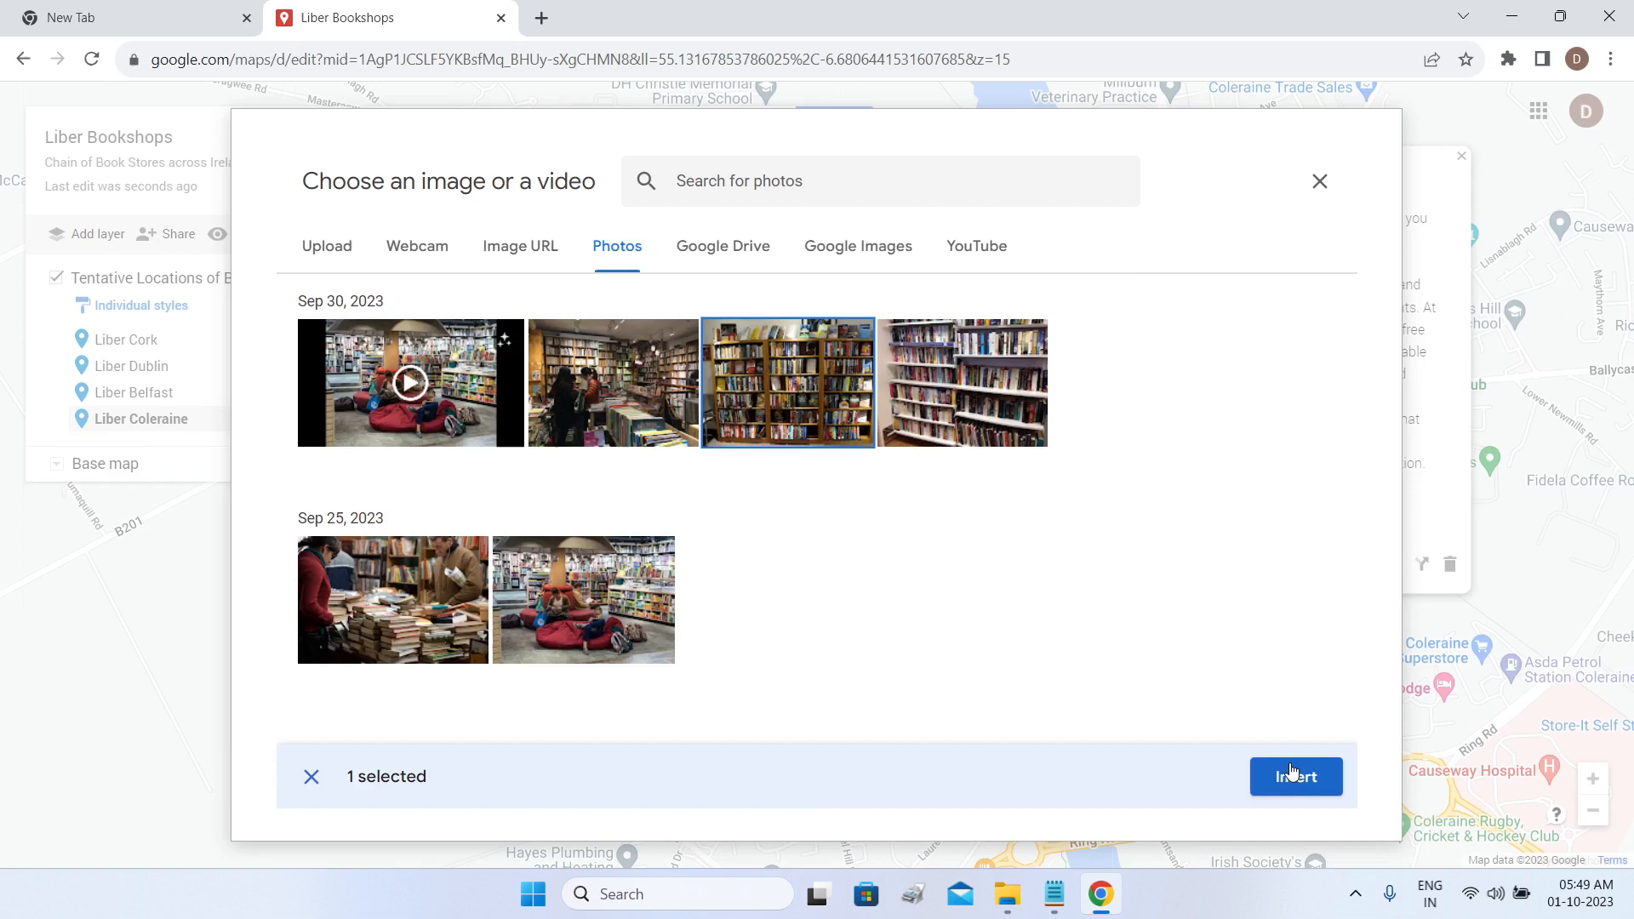
pyautogui.click(1292, 776)
pyautogui.click(1170, 570)
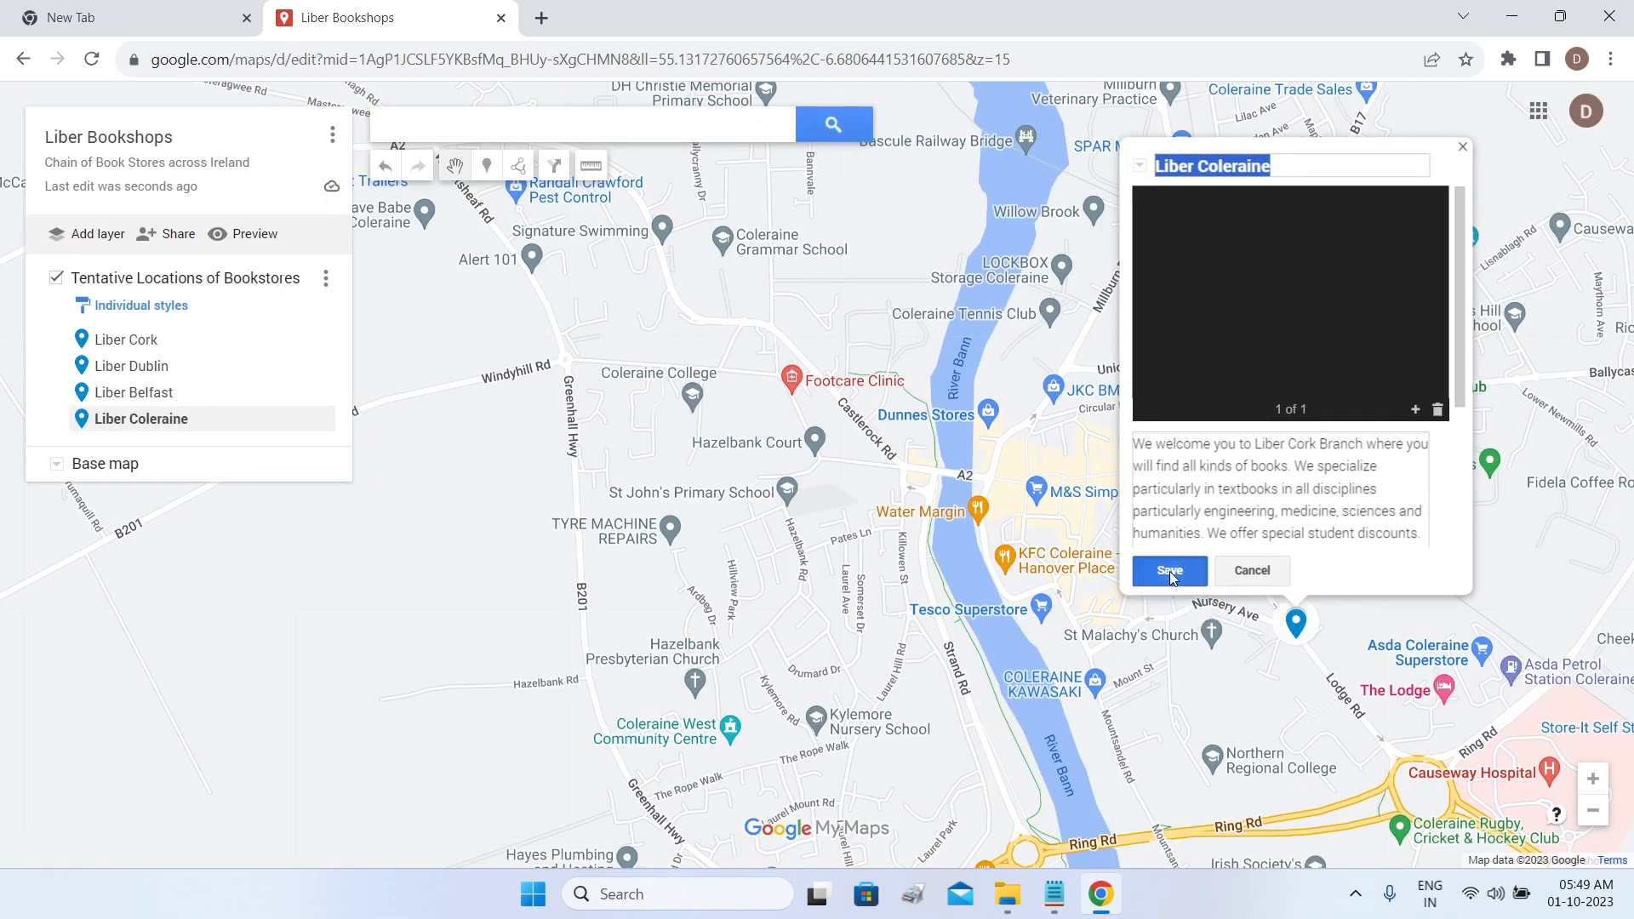
pyautogui.click(1462, 156)
# Zoom out and recentre until Ireland with all four Liber placemarks fills the view.
pyautogui.scroll(-4, 1173, 330)
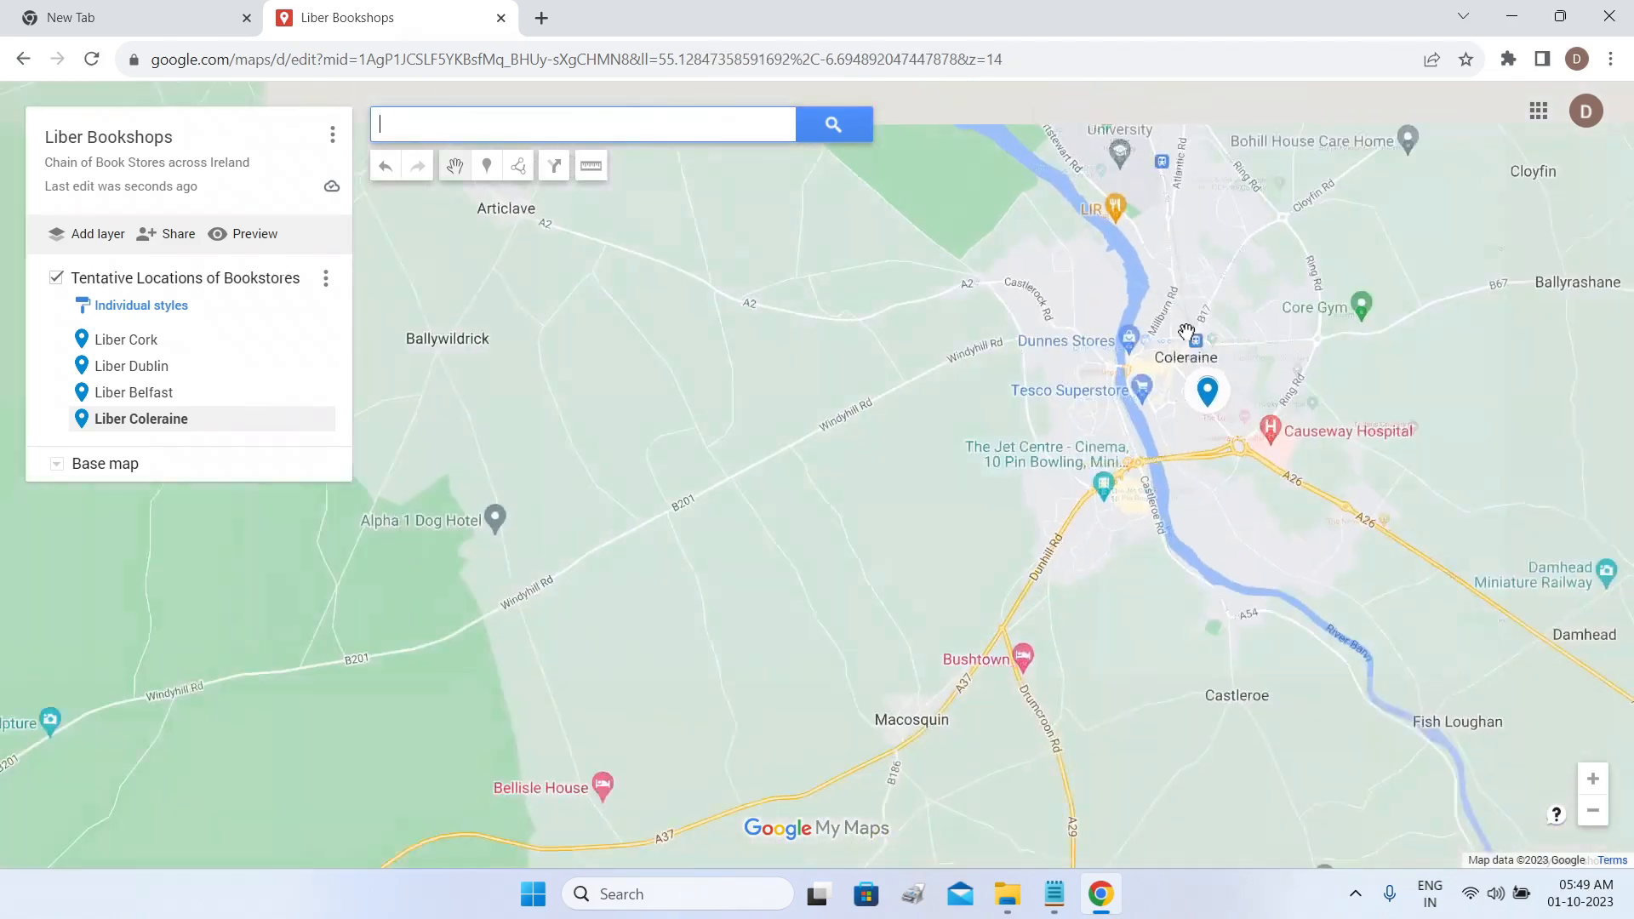
pyautogui.scroll(-1, 1310, 314)
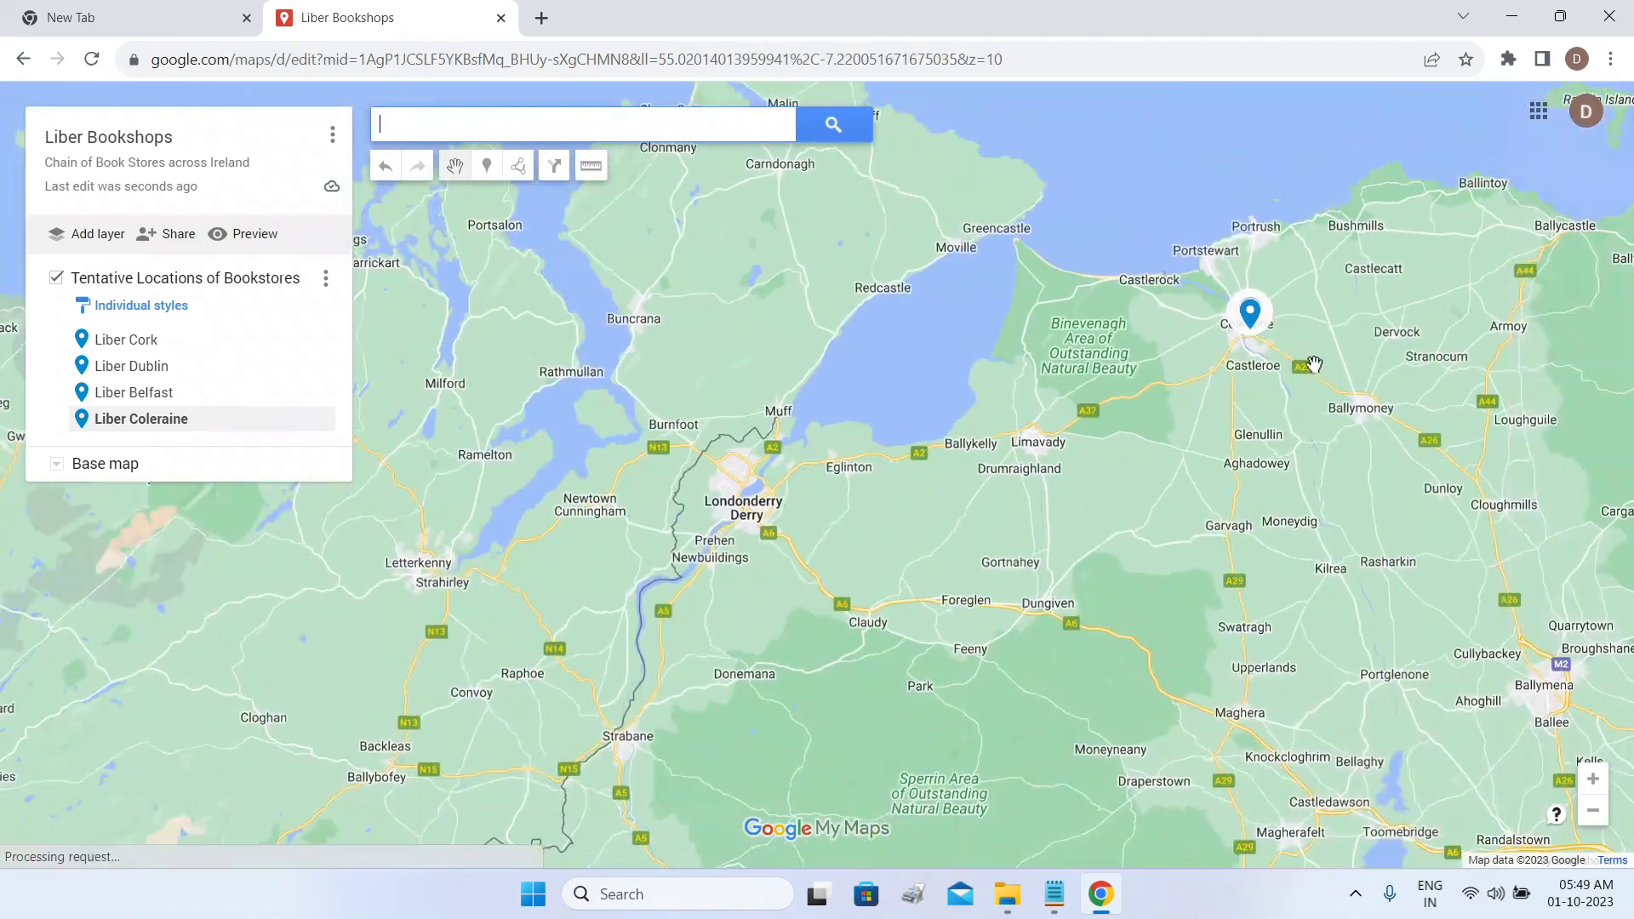
pyautogui.moveTo(1332, 423); pyautogui.dragTo(1185, 318)
pyautogui.scroll(-1, 1210, 345)
pyautogui.scroll(-4, 1209, 344)
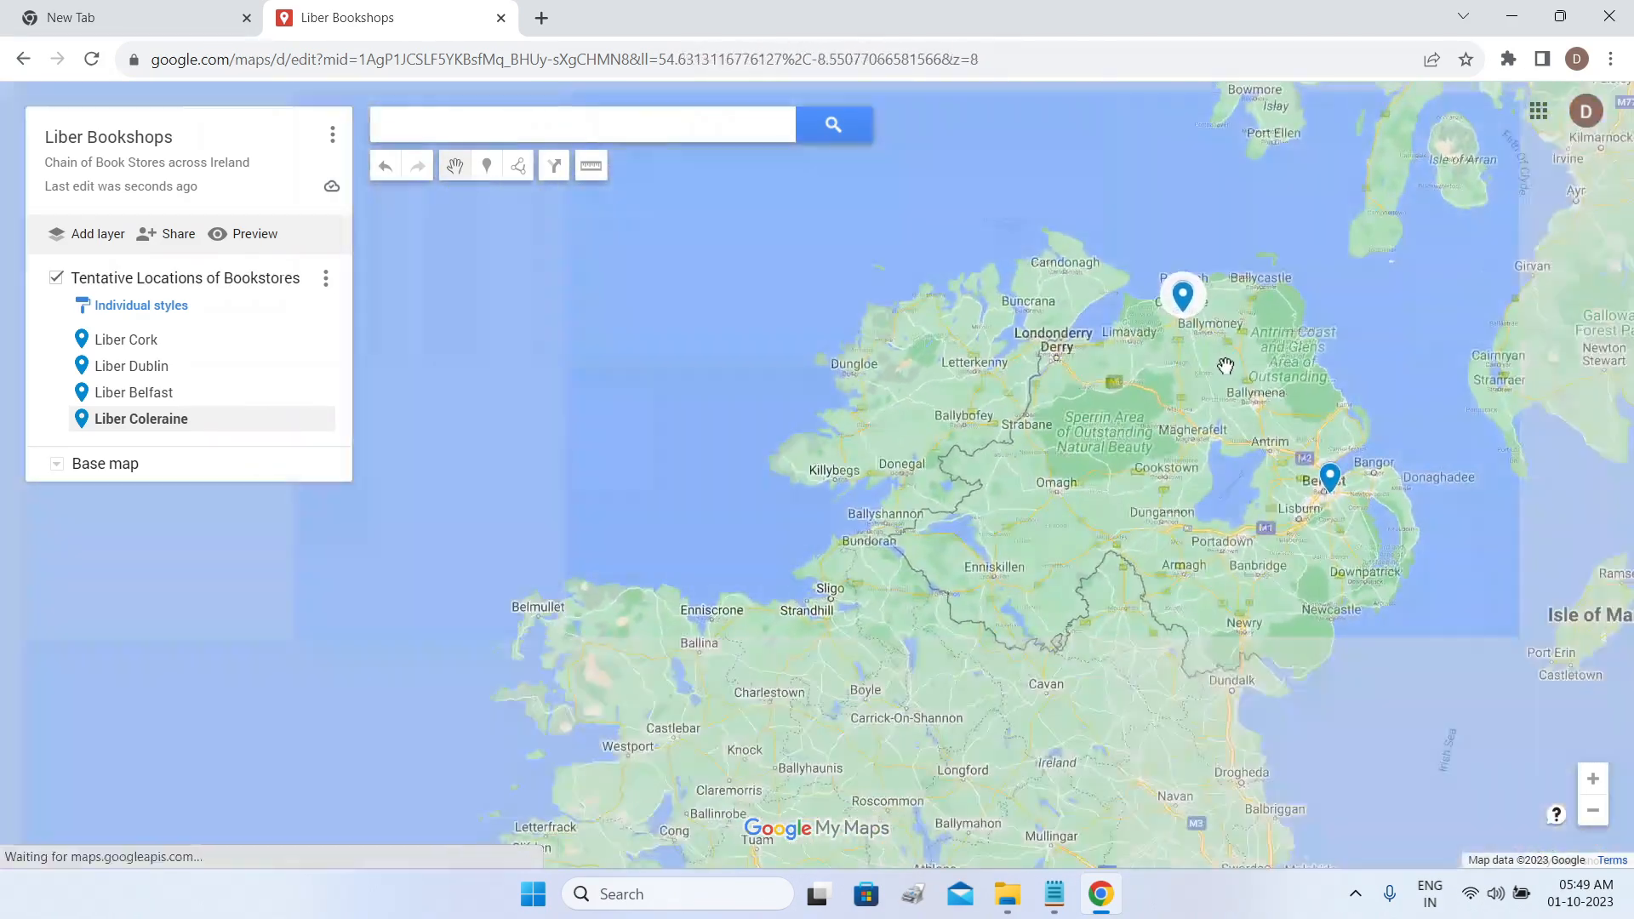
pyautogui.scroll(2, 1212, 420)
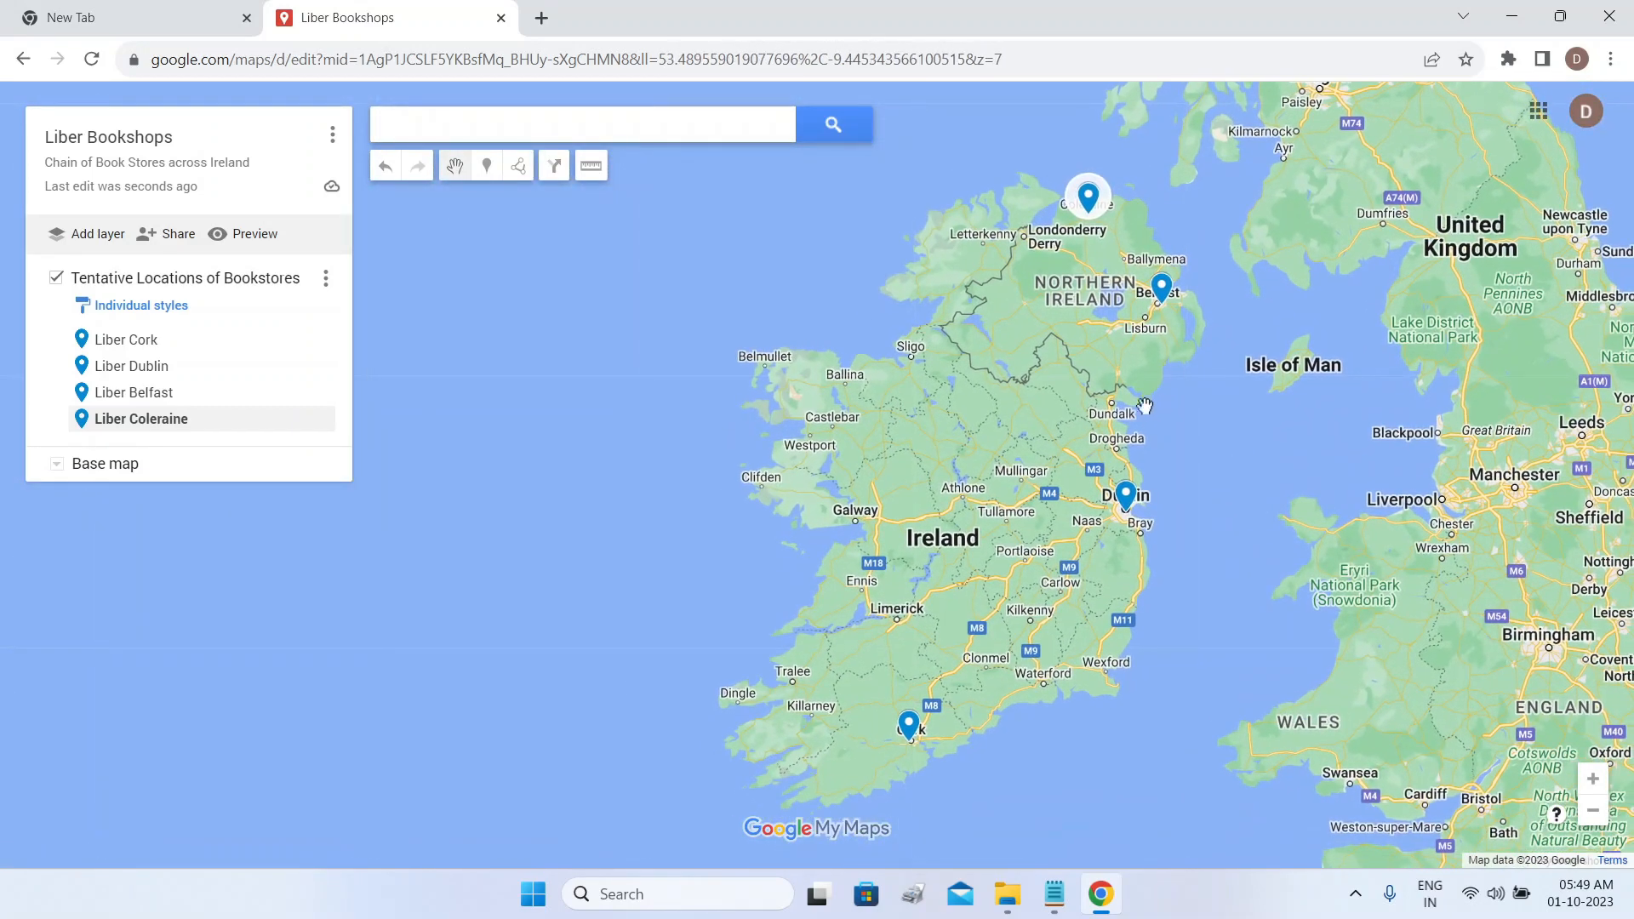
pyautogui.scroll(1, 1137, 416)
pyautogui.scroll(-1, 1138, 416)
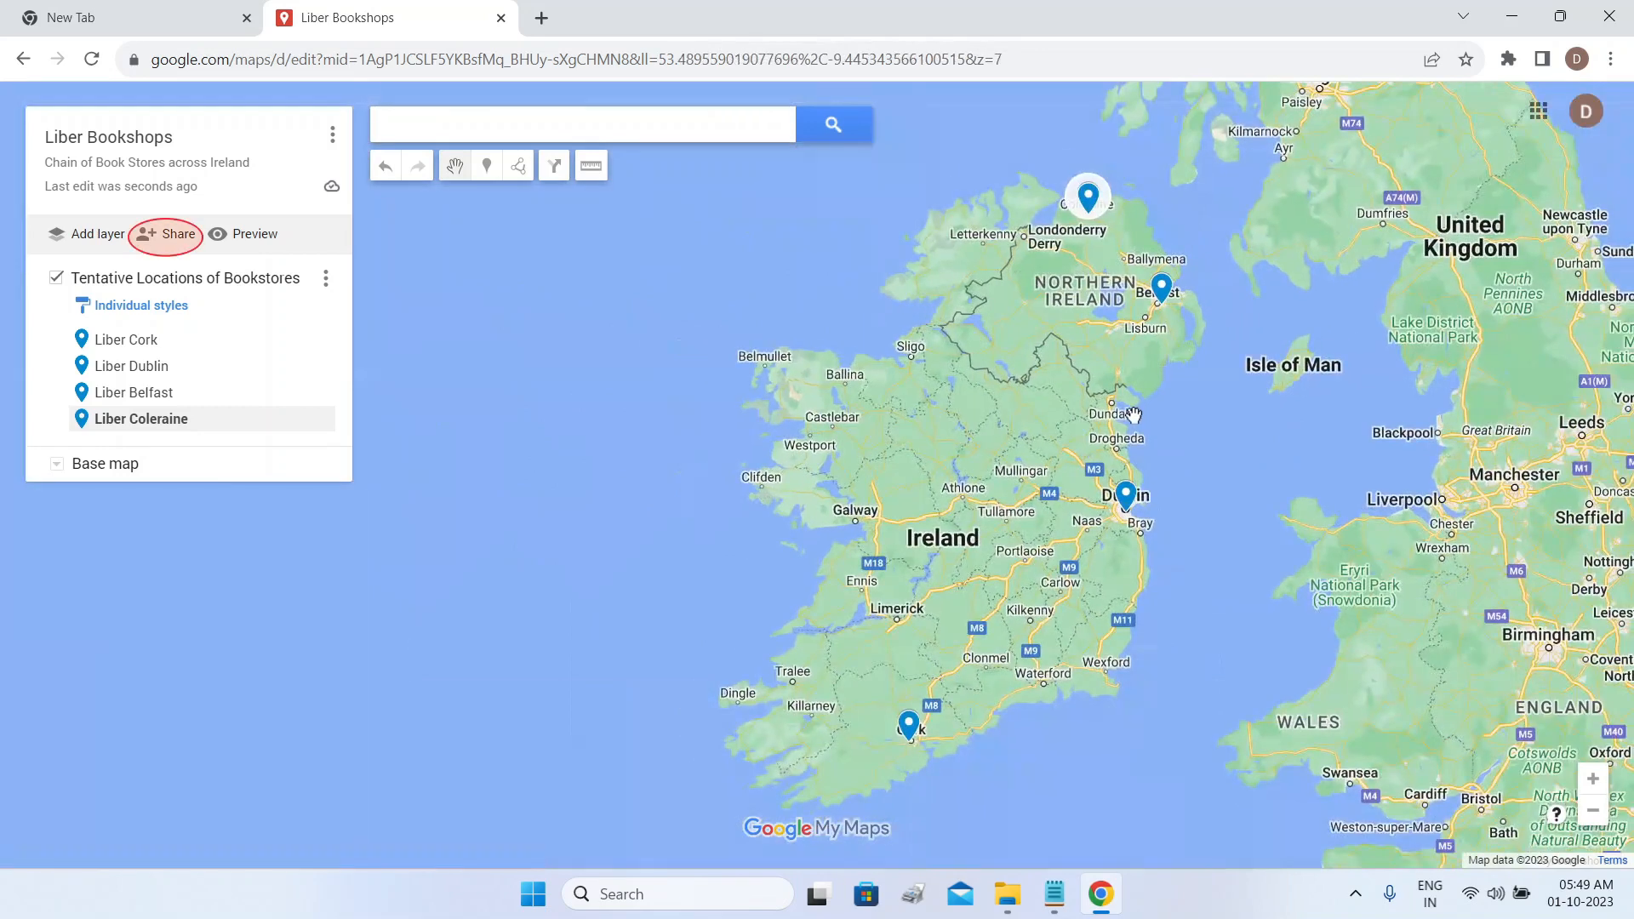
pyautogui.moveTo(1135, 405); pyautogui.dragTo(1114, 382)
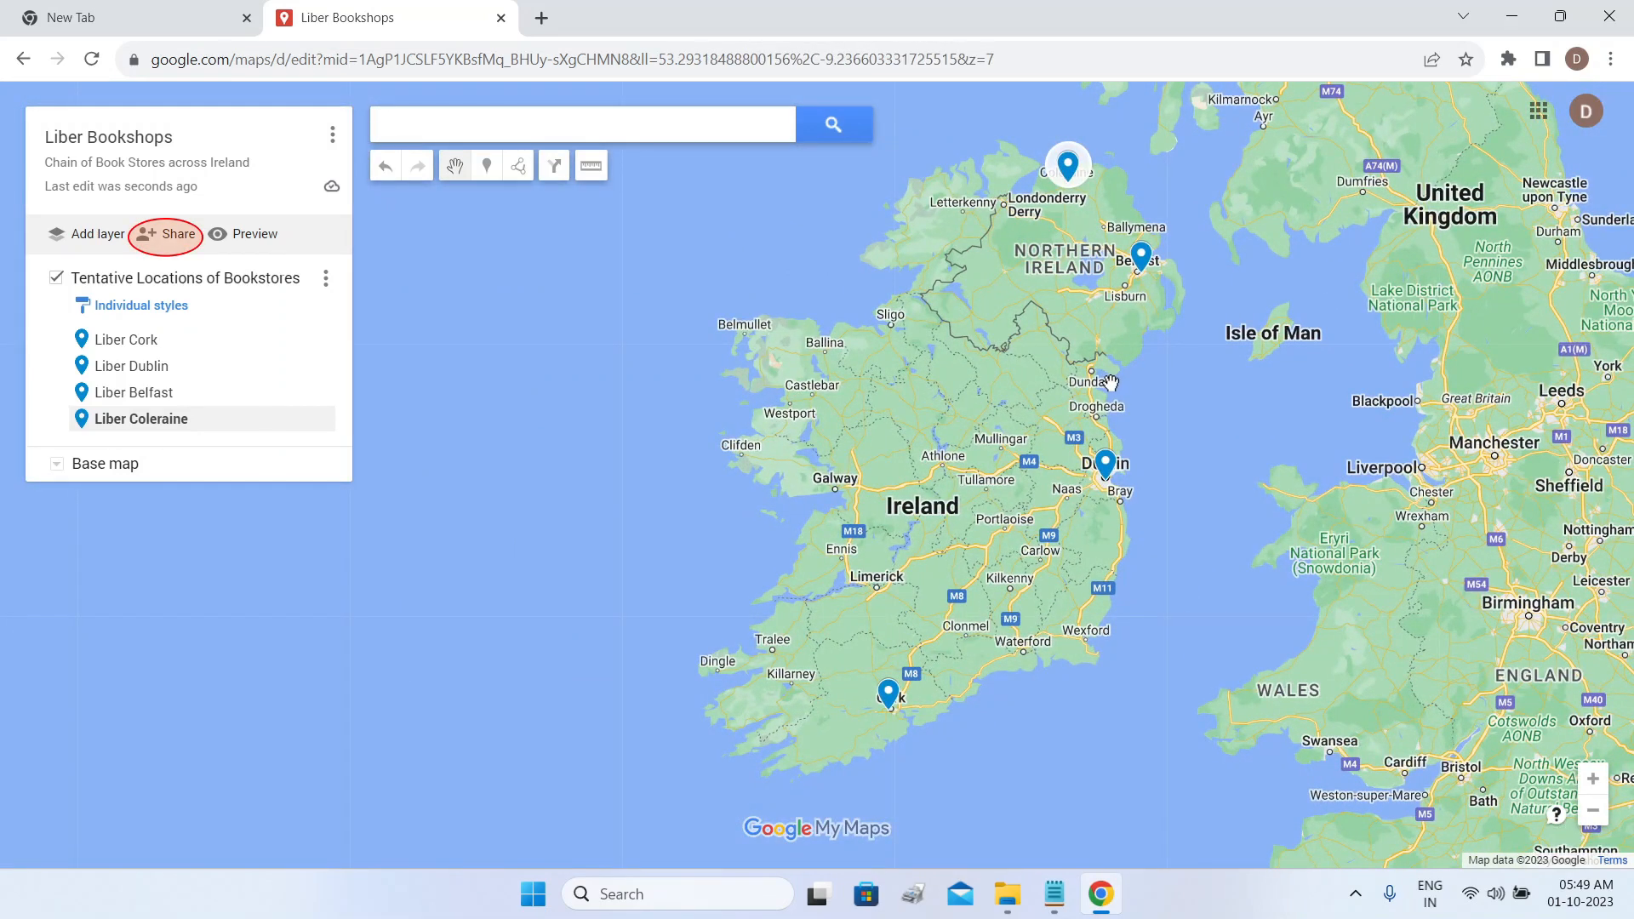
pyautogui.click(168, 241)
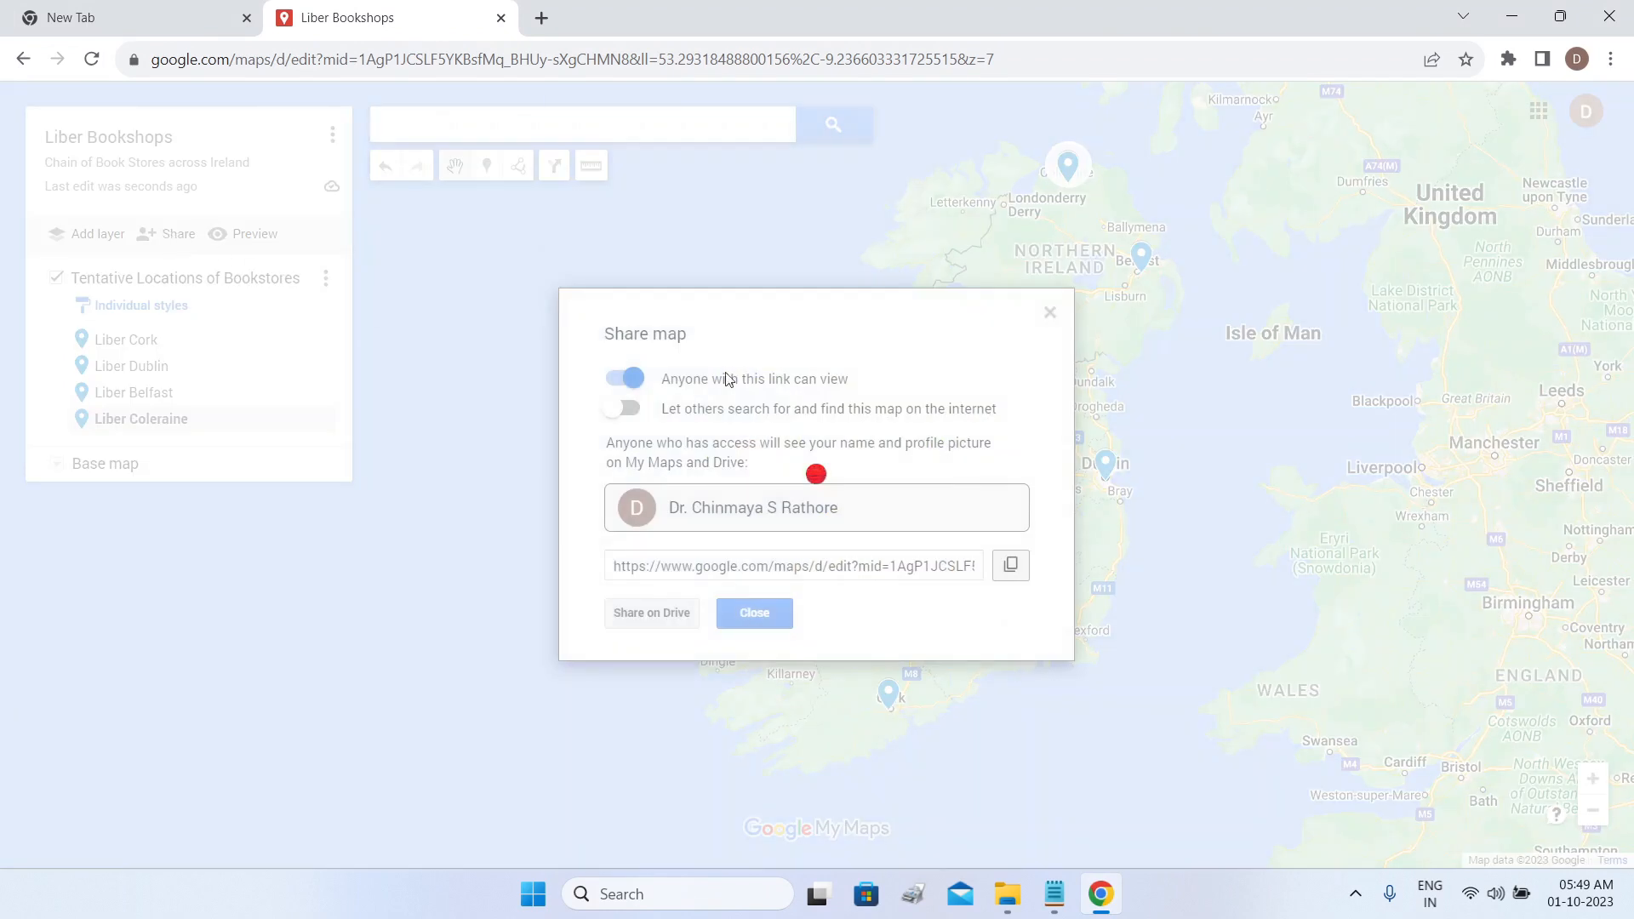
# Turn on 'Anyone with this link can view' for Liber Bookshops and close the dialog.
pyautogui.click(630, 380)
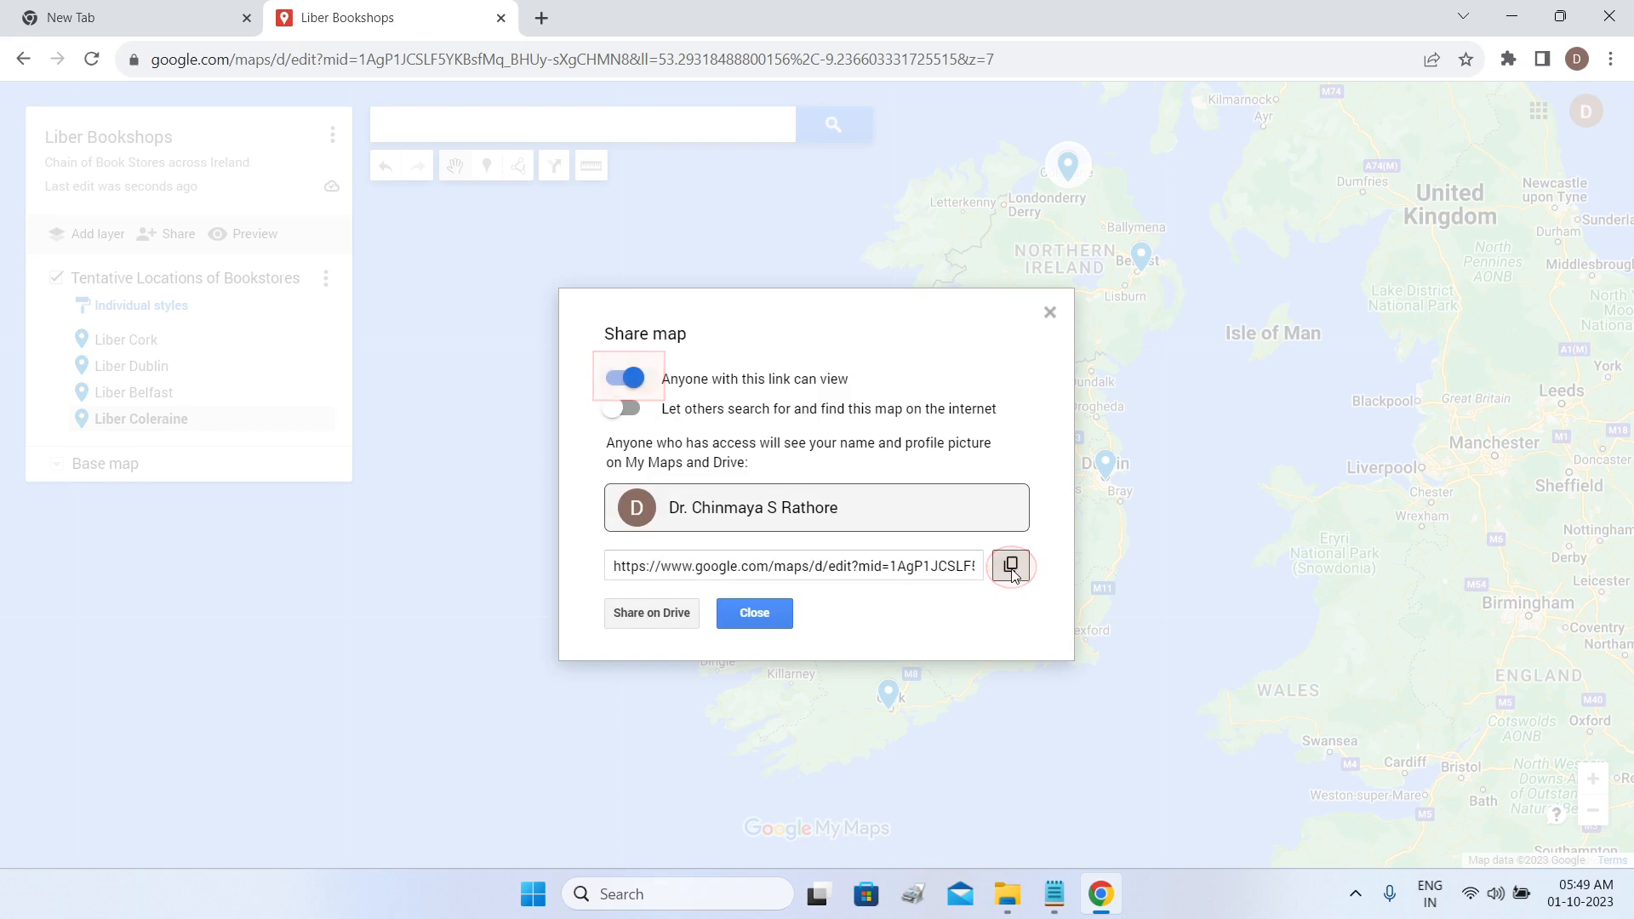
pyautogui.click(755, 613)
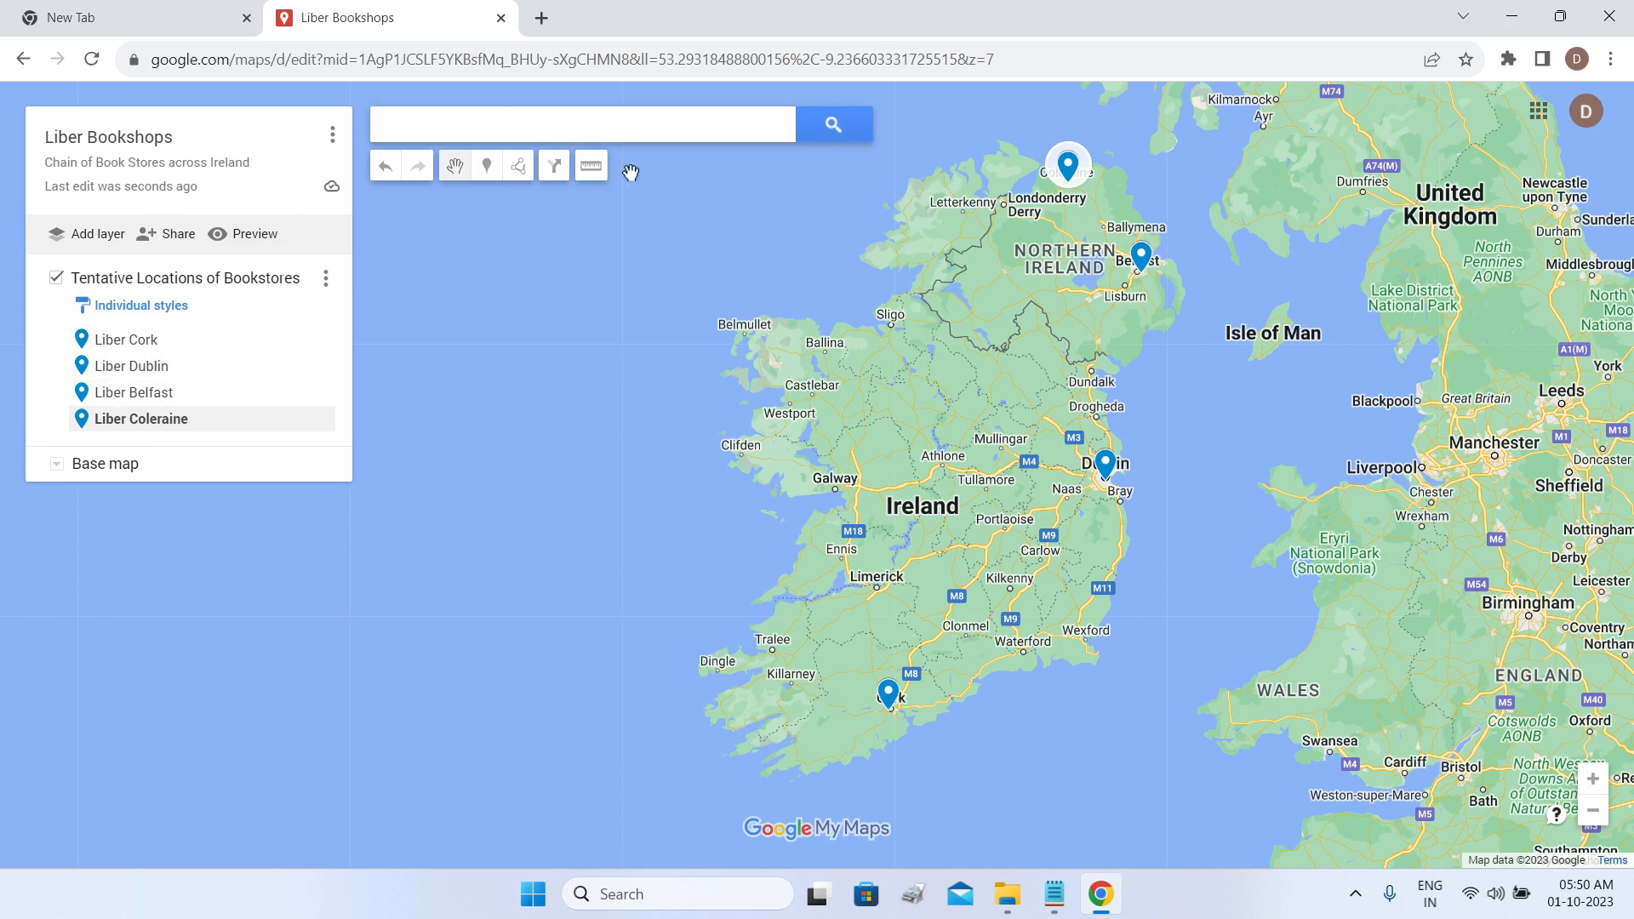
# Open a new Chrome tab and go to Google Drive's My Drive from its shortcut.
pyautogui.click(548, 33)
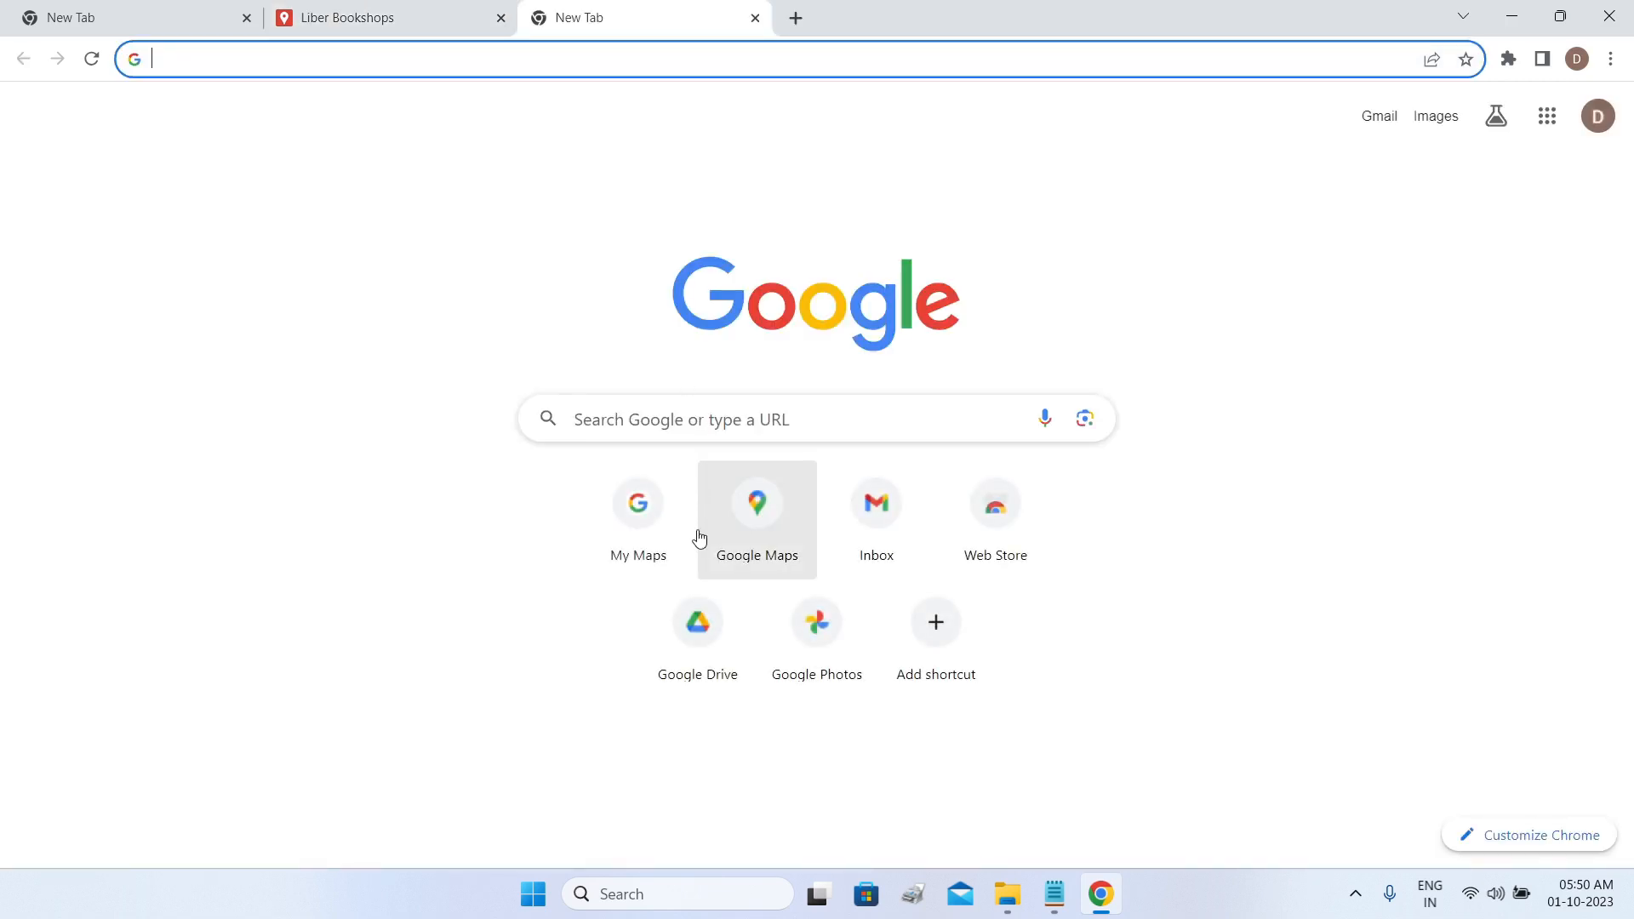
pyautogui.click(704, 634)
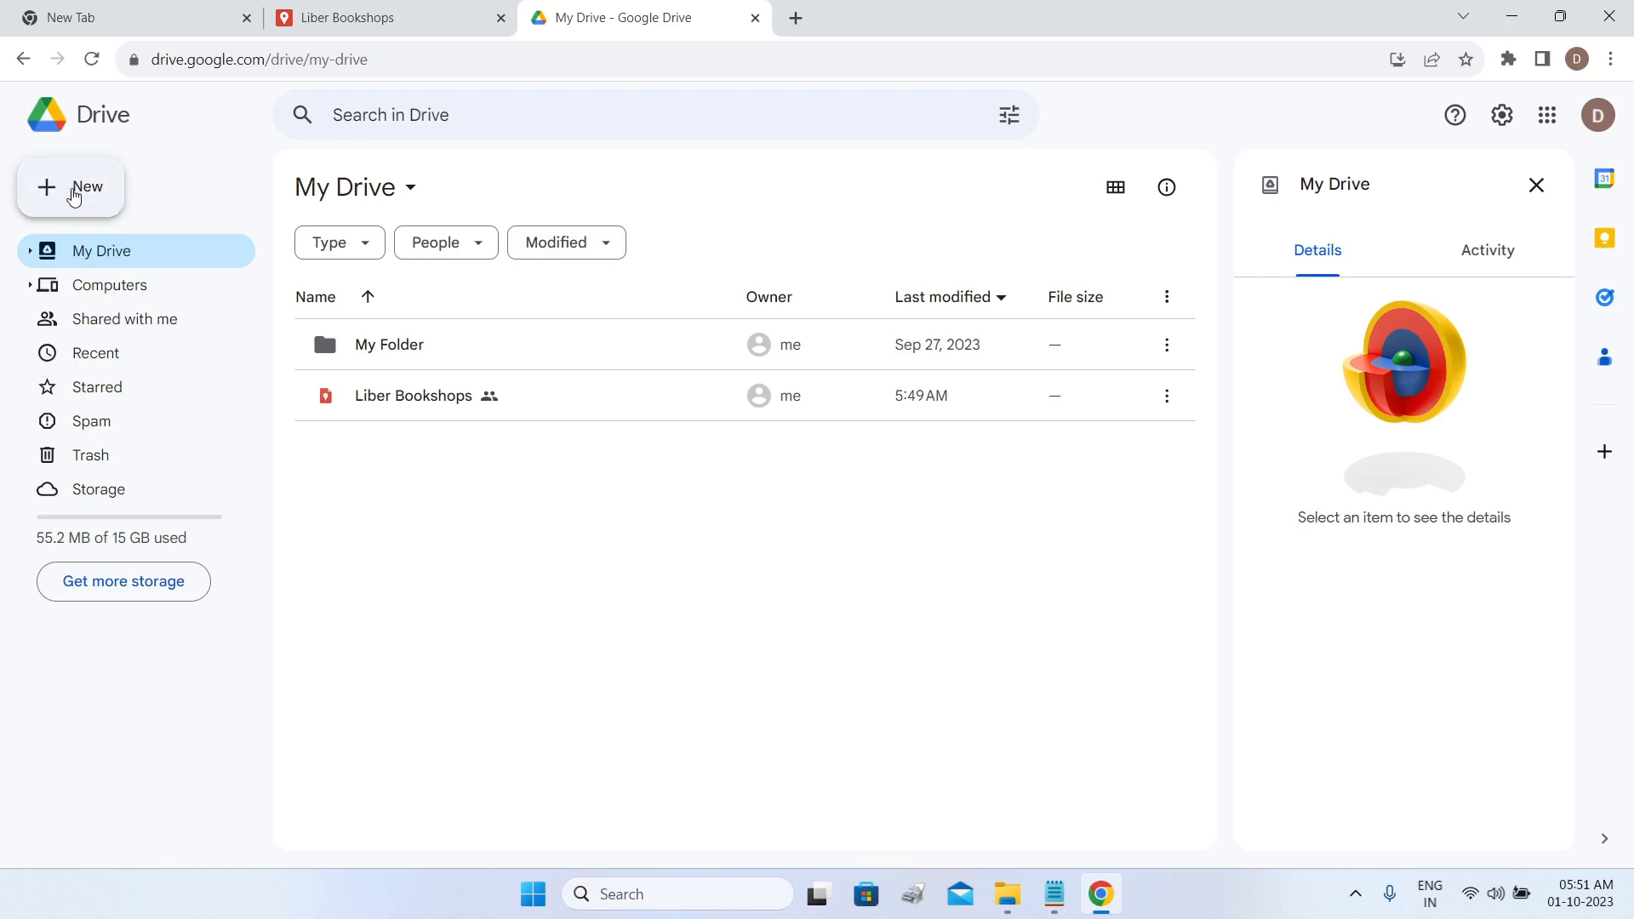
# Create a new folder named 'mymaps' in My Drive and open it.
pyautogui.click(74, 195)
pyautogui.click(132, 180)
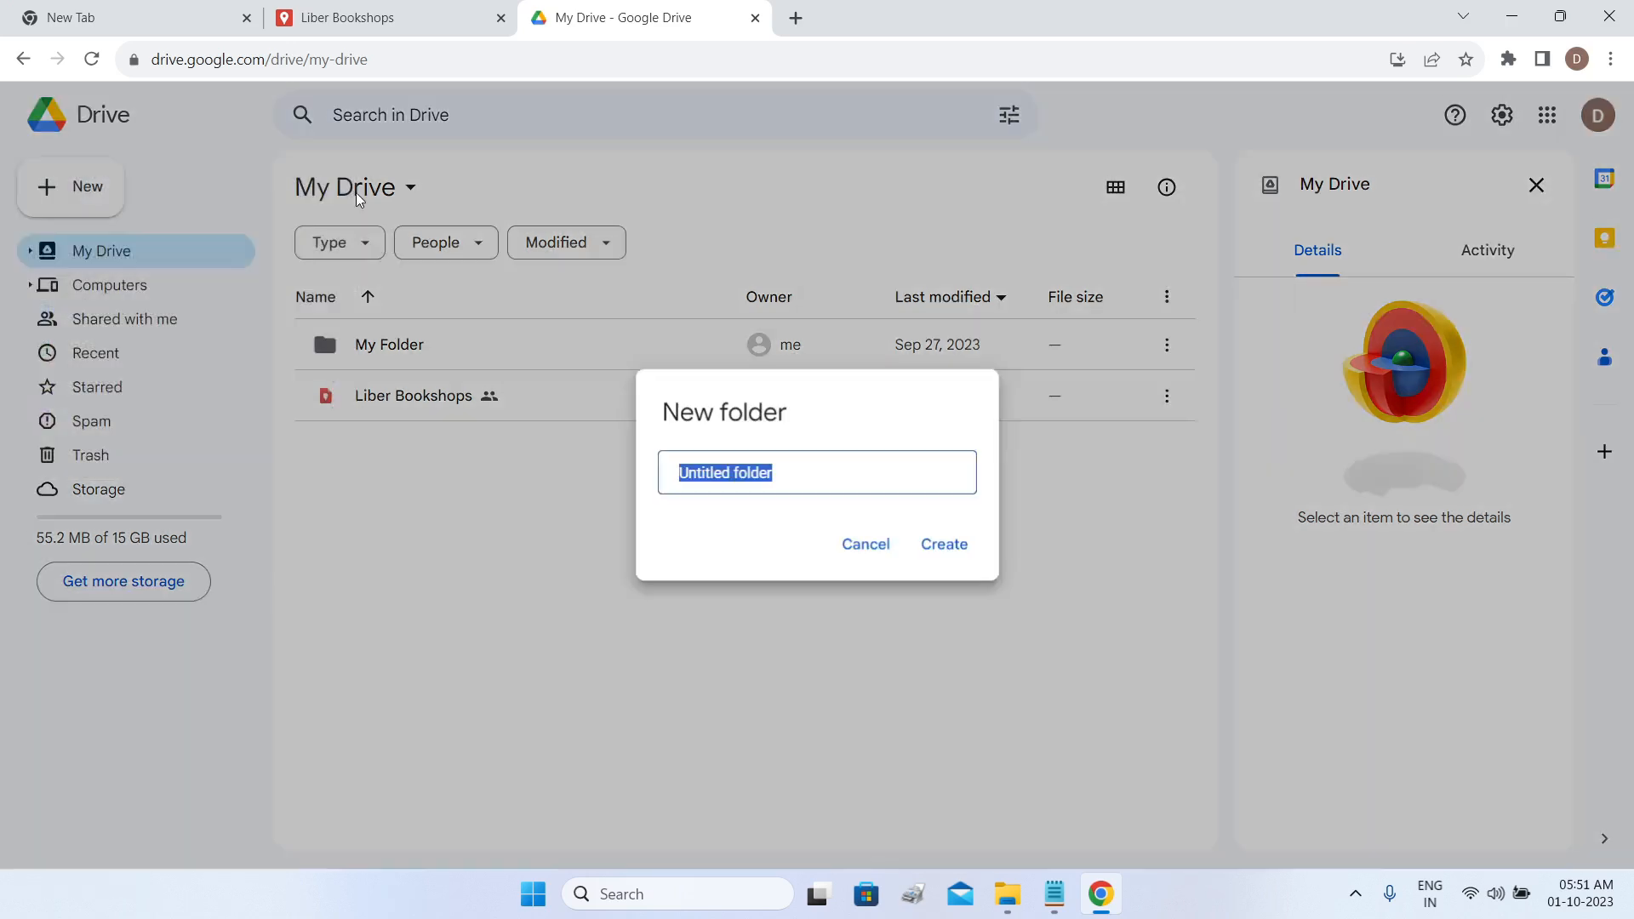
pyautogui.write('m')
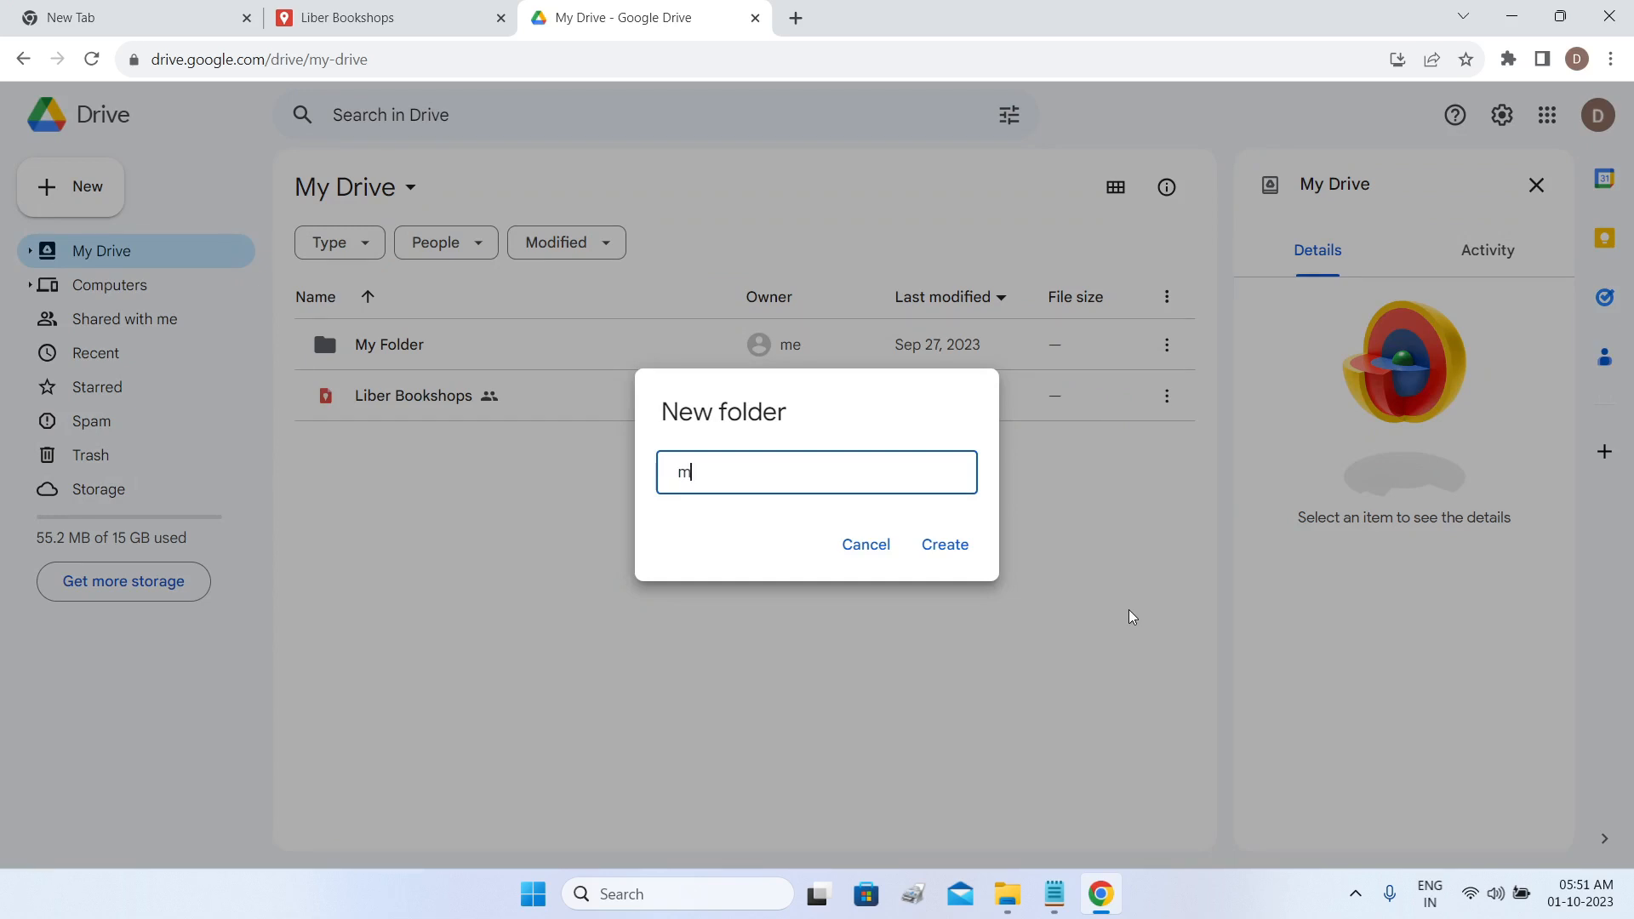
pyautogui.click(946, 548)
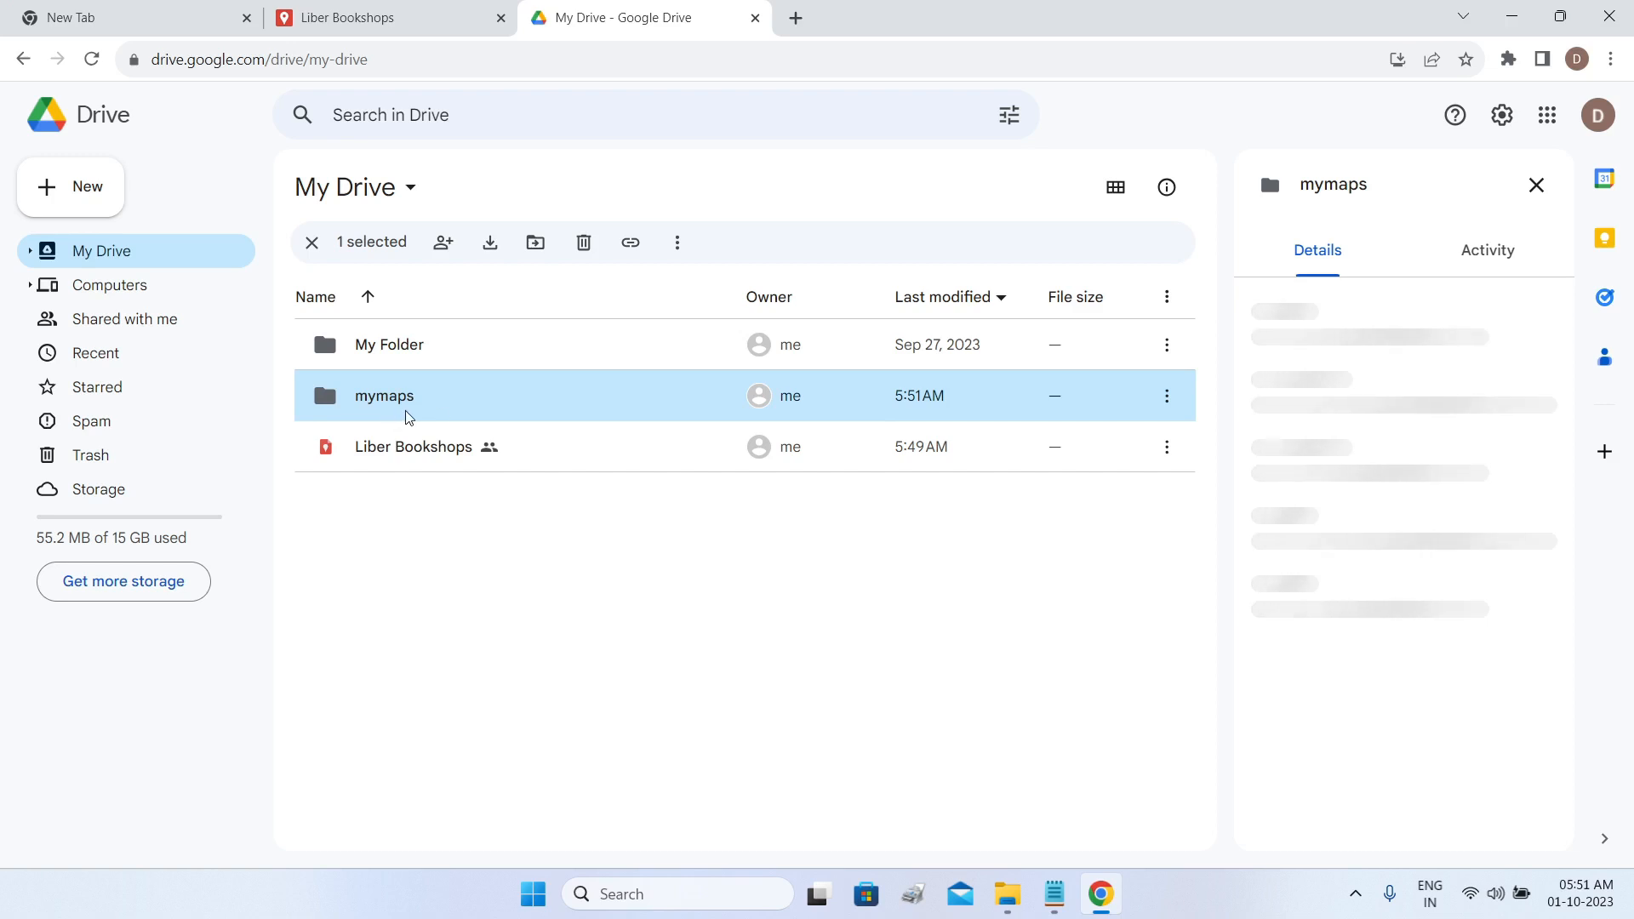
pyautogui.doubleClick(463, 405)
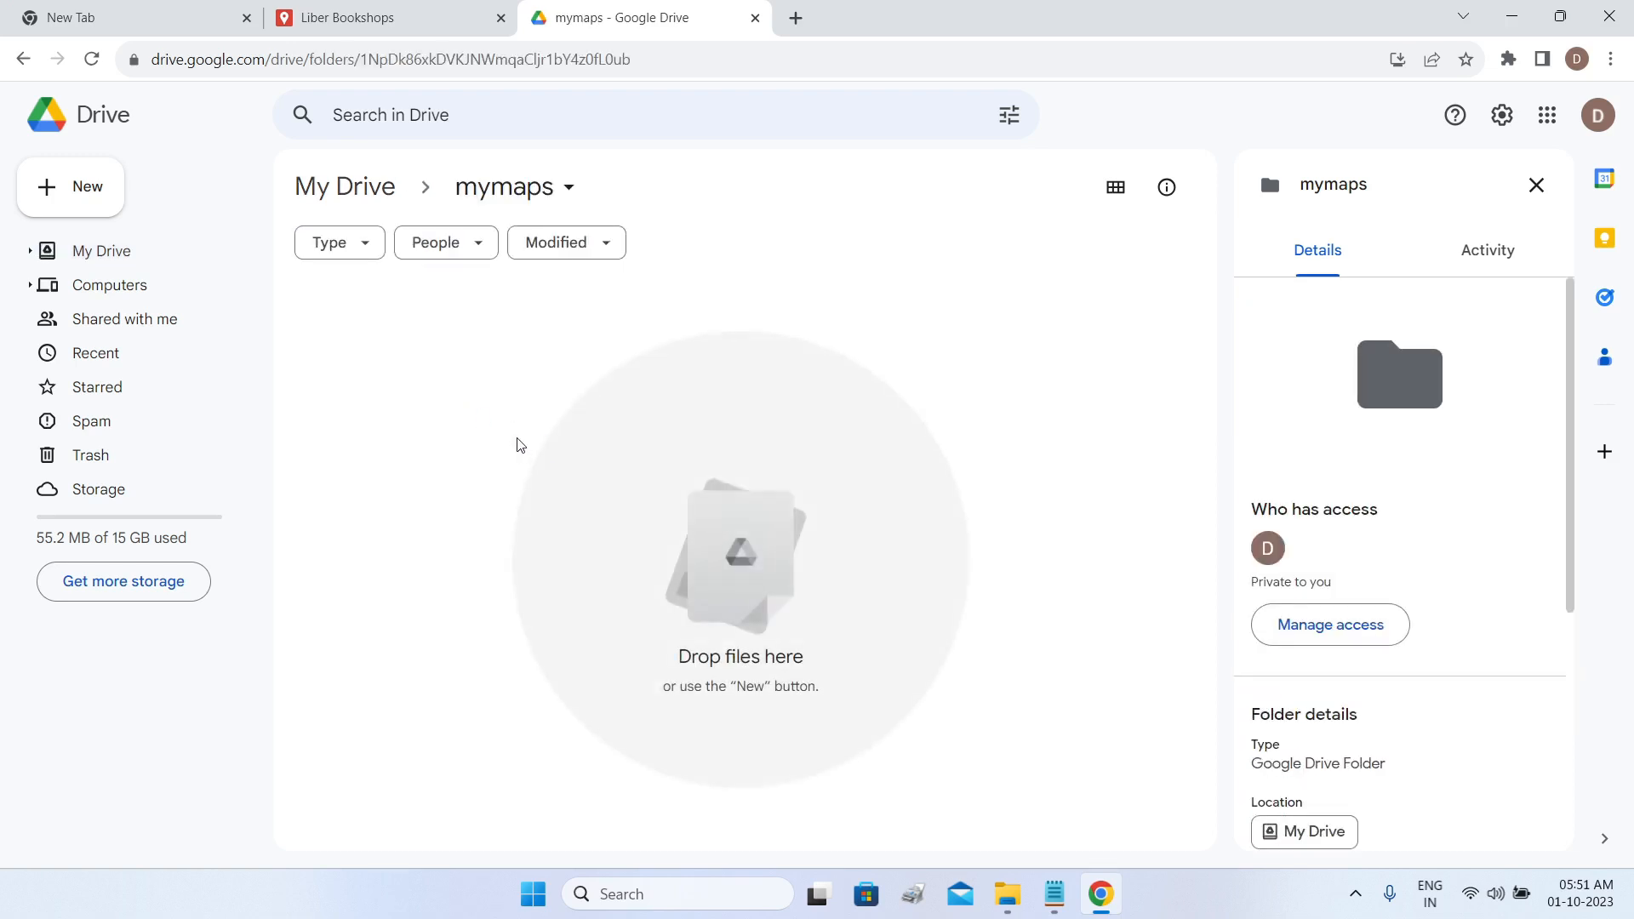
# Dismiss the new-item menu in the empty mymaps folder and go back to My Drive.
pyautogui.rightClick(462, 428)
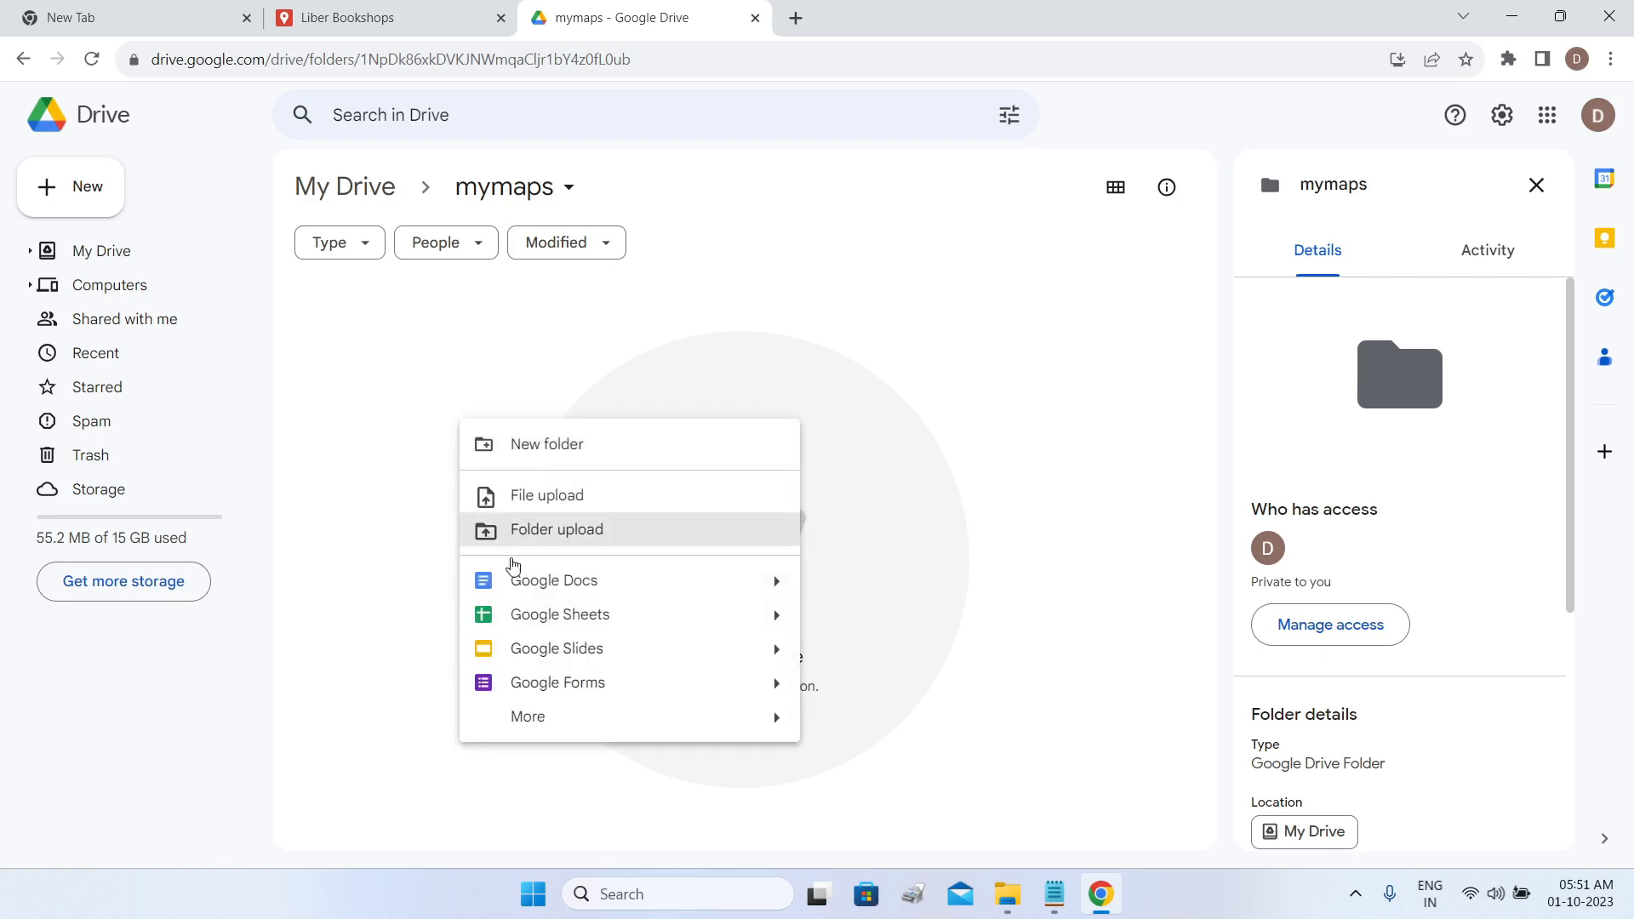
pyautogui.moveTo(570, 718)
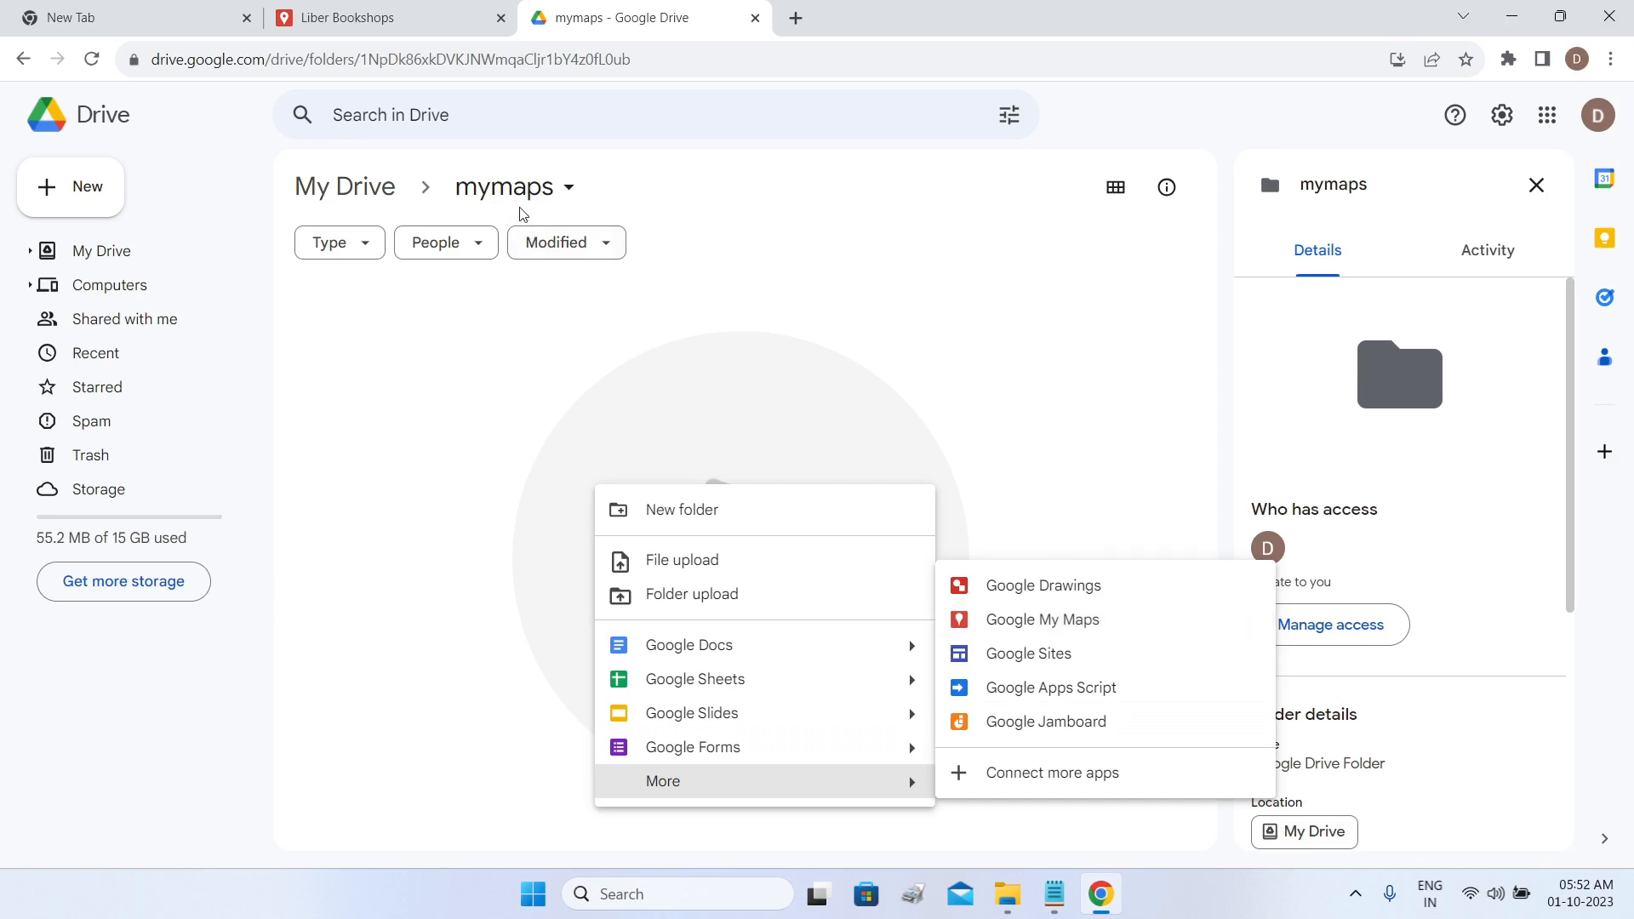
pyautogui.click(460, 367)
pyautogui.click(336, 197)
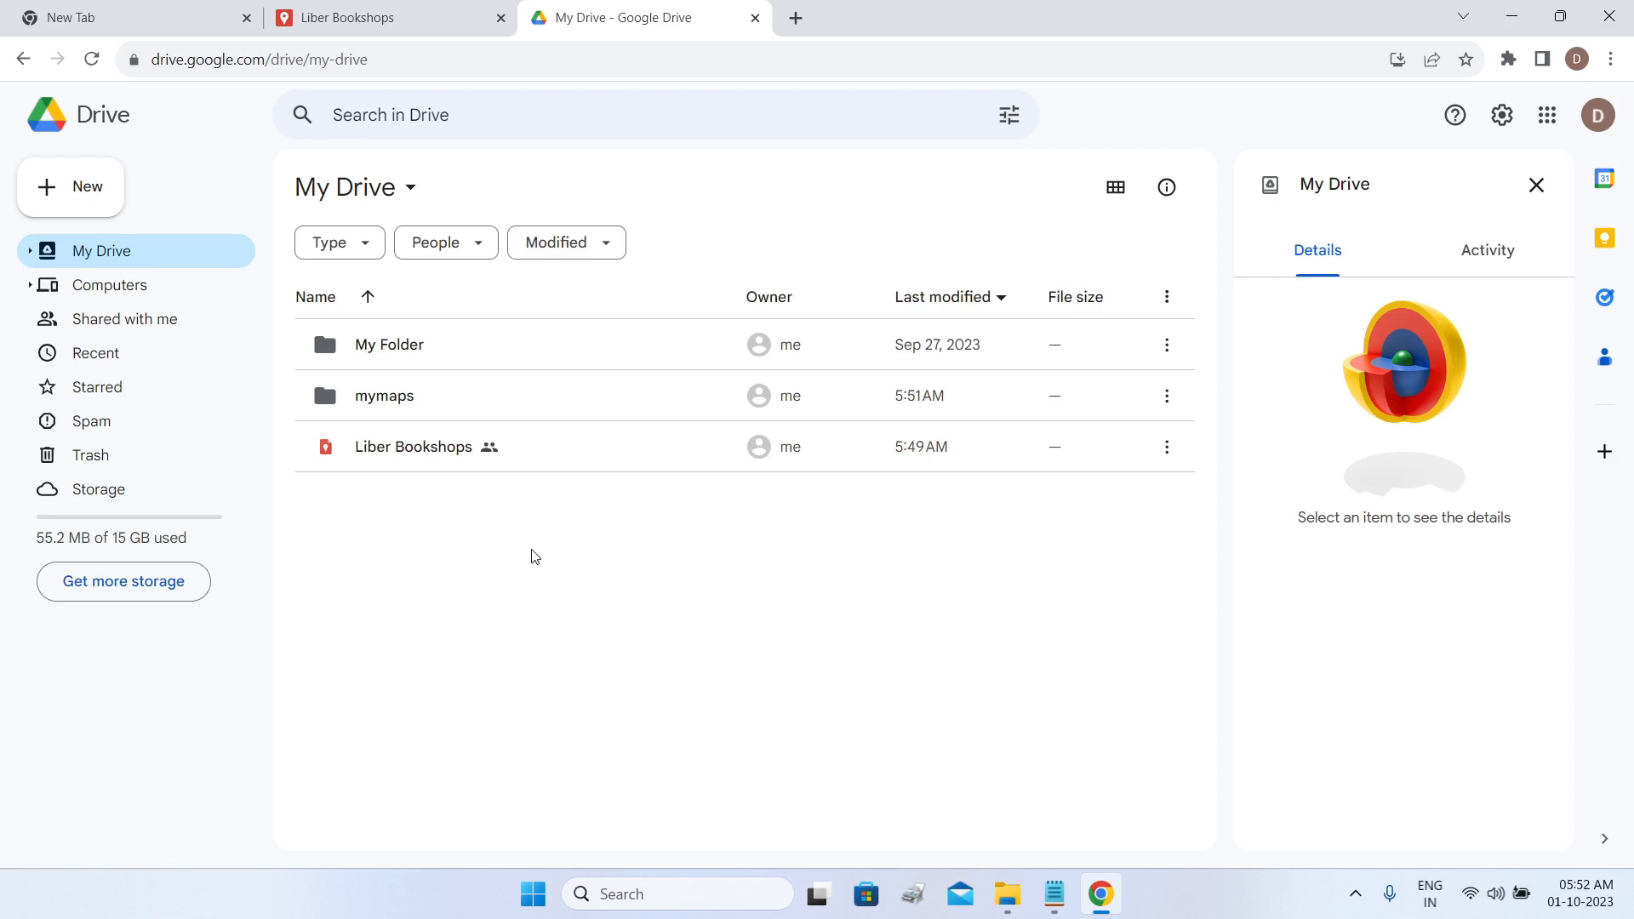
# Inside mymaps, create a new Untitled Google My Maps map, then close its tab.
pyautogui.click(405, 406)
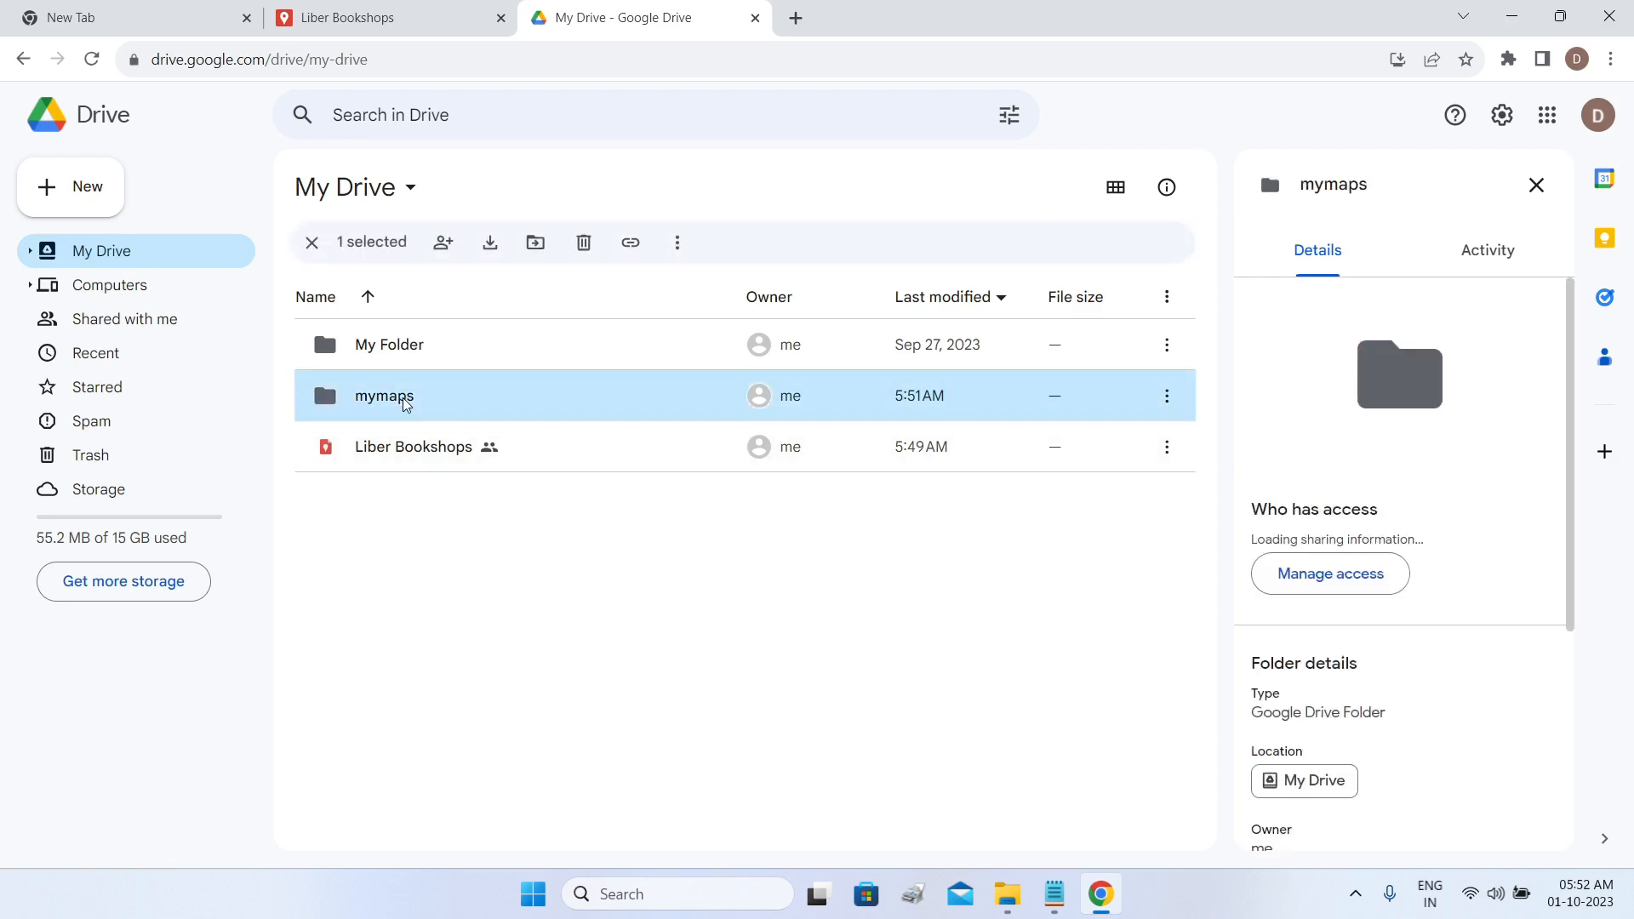
pyautogui.doubleClick(405, 406)
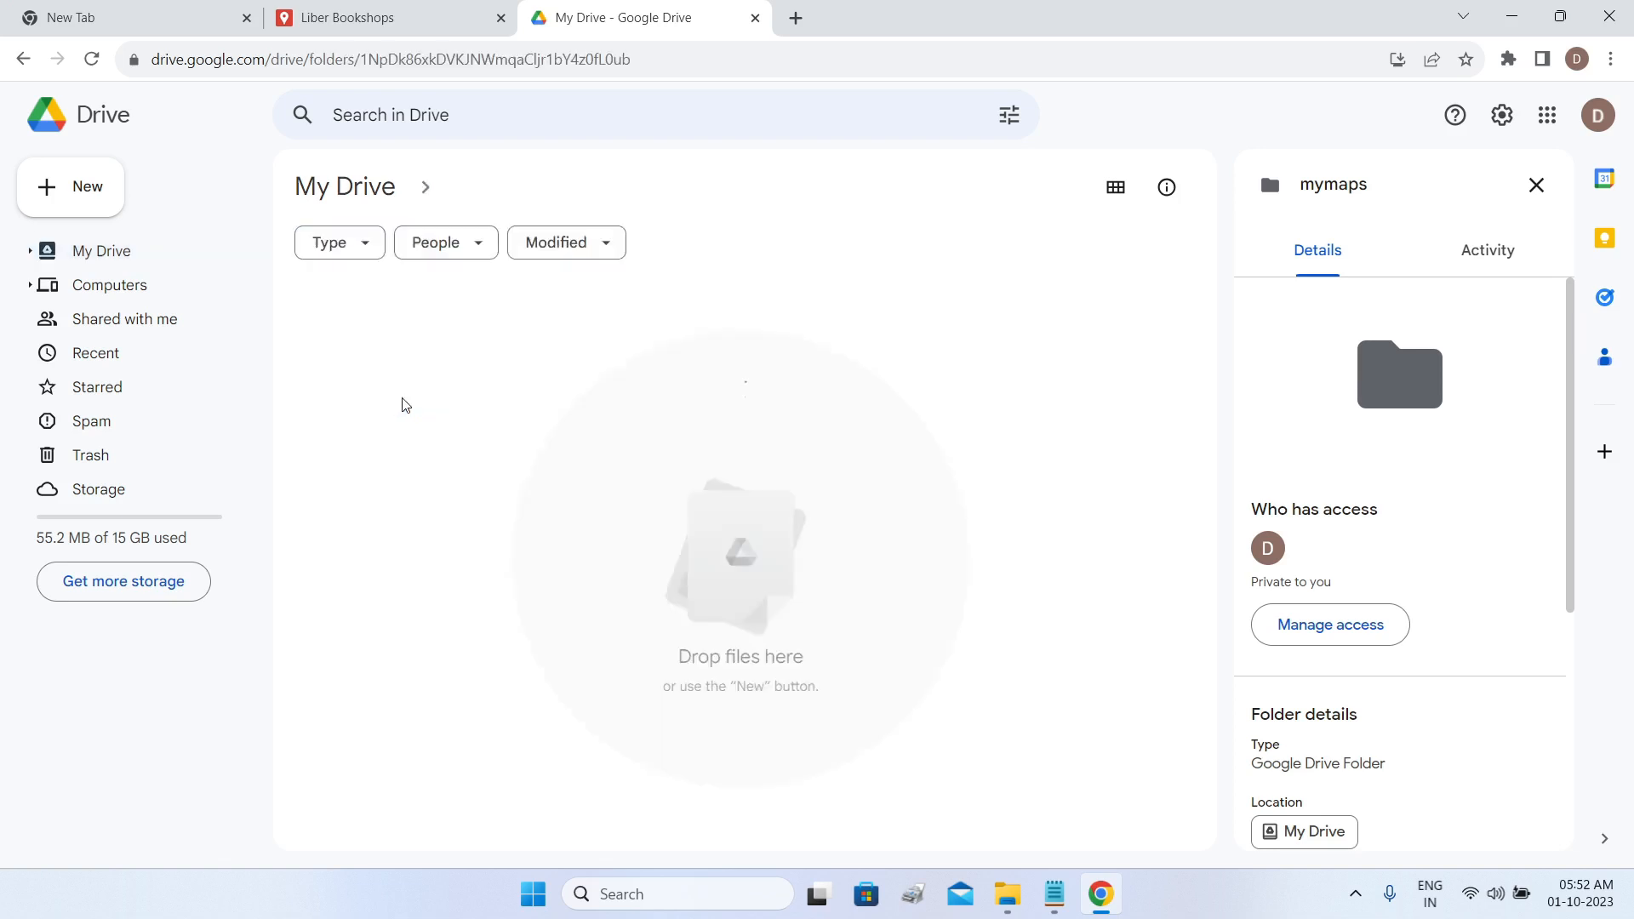
pyautogui.rightClick(593, 436)
pyautogui.moveTo(693, 723)
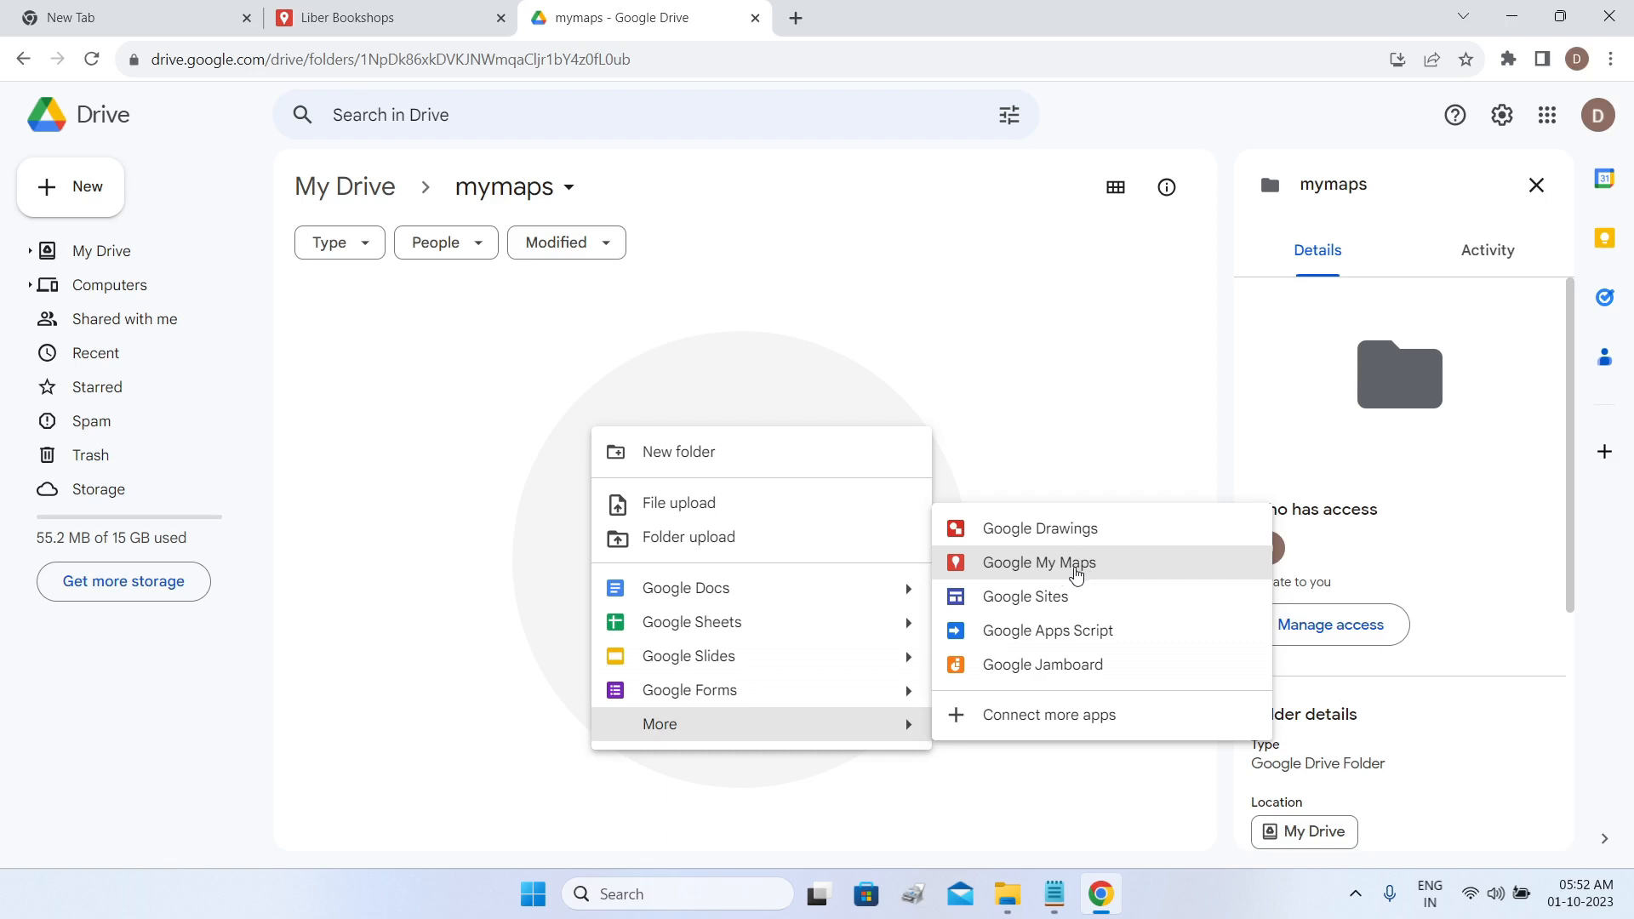
pyautogui.click(1075, 571)
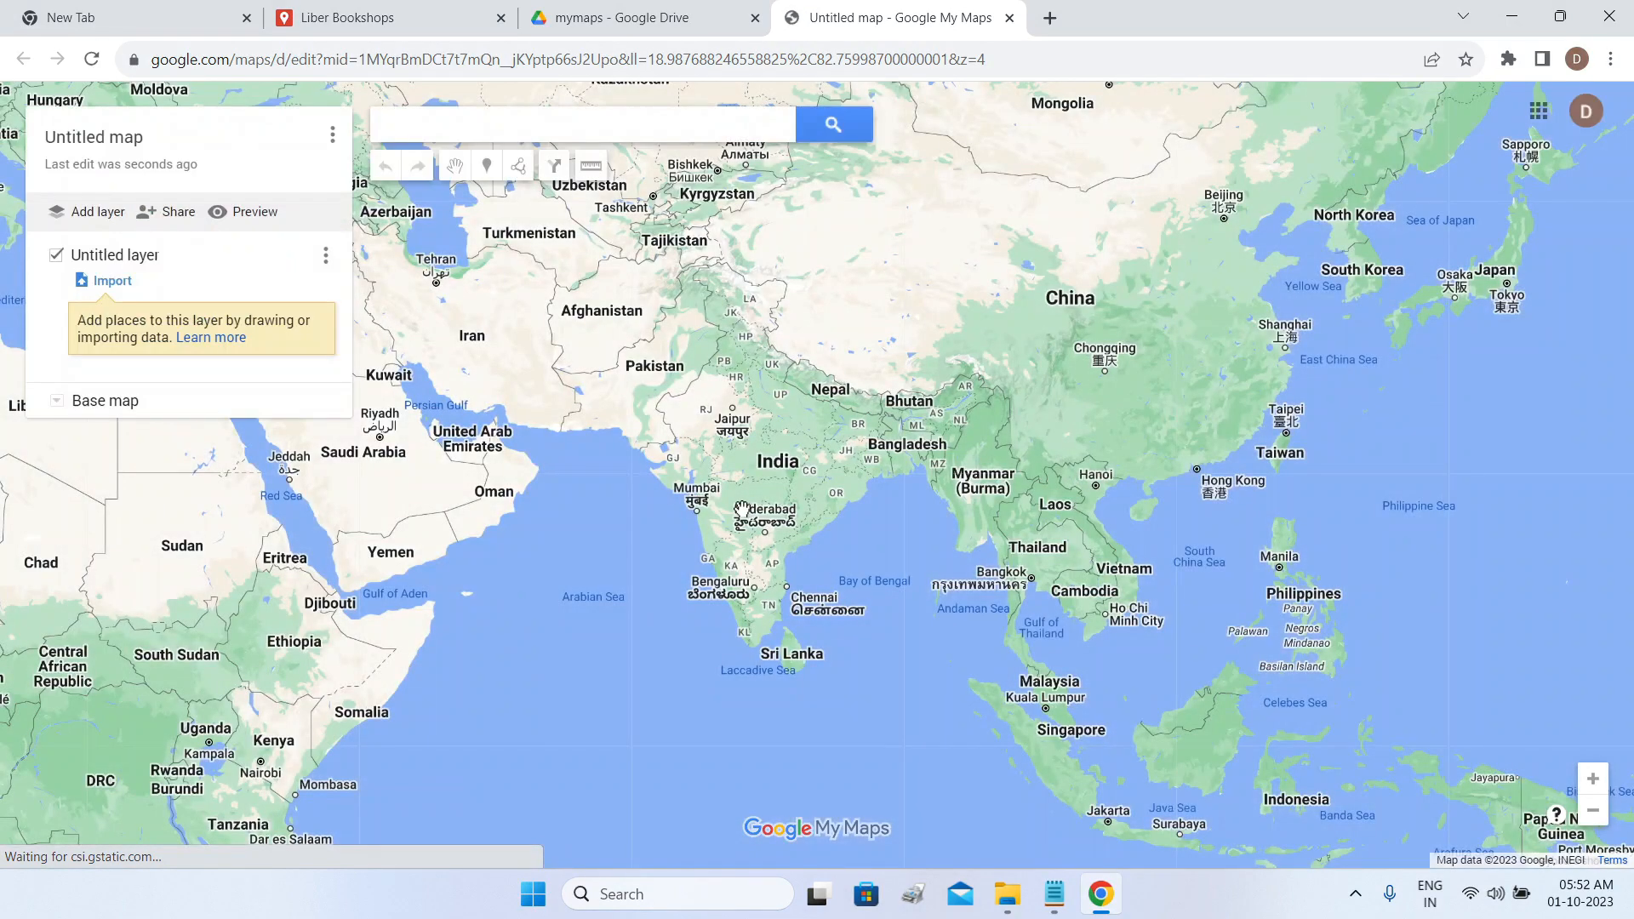
pyautogui.click(1010, 18)
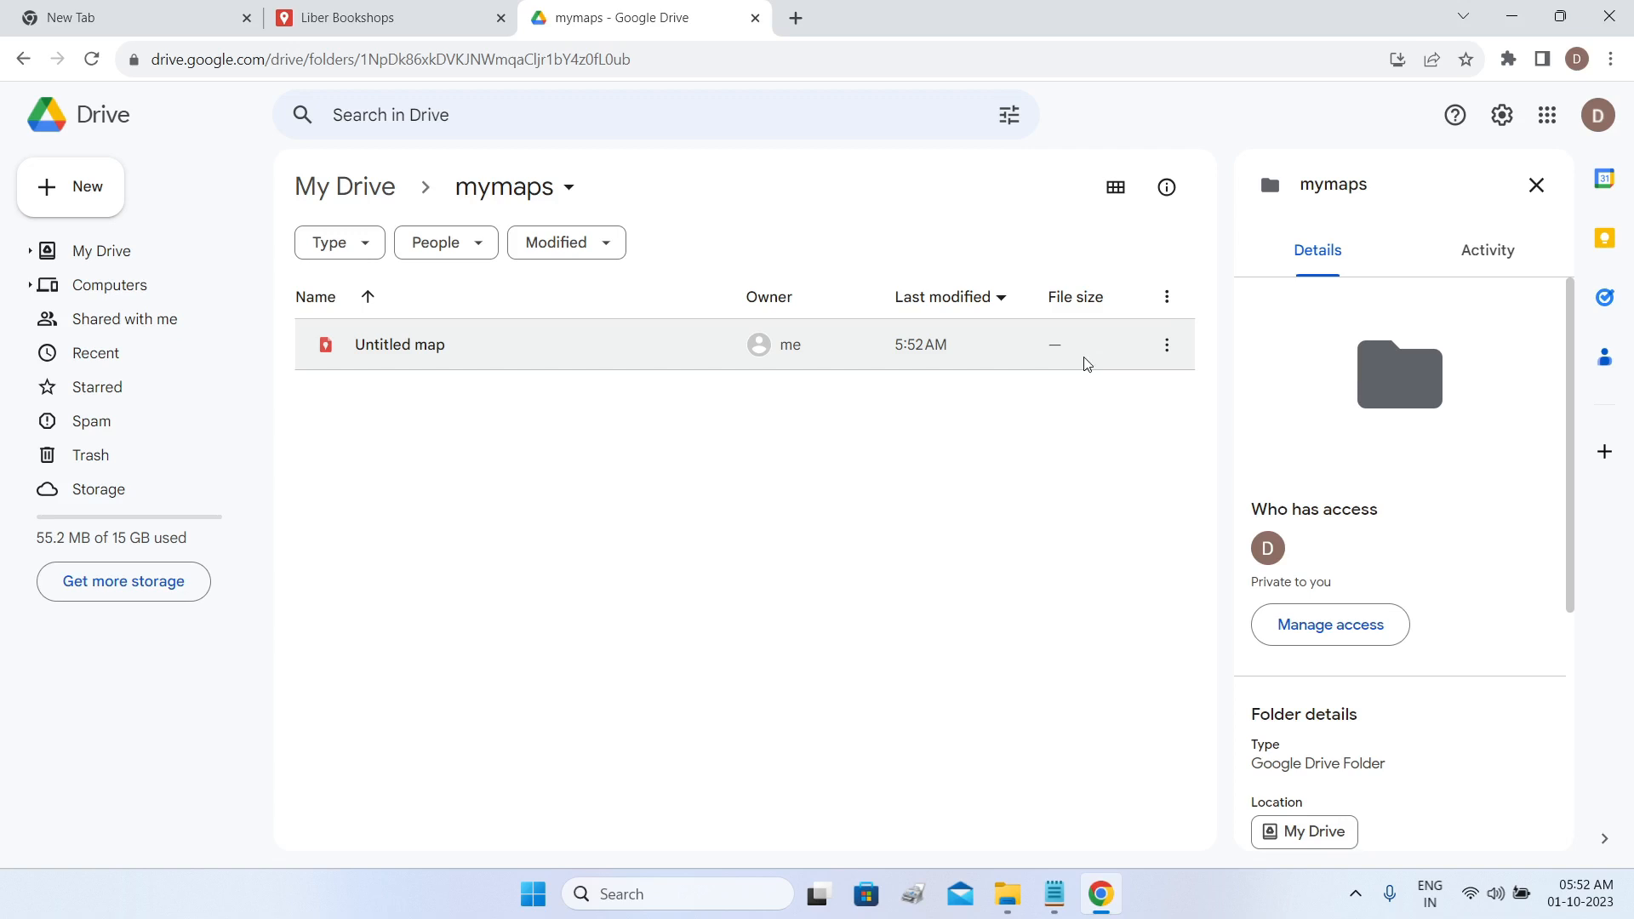
# Move the Untitled map in mymaps to trash and close the Drive tab.
pyautogui.click(1170, 356)
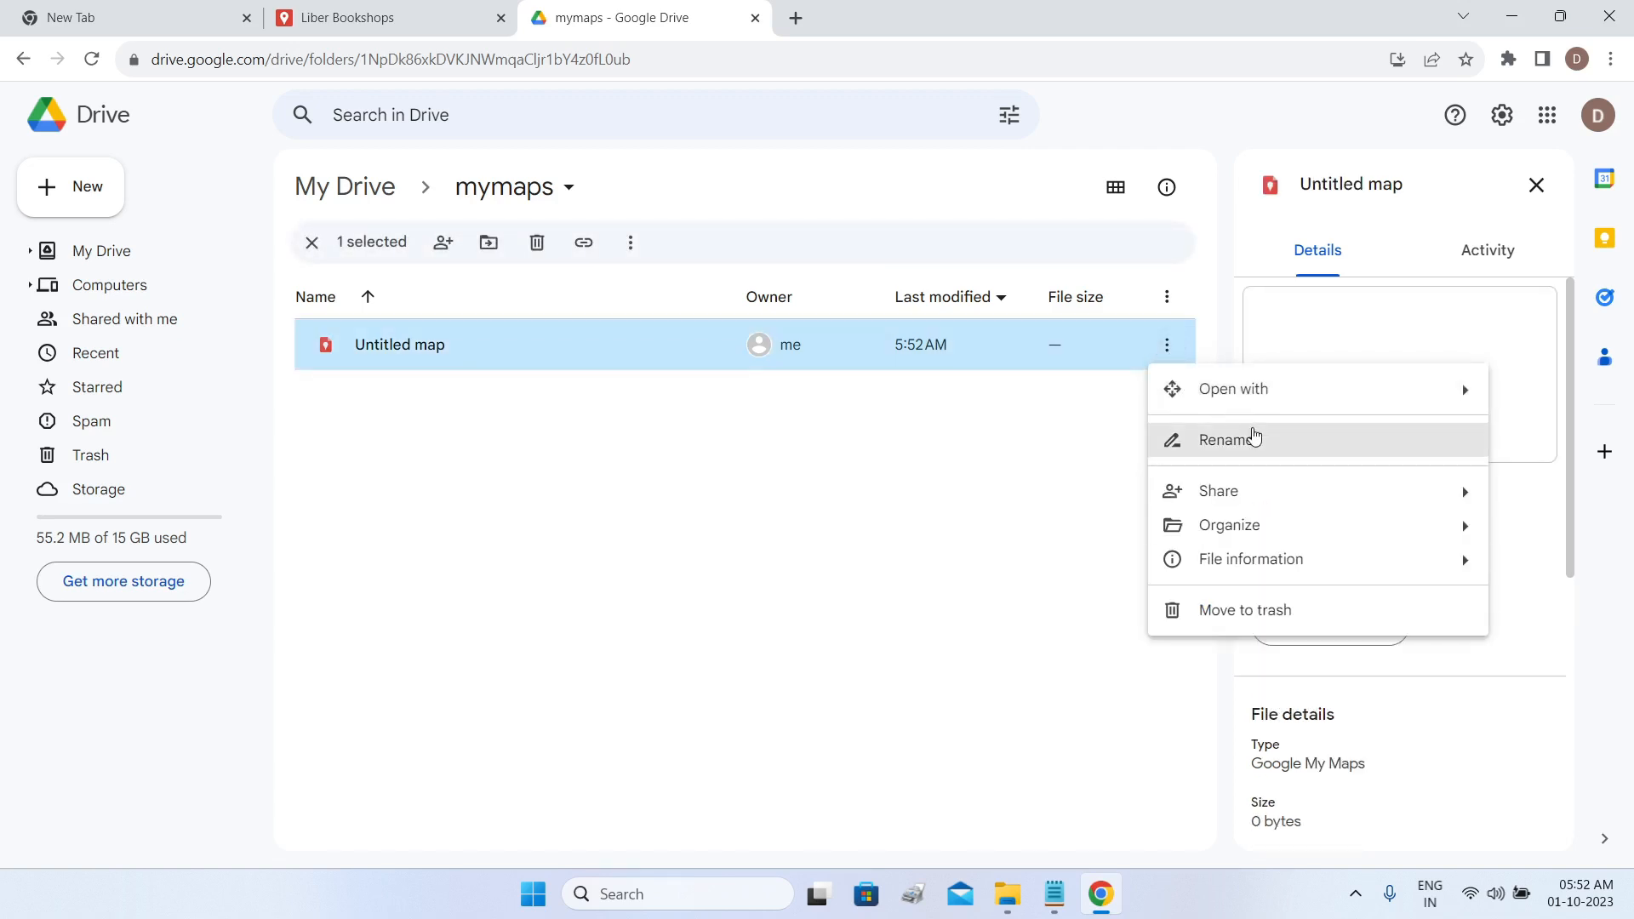
pyautogui.click(1276, 610)
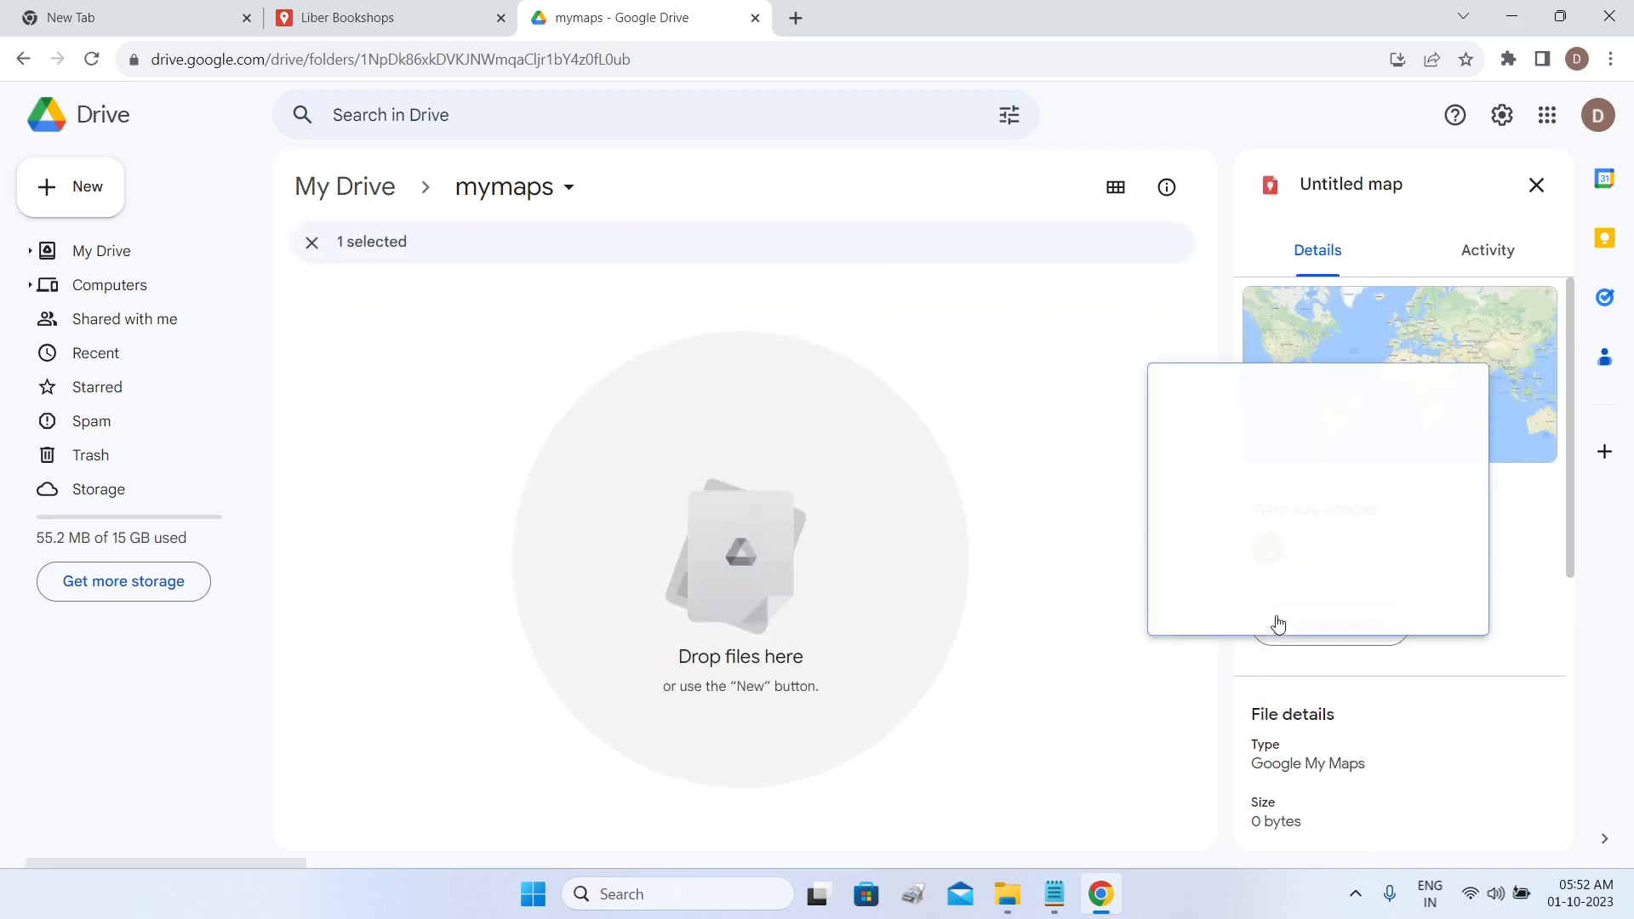
pyautogui.click(755, 17)
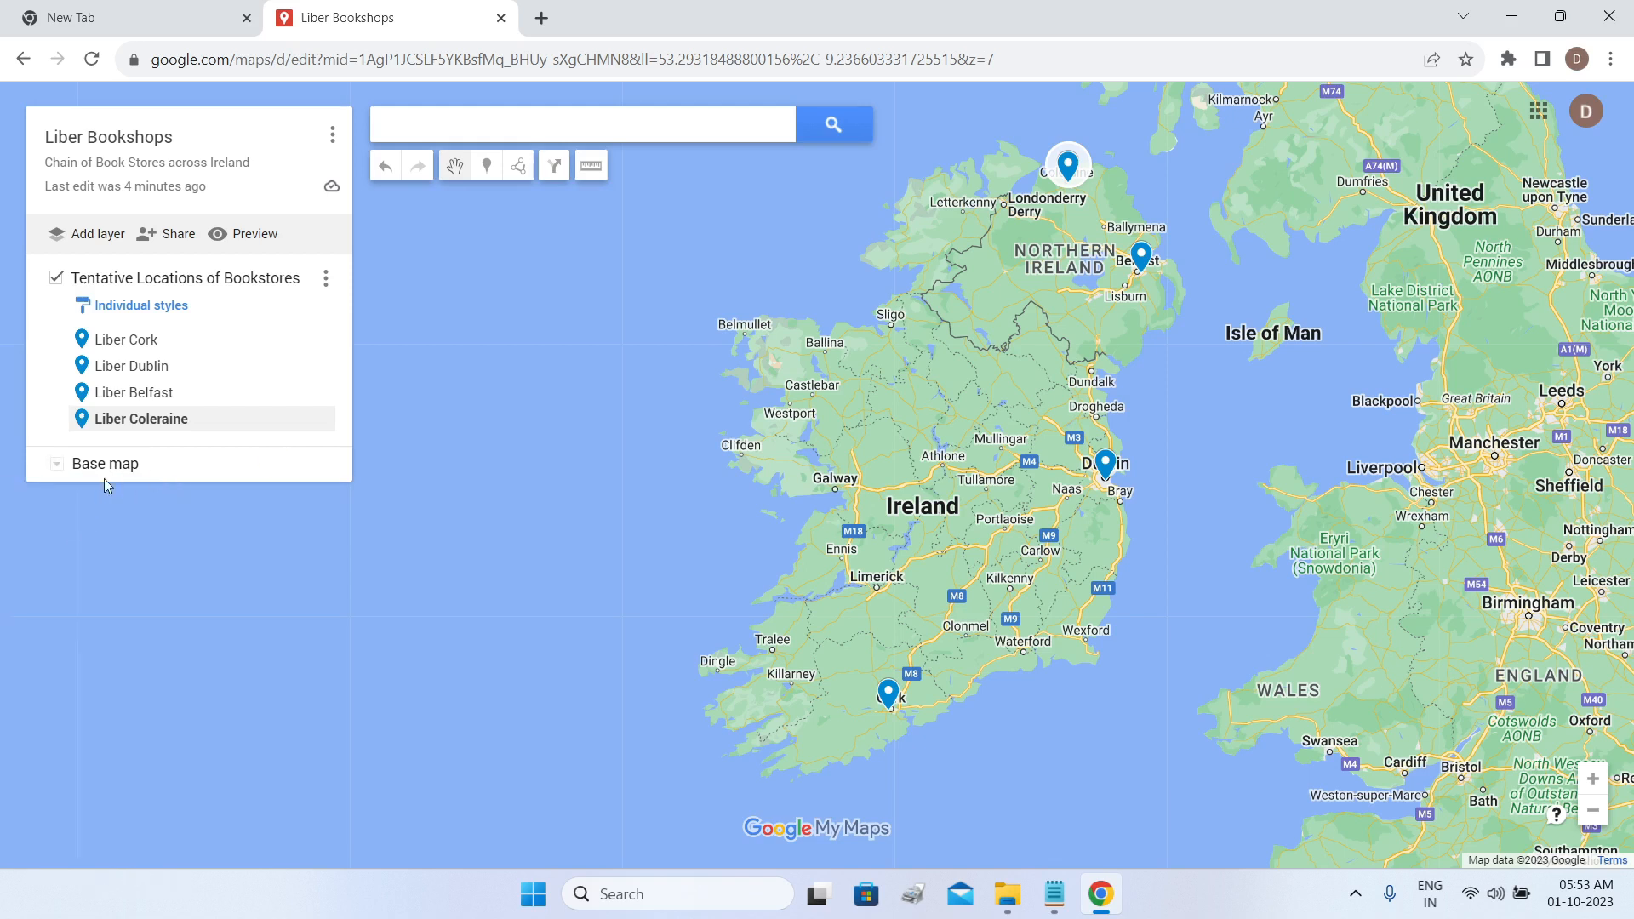
# Expand the Base map styles and choose Satellite for the Liber Bookshops map.
pyautogui.click(57, 465)
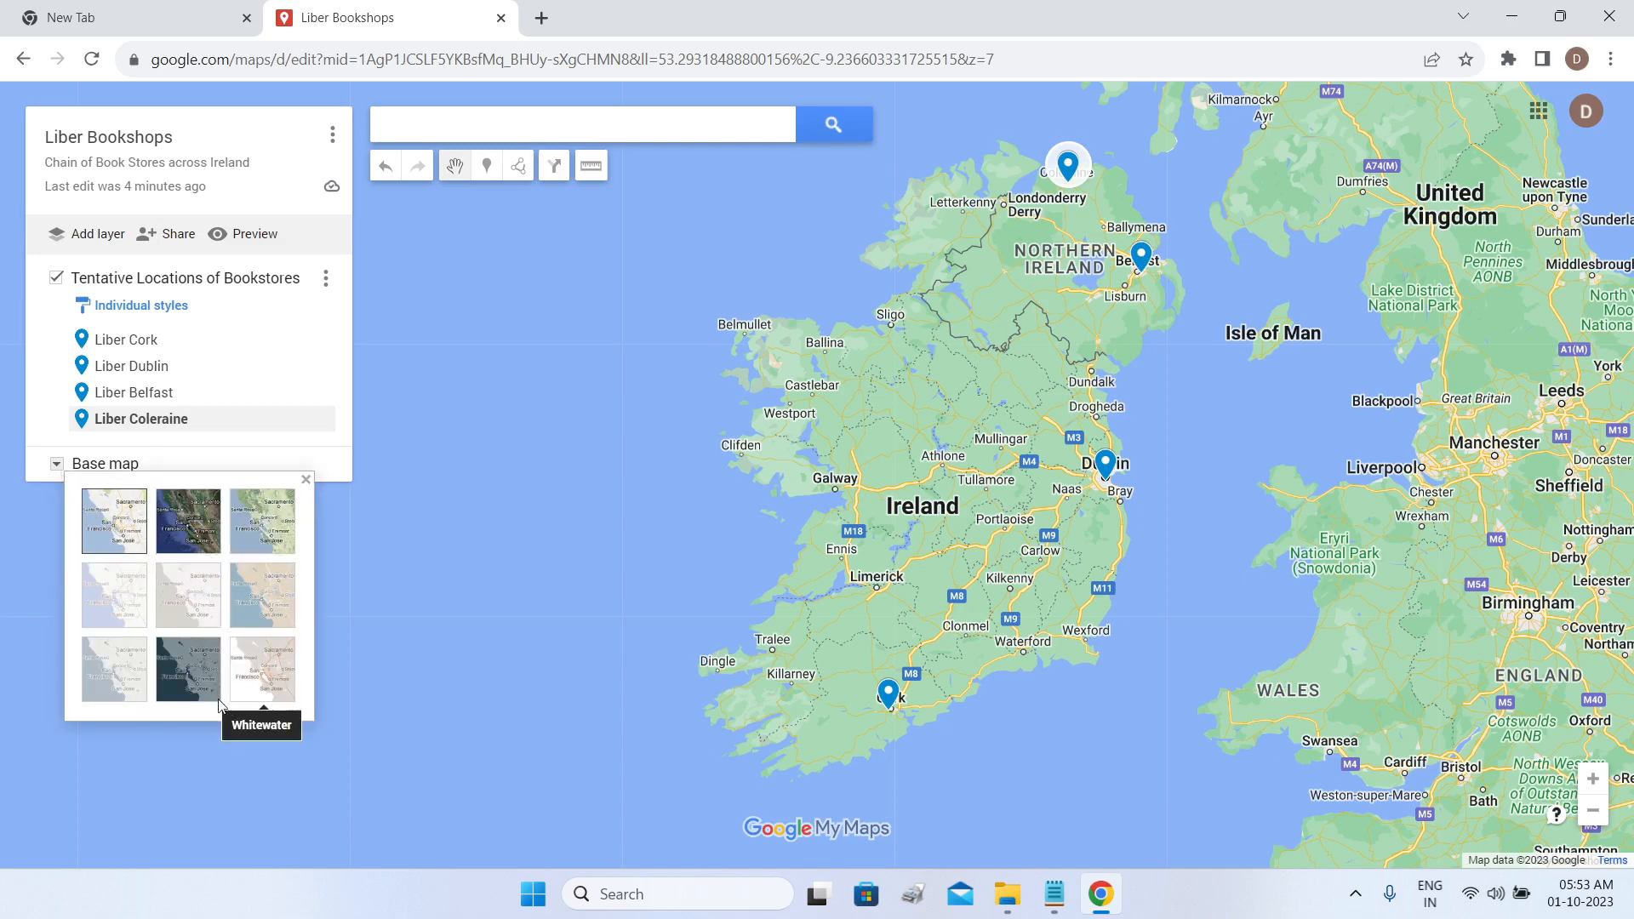
pyautogui.scroll(3, 886, 694)
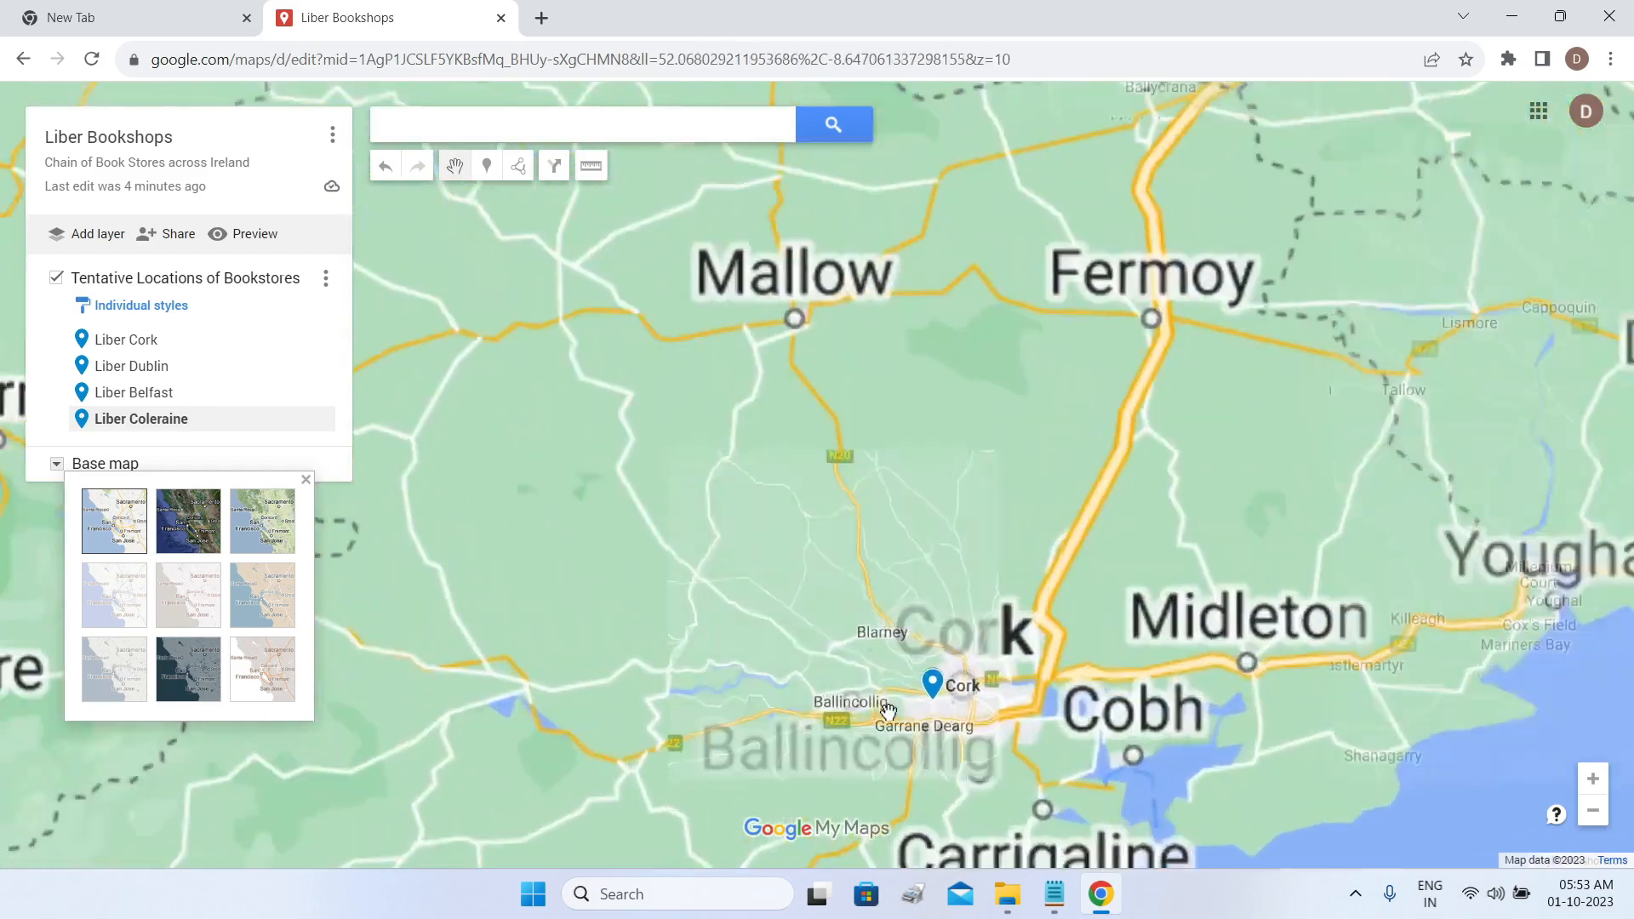
pyautogui.scroll(2, 886, 710)
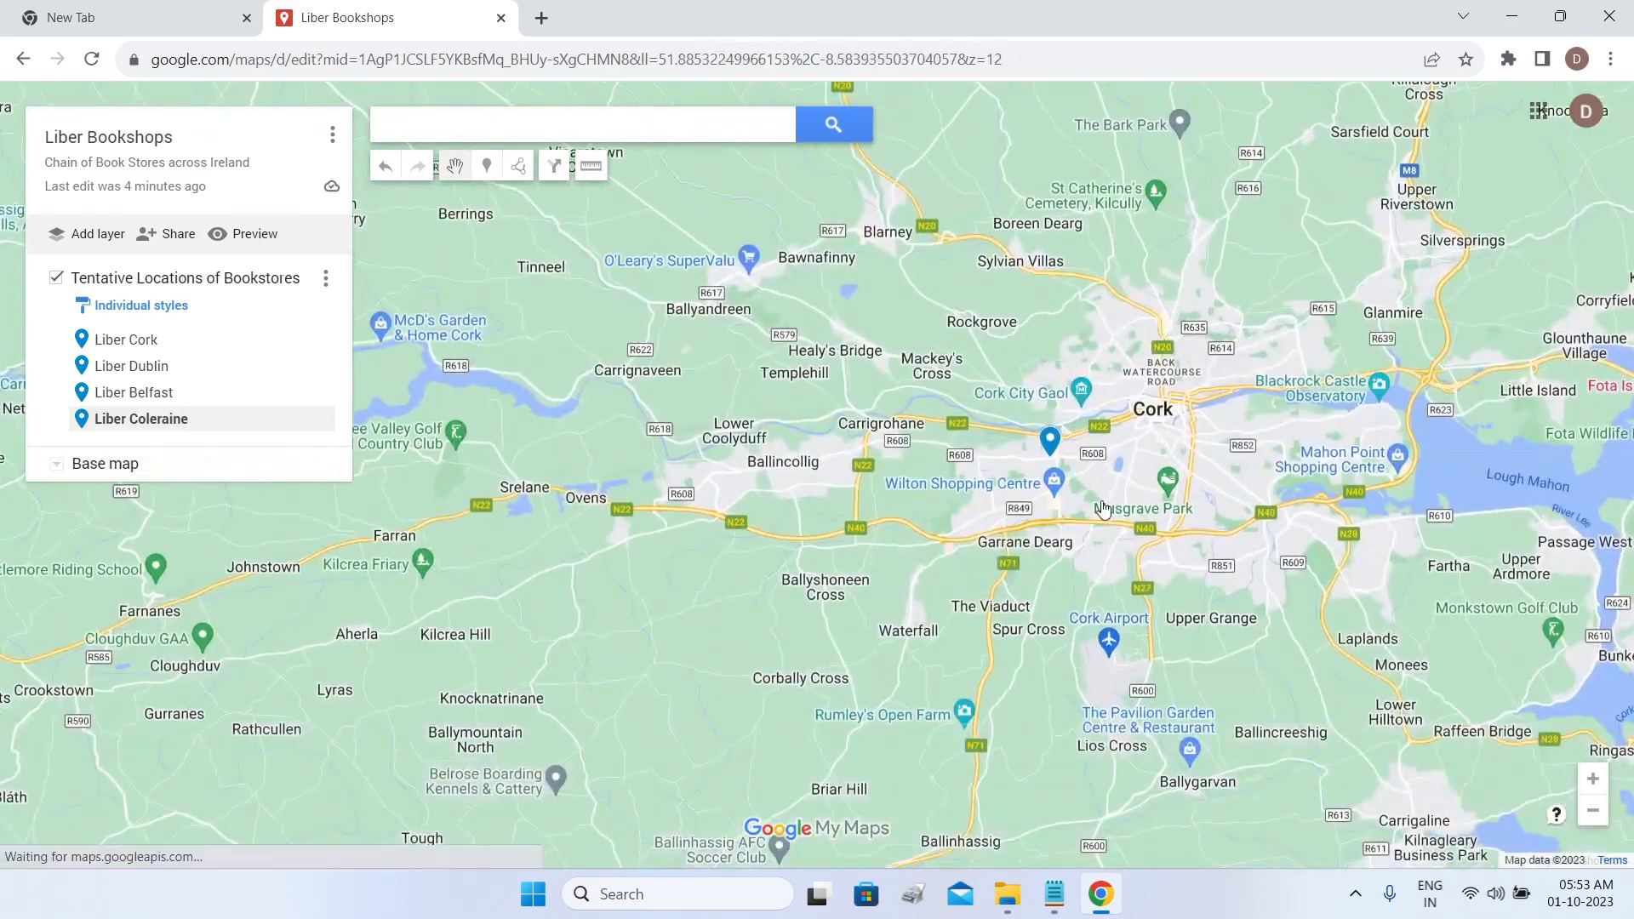
pyautogui.scroll(2, 1104, 509)
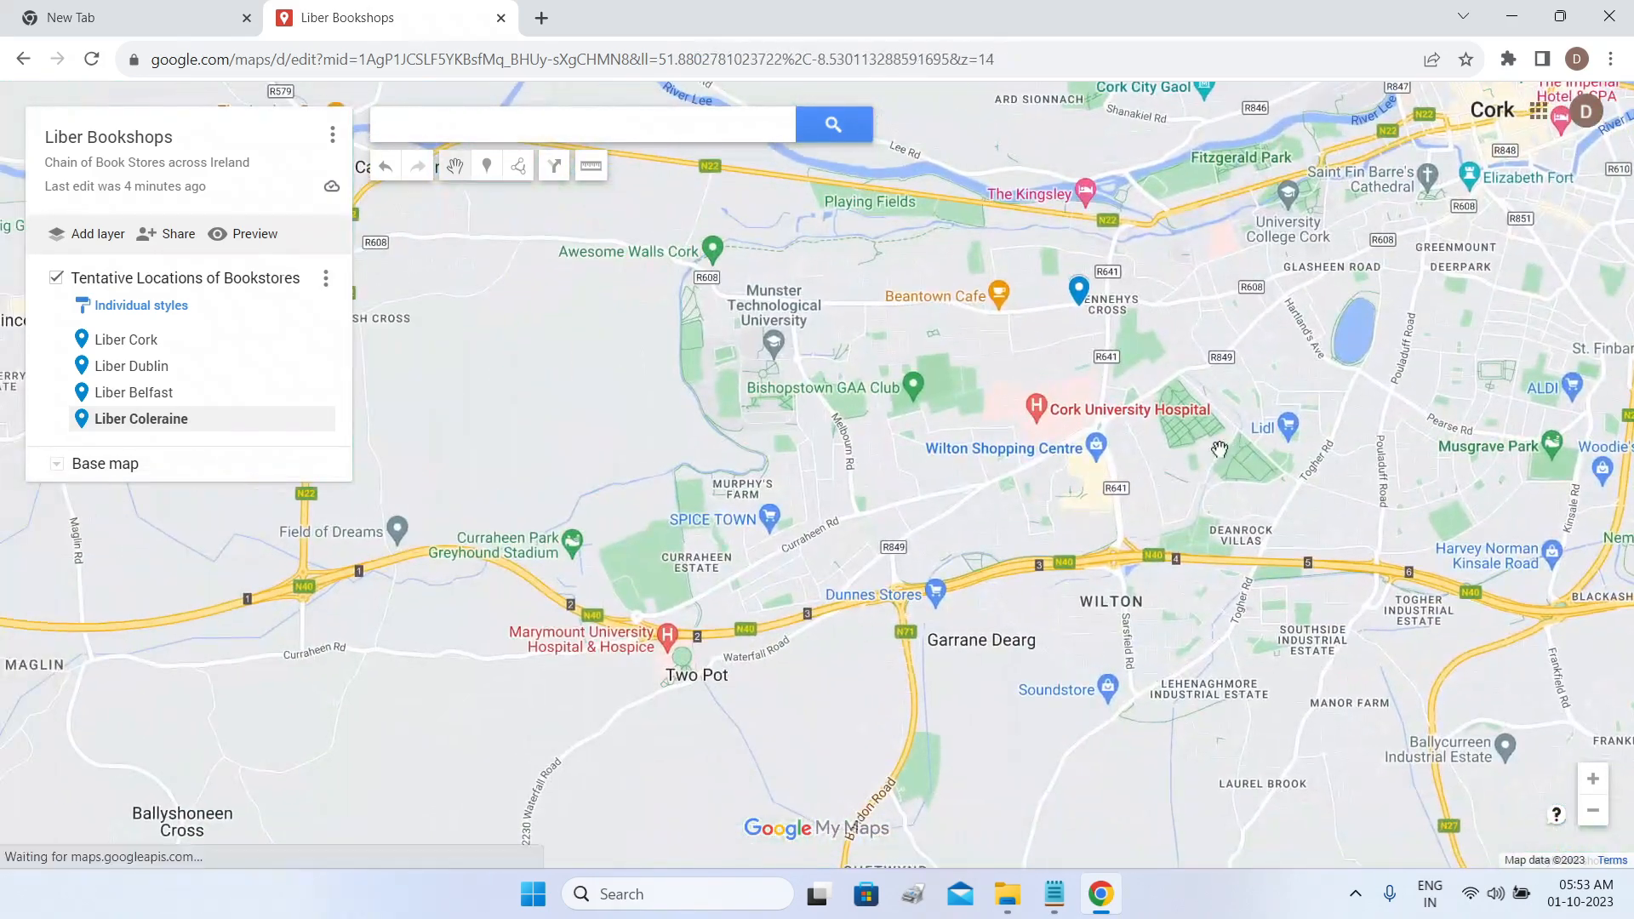
pyautogui.scroll(-1, 1219, 449)
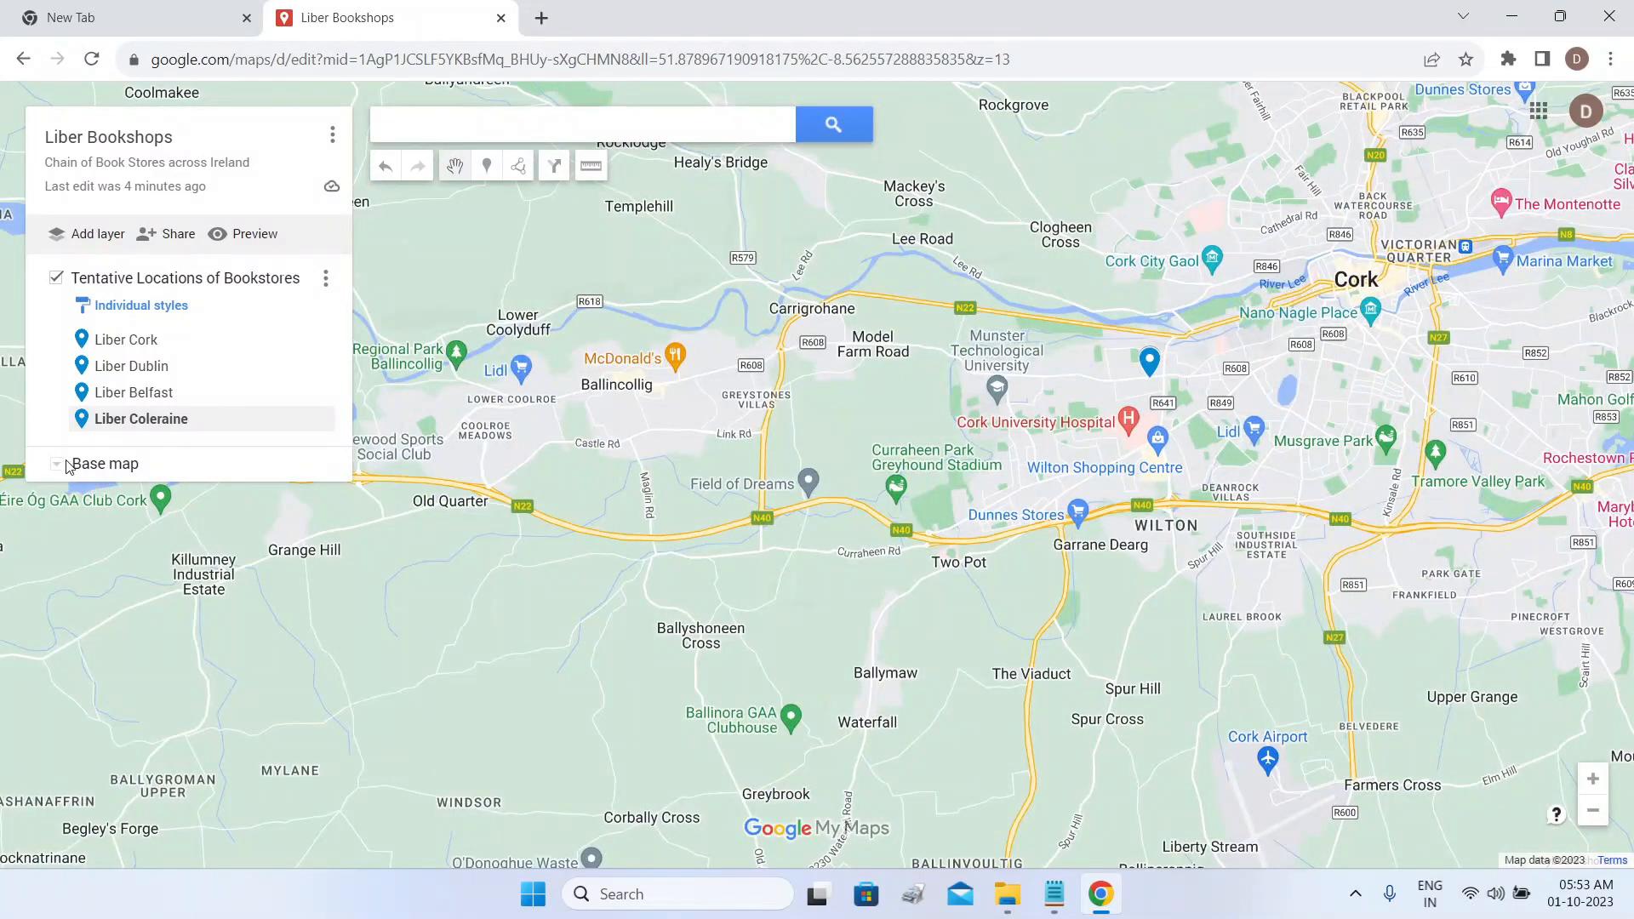
pyautogui.click(58, 465)
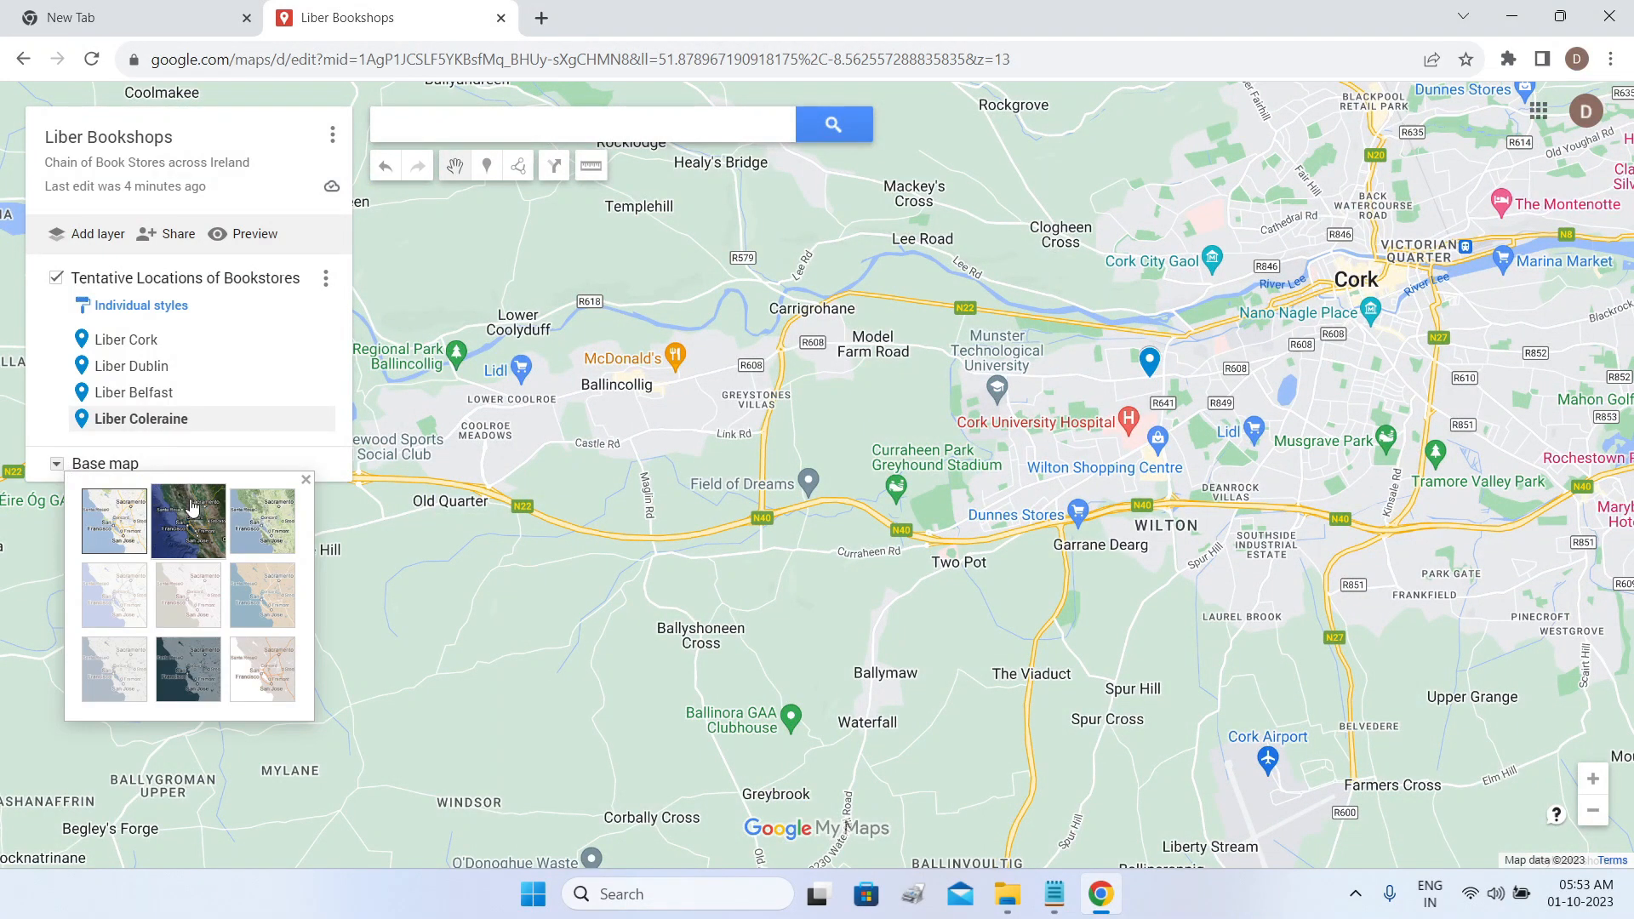
pyautogui.click(204, 525)
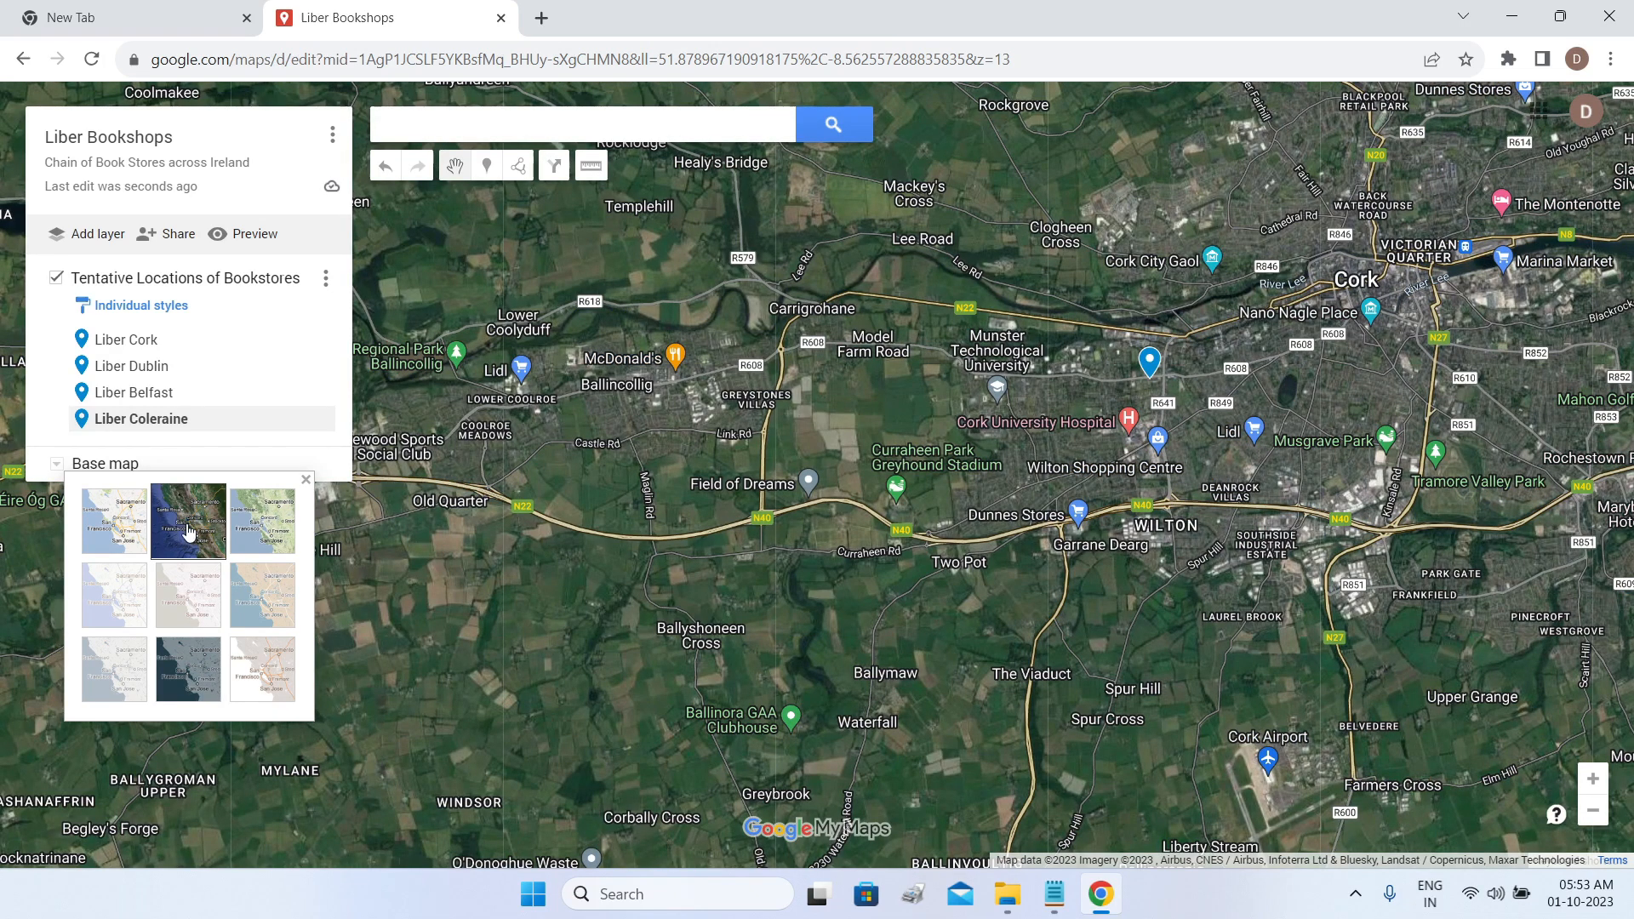
# Try Simple Atlas, Mono City, Light Political, Light Landmass and Dark Landmass, then keep Whitewater.
pyautogui.click(268, 594)
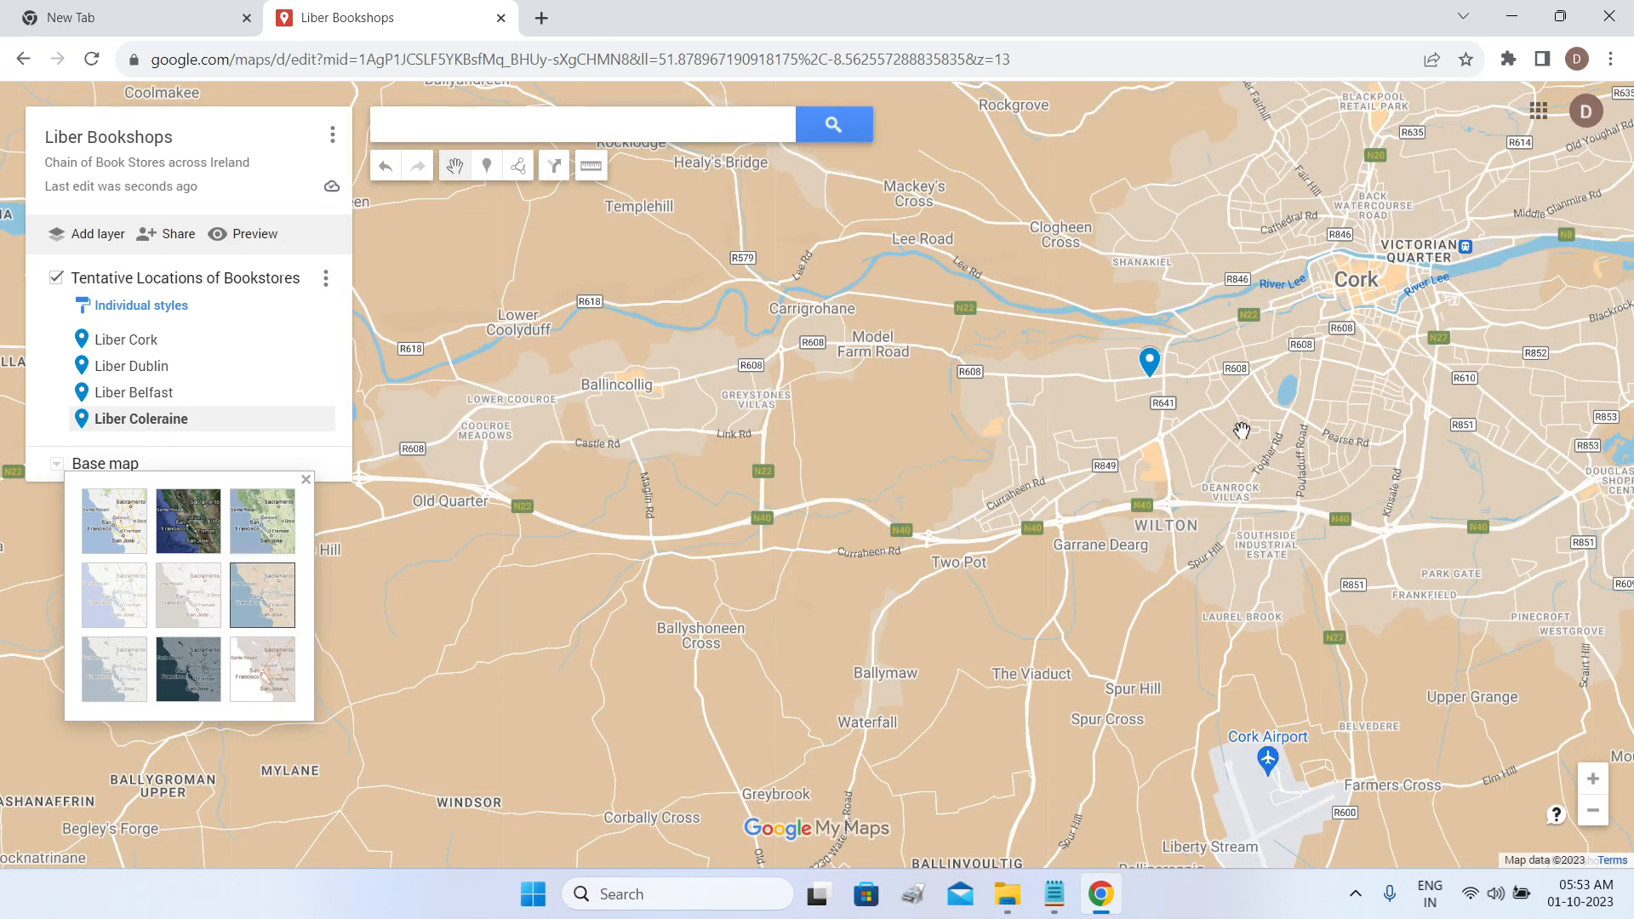
pyautogui.scroll(2, 1198, 390)
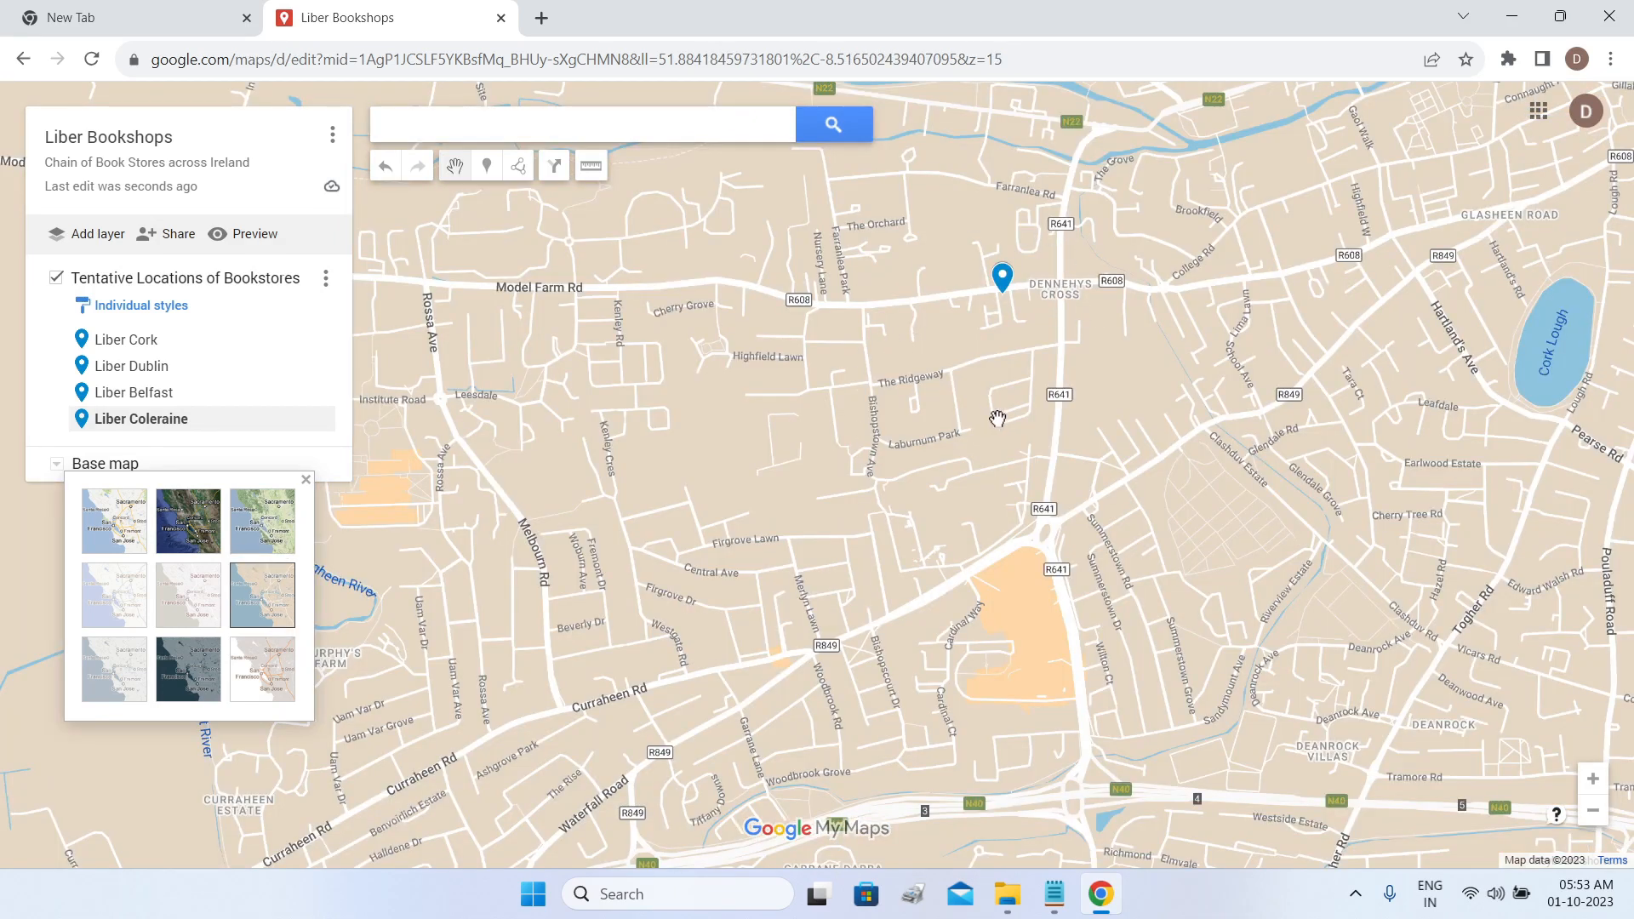
pyautogui.scroll(-1, 979, 410)
pyautogui.scroll(-2, 979, 410)
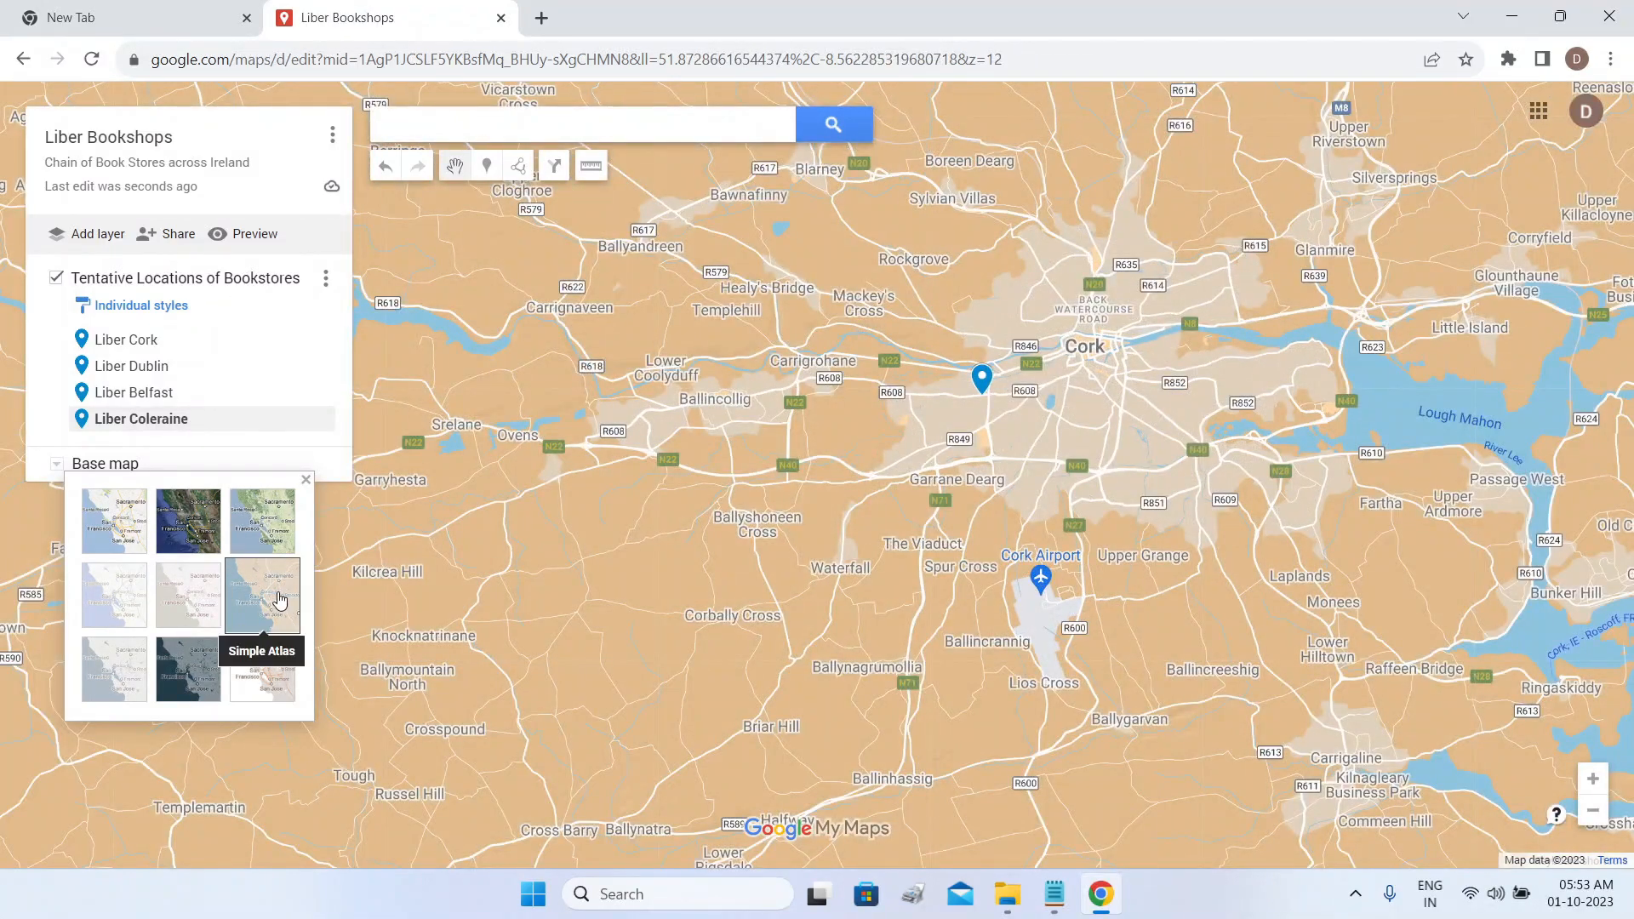
pyautogui.click(191, 601)
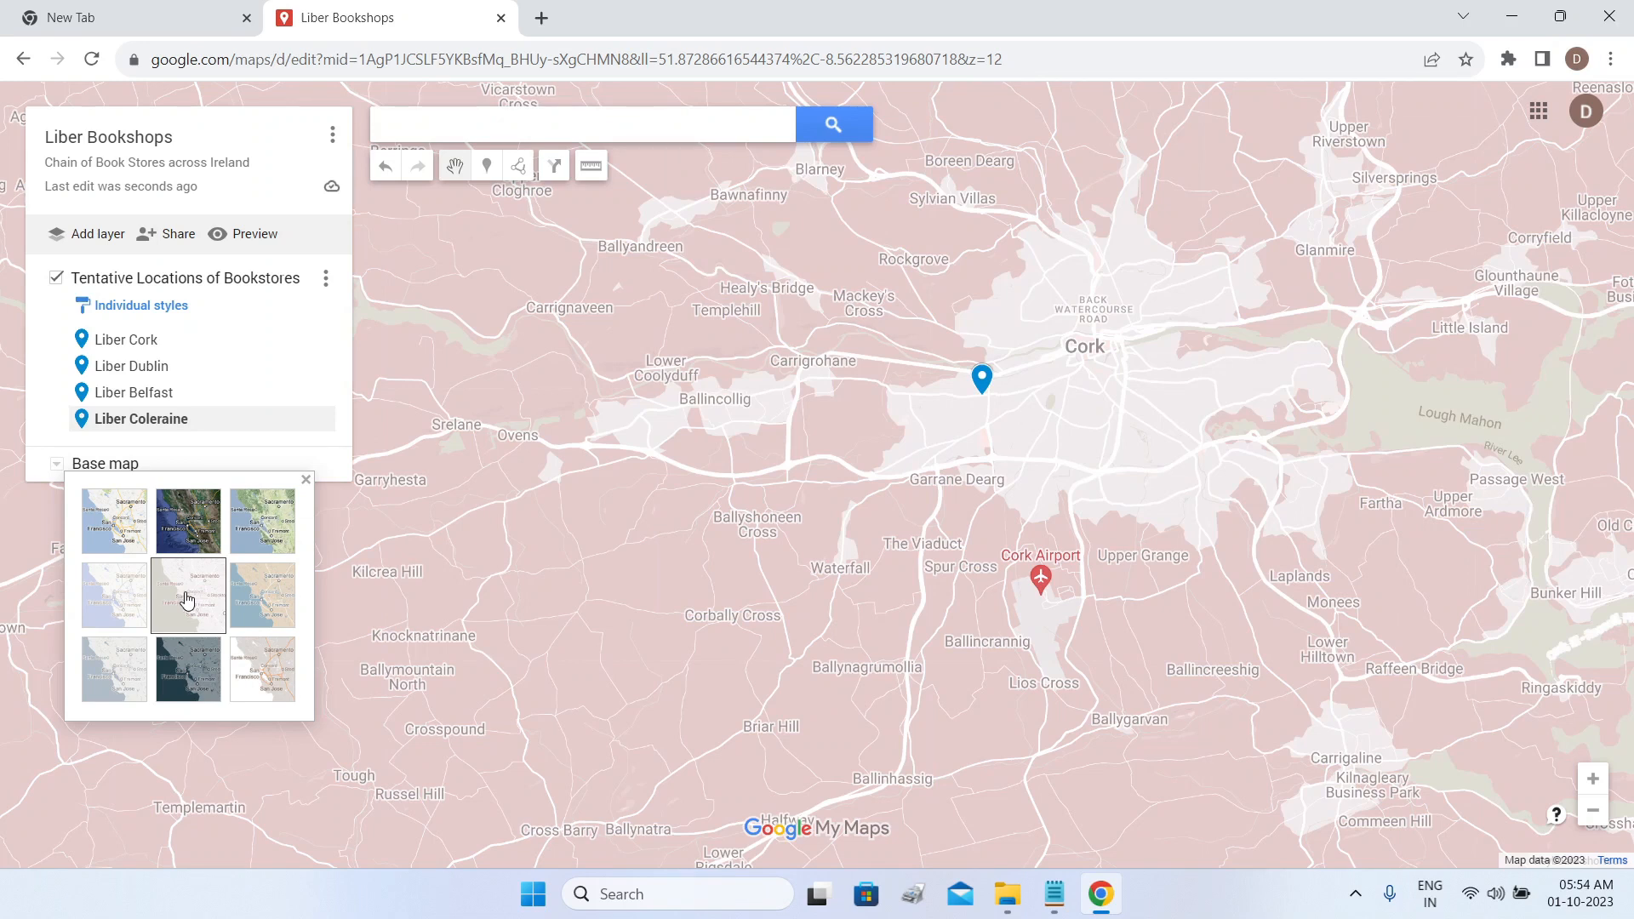
pyautogui.click(101, 615)
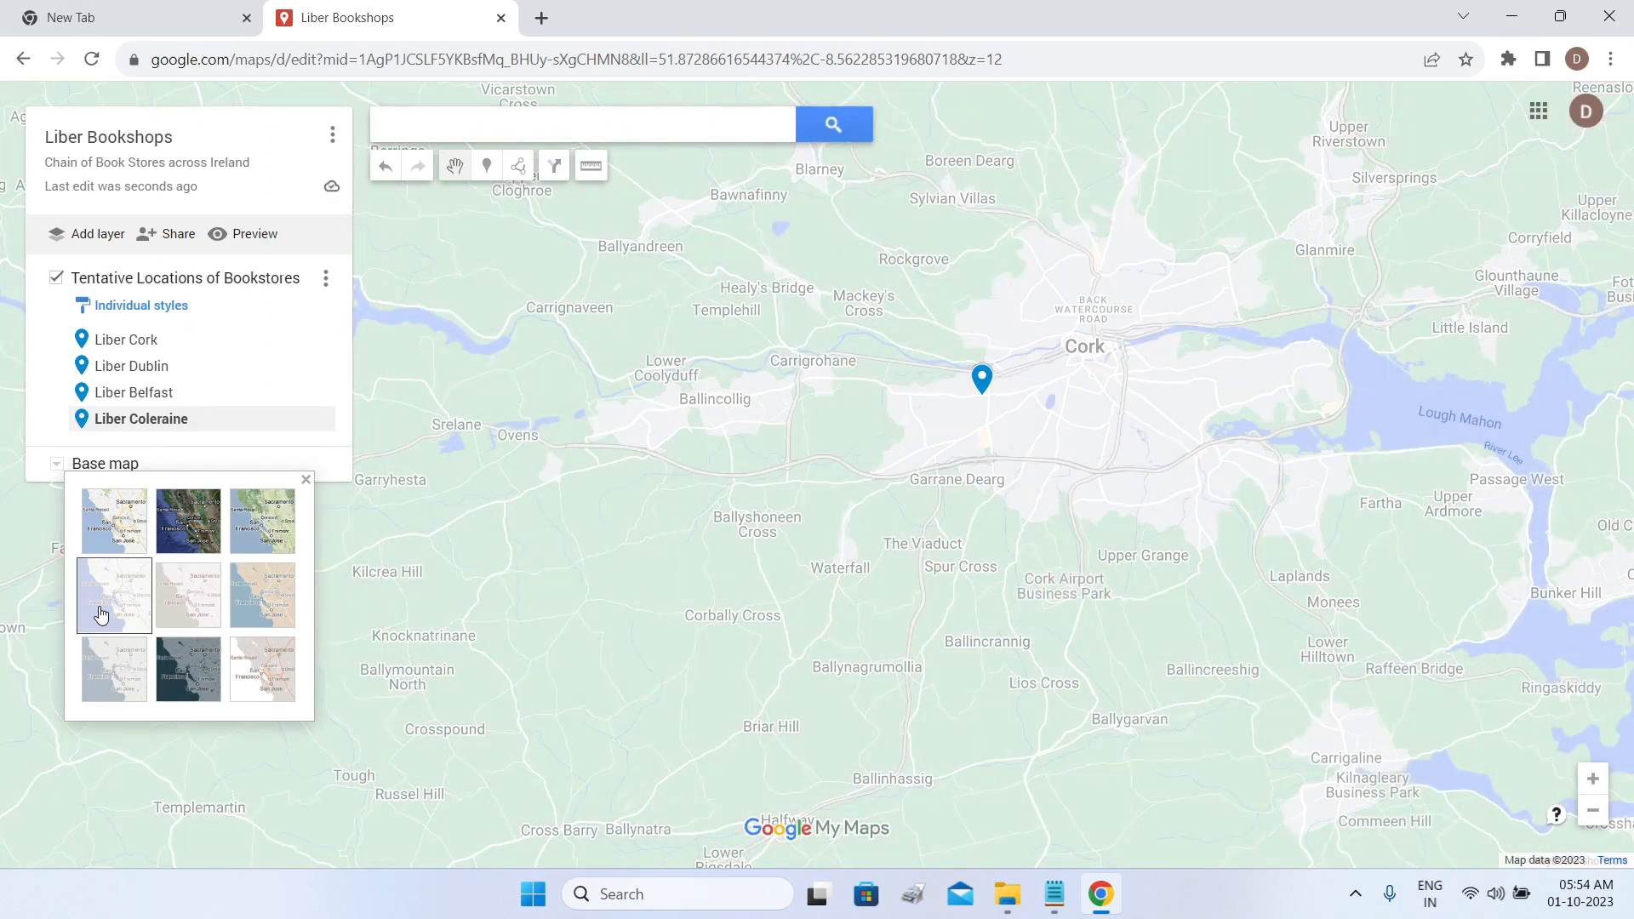
pyautogui.click(111, 698)
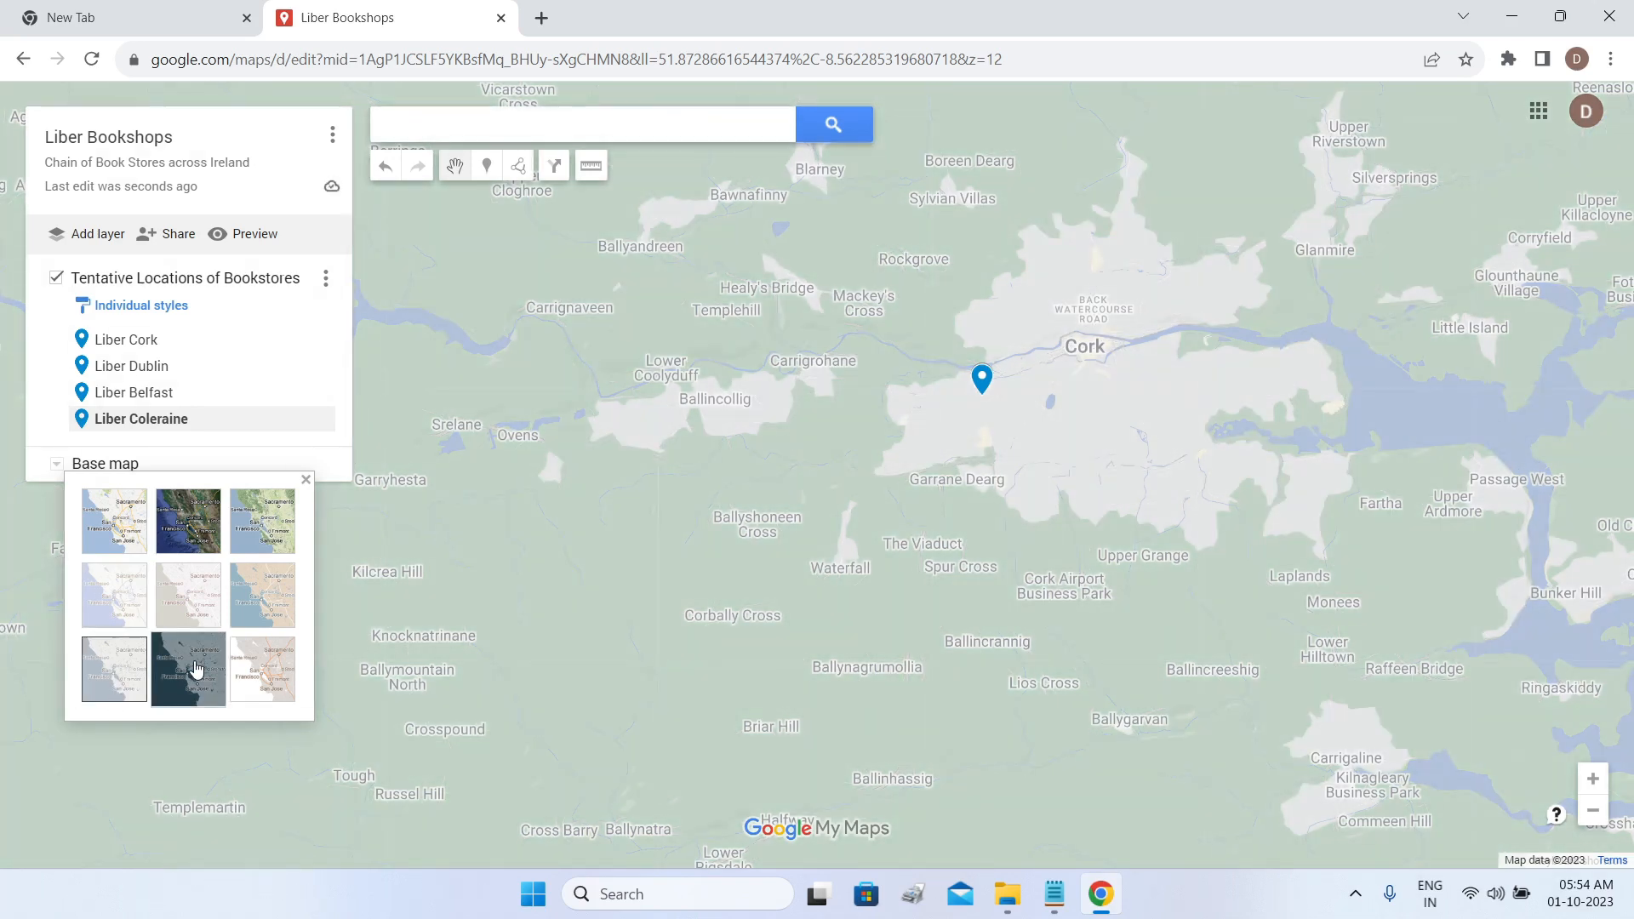
pyautogui.click(196, 670)
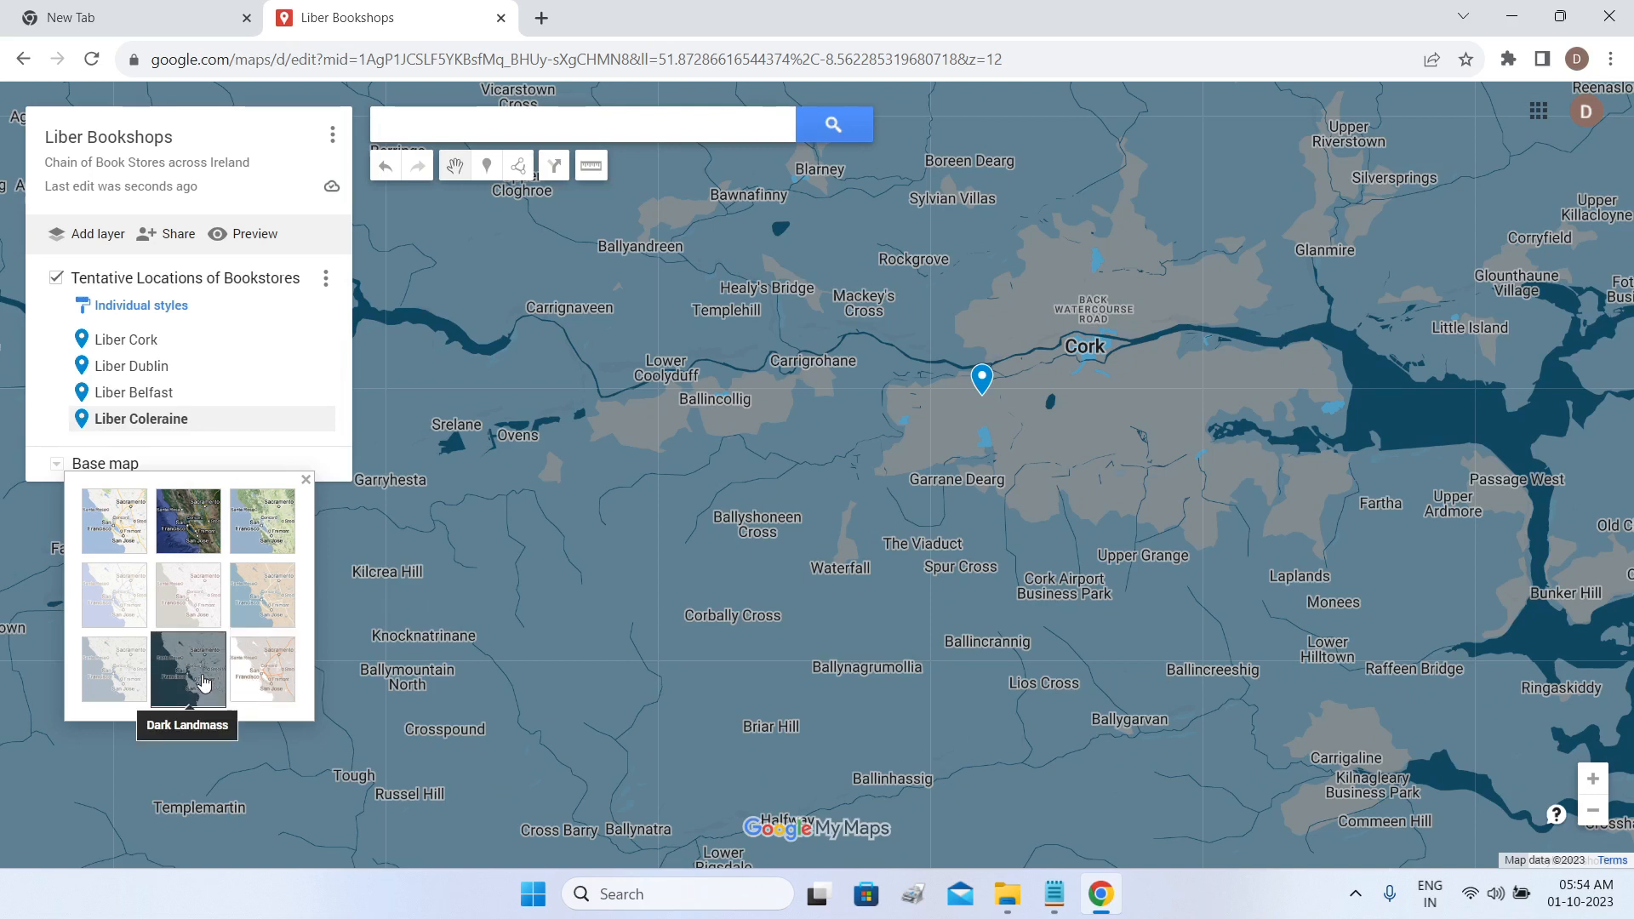
pyautogui.click(269, 677)
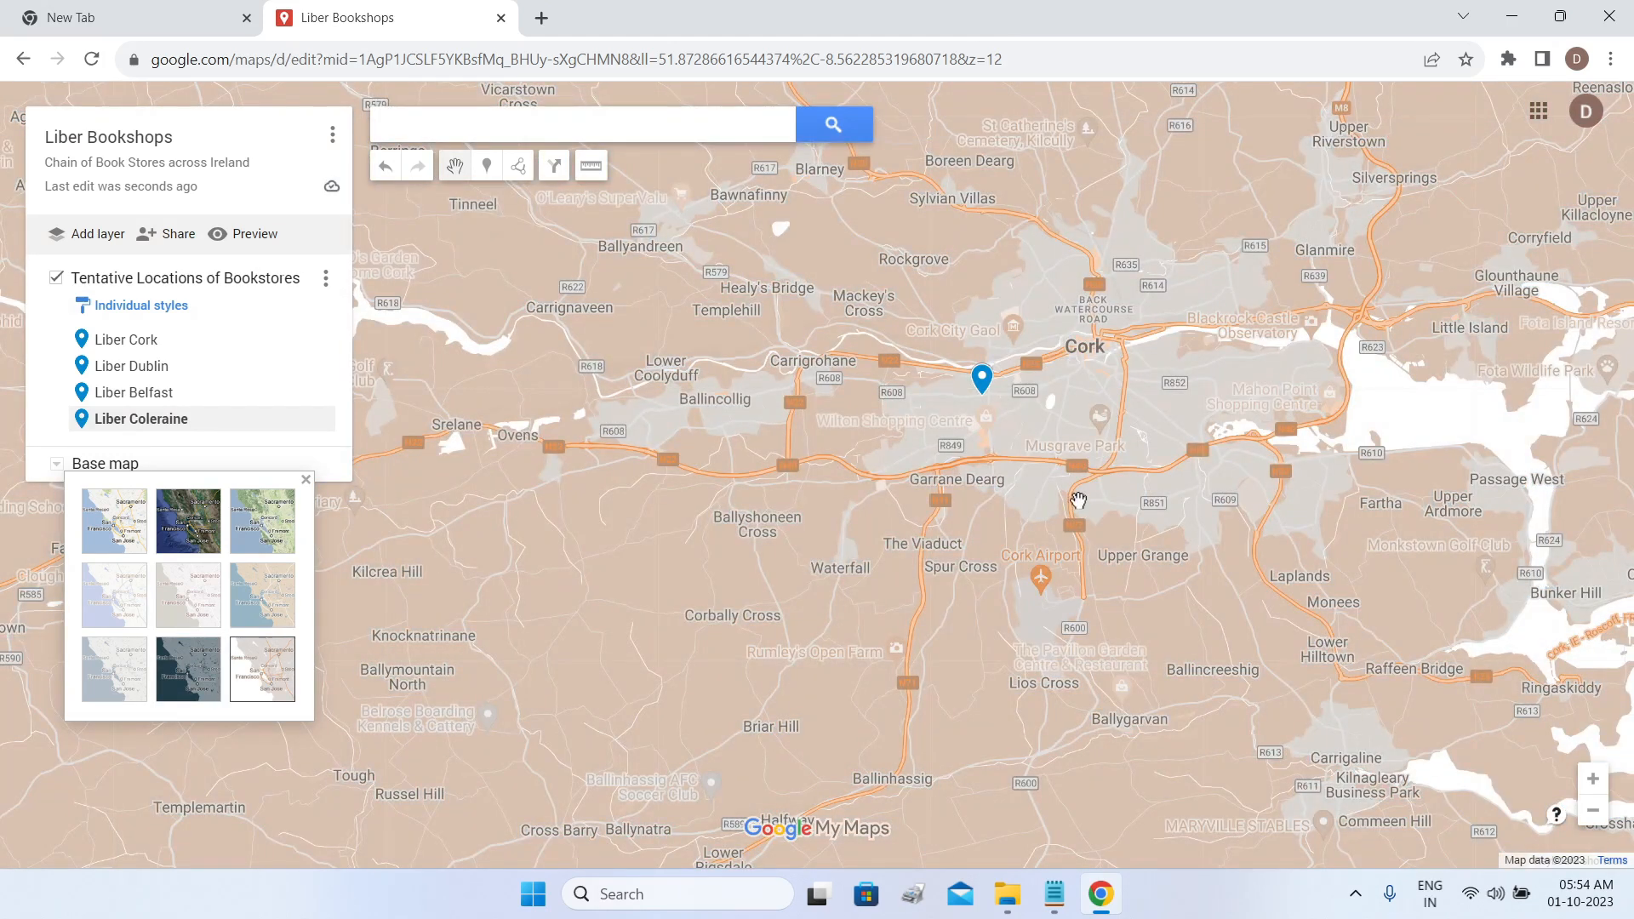
pyautogui.click(341, 467)
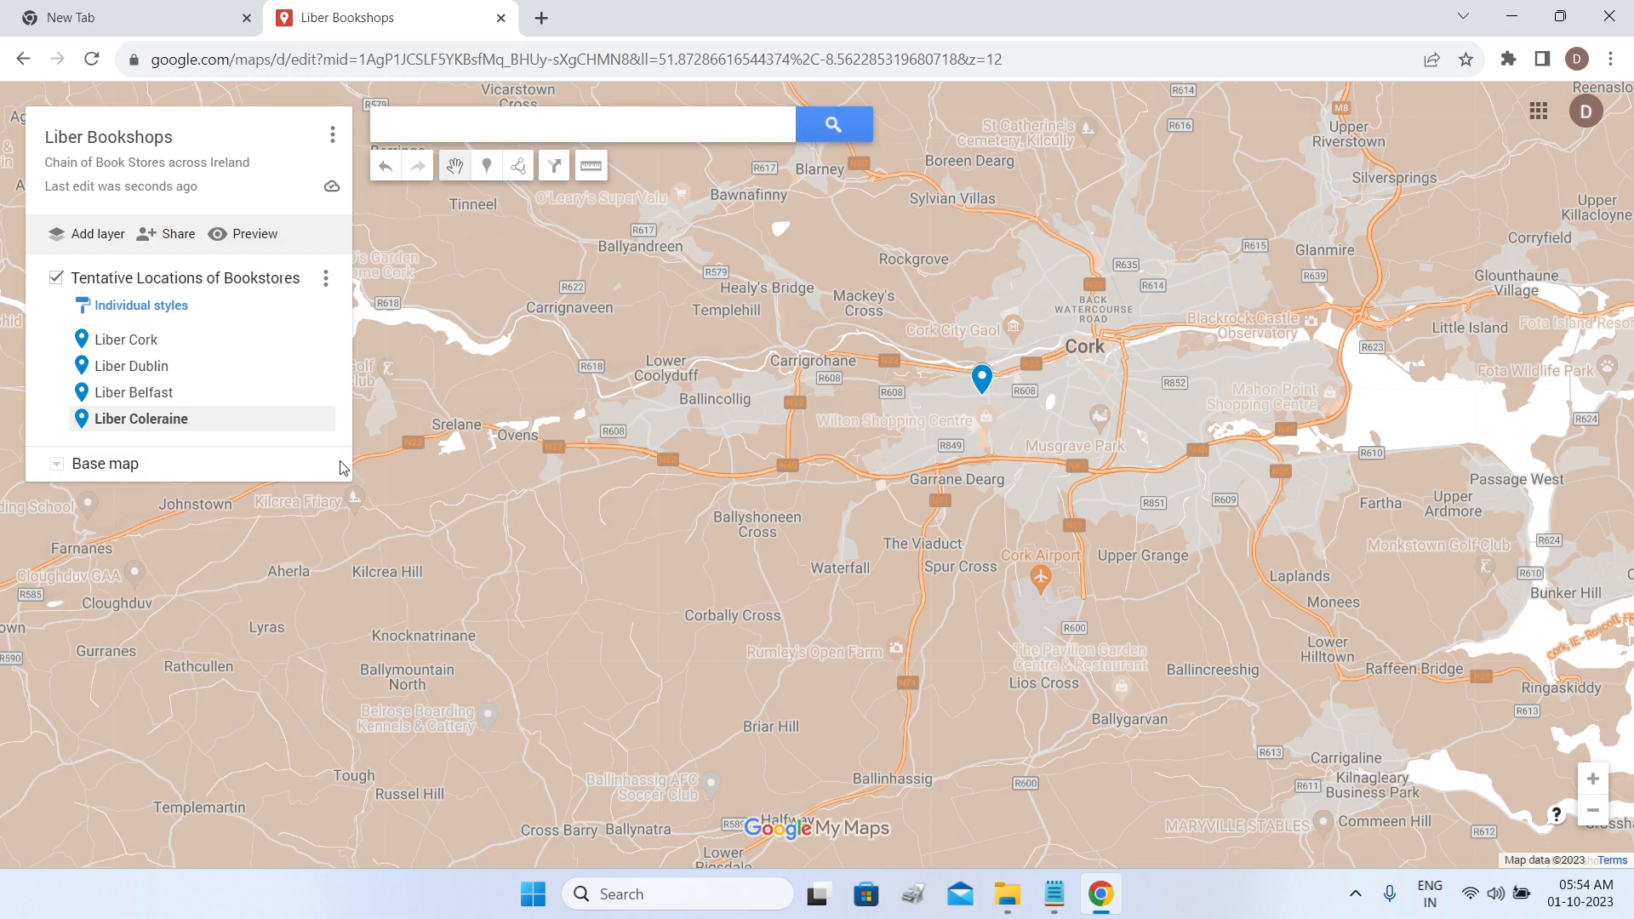
# Preview the shared view-only map, toggling between satellite and road imagery.
pyautogui.click(269, 246)
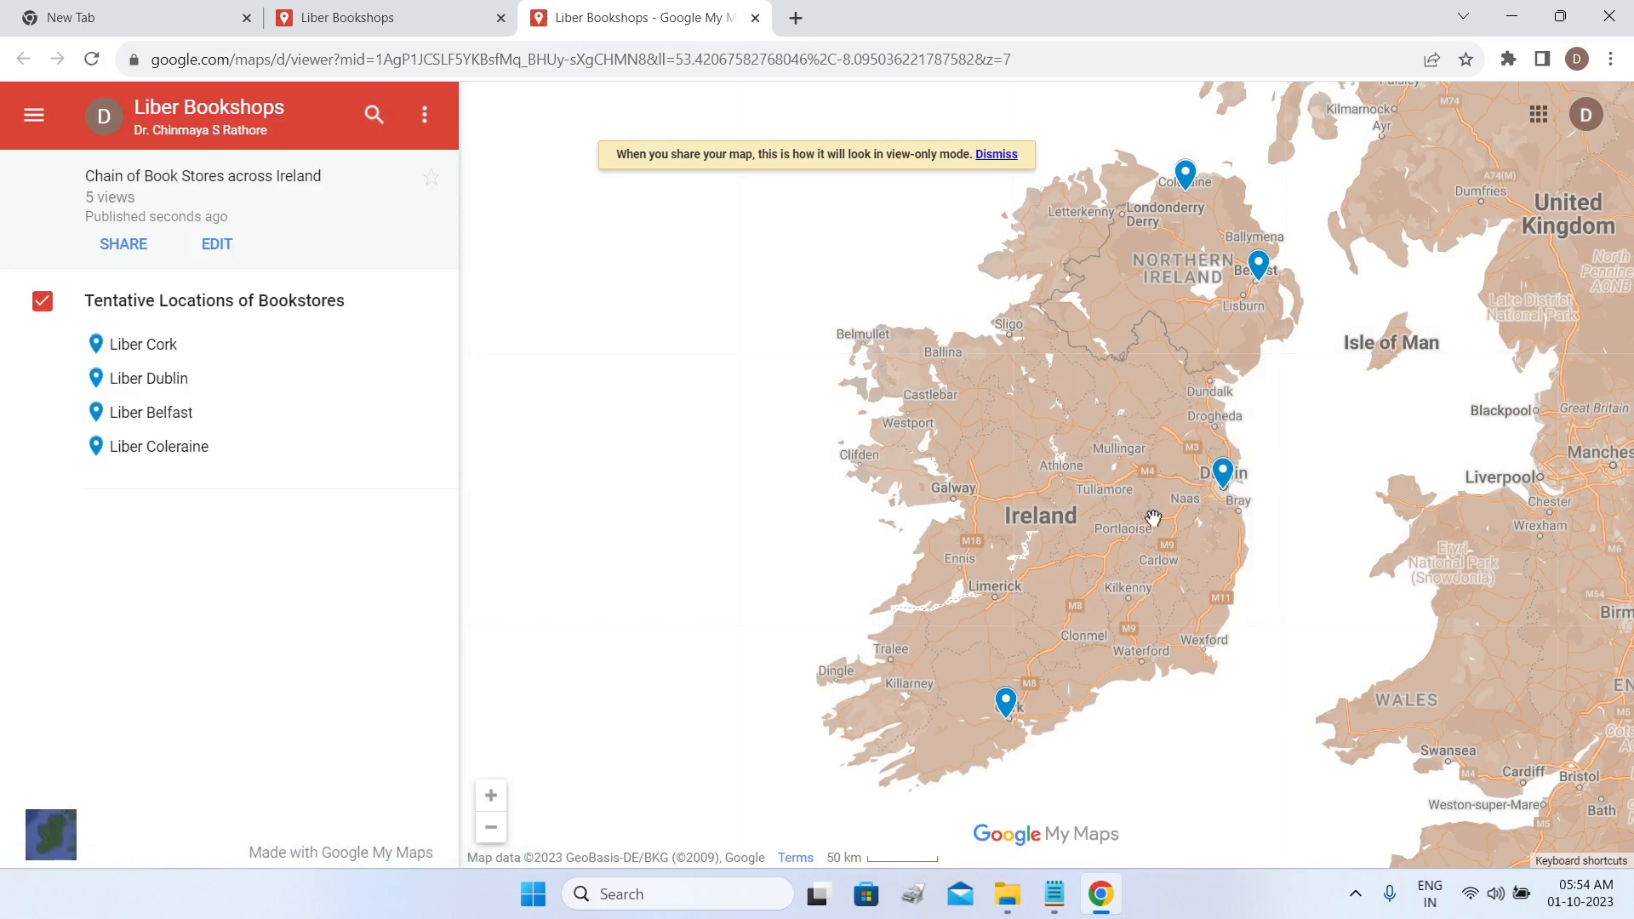
pyautogui.click(56, 837)
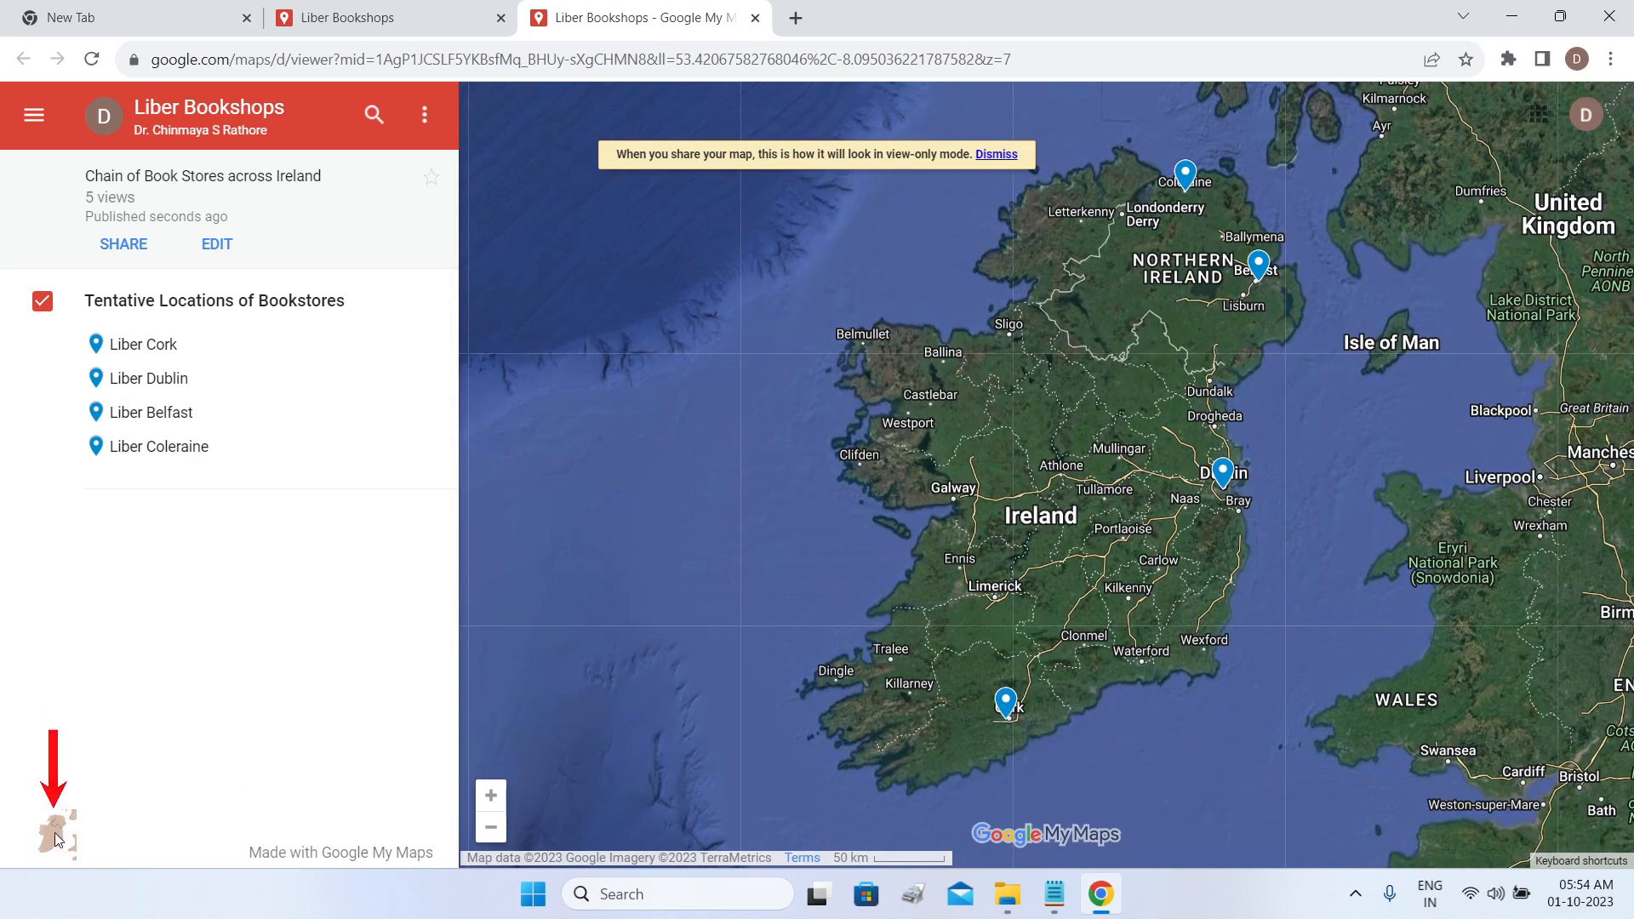
pyautogui.click(54, 836)
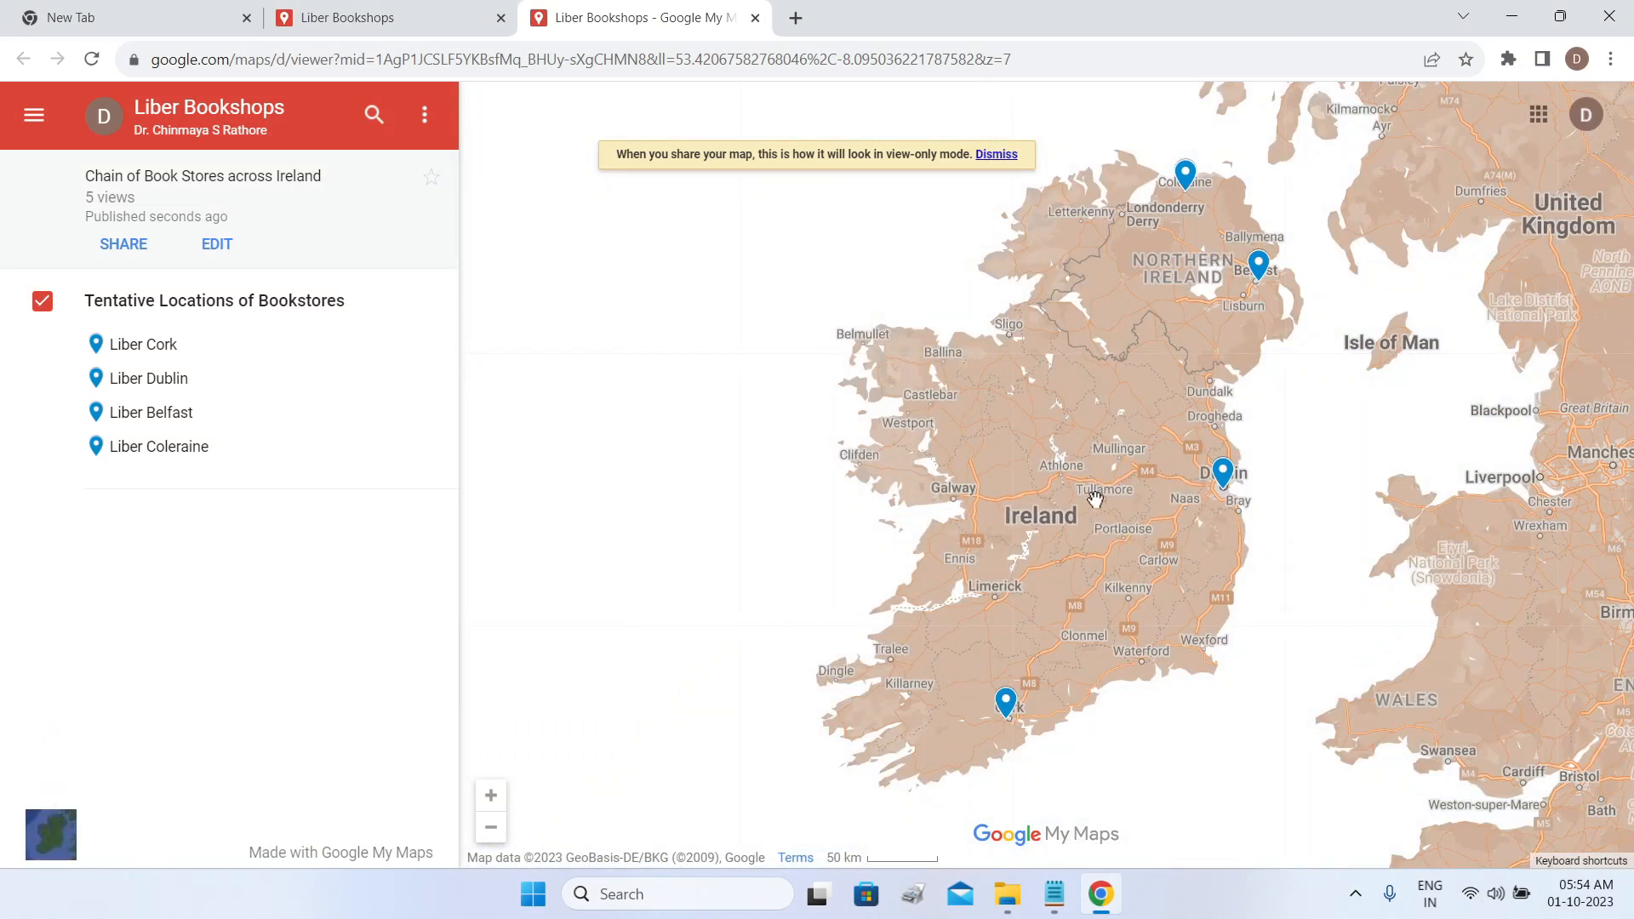
pyautogui.click(755, 17)
# Set the base map to Satellite and check it again in the view-only preview.
pyautogui.click(133, 470)
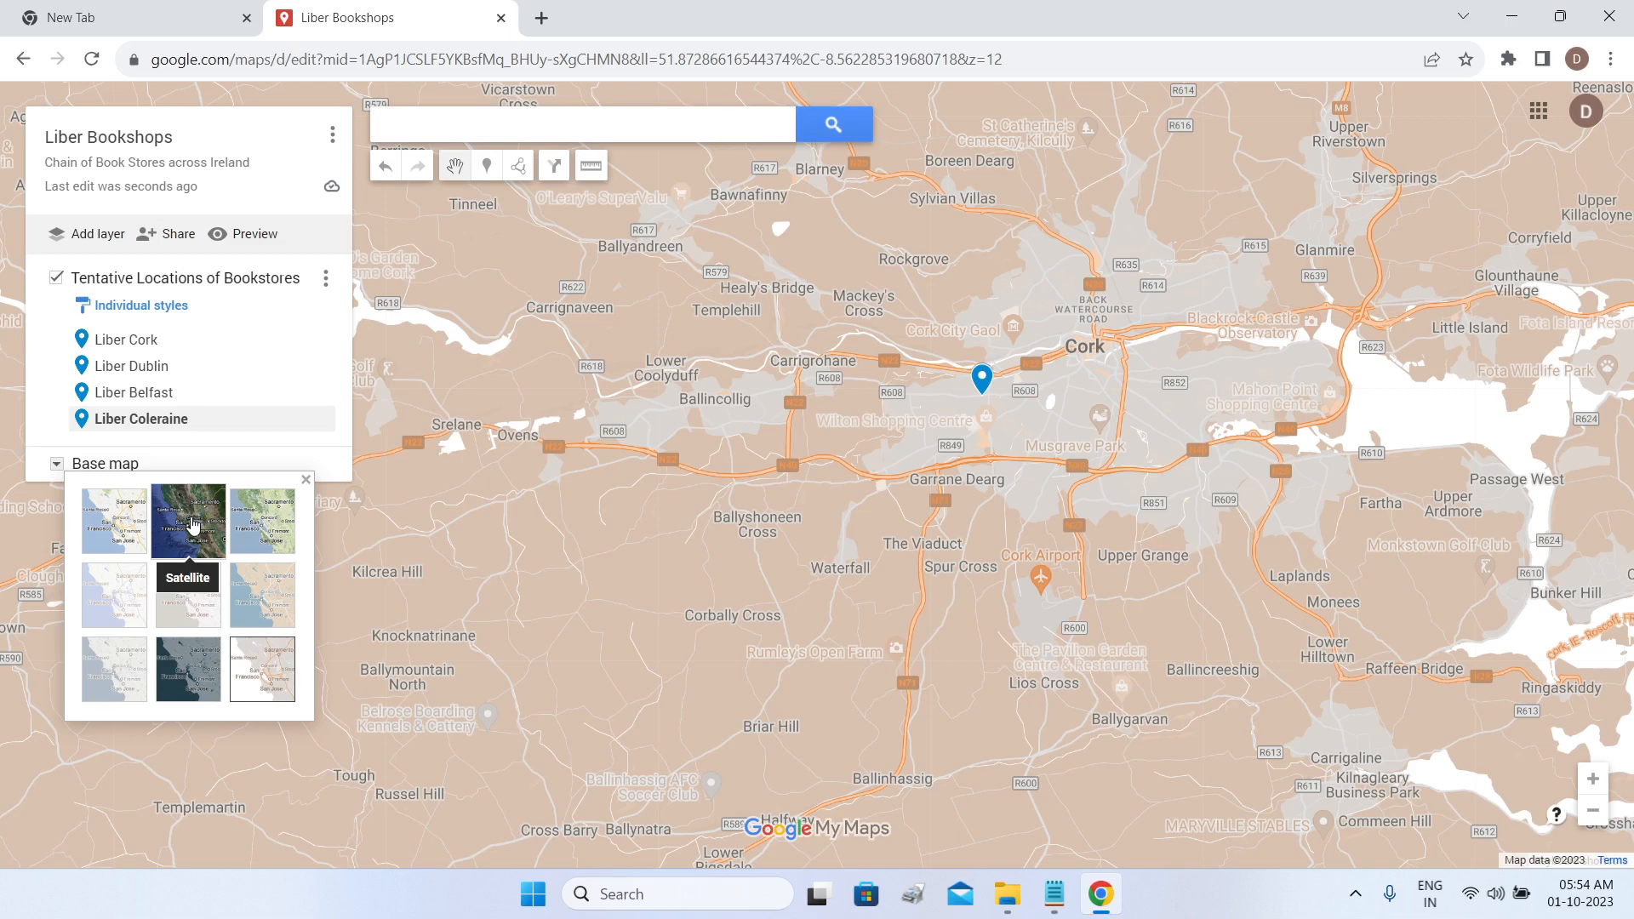
pyautogui.click(196, 521)
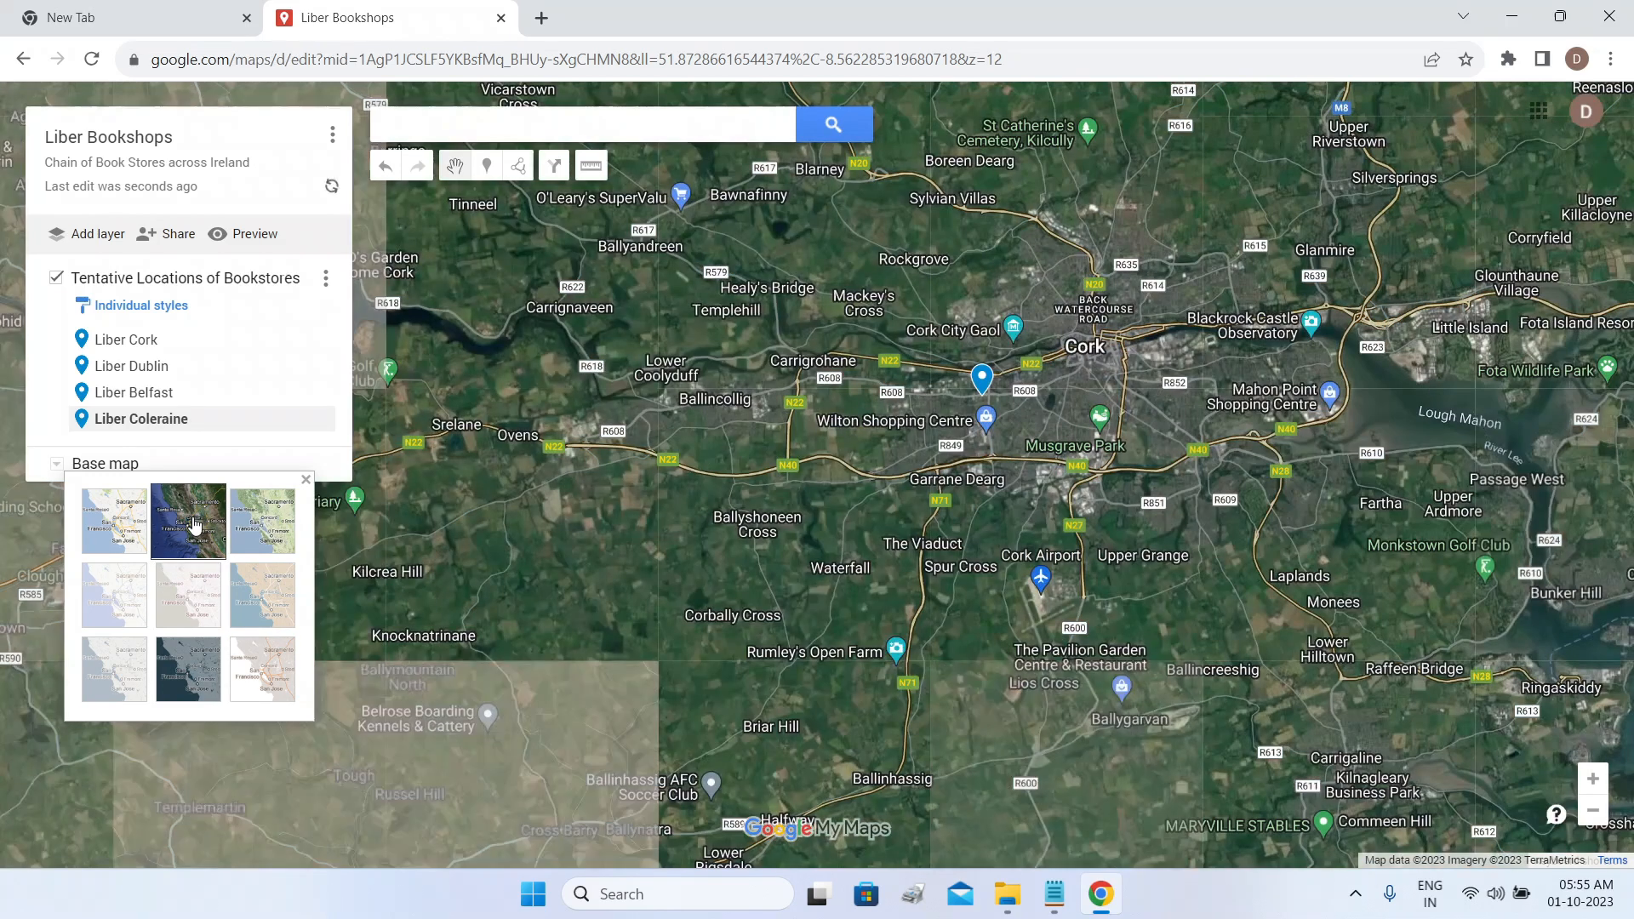
pyautogui.click(255, 235)
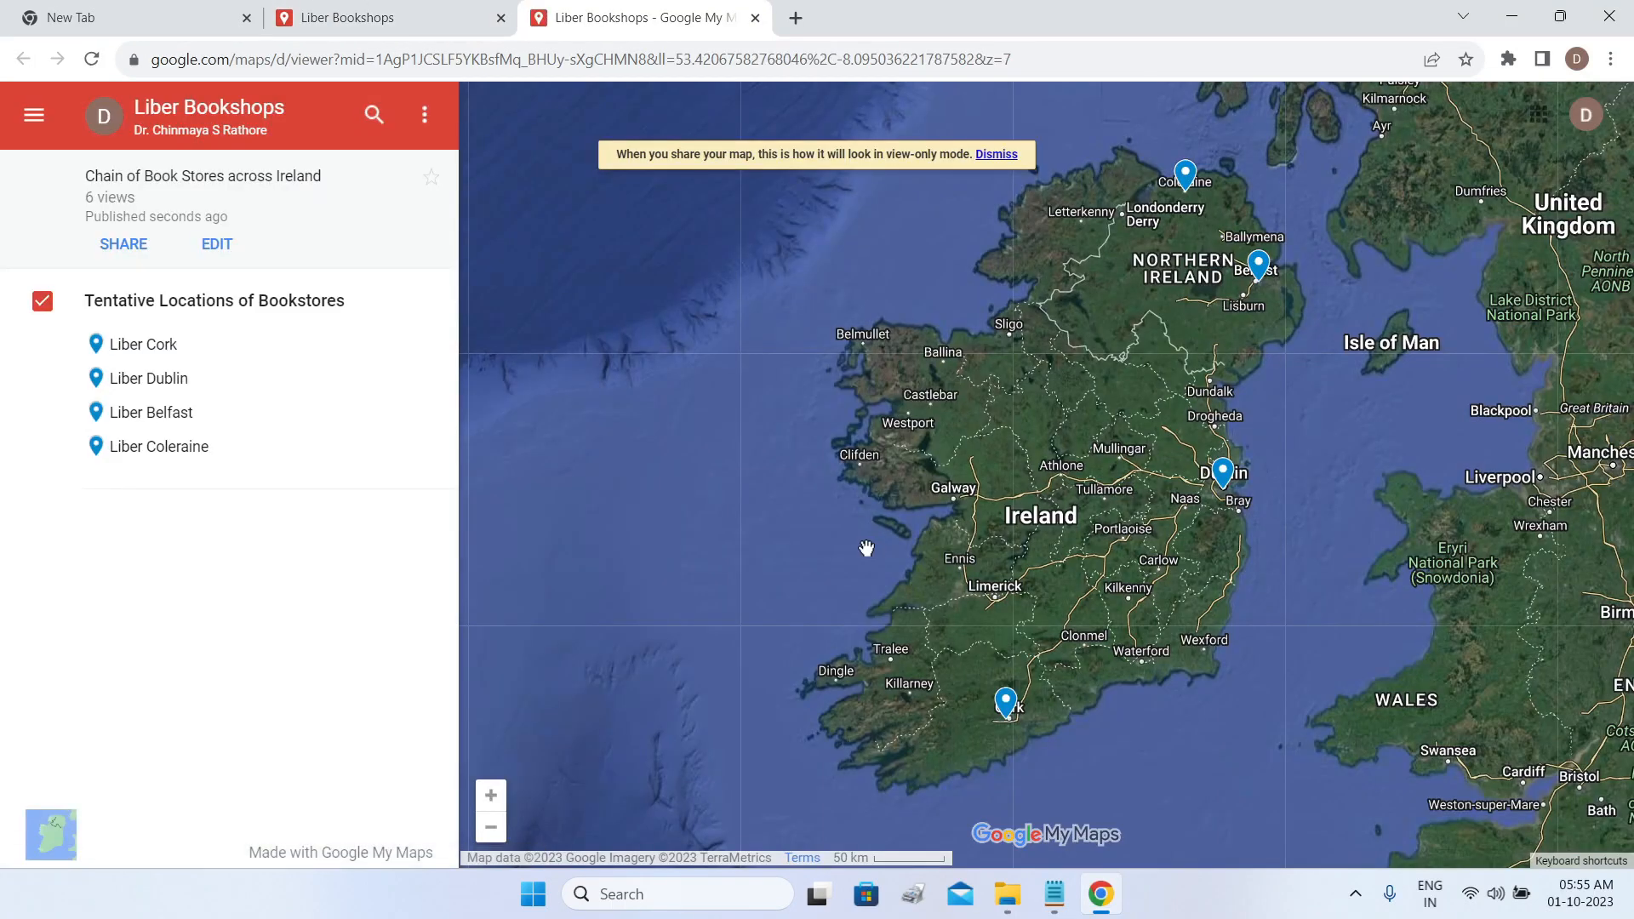
pyautogui.click(57, 836)
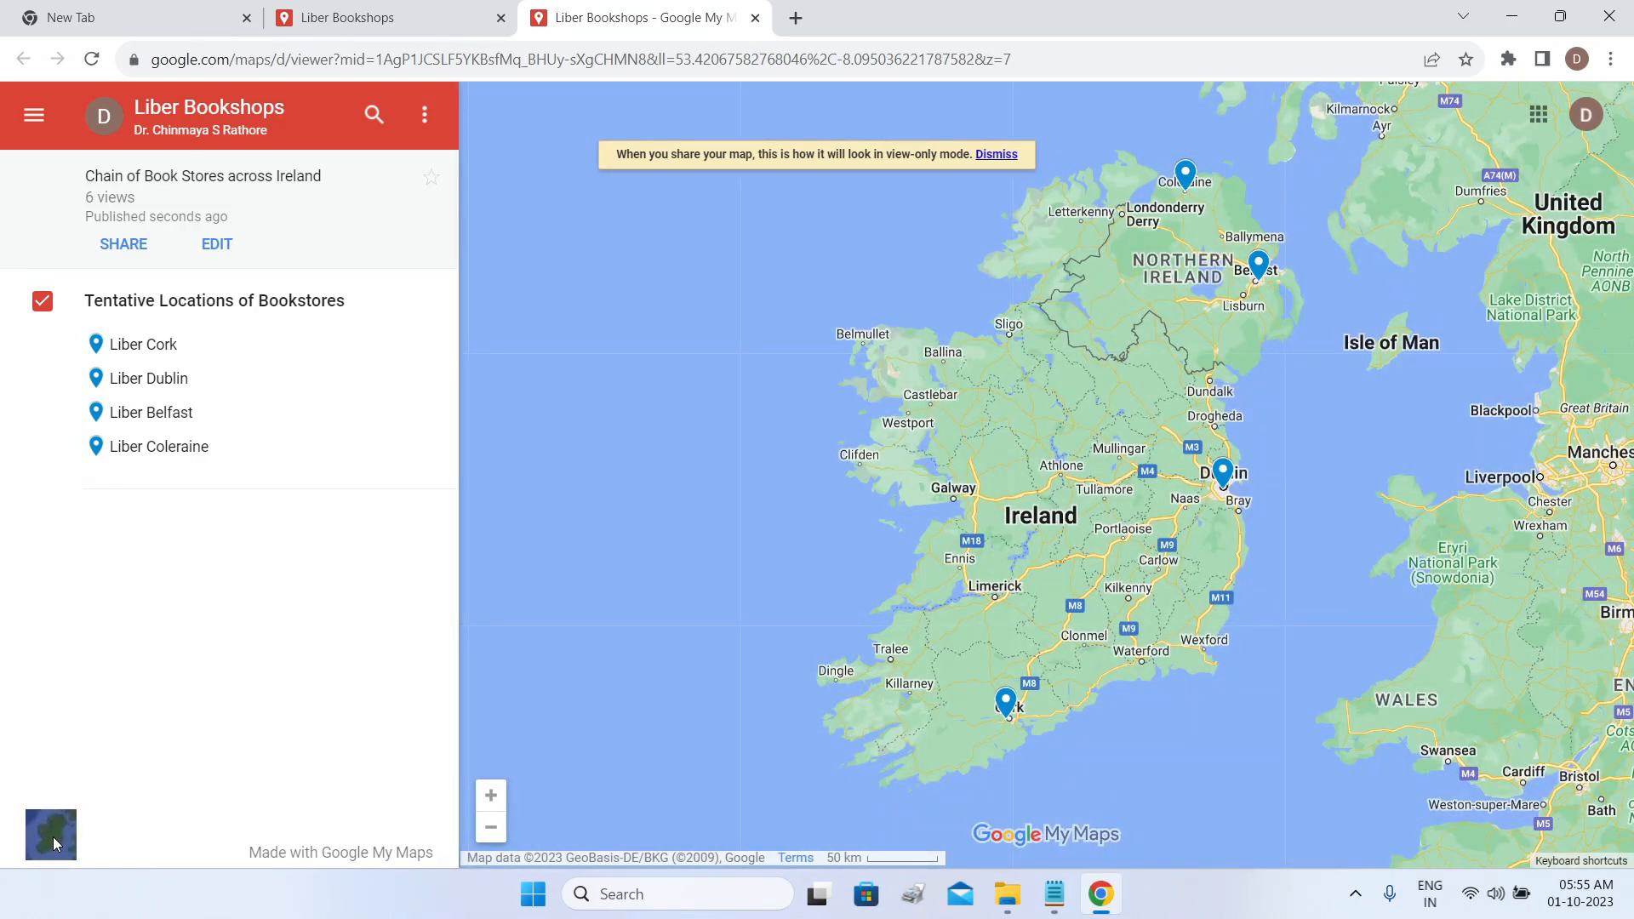
pyautogui.click(52, 837)
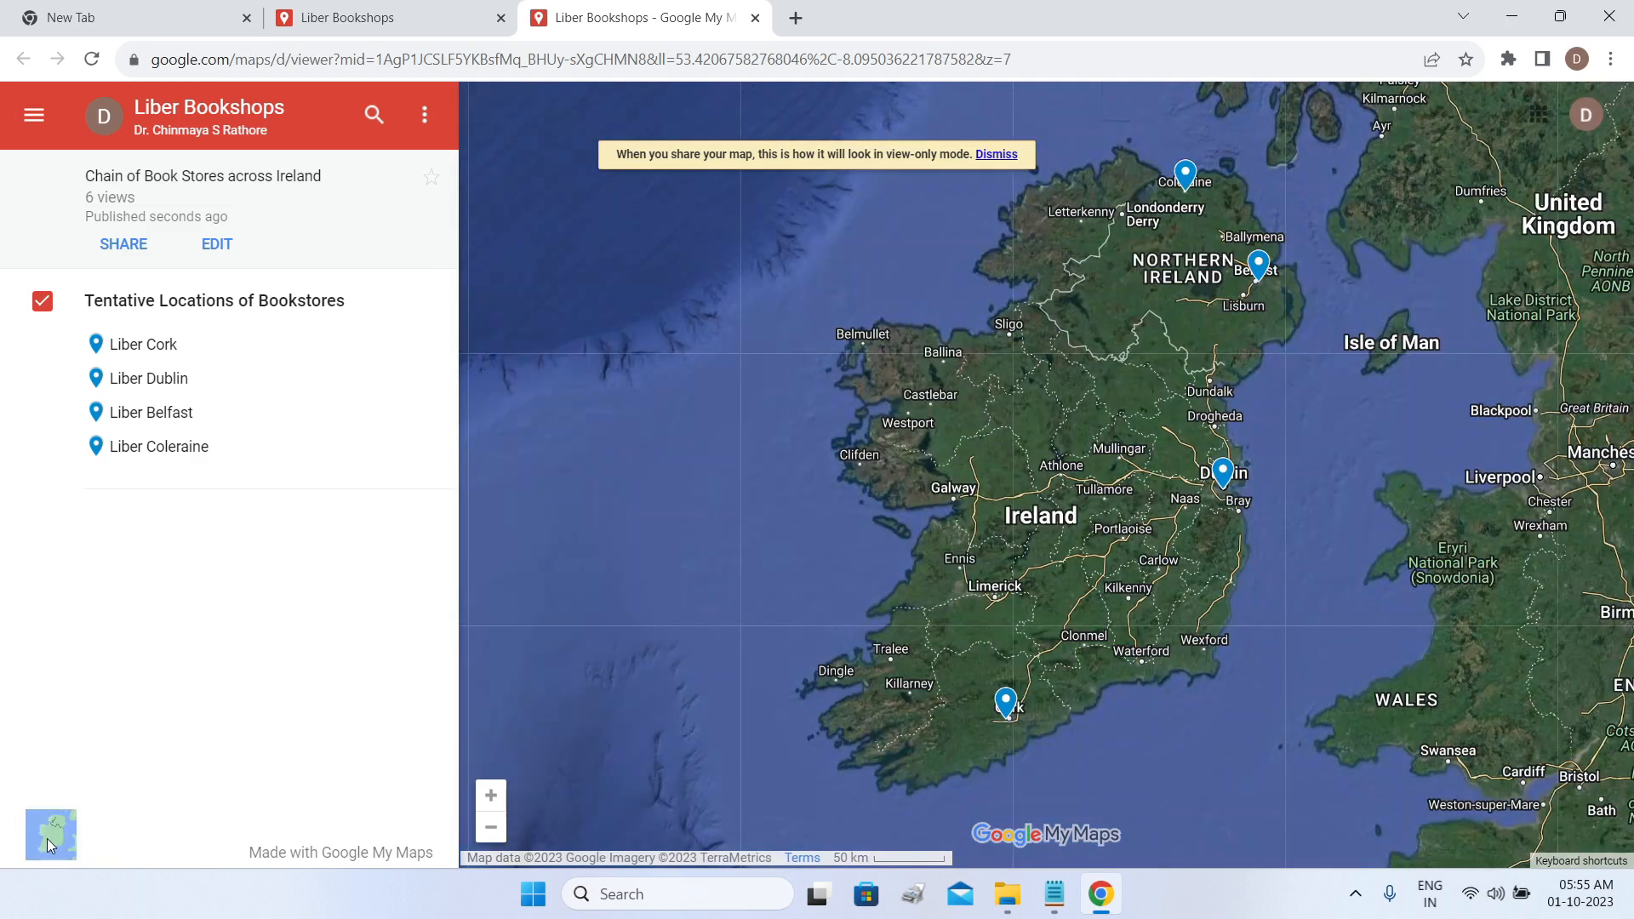
pyautogui.click(756, 18)
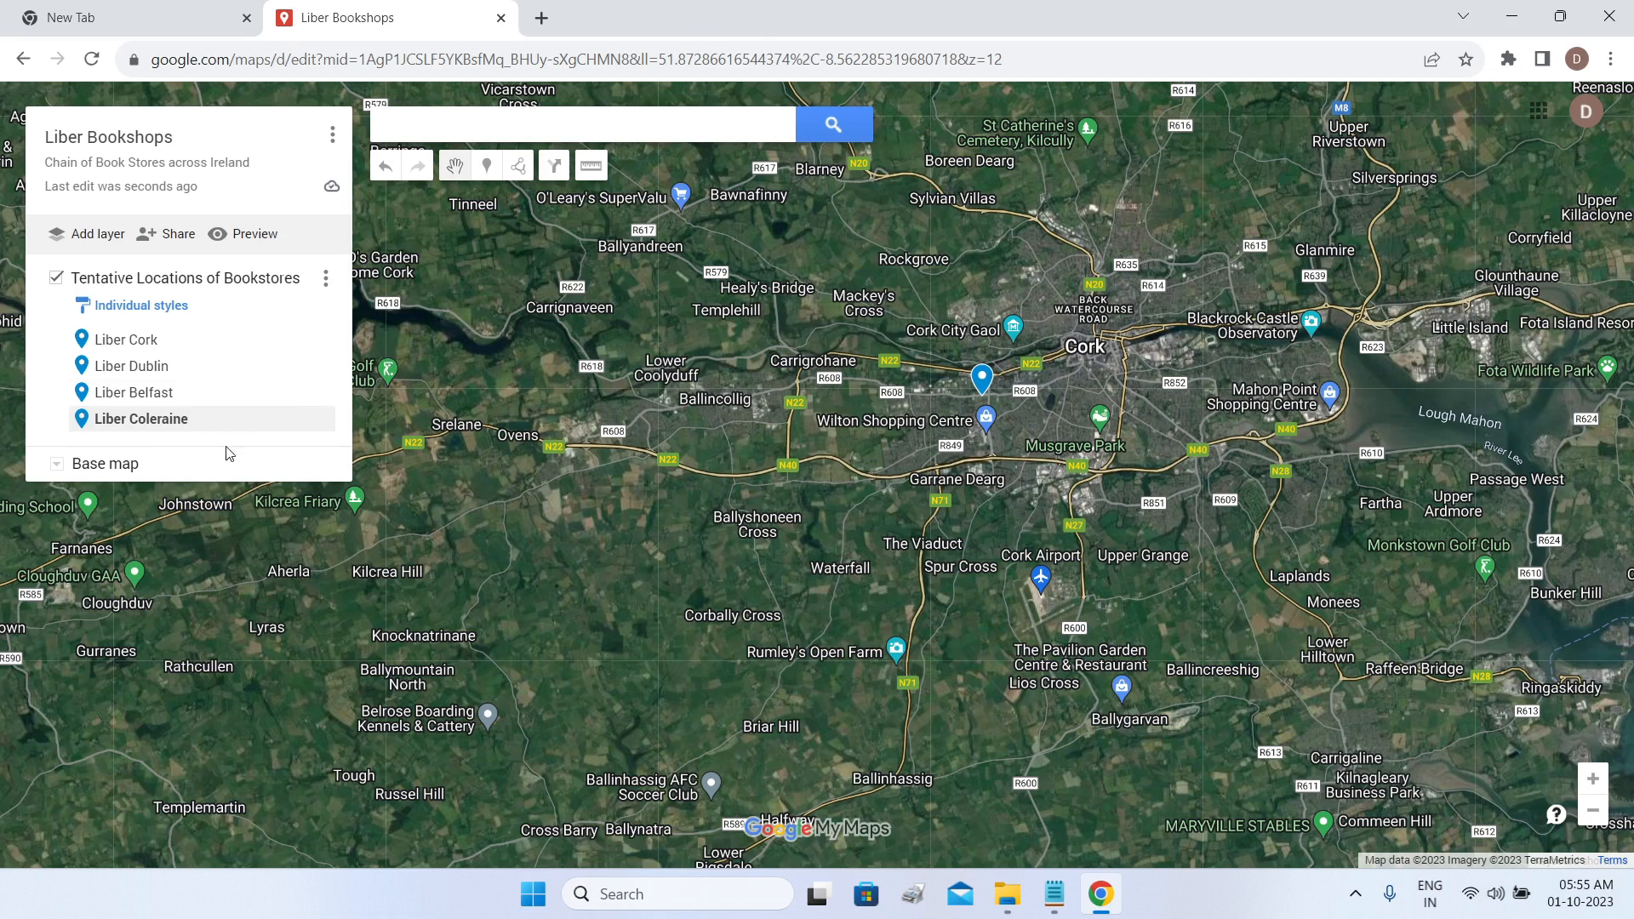
# Restore the plain Map base style, recentre on Ireland, and hide the Tentative Locations of Bookstores layer.
pyautogui.click(56, 470)
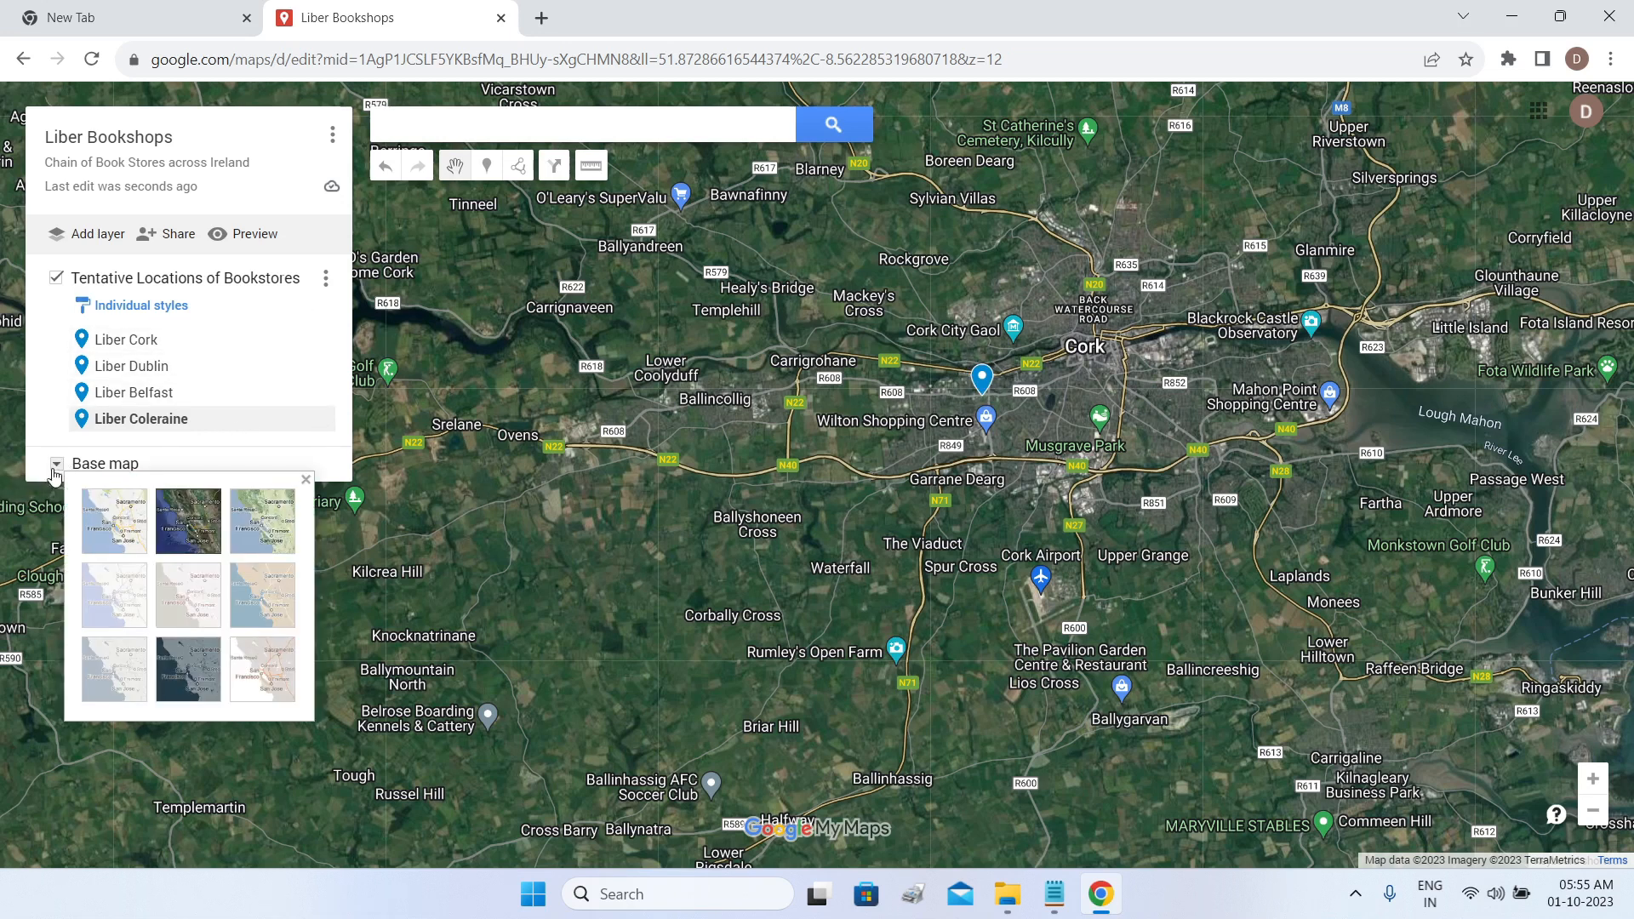
pyautogui.click(109, 526)
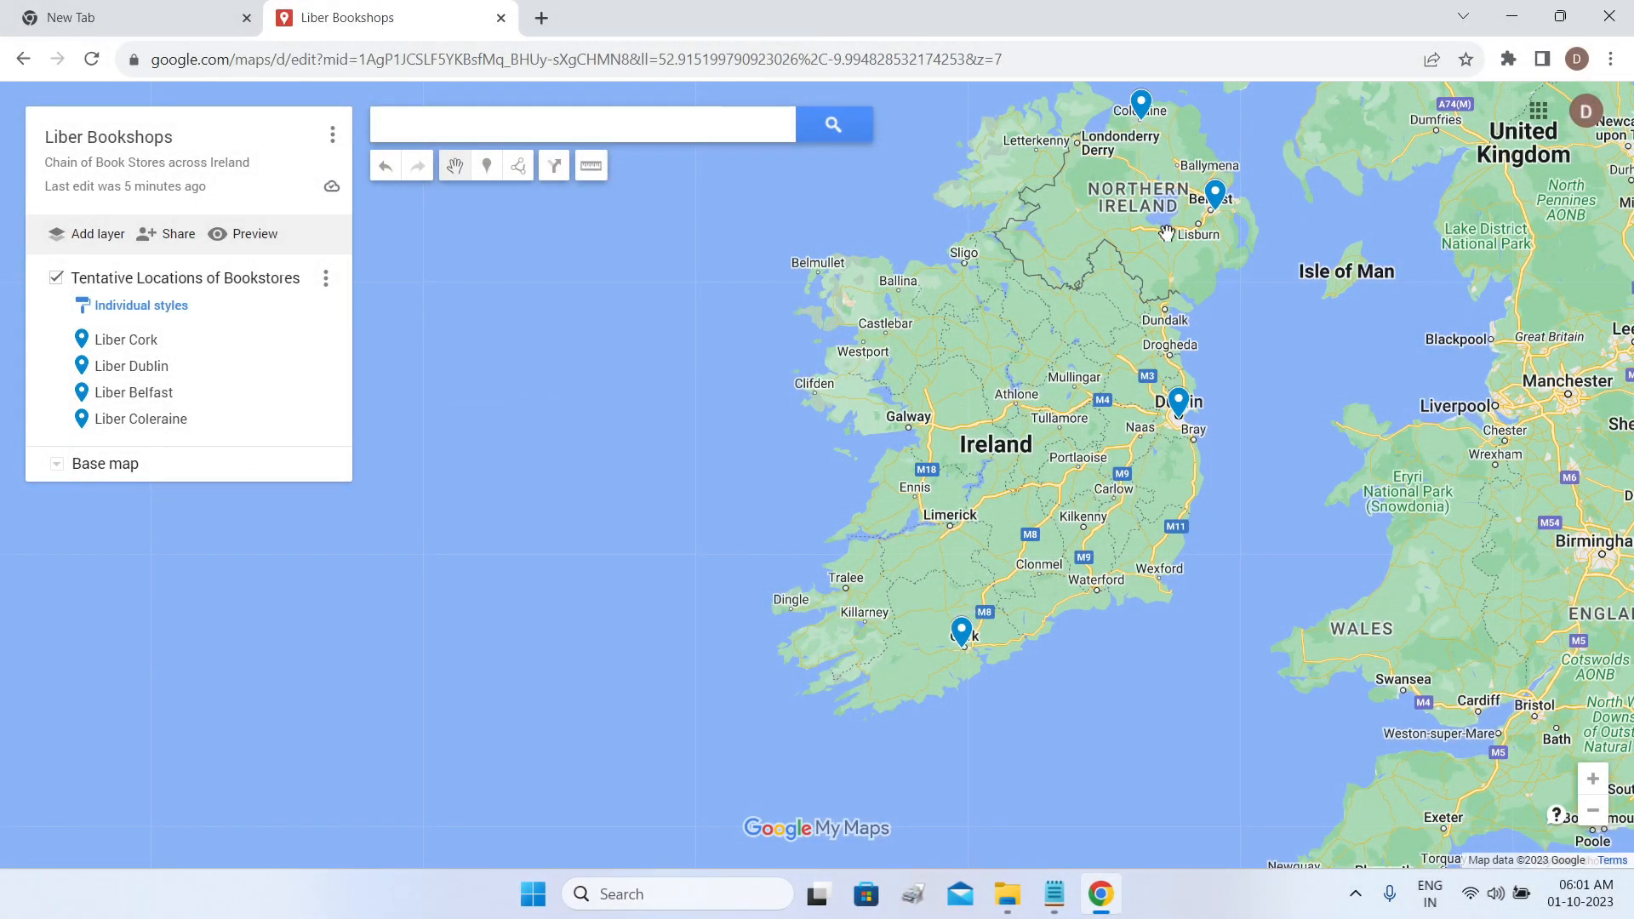
pyautogui.moveTo(1231, 327); pyautogui.dragTo(1186, 379)
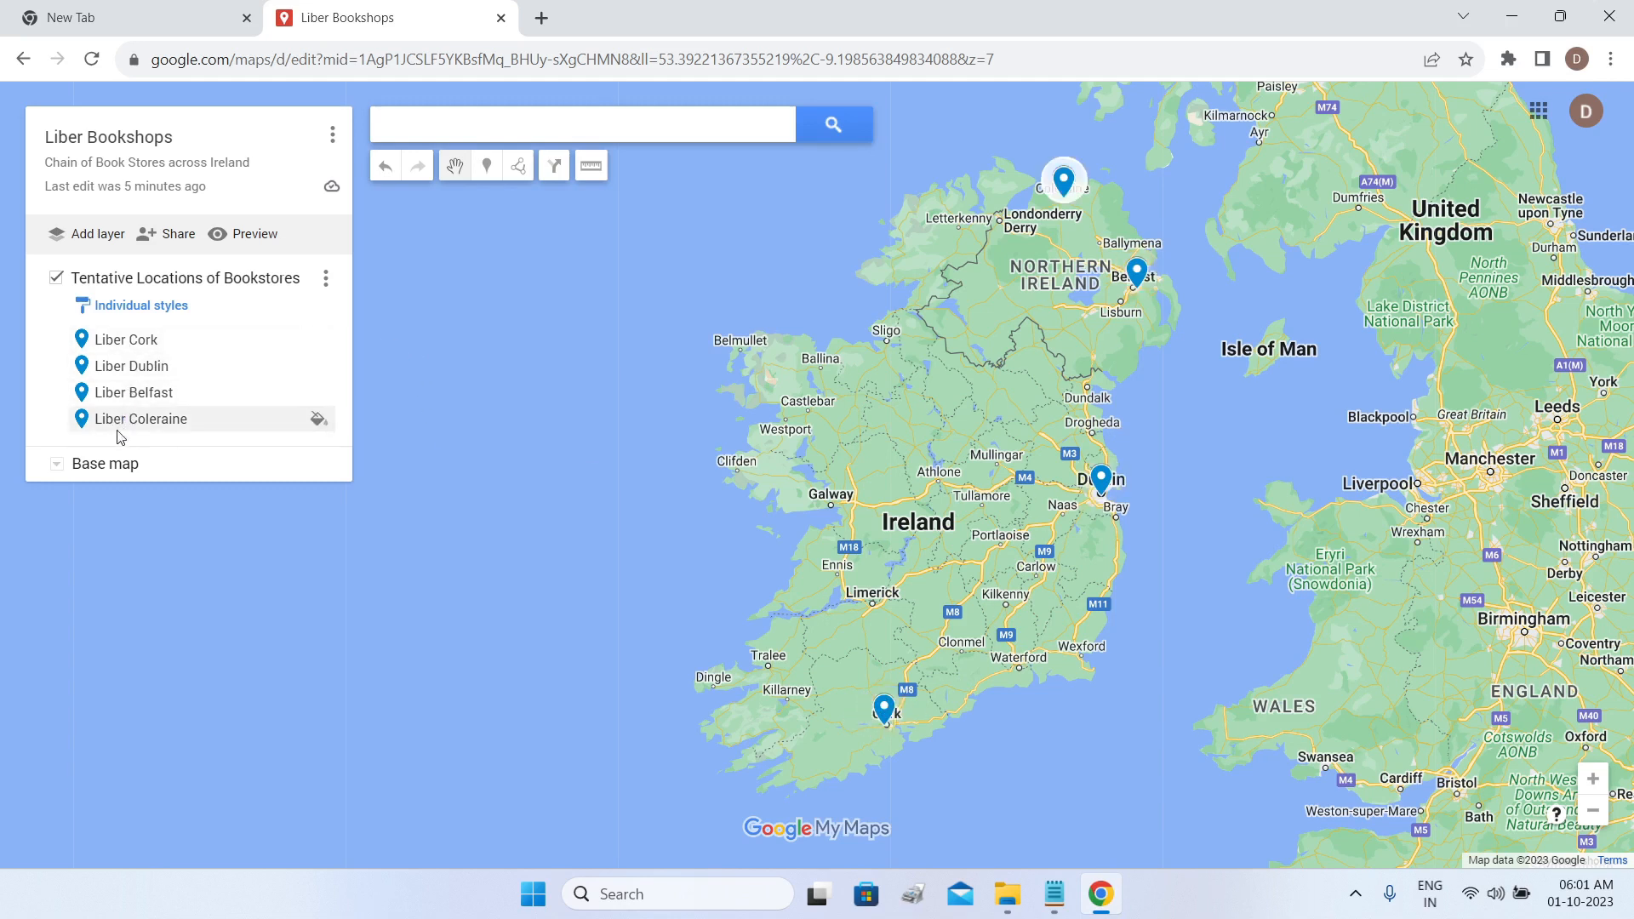
pyautogui.click(57, 281)
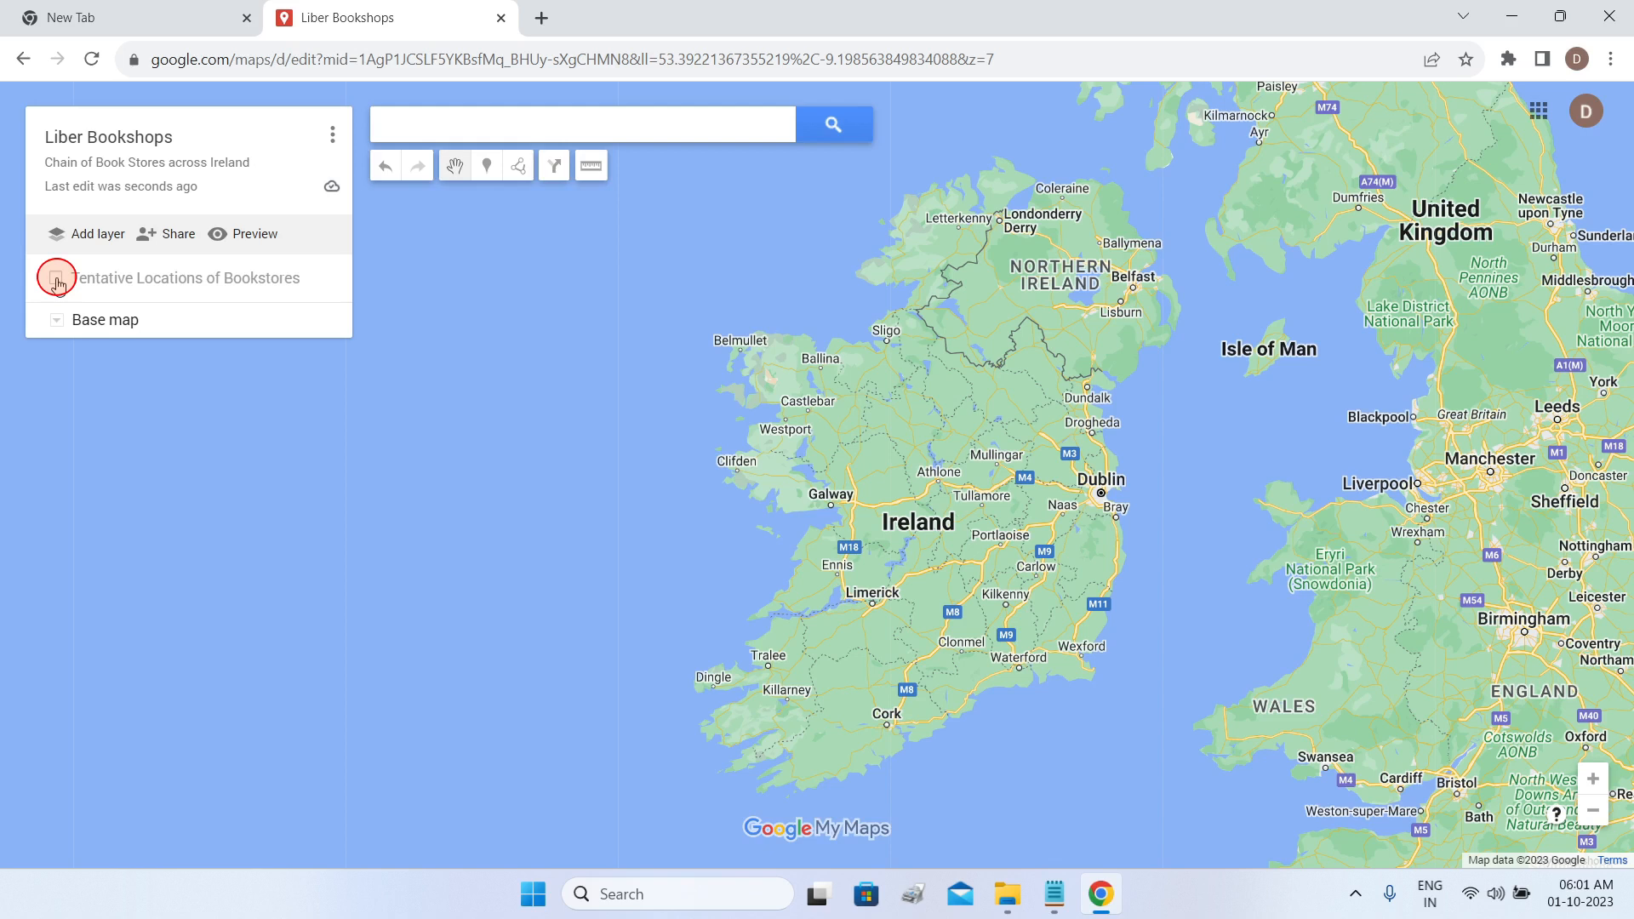
# Show the bookstores layer again and open Liber Dublin's details card, cancelling the edit.
pyautogui.click(57, 281)
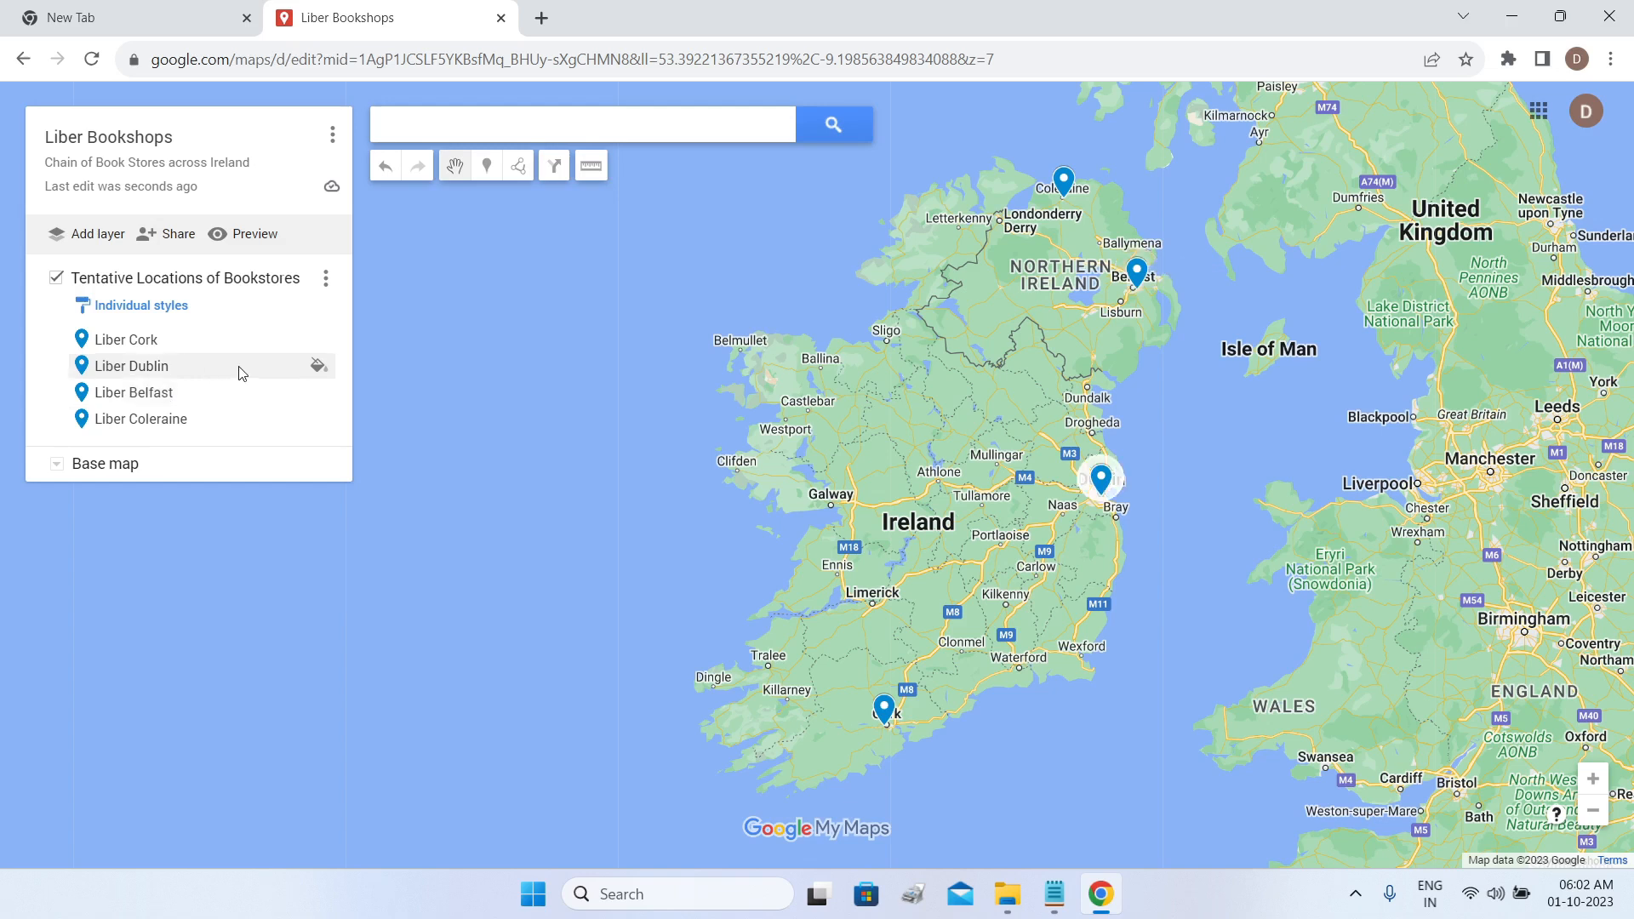
pyautogui.click(317, 366)
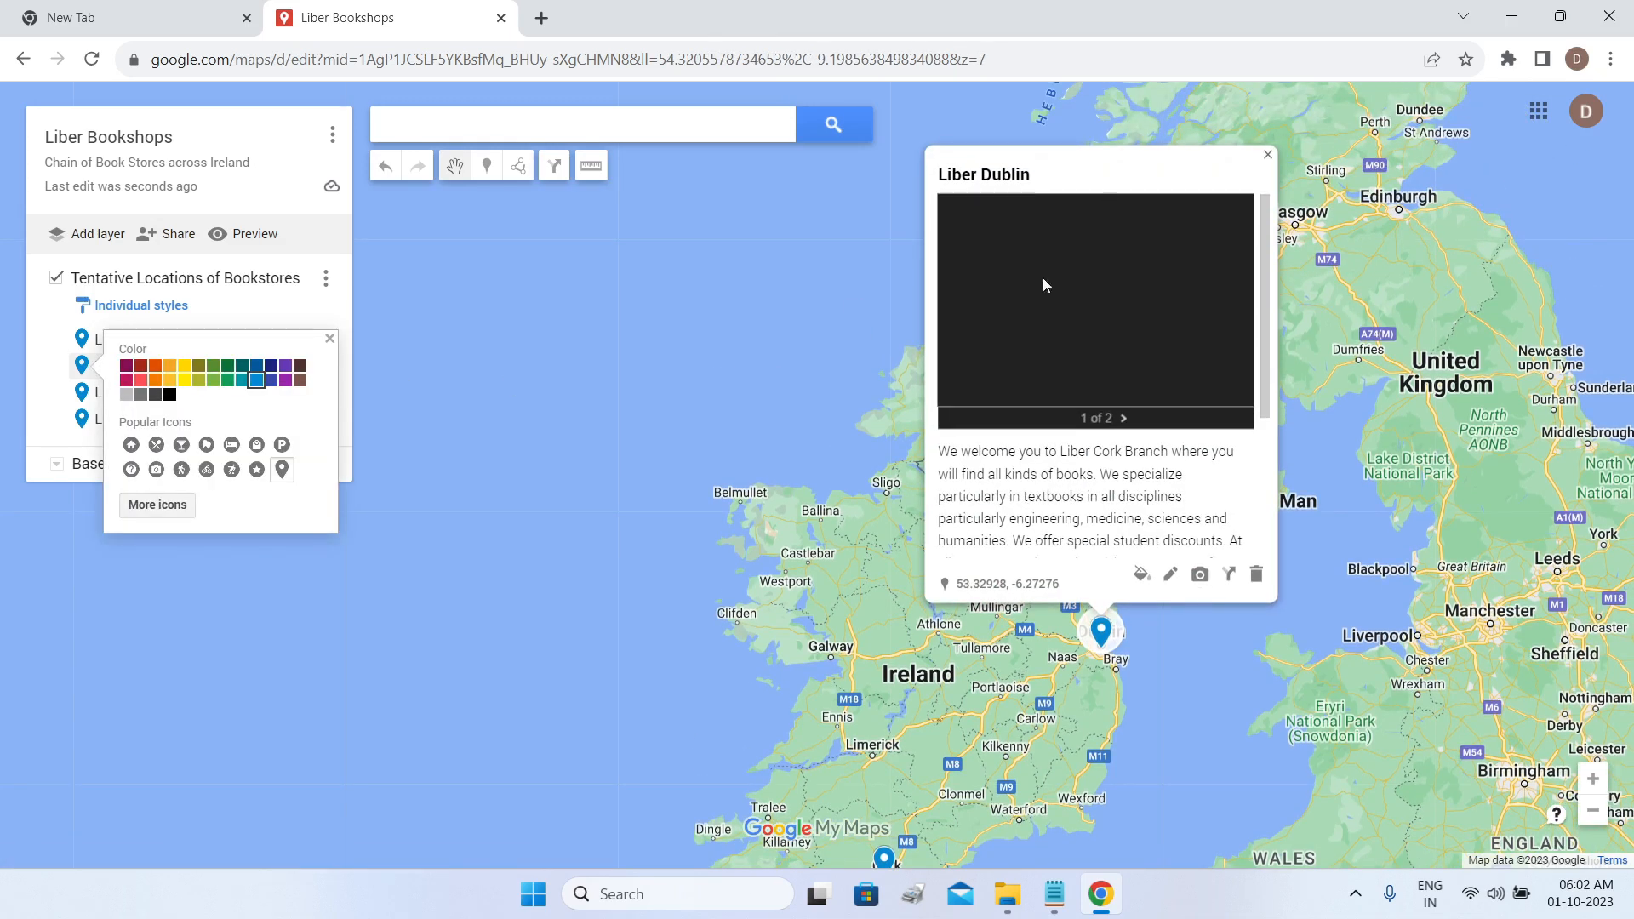
pyautogui.click(1170, 575)
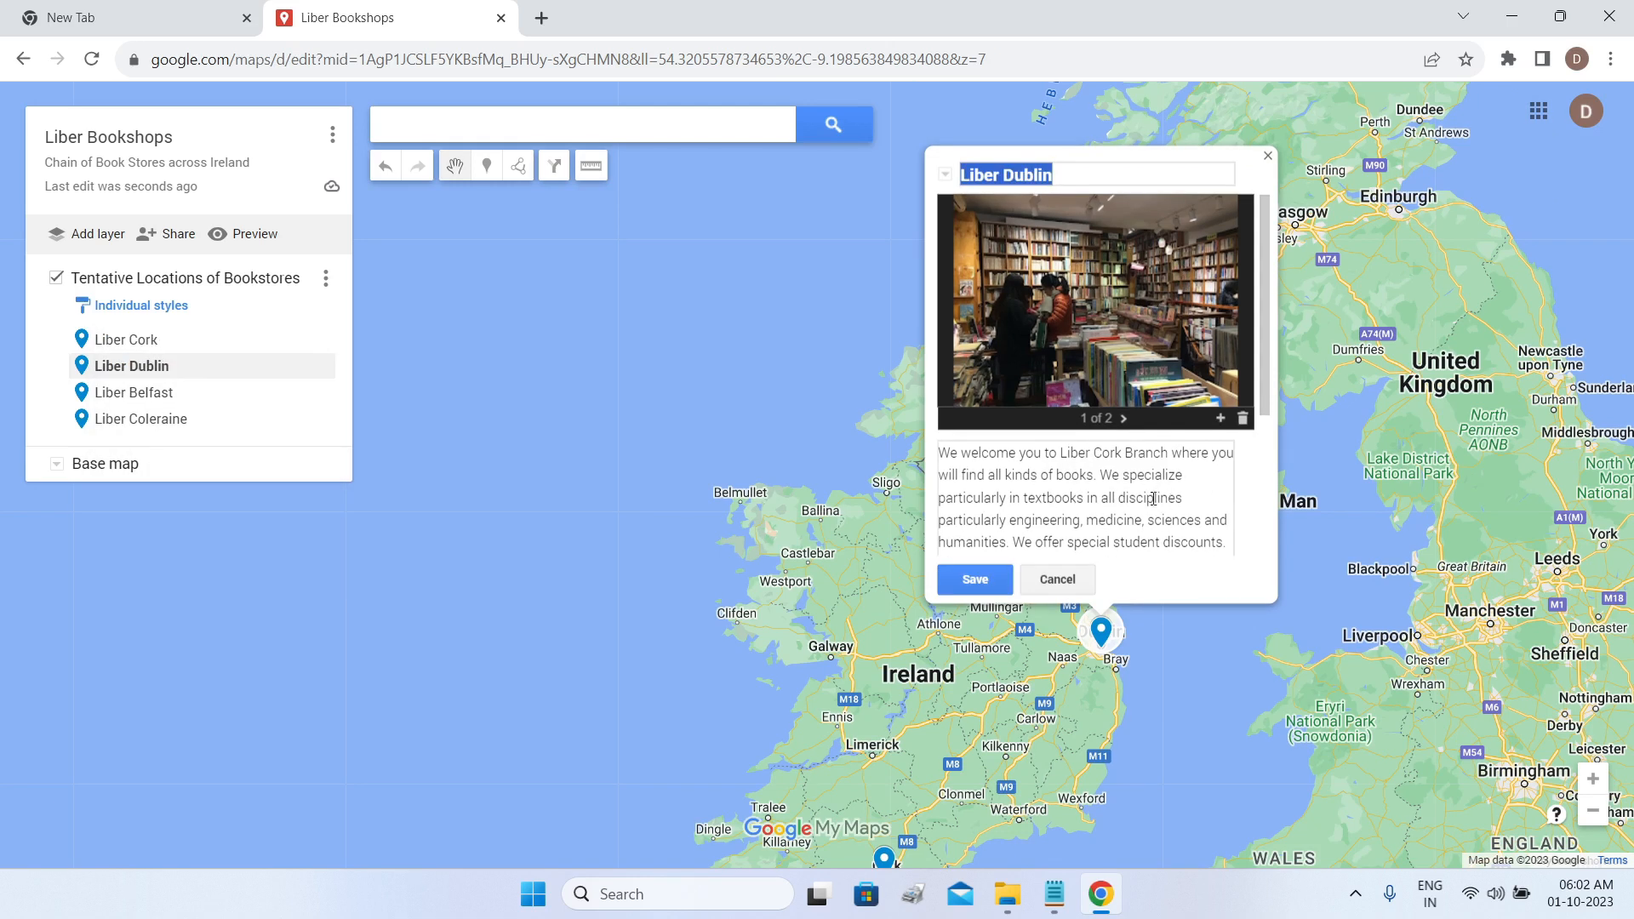
pyautogui.click(1058, 579)
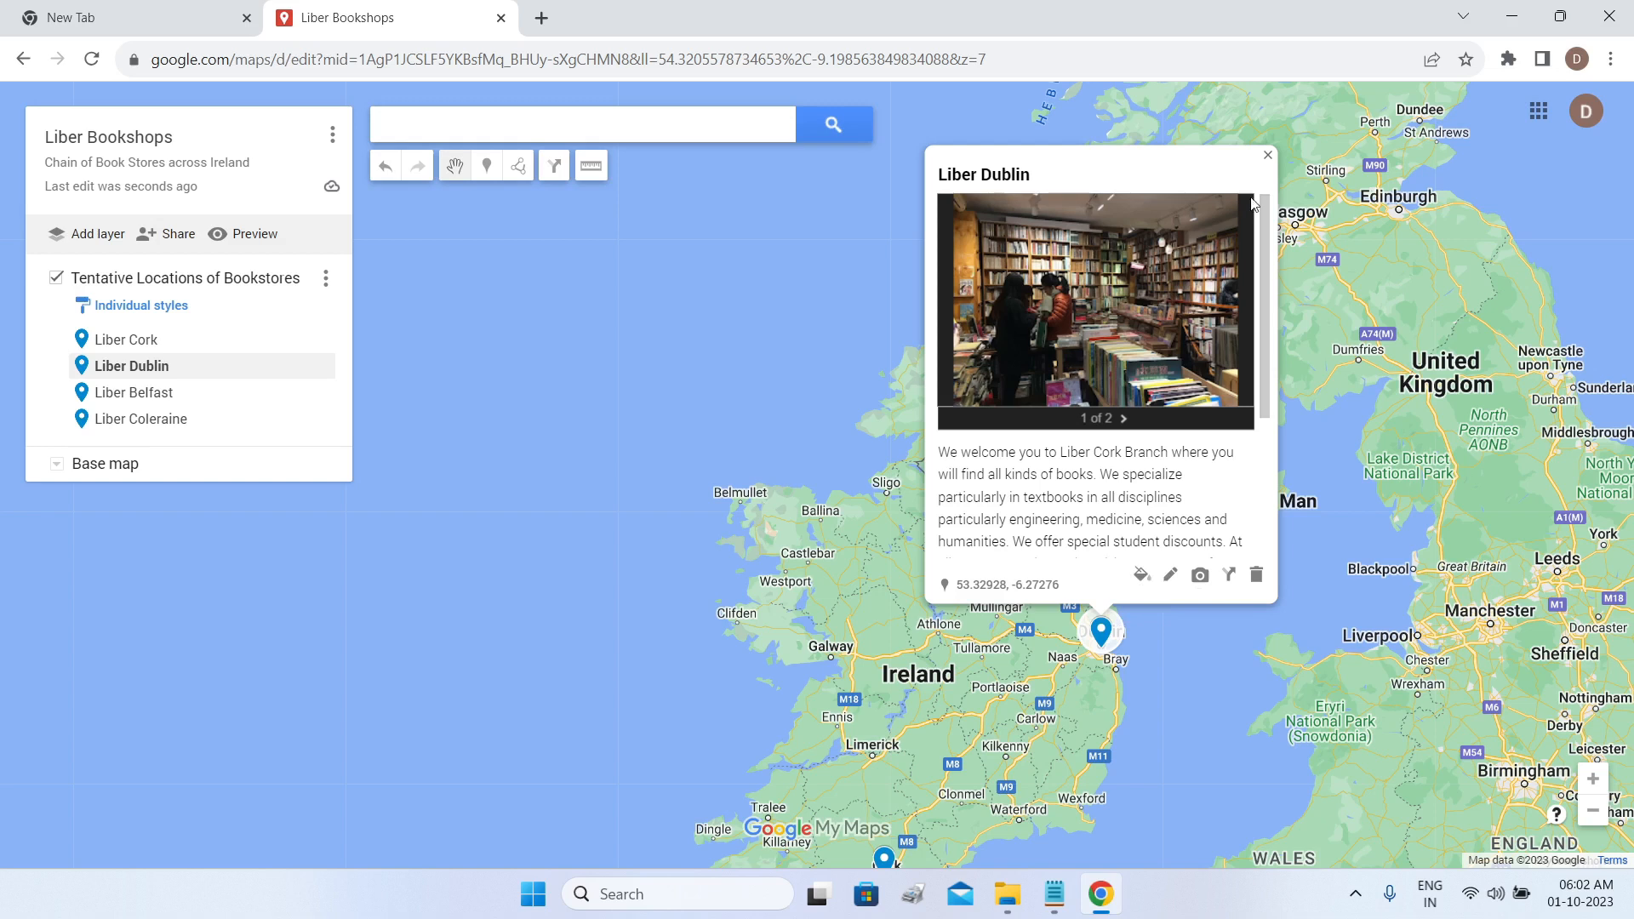
# Close the Liber Dublin card and pan the map to show all four bookstore pins.
pyautogui.click(1268, 155)
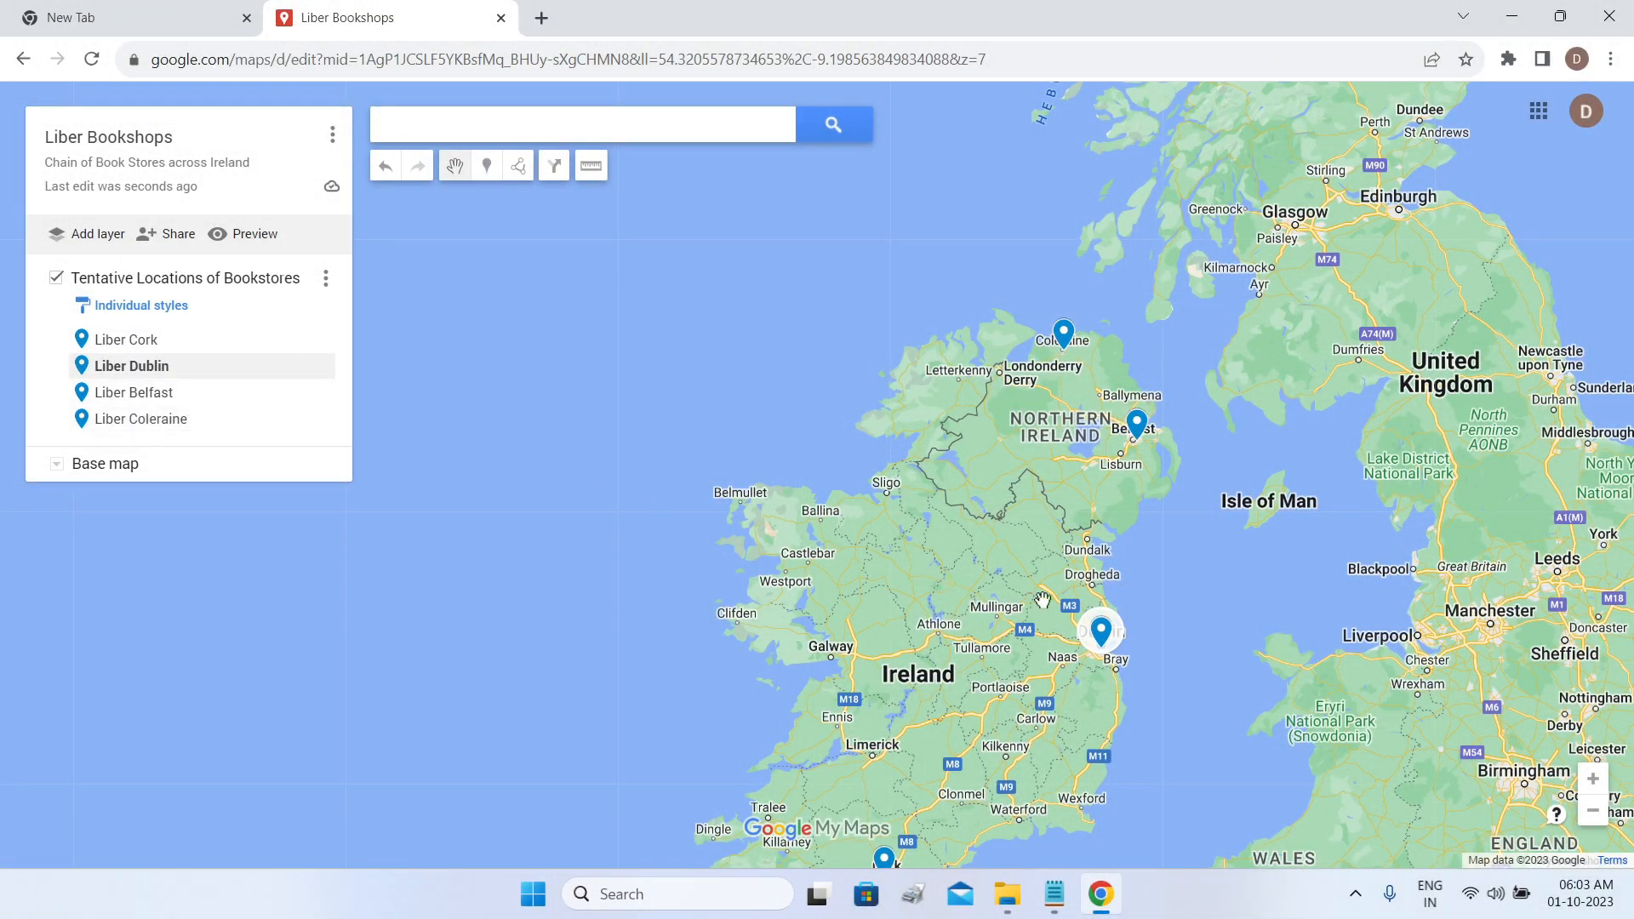
pyautogui.moveTo(1175, 590); pyautogui.dragTo(1193, 456)
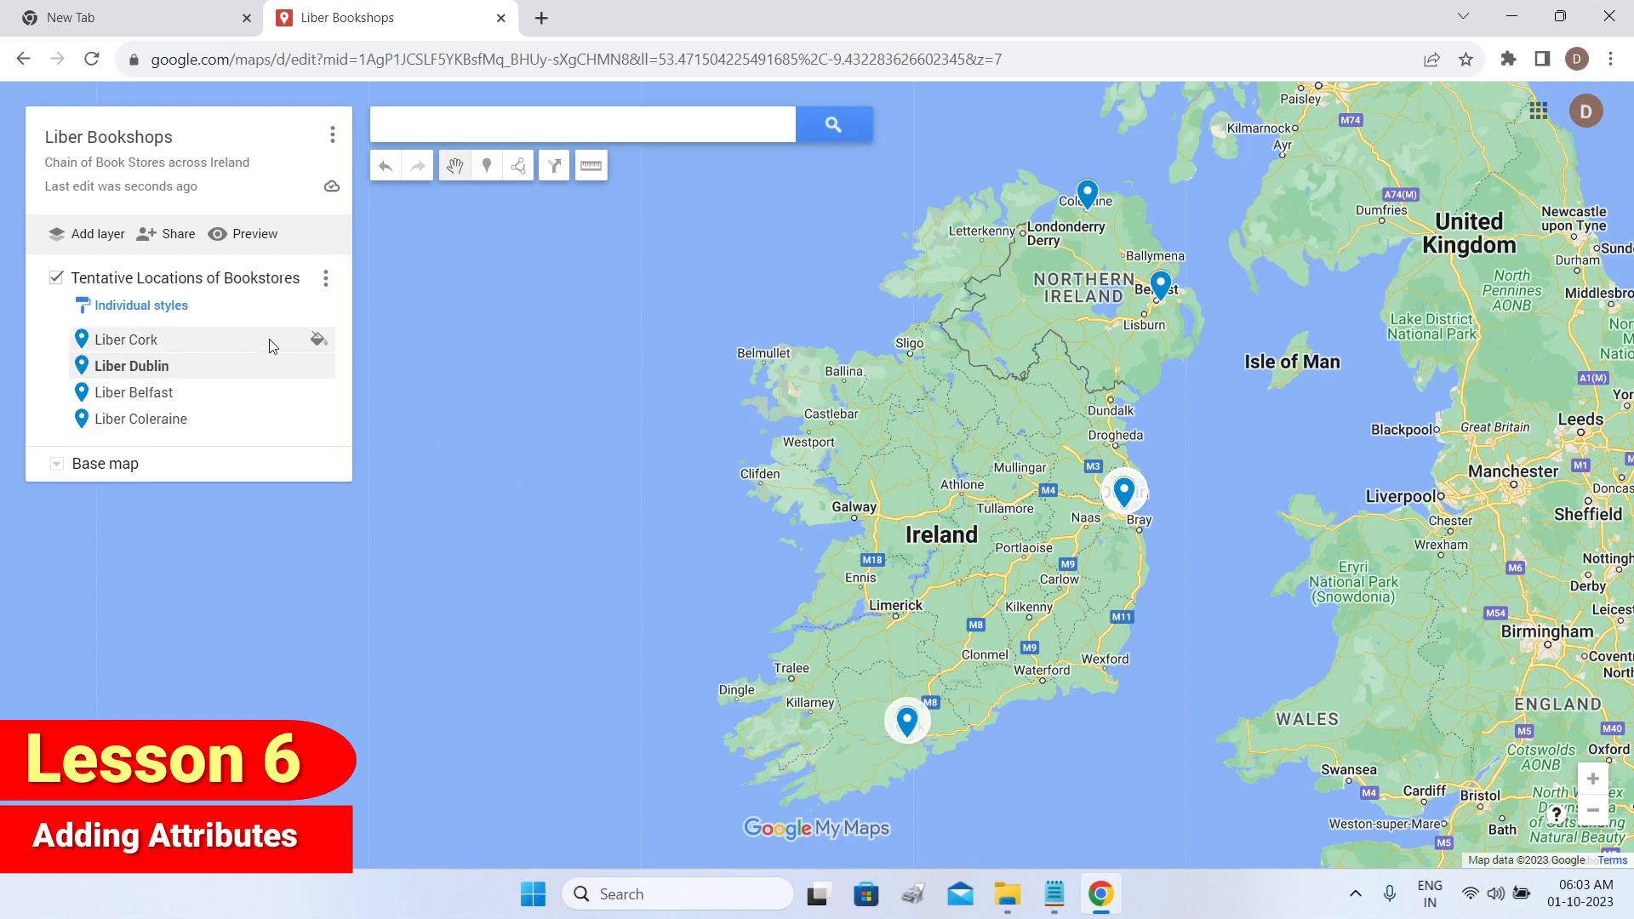
pyautogui.click(315, 341)
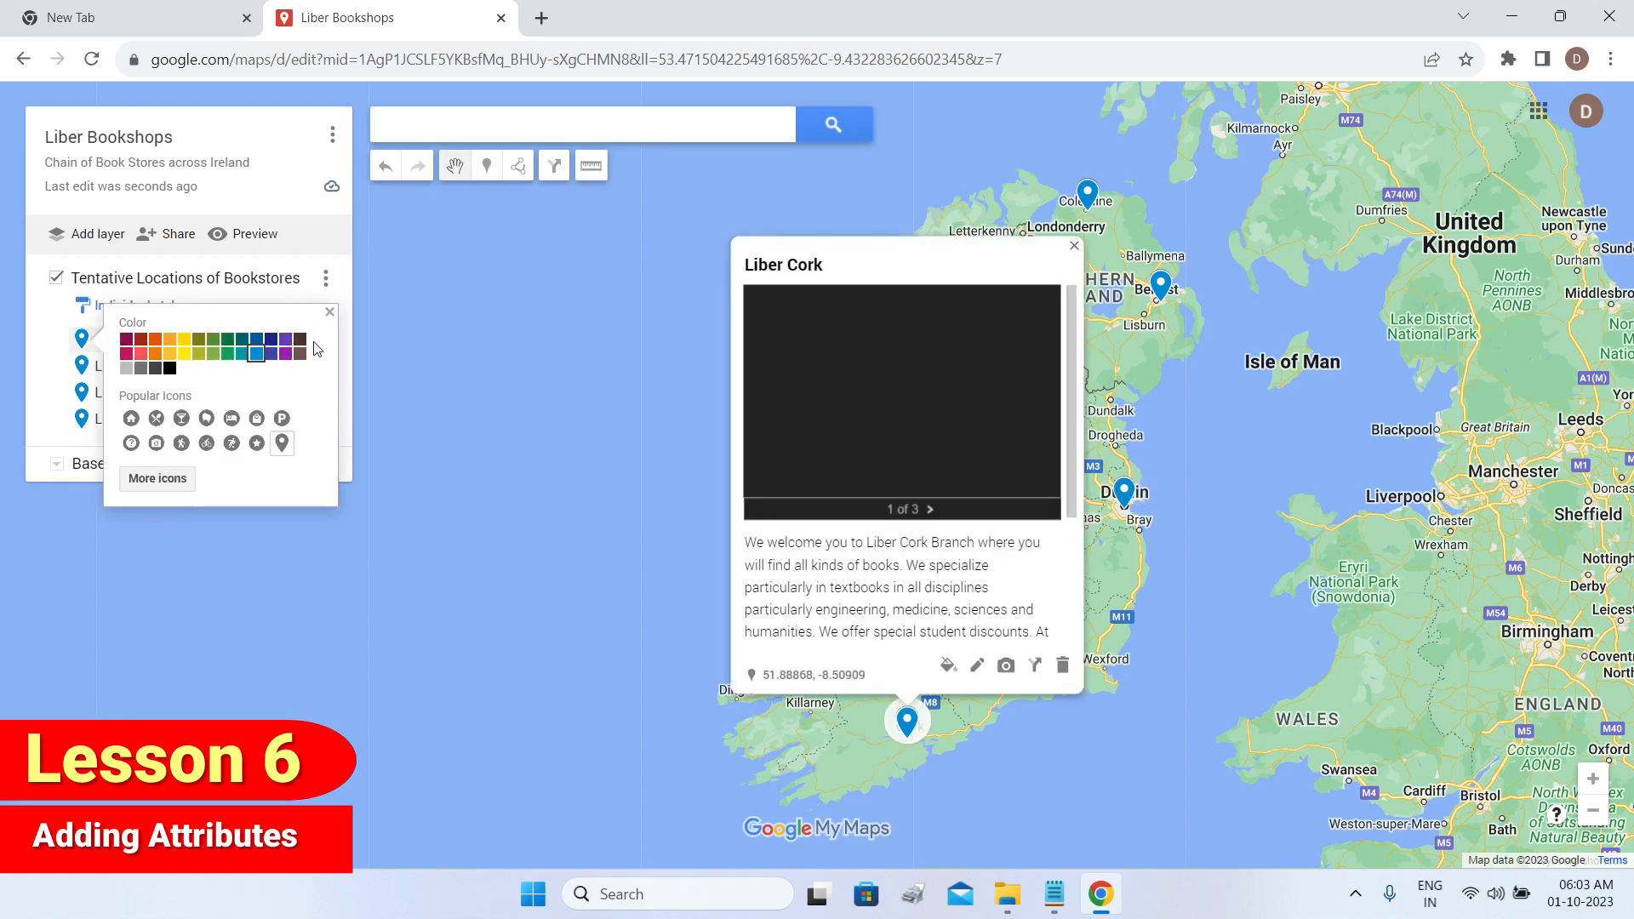
pyautogui.click(977, 669)
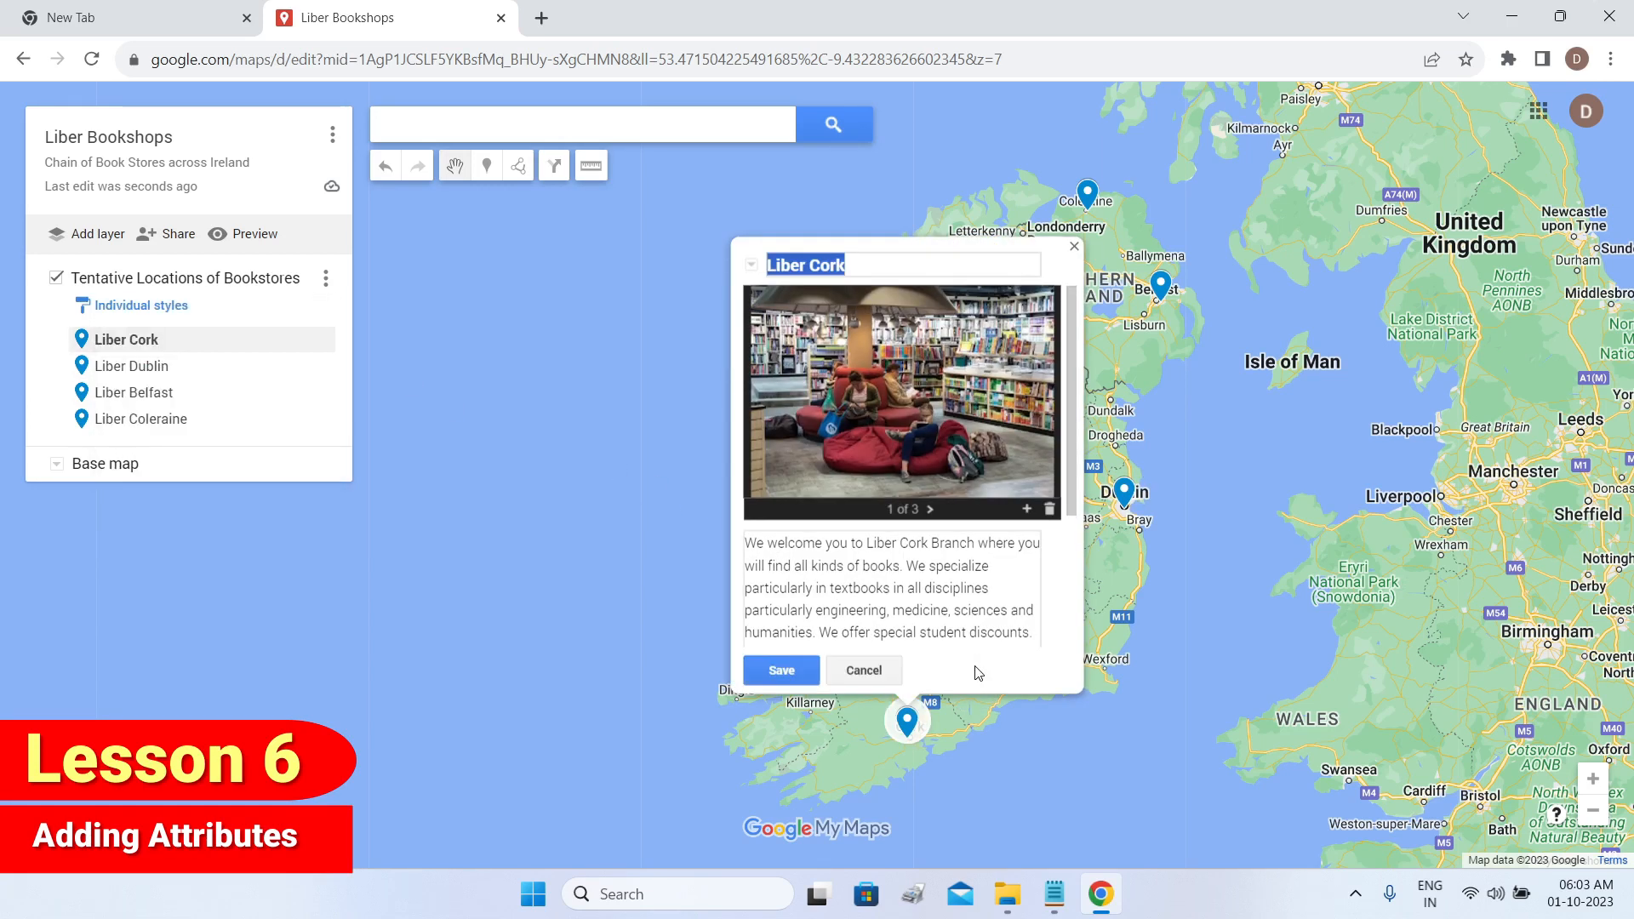
pyautogui.click(875, 262)
pyautogui.moveTo(868, 265); pyautogui.dragTo(766, 252)
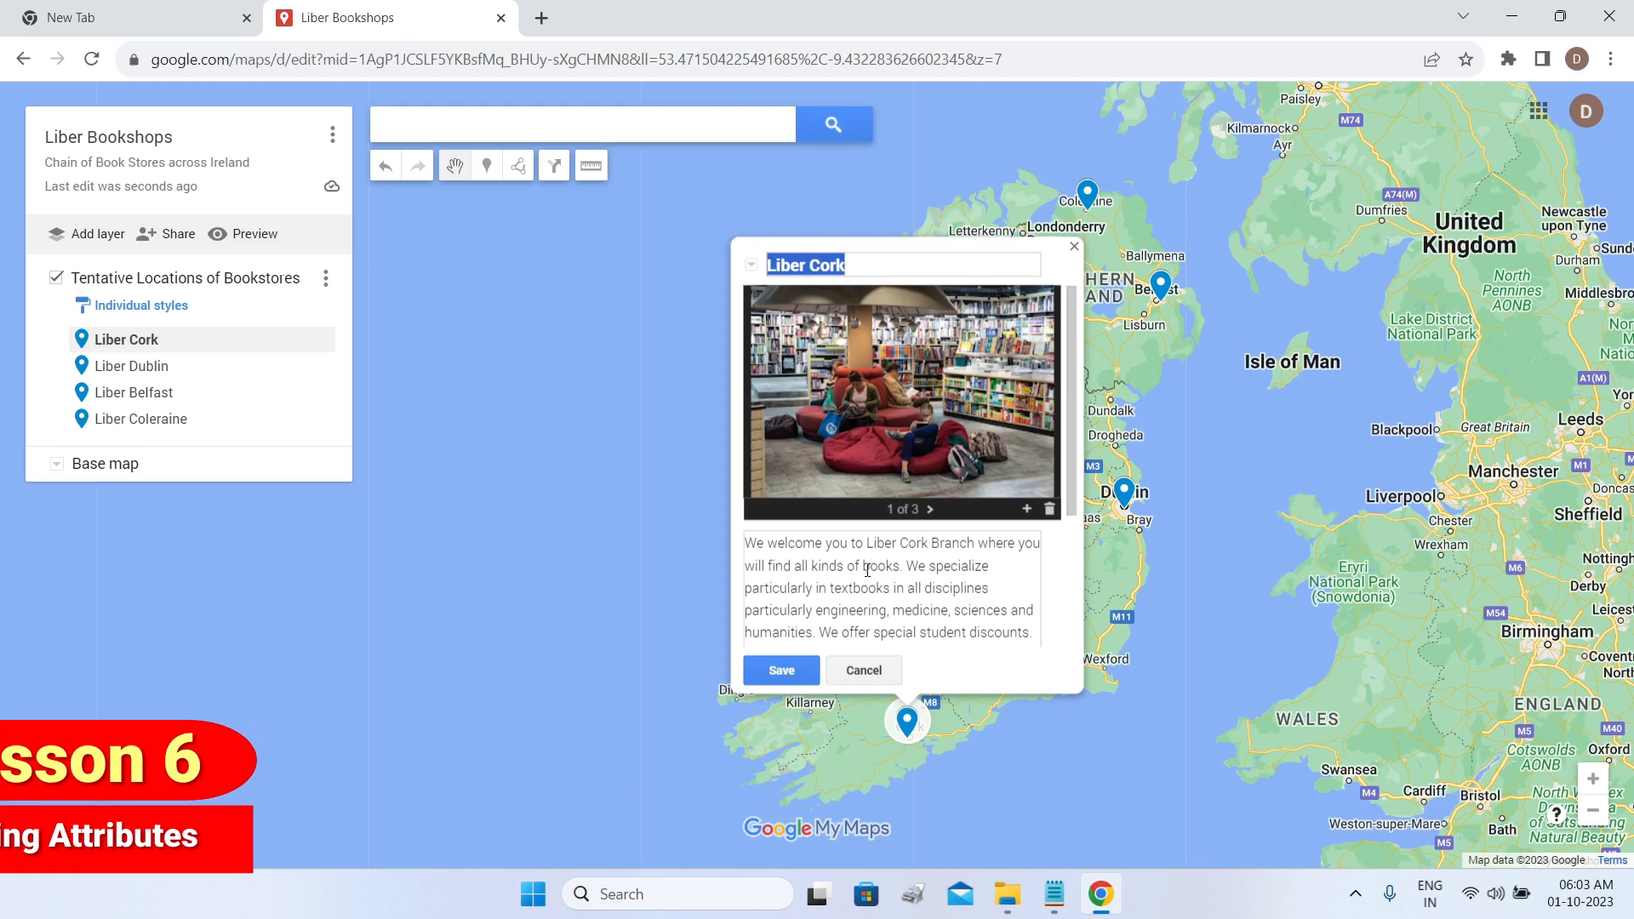
pyautogui.click(865, 672)
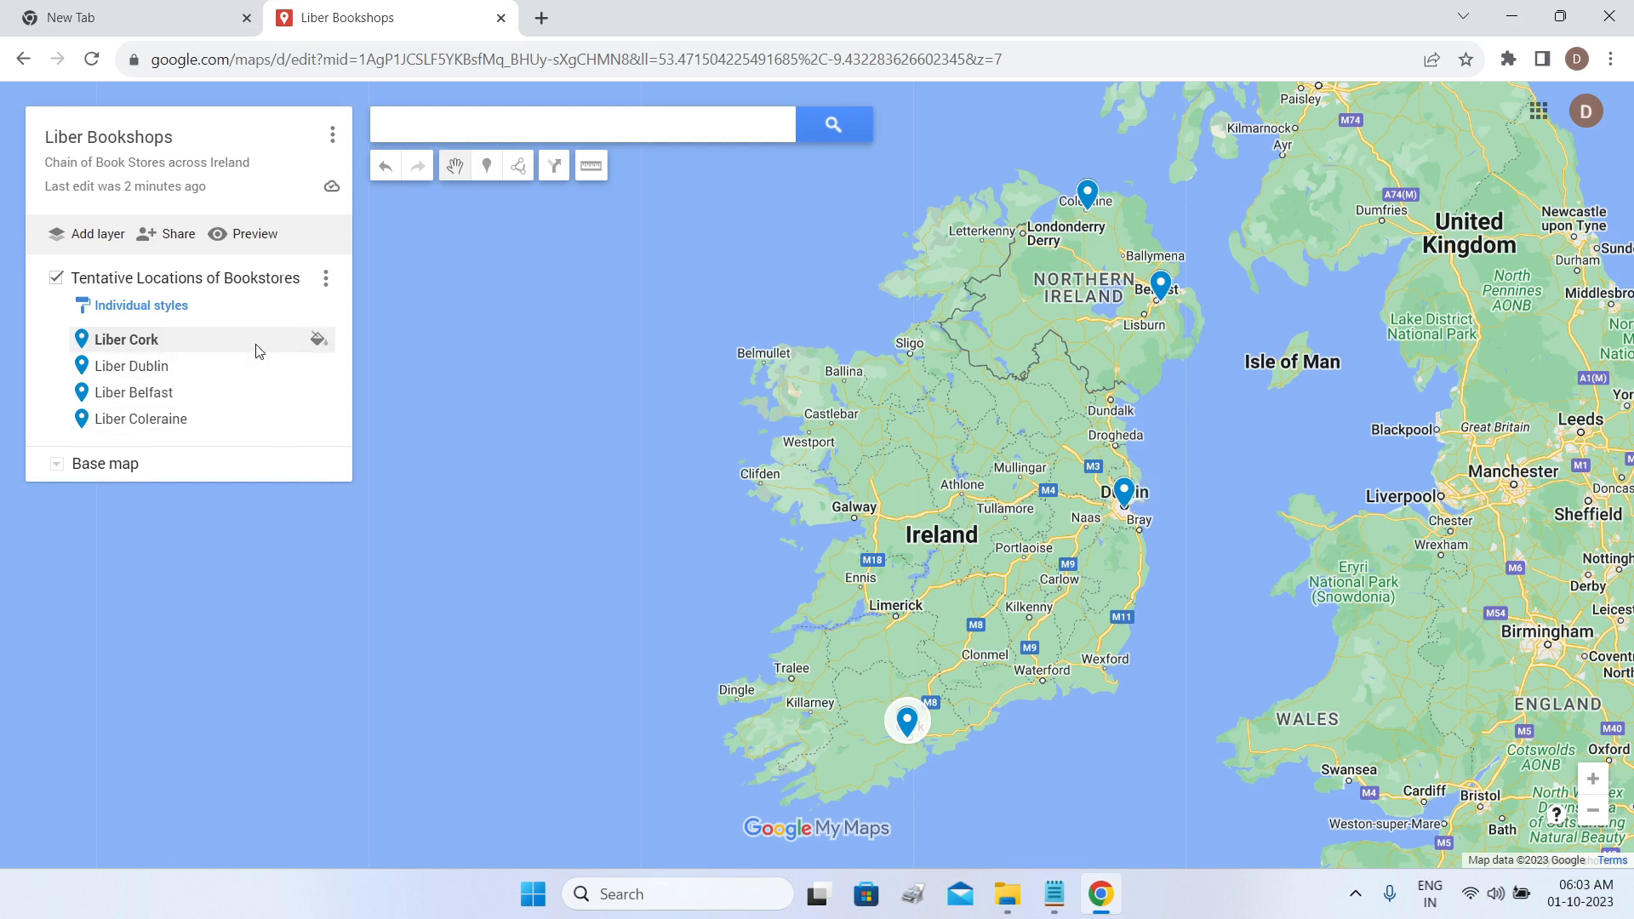
# Open the Tentative Locations of Bookstores data table from the layer's options menu.
pyautogui.click(326, 279)
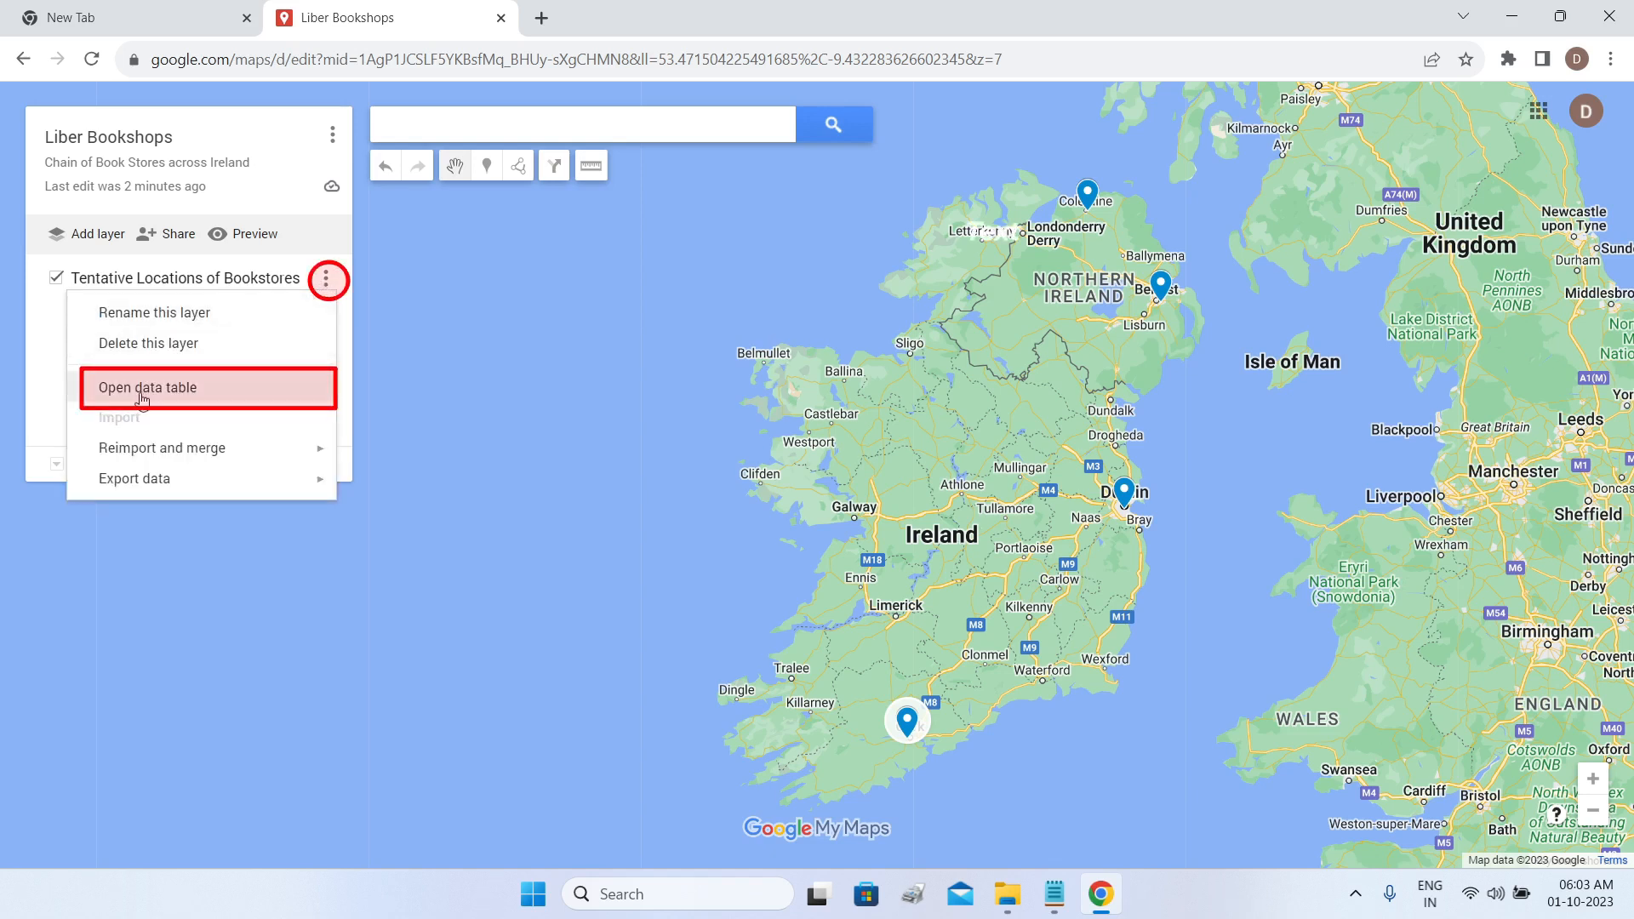
pyautogui.click(225, 394)
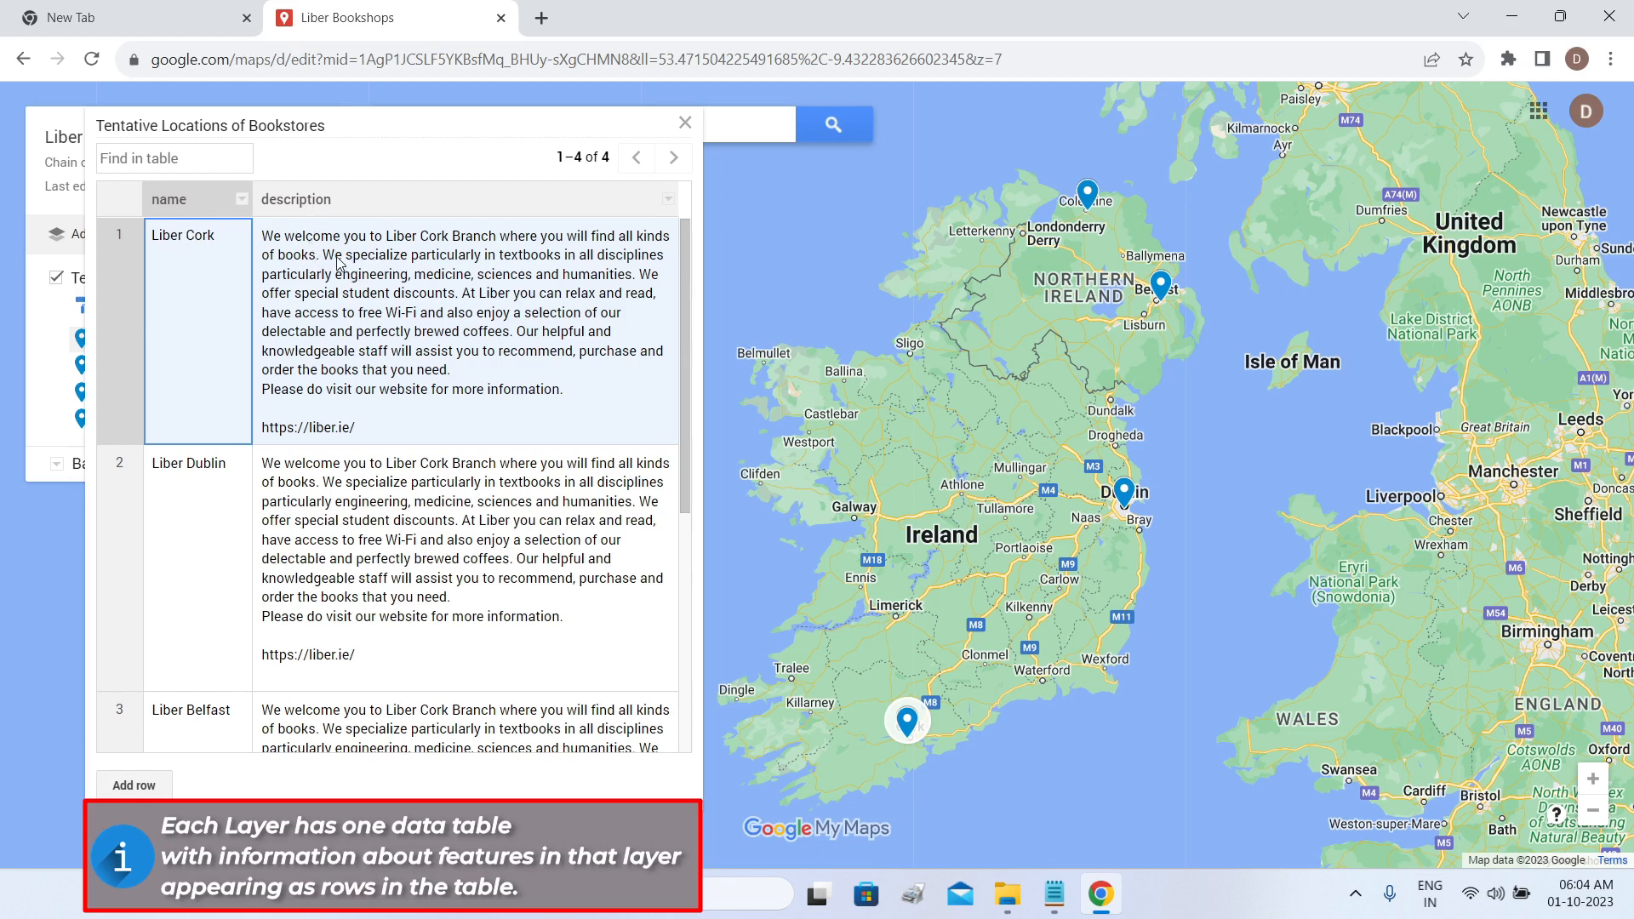
# Browse the Liber Cork row and name column, then open the description column's options.
pyautogui.press('Down')
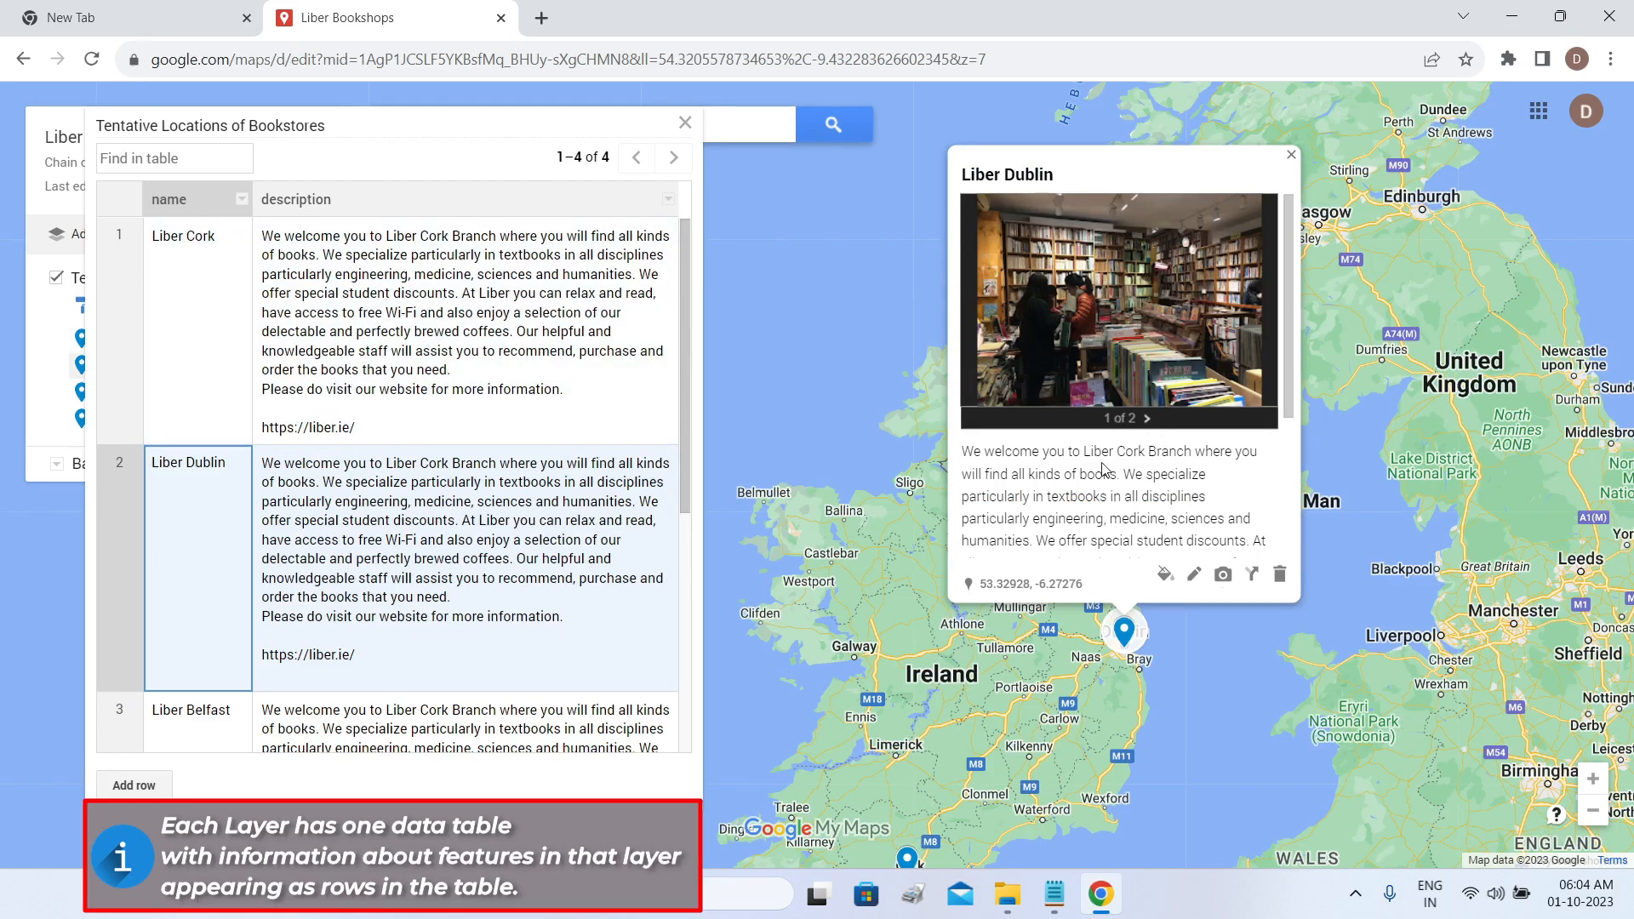
pyautogui.press('Up')
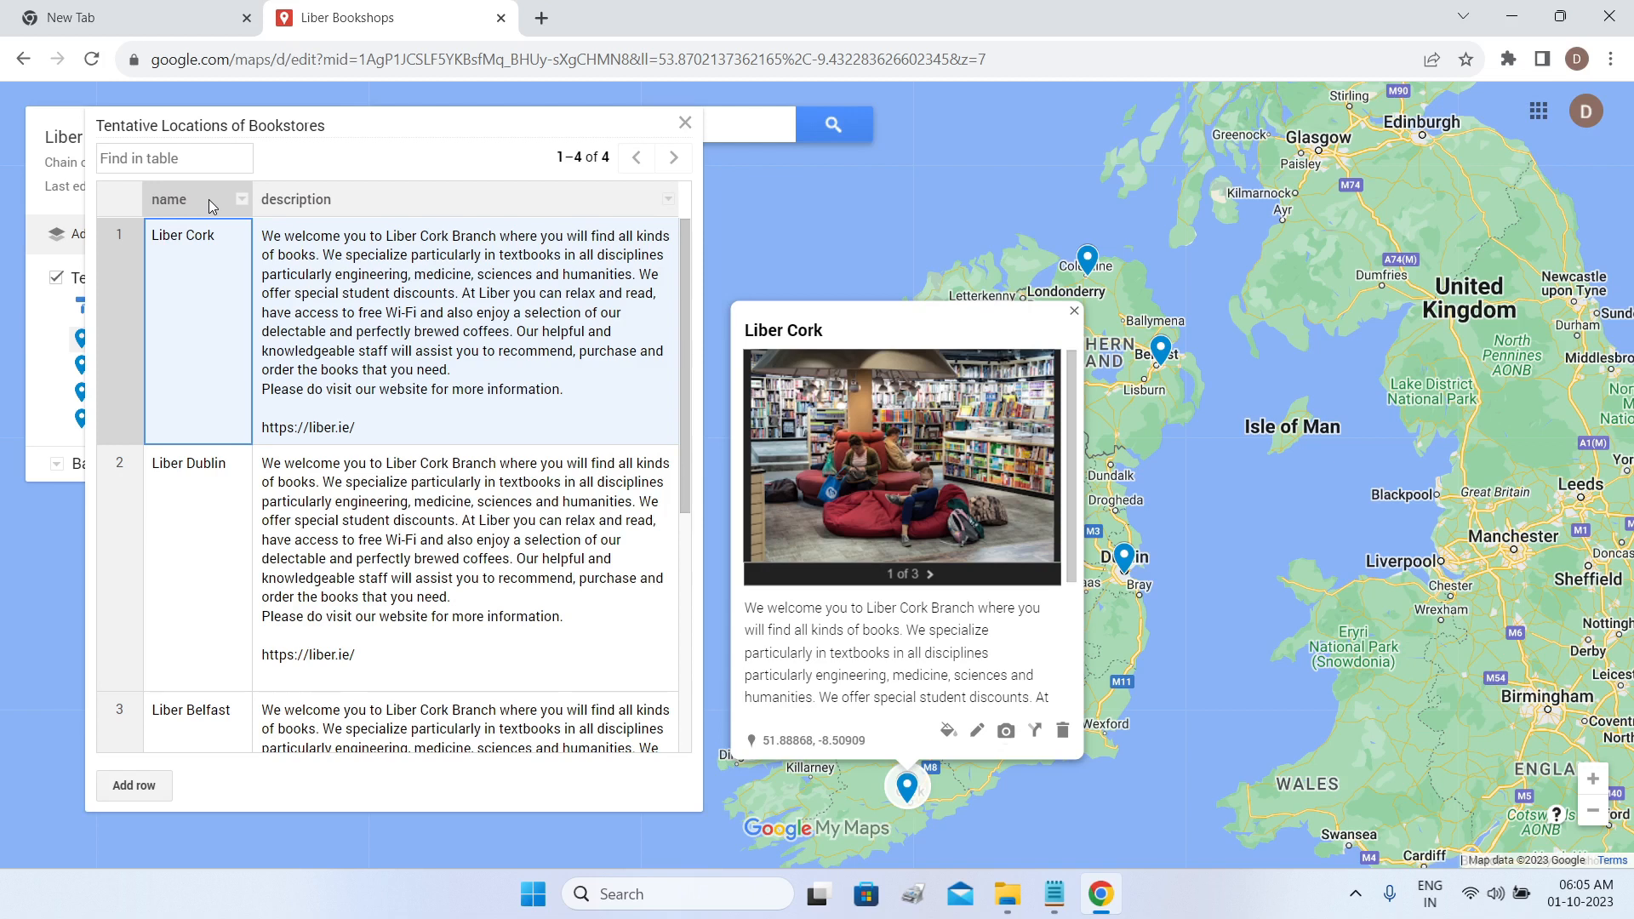
pyautogui.click(351, 202)
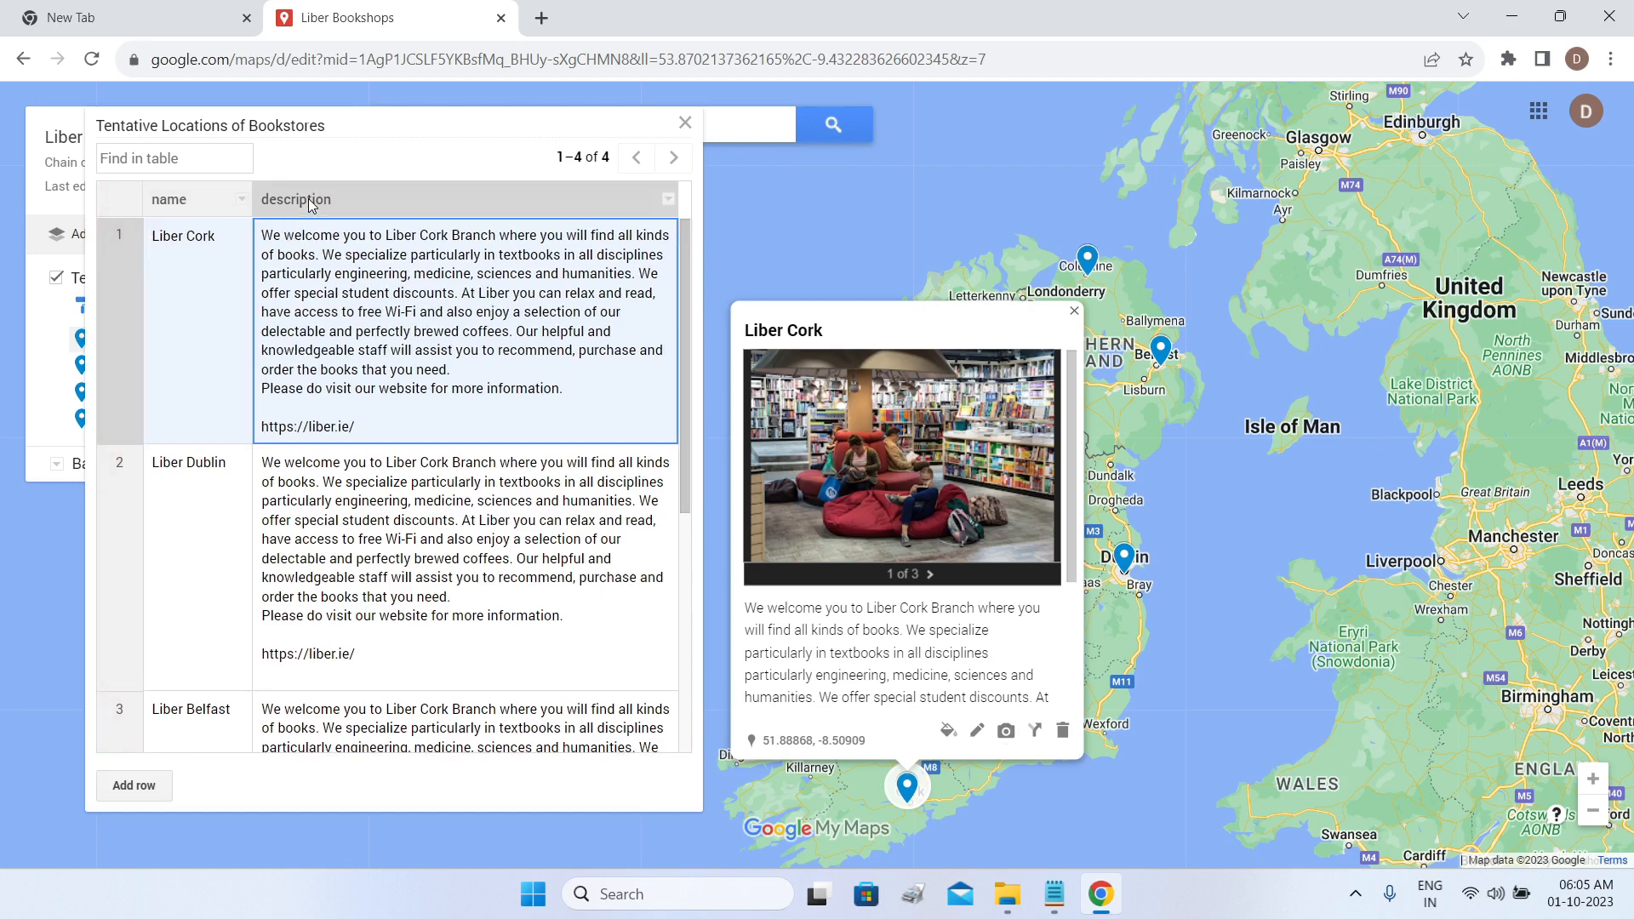
pyautogui.click(196, 223)
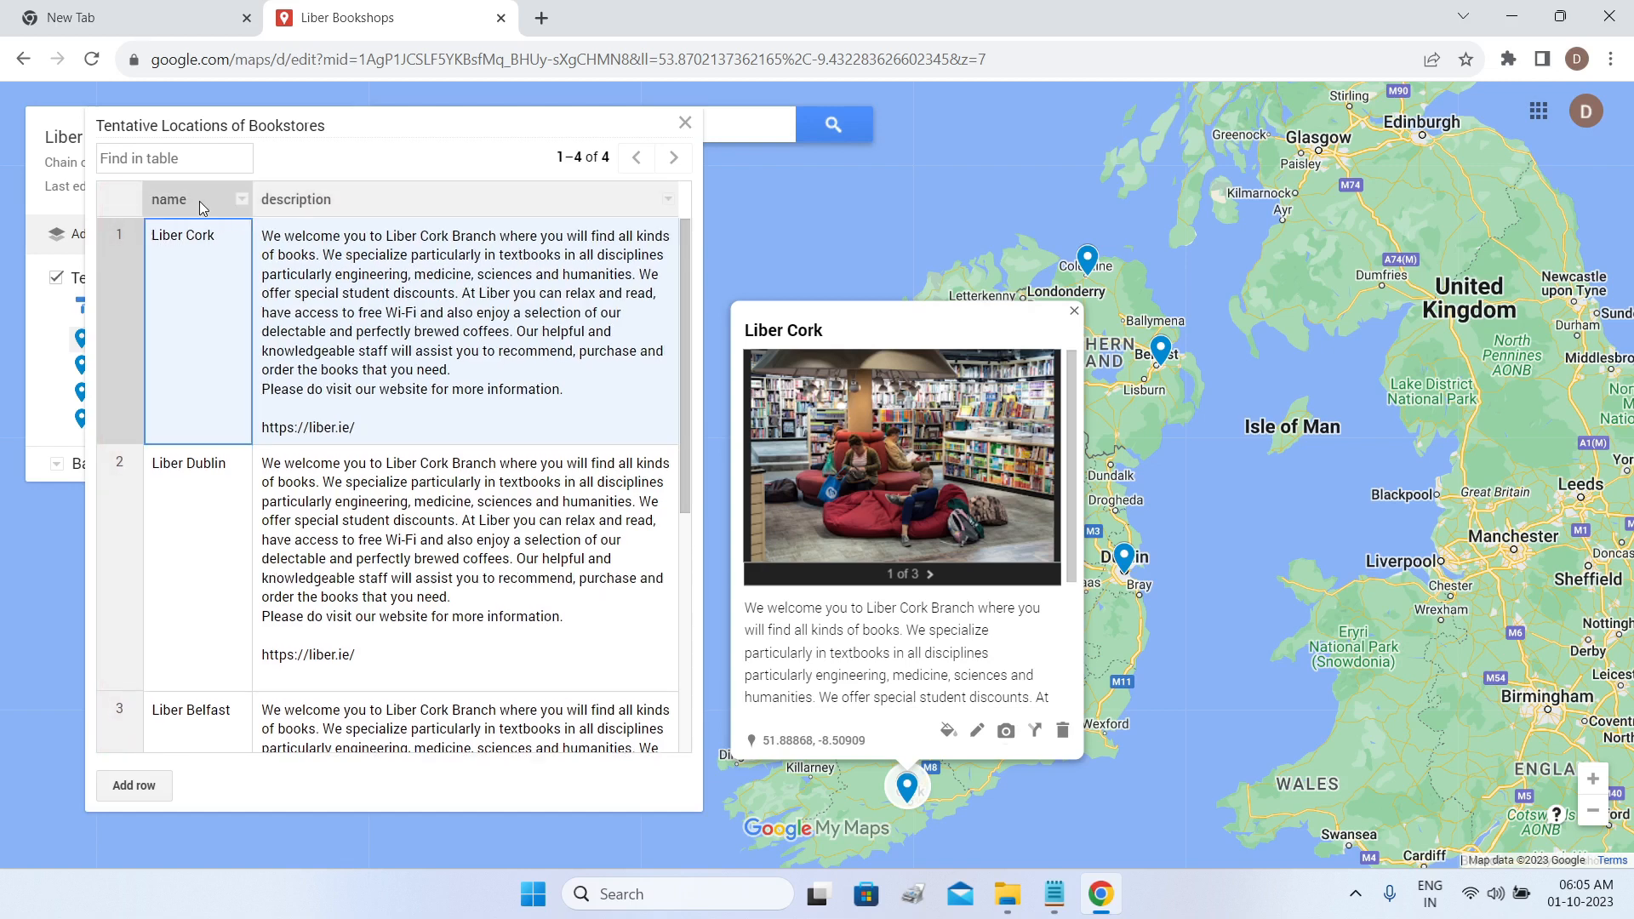
pyautogui.click(243, 201)
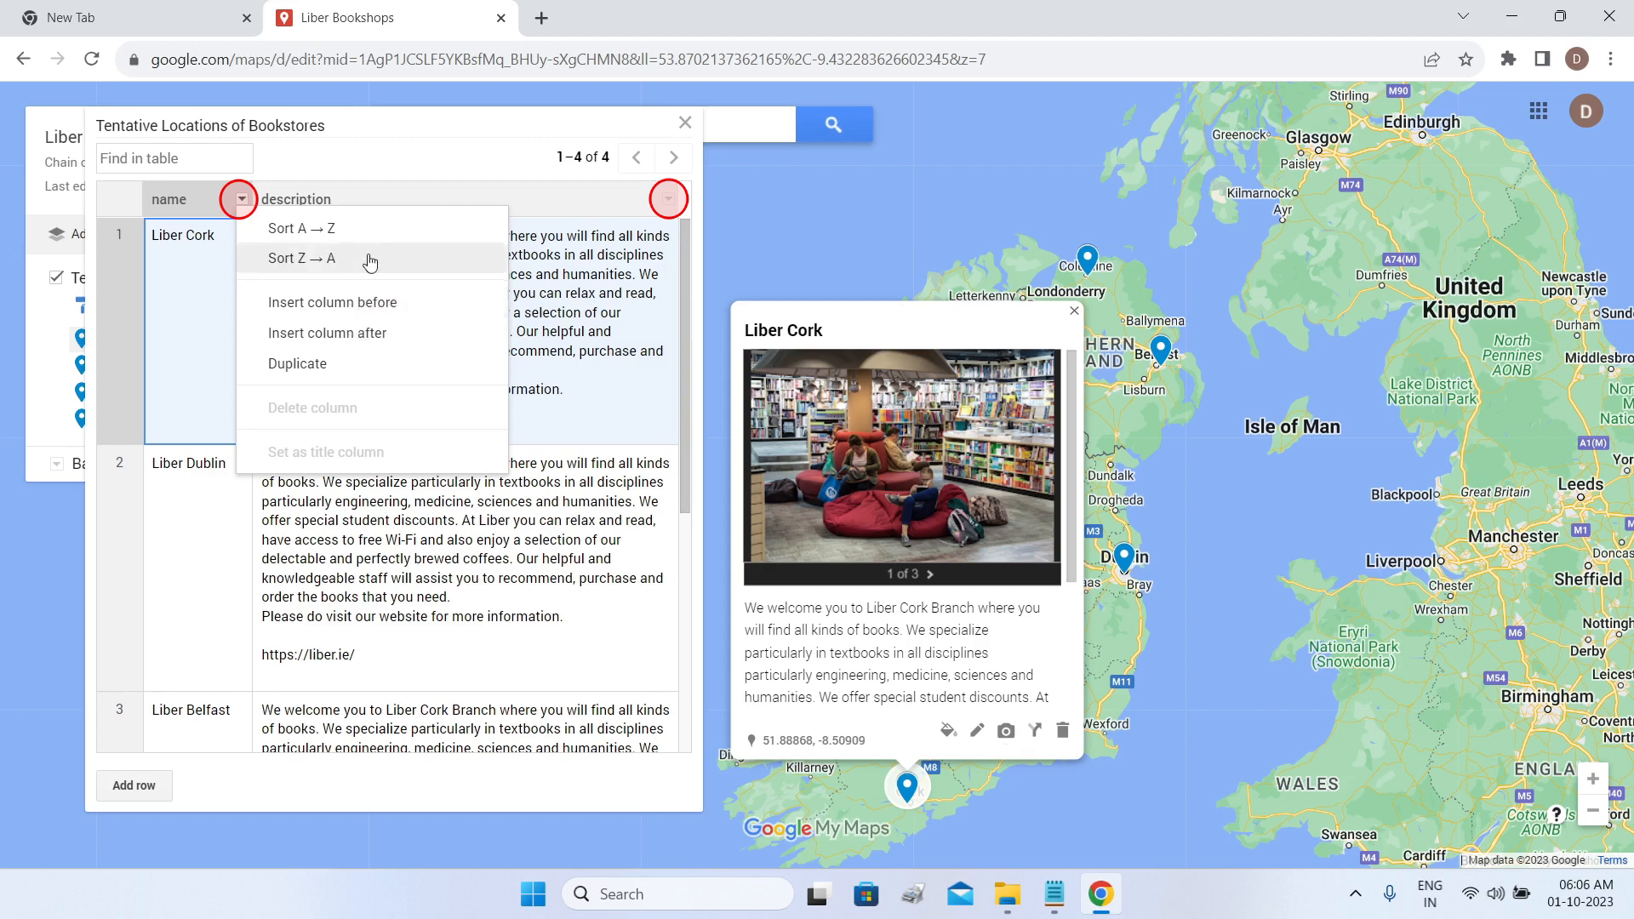
pyautogui.click(424, 203)
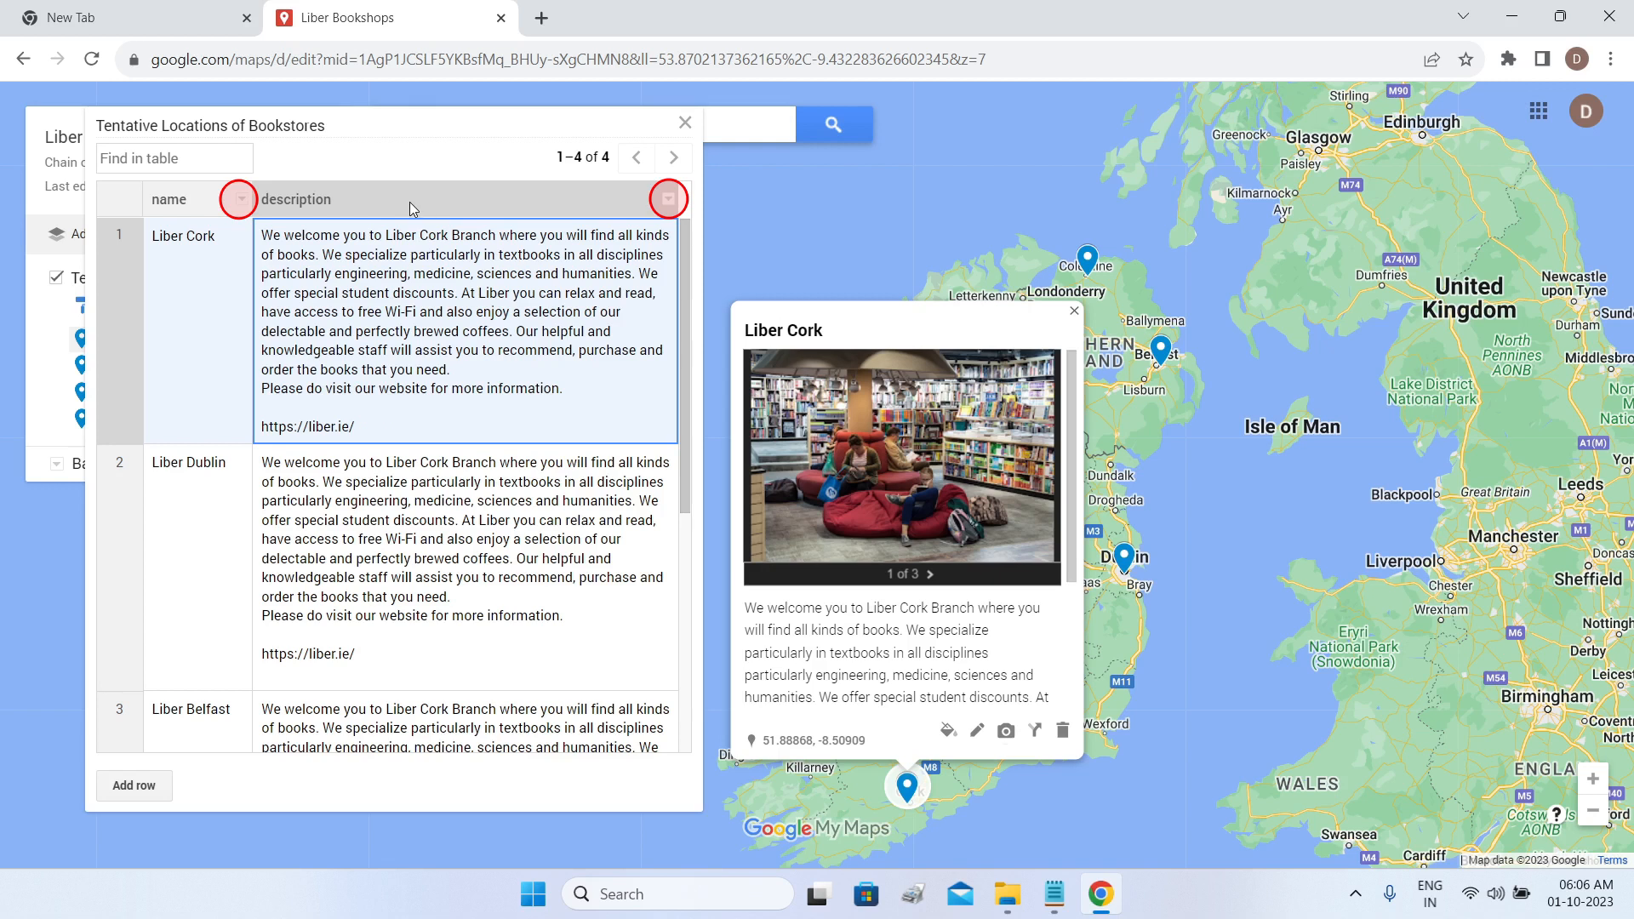
pyautogui.click(667, 202)
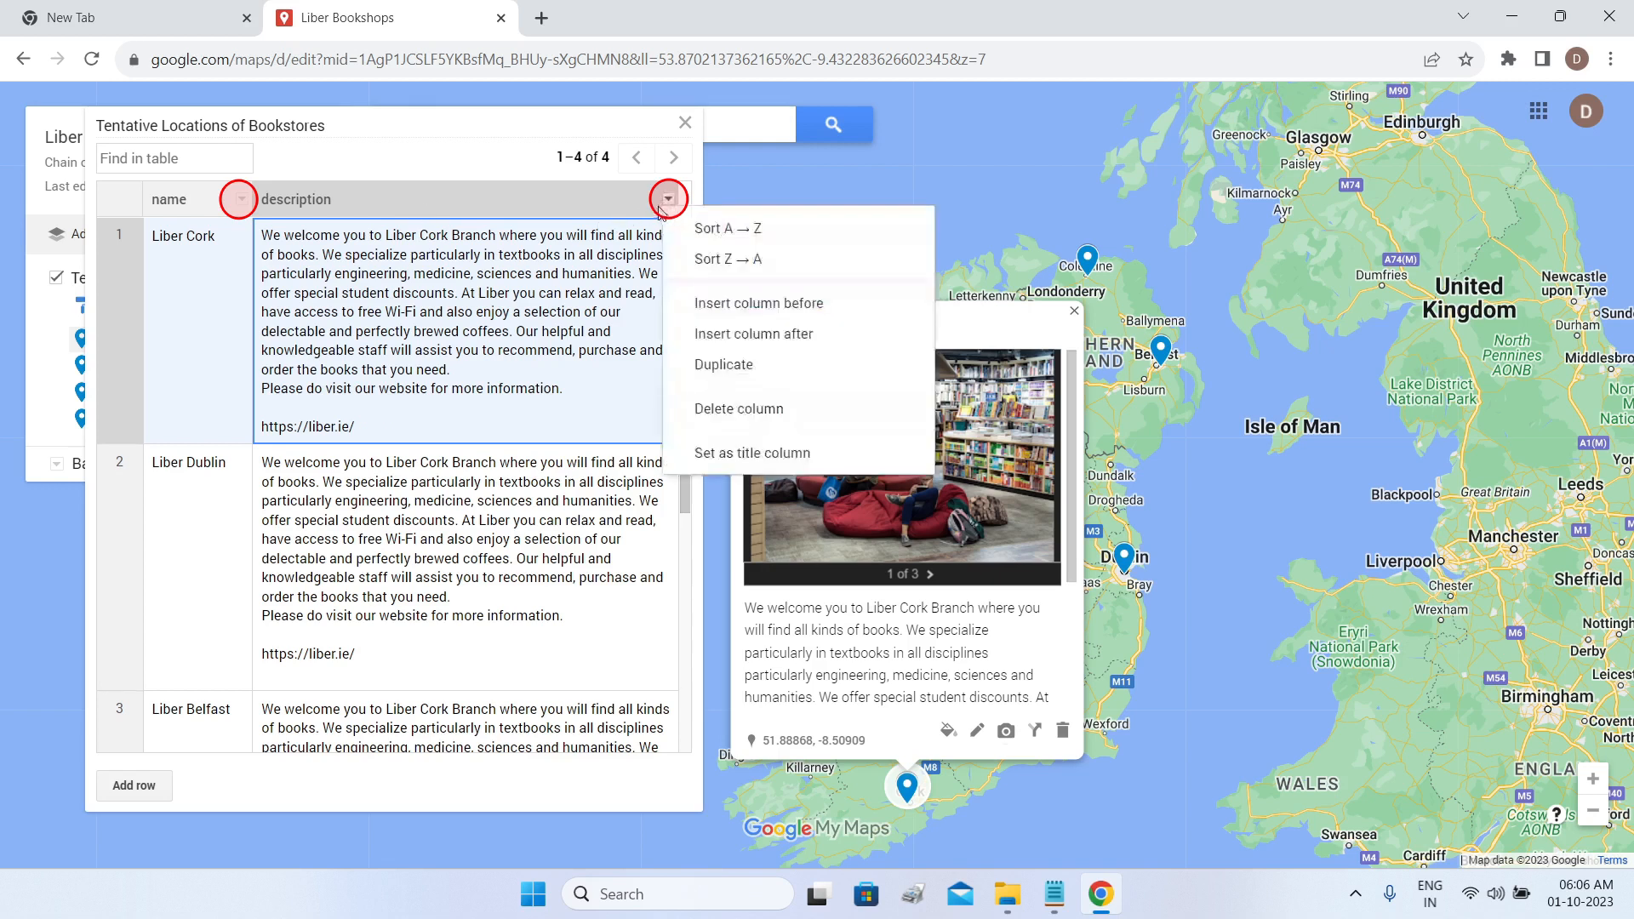
# Insert a Number-type column named Footfall after the description column.
pyautogui.click(743, 335)
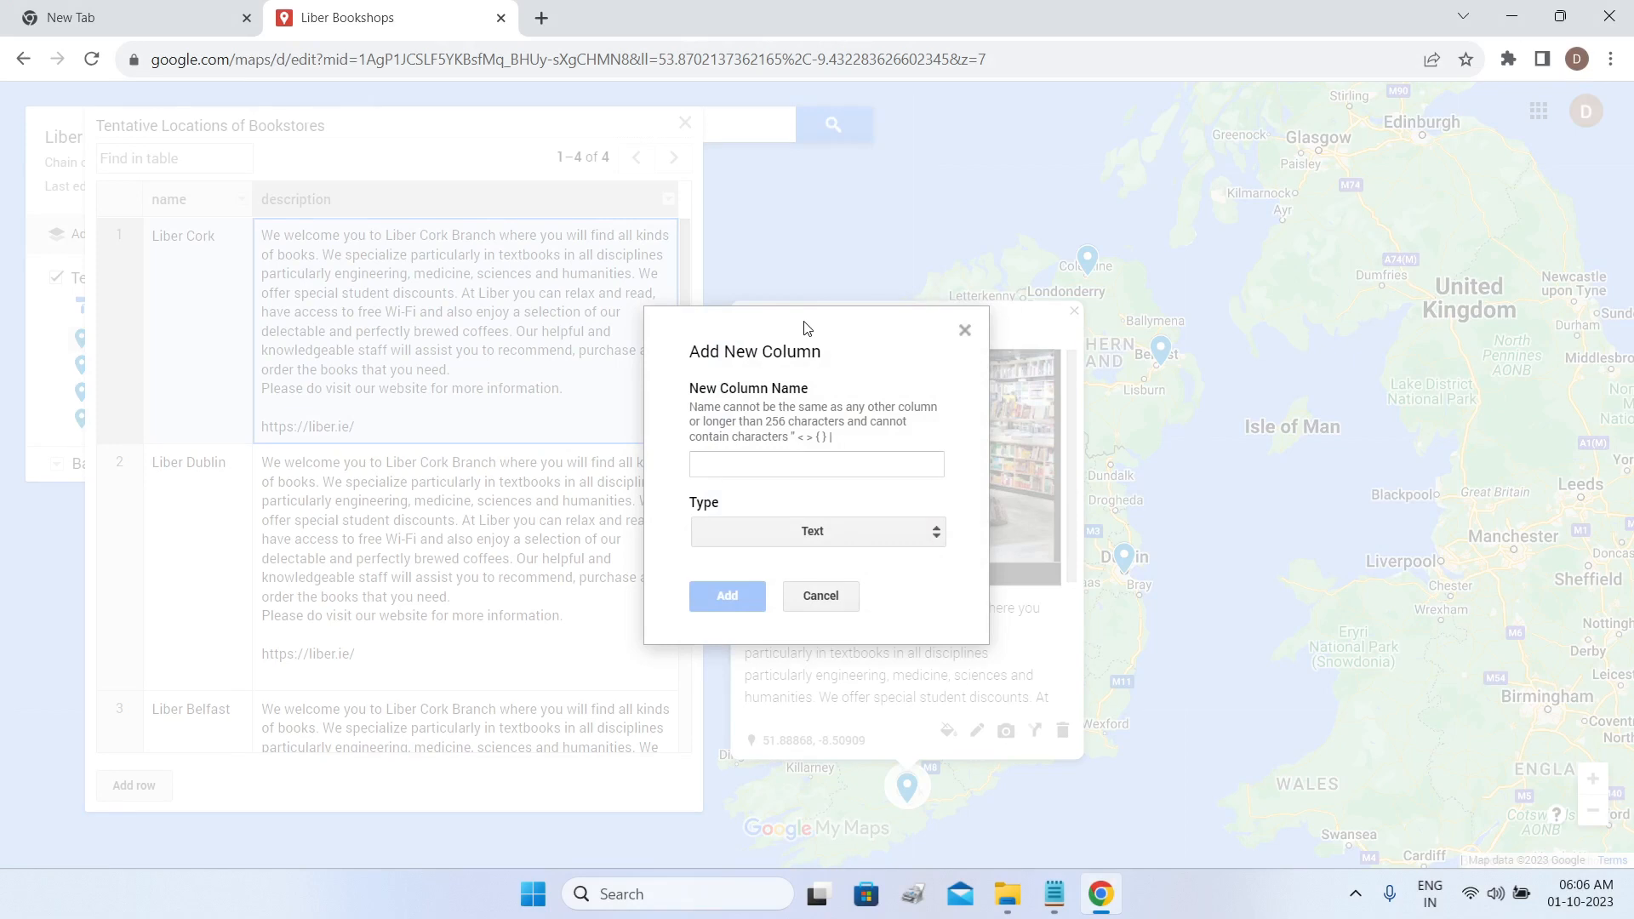
pyautogui.click(766, 464)
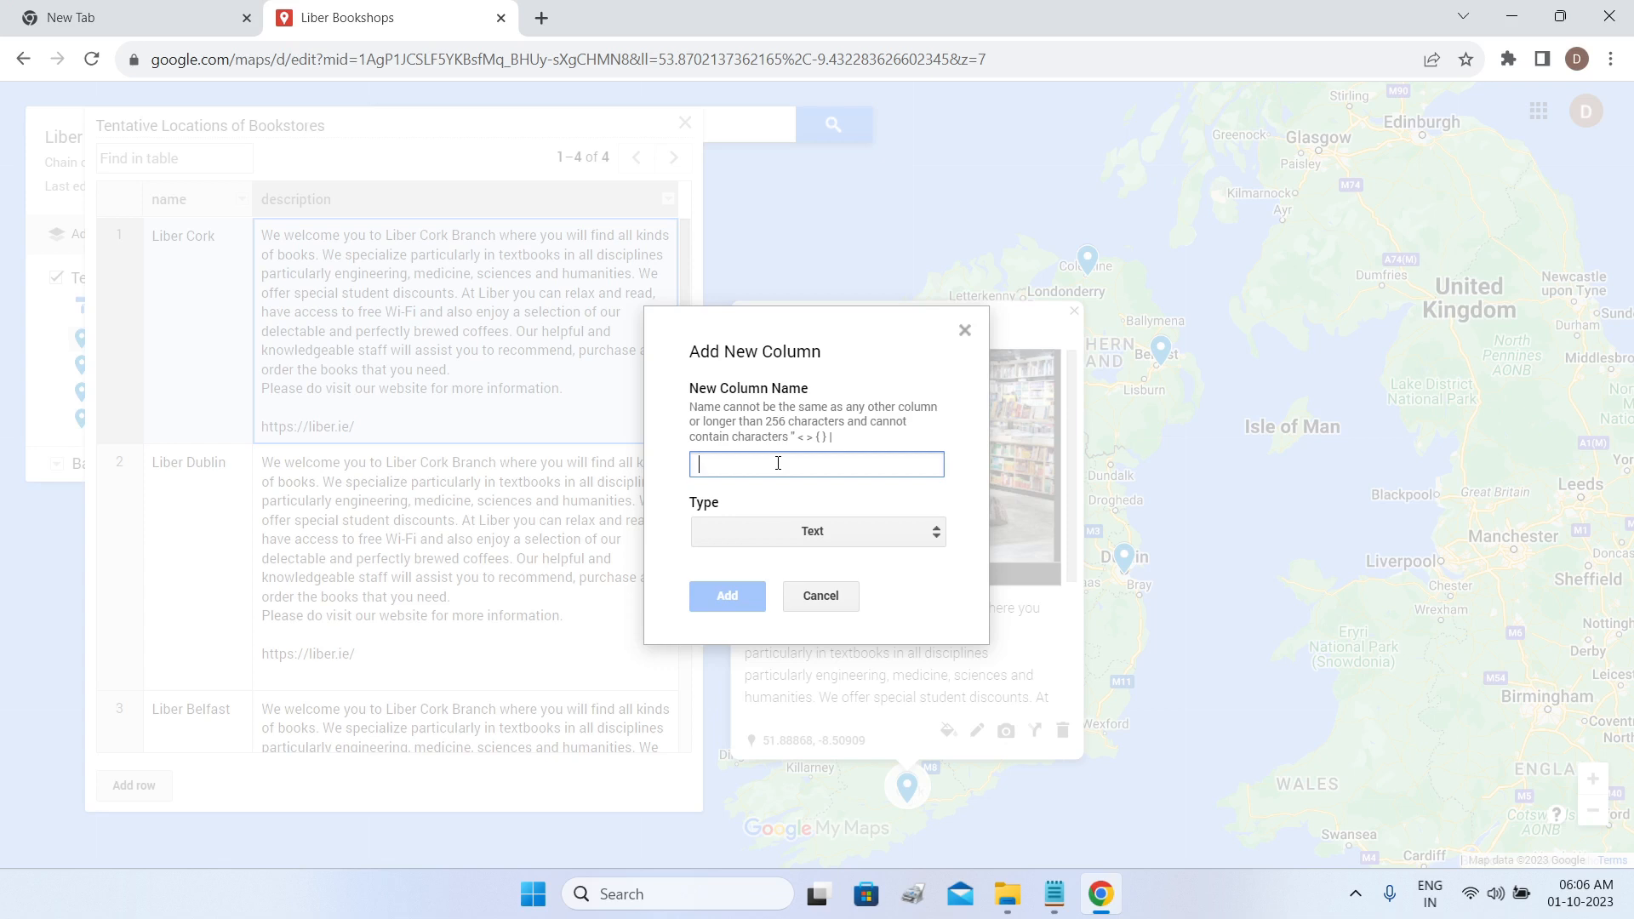
pyautogui.write('Footfall')
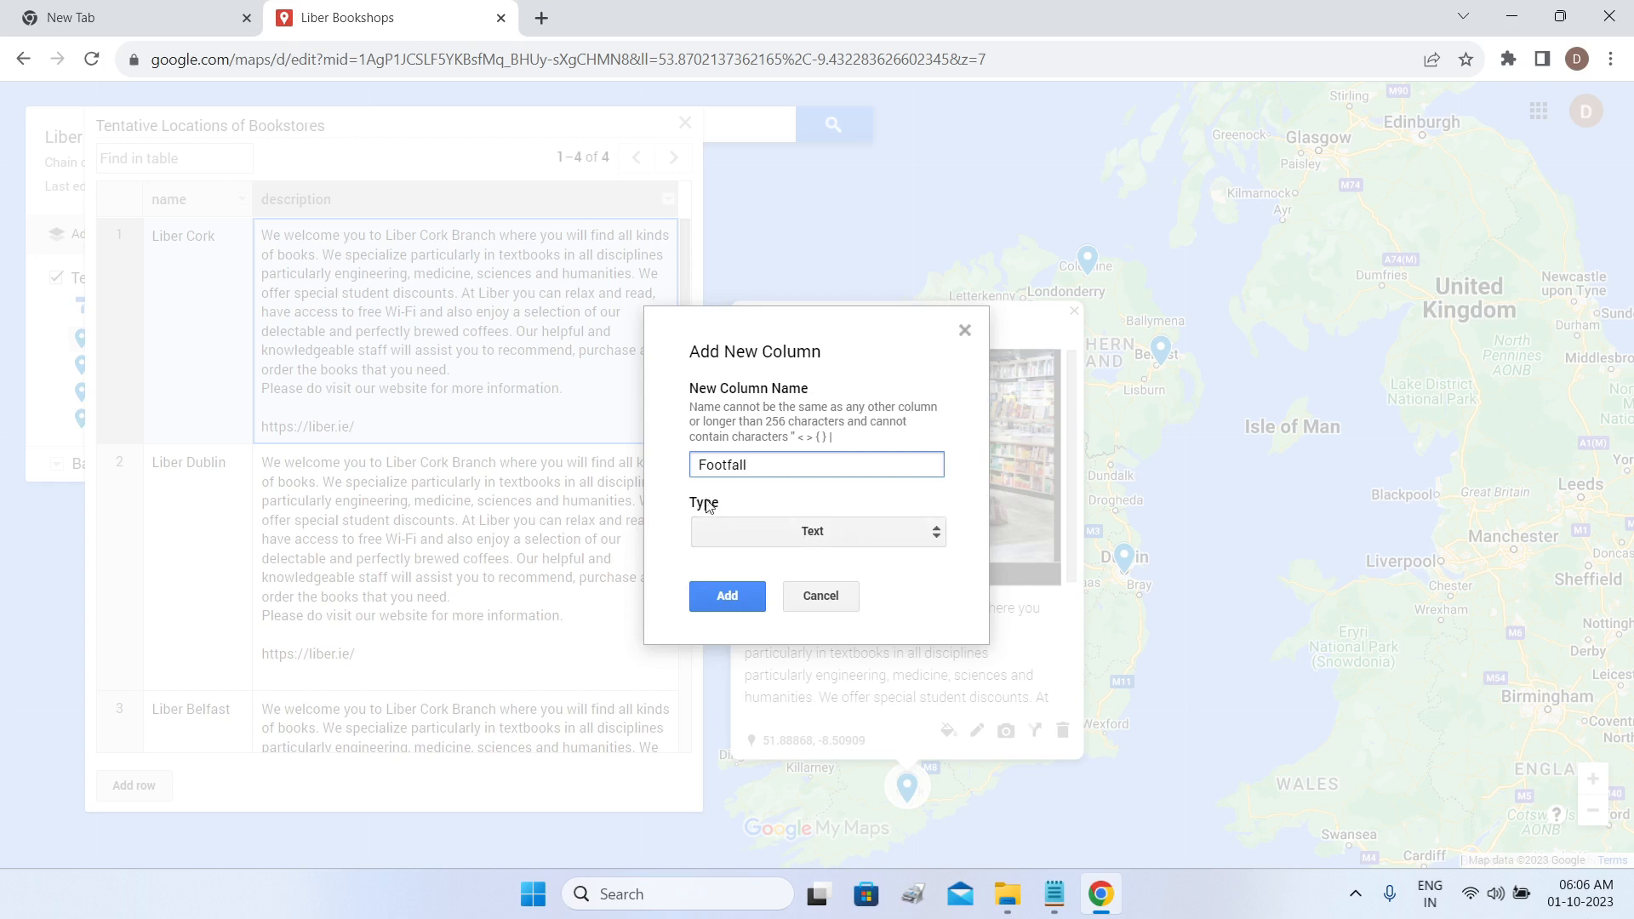
pyautogui.click(940, 545)
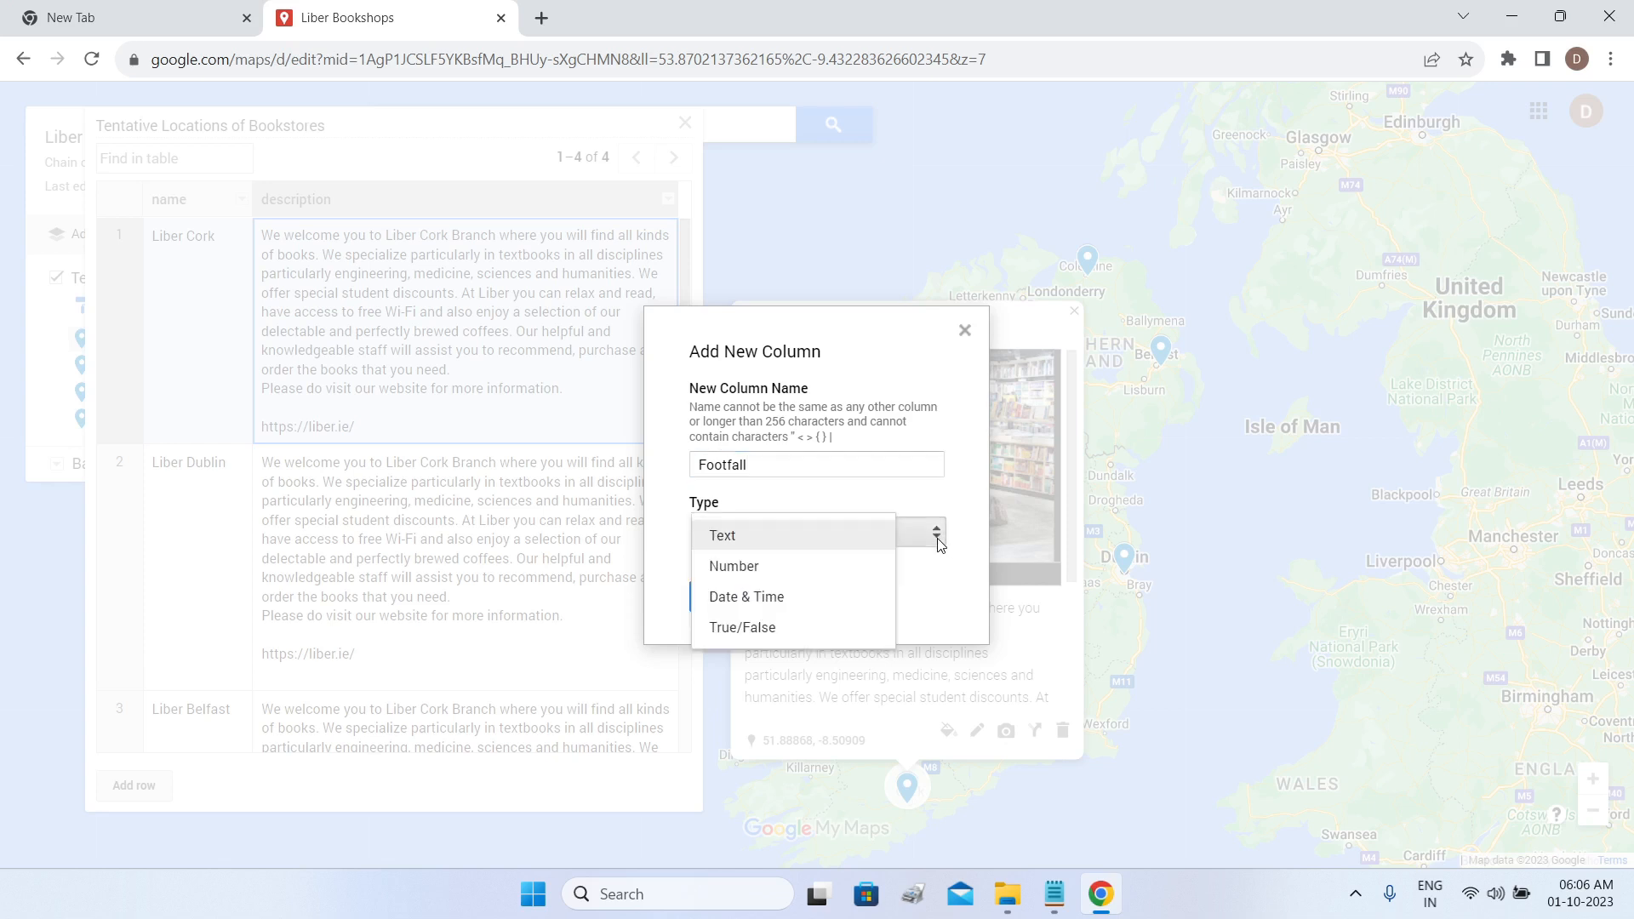
pyautogui.click(763, 569)
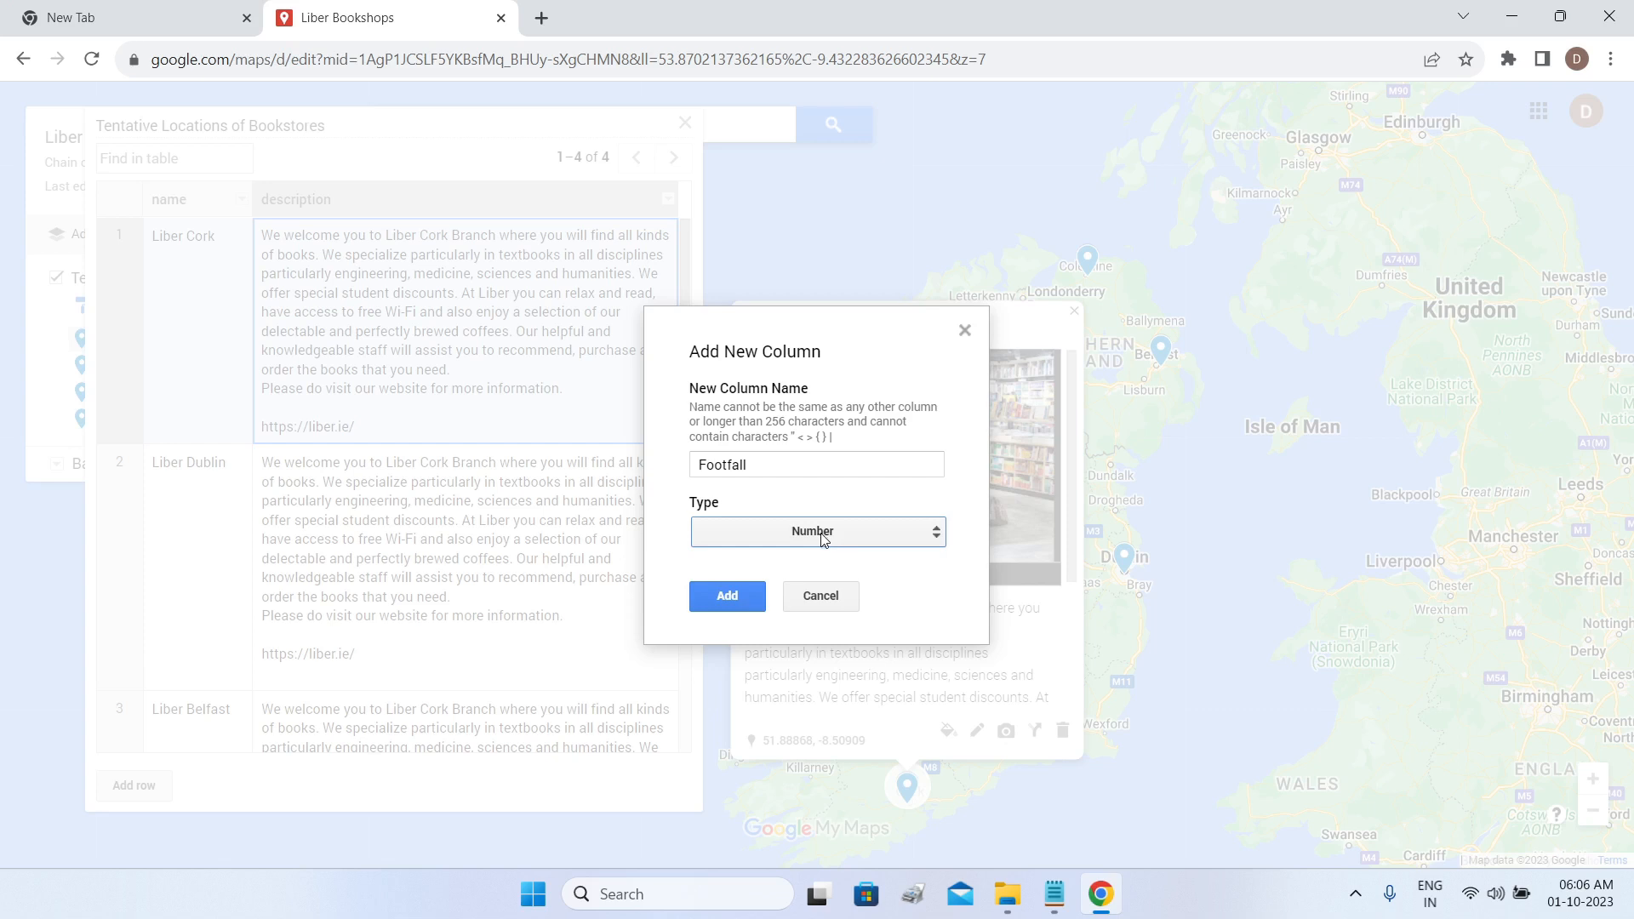
pyautogui.click(727, 596)
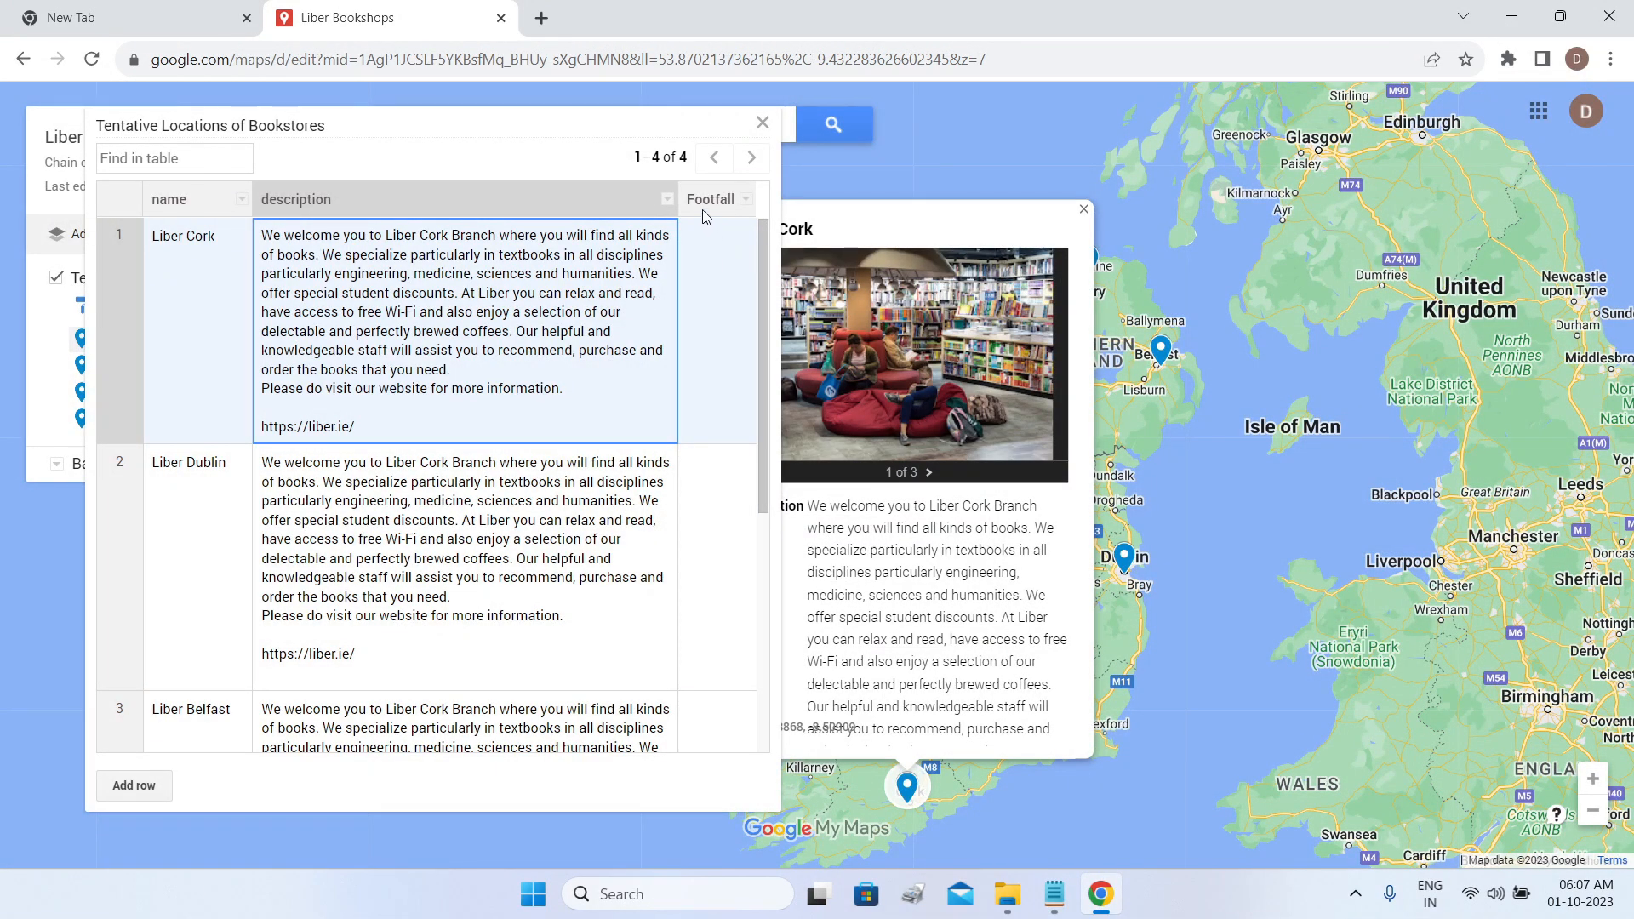
# Enter Footfall 200 for Liber Cork and 150 for Liber Dublin.
pyautogui.click(711, 258)
pyautogui.click(712, 258)
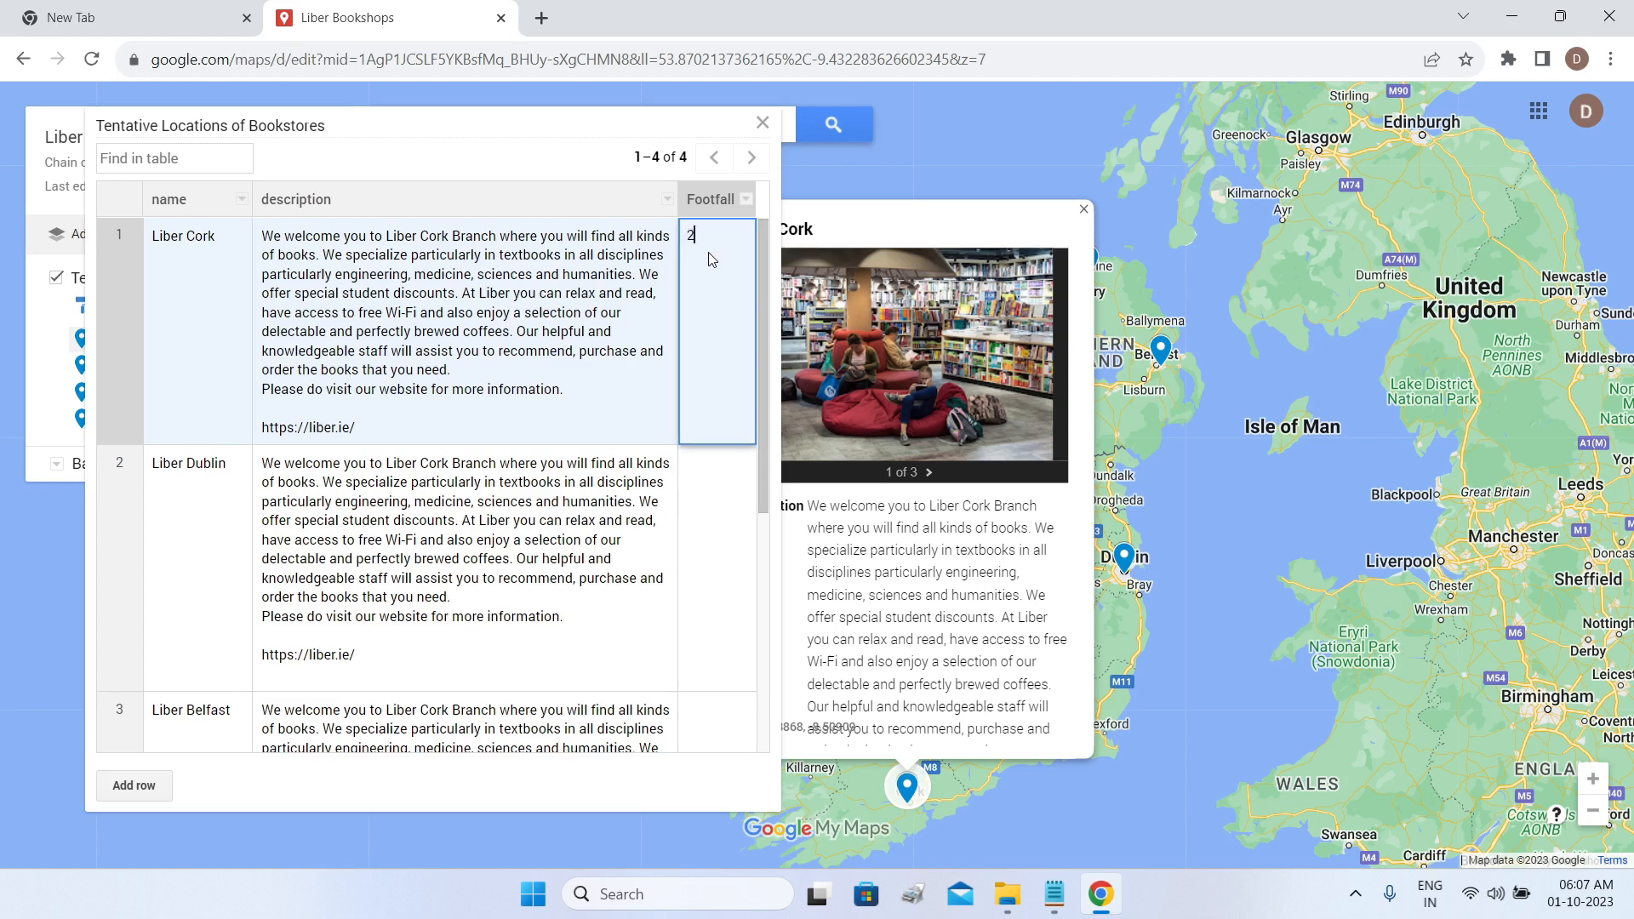
pyautogui.write('200')
pyautogui.click(705, 513)
pyautogui.write('150')
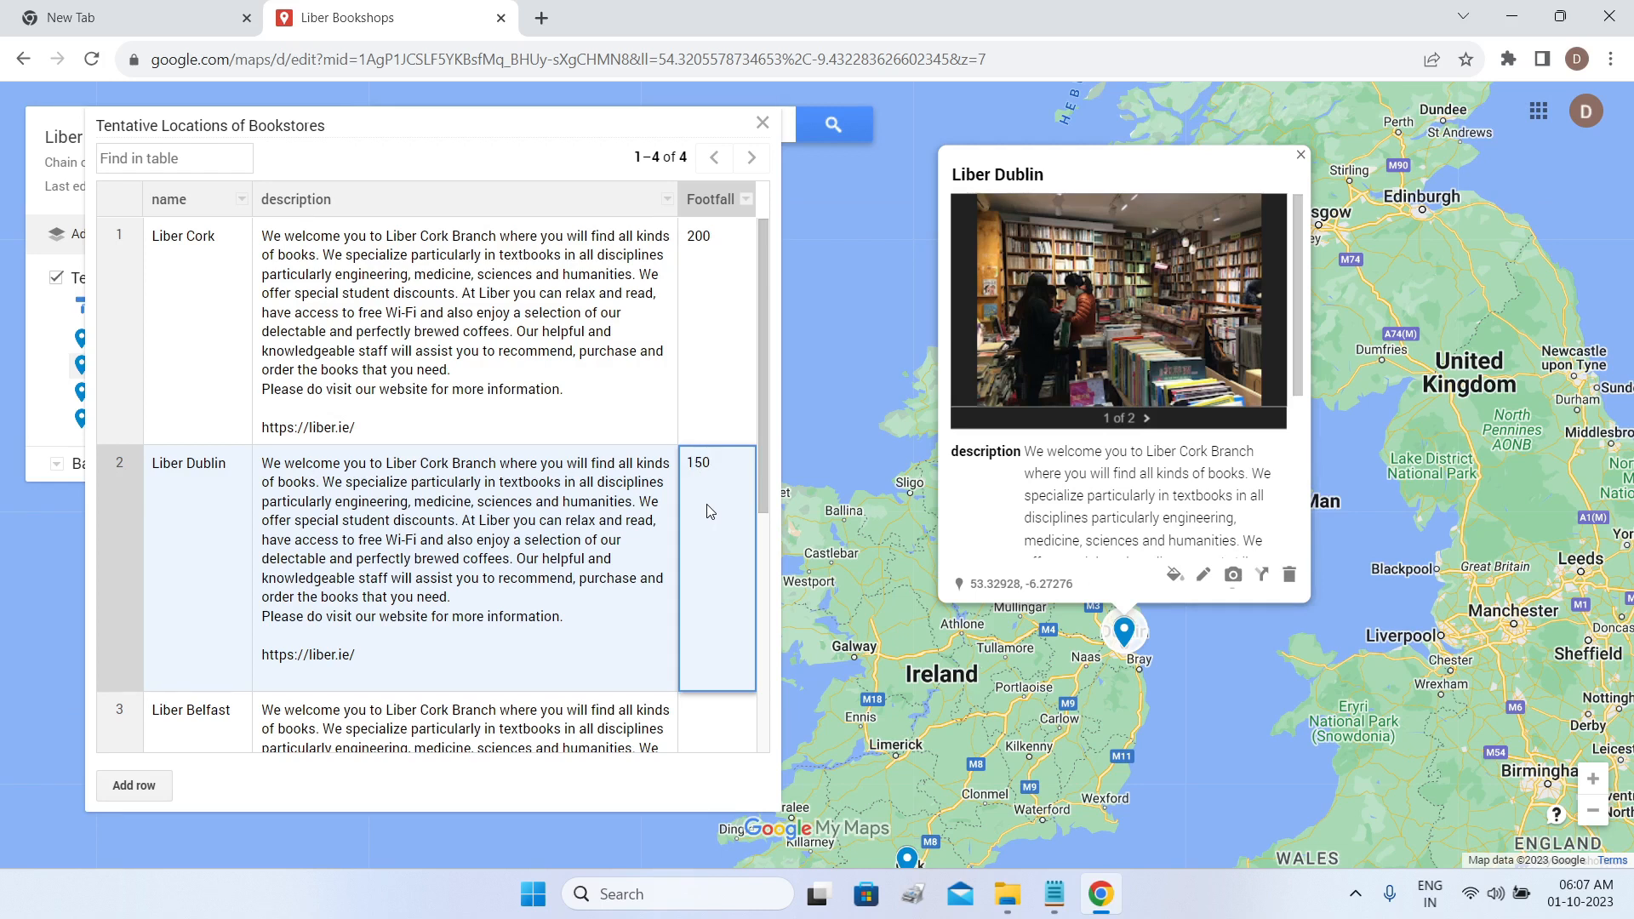
# Set Liber Coleraine's Footfall to 50 and confirm Liber Belfast at 80.
pyautogui.click(707, 719)
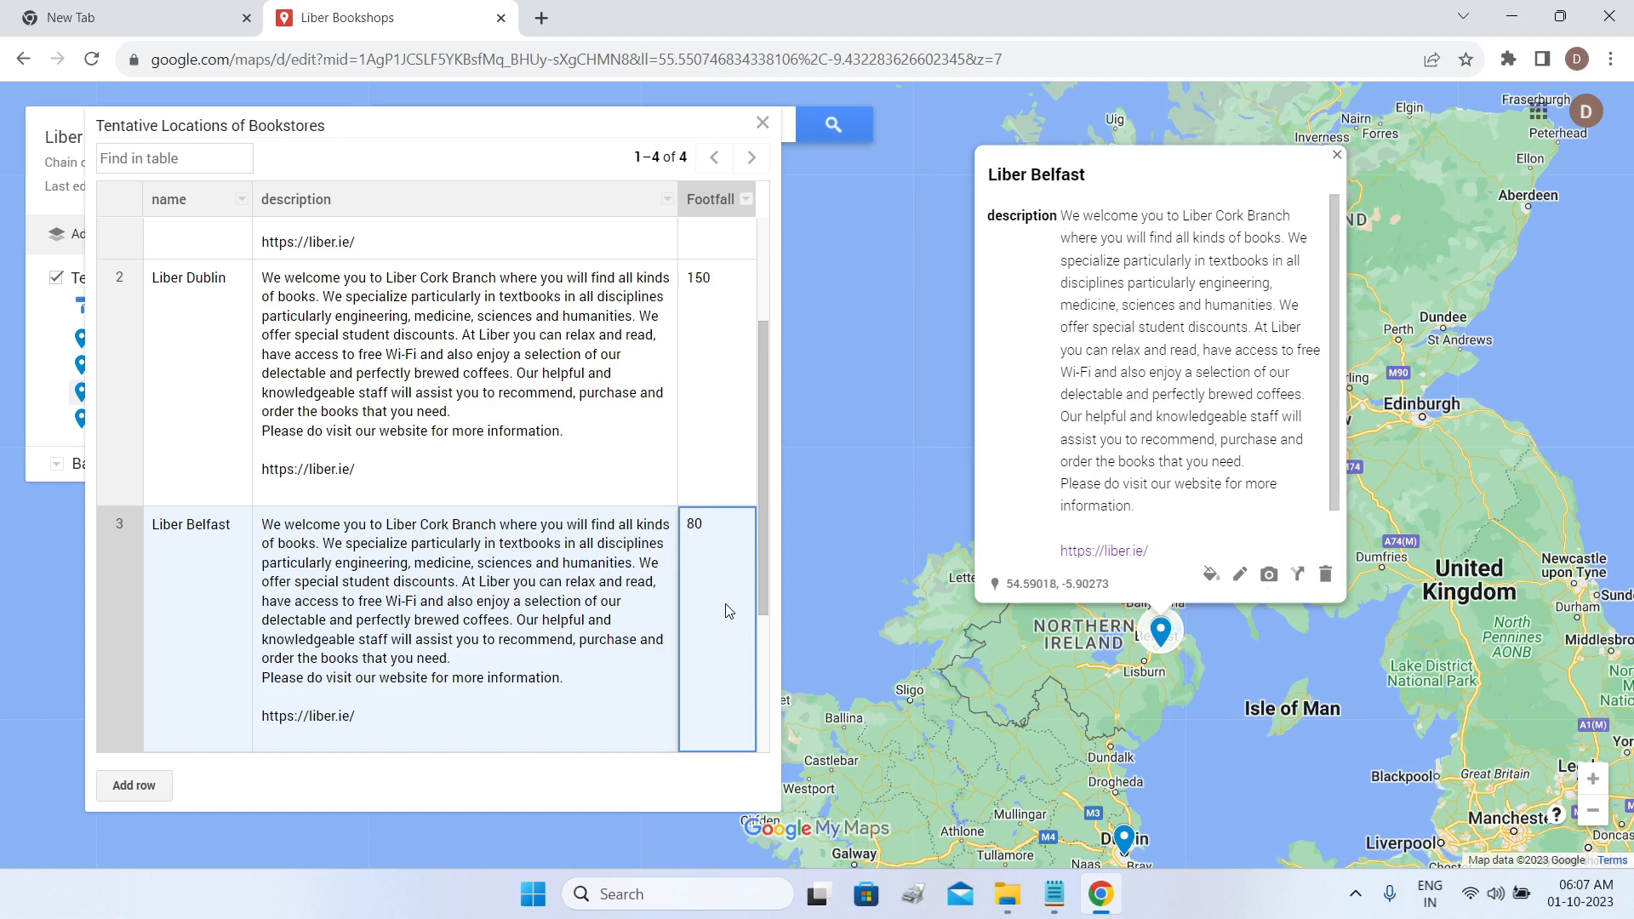
pyautogui.scroll(-1, 751, 610)
pyautogui.scroll(-1, 751, 610)
pyautogui.click(717, 604)
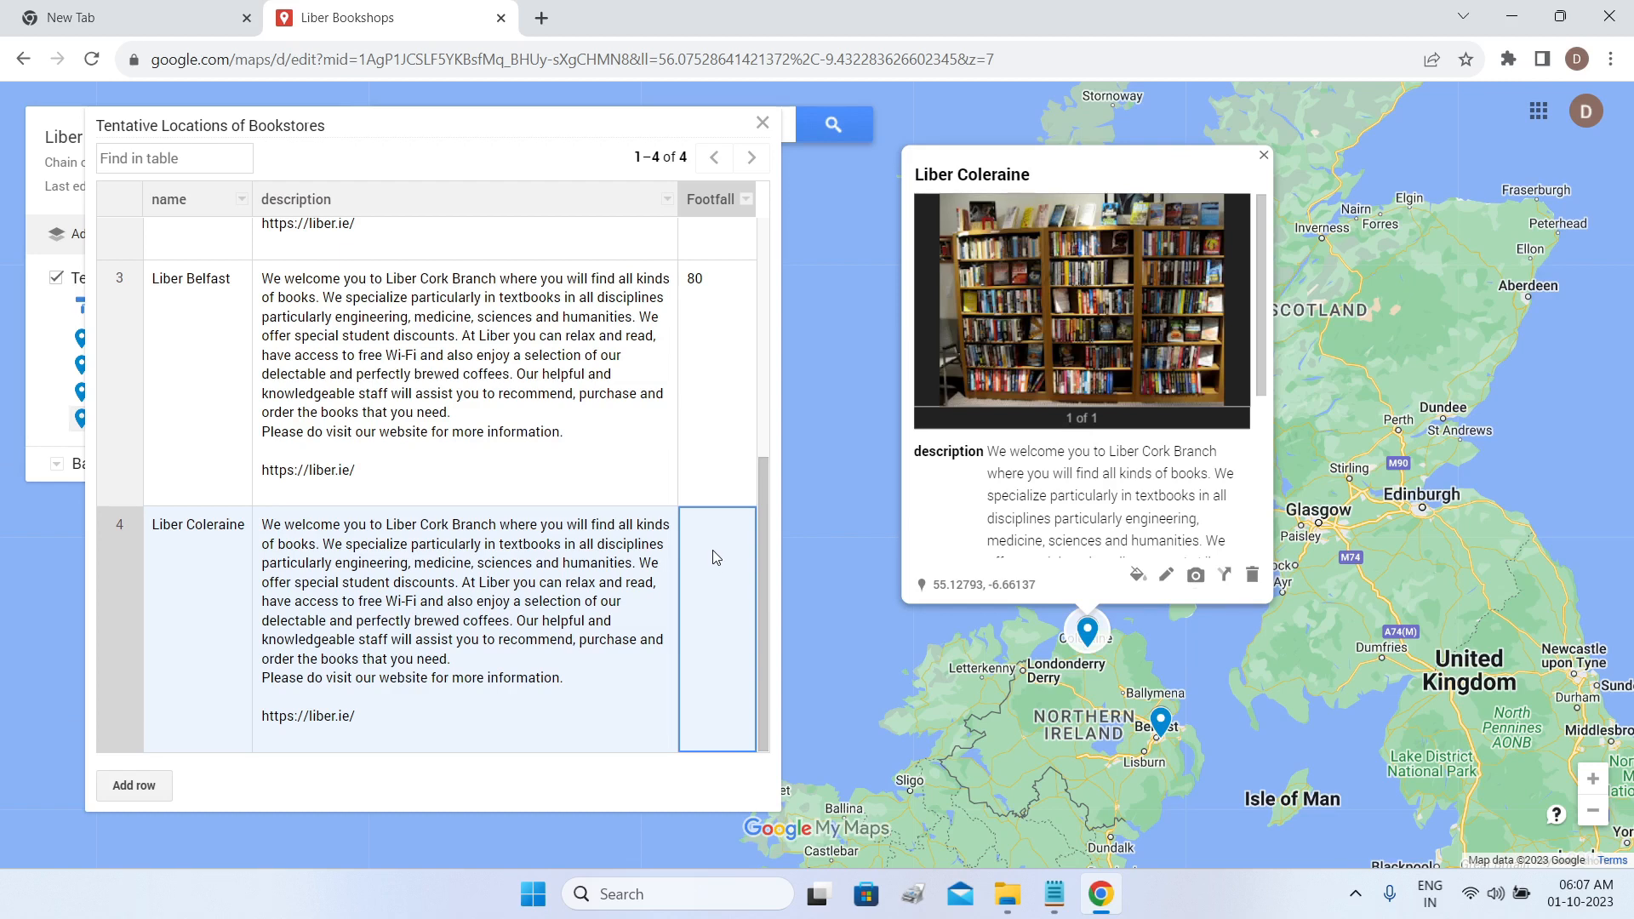
pyautogui.click(689, 532)
pyautogui.write('50')
pyautogui.click(722, 394)
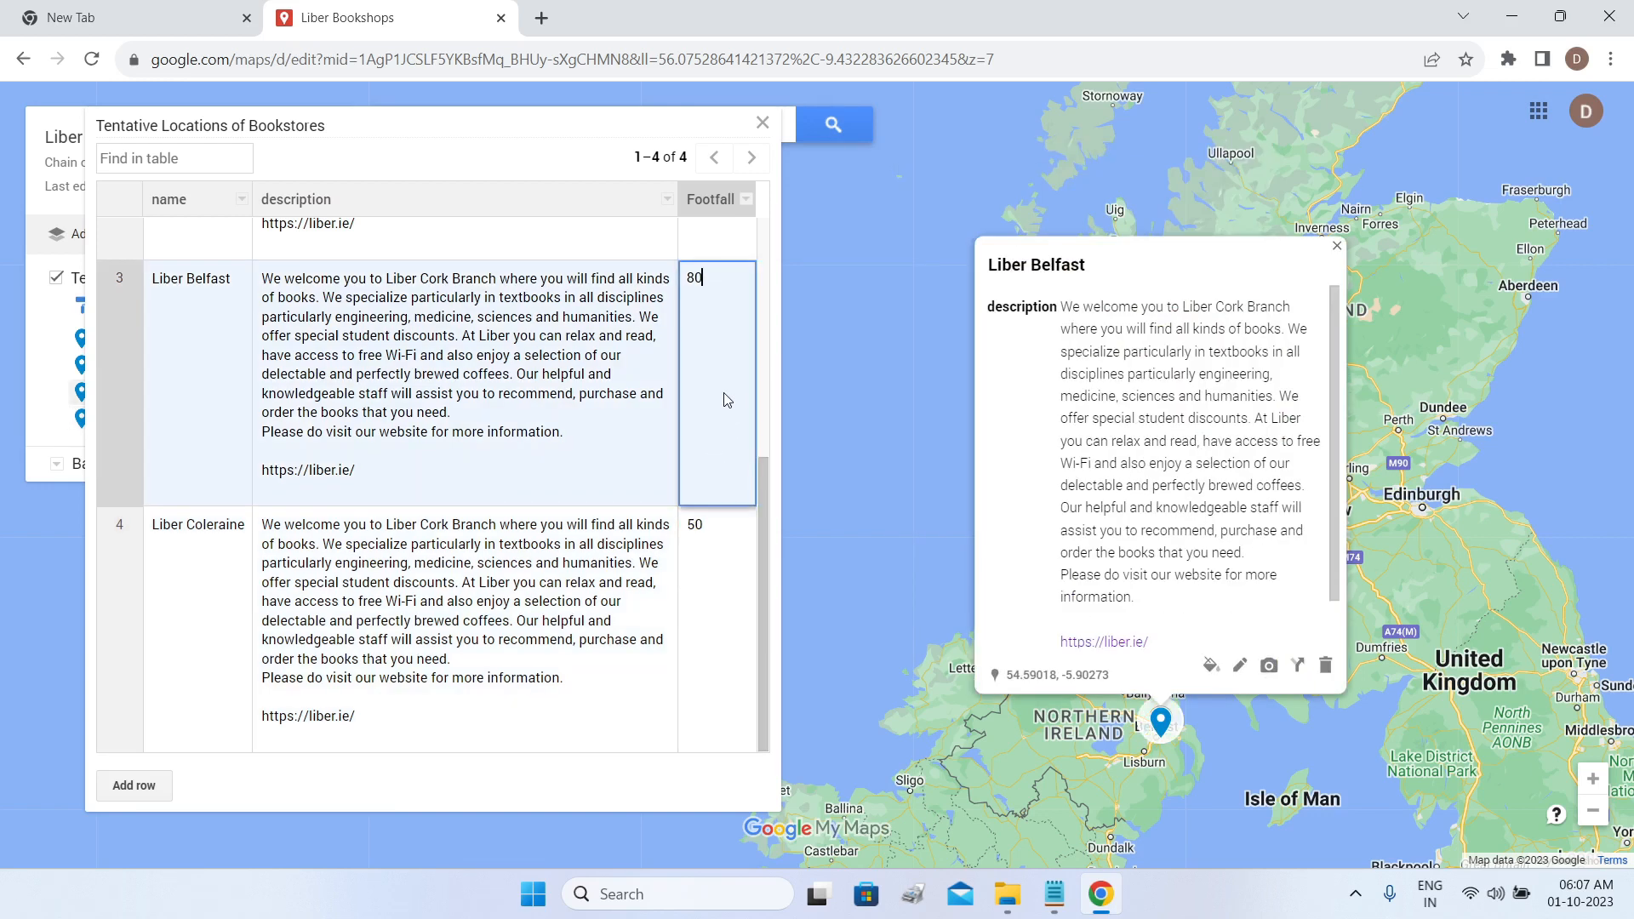
pyautogui.click(726, 553)
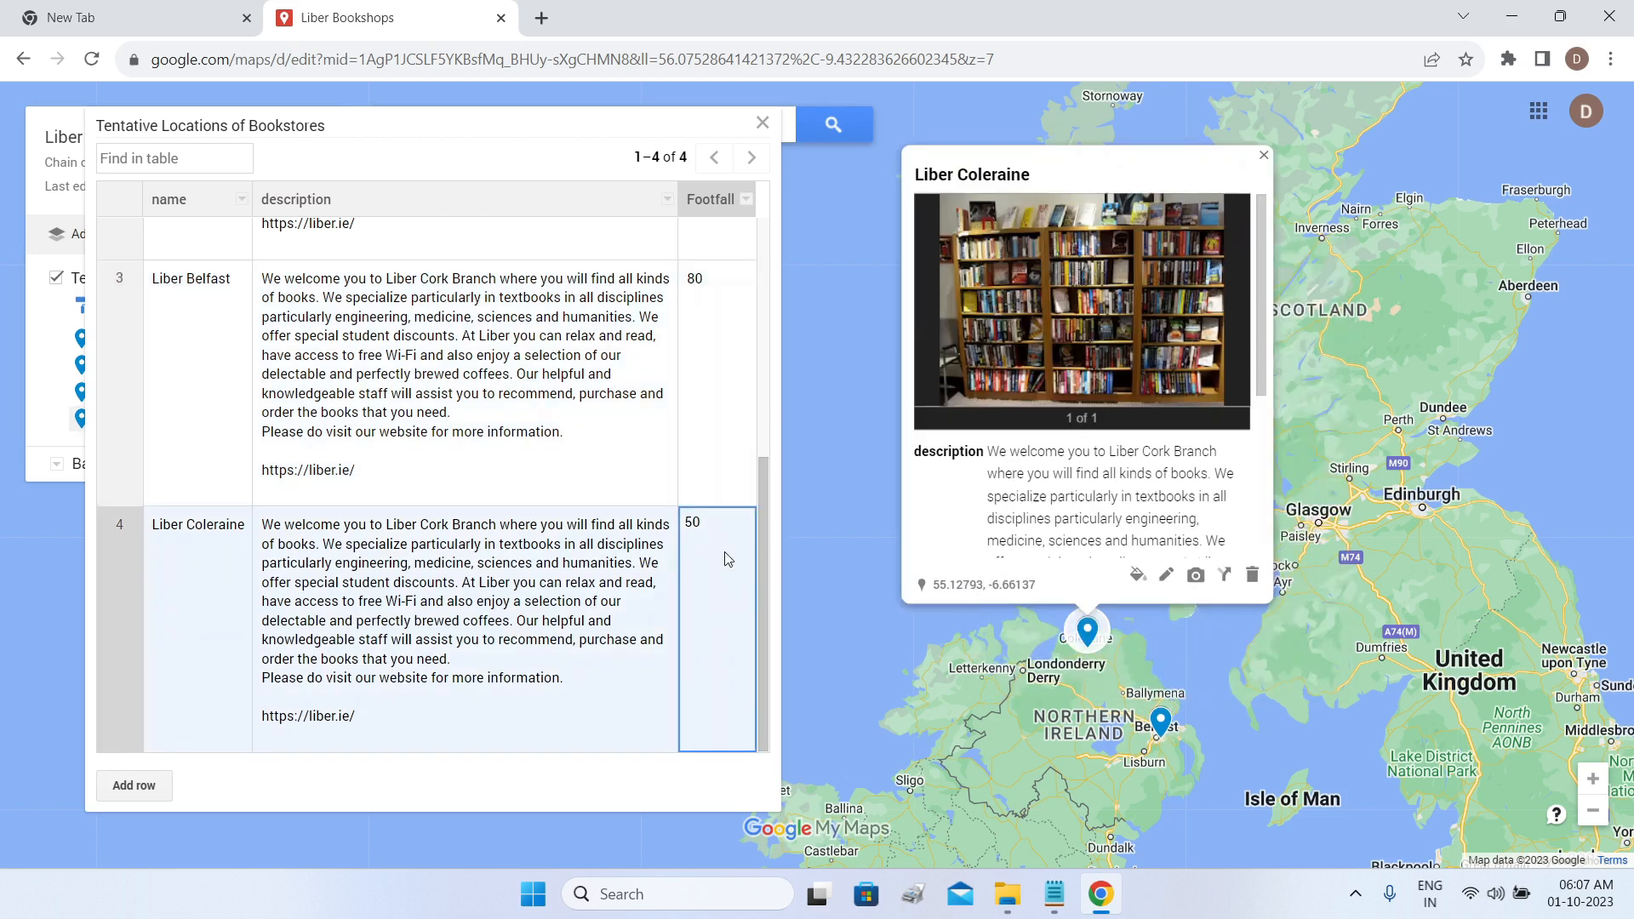
# Insert a Store Manager column after the Footfall column.
pyautogui.click(747, 203)
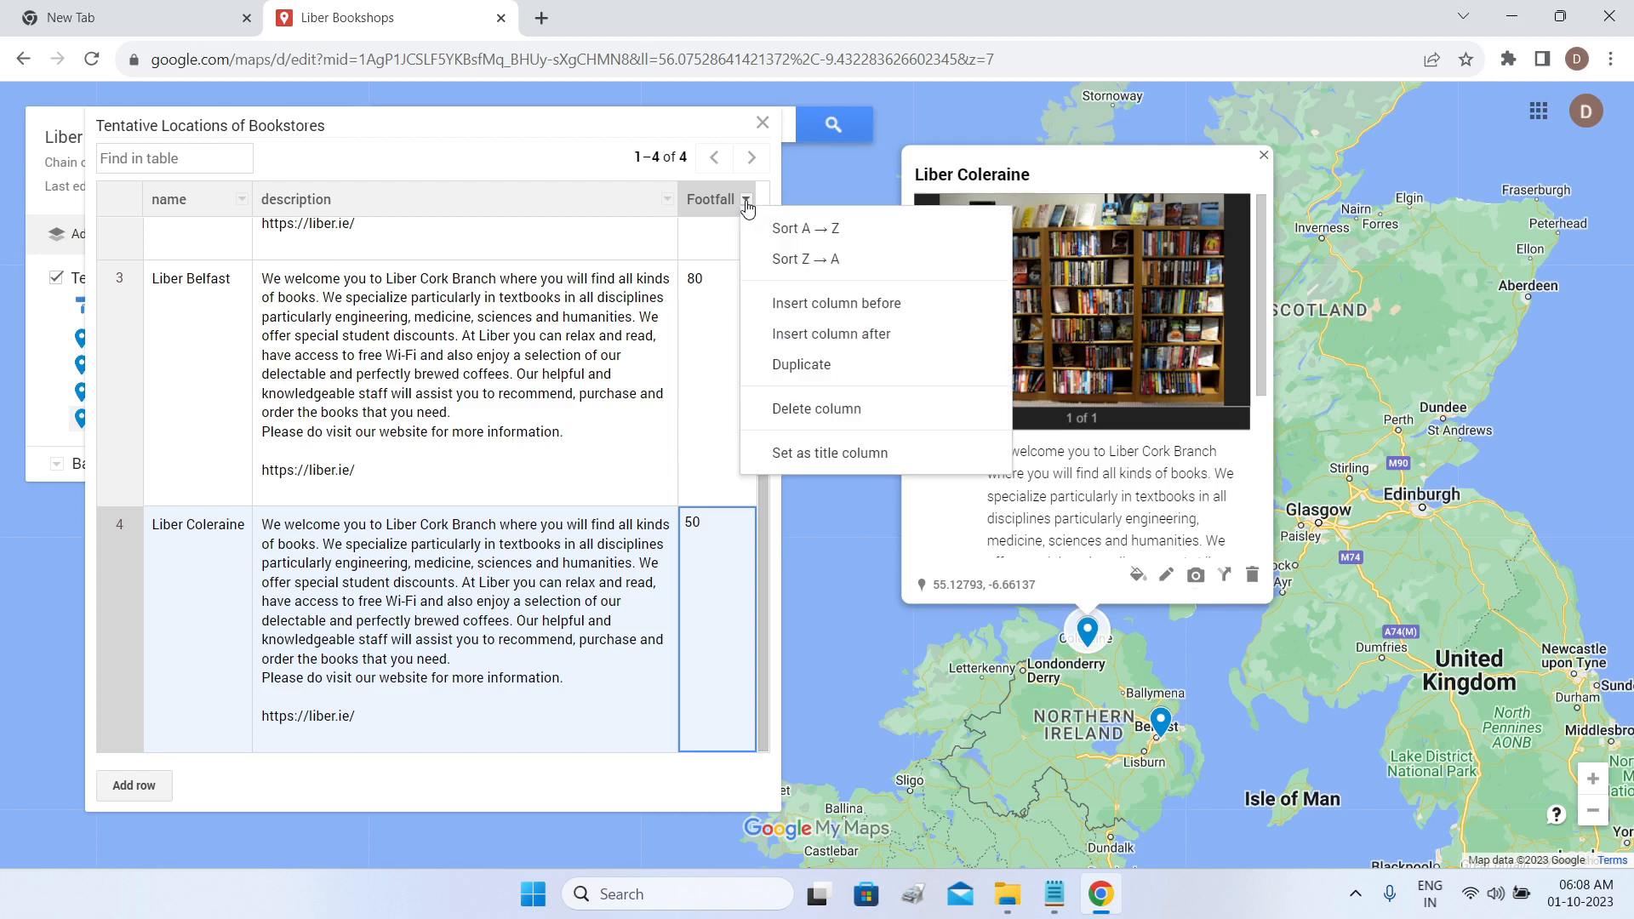
pyautogui.click(850, 335)
pyautogui.click(770, 461)
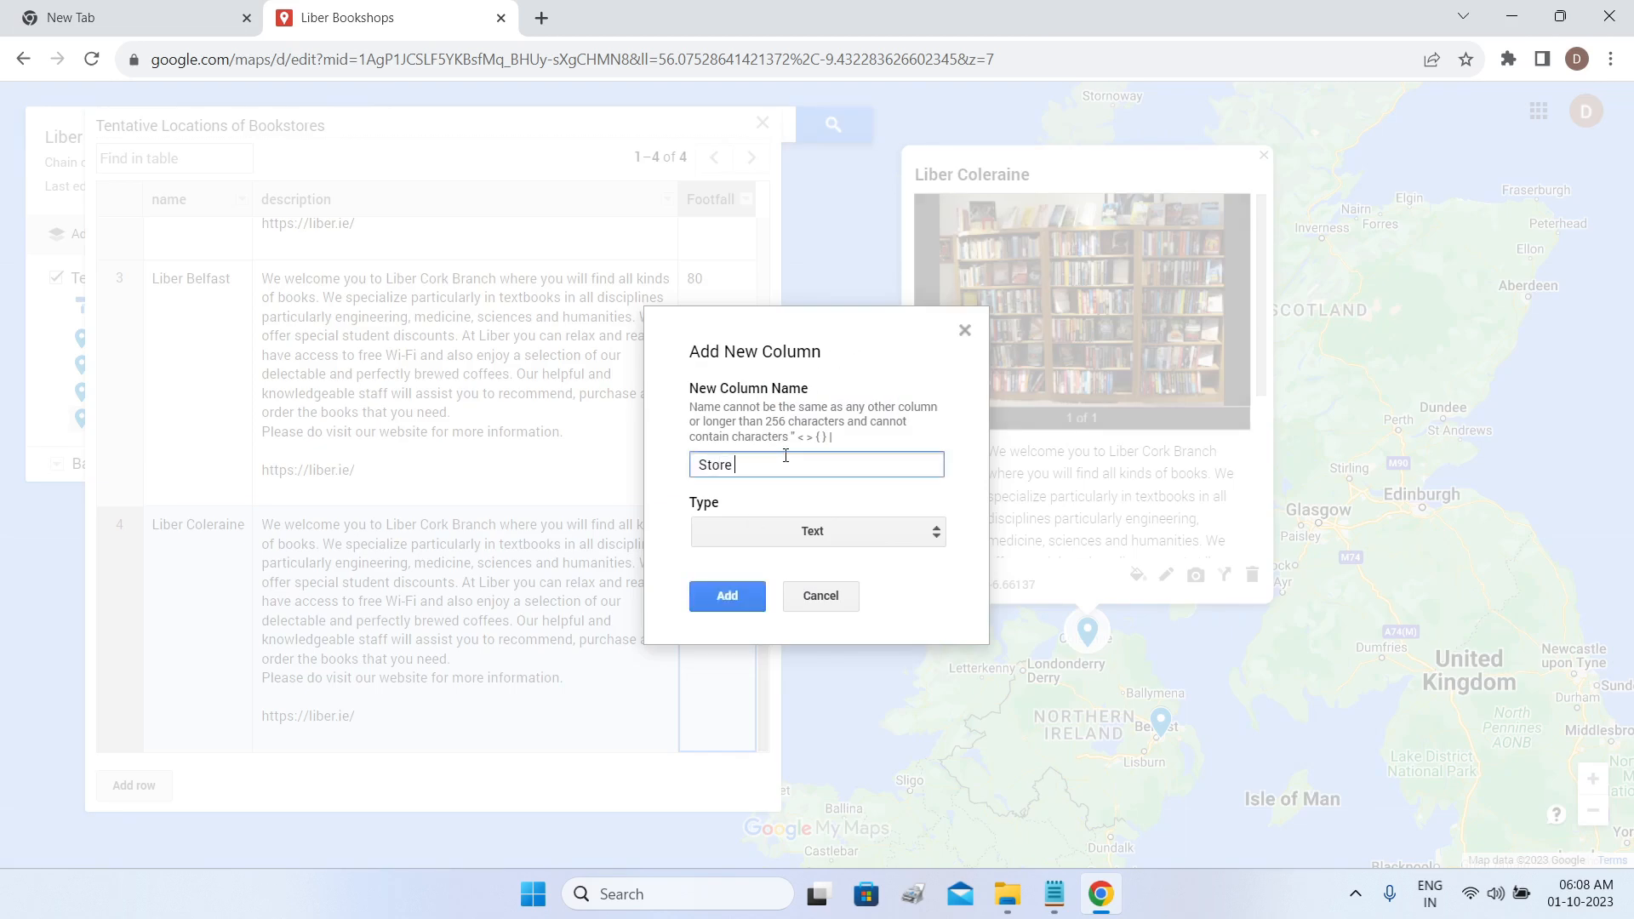
pyautogui.write('Store Manager')
pyautogui.click(727, 597)
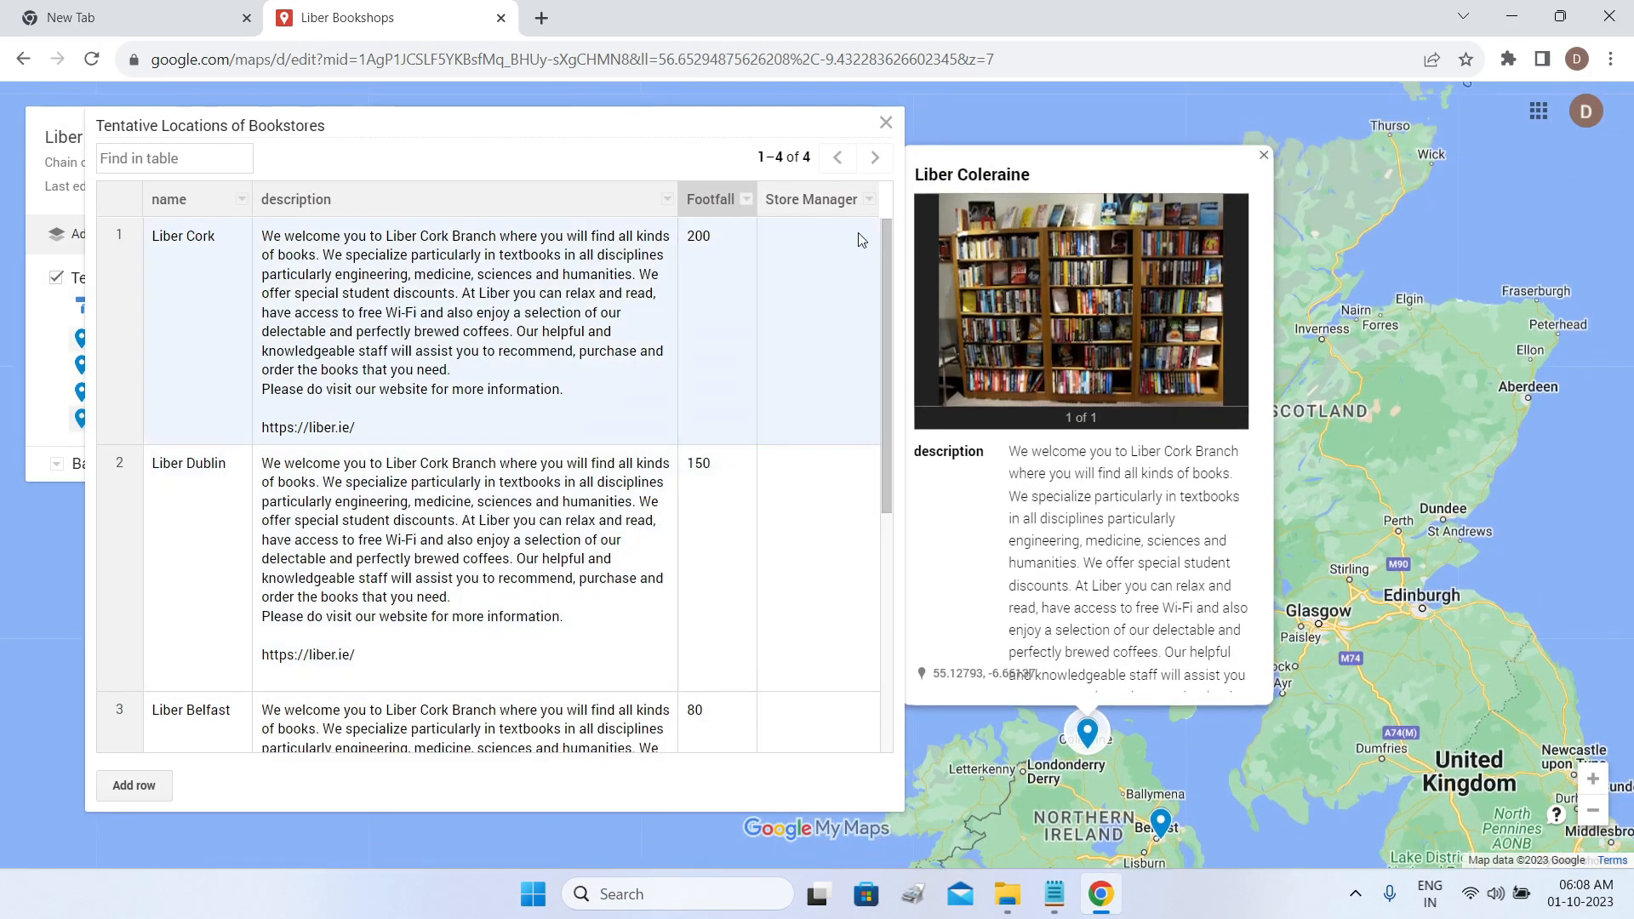
# Type the store manager names for Liber Cork, Dublin and Coleraine.
pyautogui.click(832, 255)
pyautogui.write('Ian Smith')
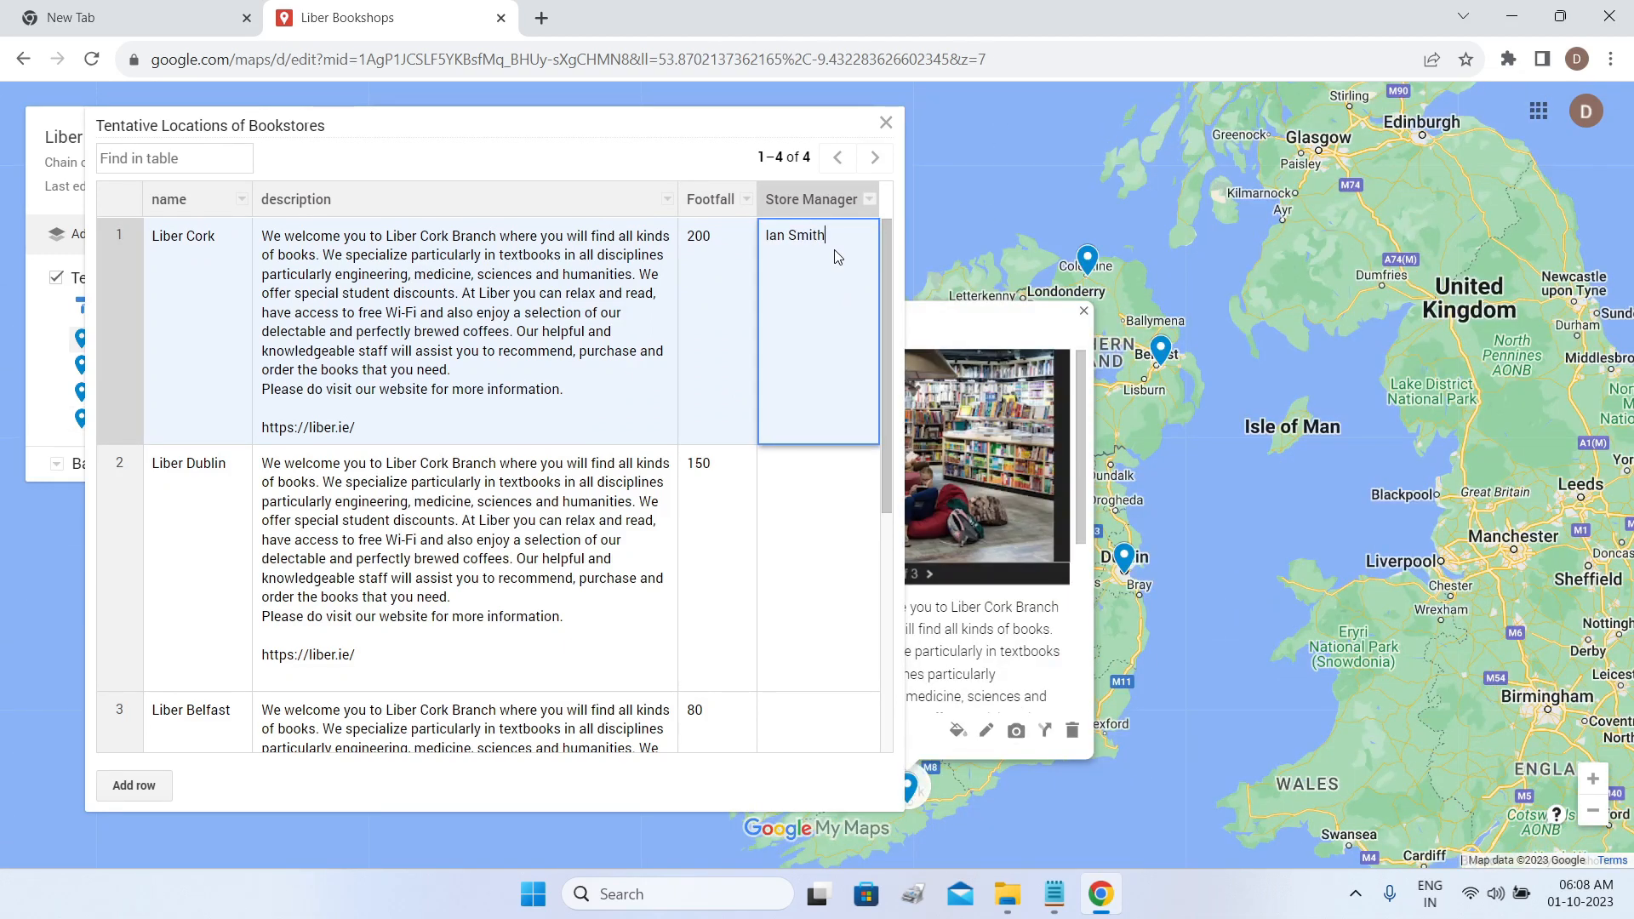
pyautogui.click(805, 521)
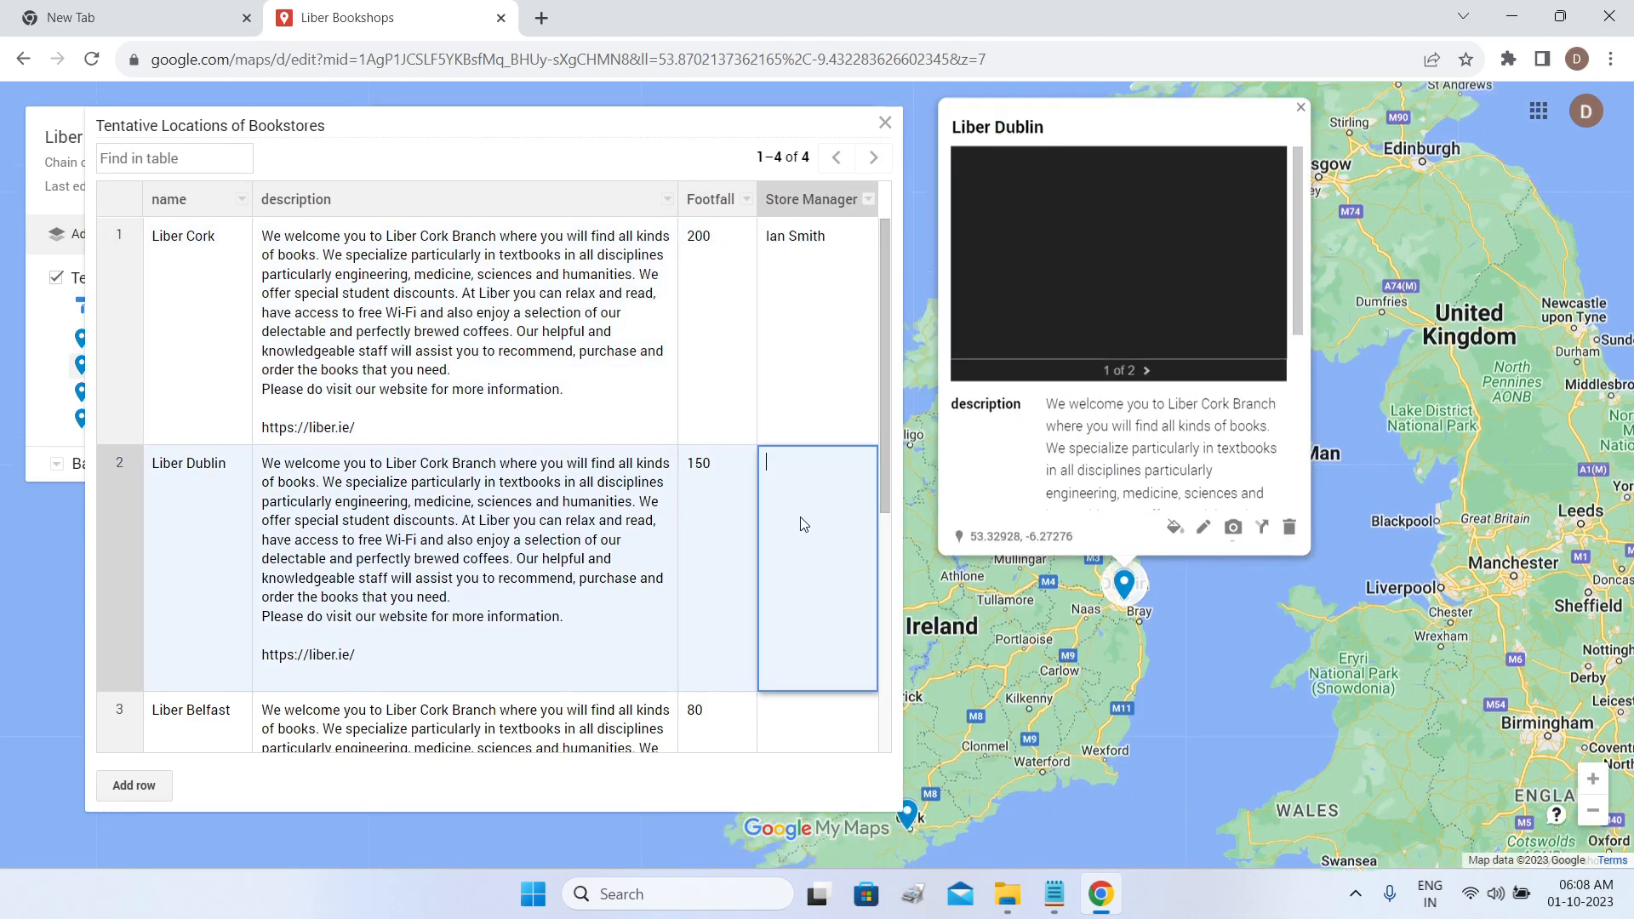
pyautogui.write('Cindy Morgan')
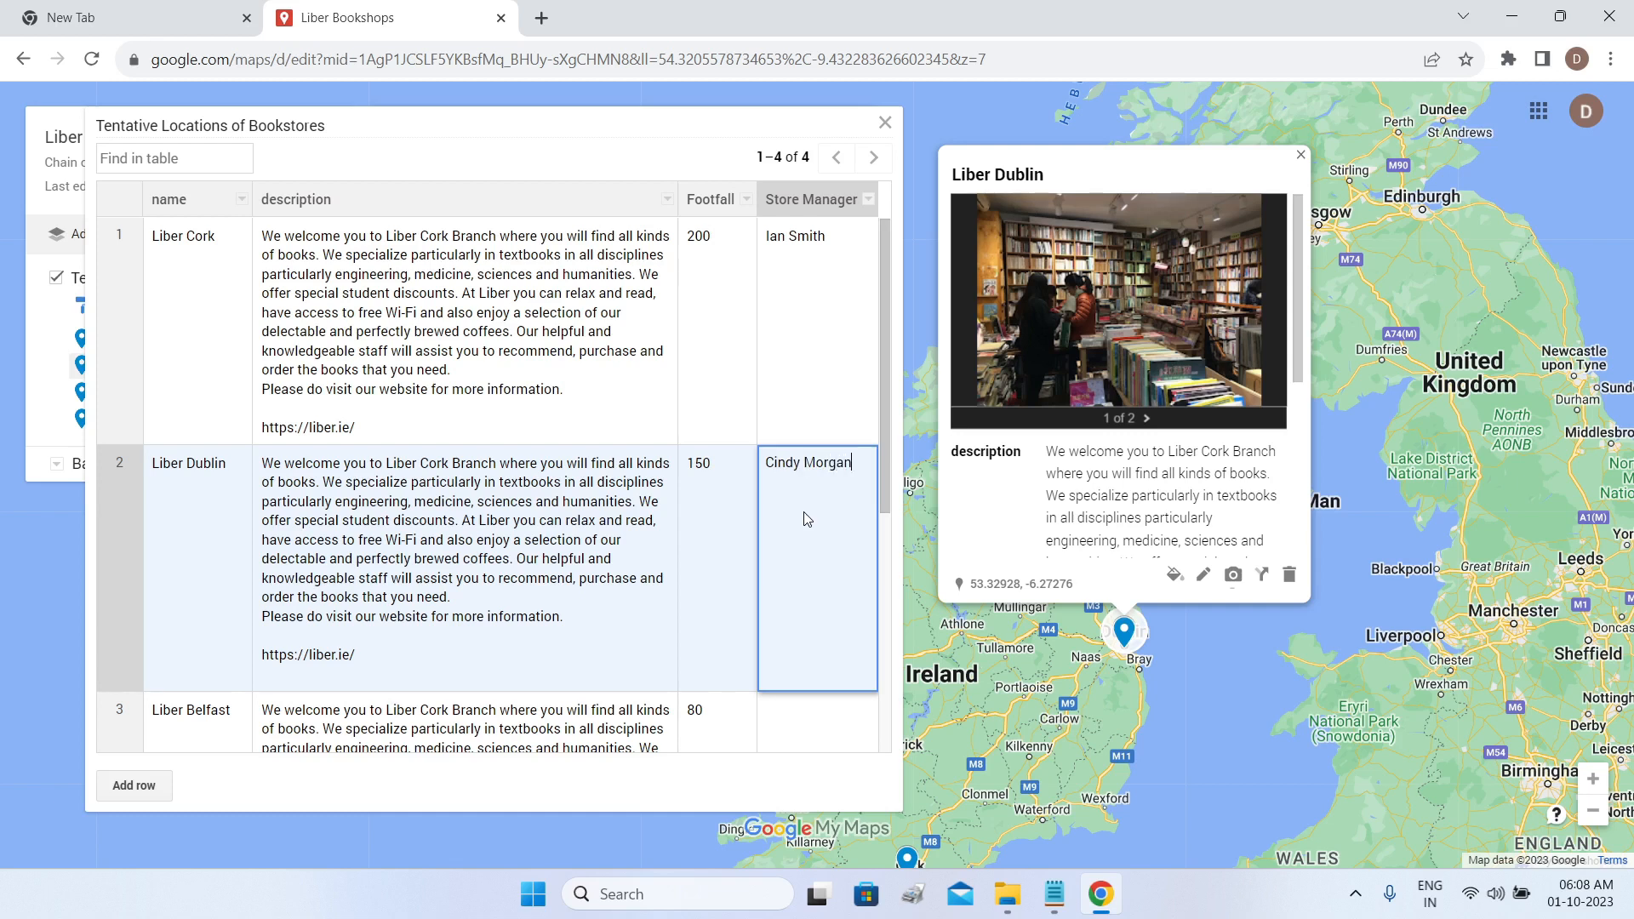
pyautogui.click(817, 558)
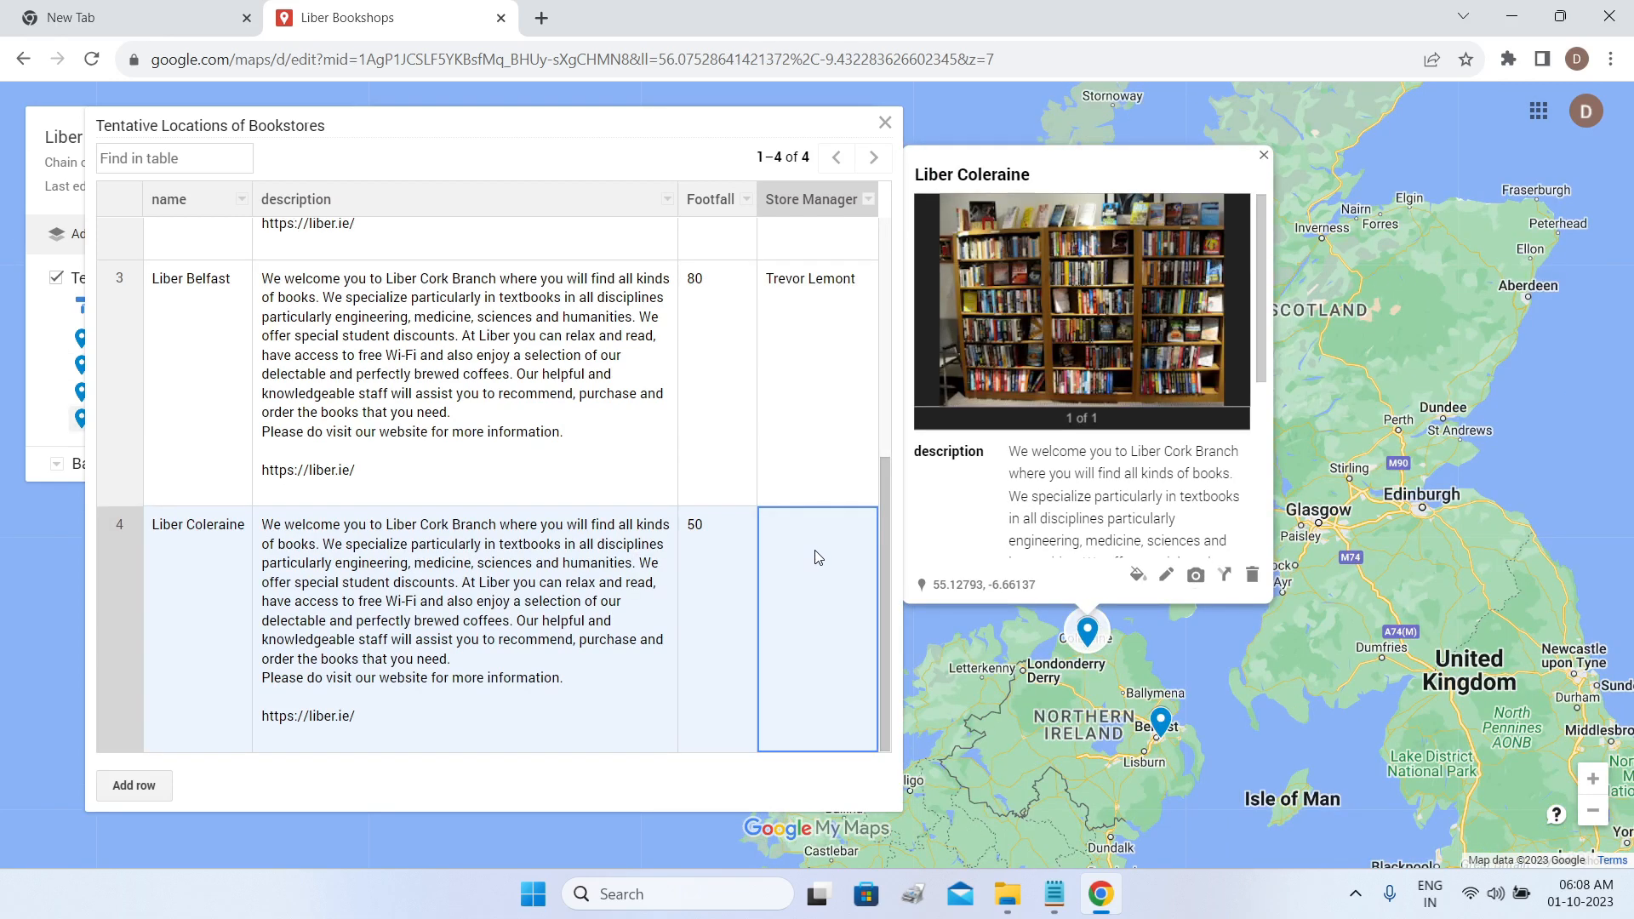
pyautogui.click(817, 559)
pyautogui.write('David')
pyautogui.write(' Green')
pyautogui.click(816, 468)
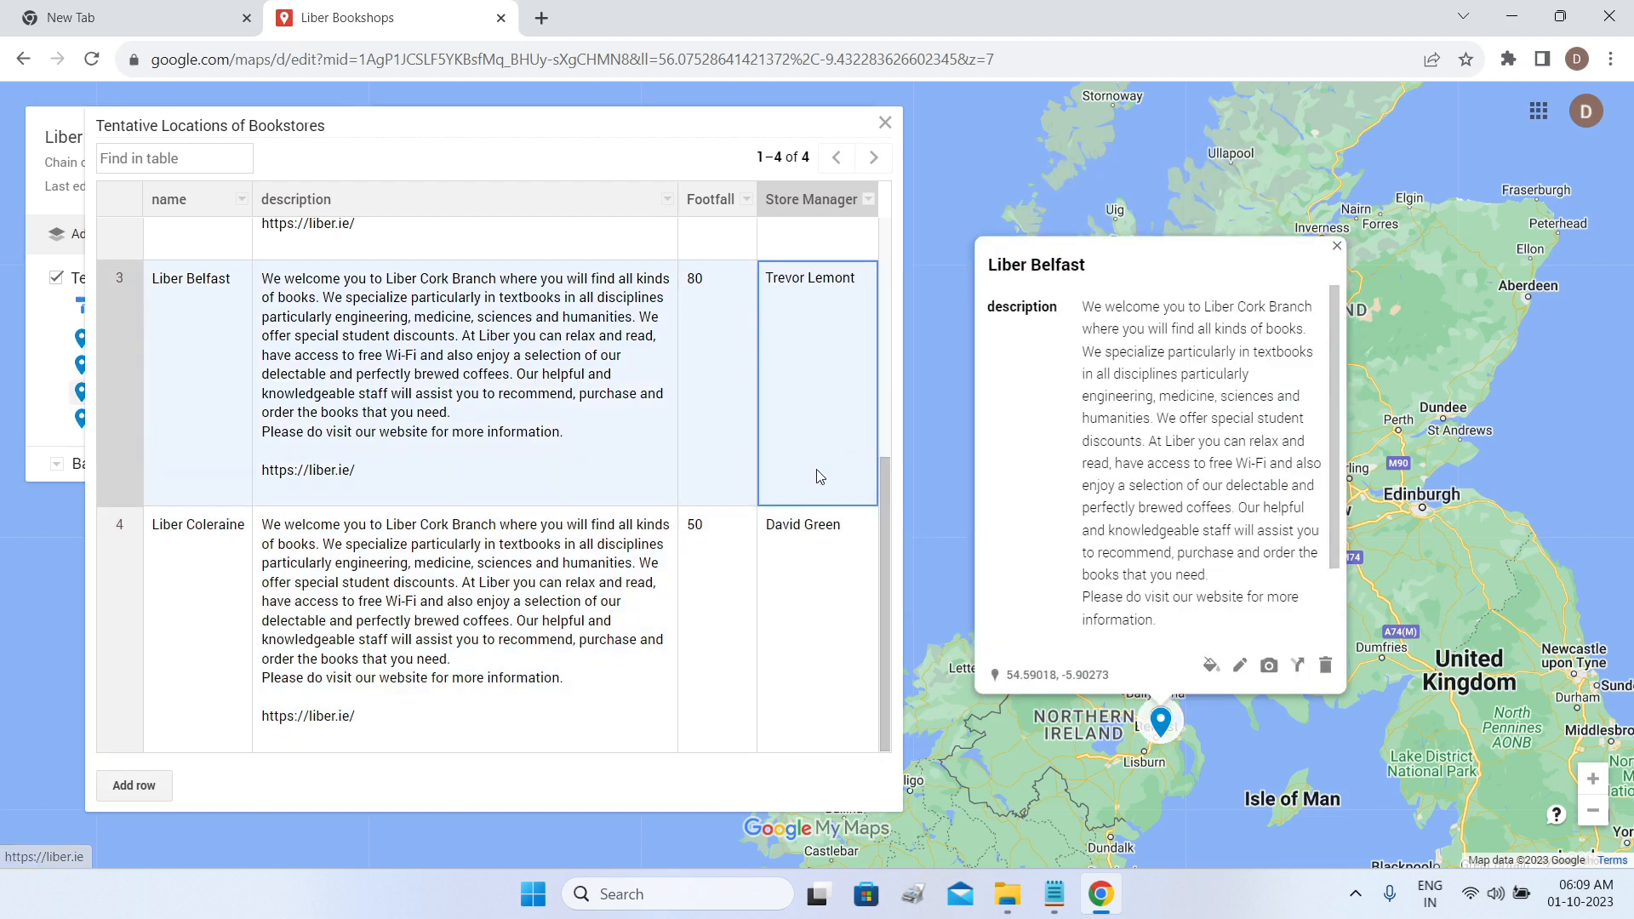
pyautogui.scroll(5, 809, 543)
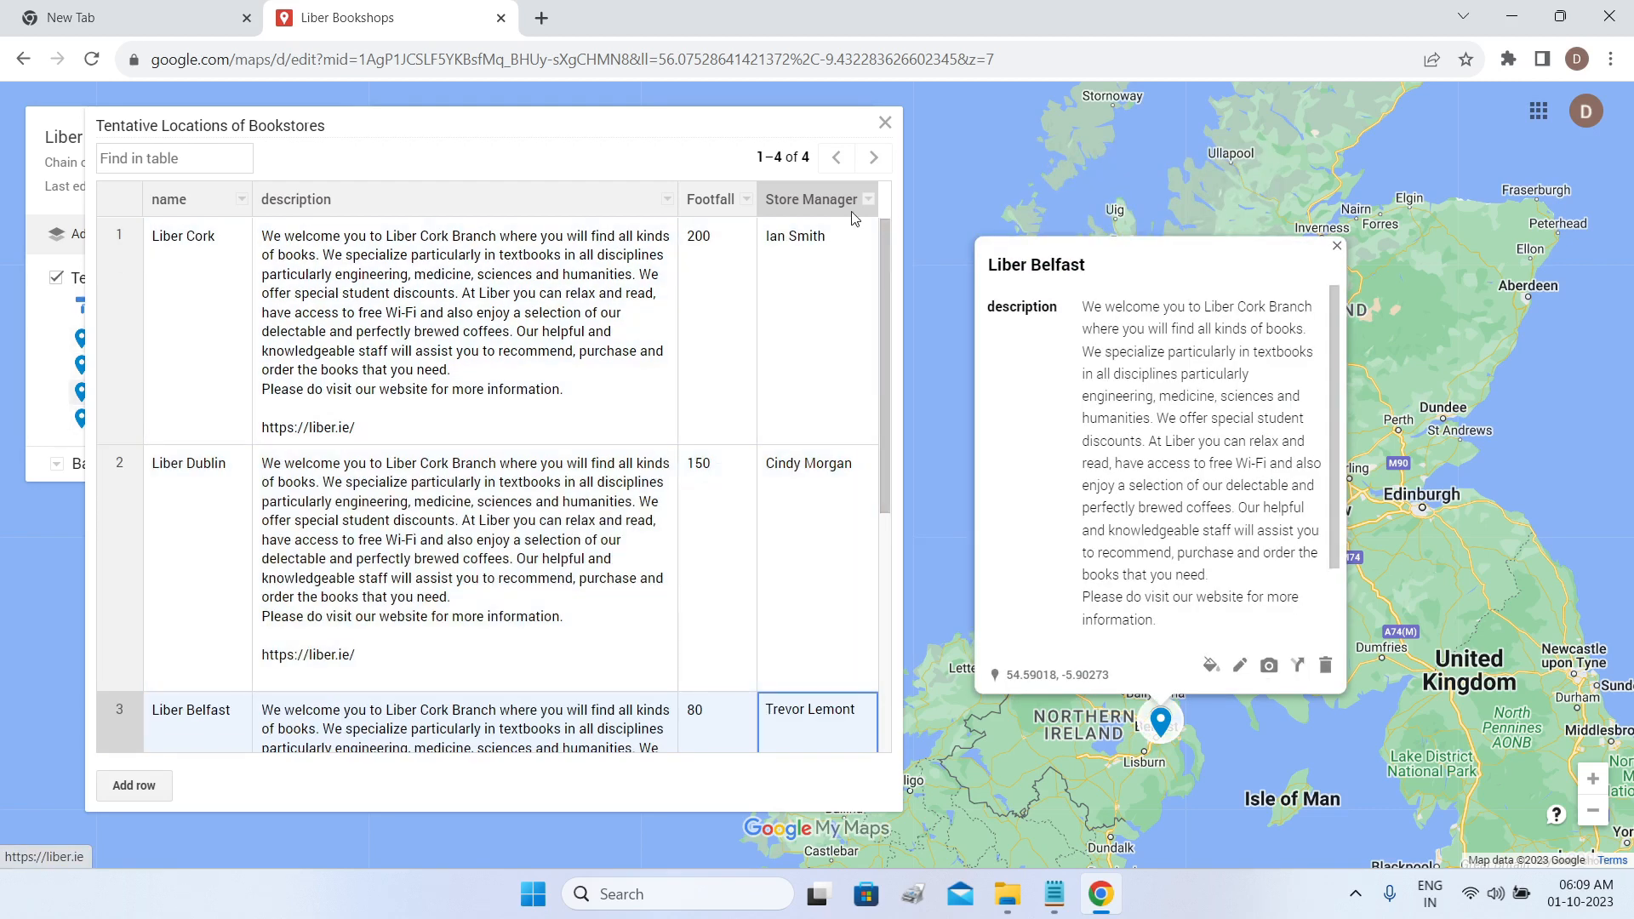
pyautogui.scroll(-5, 830, 389)
pyautogui.scroll(5, 825, 431)
# Check the Store Manager column options, then close the data table and Liber Belfast's card.
pyautogui.click(869, 201)
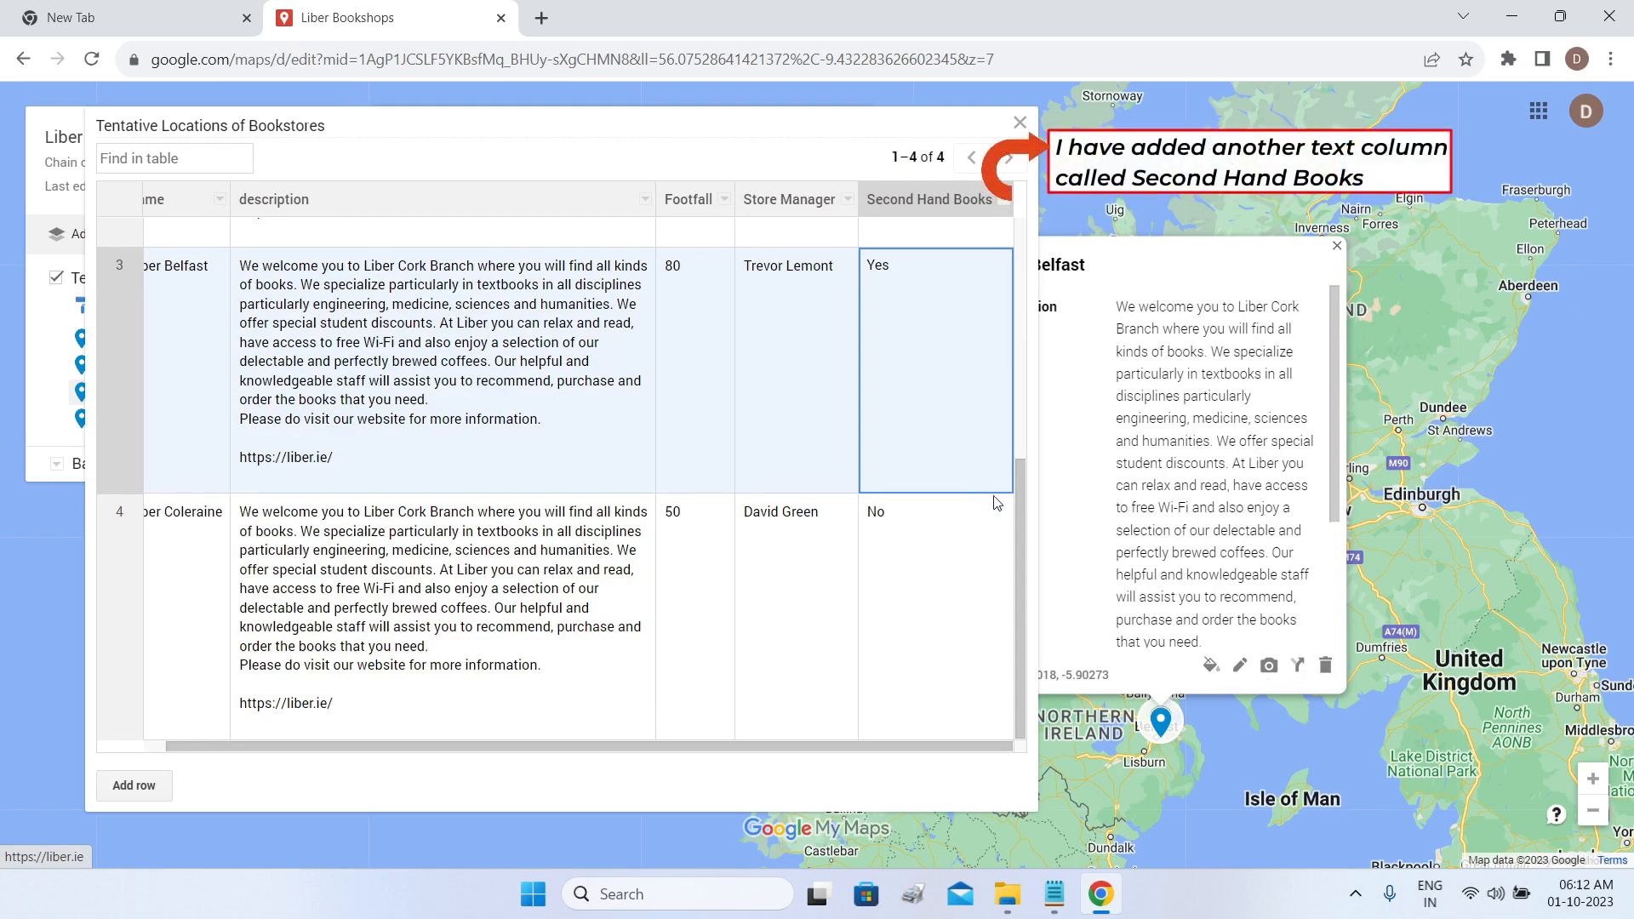
pyautogui.hotkey('ctrl', 'a')
pyautogui.click(1011, 452)
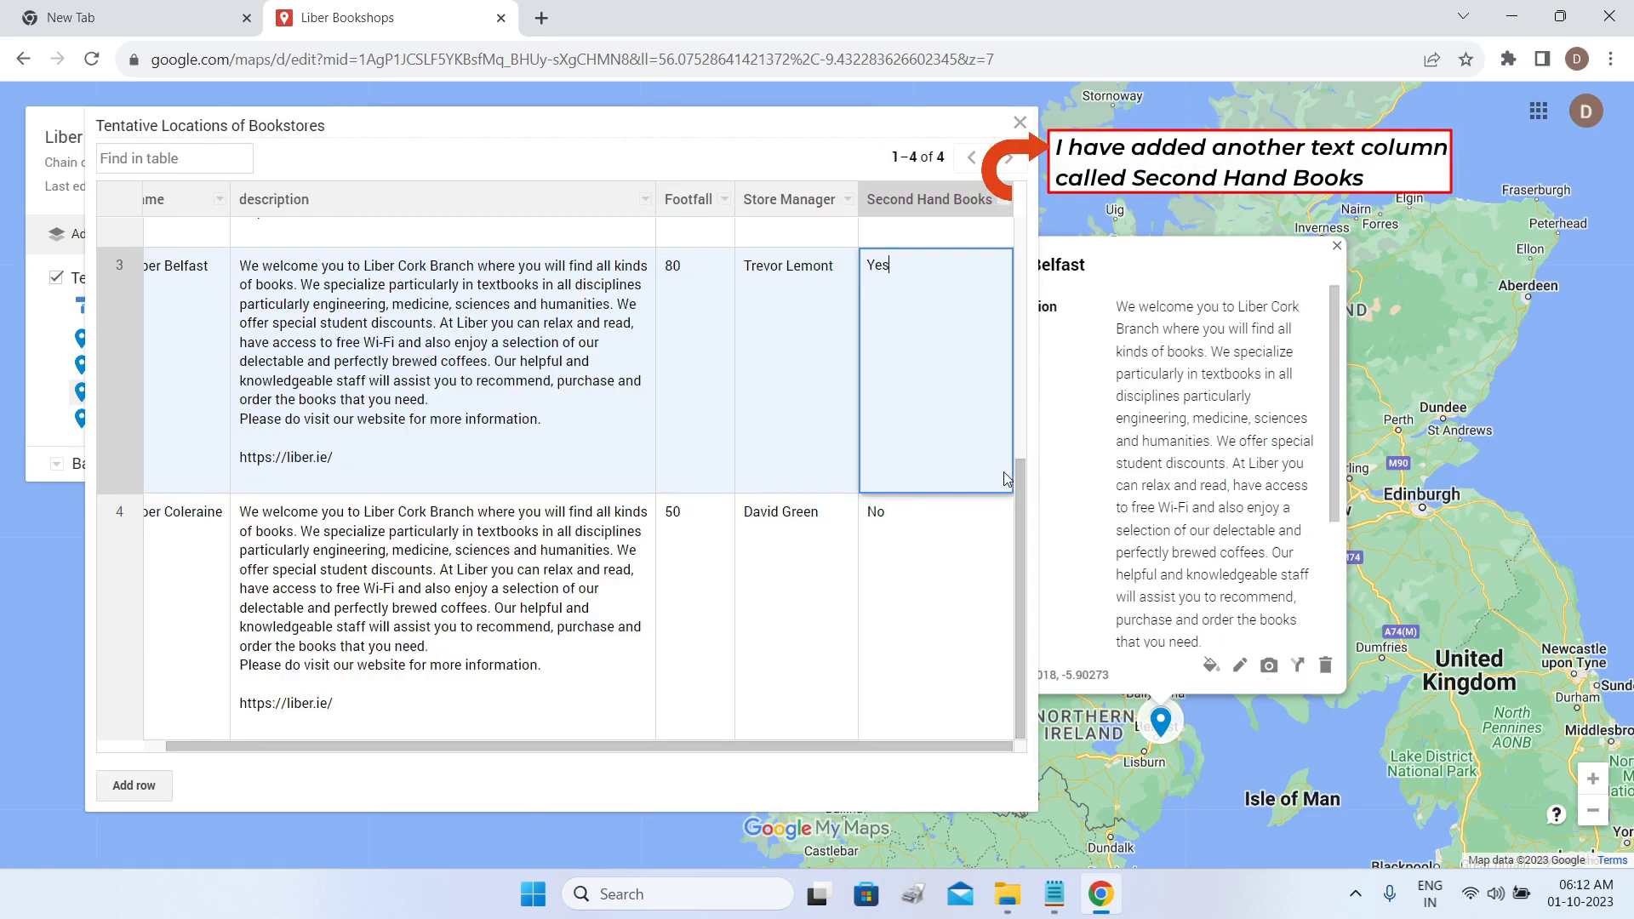
pyautogui.scroll(1, 1018, 488)
pyautogui.scroll(5, 1018, 409)
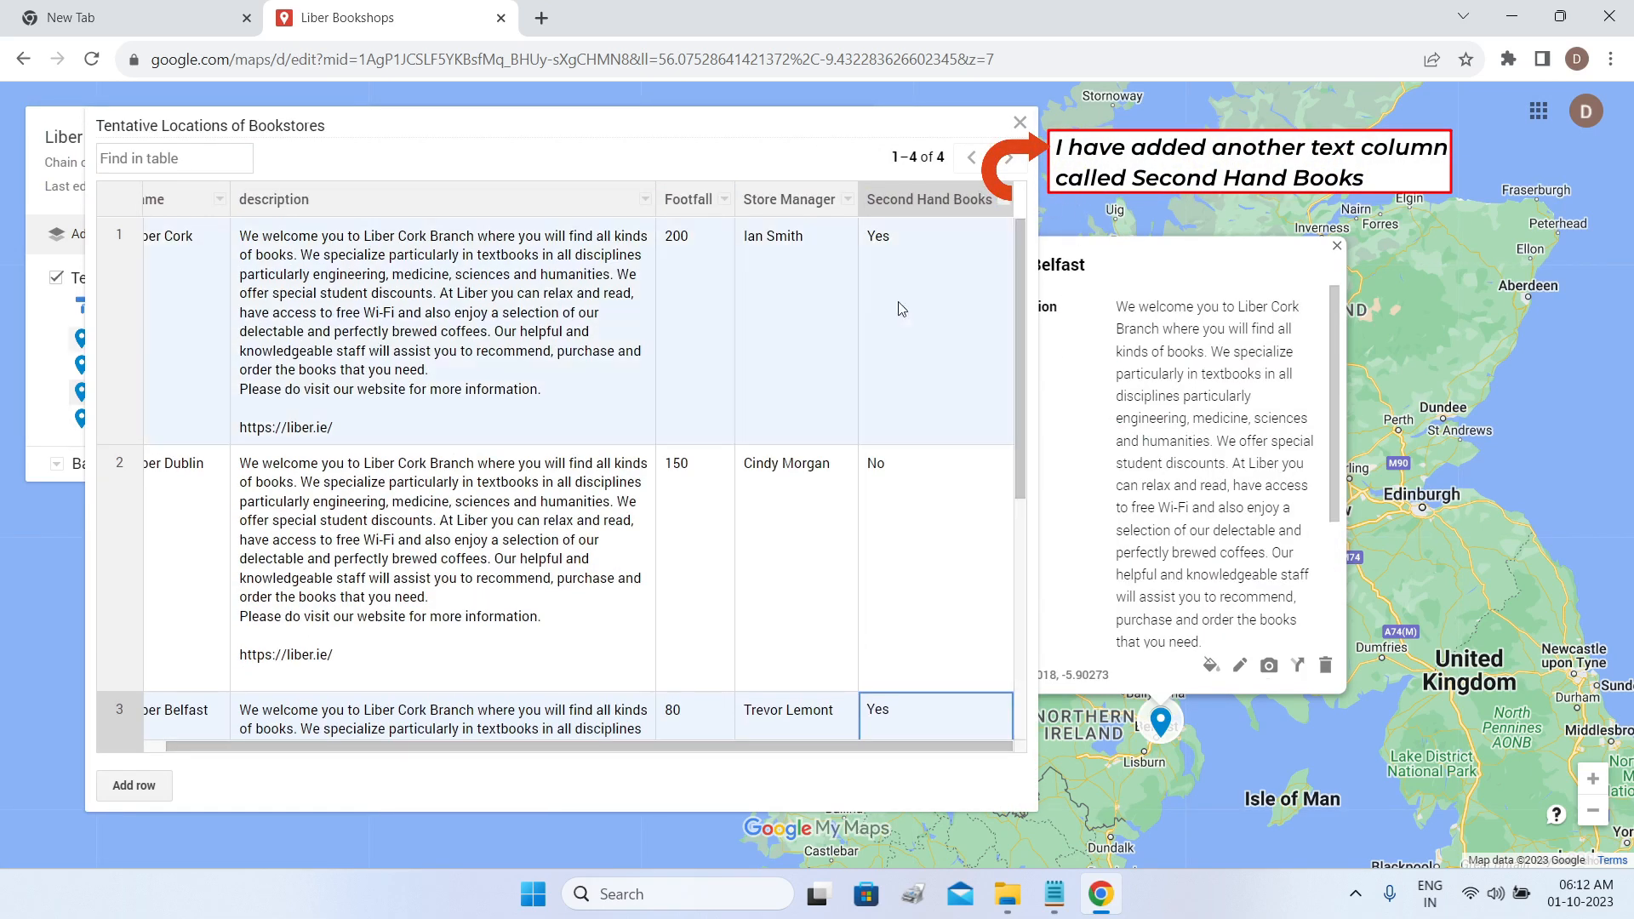
pyautogui.click(1020, 123)
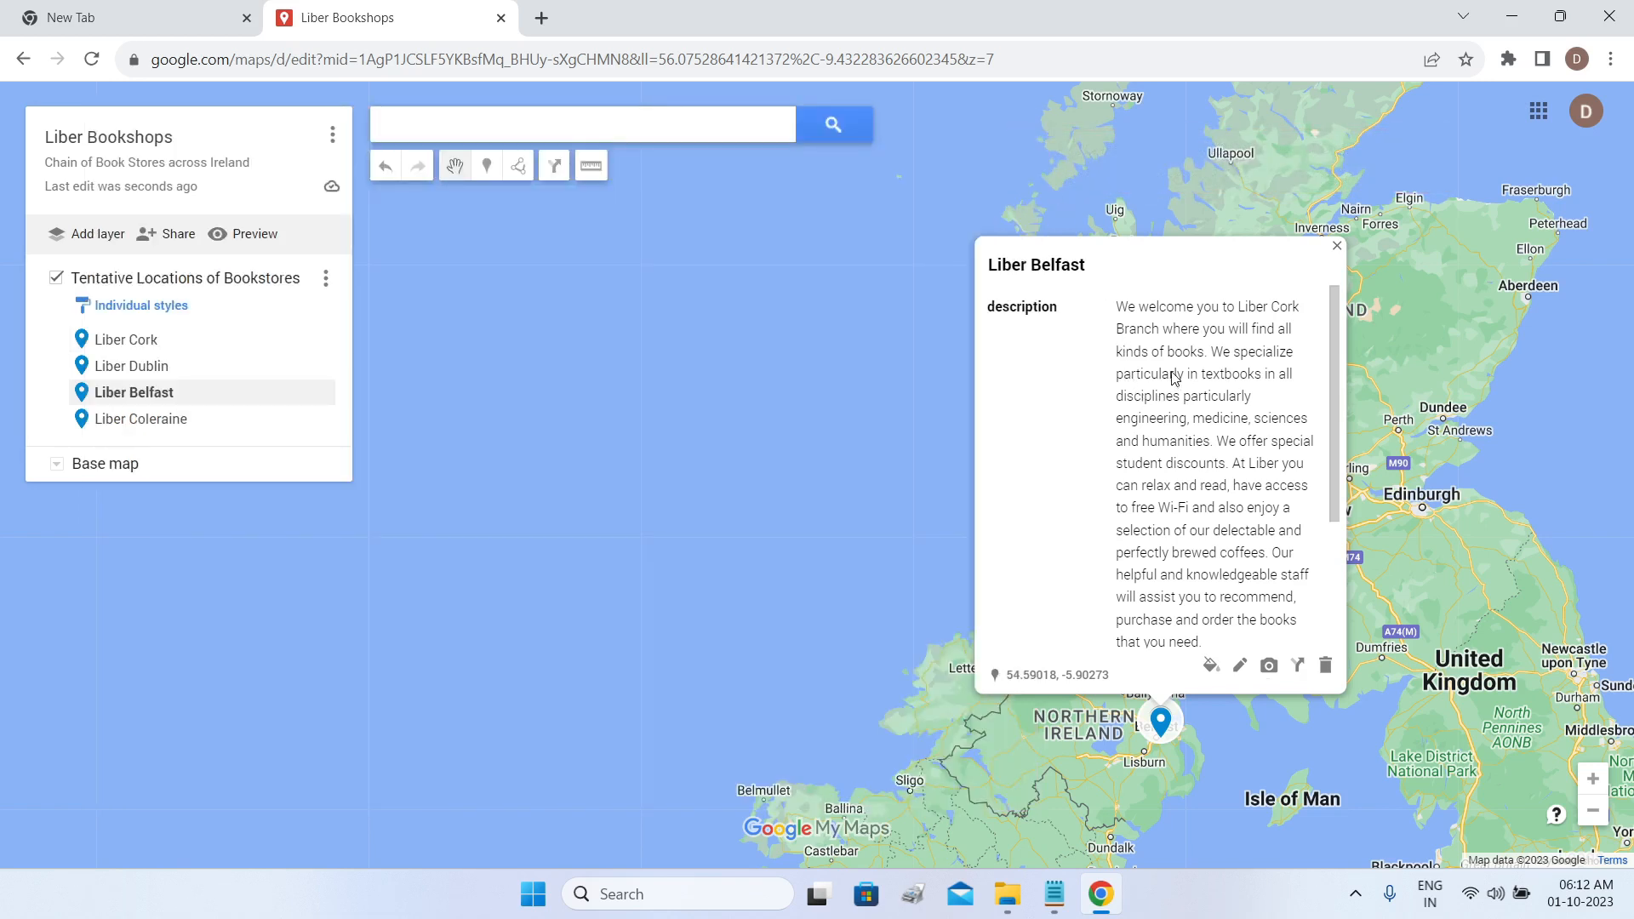
pyautogui.click(1338, 246)
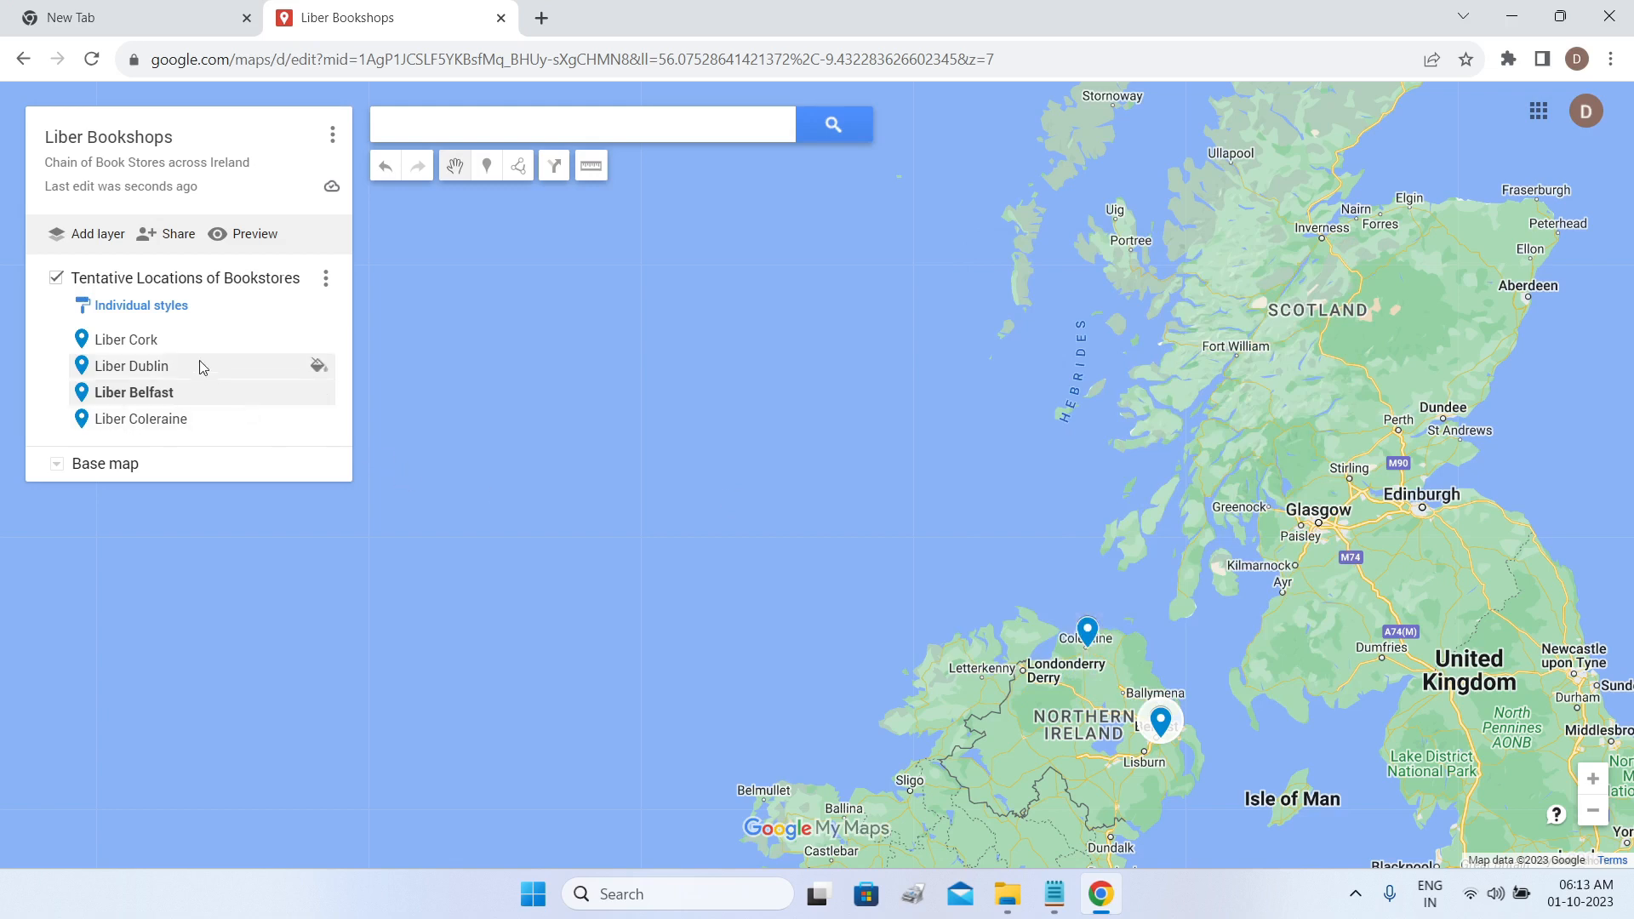
# Open Liber Belfast's card to confirm Footfall 80 and Second Hand Books Yes, then close it.
pyautogui.click(1163, 726)
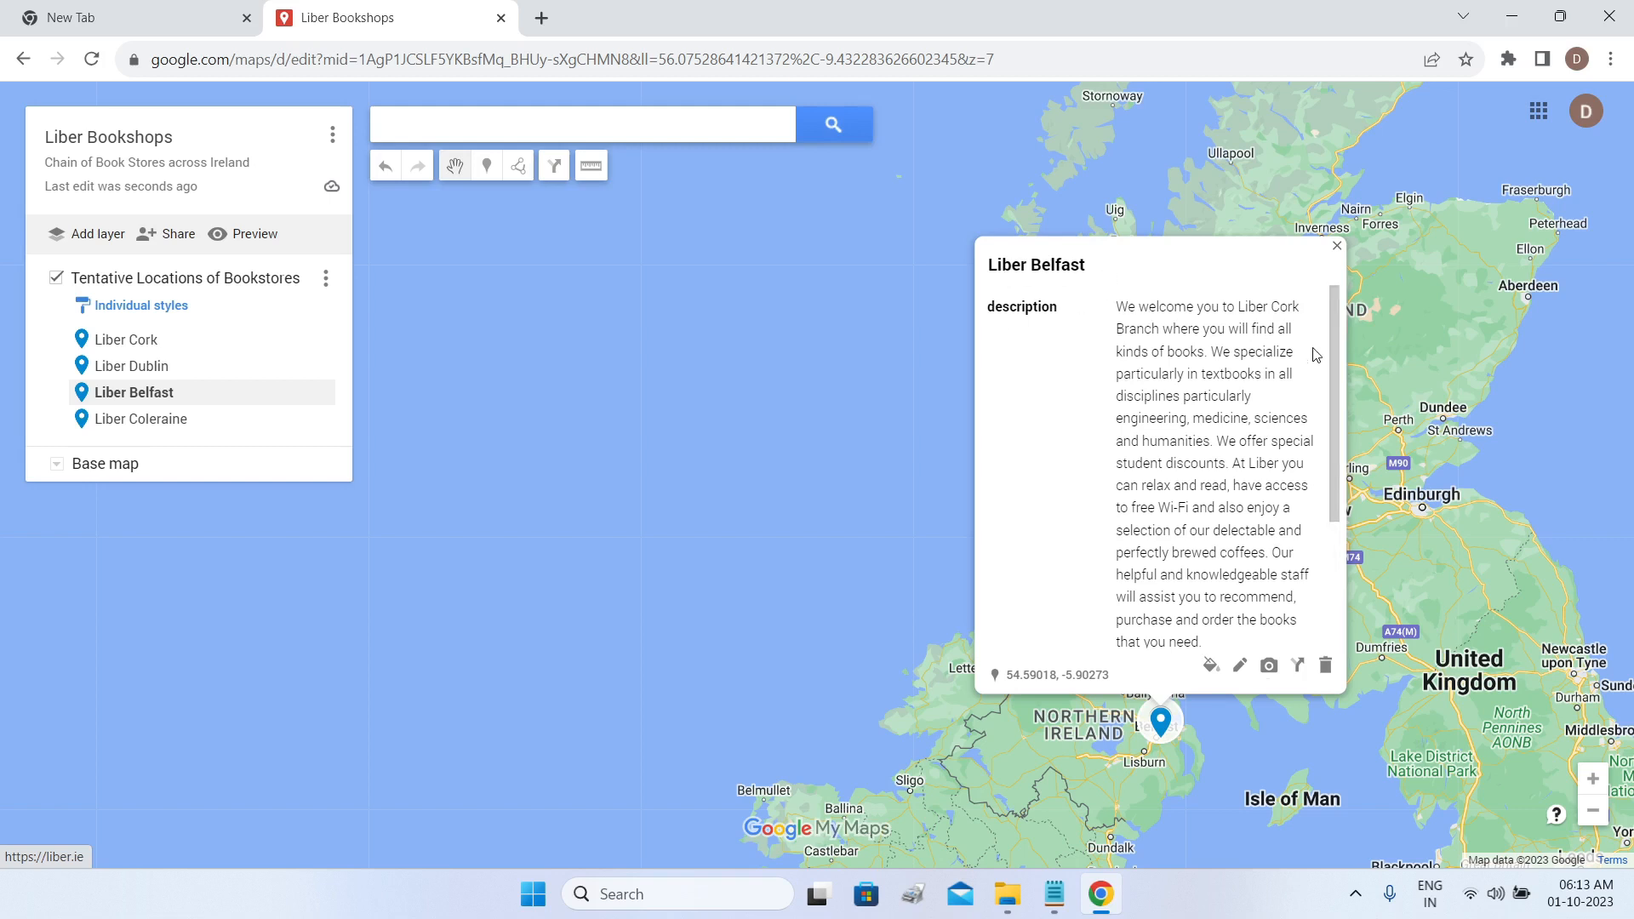
pyautogui.moveTo(1338, 369); pyautogui.dragTo(1359, 579)
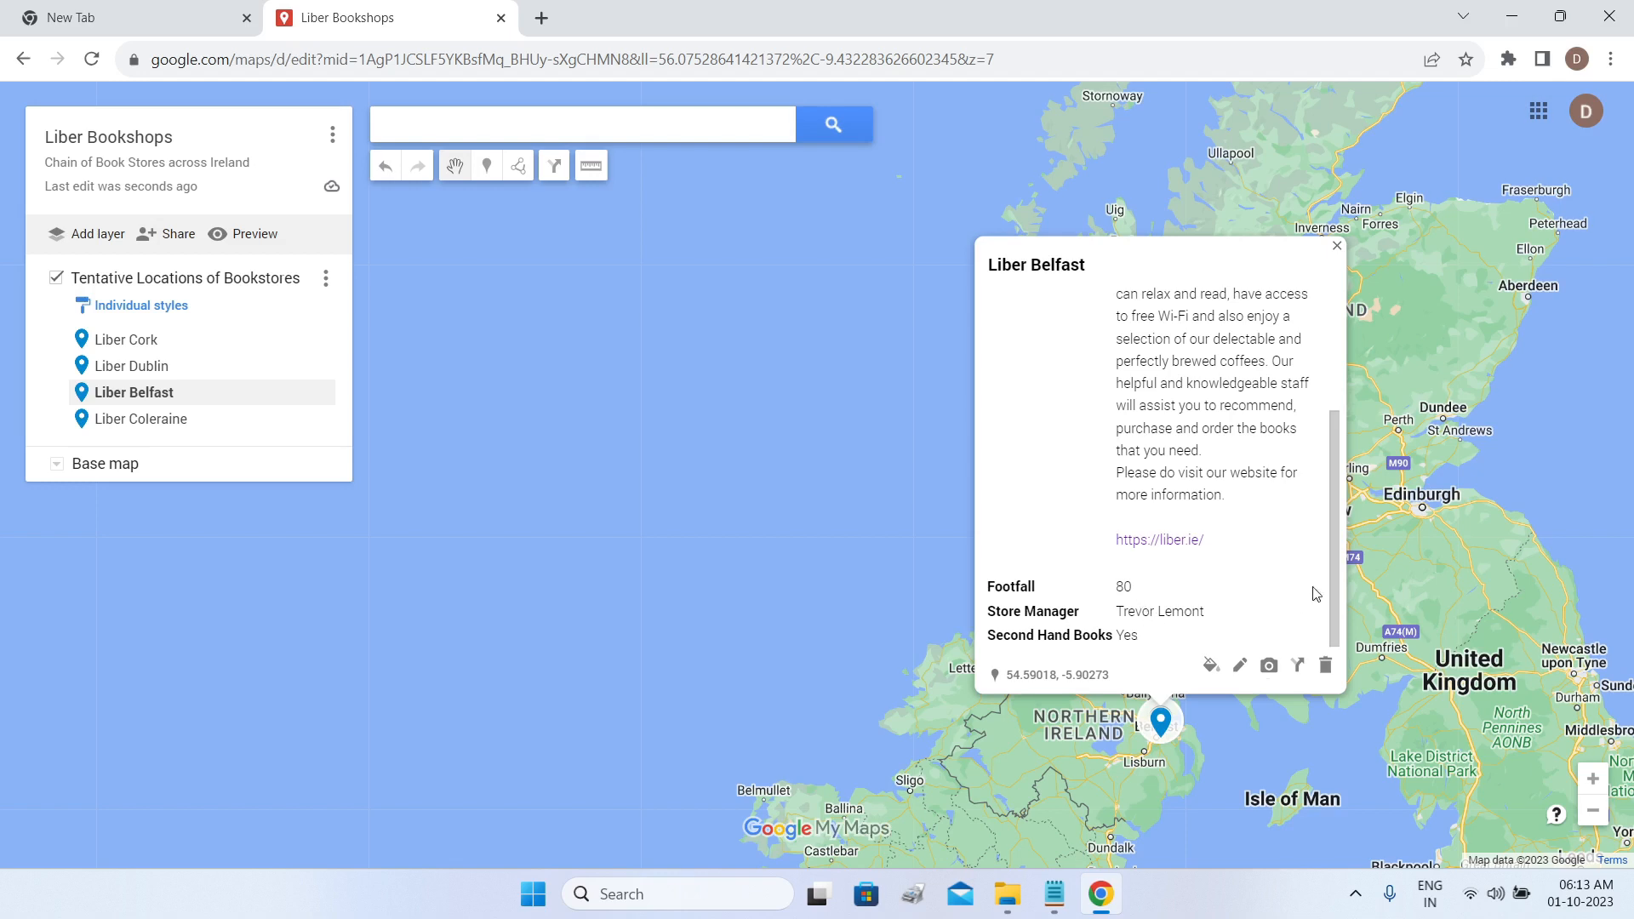
pyautogui.click(1337, 246)
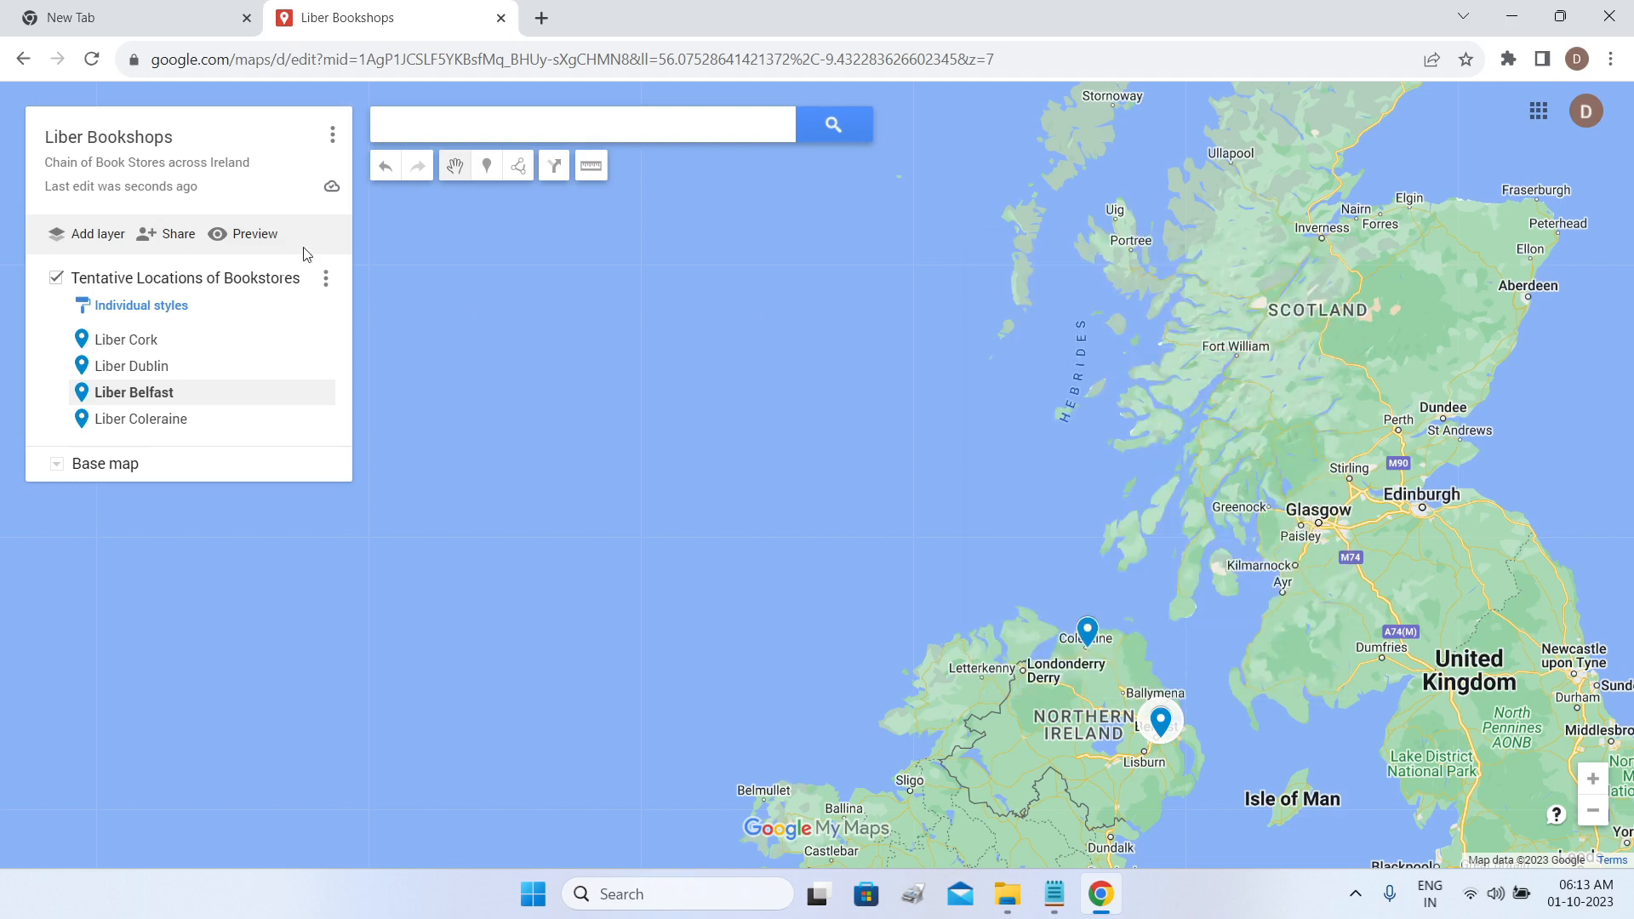
pyautogui.click(256, 238)
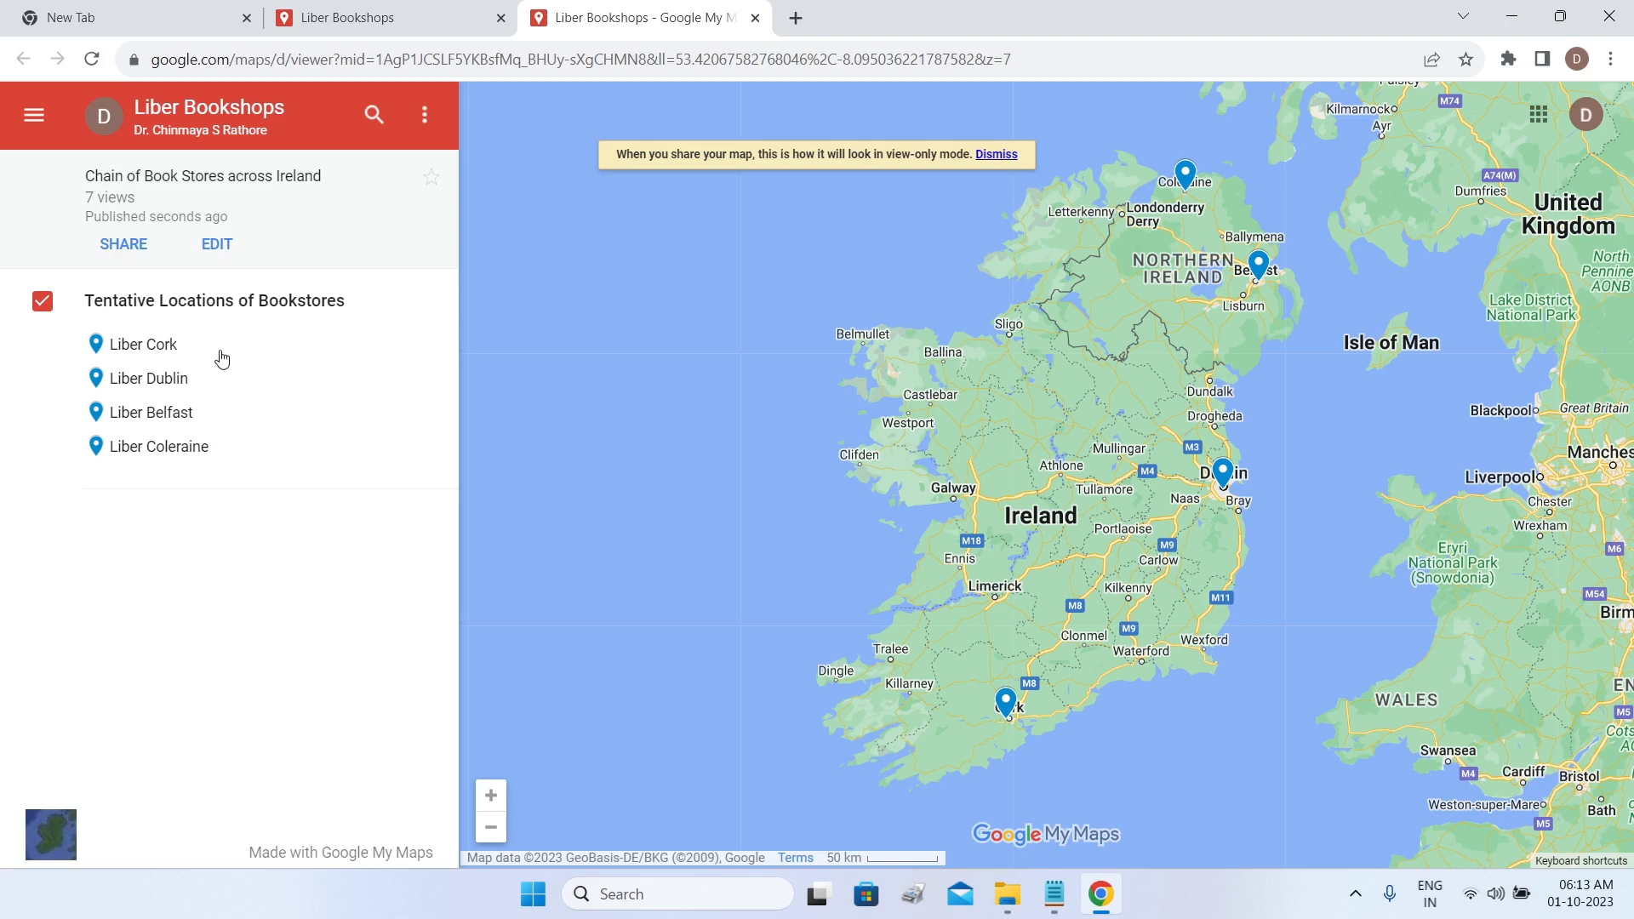
pyautogui.click(140, 351)
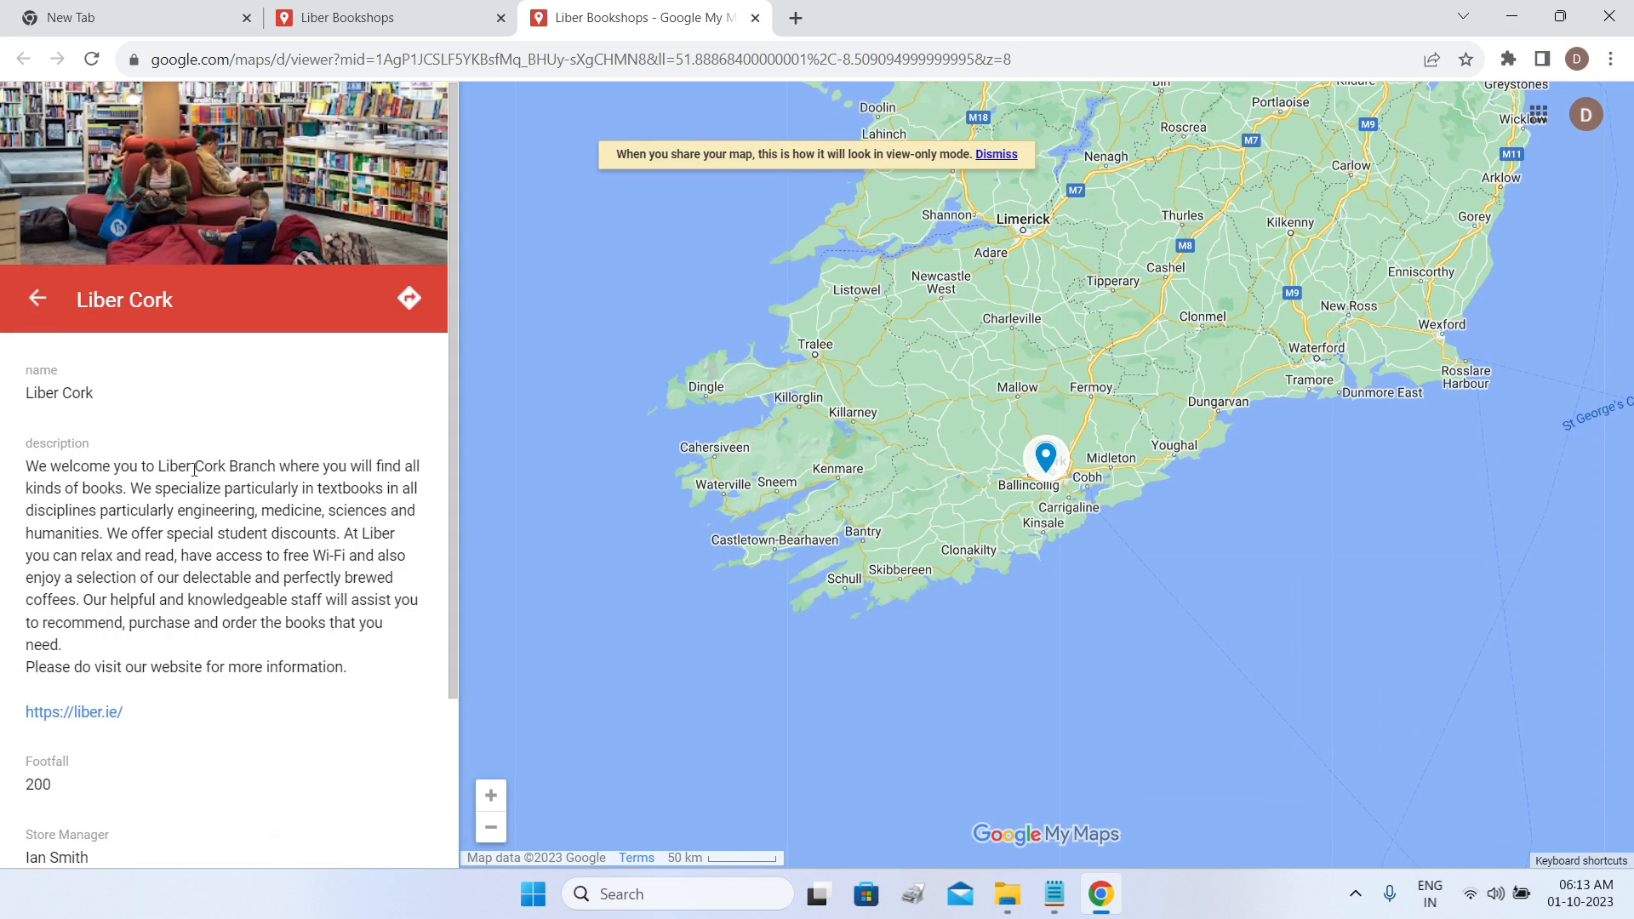
pyautogui.scroll(-3, 204, 492)
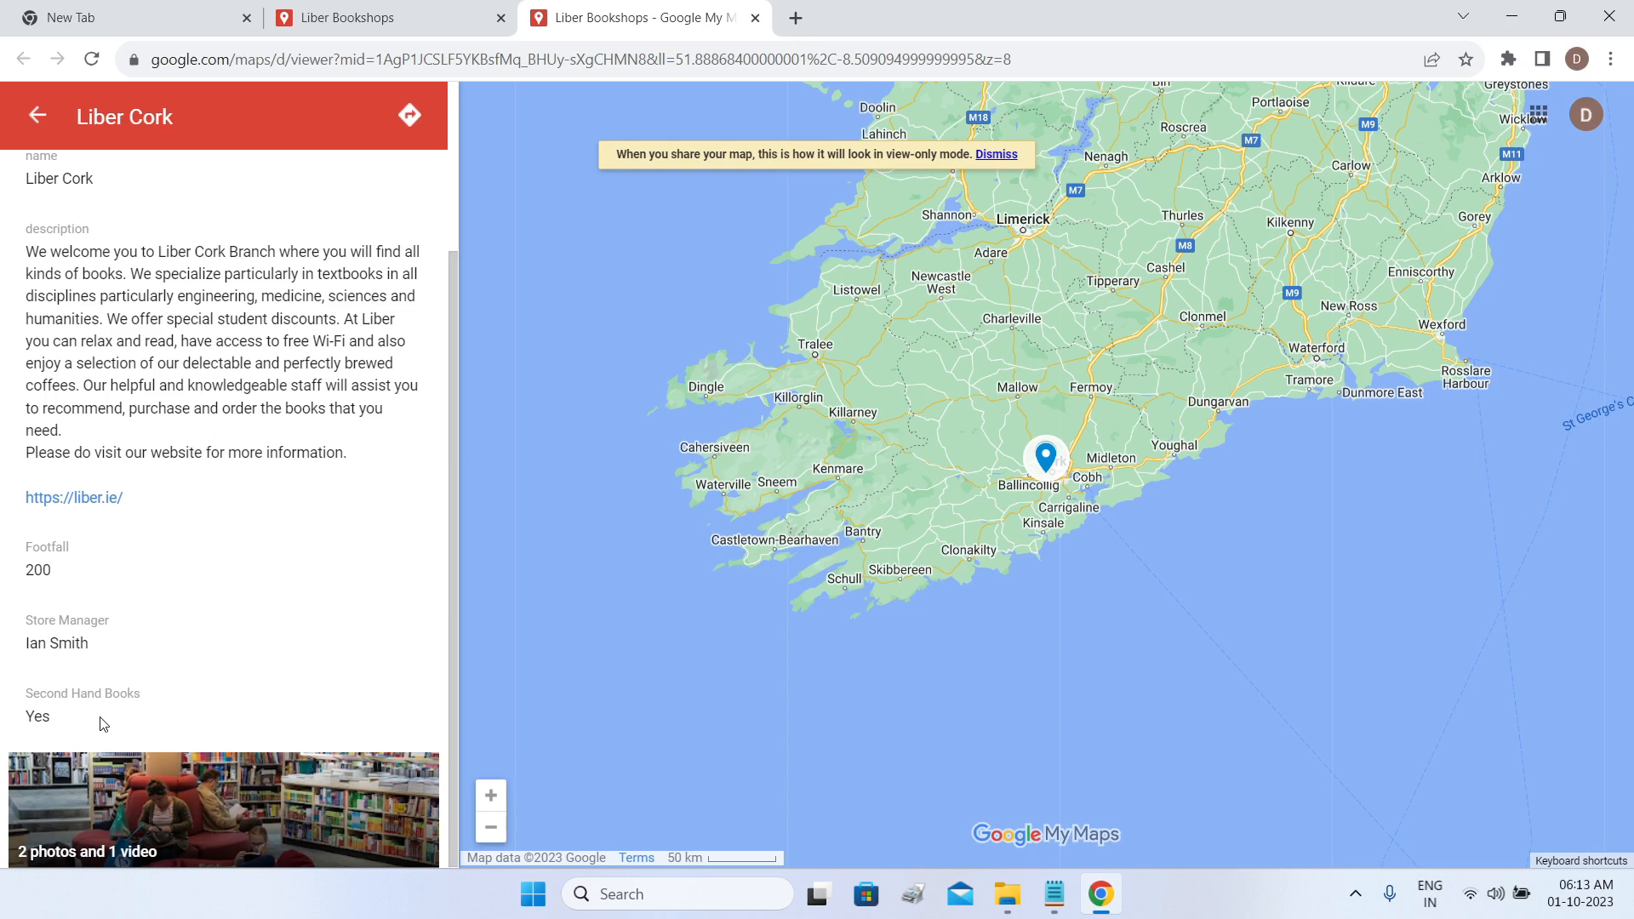
pyautogui.scroll(3, 104, 724)
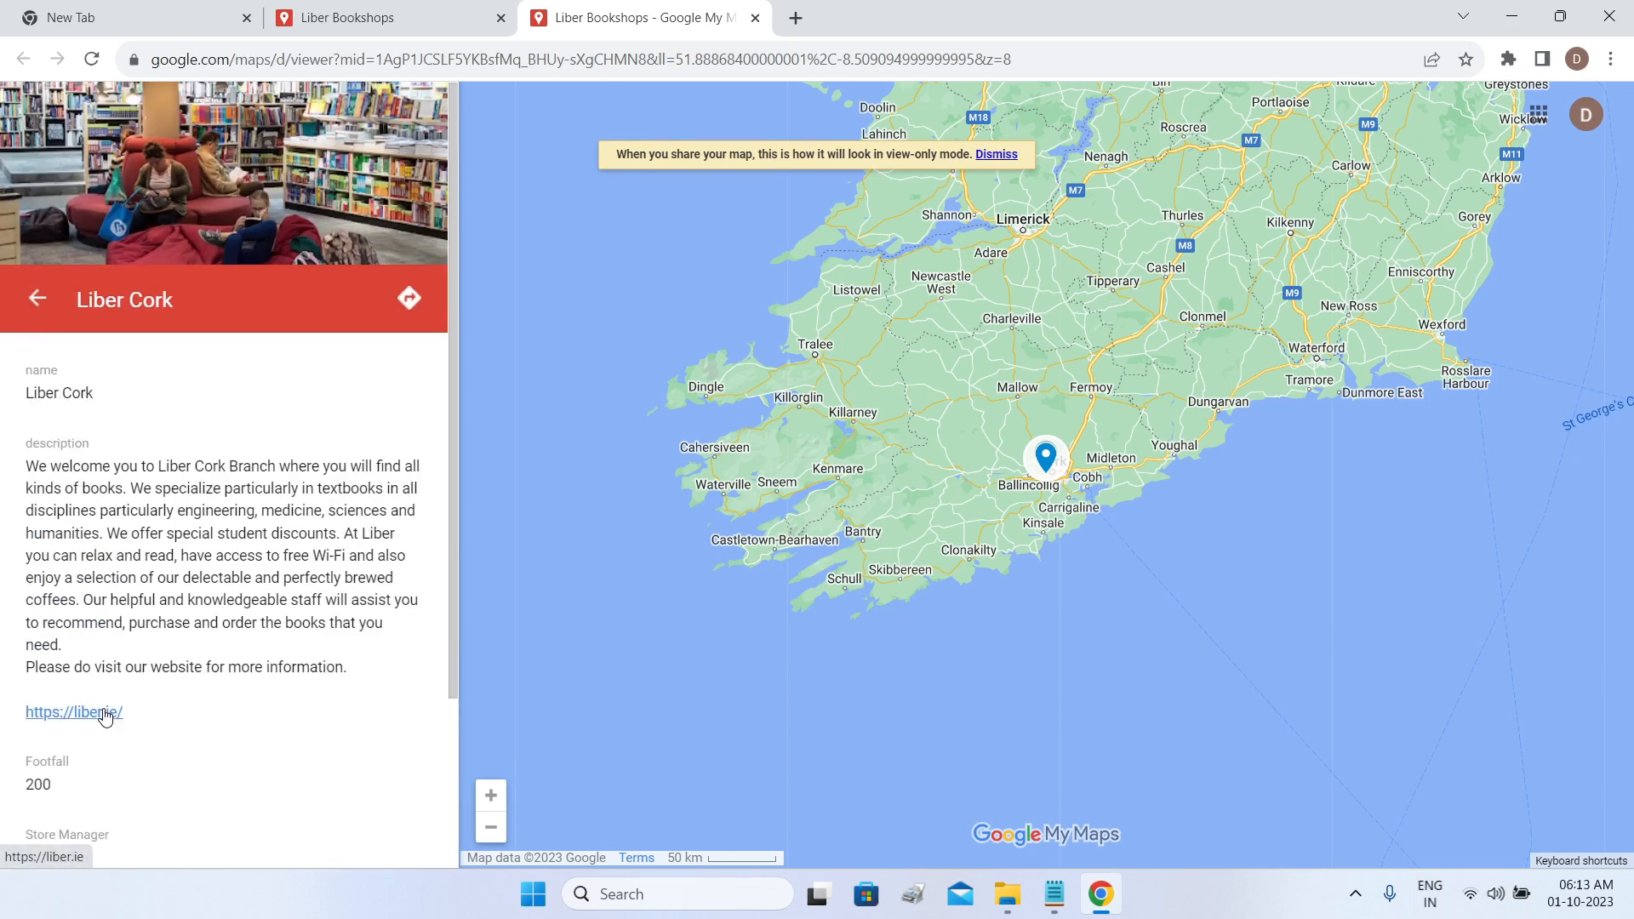
pyautogui.click(755, 18)
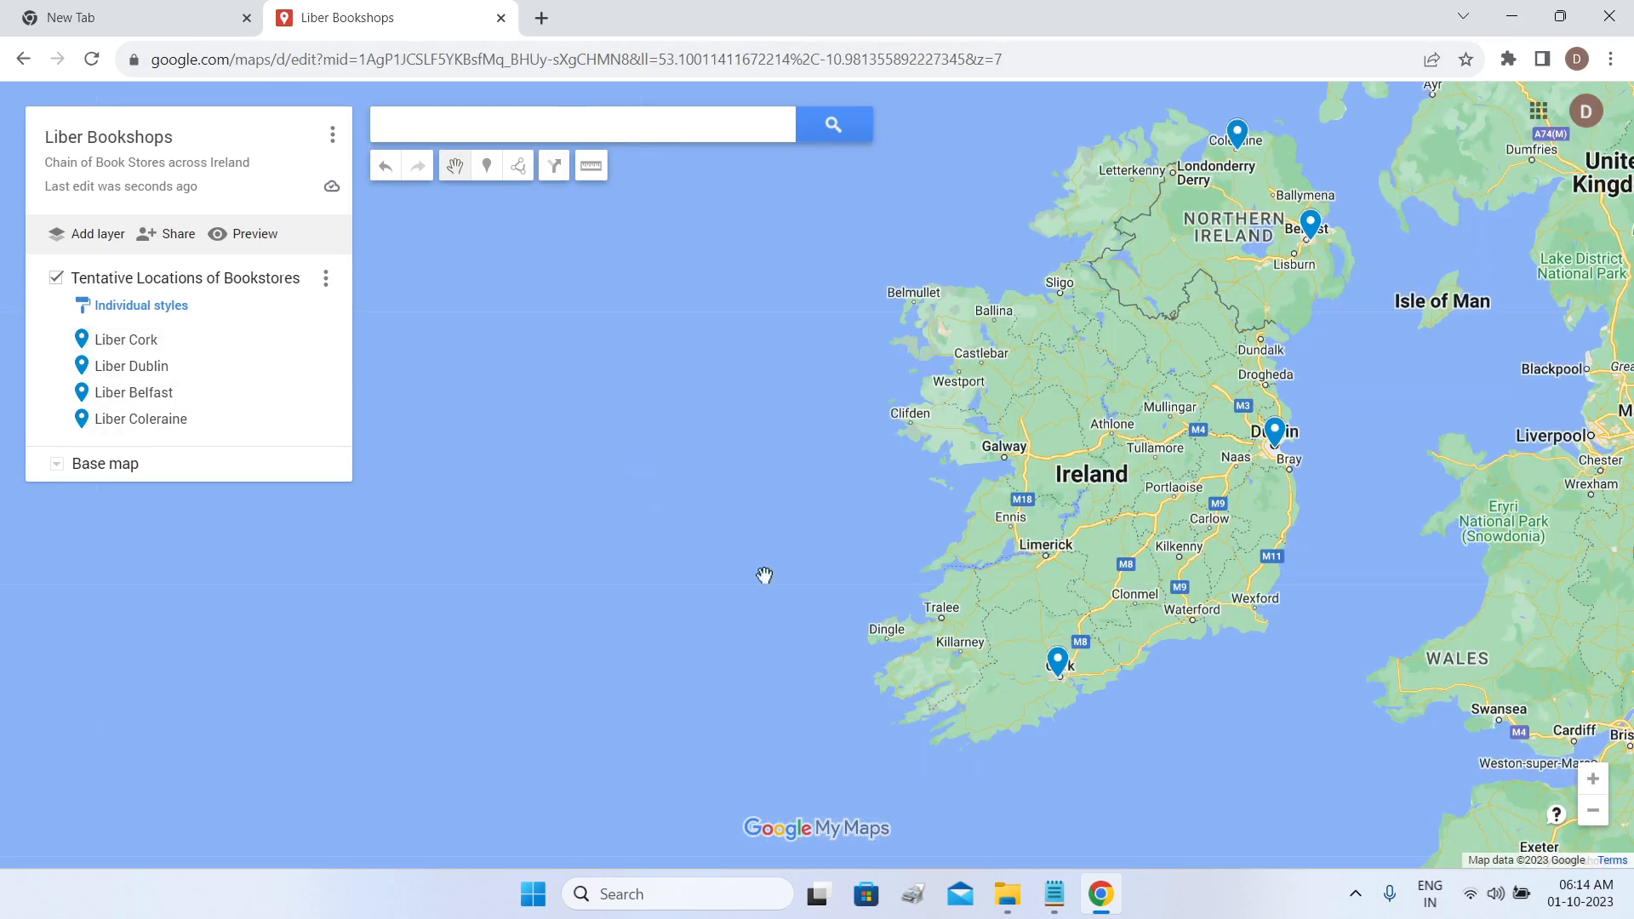
# Reopen the bookstore layer's data table, dismiss the Store Manager column menu, and close the marker card.
pyautogui.click(324, 281)
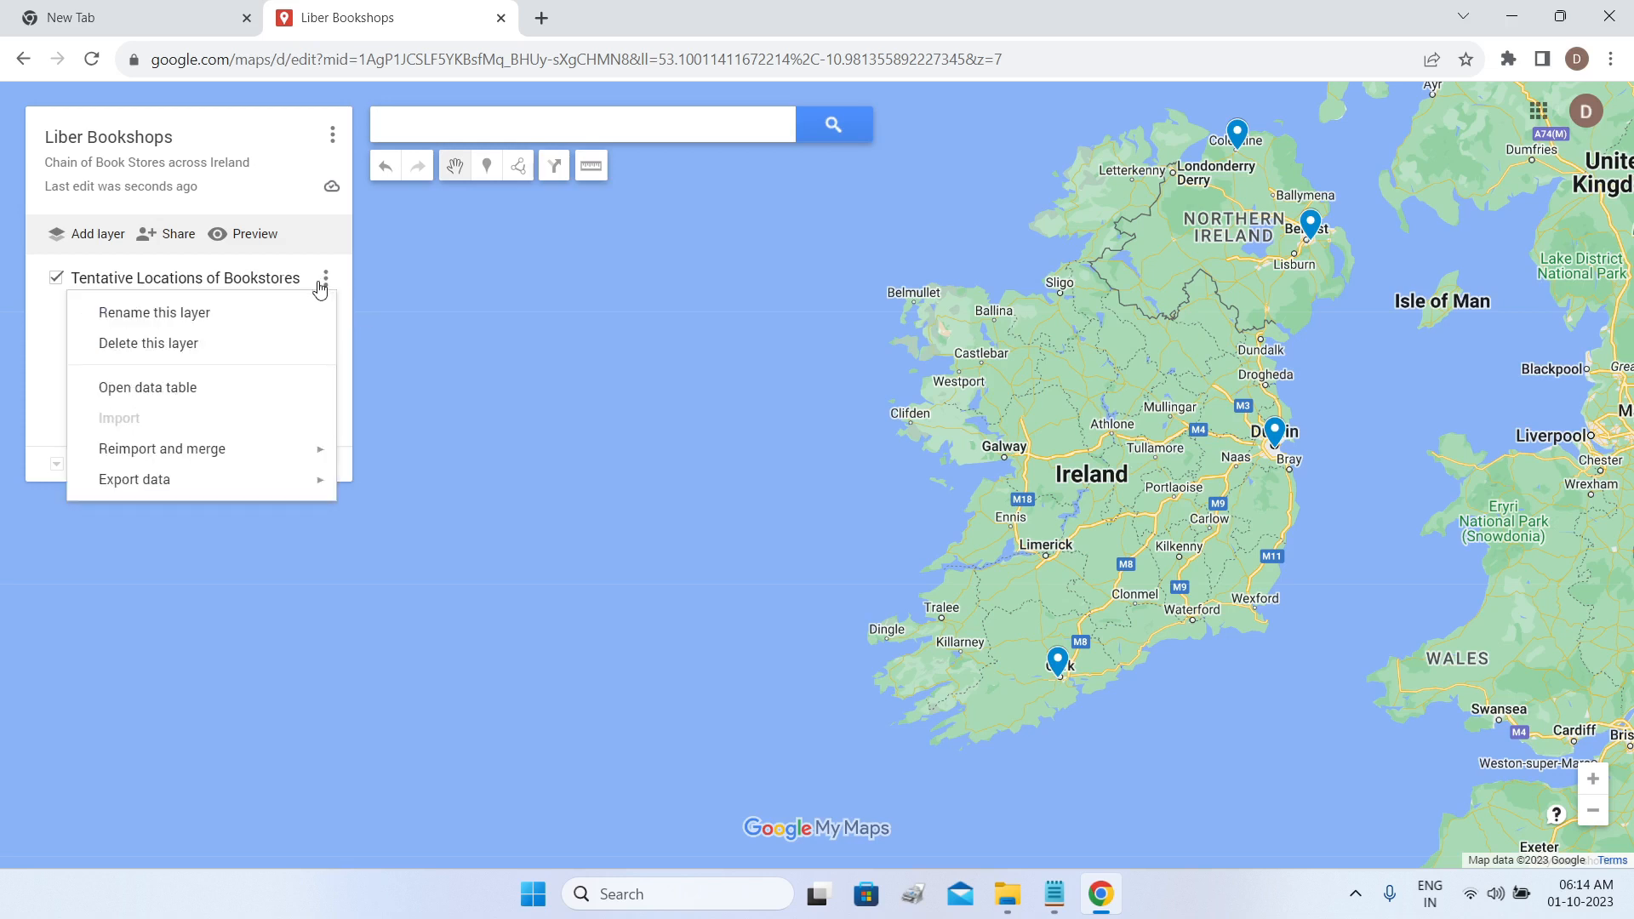
pyautogui.click(186, 390)
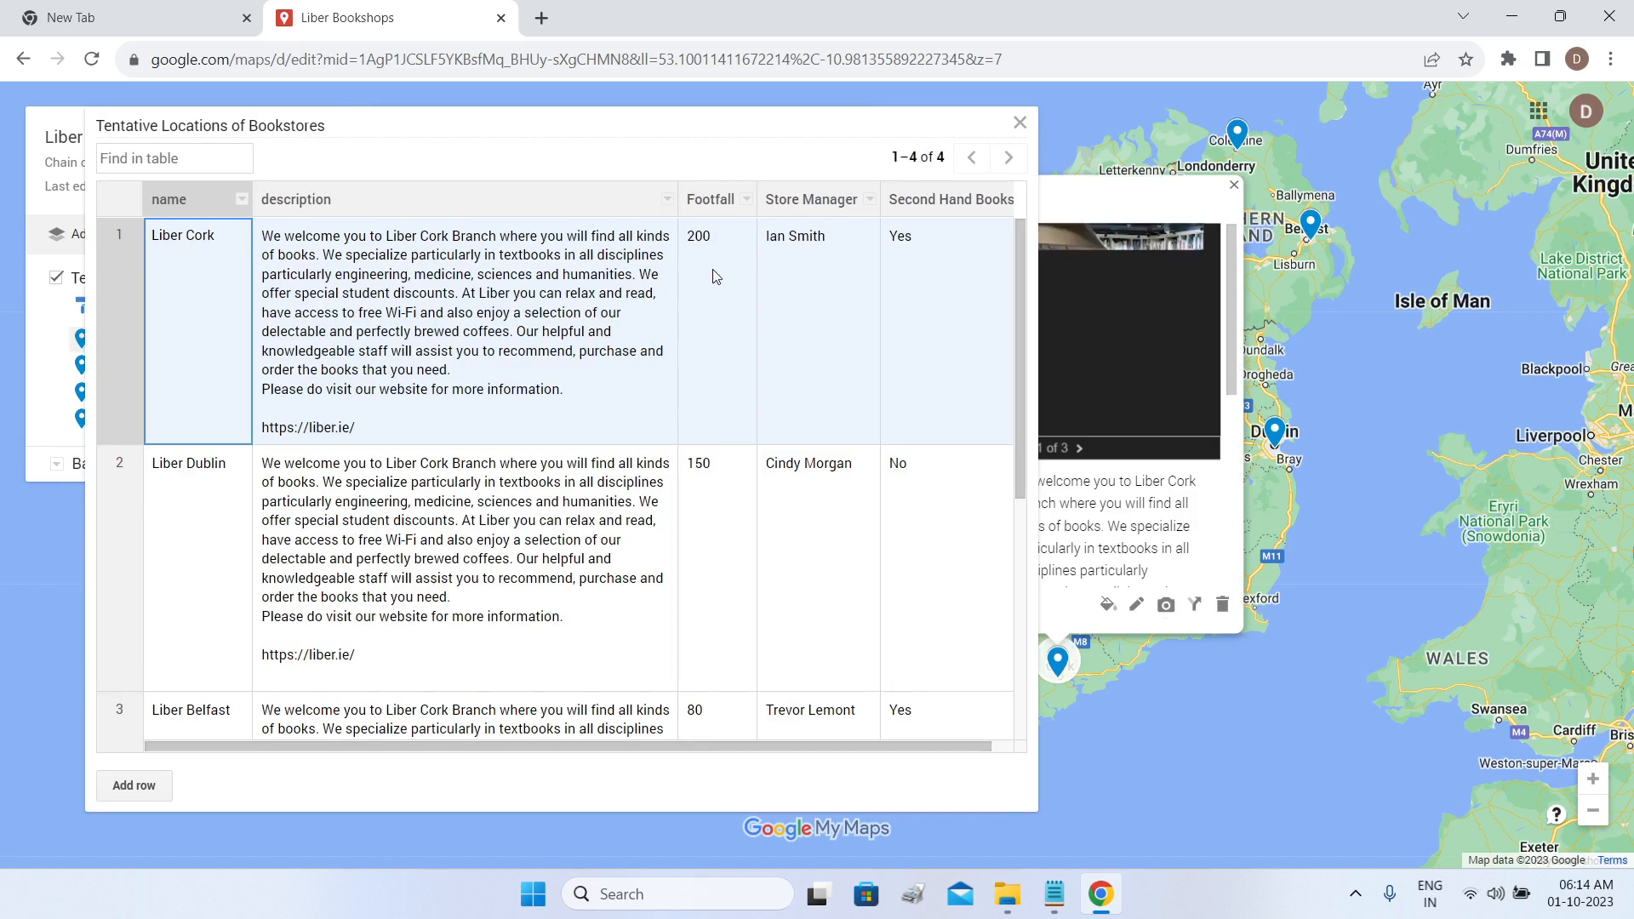
pyautogui.click(870, 200)
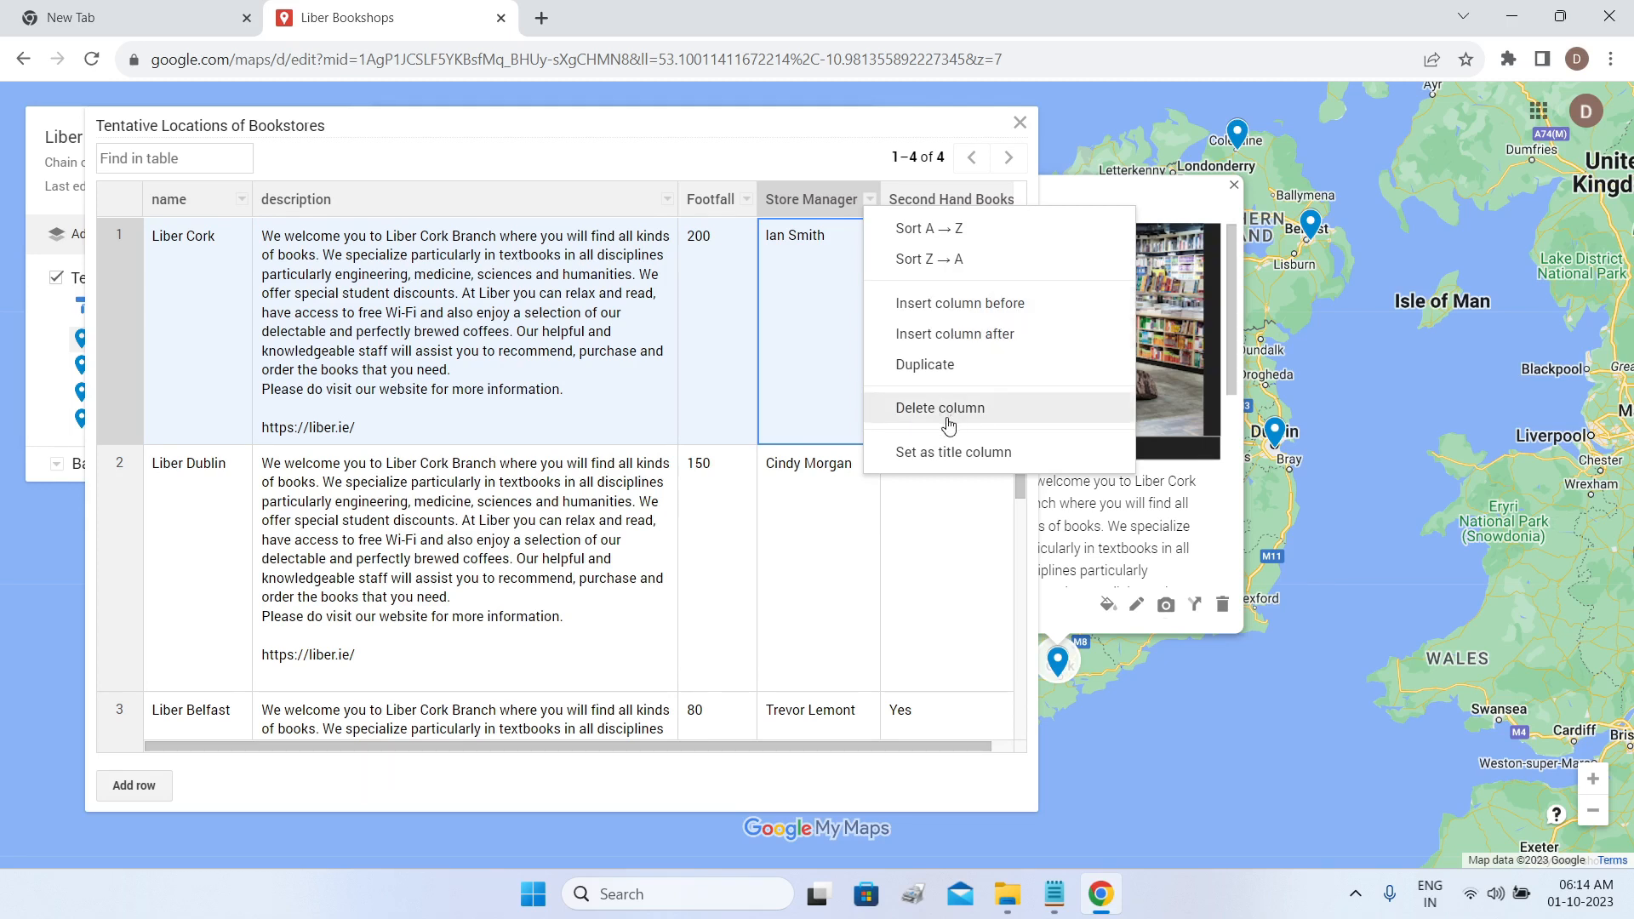
pyautogui.click(772, 130)
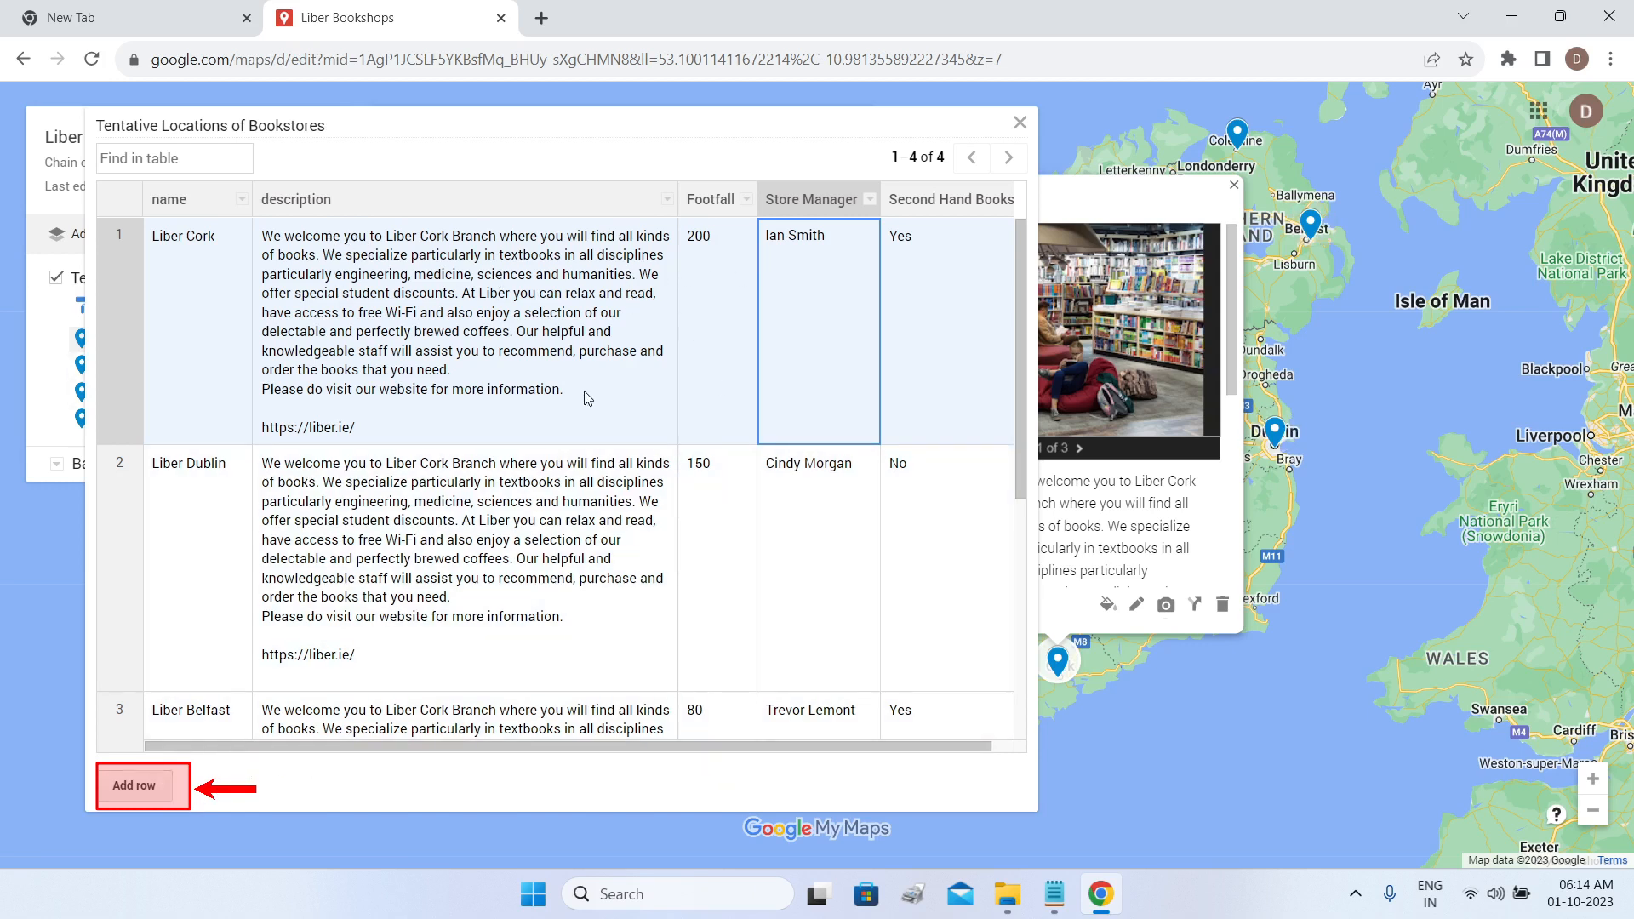
pyautogui.click(1235, 186)
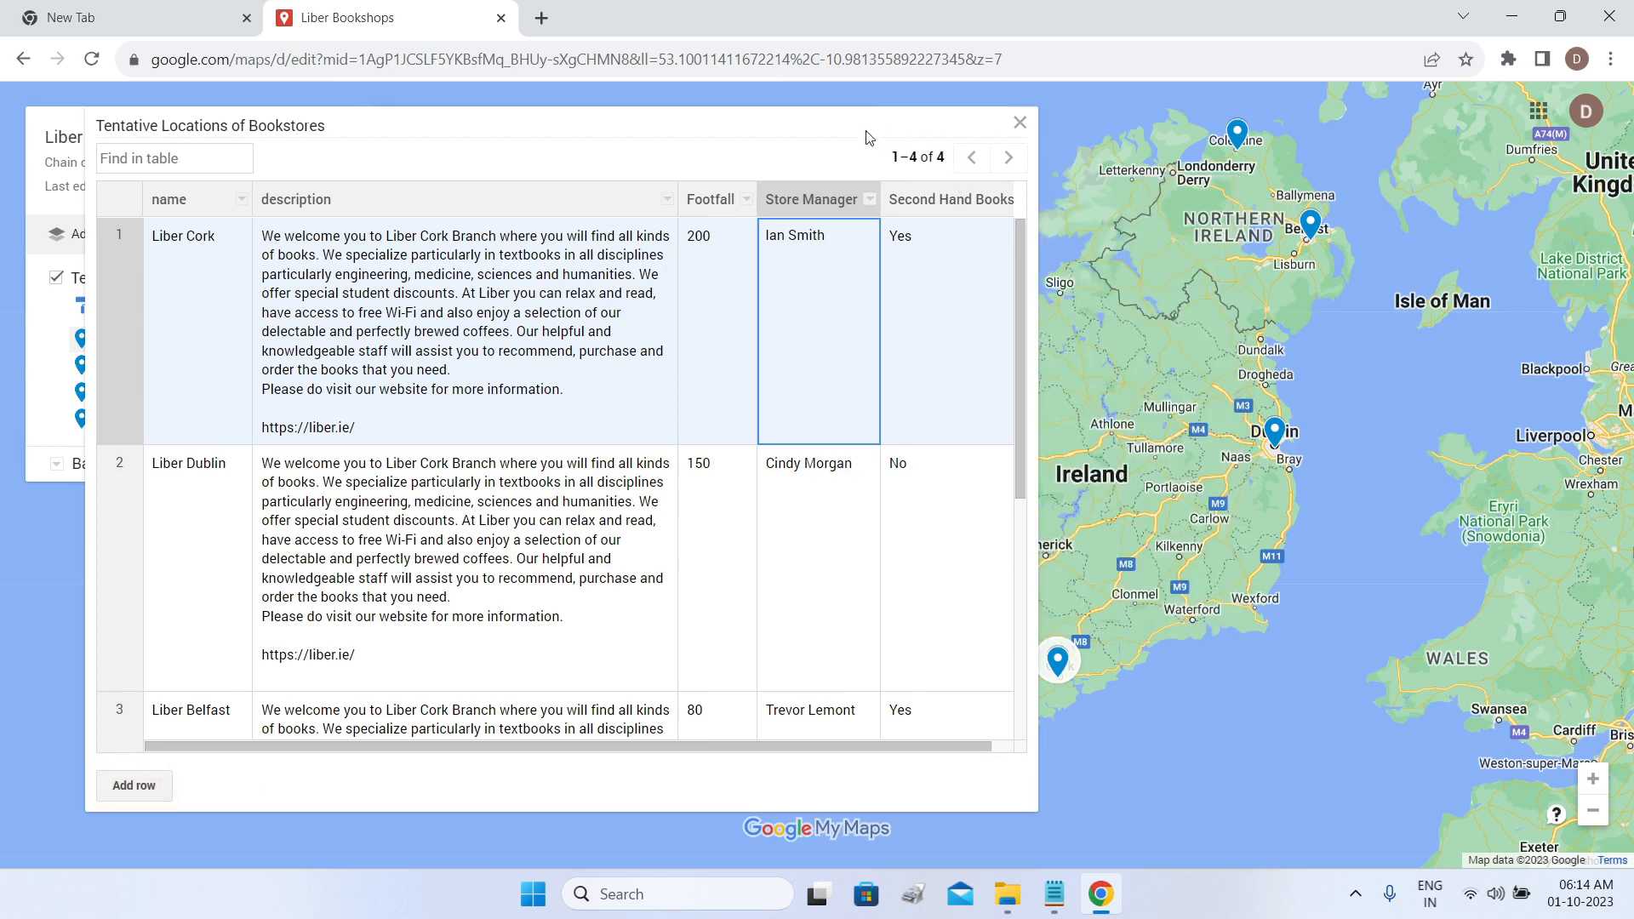
# Add a new empty row to the bookstore table and pan to show all of Ireland.
pyautogui.click(135, 785)
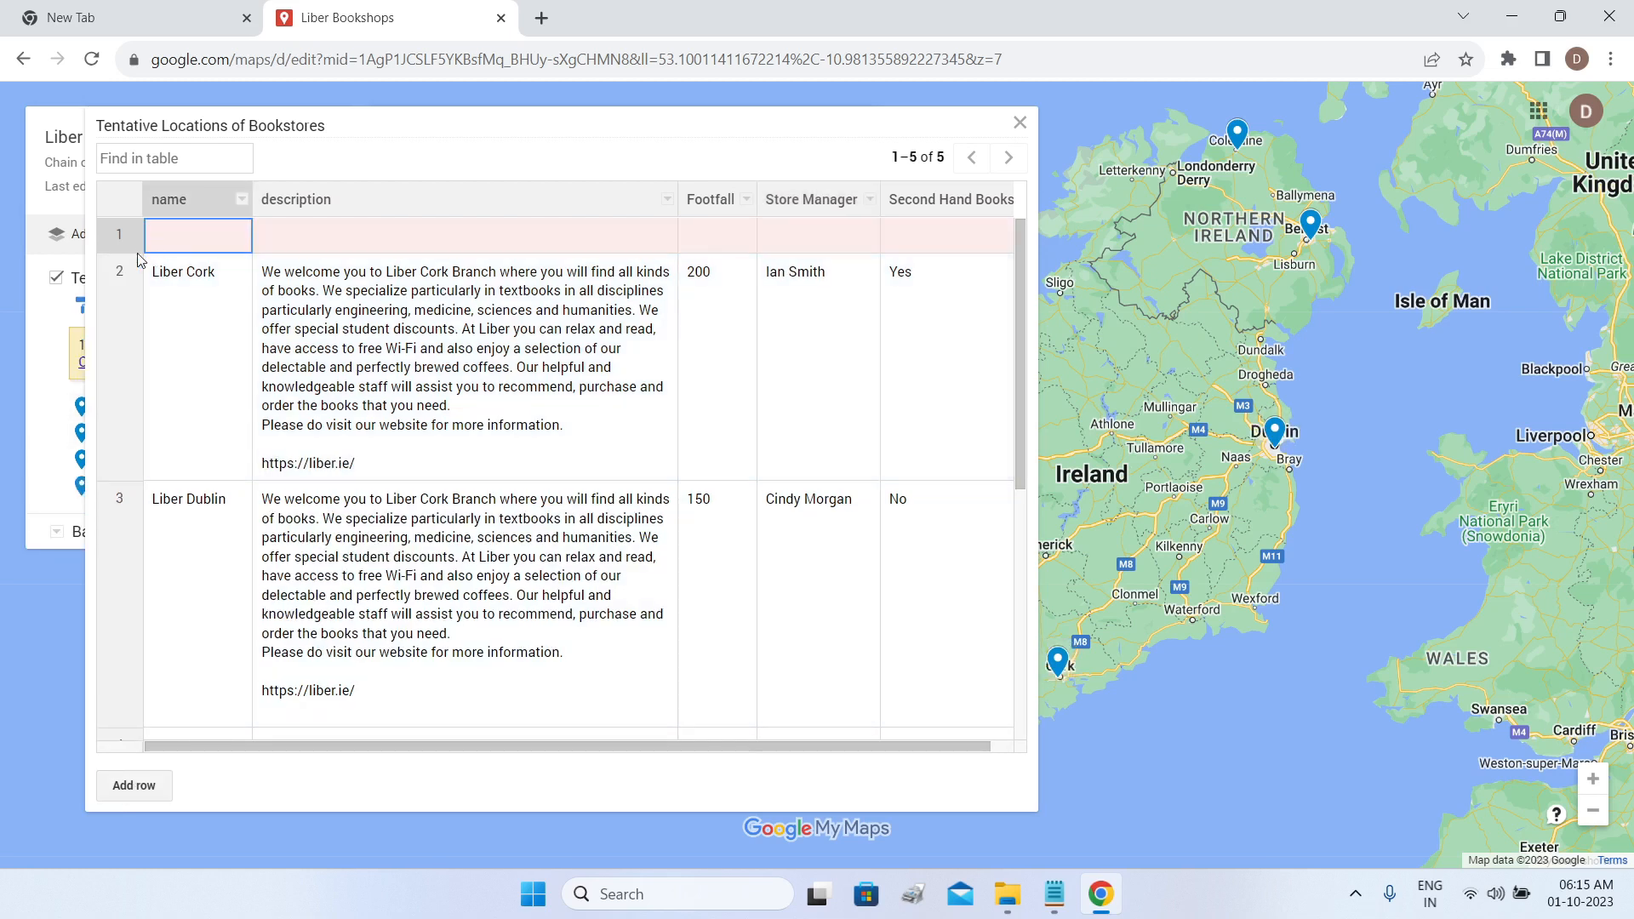
pyautogui.click(203, 241)
pyautogui.moveTo(1156, 314); pyautogui.dragTo(1376, 325)
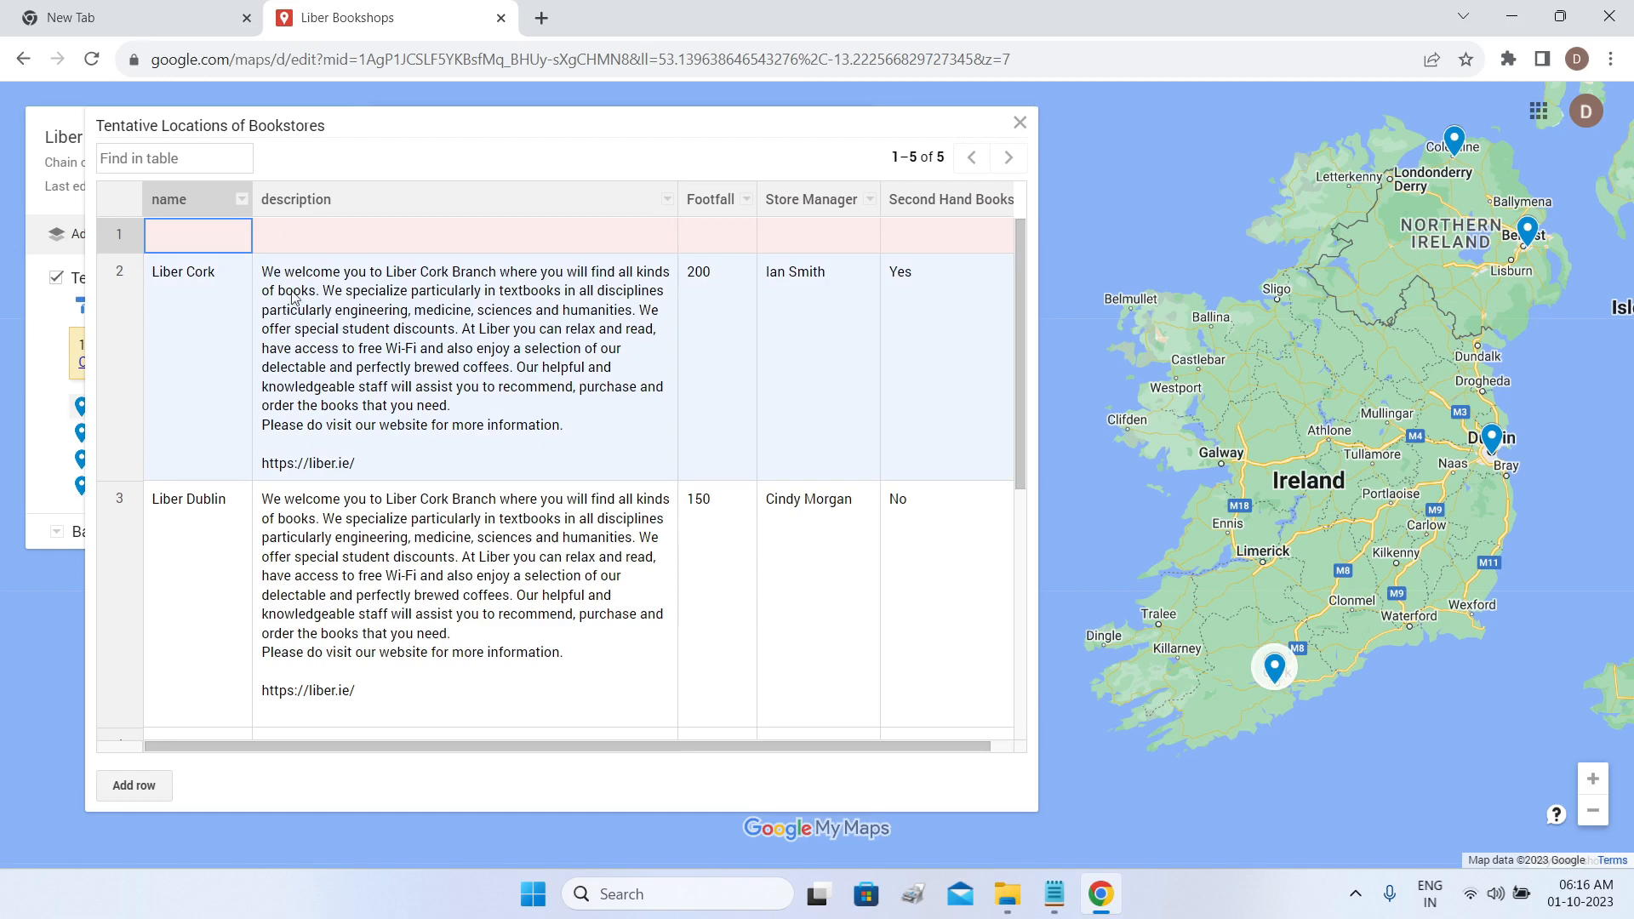
# Place the new row's marker as a pin in Galway city centre.
pyautogui.rightClick(182, 235)
pyautogui.moveTo(274, 333)
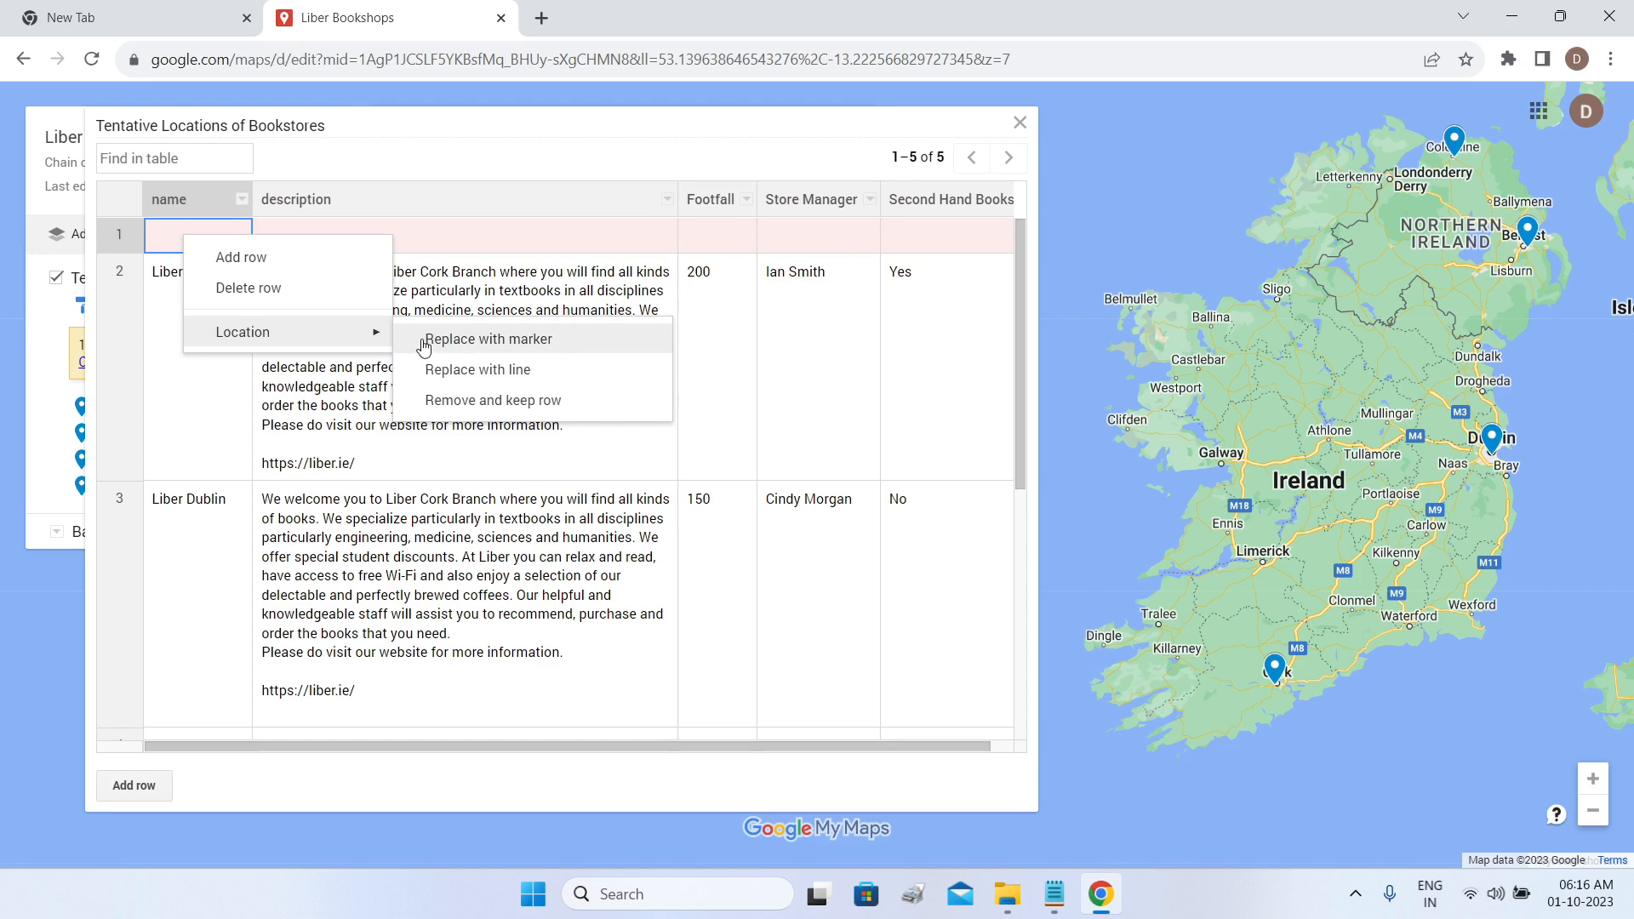
pyautogui.click(554, 340)
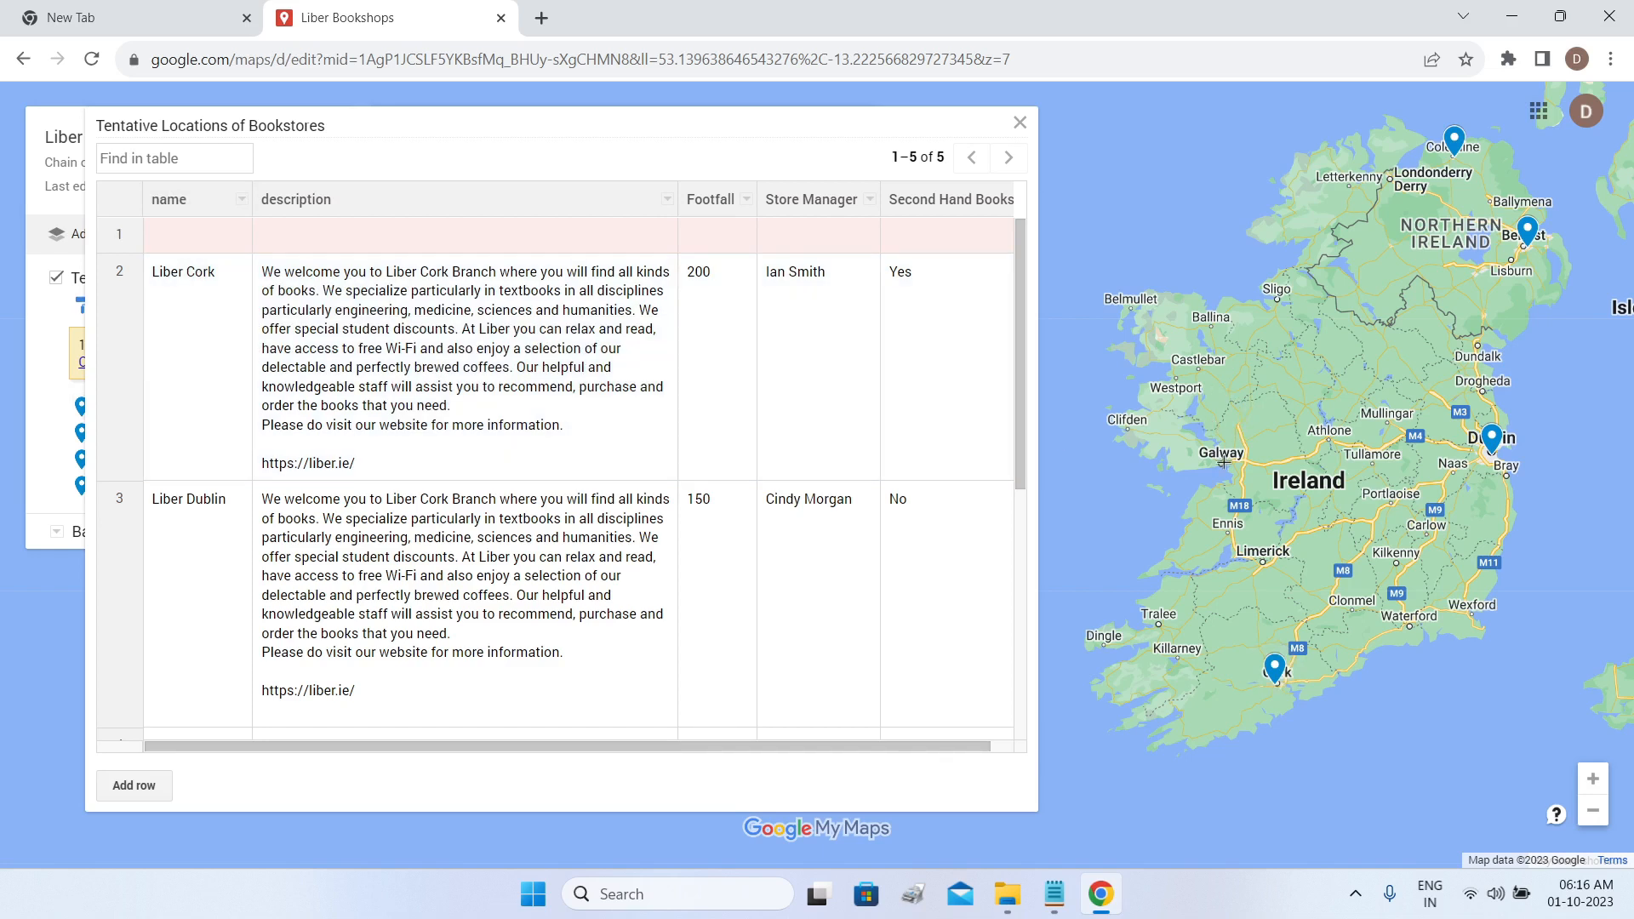
pyautogui.scroll(5, 1223, 462)
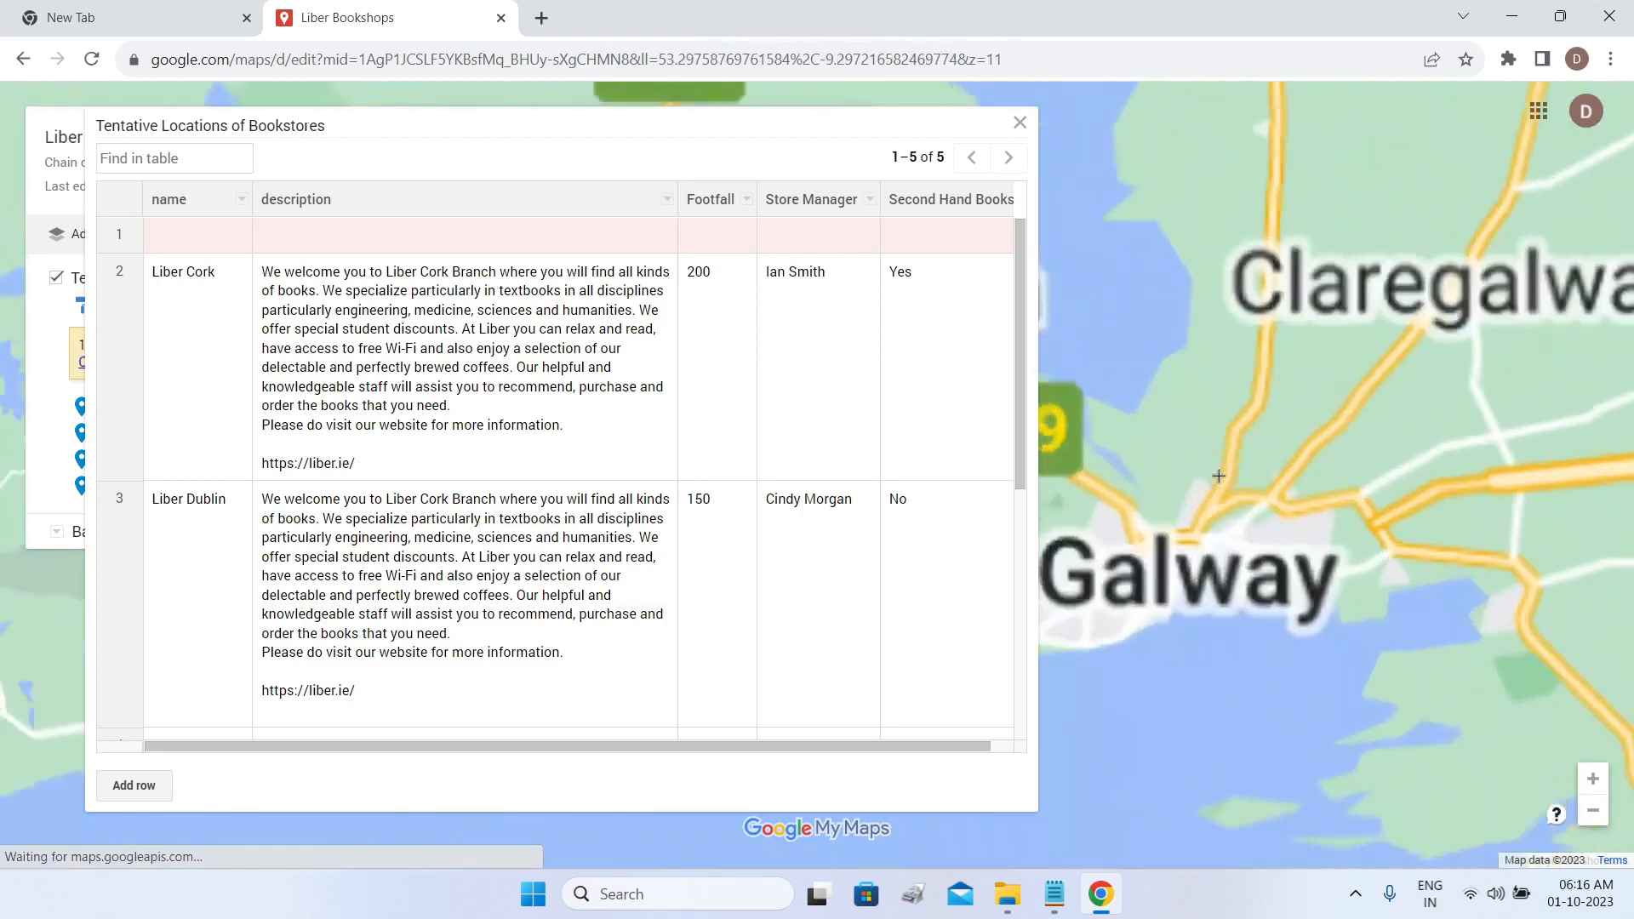
pyautogui.scroll(4, 1154, 594)
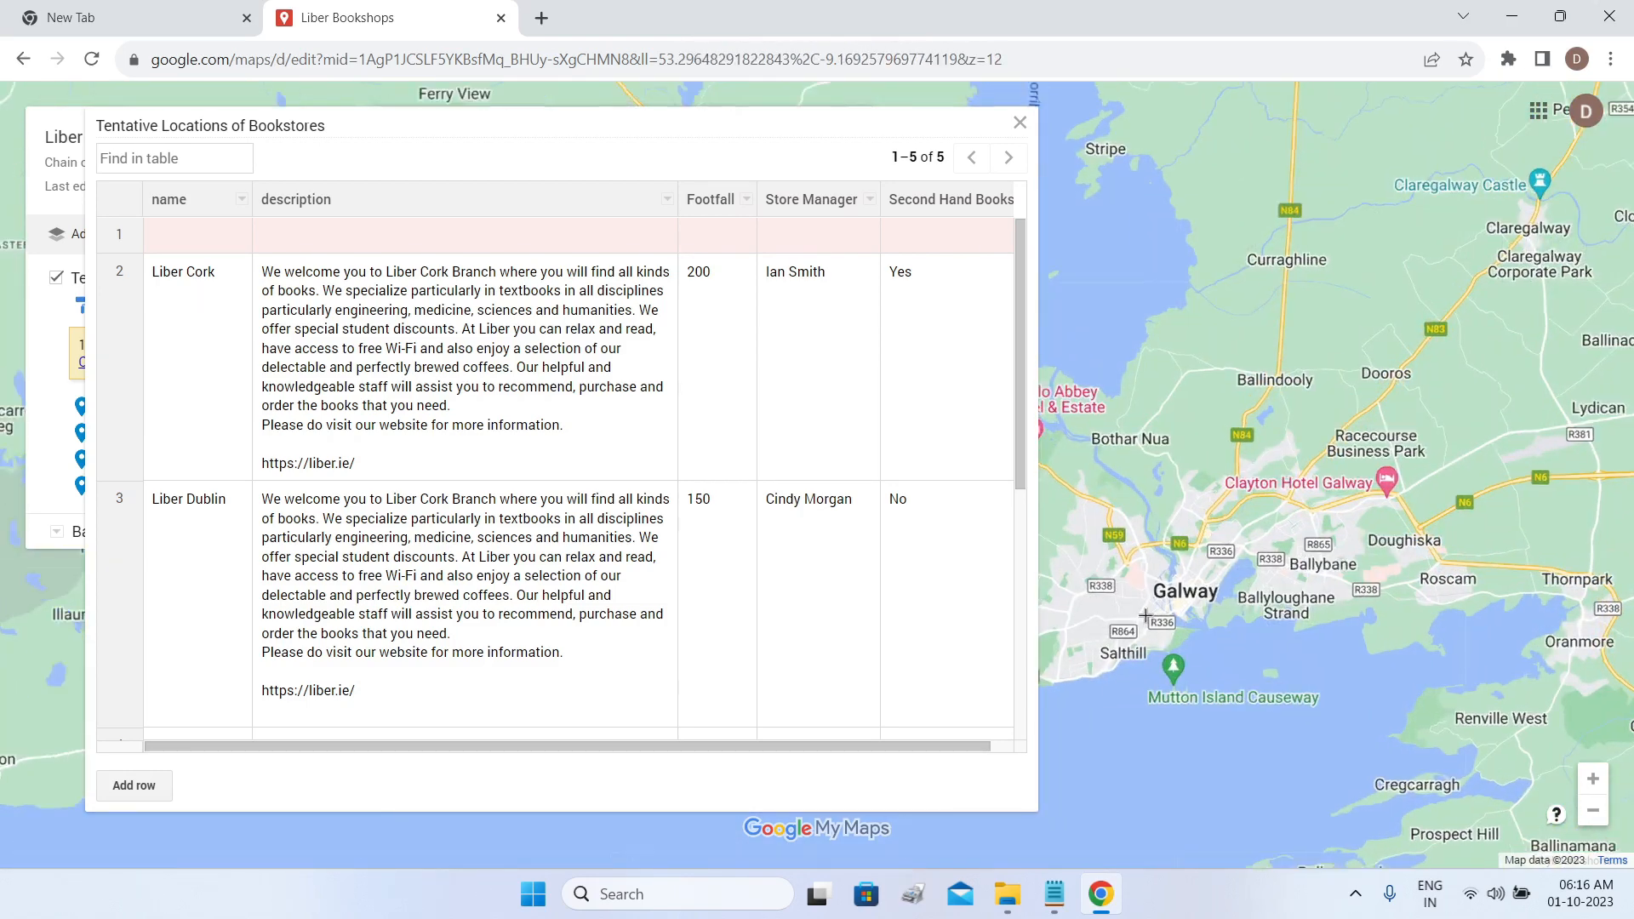
pyautogui.scroll(2, 1306, 504)
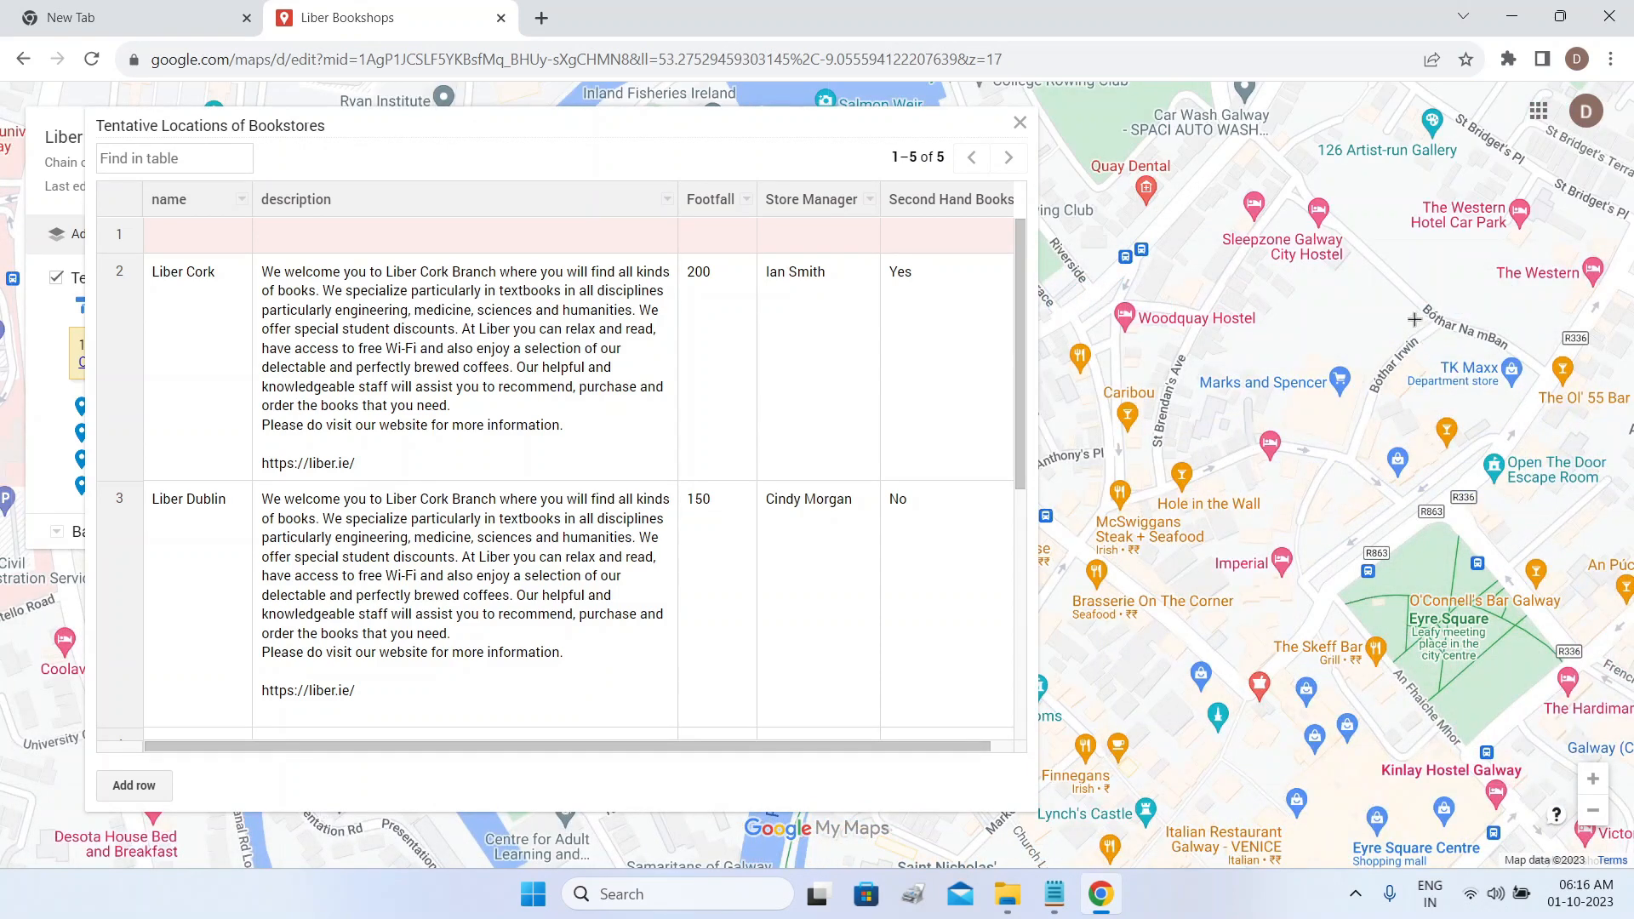
pyautogui.click(1382, 286)
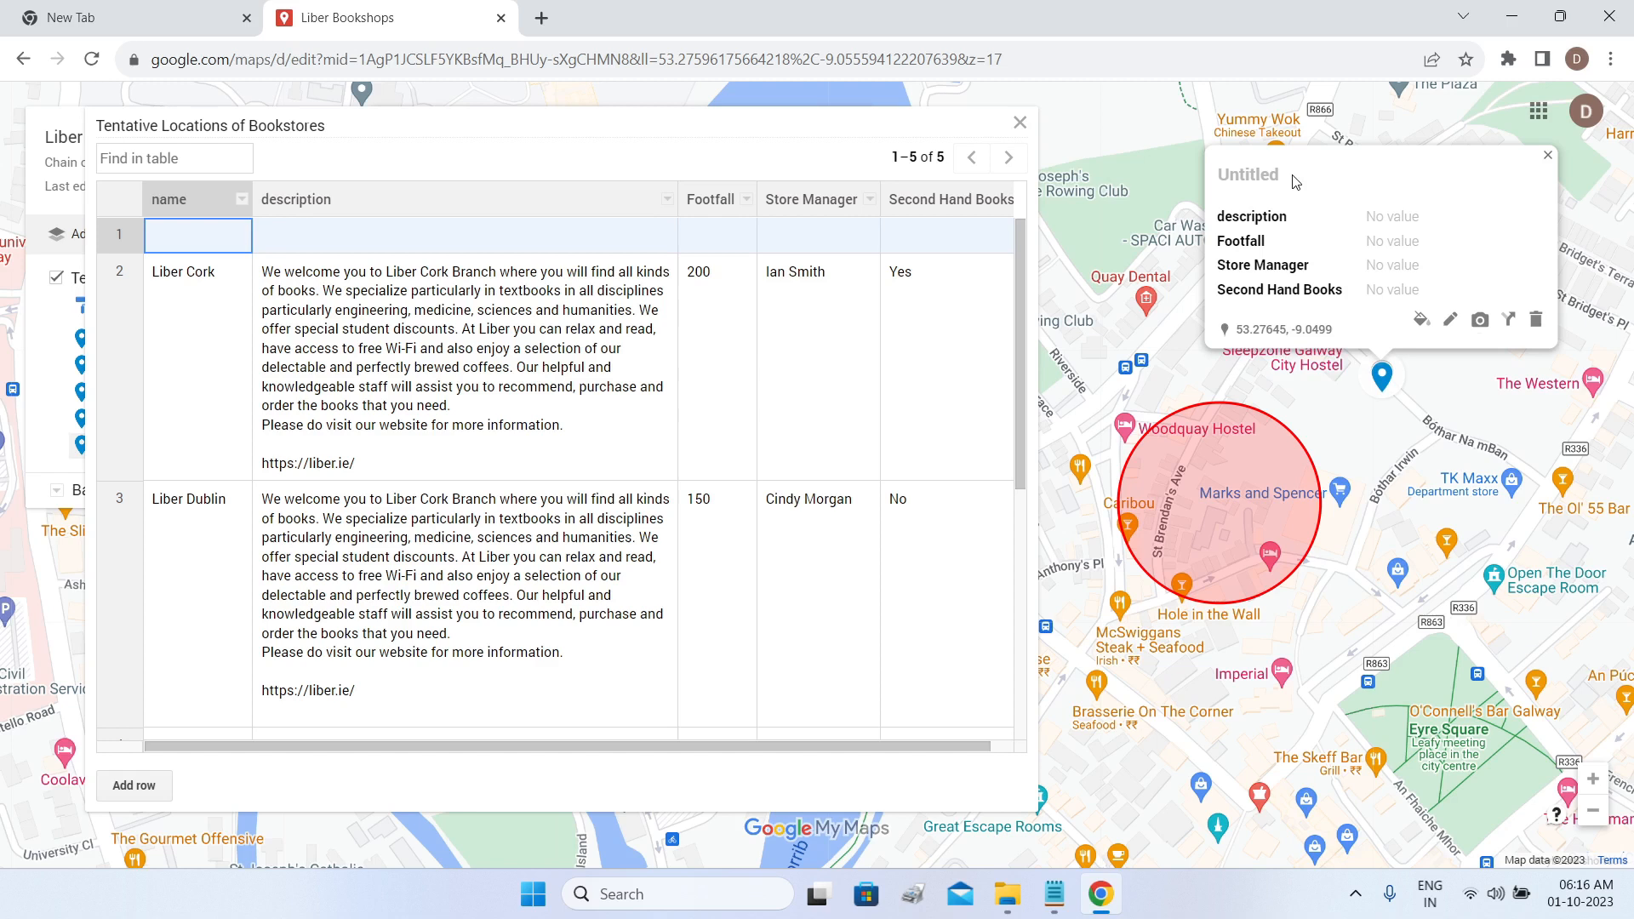
# Name the new pin's row 'Liber Galway' in the bookstore data table.
pyautogui.click(1548, 156)
pyautogui.click(178, 237)
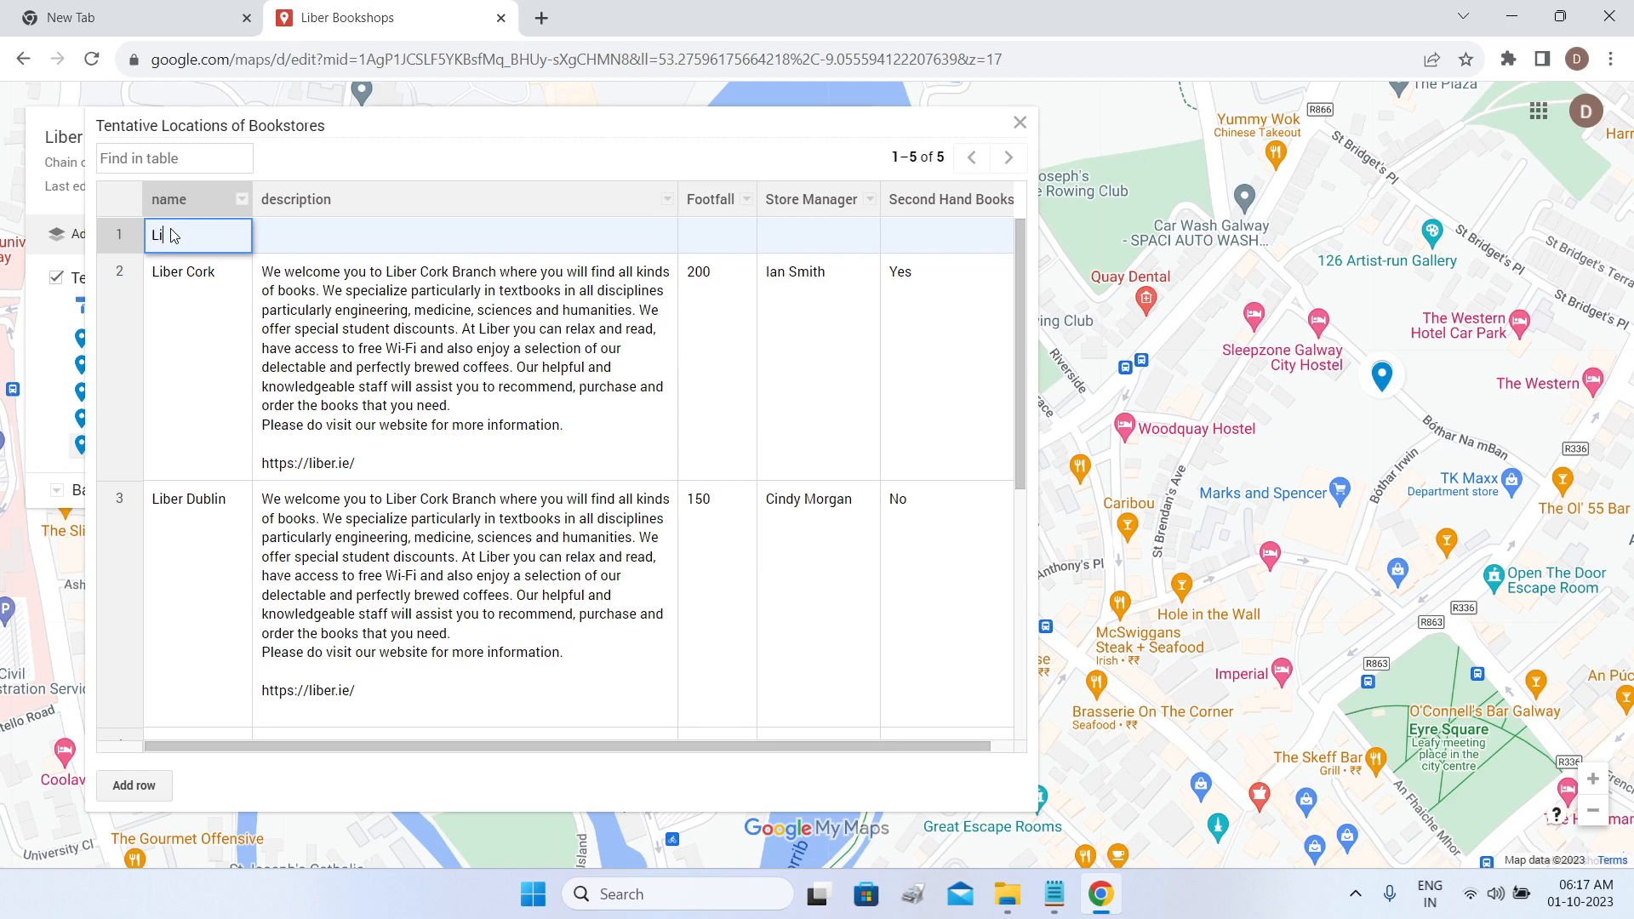
pyautogui.write('Liber Galway')
# Copy the Liber Cork description and fill Galway's footfall 160, store manager and Second Hand Books No.
pyautogui.click(271, 270)
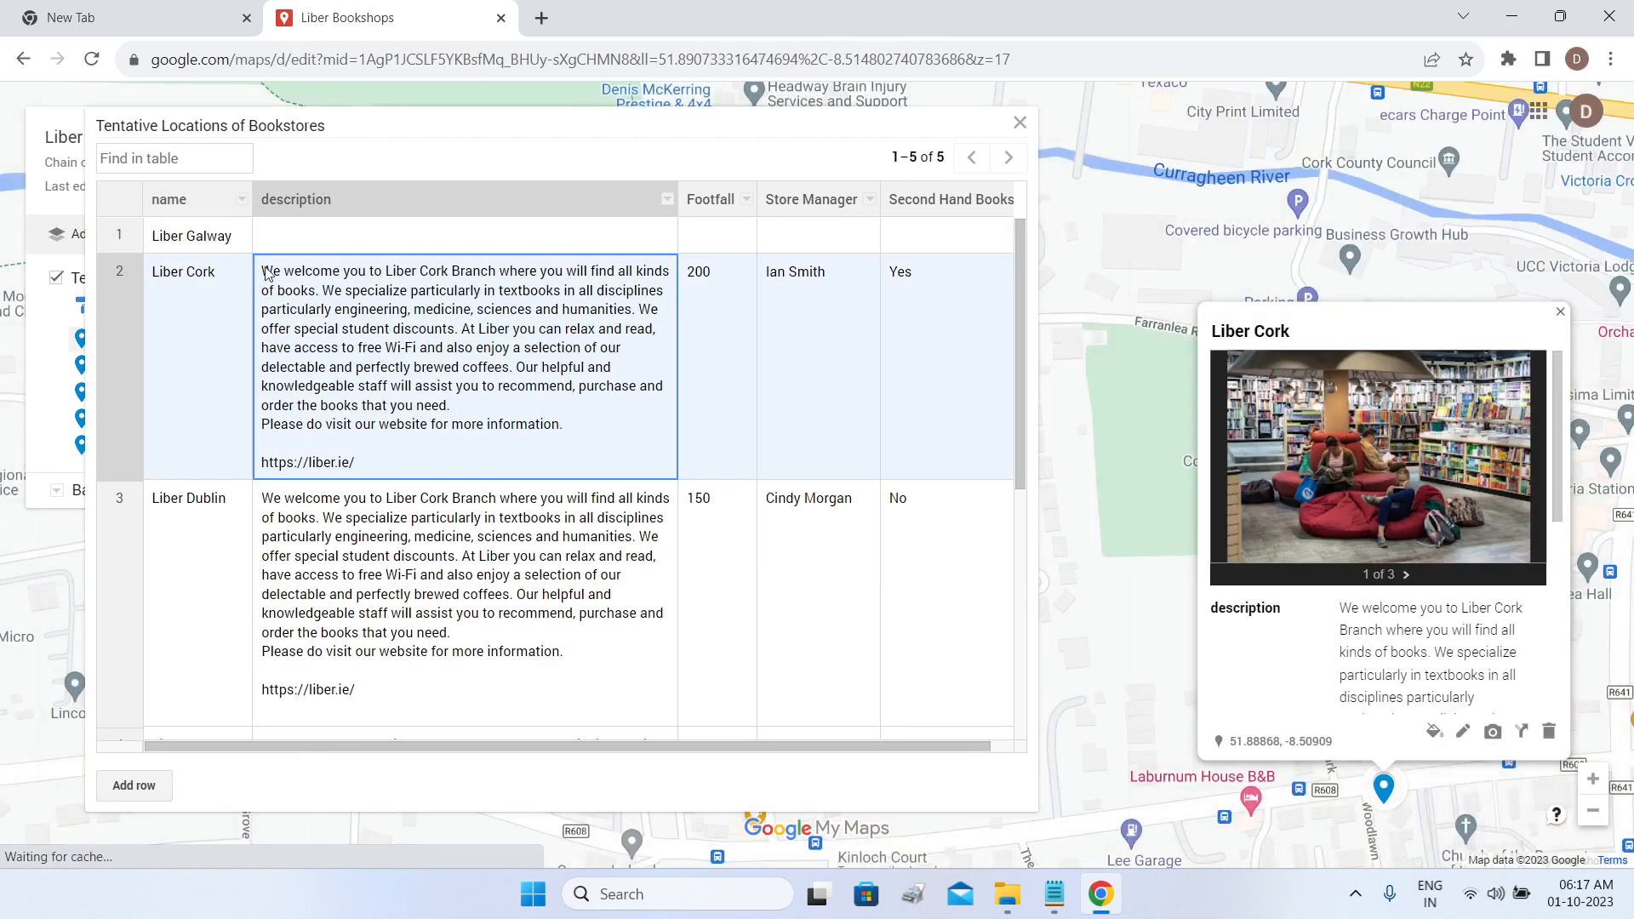
pyautogui.doubleClick(269, 268)
pyautogui.click(276, 284)
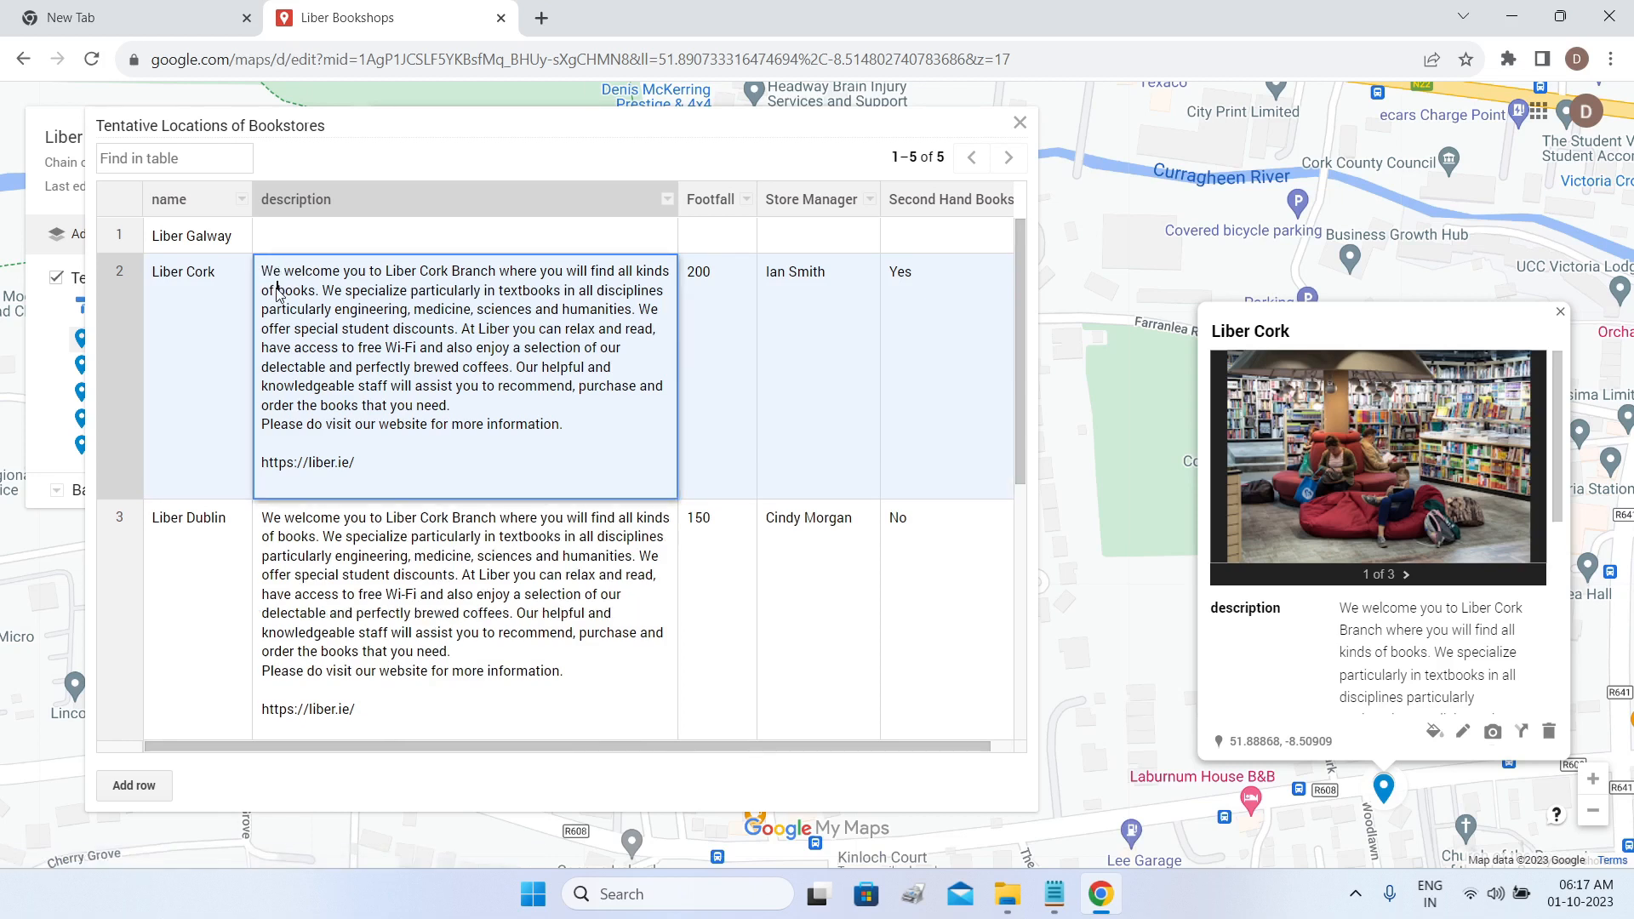
pyautogui.moveTo(351, 475); pyautogui.dragTo(640, 309)
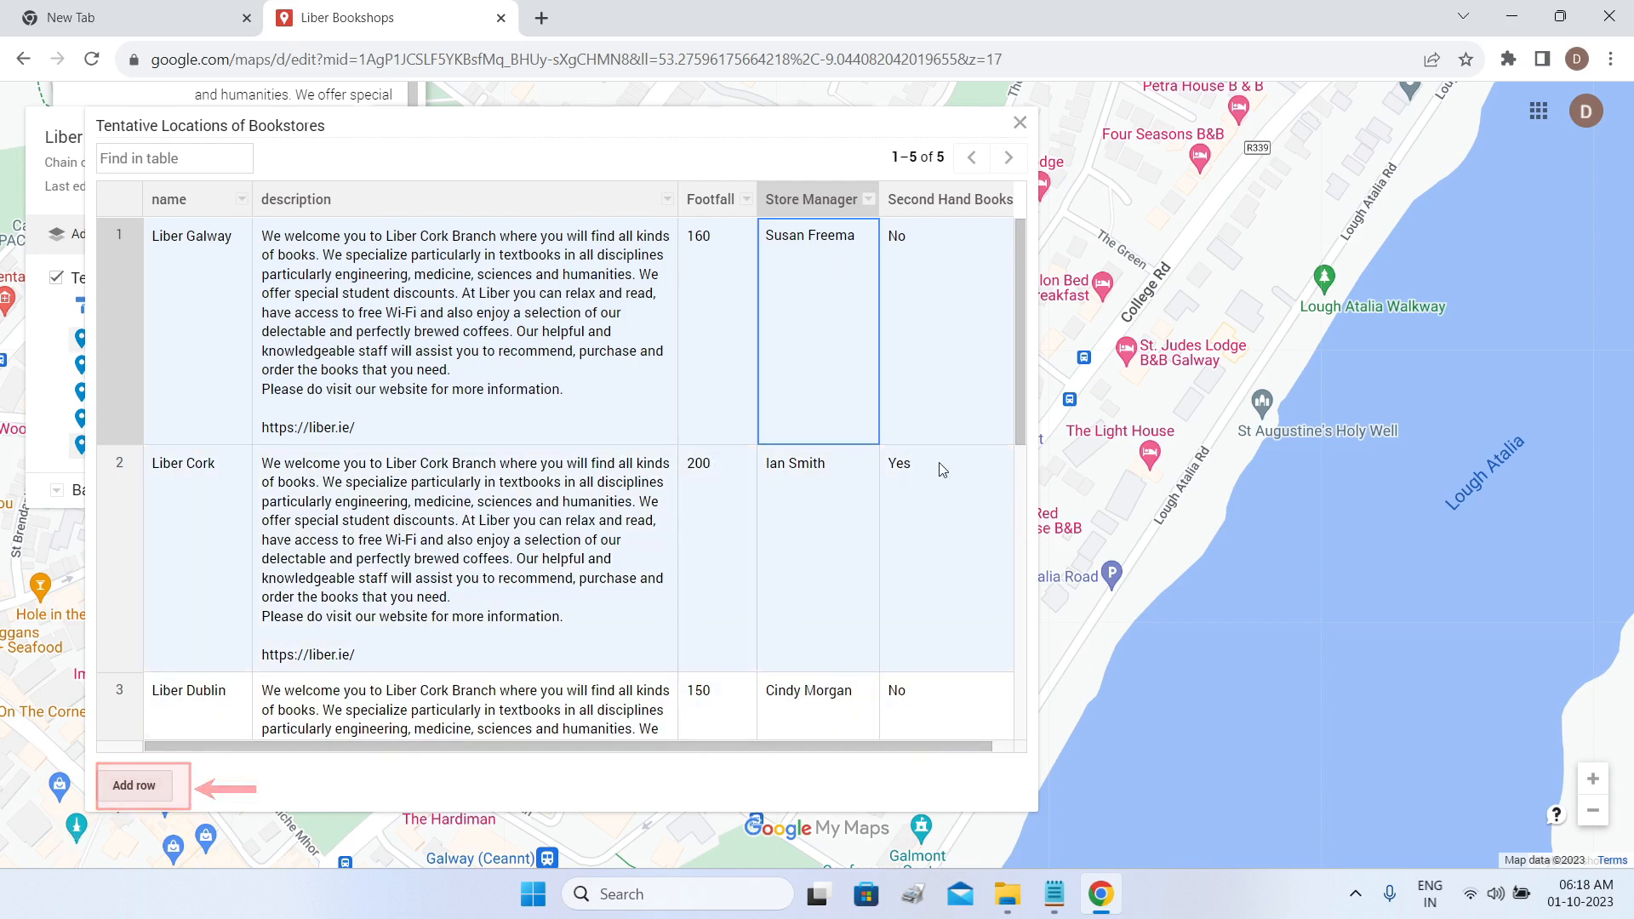
pyautogui.click(869, 201)
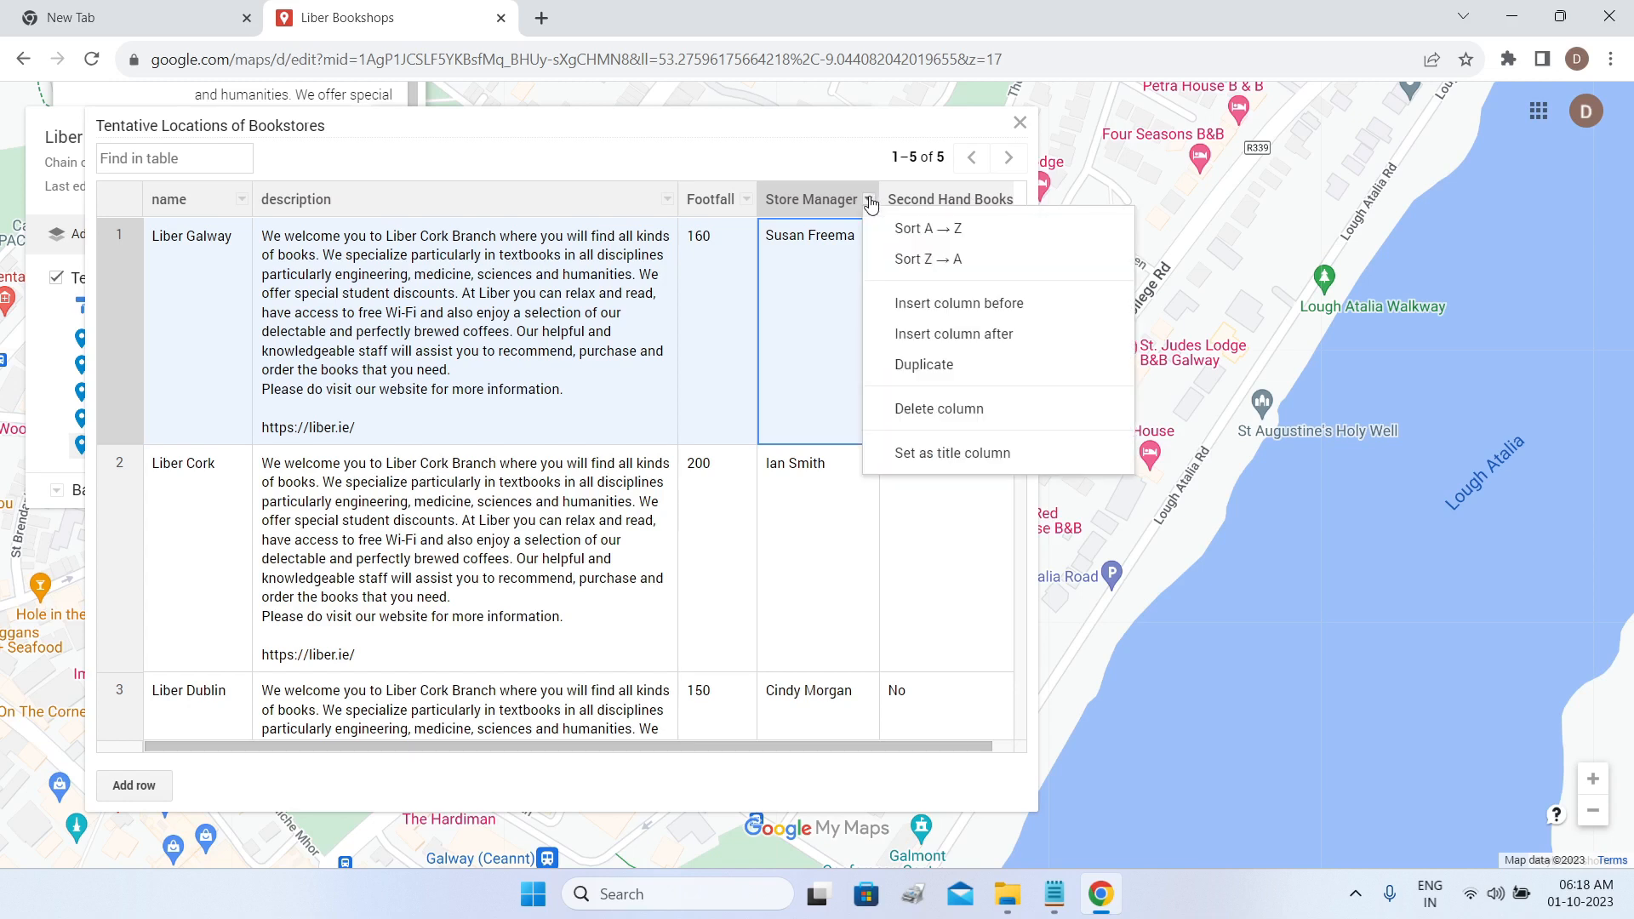
pyautogui.click(1019, 123)
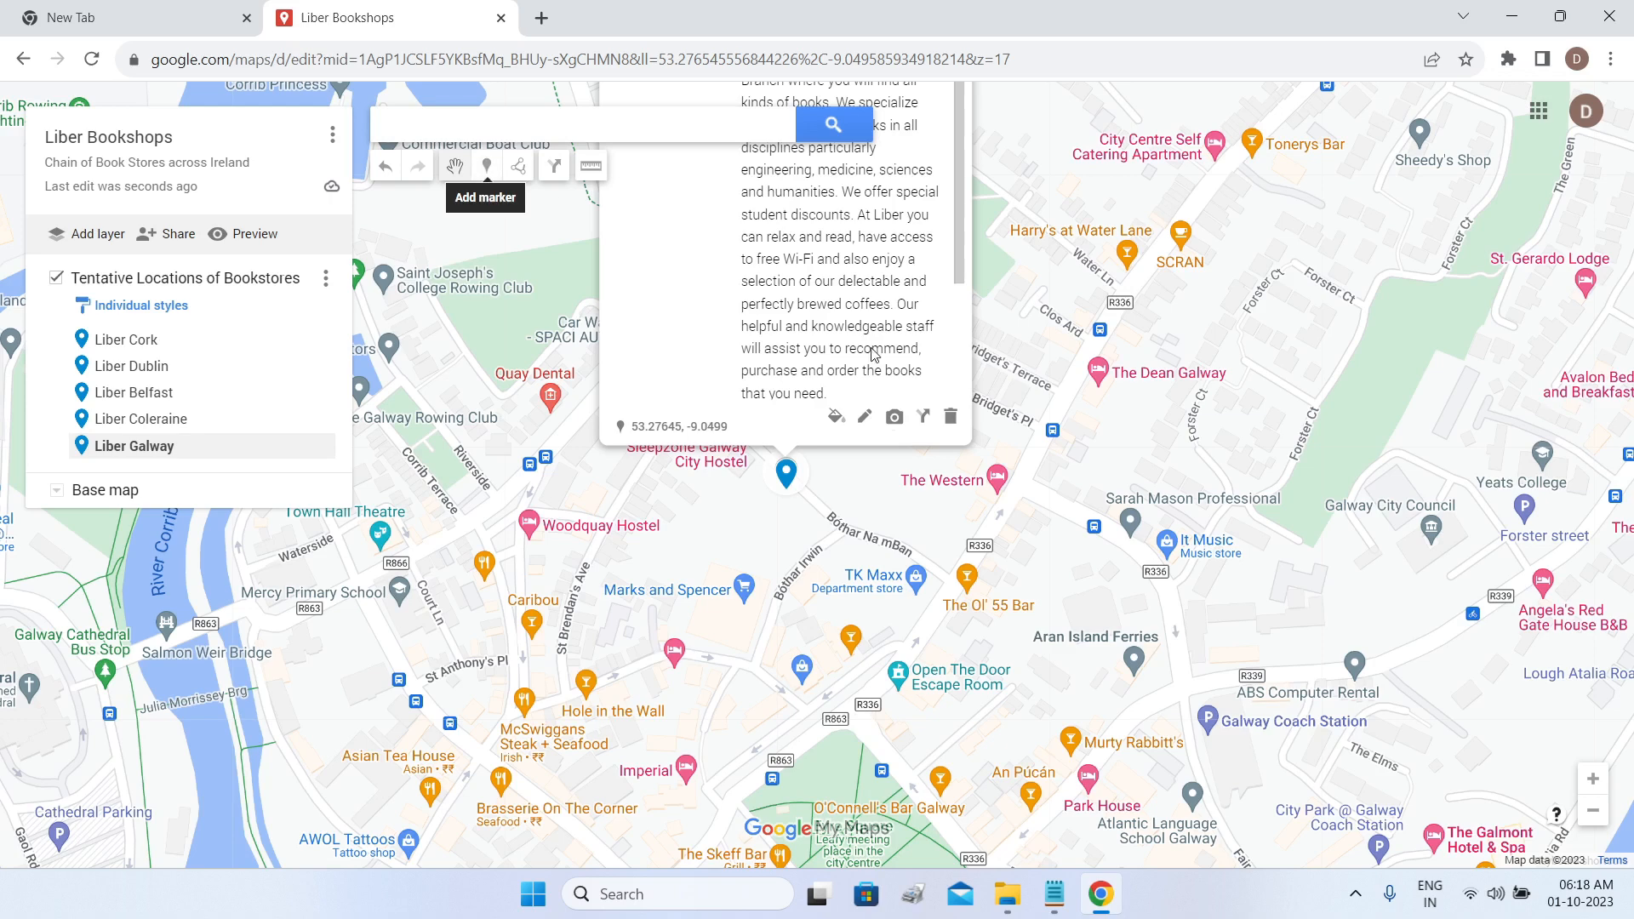
pyautogui.scroll(-10, 1055, 460)
pyautogui.moveTo(1185, 426); pyautogui.dragTo(1030, 413)
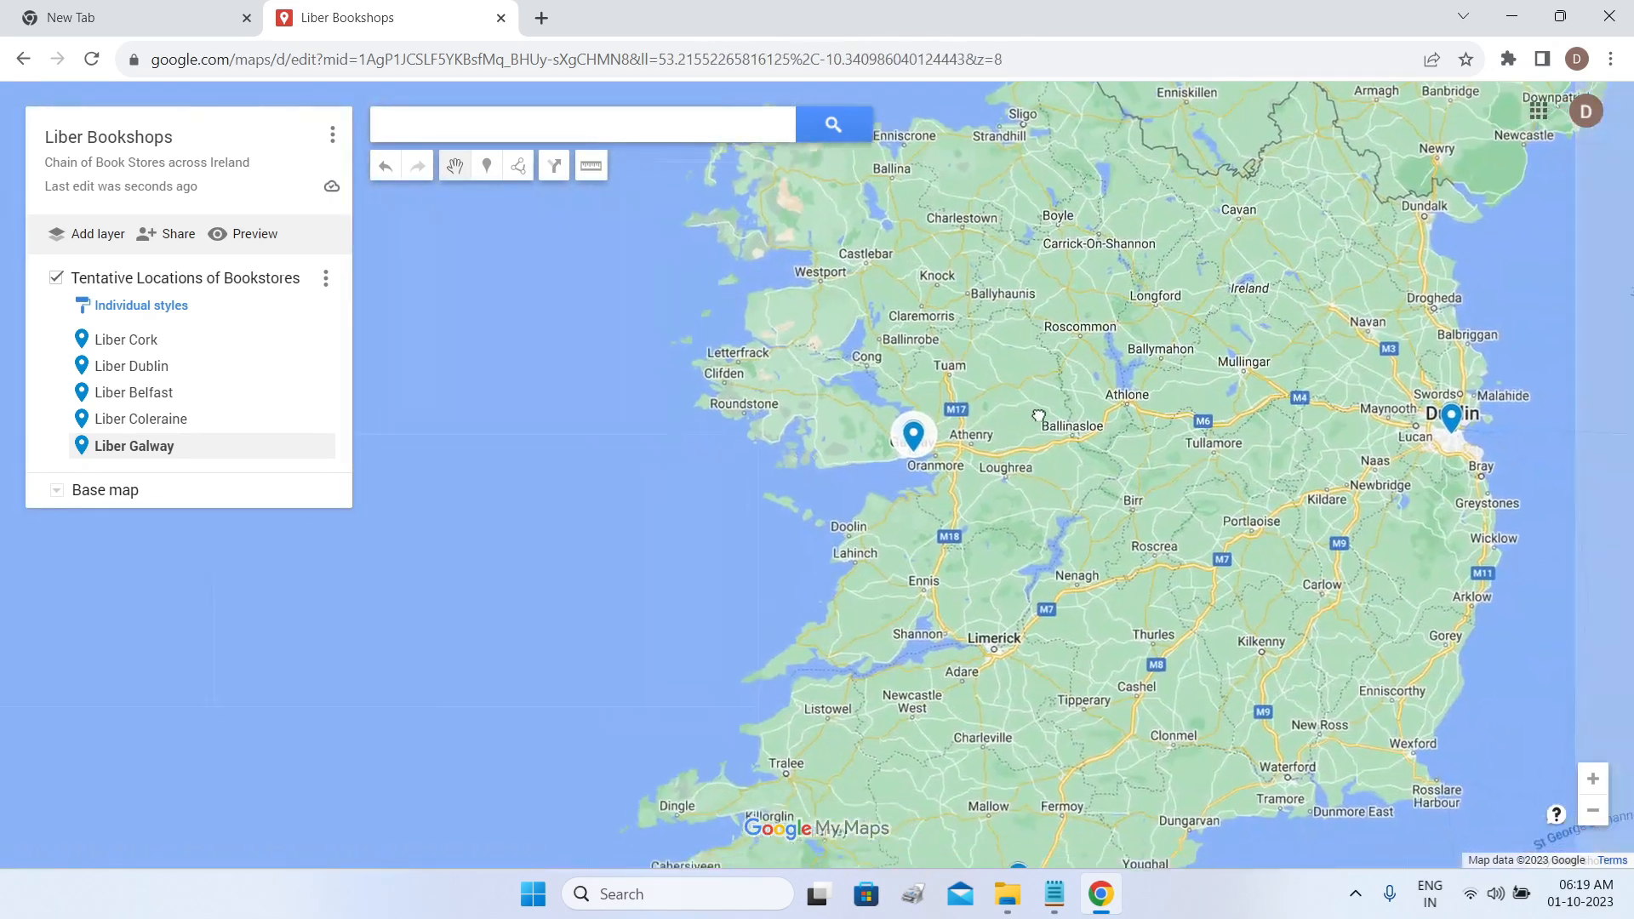
pyautogui.scroll(-2, 1077, 341)
pyautogui.moveTo(1080, 324); pyautogui.dragTo(1048, 396)
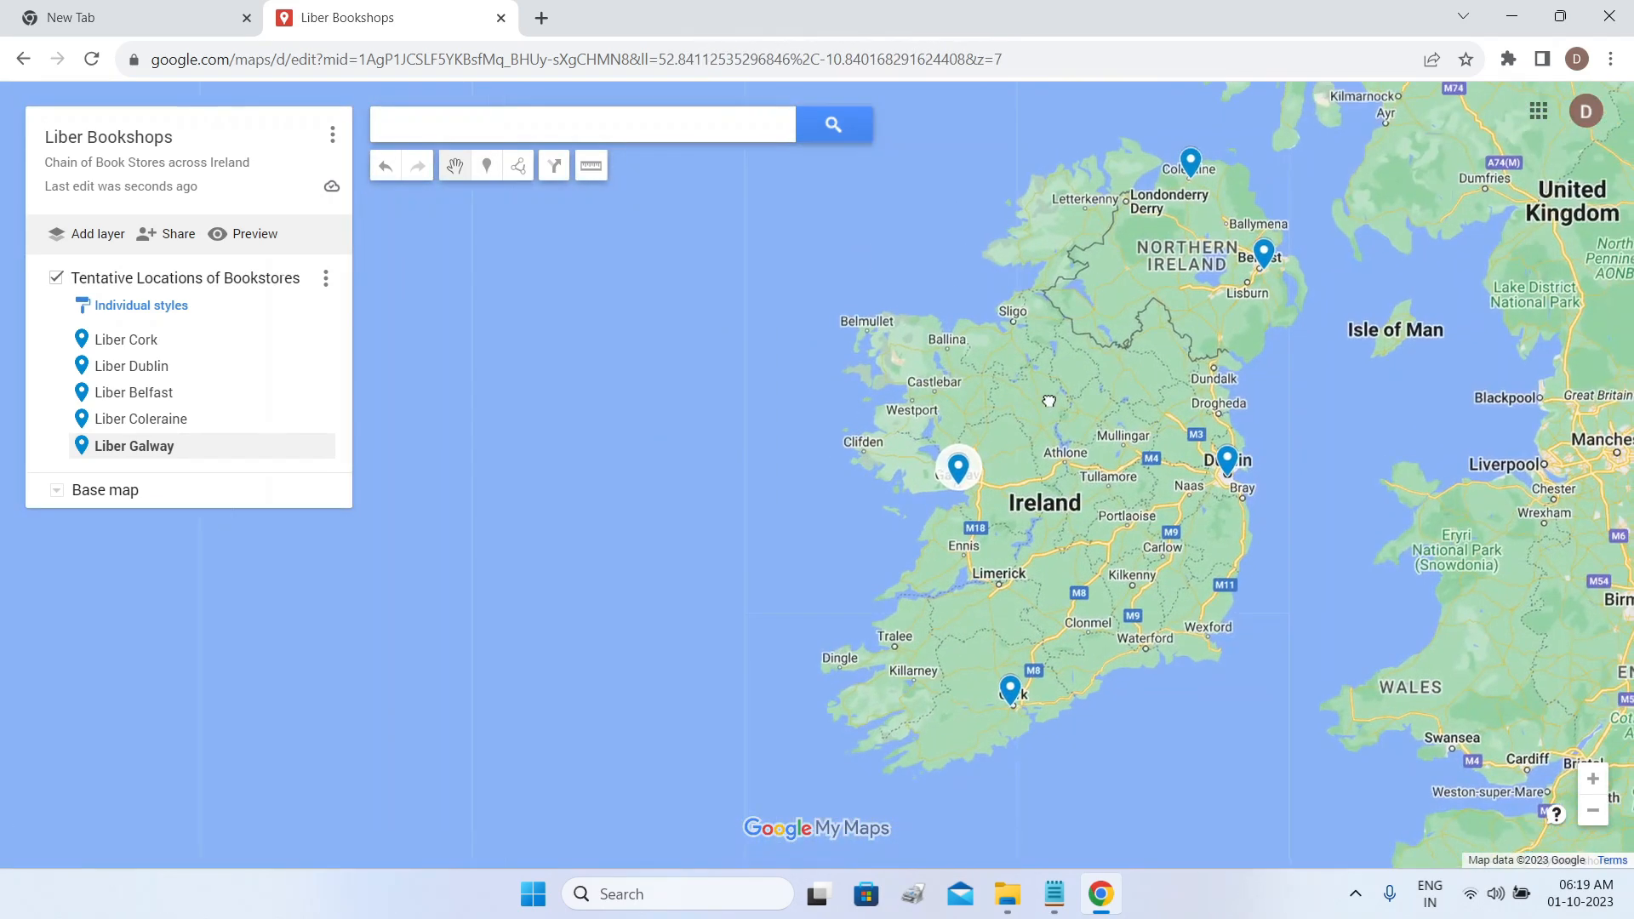
pyautogui.click(145, 445)
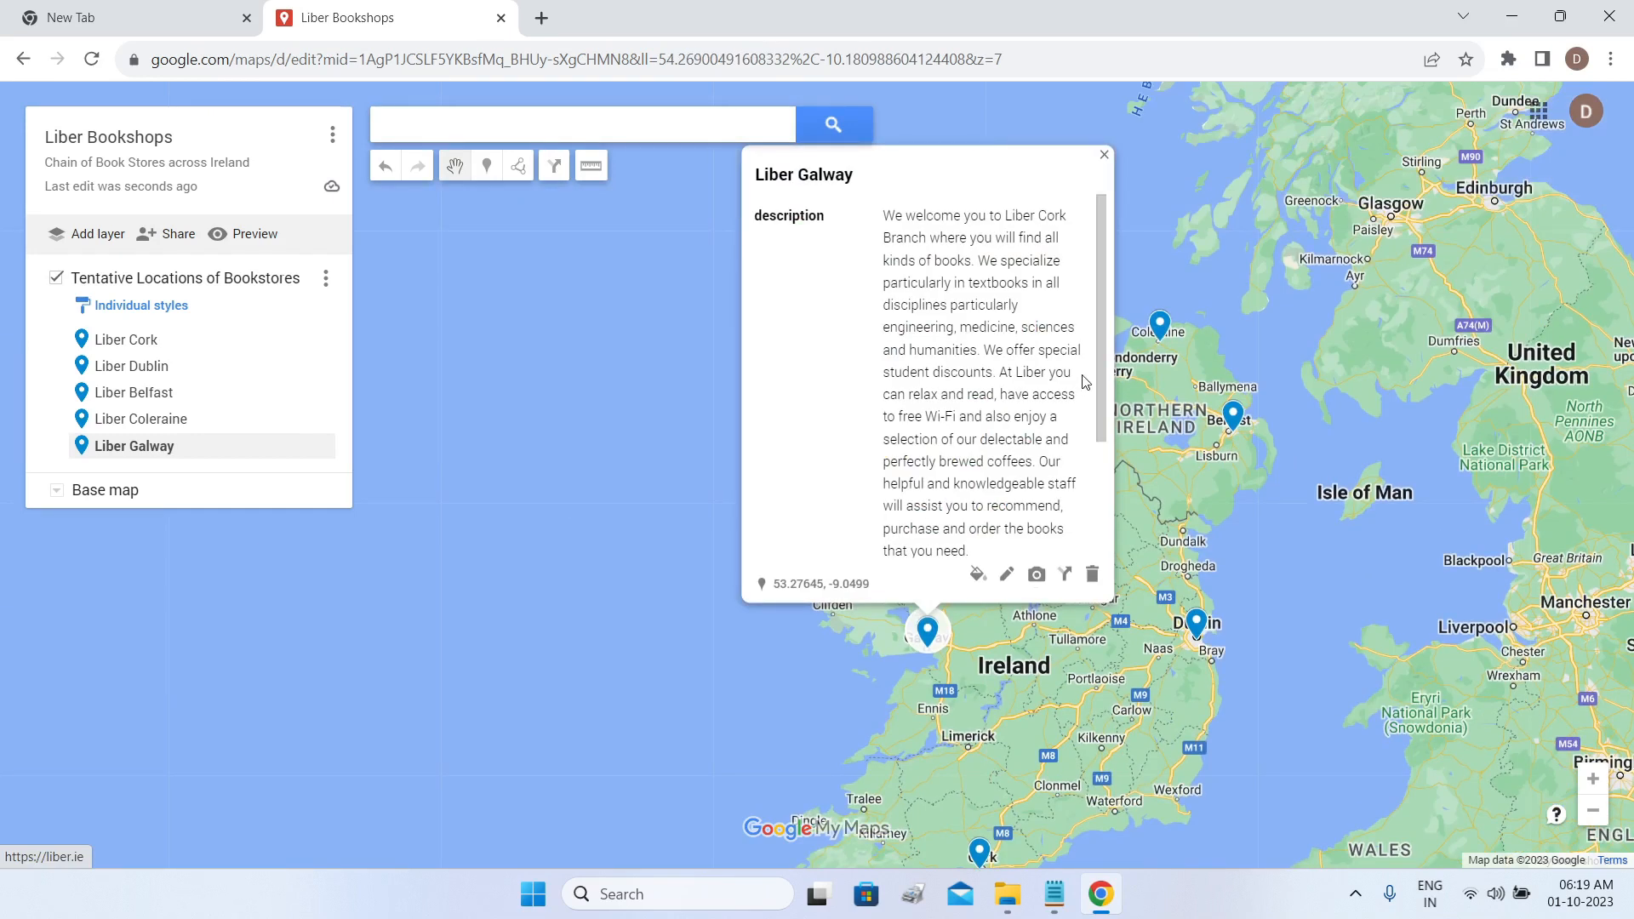
pyautogui.scroll(-3, 1102, 355)
pyautogui.scroll(3, 1102, 298)
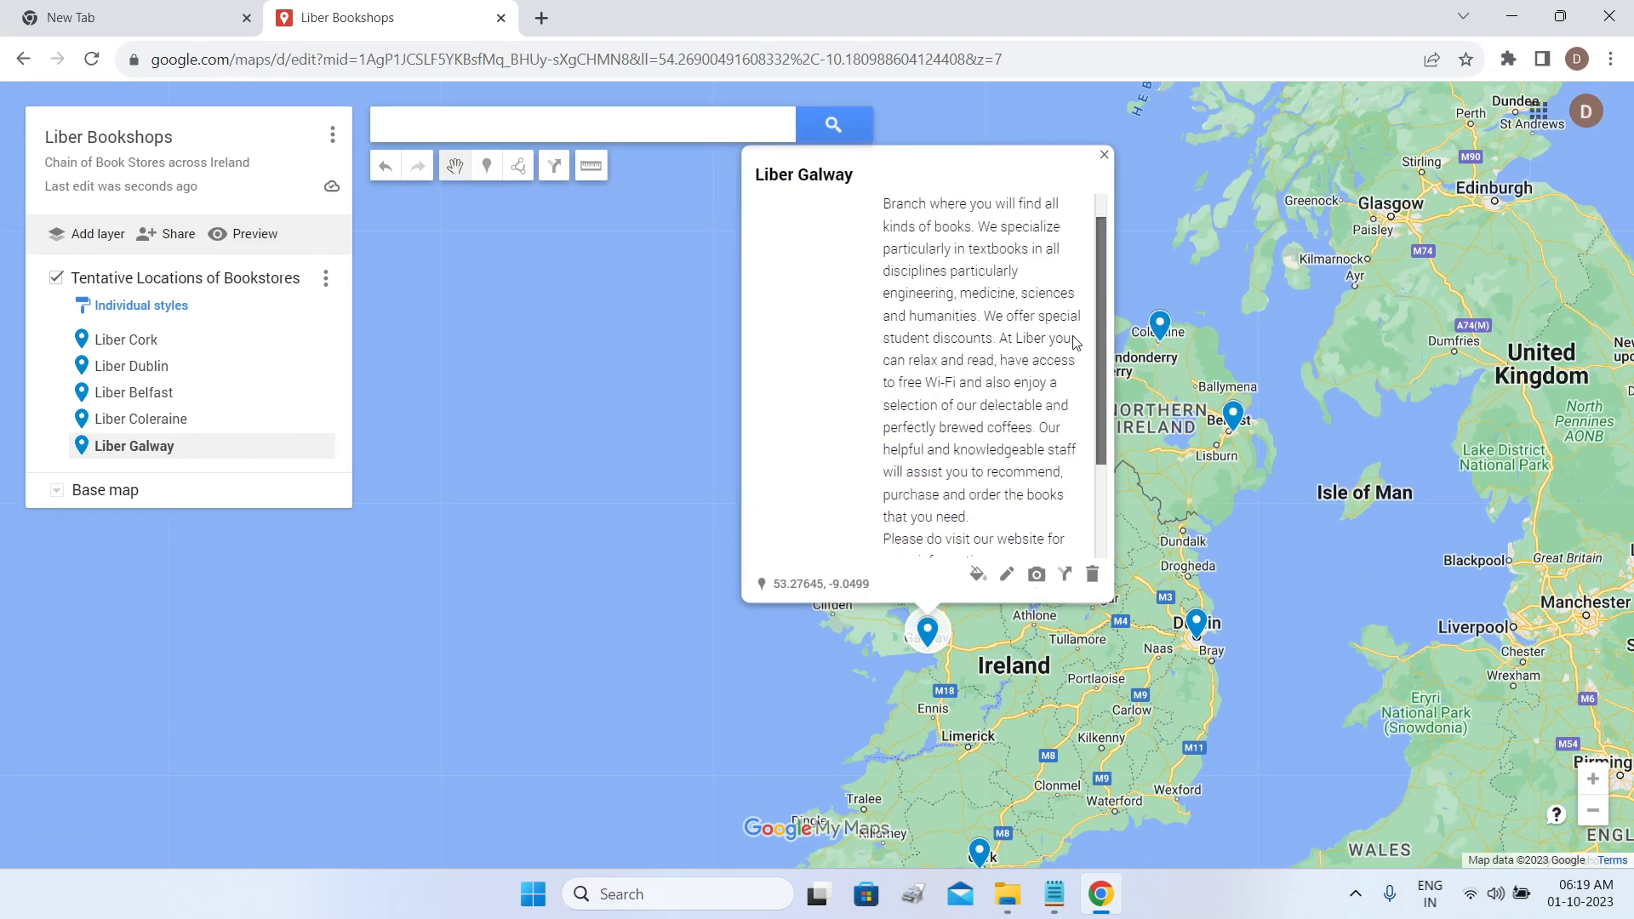
pyautogui.click(1104, 157)
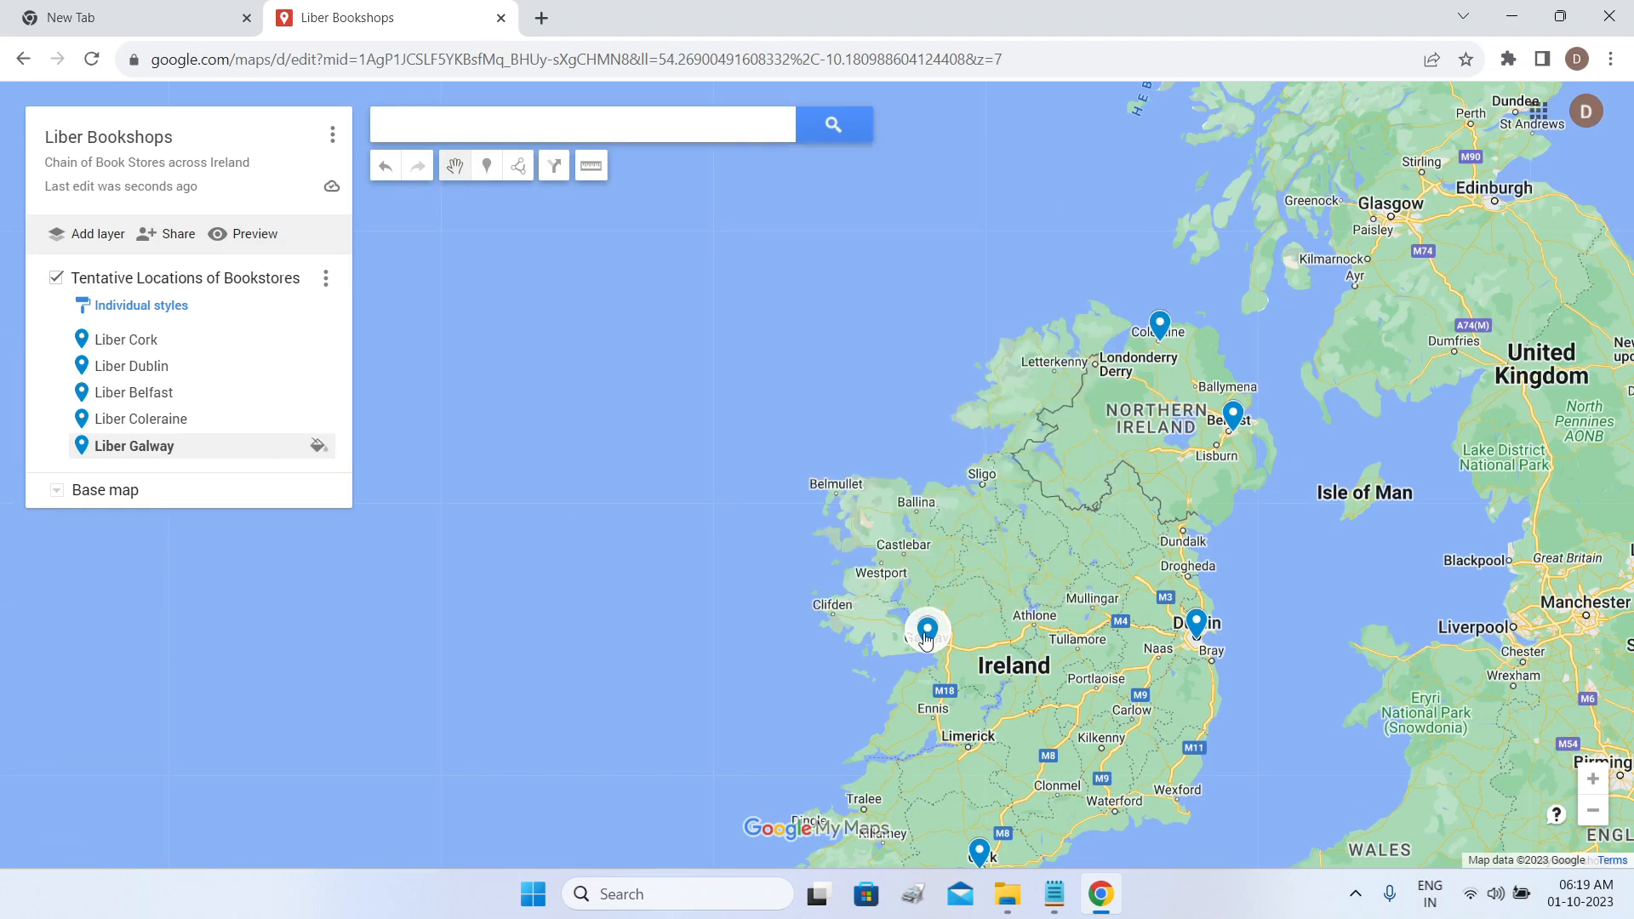
pyautogui.click(326, 281)
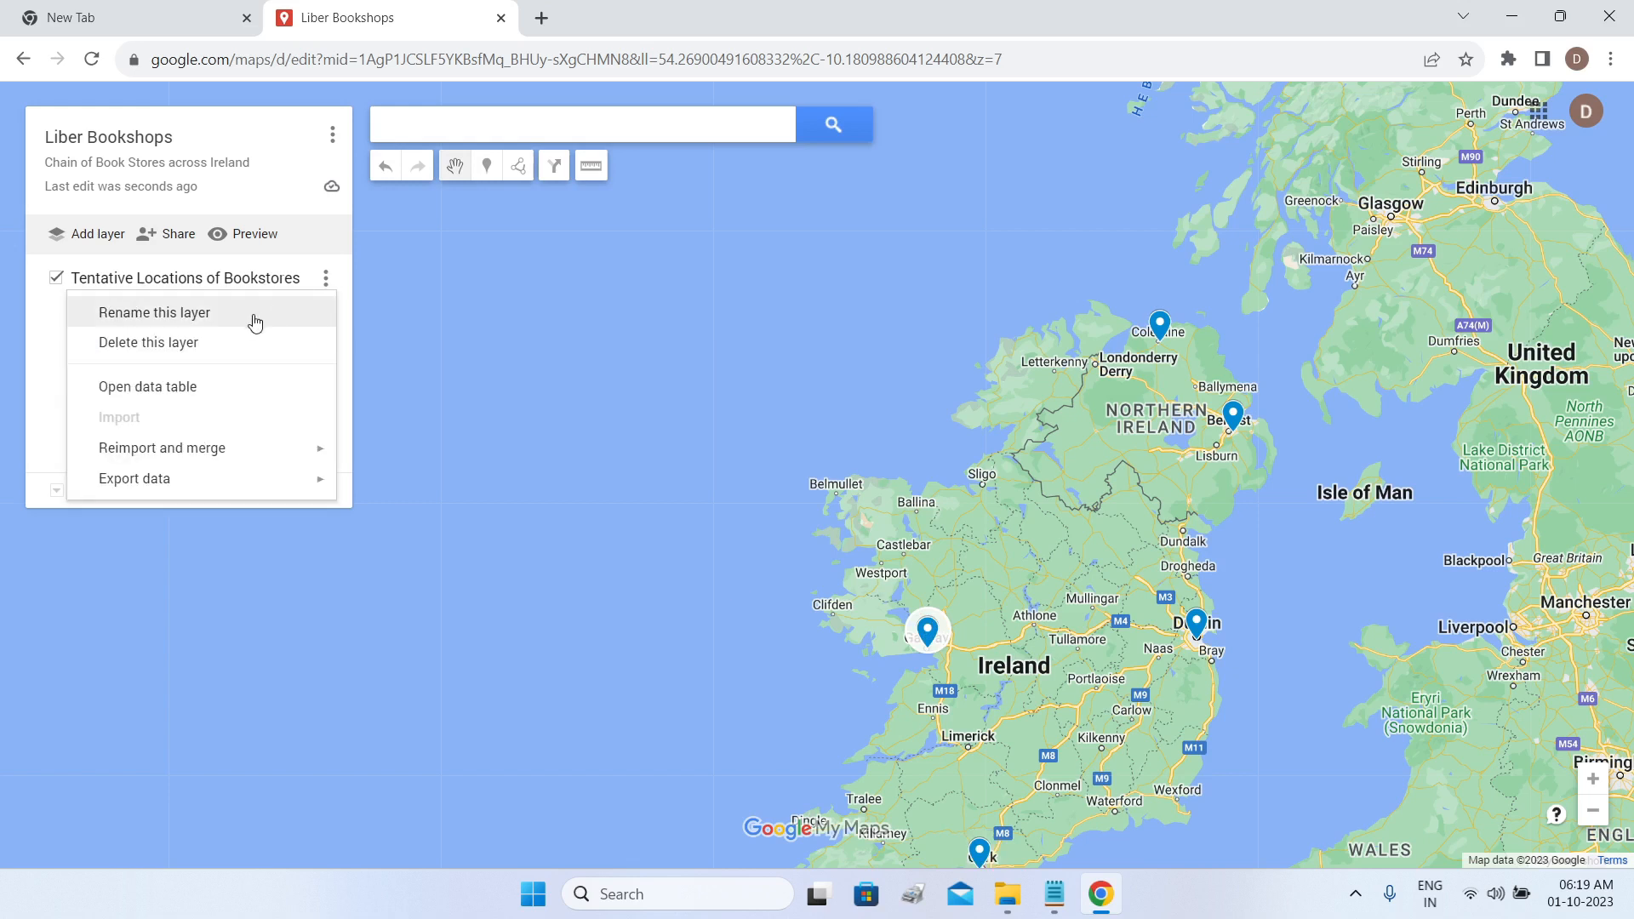
pyautogui.click(223, 393)
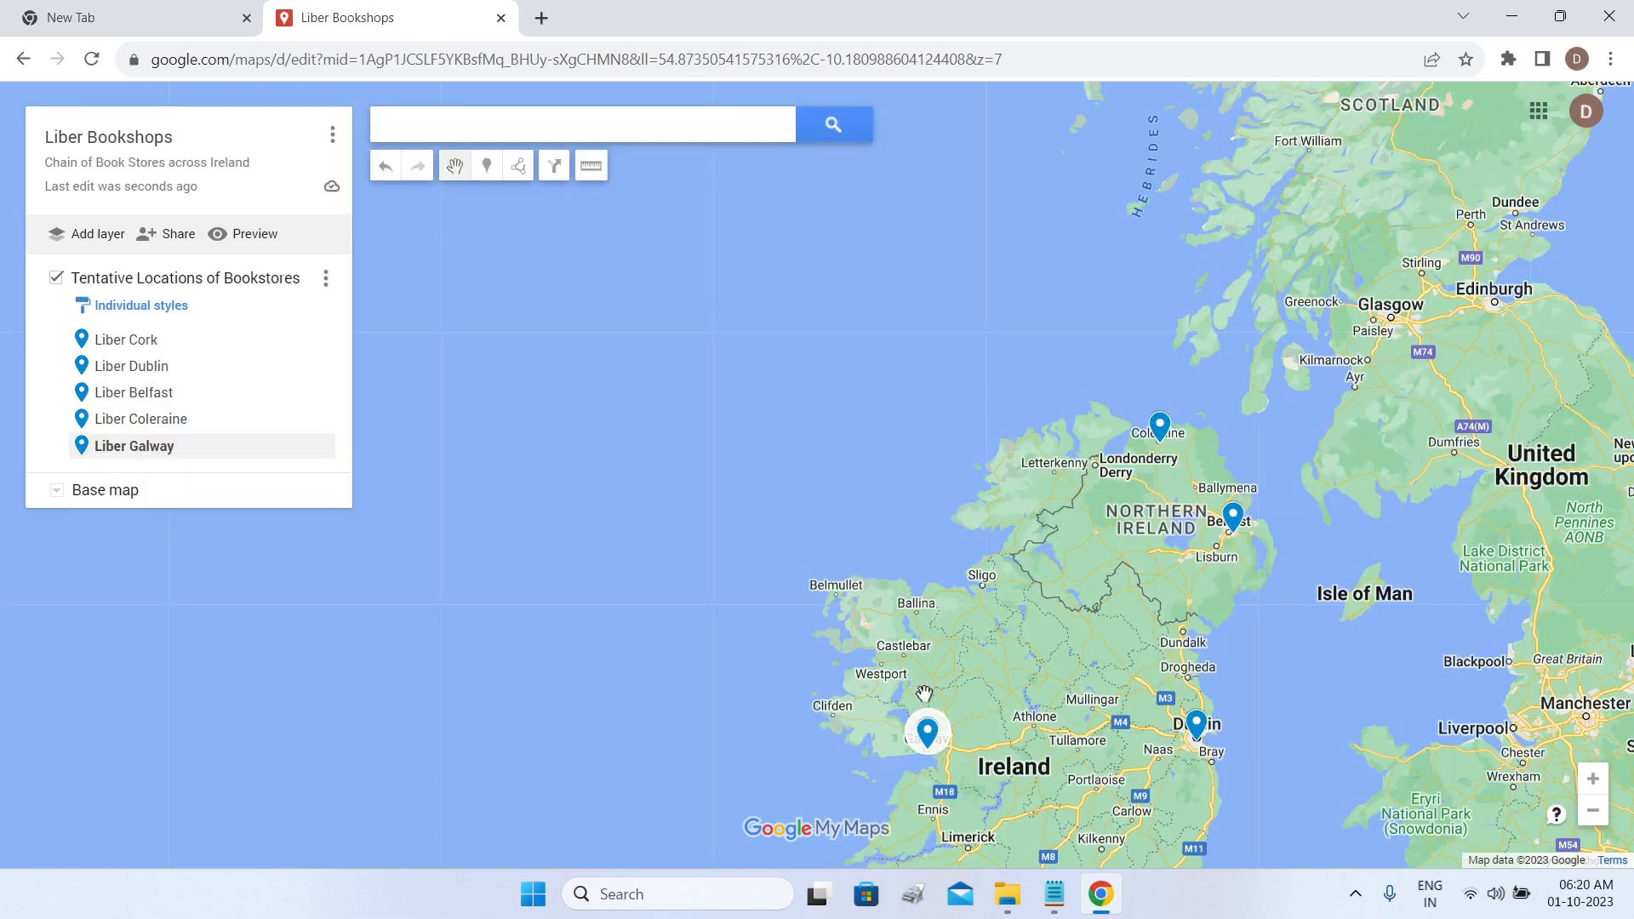
pyautogui.moveTo(1015, 677); pyautogui.dragTo(1064, 412)
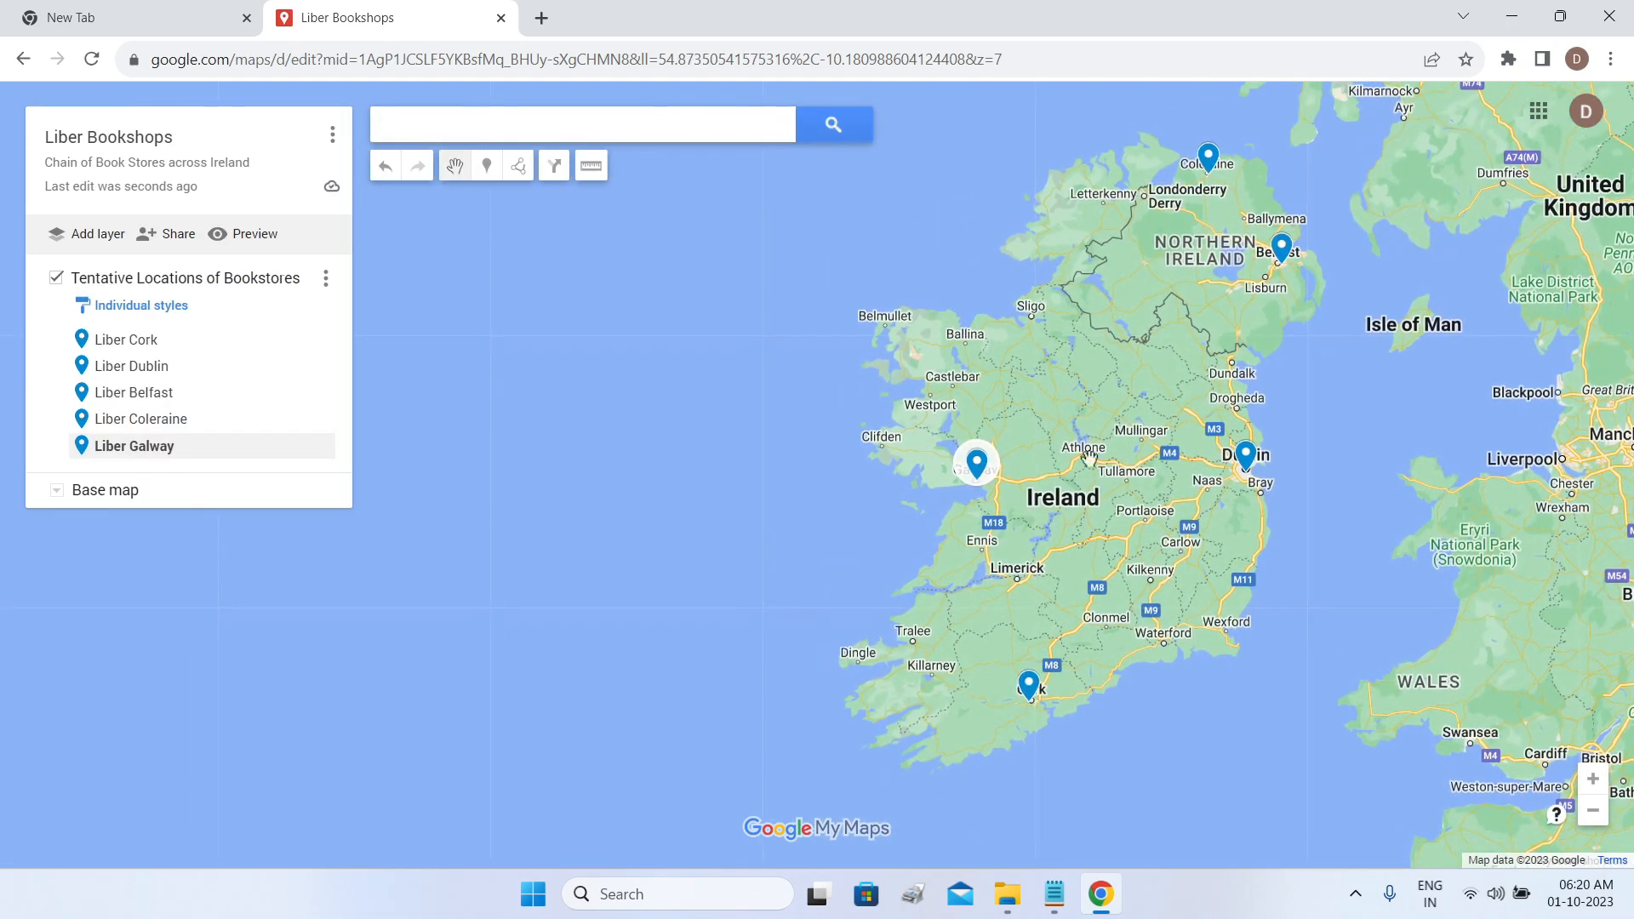
pyautogui.click(326, 281)
pyautogui.click(248, 388)
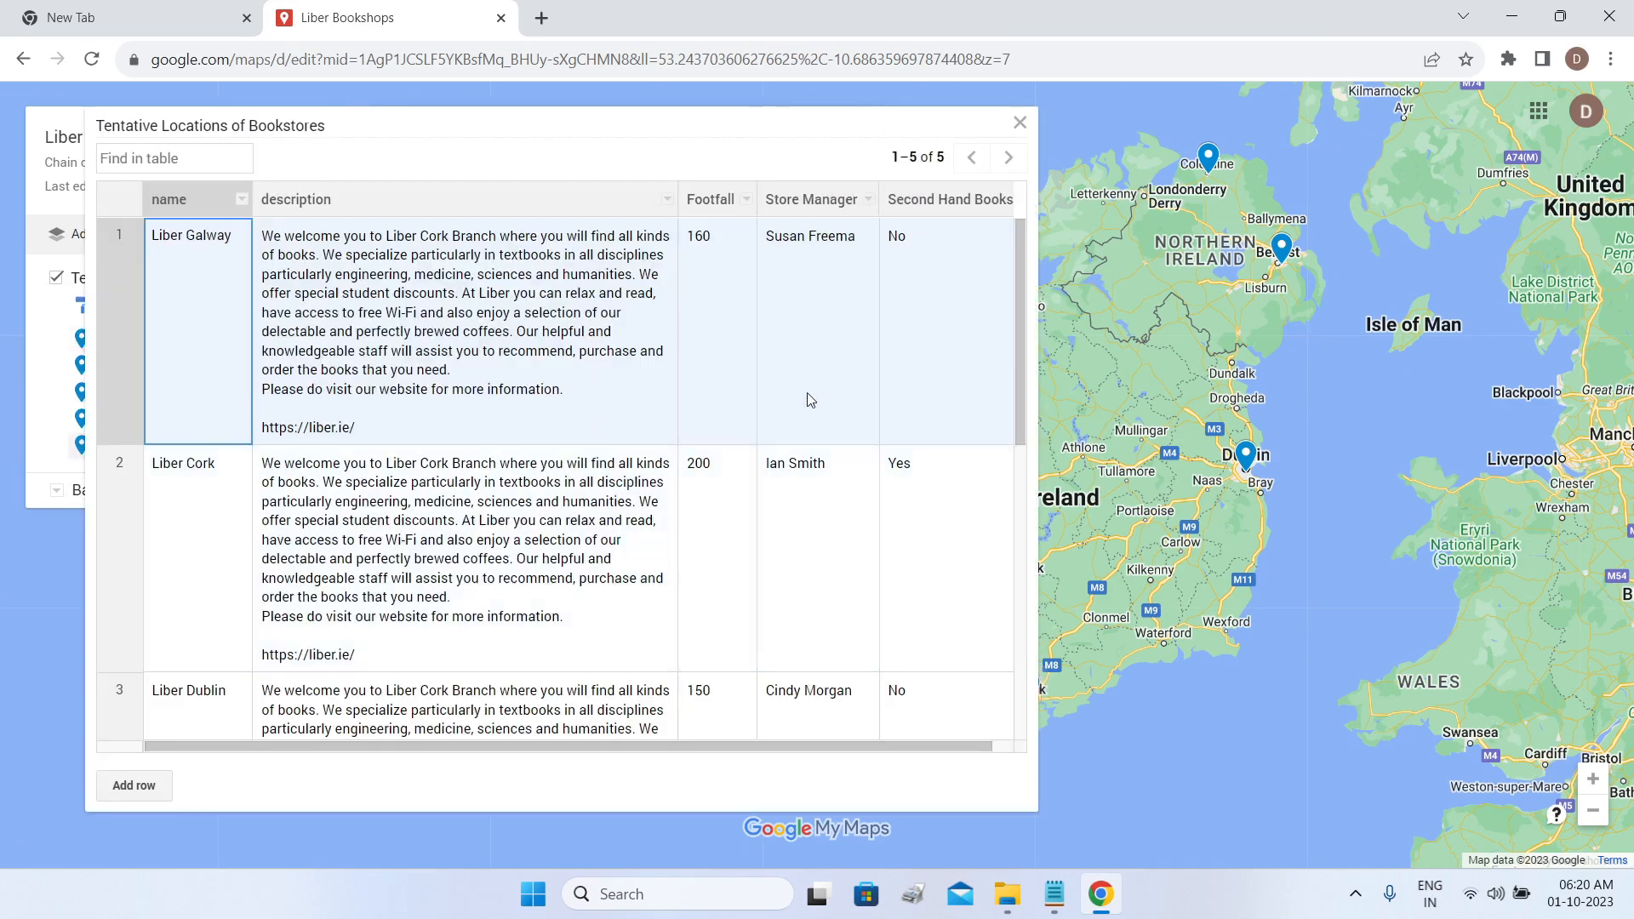
pyautogui.moveTo(810, 747); pyautogui.dragTo(941, 746)
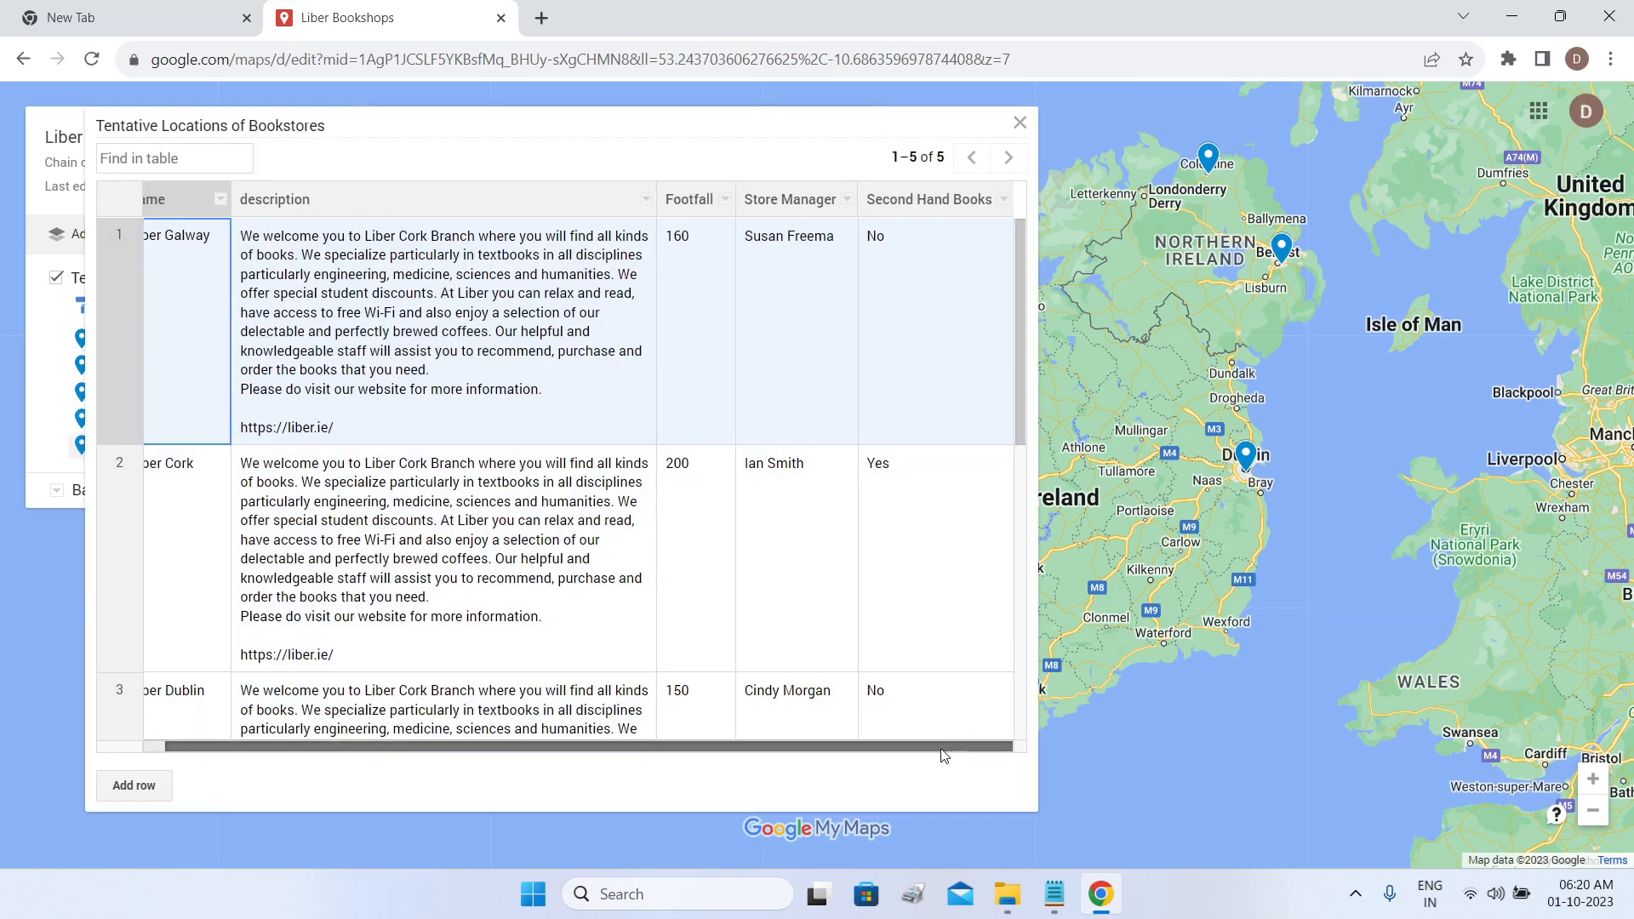
pyautogui.click(1020, 124)
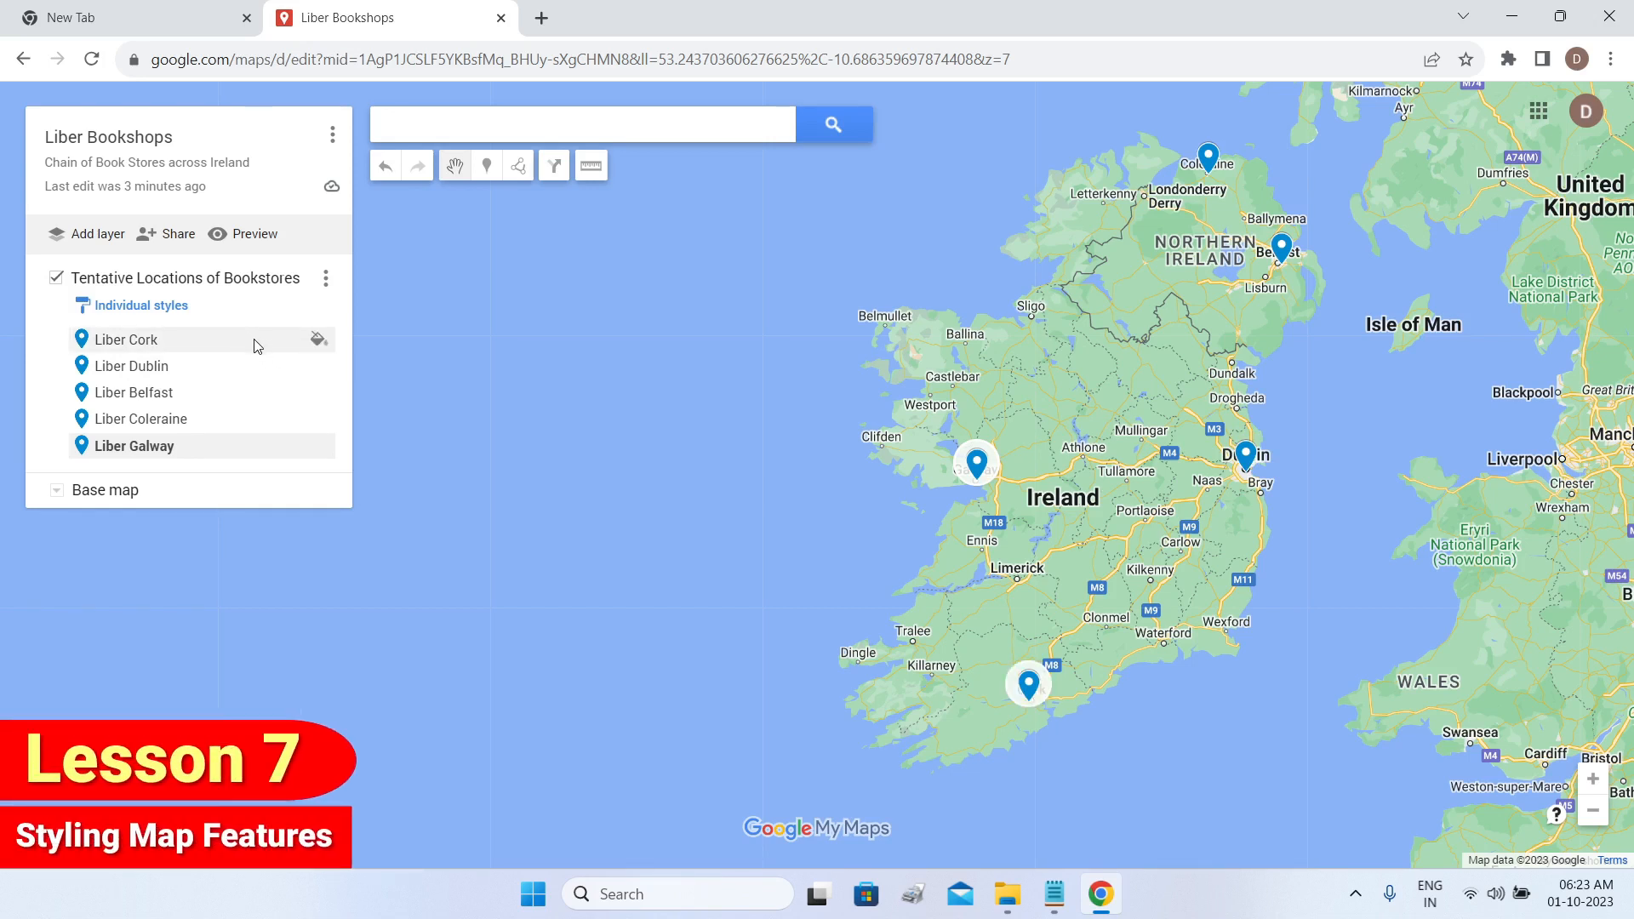
# Give Liber Cork an orange pin with the book icon from the icon library.
pyautogui.click(319, 342)
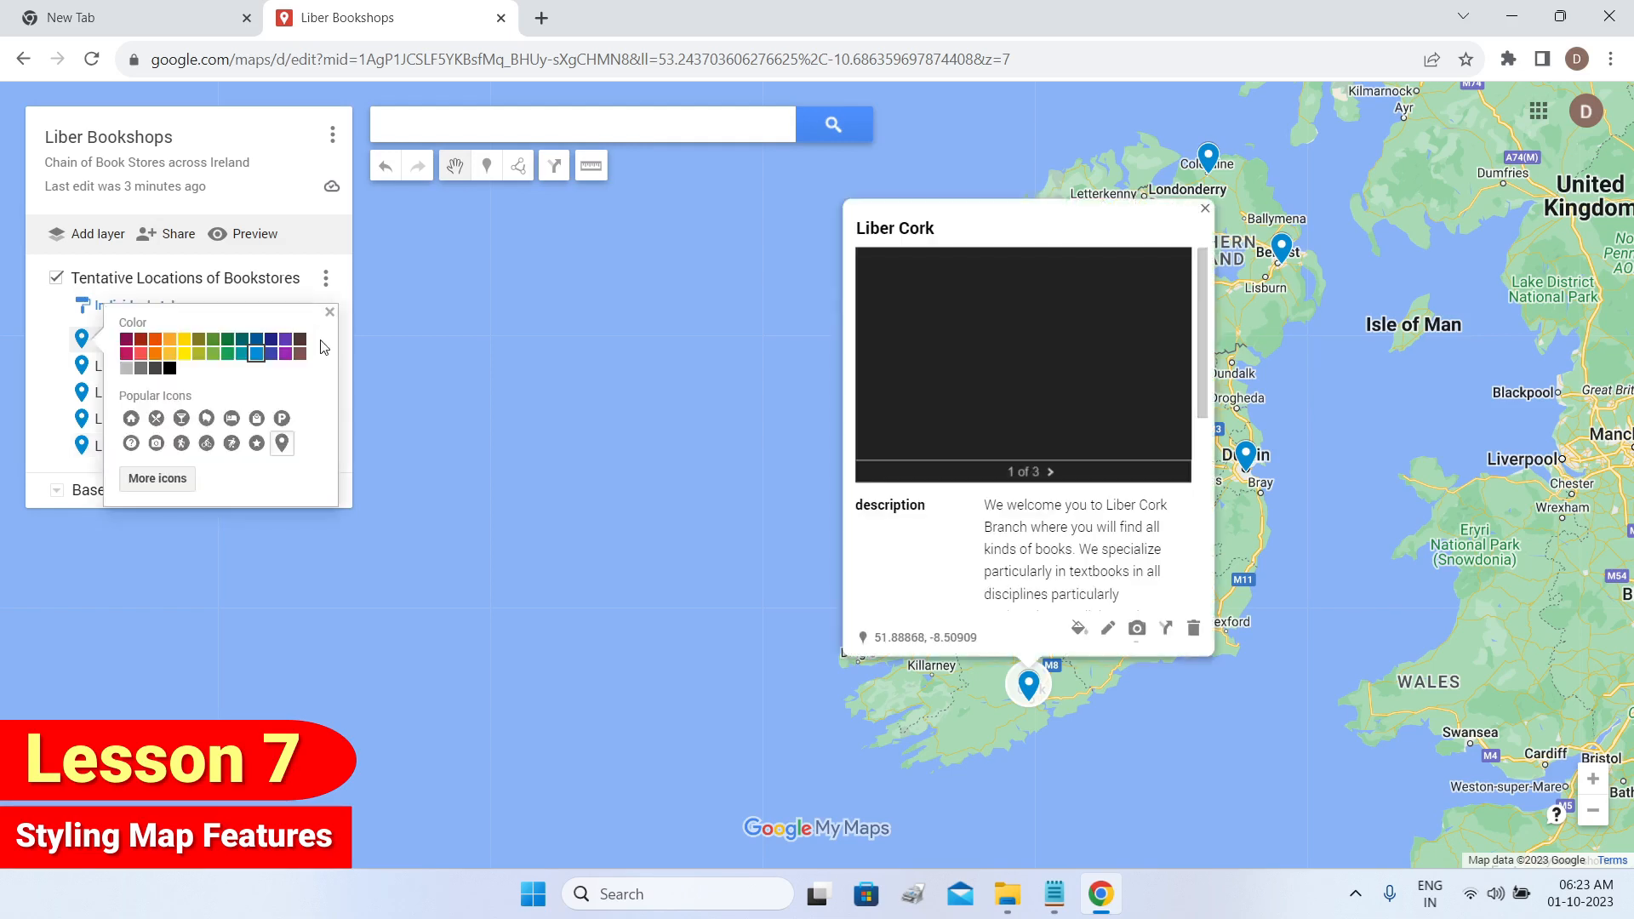
pyautogui.click(144, 344)
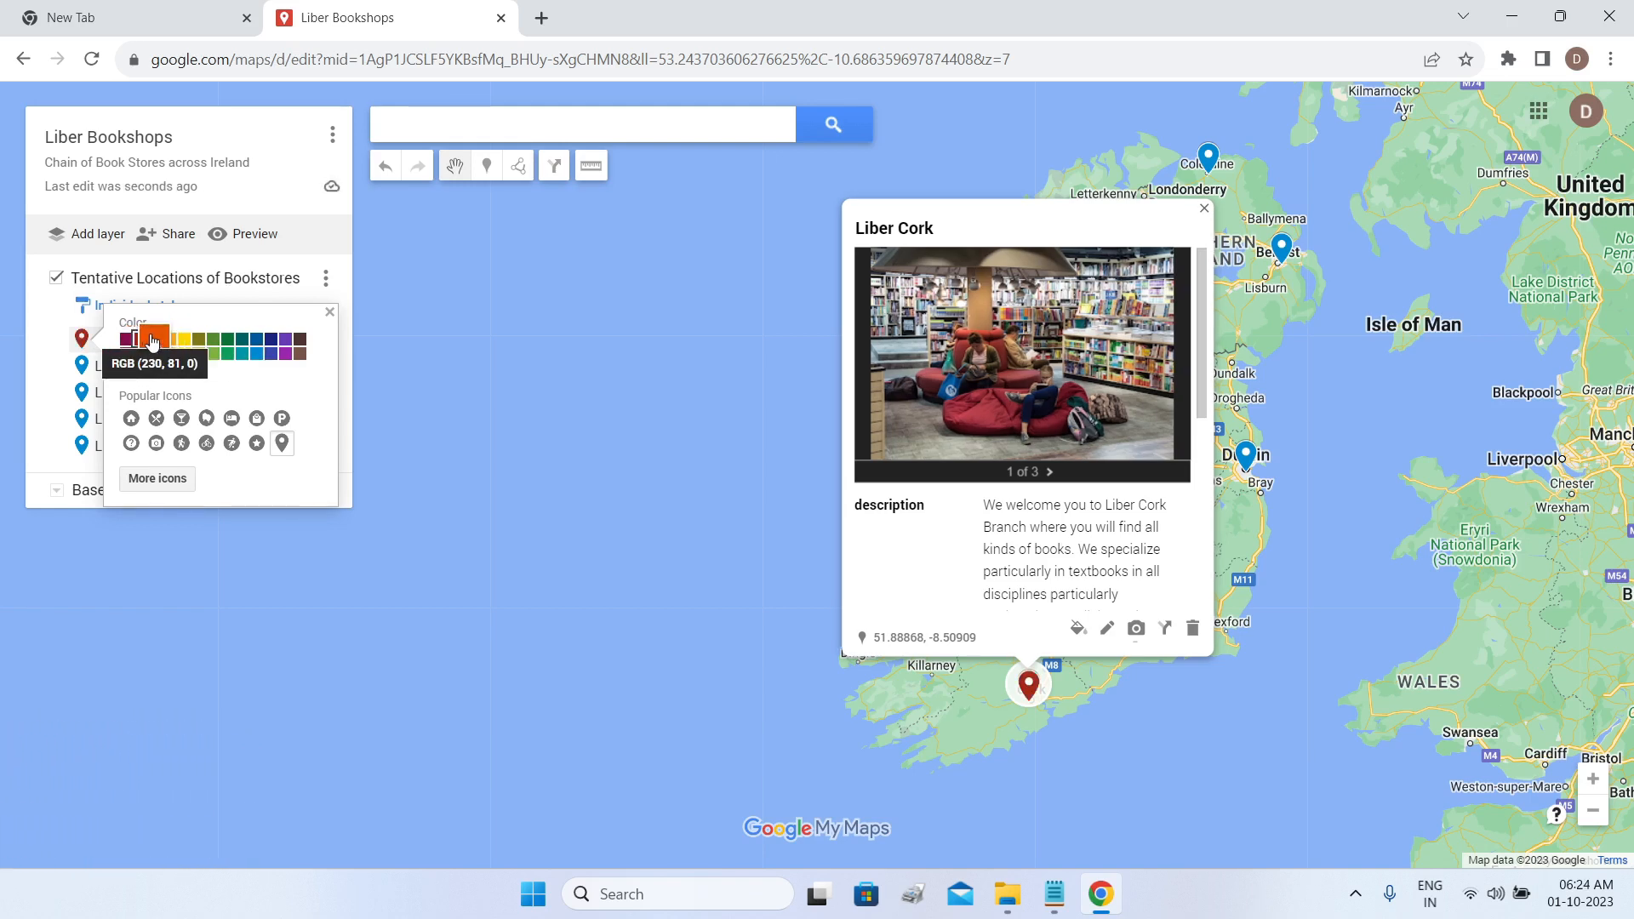
pyautogui.click(152, 341)
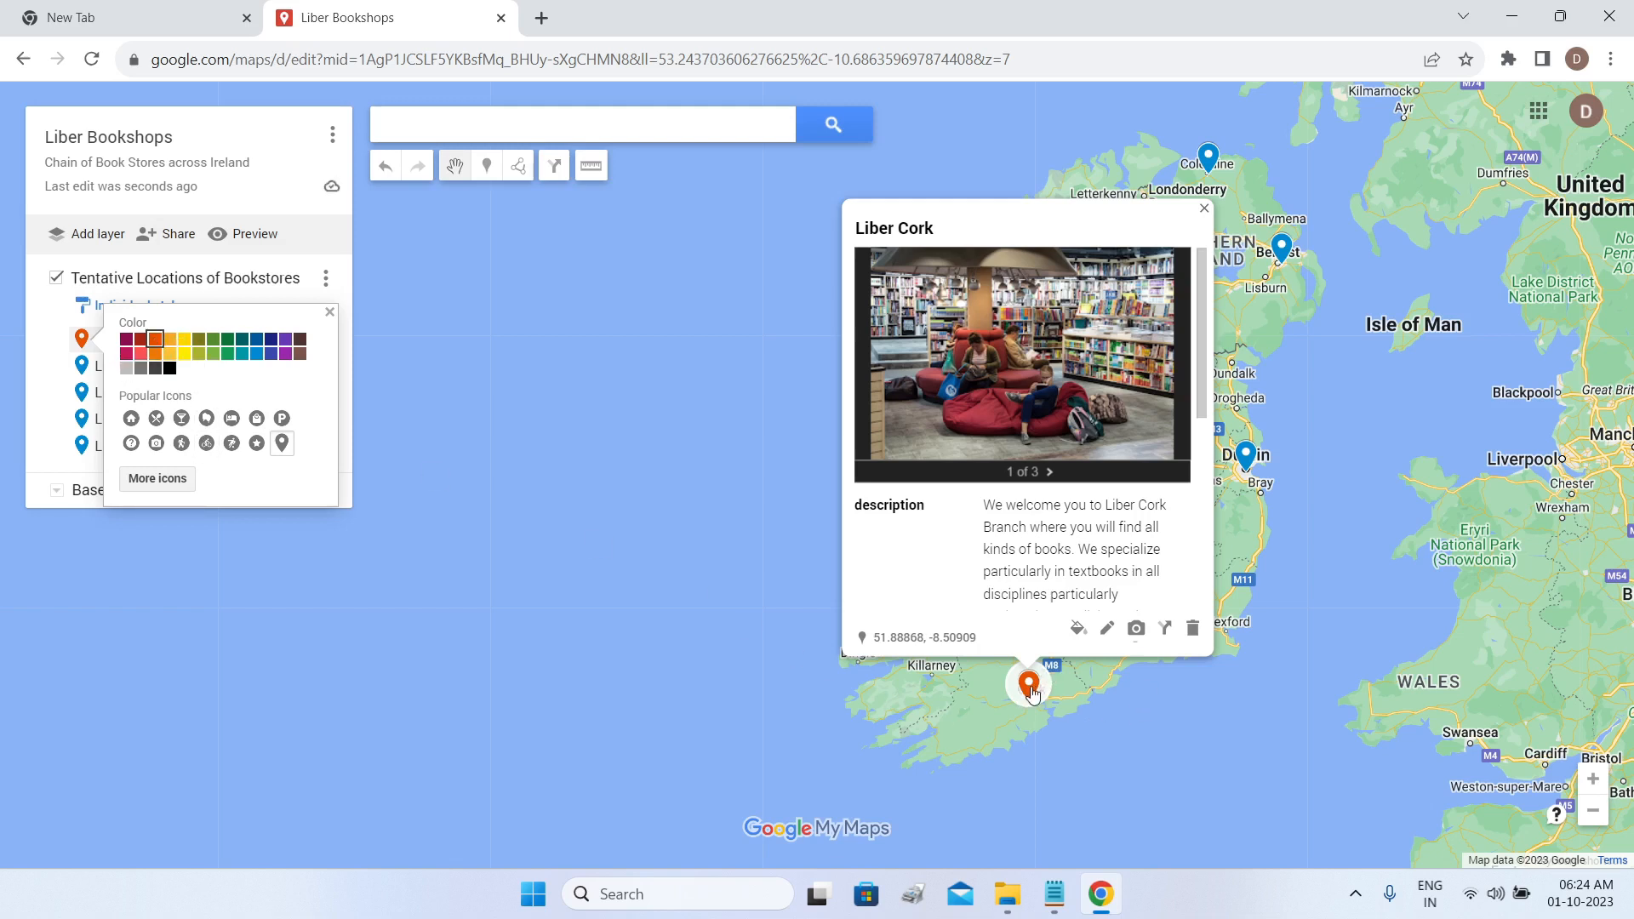
pyautogui.click(176, 482)
pyautogui.click(1143, 229)
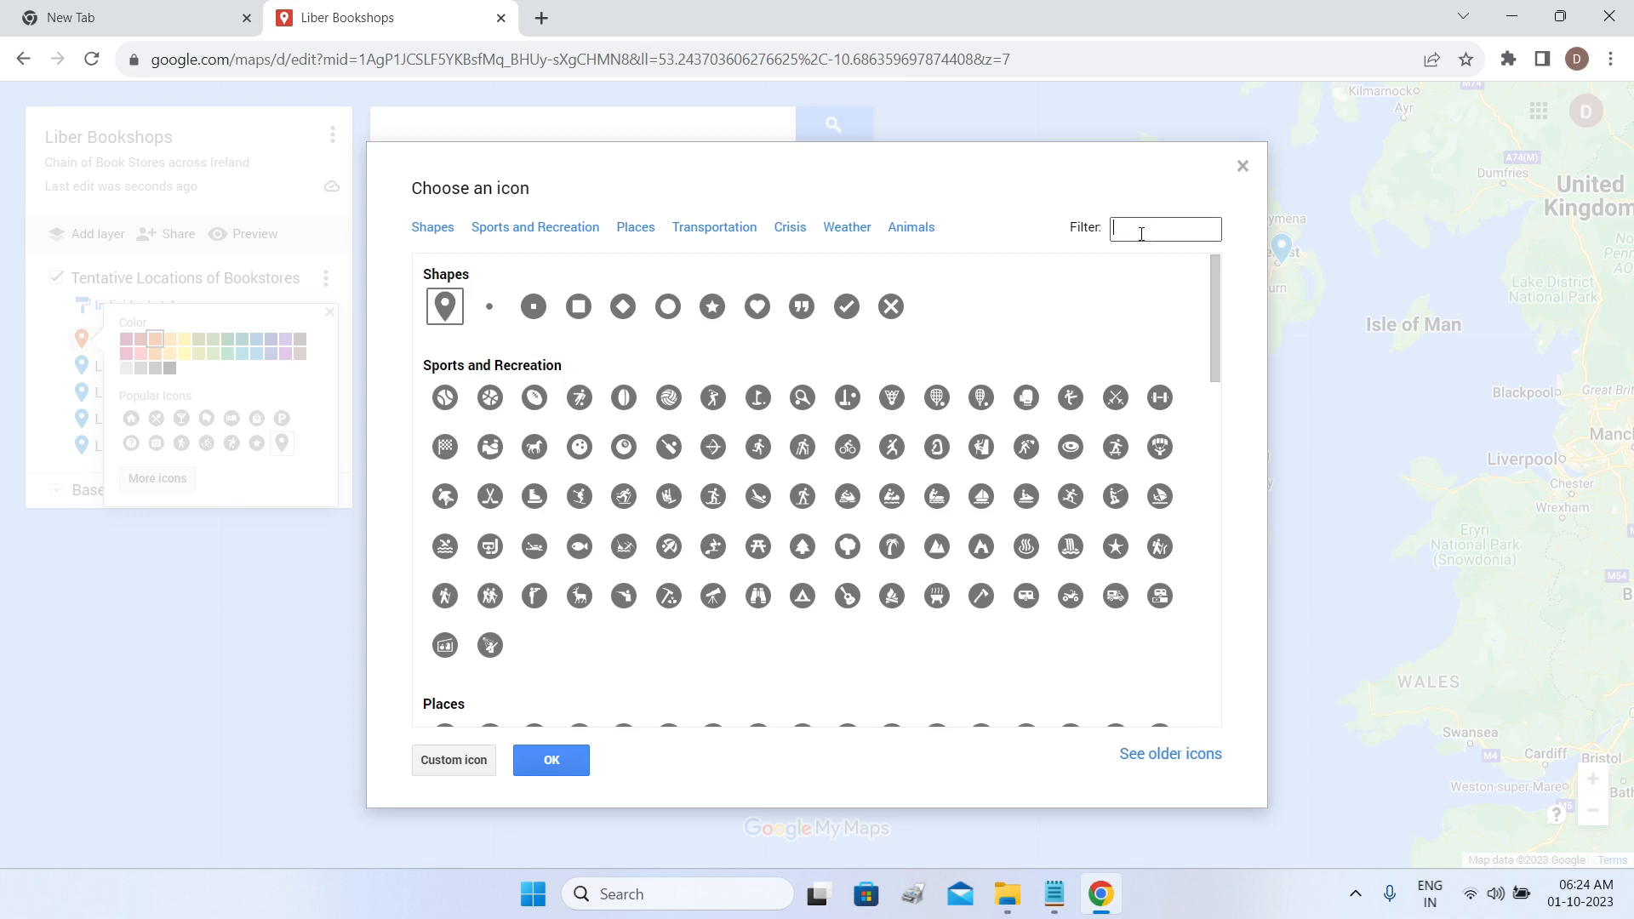
pyautogui.write('ook')
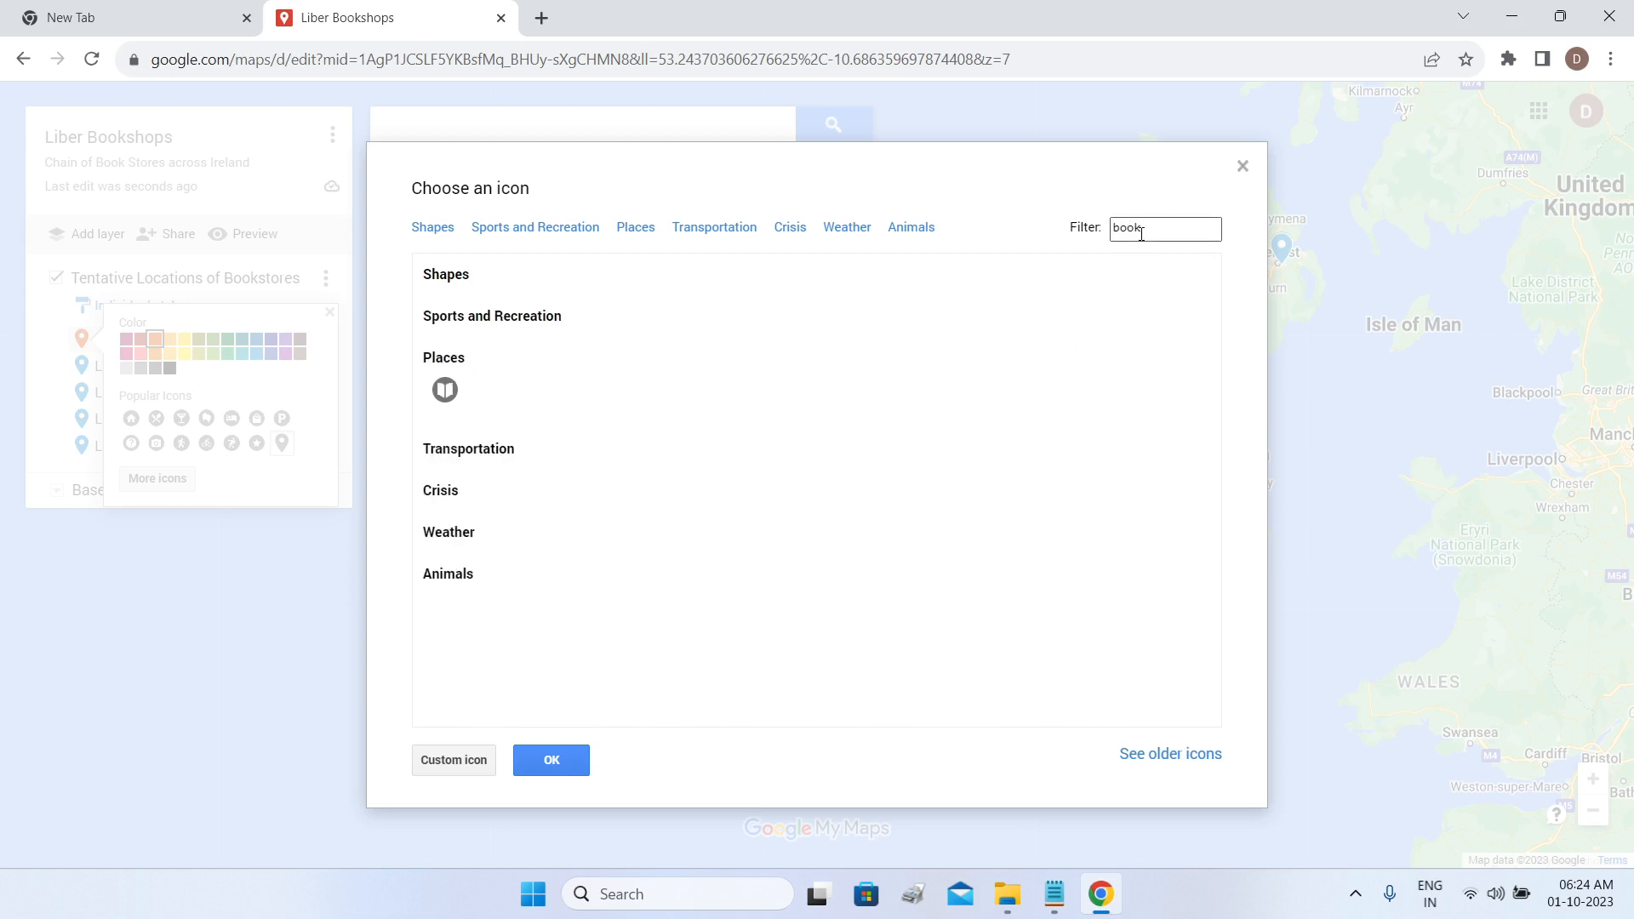
pyautogui.click(447, 390)
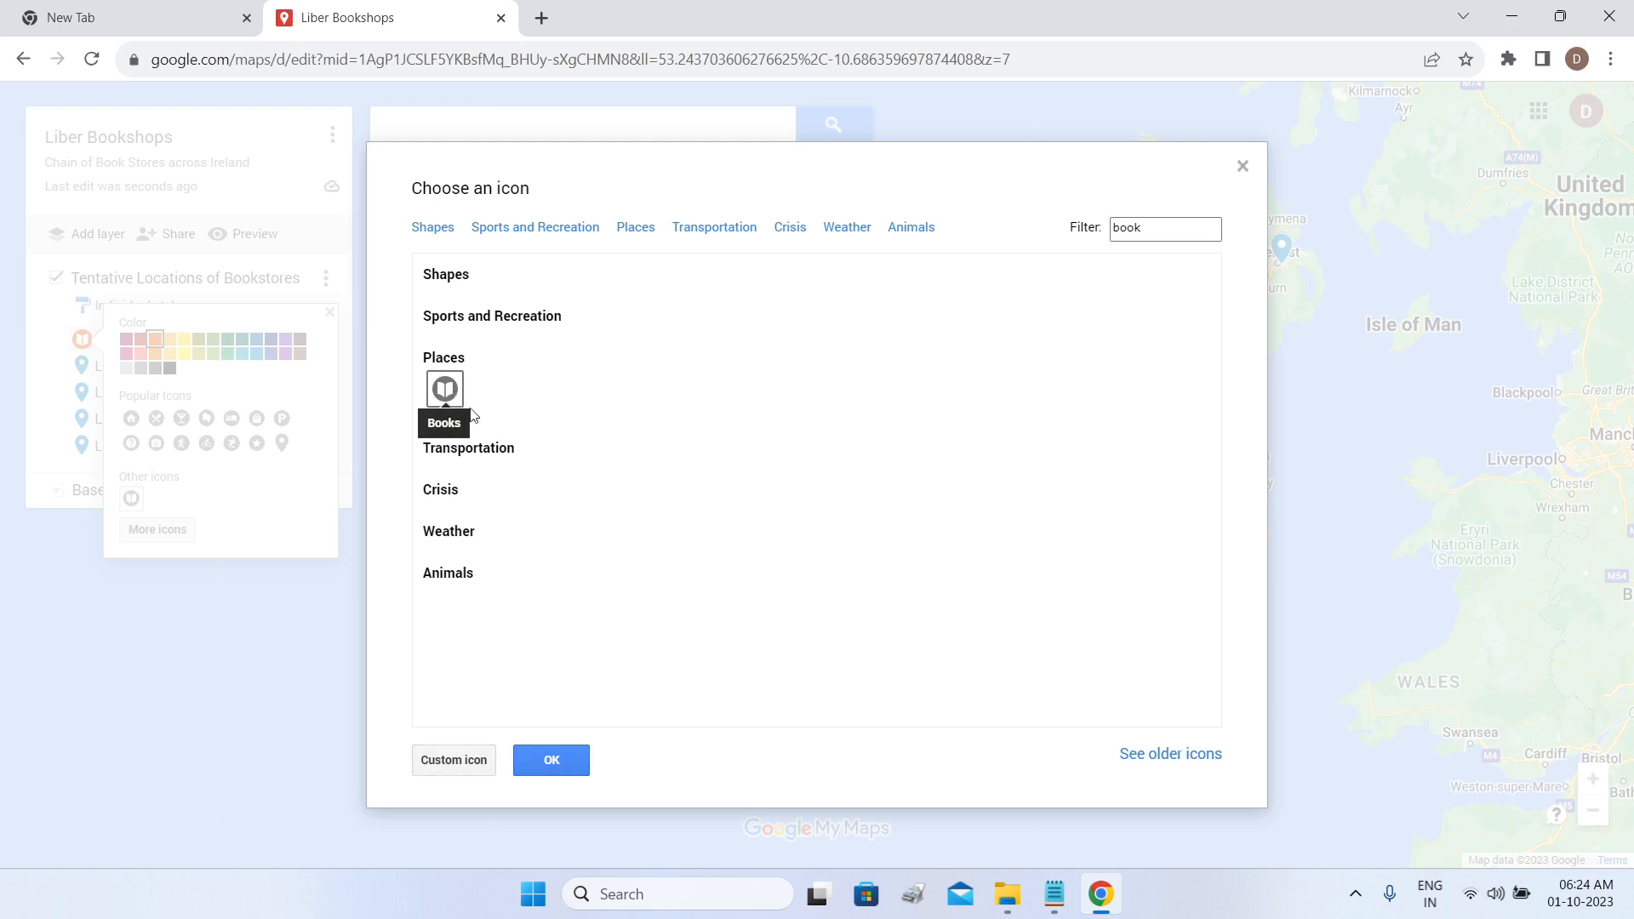
pyautogui.click(551, 763)
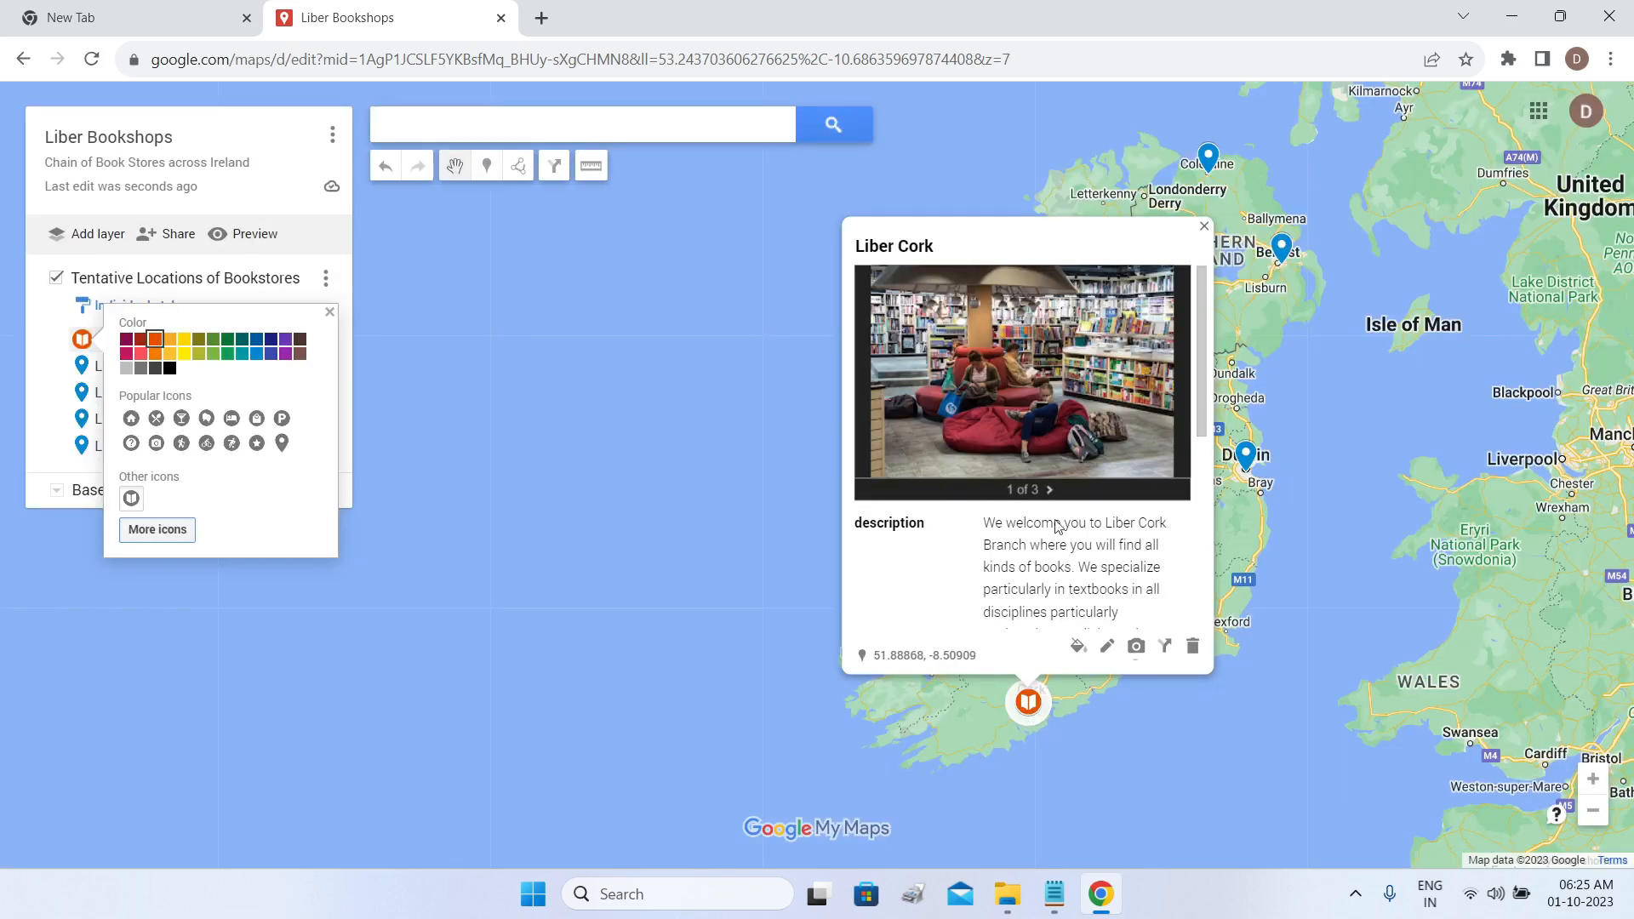
pyautogui.click(1227, 366)
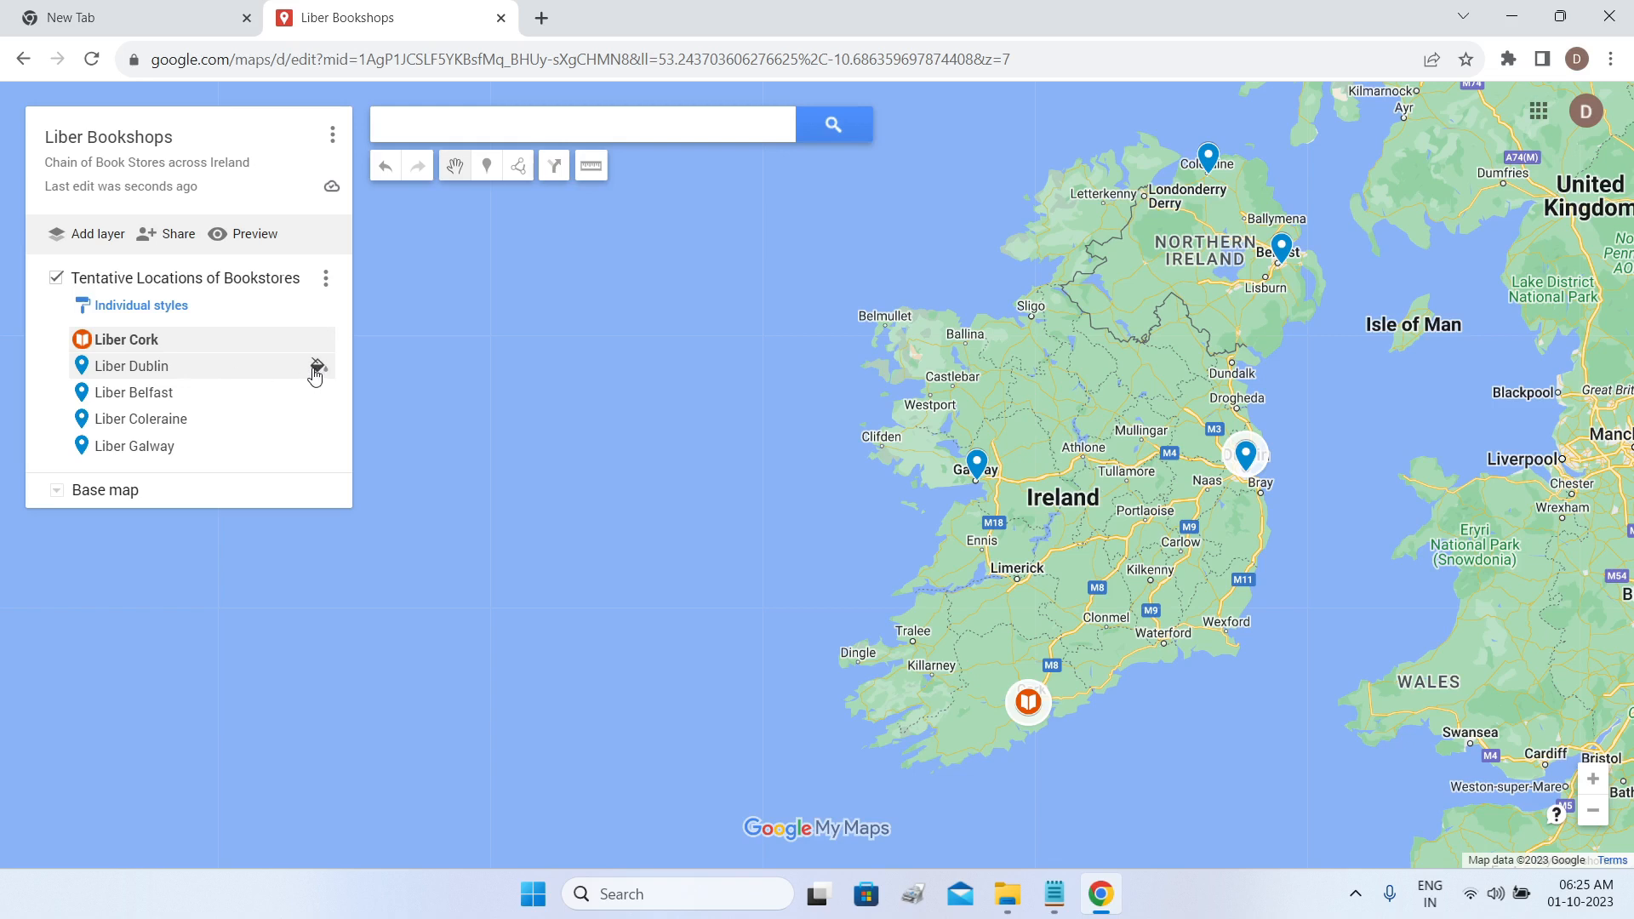
# Give Liber Dublin a green marker with the book icon.
pyautogui.click(318, 369)
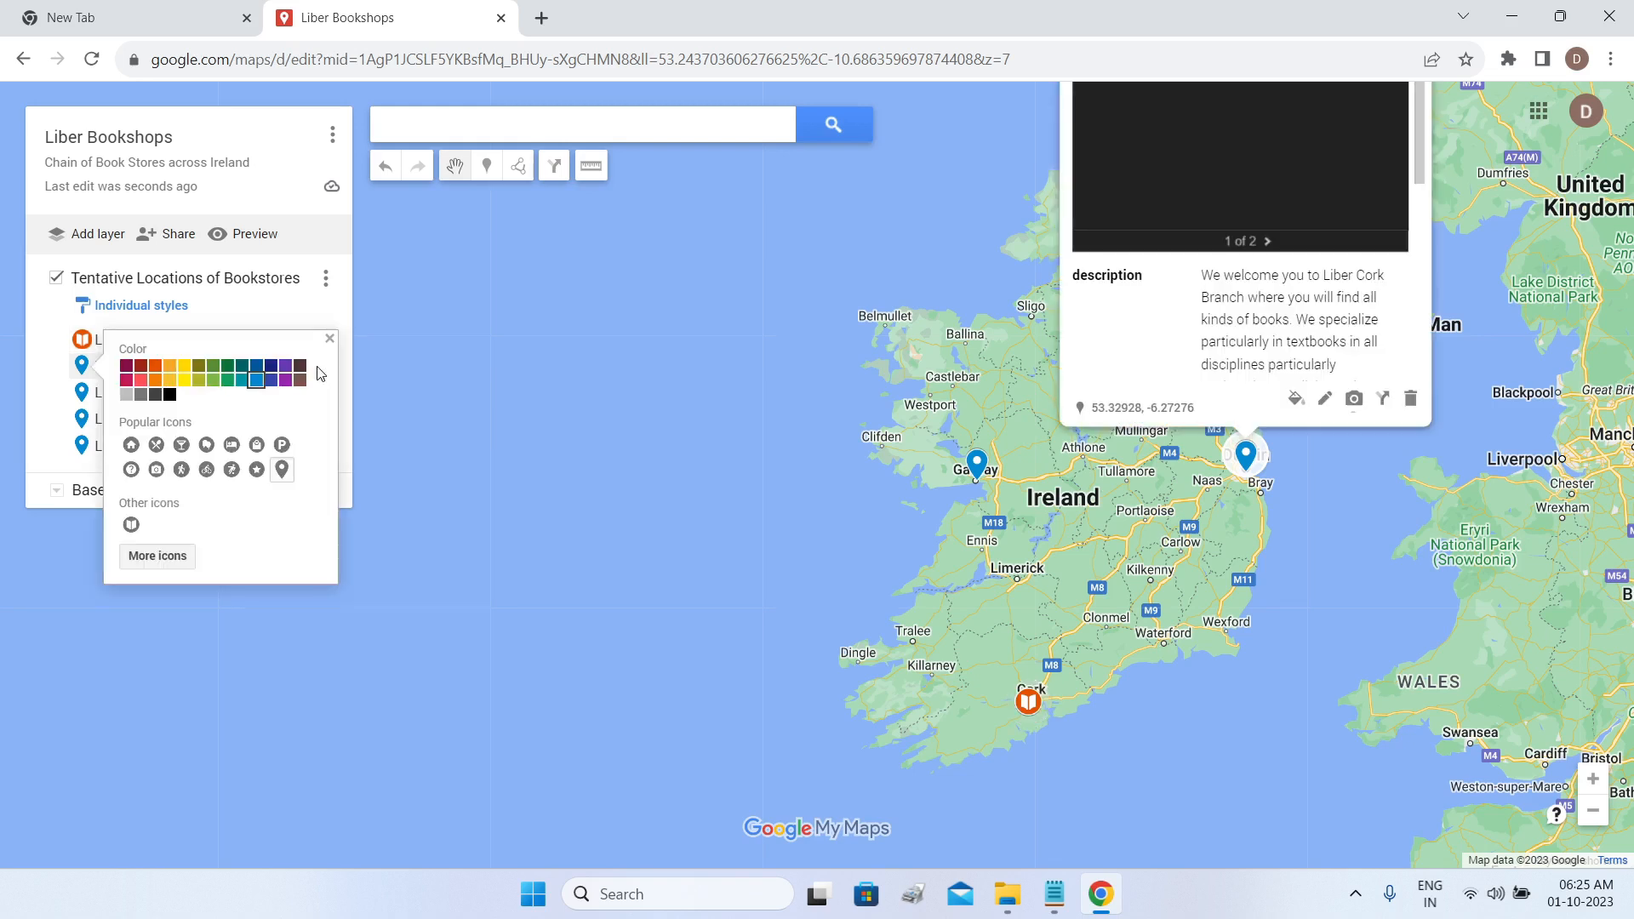
pyautogui.click(228, 368)
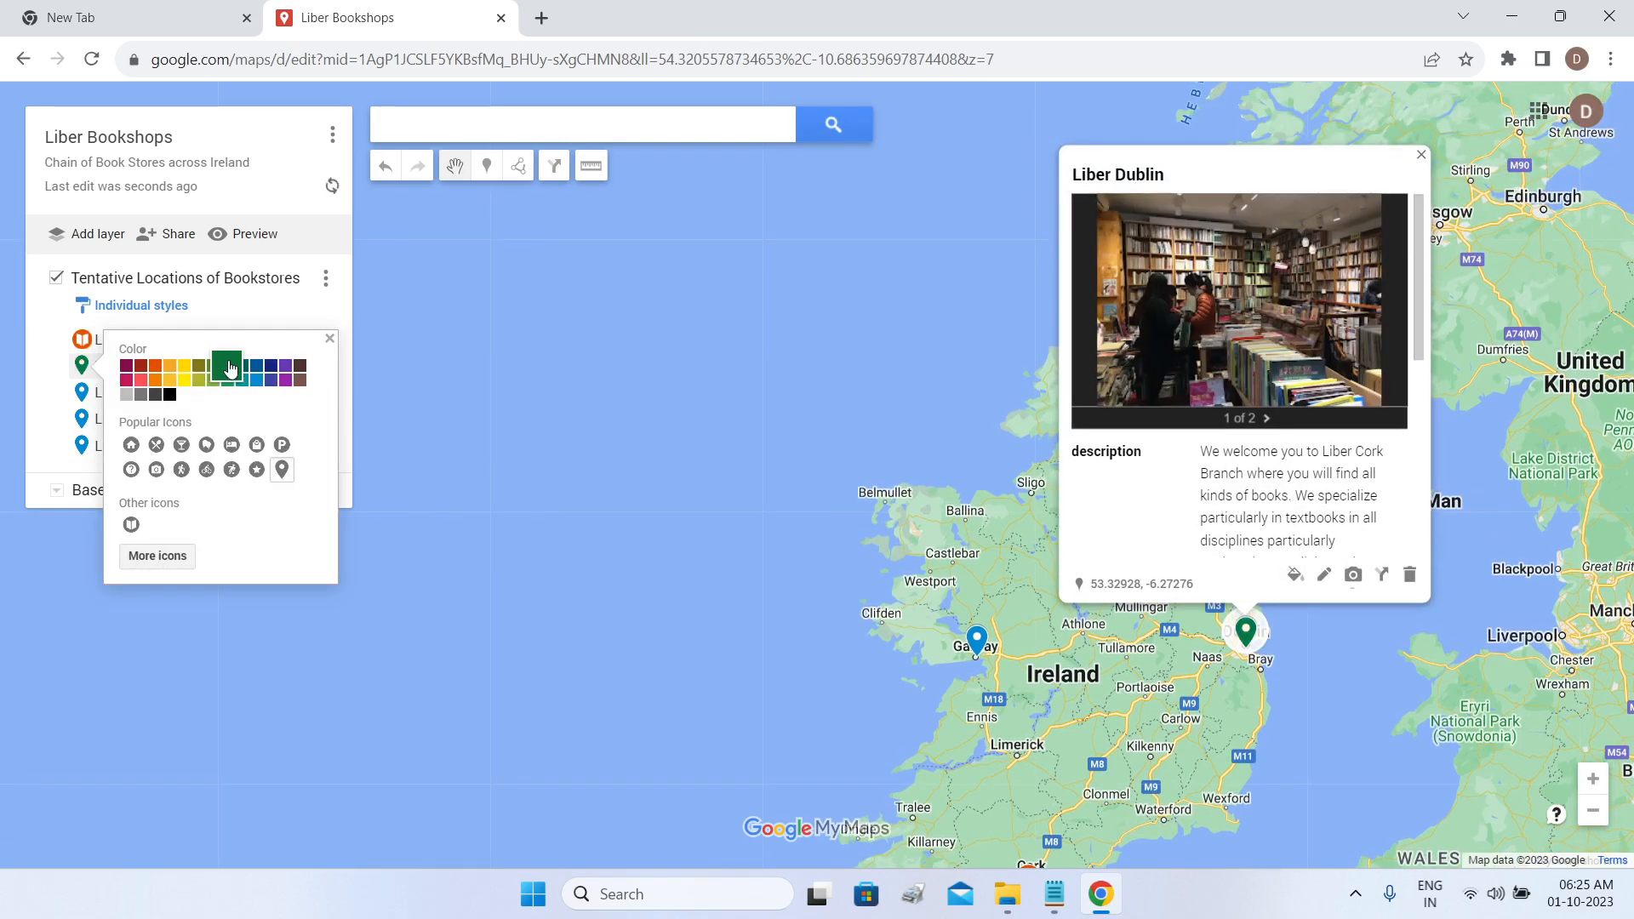
pyautogui.click(131, 524)
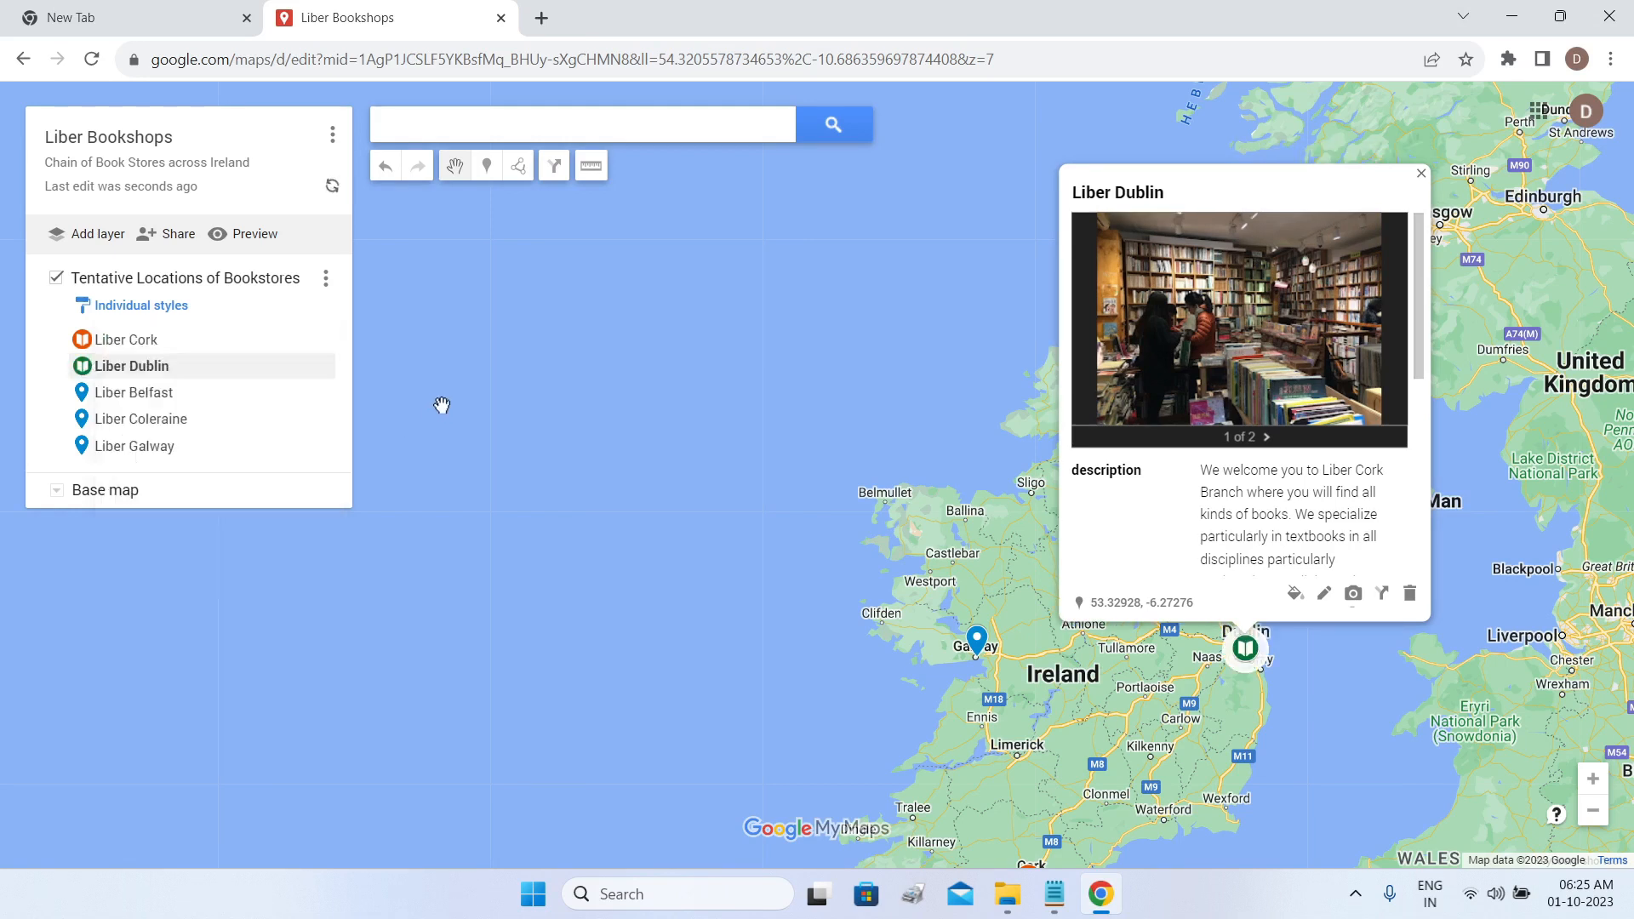
pyautogui.click(442, 405)
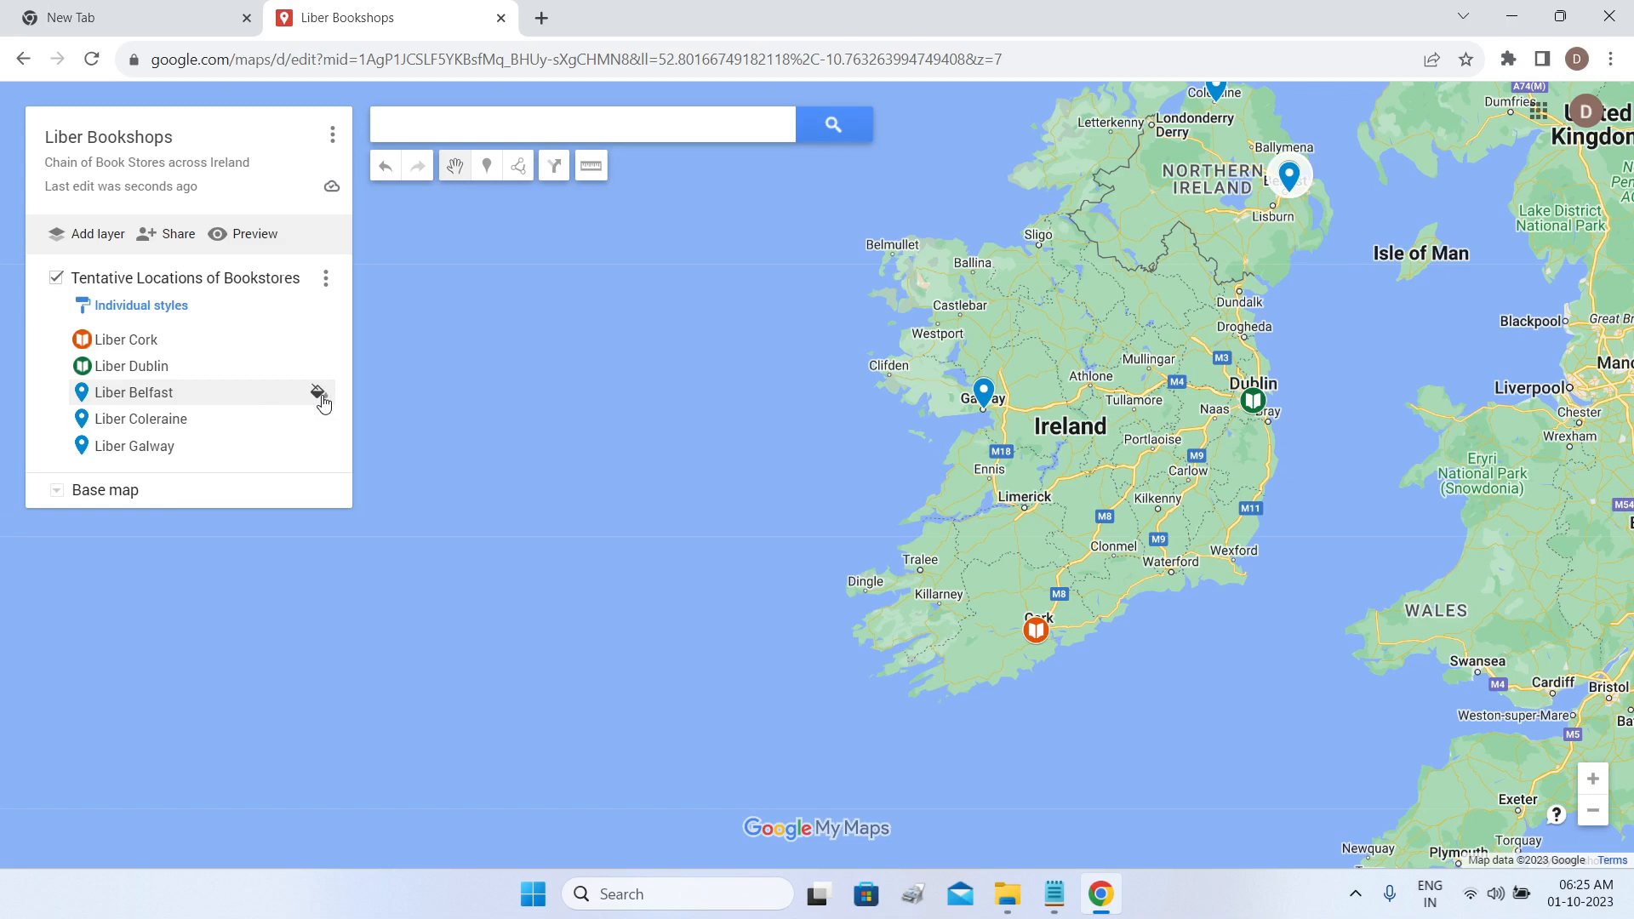
pyautogui.click(170, 307)
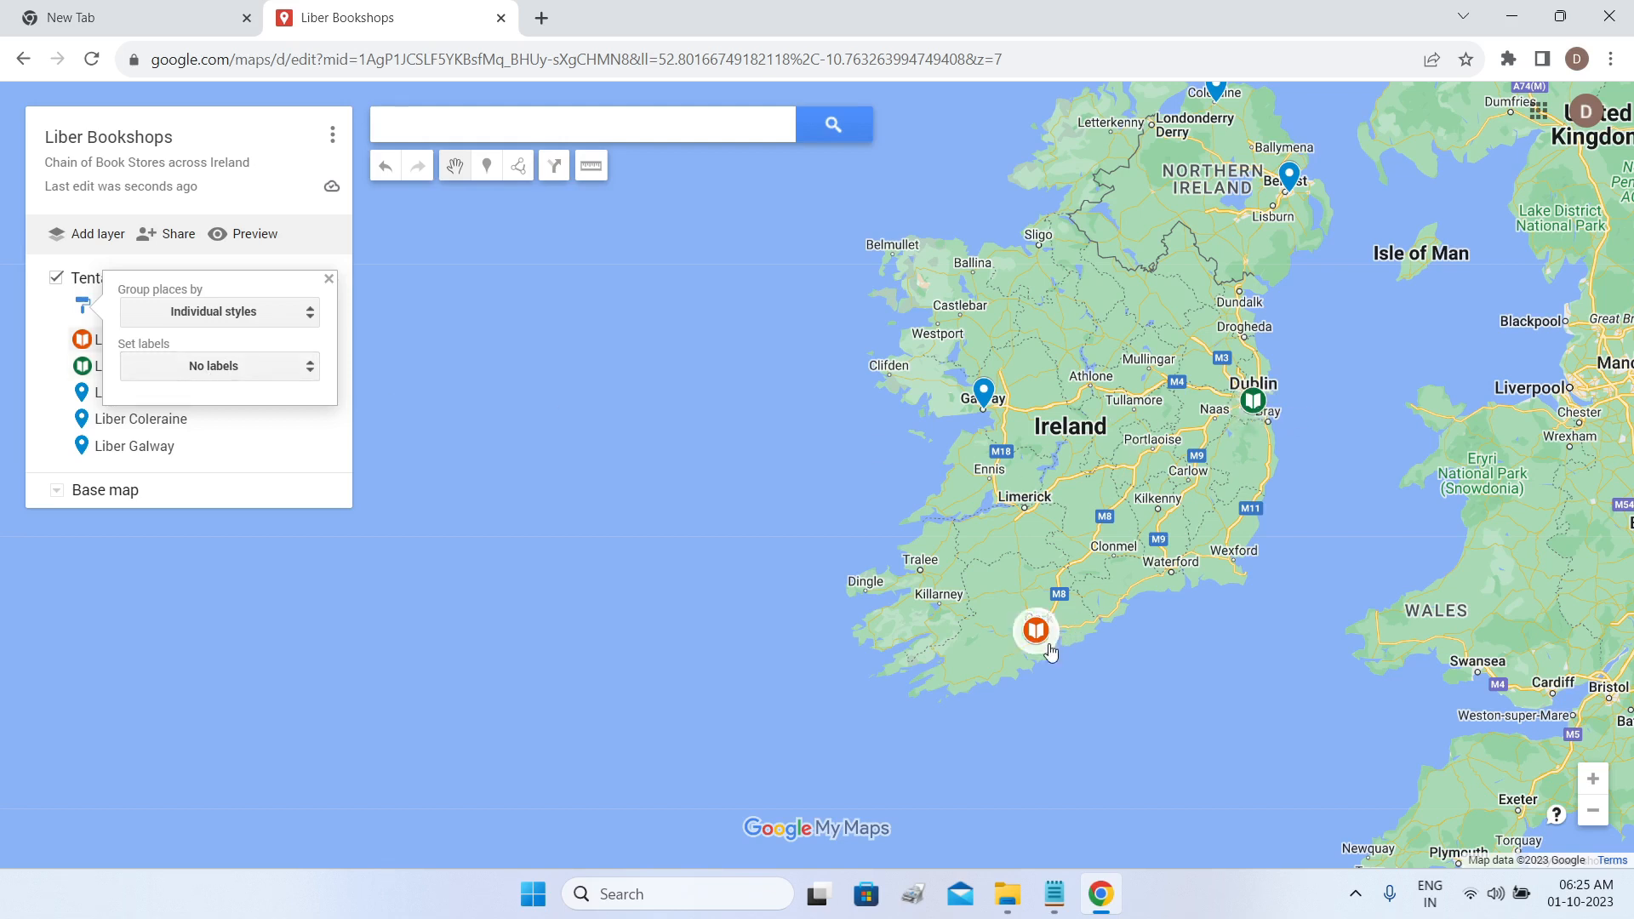
# Label each bookstore marker with its store name and zoom the map to check.
pyautogui.click(311, 375)
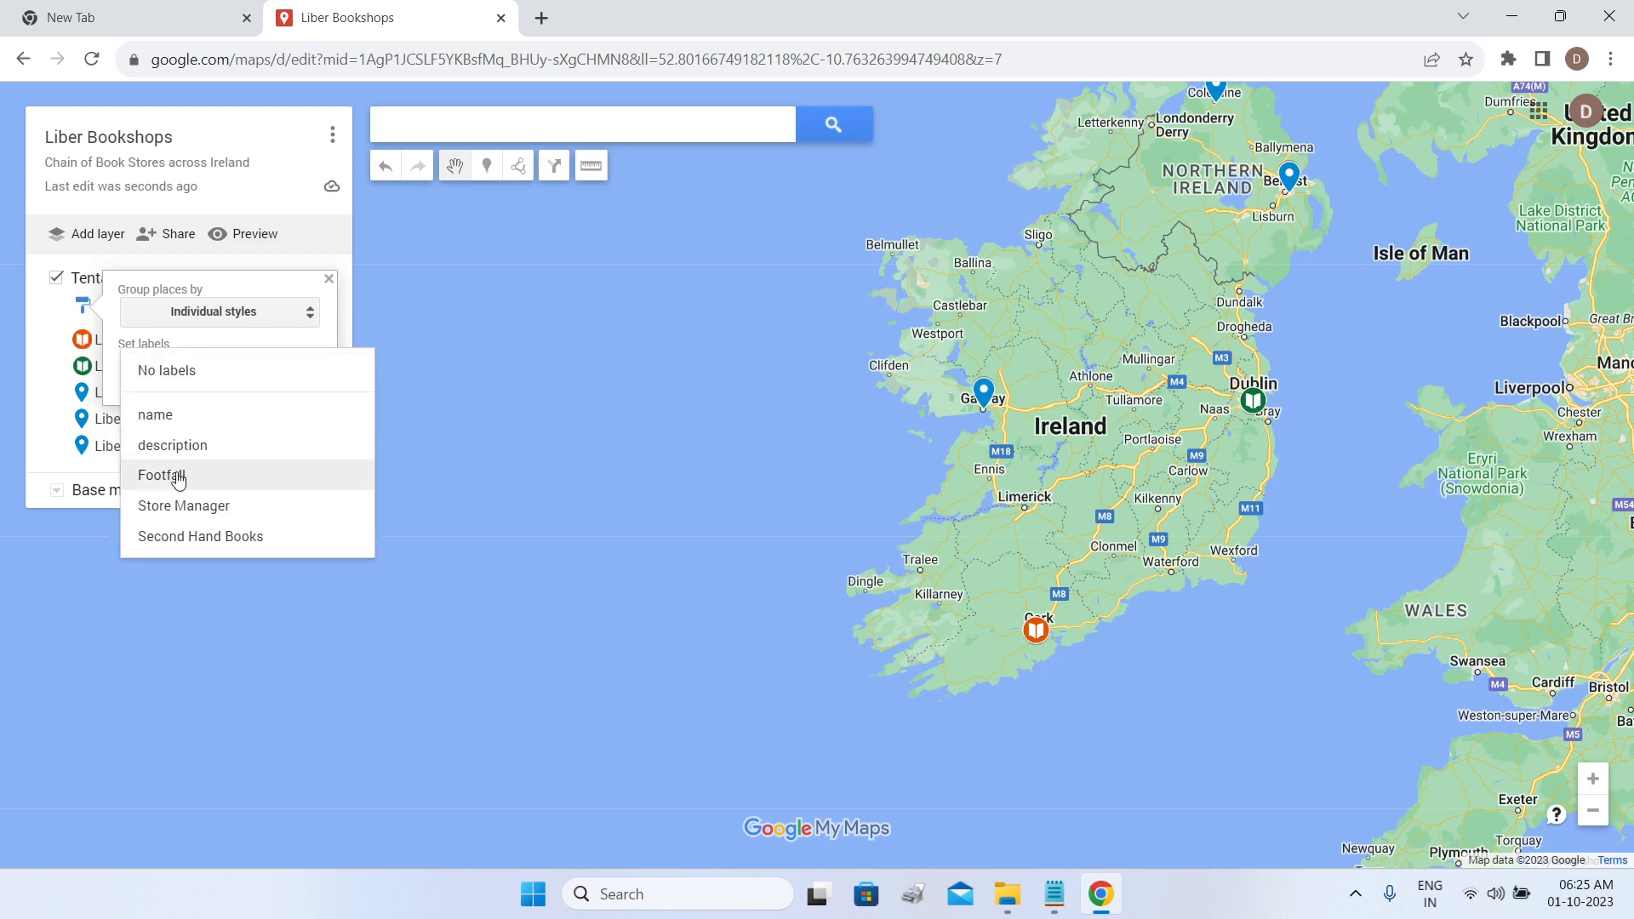
pyautogui.click(157, 423)
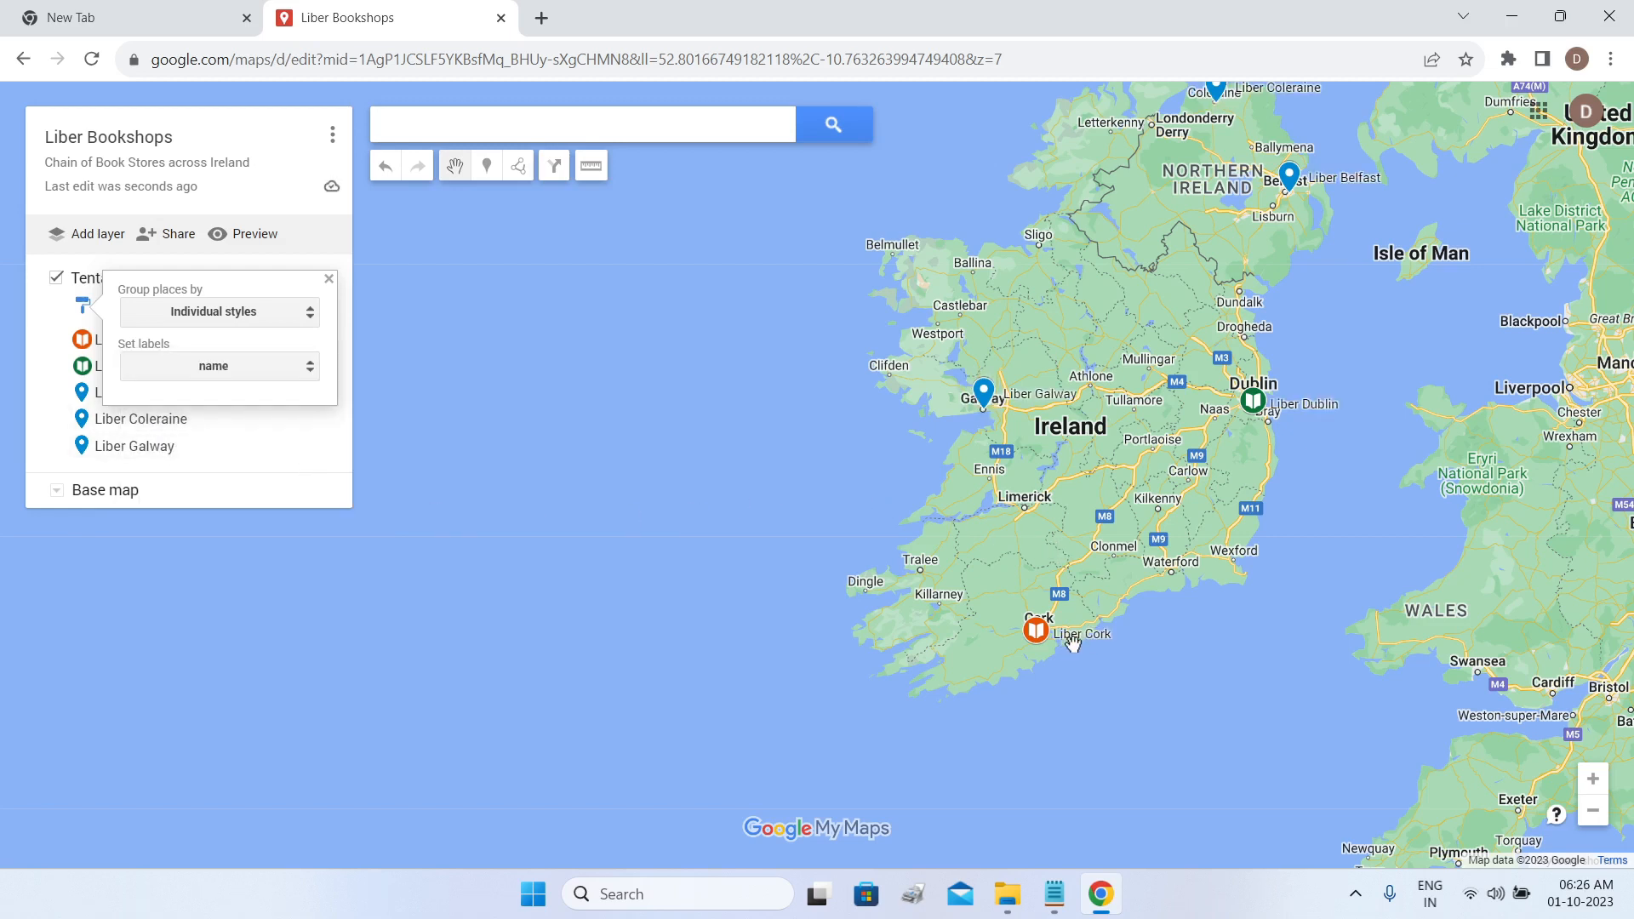
pyautogui.scroll(2, 1072, 643)
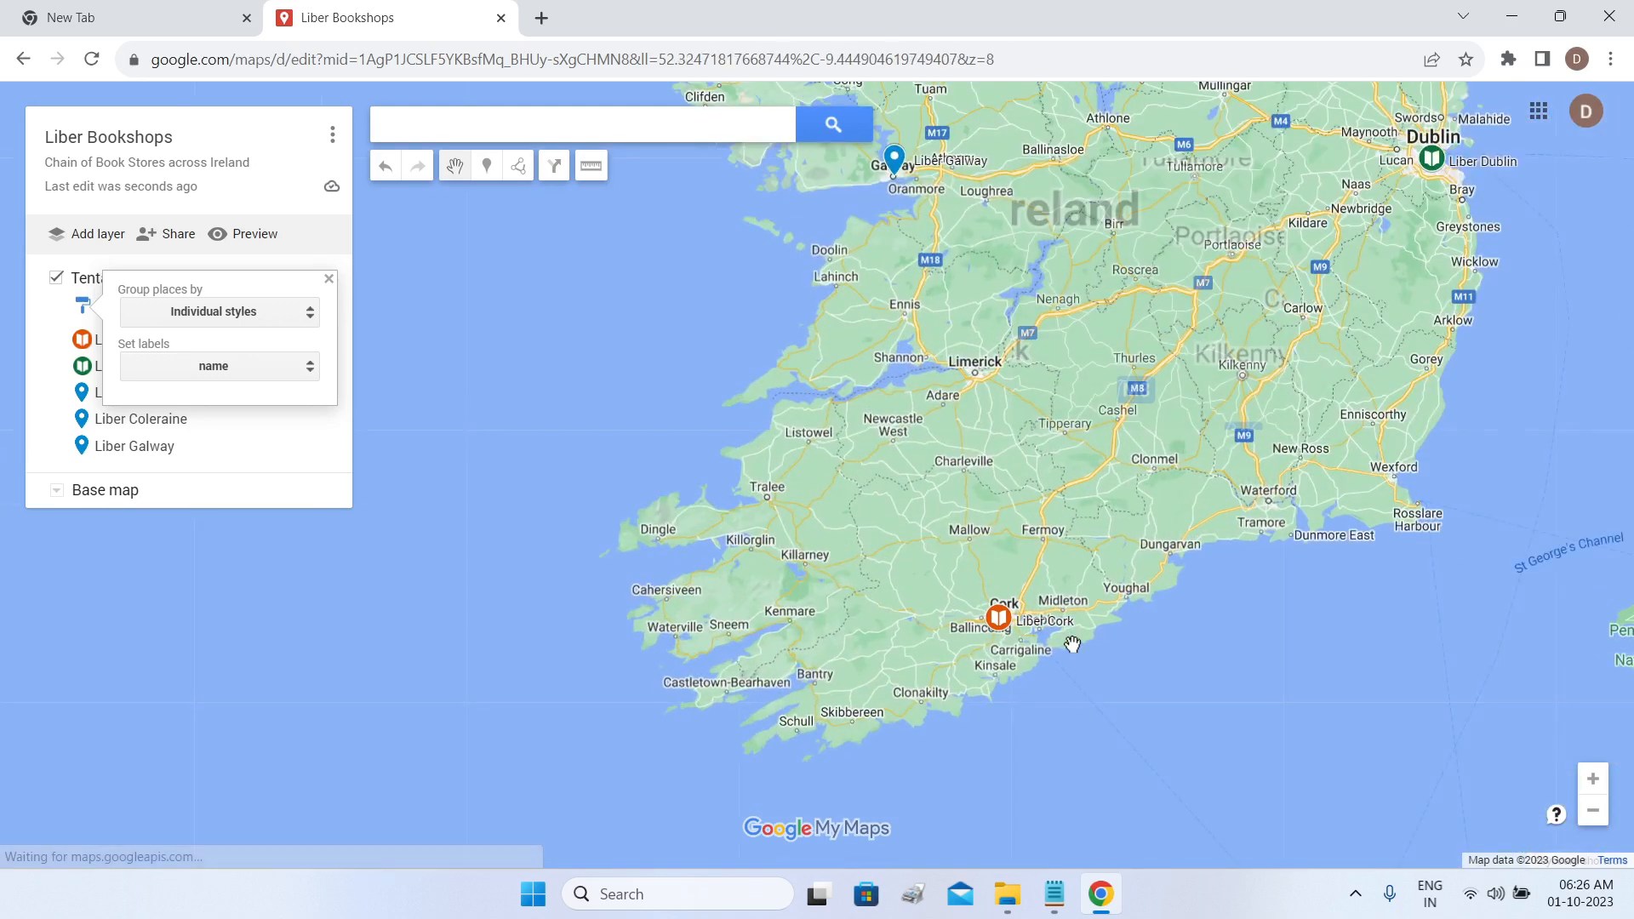
pyautogui.scroll(-1, 1044, 642)
pyautogui.scroll(-1, 1043, 645)
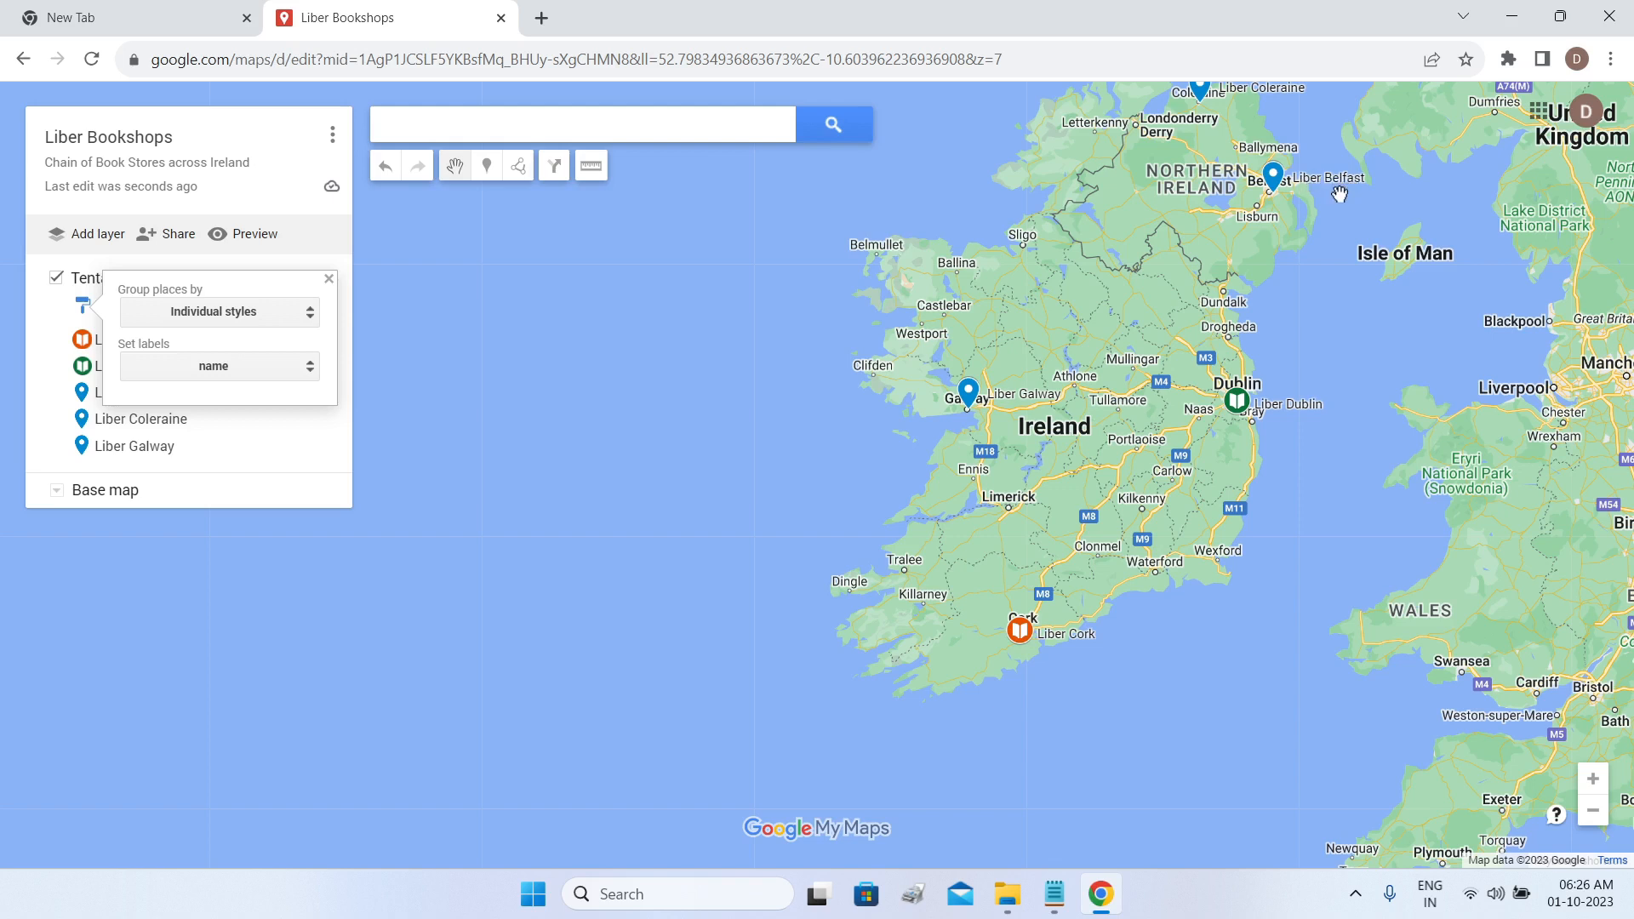
# Set the bookstore markers back to No labels.
pyautogui.click(282, 378)
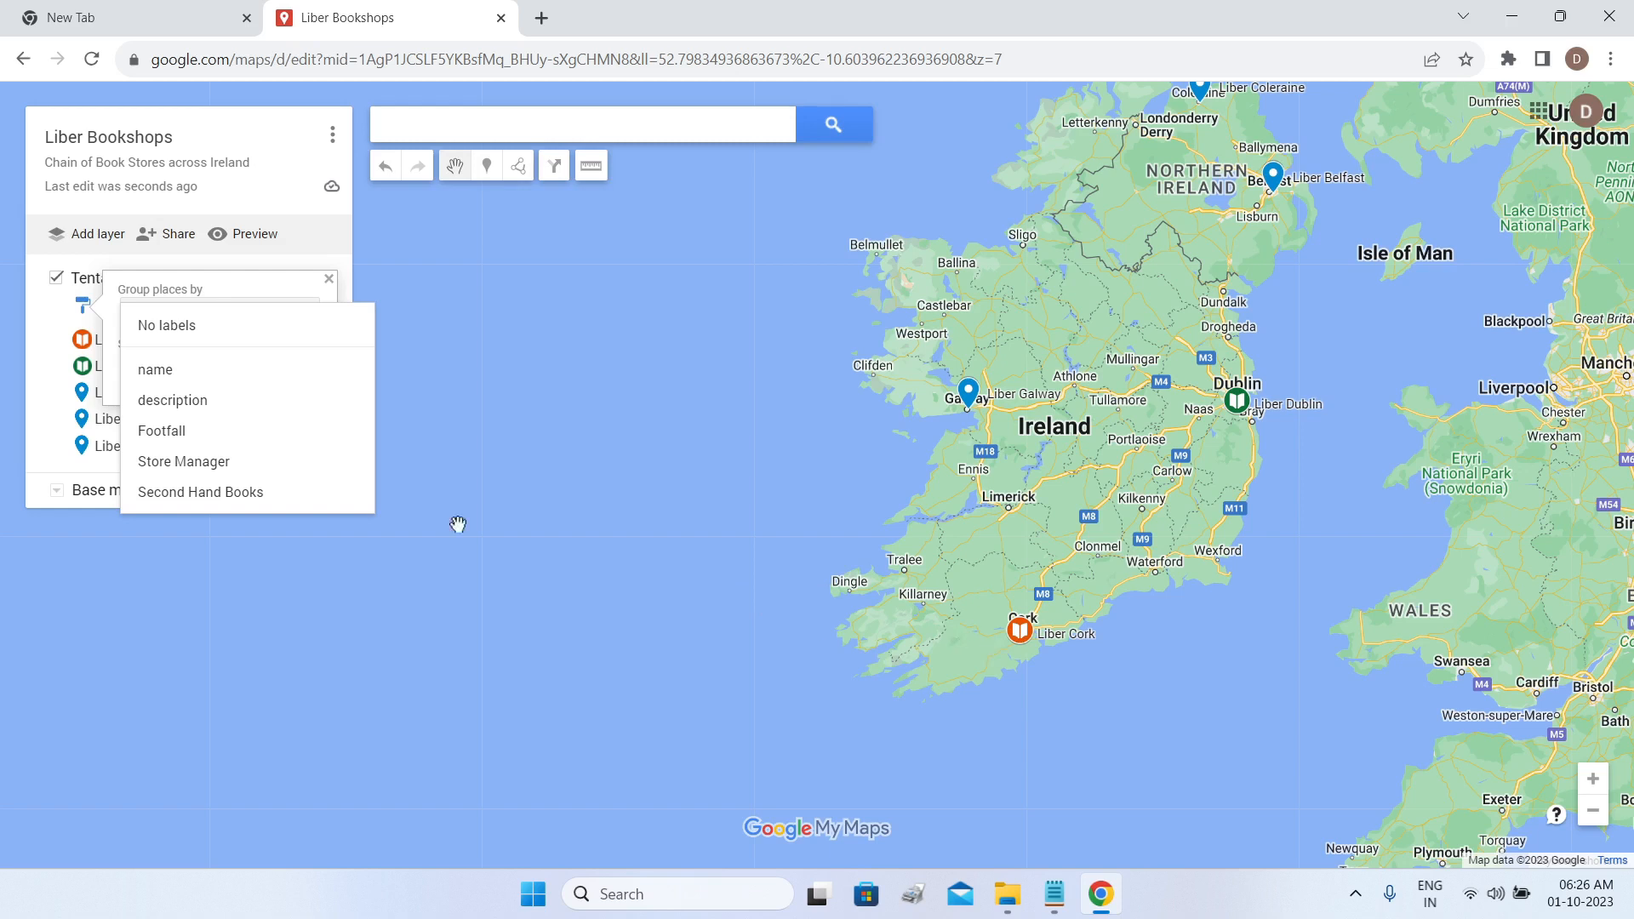
pyautogui.click(208, 336)
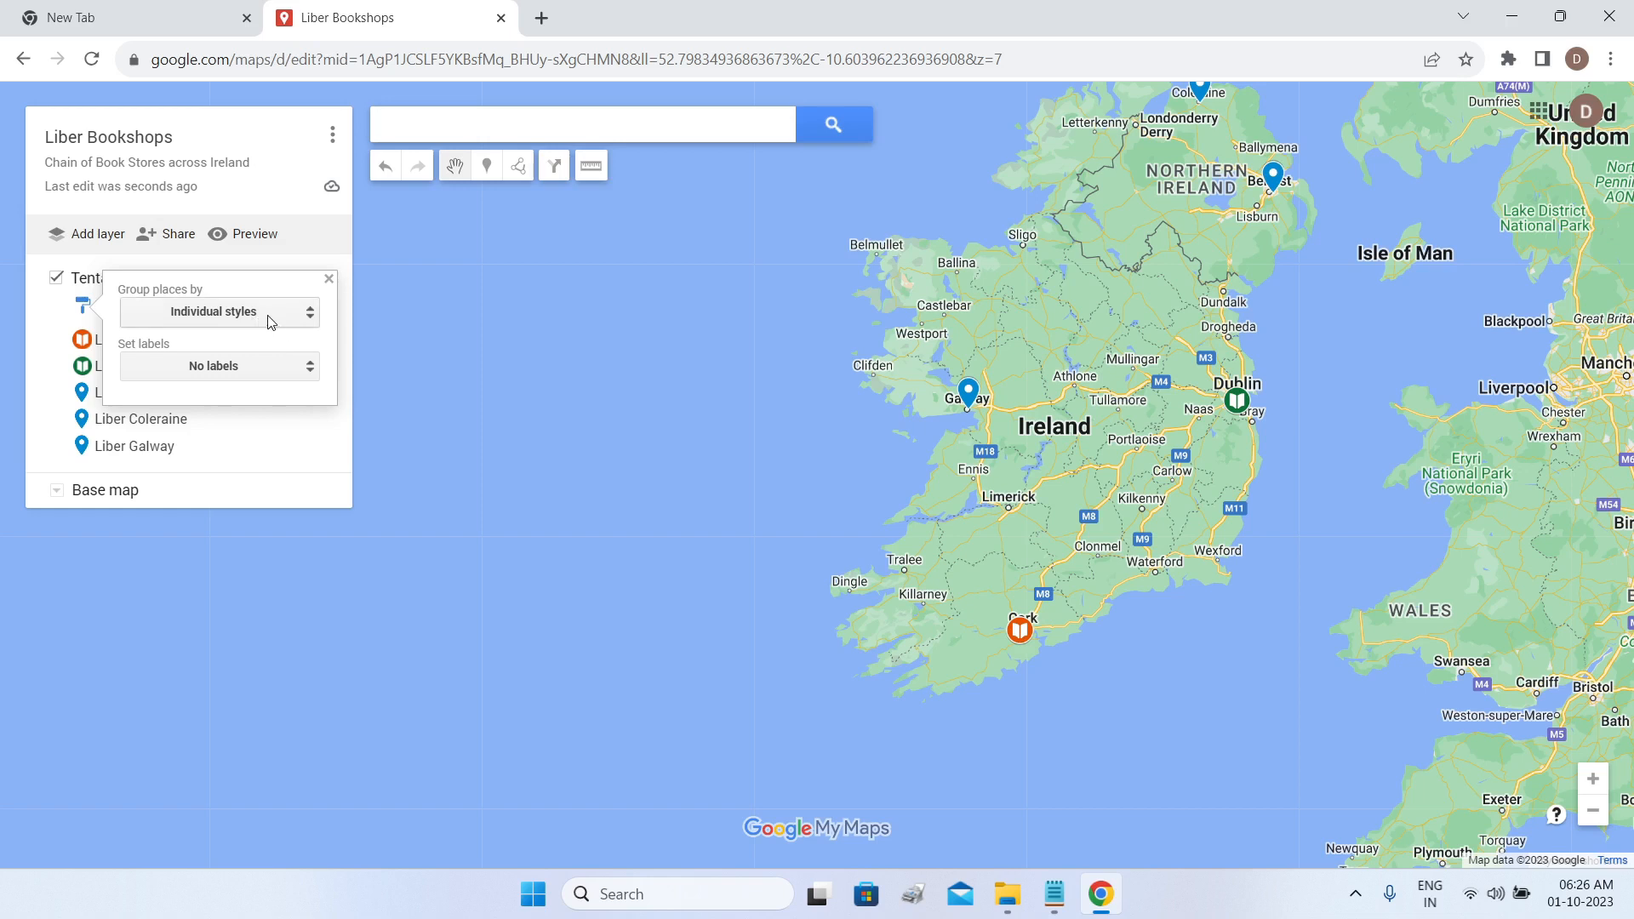
pyautogui.click(409, 473)
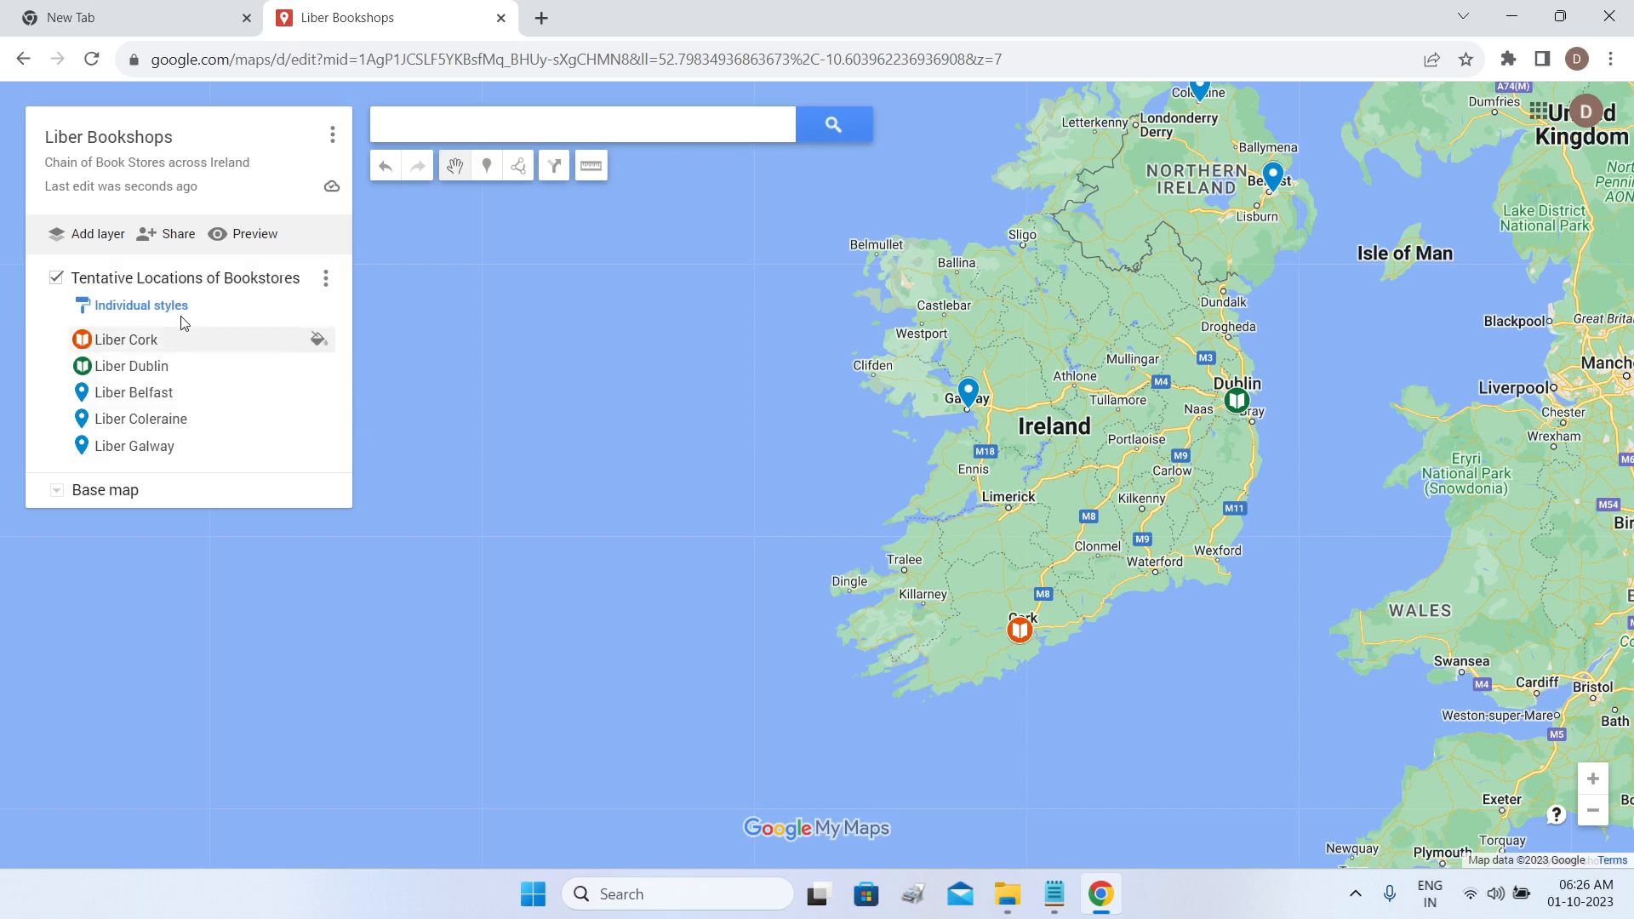
pyautogui.click(147, 310)
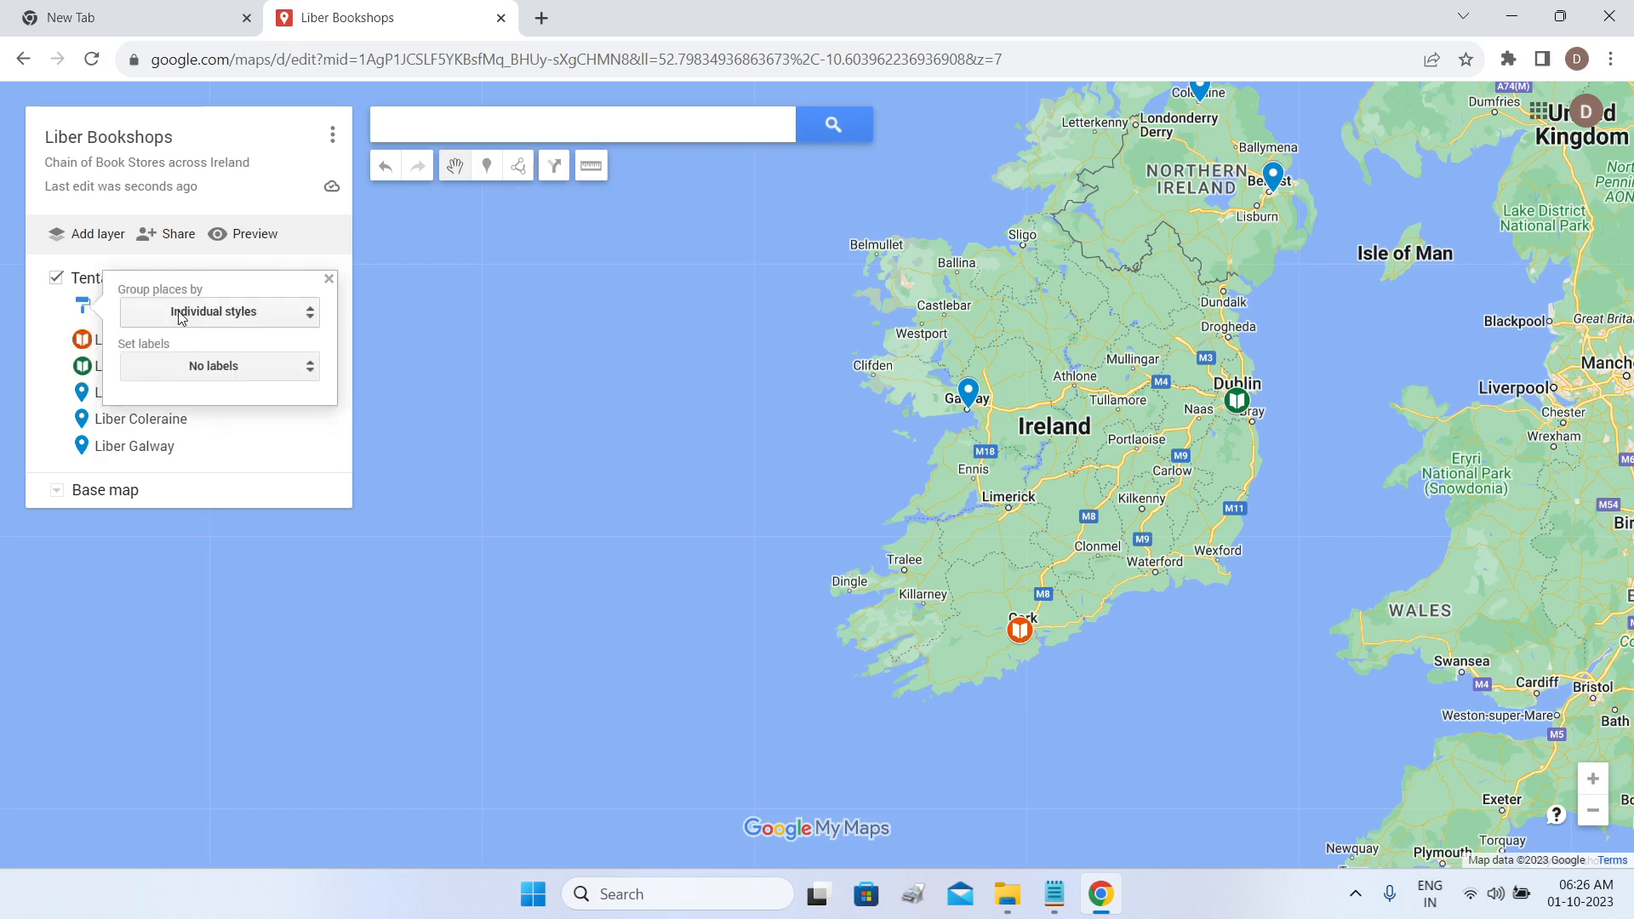
# Switch the layer to Uniform style with red book-icon markers for all items.
pyautogui.click(311, 314)
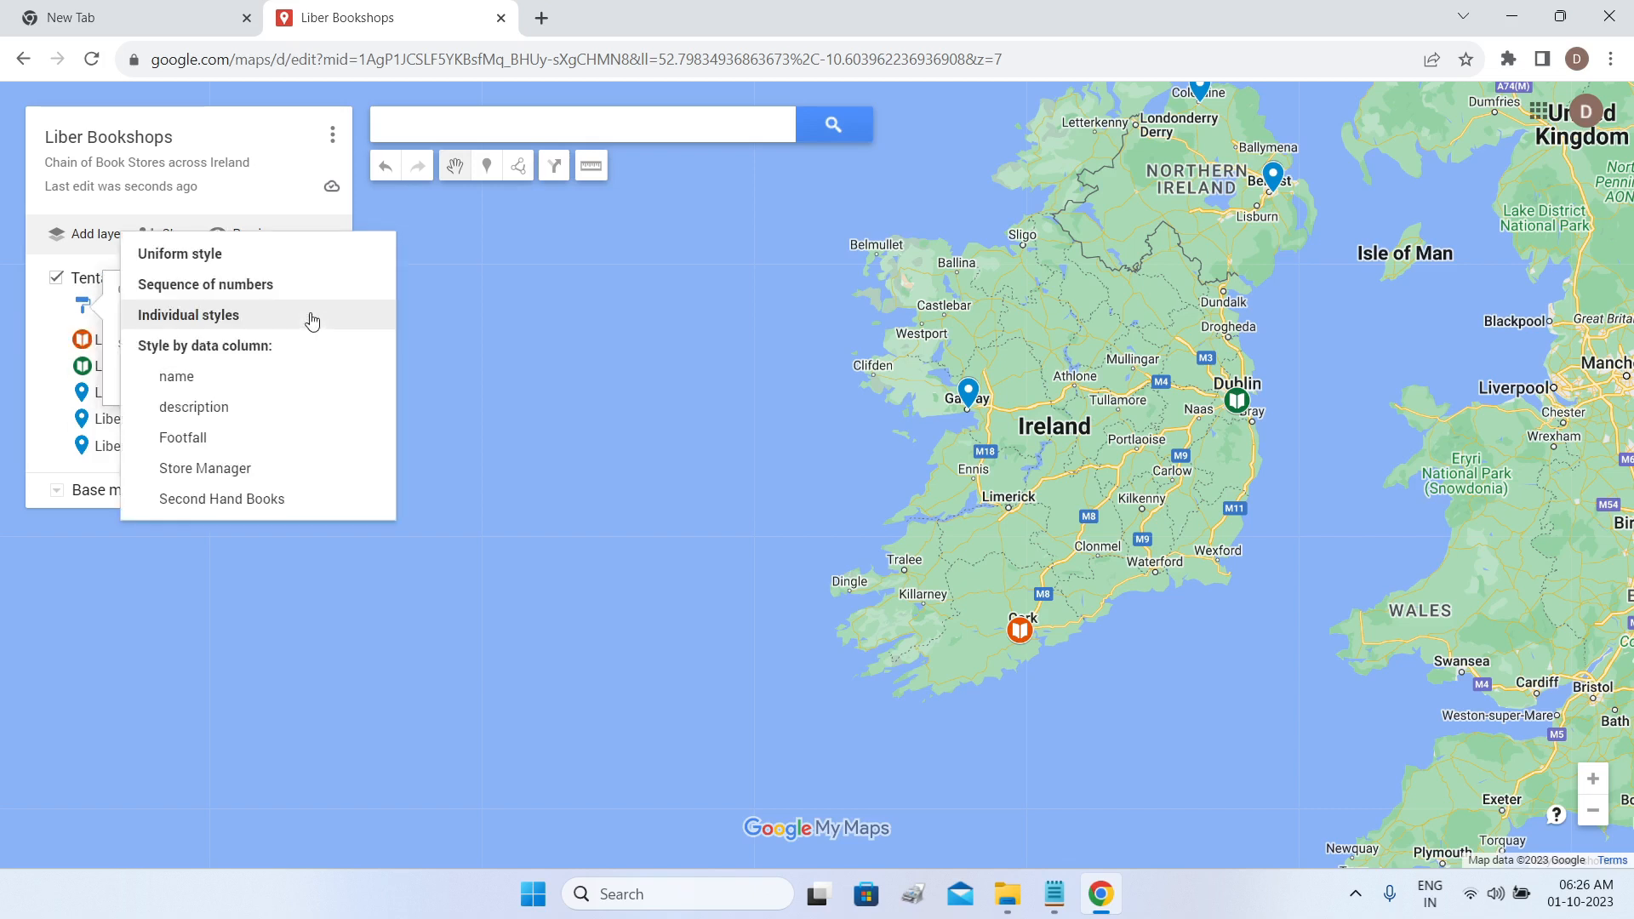
pyautogui.click(242, 255)
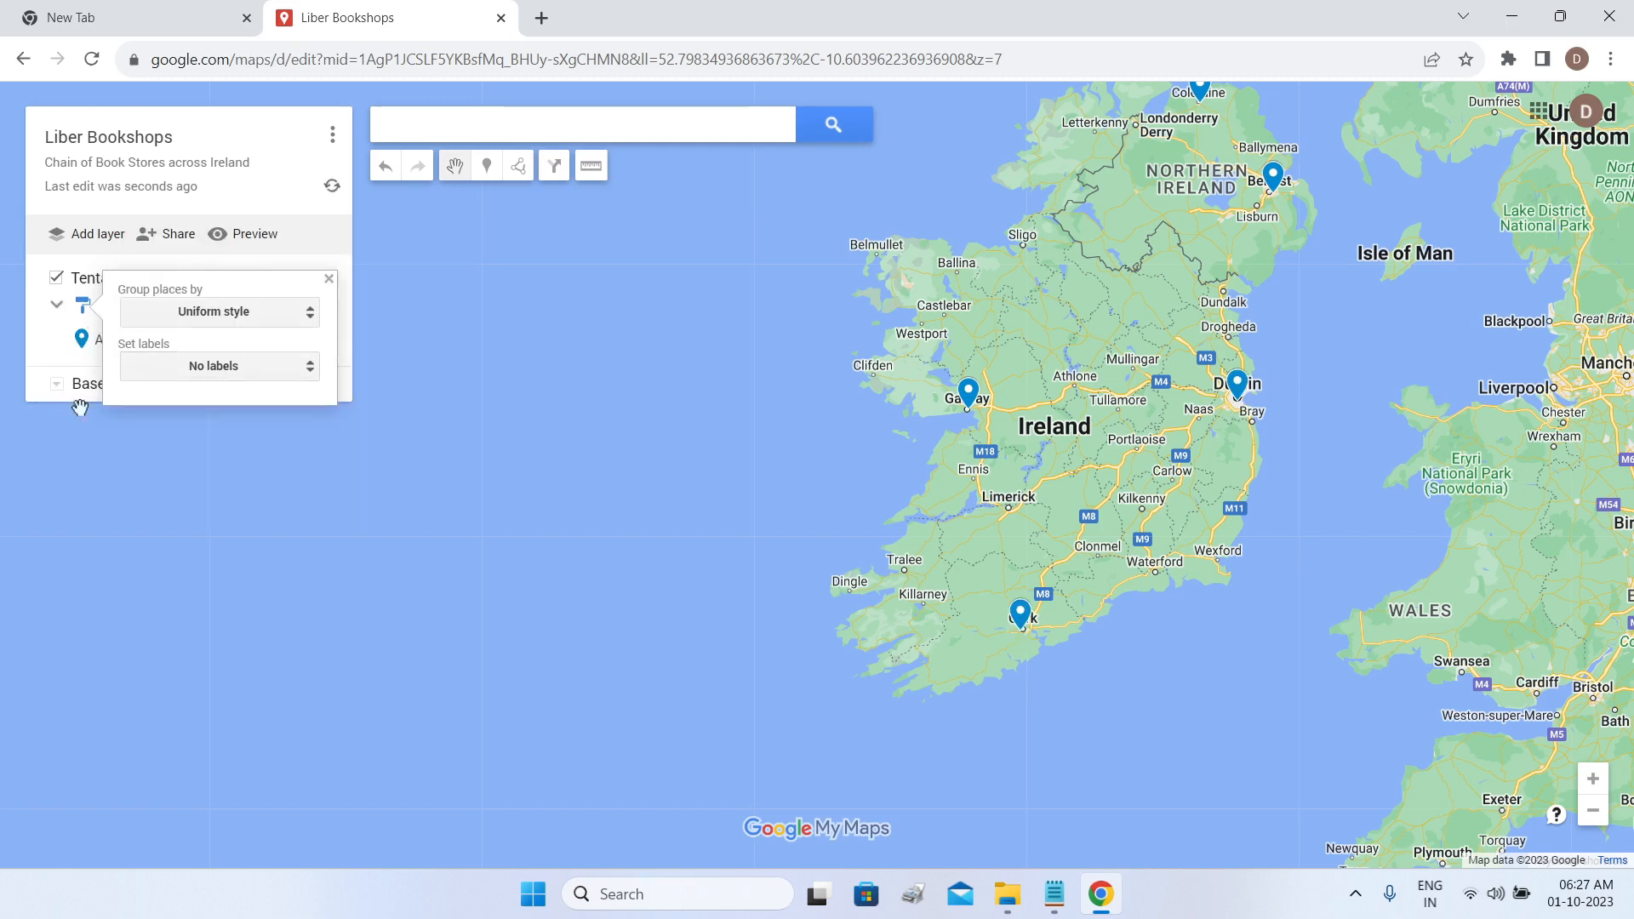
pyautogui.click(430, 337)
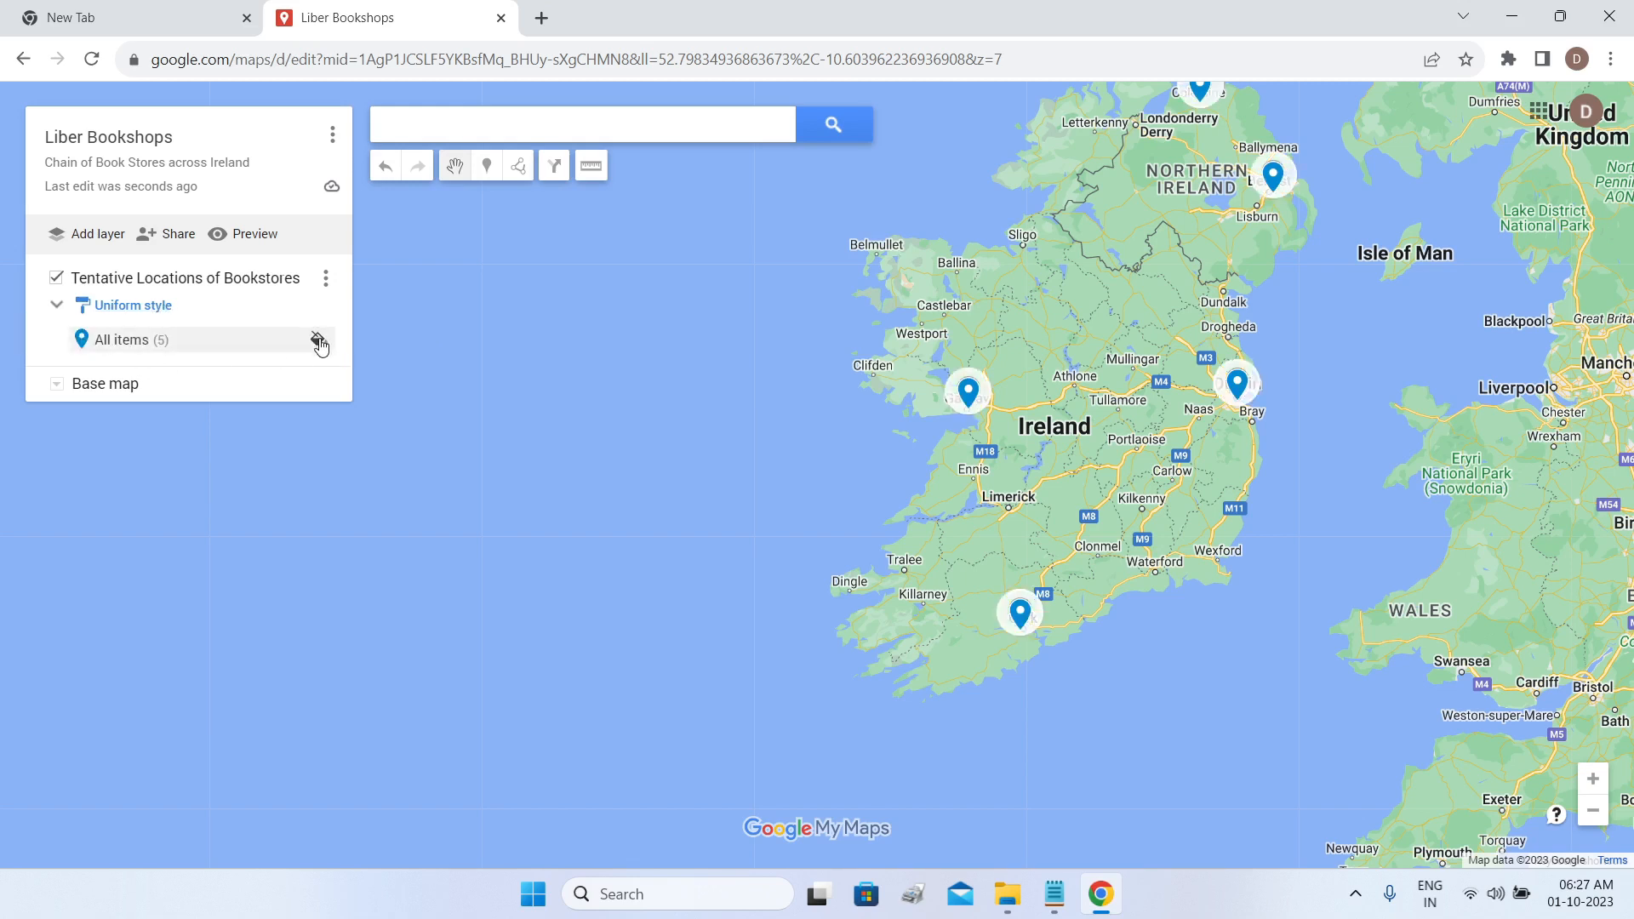
pyautogui.click(318, 341)
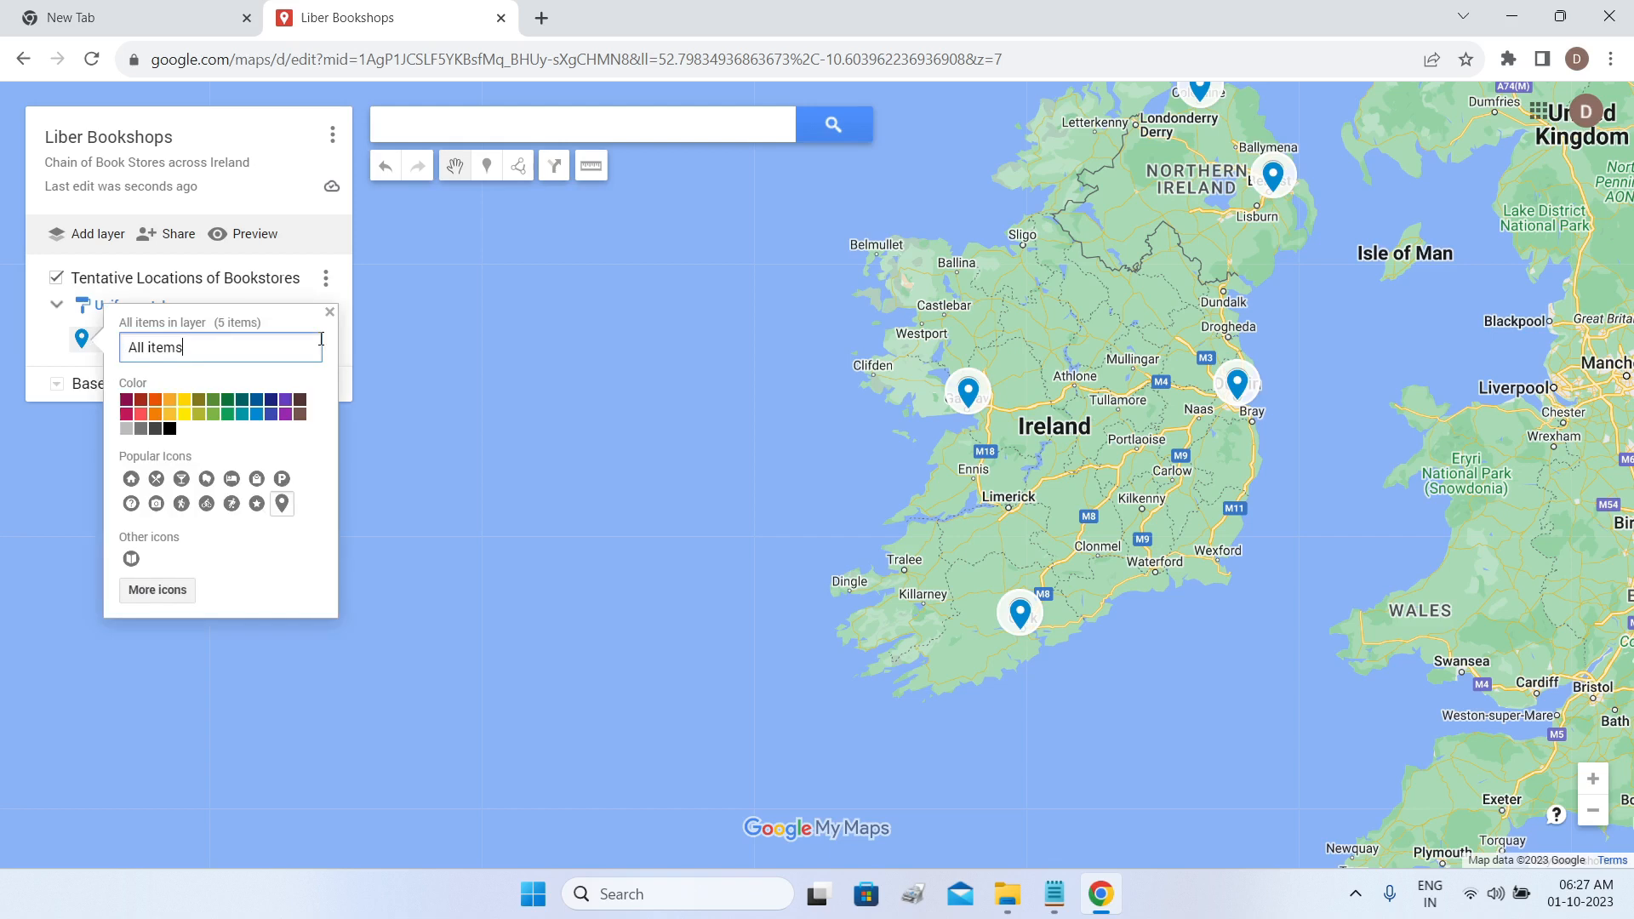
pyautogui.click(138, 419)
pyautogui.click(131, 558)
pyautogui.moveTo(1128, 434); pyautogui.dragTo(1083, 530)
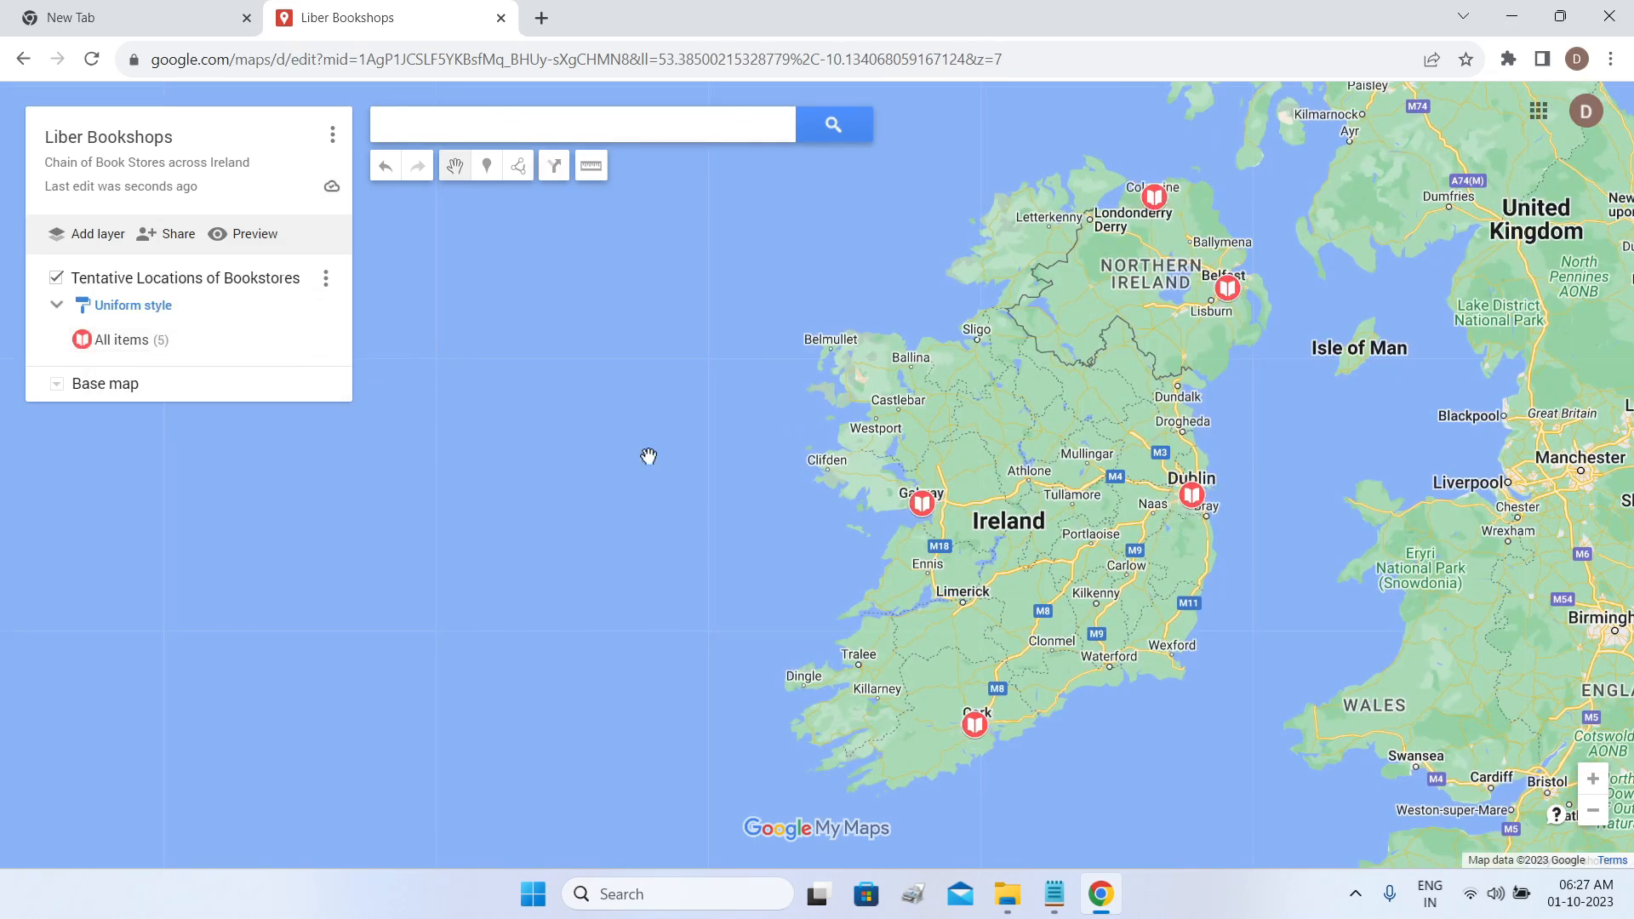
# Try Individual styles, then revert the layer grouping to Uniform style.
pyautogui.click(150, 313)
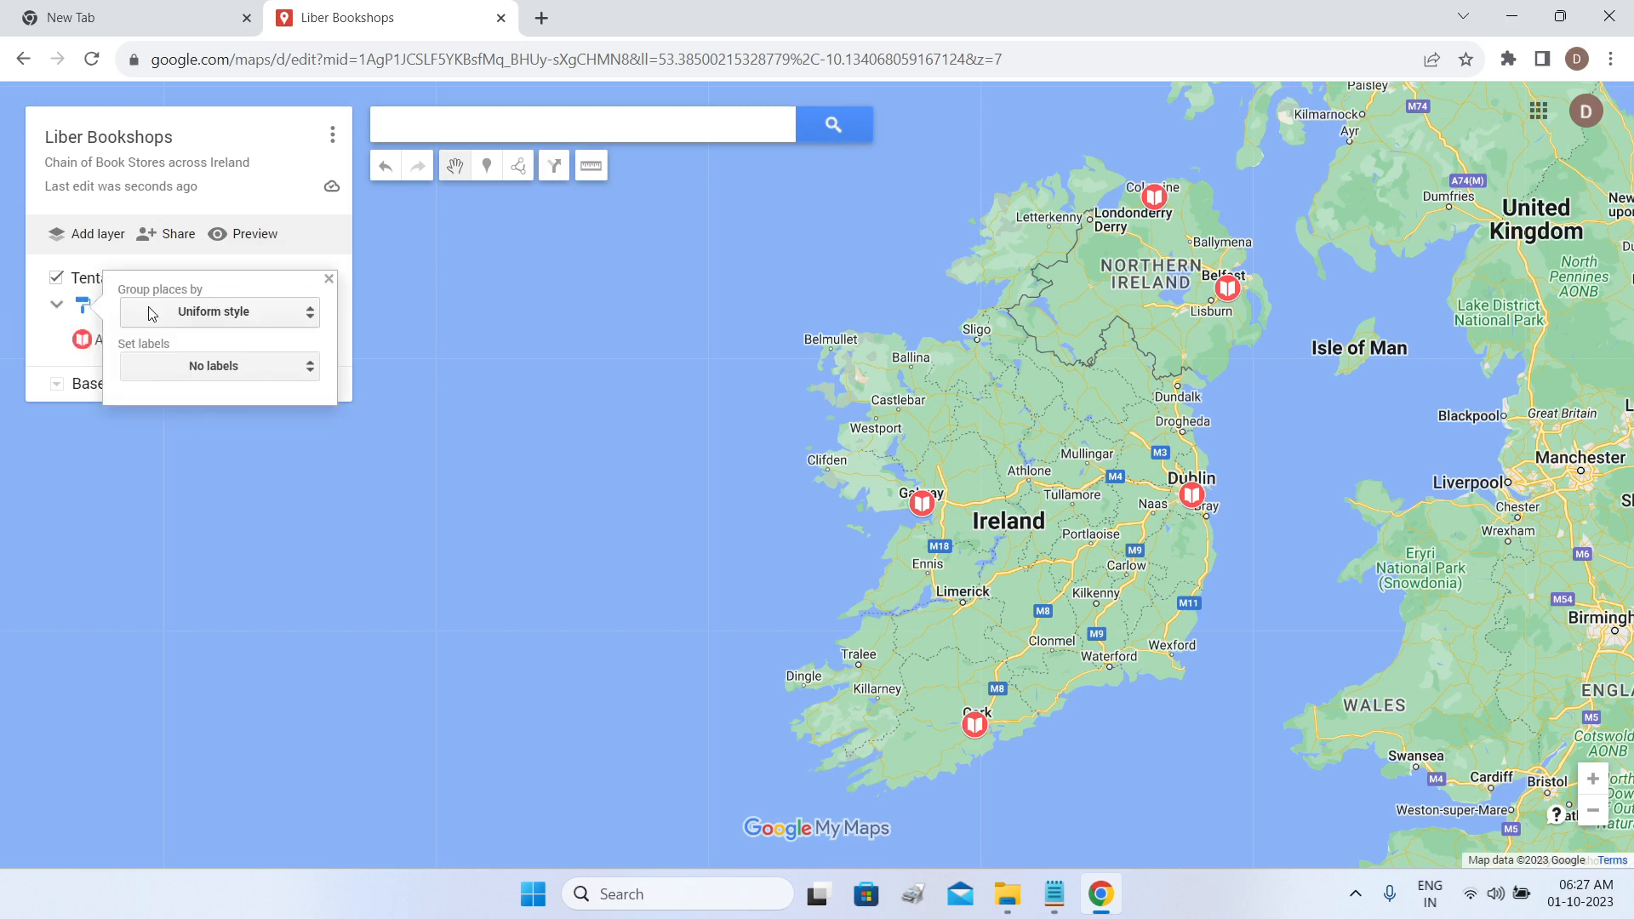
pyautogui.click(235, 320)
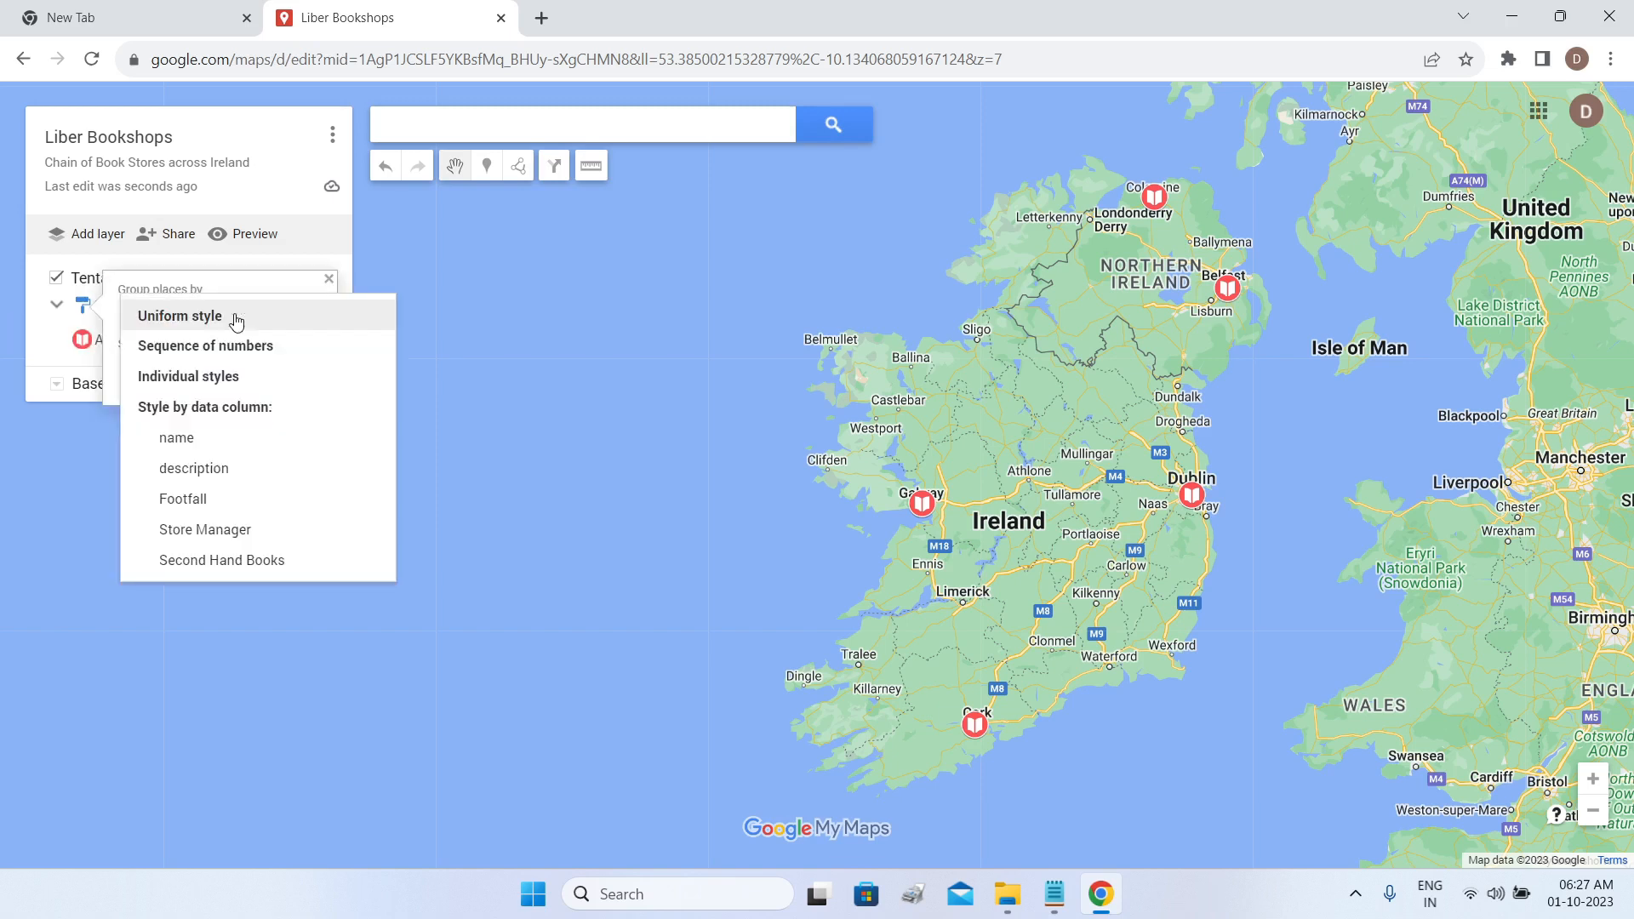
pyautogui.click(233, 380)
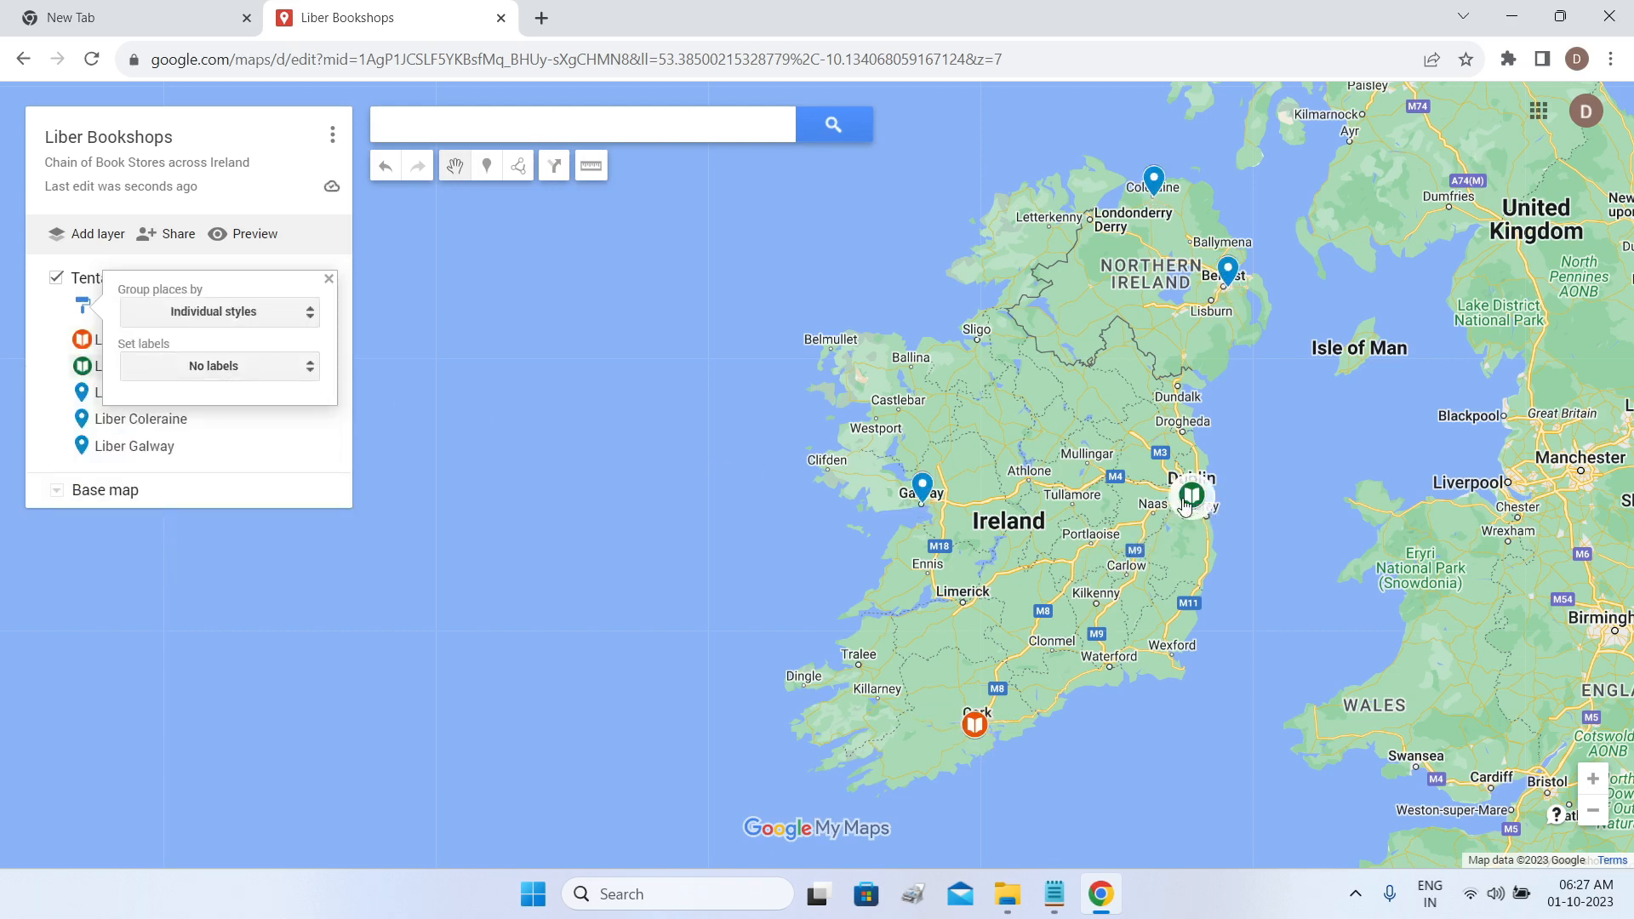
pyautogui.click(308, 318)
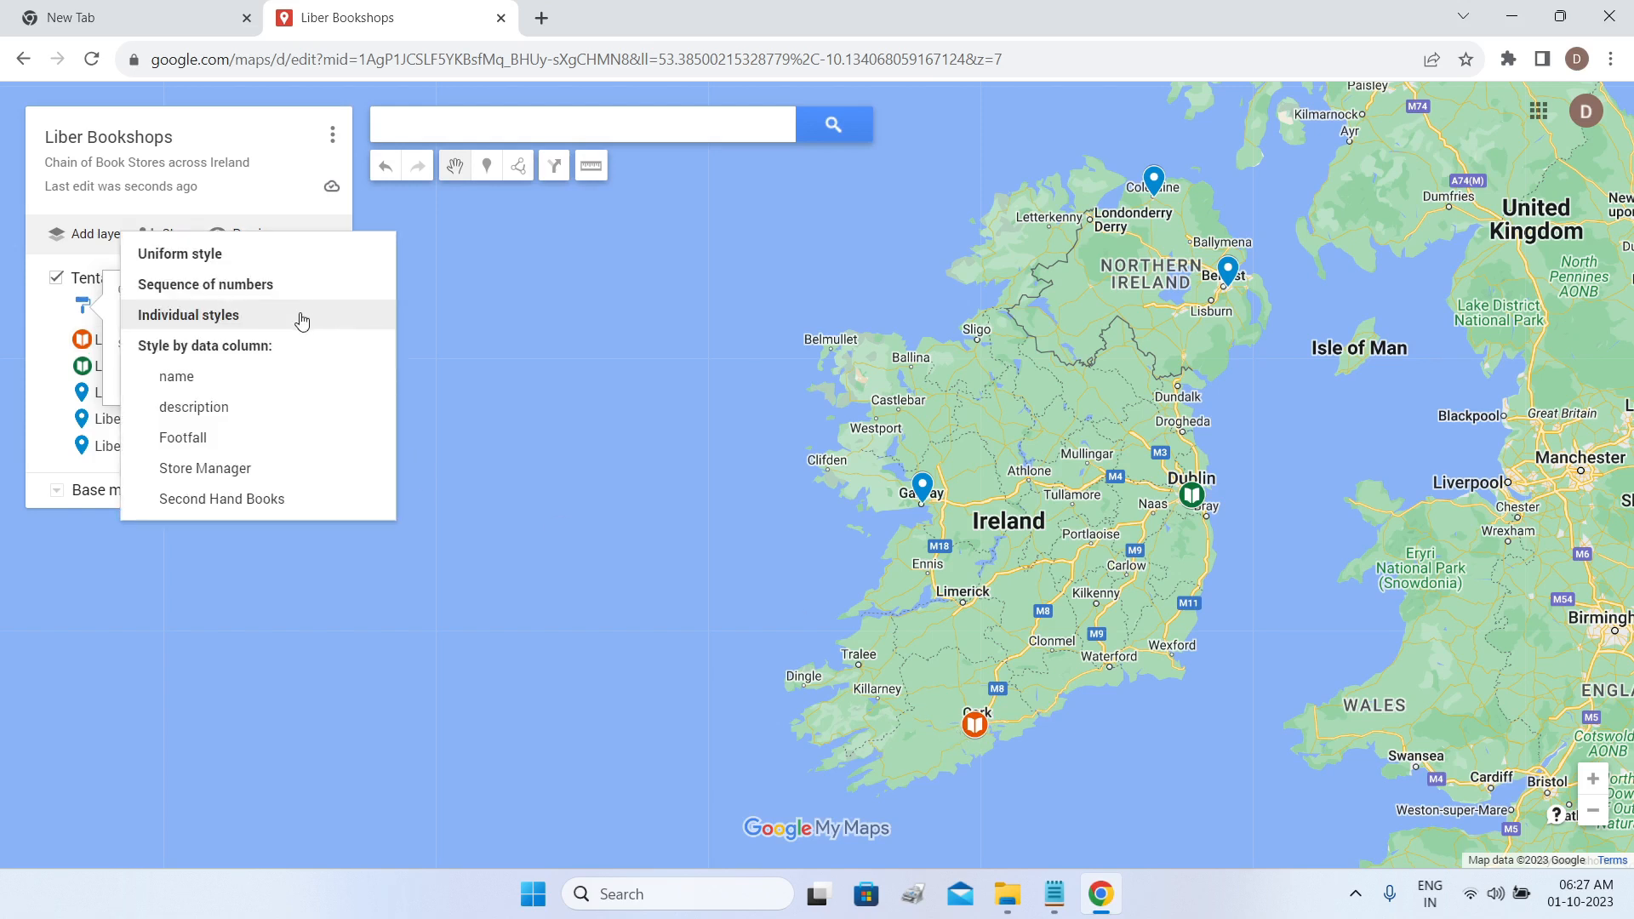
pyautogui.click(242, 258)
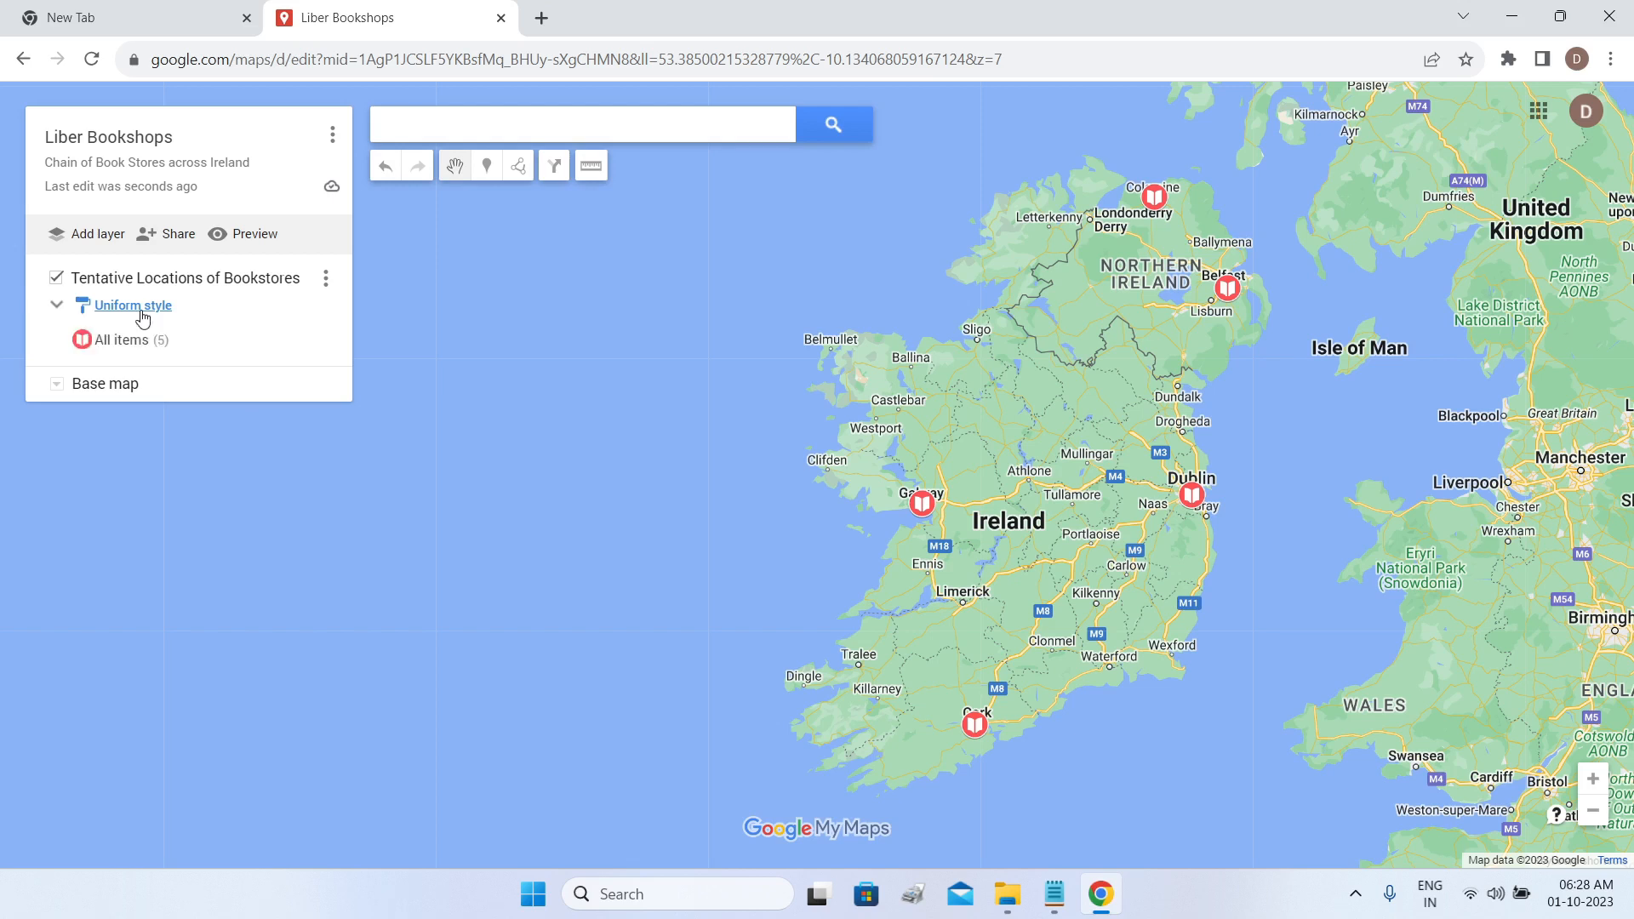
pyautogui.click(136, 306)
pyautogui.click(239, 324)
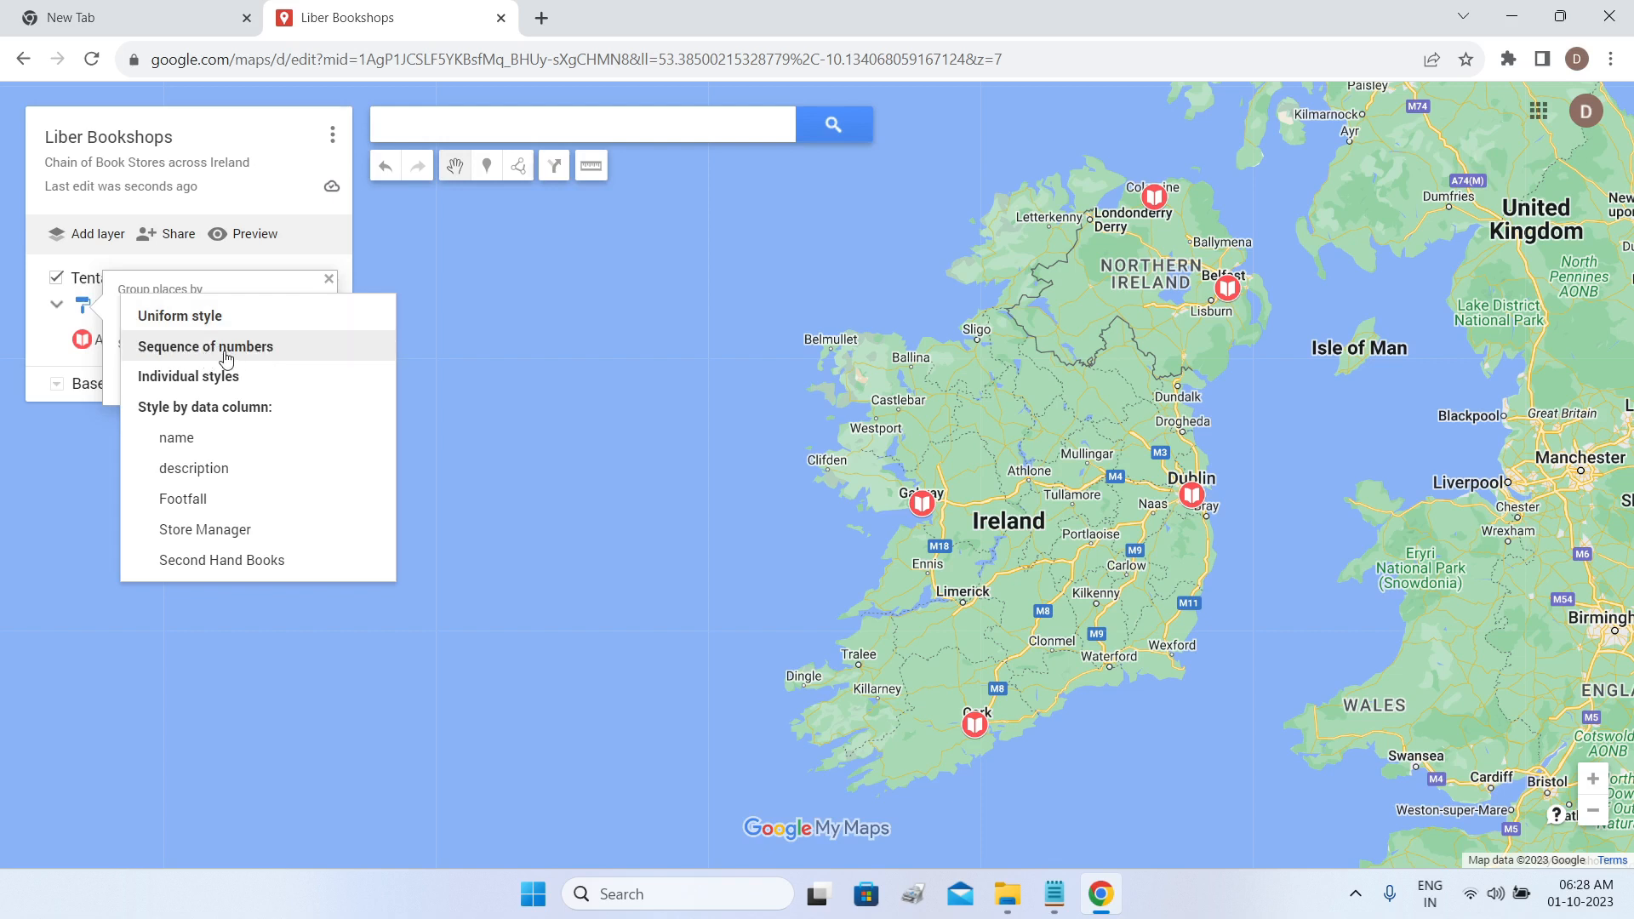
# Number the markers as a sequence and drag Liber Dublin to the bottom of the list.
pyautogui.click(293, 361)
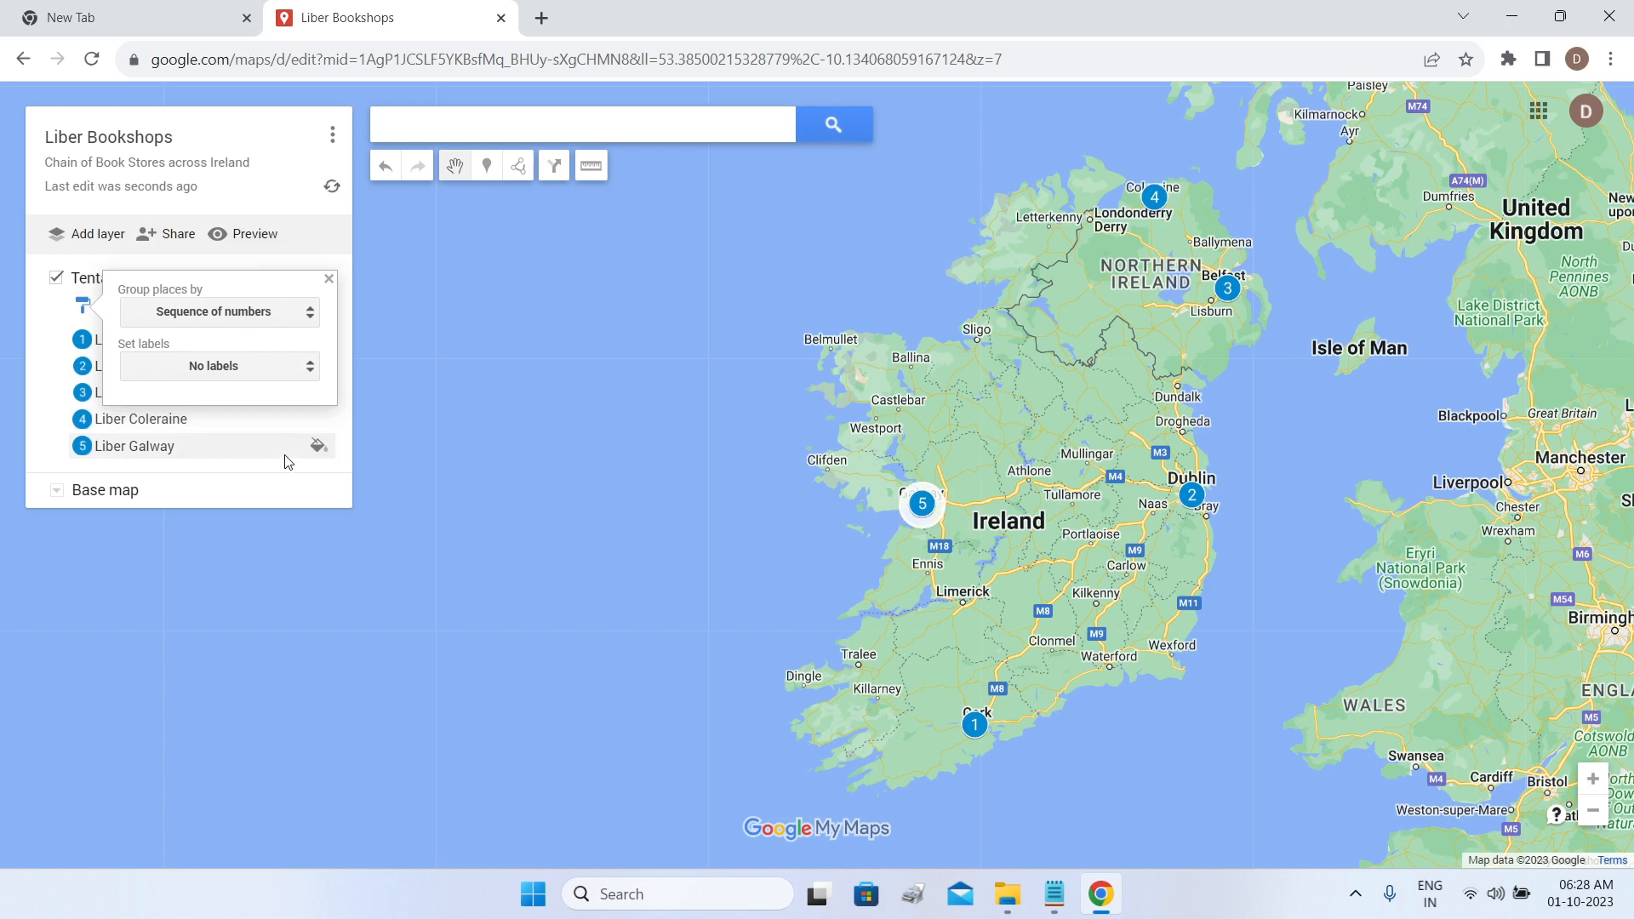
pyautogui.click(766, 602)
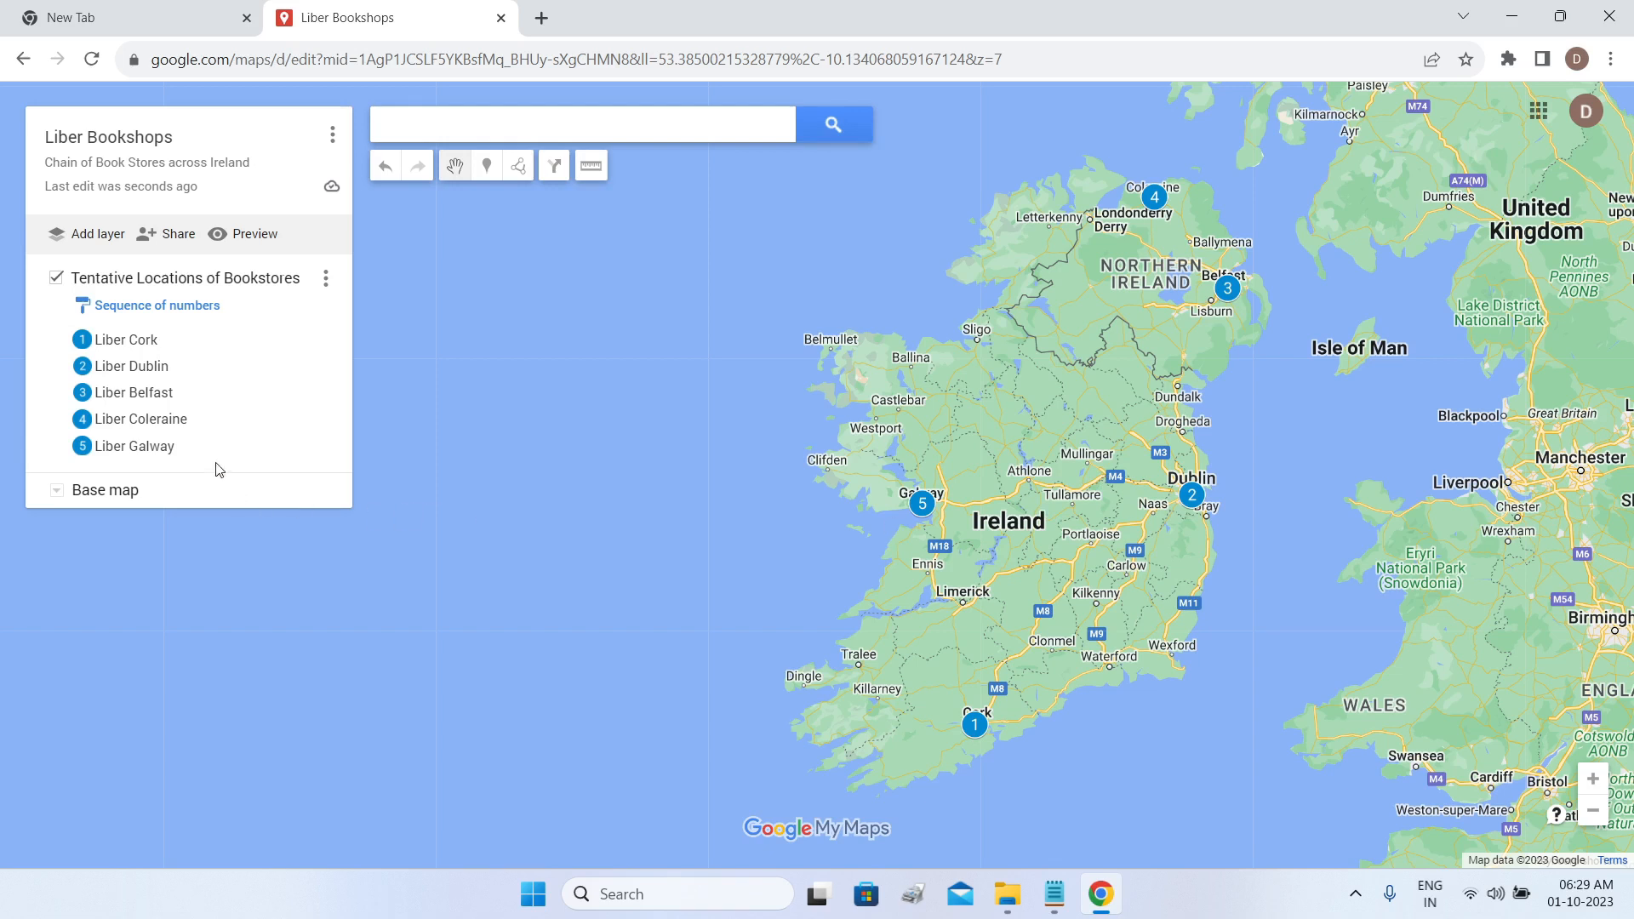
pyautogui.click(188, 374)
pyautogui.moveTo(187, 374); pyautogui.dragTo(212, 472)
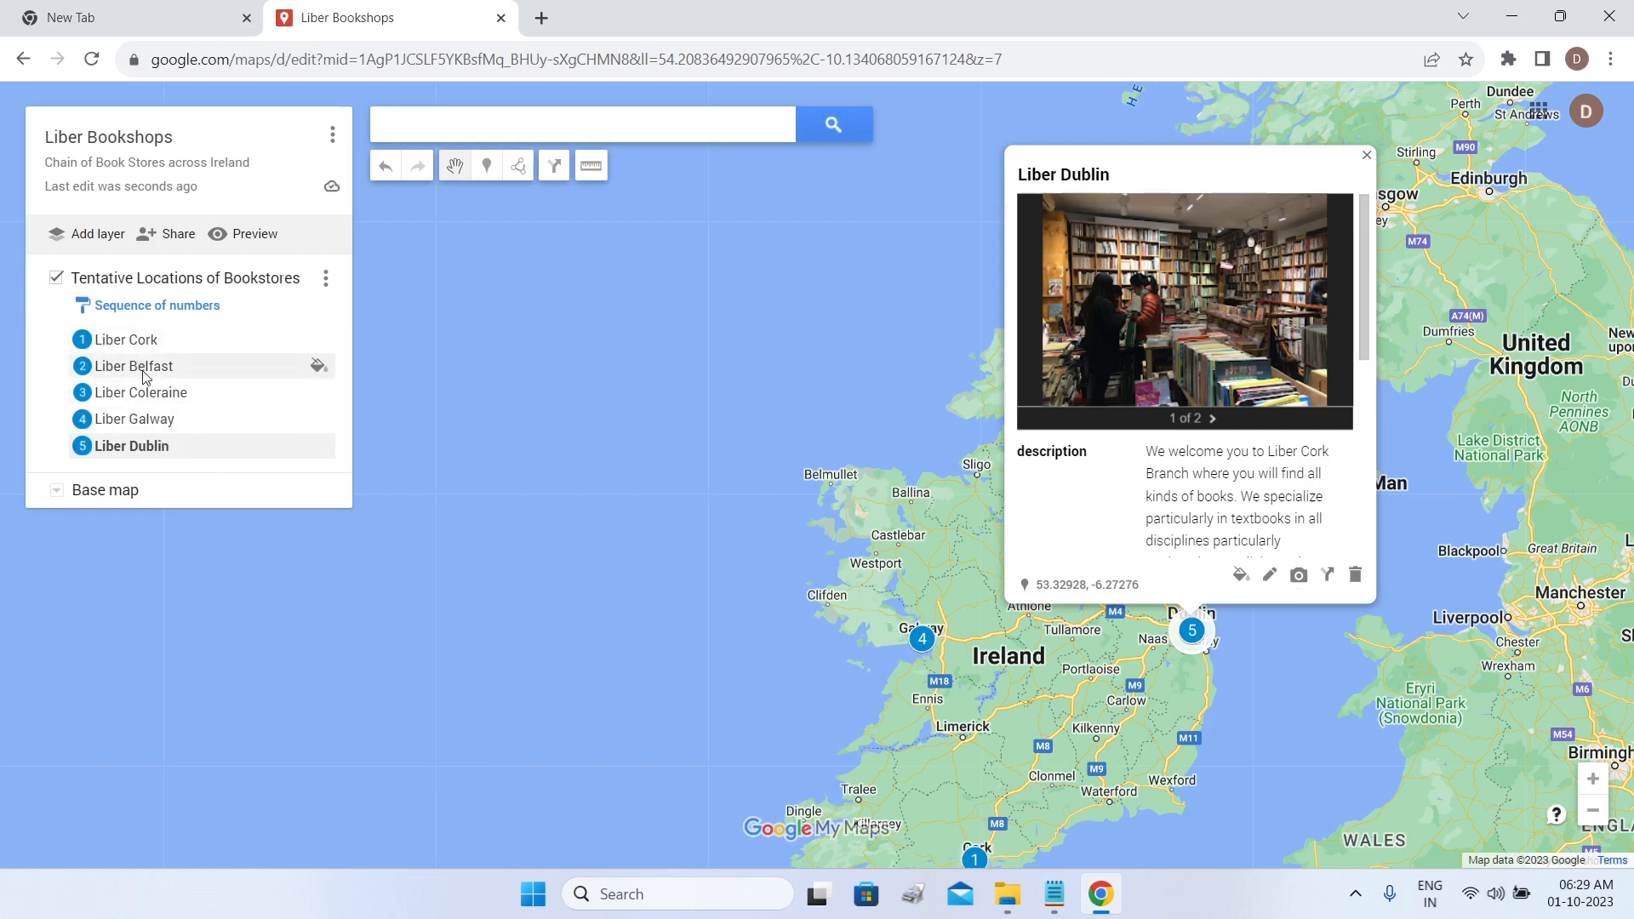
pyautogui.click(1367, 156)
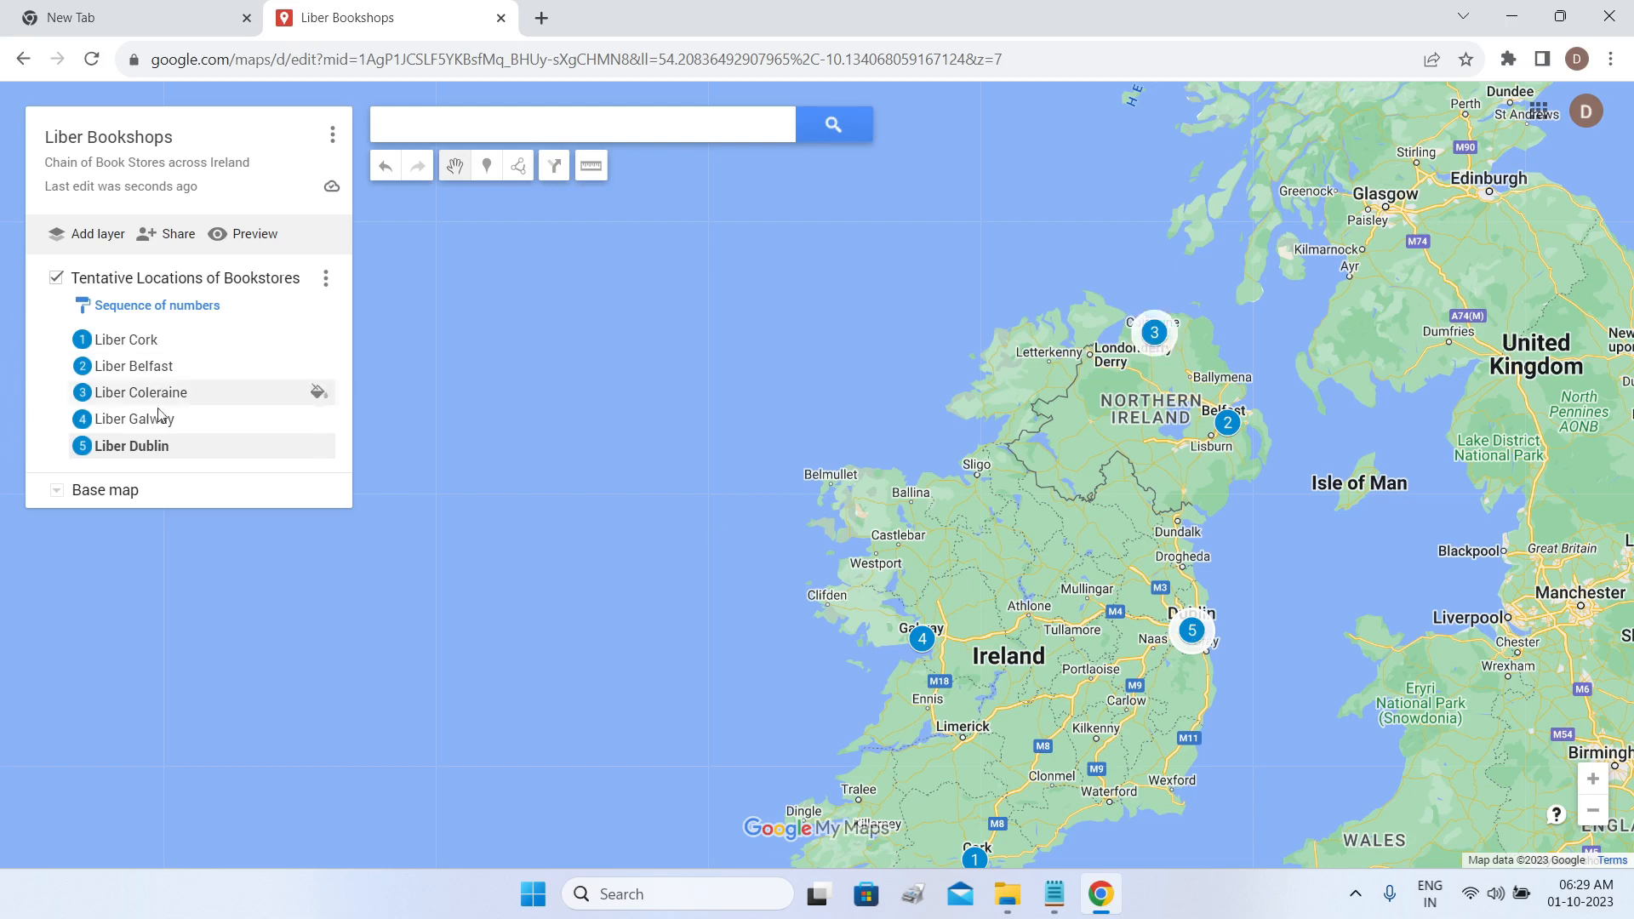
# Move Liber Dublin up to number 2, just after Liber Cork.
pyautogui.click(132, 446)
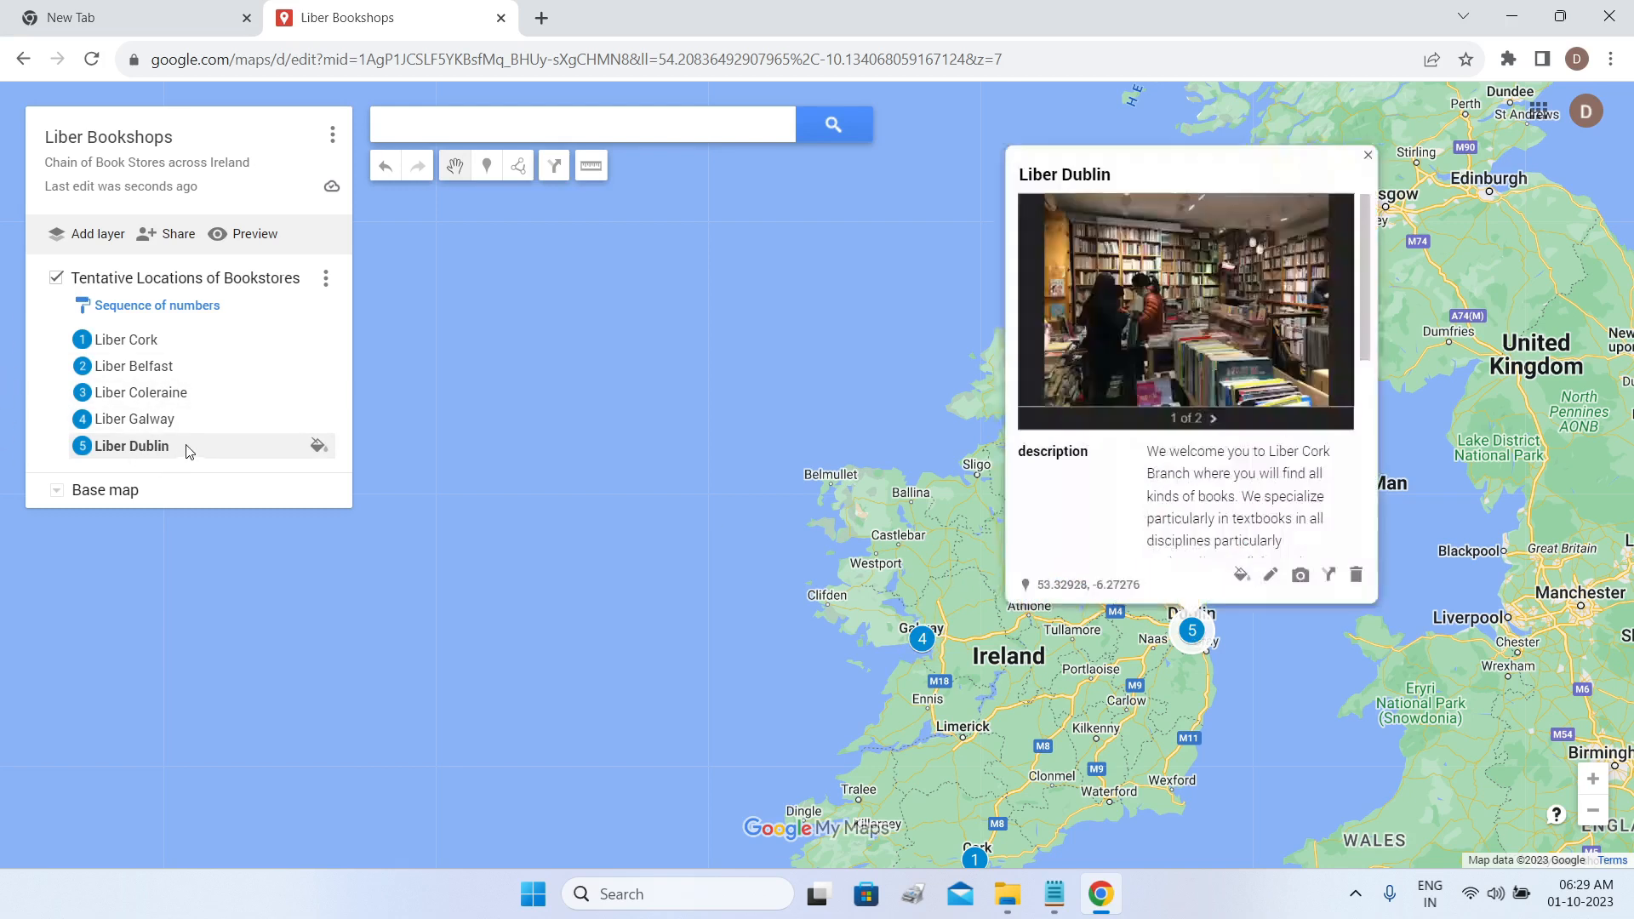
pyautogui.moveTo(189, 451); pyautogui.dragTo(194, 371)
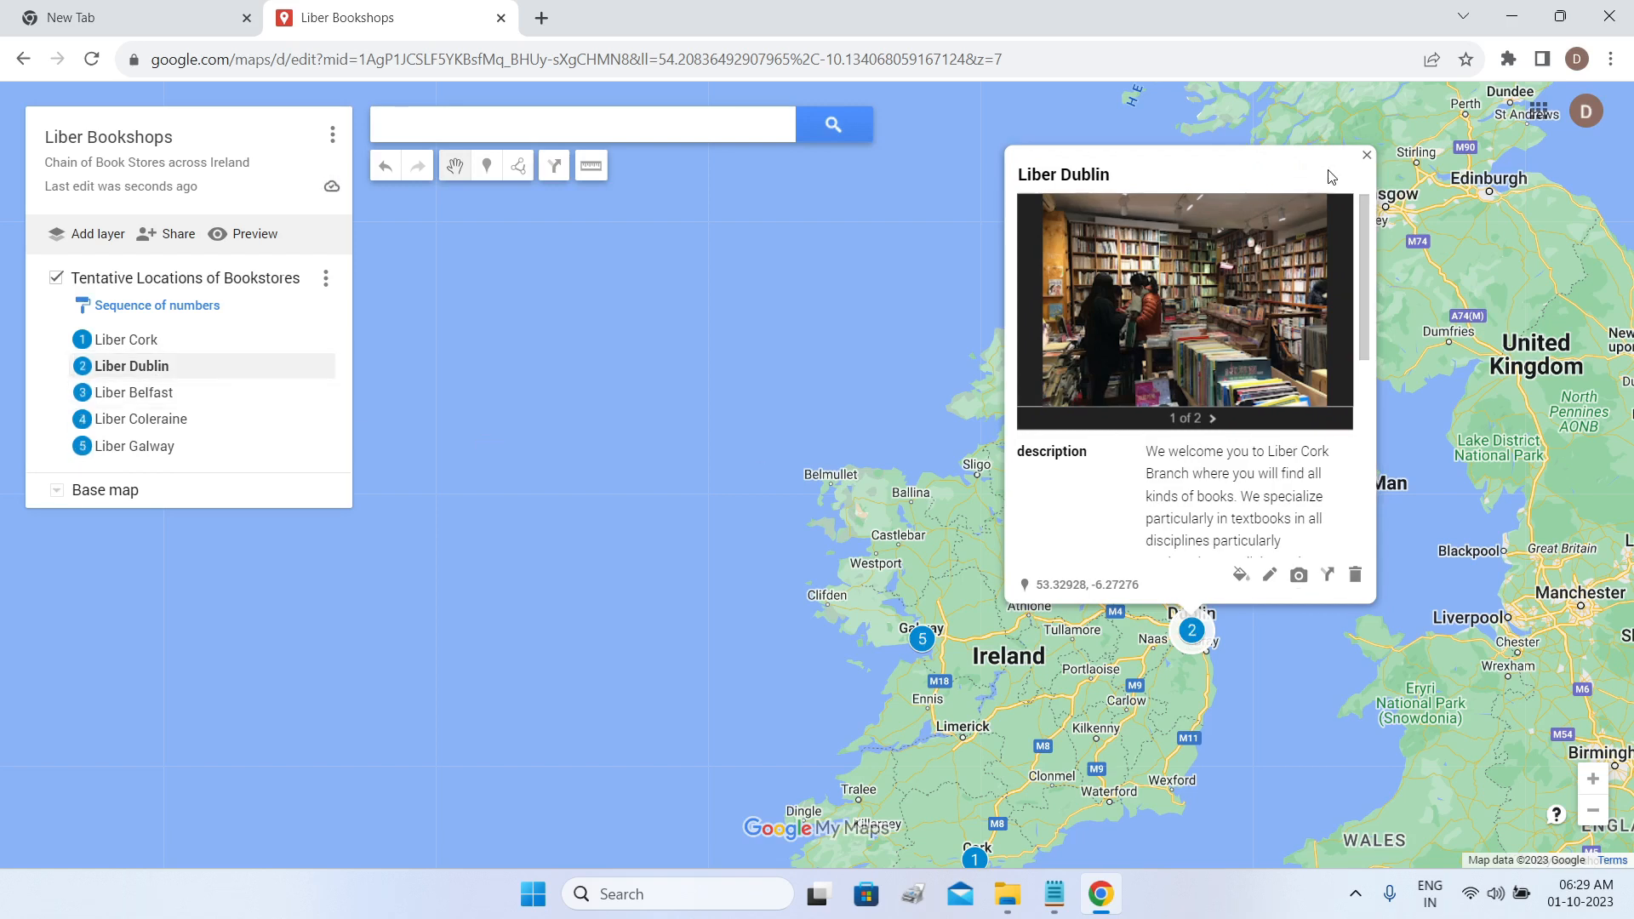
pyautogui.click(1366, 155)
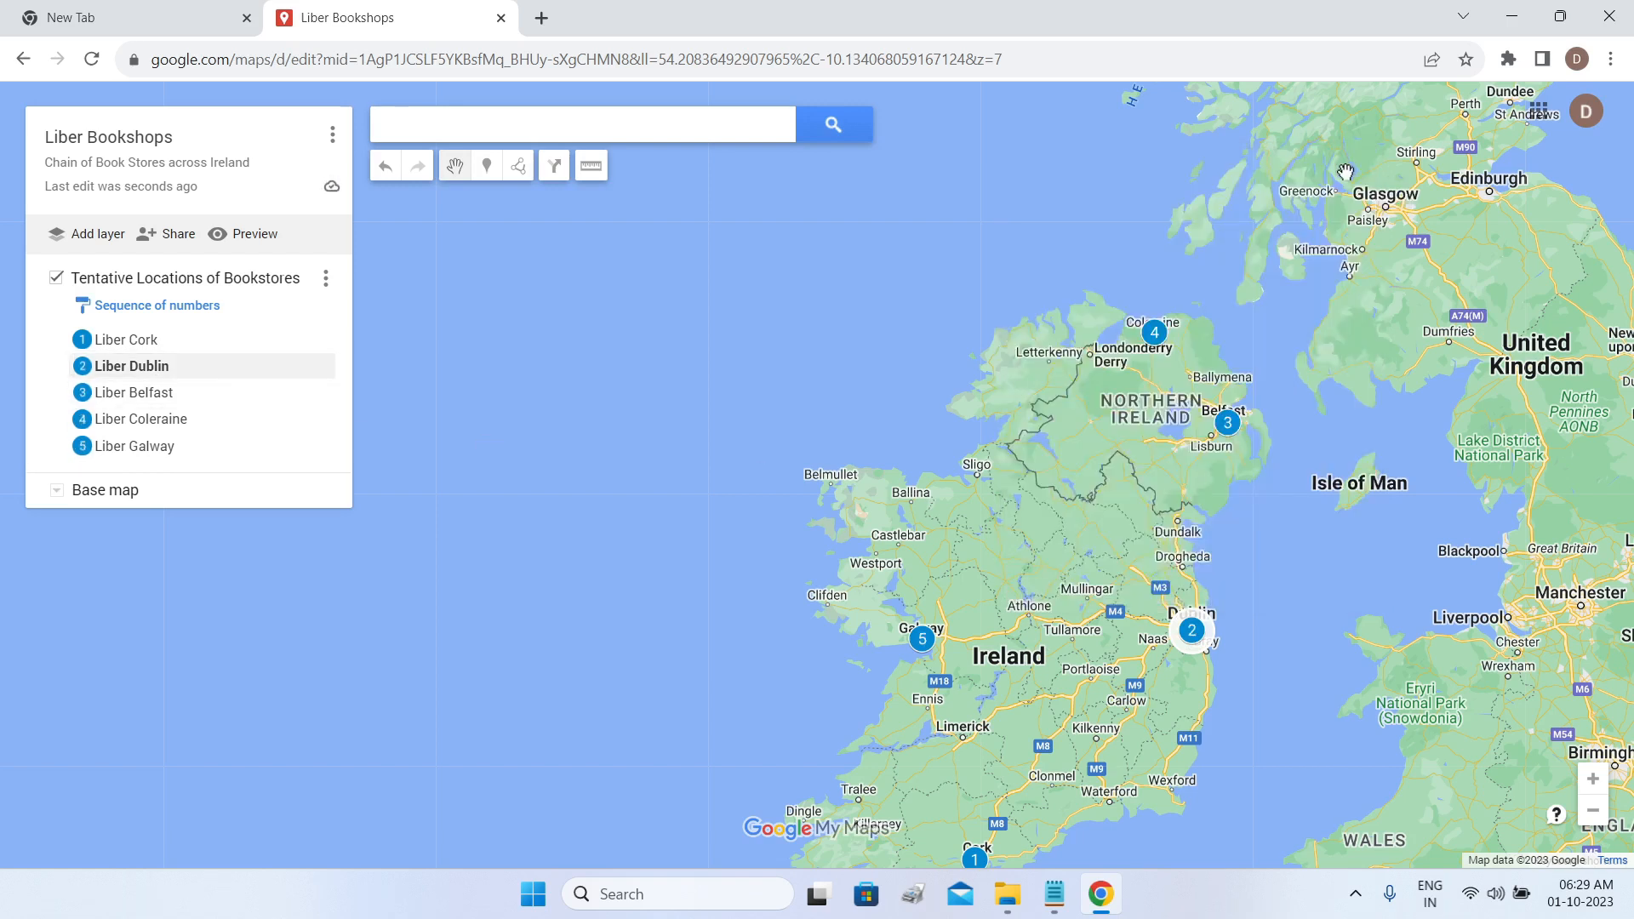
pyautogui.moveTo(1024, 436); pyautogui.dragTo(1048, 272)
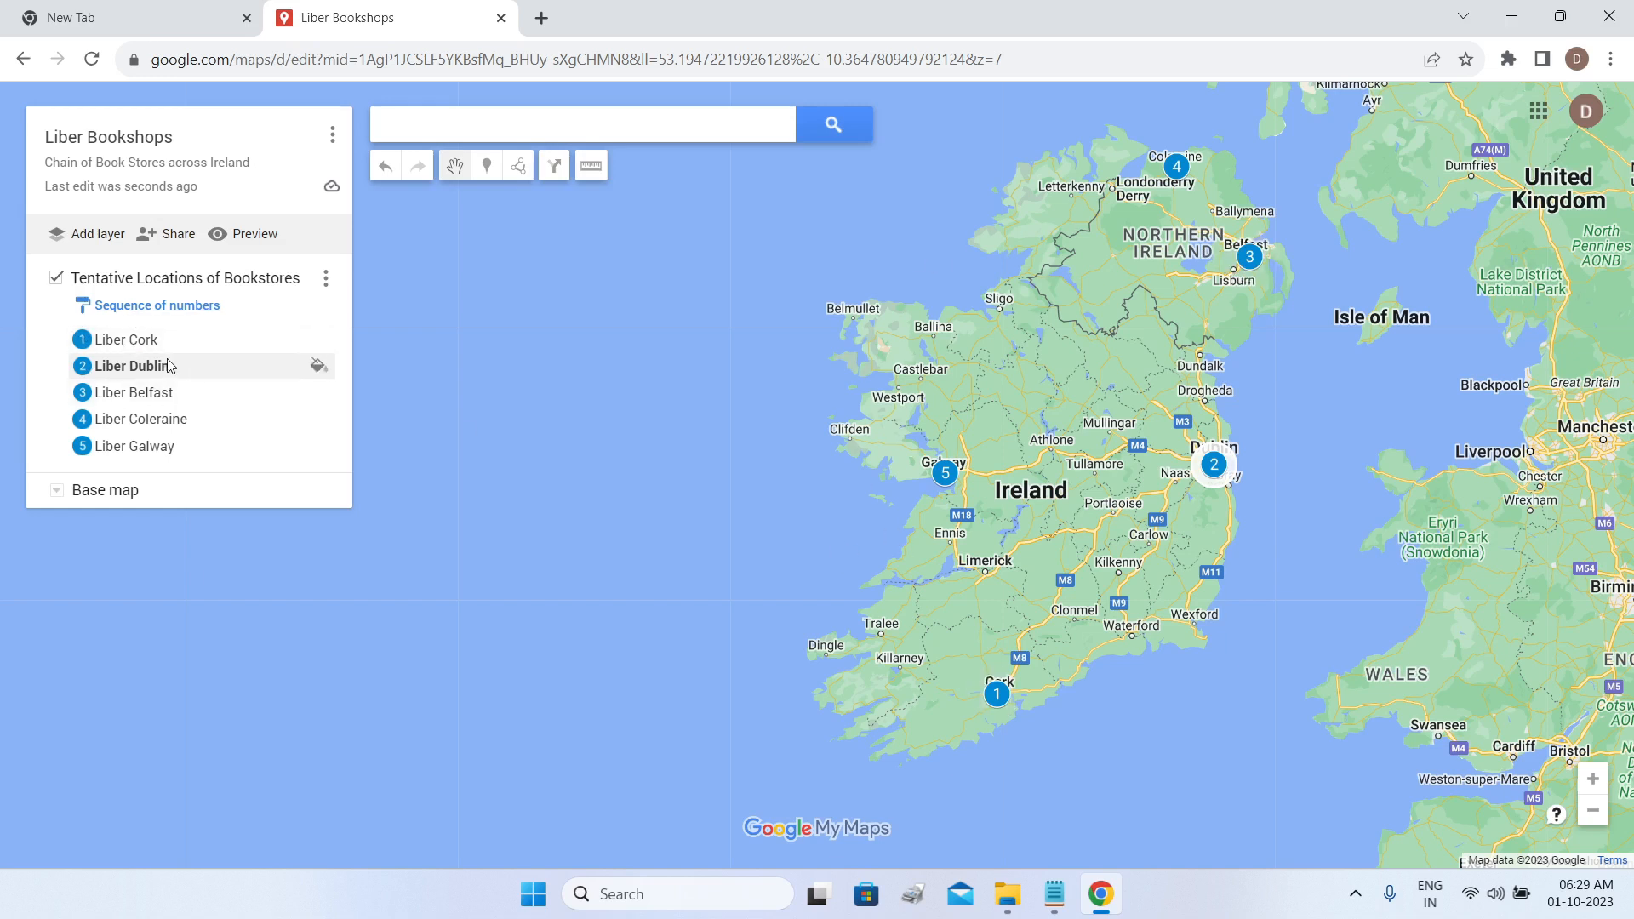
# Group the pins by Footfall into 3 ranges coloured with the rainbow scale.
pyautogui.click(188, 313)
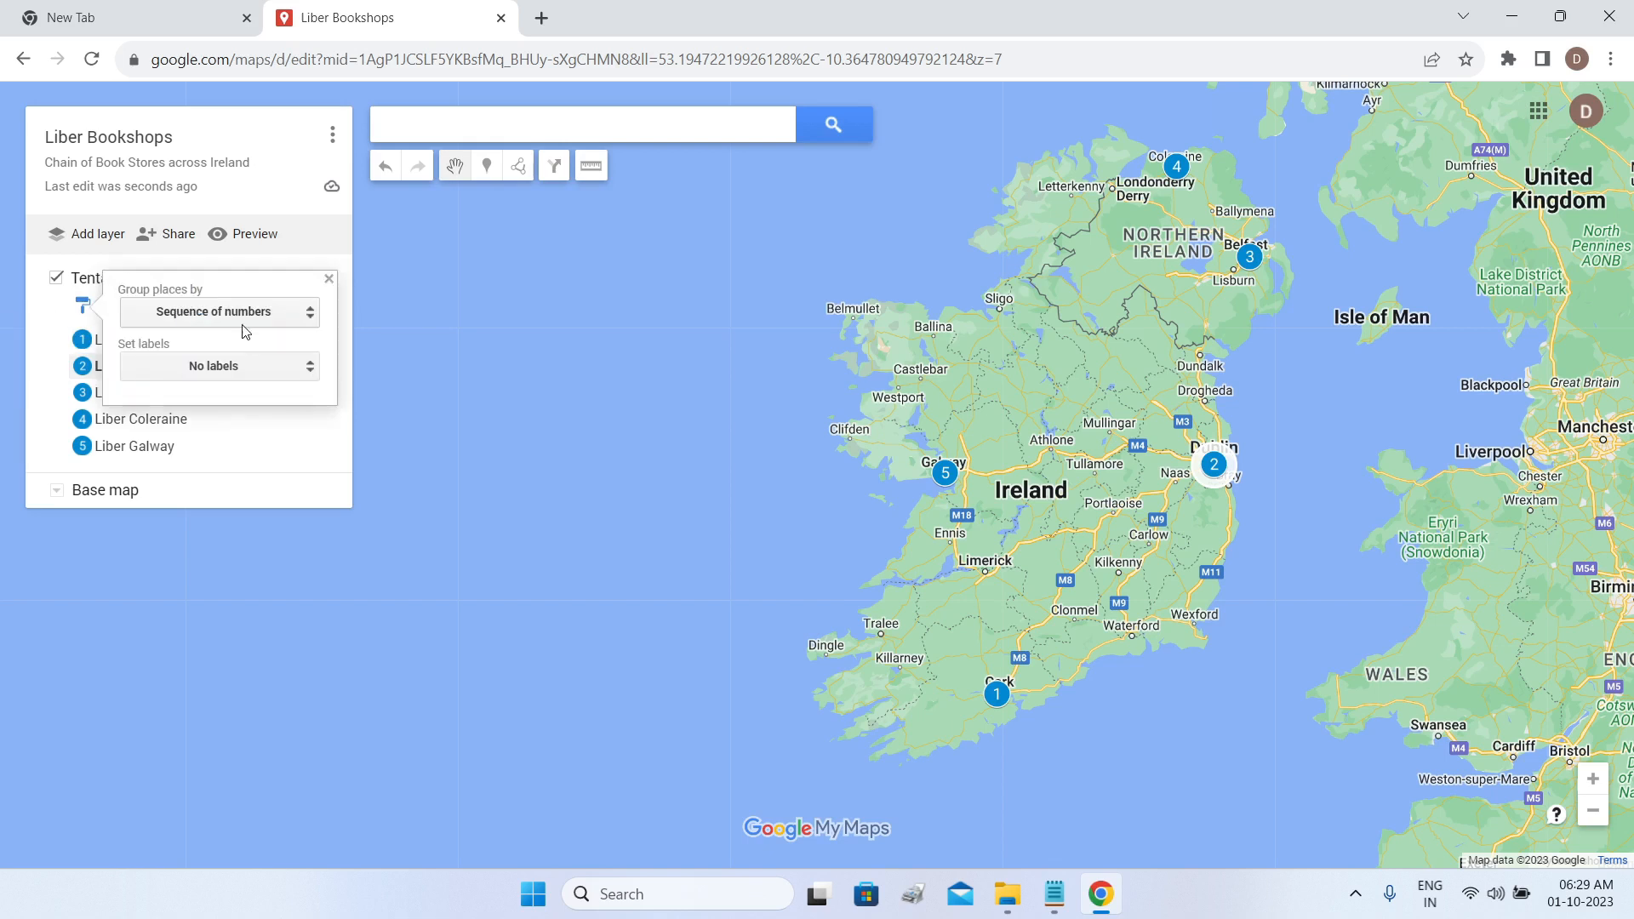
pyautogui.click(290, 324)
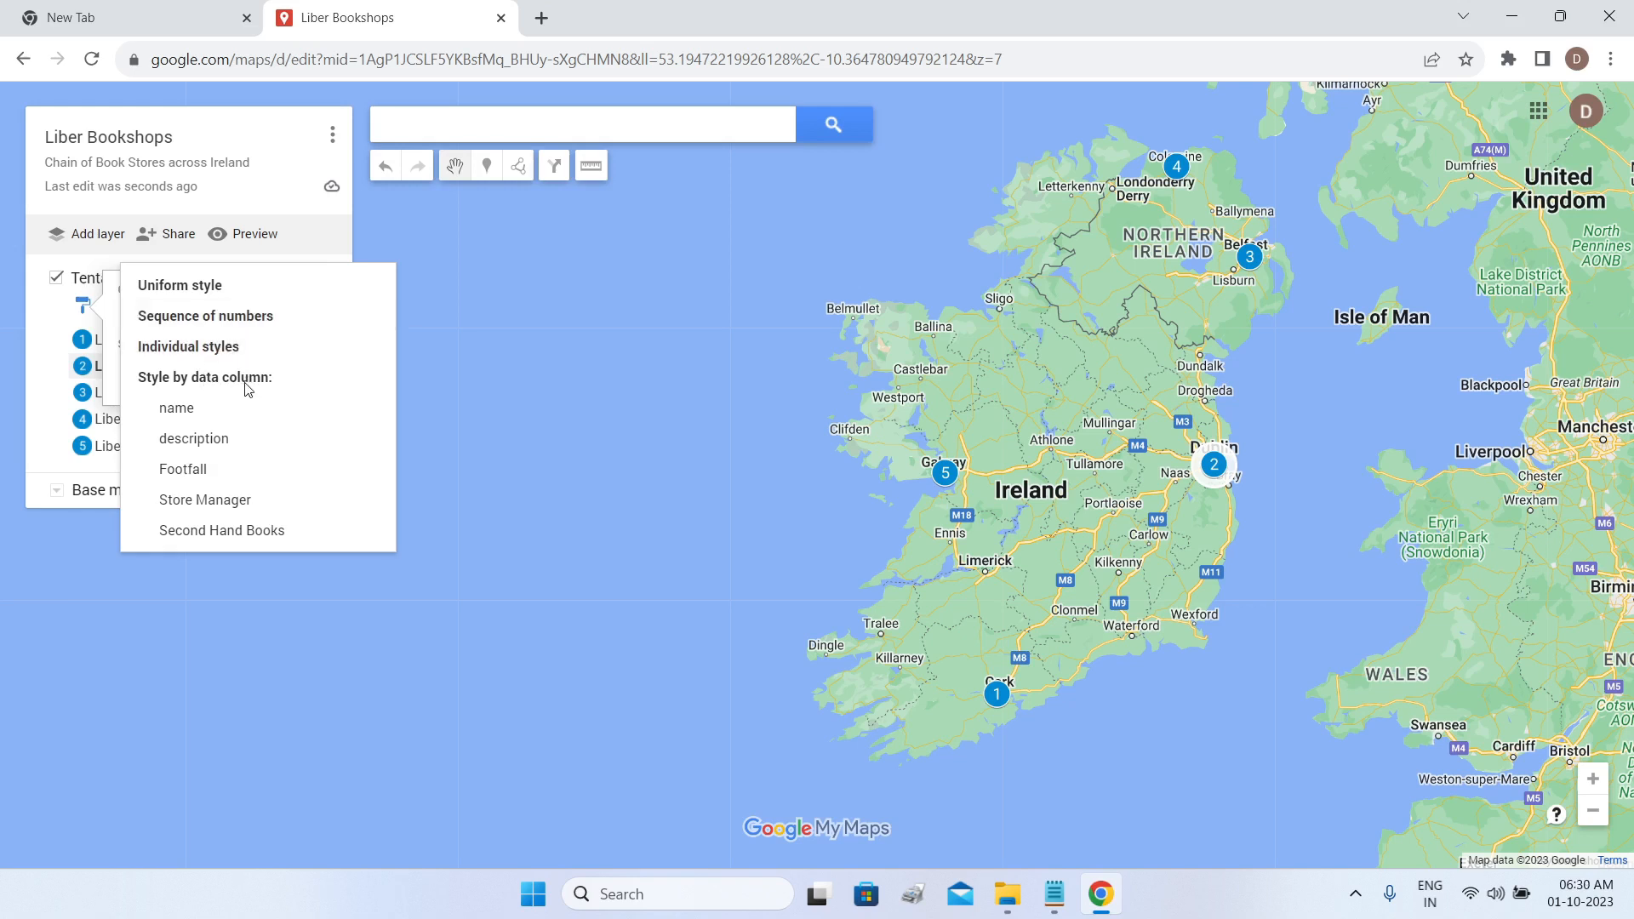
pyautogui.click(204, 471)
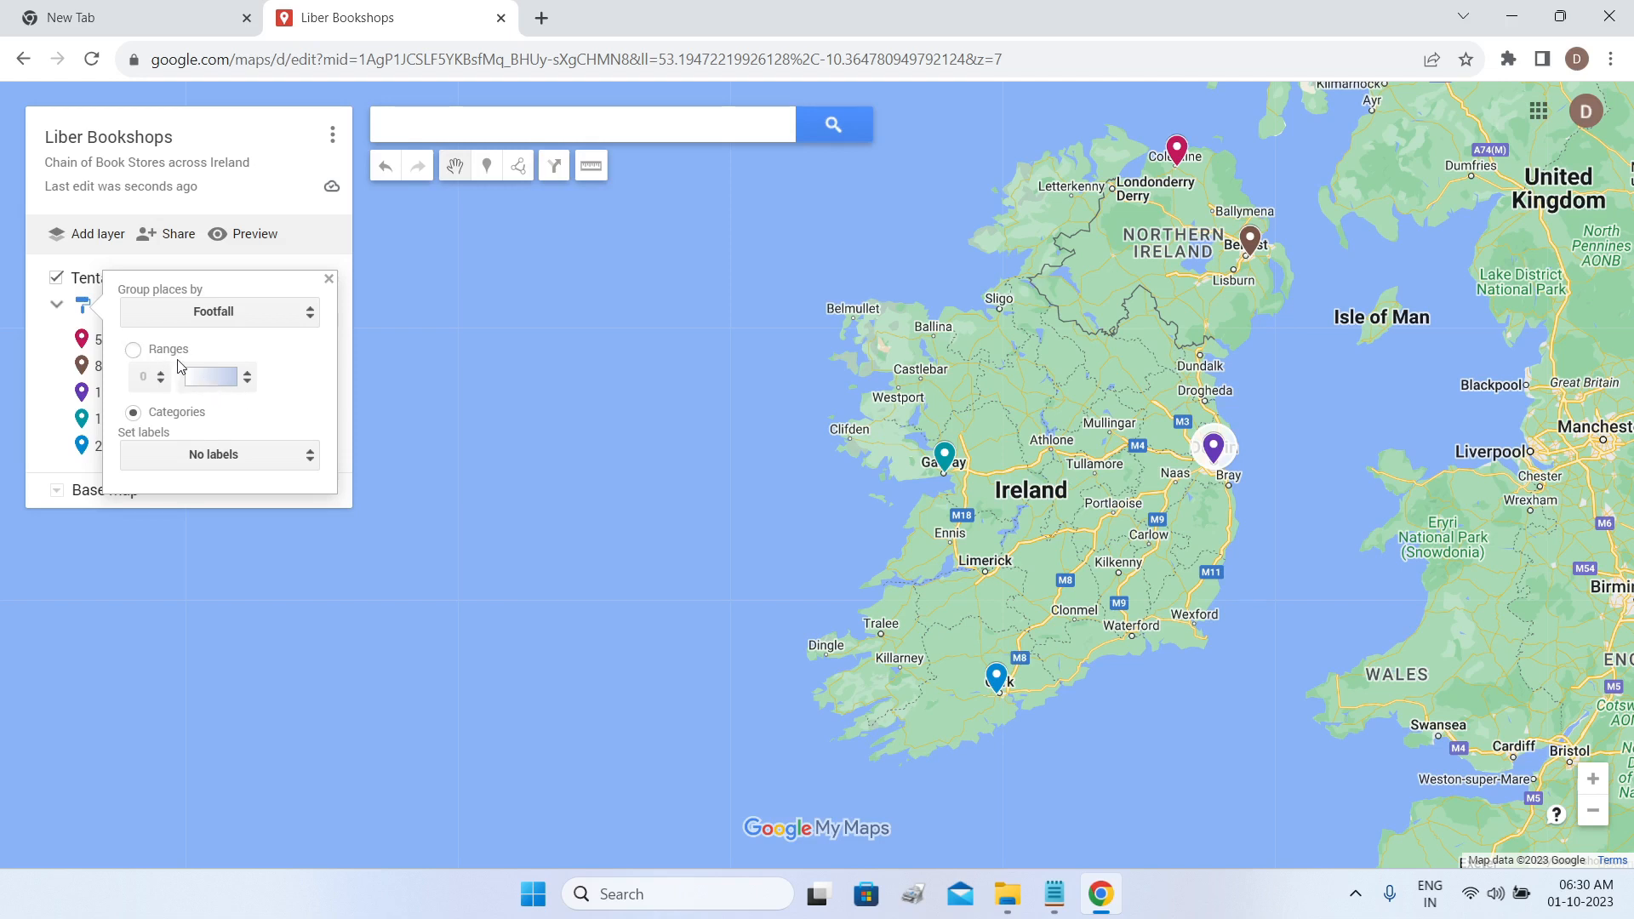
pyautogui.click(135, 353)
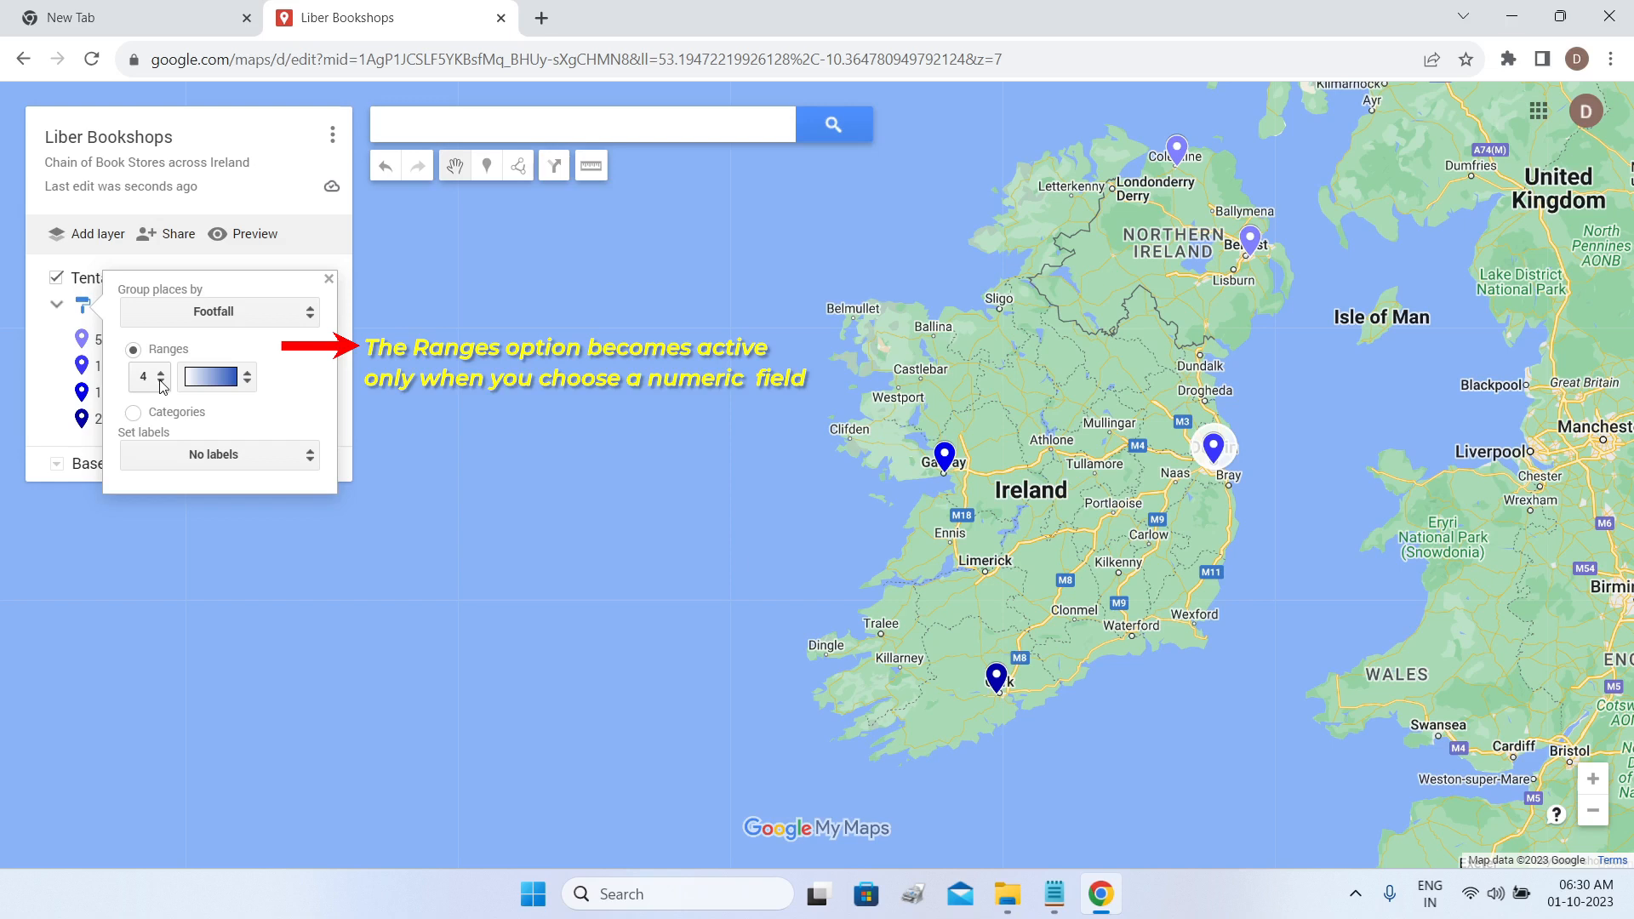
pyautogui.click(160, 382)
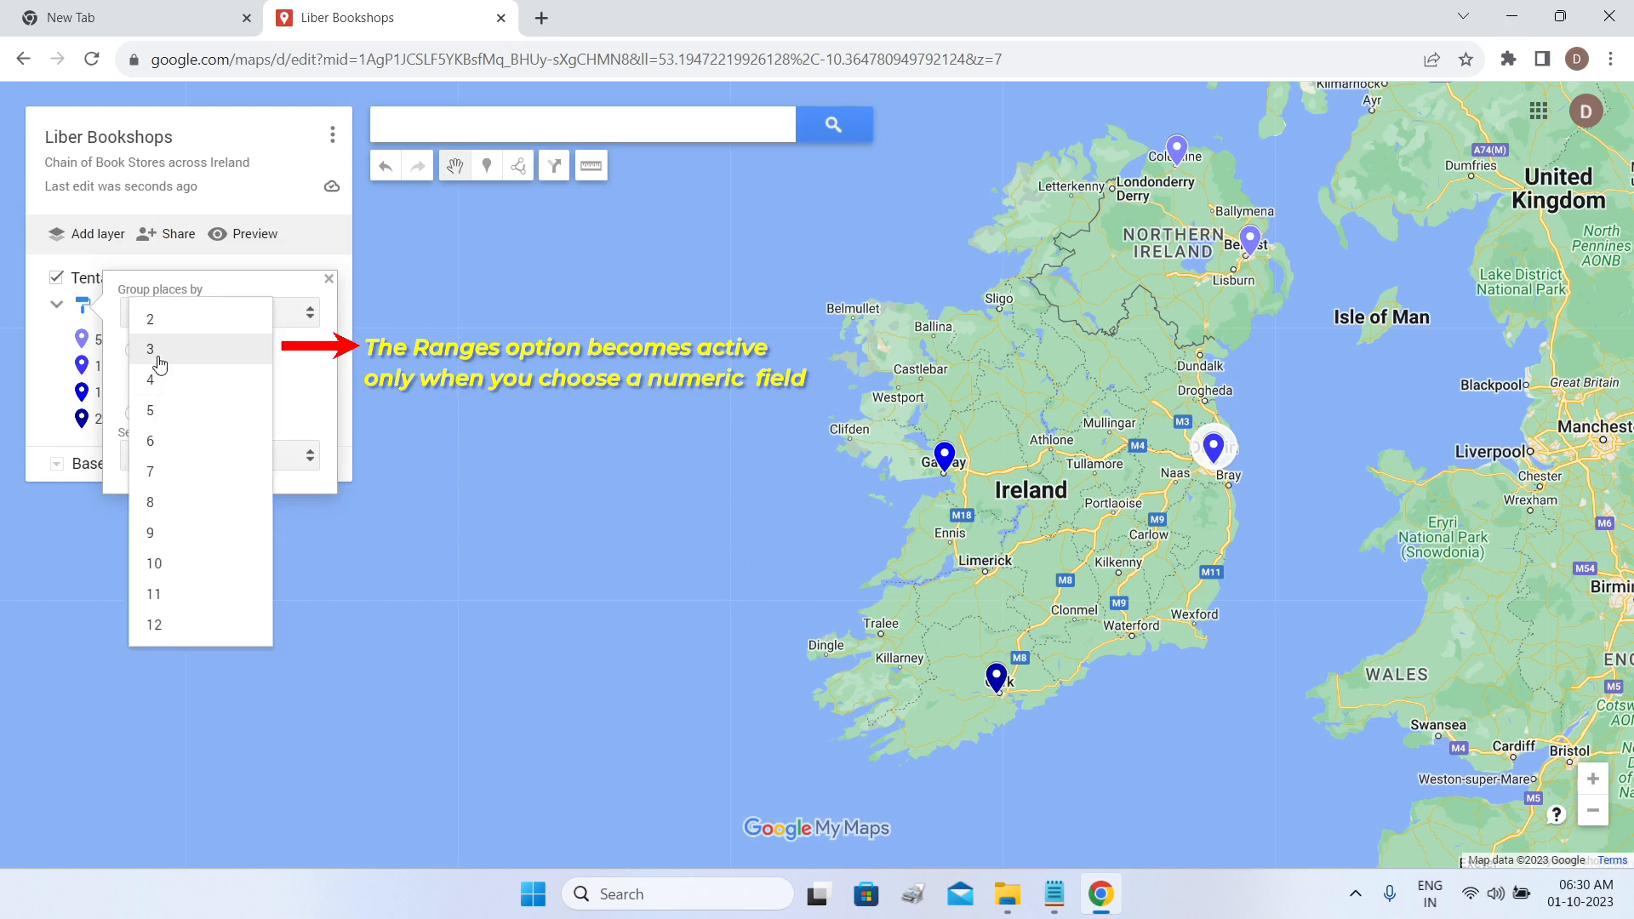
pyautogui.click(160, 364)
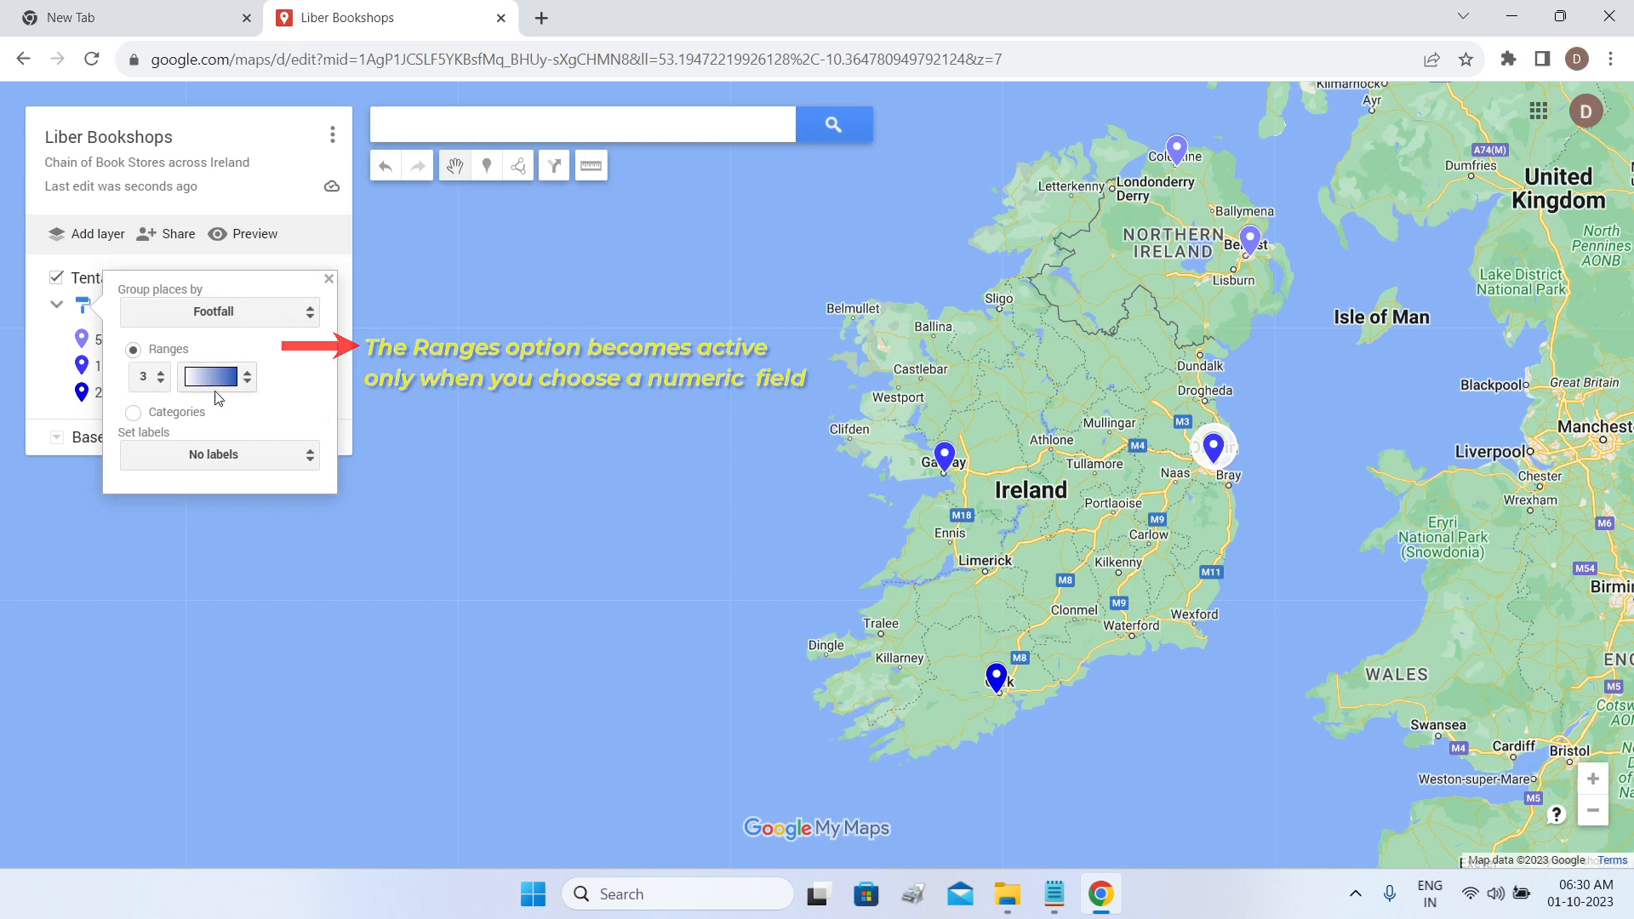
pyautogui.click(219, 379)
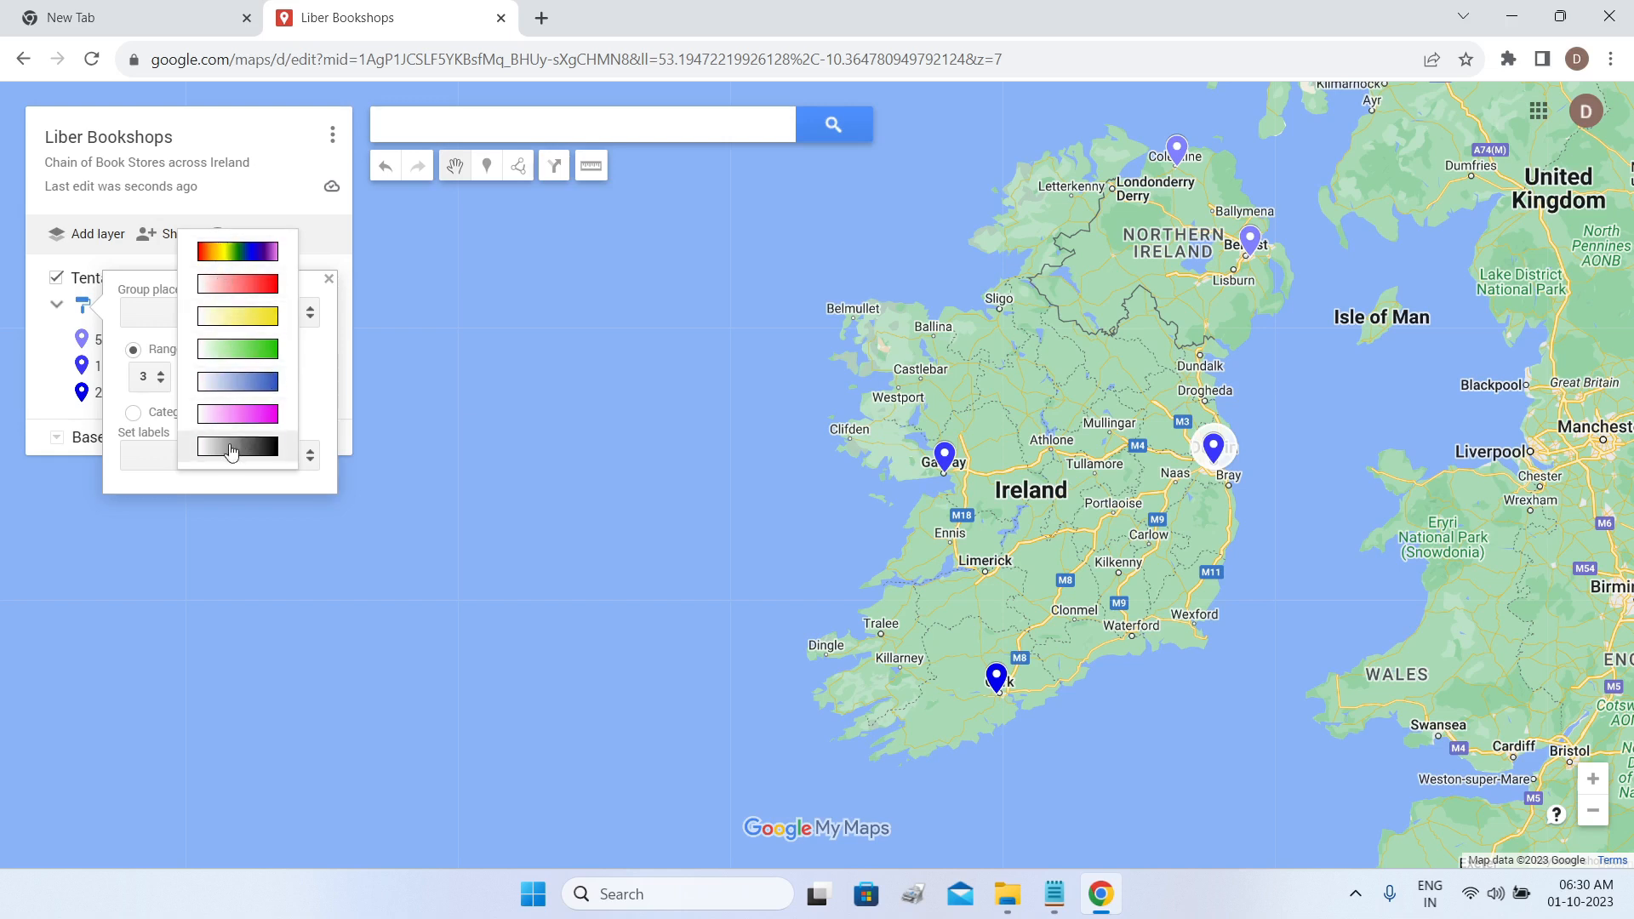
pyautogui.click(220, 252)
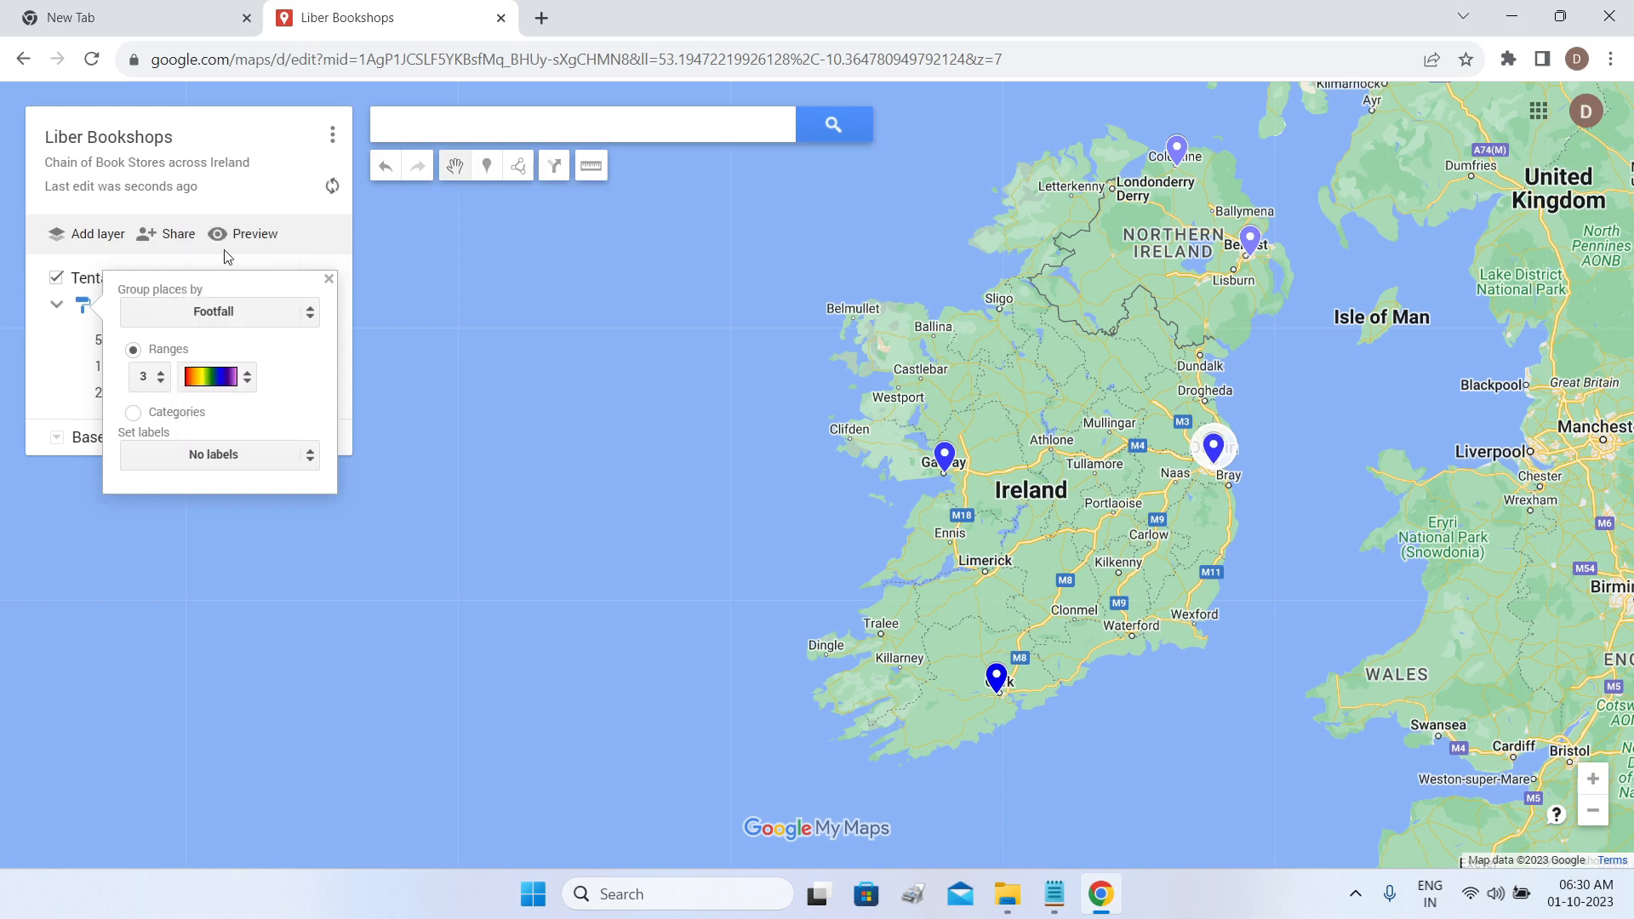
pyautogui.click(329, 281)
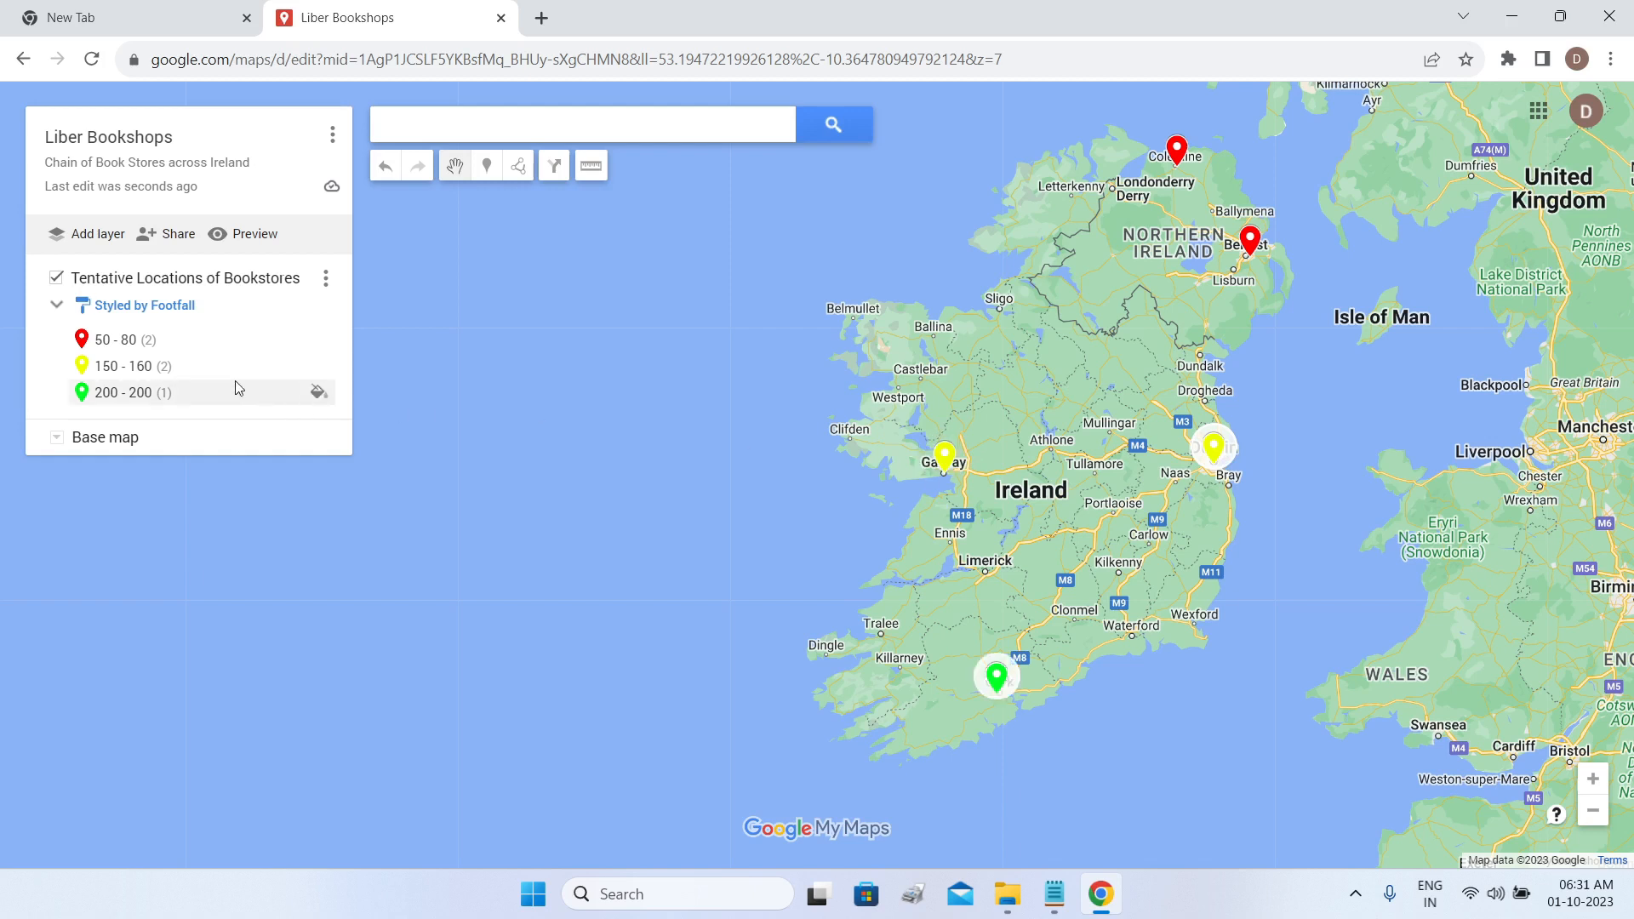
pyautogui.click(127, 393)
pyautogui.click(1172, 202)
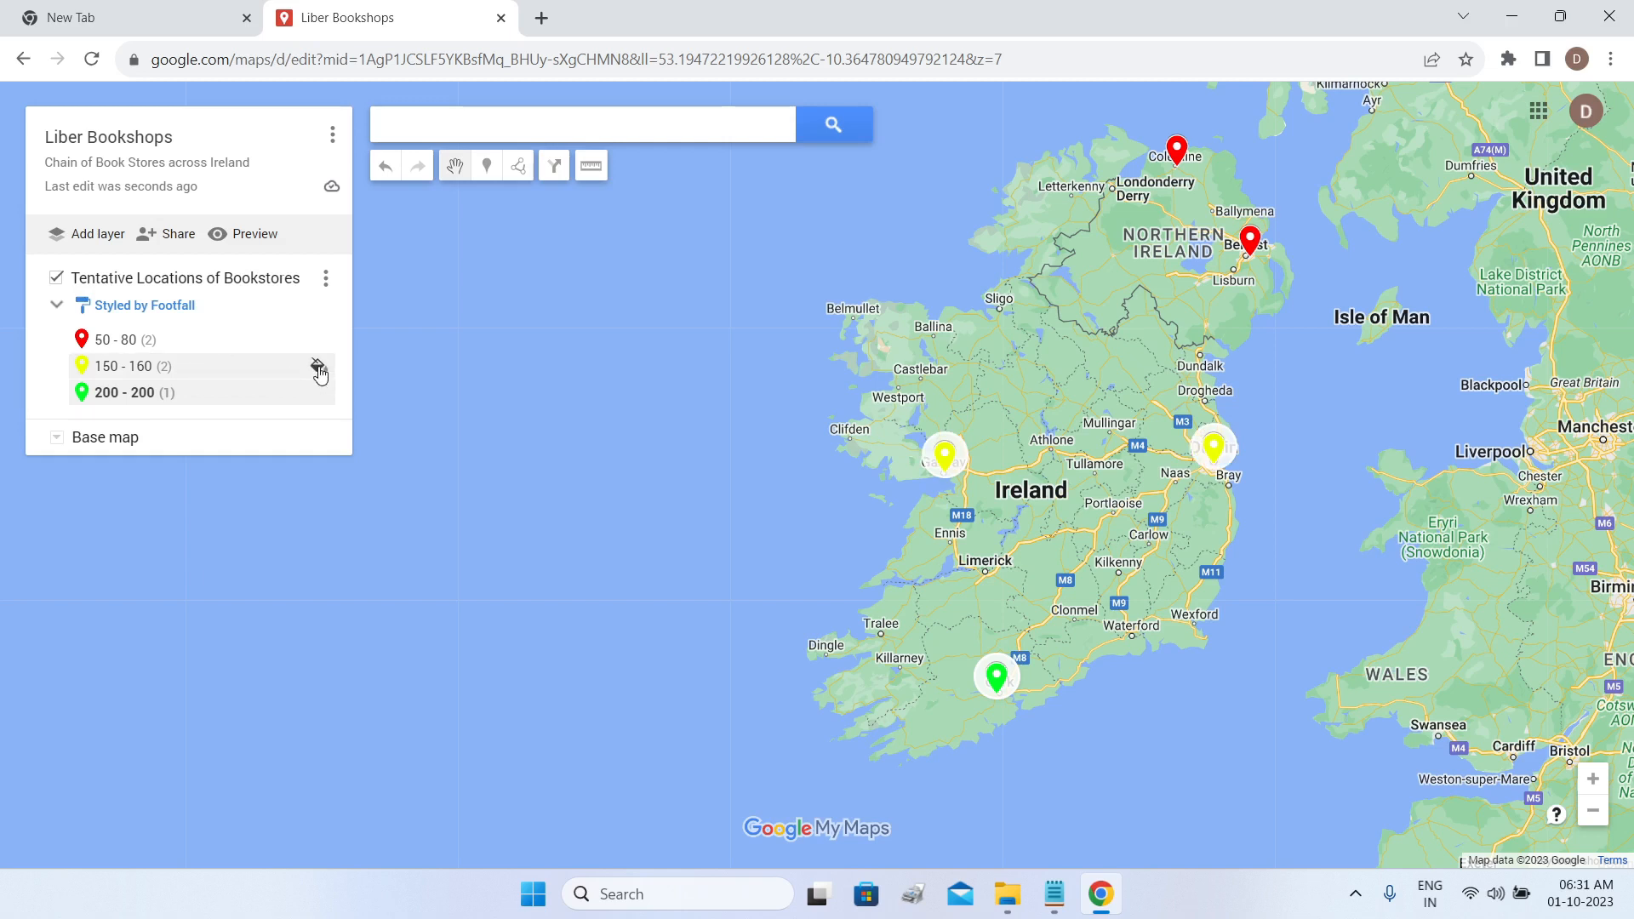
# Recolour the 150 - 160 Footfall range blue instead of the range colour.
pyautogui.click(319, 372)
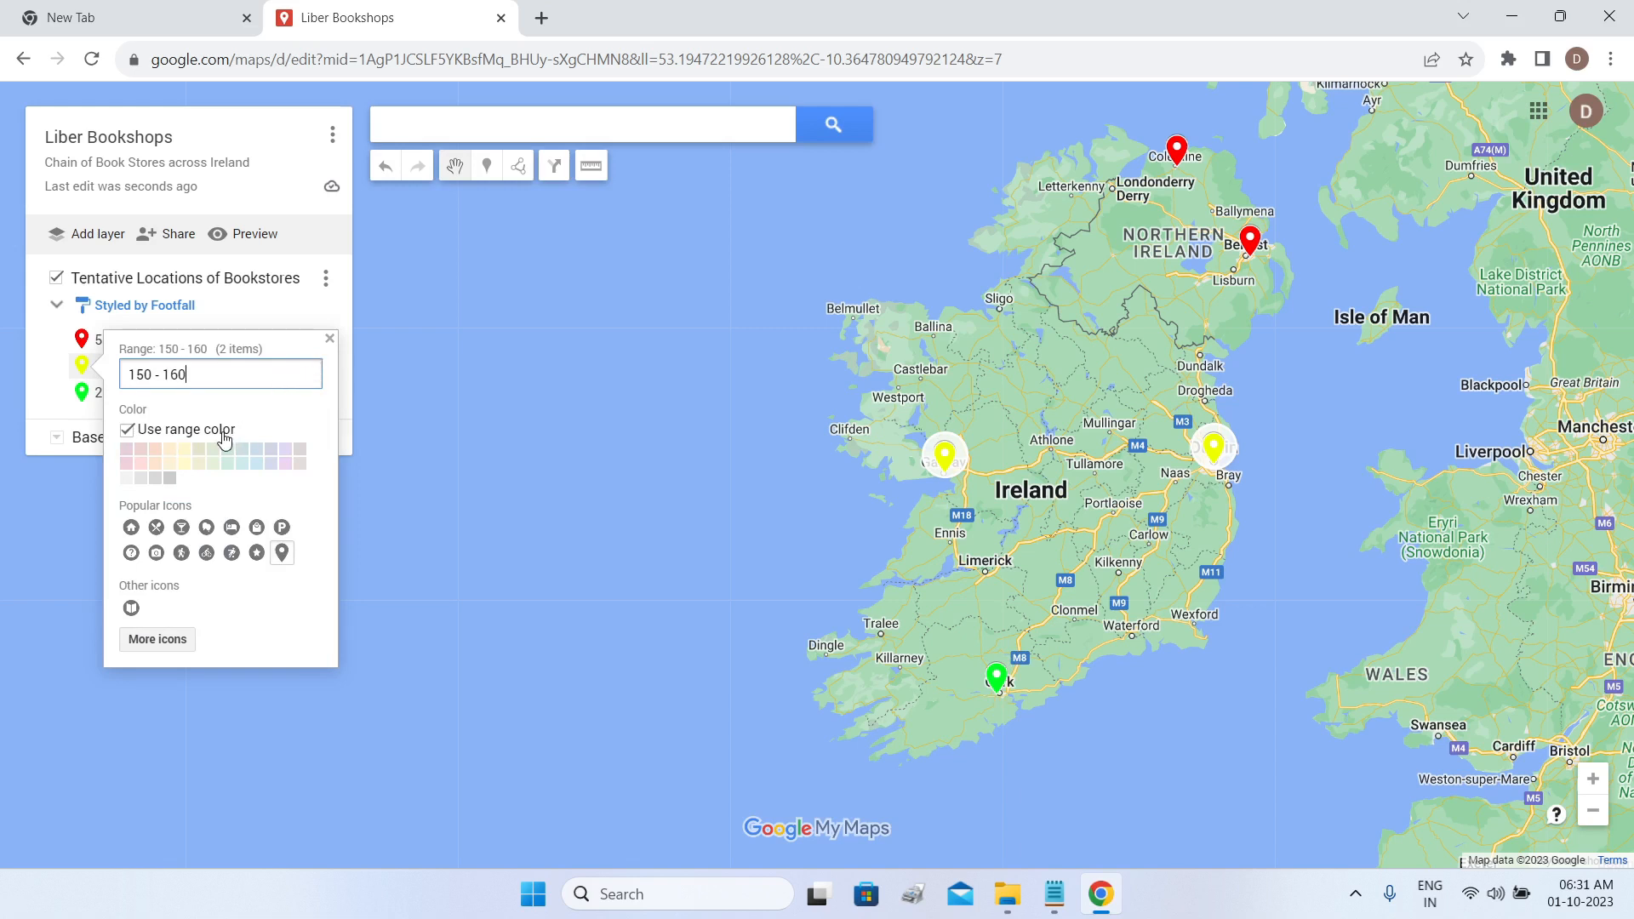
pyautogui.click(128, 431)
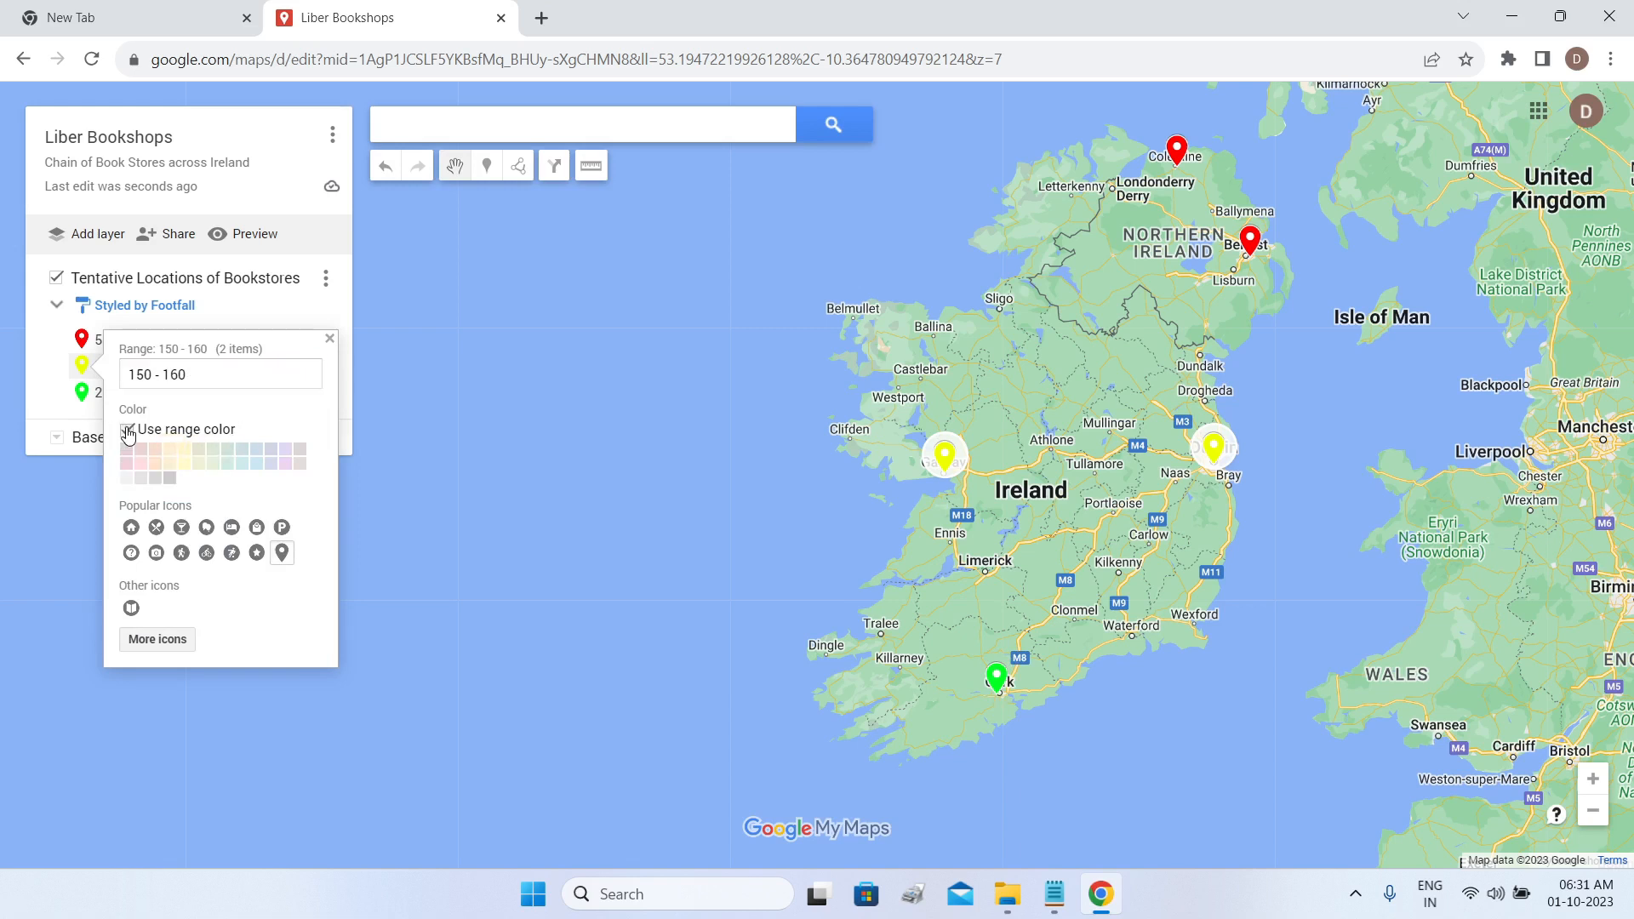
pyautogui.click(260, 474)
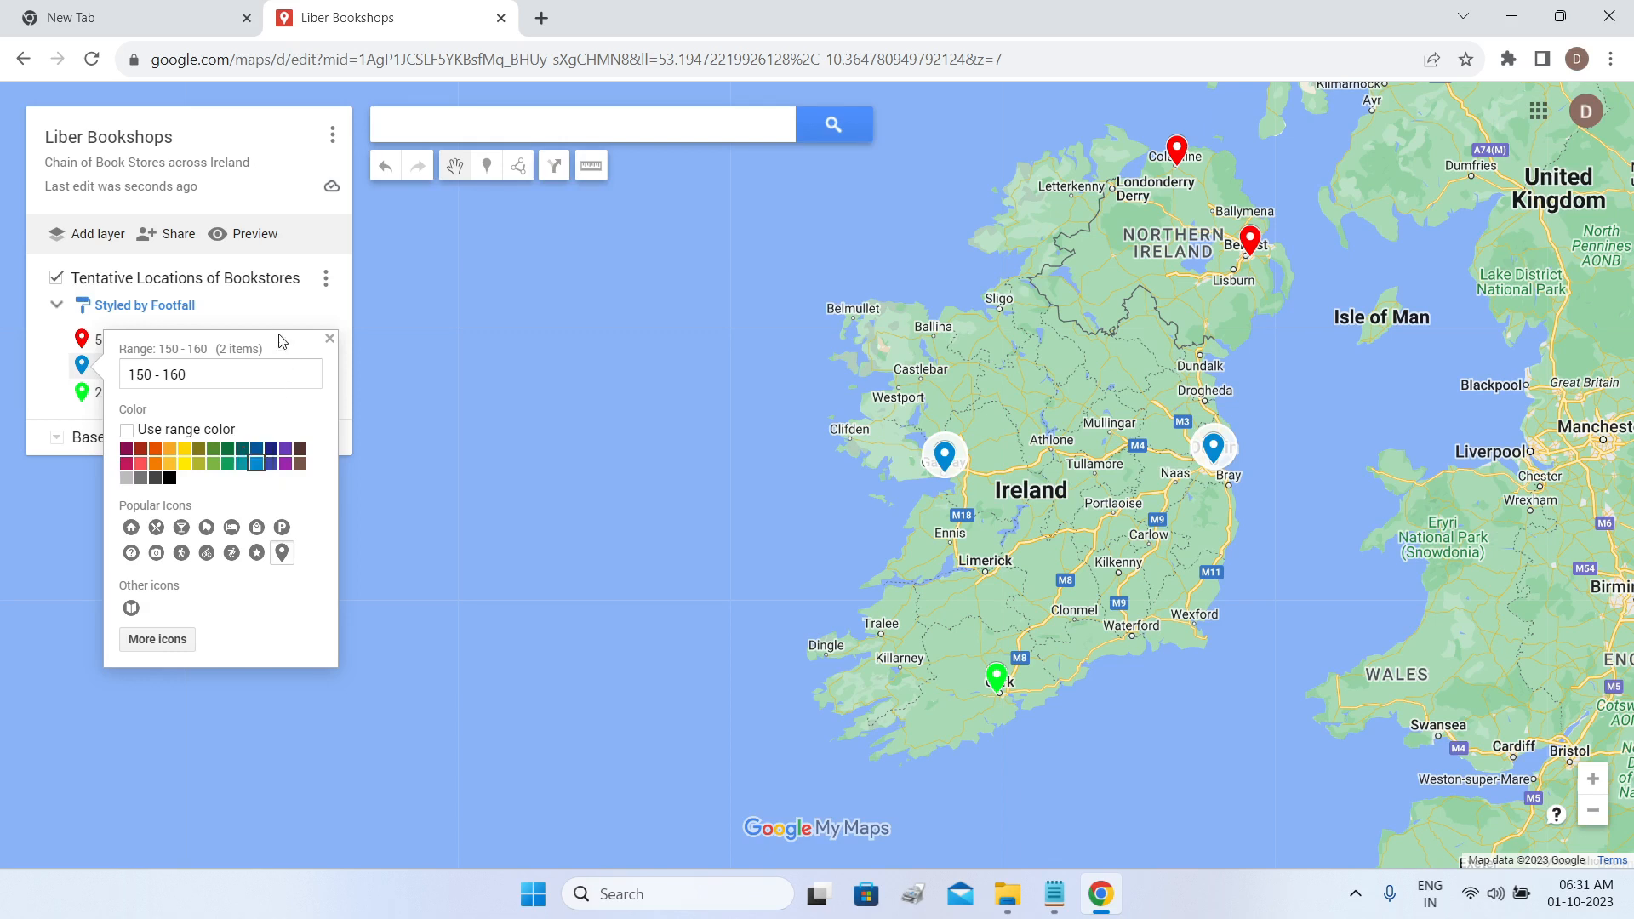
pyautogui.click(218, 113)
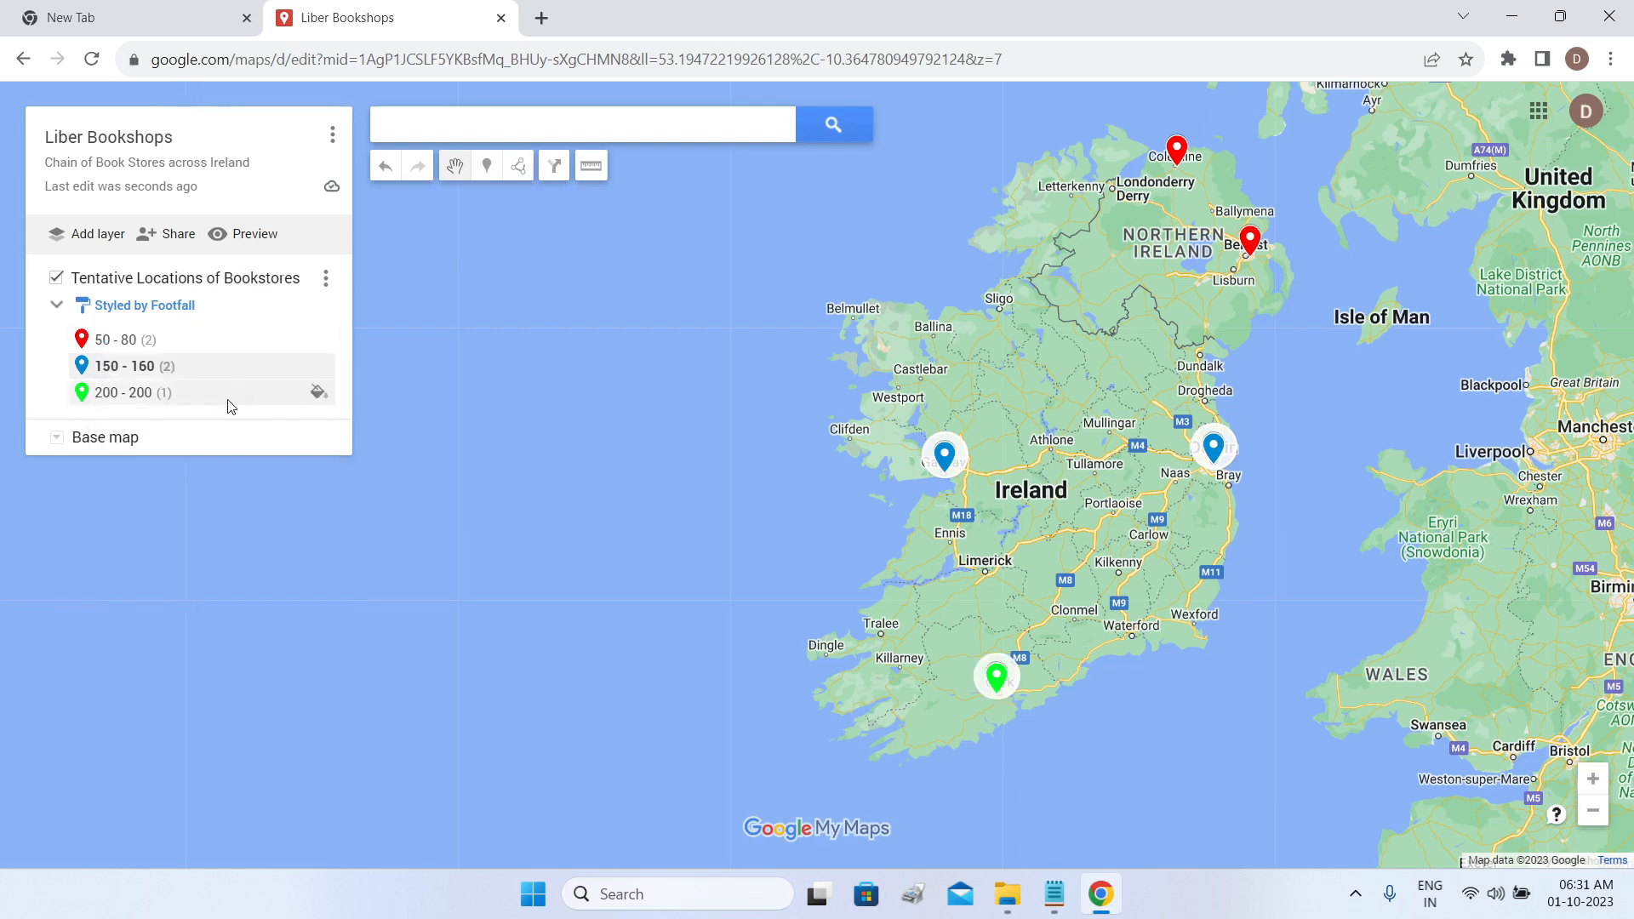
# Recolour the 200 - 200 Footfall range purple.
pyautogui.click(318, 392)
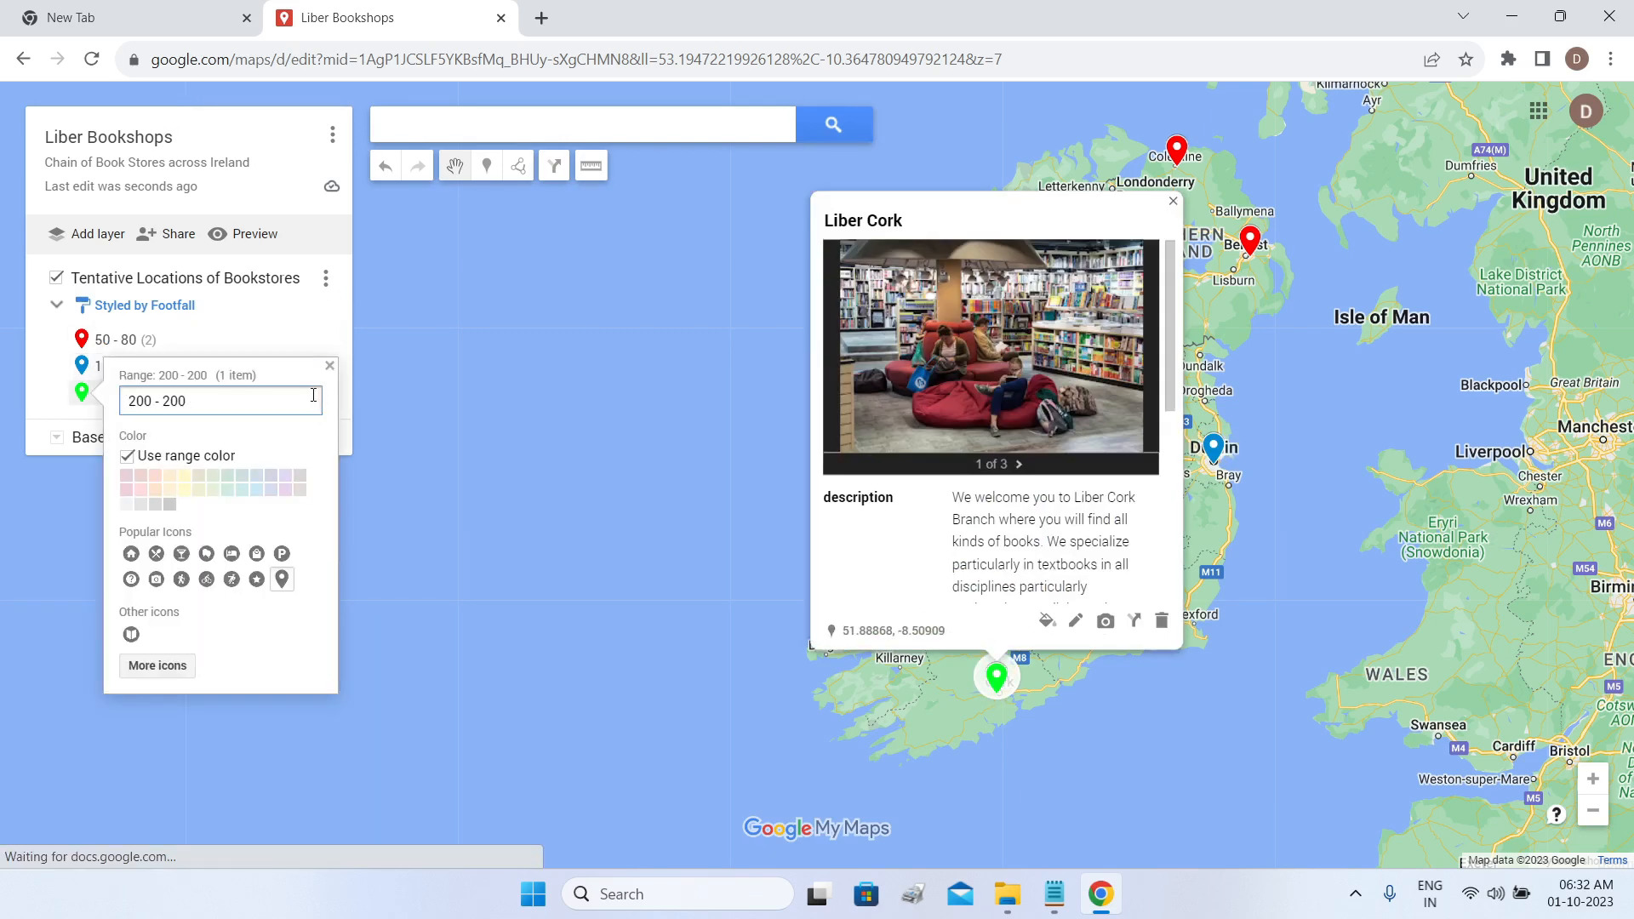
pyautogui.click(129, 460)
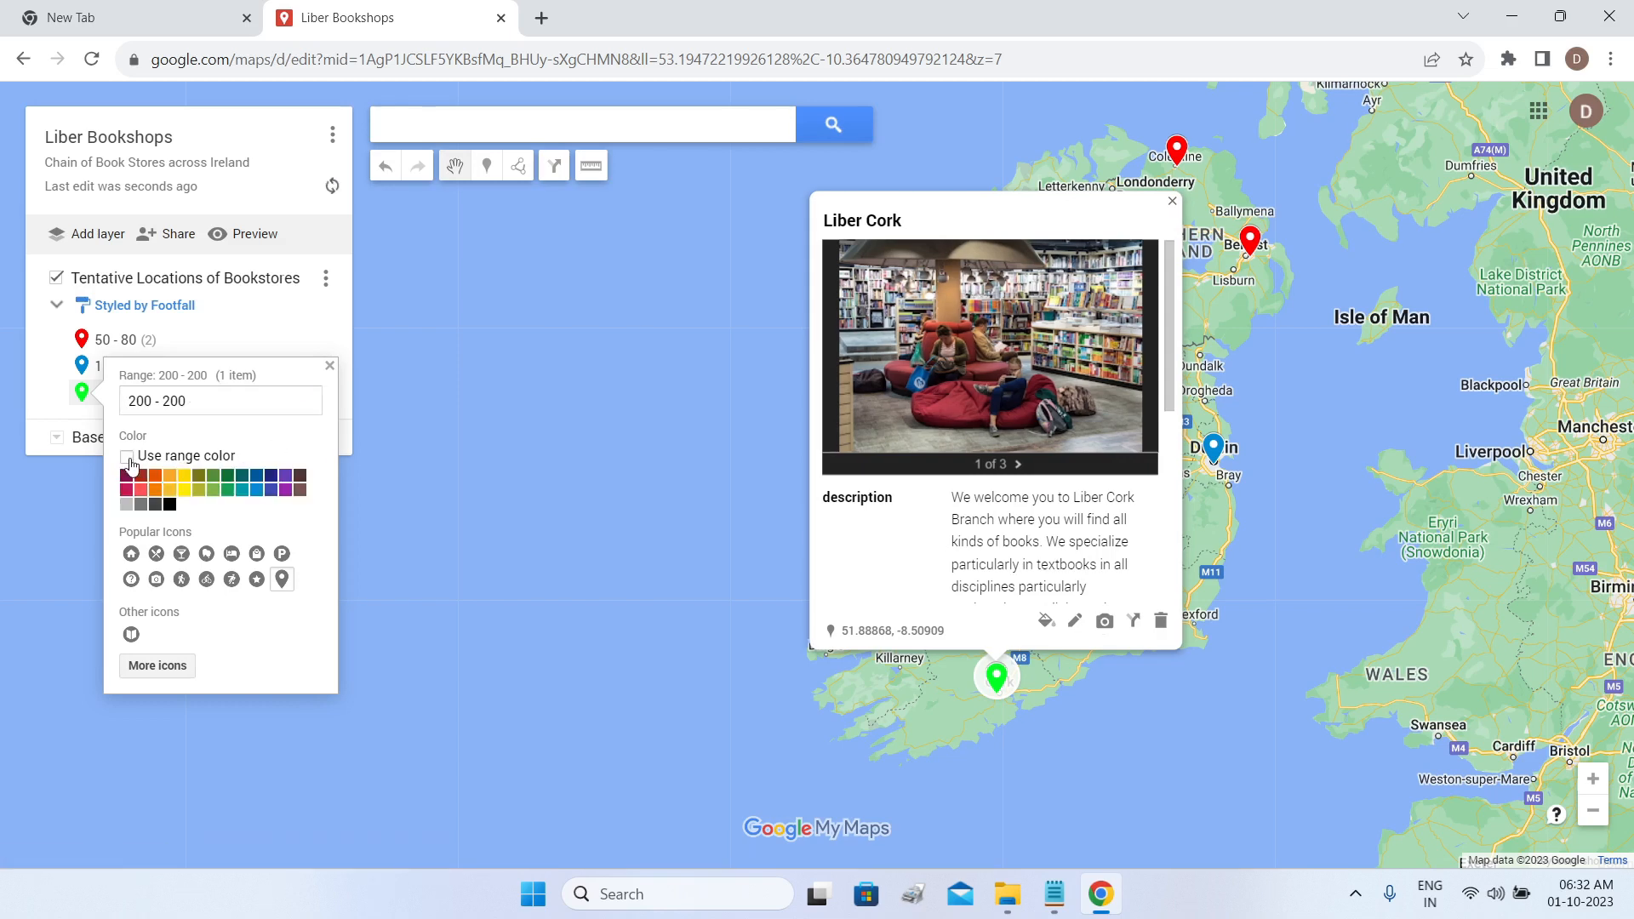
pyautogui.click(228, 501)
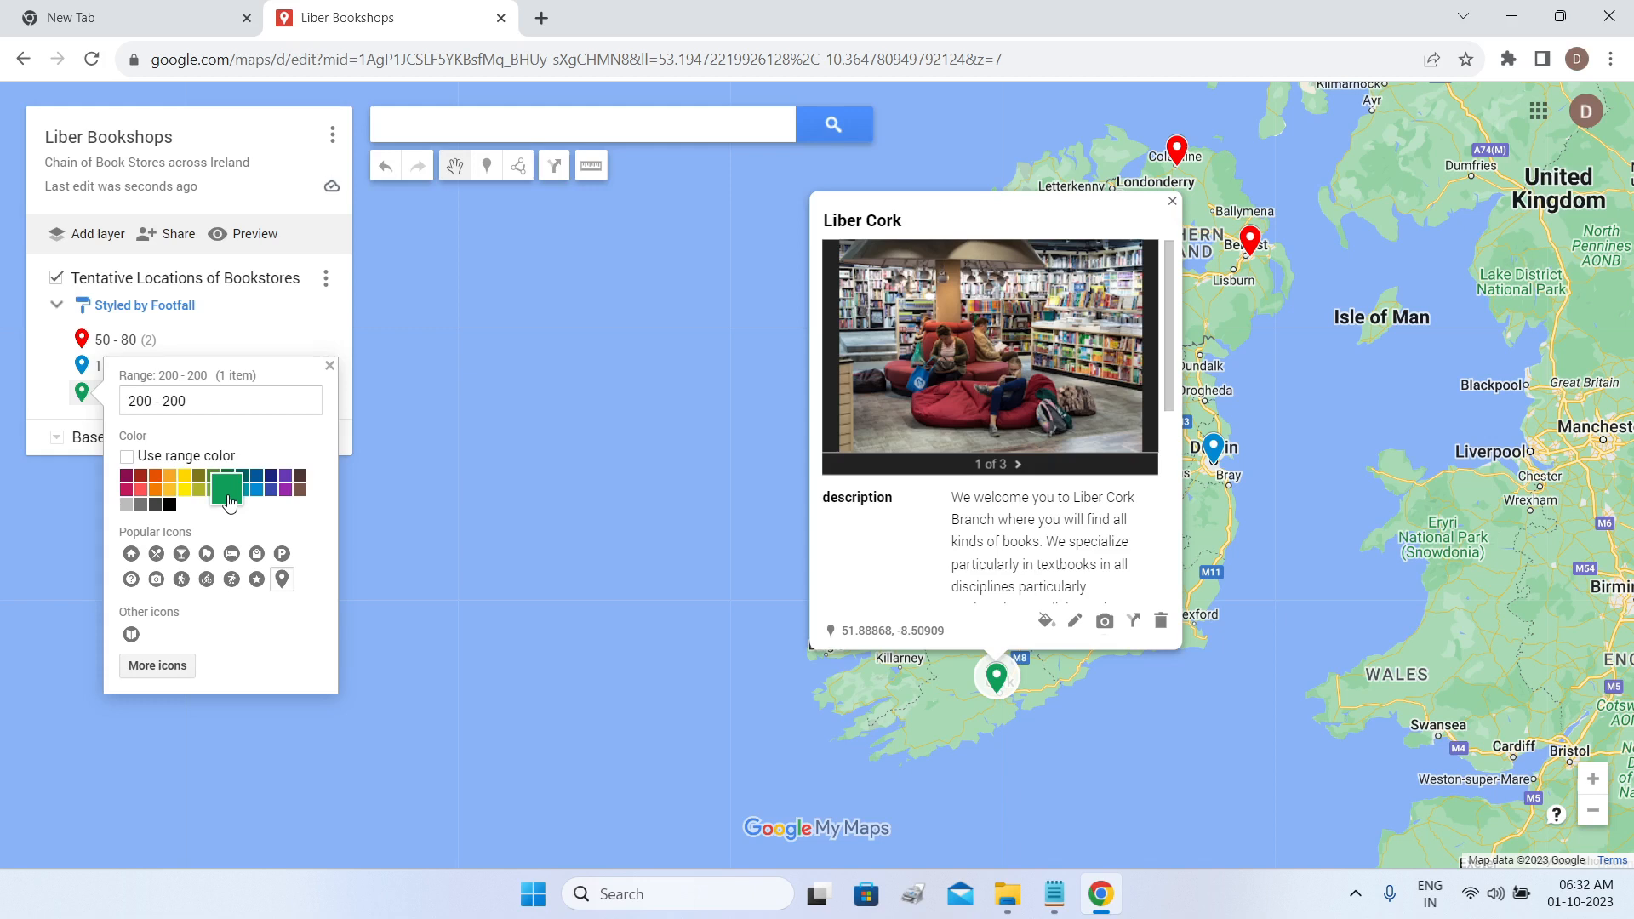
pyautogui.click(275, 501)
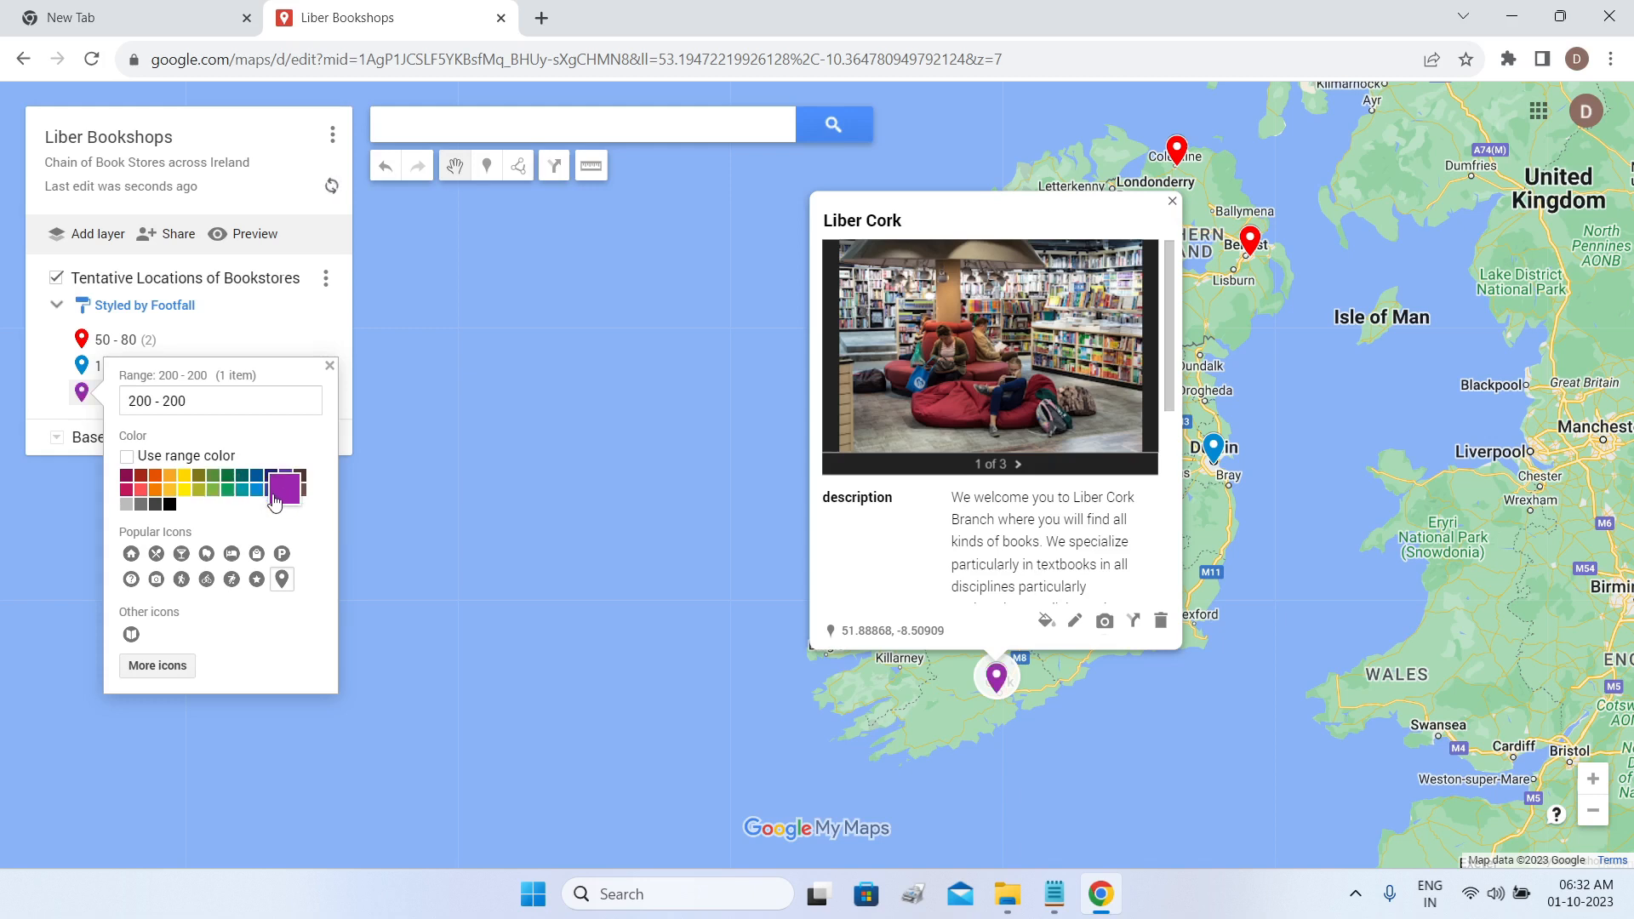
pyautogui.click(384, 273)
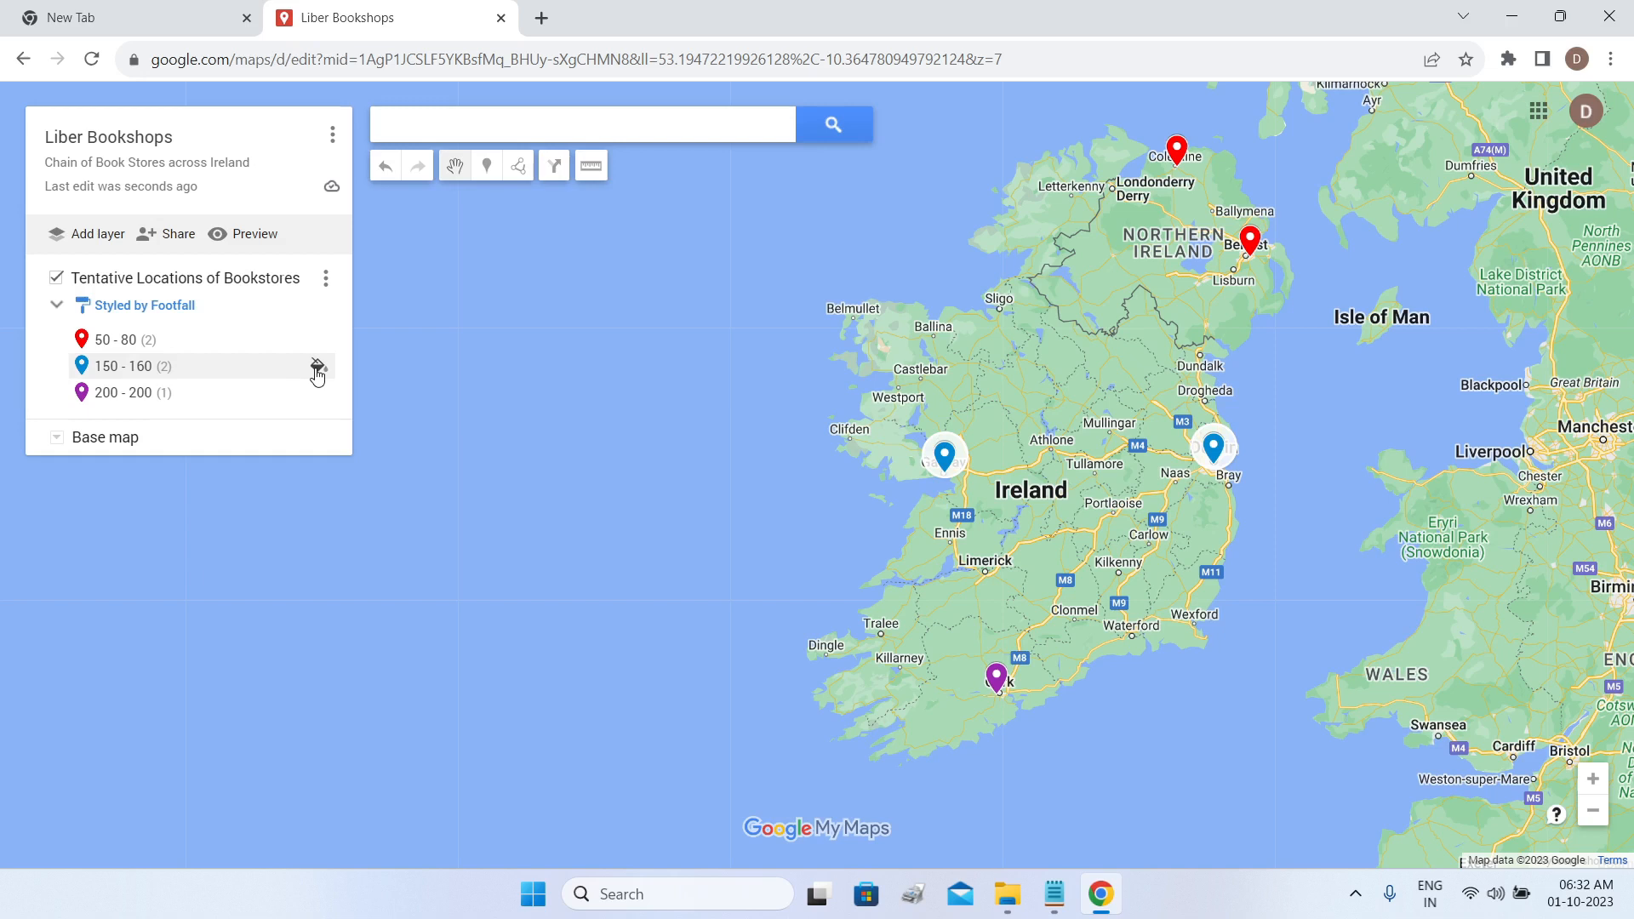
# Recheck the 150 - 160 range, keeping it on custom blue.
pyautogui.click(317, 368)
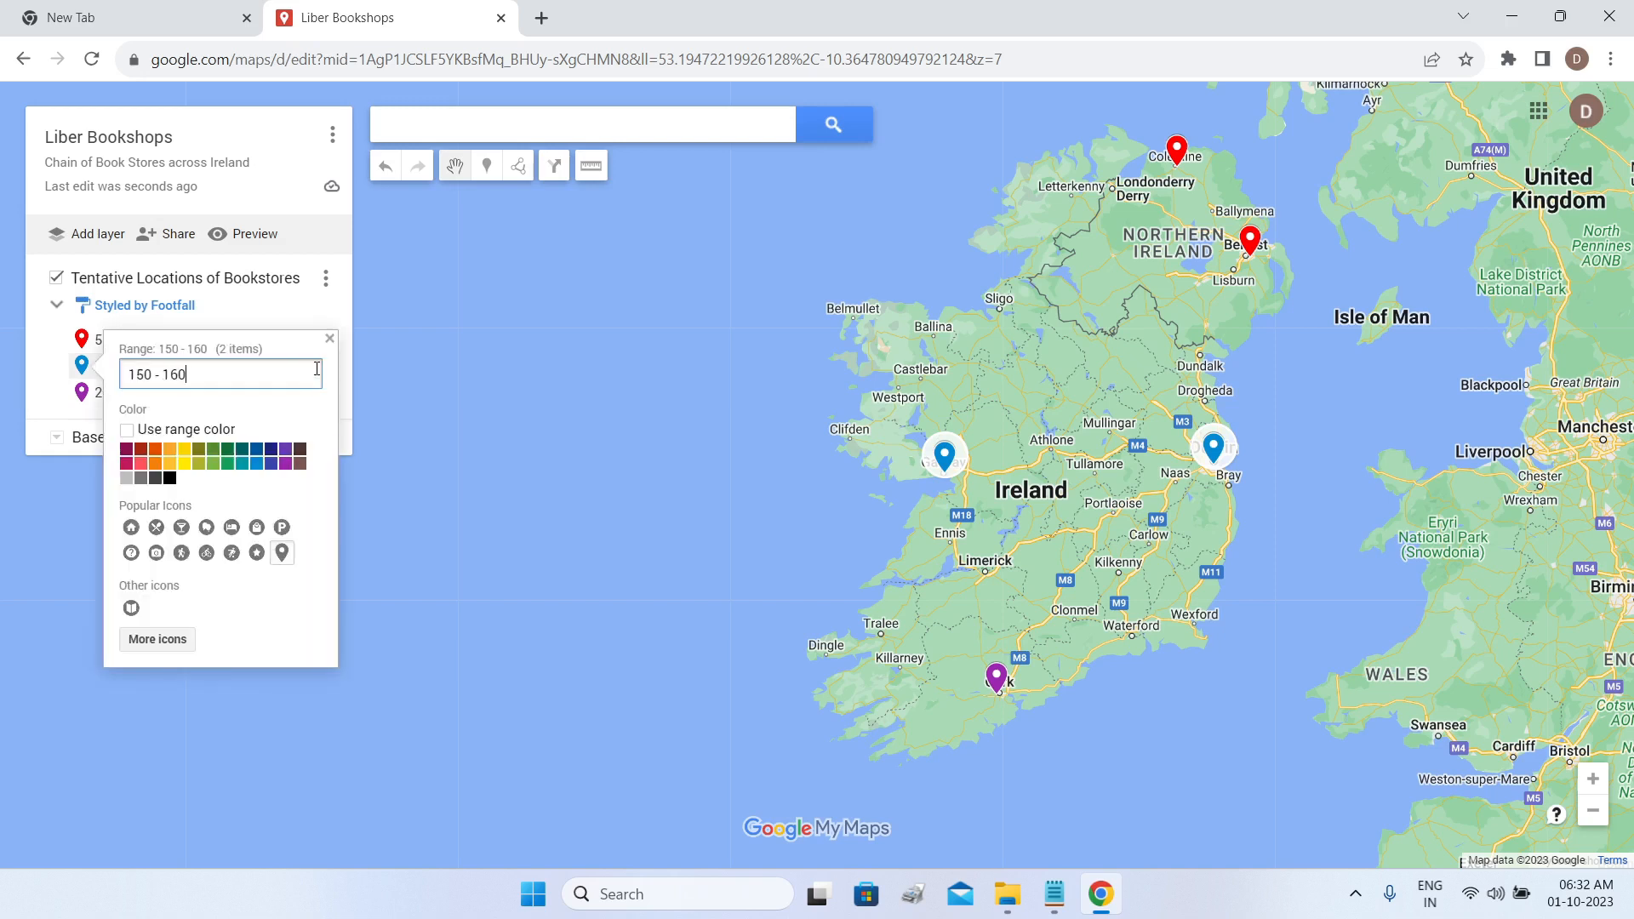
pyautogui.click(128, 433)
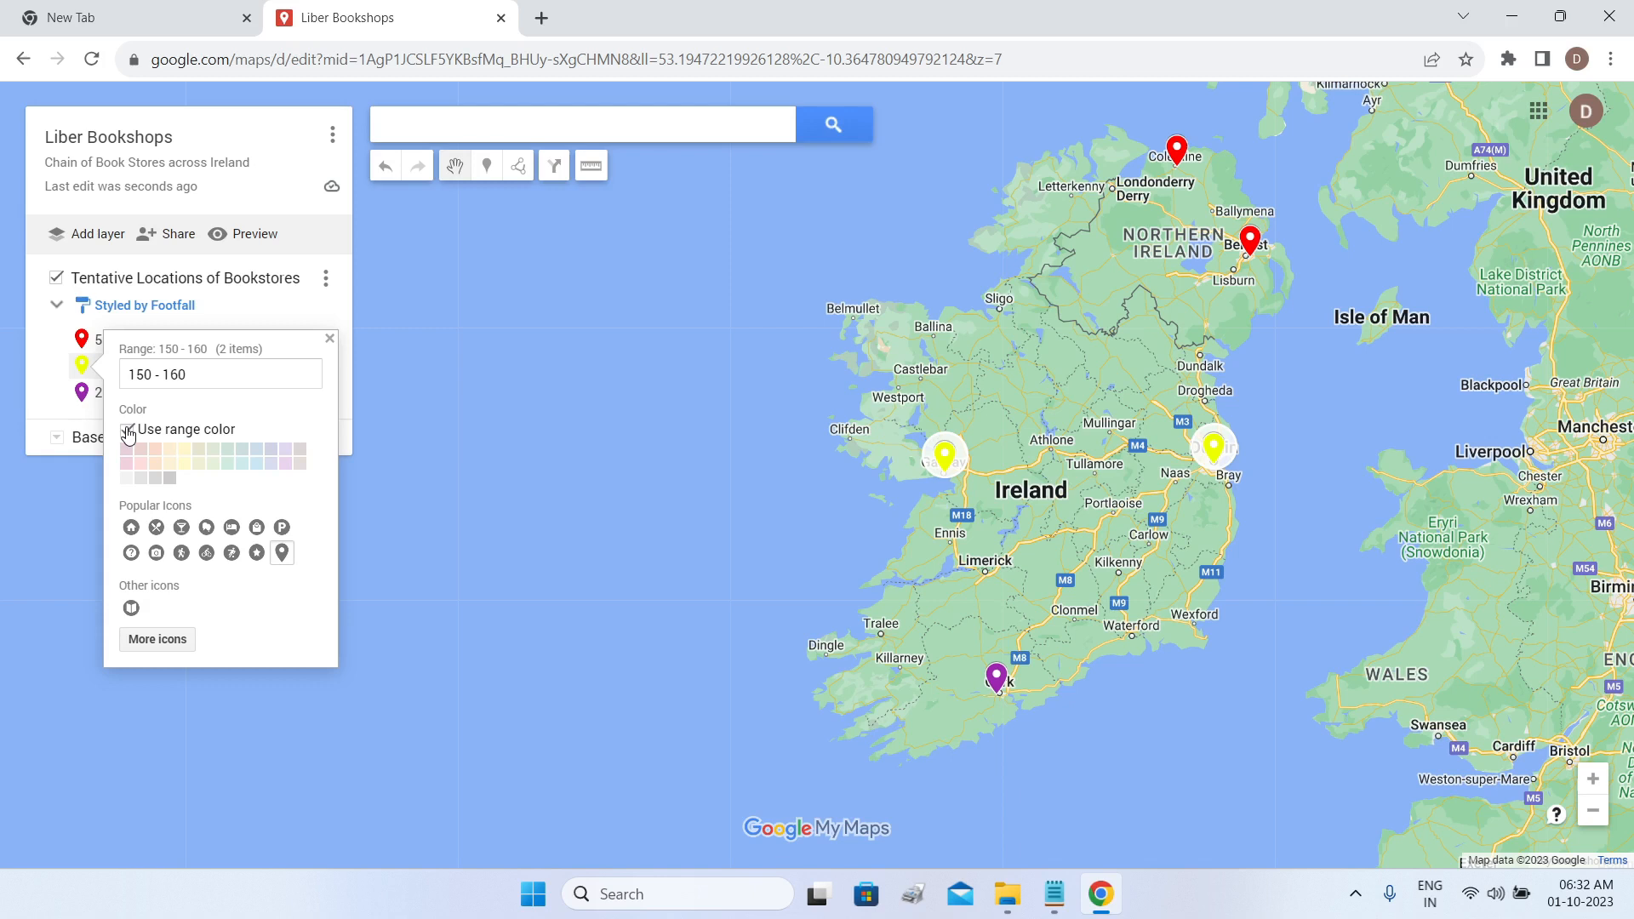
pyautogui.click(127, 432)
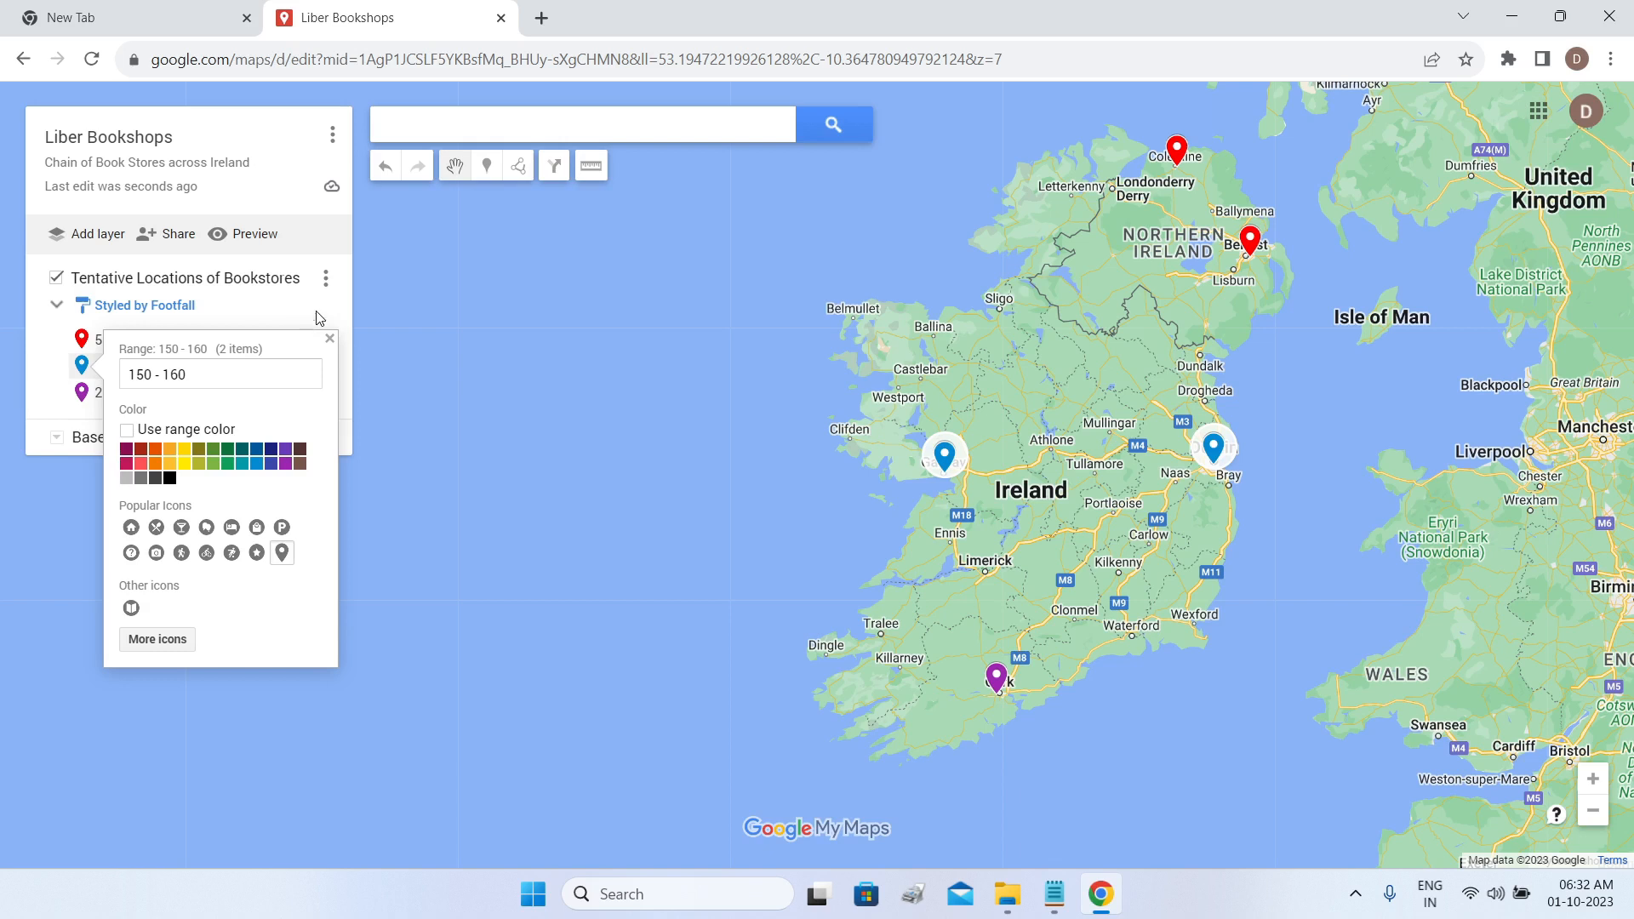
pyautogui.click(484, 396)
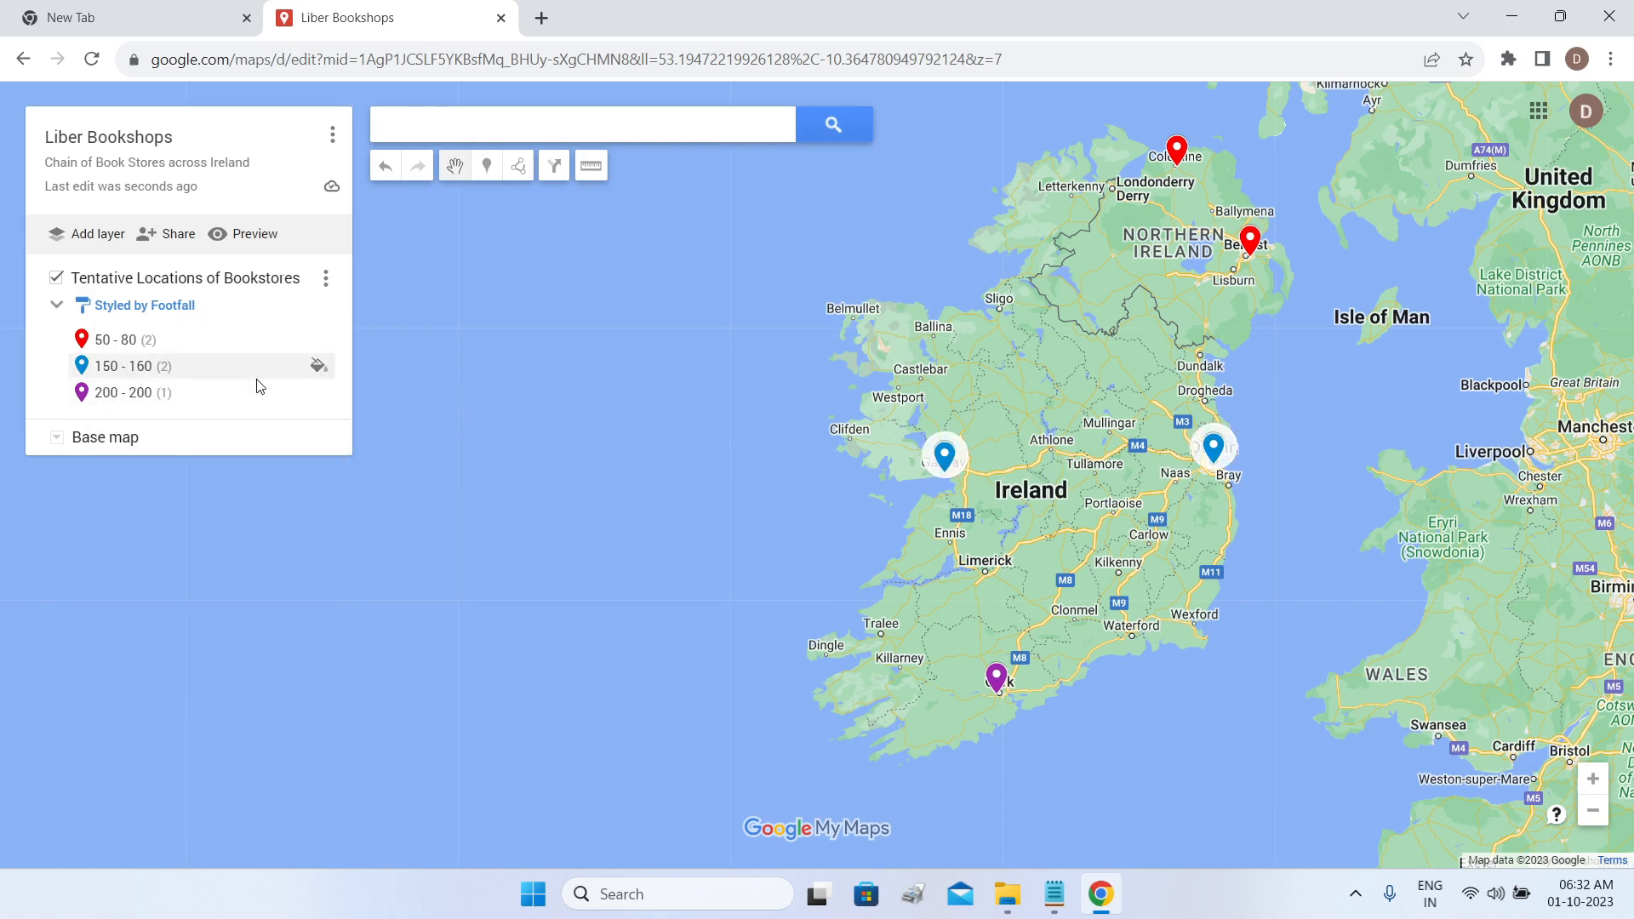
pyautogui.click(324, 374)
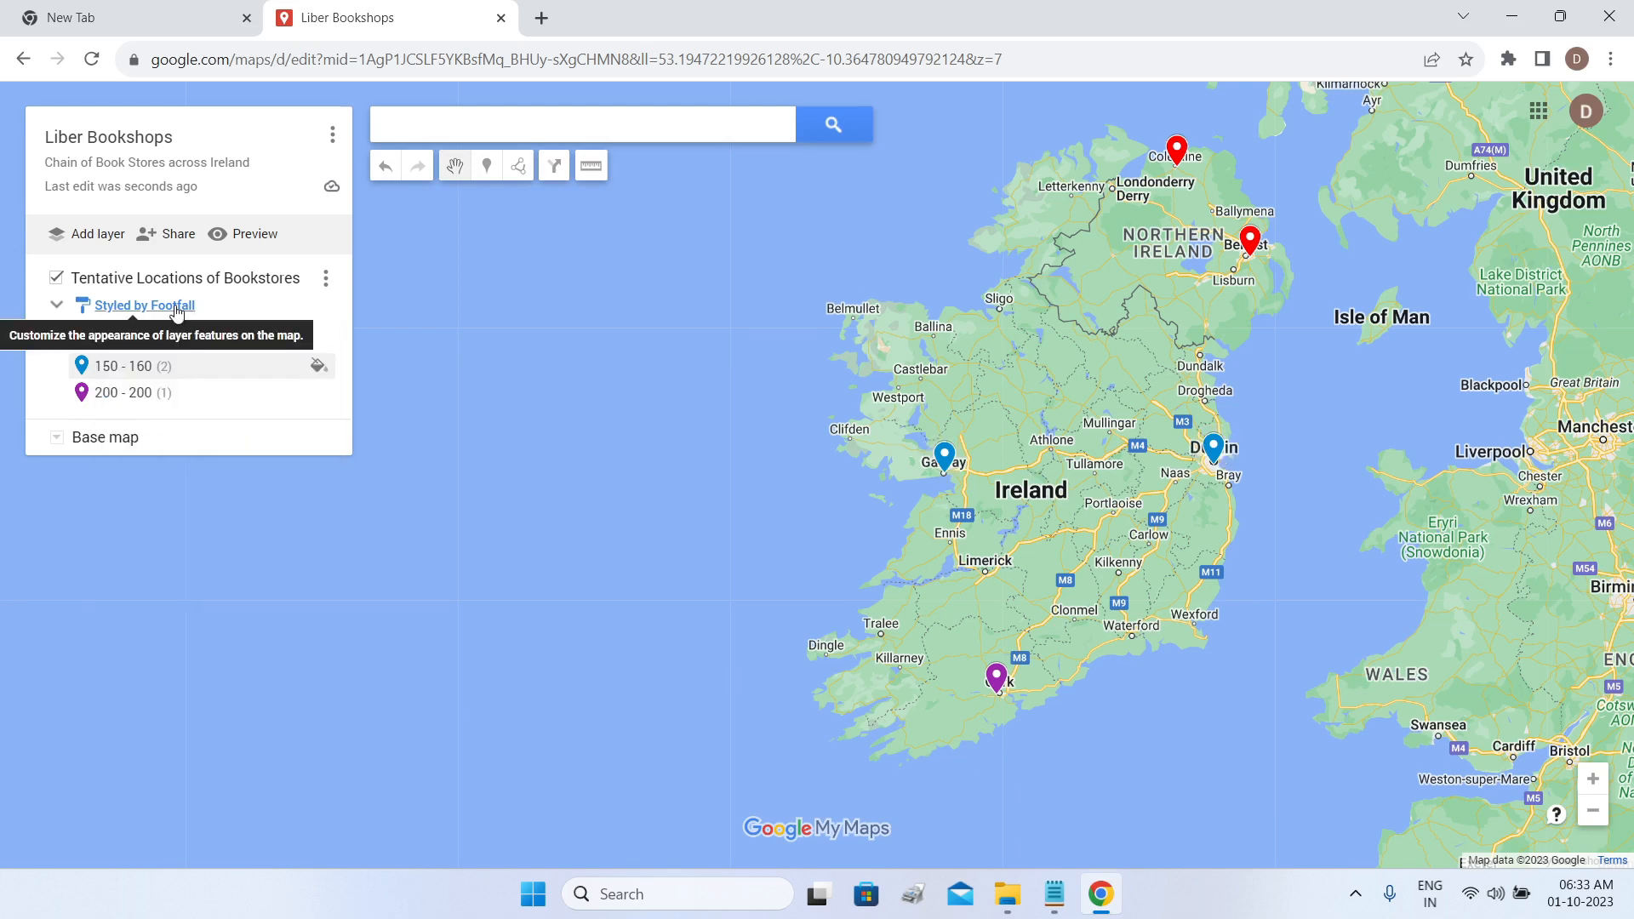
# Group the bookstore pins by Second Hand Books categories, No in red and Yes in yellow.
pyautogui.click(176, 312)
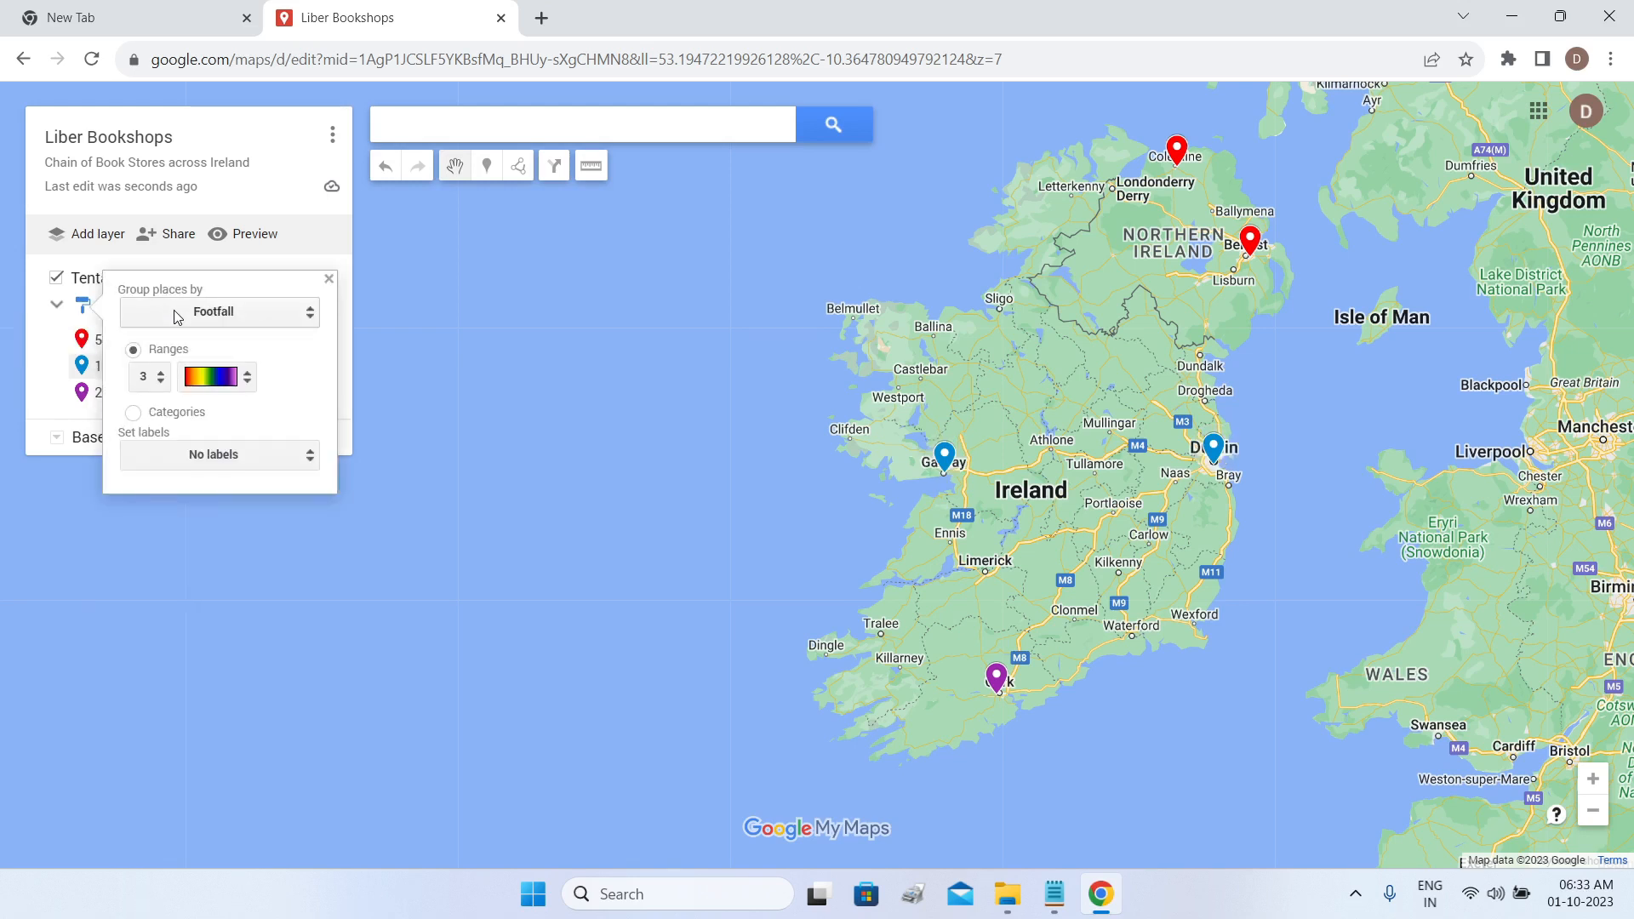
pyautogui.click(133, 414)
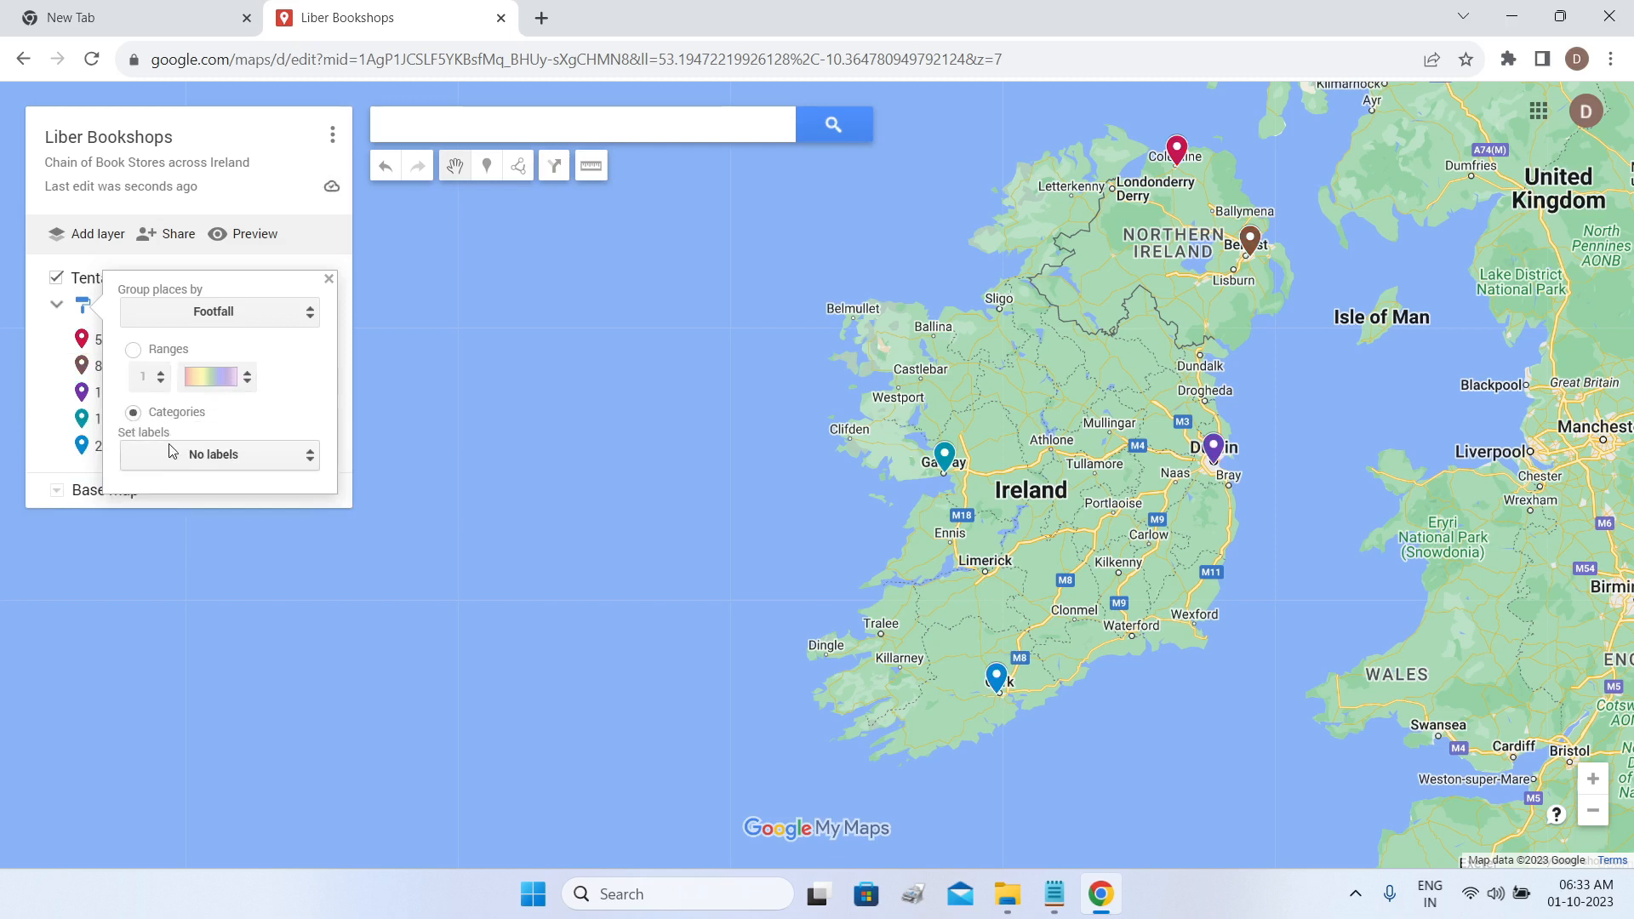
pyautogui.click(239, 320)
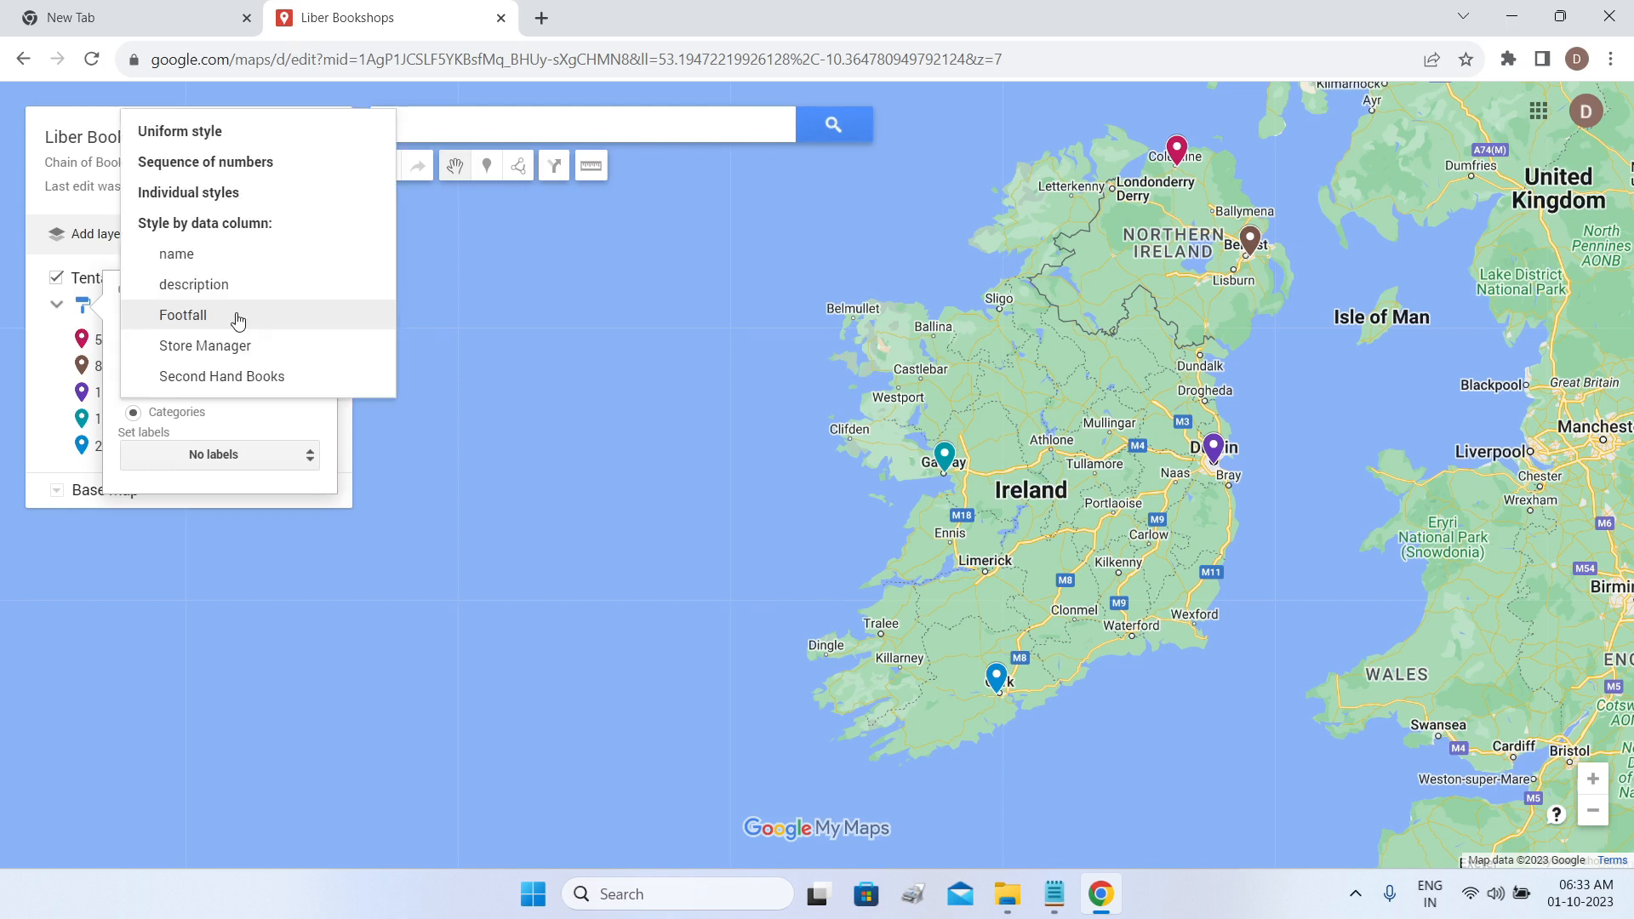
pyautogui.click(245, 380)
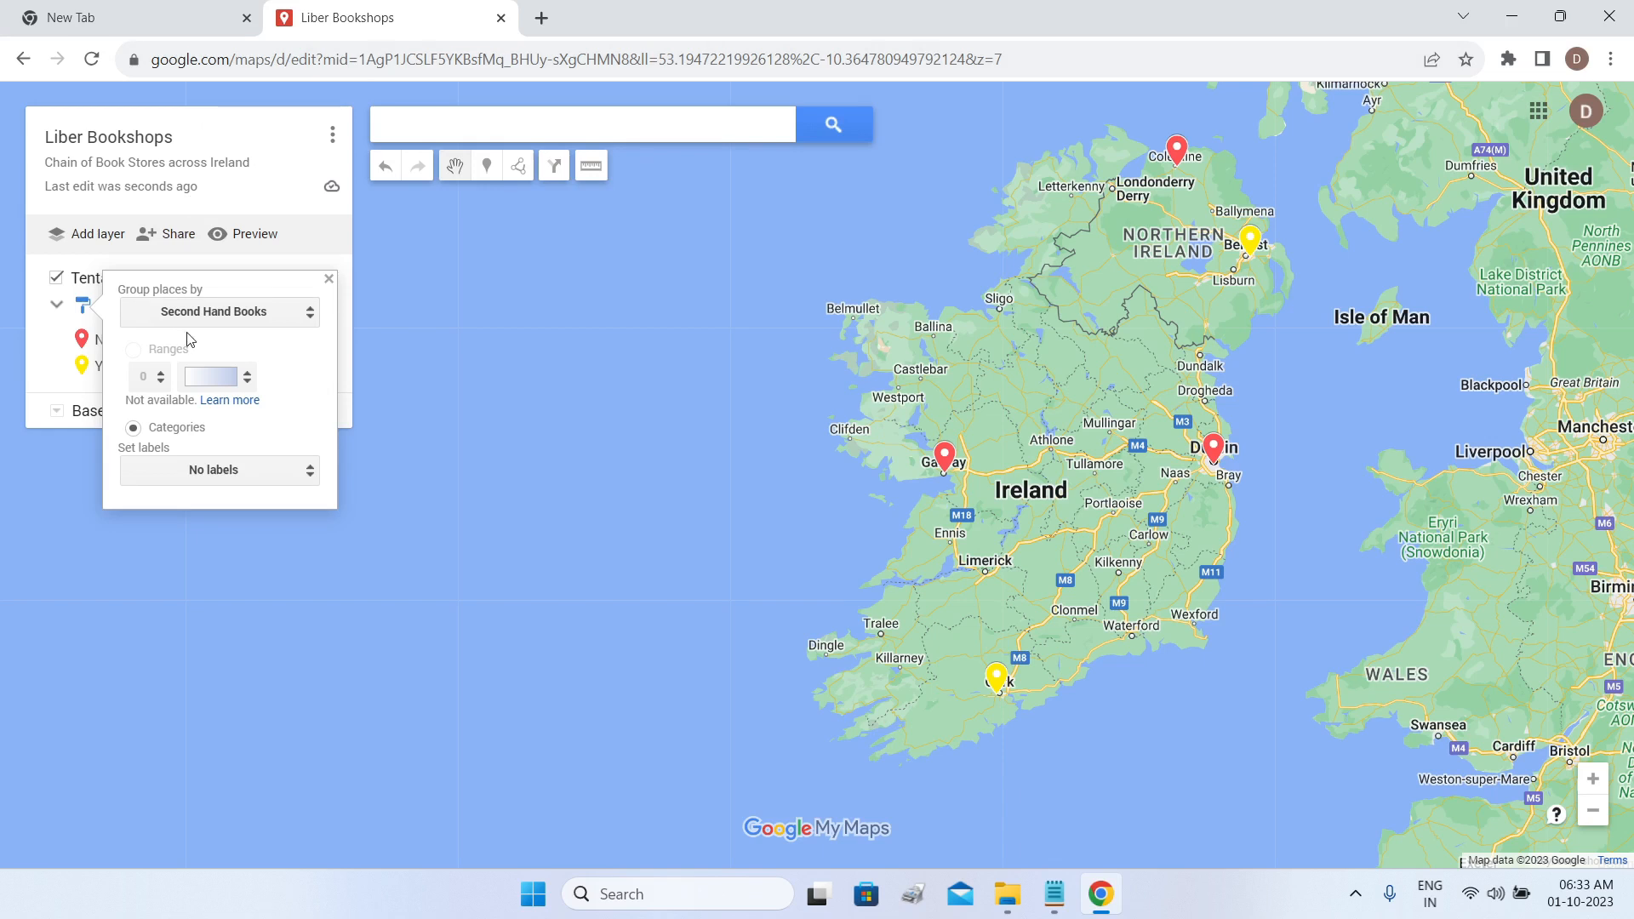
pyautogui.click(216, 315)
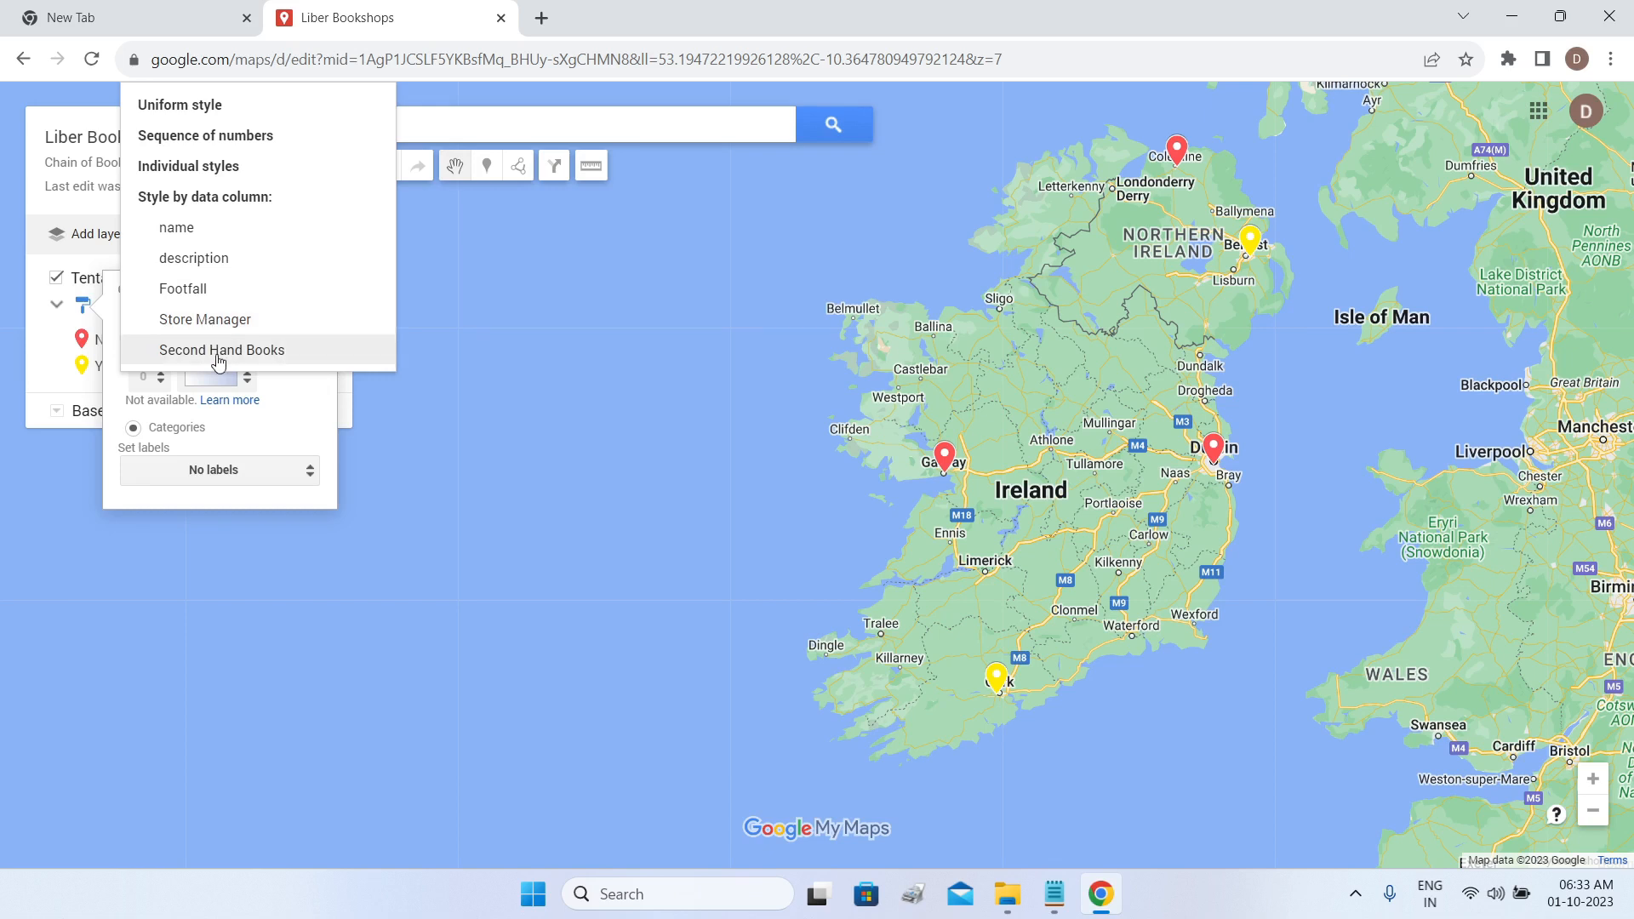
pyautogui.click(219, 351)
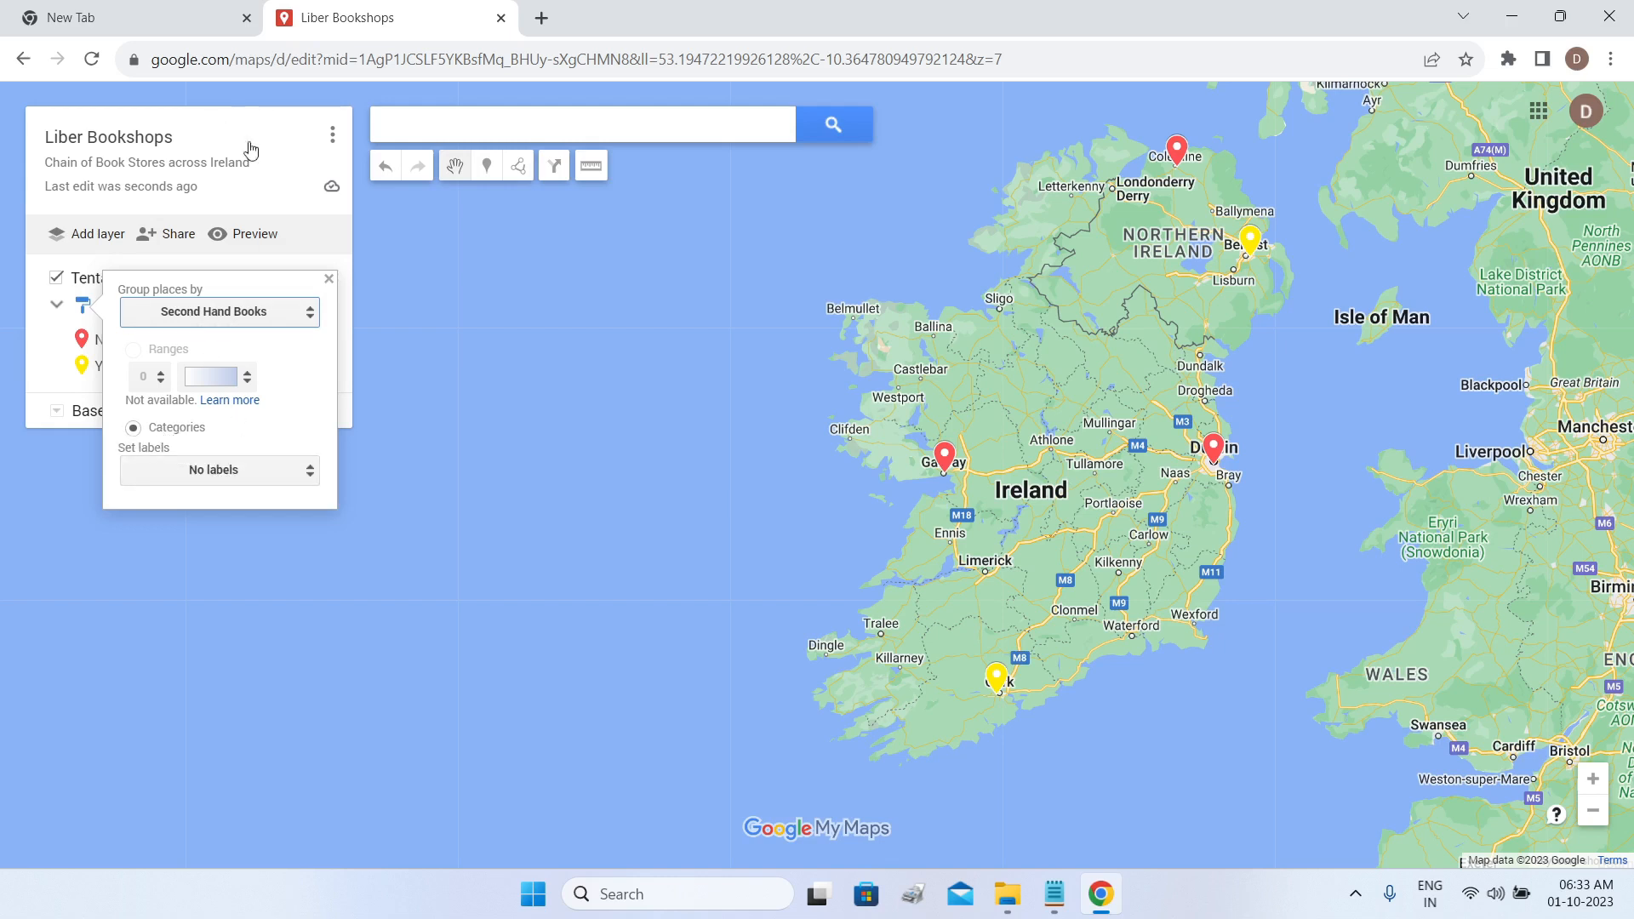
pyautogui.click(329, 280)
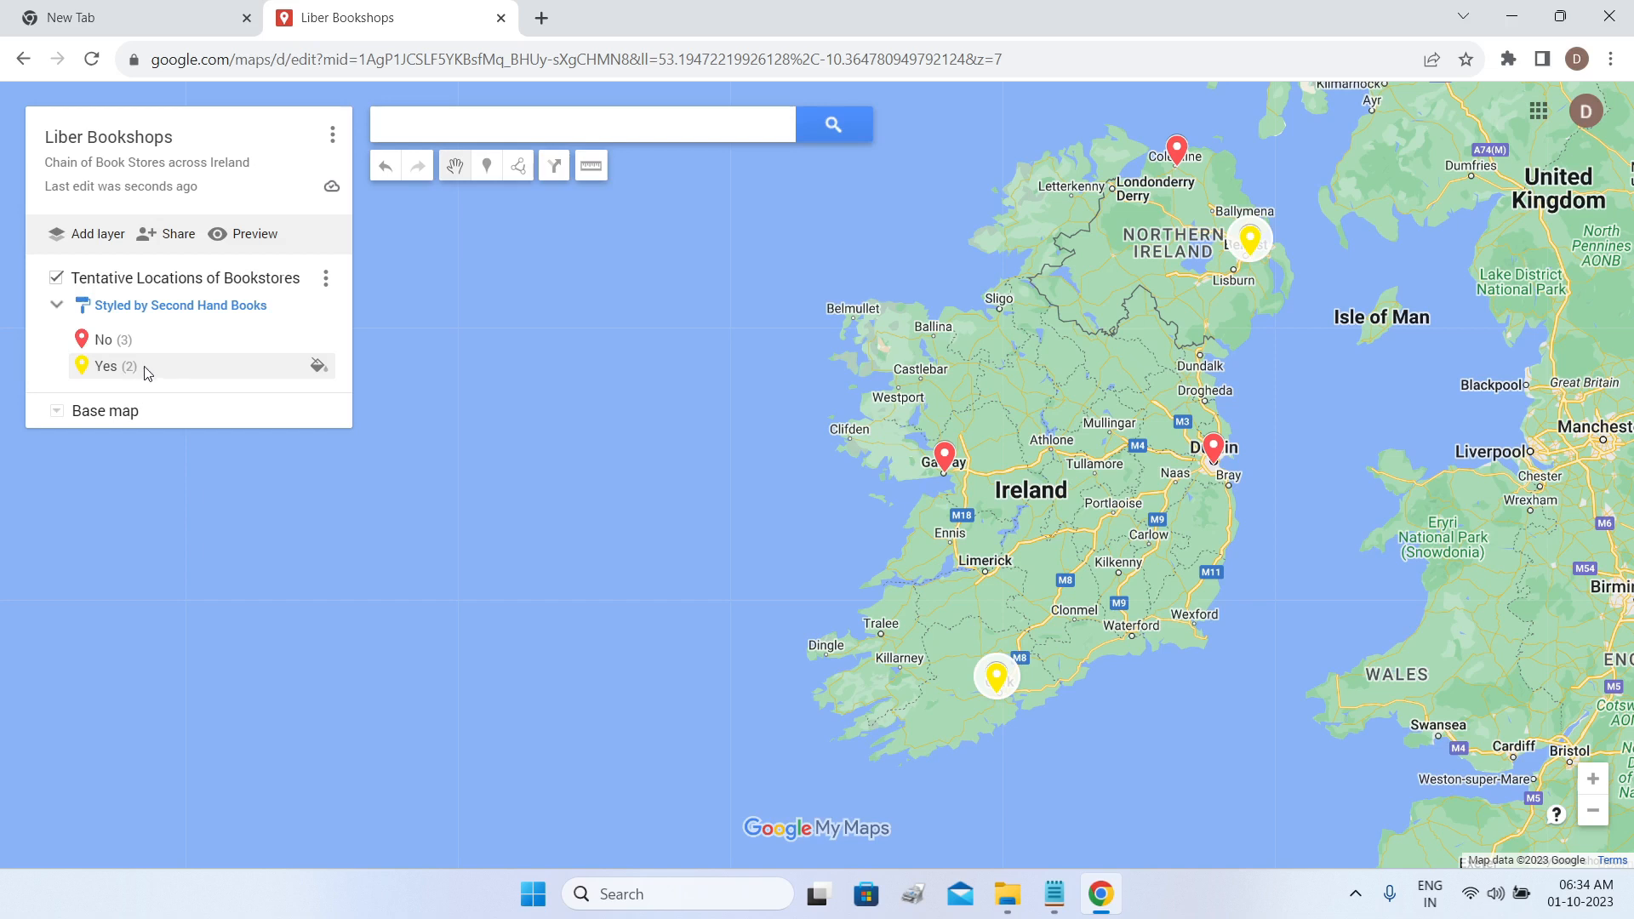
# Make the Yes category pins blue, keeping the layer grouped by Second Hand Books.
pyautogui.click(316, 367)
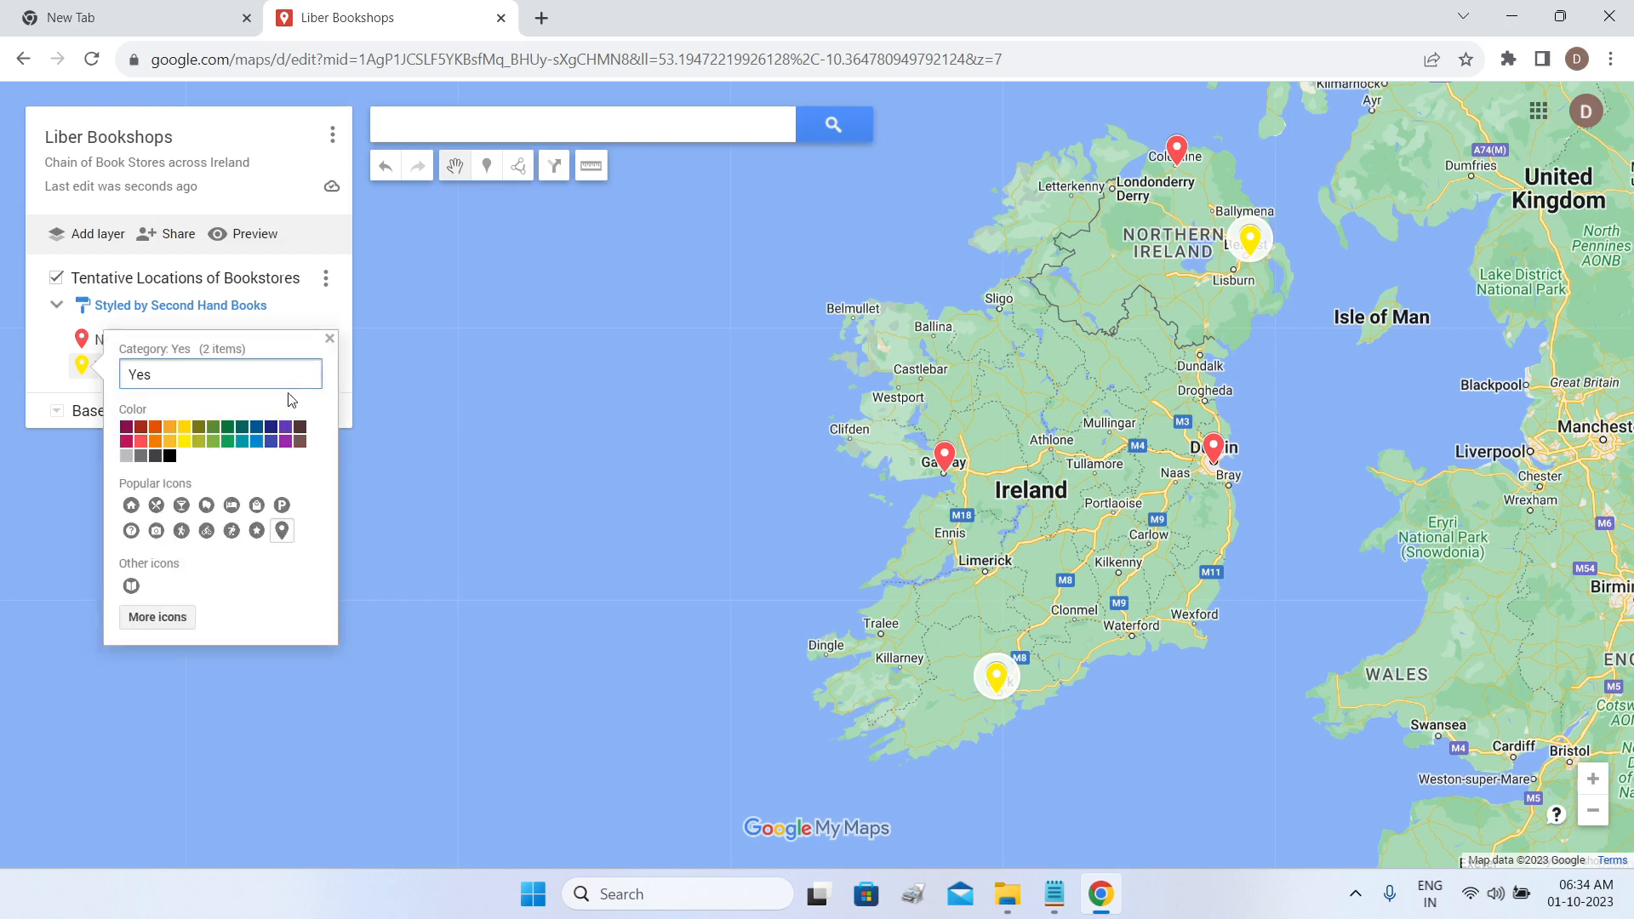
pyautogui.click(256, 441)
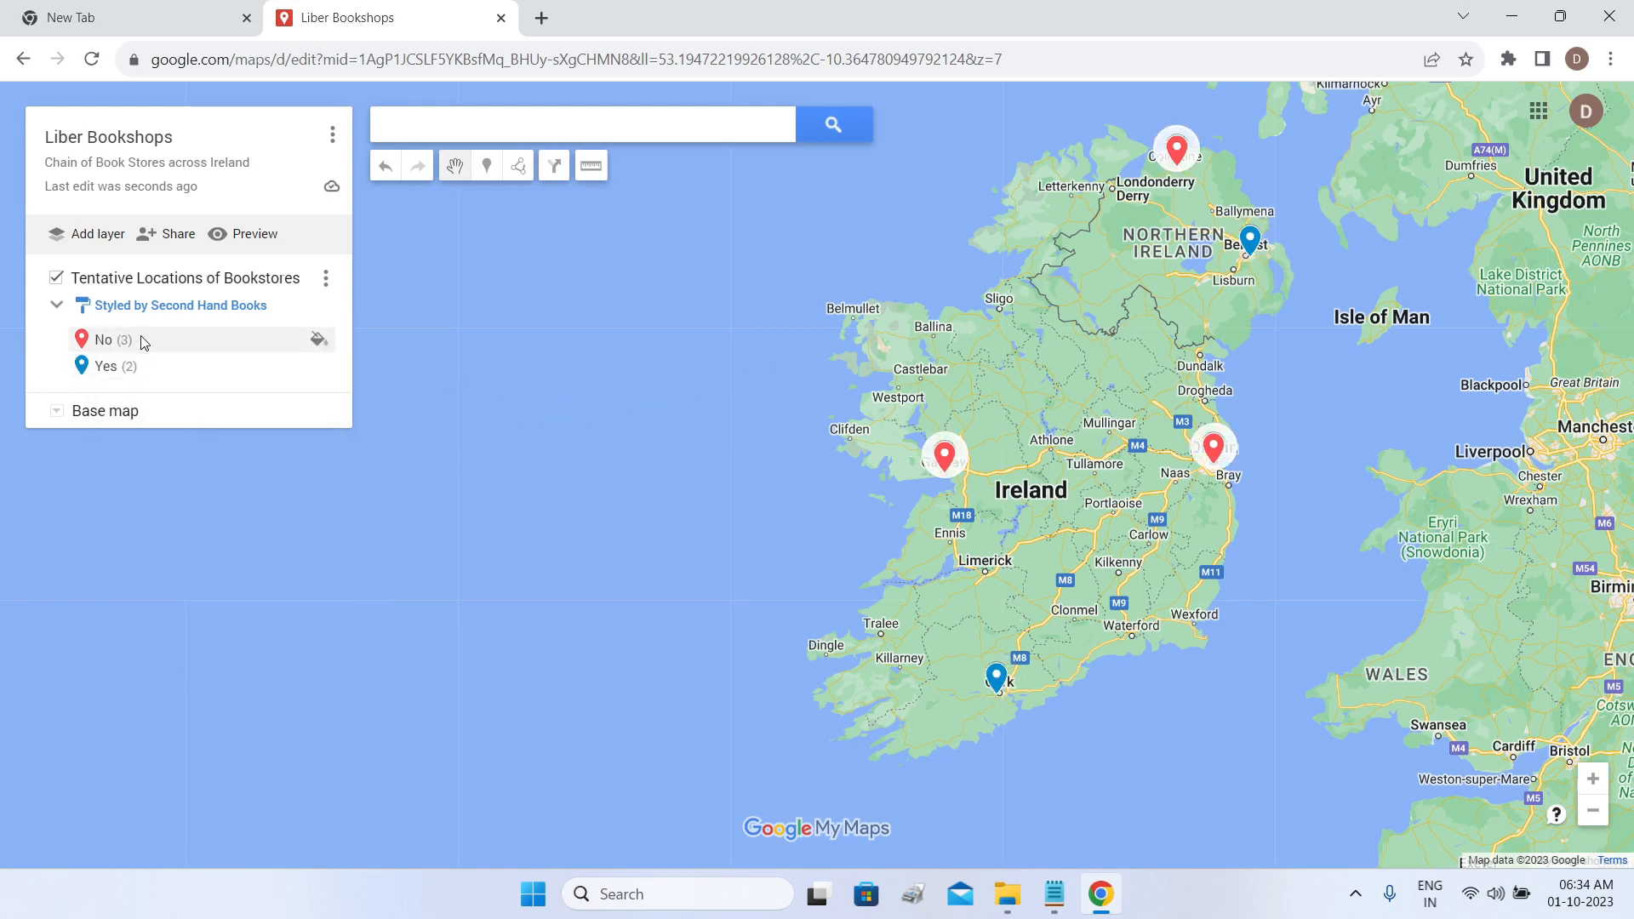
pyautogui.click(174, 313)
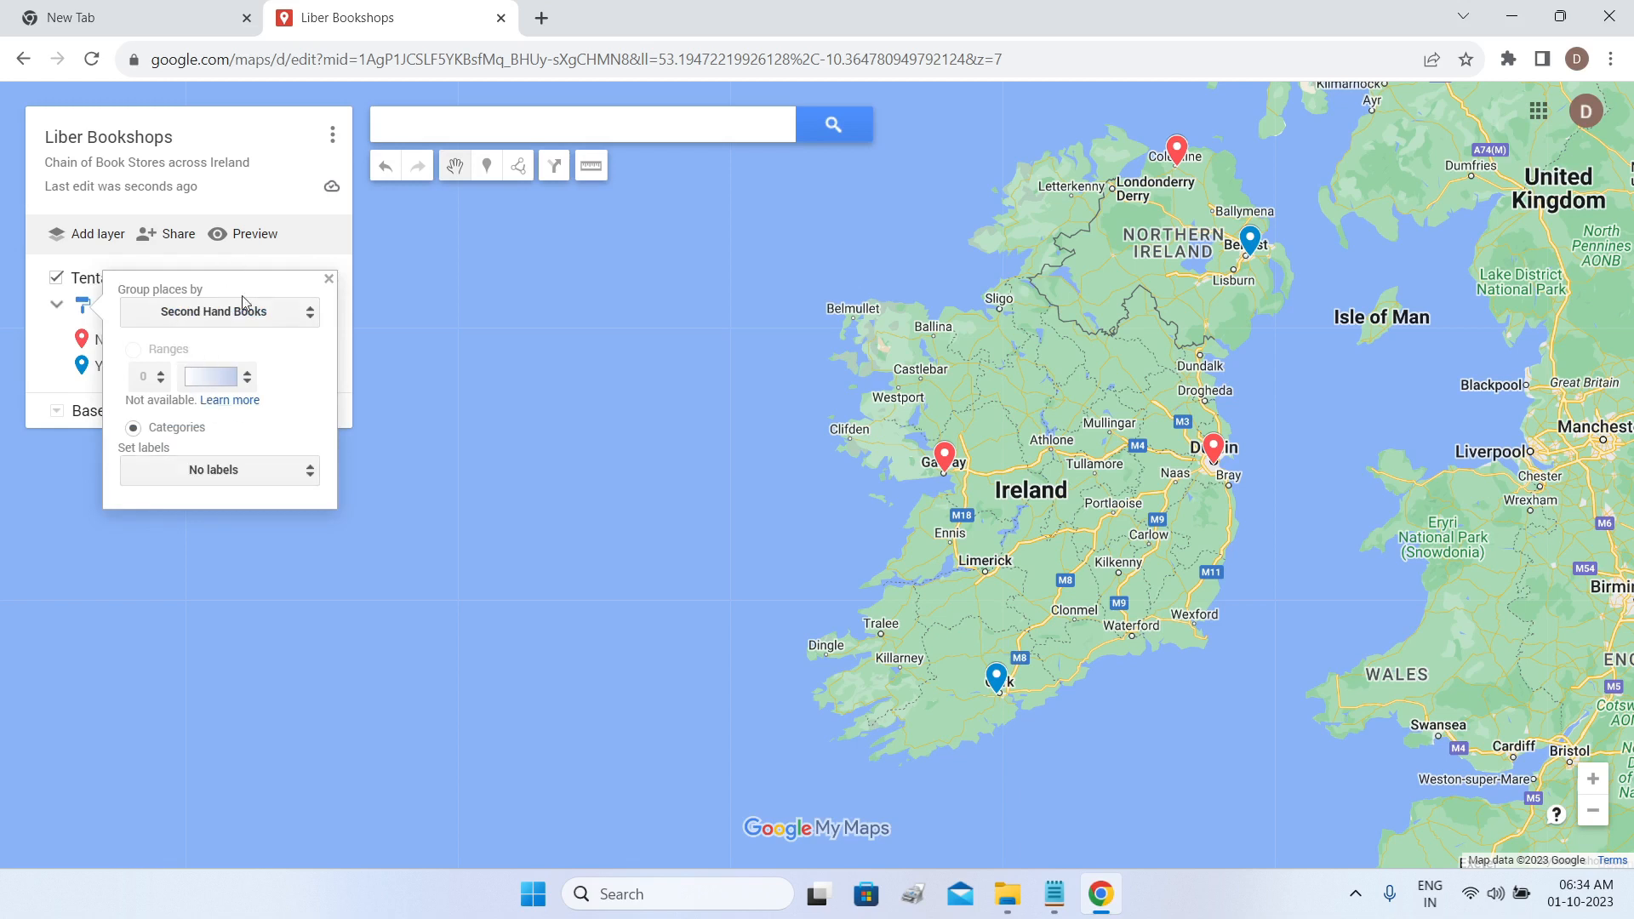
pyautogui.click(314, 322)
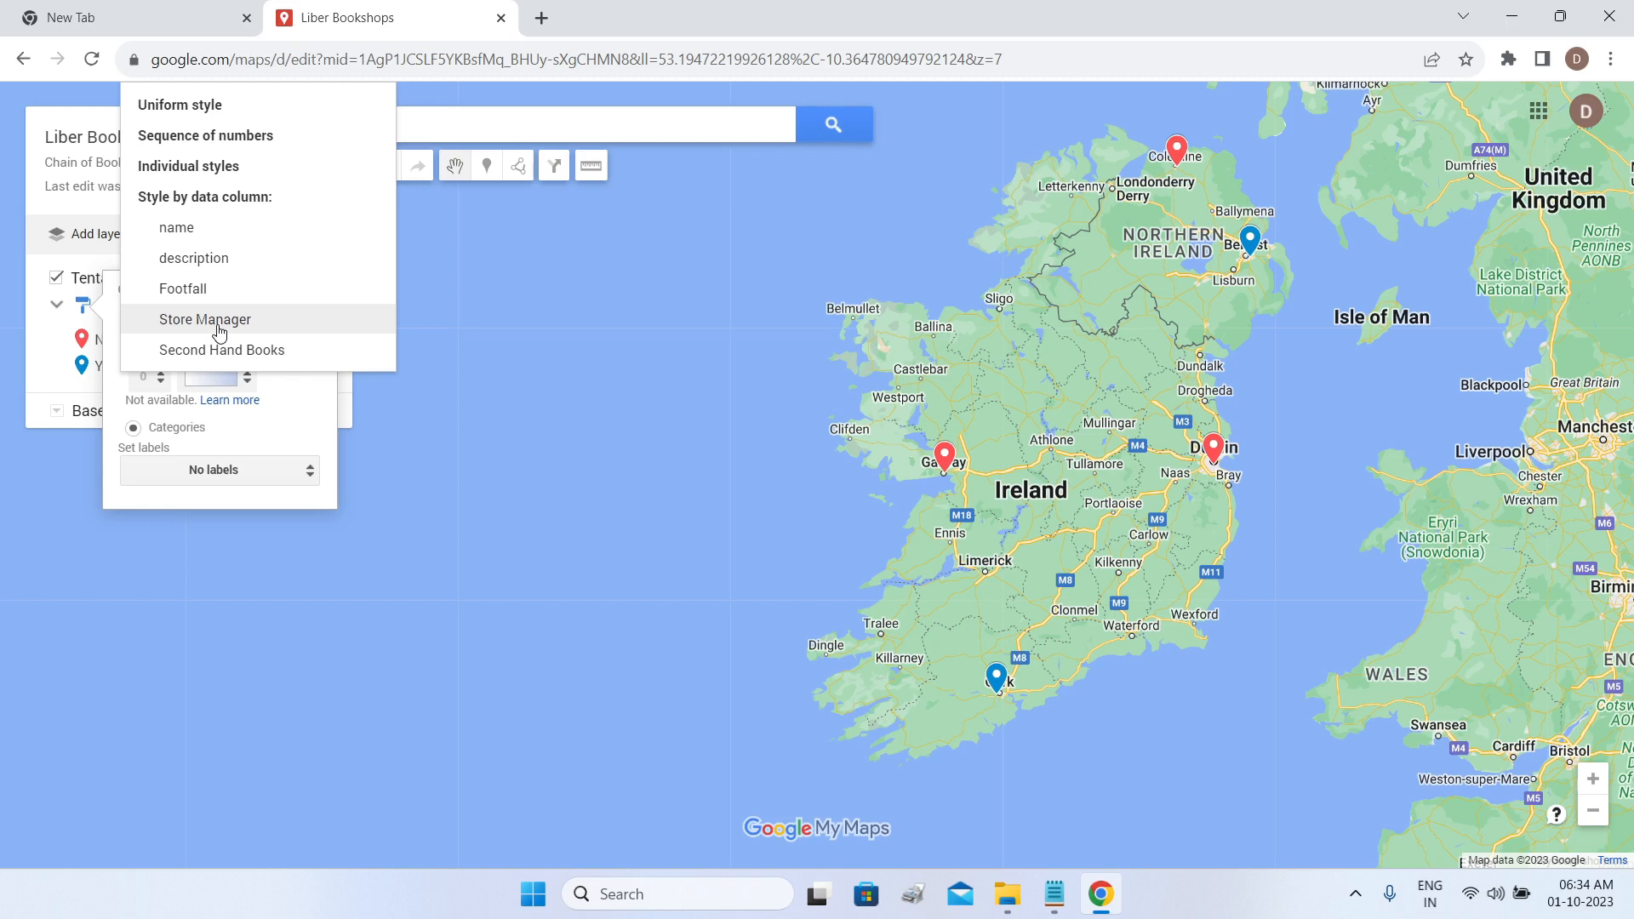
pyautogui.click(284, 350)
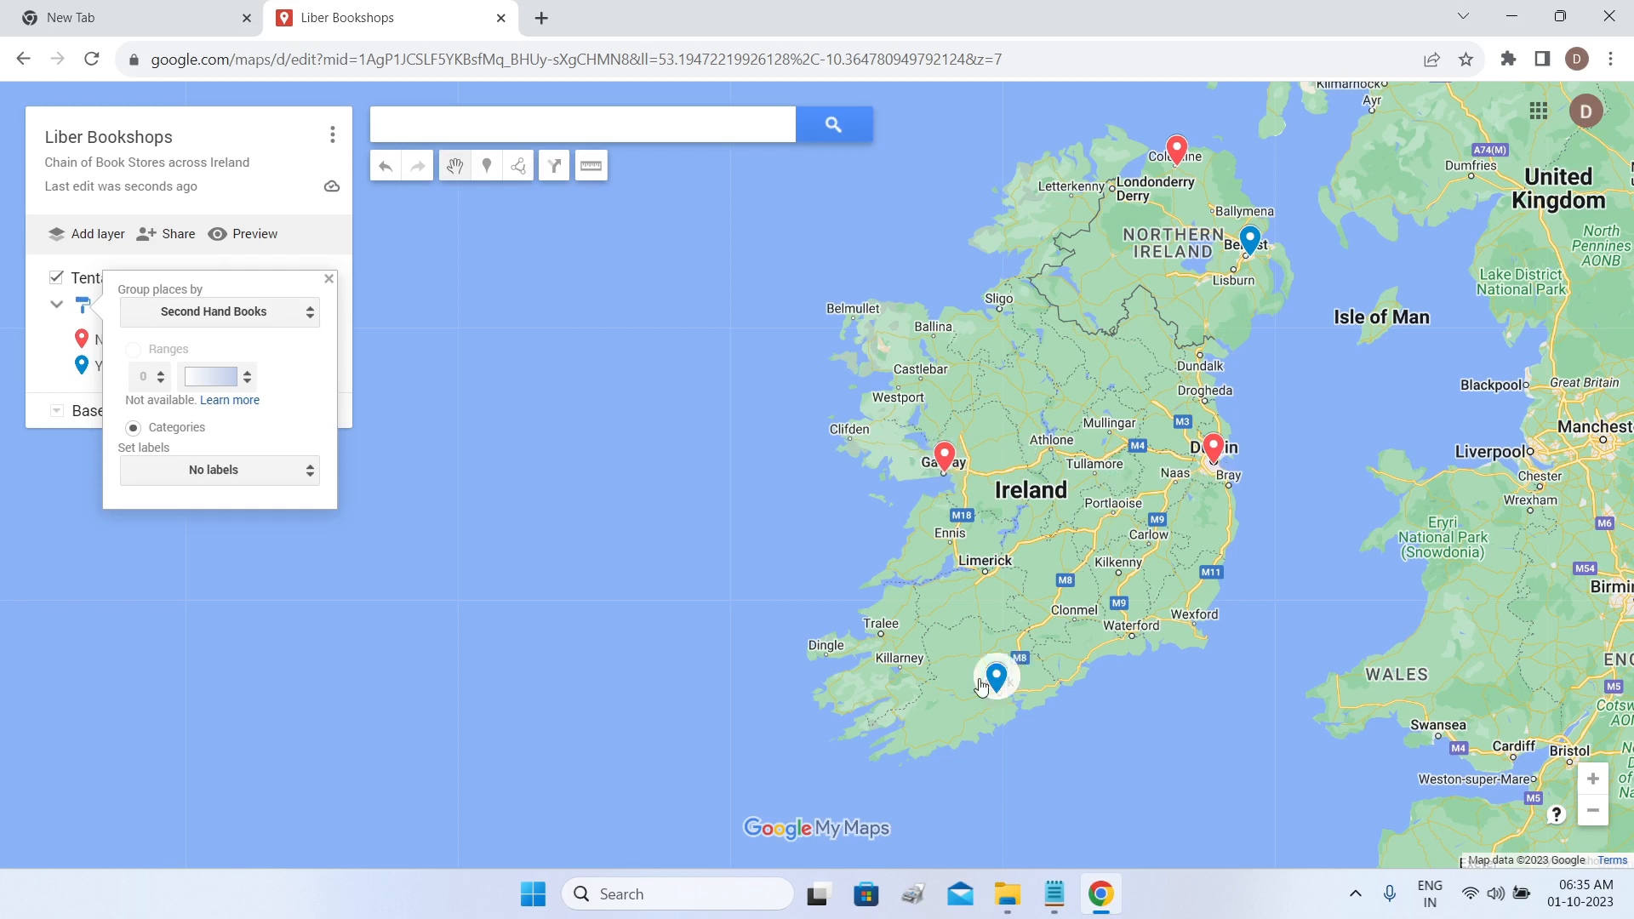
pyautogui.click(328, 278)
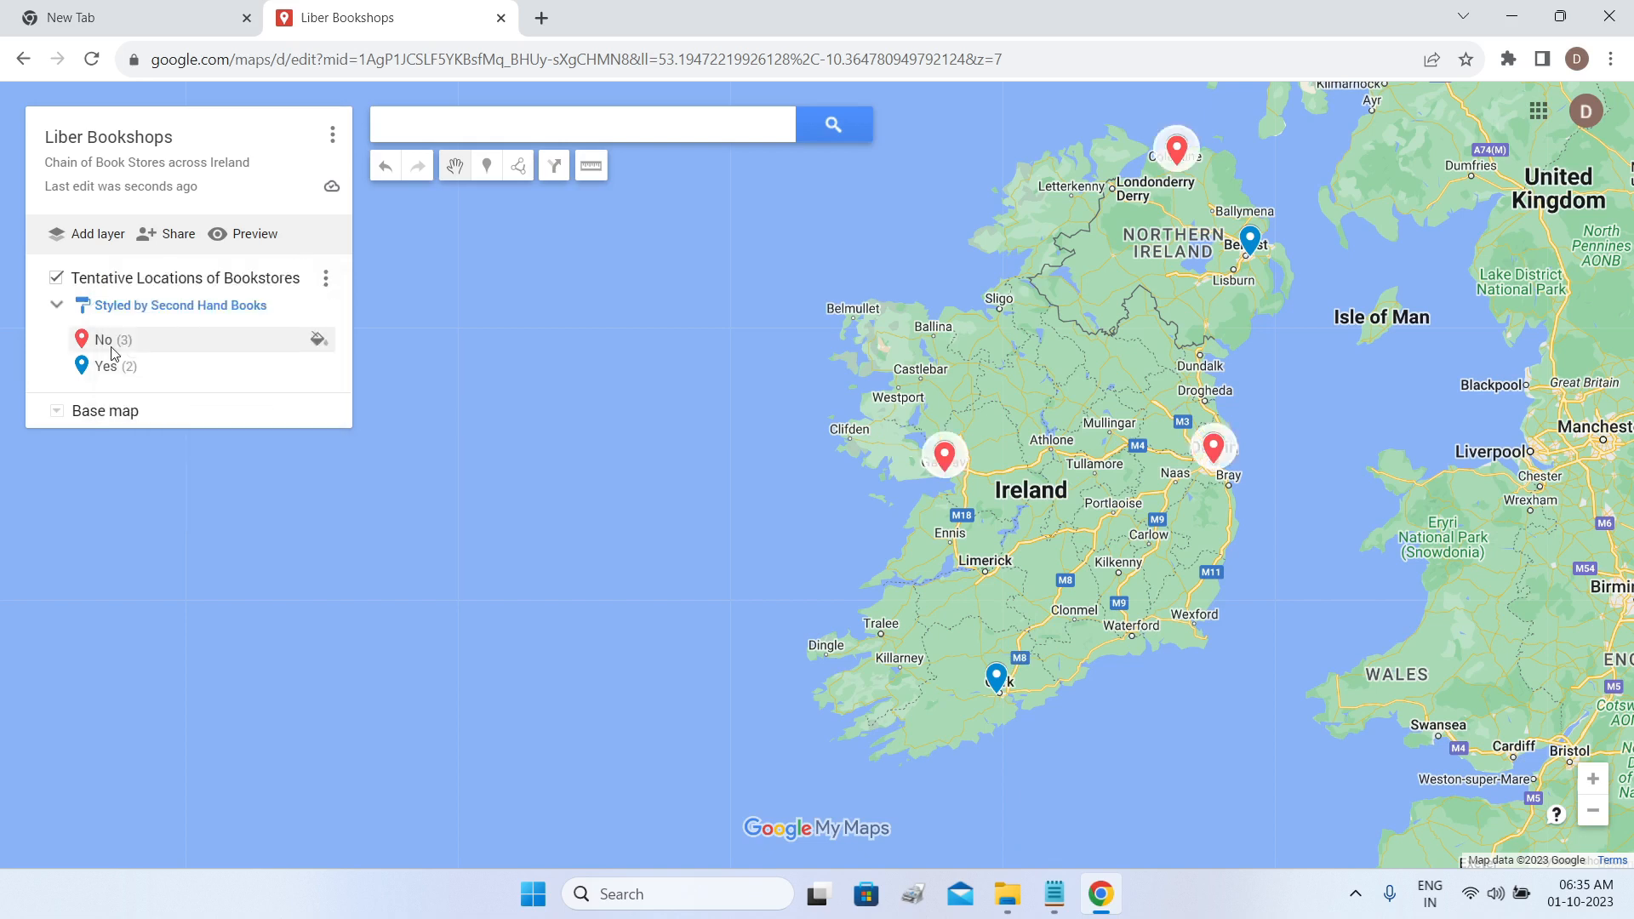
pyautogui.click(178, 308)
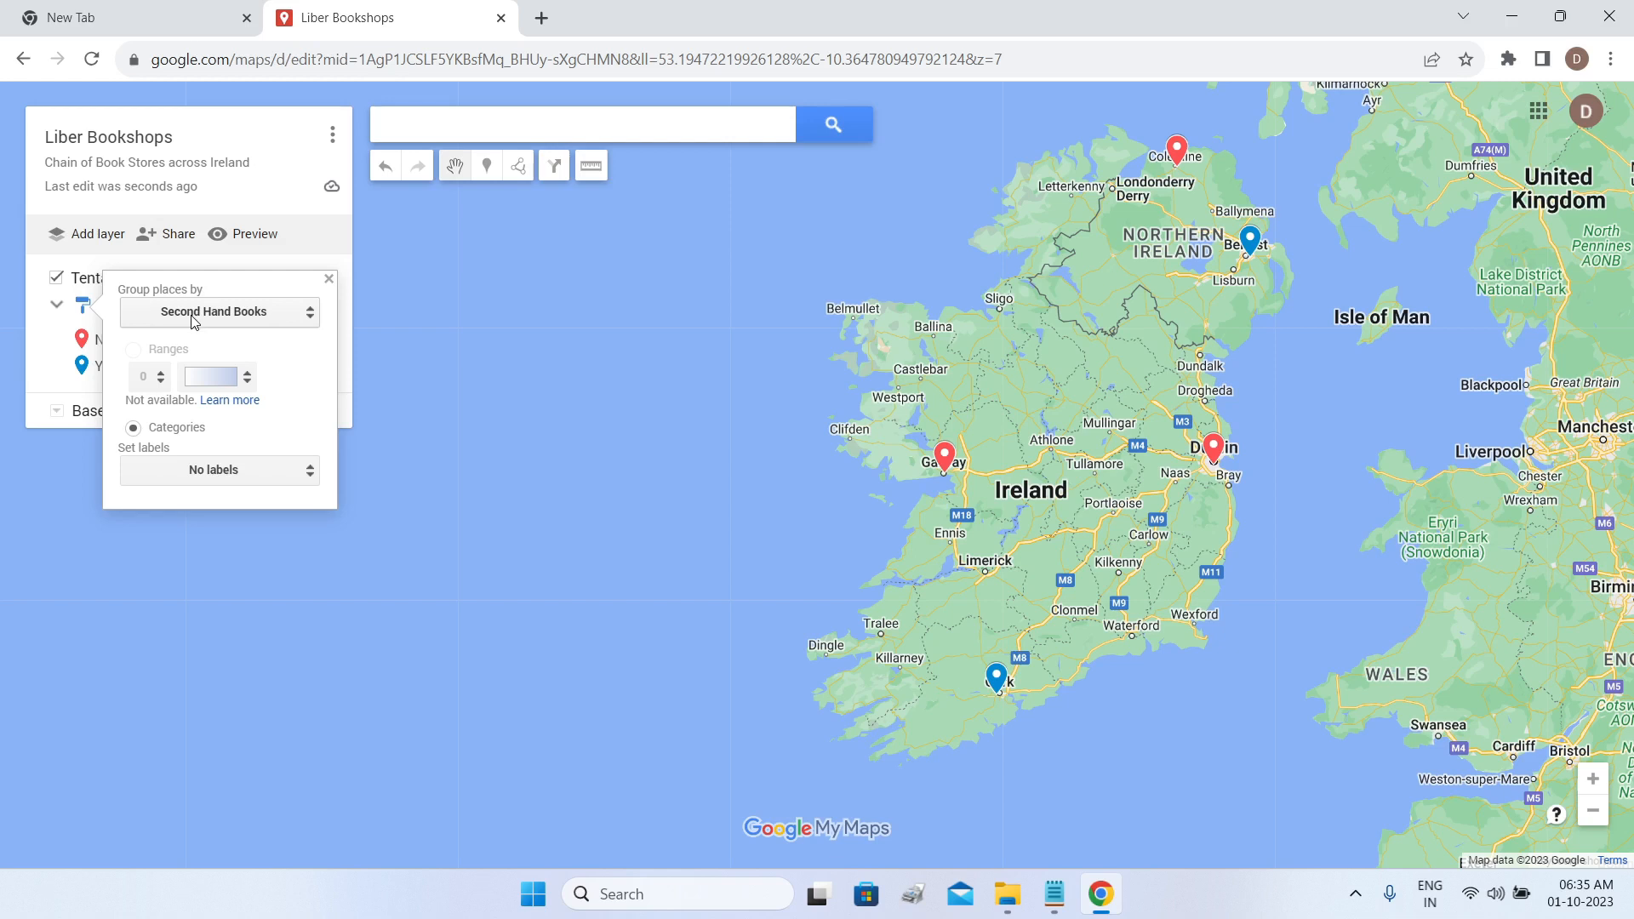
pyautogui.click(194, 321)
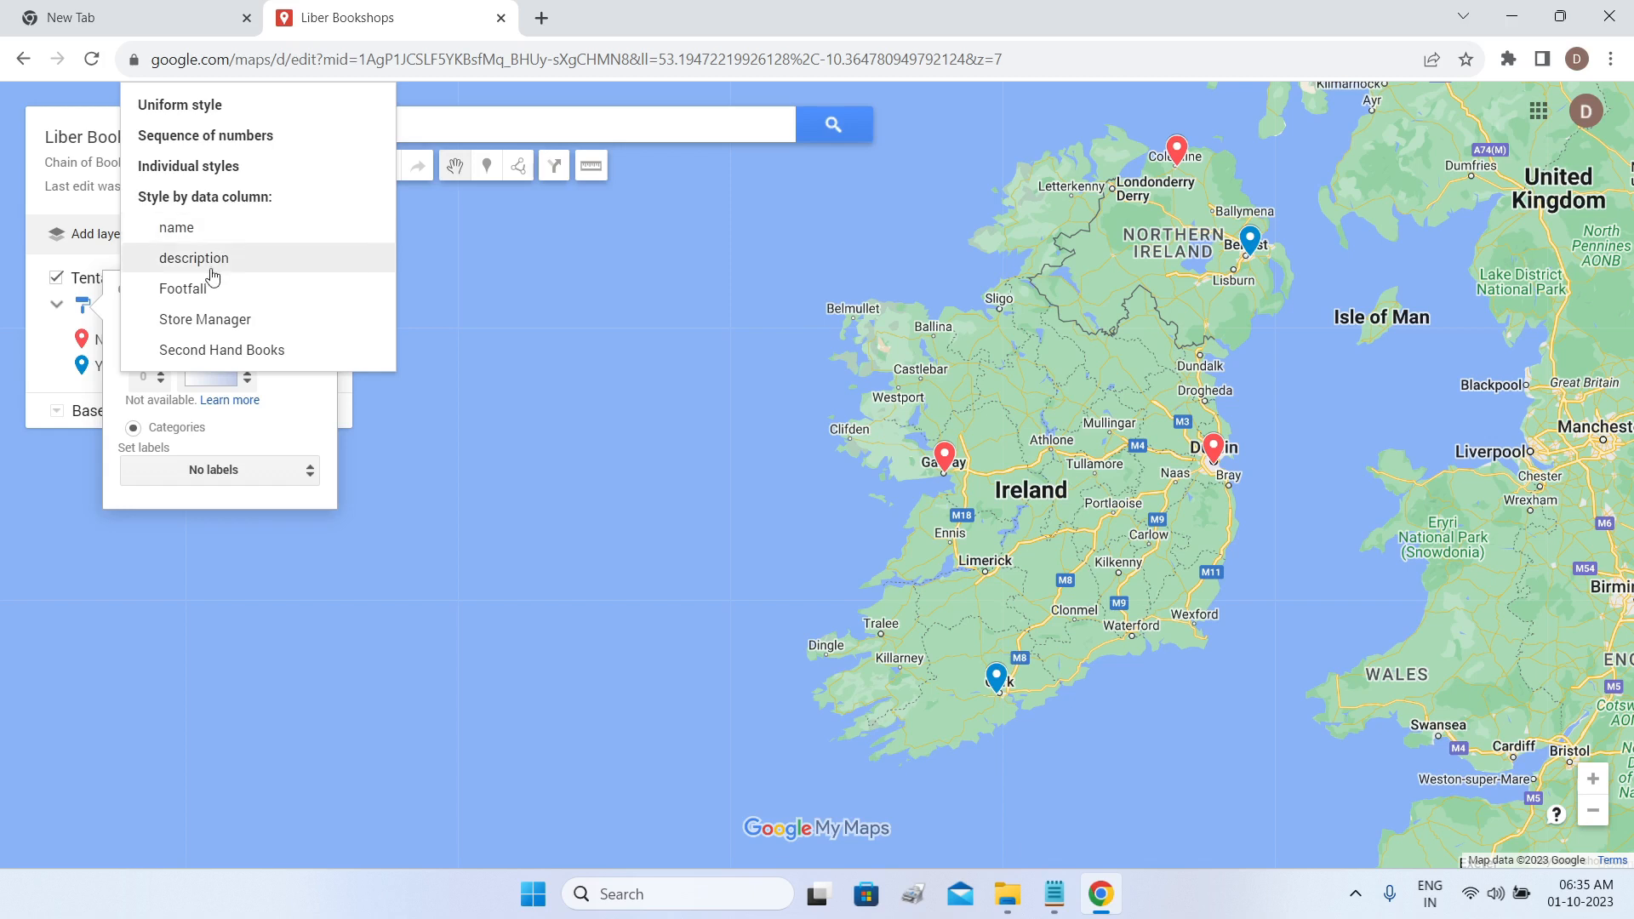
pyautogui.click(253, 364)
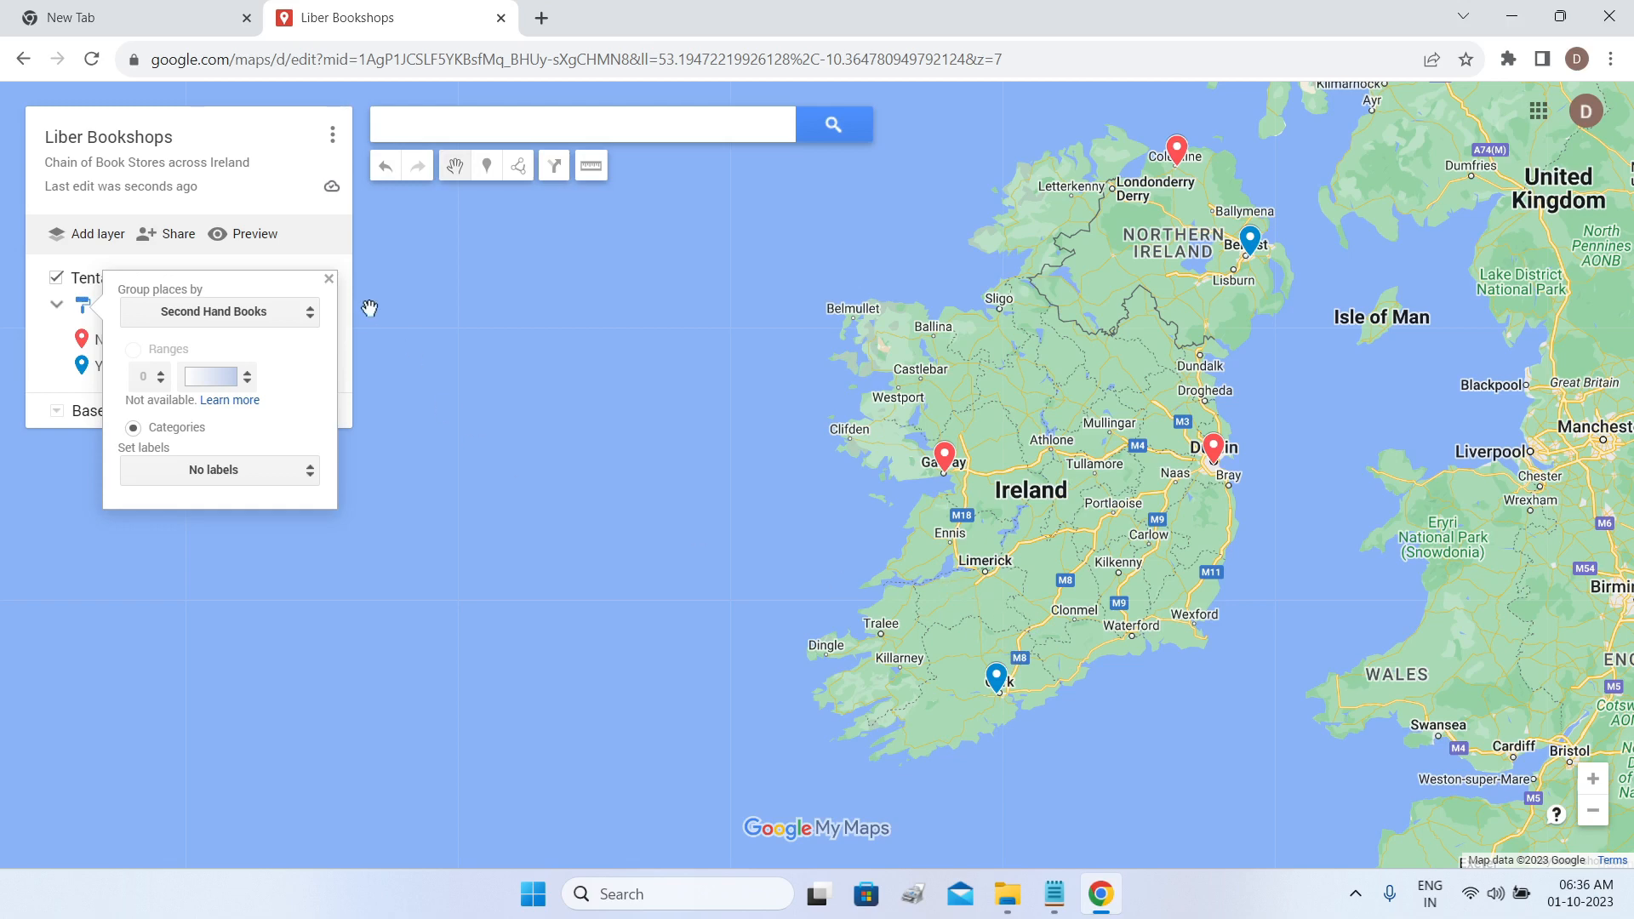
# Switch the layer back to Uniform style and expand All items to list the five stores.
pyautogui.click(330, 279)
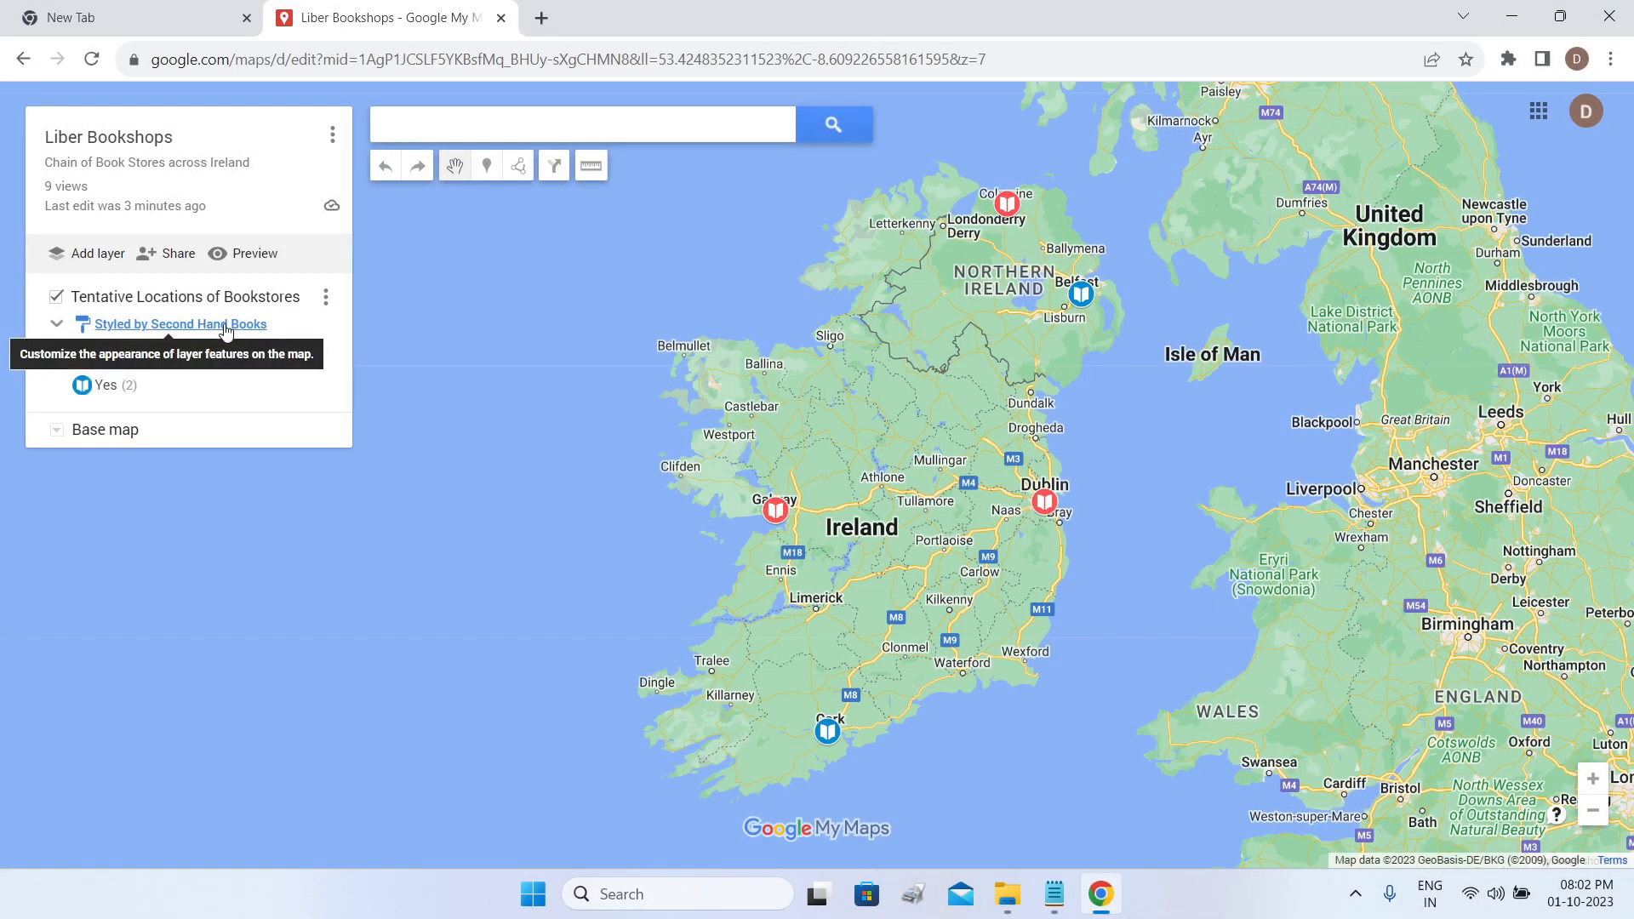
pyautogui.click(226, 328)
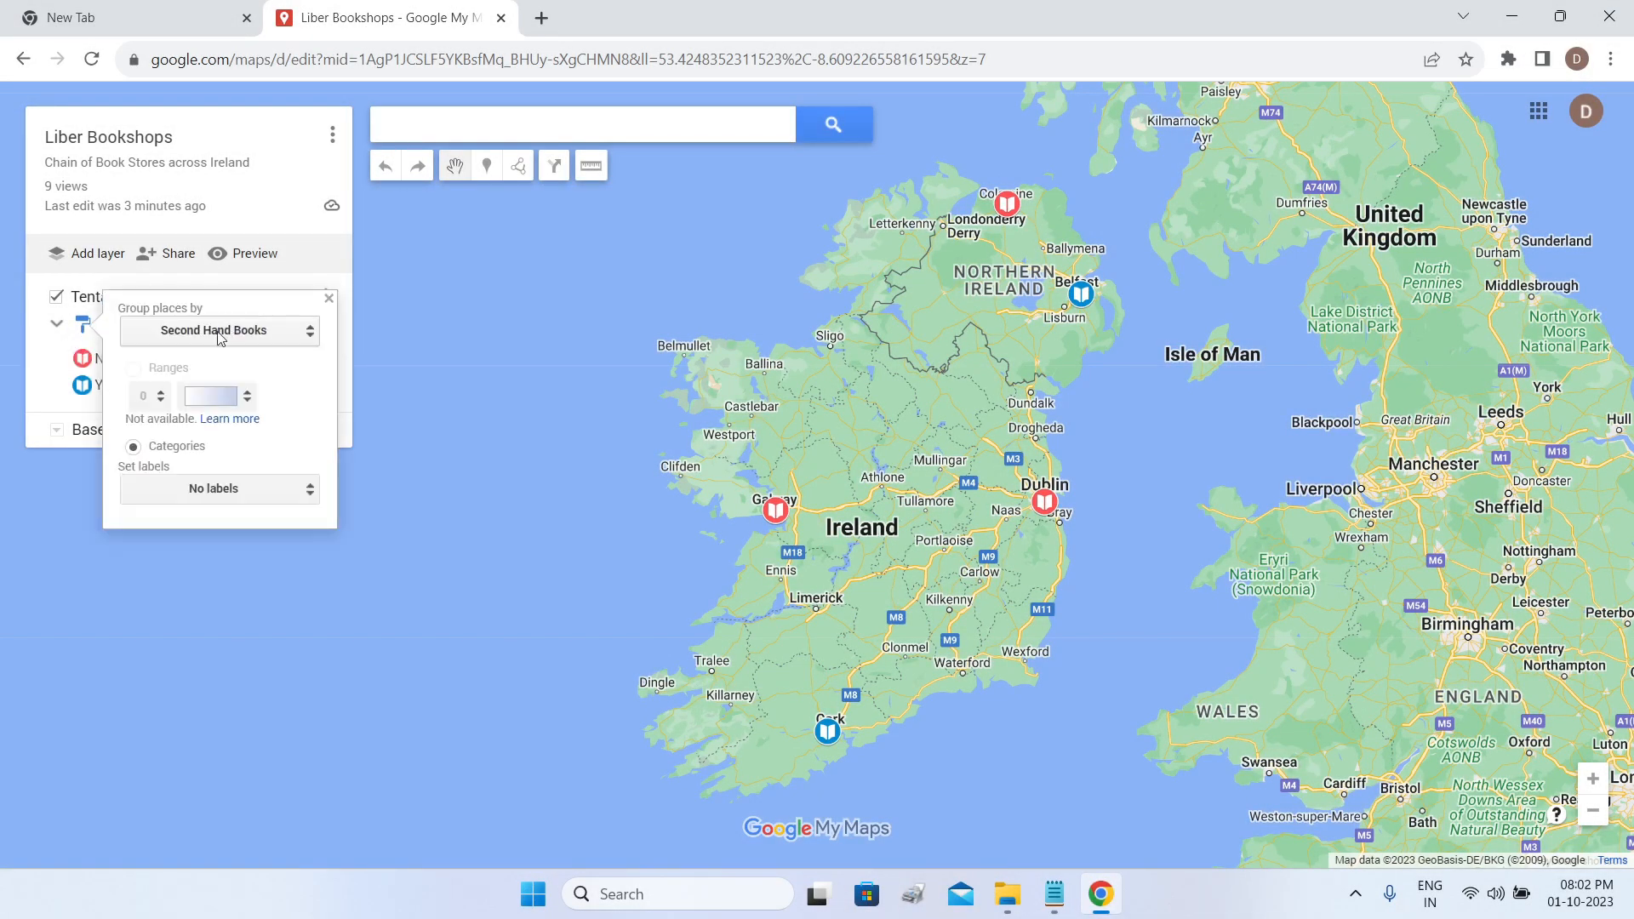
pyautogui.click(221, 334)
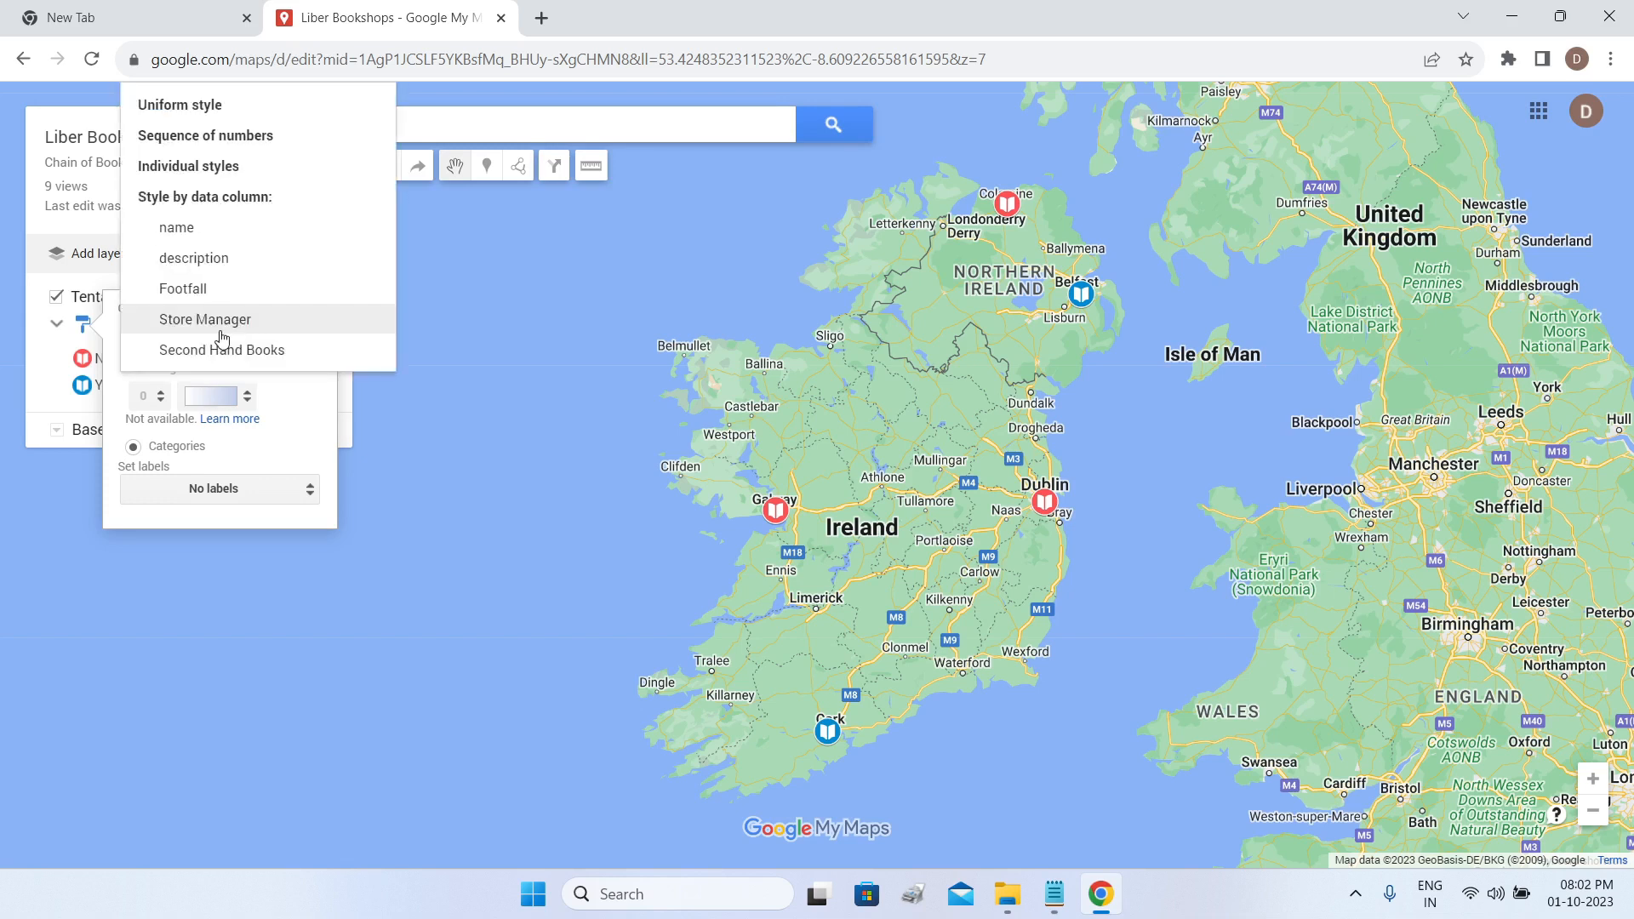
pyautogui.click(255, 115)
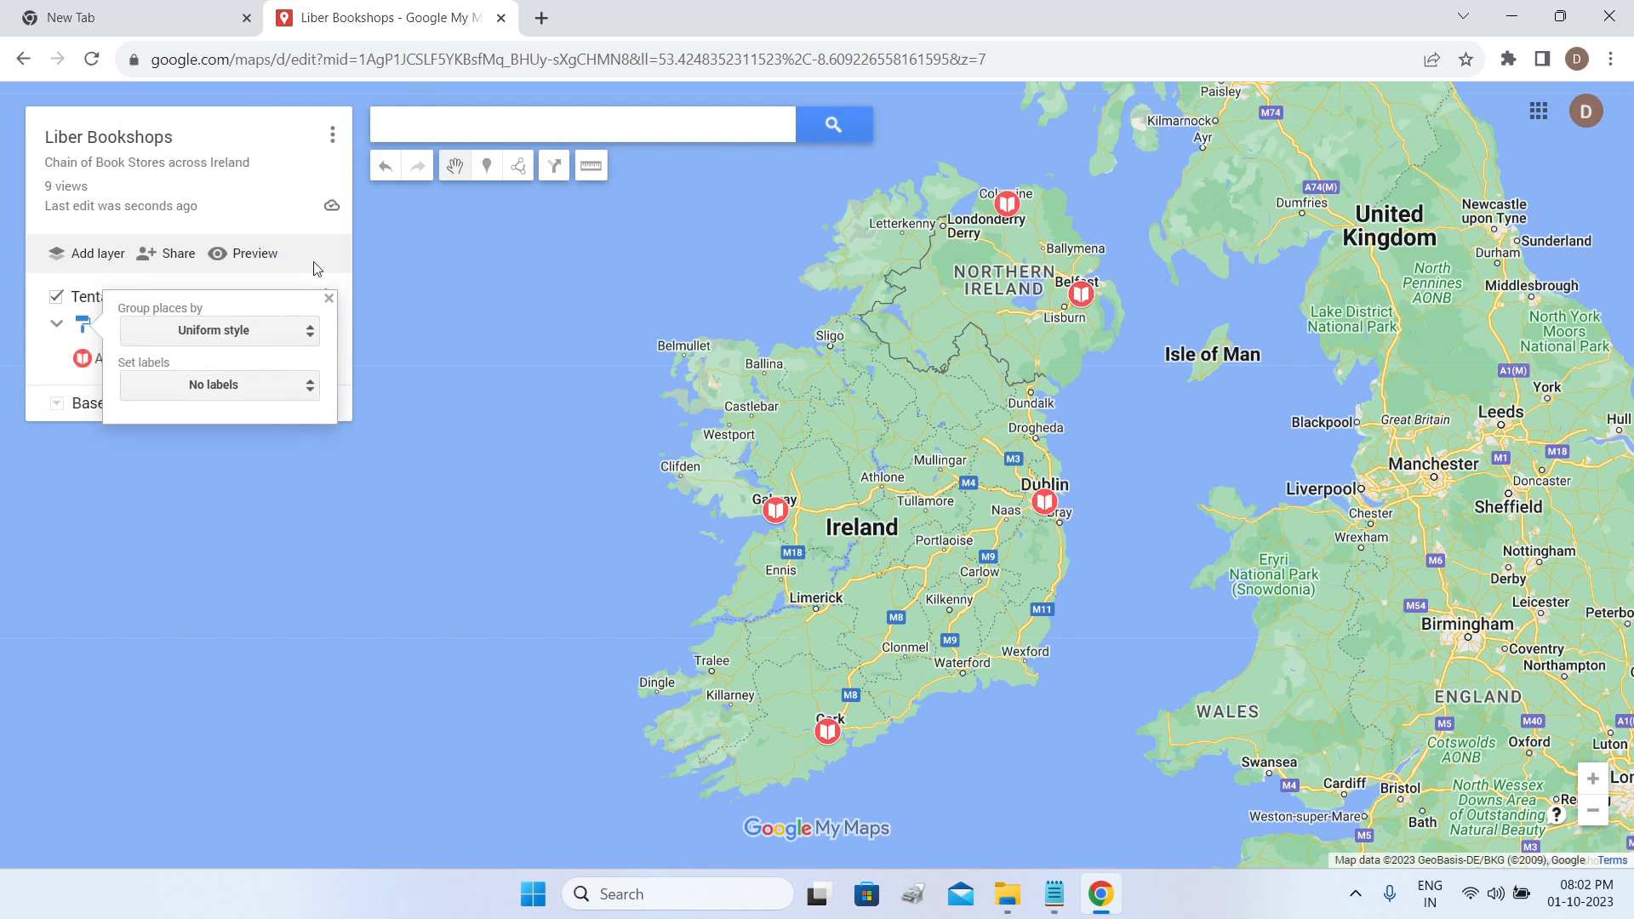
pyautogui.click(278, 123)
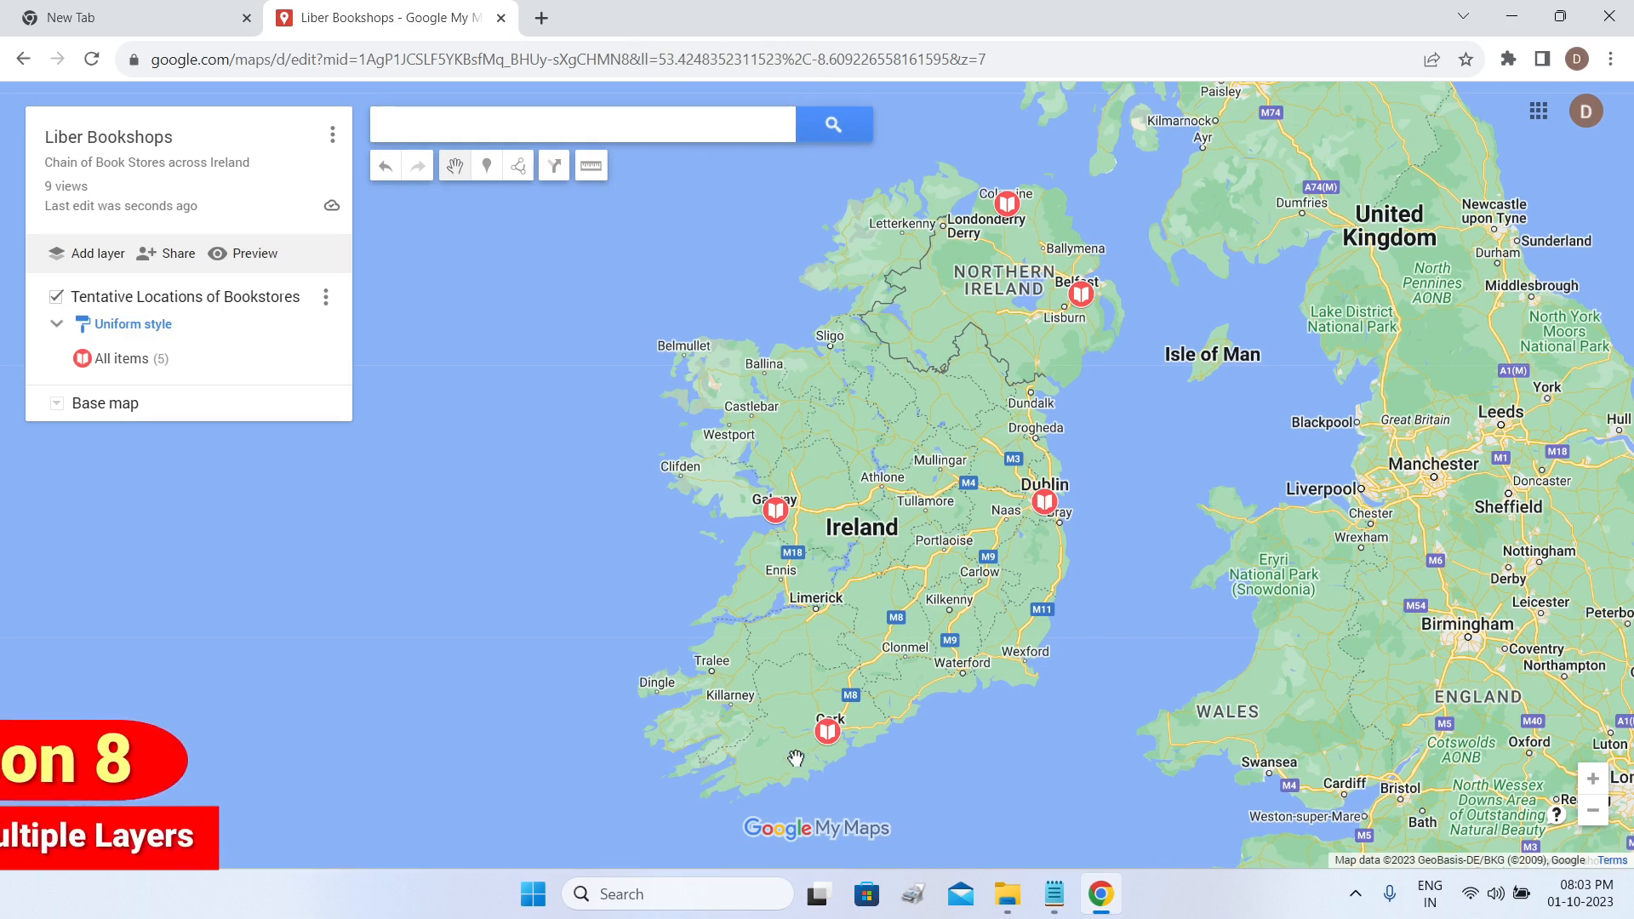
pyautogui.click(56, 326)
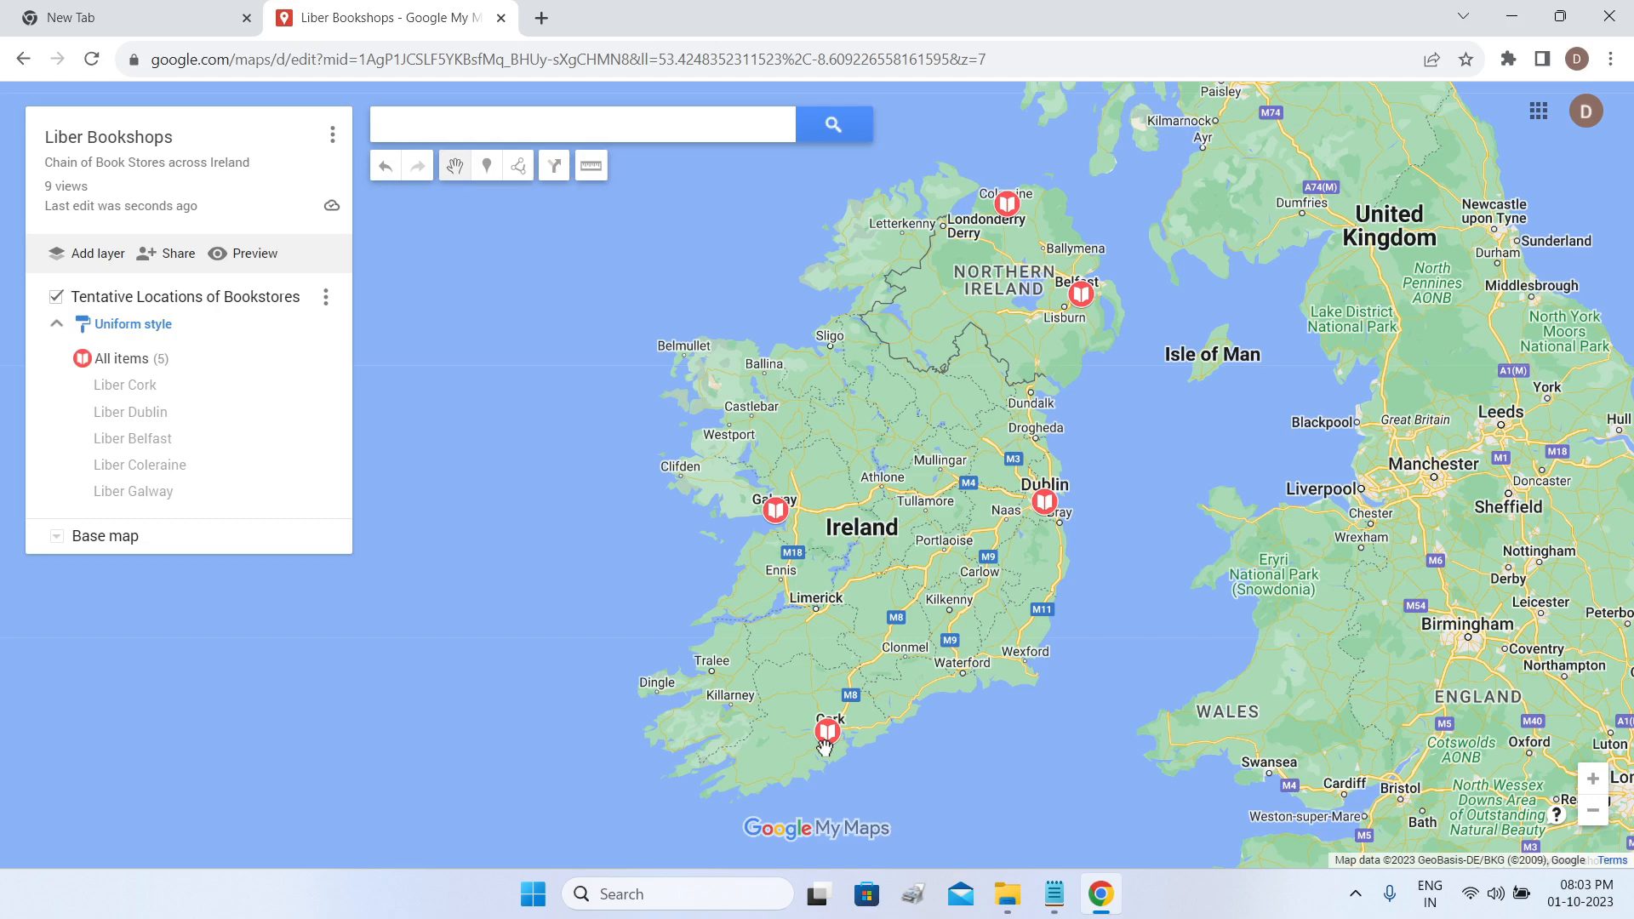
# Zoom and centre the map on Cork city, then add a new empty layer.
pyautogui.scroll(2, 825, 747)
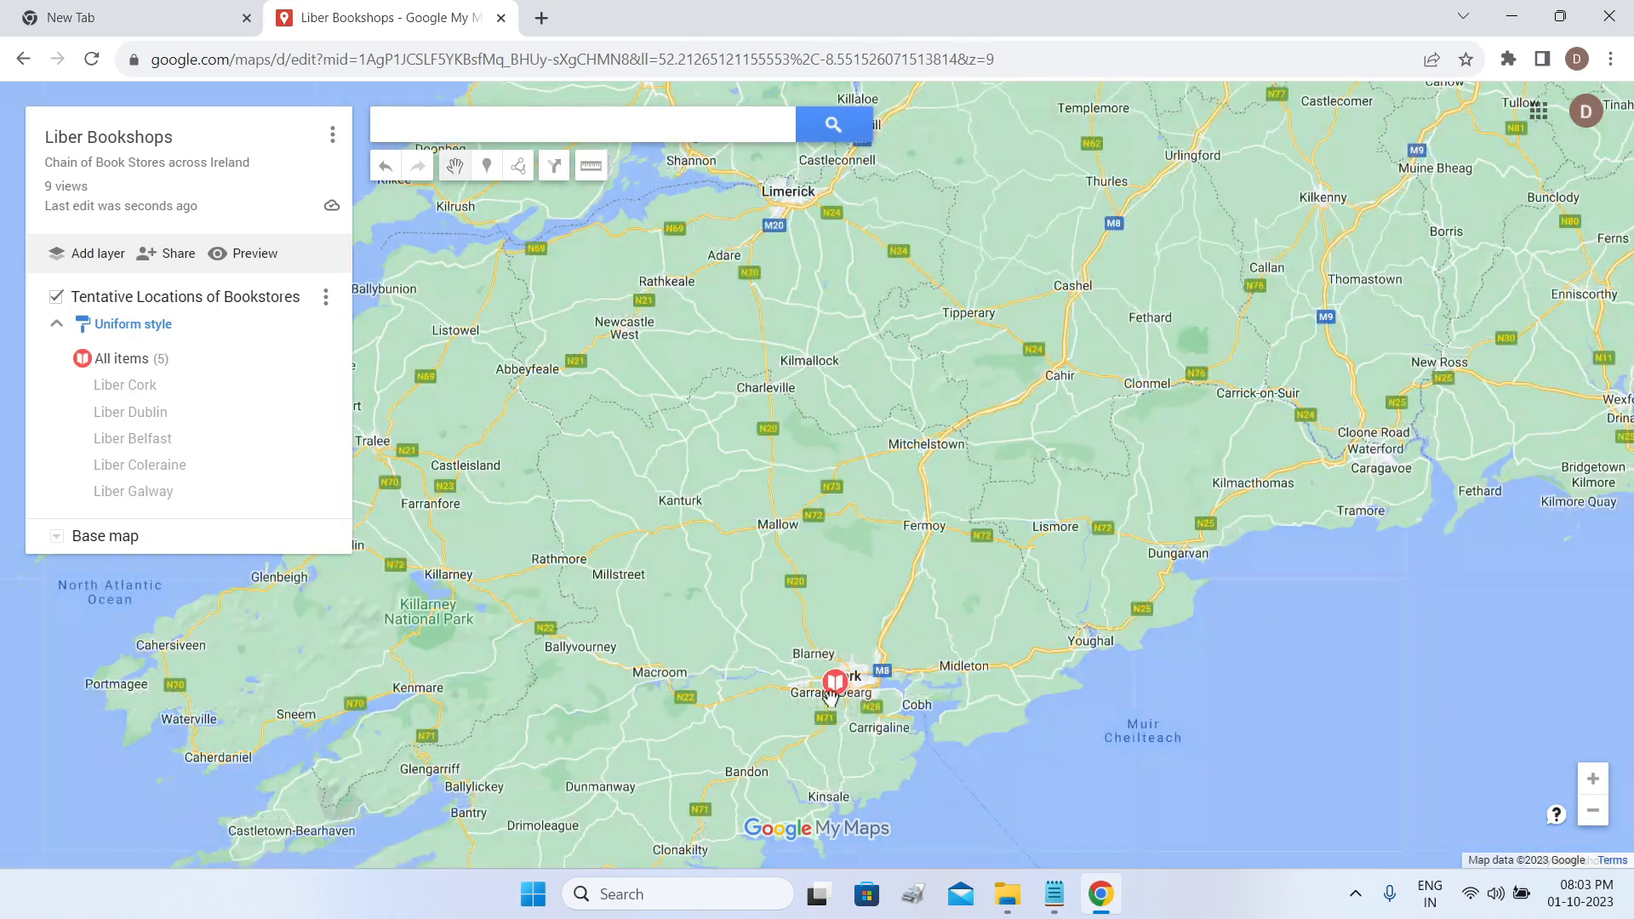
pyautogui.scroll(7, 830, 695)
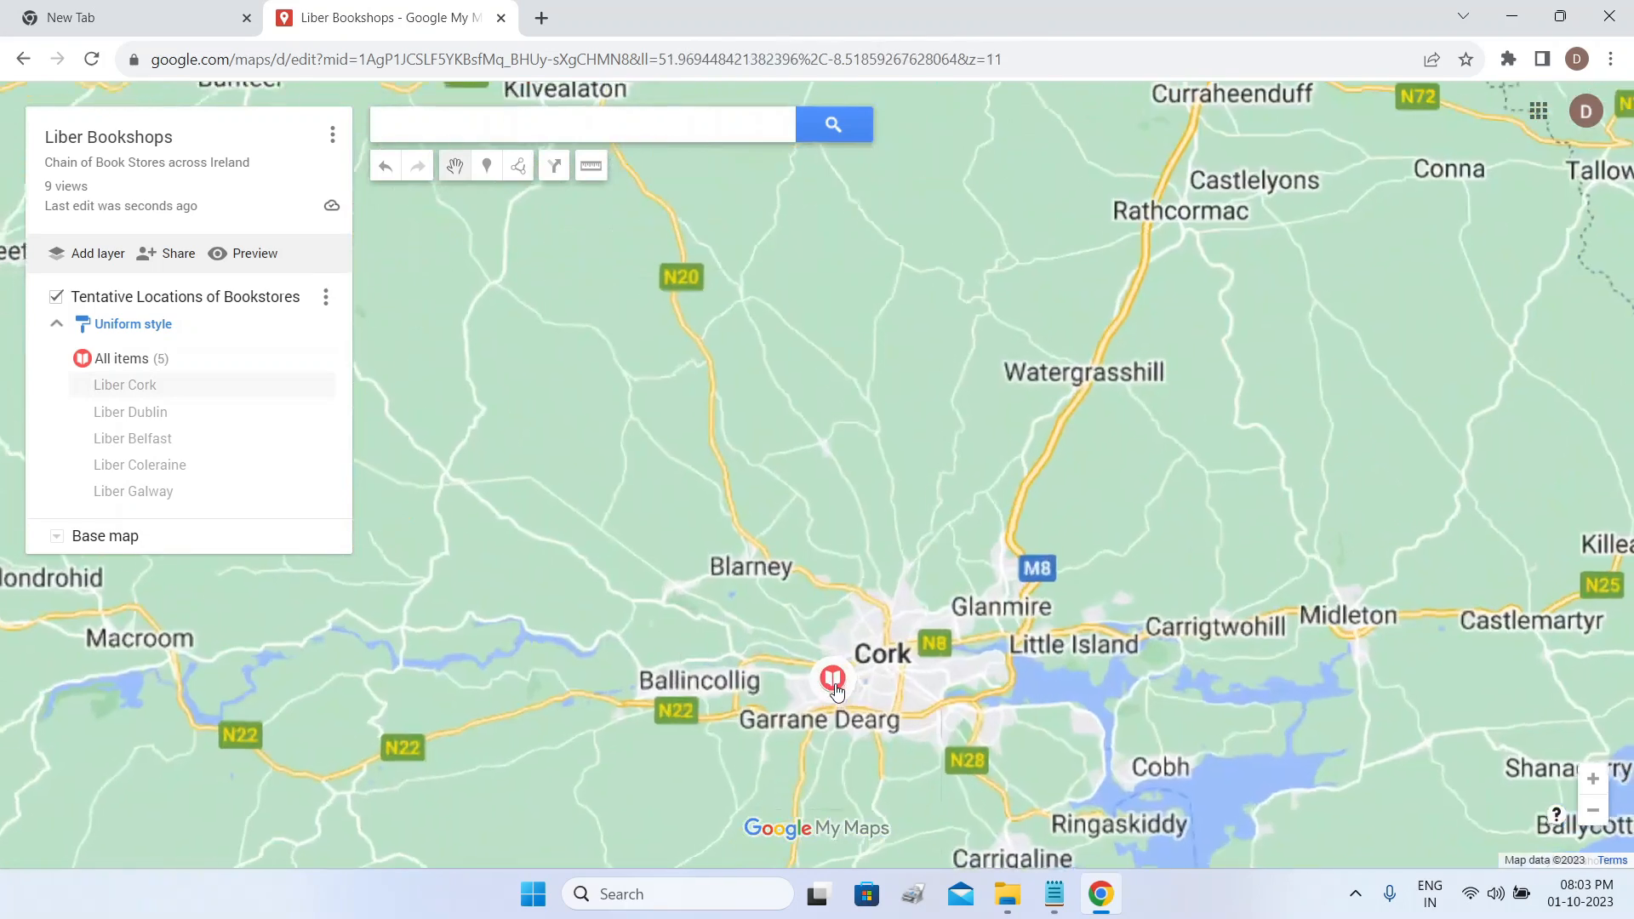
pyautogui.scroll(-3, 784, 628)
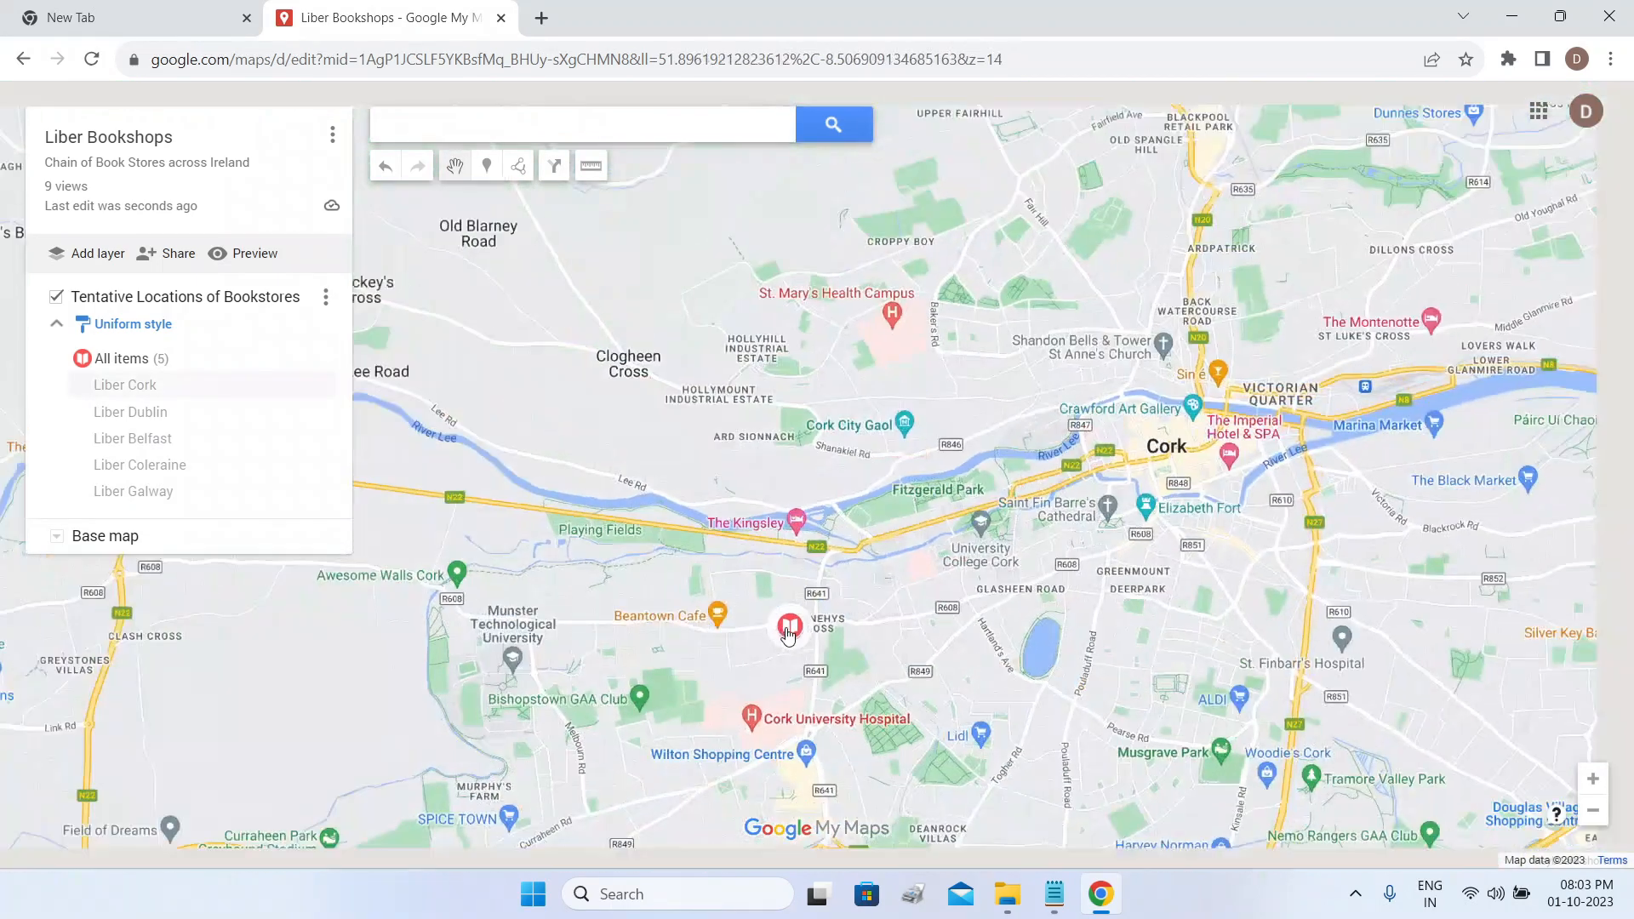
pyautogui.moveTo(790, 632); pyautogui.dragTo(766, 537)
pyautogui.moveTo(881, 567); pyautogui.dragTo(795, 568)
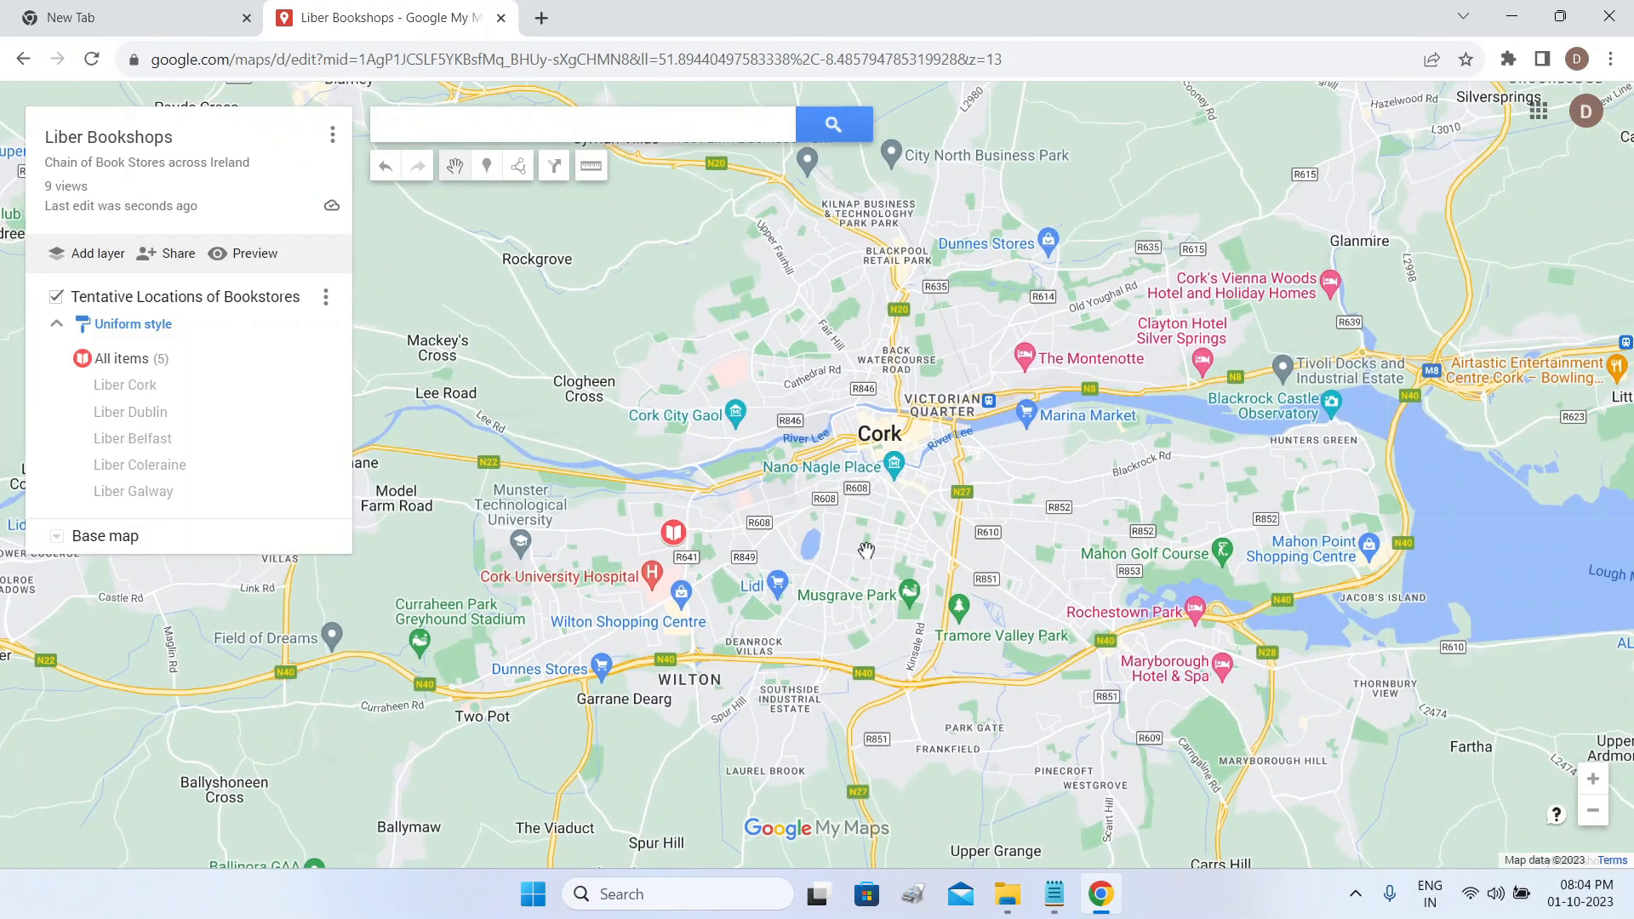
pyautogui.moveTo(922, 549); pyautogui.dragTo(938, 543)
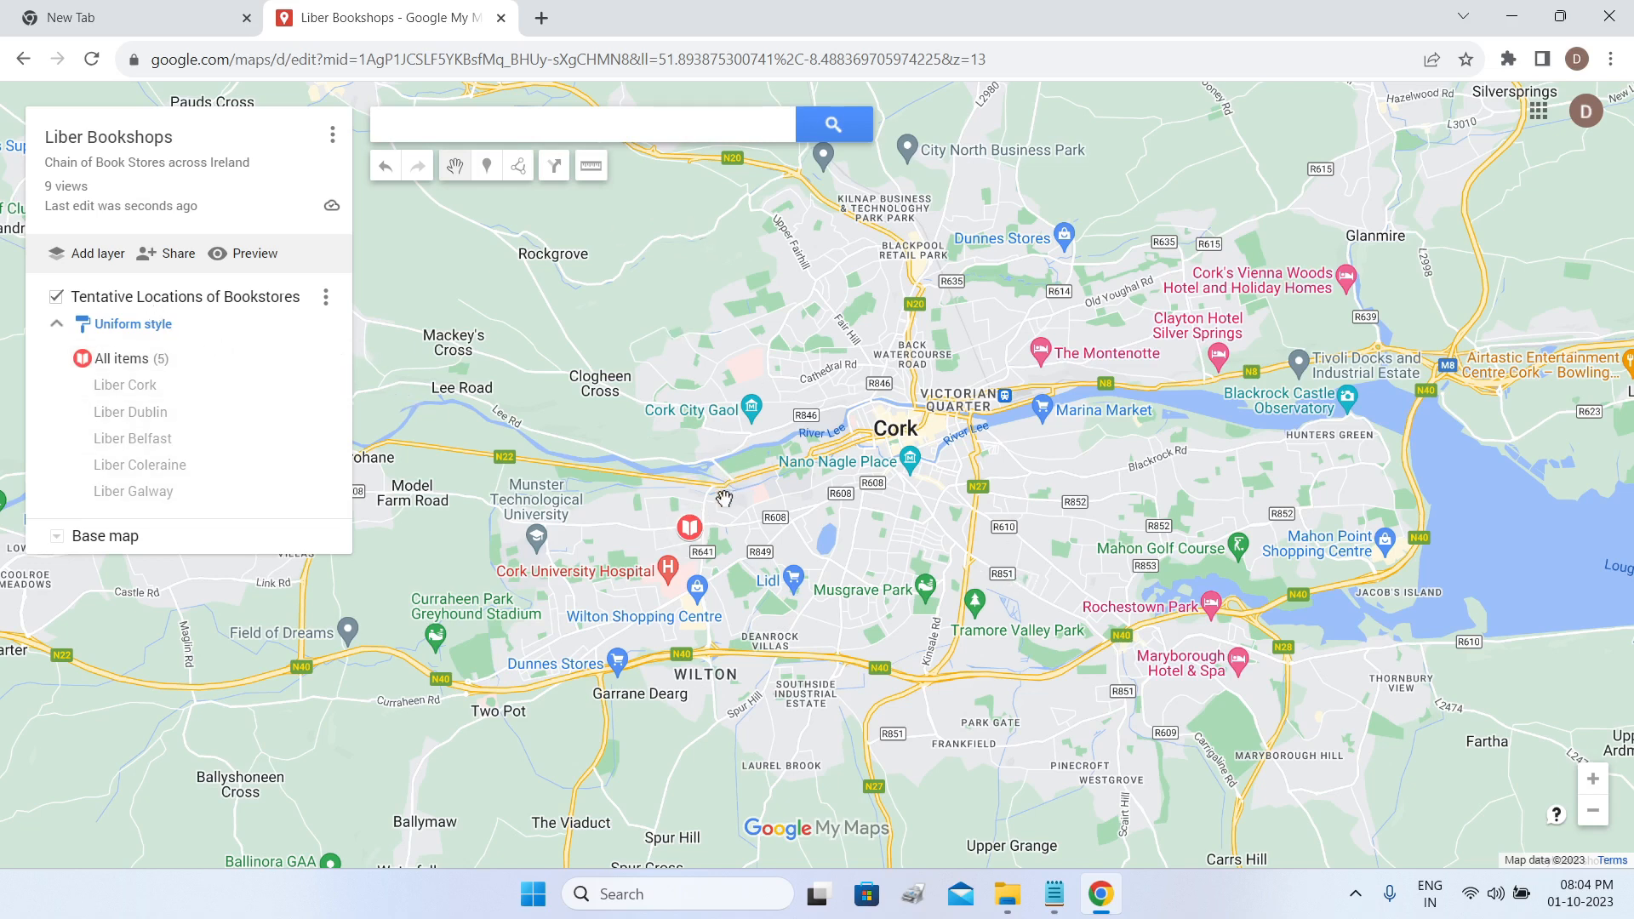
pyautogui.click(104, 262)
pyautogui.click(93, 261)
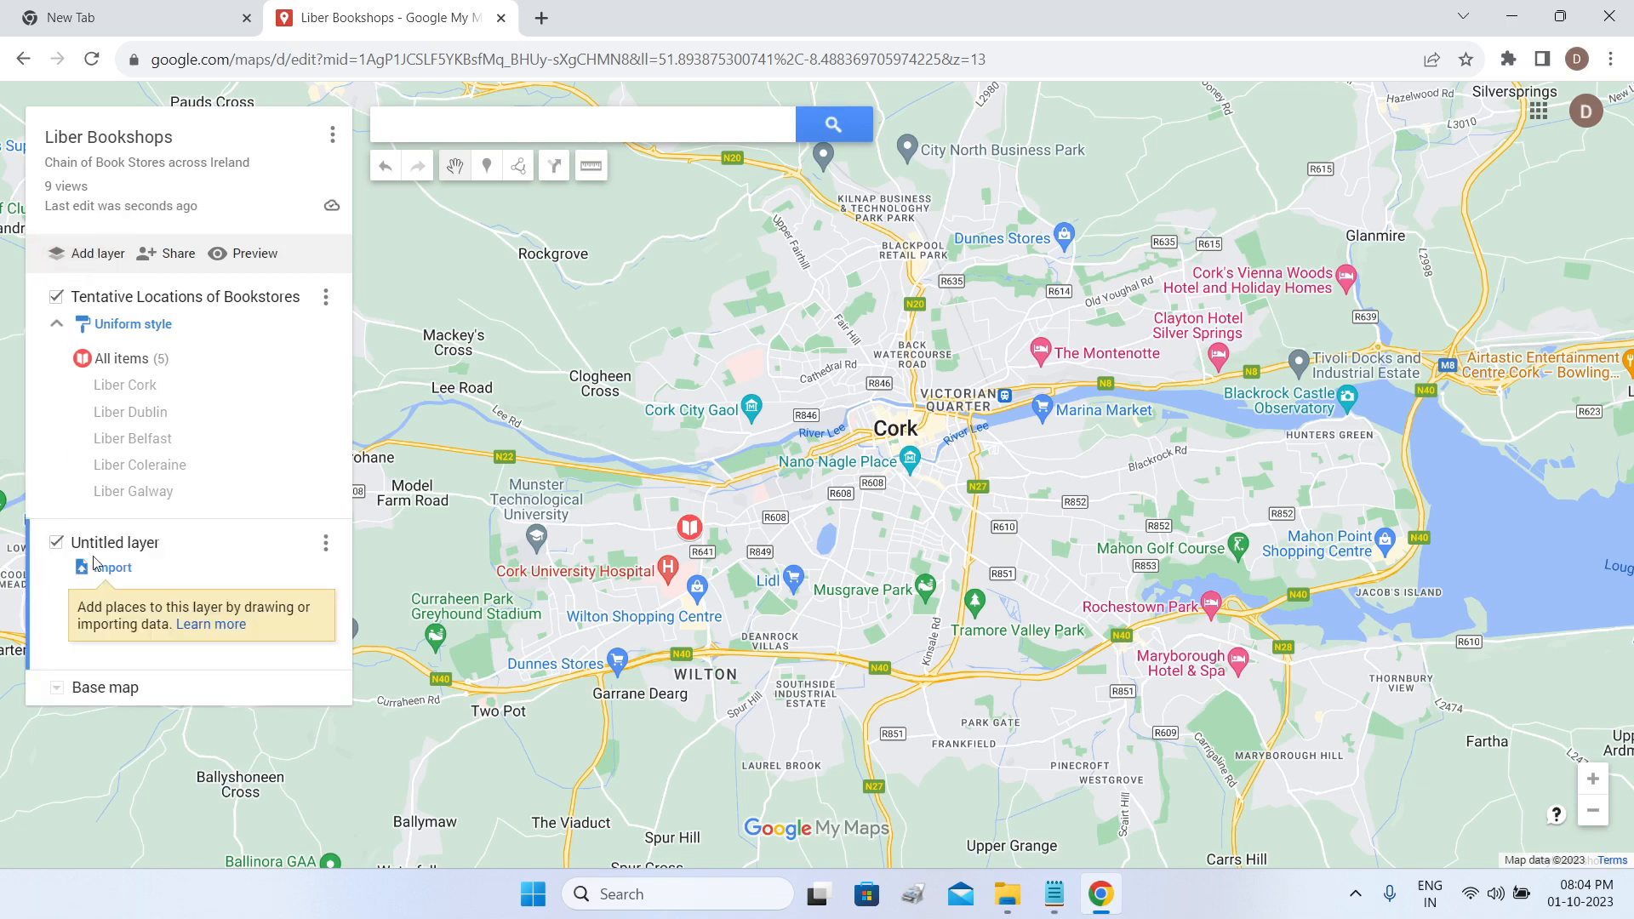
# Rename the new untitled layer to 'Colleges' and keep it as the active layer.
pyautogui.click(326, 545)
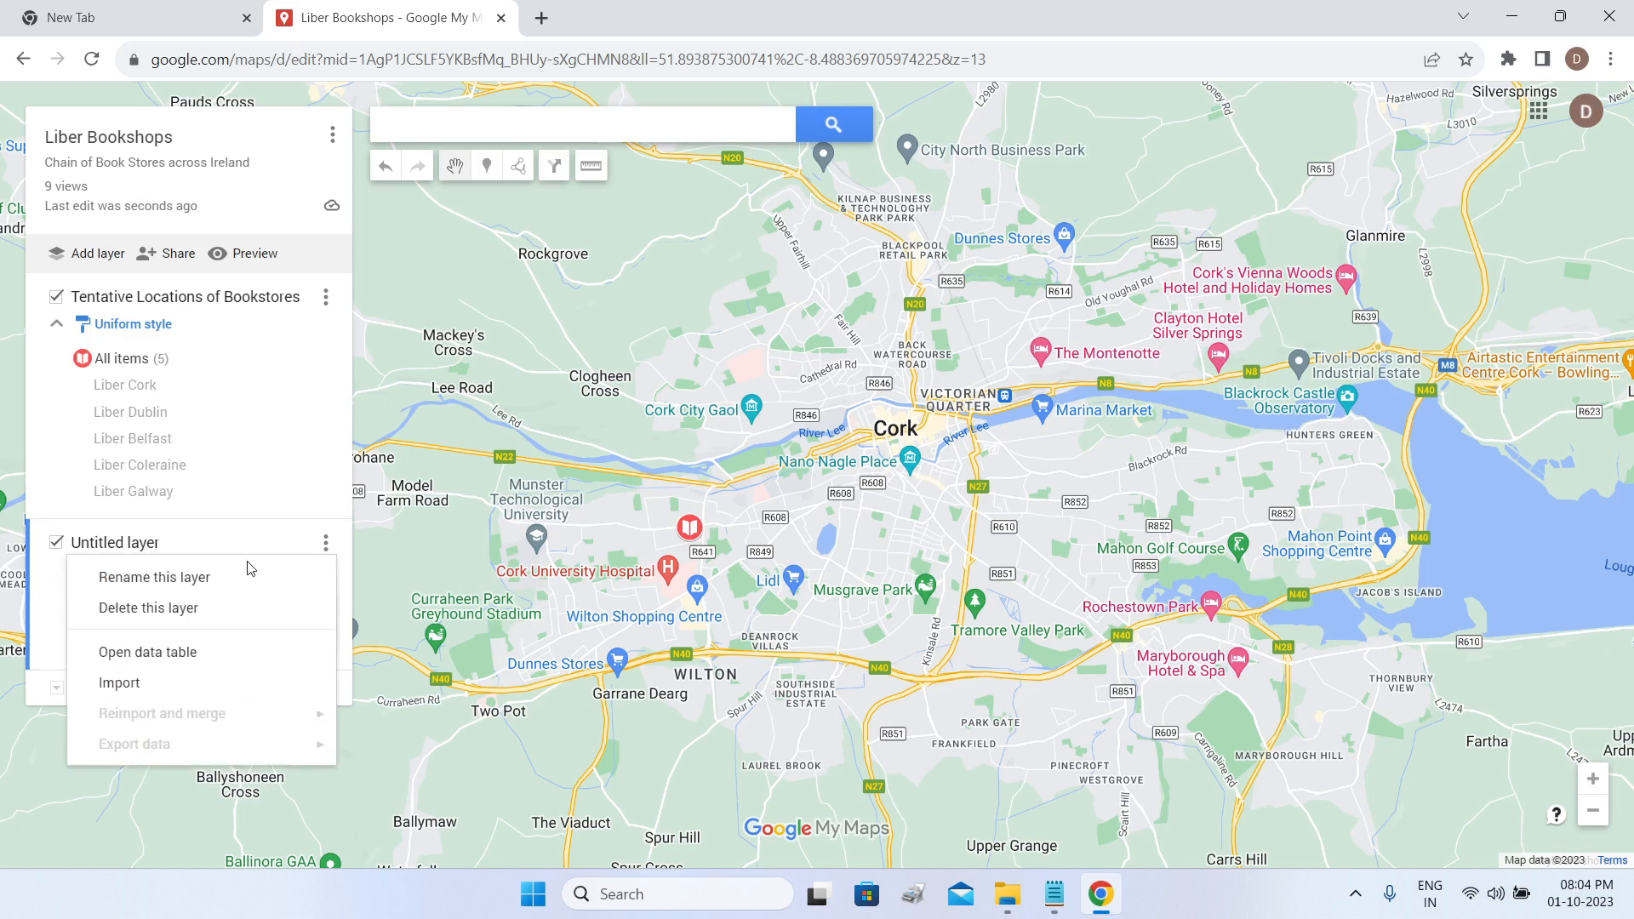
pyautogui.click(223, 578)
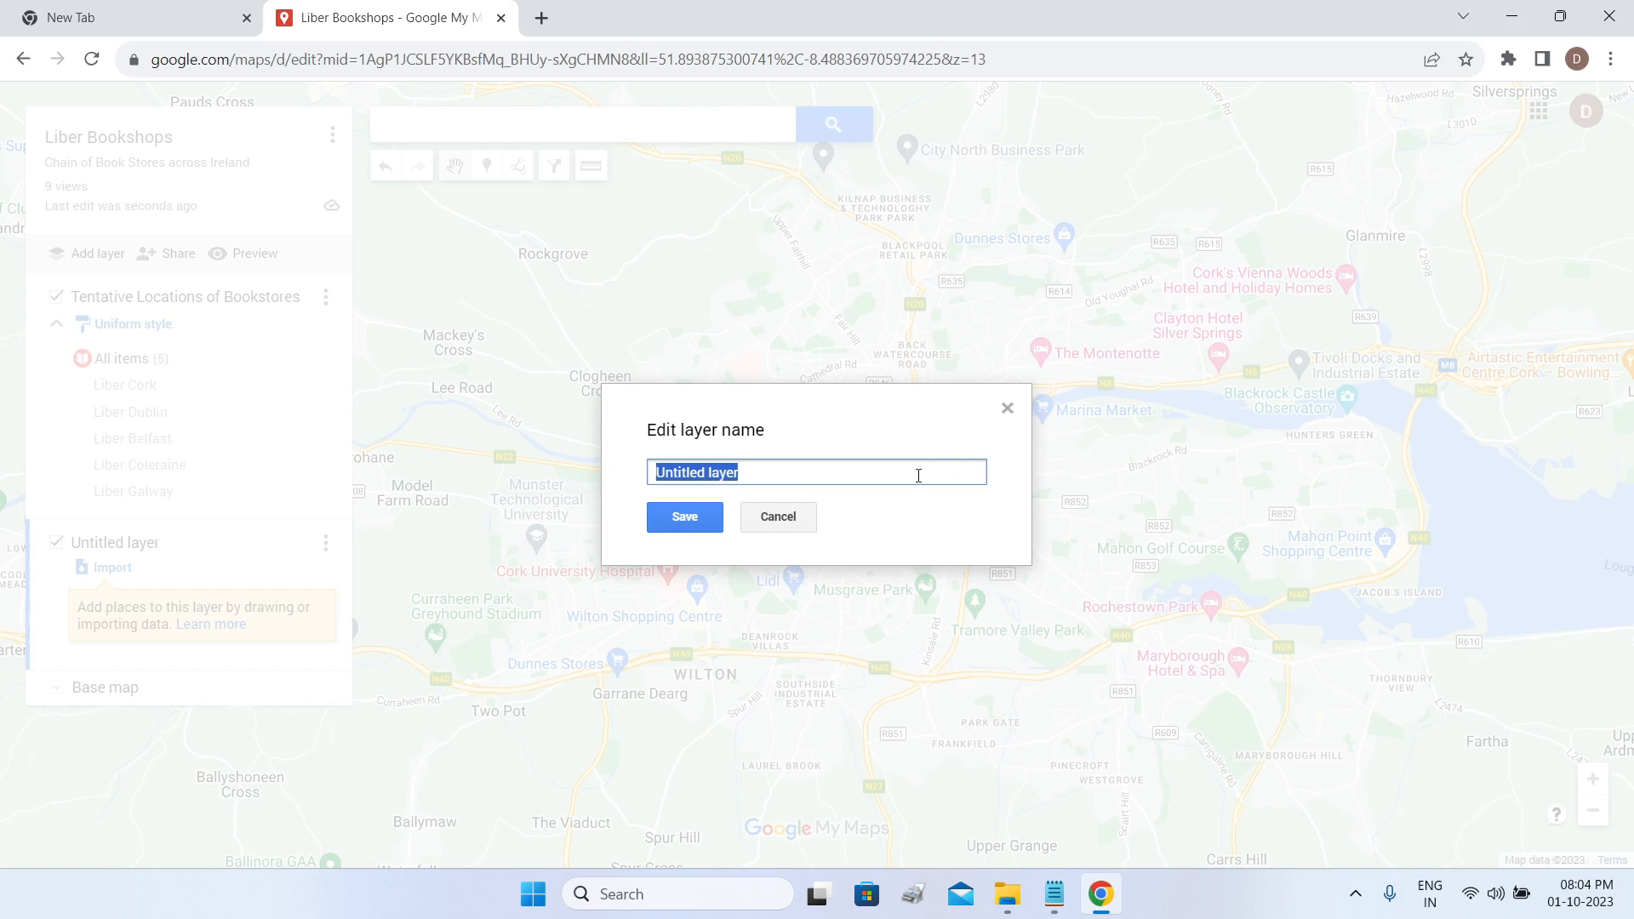
pyautogui.write('Colleges')
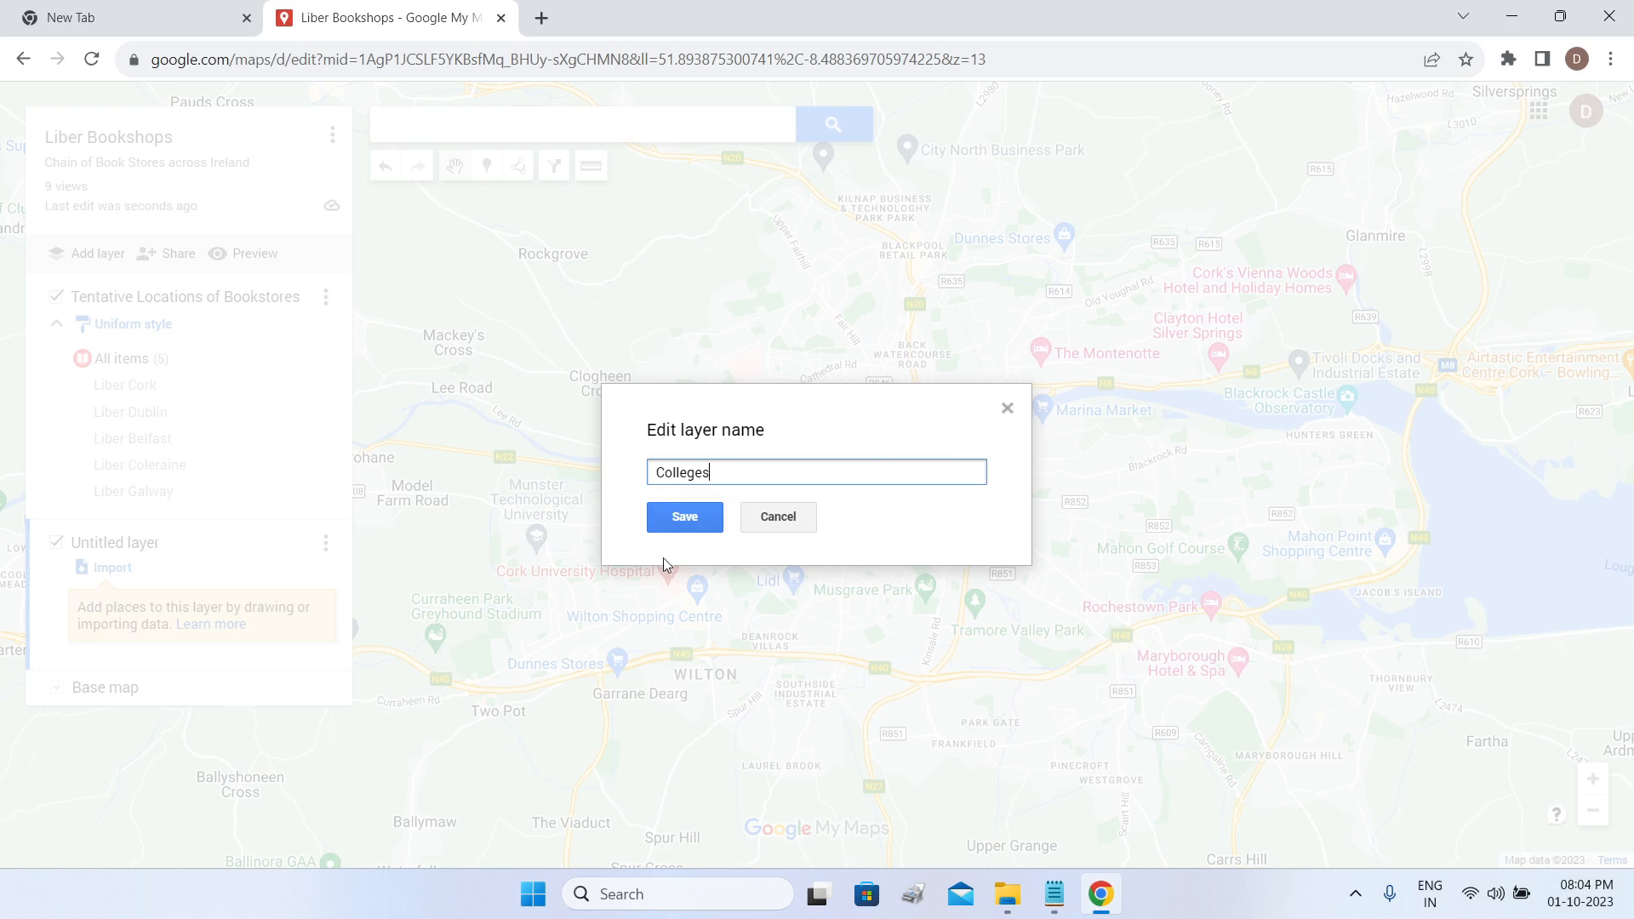
pyautogui.click(681, 520)
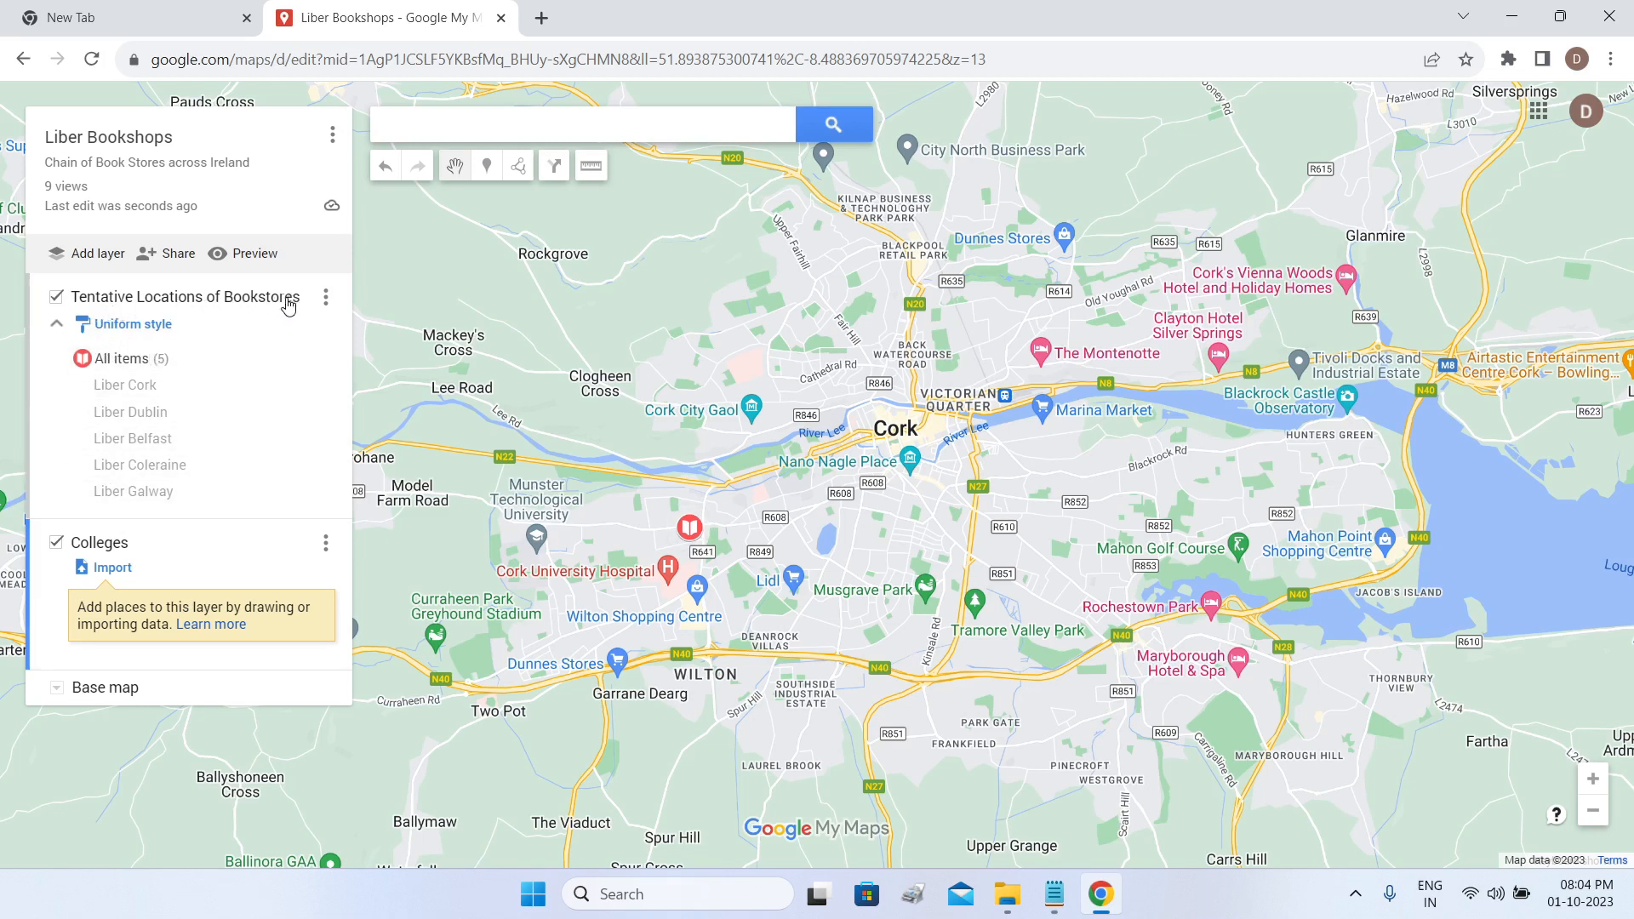
pyautogui.click(30, 397)
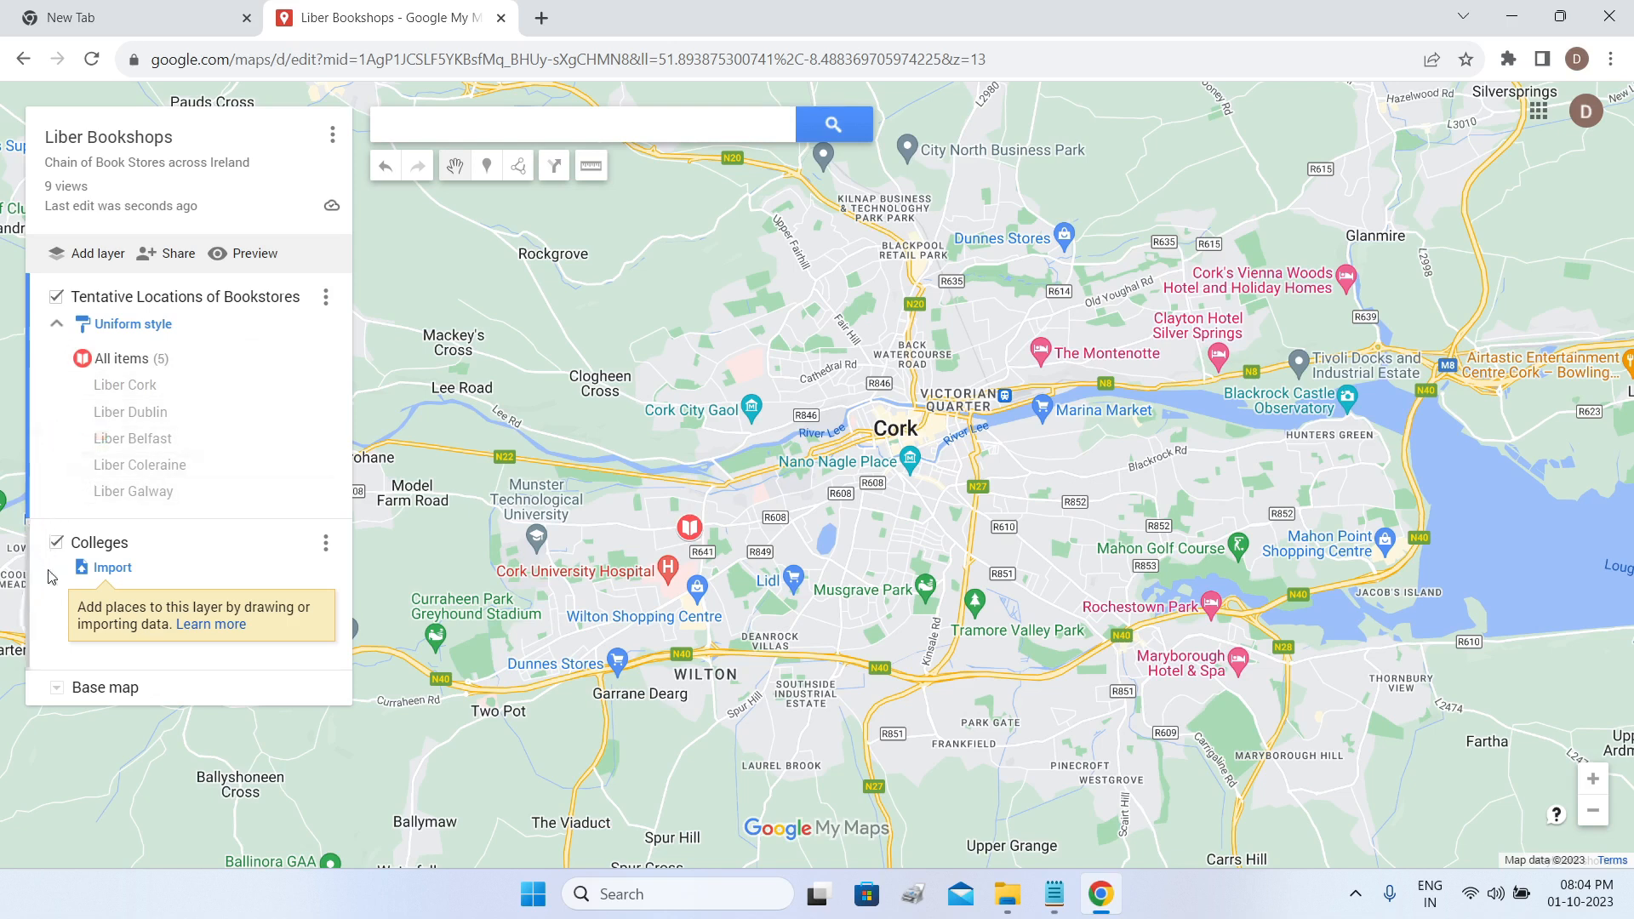
pyautogui.click(37, 594)
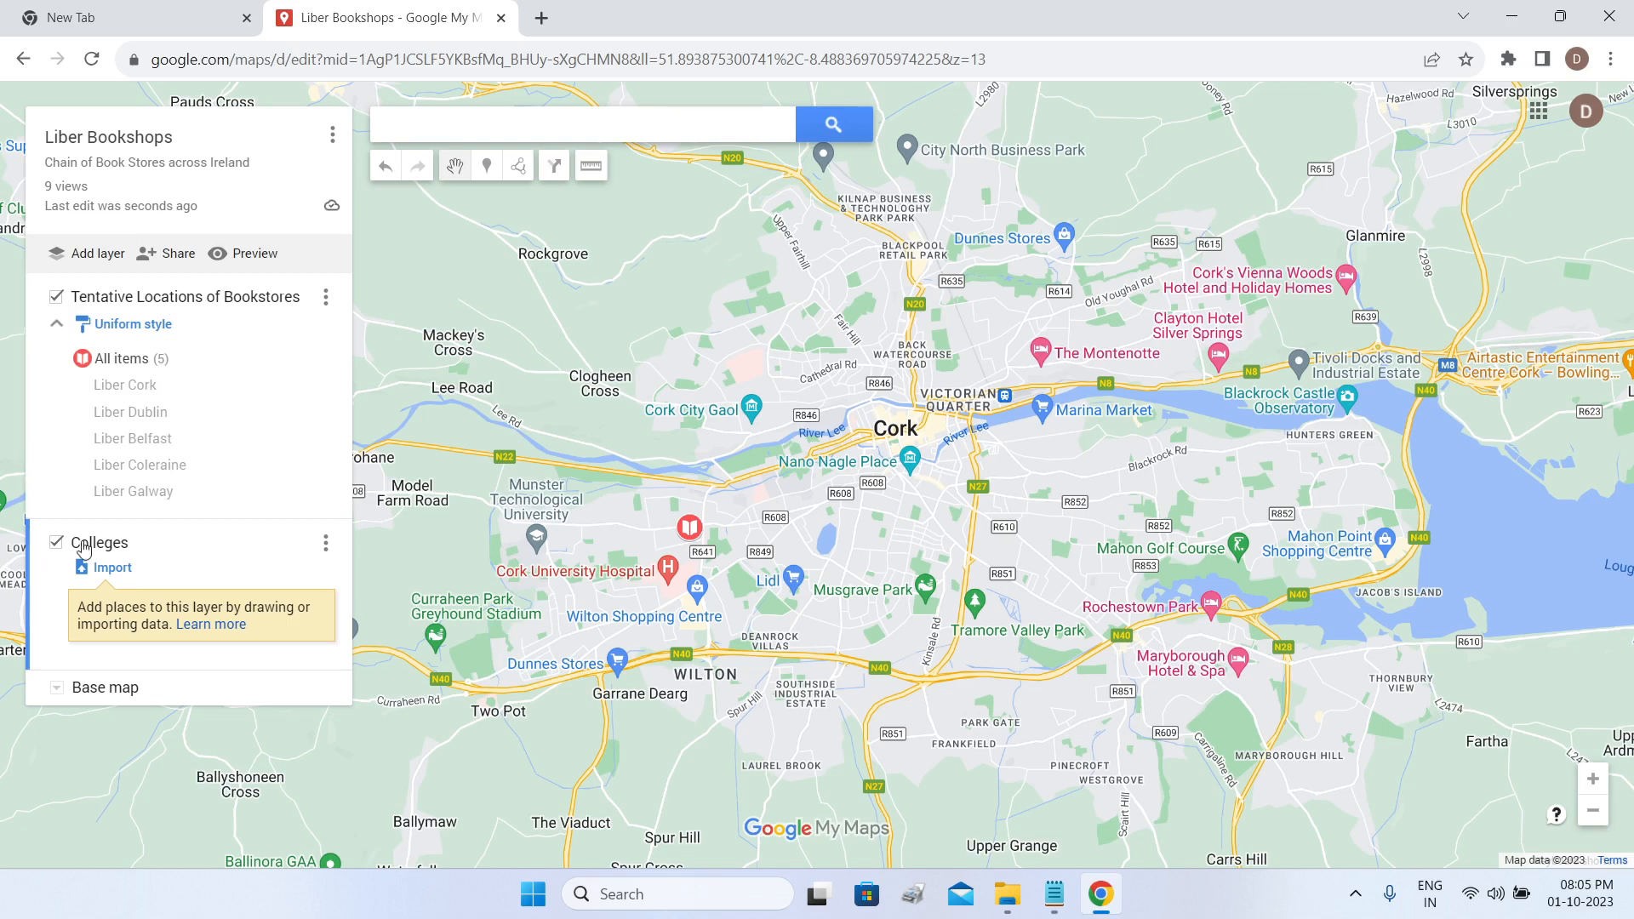
# Search 'colleges' near the current Cork view and preview the result pins.
pyautogui.click(692, 123)
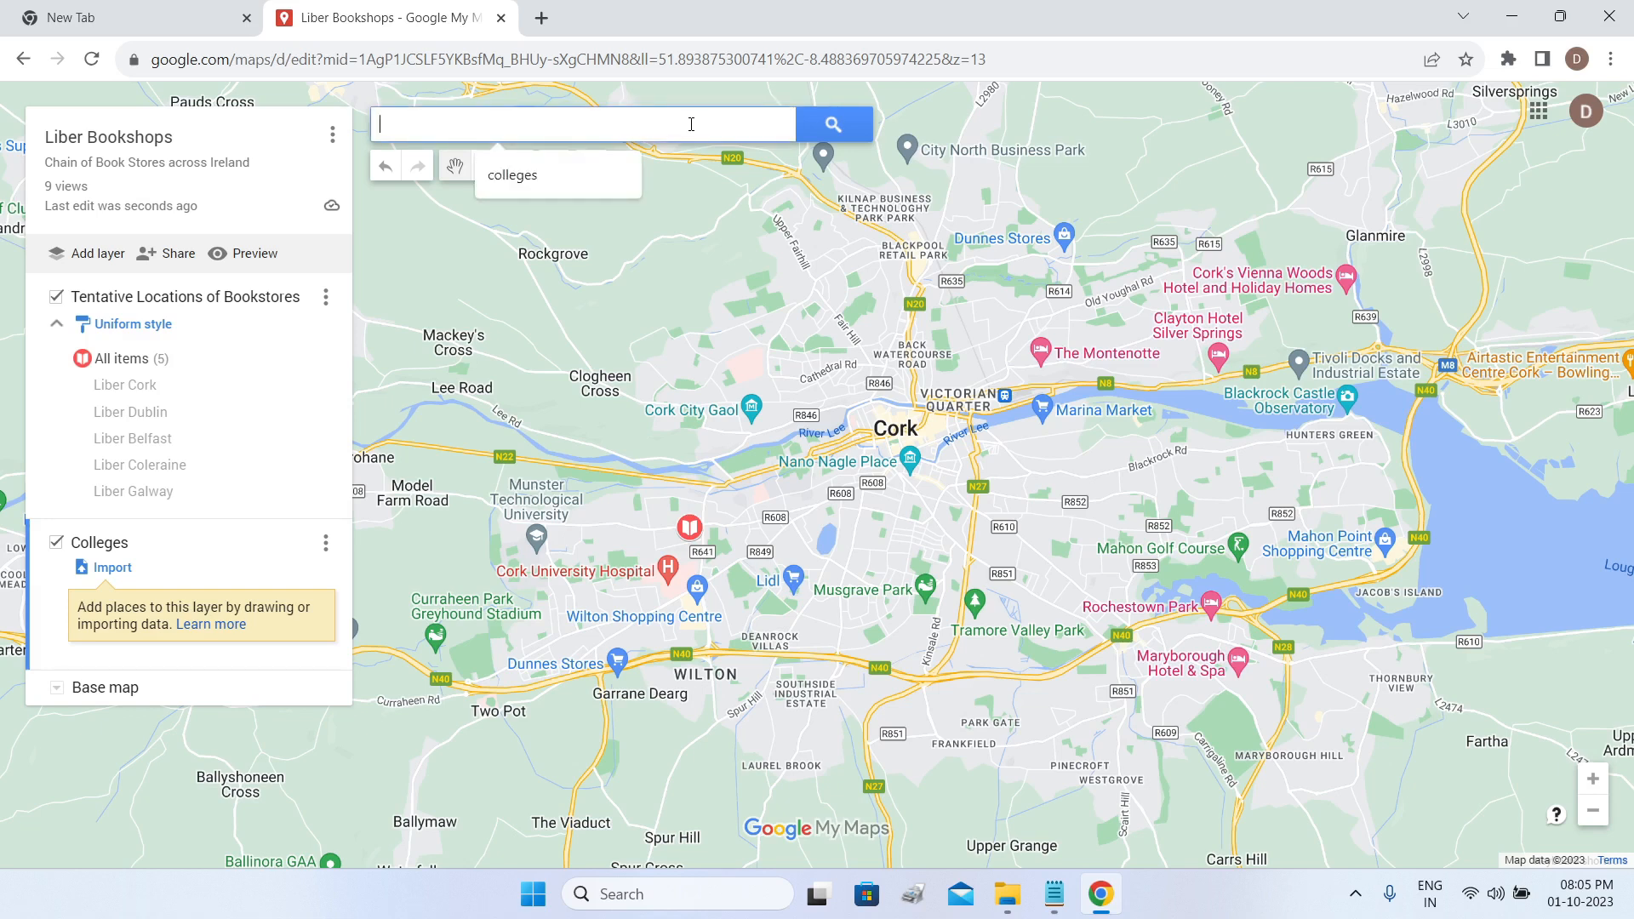
pyautogui.write('colleges')
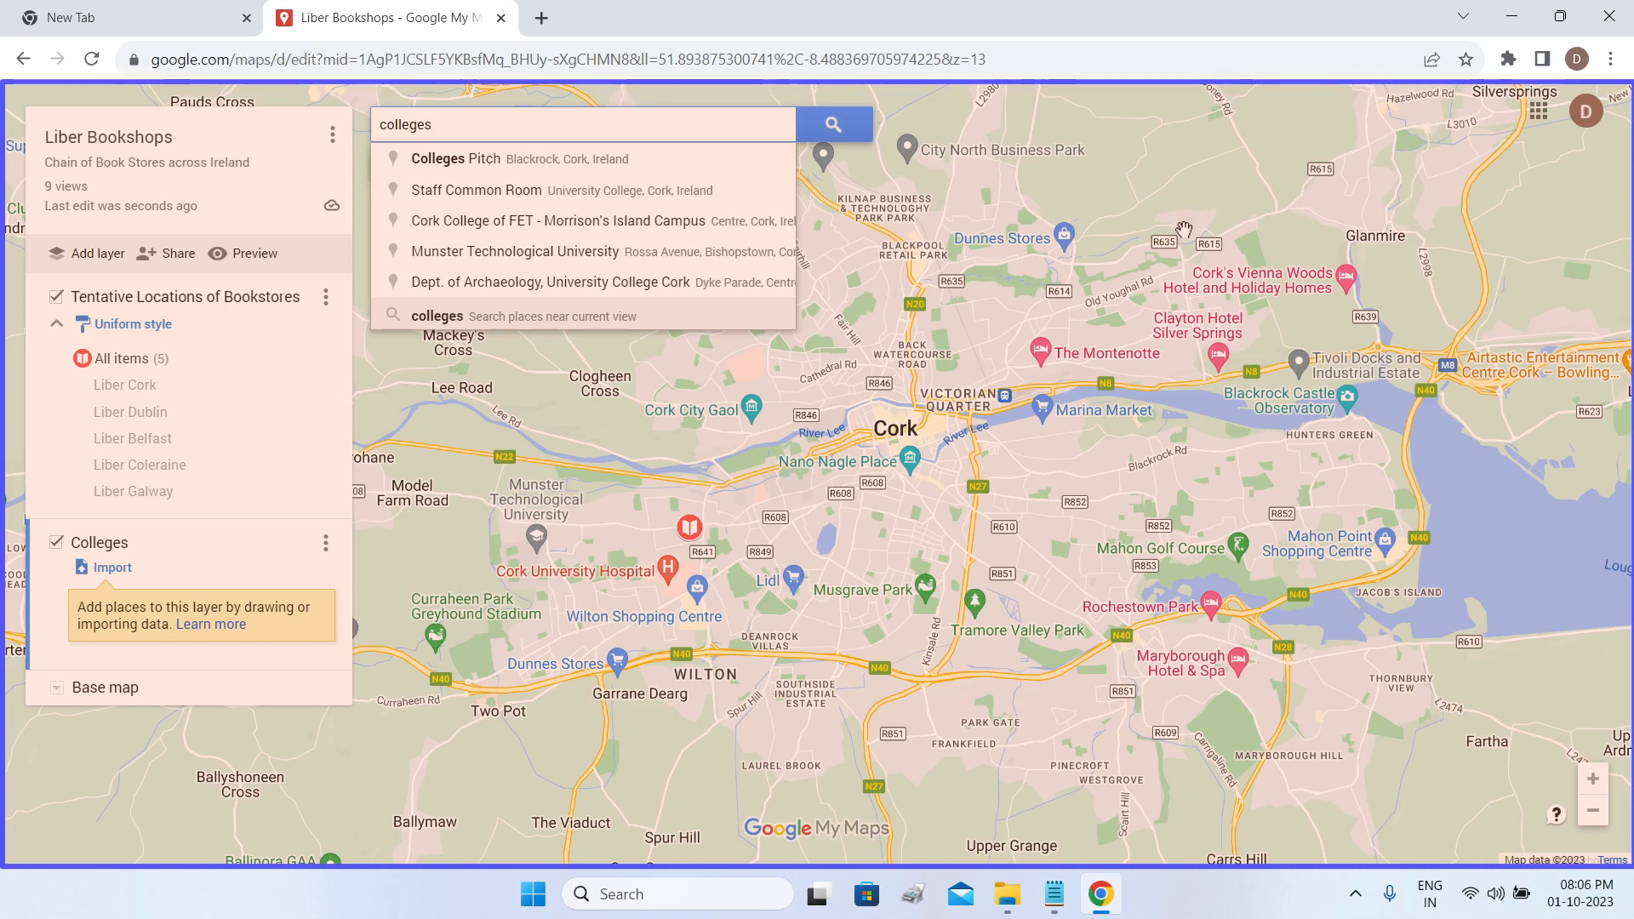
pyautogui.click(554, 319)
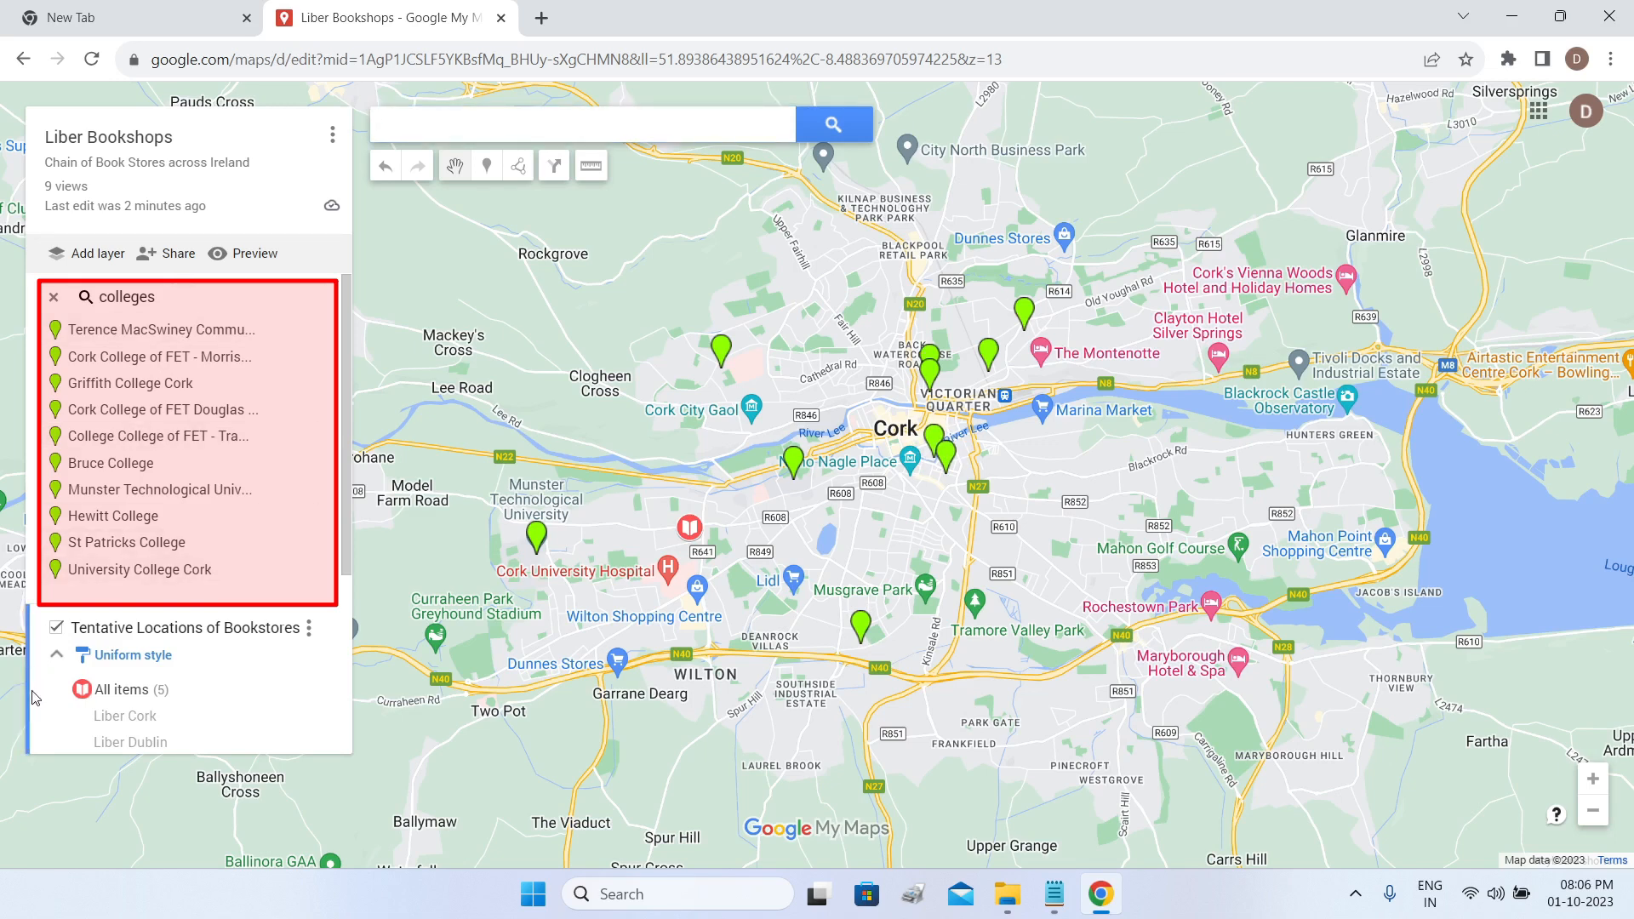
pyautogui.moveTo(252, 335)
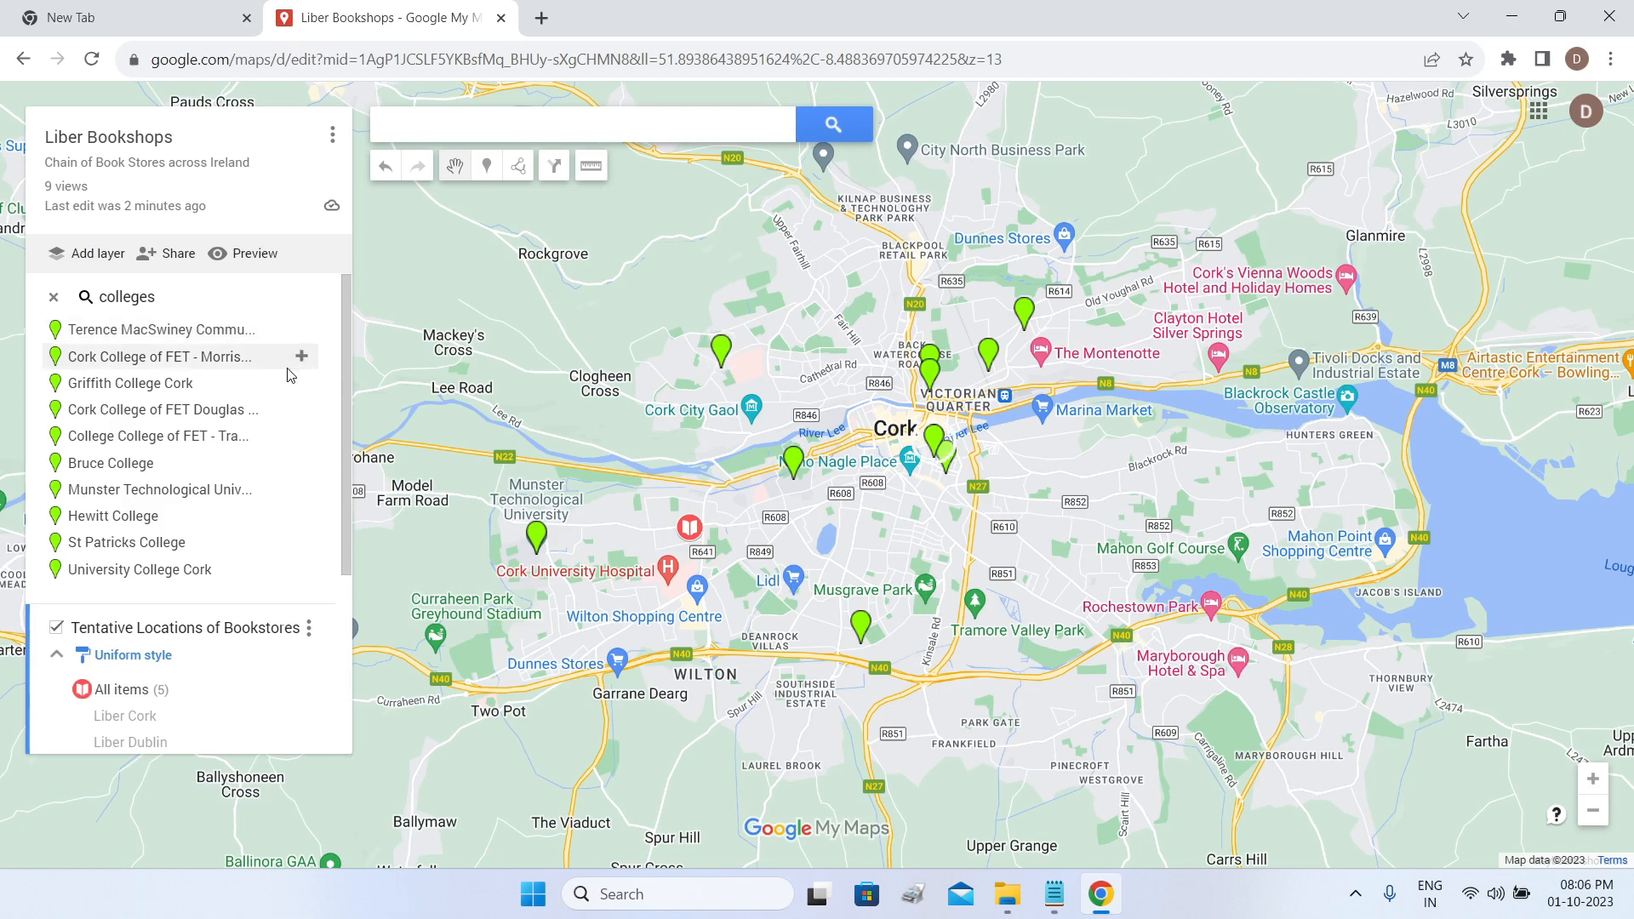
pyautogui.moveTo(262, 576)
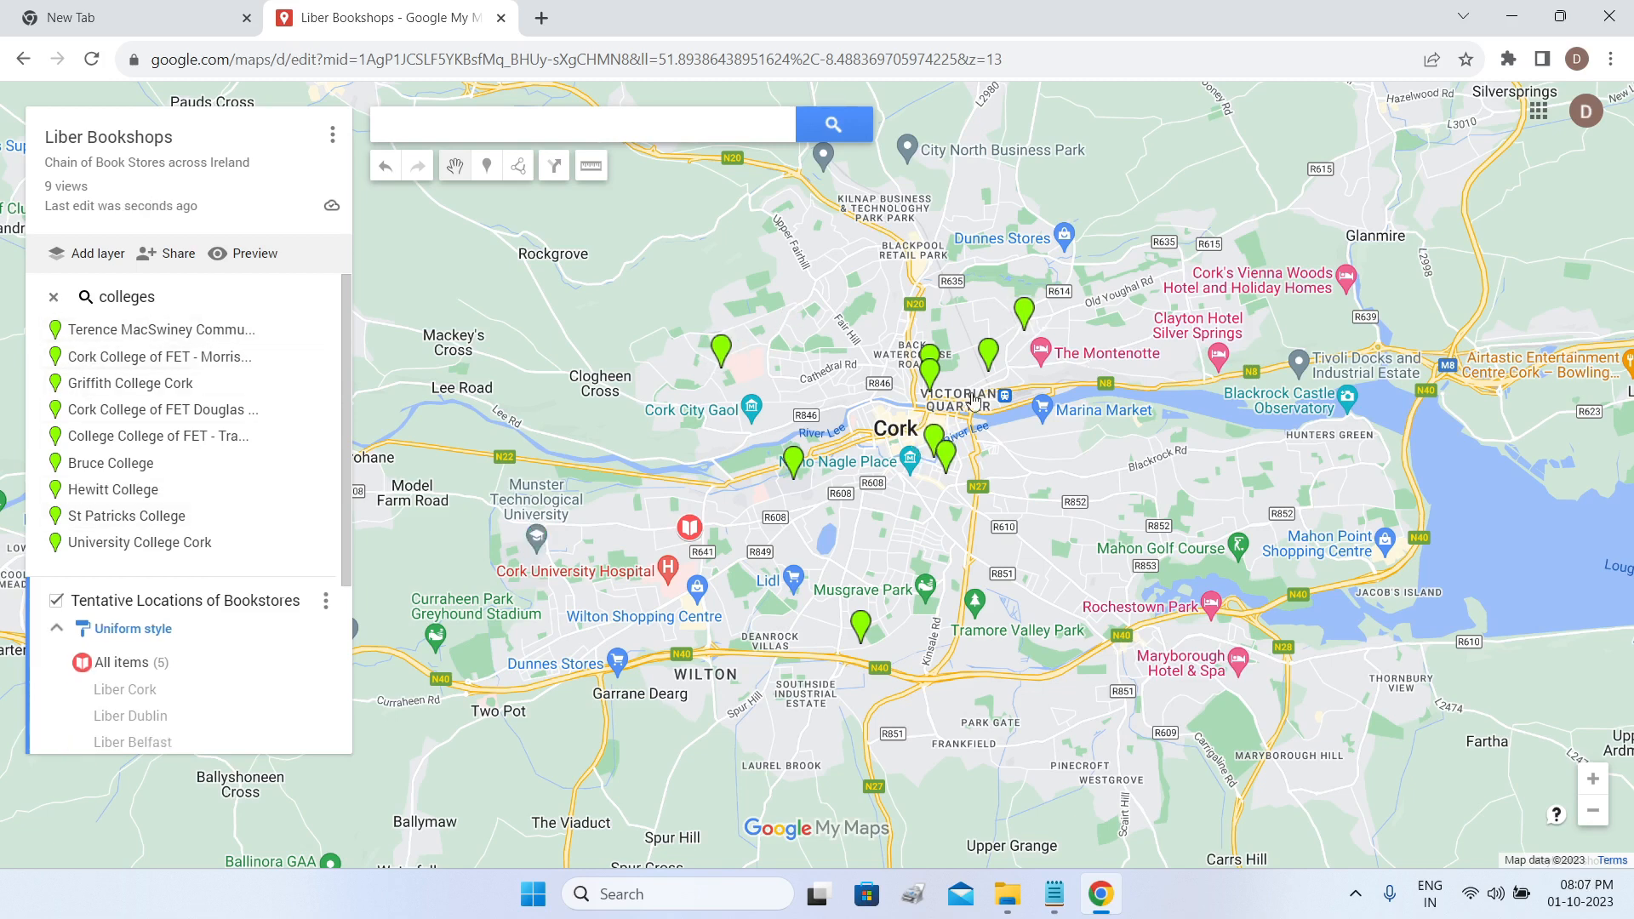
# Rerun the 'colleges' search restricted to places near the current map view.
pyautogui.click(54, 297)
pyautogui.click(532, 125)
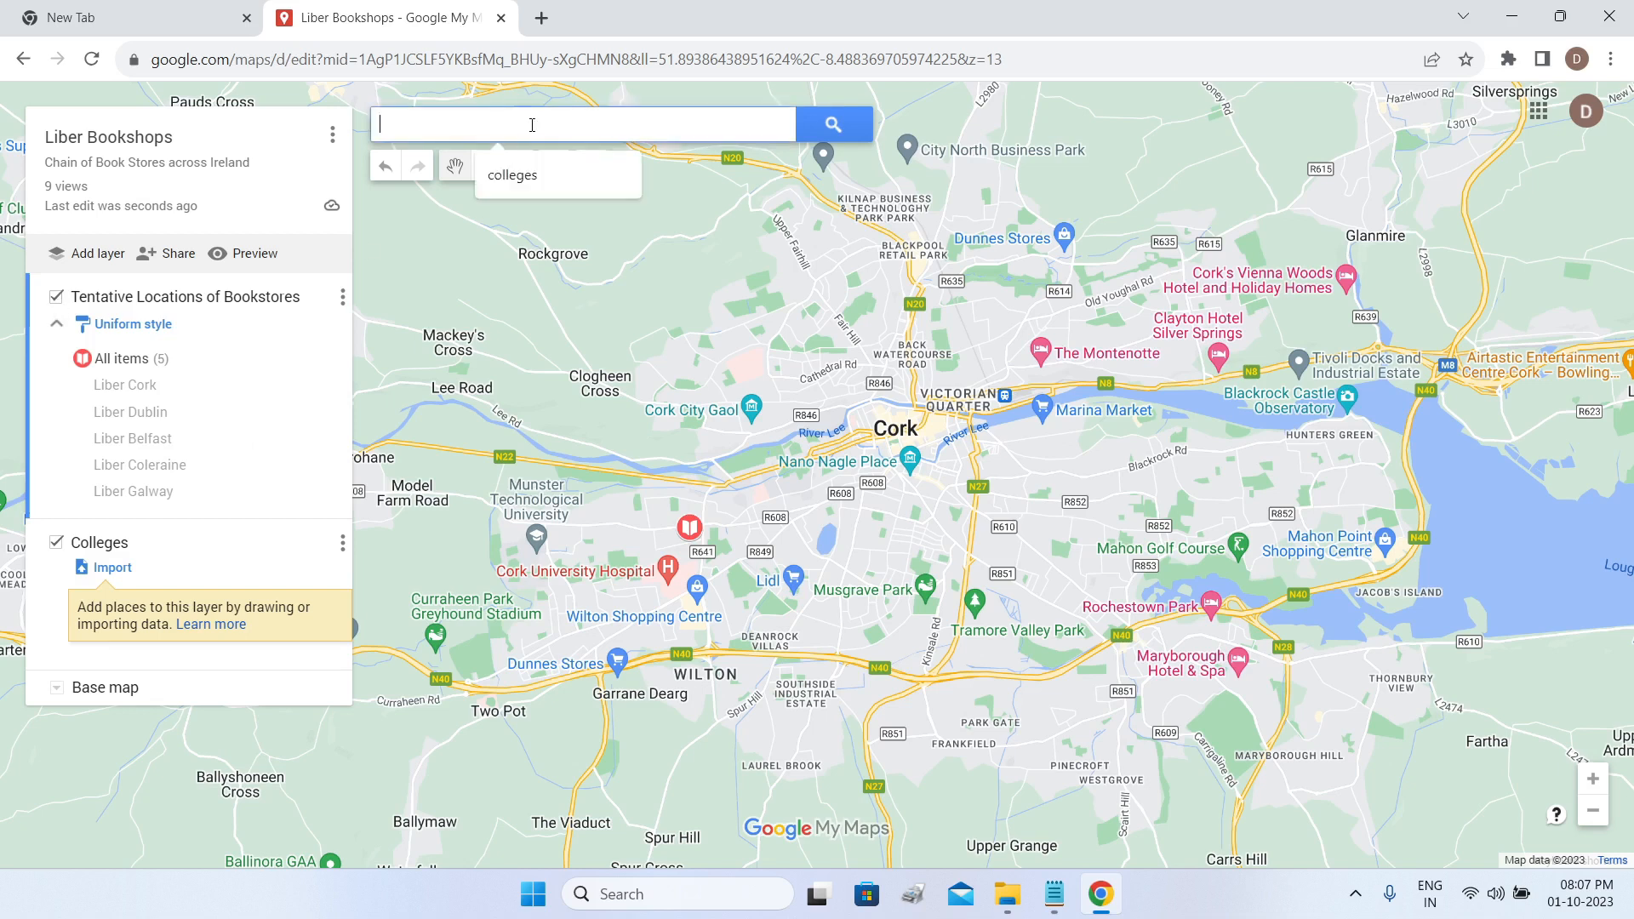
pyautogui.click(545, 175)
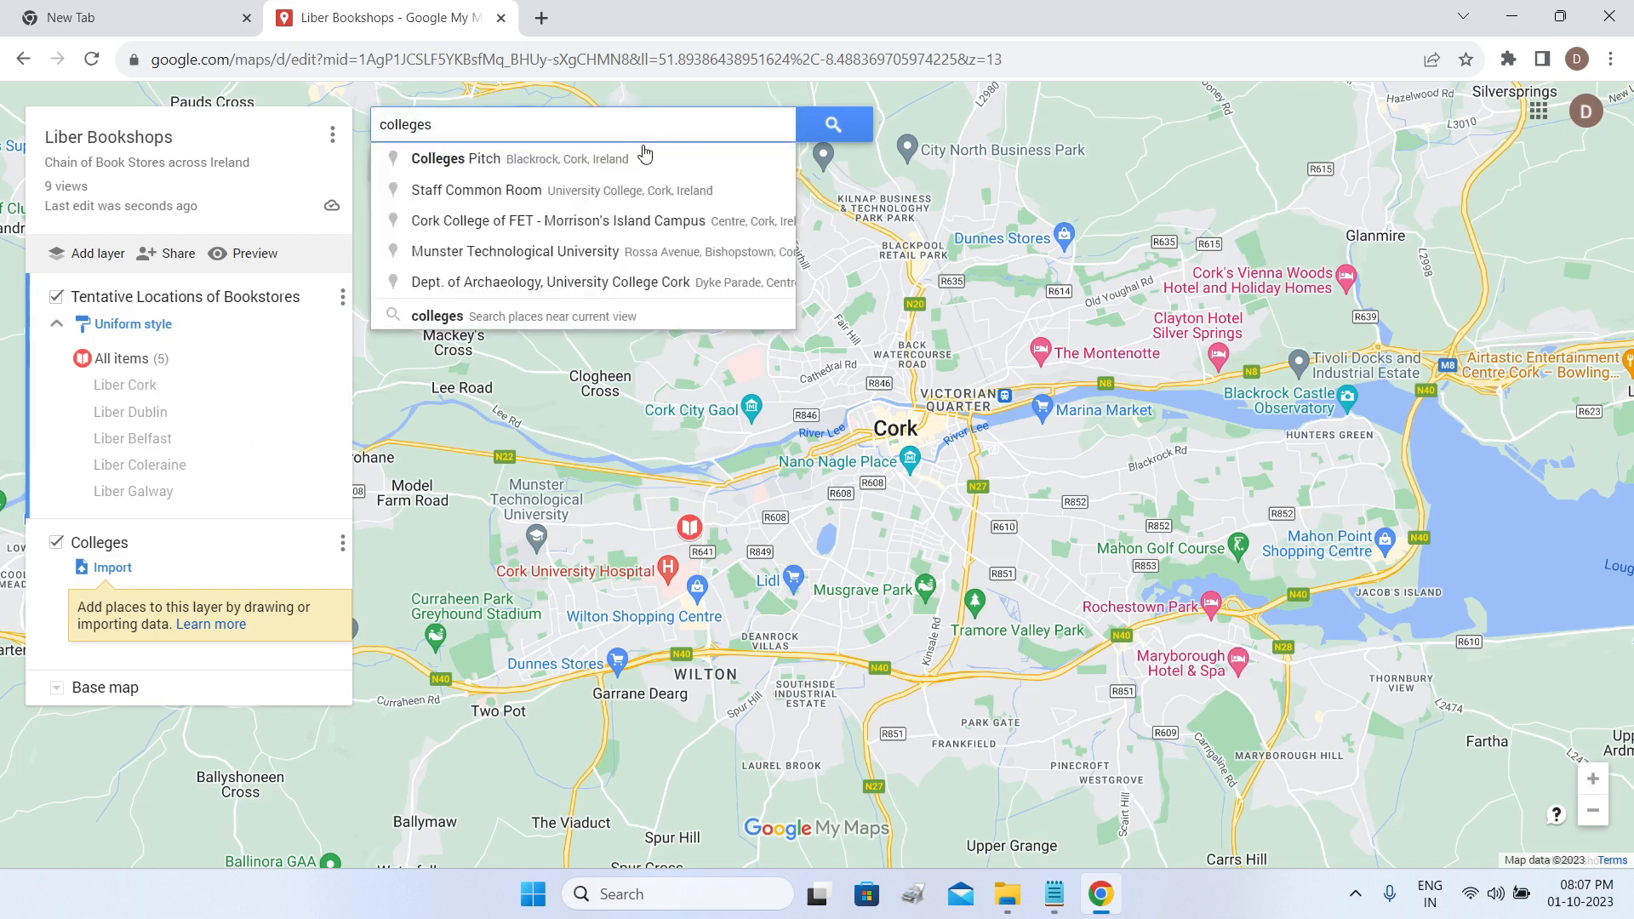
pyautogui.click(532, 318)
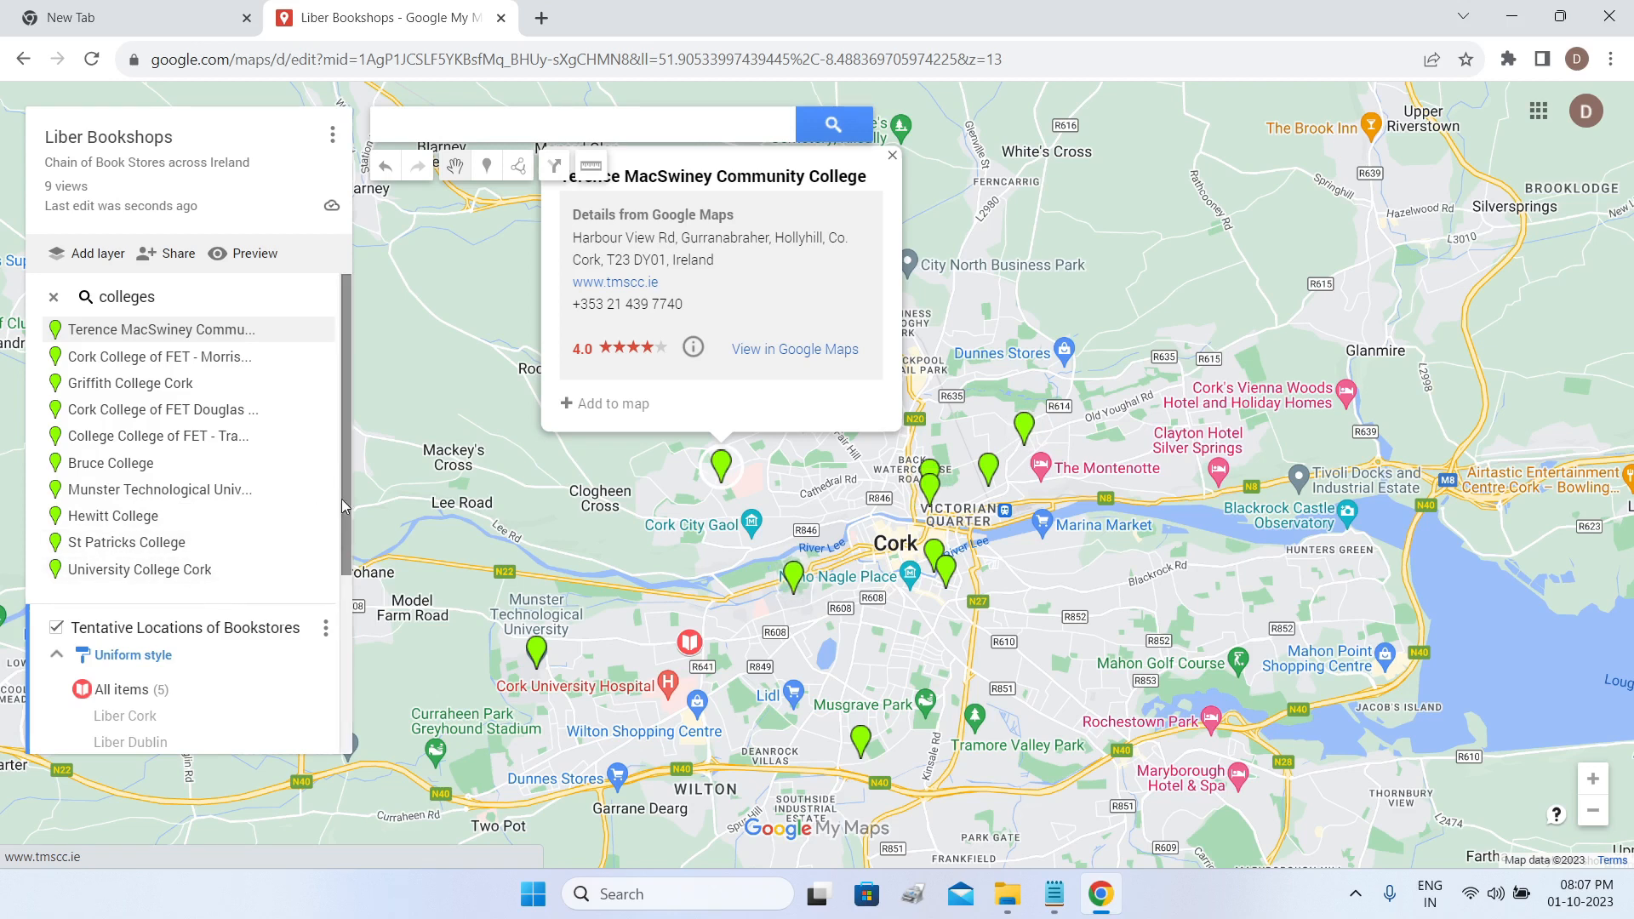
pyautogui.scroll(-3, 348, 513)
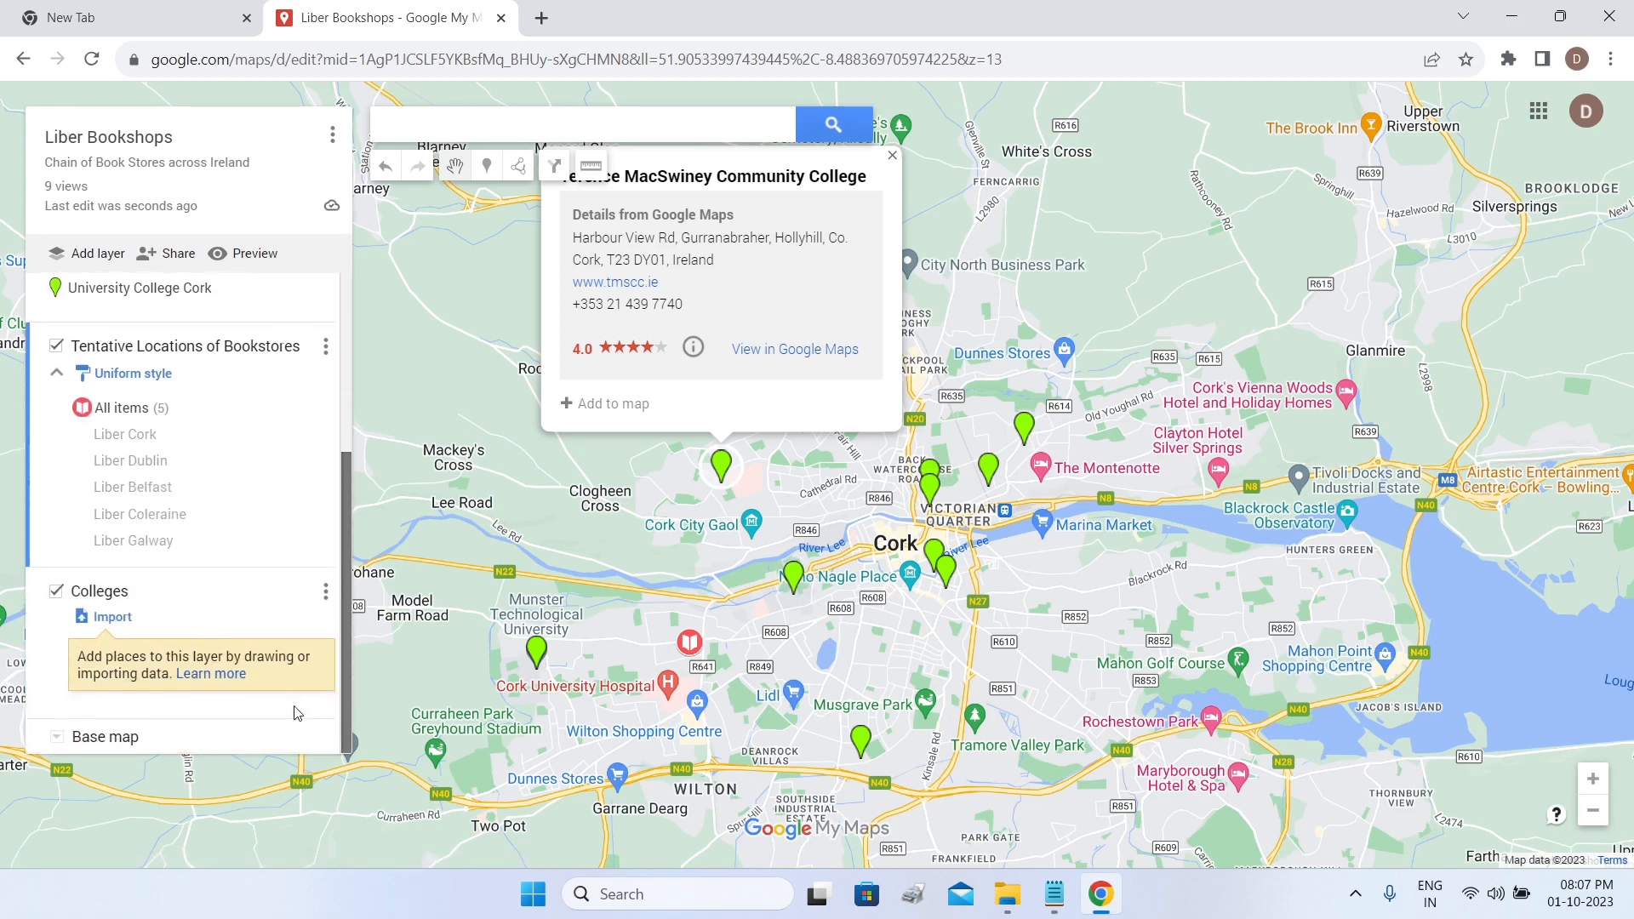
# Make the Colleges layer active and browse the ten Cork college results.
pyautogui.click(28, 656)
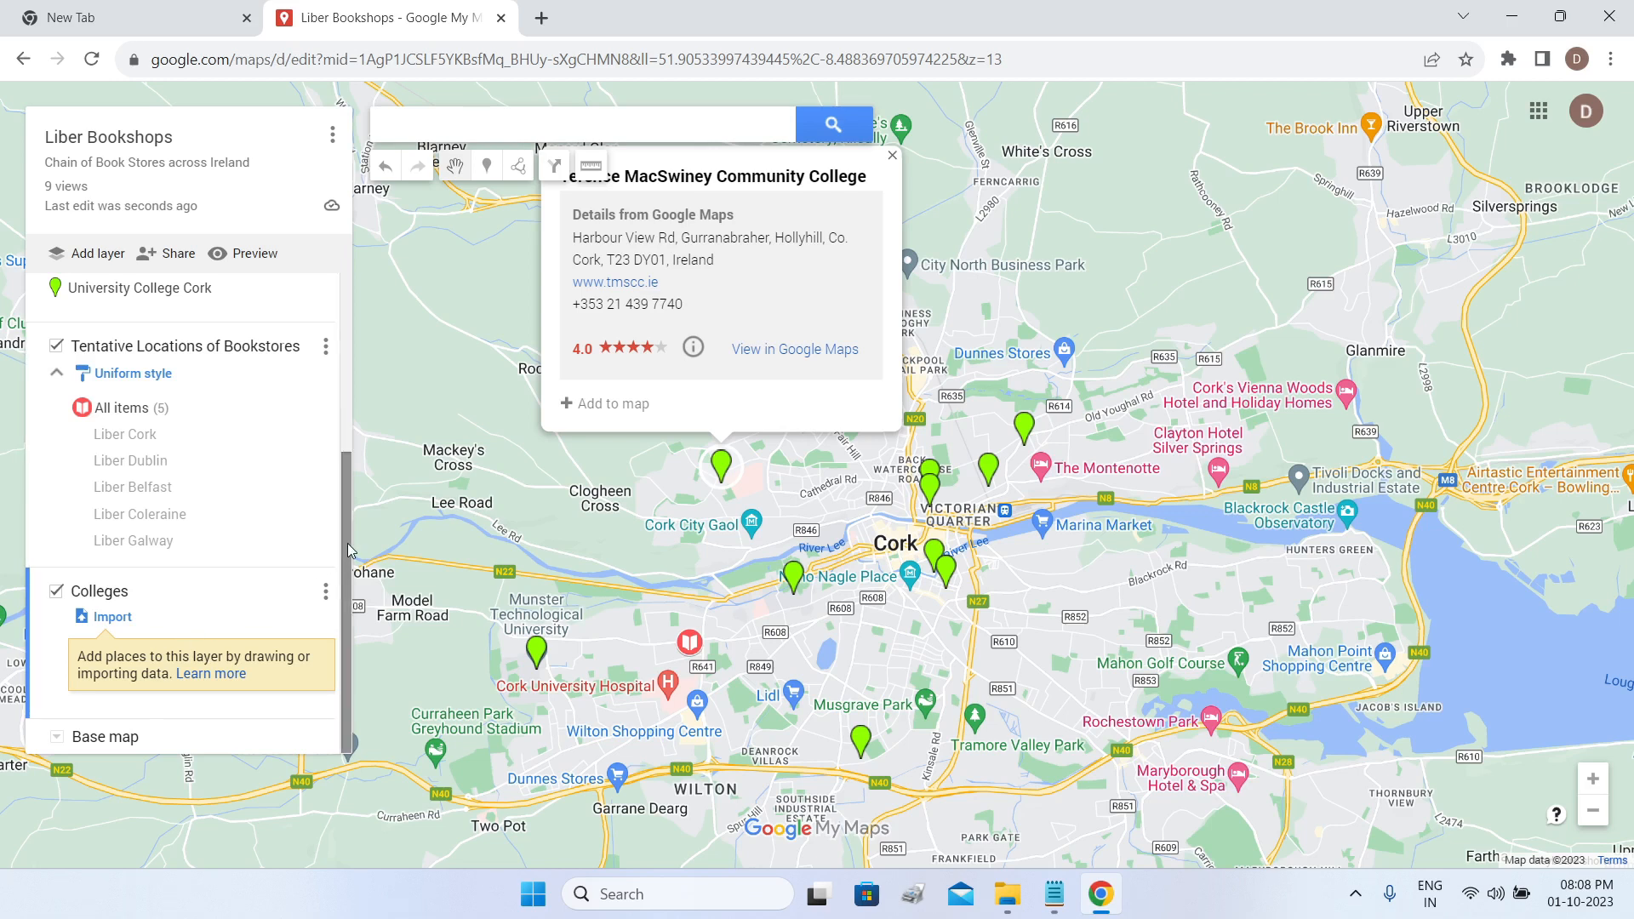
pyautogui.scroll(4, 349, 549)
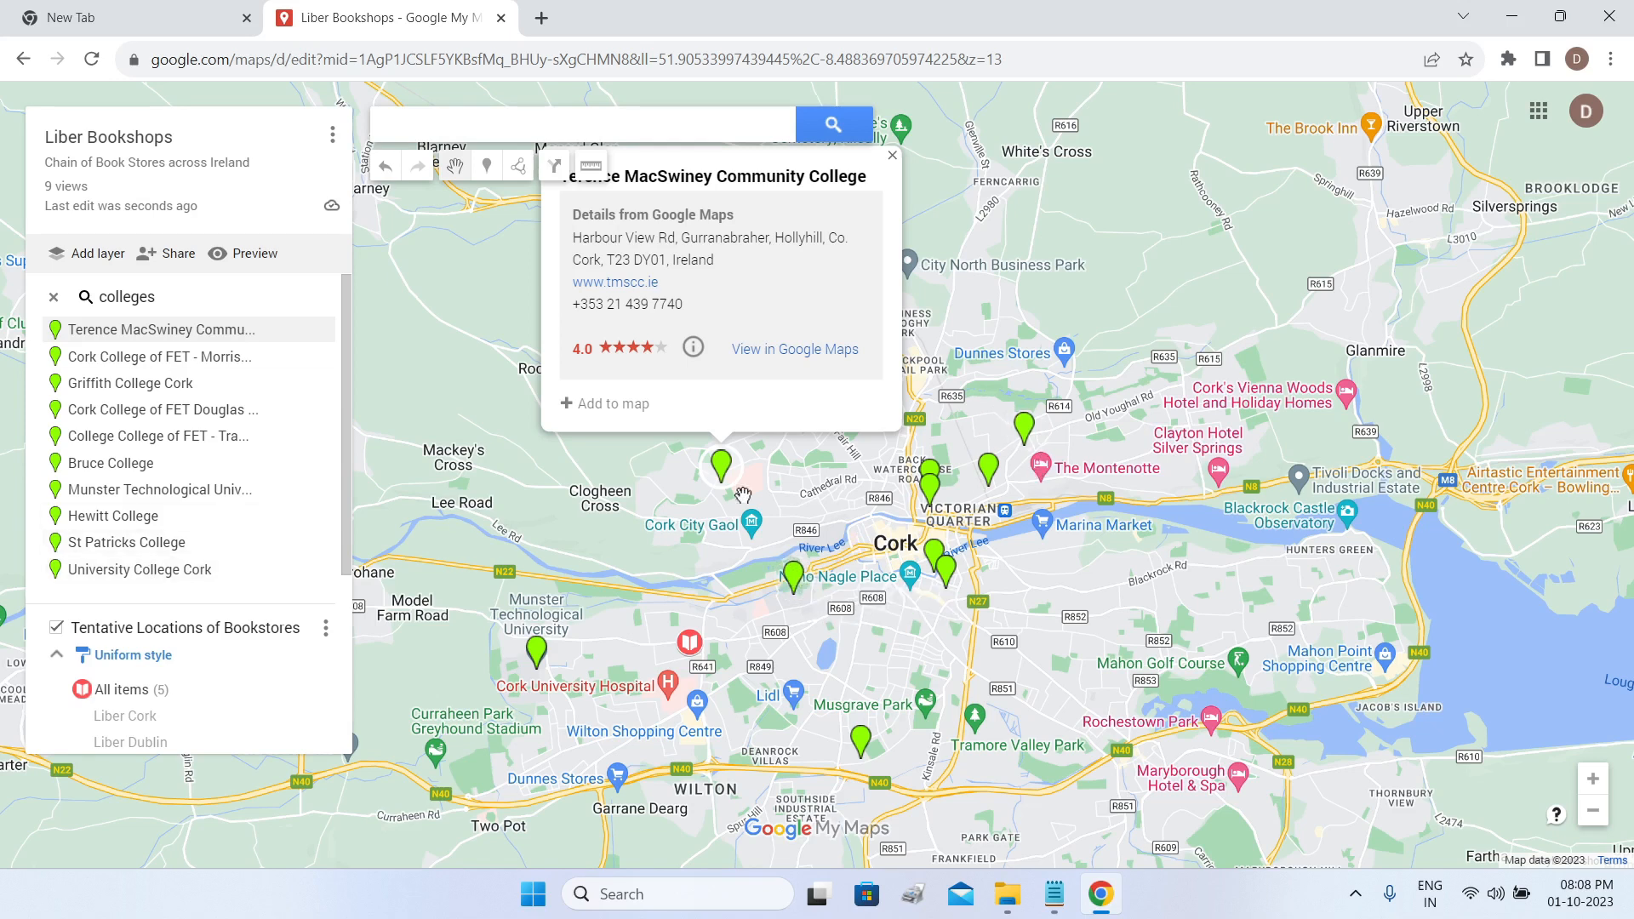
pyautogui.scroll(-3, 313, 679)
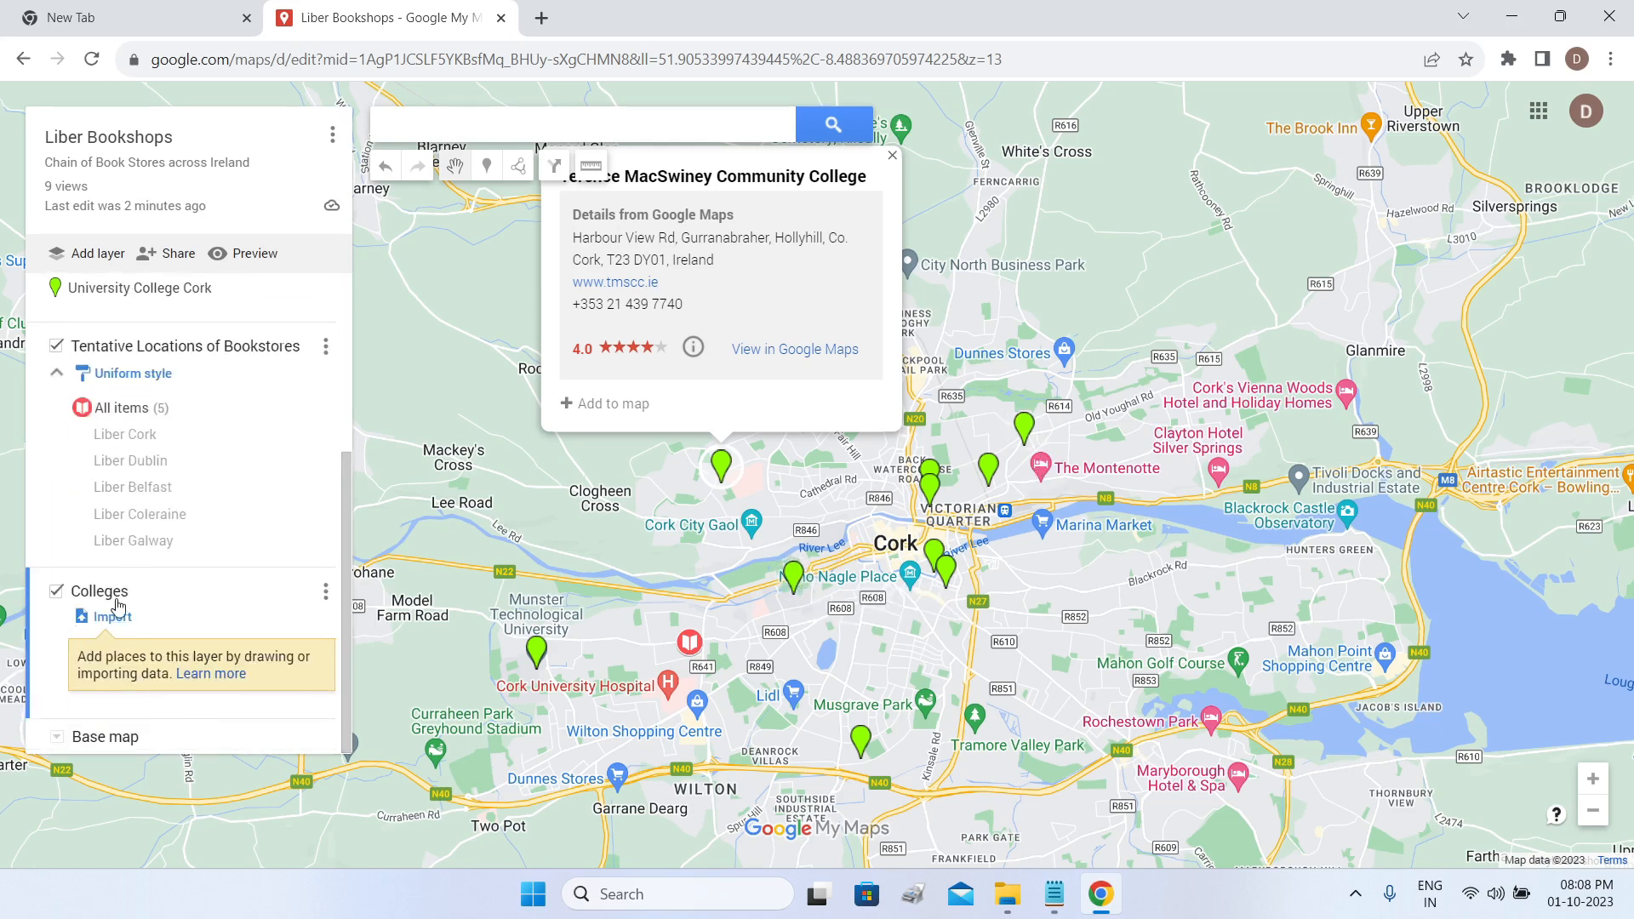
pyautogui.moveTo(343, 562); pyautogui.dragTo(343, 379)
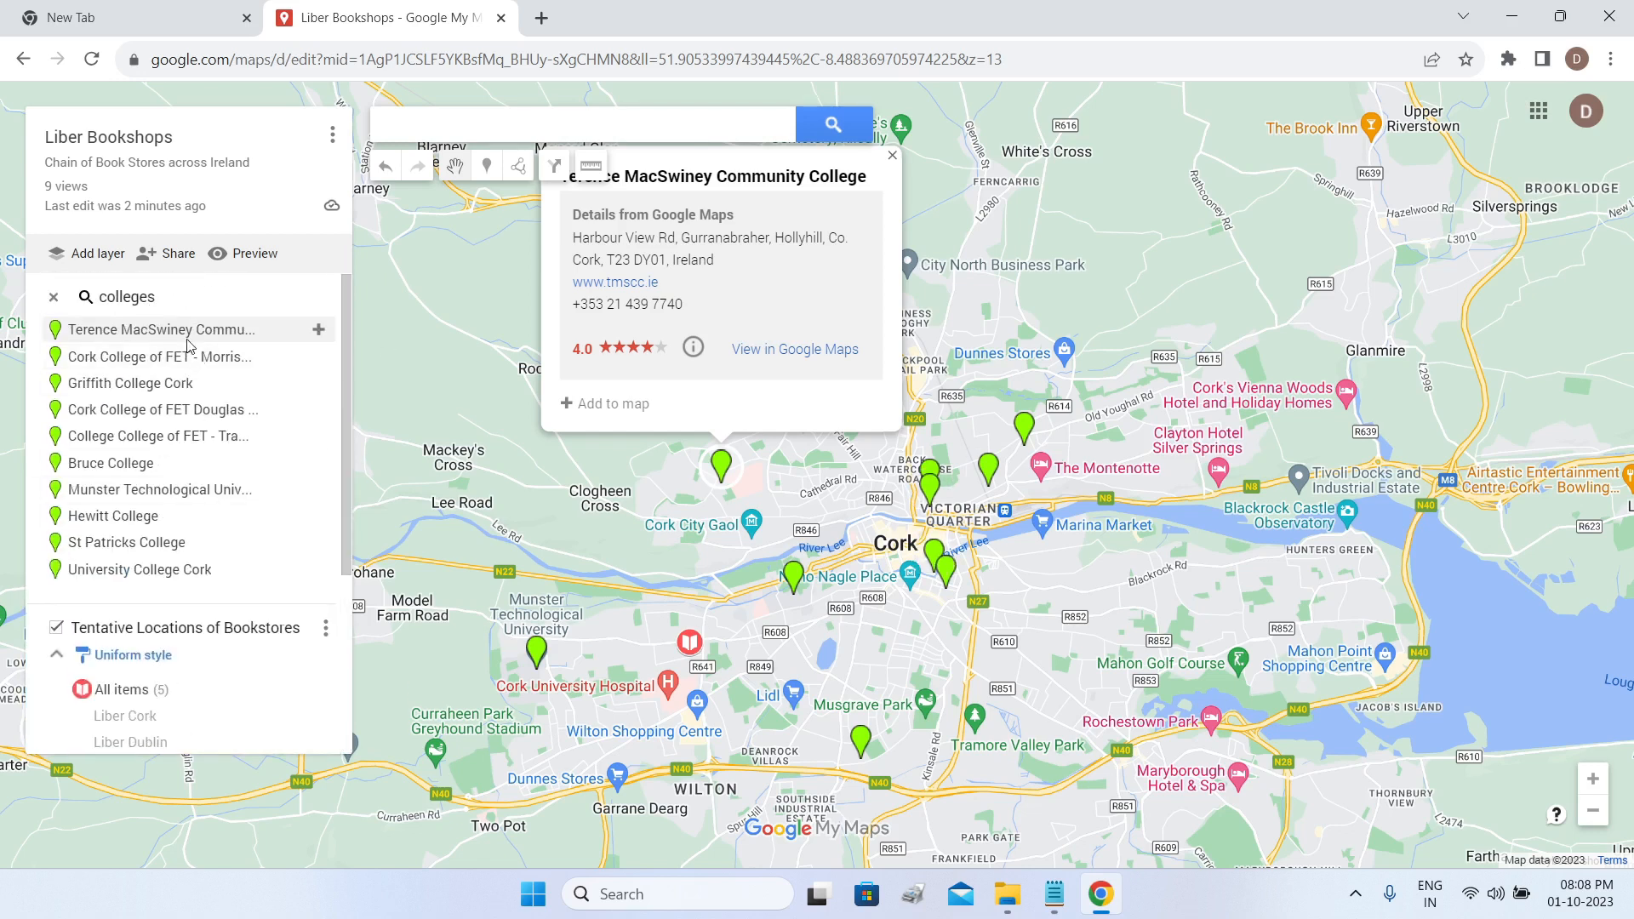
pyautogui.click(318, 336)
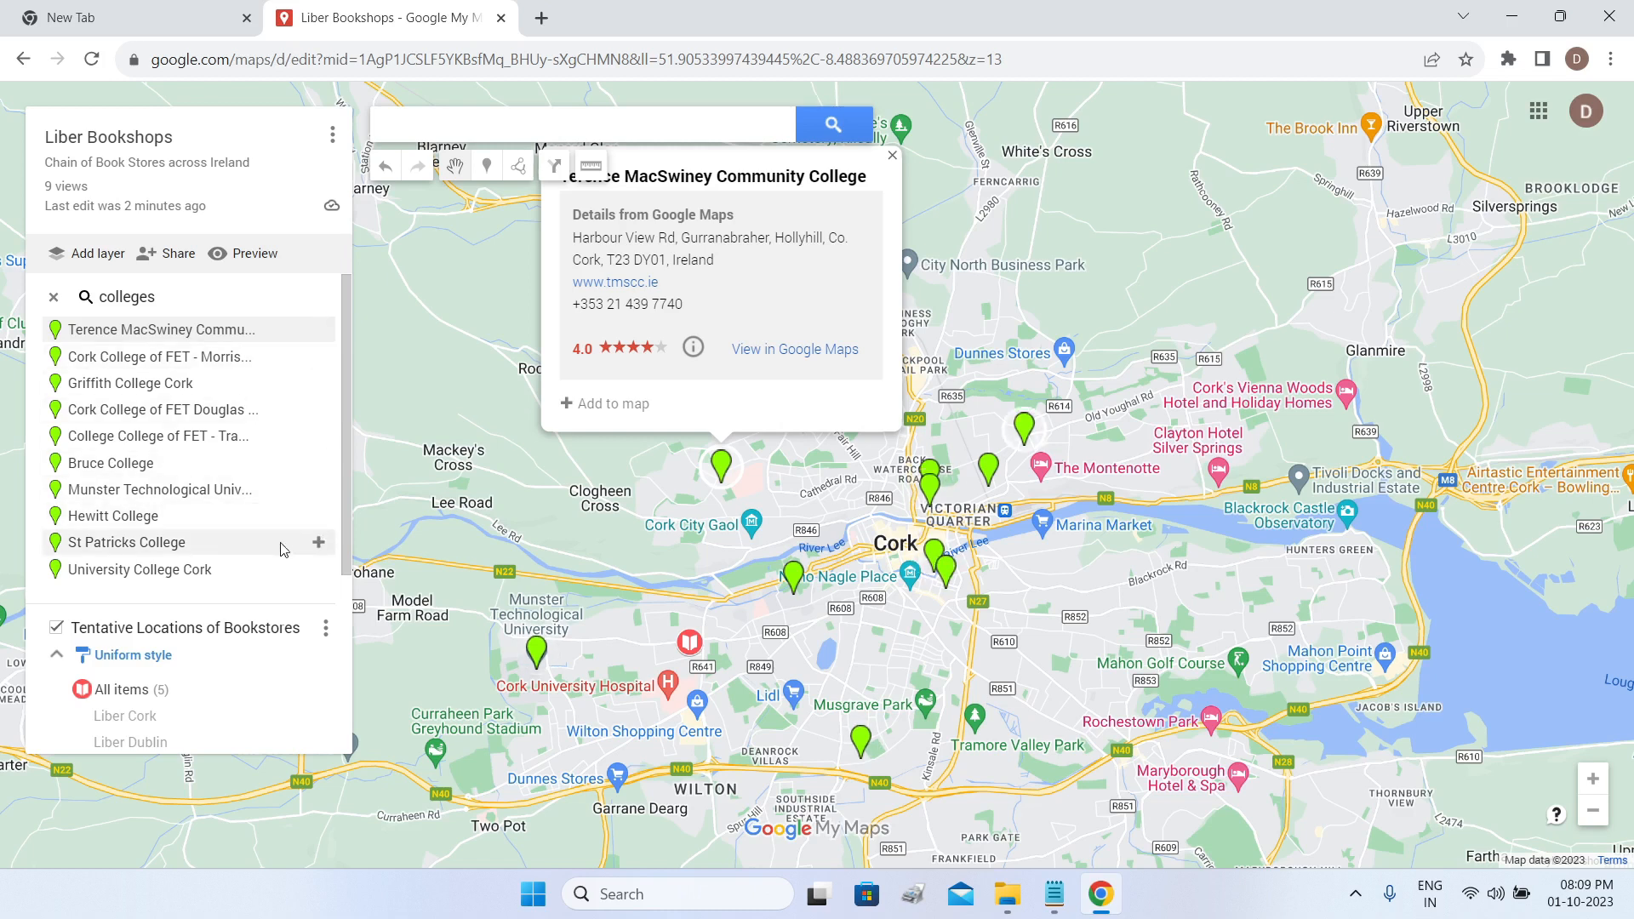
pyautogui.scroll(-3, 318, 517)
pyautogui.scroll(3, 318, 366)
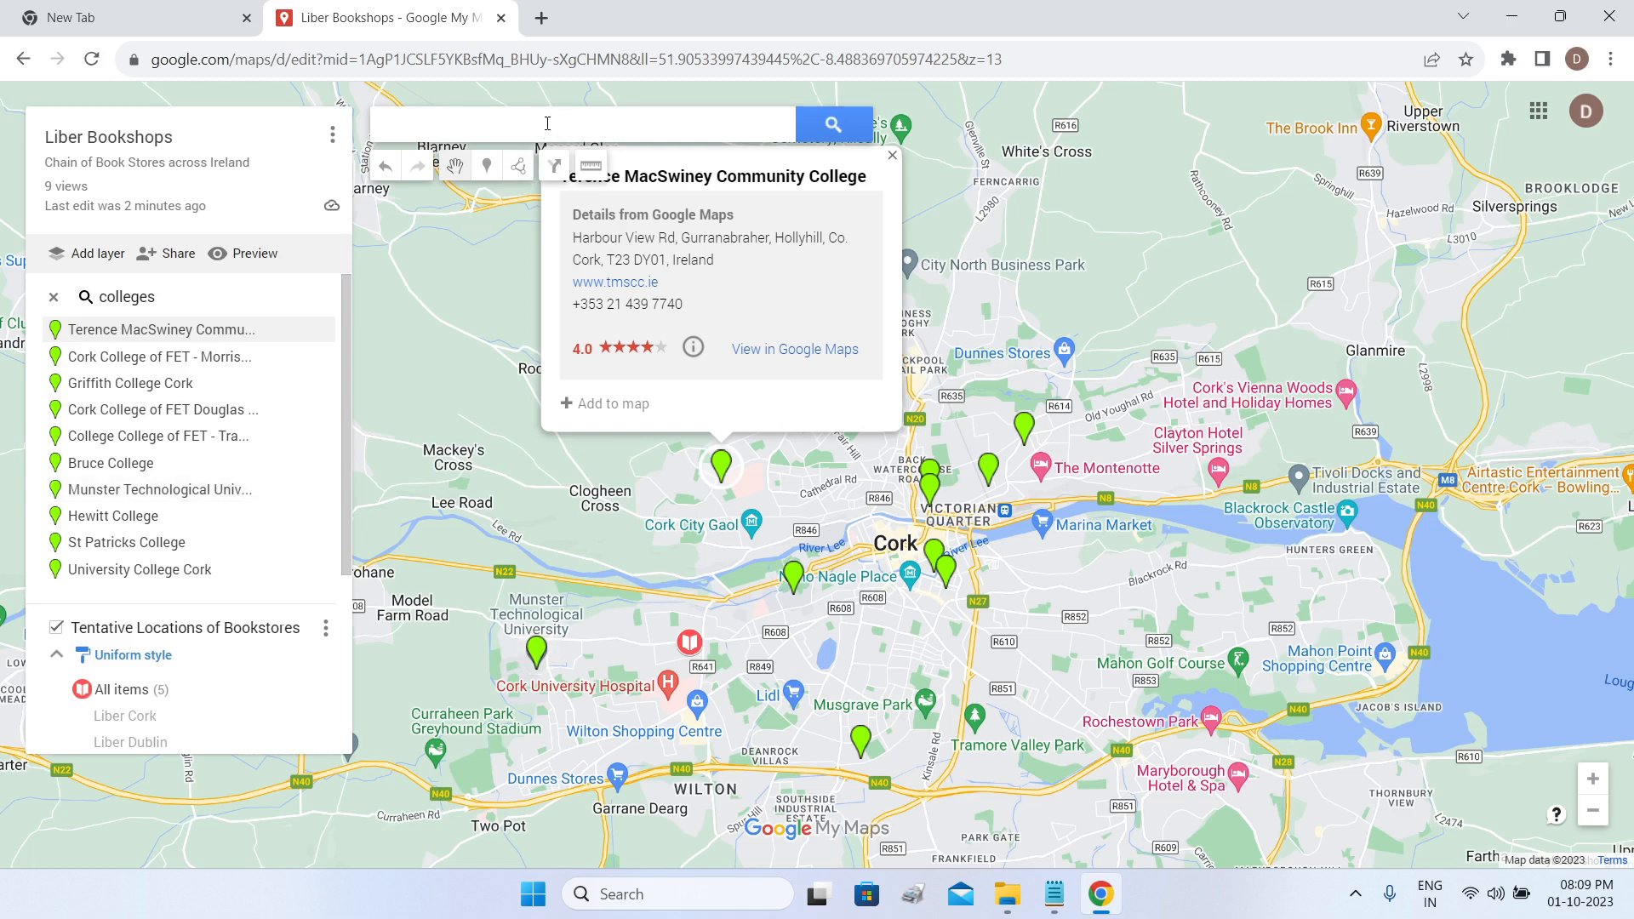
# Add Munster Technological University, Terence MacSwiney, Morrison's Island, Griffith and Douglas Street colleges to Colleges.
pyautogui.click(319, 492)
pyautogui.moveTo(345, 484); pyautogui.dragTo(331, 681)
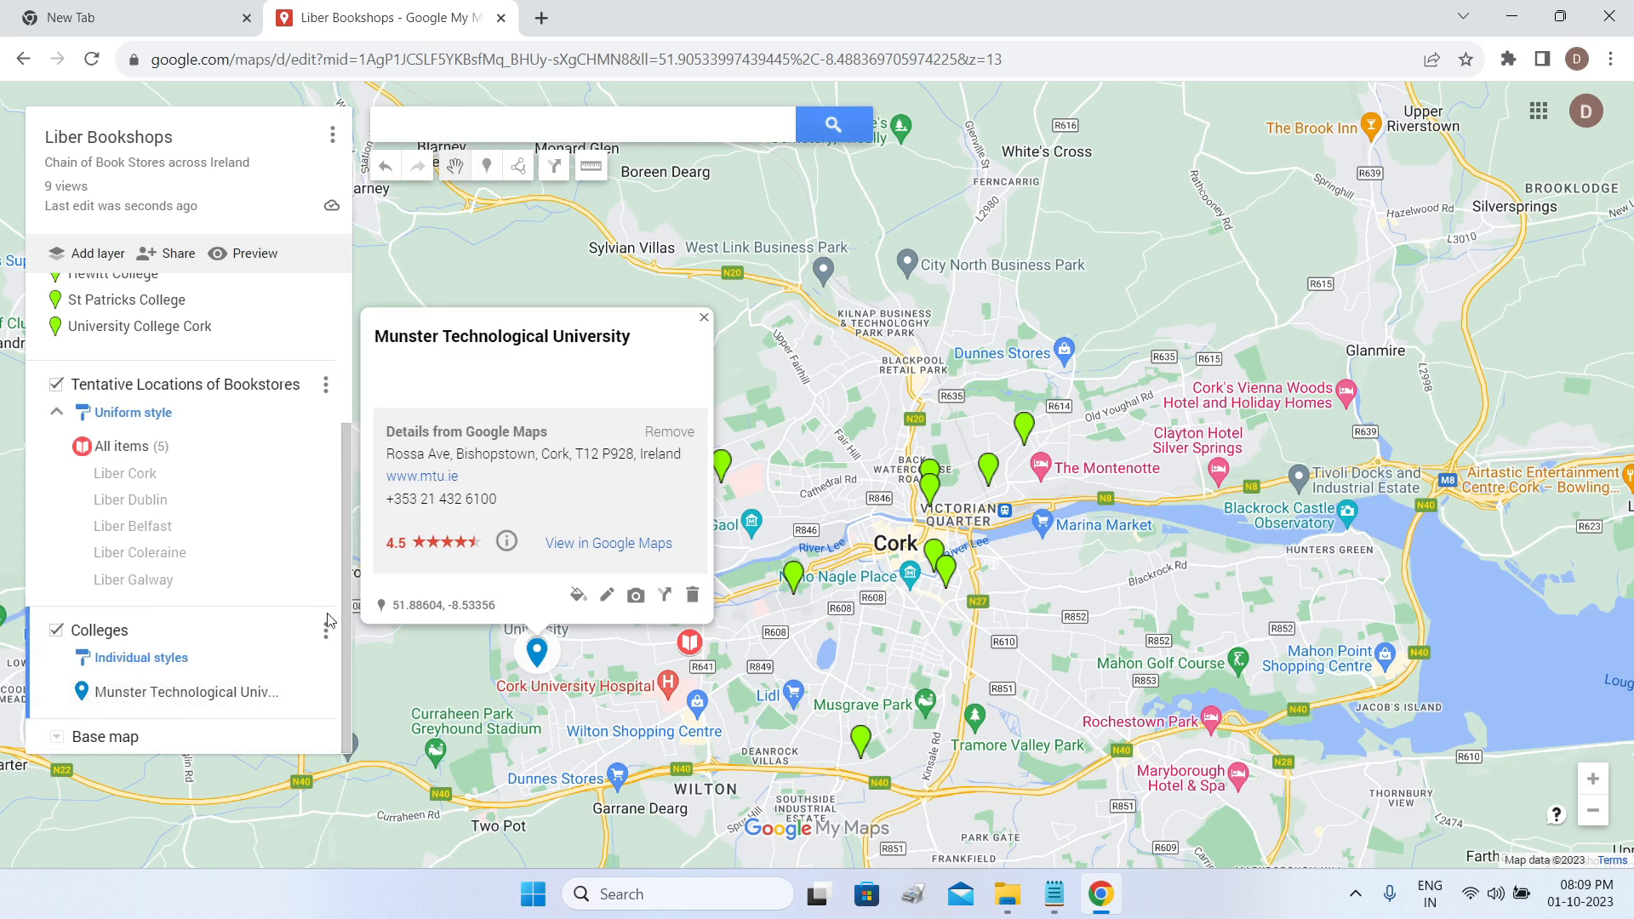
pyautogui.moveTo(345, 575); pyautogui.dragTo(407, 340)
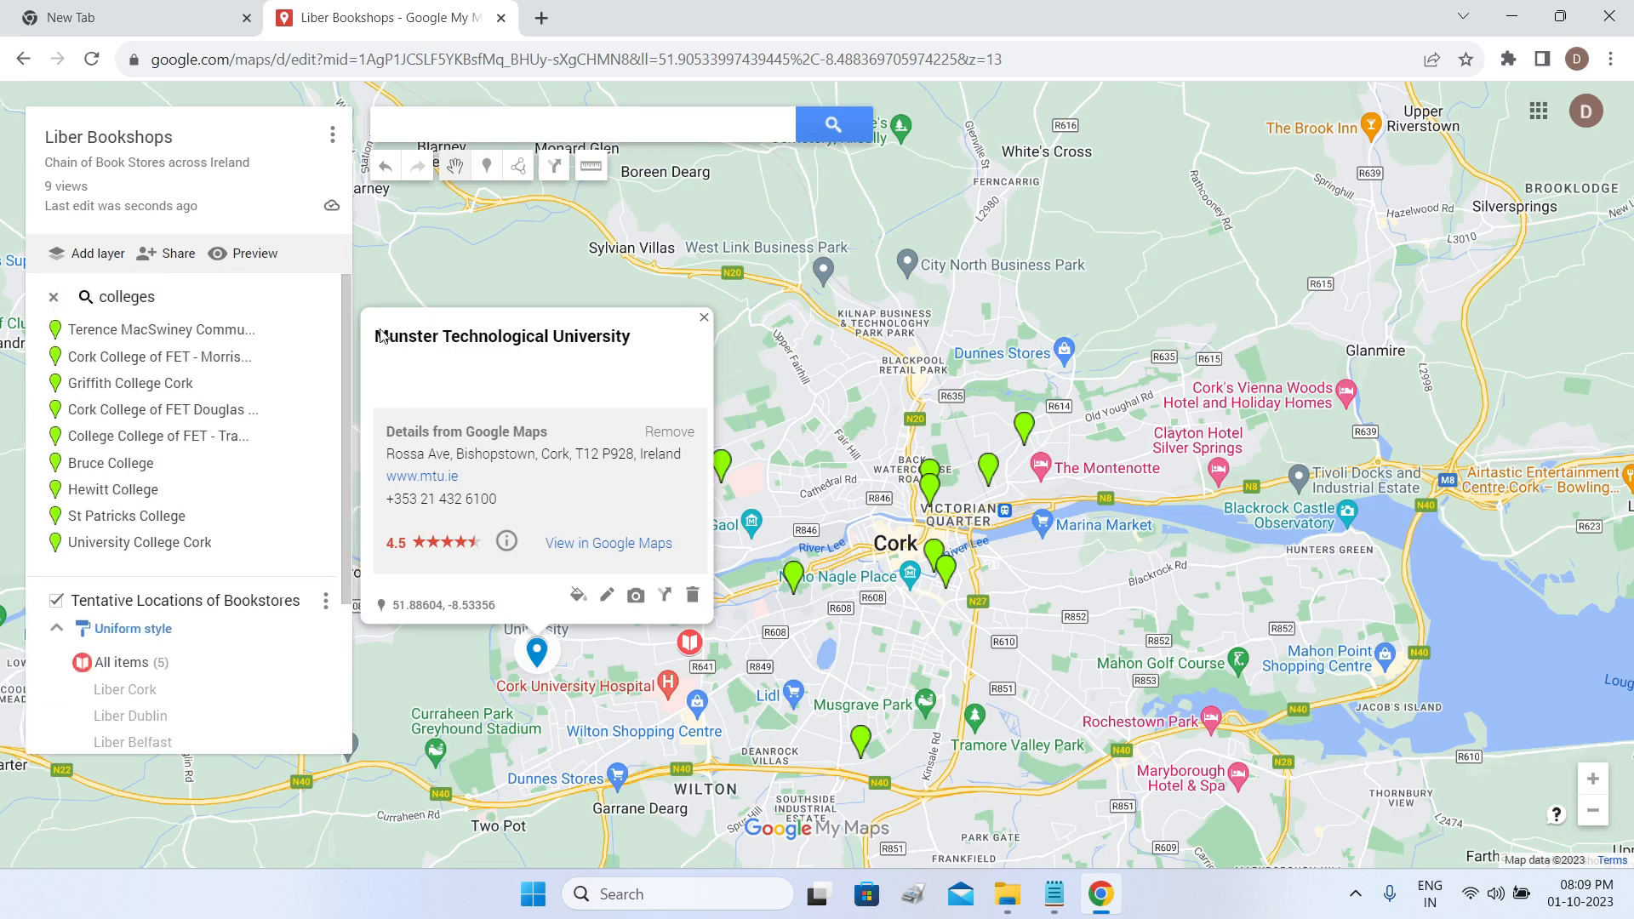
pyautogui.moveTo(320, 335)
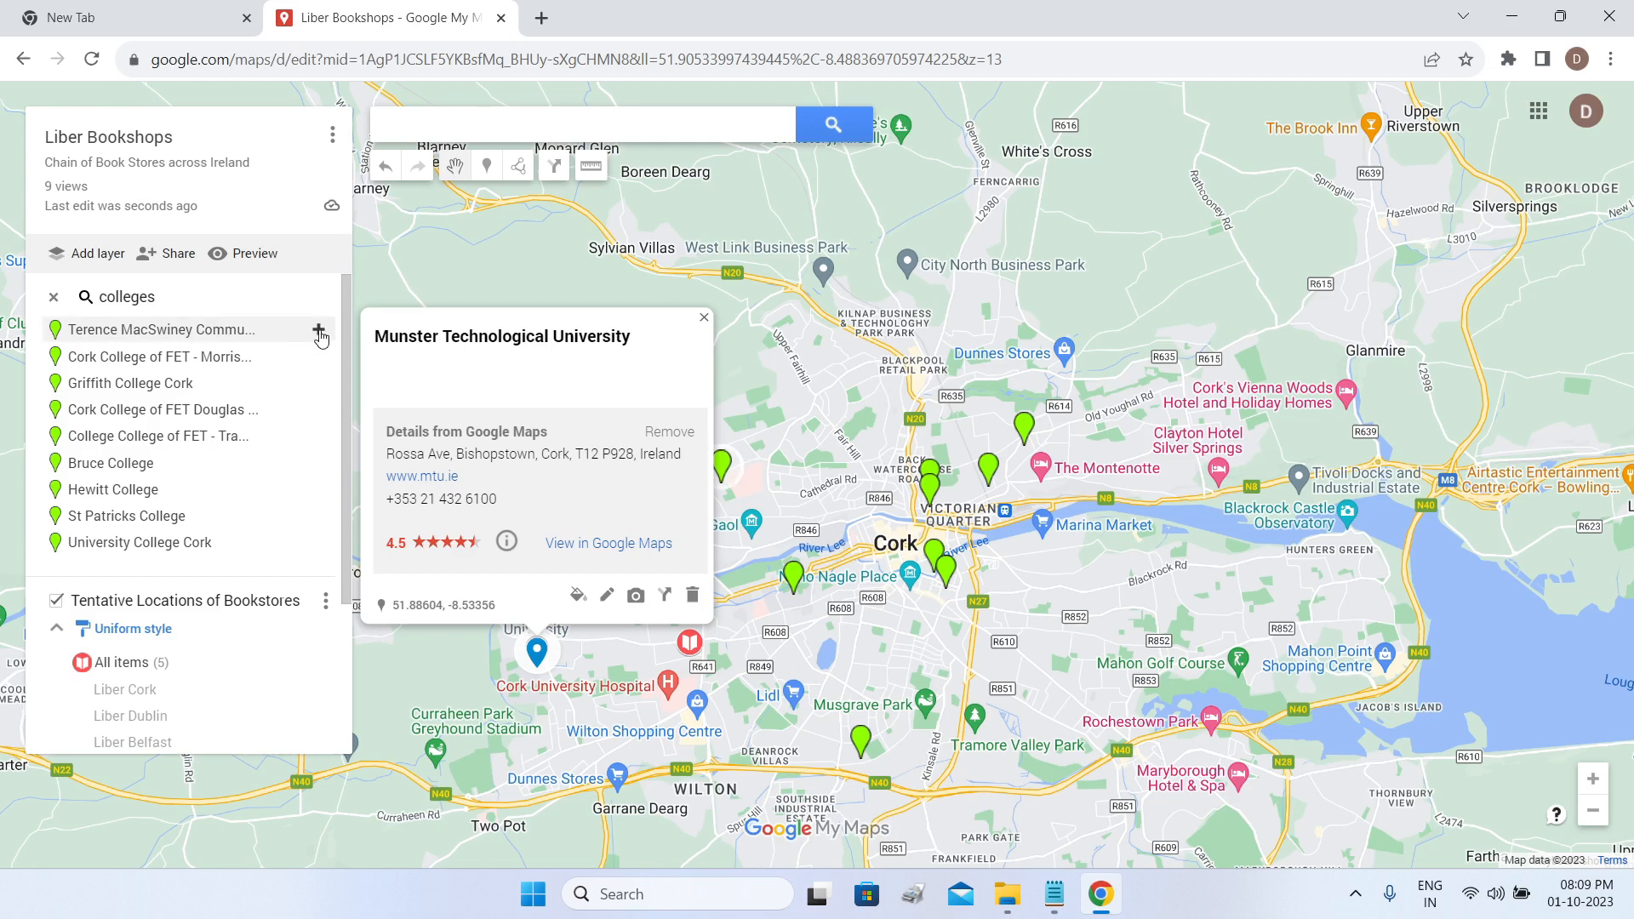
pyautogui.click(318, 332)
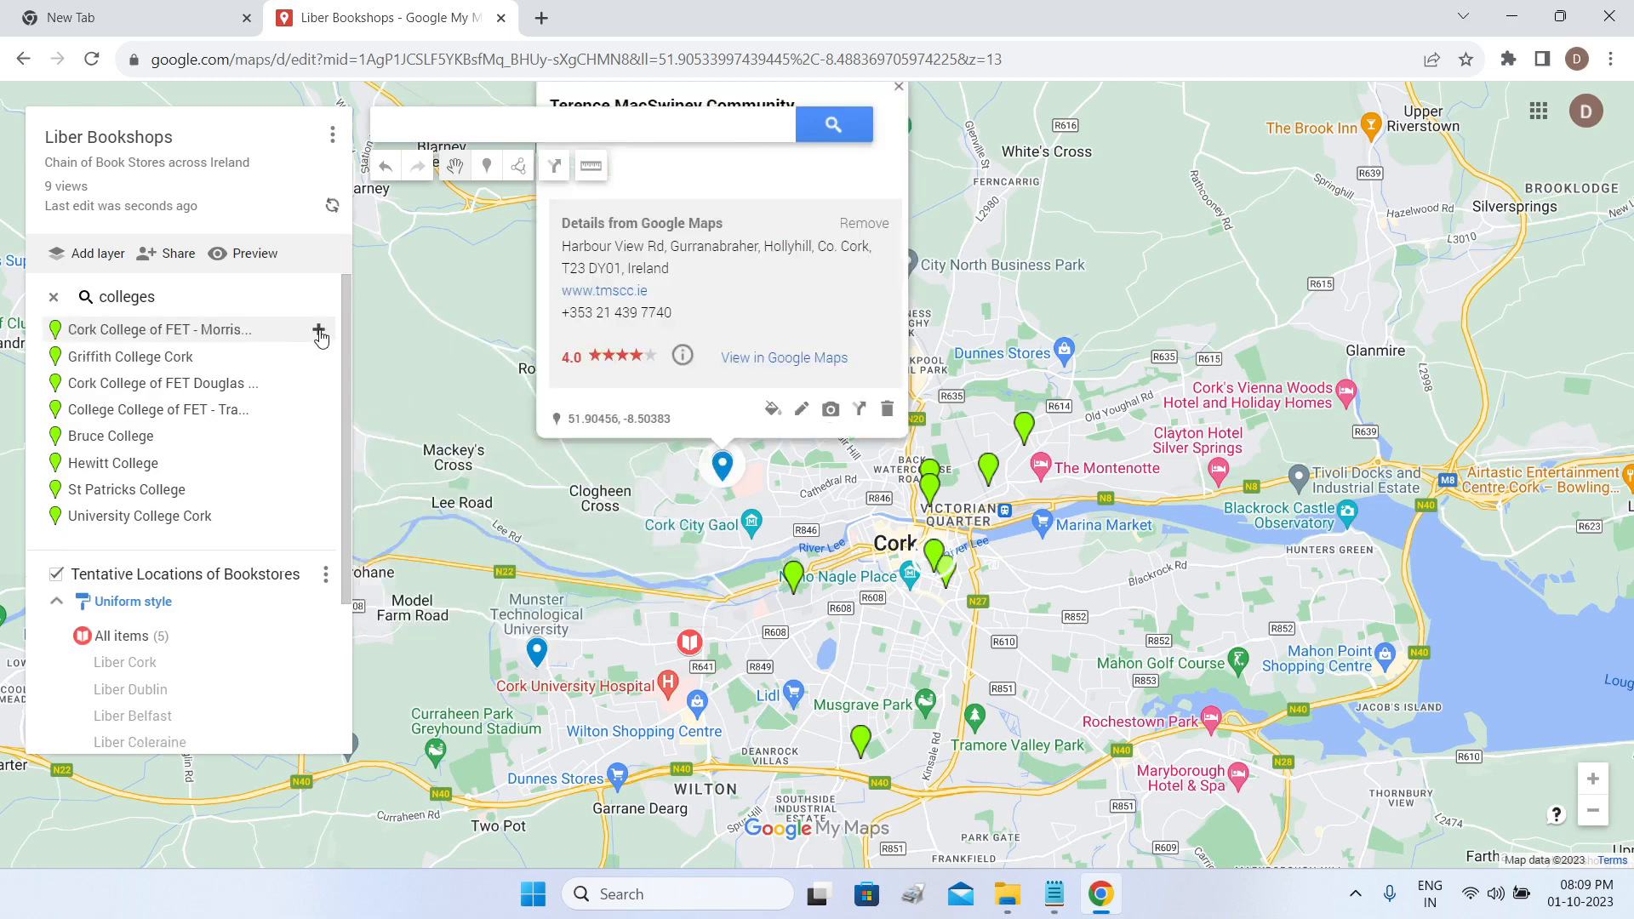
pyautogui.click(318, 332)
pyautogui.click(318, 333)
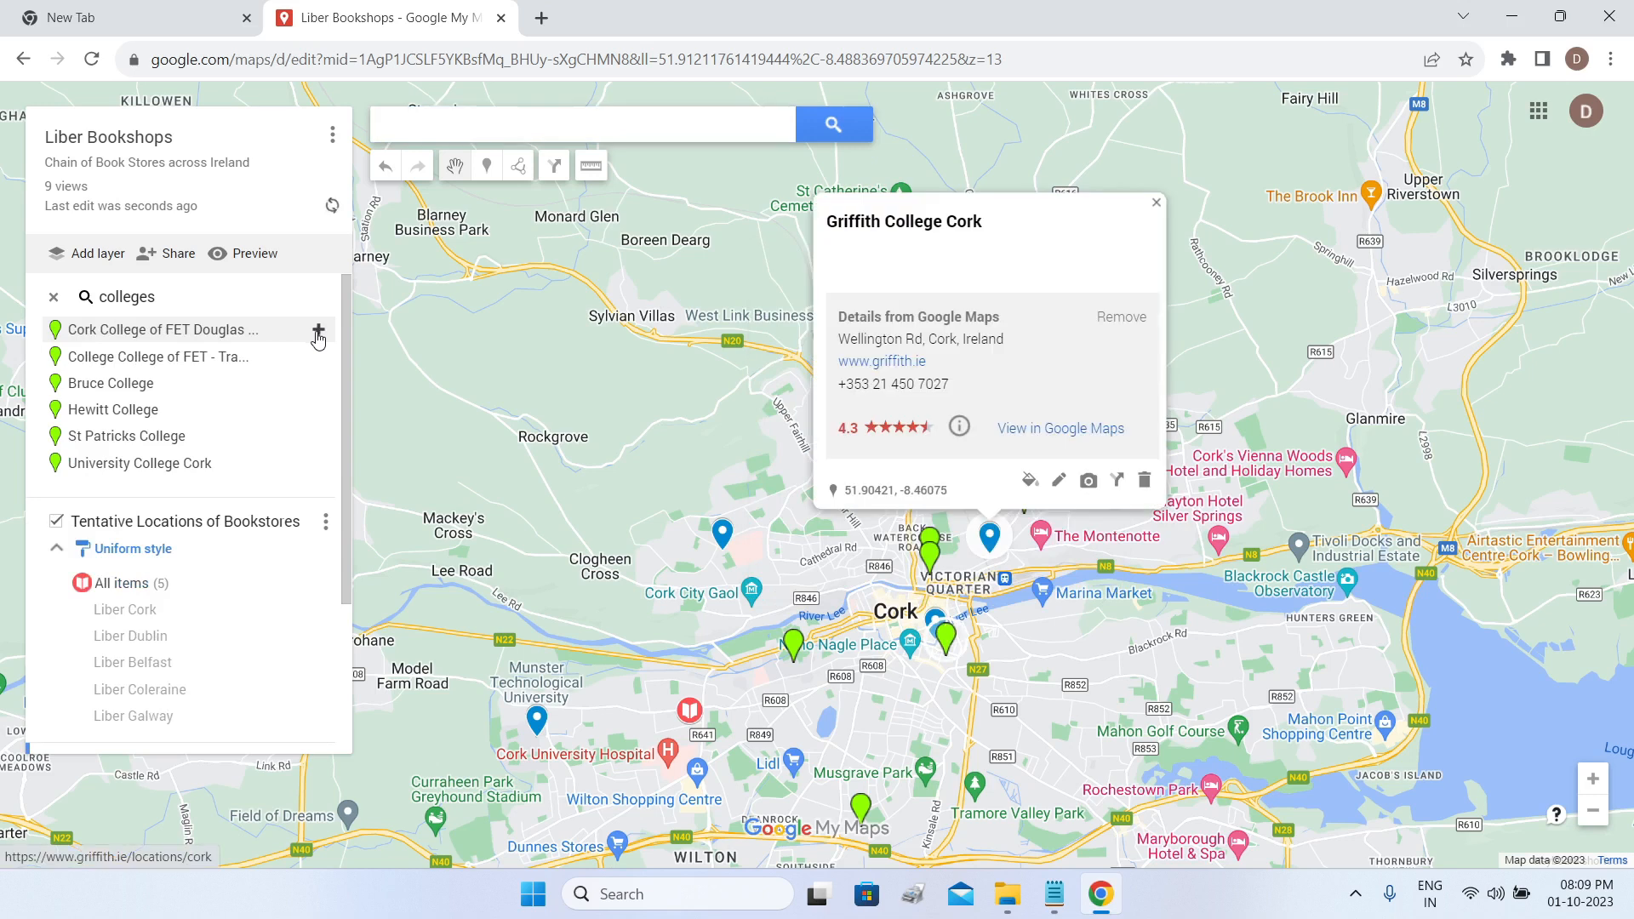
pyautogui.click(319, 332)
# Add Tramore Road, Bruce, Hewitt, St Patricks and University College Cork to the Colleges layer.
pyautogui.click(317, 332)
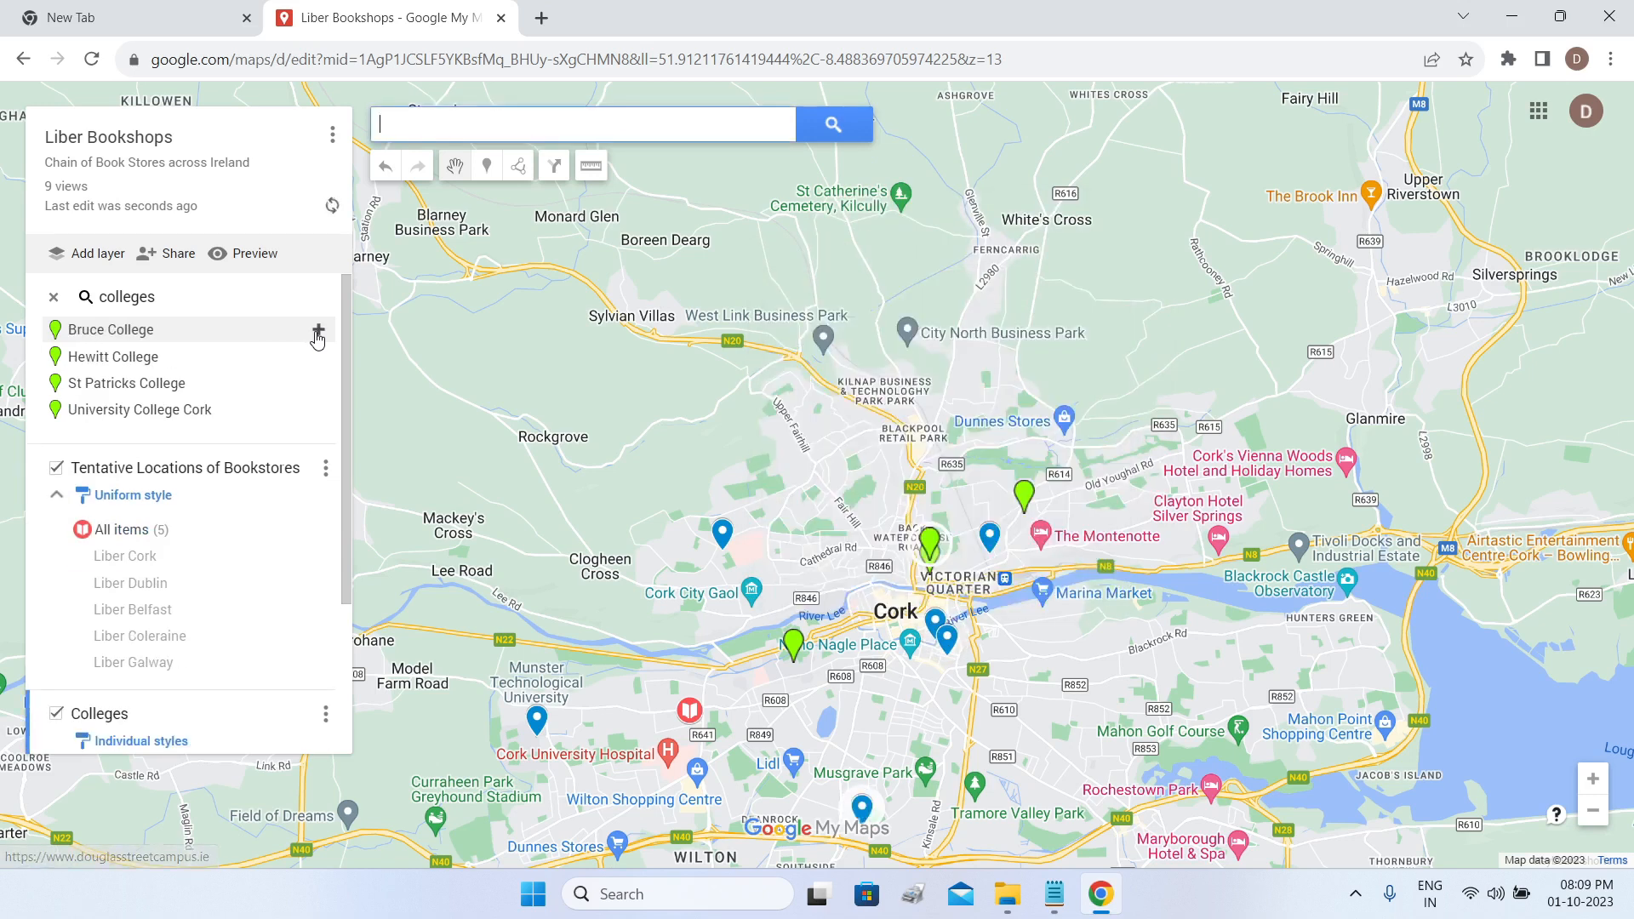
pyautogui.click(318, 332)
pyautogui.click(315, 332)
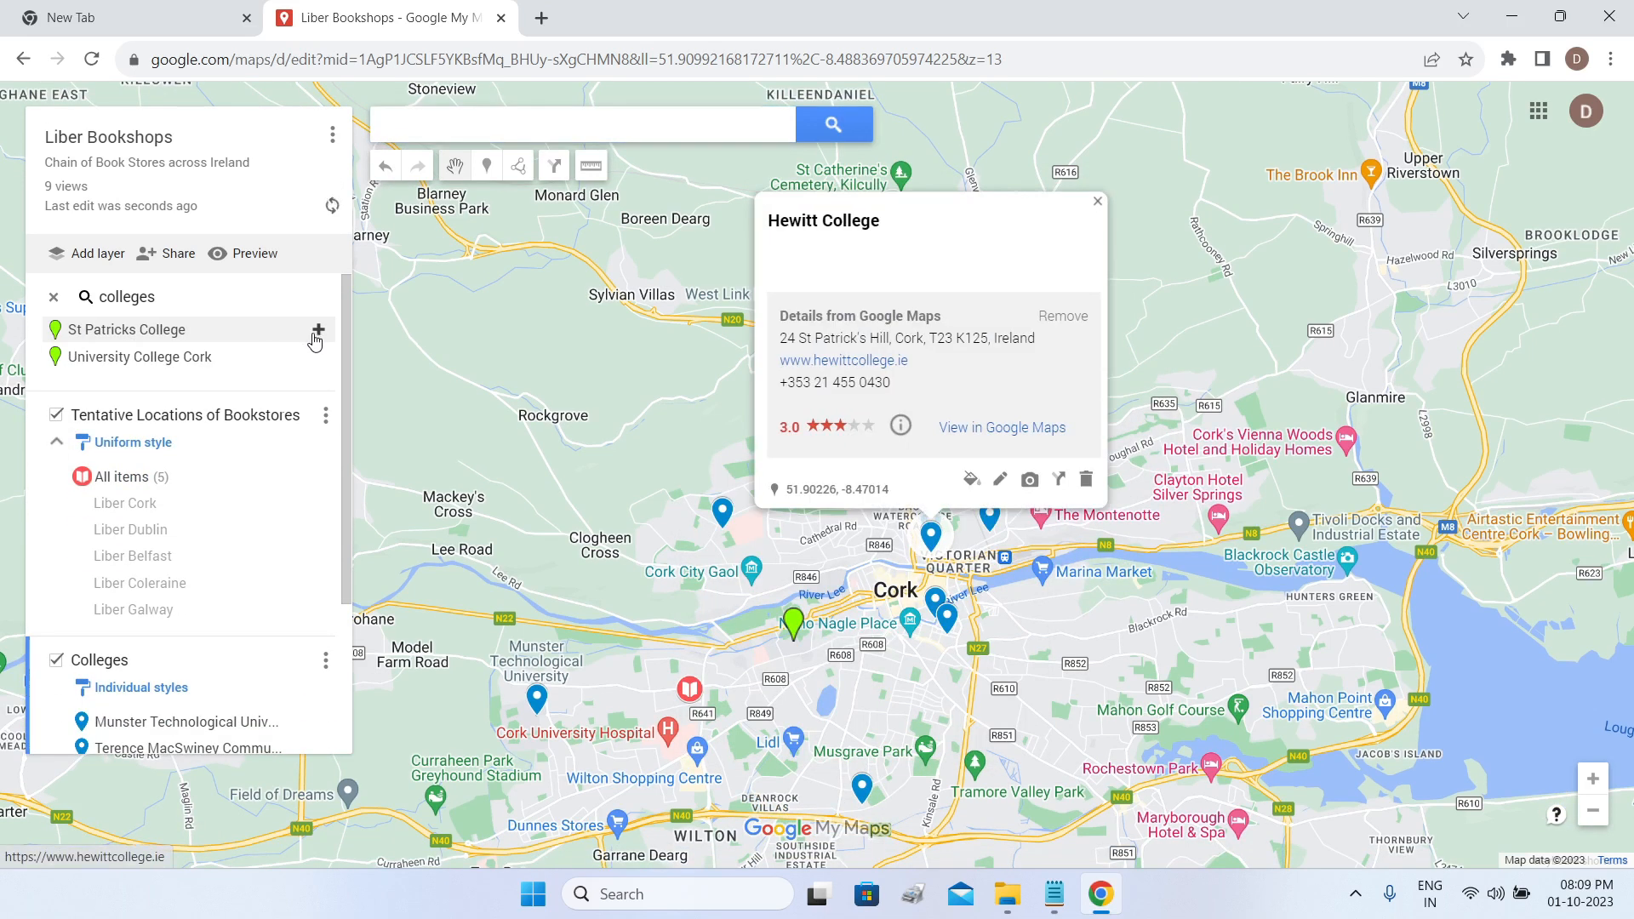
pyautogui.click(317, 332)
pyautogui.click(317, 332)
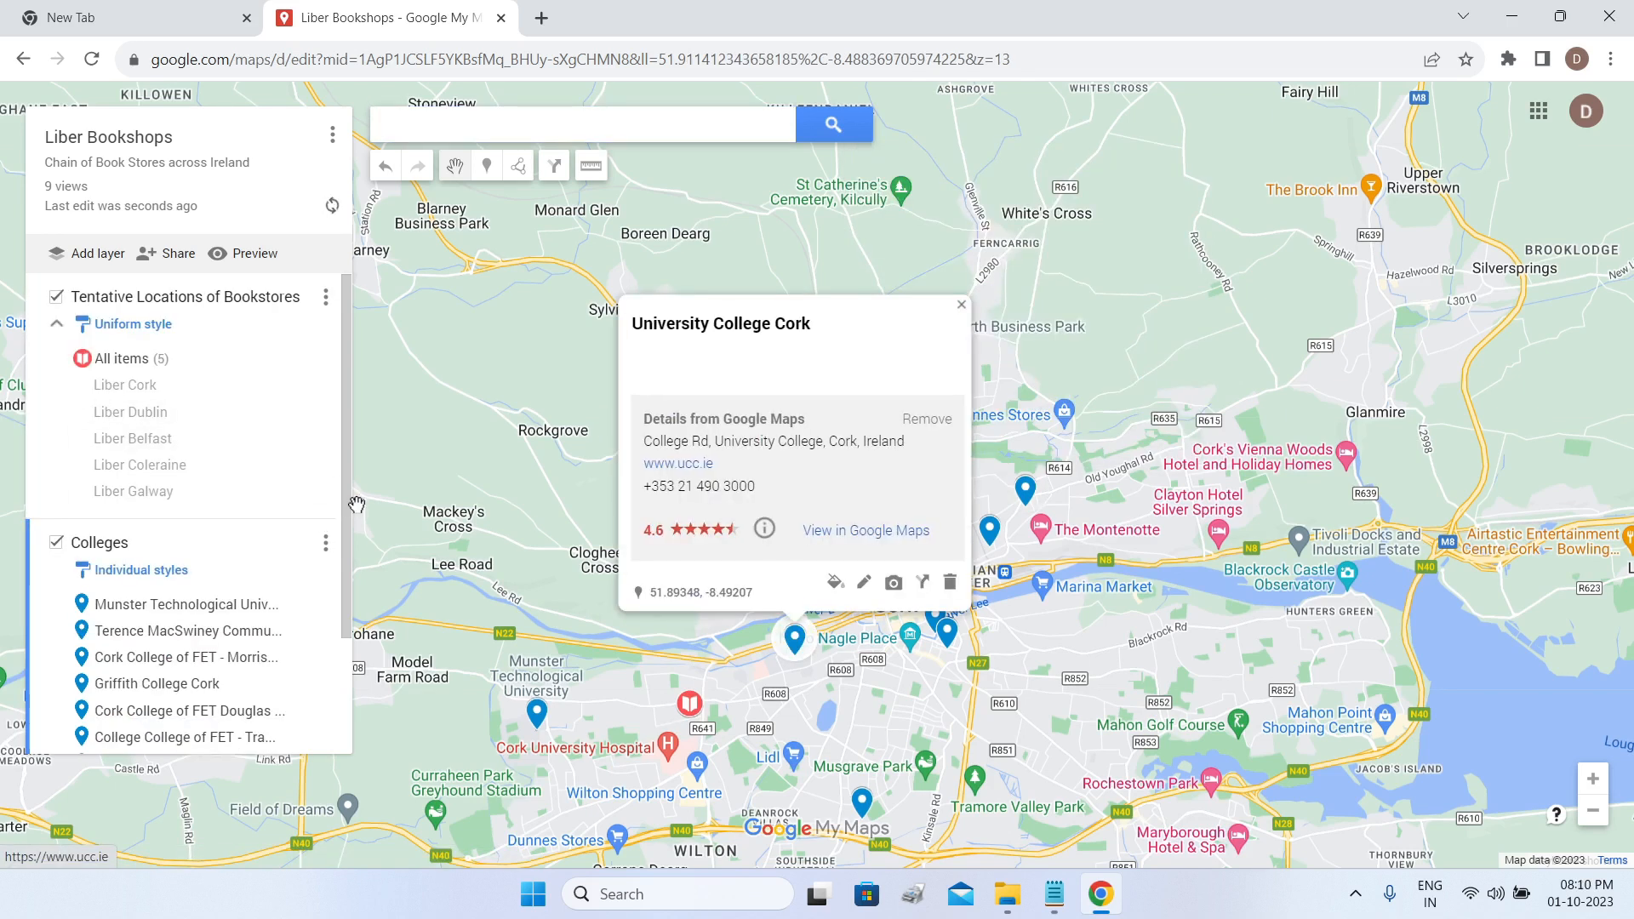
pyautogui.scroll(-2, 325, 587)
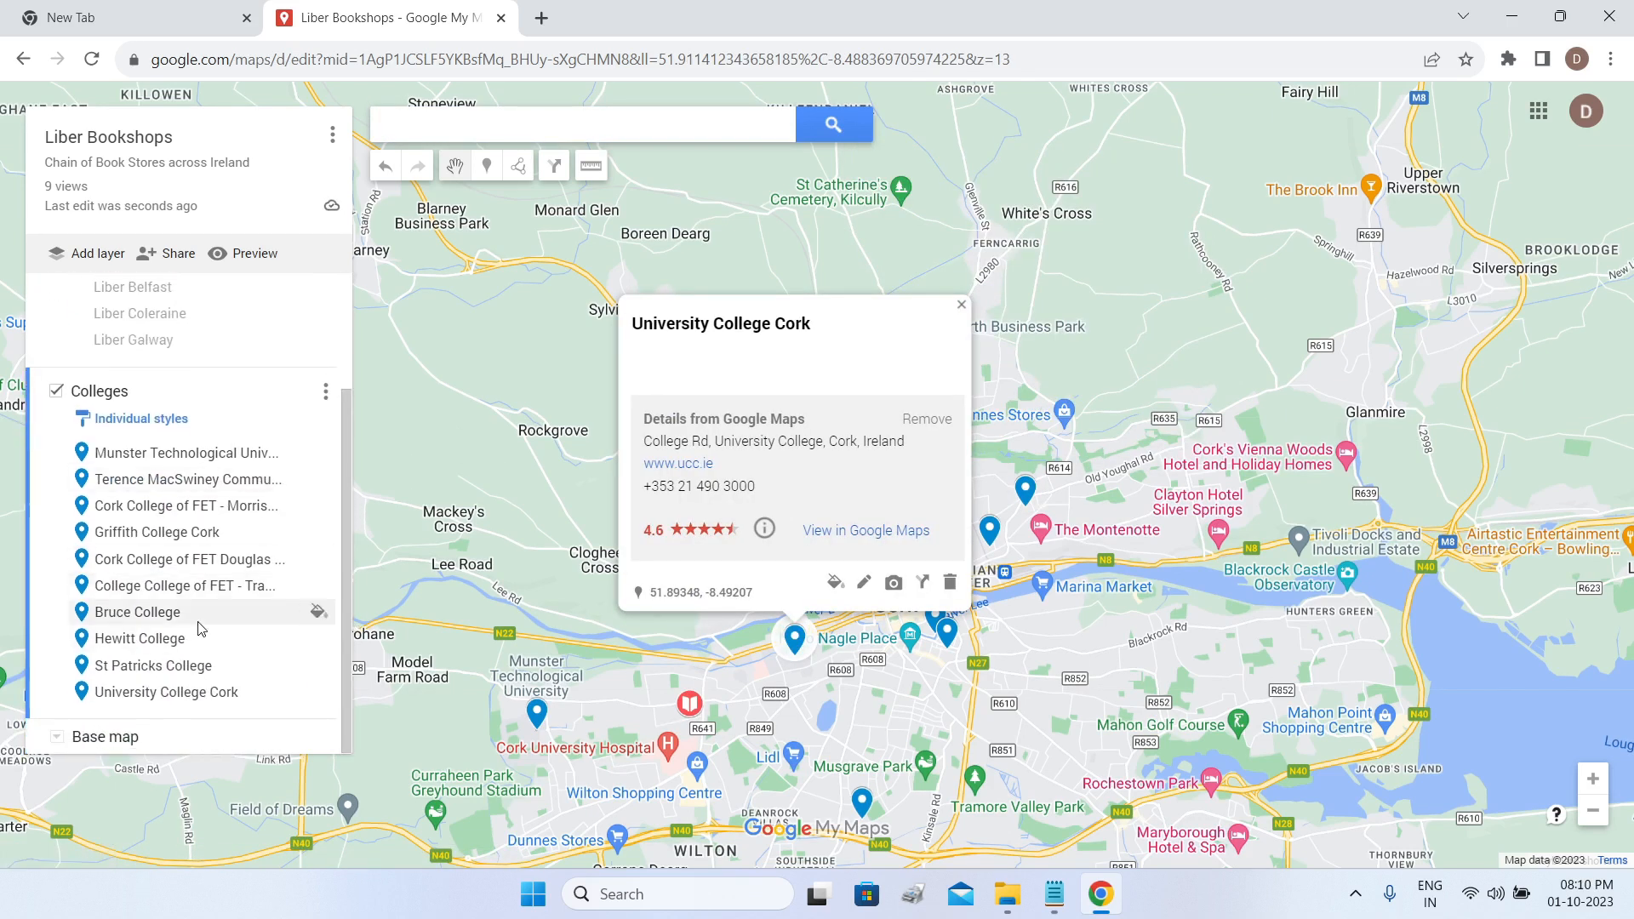
pyautogui.scroll(2, 175, 651)
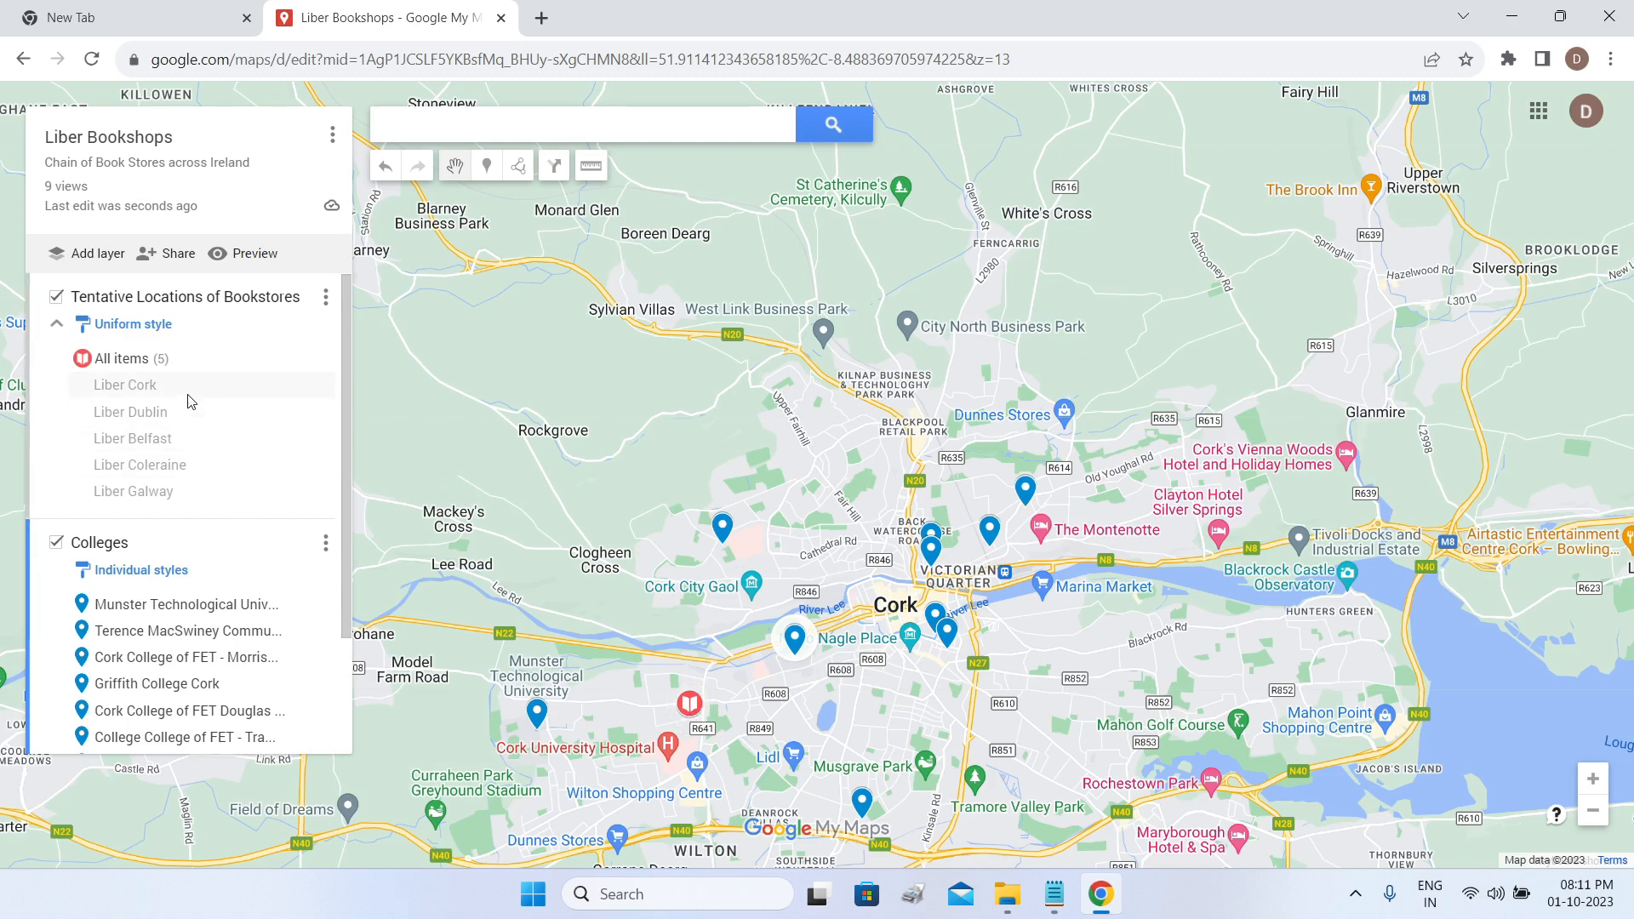
pyautogui.scroll(-2, 202, 462)
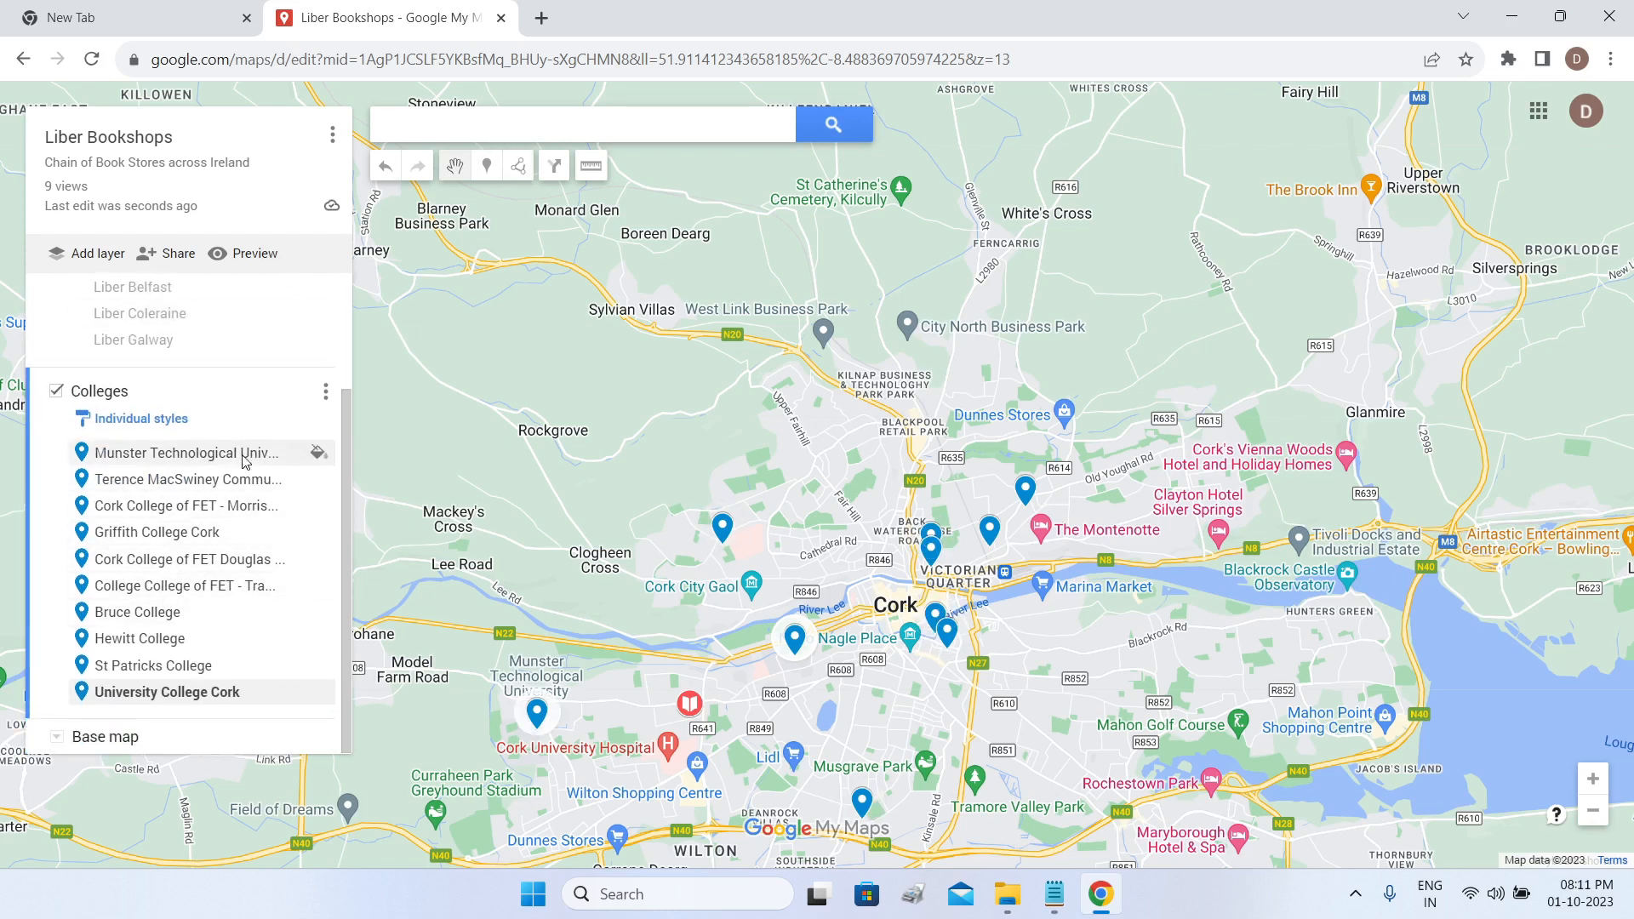
pyautogui.scroll(2, 243, 451)
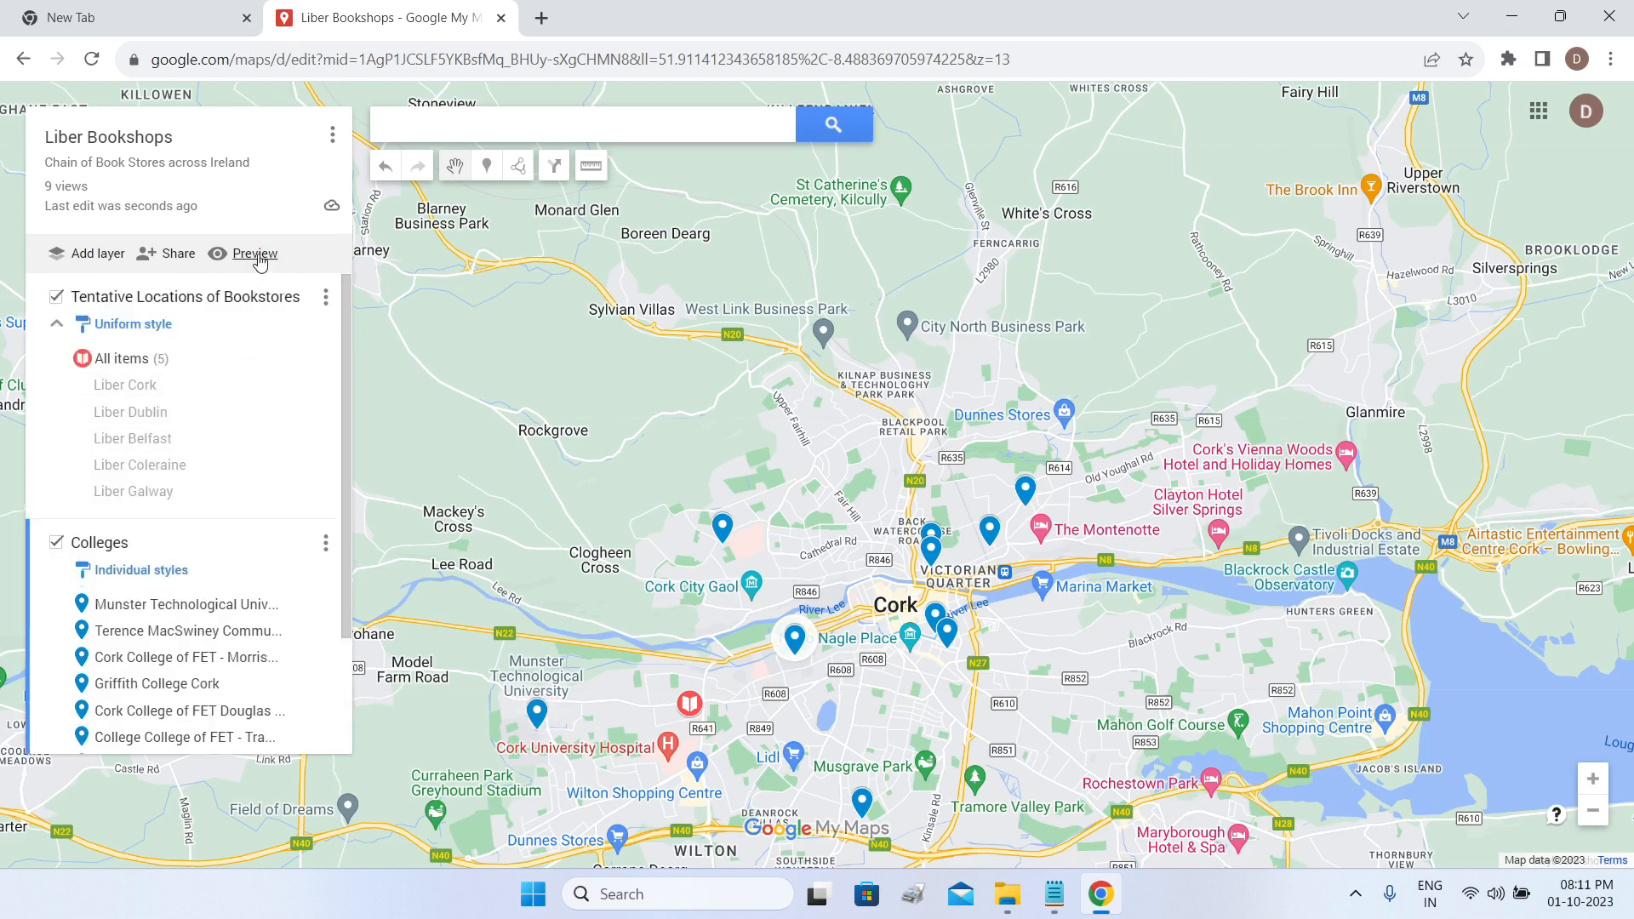
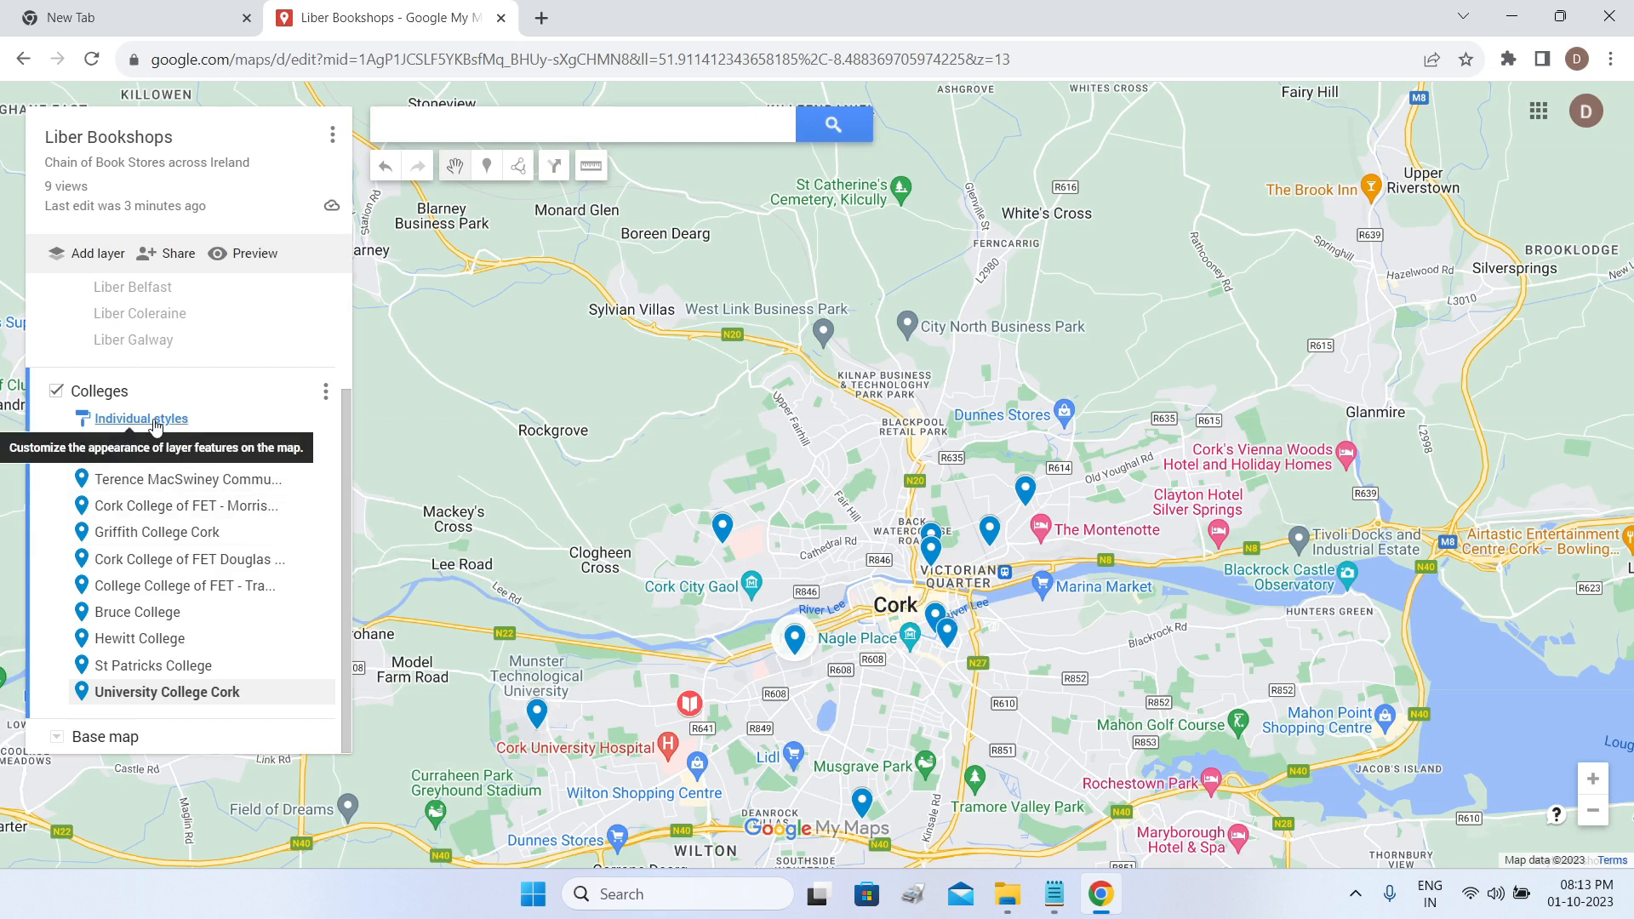
# Switch the Colleges layer from individual styles to a uniform style.
pyautogui.click(155, 422)
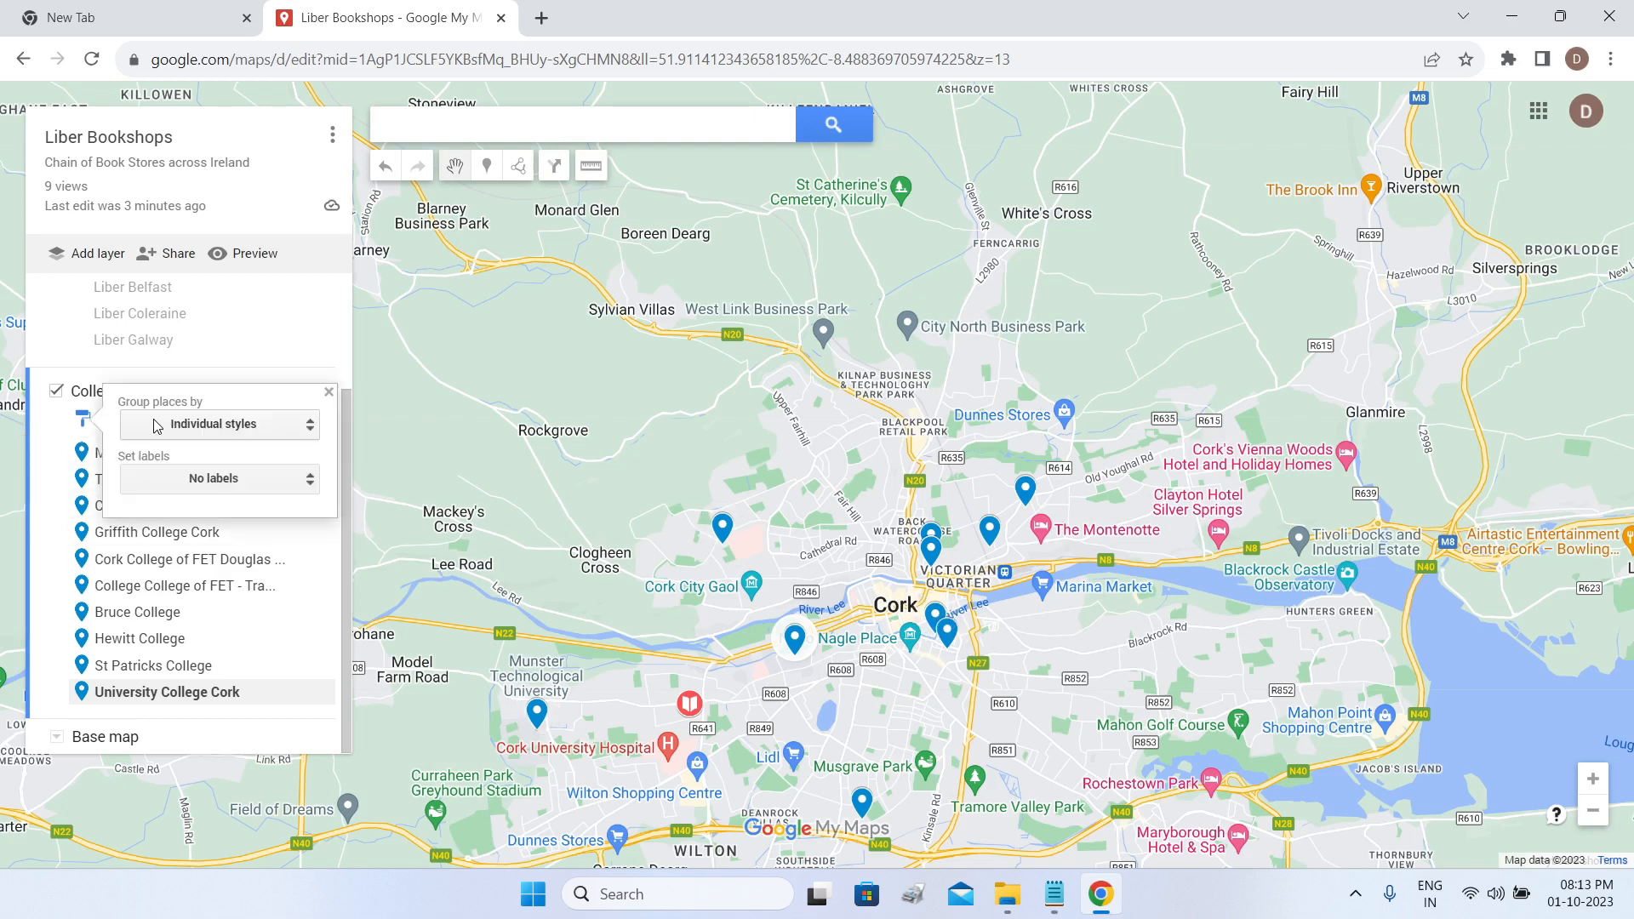
pyautogui.click(240, 434)
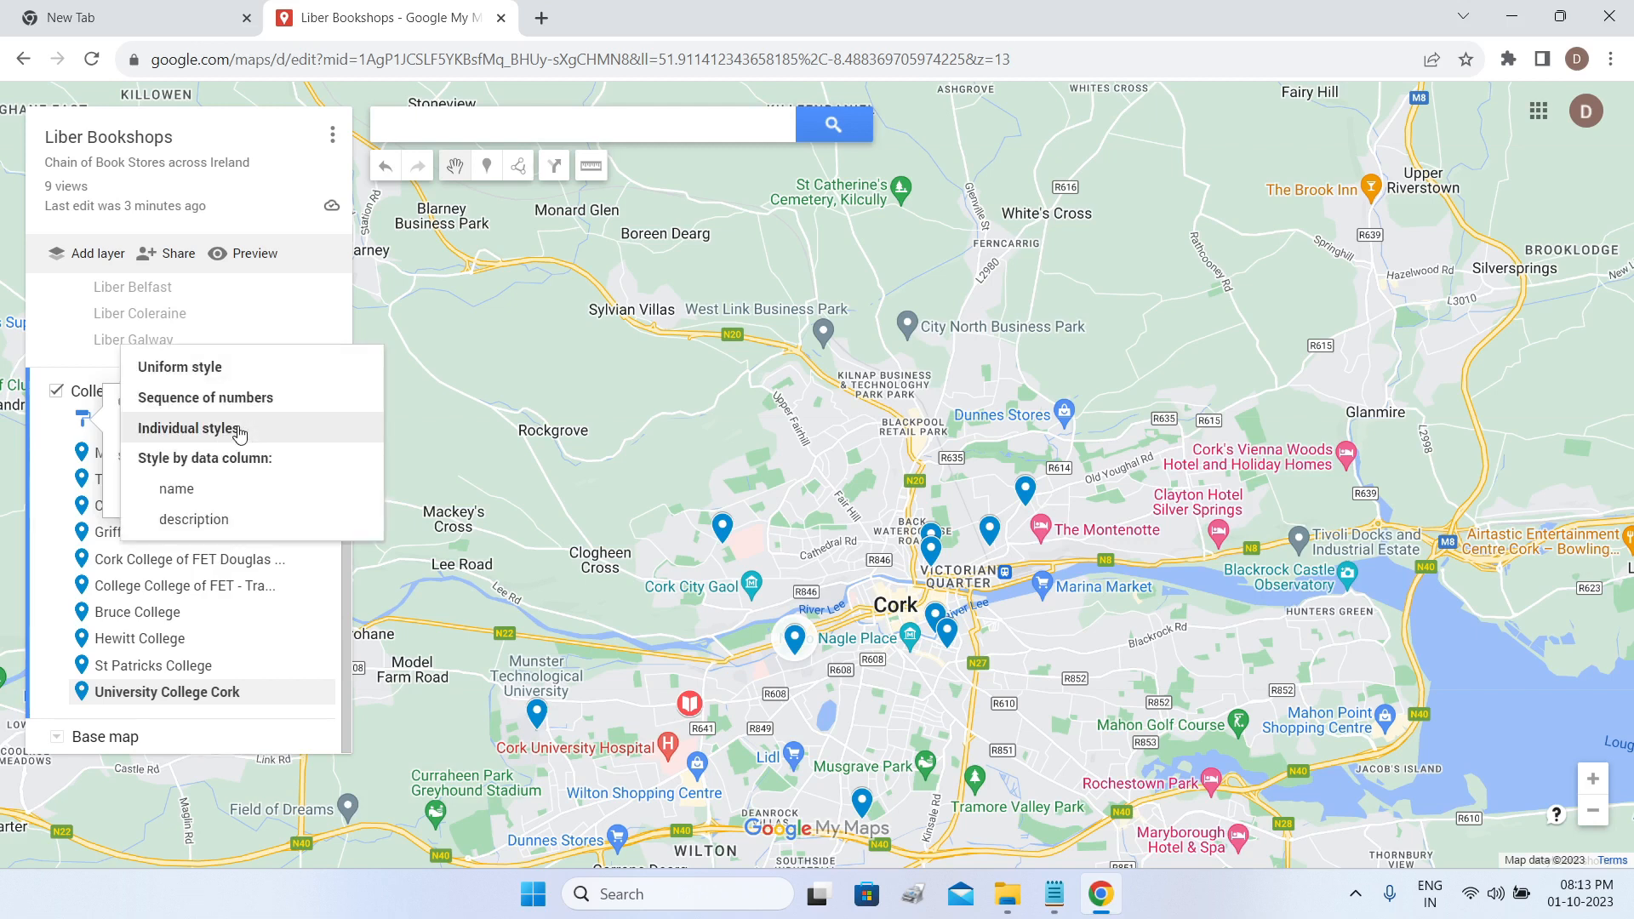
pyautogui.click(212, 377)
pyautogui.click(288, 487)
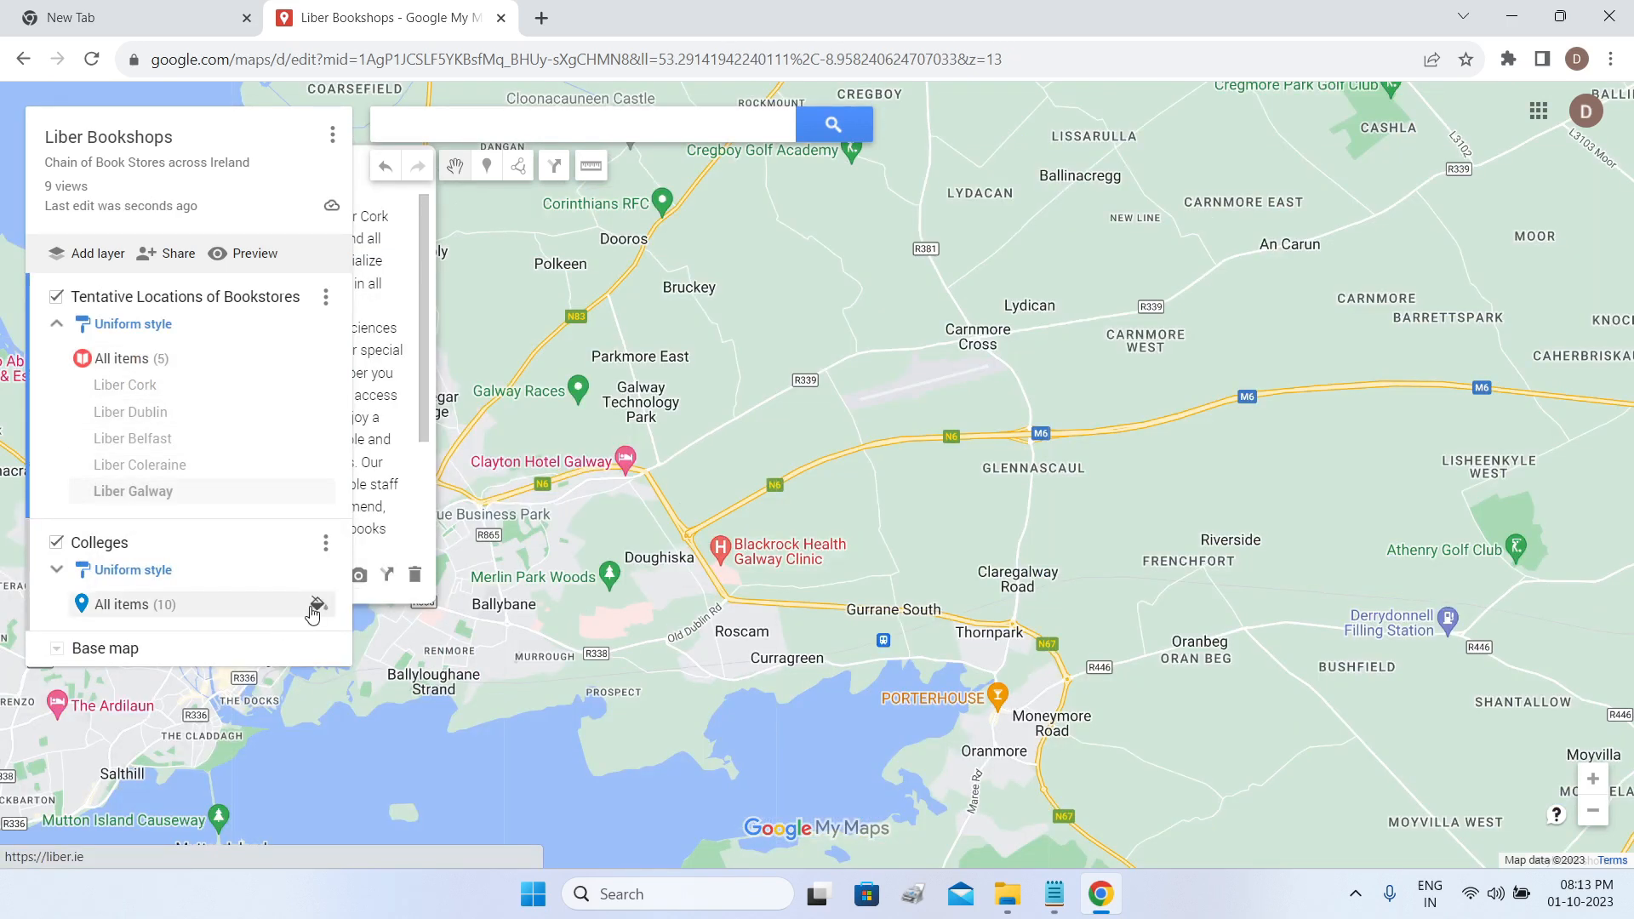
# Make all college markers purple with the graduation-cap icon found by searching 'univer'.
pyautogui.click(317, 605)
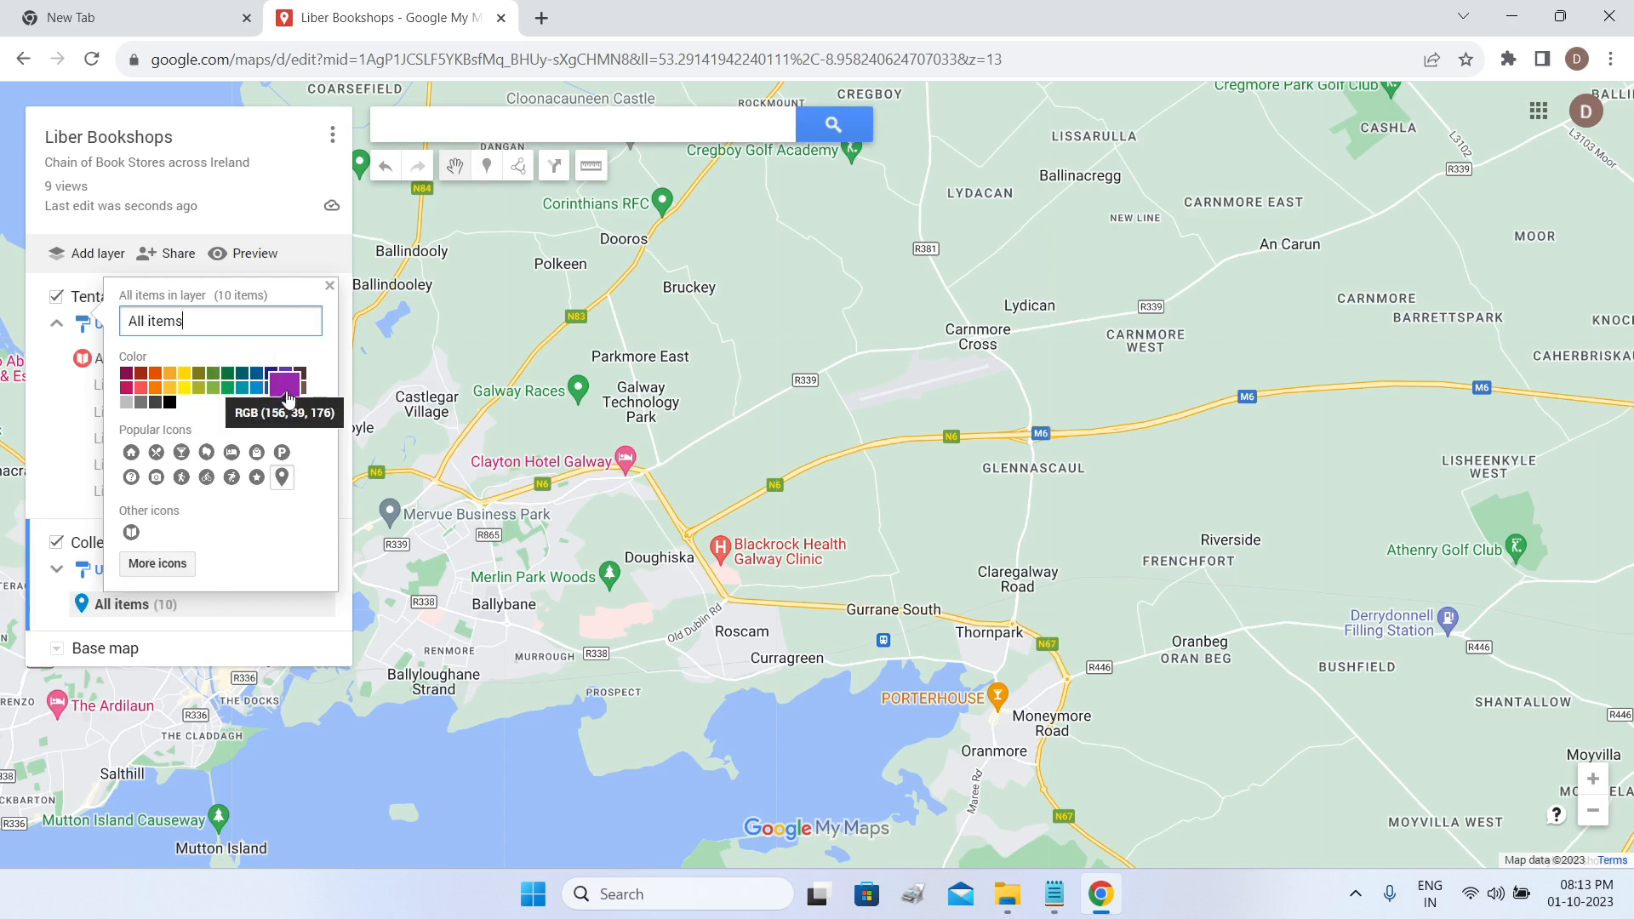
pyautogui.click(286, 400)
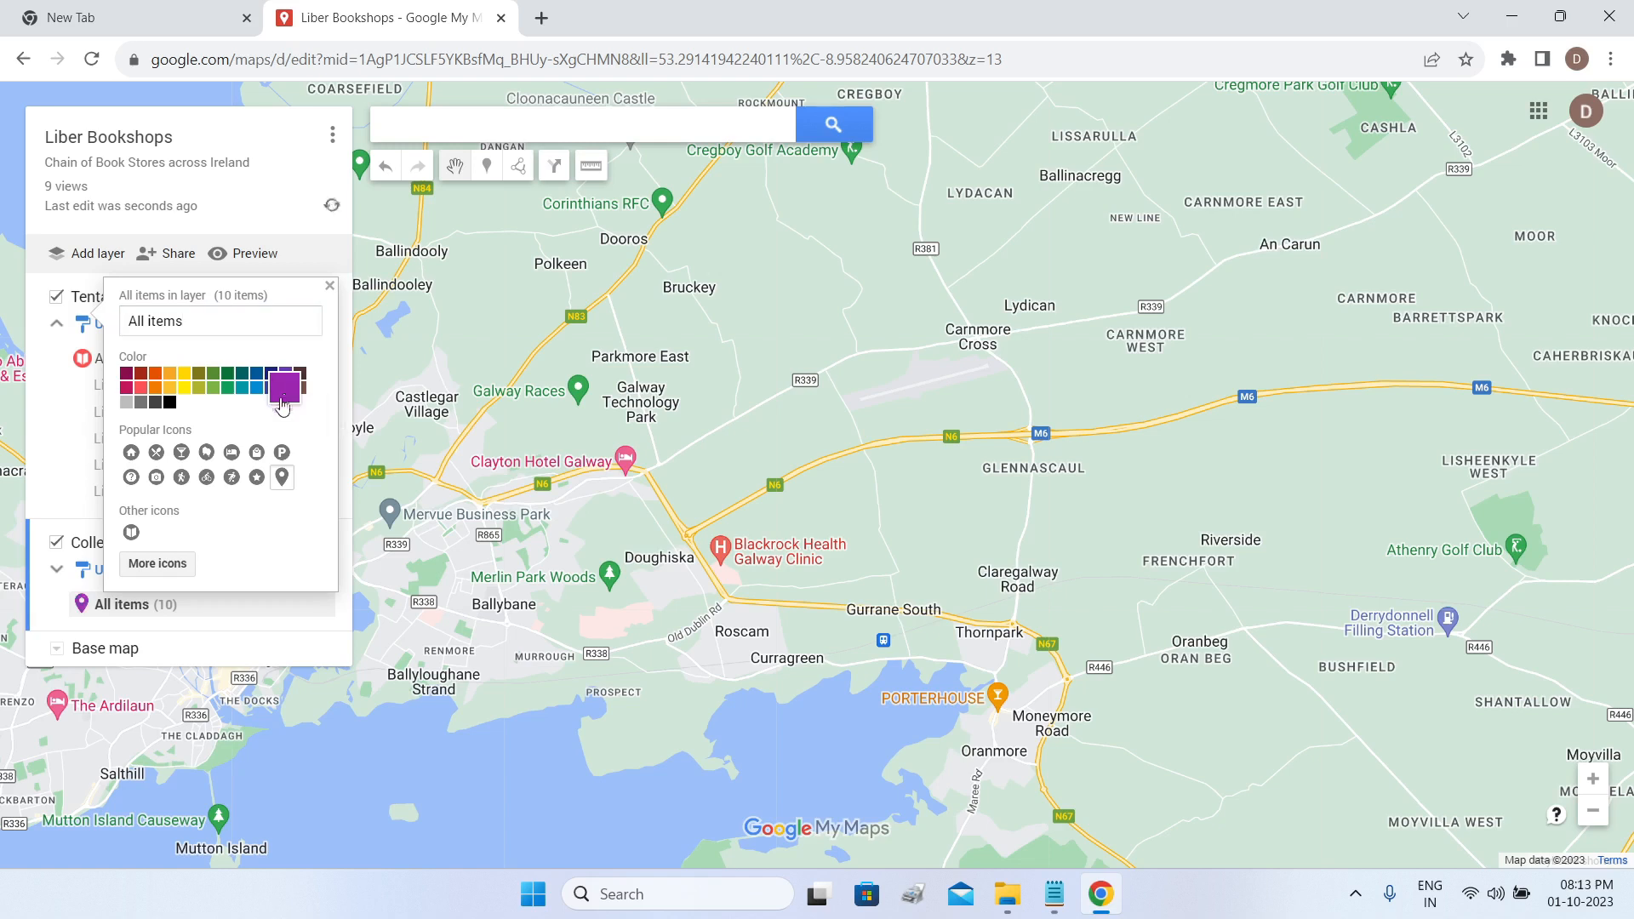
pyautogui.click(158, 565)
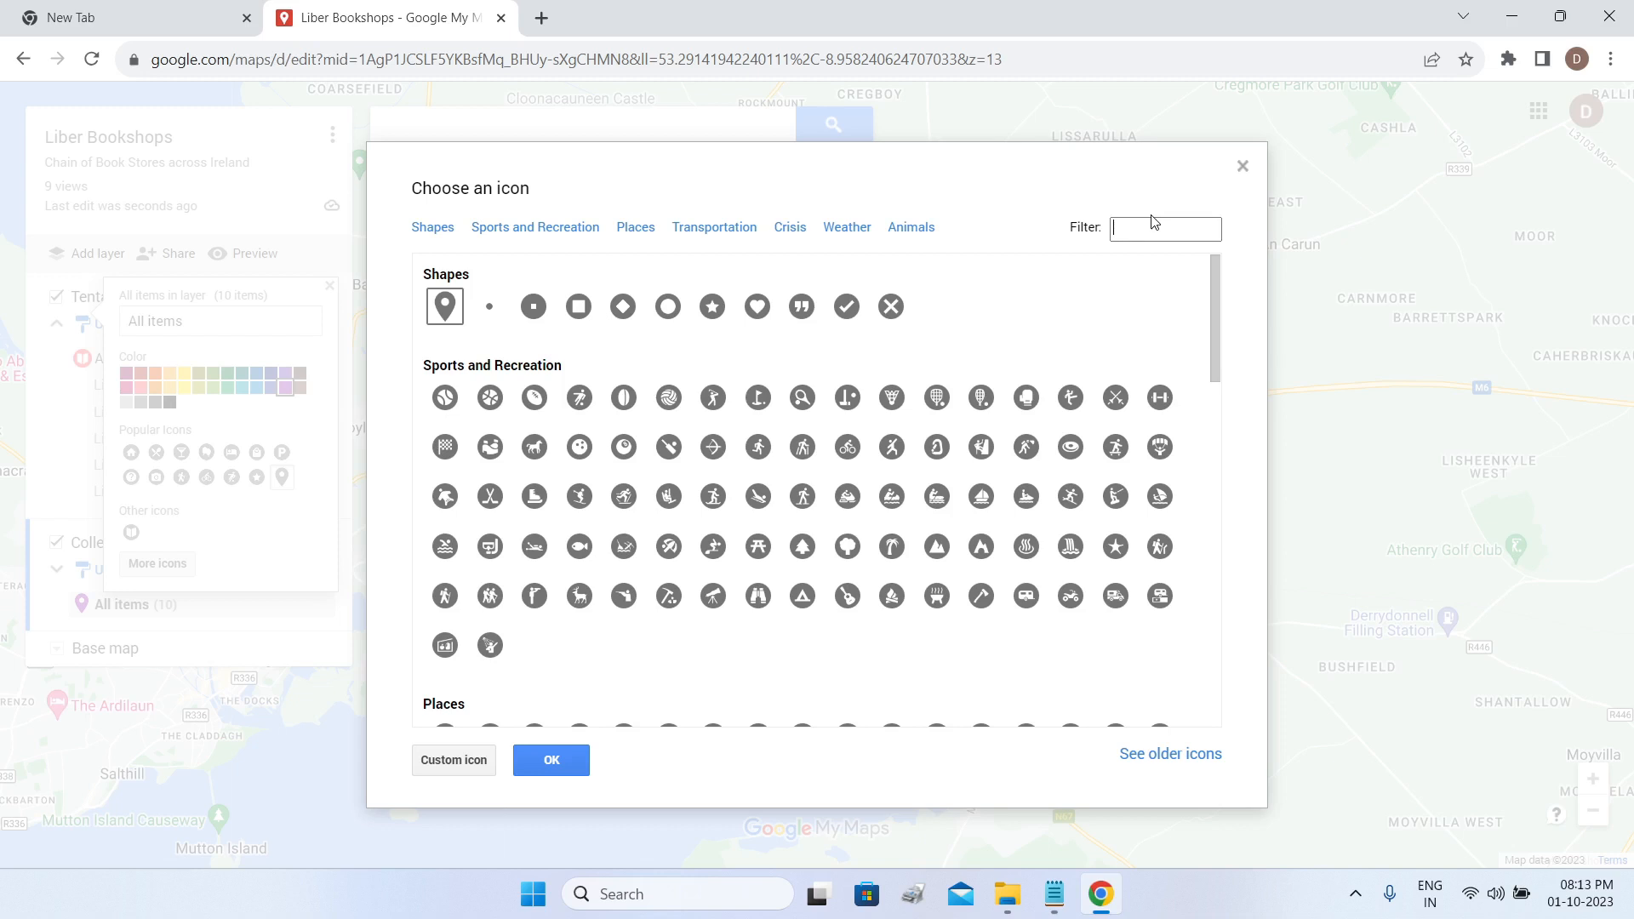
pyautogui.write('univer')
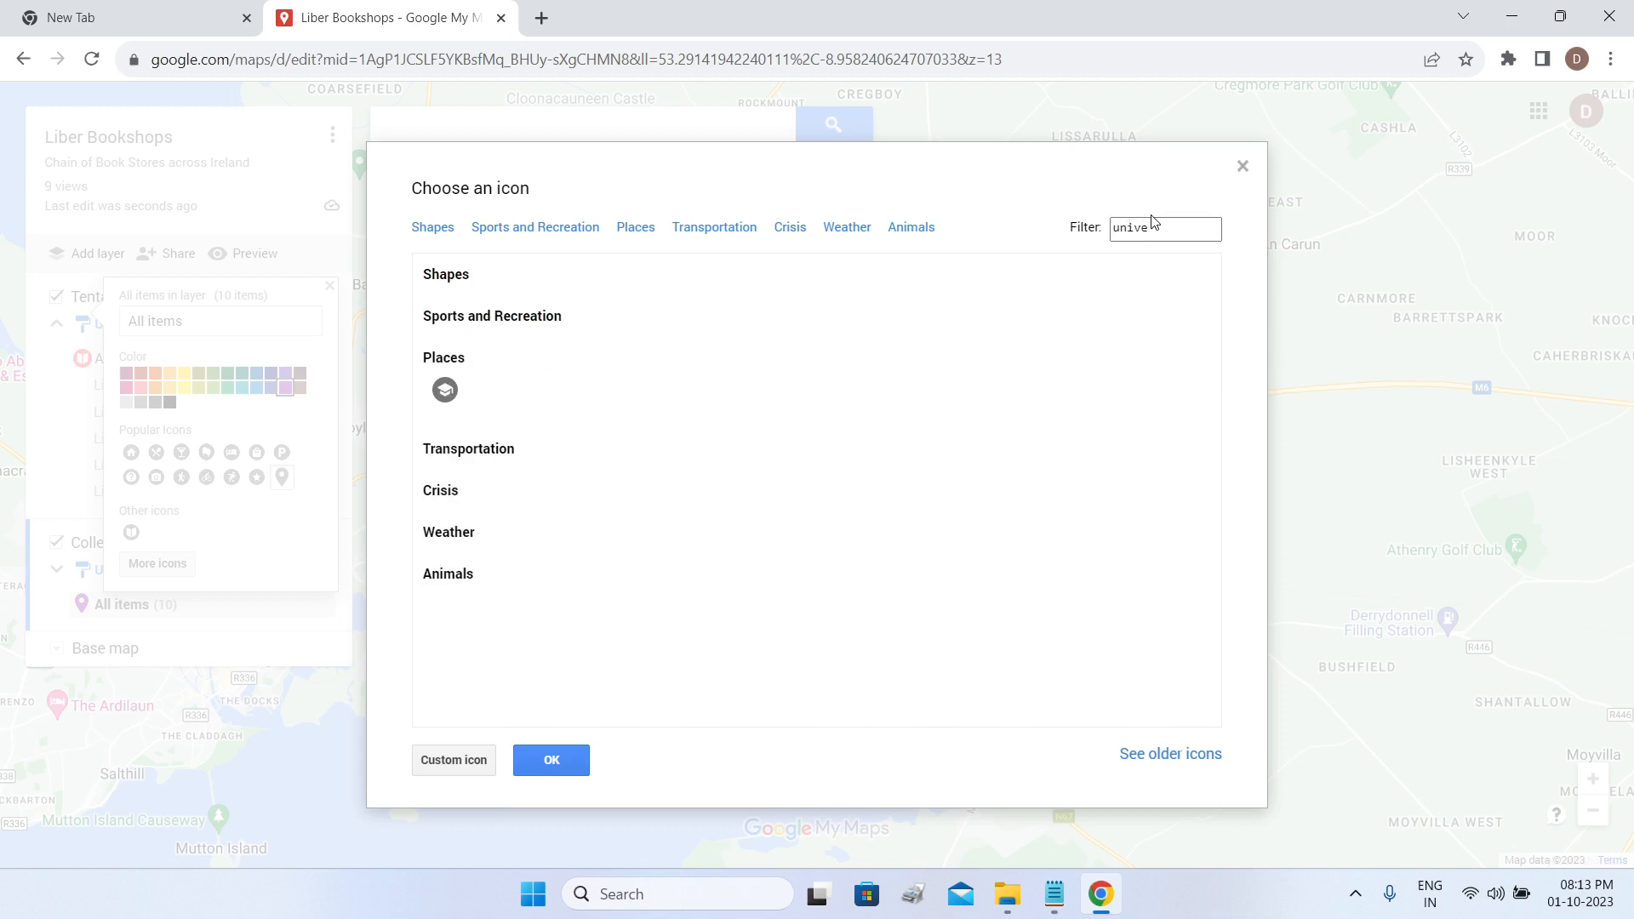
pyautogui.click(445, 389)
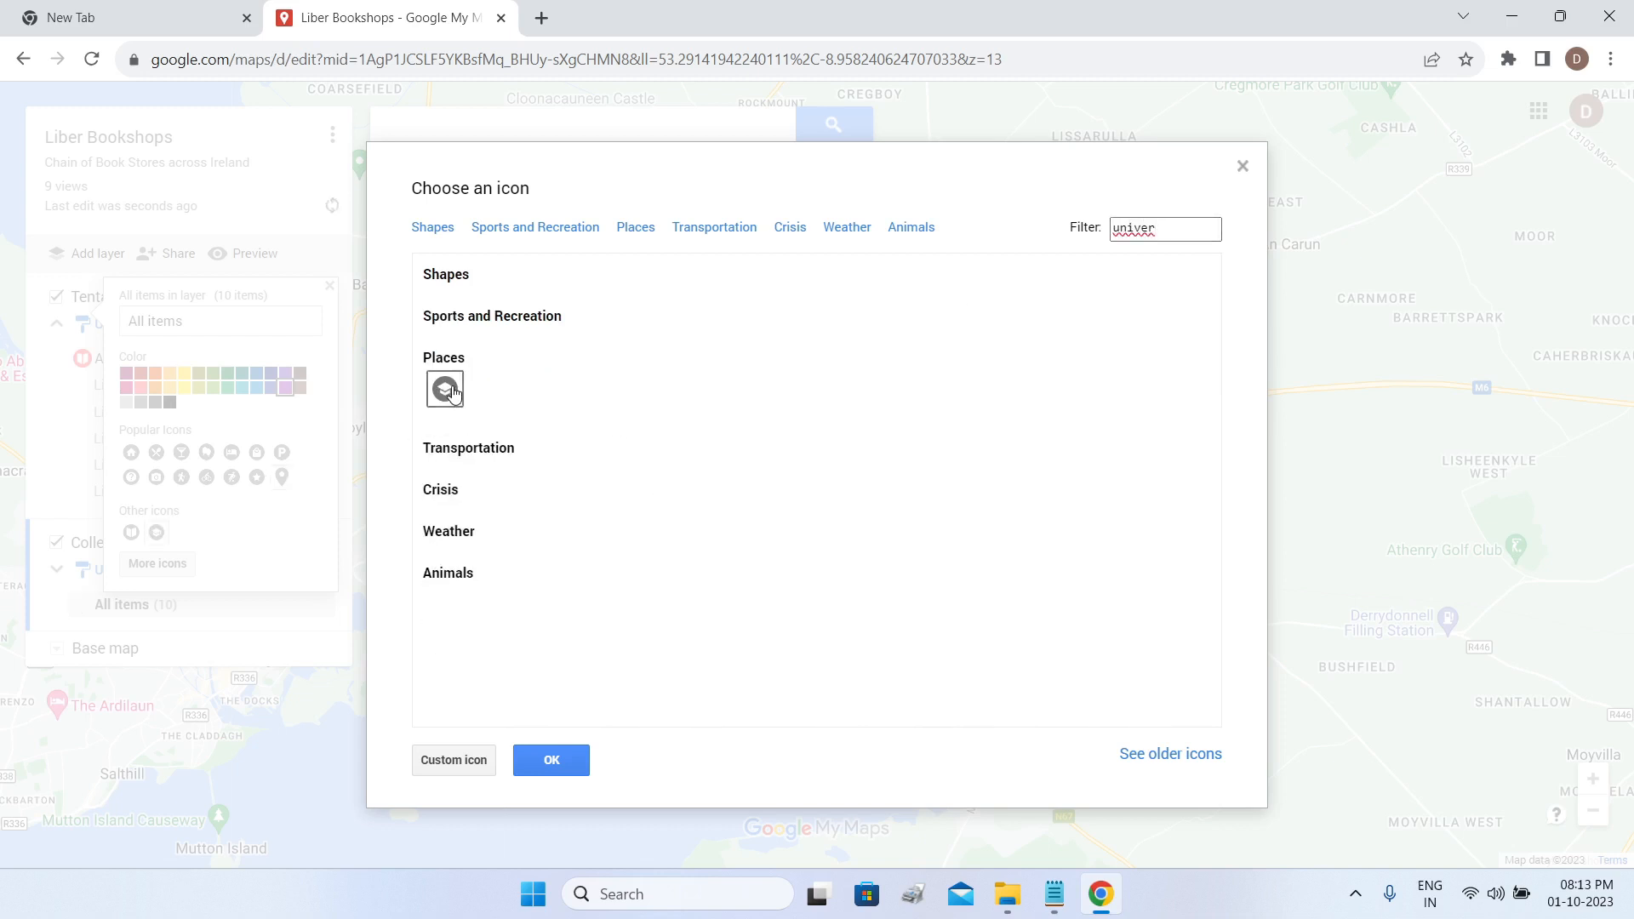
pyautogui.click(578, 767)
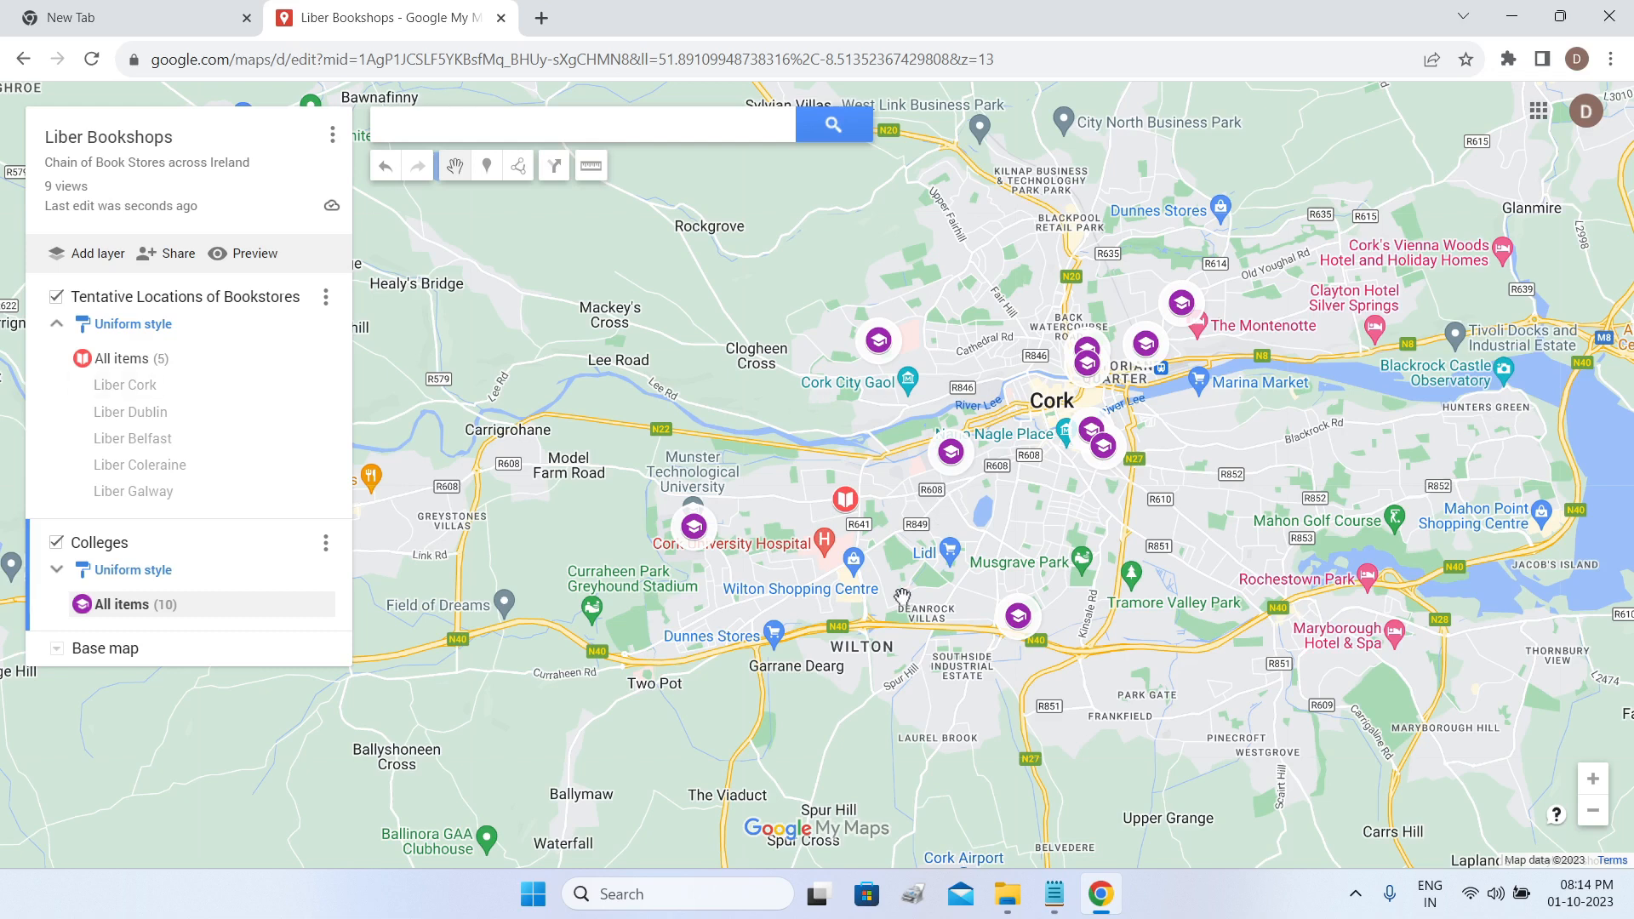
pyautogui.click(56, 545)
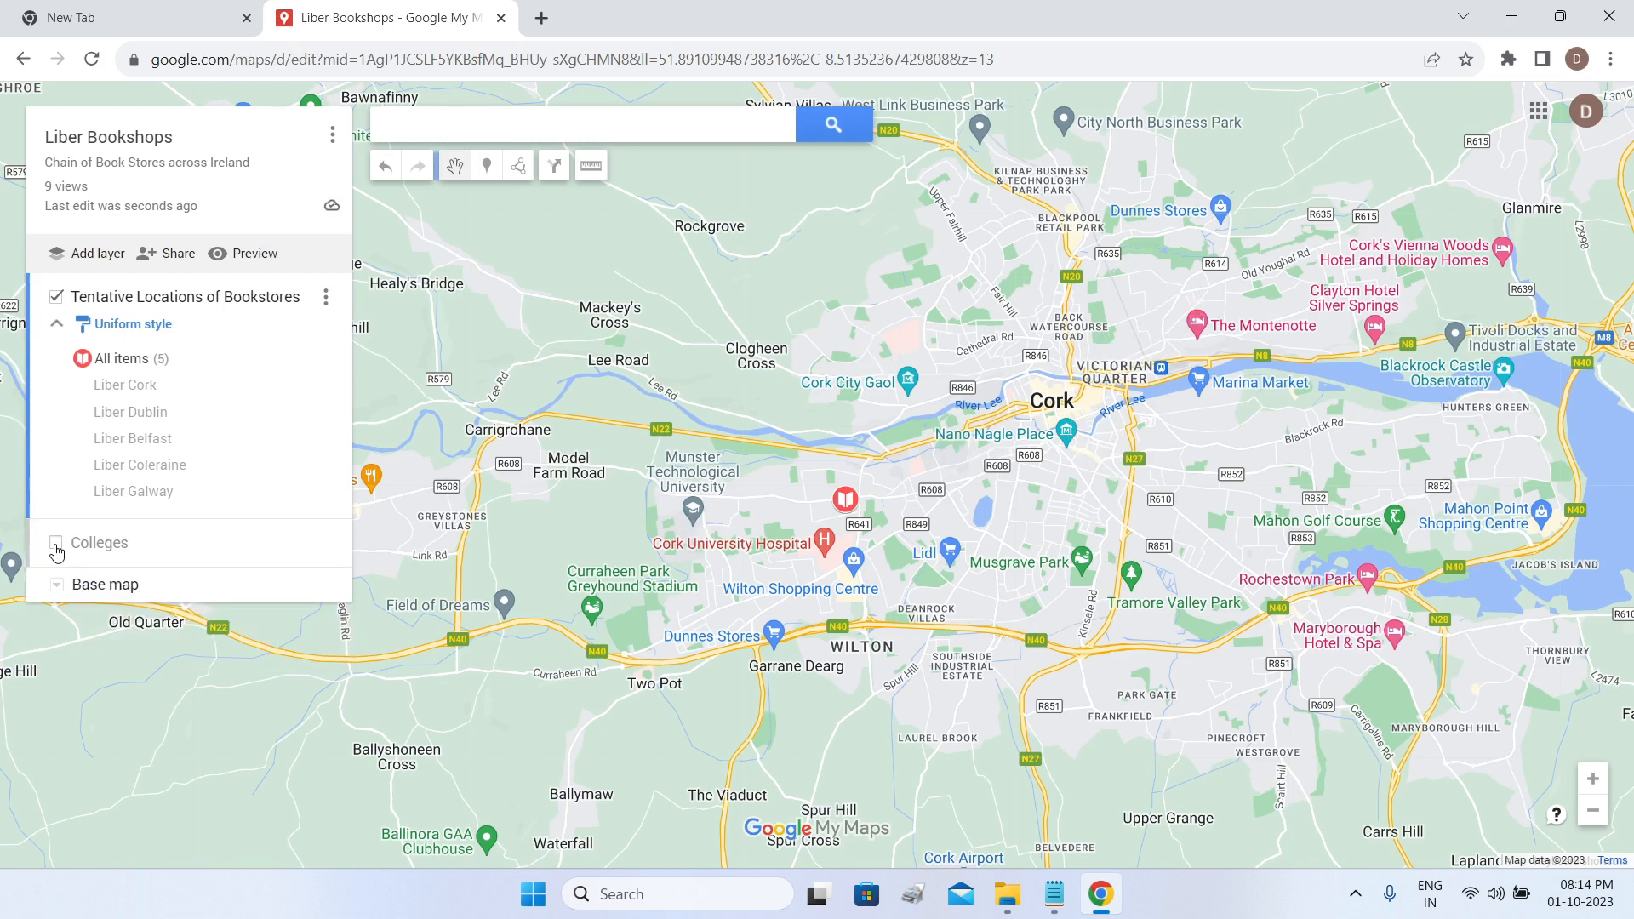
pyautogui.click(56, 549)
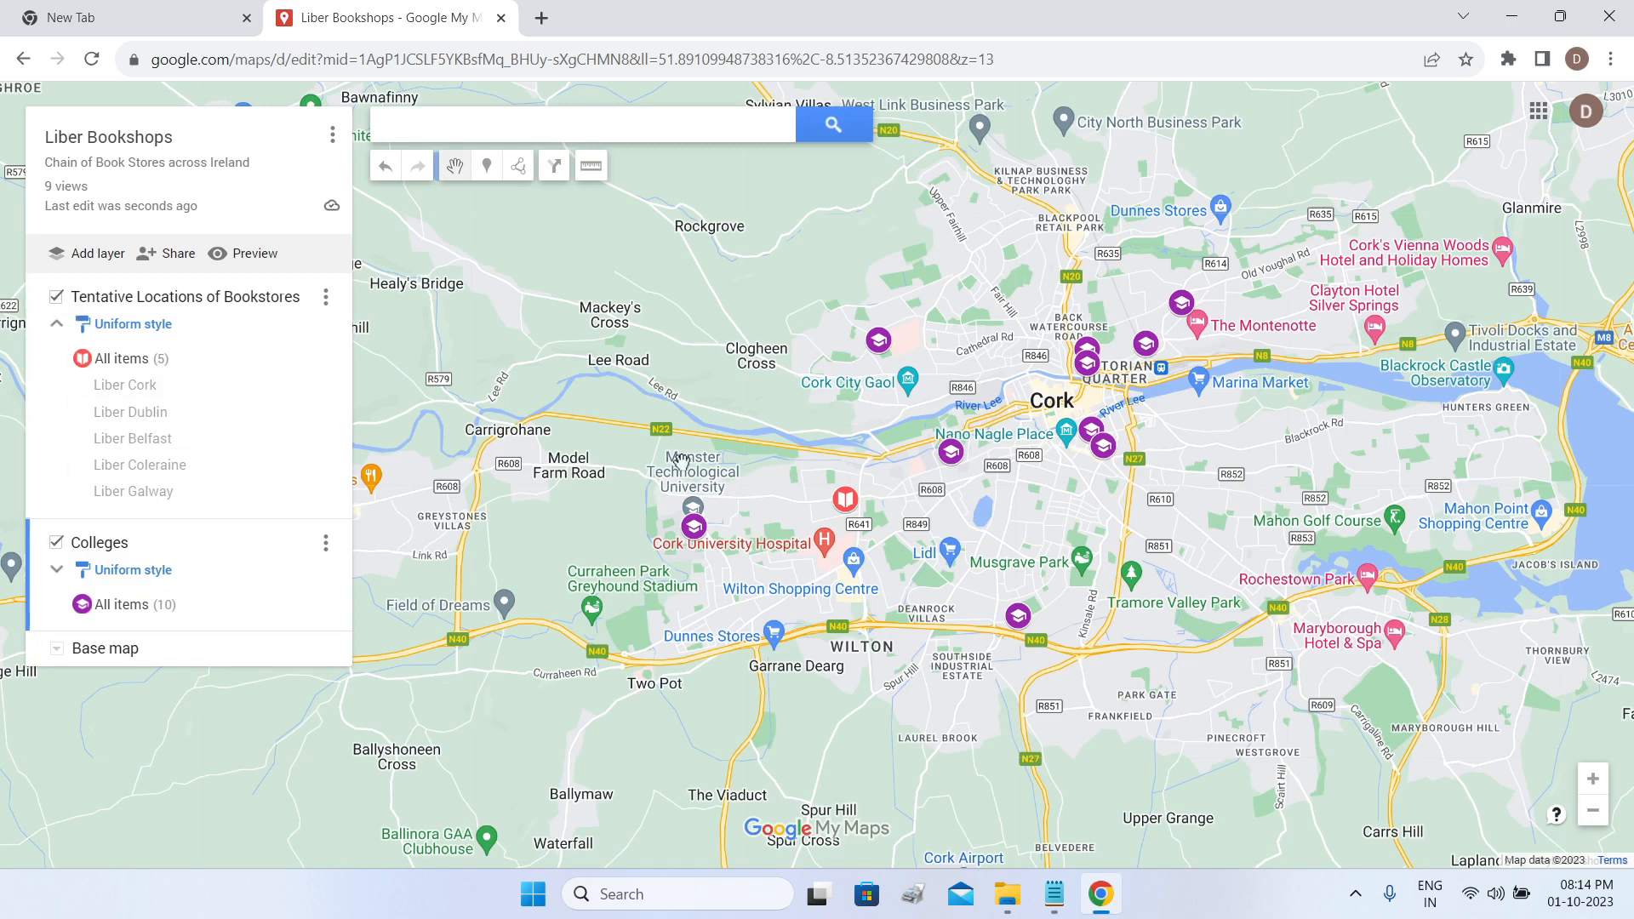
pyautogui.click(55, 300)
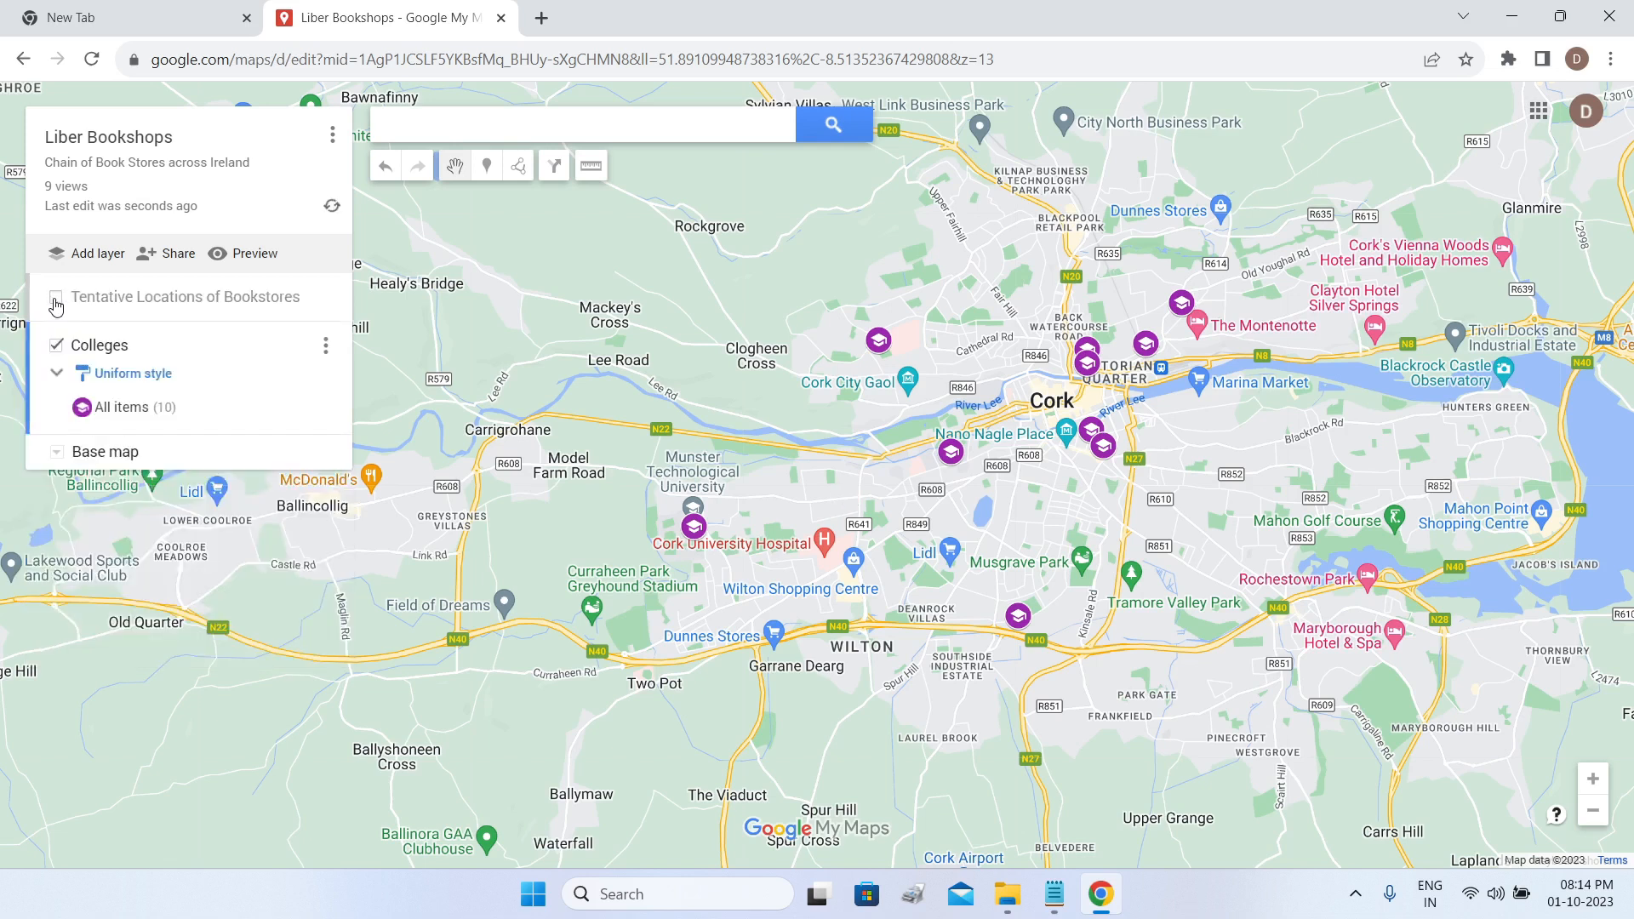
pyautogui.click(55, 299)
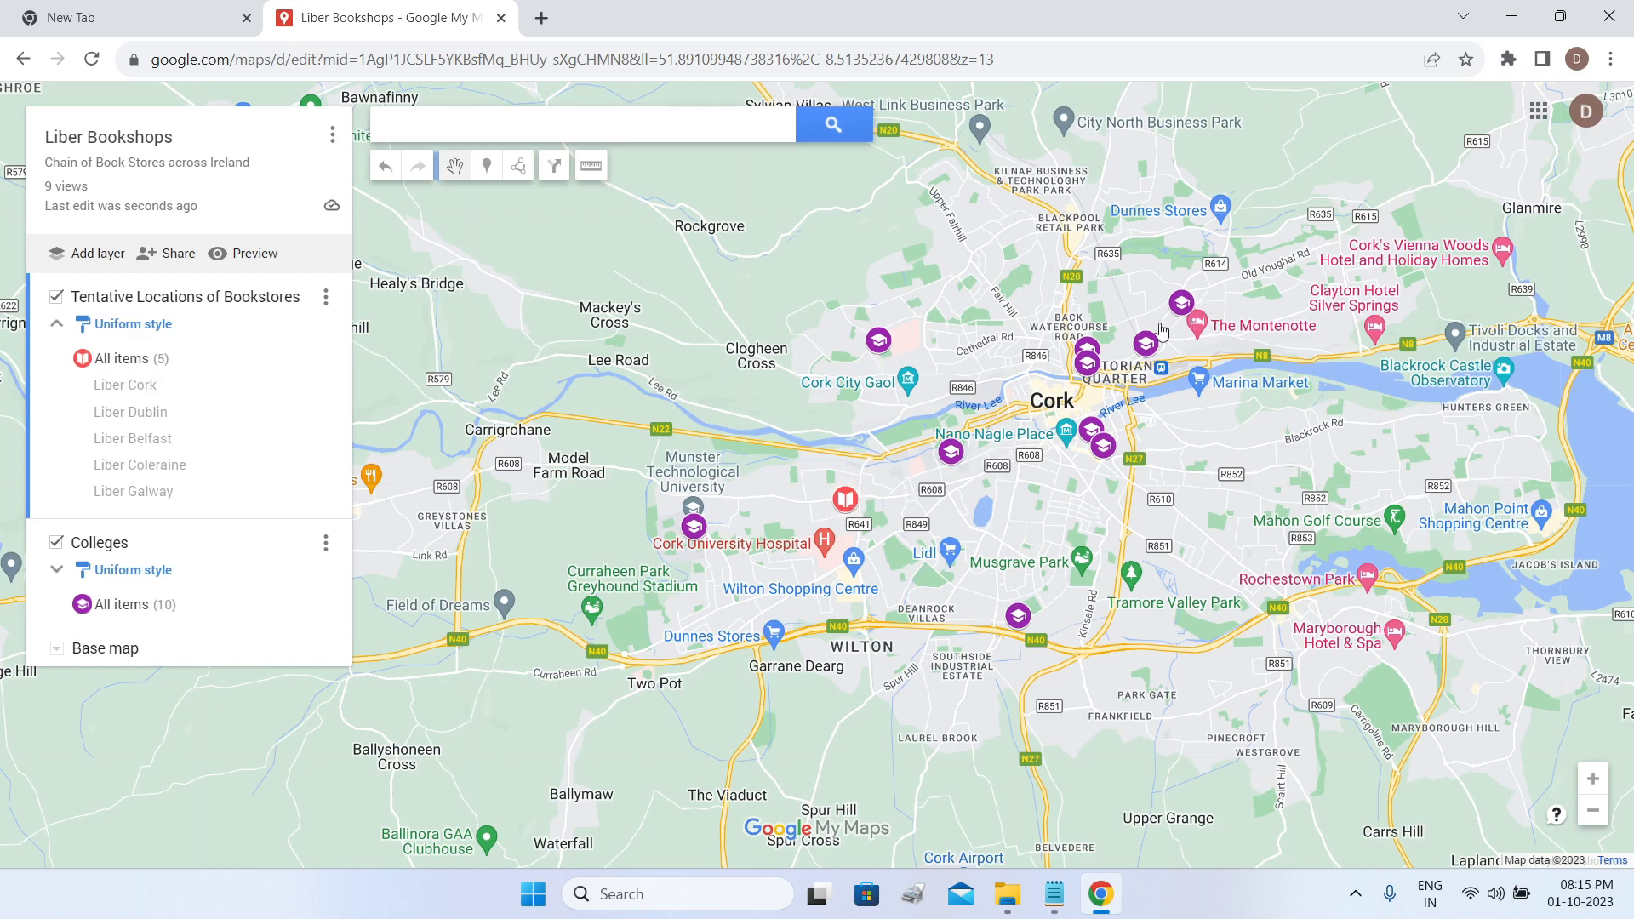
pyautogui.click(592, 169)
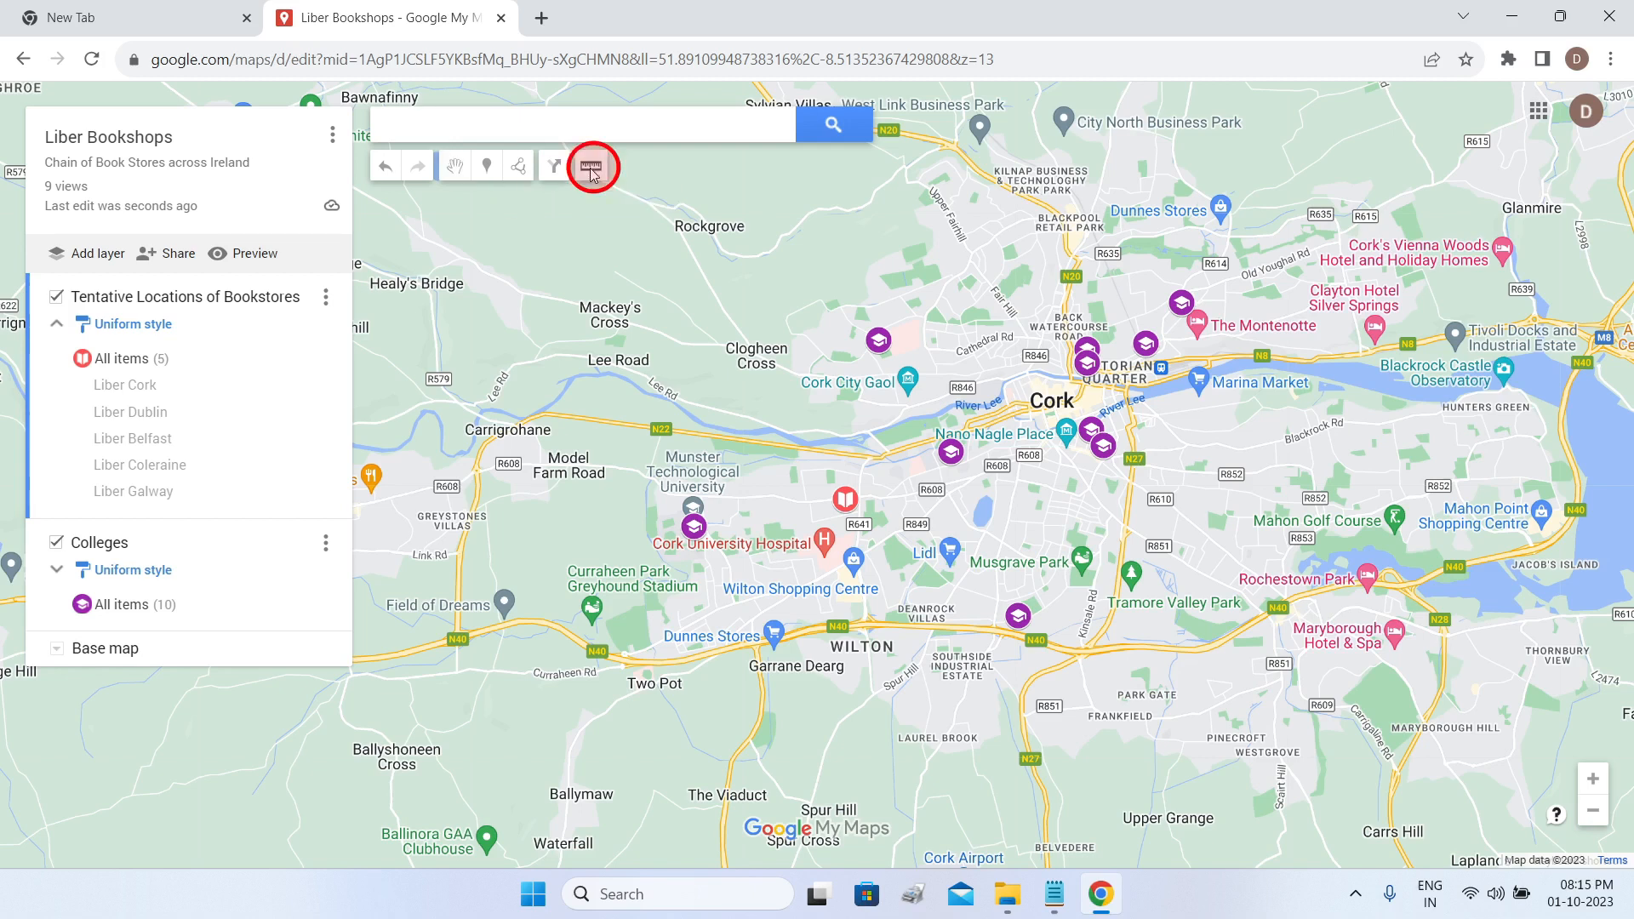
pyautogui.click(859, 509)
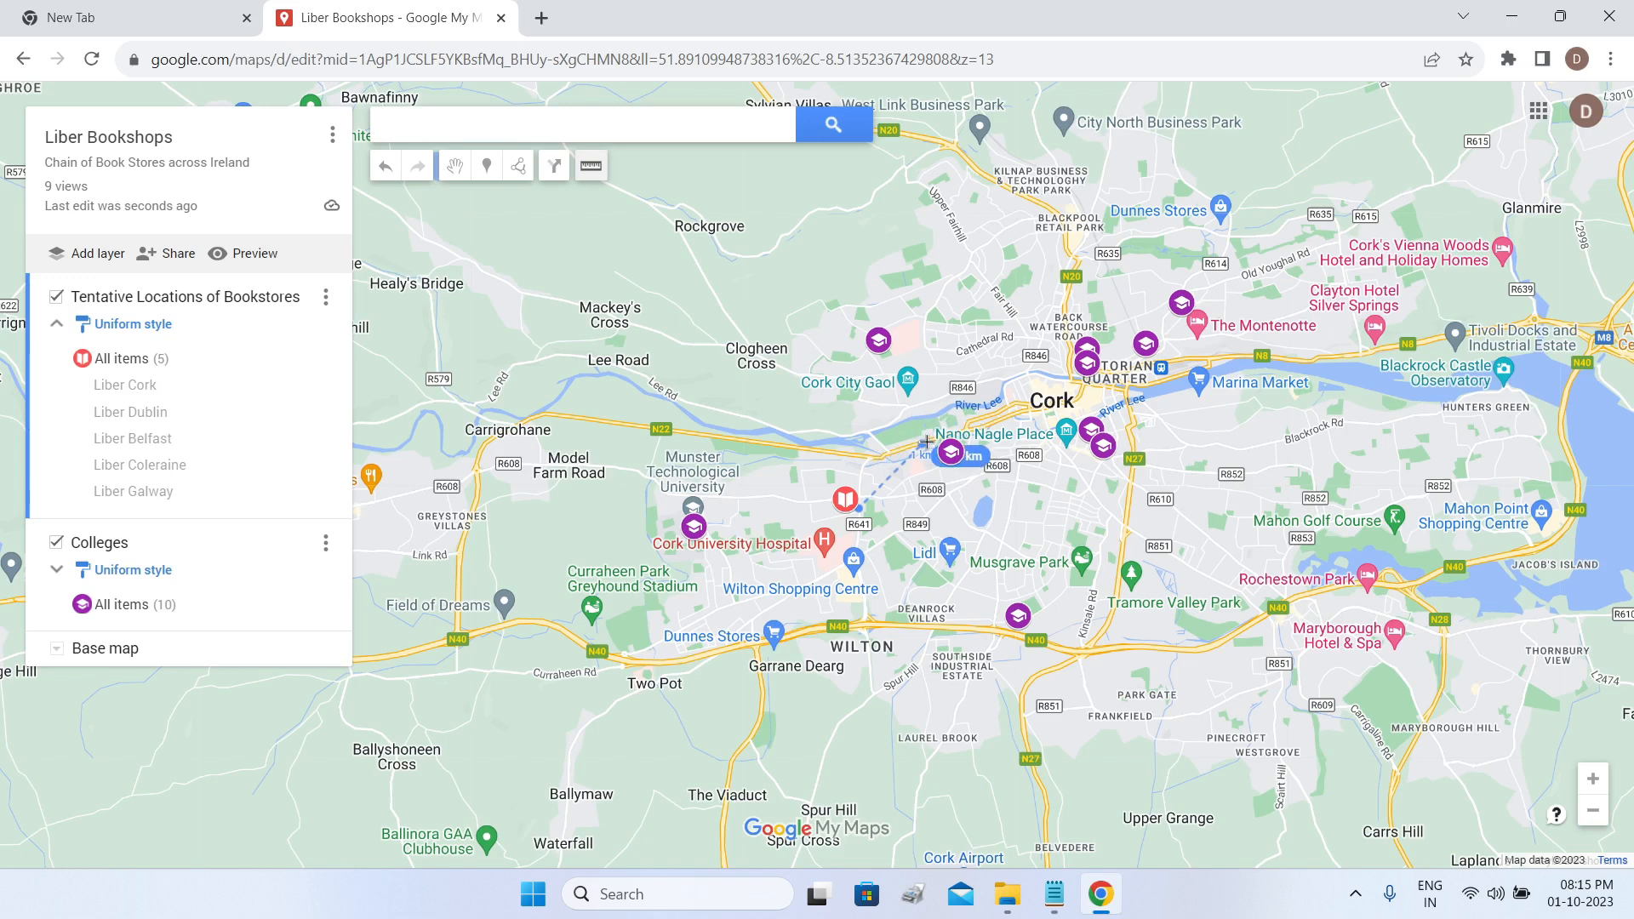
pyautogui.press('Escape')
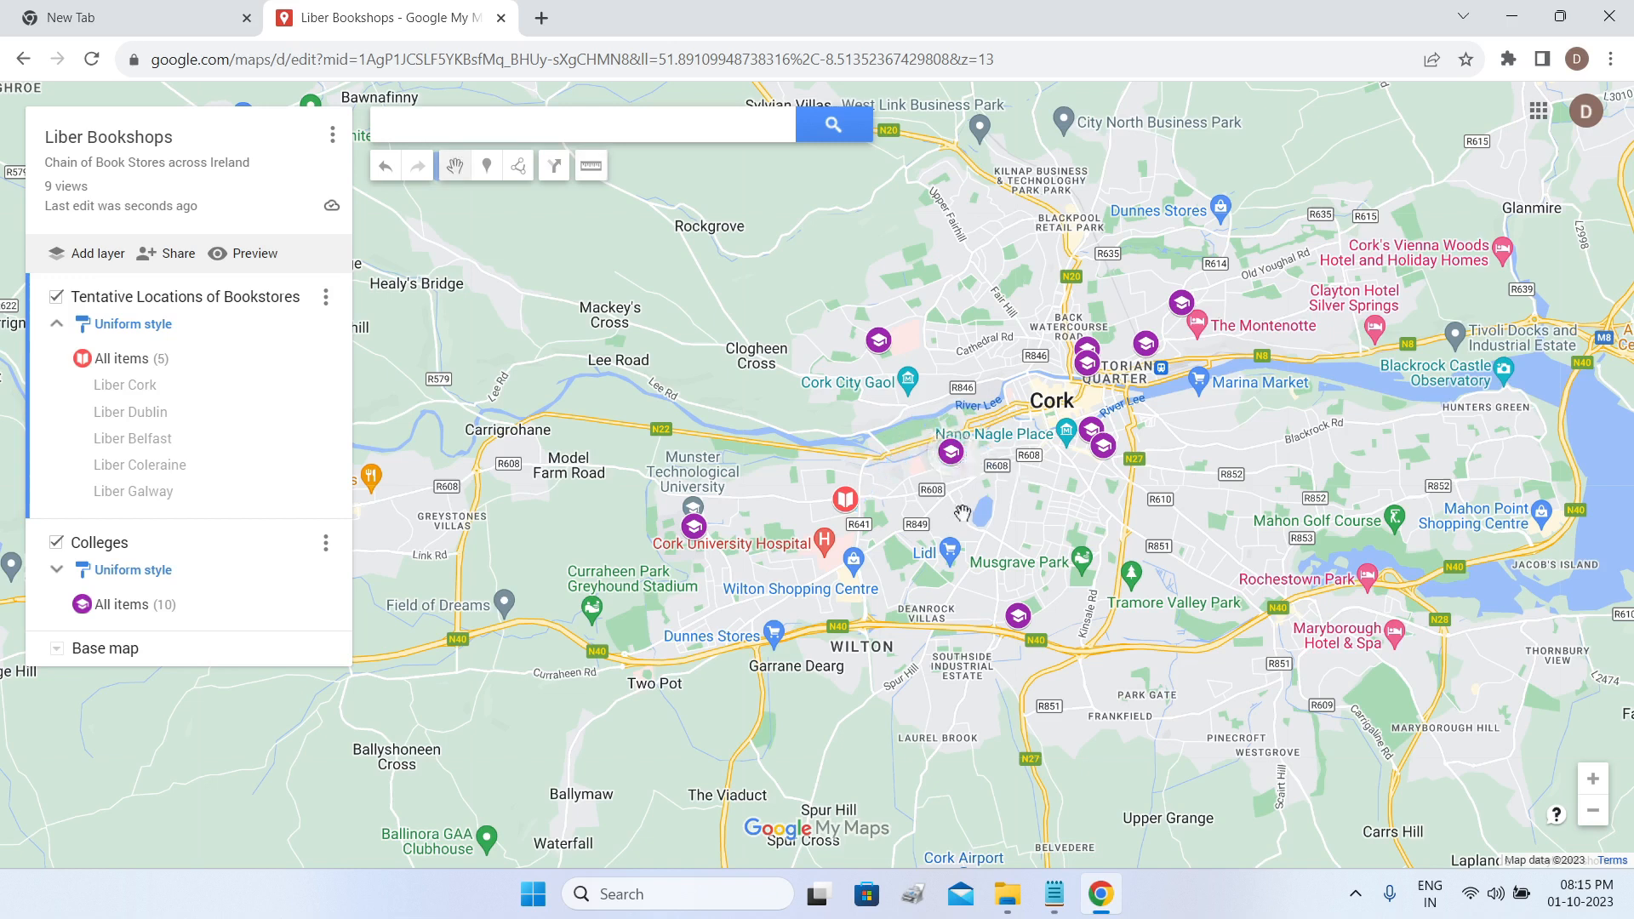
pyautogui.click(845, 504)
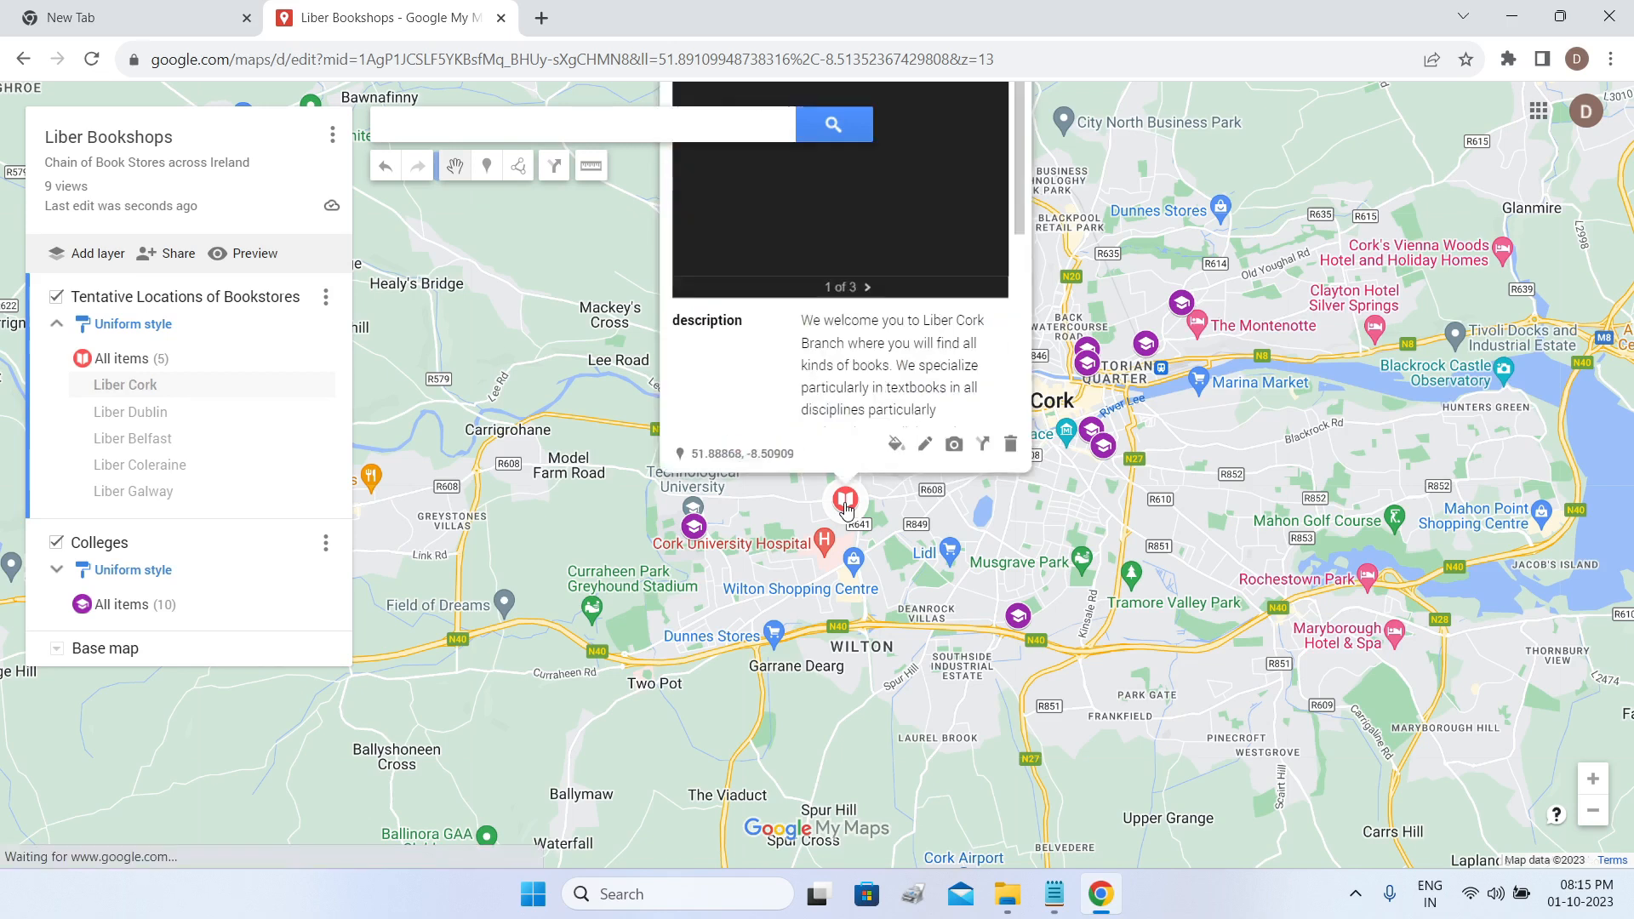
pyautogui.click(928, 576)
pyautogui.moveTo(846, 634)
pyautogui.mouseDown()
pyautogui.moveTo(889, 613)
pyautogui.moveTo(915, 568)
pyautogui.moveTo(1015, 539)
pyautogui.moveTo(1028, 524)
pyautogui.moveTo(1012, 502)
pyautogui.moveTo(1074, 537)
pyautogui.moveTo(1045, 533)
pyautogui.mouseUp()
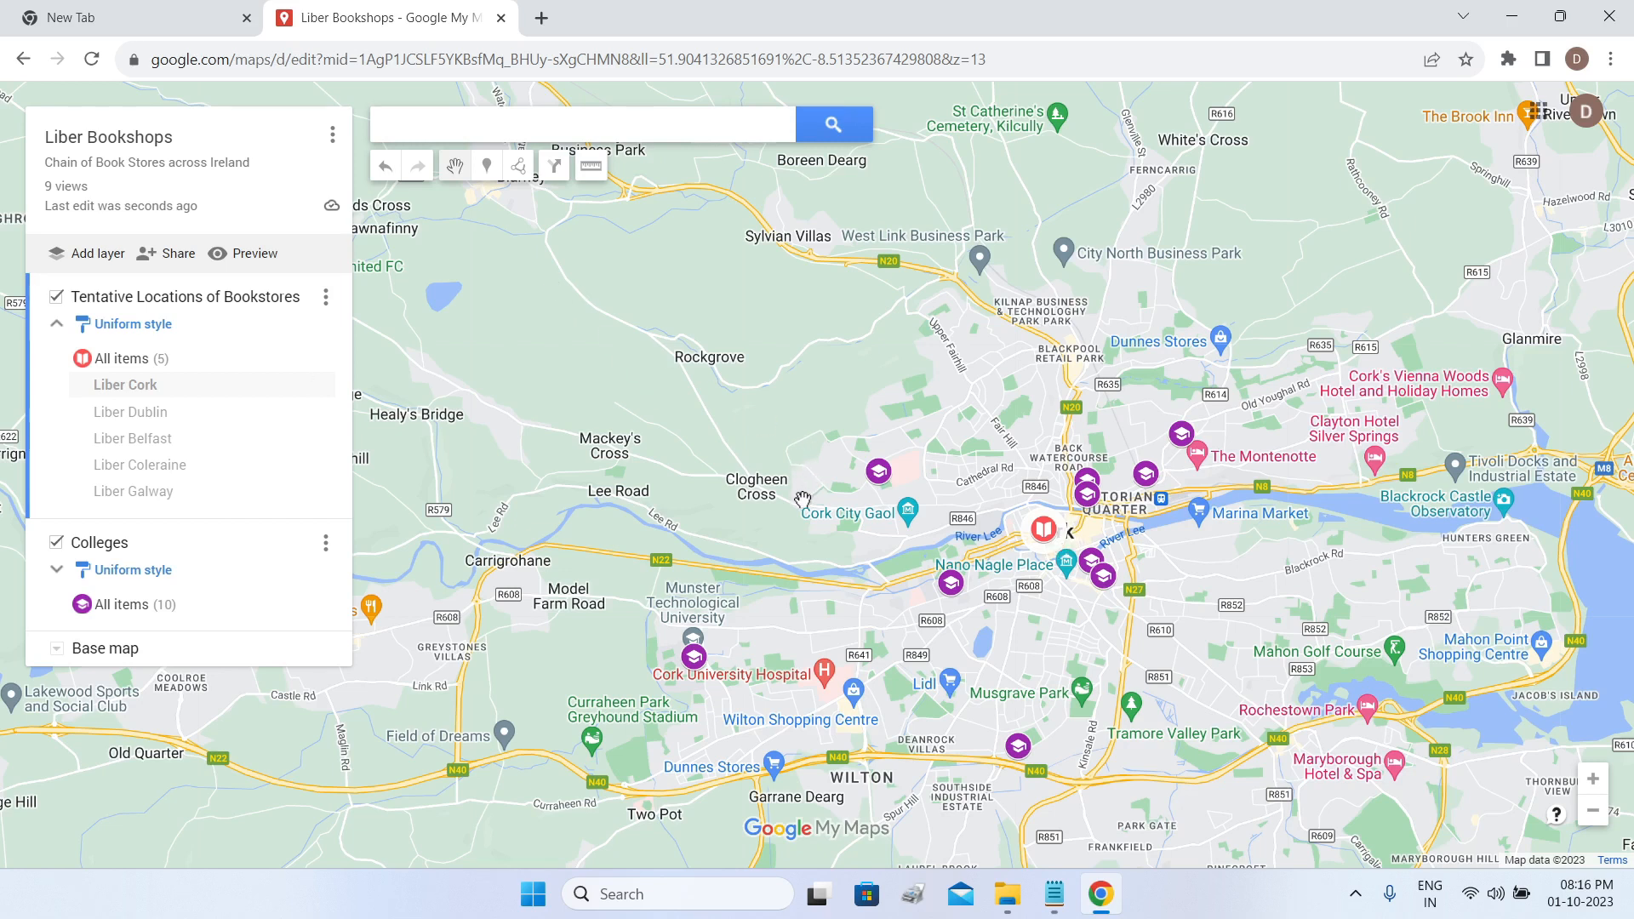
pyautogui.click(384, 171)
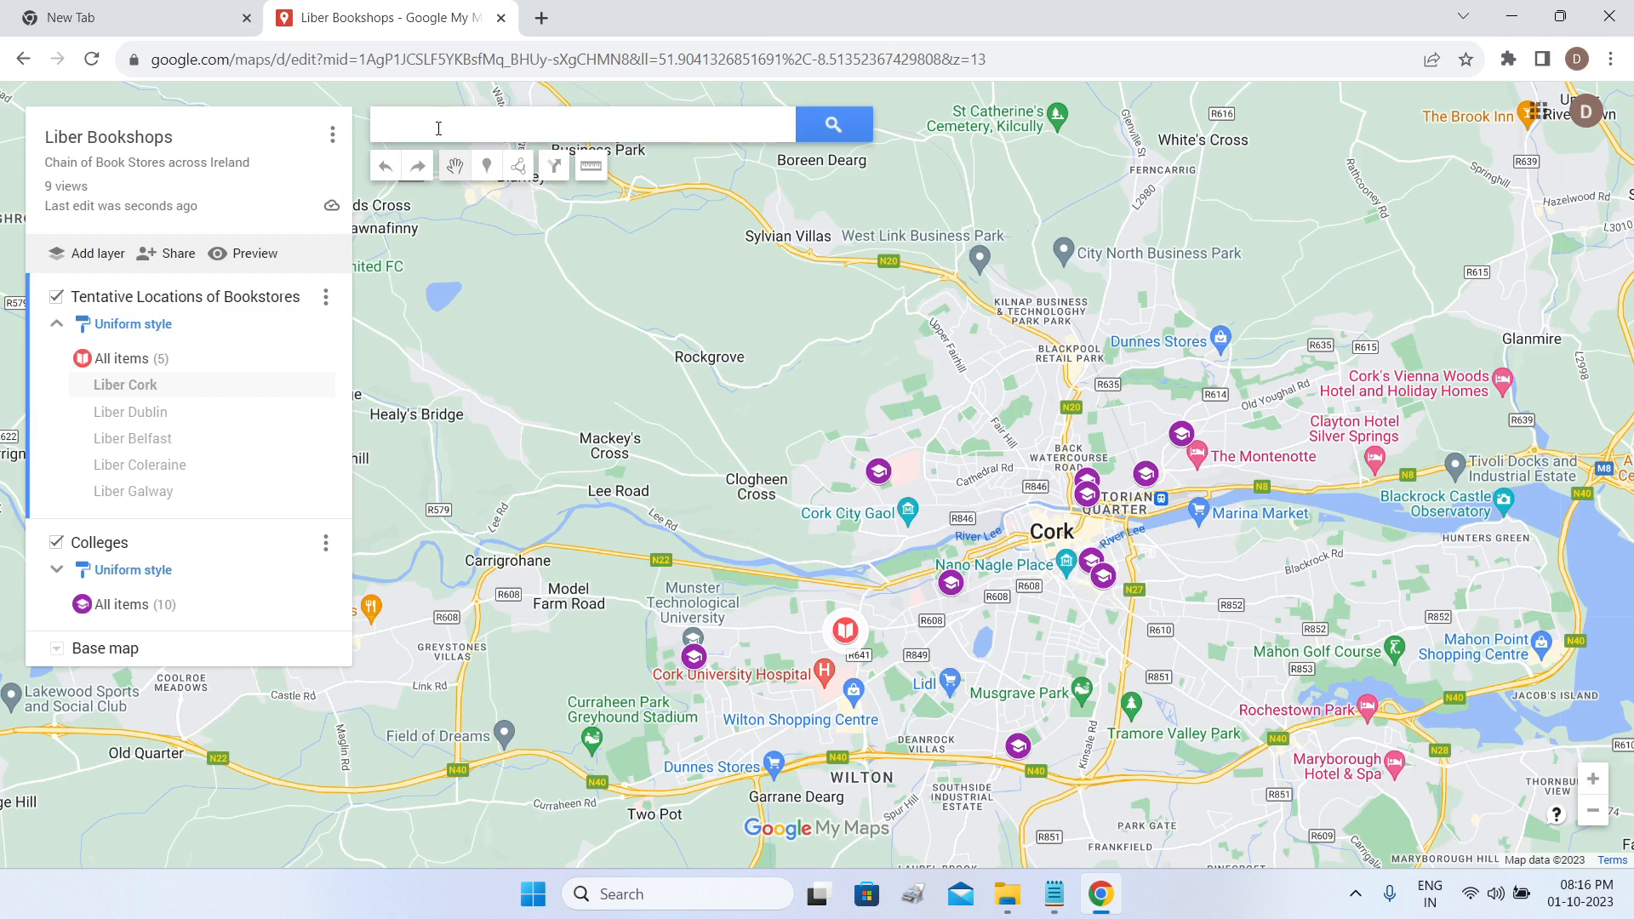
# Add a new layer below Colleges and rename it 'Booksops'.
pyautogui.click(98, 254)
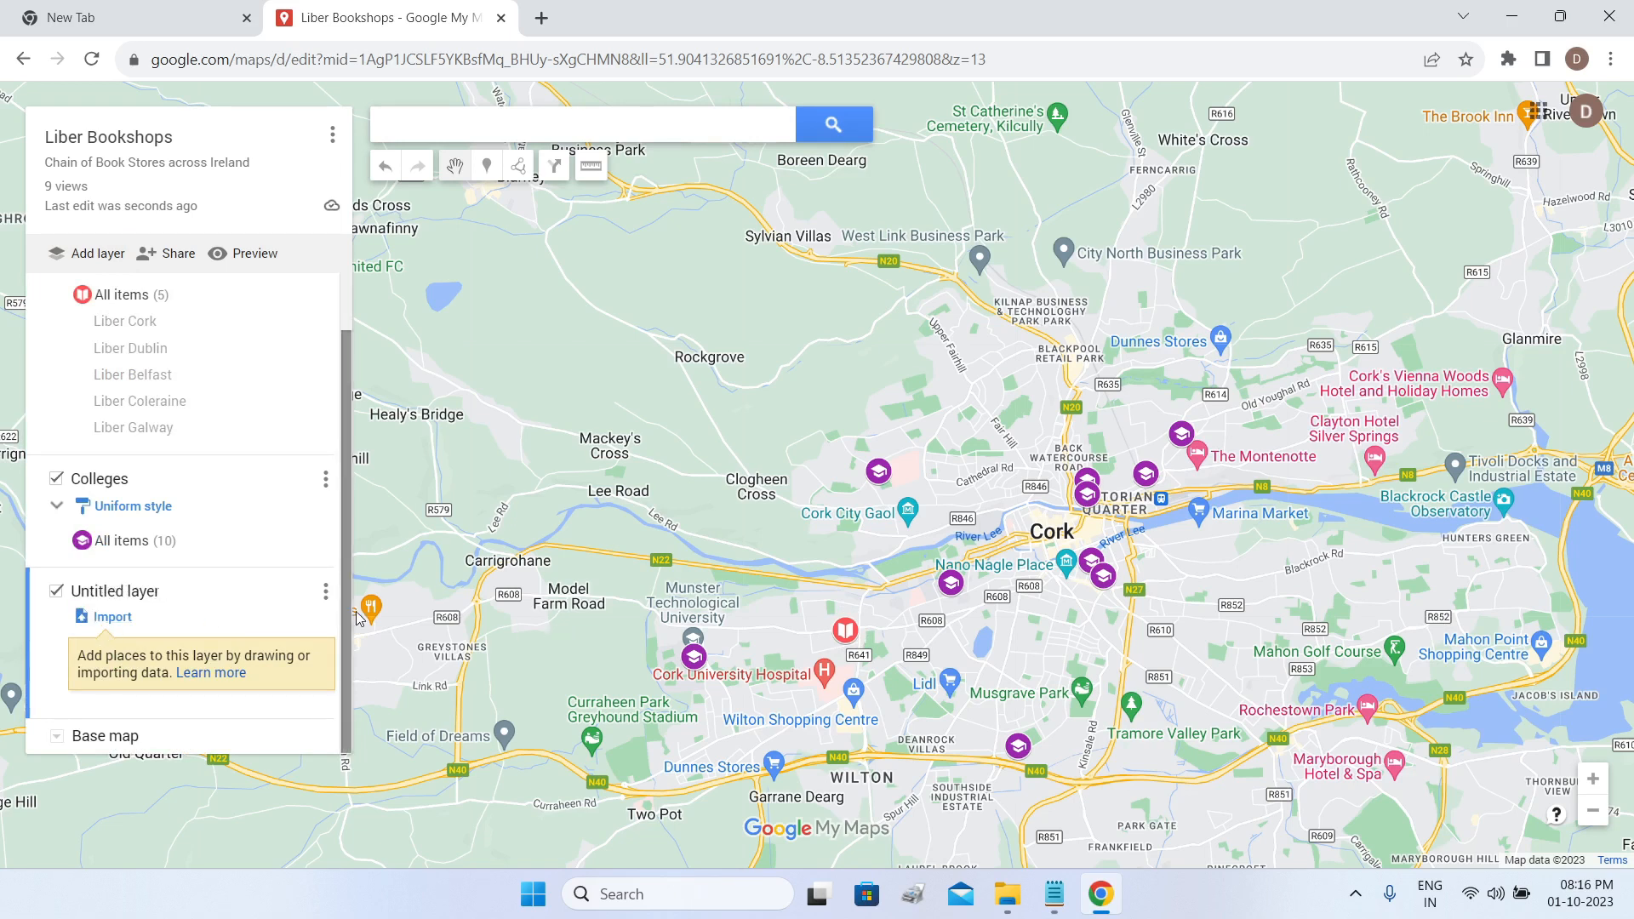
pyautogui.click(326, 592)
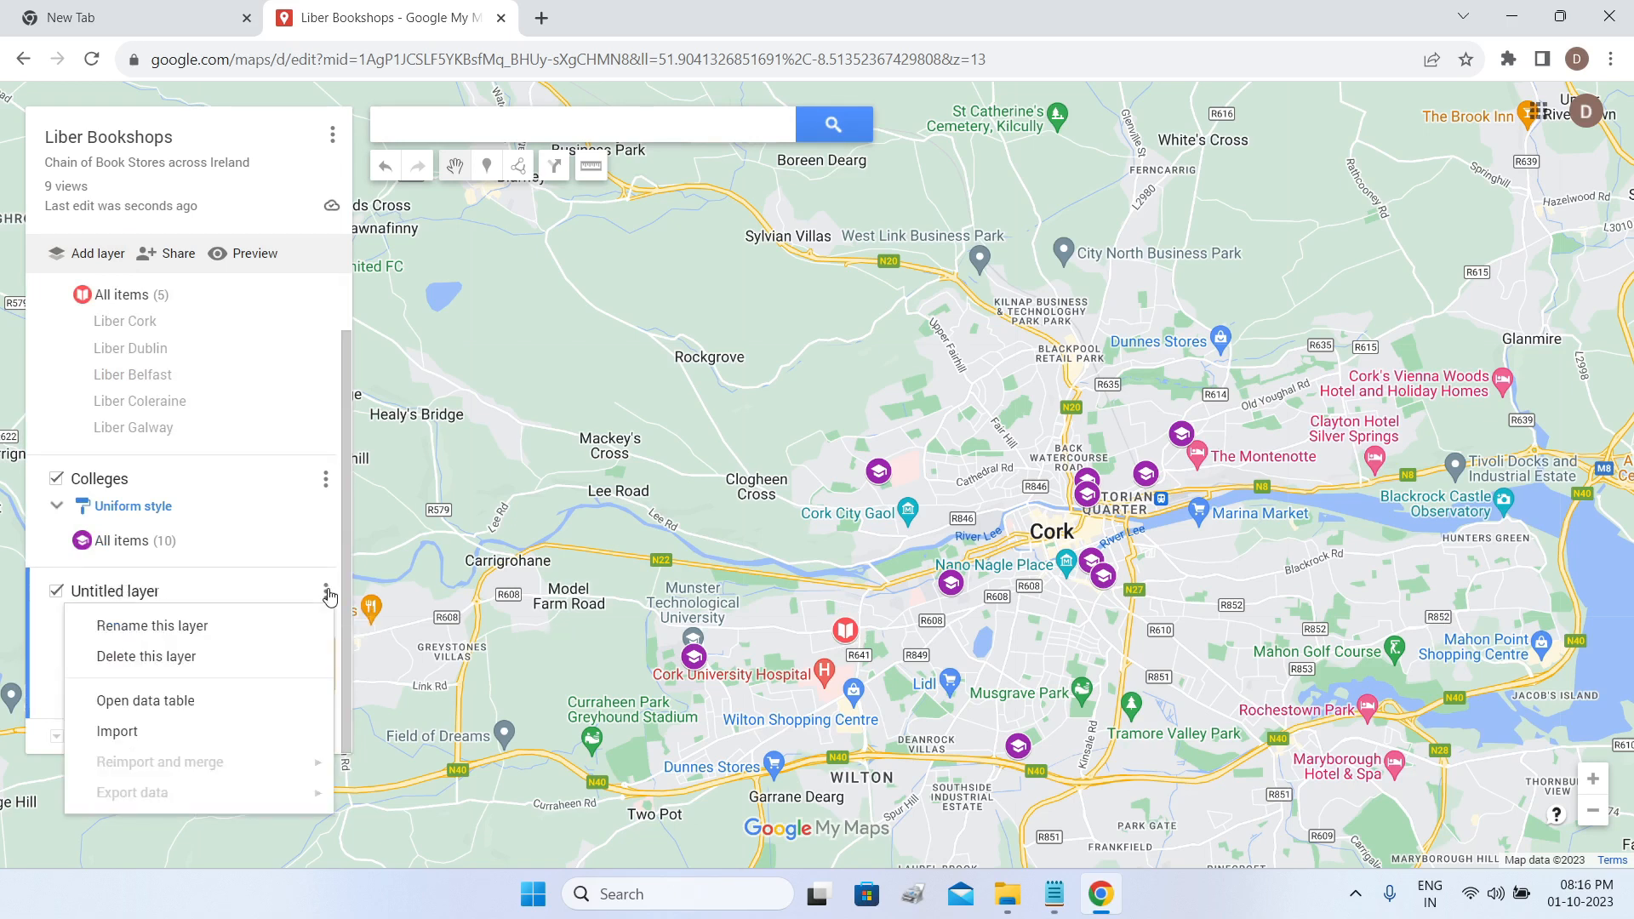
pyautogui.click(221, 627)
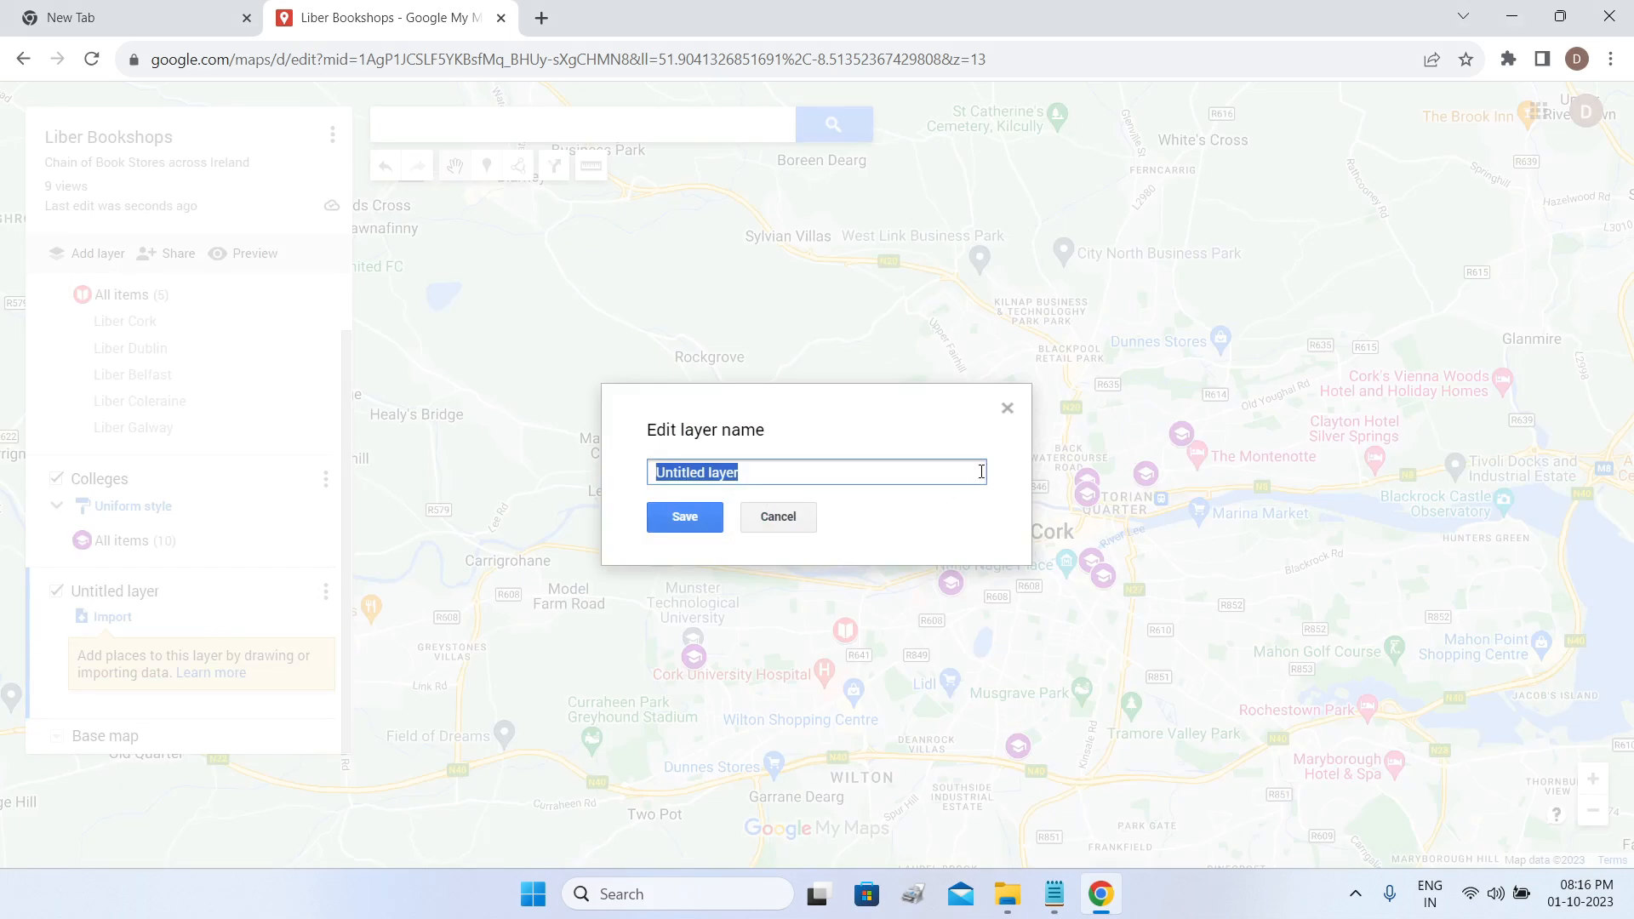
pyautogui.write('Booksop')
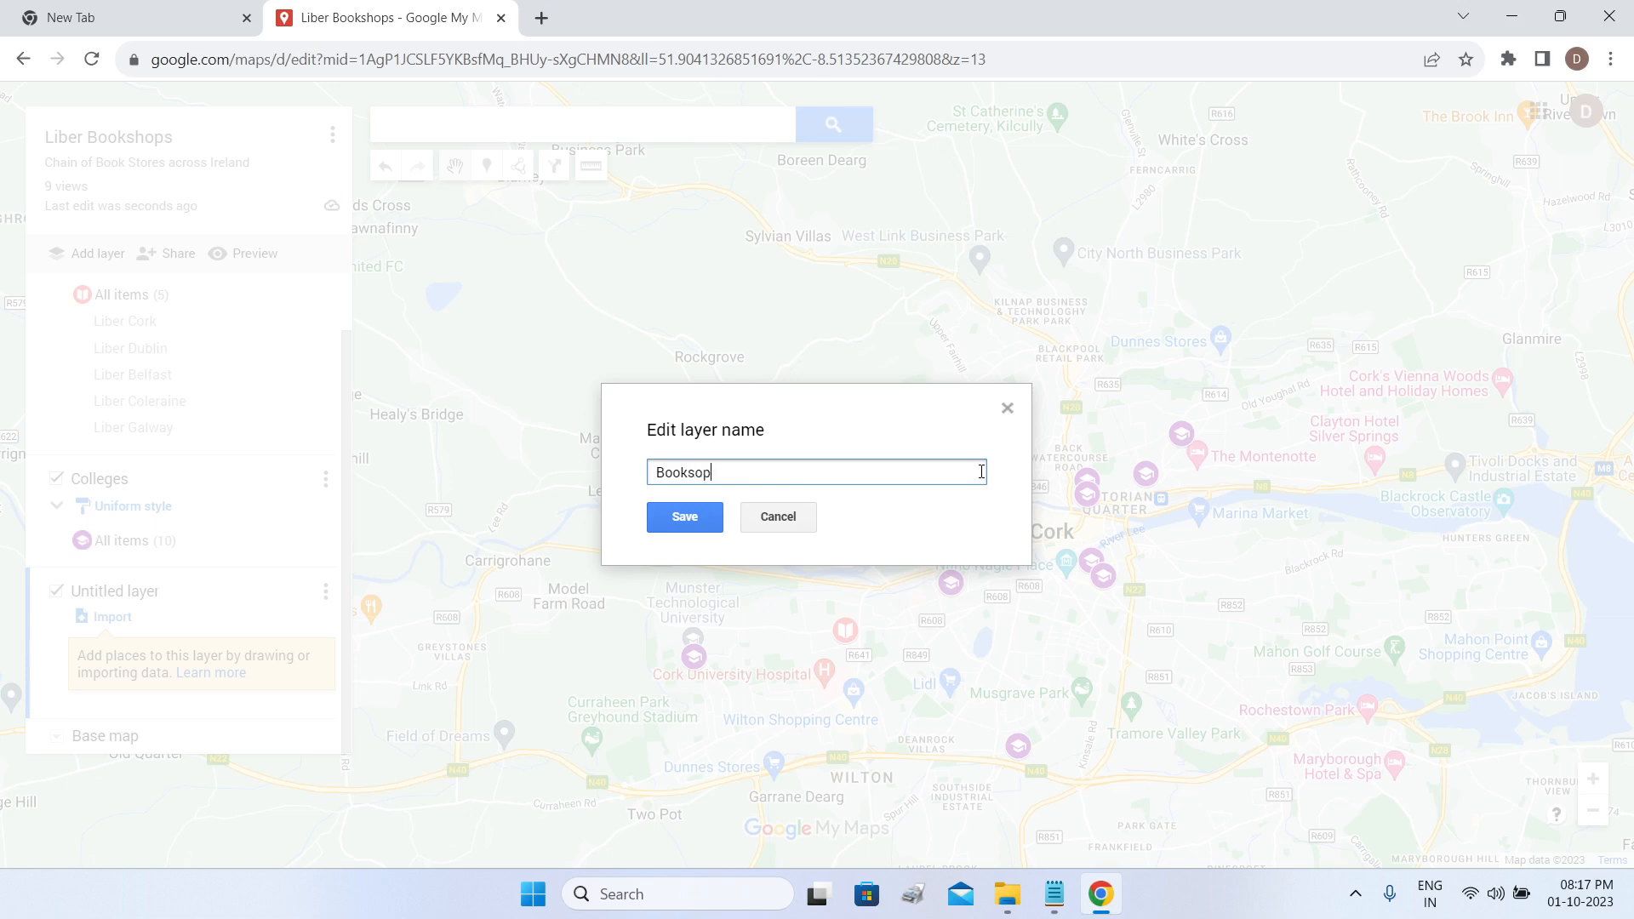
pyautogui.write('s')
pyautogui.click(684, 517)
# Search for 'bookstores' and list the results across Cork.
pyautogui.write('b')
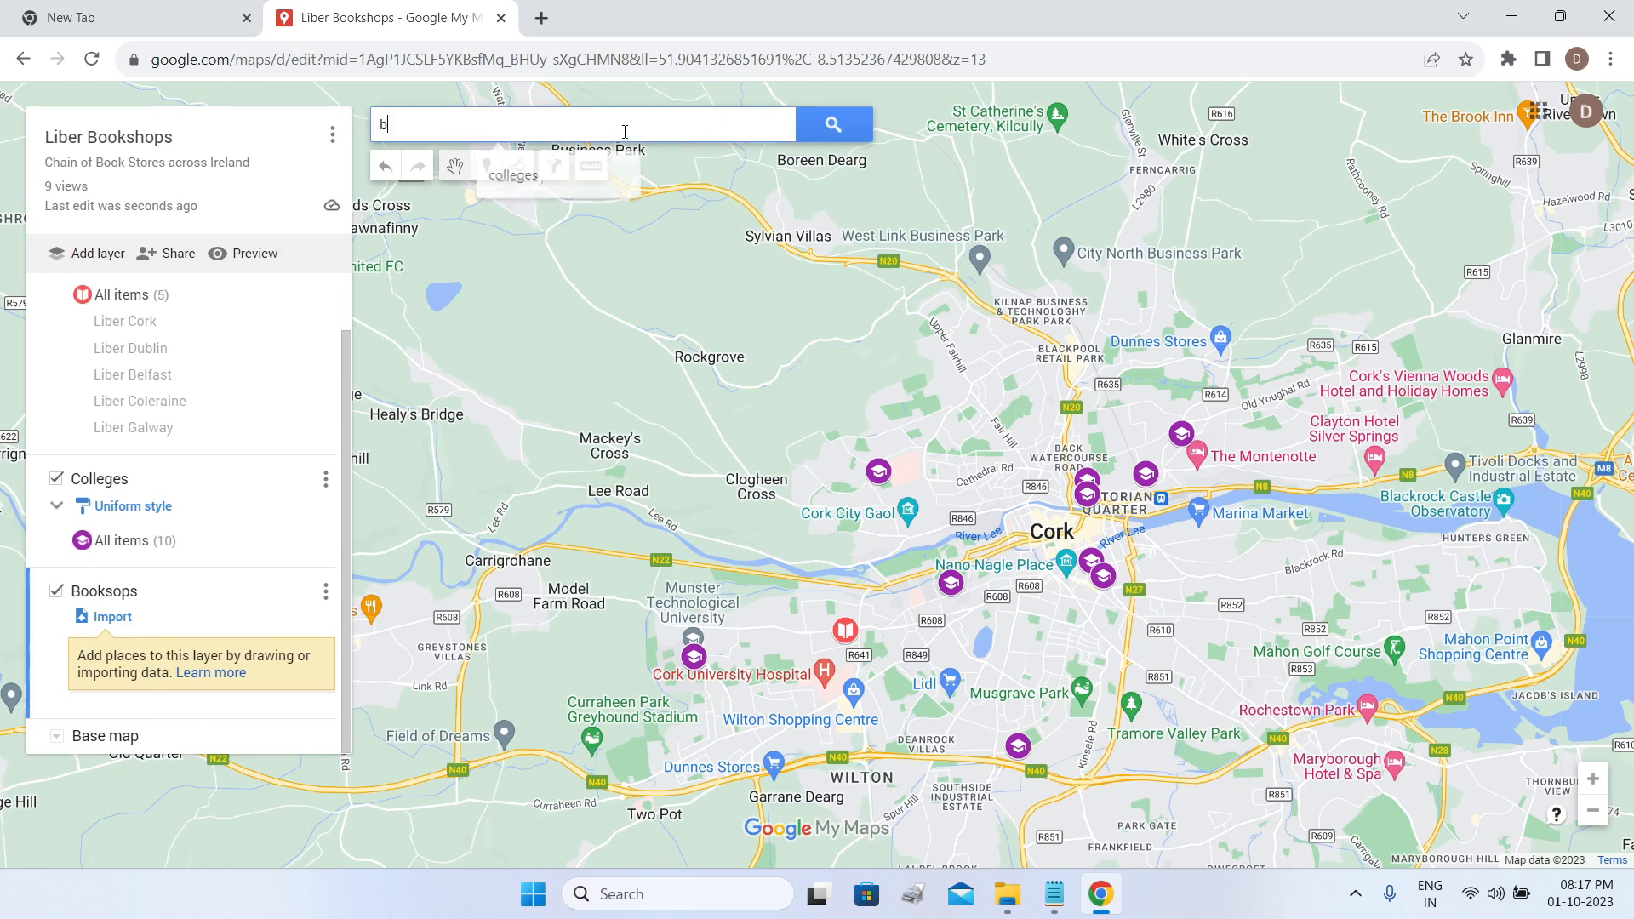
pyautogui.write('ookstores')
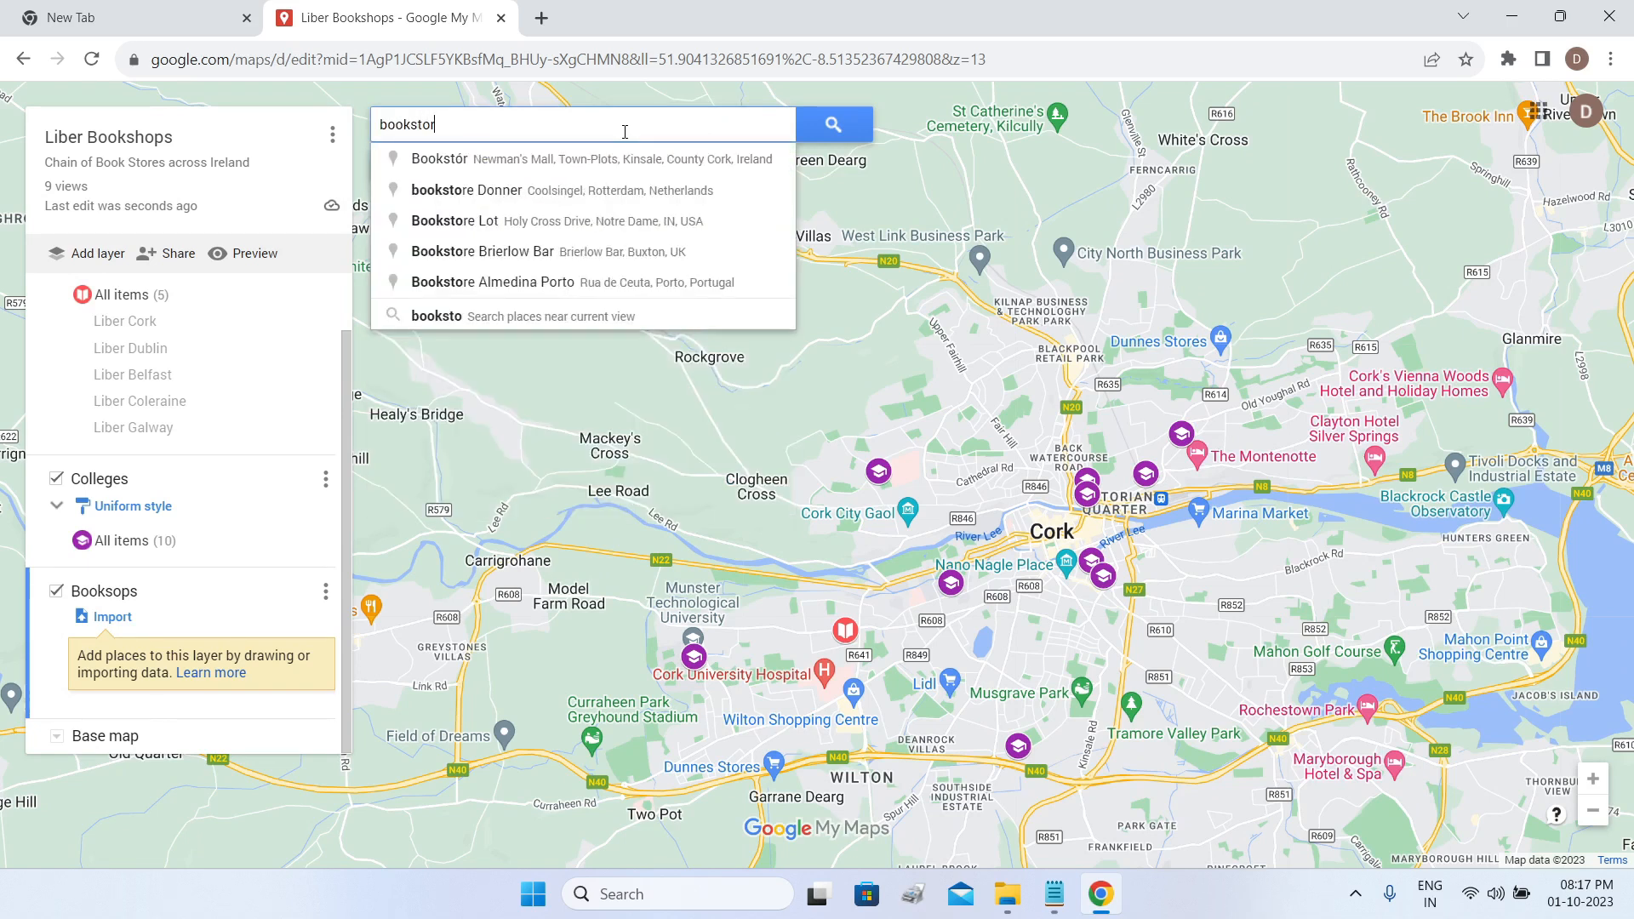
pyautogui.click(511, 324)
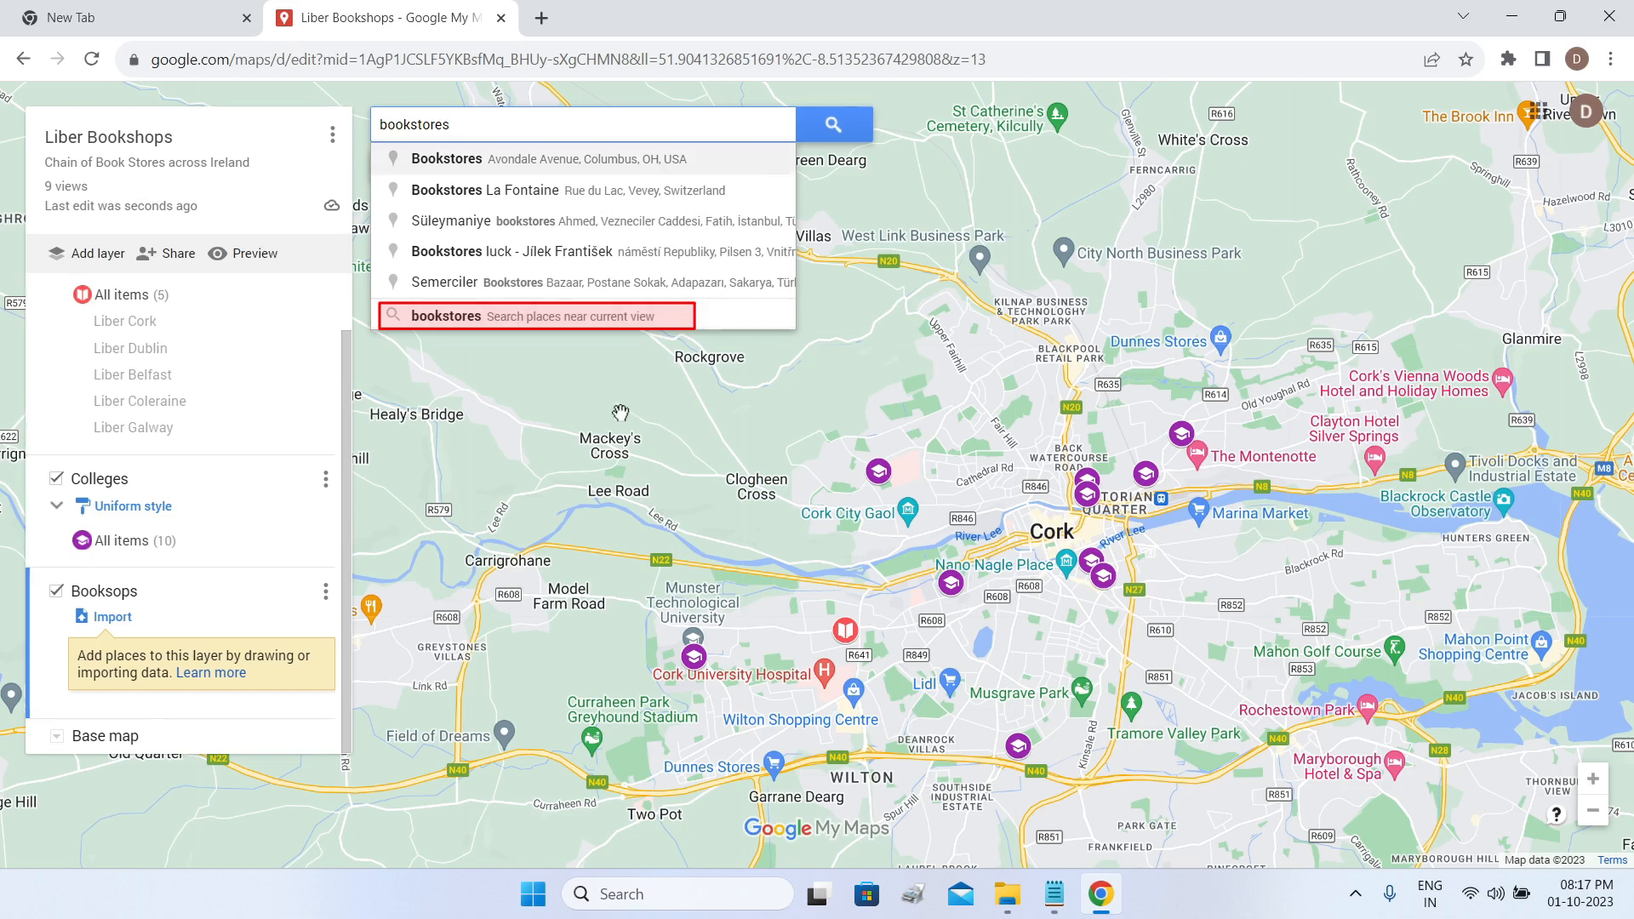
pyautogui.click(535, 319)
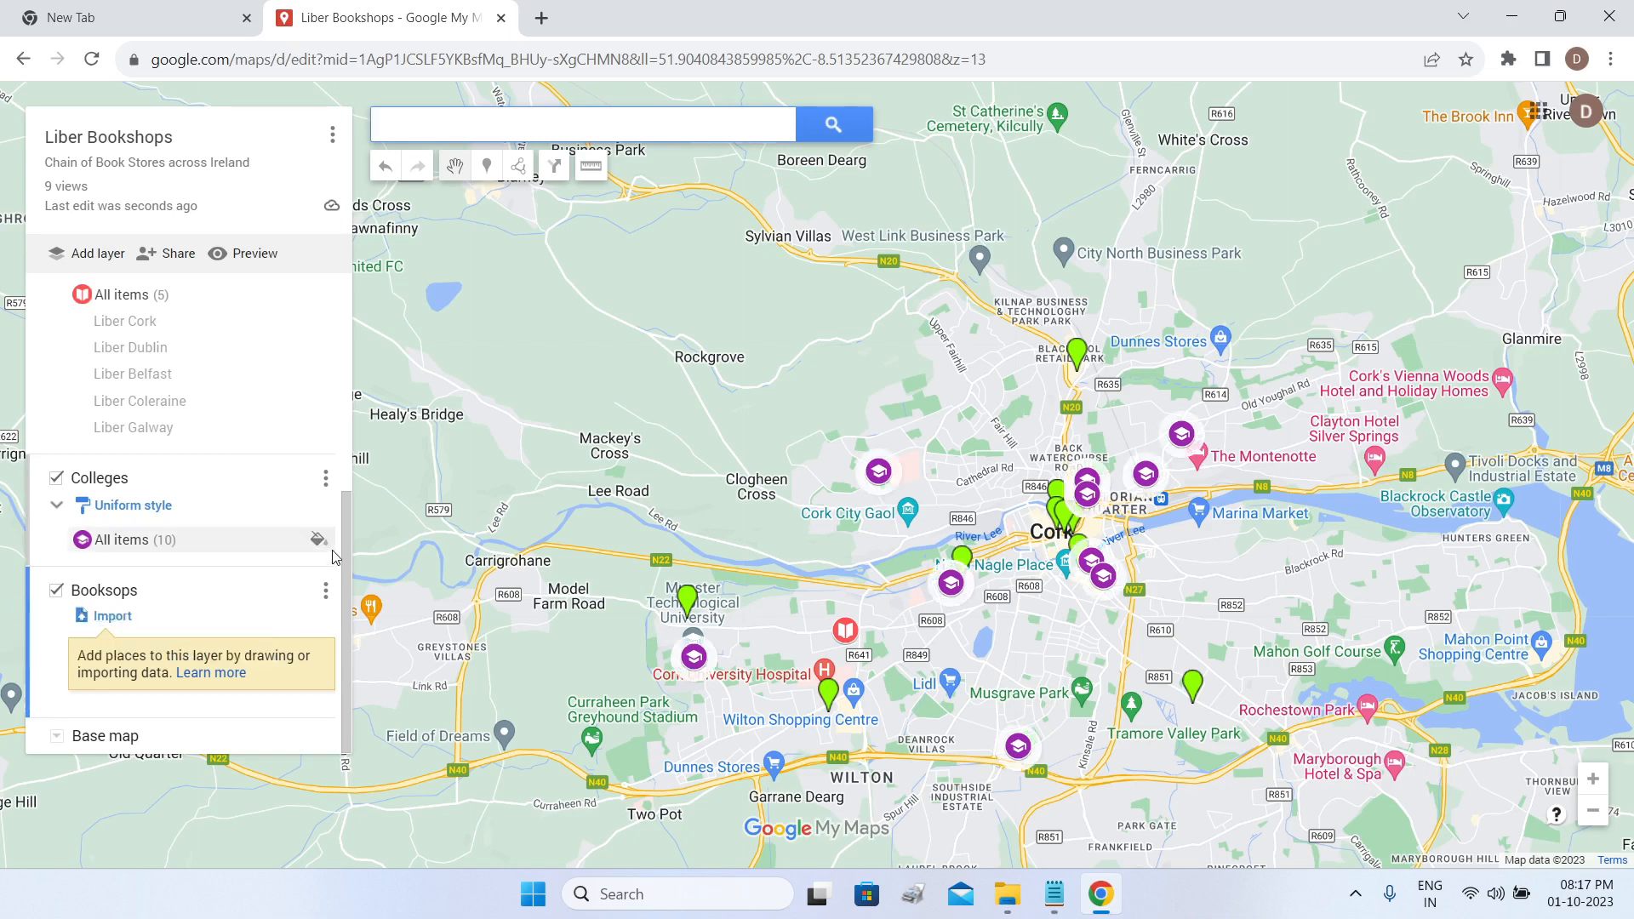
pyautogui.moveTo(347, 543); pyautogui.dragTo(352, 323)
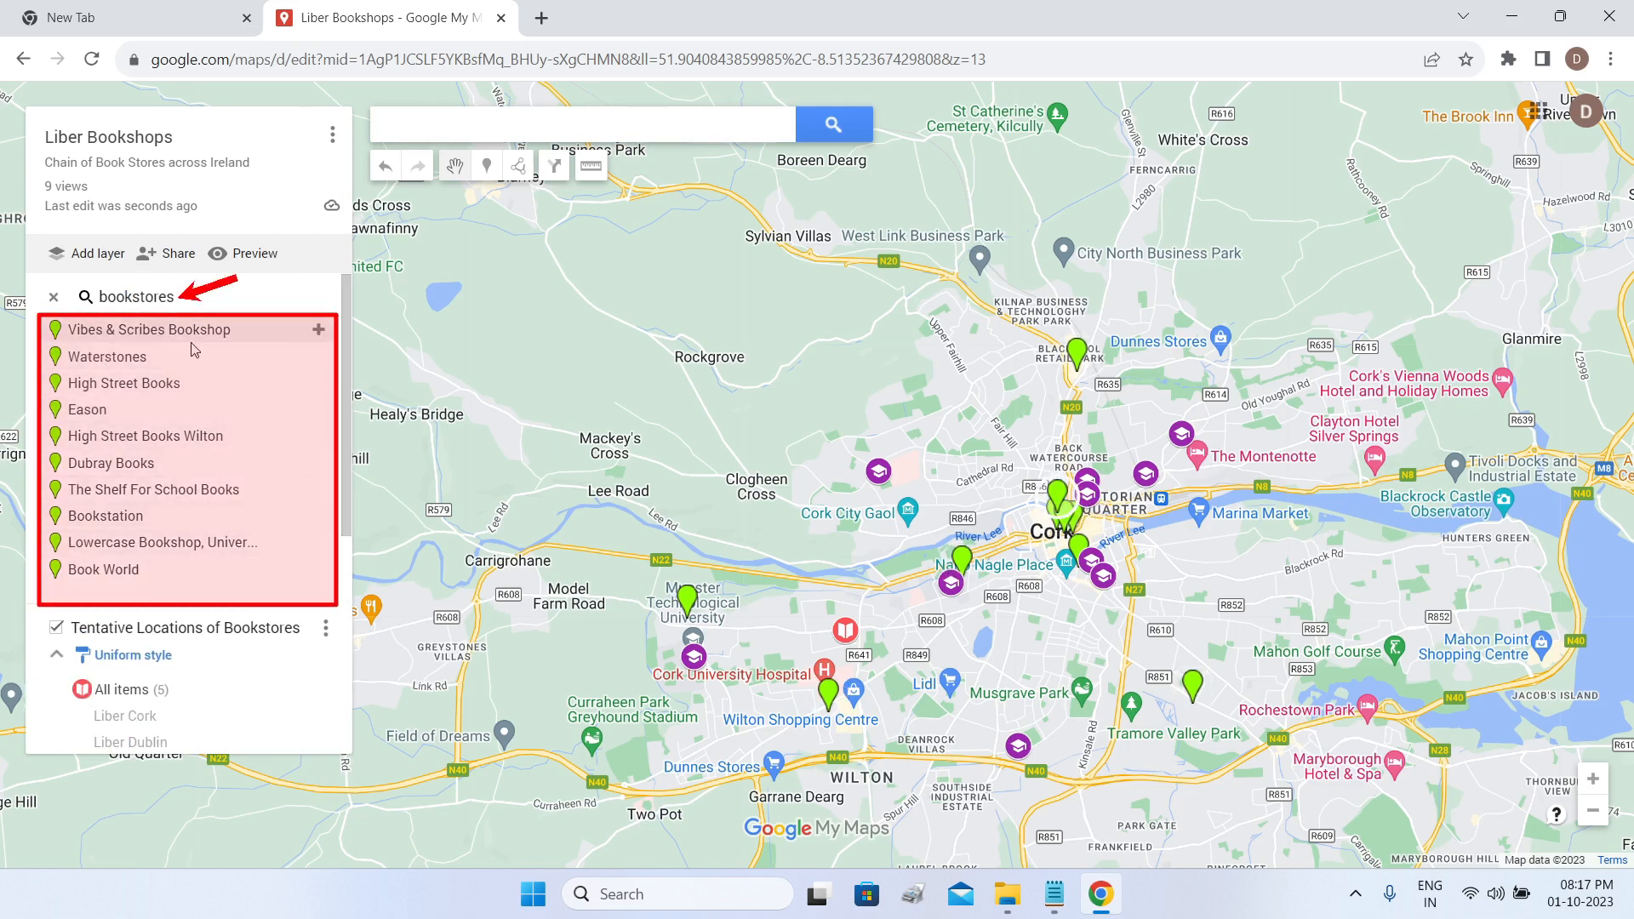
# Add all ten bookstore results, including Eason, Dubray Books and Book World, to Booksops.
pyautogui.click(318, 330)
pyautogui.click(318, 330)
pyautogui.click(319, 330)
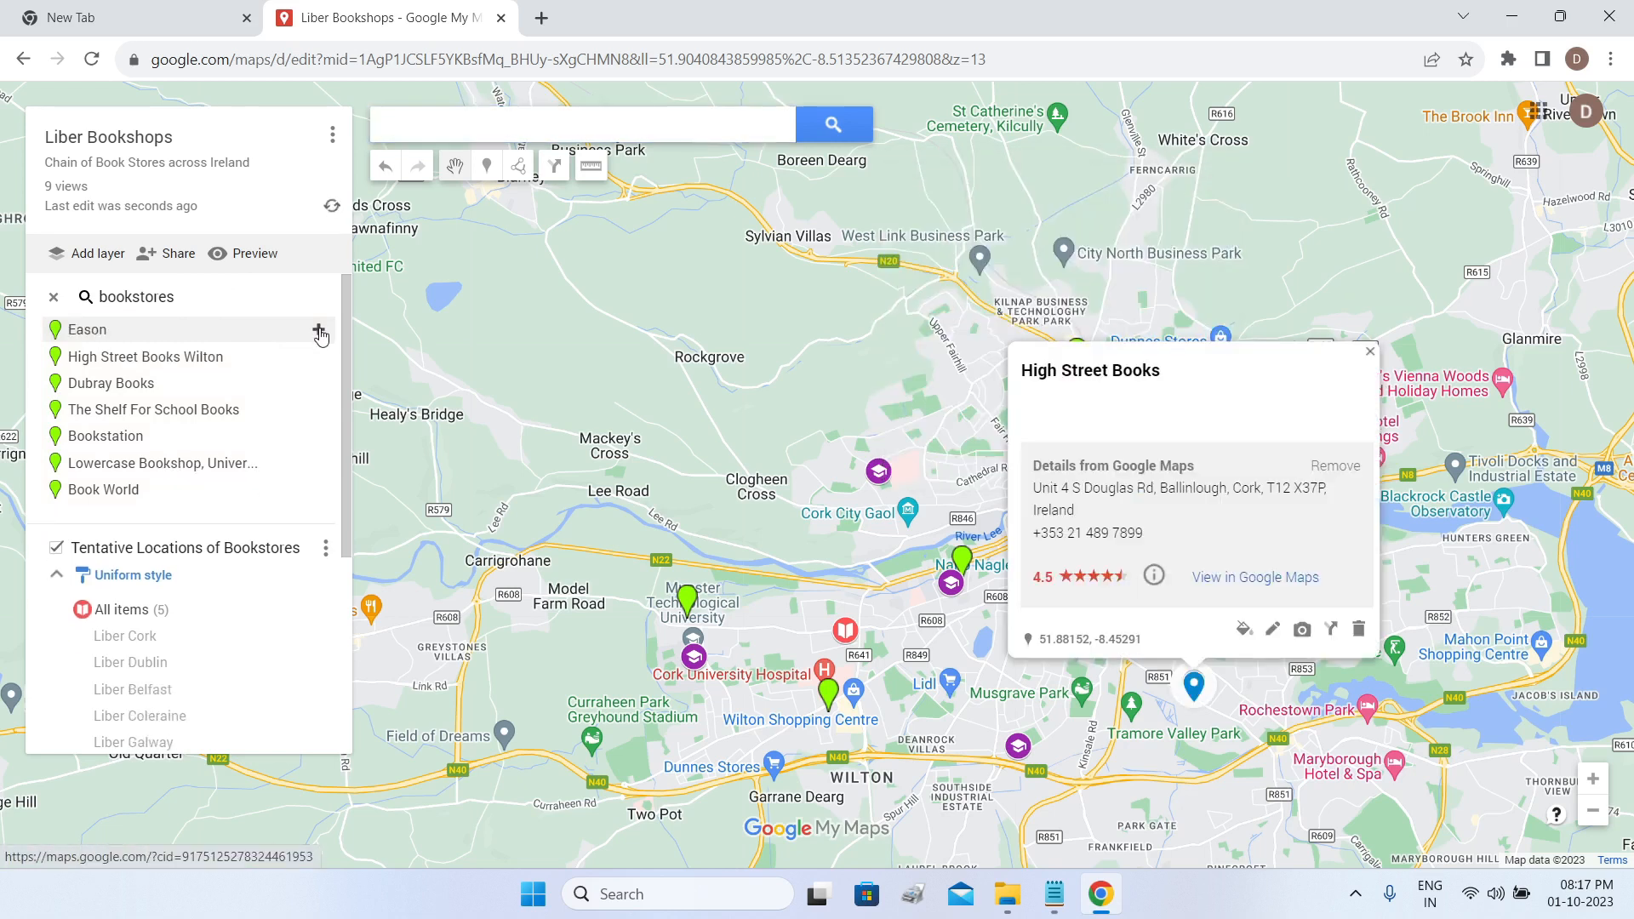
pyautogui.click(319, 330)
pyautogui.click(319, 331)
pyautogui.click(318, 330)
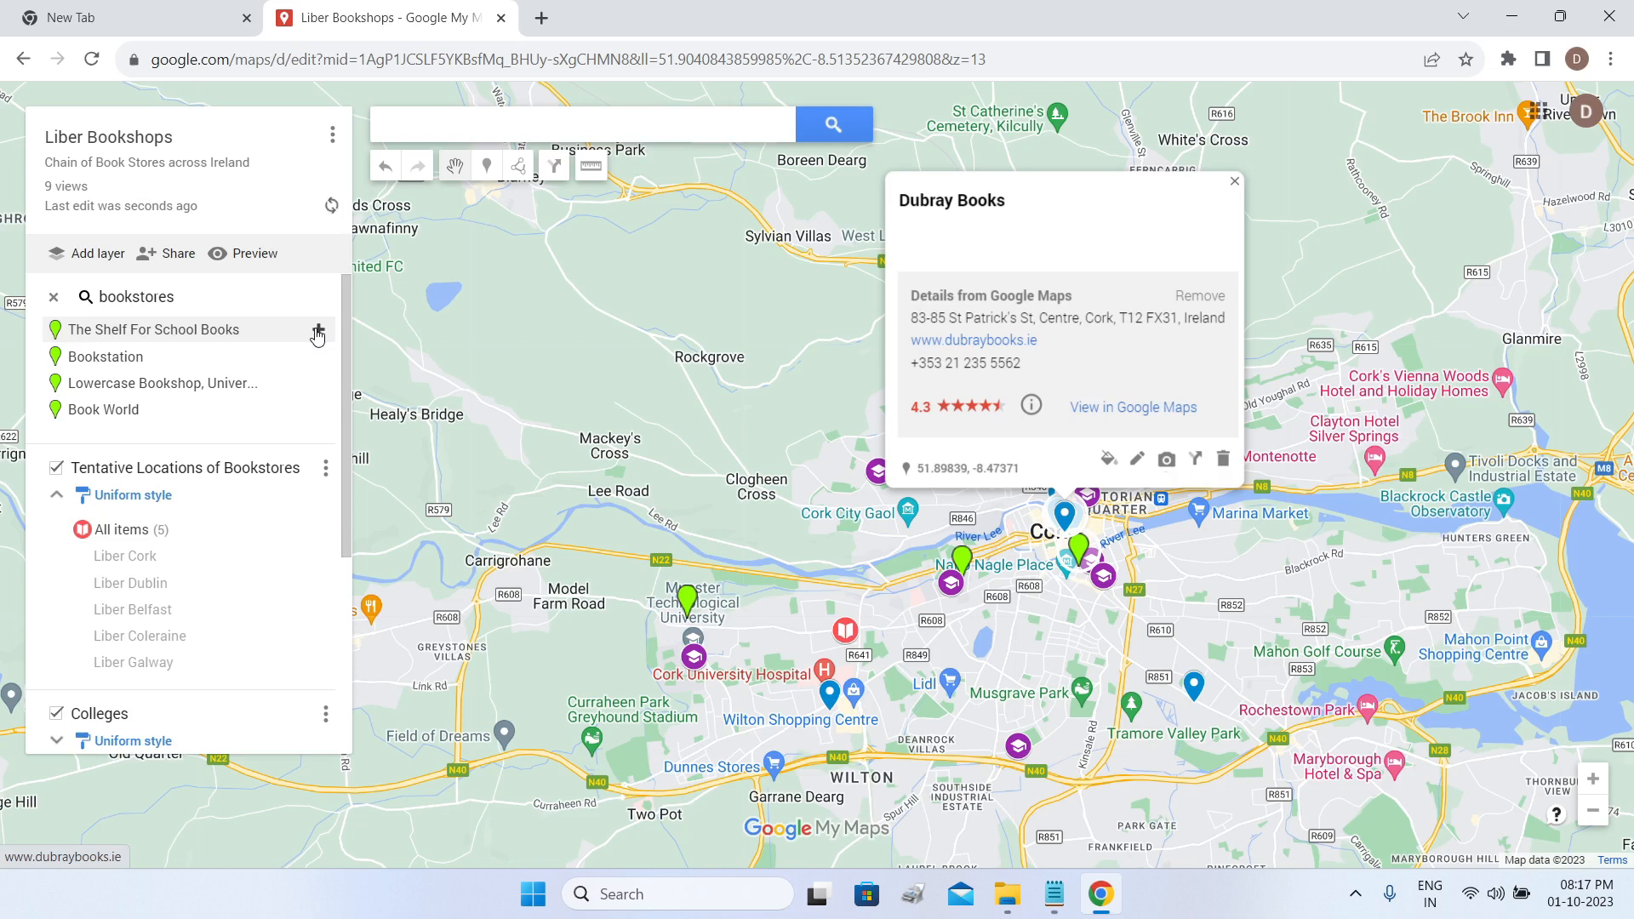
pyautogui.click(319, 330)
pyautogui.click(319, 331)
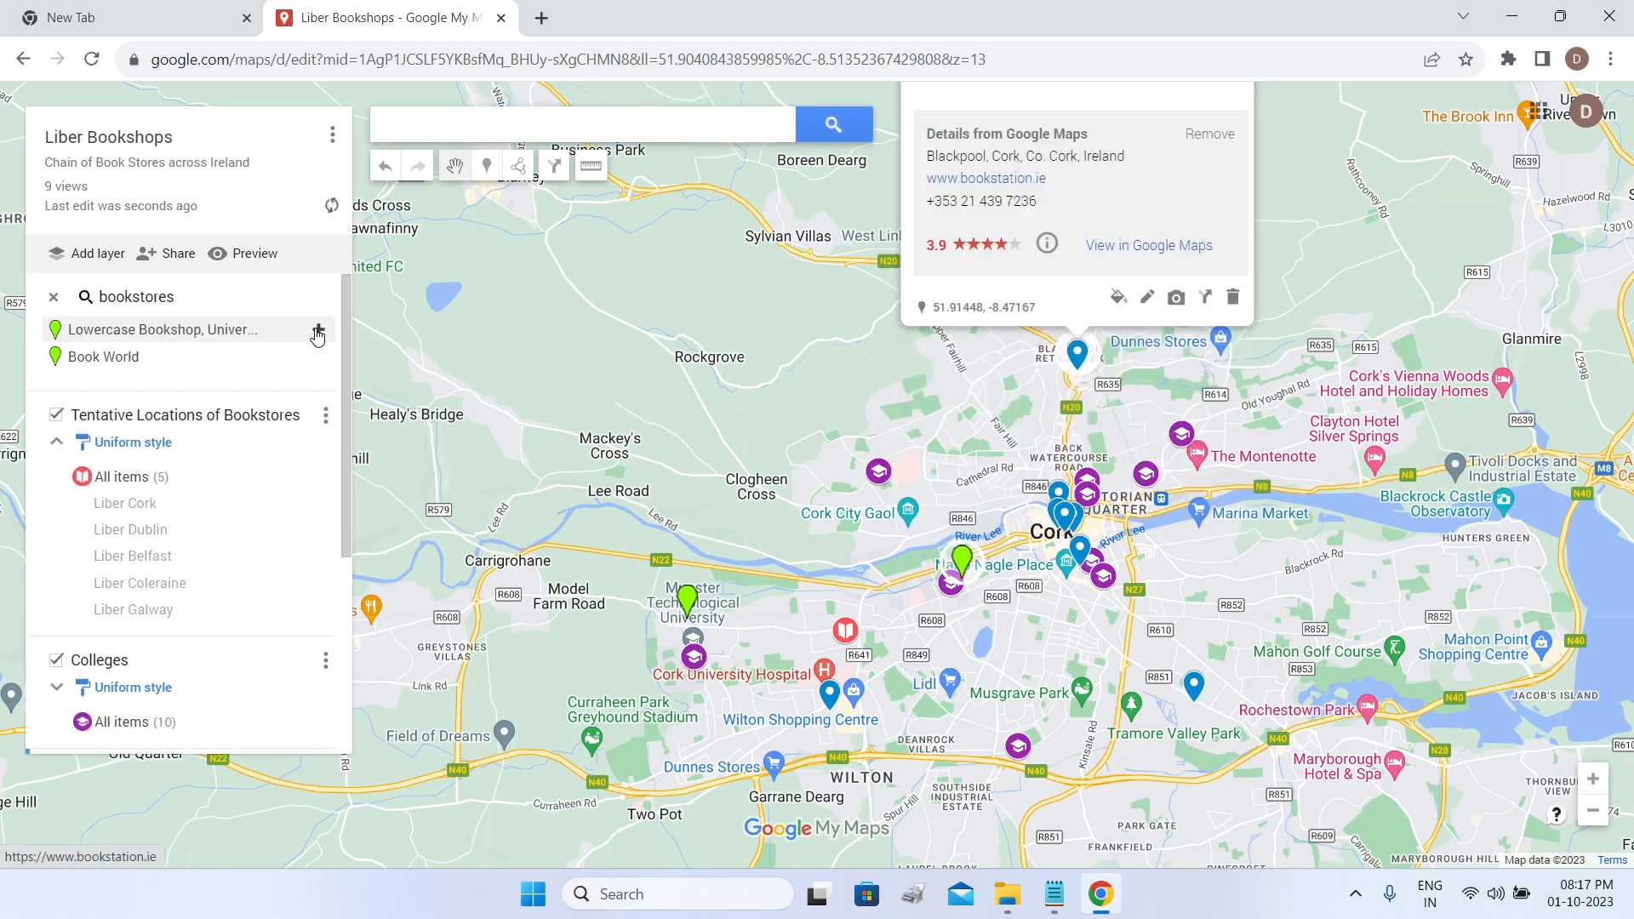
pyautogui.click(318, 330)
pyautogui.click(318, 330)
pyautogui.moveTo(346, 513); pyautogui.dragTo(349, 708)
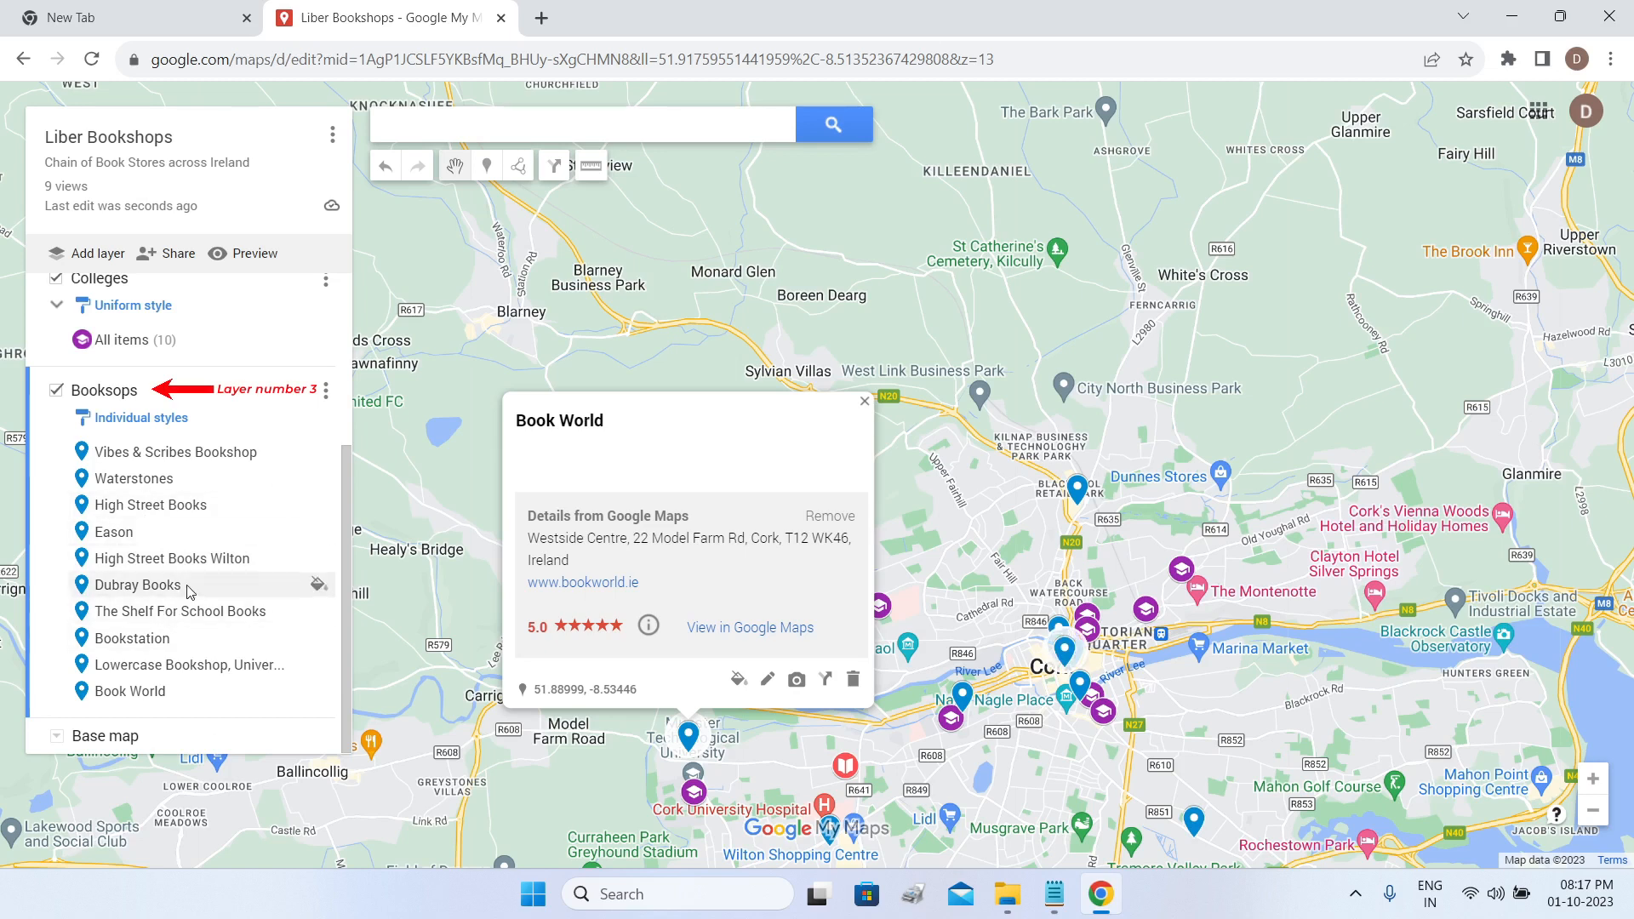
# Switch Booksops to a uniform style and colour every bookshop pin dark green.
pyautogui.click(864, 402)
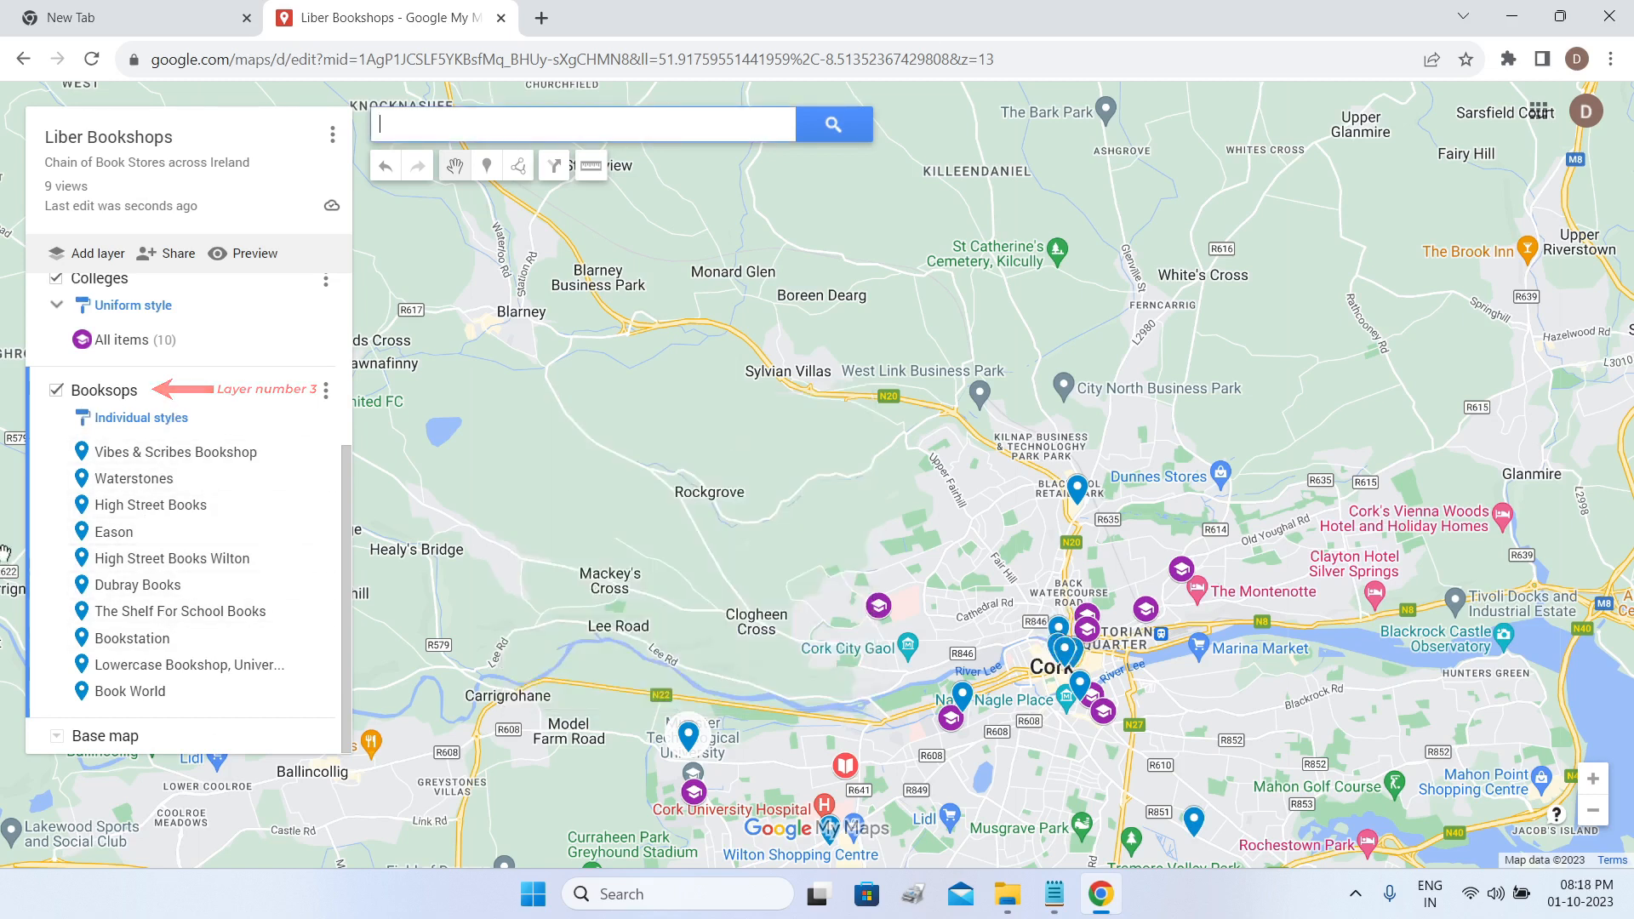
pyautogui.click(168, 427)
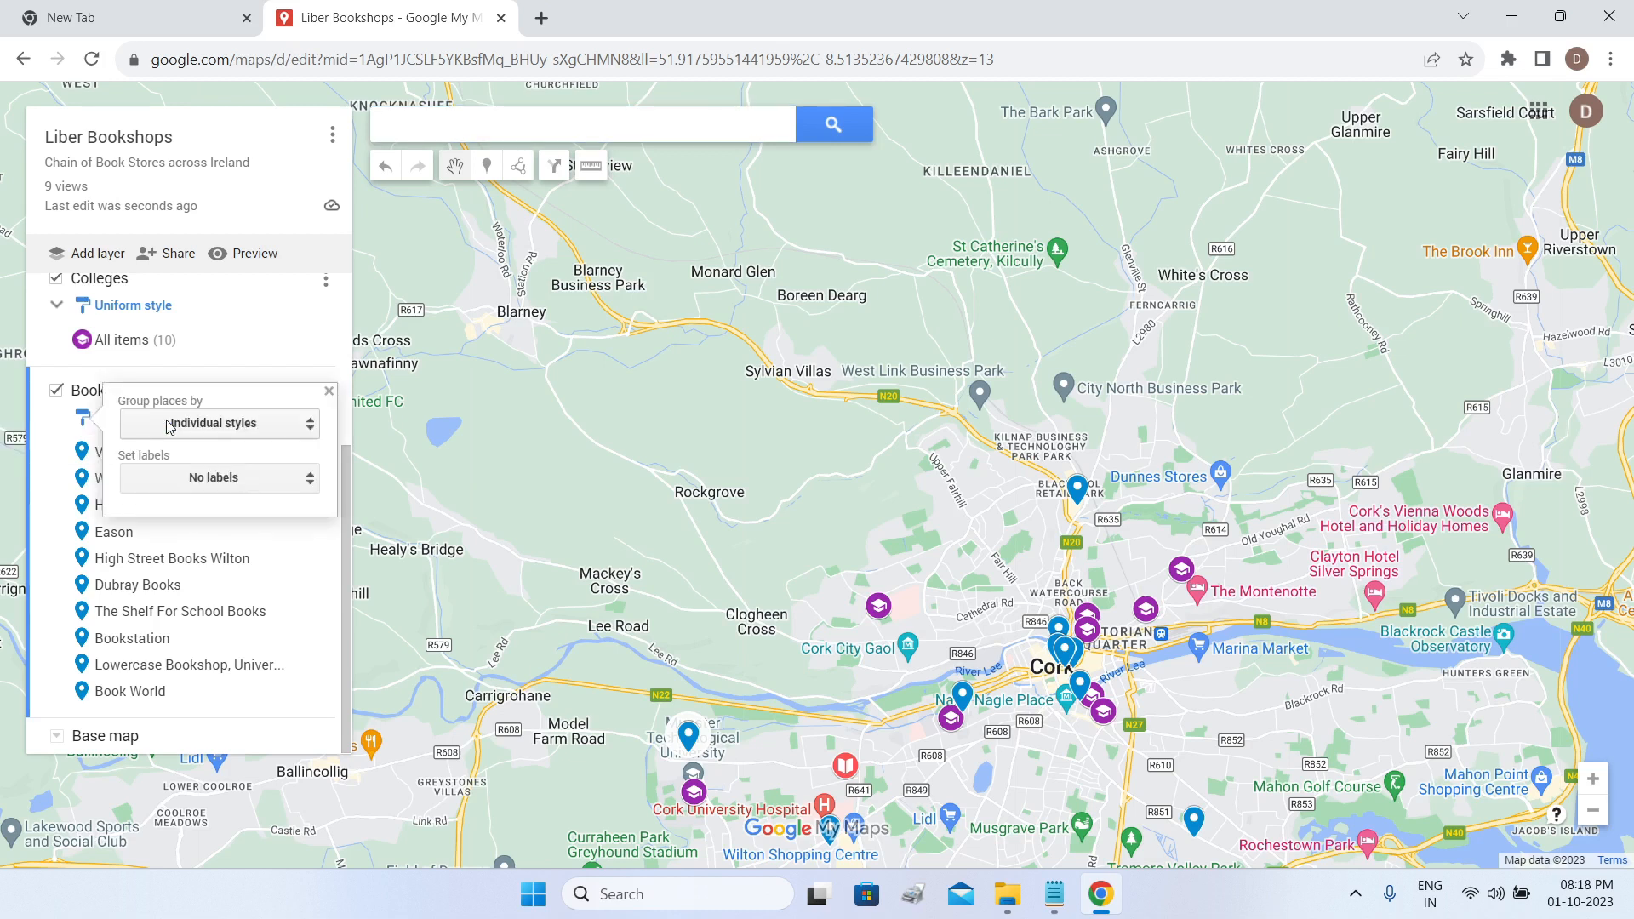
pyautogui.click(245, 431)
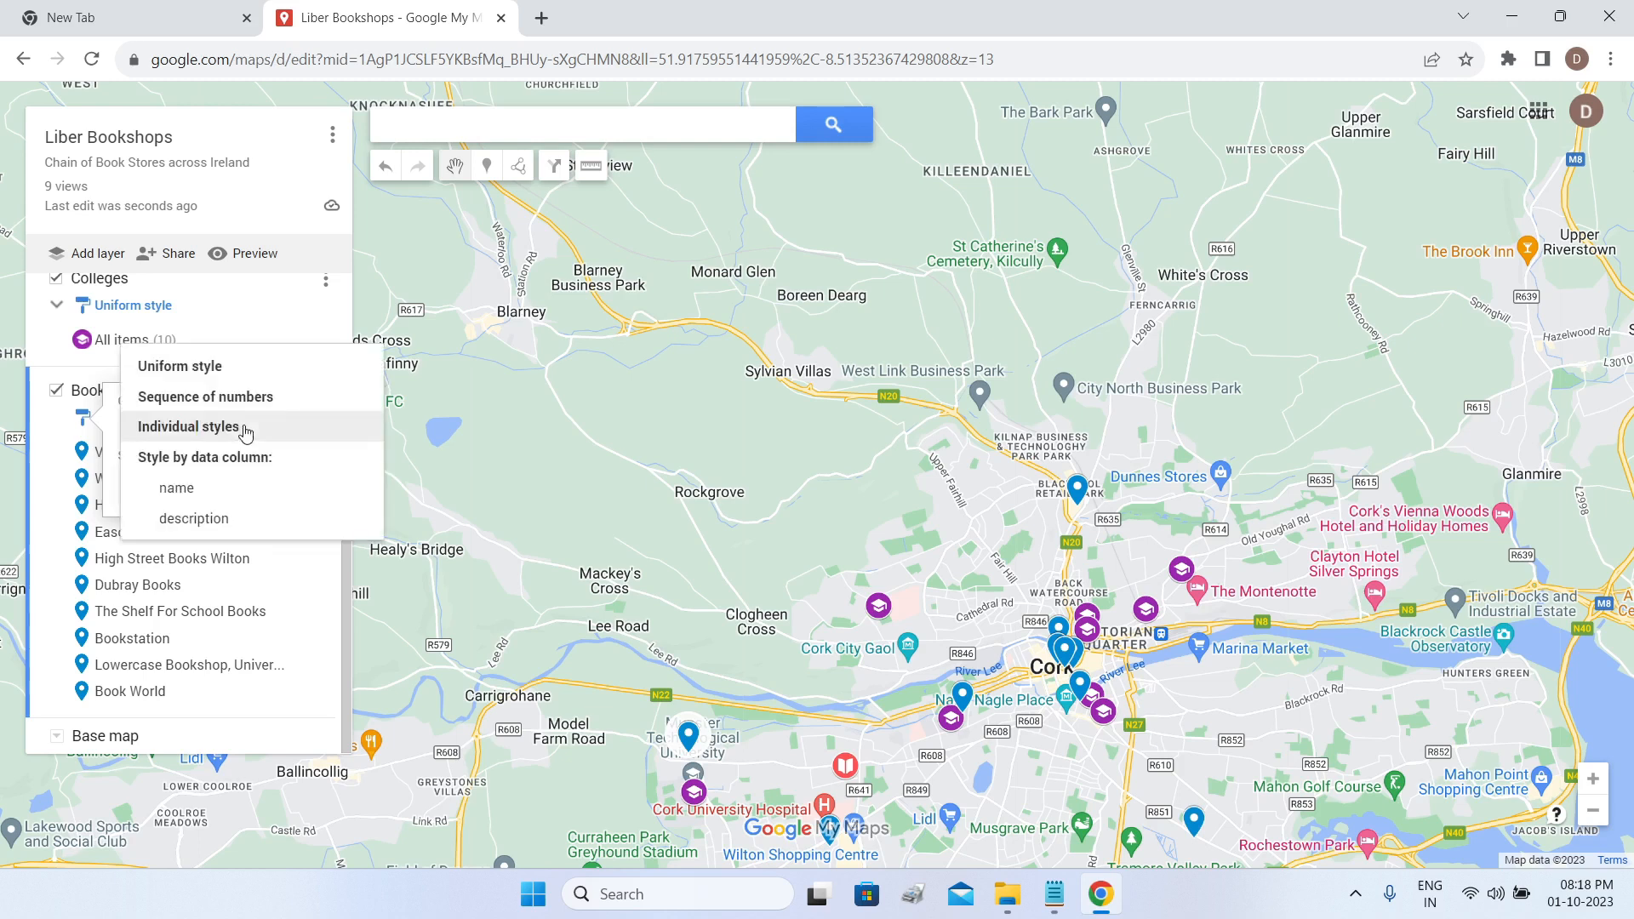
pyautogui.click(204, 362)
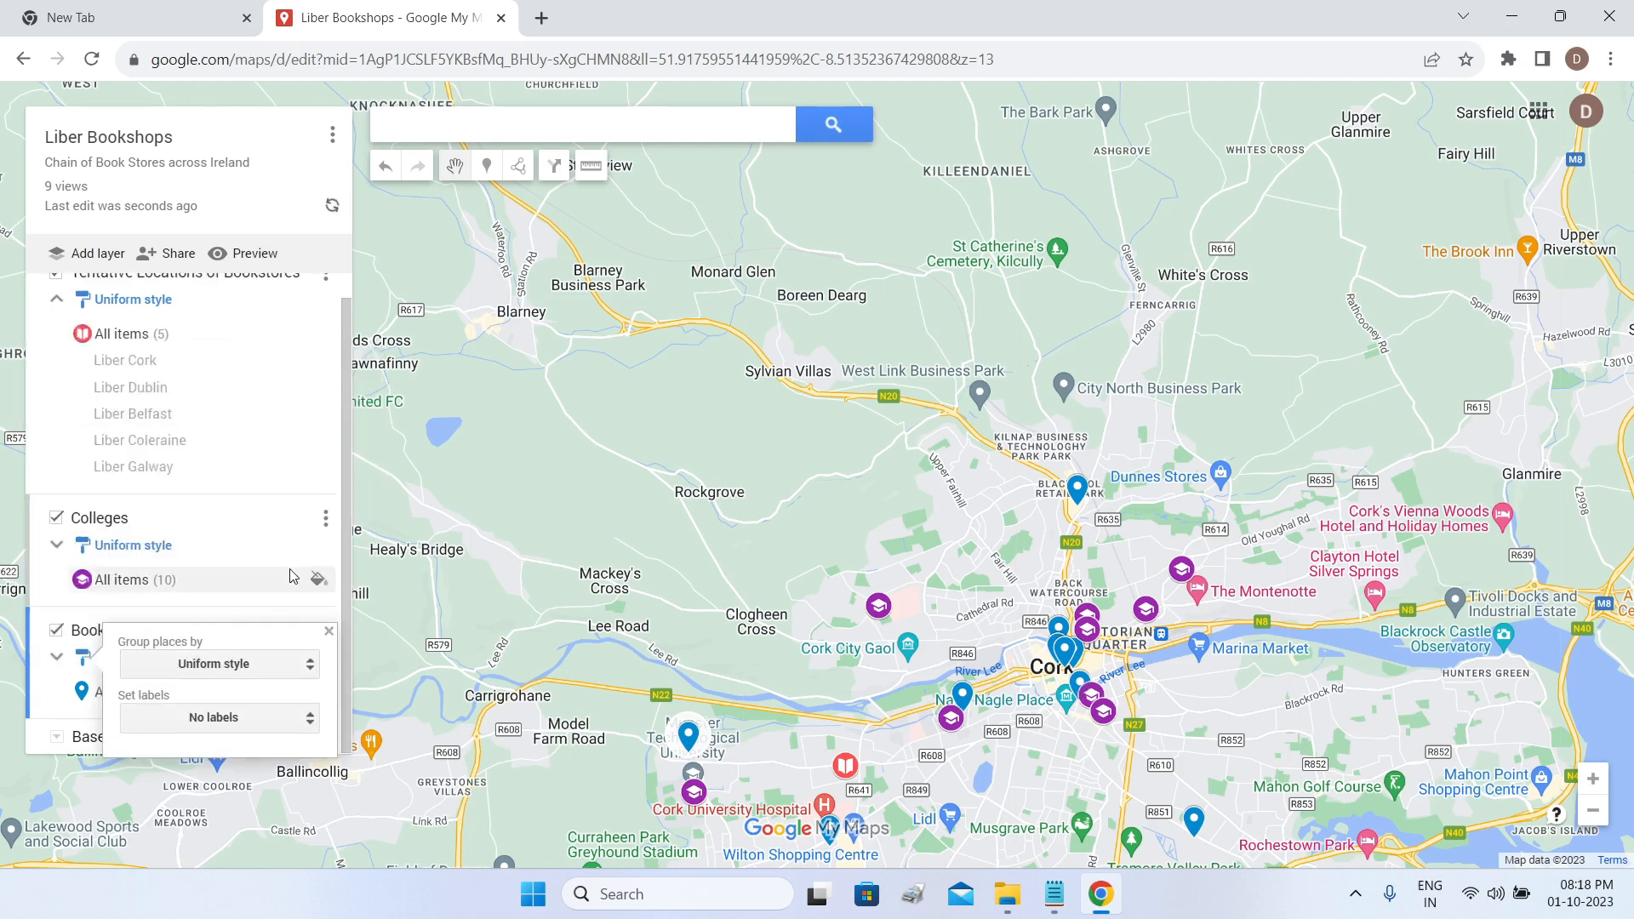
pyautogui.click(47, 700)
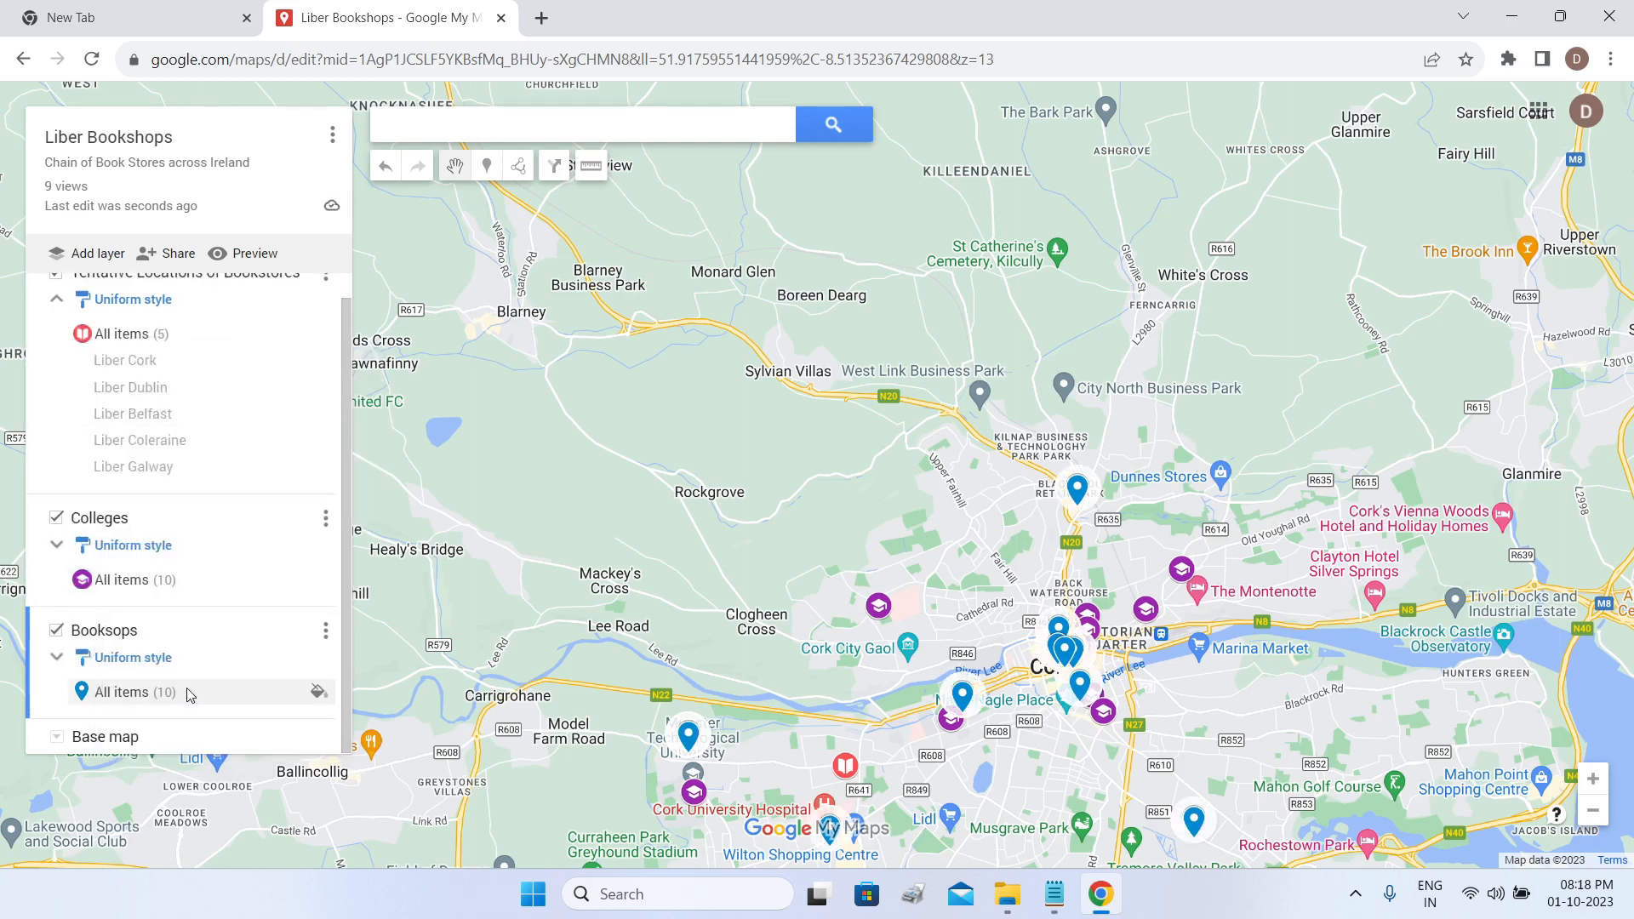
pyautogui.click(316, 693)
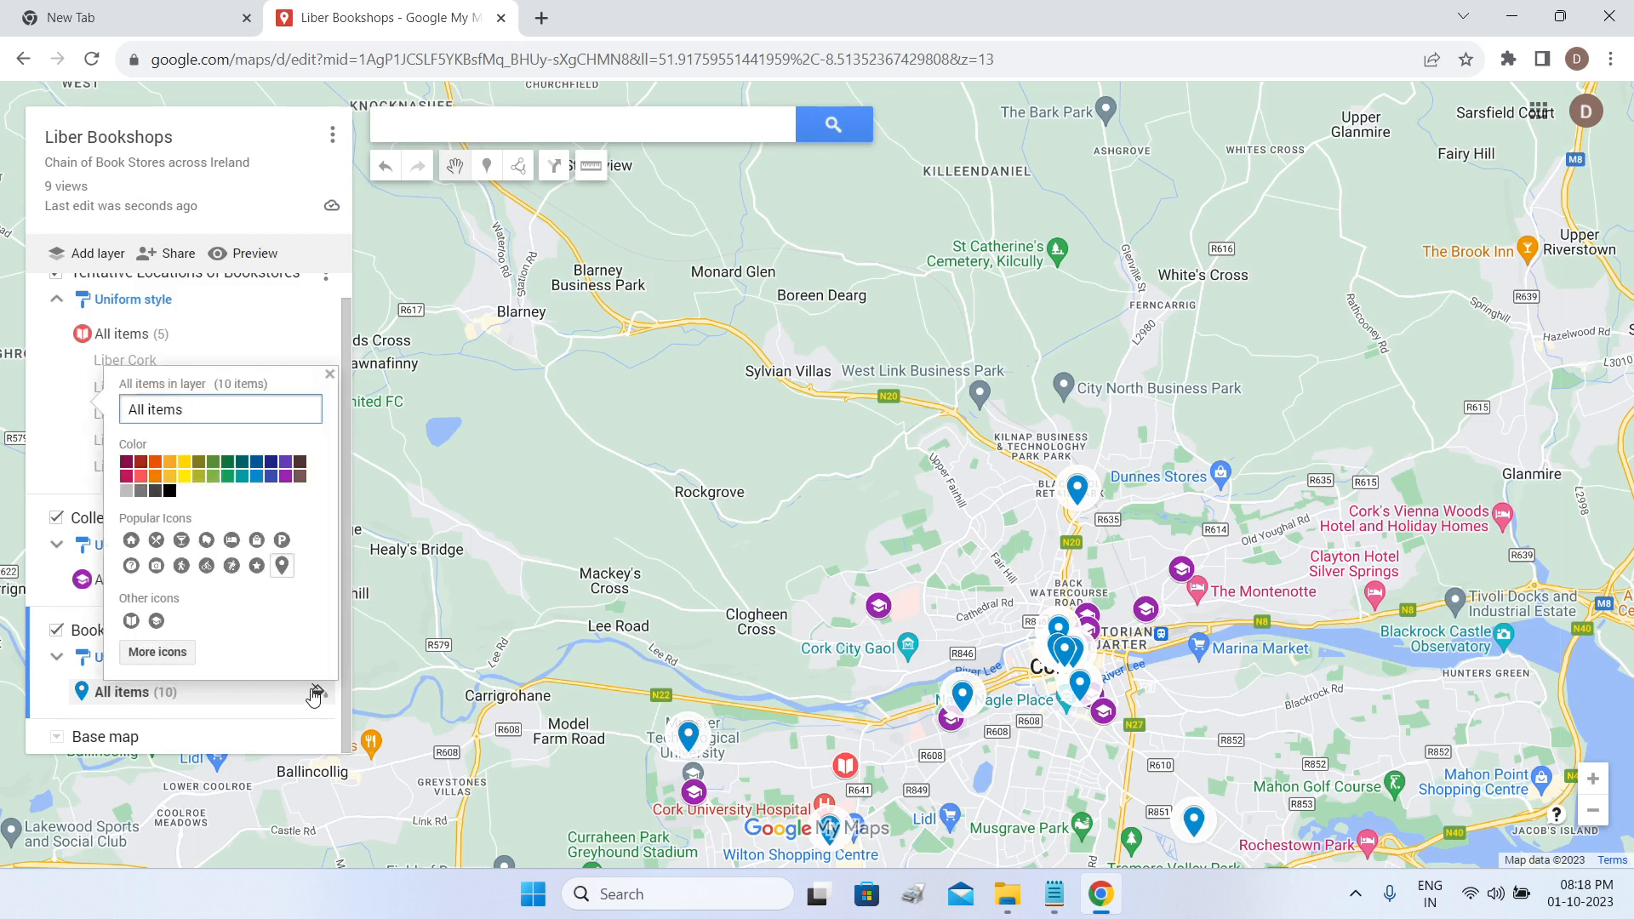
pyautogui.click(226, 464)
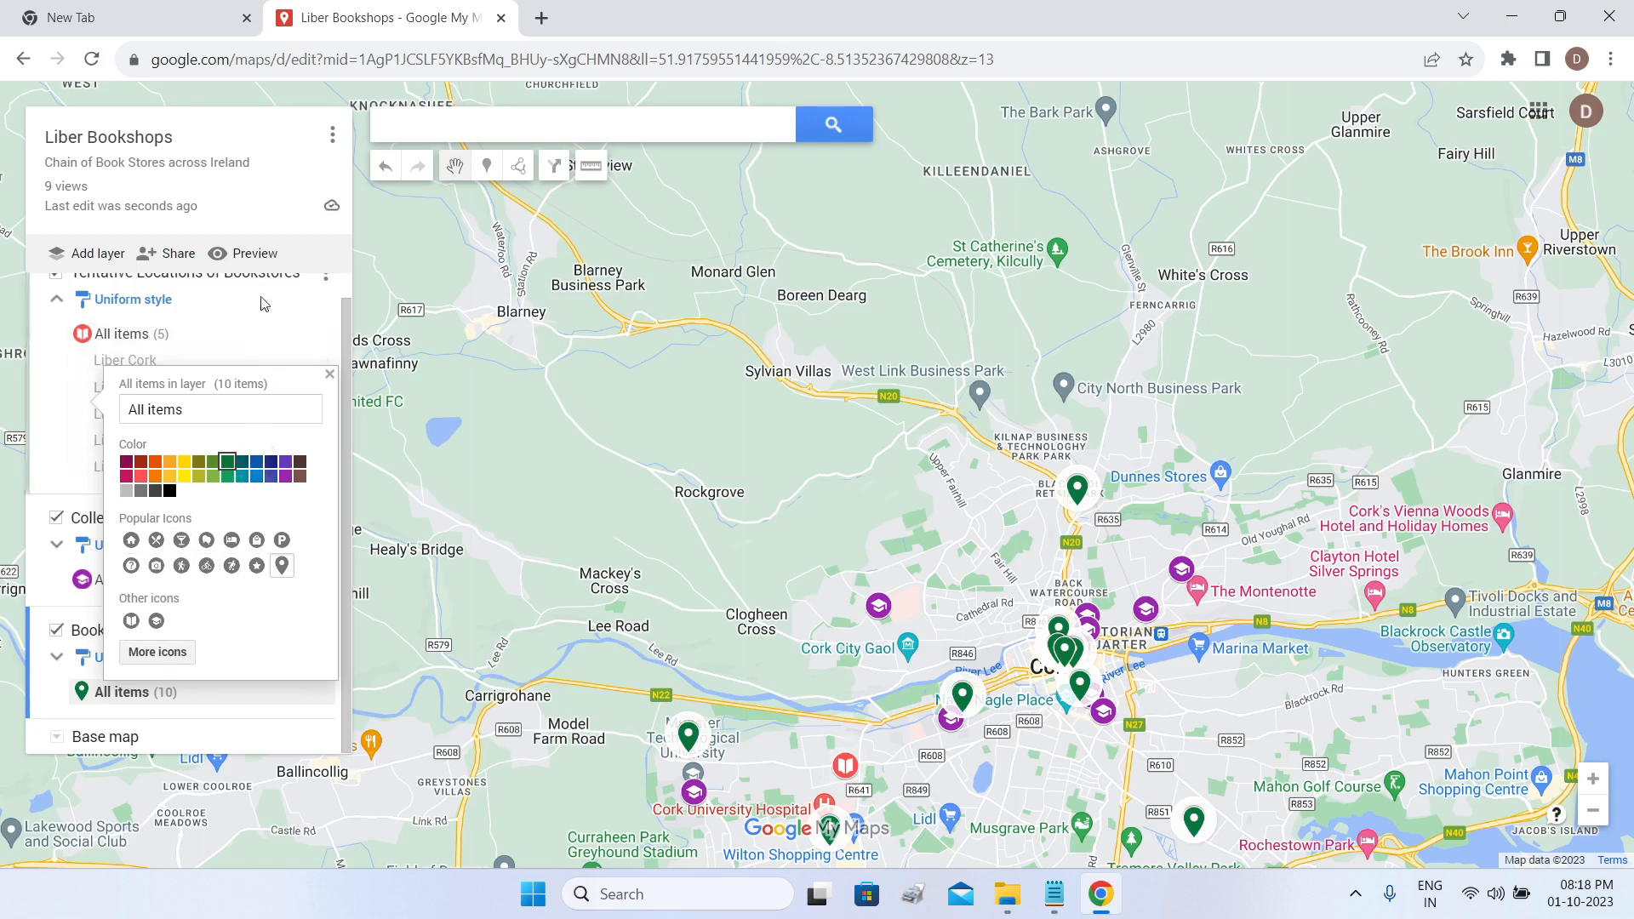
pyautogui.click(882, 523)
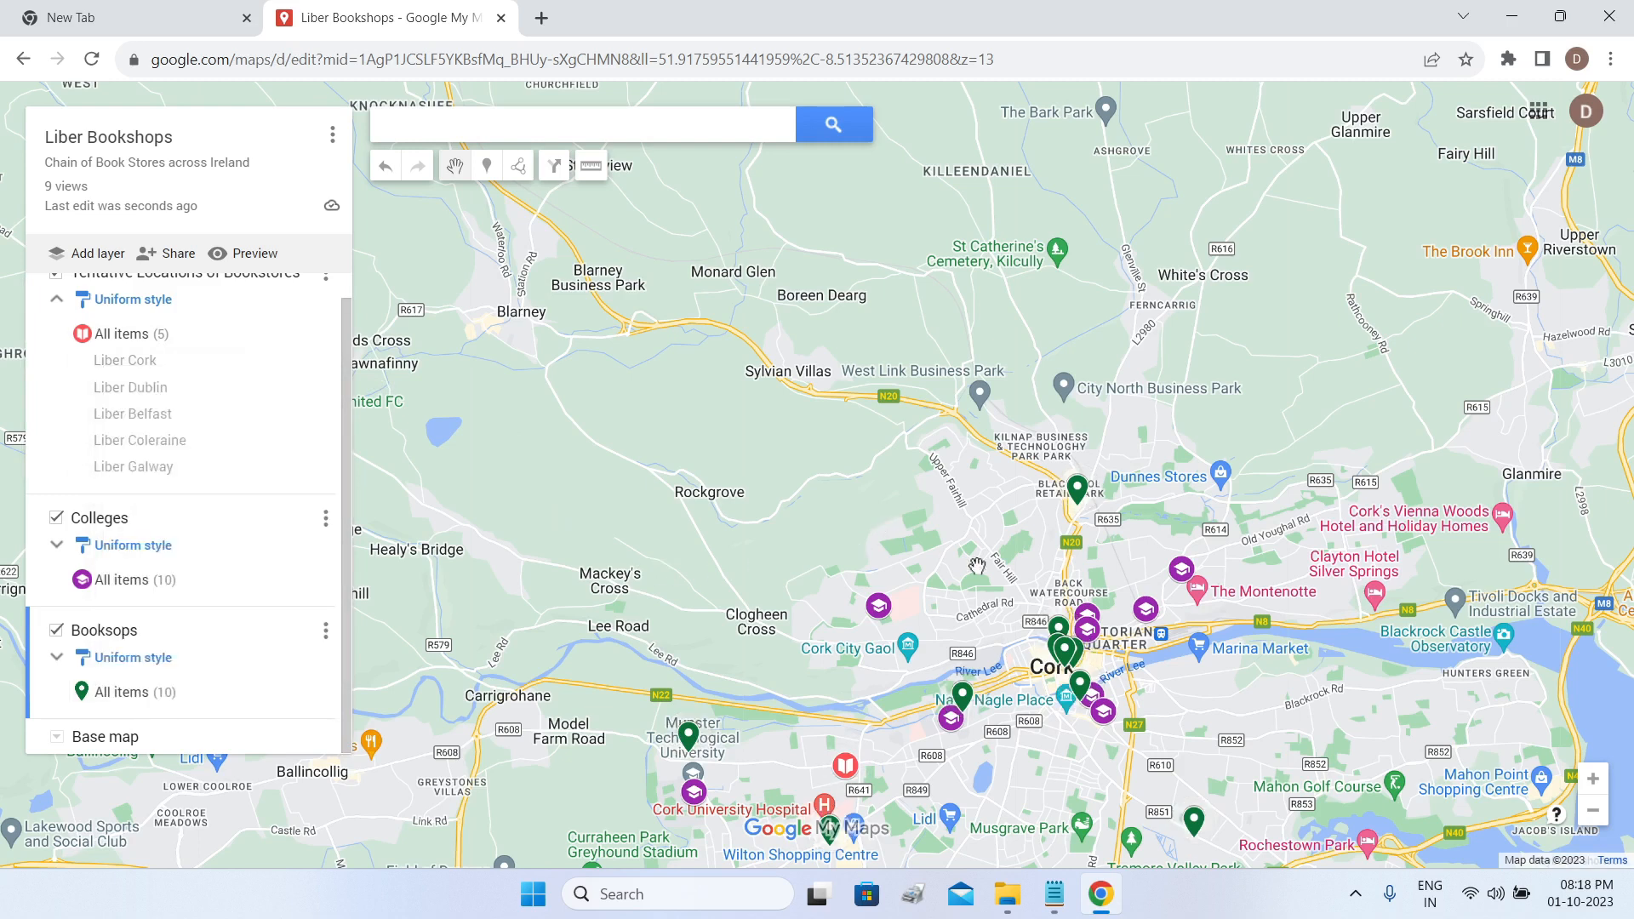
pyautogui.moveTo(982, 726)
pyautogui.mouseDown()
pyautogui.moveTo(988, 469)
pyautogui.moveTo(956, 469)
pyautogui.mouseUp()
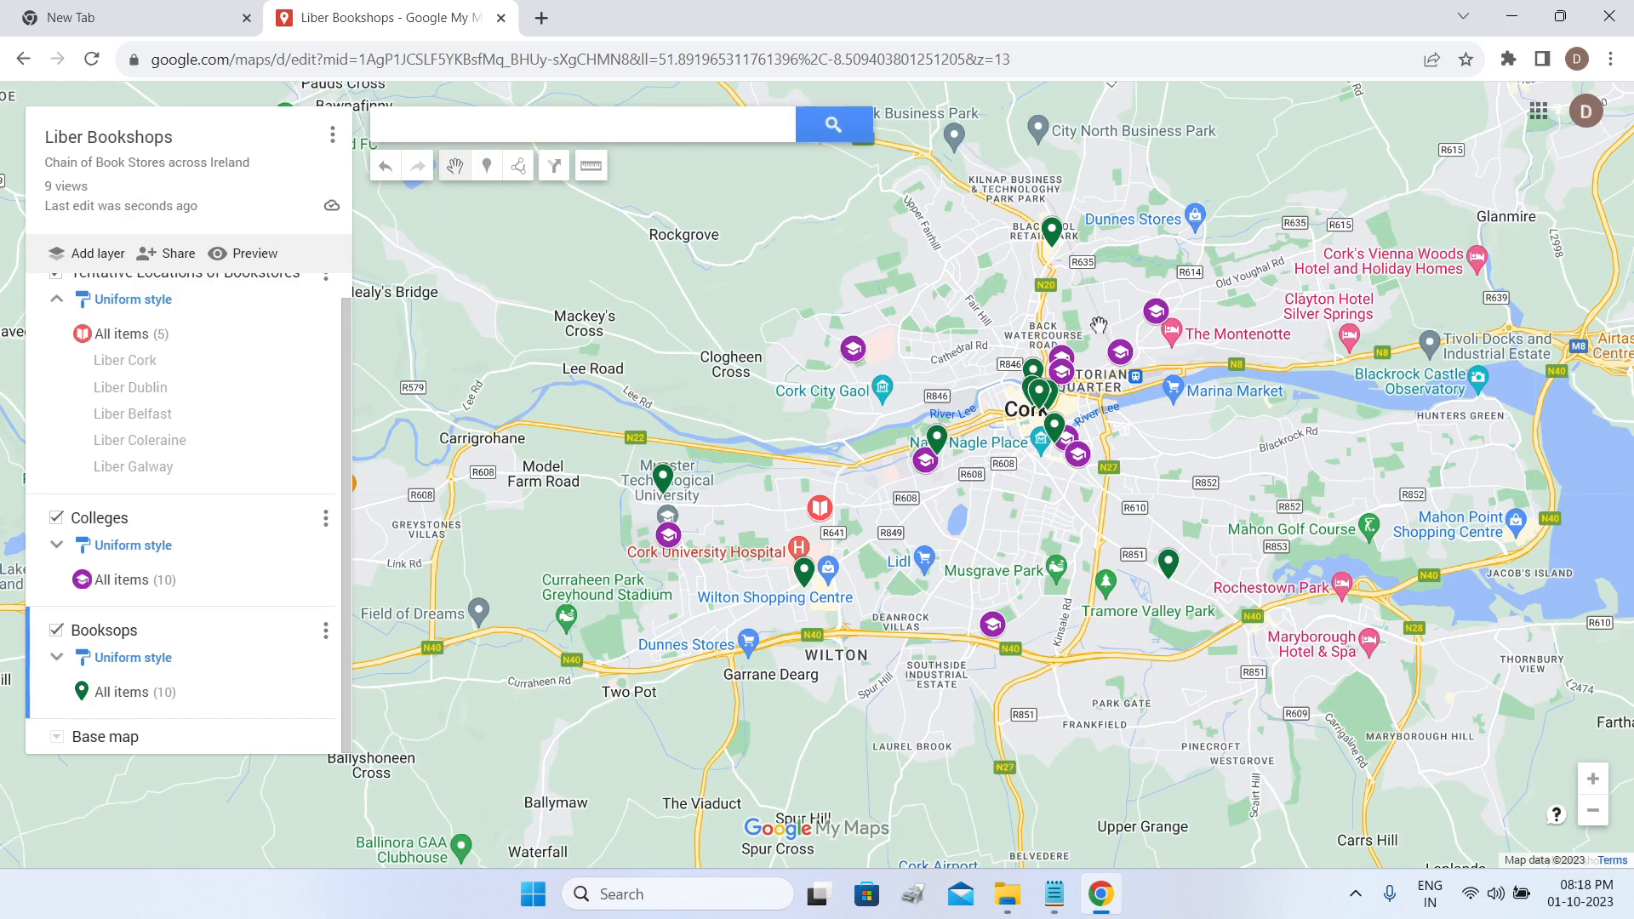
pyautogui.scroll(2, 1084, 417)
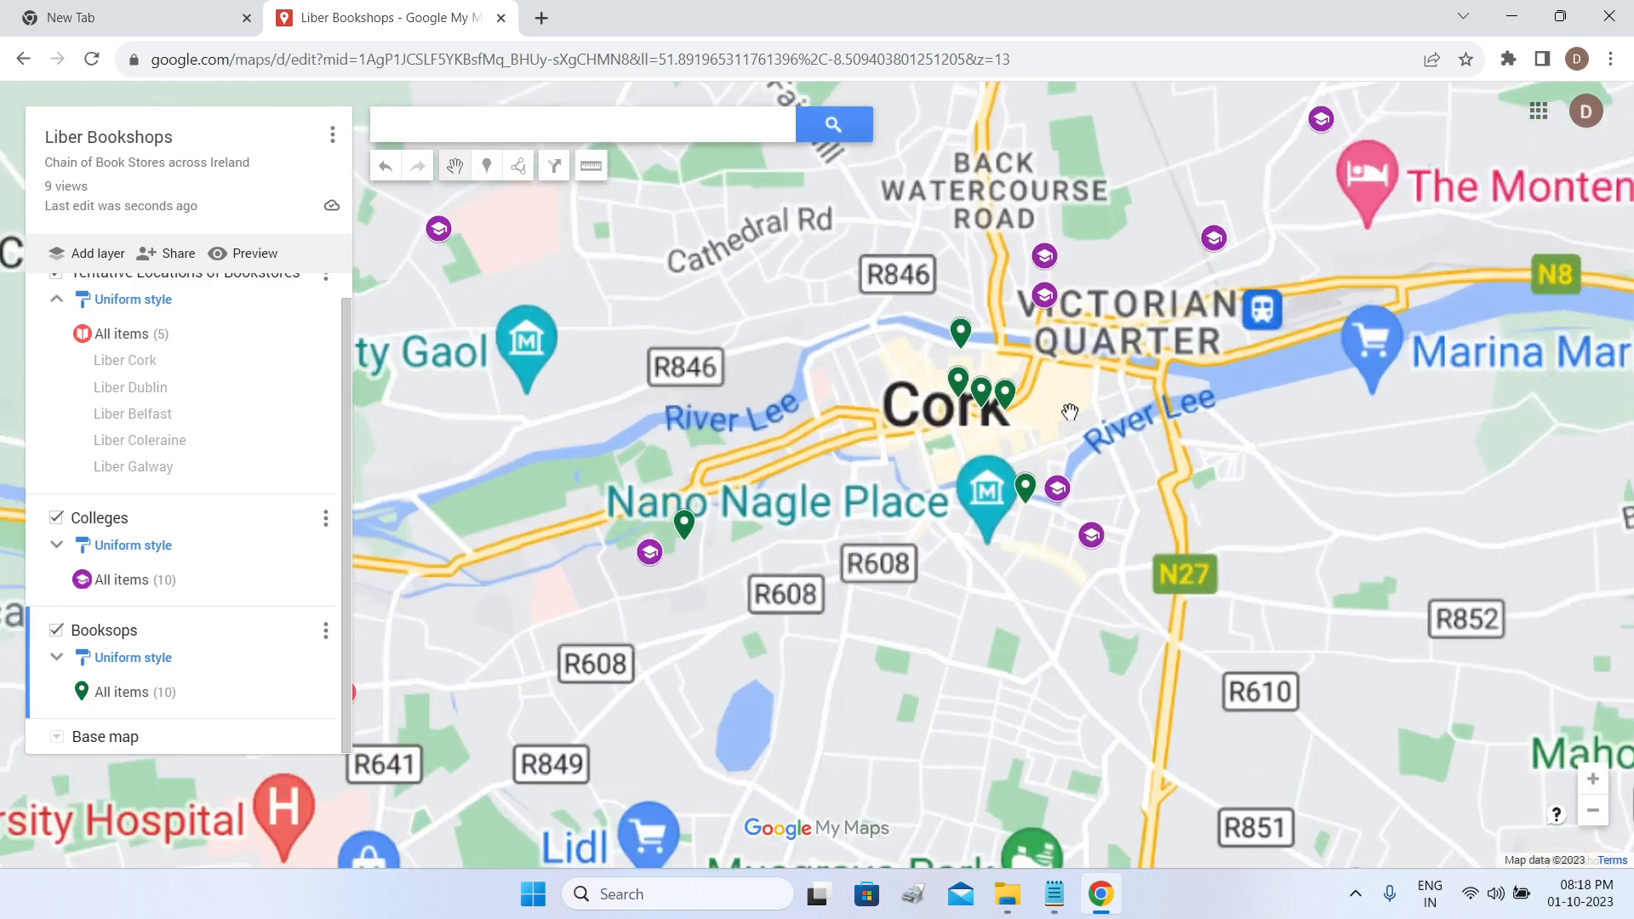
pyautogui.scroll(-2, 1072, 413)
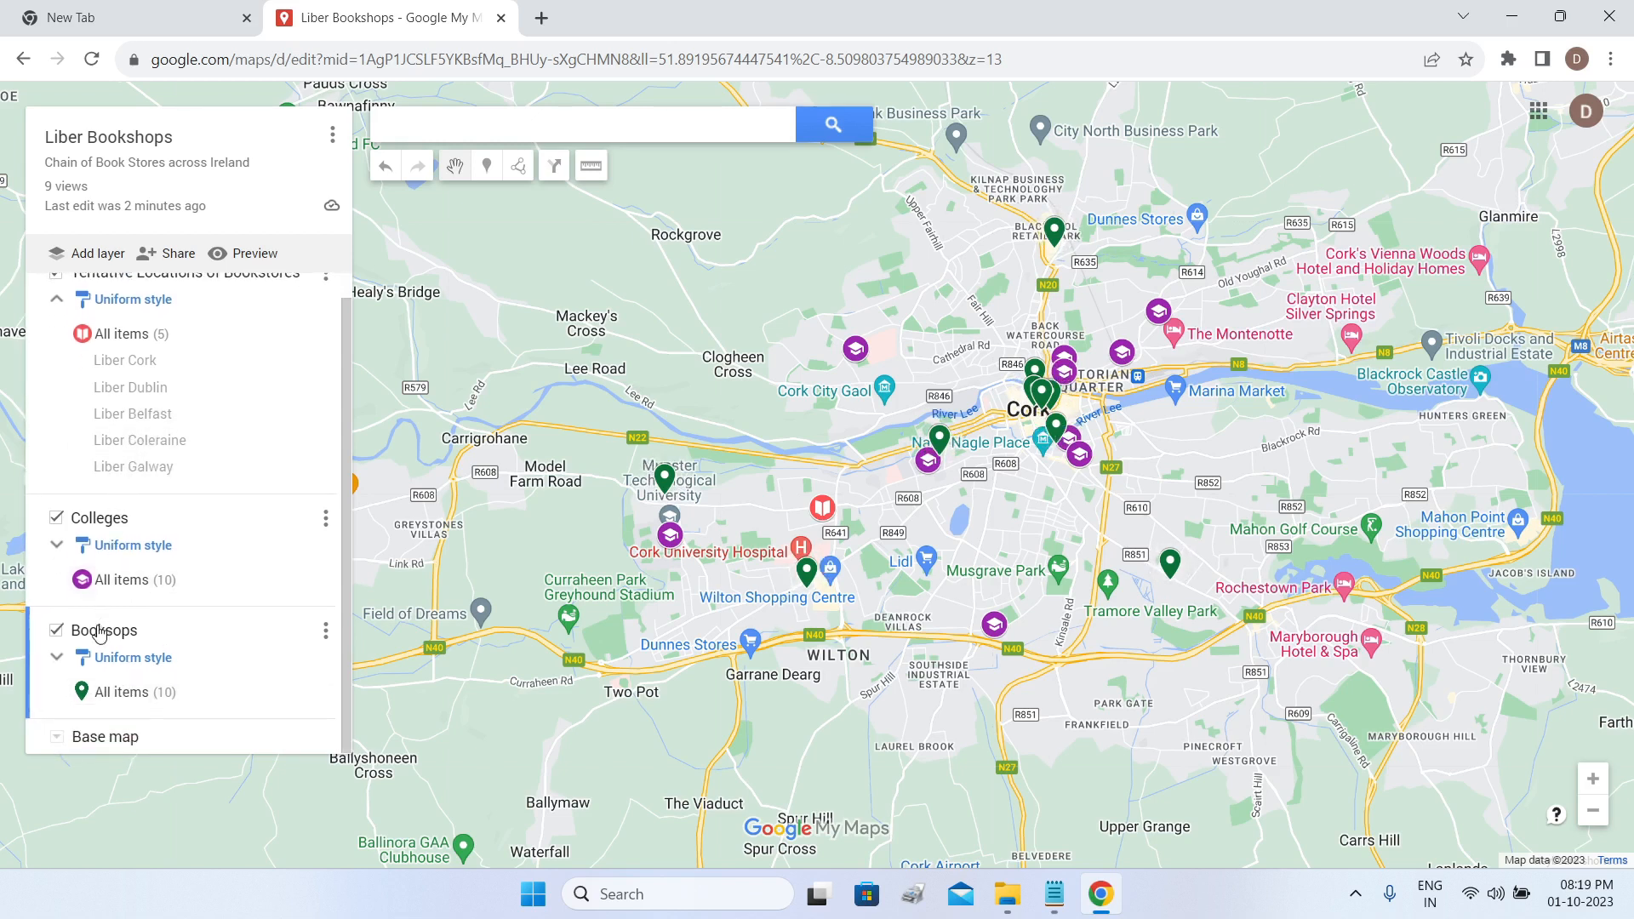
pyautogui.click(55, 637)
pyautogui.click(56, 652)
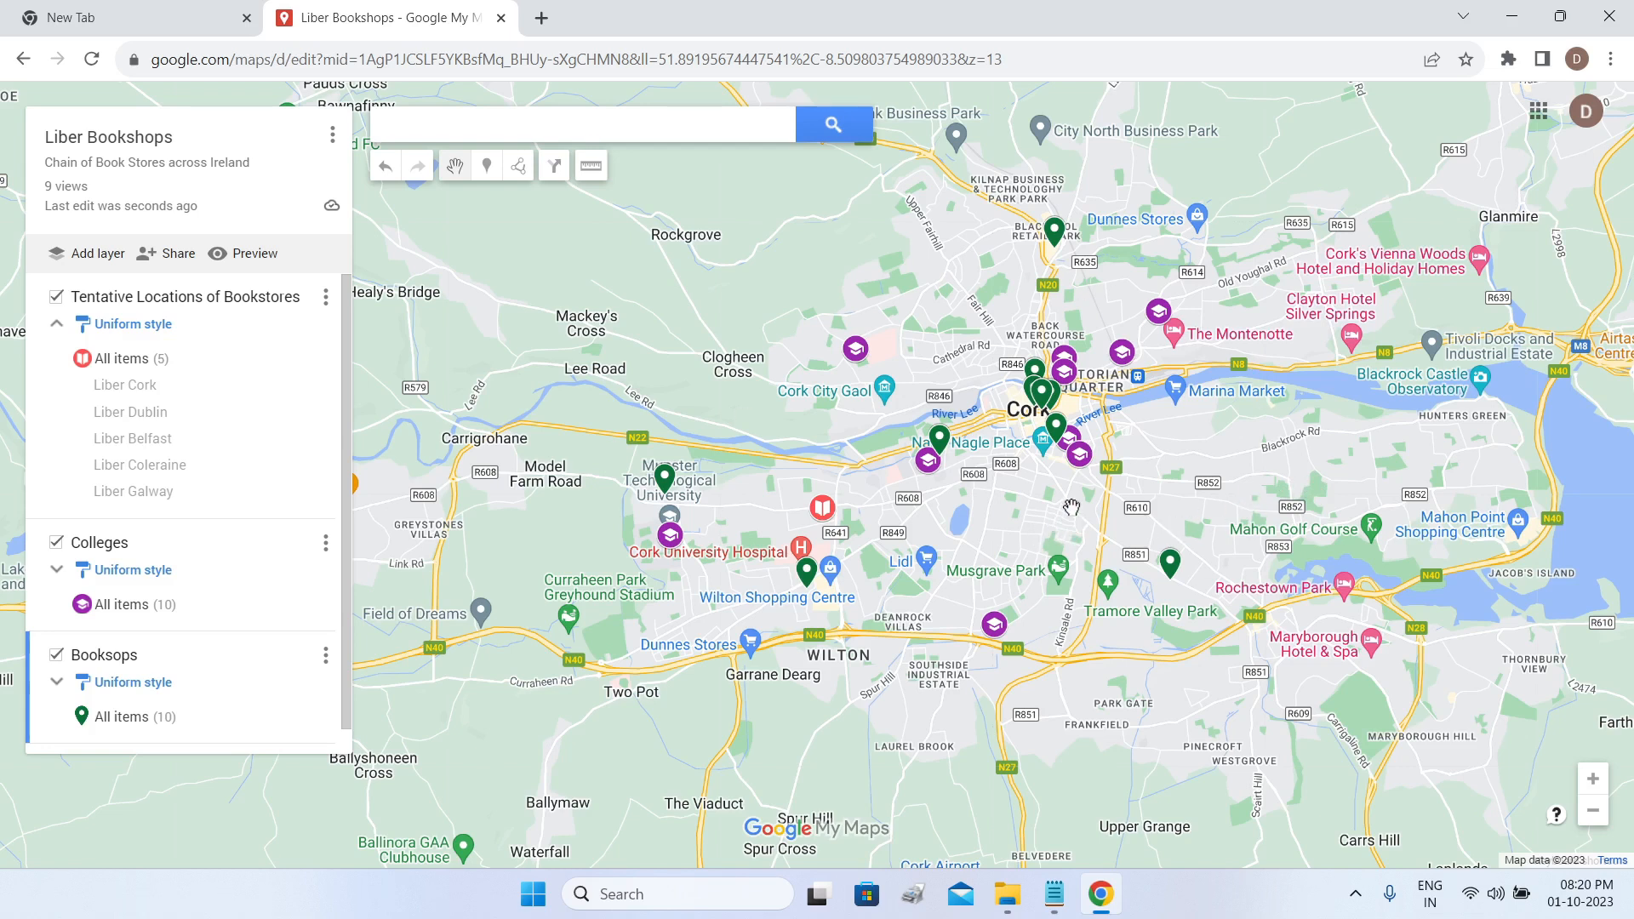
# Zoom out and pan until all of Ireland and every layer's pins are visible.
pyautogui.scroll(-1, 1066, 508)
pyautogui.moveTo(1213, 439); pyautogui.dragTo(935, 687)
pyautogui.moveTo(1109, 431); pyautogui.dragTo(1039, 607)
pyautogui.scroll(-1, 1039, 607)
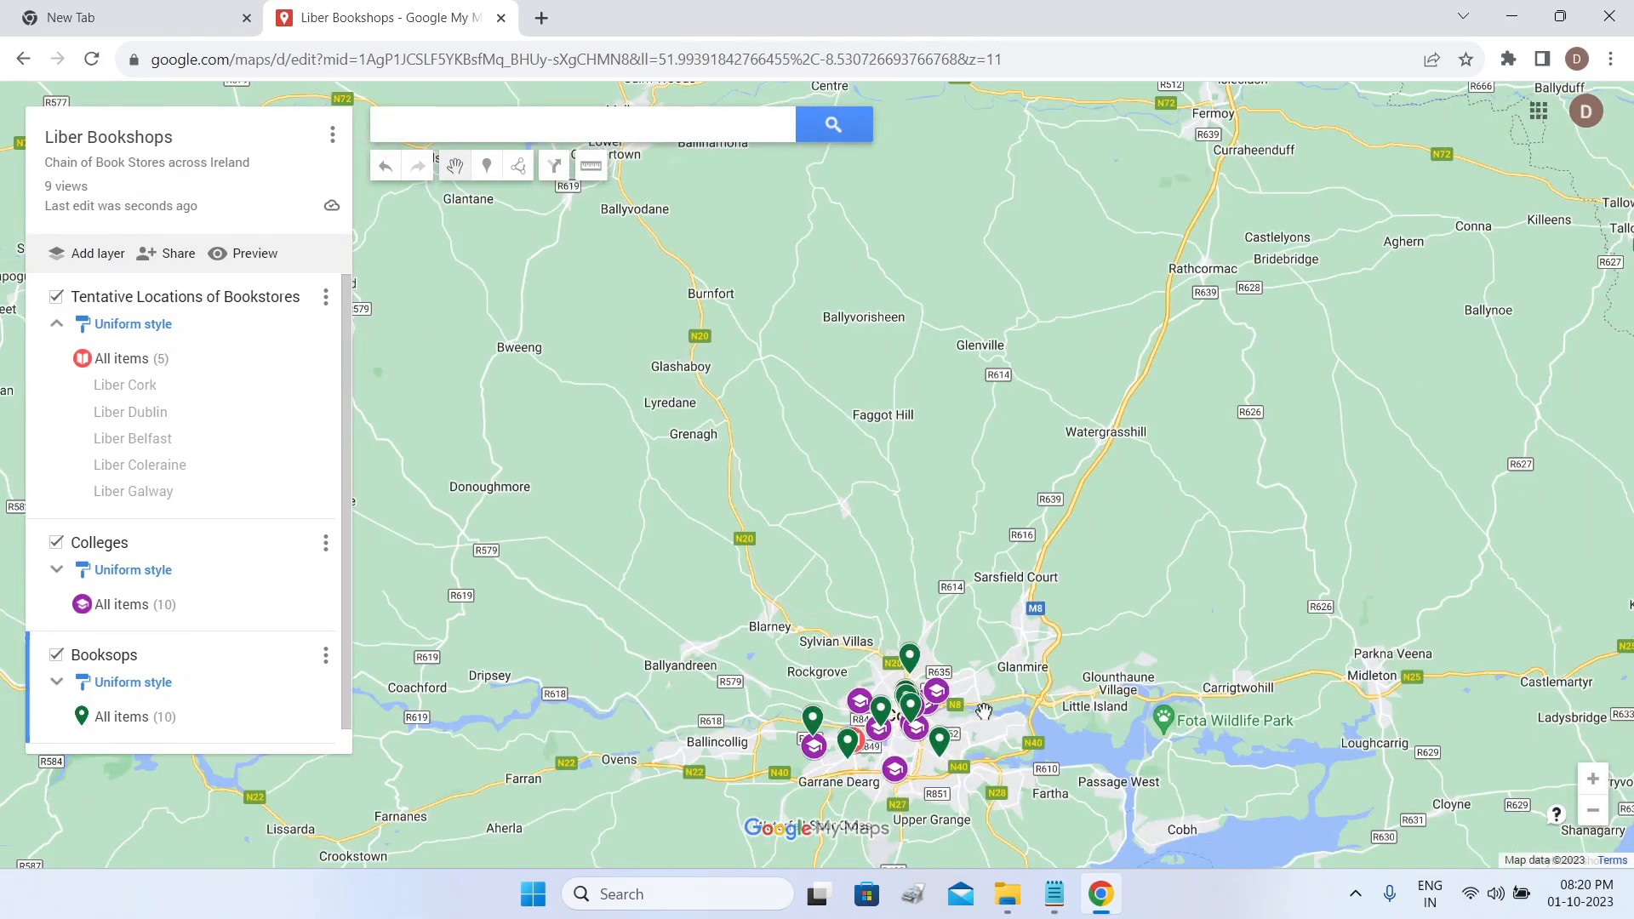
pyautogui.scroll(-1, 1047, 626)
pyautogui.scroll(-3, 1048, 627)
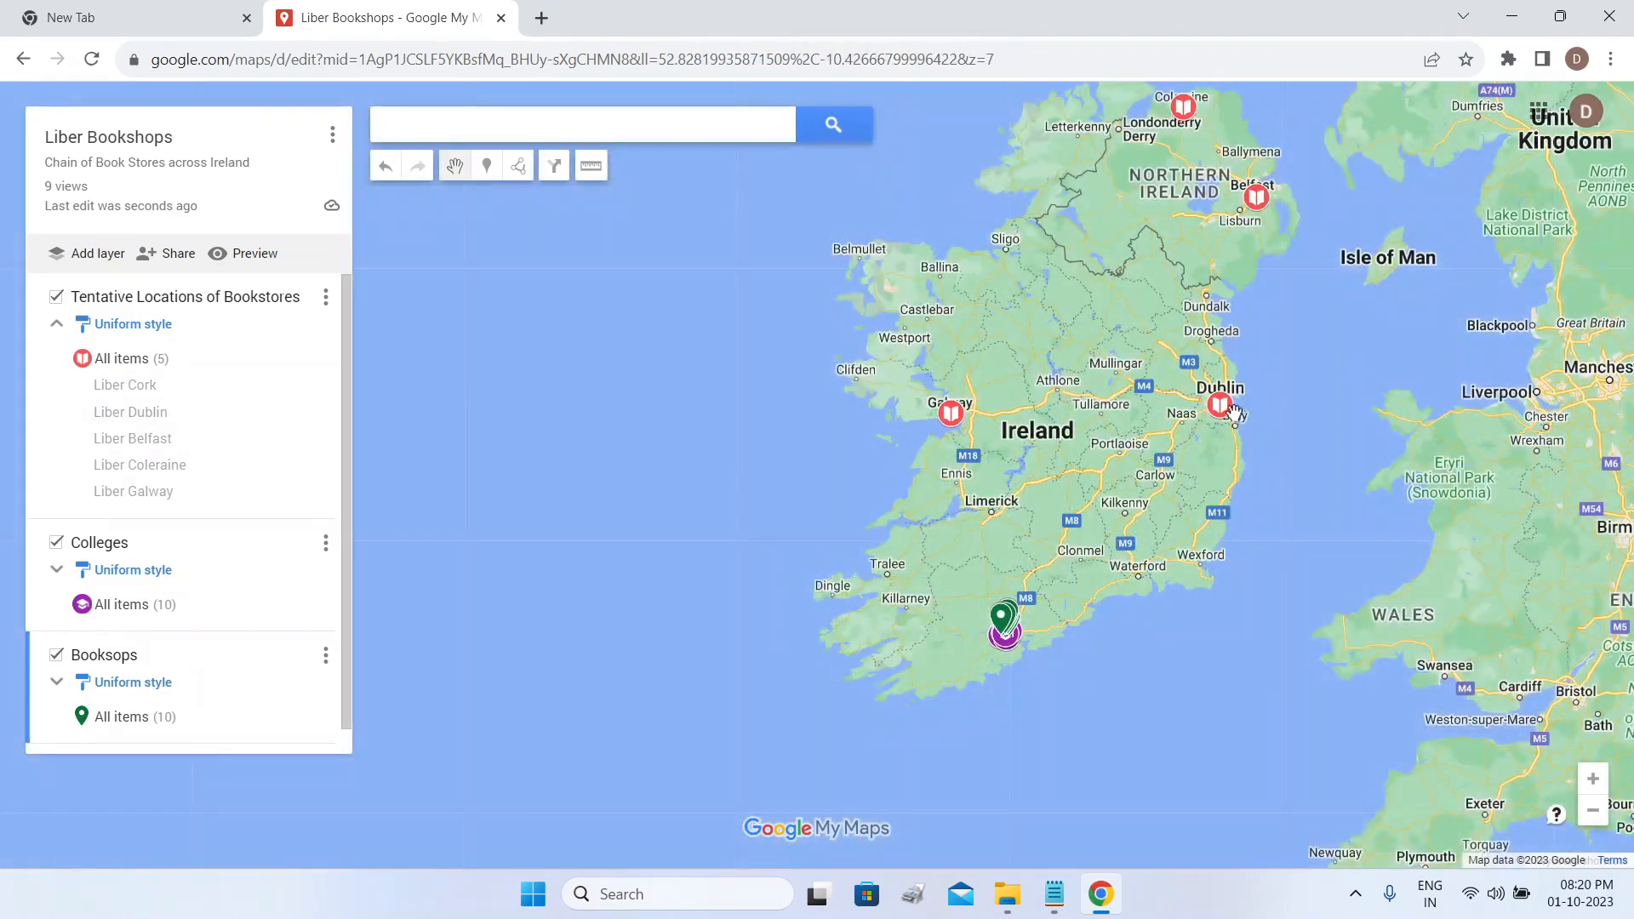
pyautogui.scroll(1, 1225, 408)
pyautogui.scroll(-1, 1229, 409)
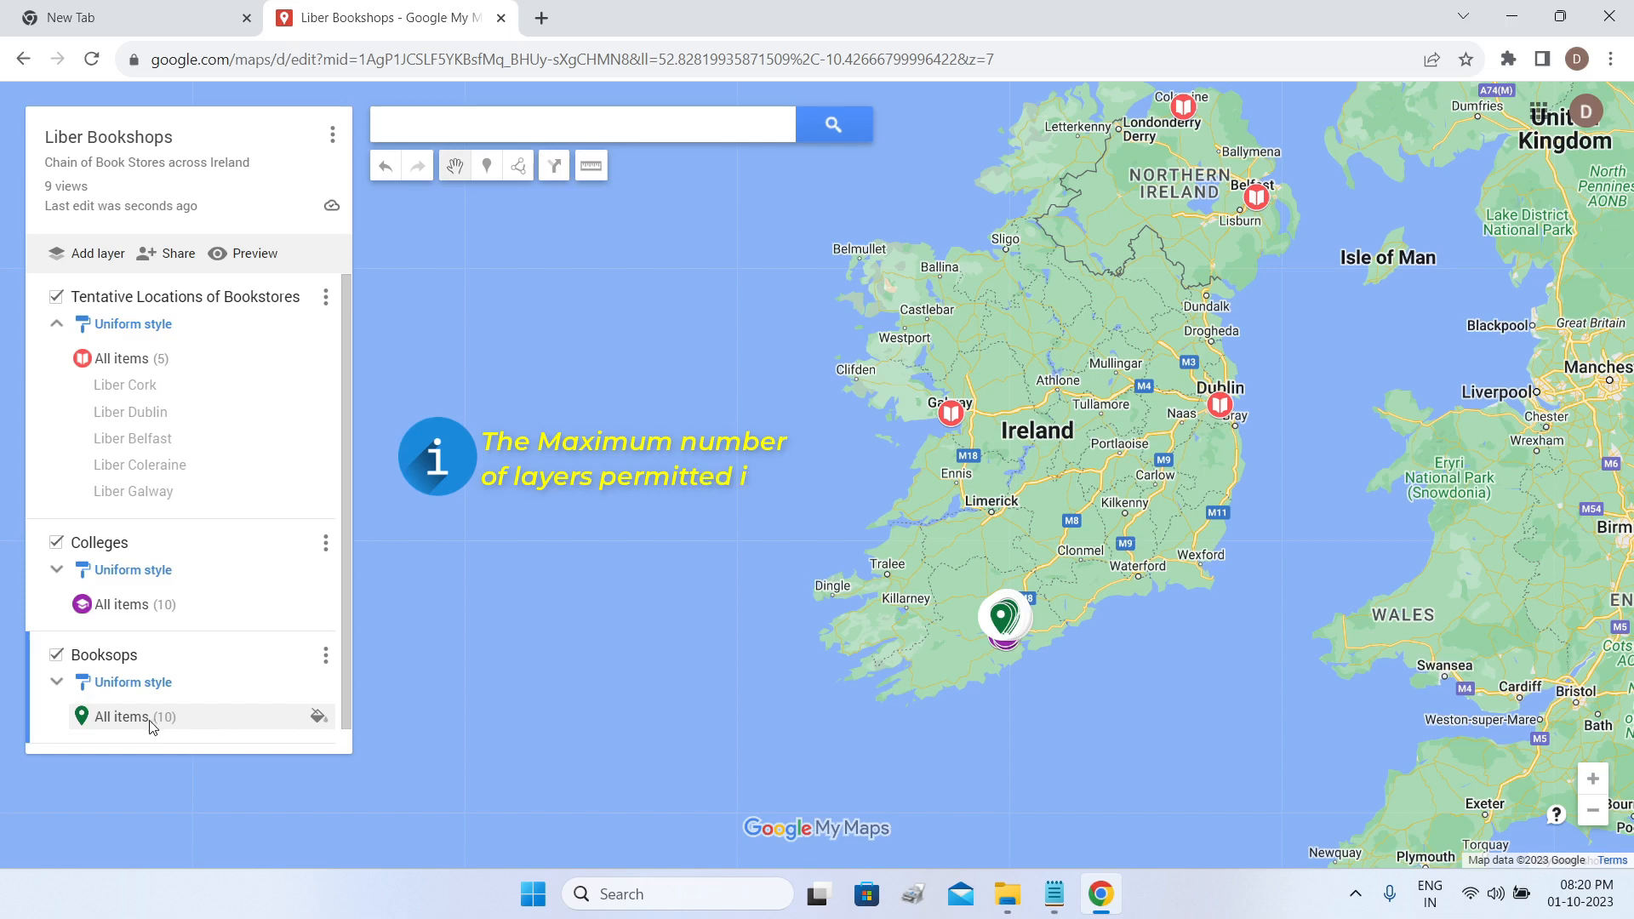
# Open the view-only preview, zoom into Cork and show Eason's details from Booksops.
pyautogui.click(255, 255)
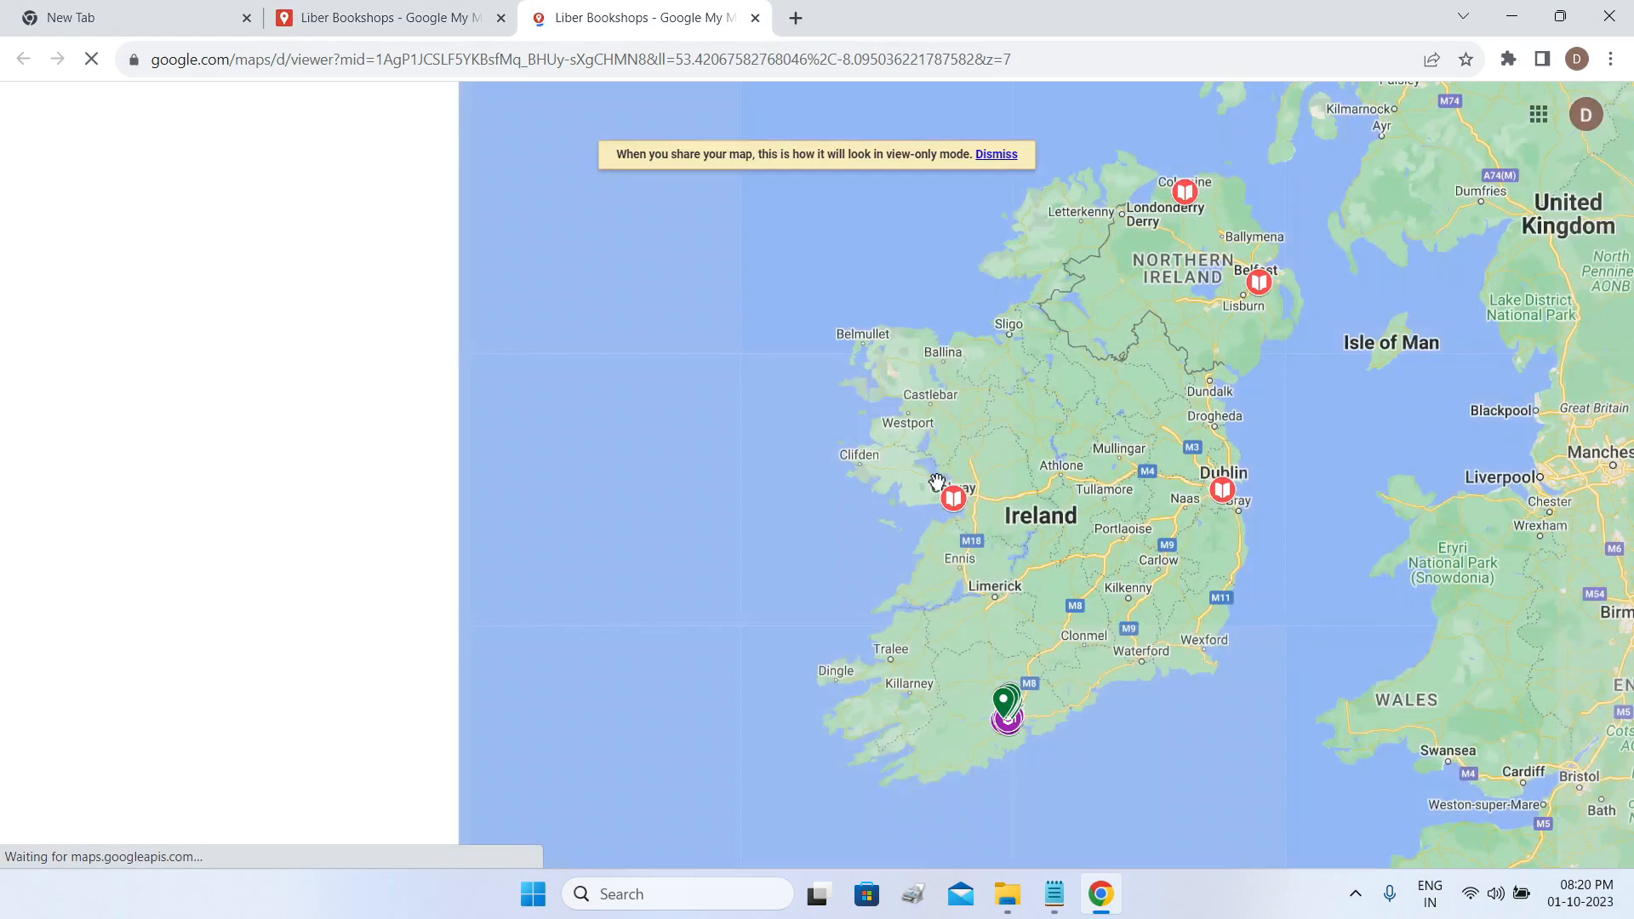
pyautogui.scroll(3, 1011, 724)
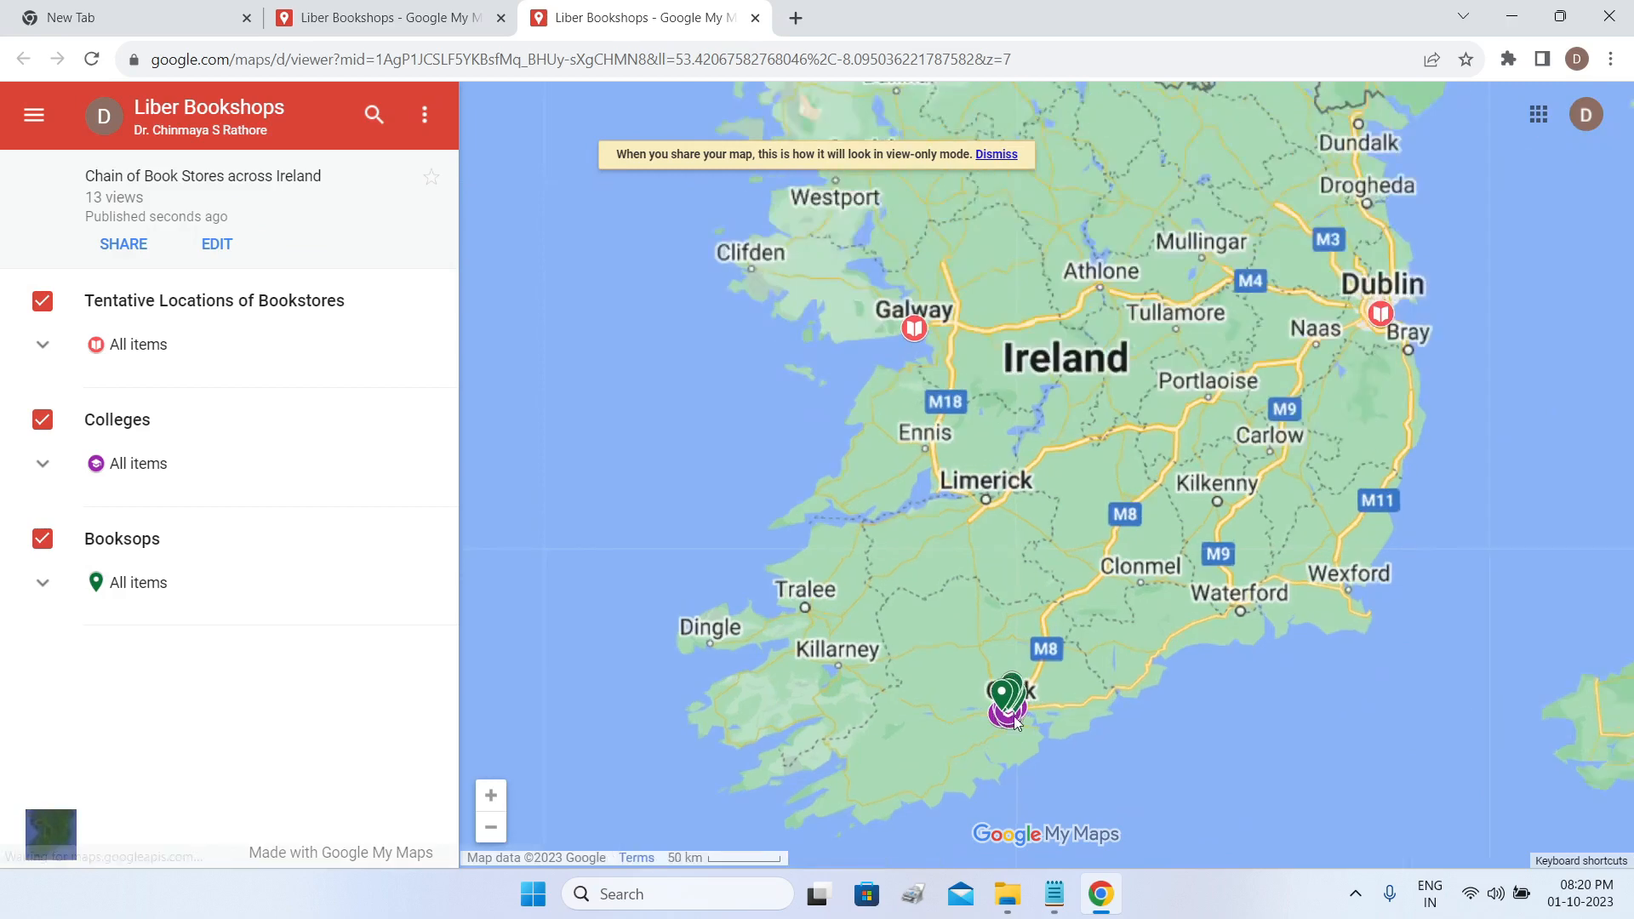
pyautogui.scroll(5, 1013, 714)
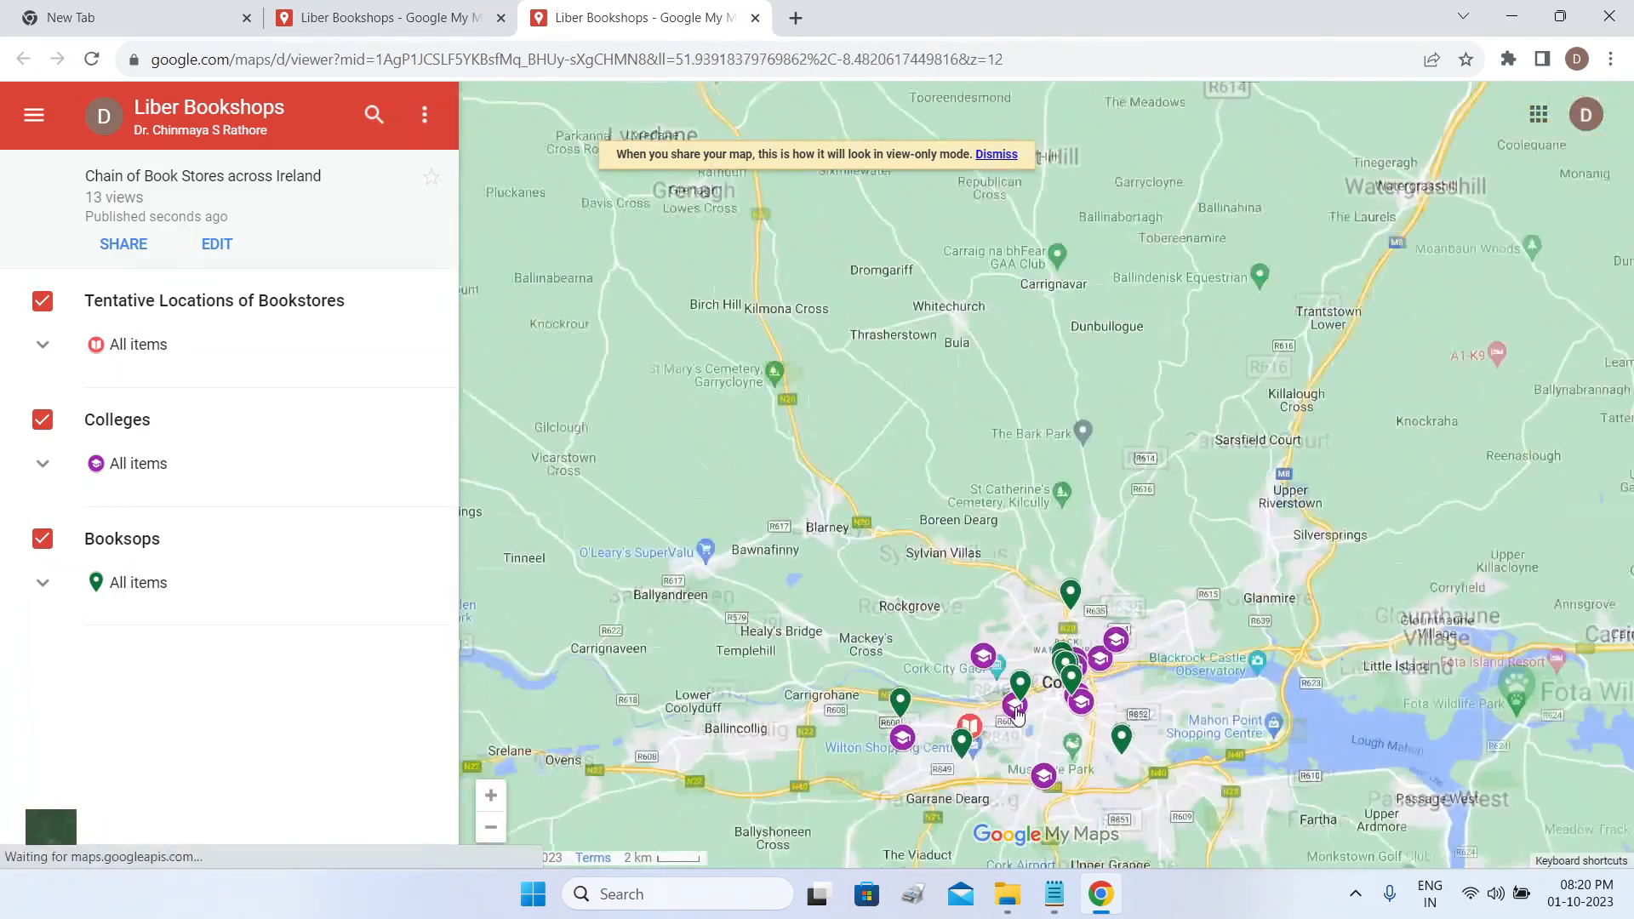
pyautogui.moveTo(1292, 614); pyautogui.dragTo(1357, 494)
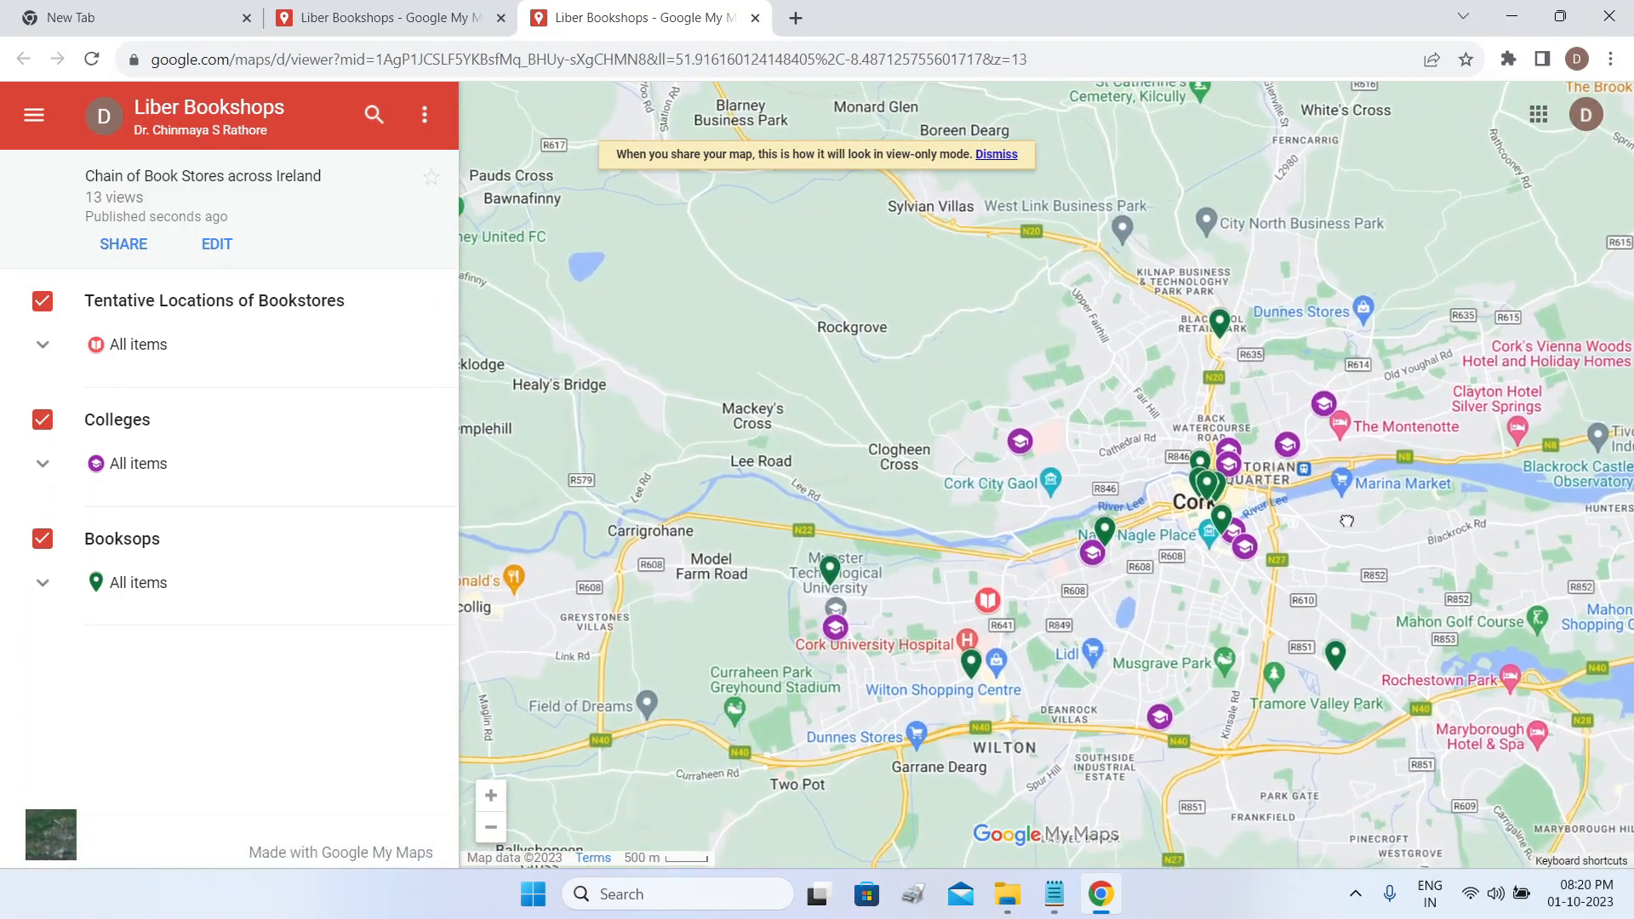
pyautogui.click(43, 584)
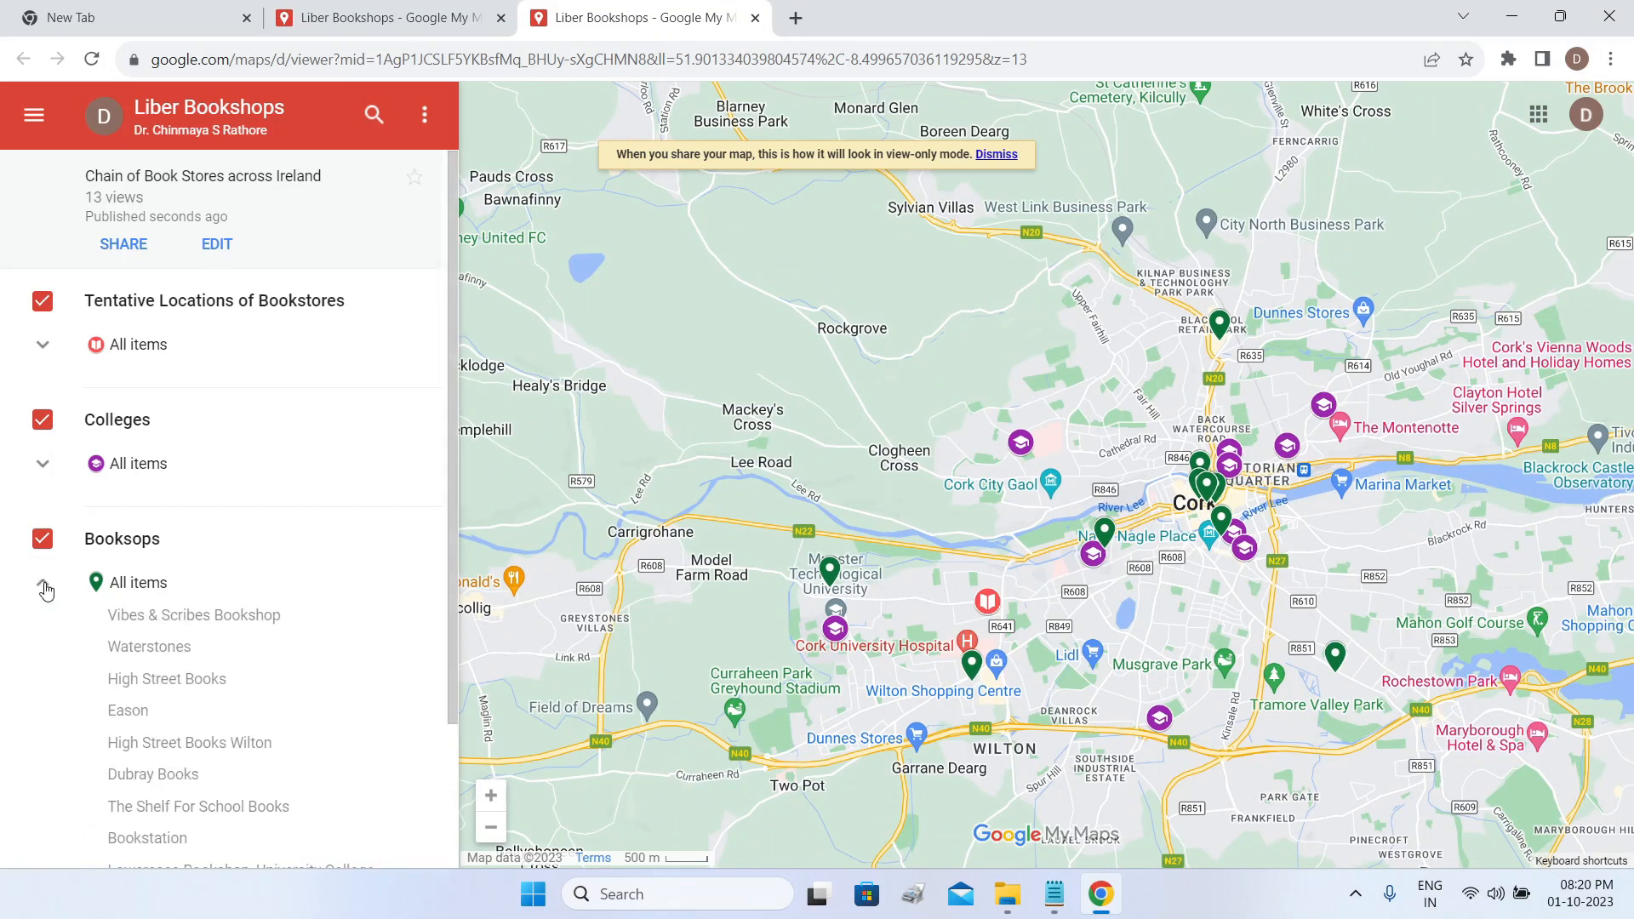
pyautogui.click(138, 713)
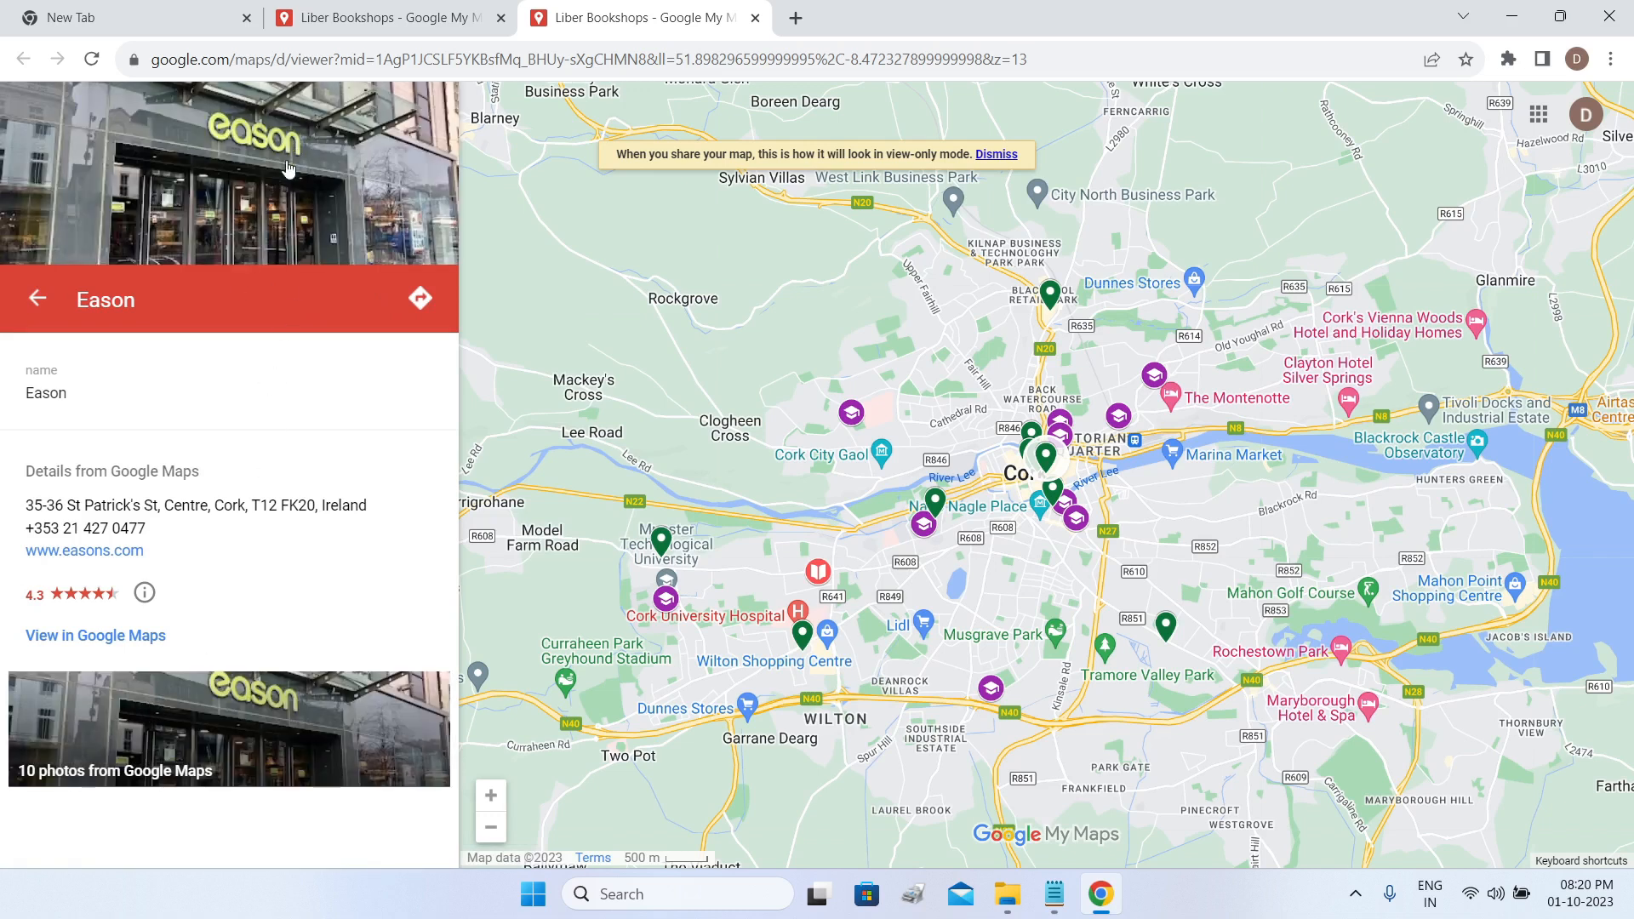
# Page forward and back through Eason's photos, then close the photo viewer.
pyautogui.click(203, 743)
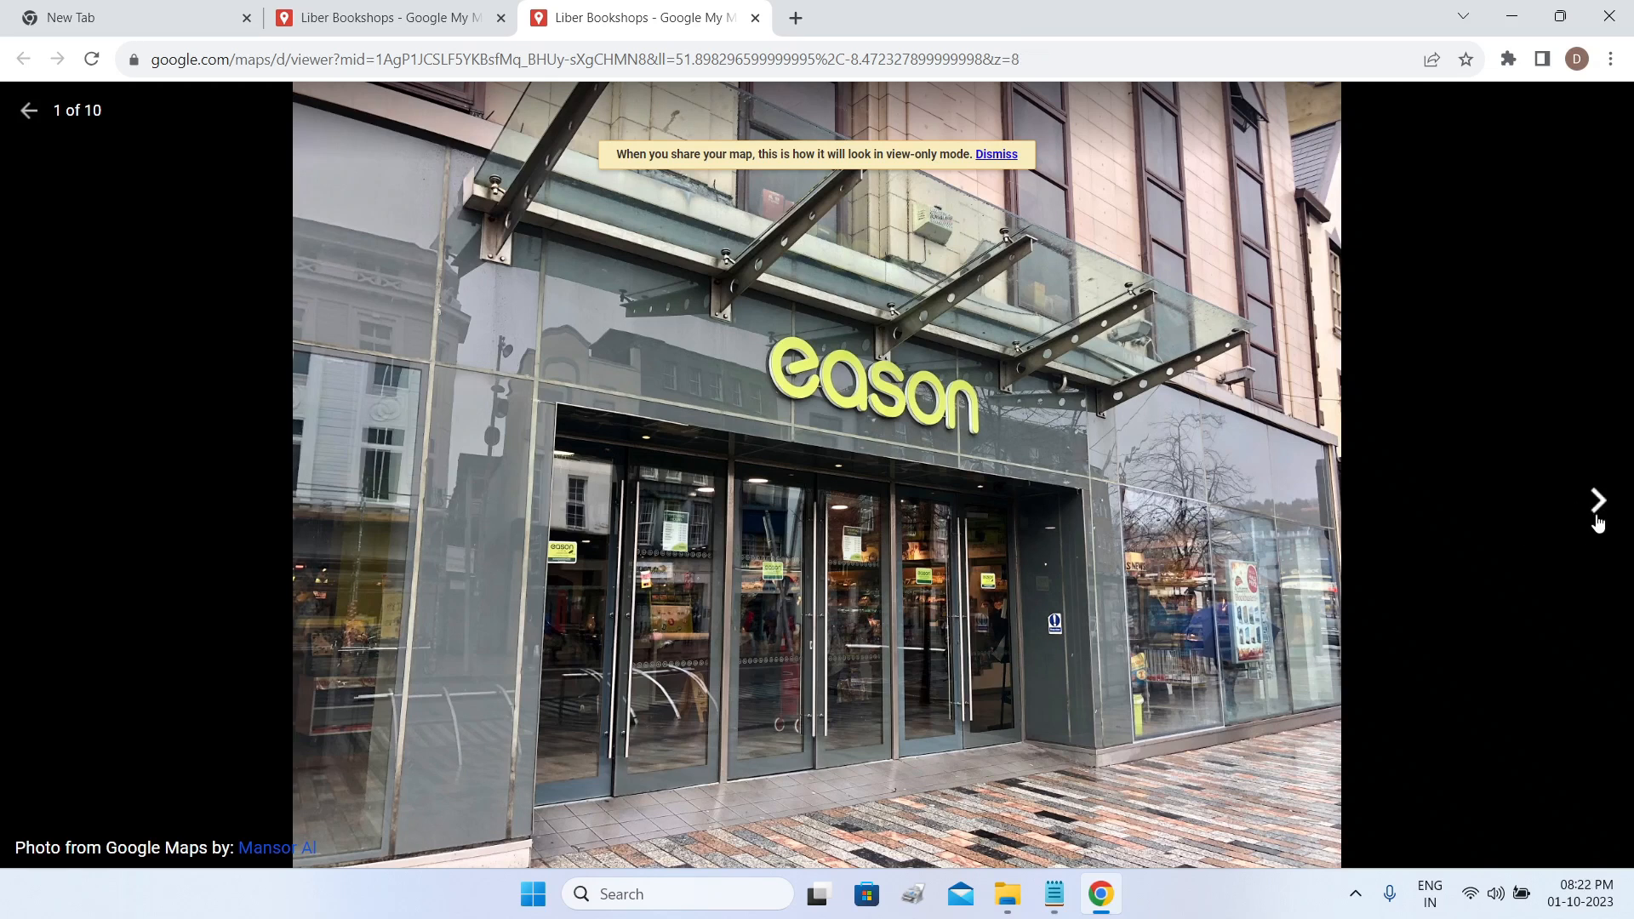
pyautogui.click(1598, 502)
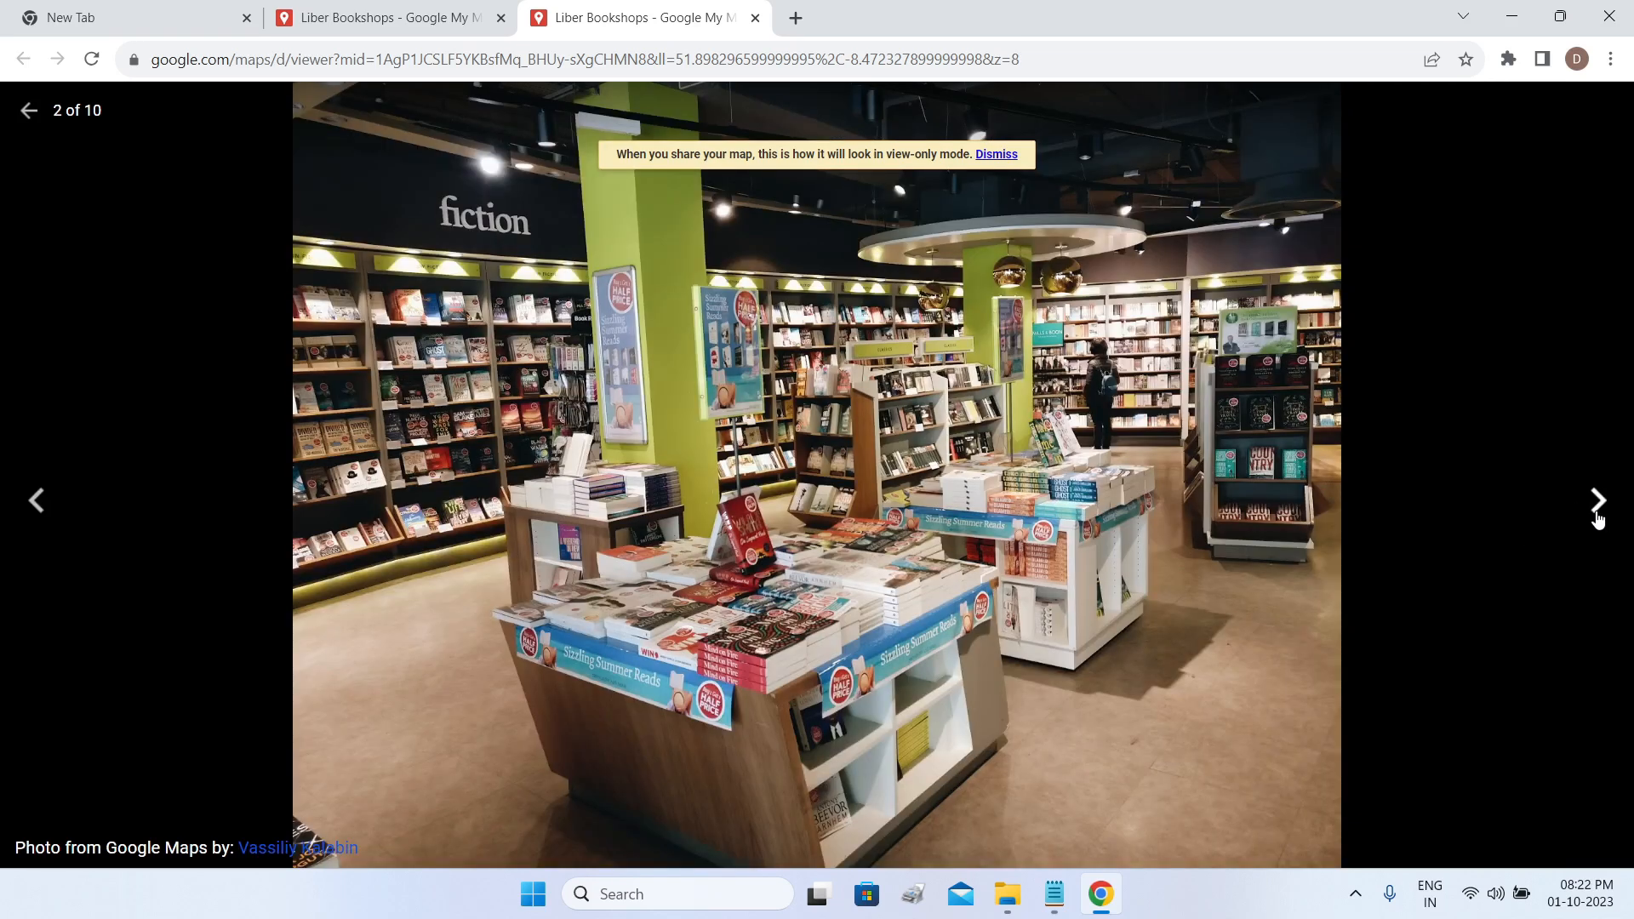
pyautogui.click(1598, 511)
pyautogui.click(1598, 510)
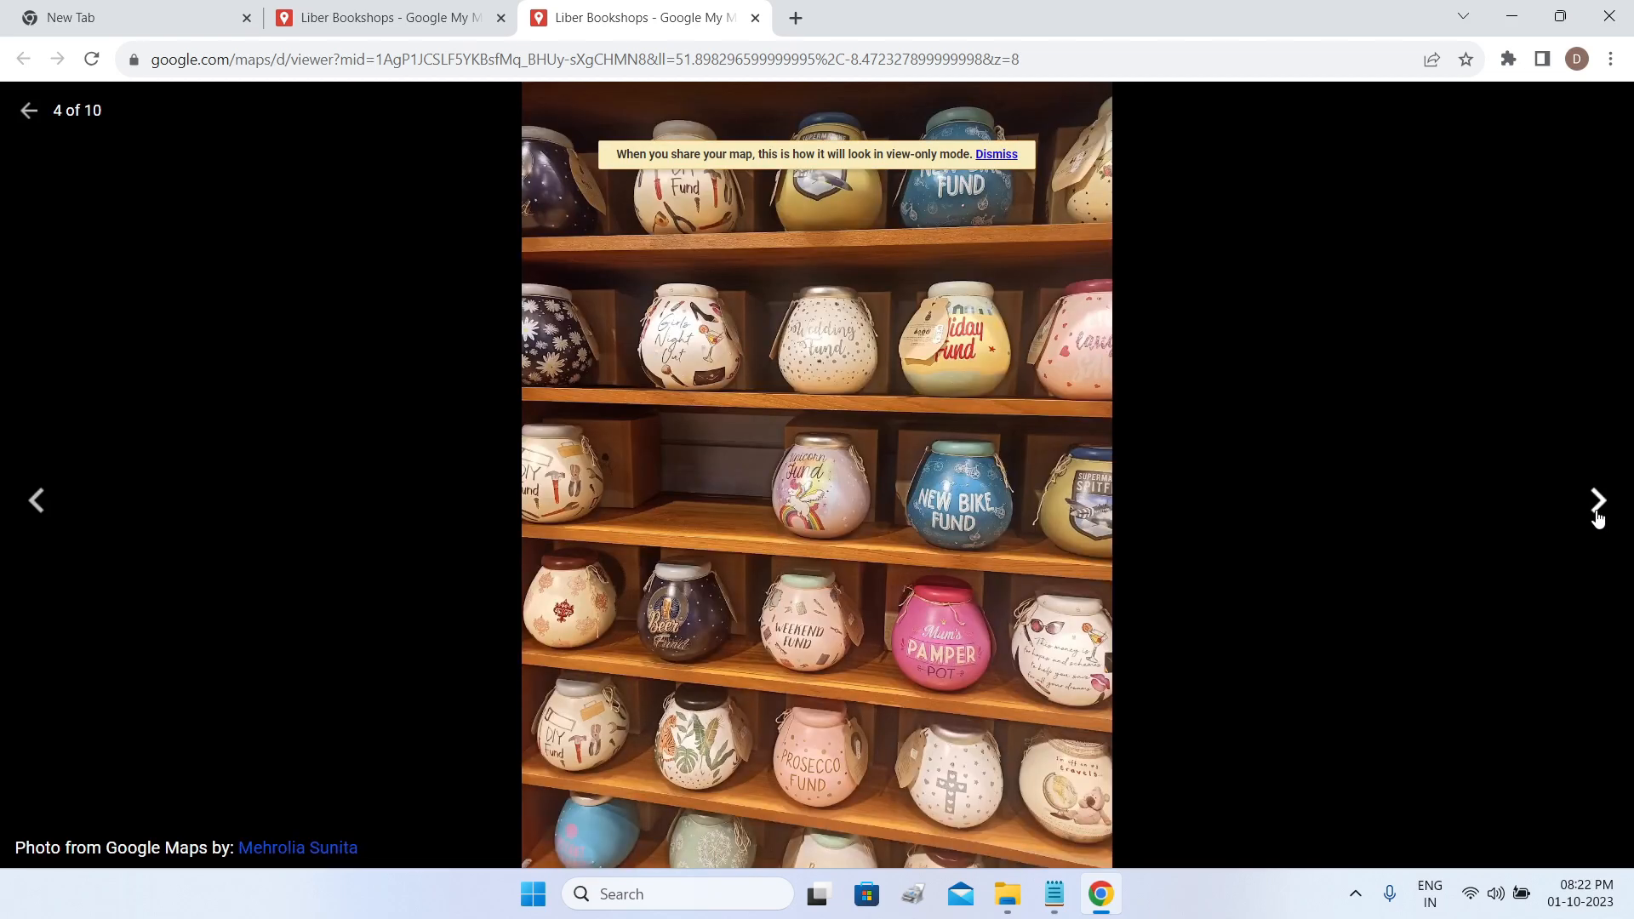
pyautogui.click(1598, 510)
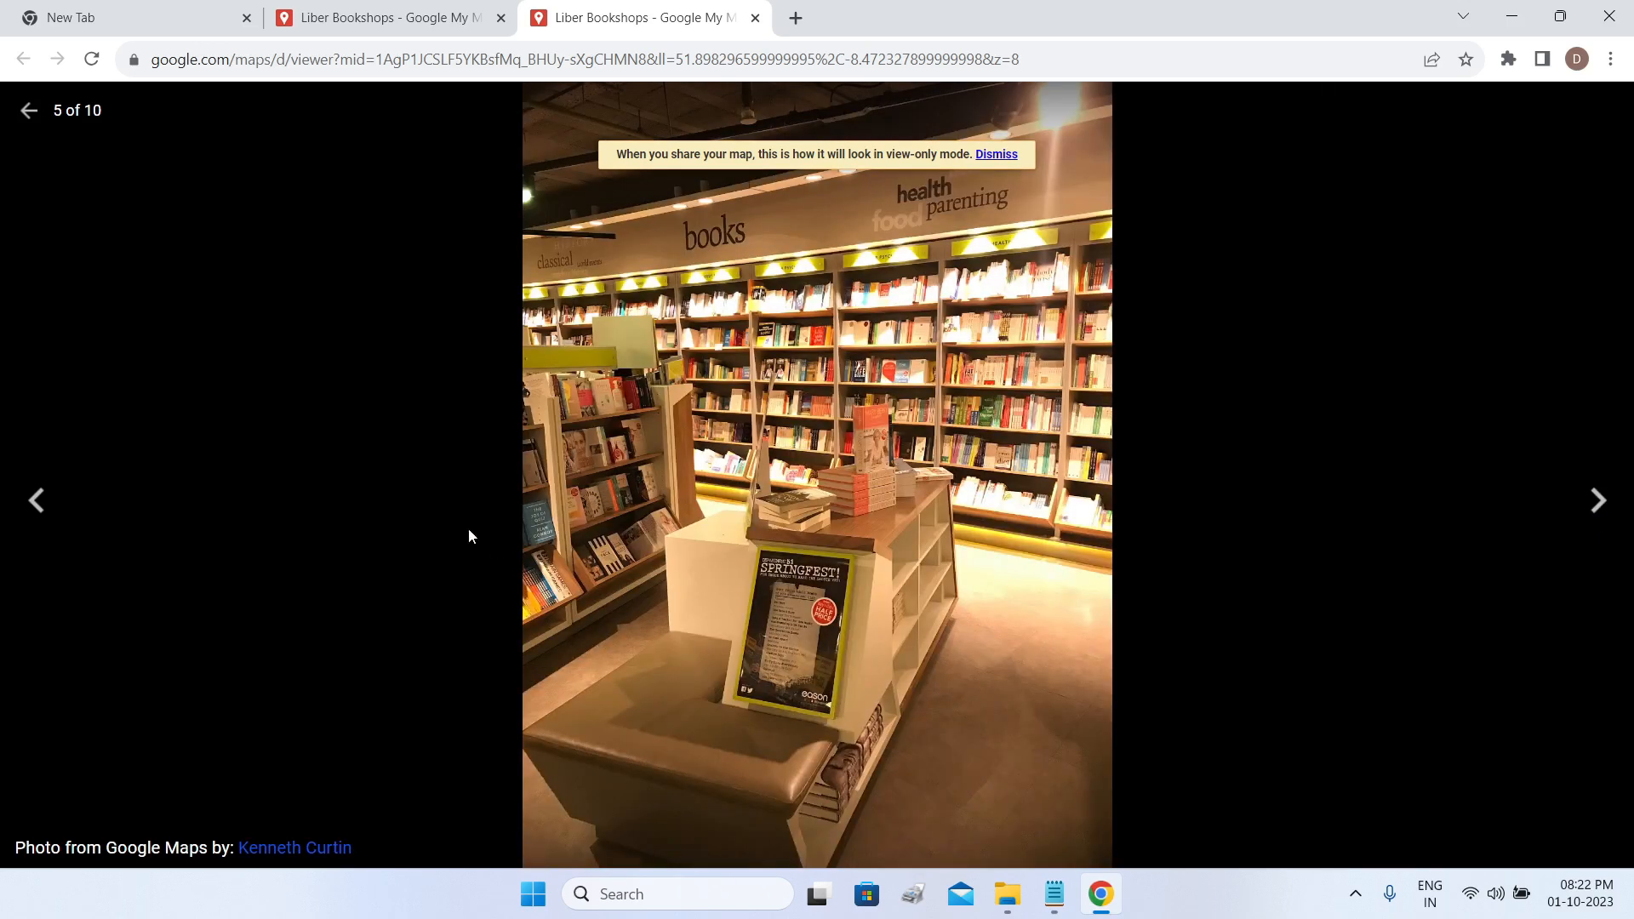
pyautogui.click(34, 515)
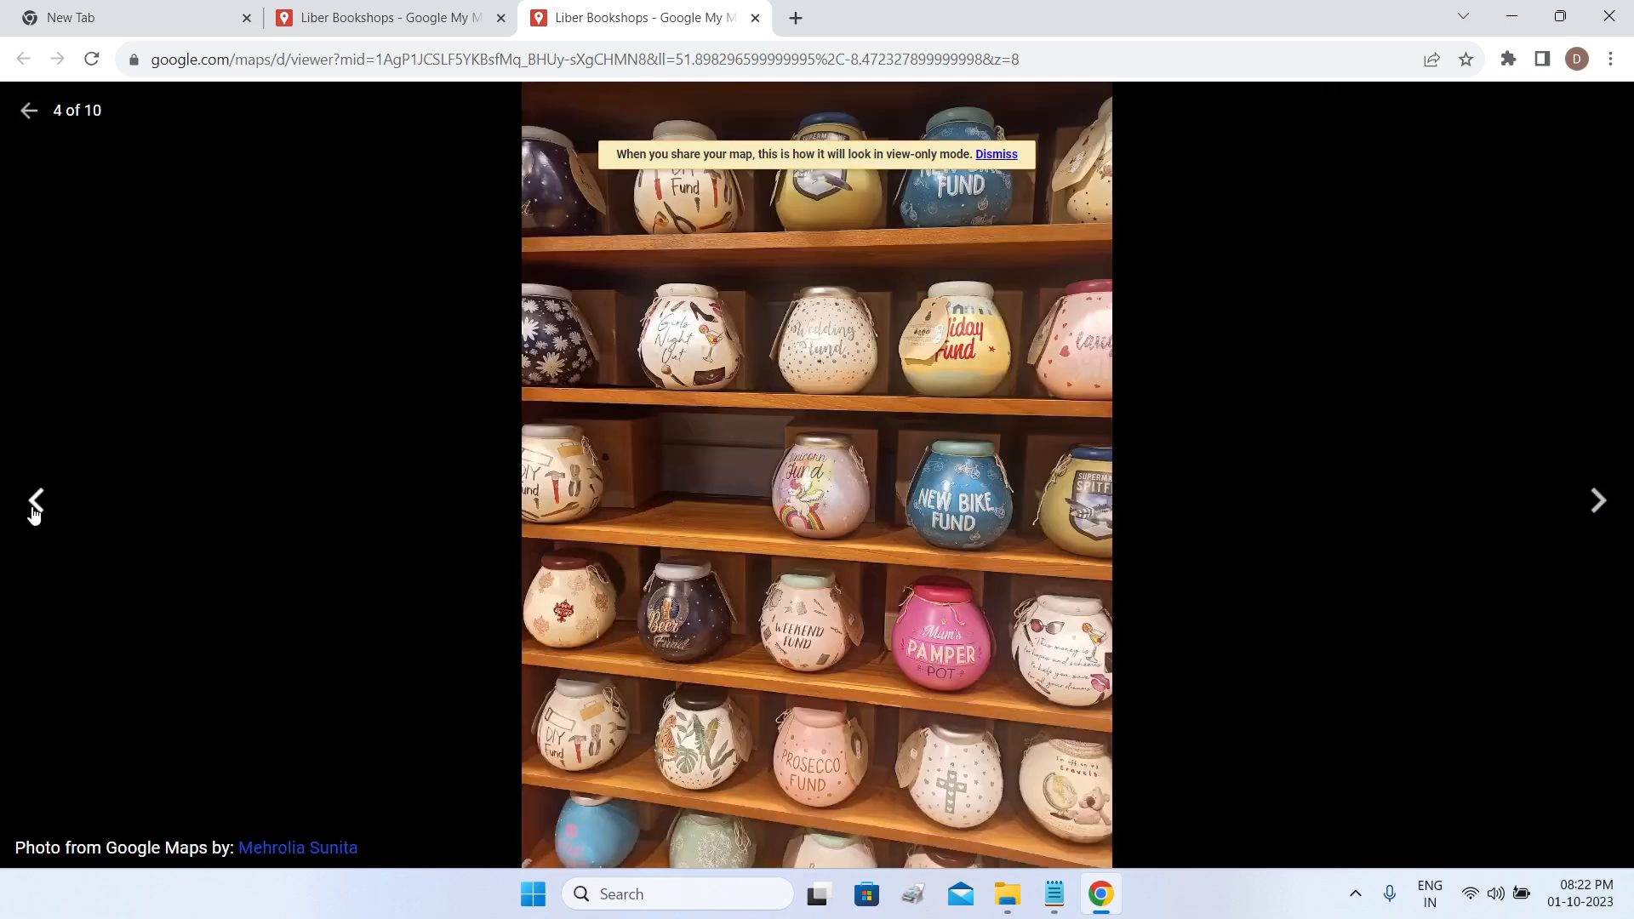
pyautogui.click(34, 511)
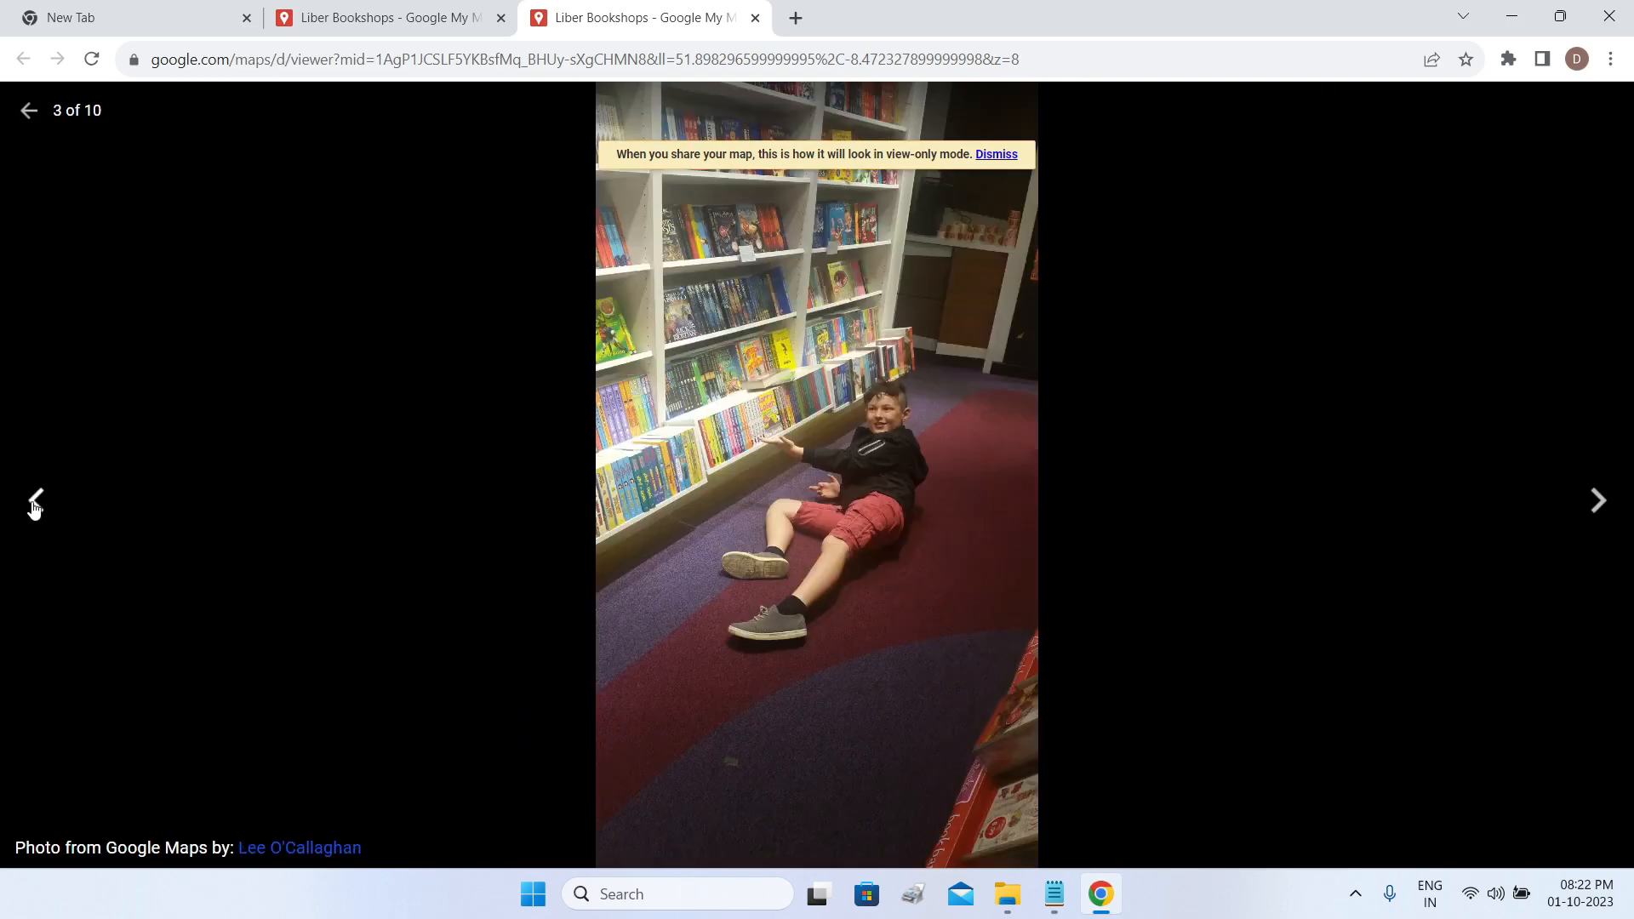
pyautogui.click(29, 117)
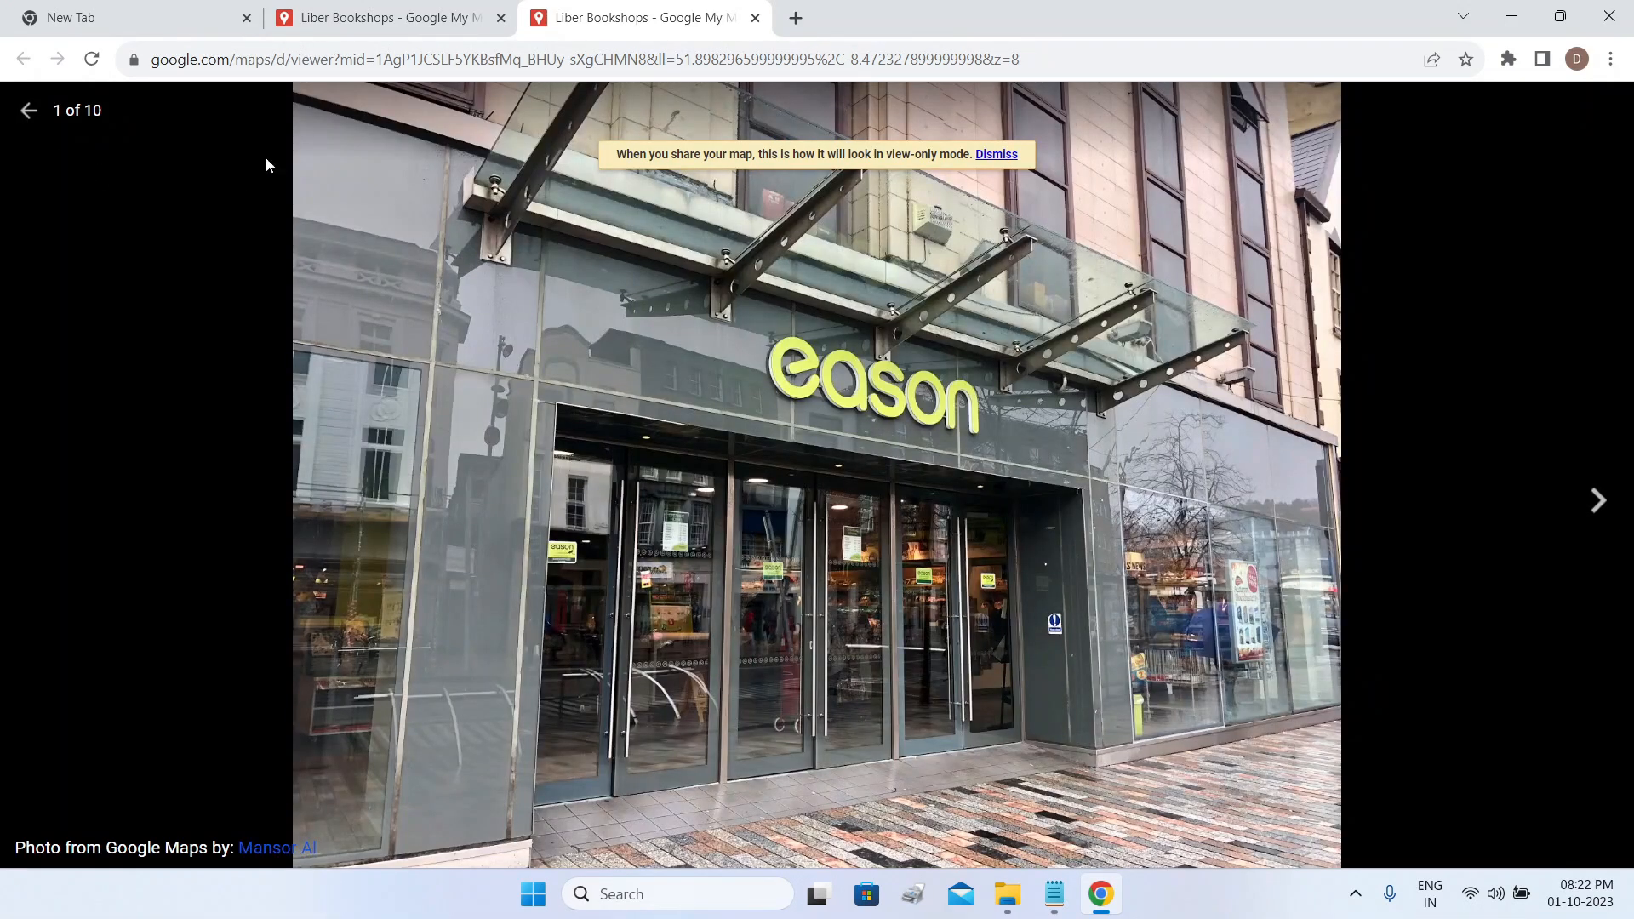
pyautogui.click(28, 111)
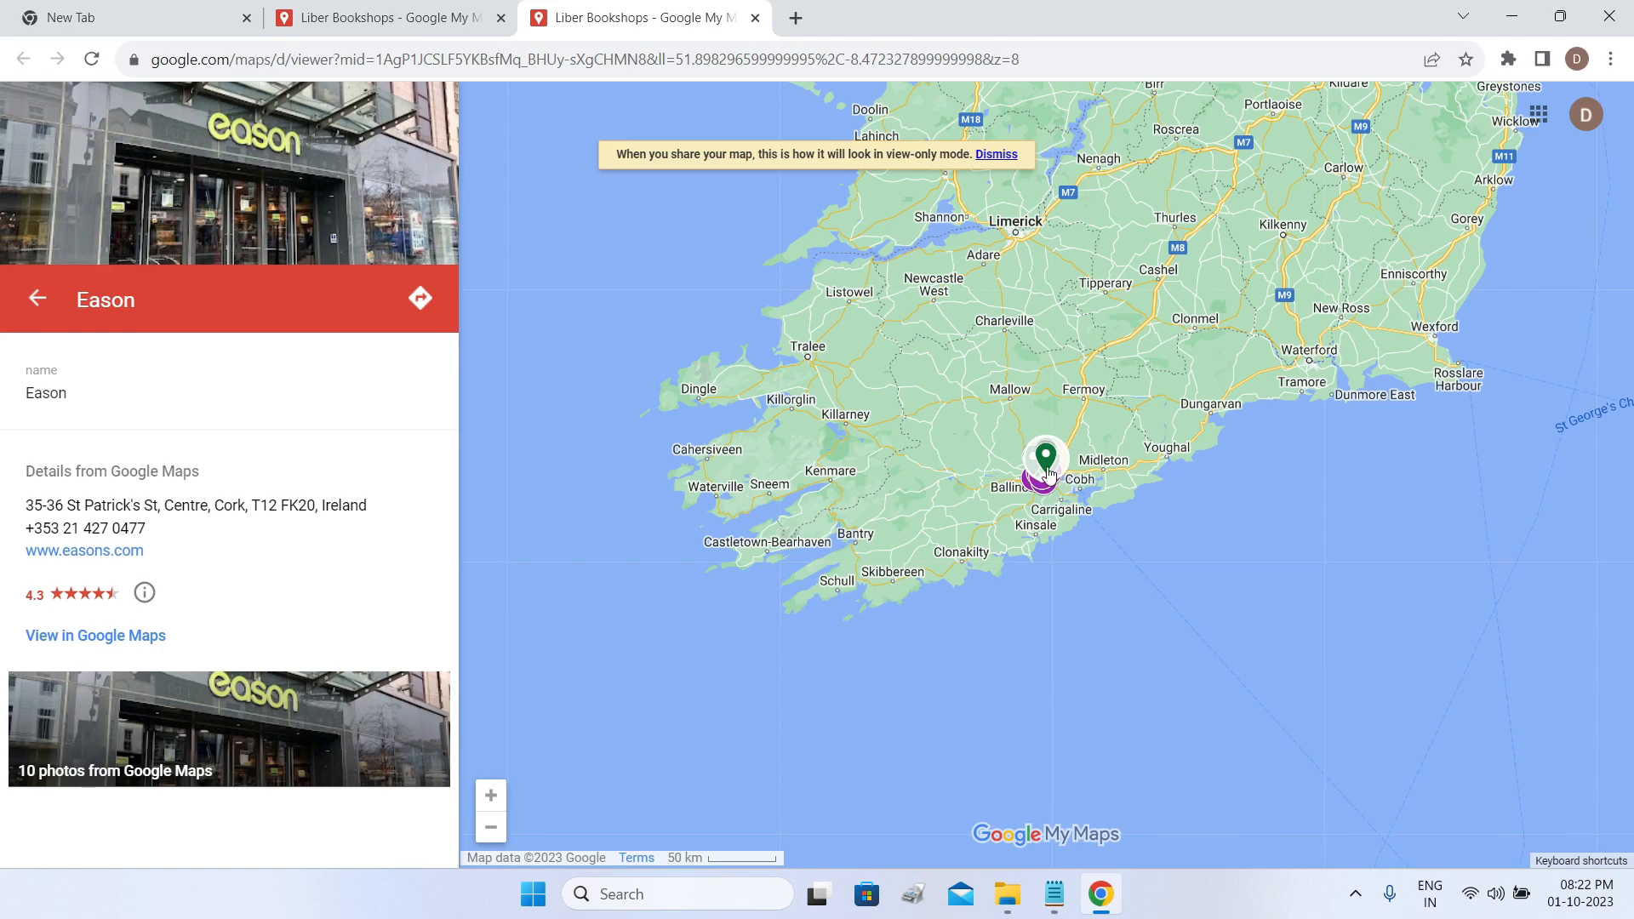
# Dismiss the view-only mode notice at the top of the preview.
pyautogui.scroll(2, 1049, 474)
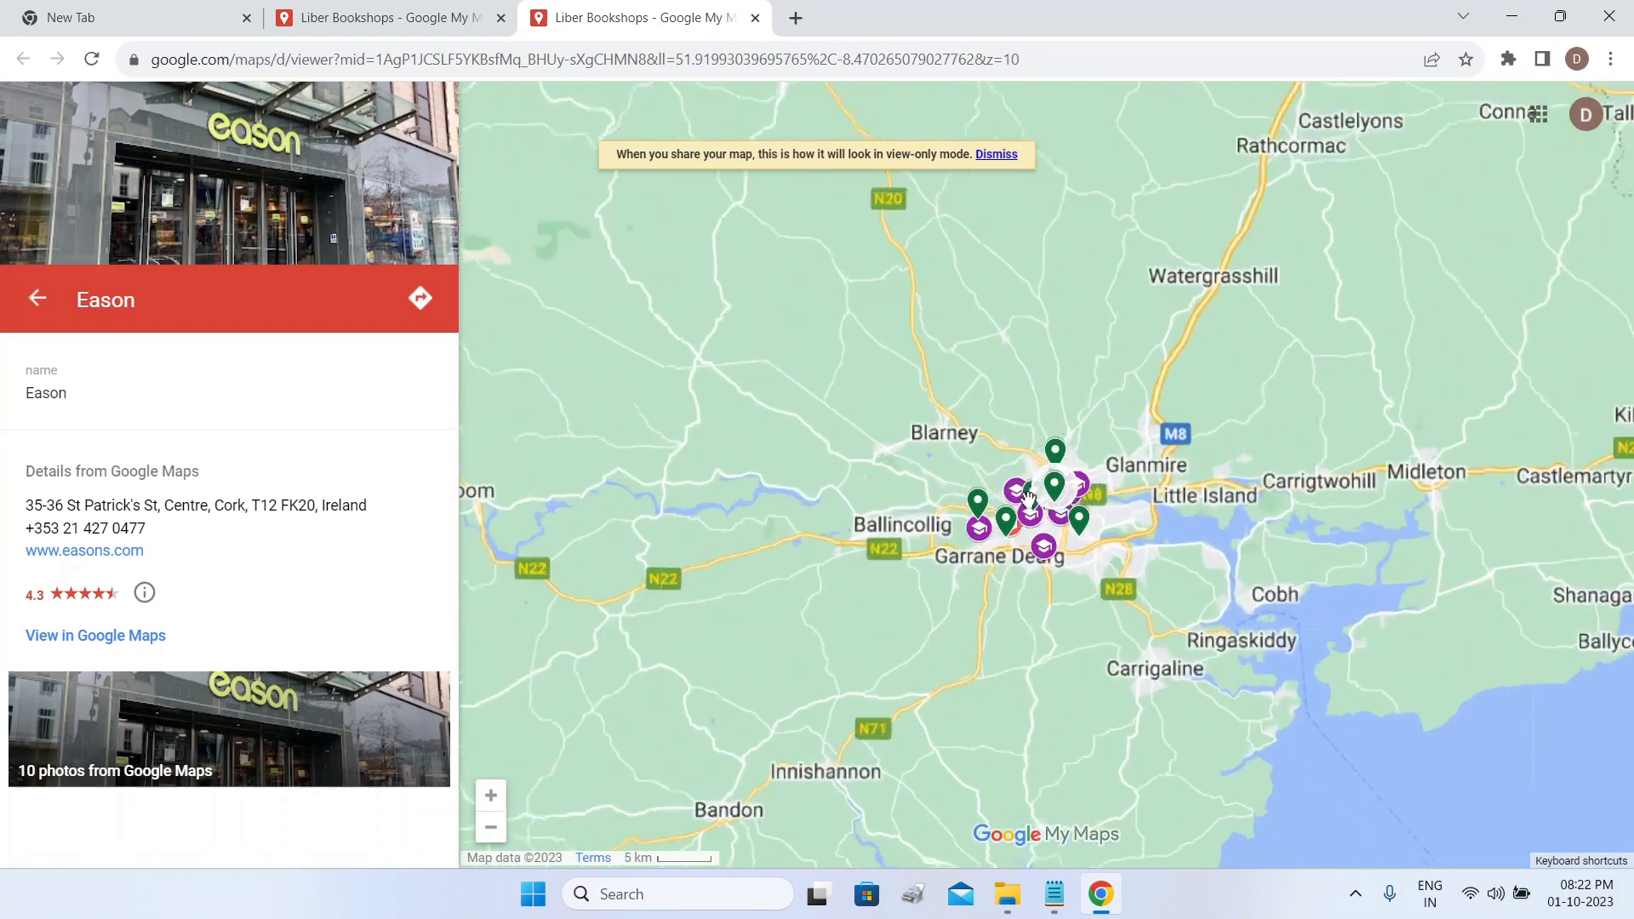
pyautogui.scroll(3, 1028, 498)
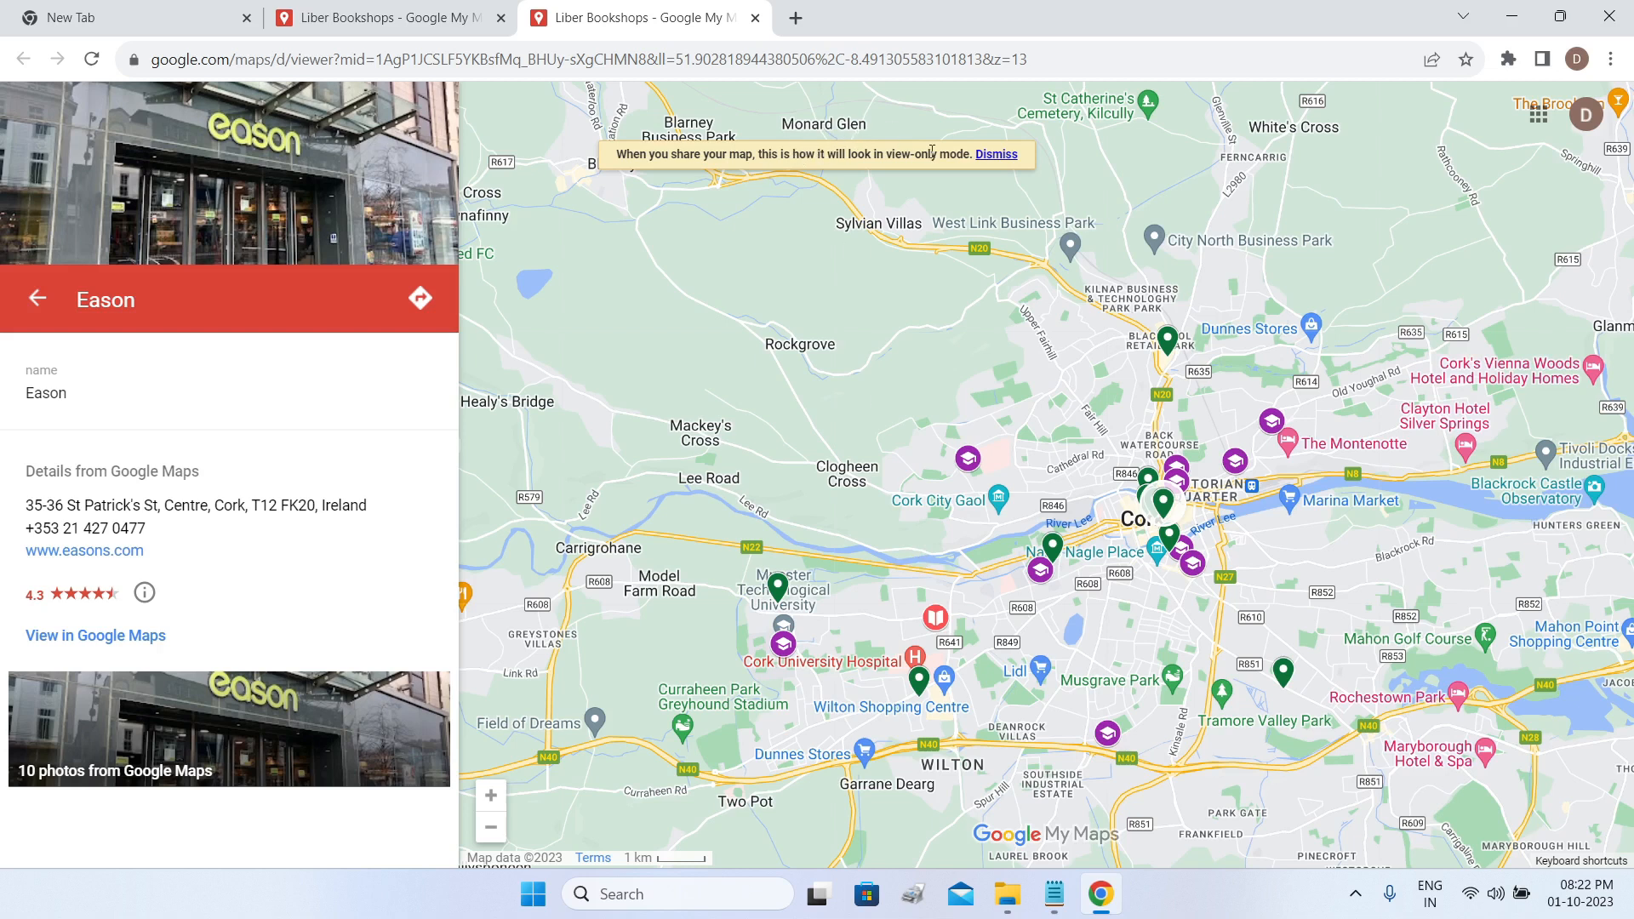
pyautogui.click(993, 156)
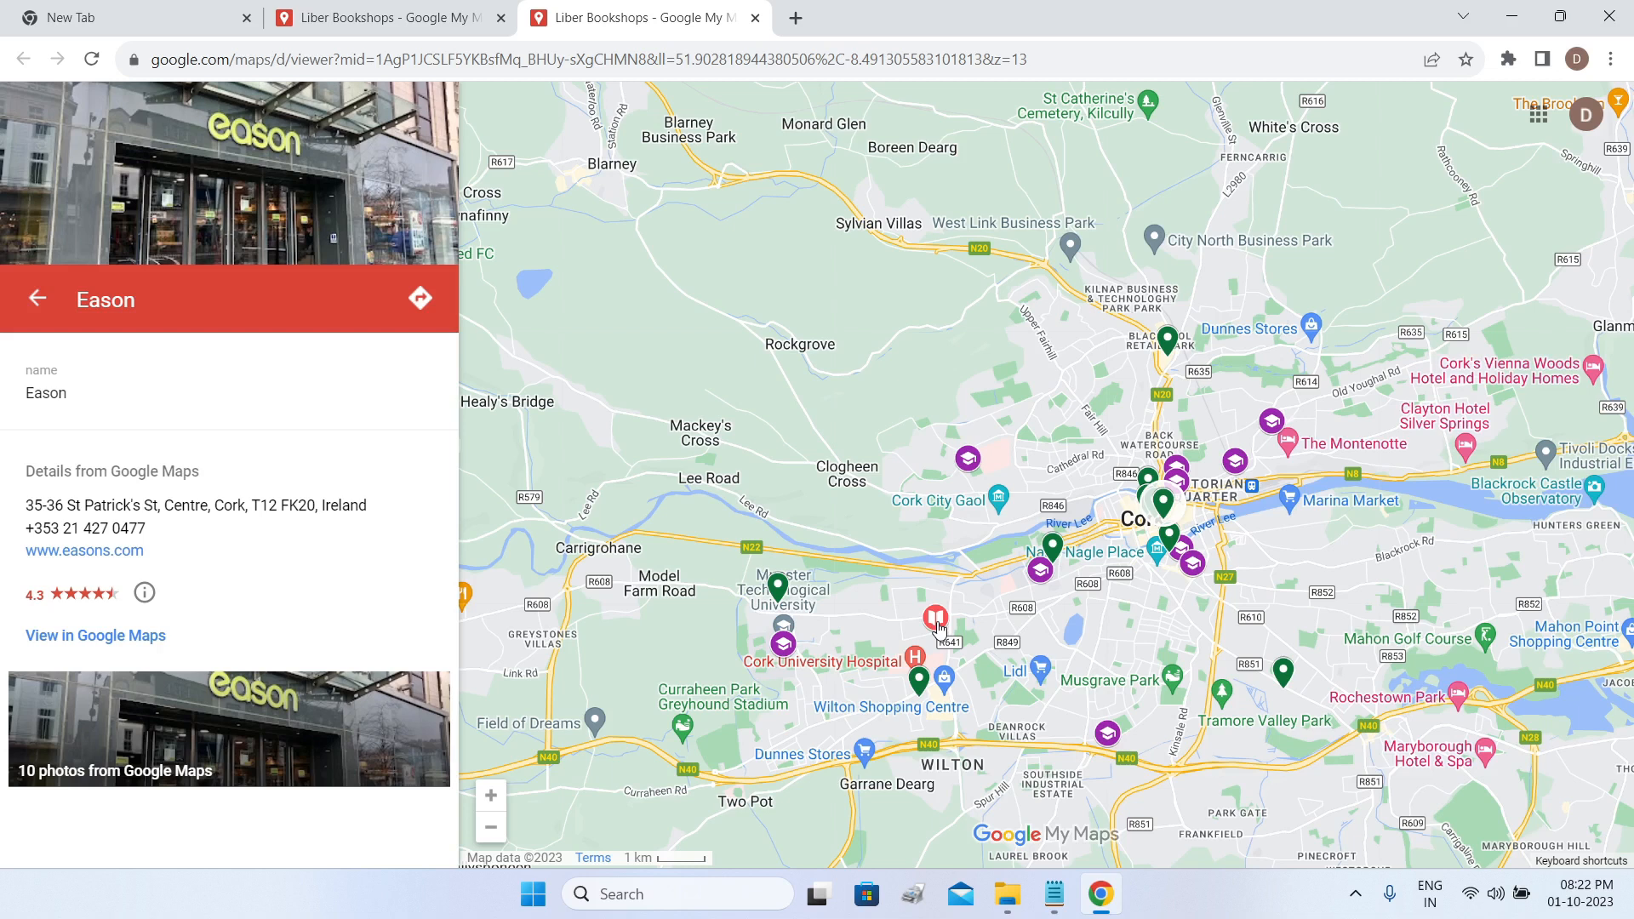
pyautogui.scroll(-2, 924, 633)
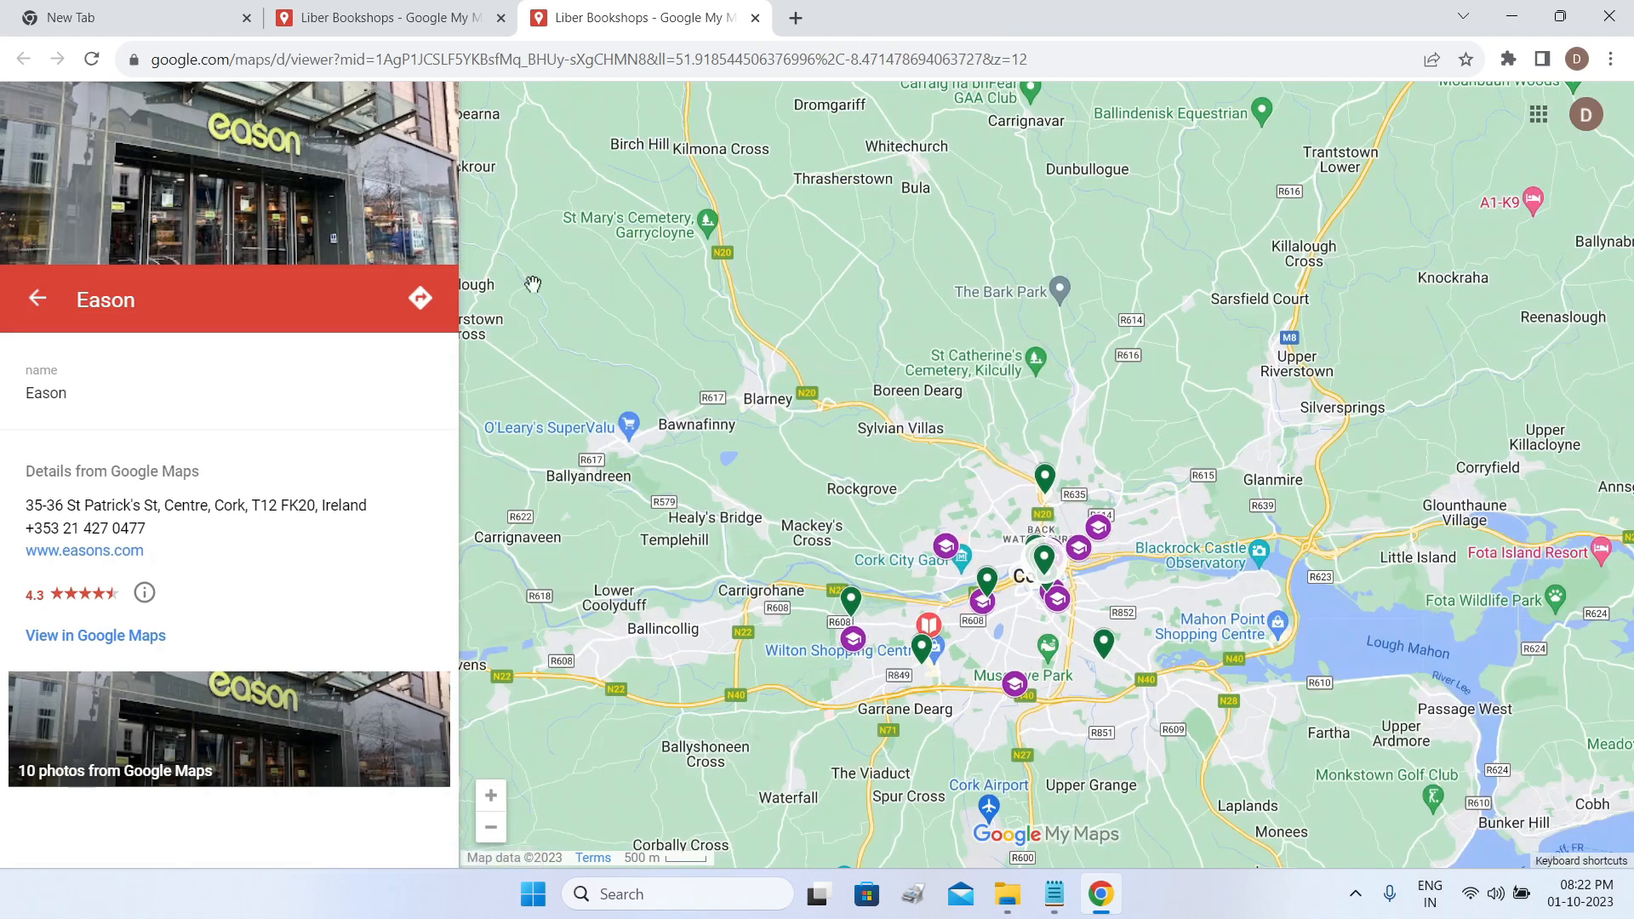
# Close the preview, recentre on Cork and expand the Colleges layer's place list.
pyautogui.click(756, 21)
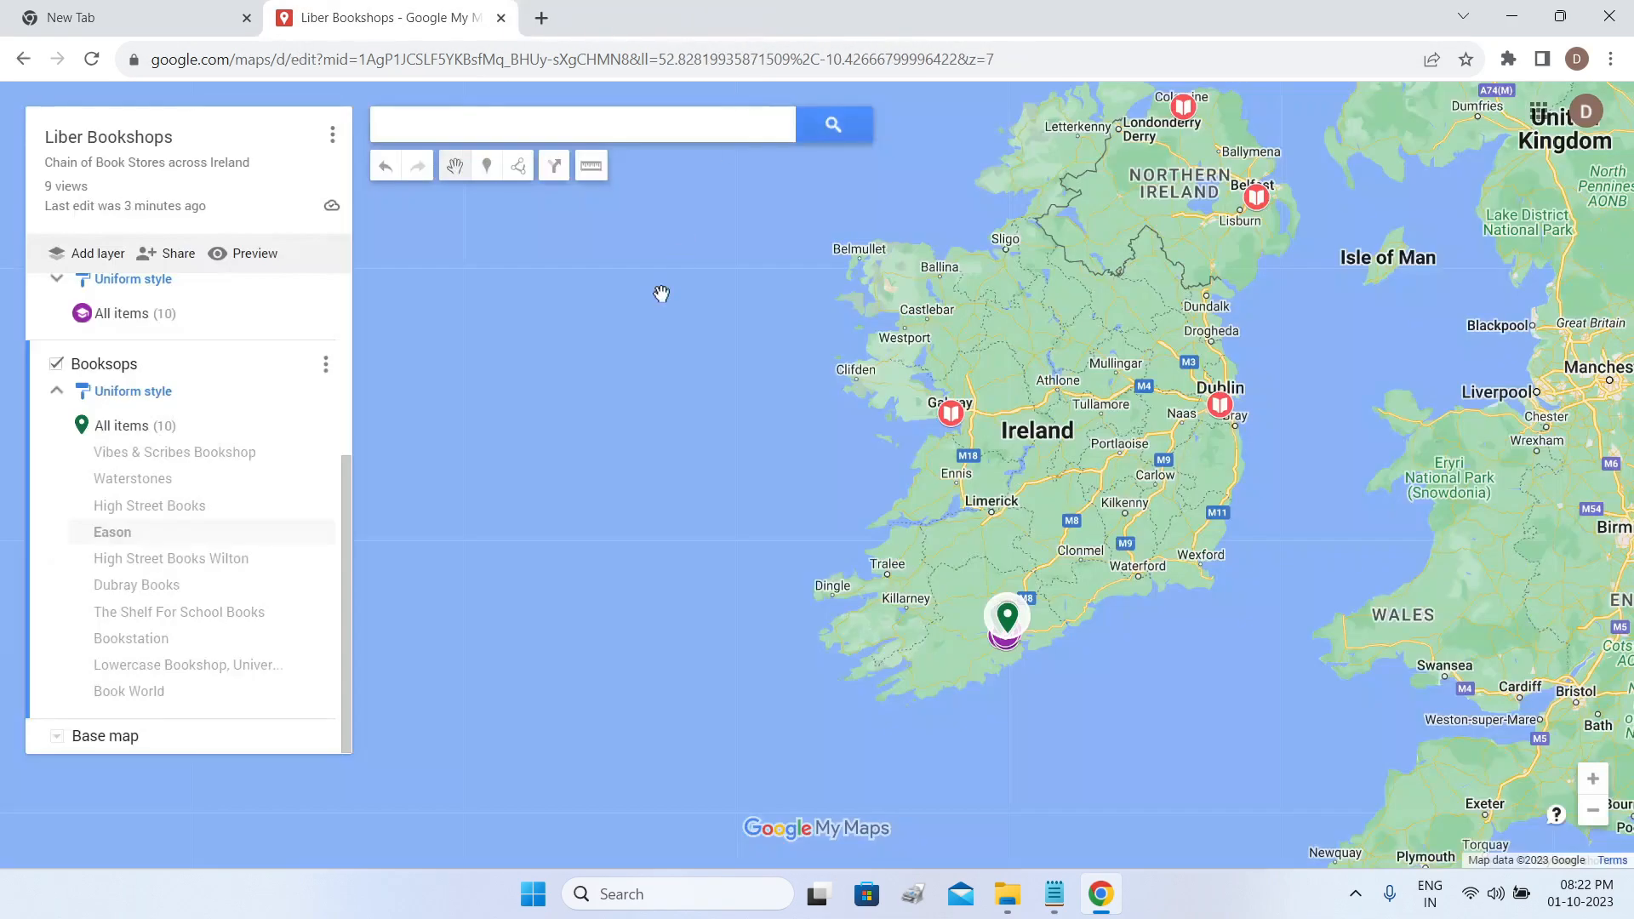
pyautogui.scroll(5, 1007, 649)
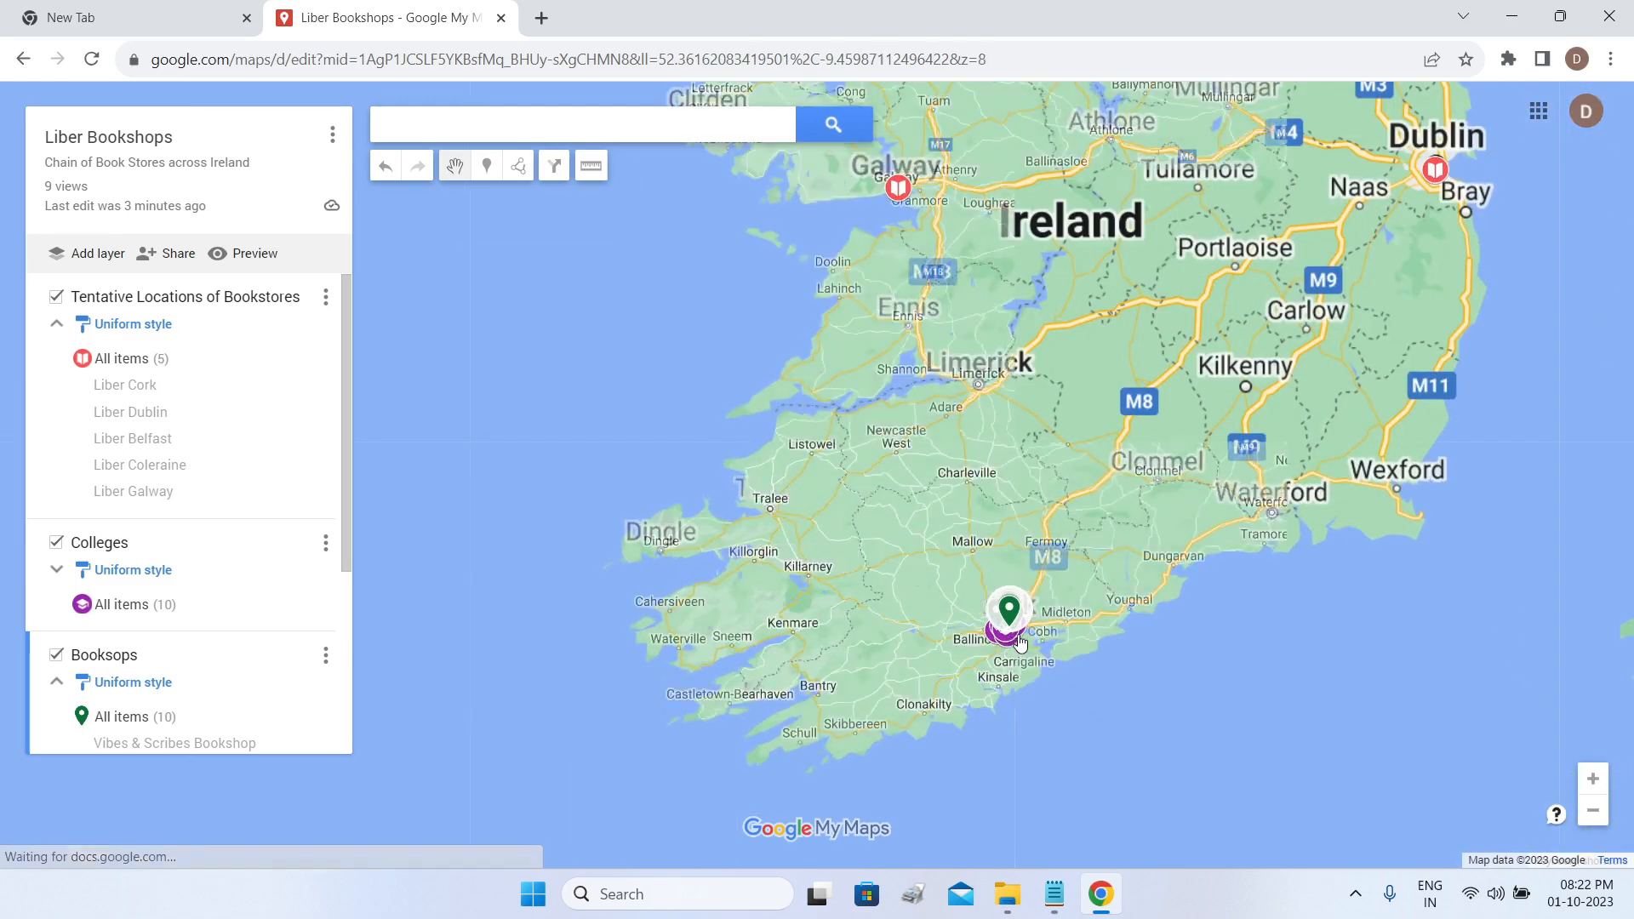
pyautogui.scroll(2, 916, 604)
pyautogui.moveTo(1058, 594); pyautogui.dragTo(1178, 467)
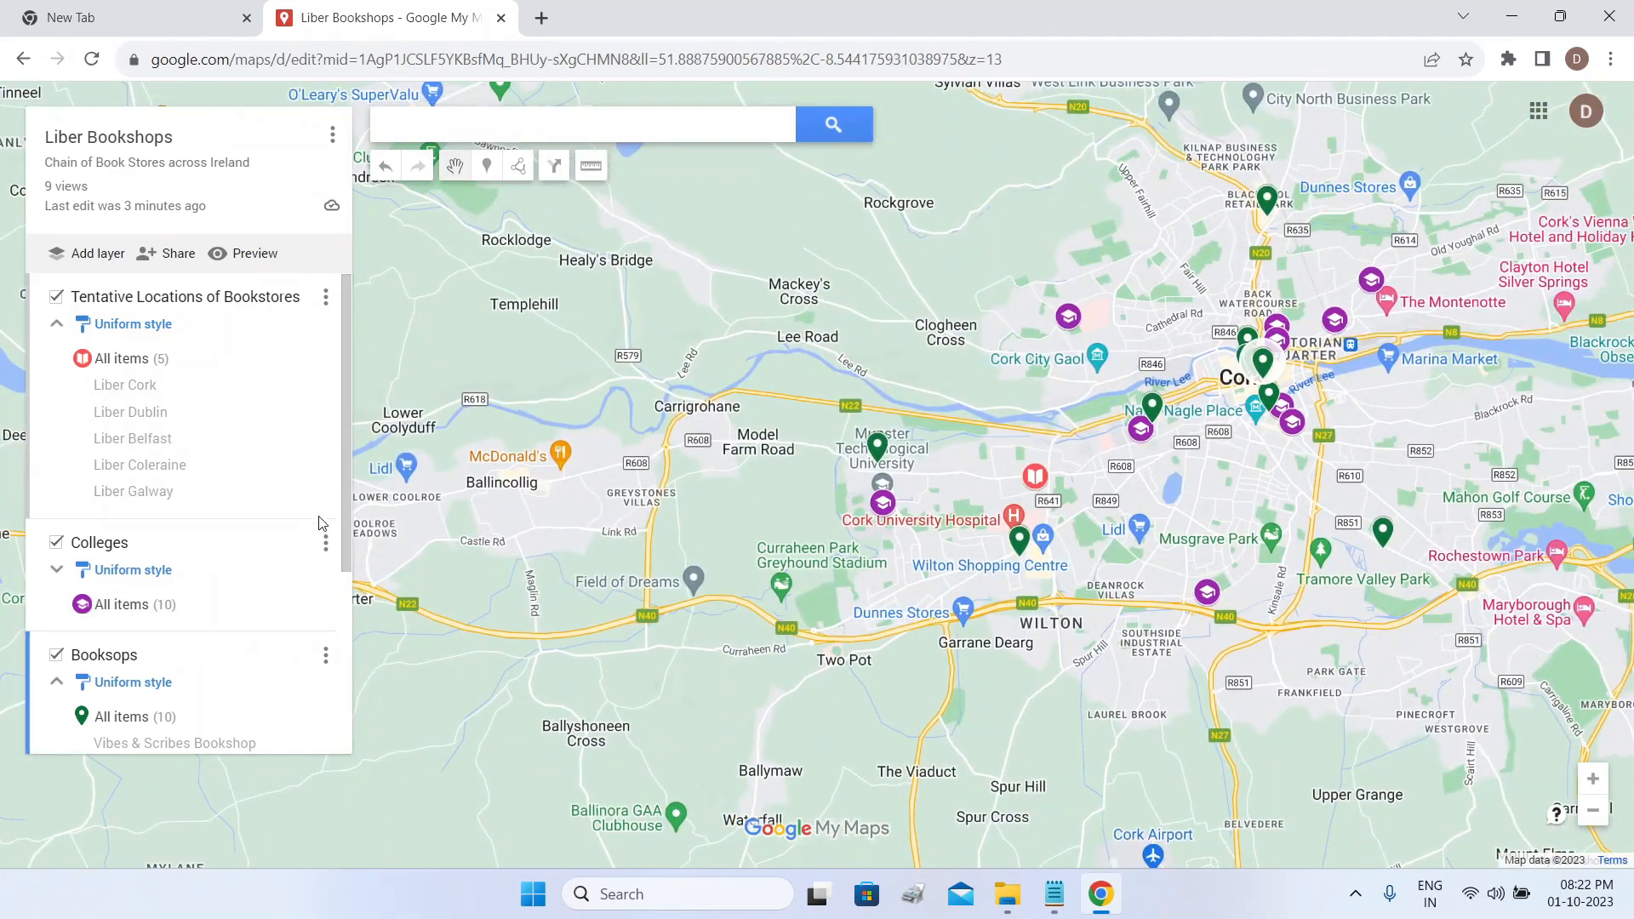
pyautogui.moveTo(343, 495); pyautogui.dragTo(345, 541)
pyautogui.click(56, 498)
pyautogui.moveTo(345, 477); pyautogui.dragTo(334, 665)
pyautogui.scroll(5, 334, 665)
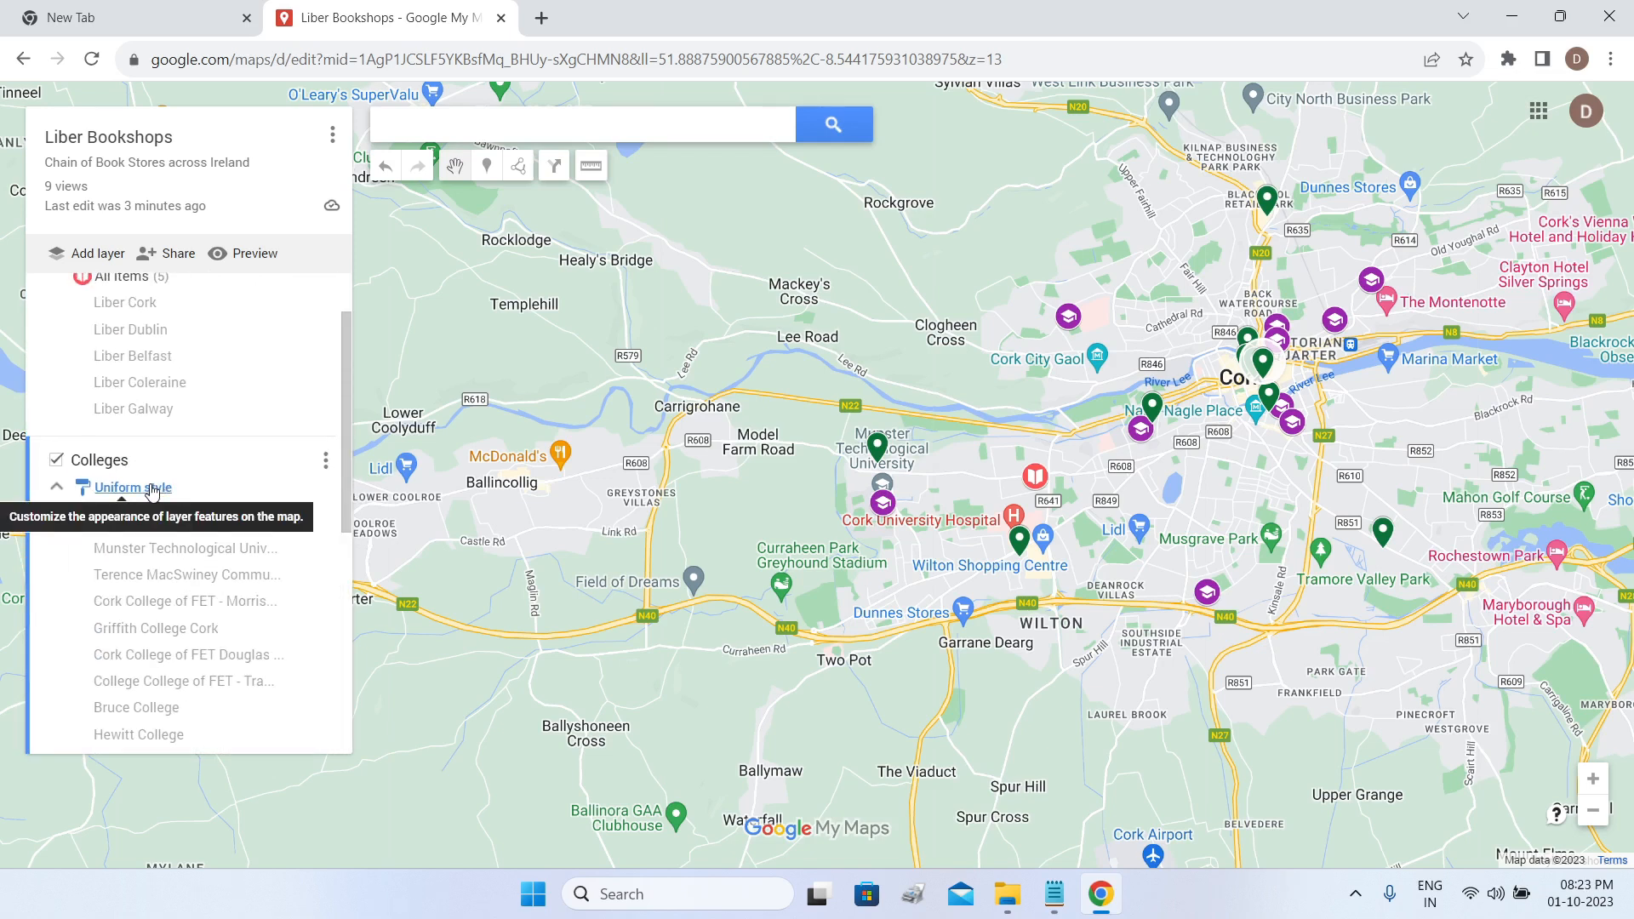
# Set the Colleges layer to individual styles so its pins turn blue.
pyautogui.click(152, 492)
pyautogui.click(196, 496)
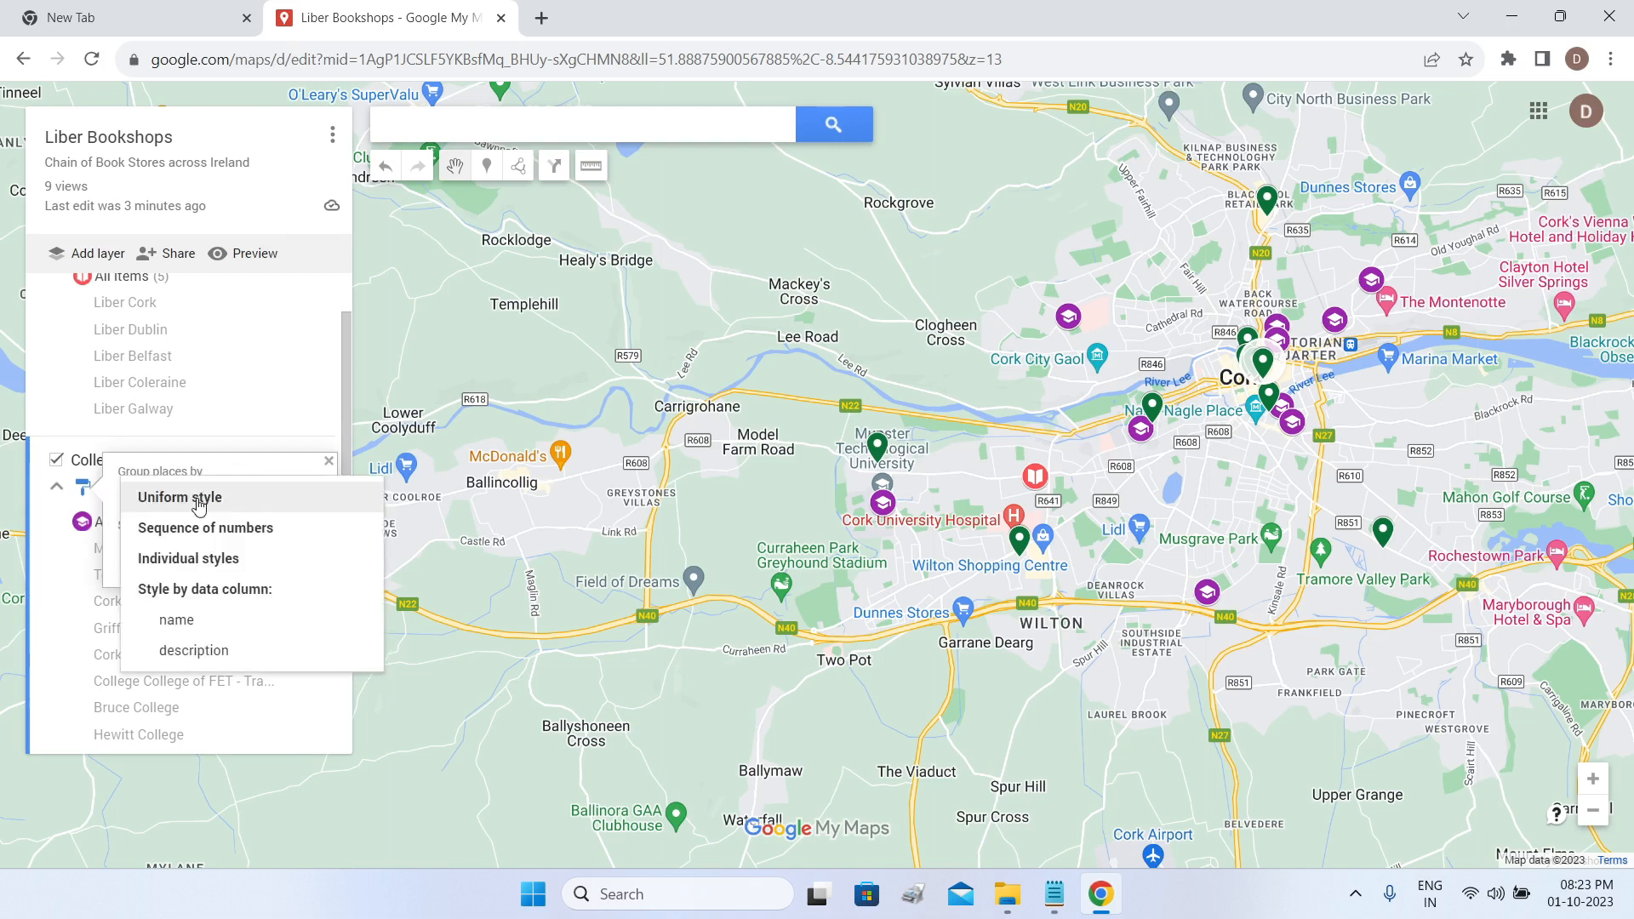
pyautogui.click(189, 560)
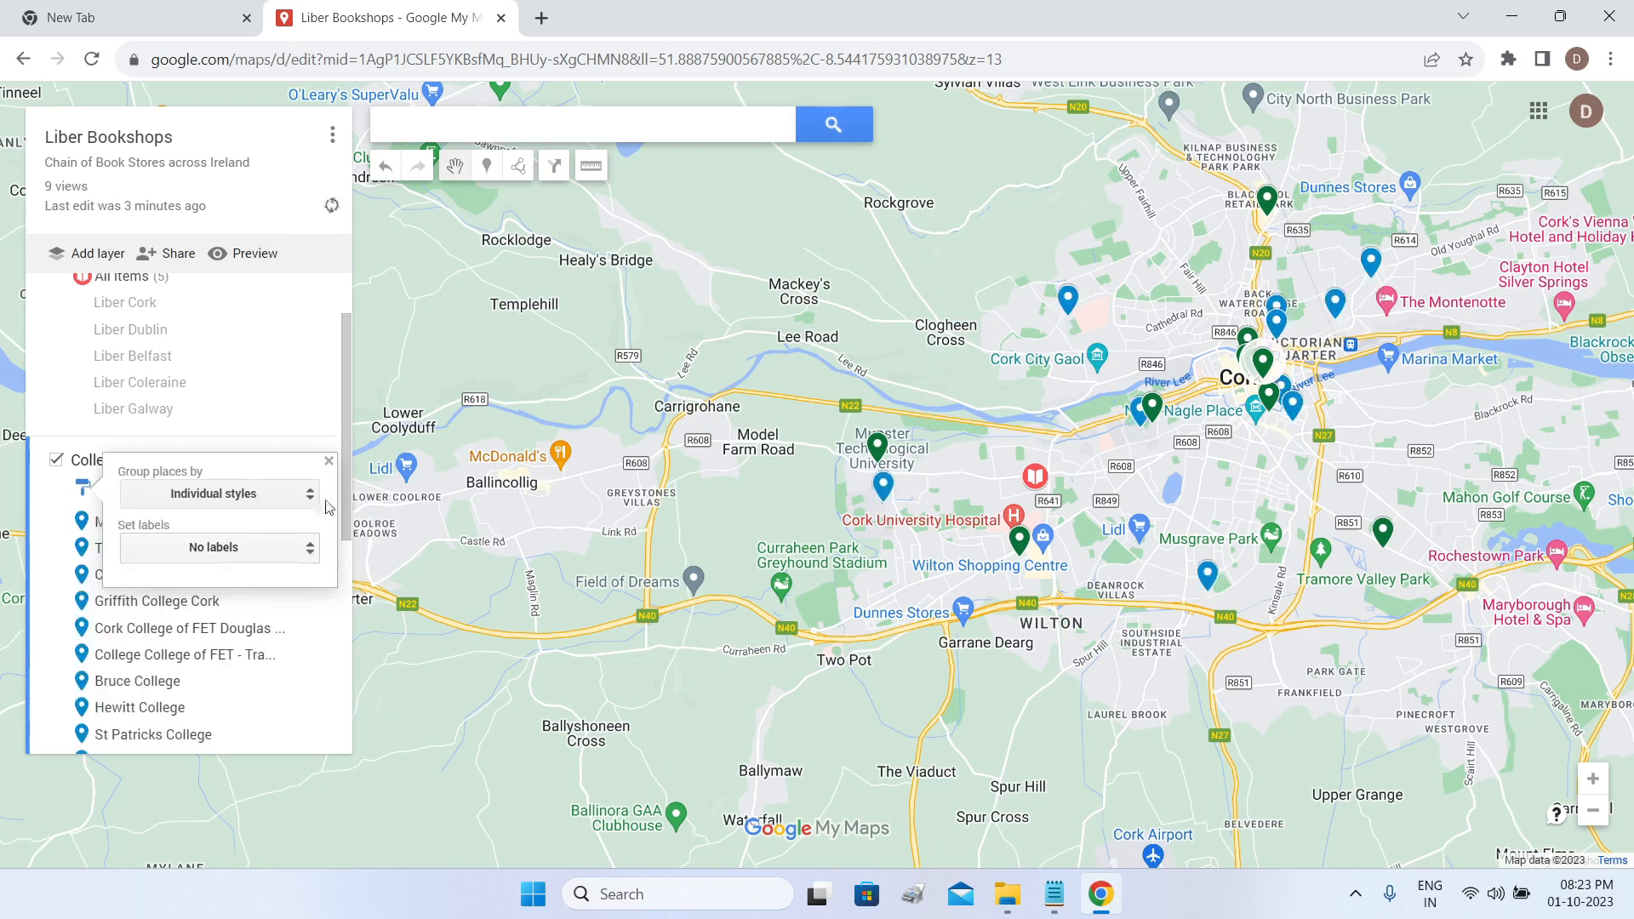
pyautogui.click(332, 418)
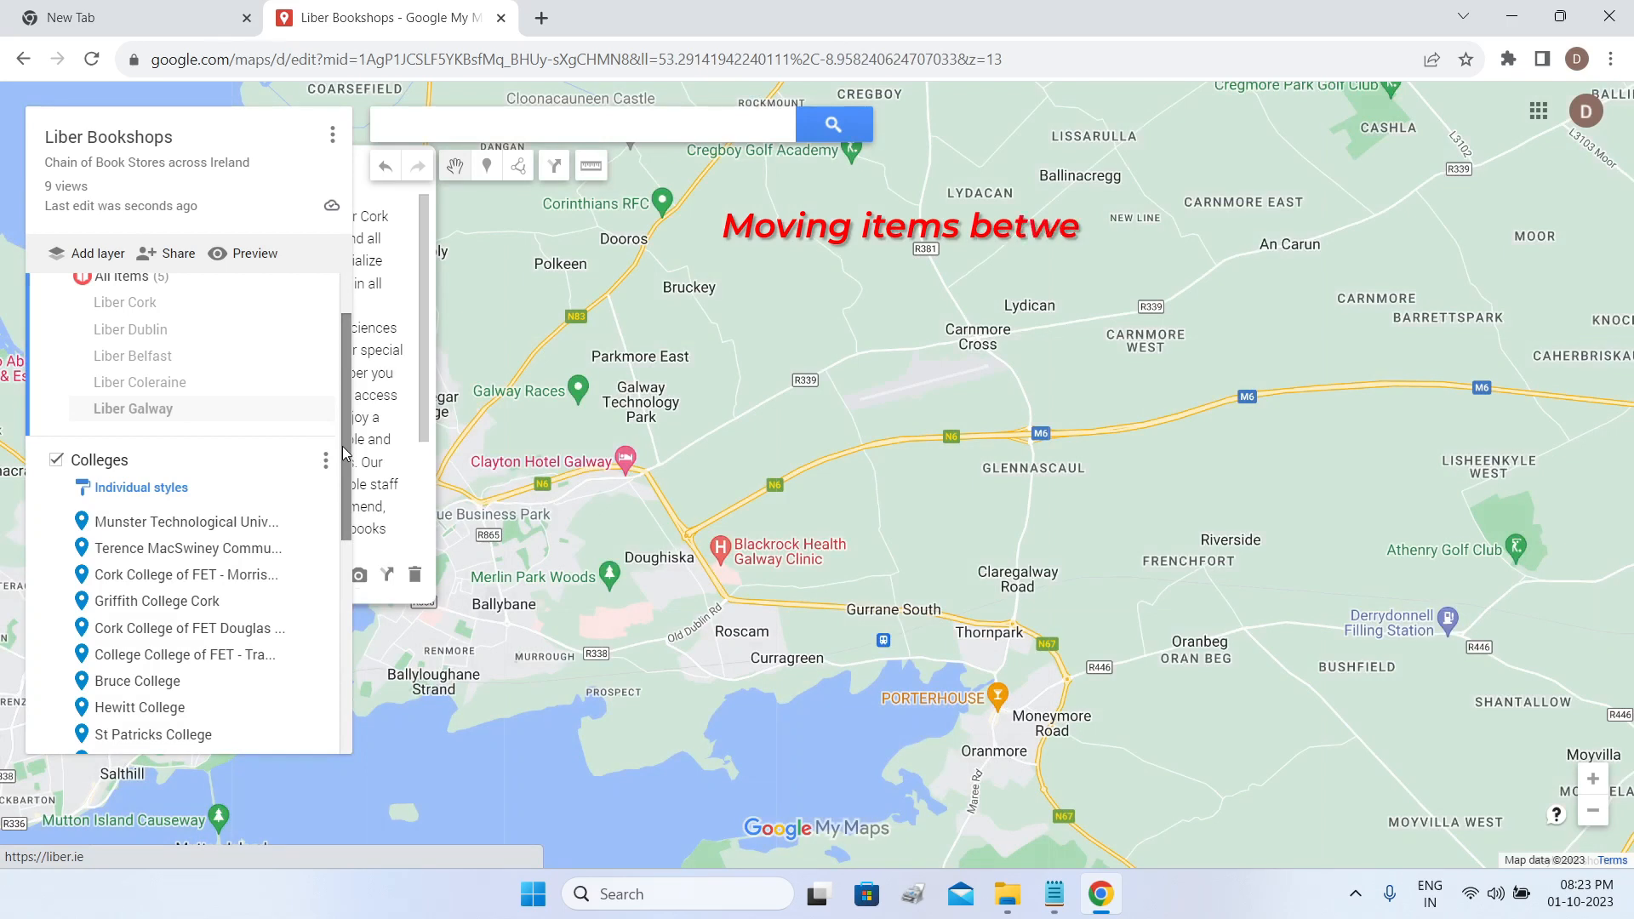
pyautogui.moveTo(345, 447); pyautogui.dragTo(348, 478)
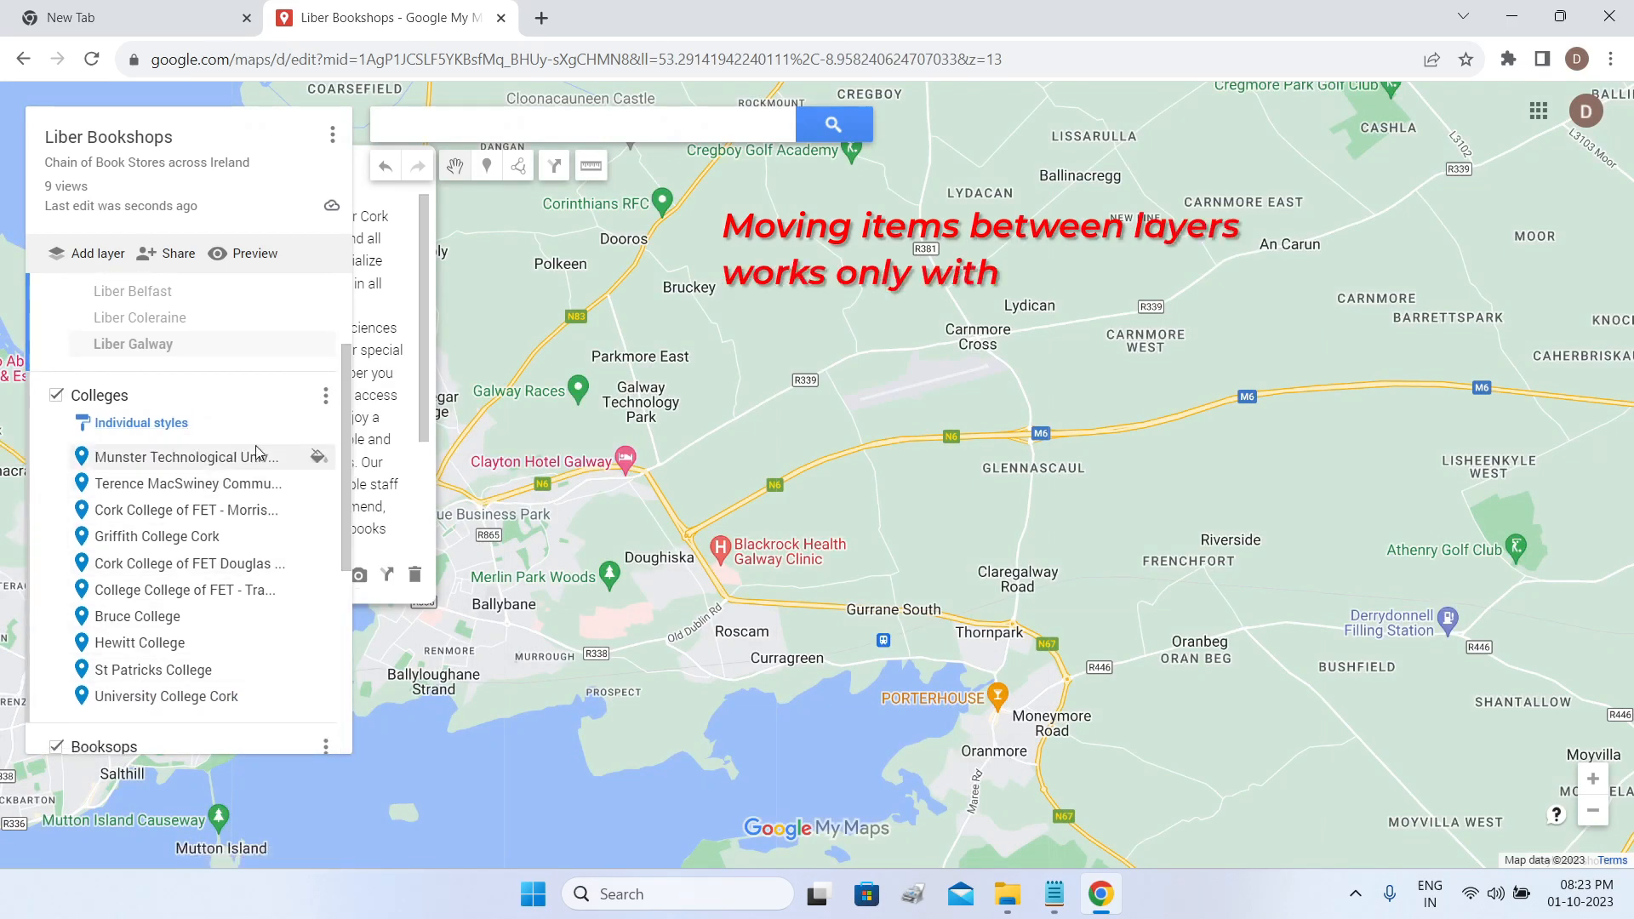
pyautogui.scroll(2, 323, 477)
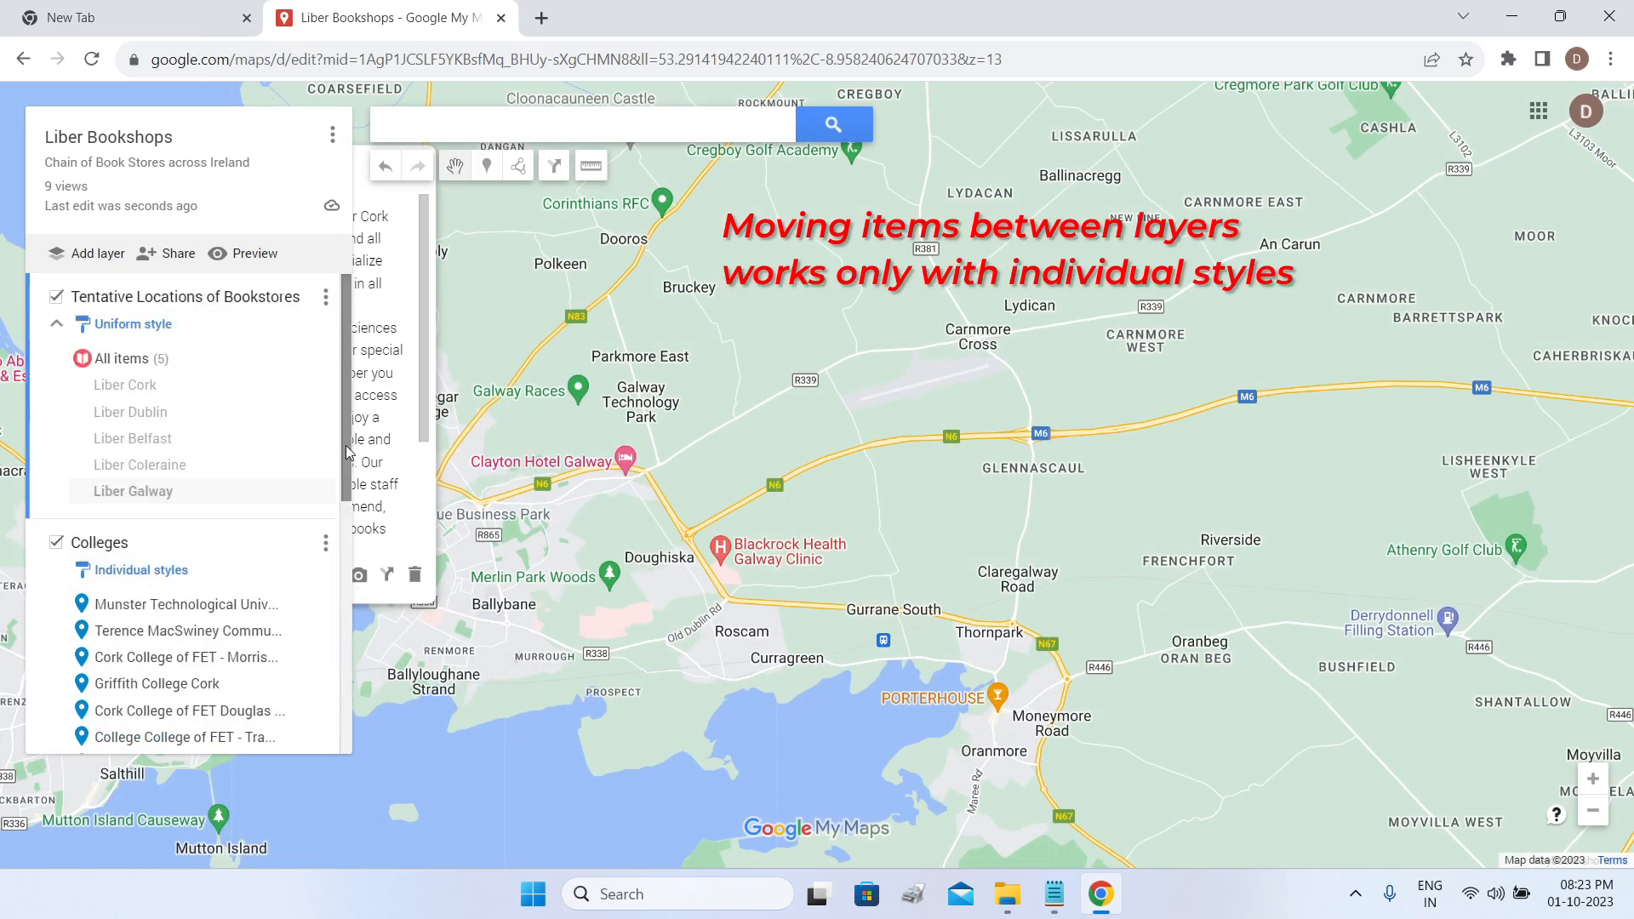
pyautogui.scroll(-4, 330, 601)
pyautogui.scroll(2, 331, 601)
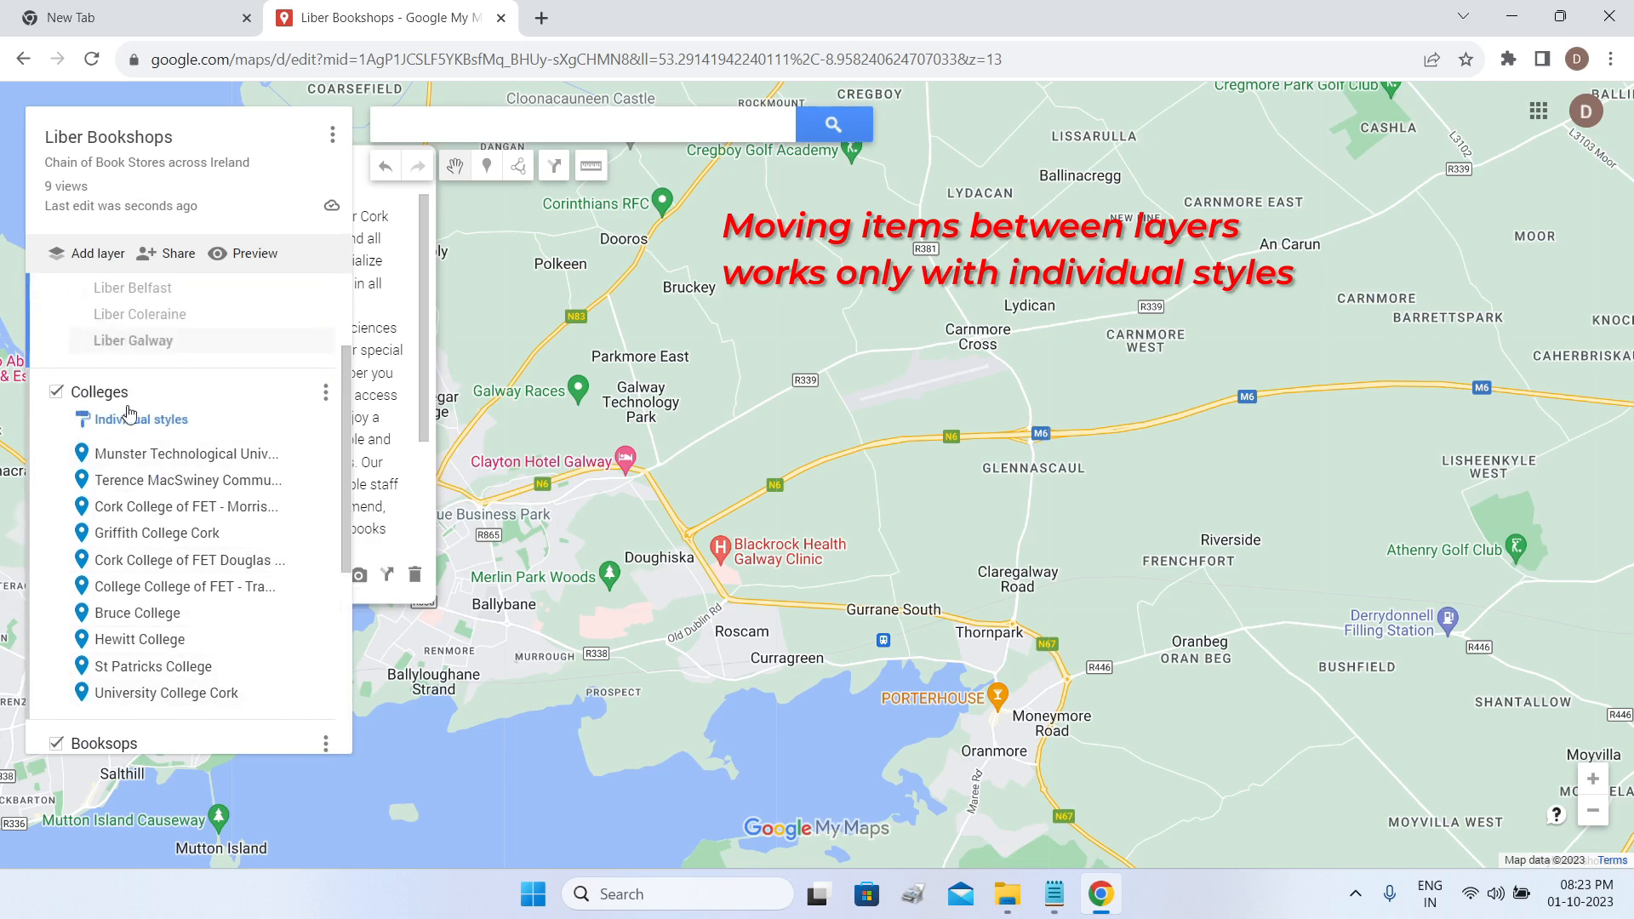
pyautogui.scroll(2, 346, 444)
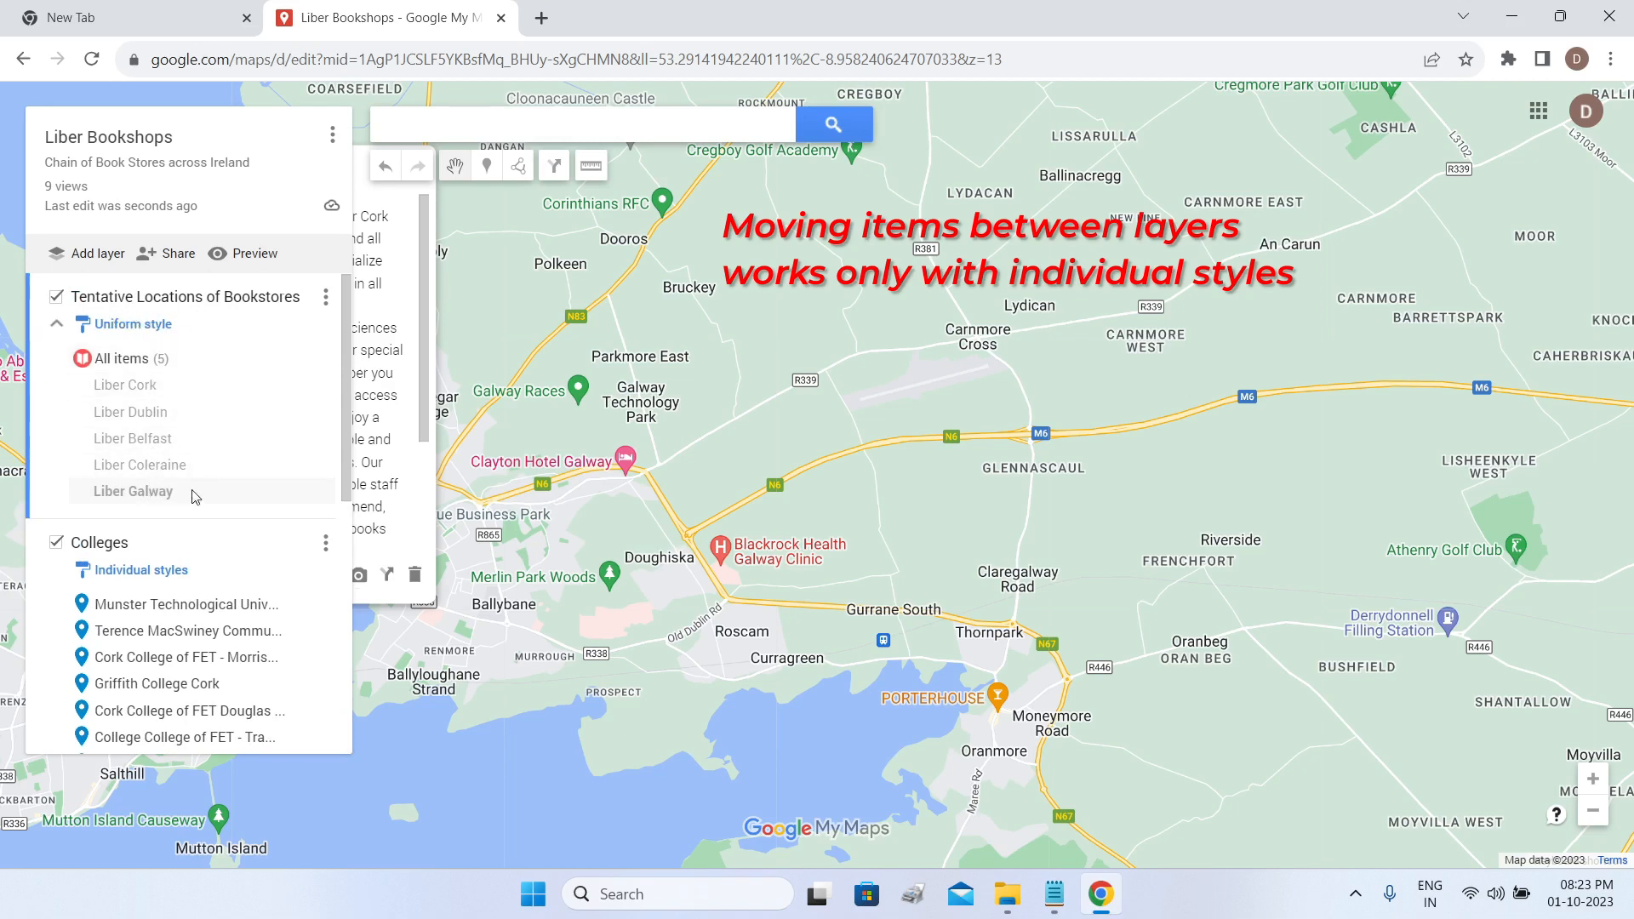
# Drag University College Cork from Colleges into the Tentative Locations of Bookstores layer.
pyautogui.scroll(-3, 346, 488)
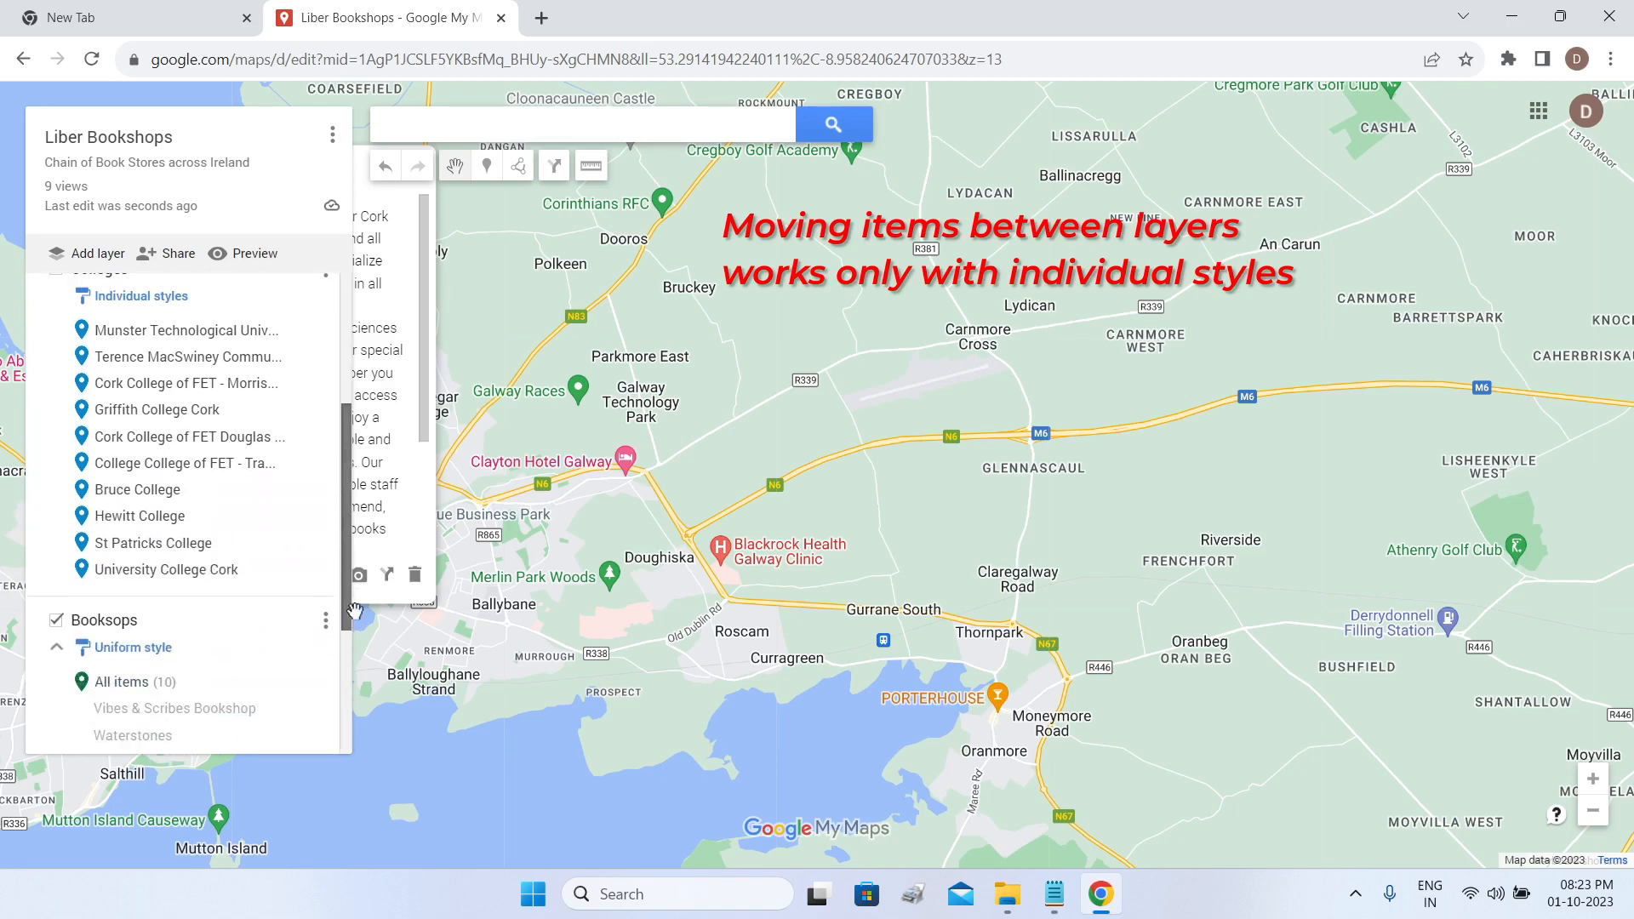
pyautogui.click(252, 579)
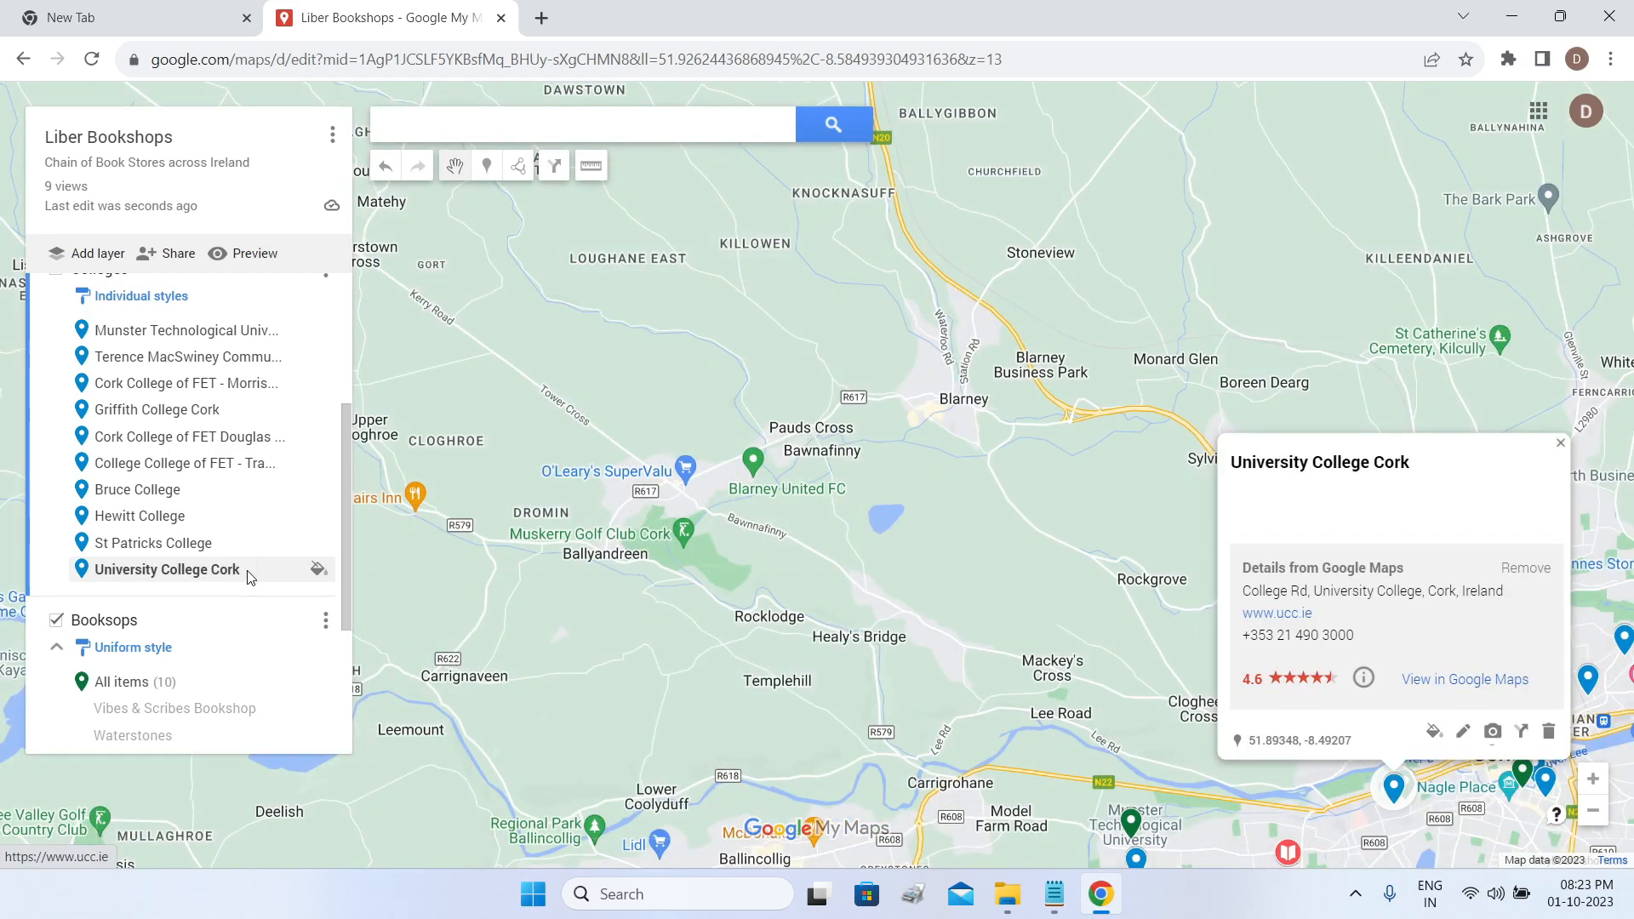
pyautogui.moveTo(241, 571); pyautogui.dragTo(241, 568)
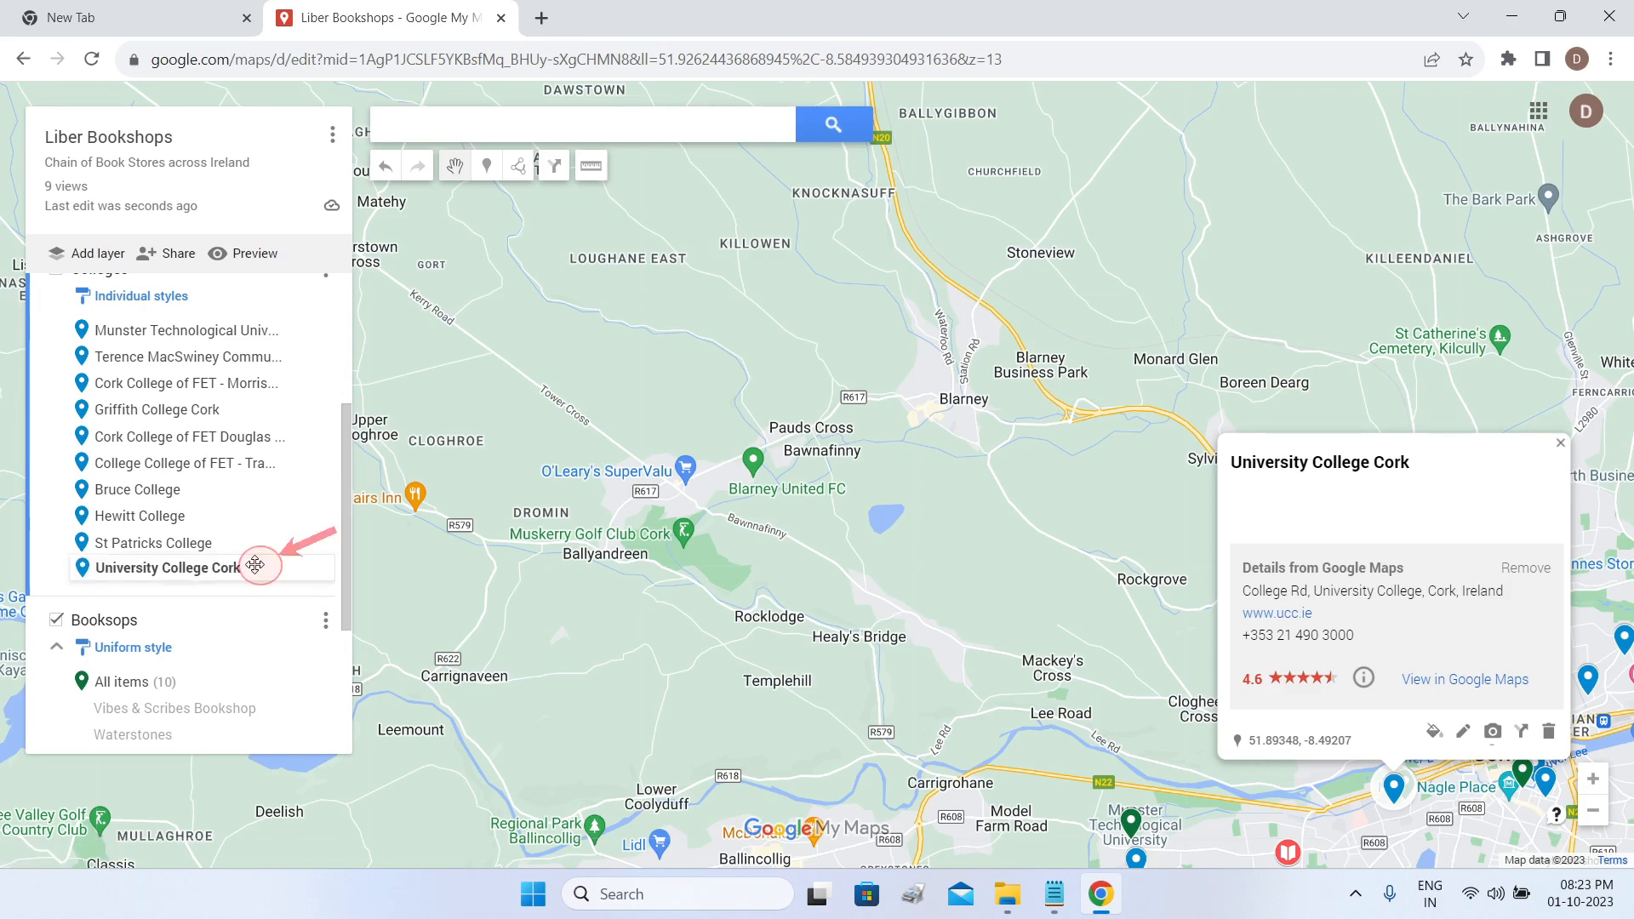
pyautogui.moveTo(256, 564); pyautogui.dragTo(247, 416)
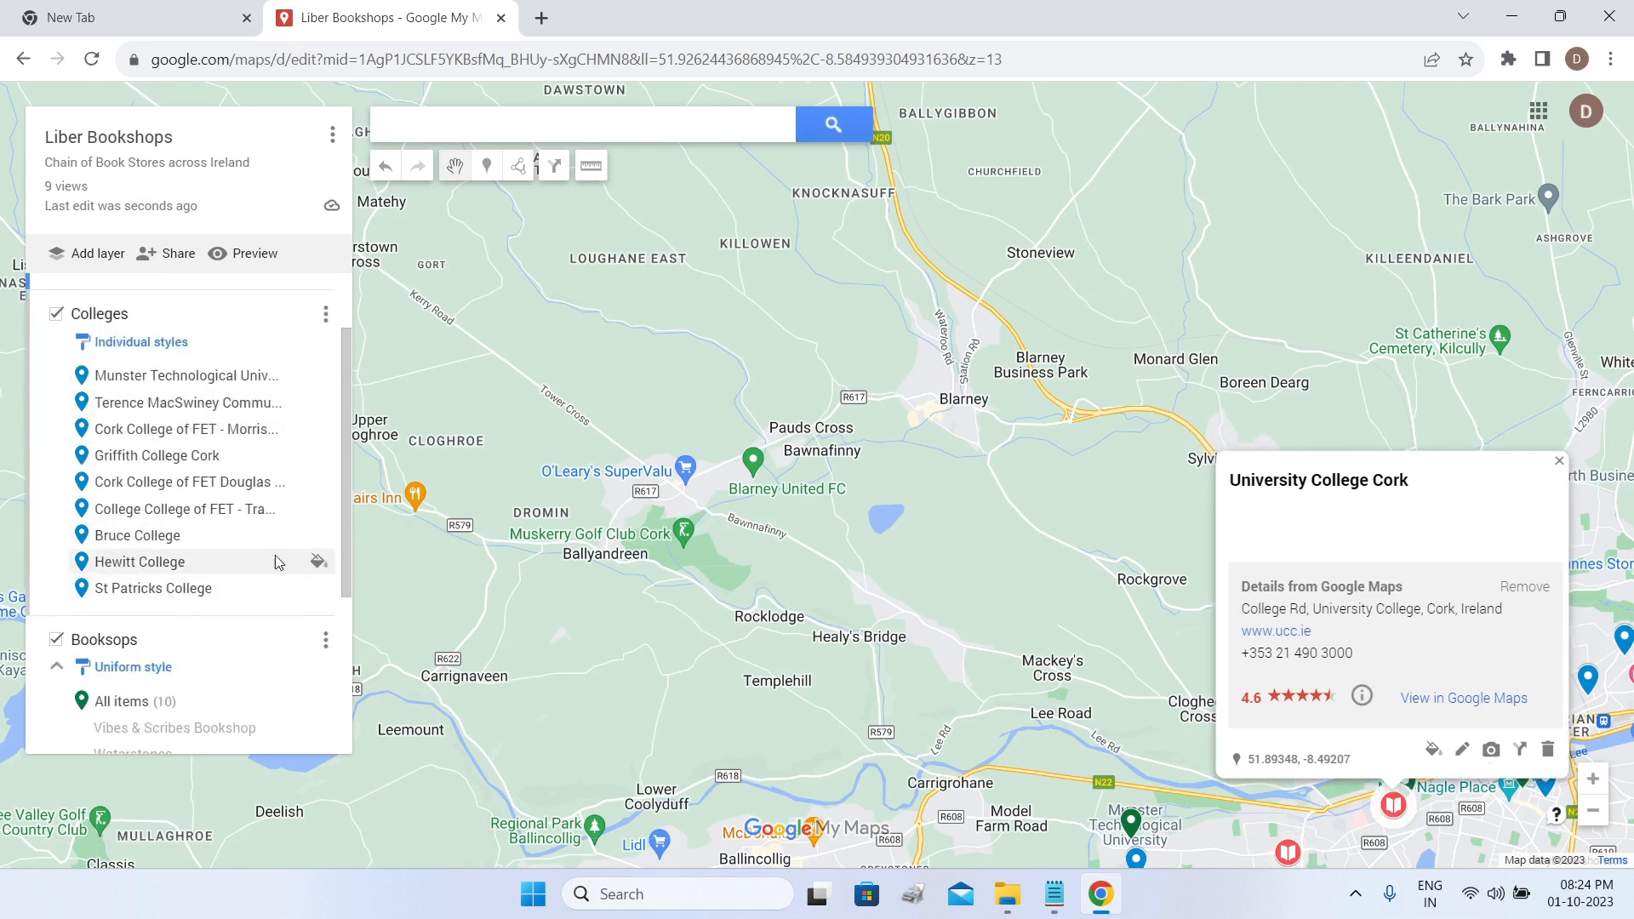
pyautogui.scroll(3, 315, 508)
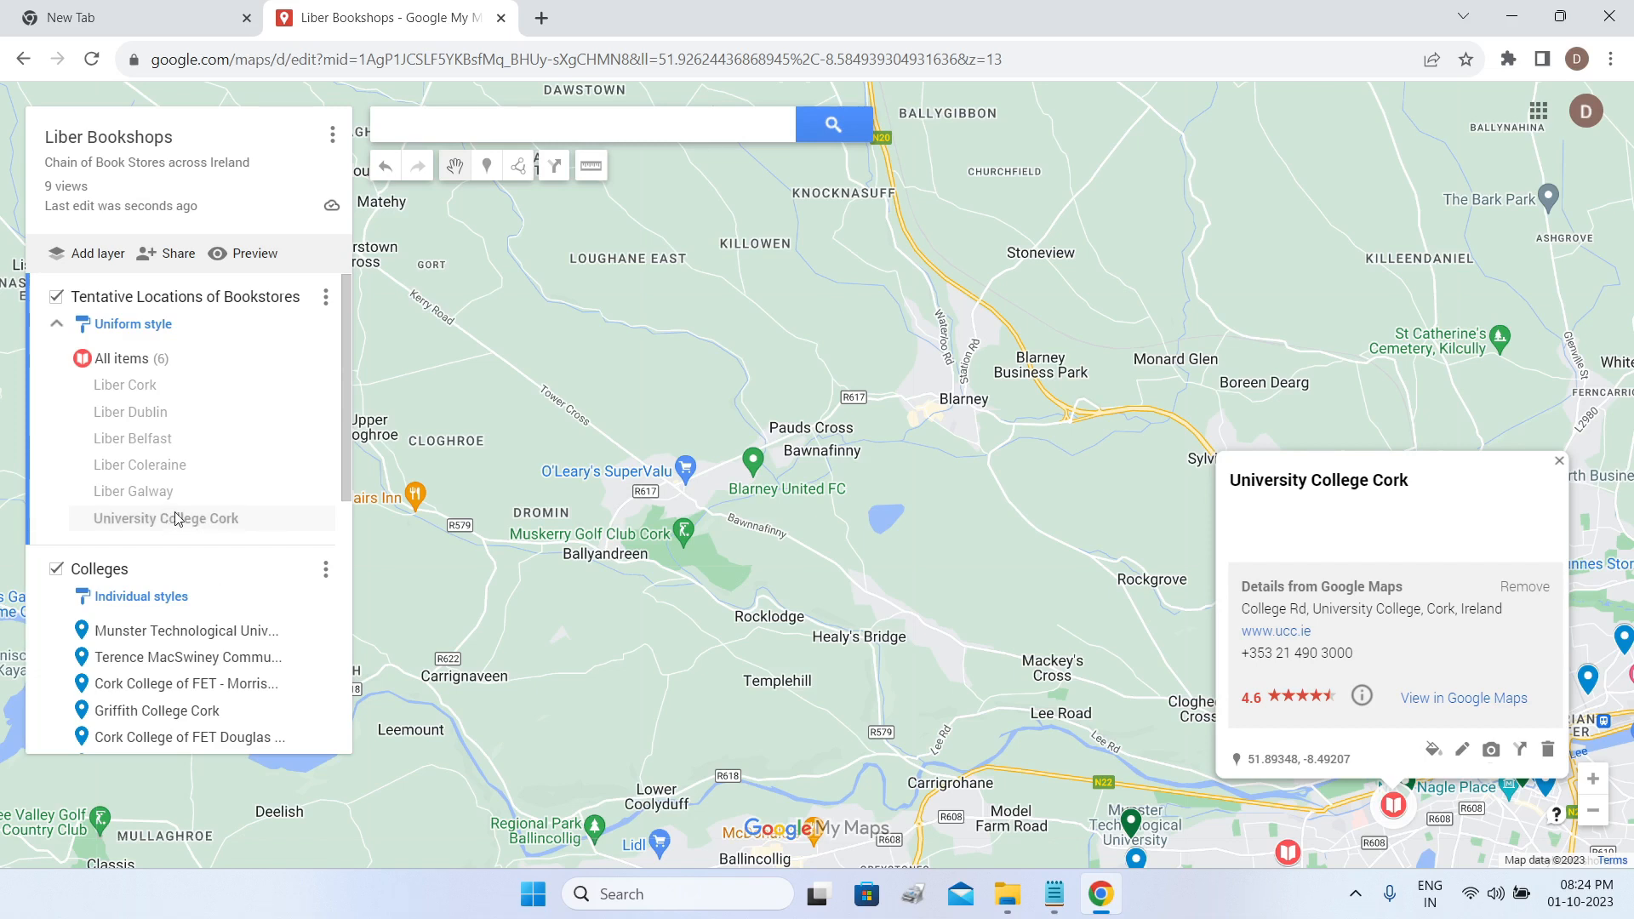
pyautogui.click(131, 329)
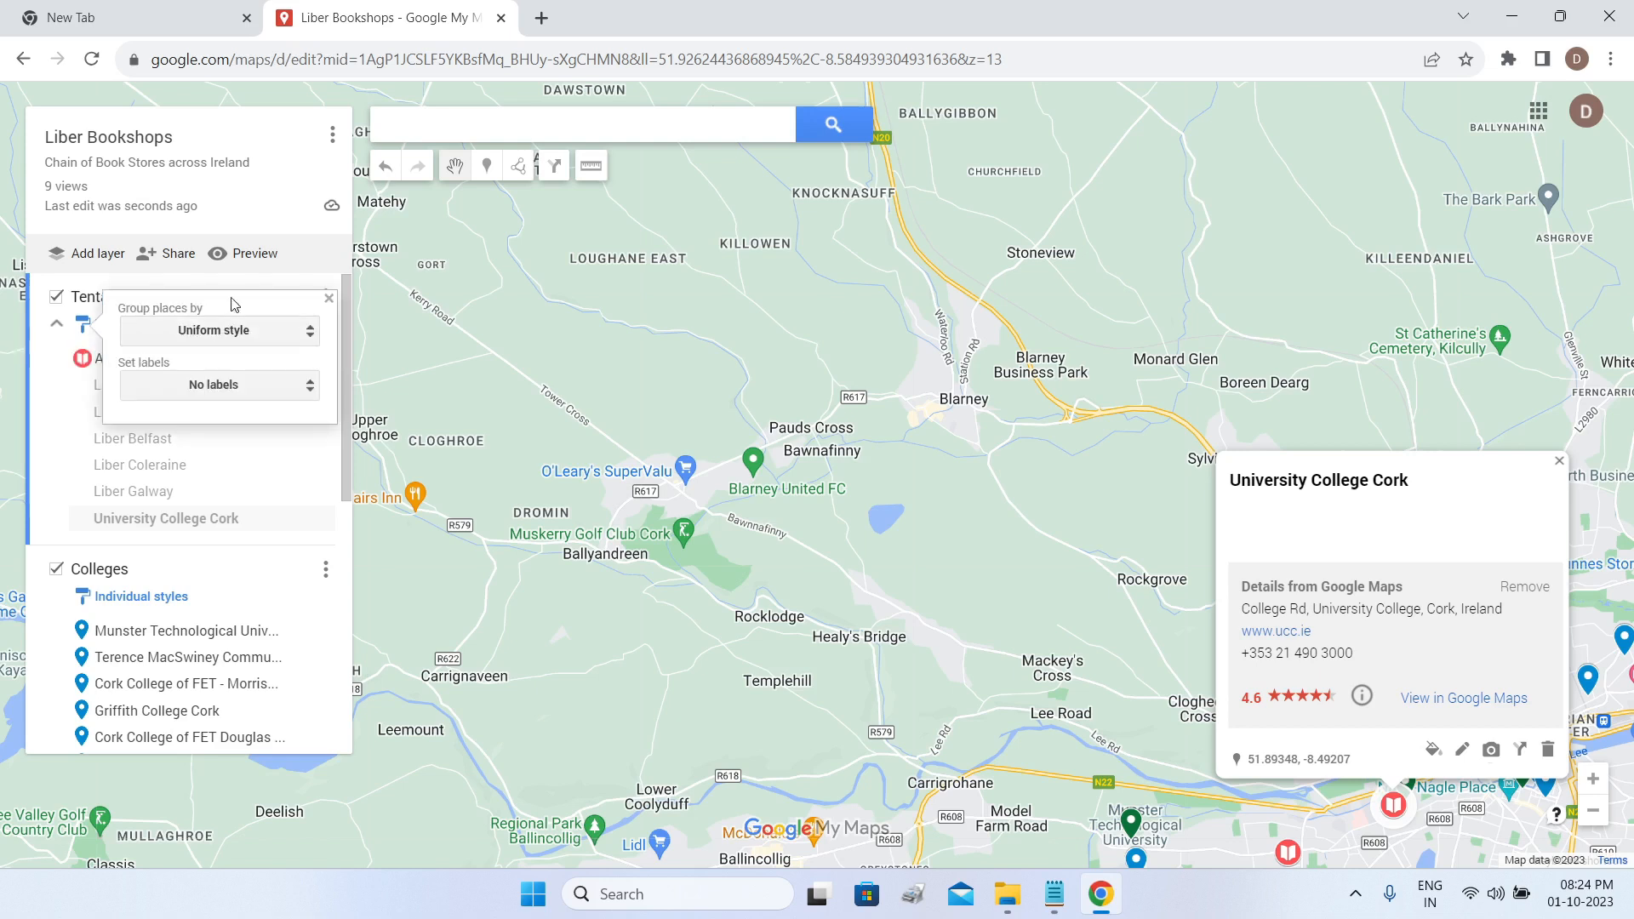
pyautogui.click(235, 332)
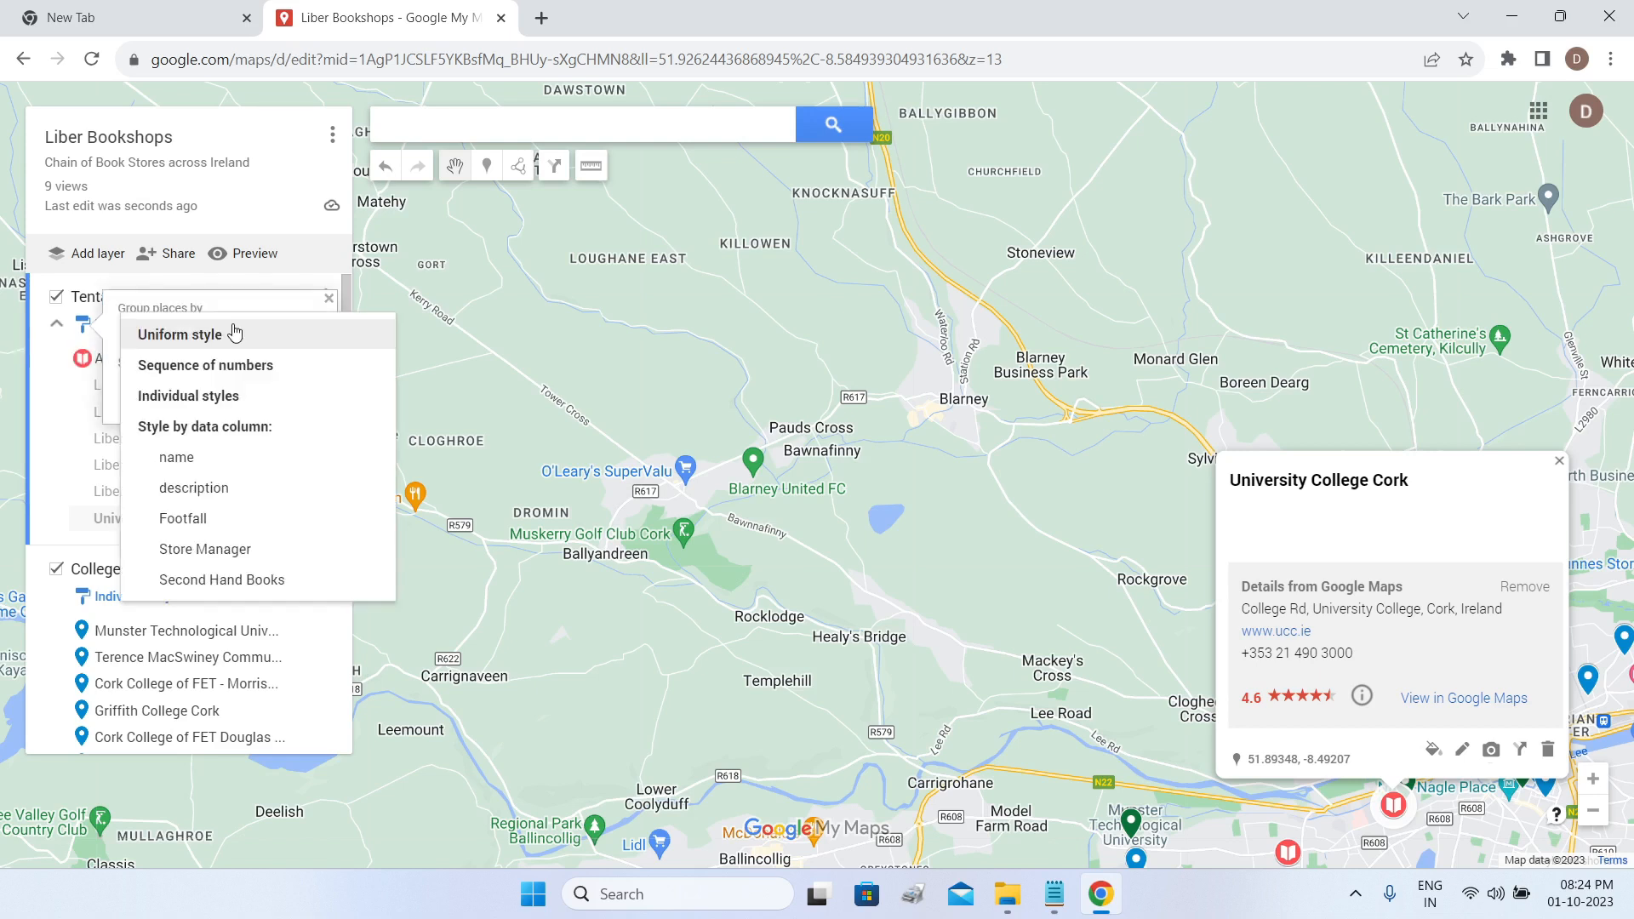
pyautogui.click(230, 400)
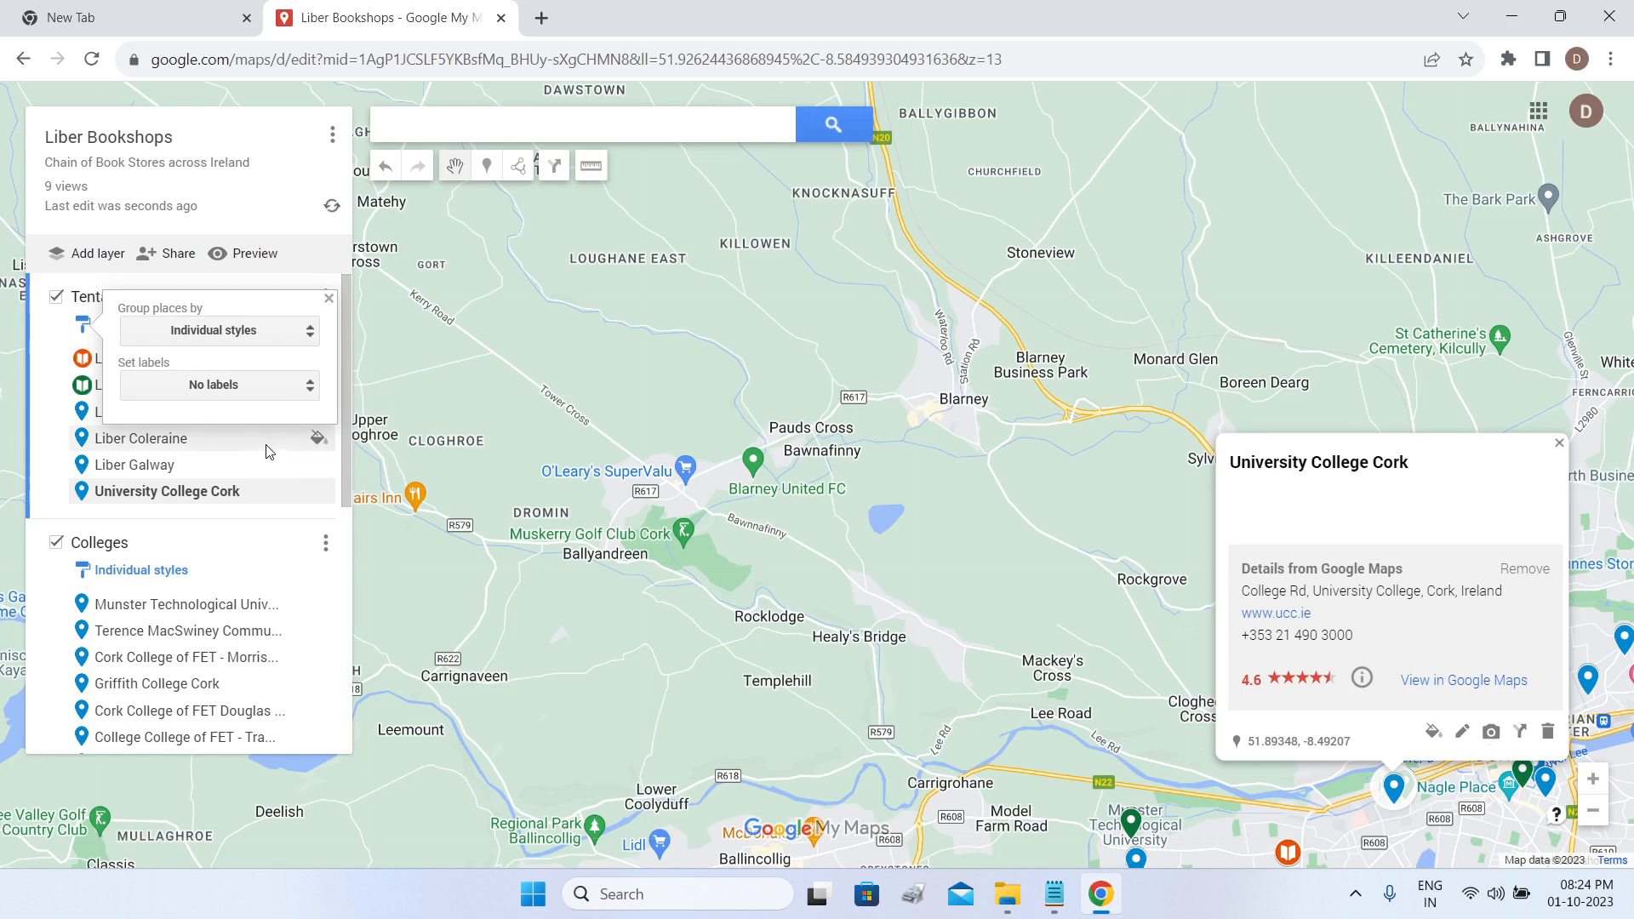
pyautogui.click(272, 438)
pyautogui.scroll(-1, 341, 426)
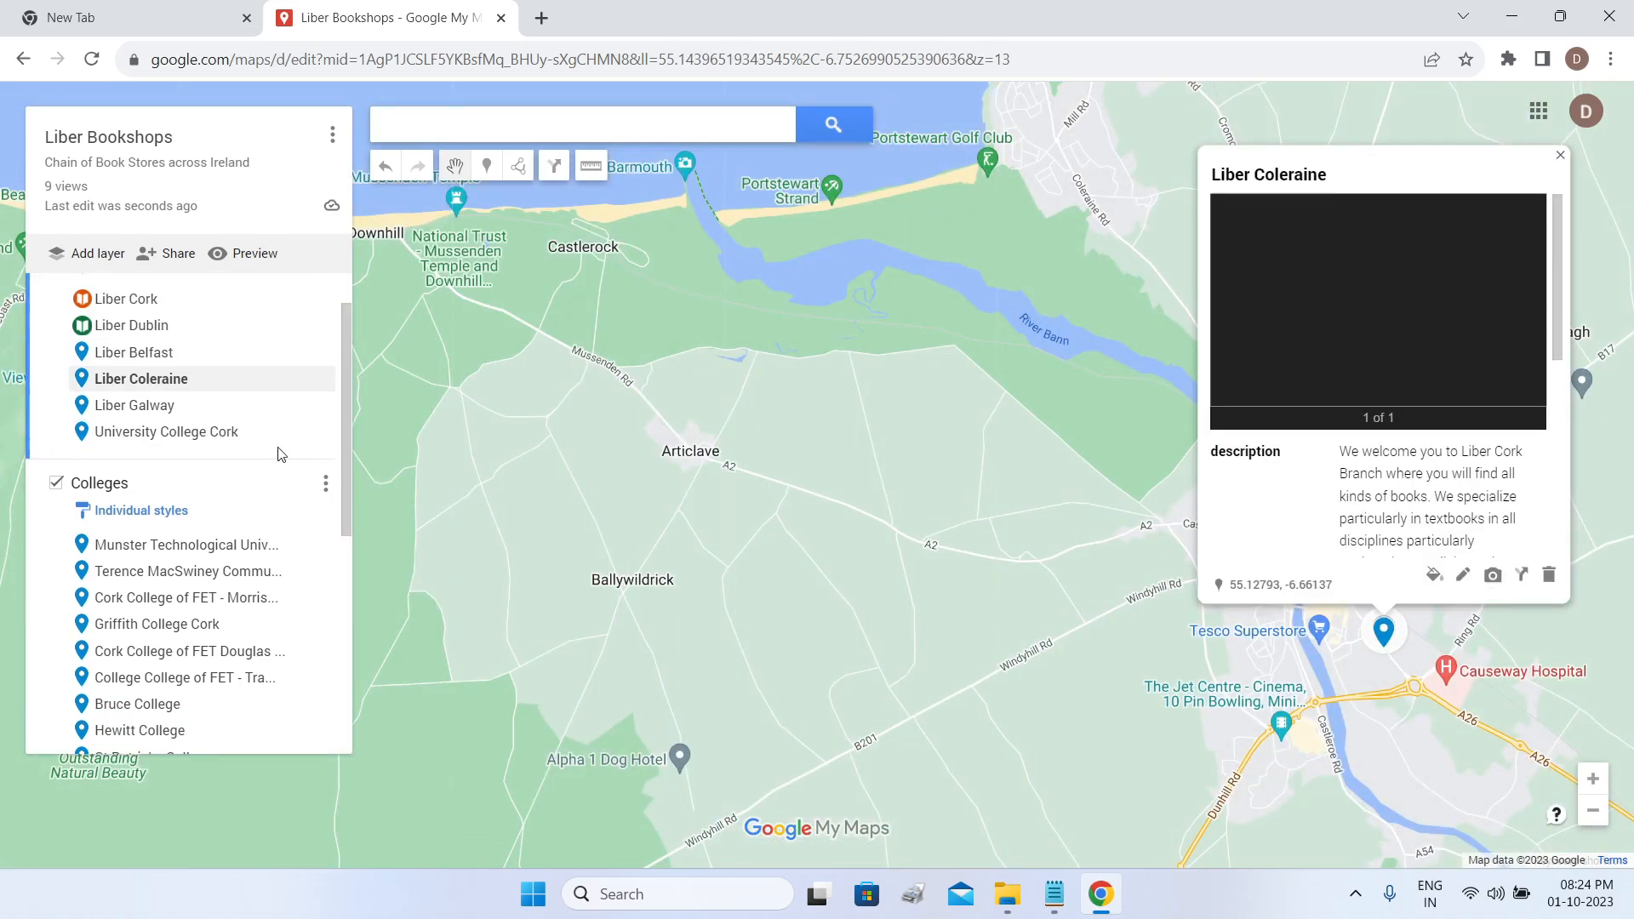
pyautogui.click(238, 434)
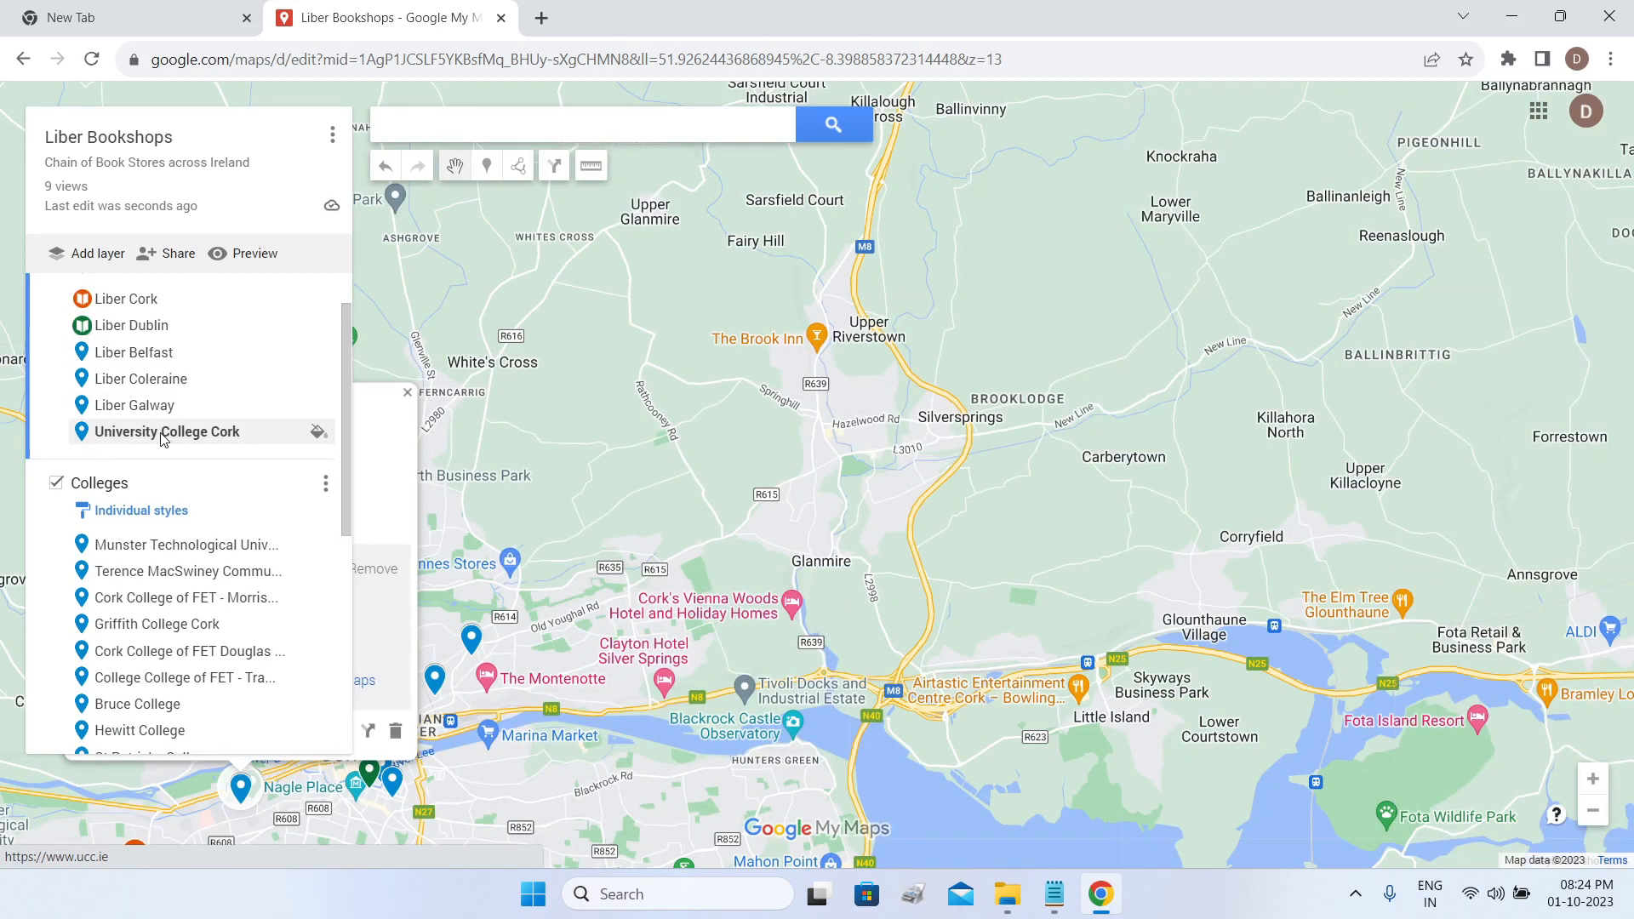
pyautogui.moveTo(162, 434); pyautogui.dragTo(148, 712)
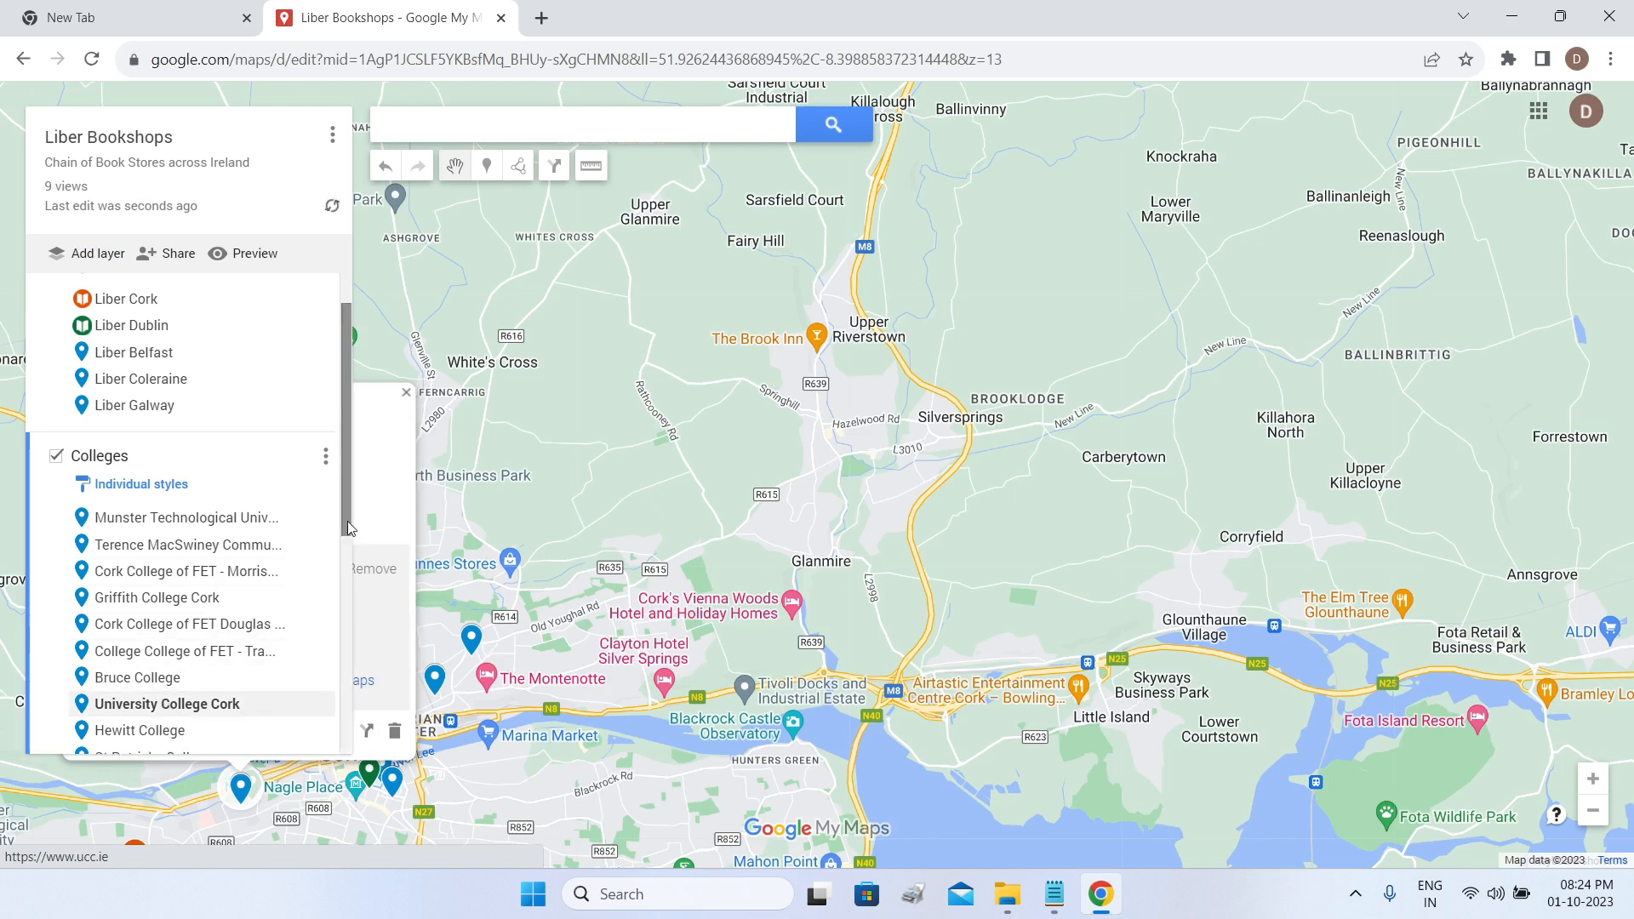
pyautogui.moveTo(347, 515); pyautogui.dragTo(351, 441)
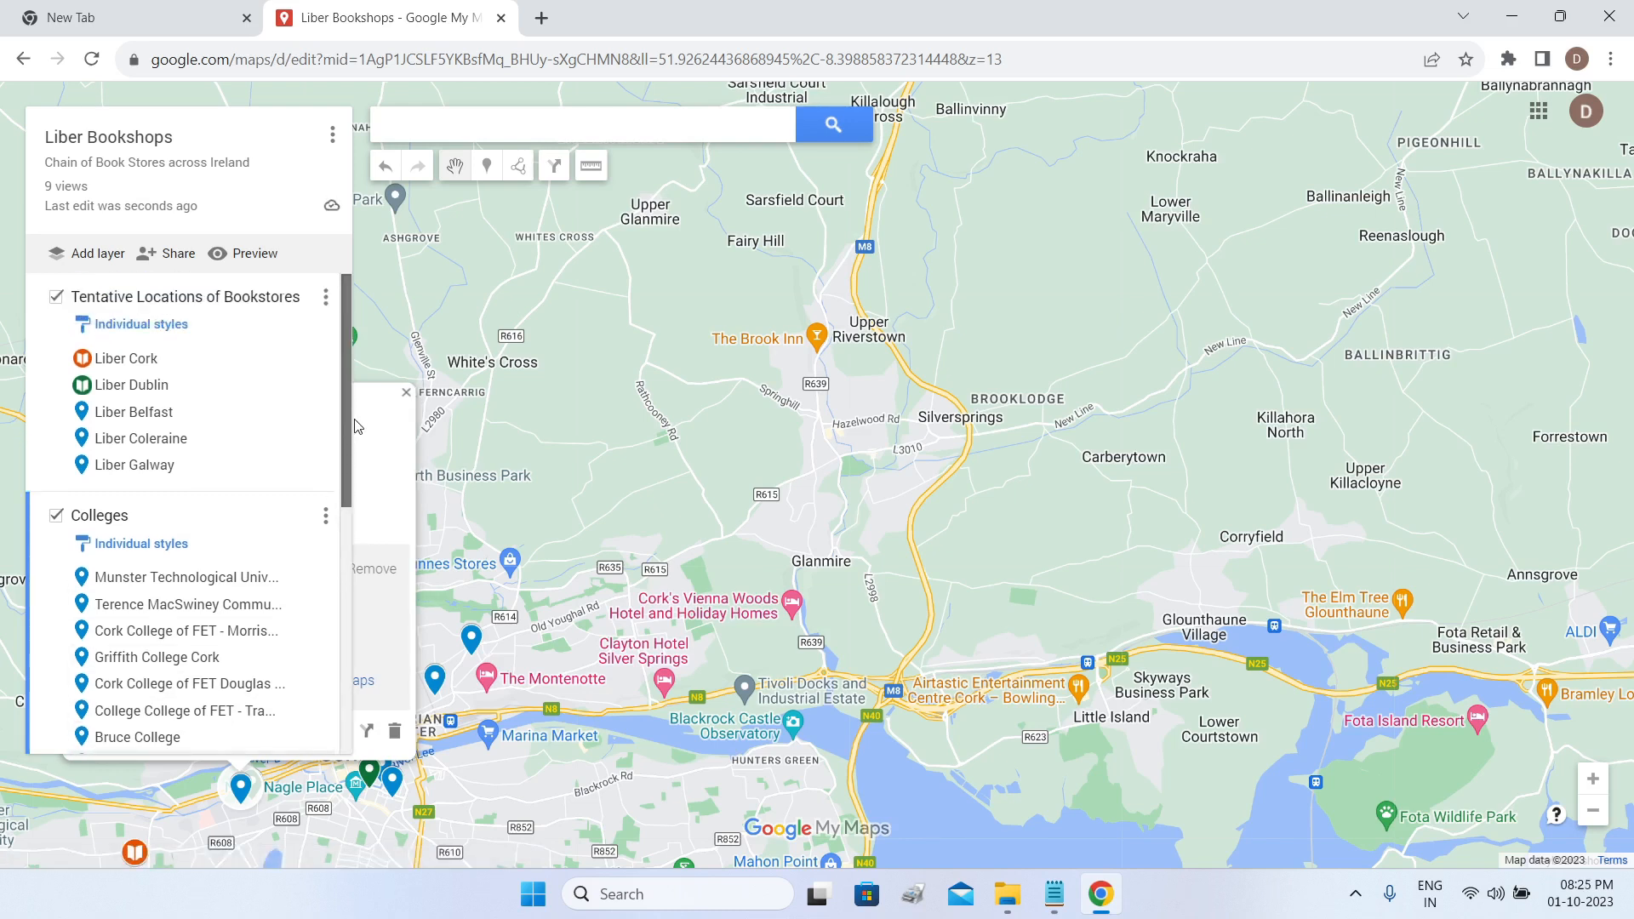
# Give the Tentative Locations of Bookstores layer a uniform style.
pyautogui.click(142, 325)
pyautogui.click(200, 335)
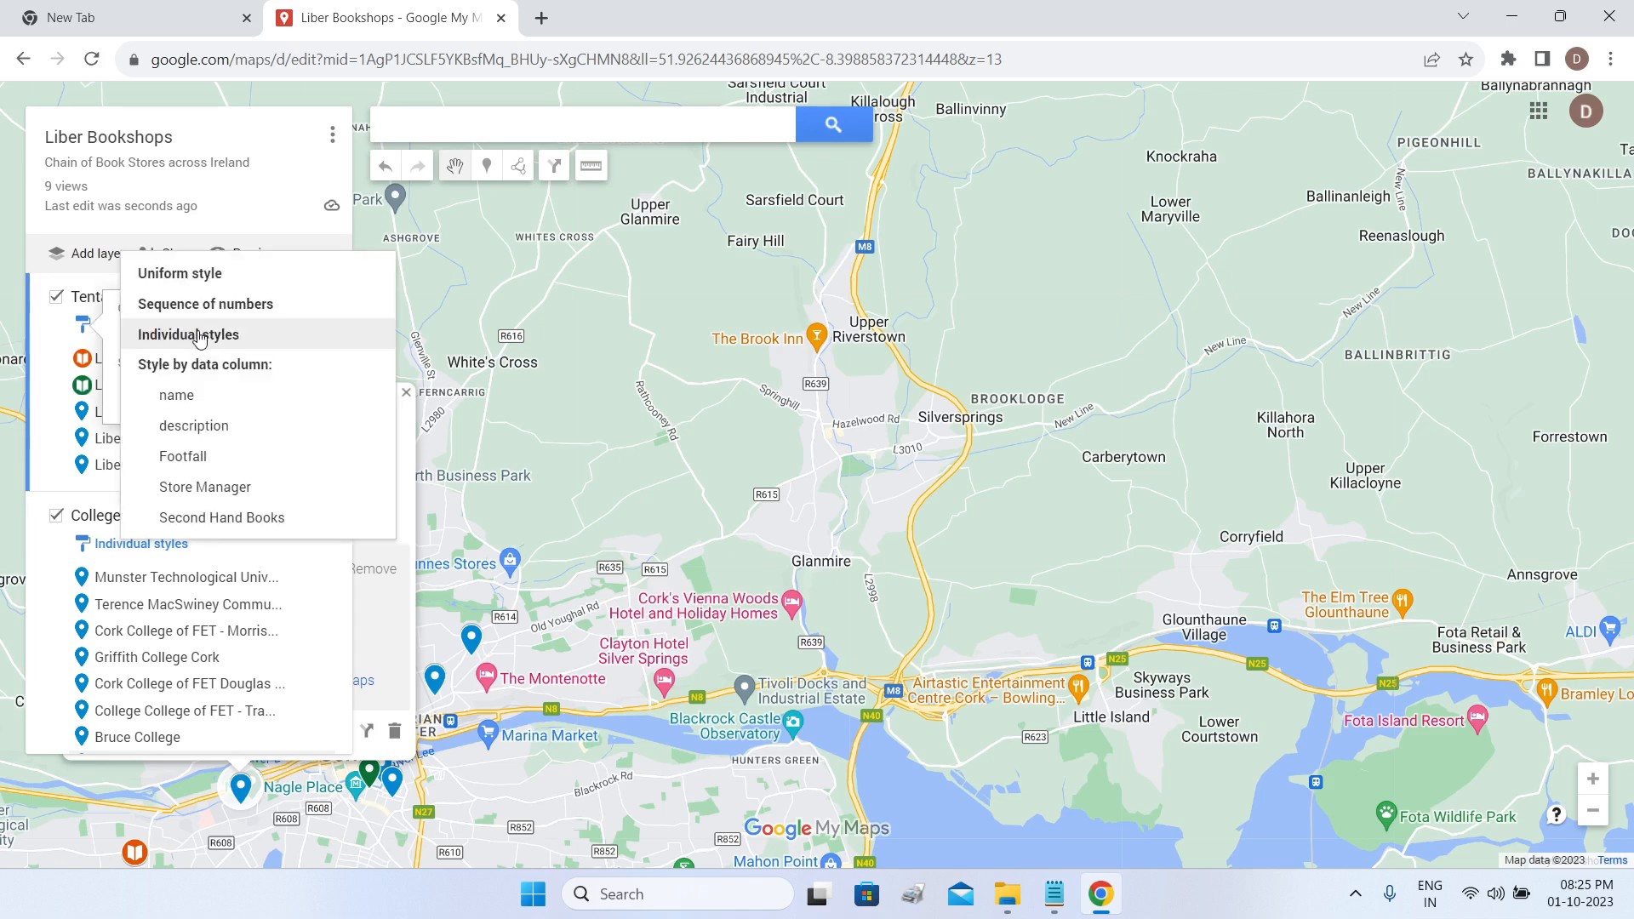
pyautogui.click(195, 285)
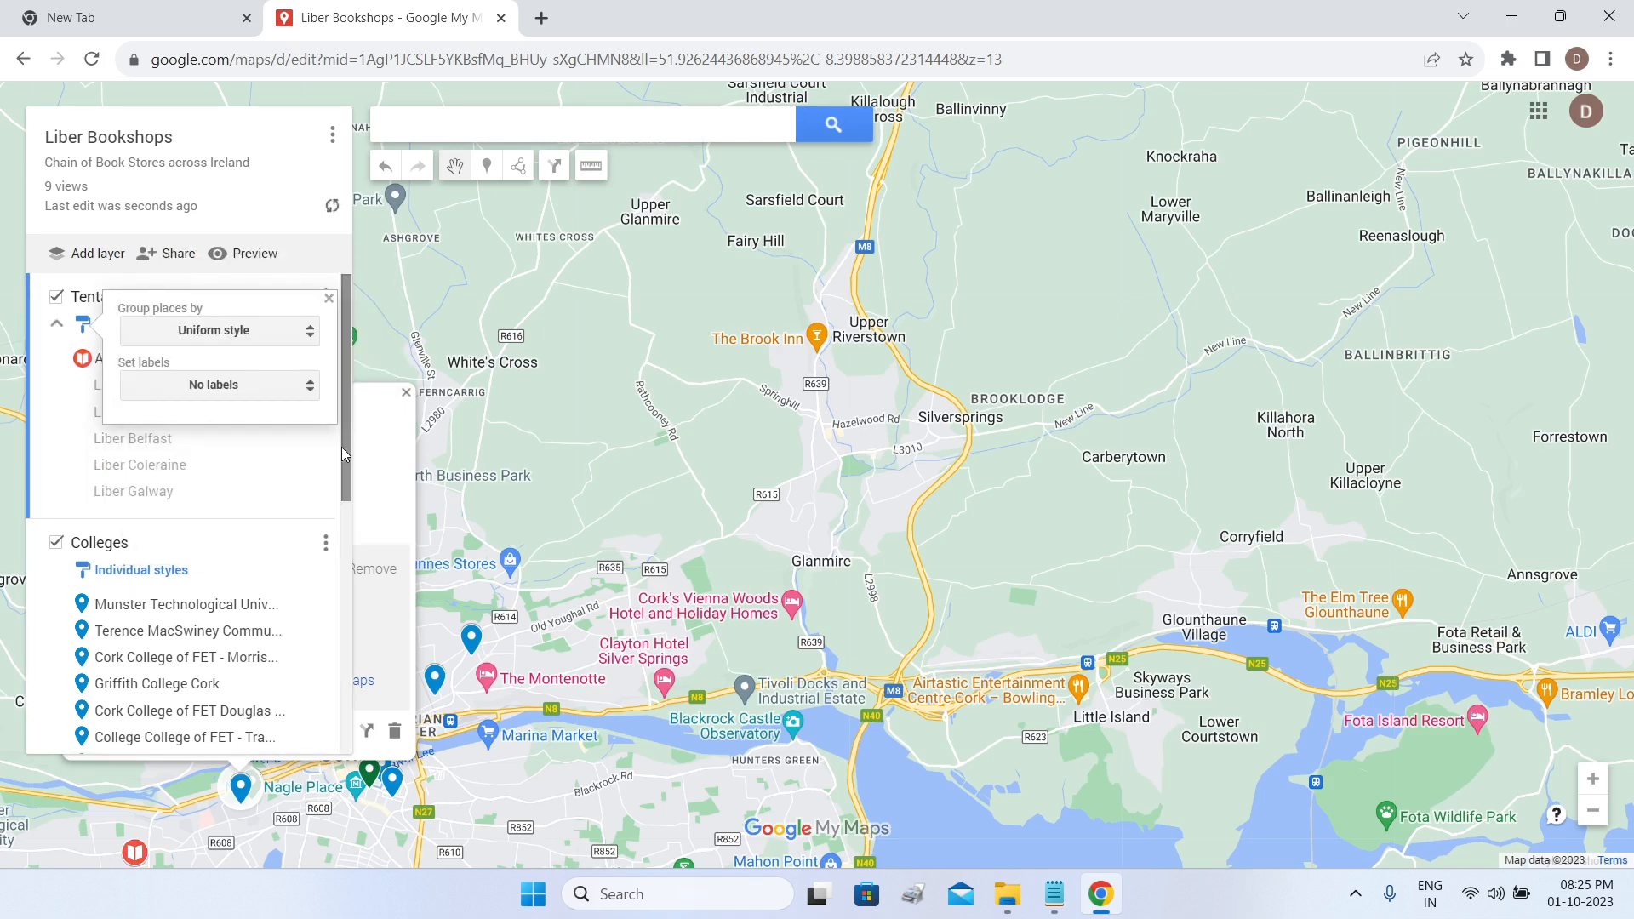
pyautogui.click(285, 401)
# Return Colleges to a uniform purple style, show Liber Dublin's details and preview the map.
pyautogui.scroll(-1, 306, 487)
pyautogui.click(161, 455)
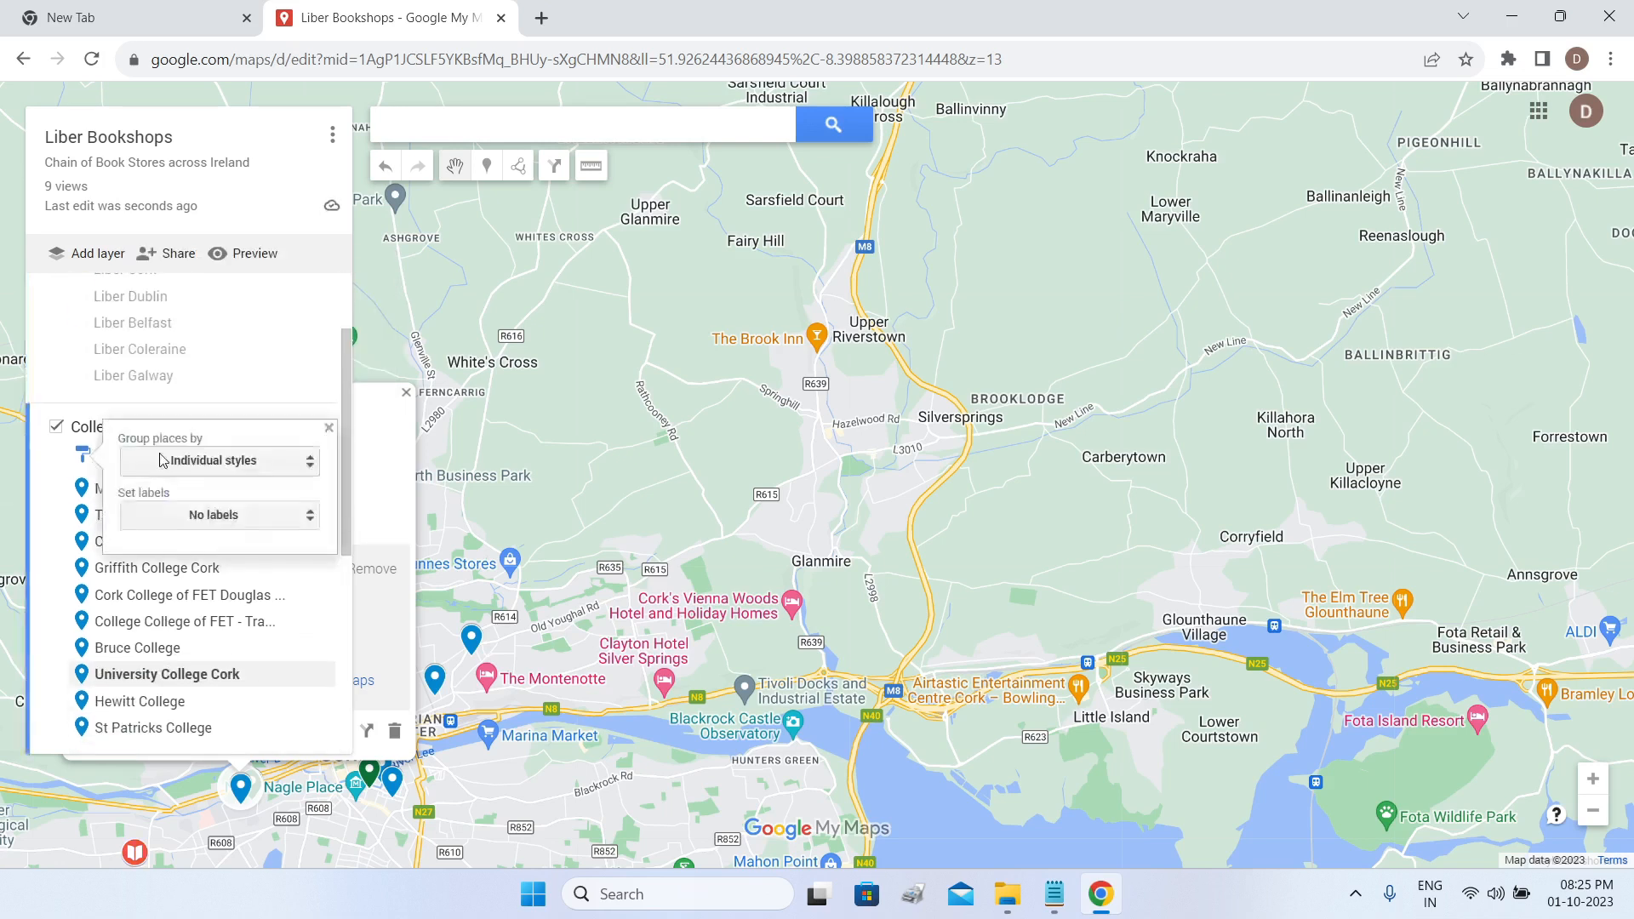
pyautogui.click(212, 456)
pyautogui.click(179, 403)
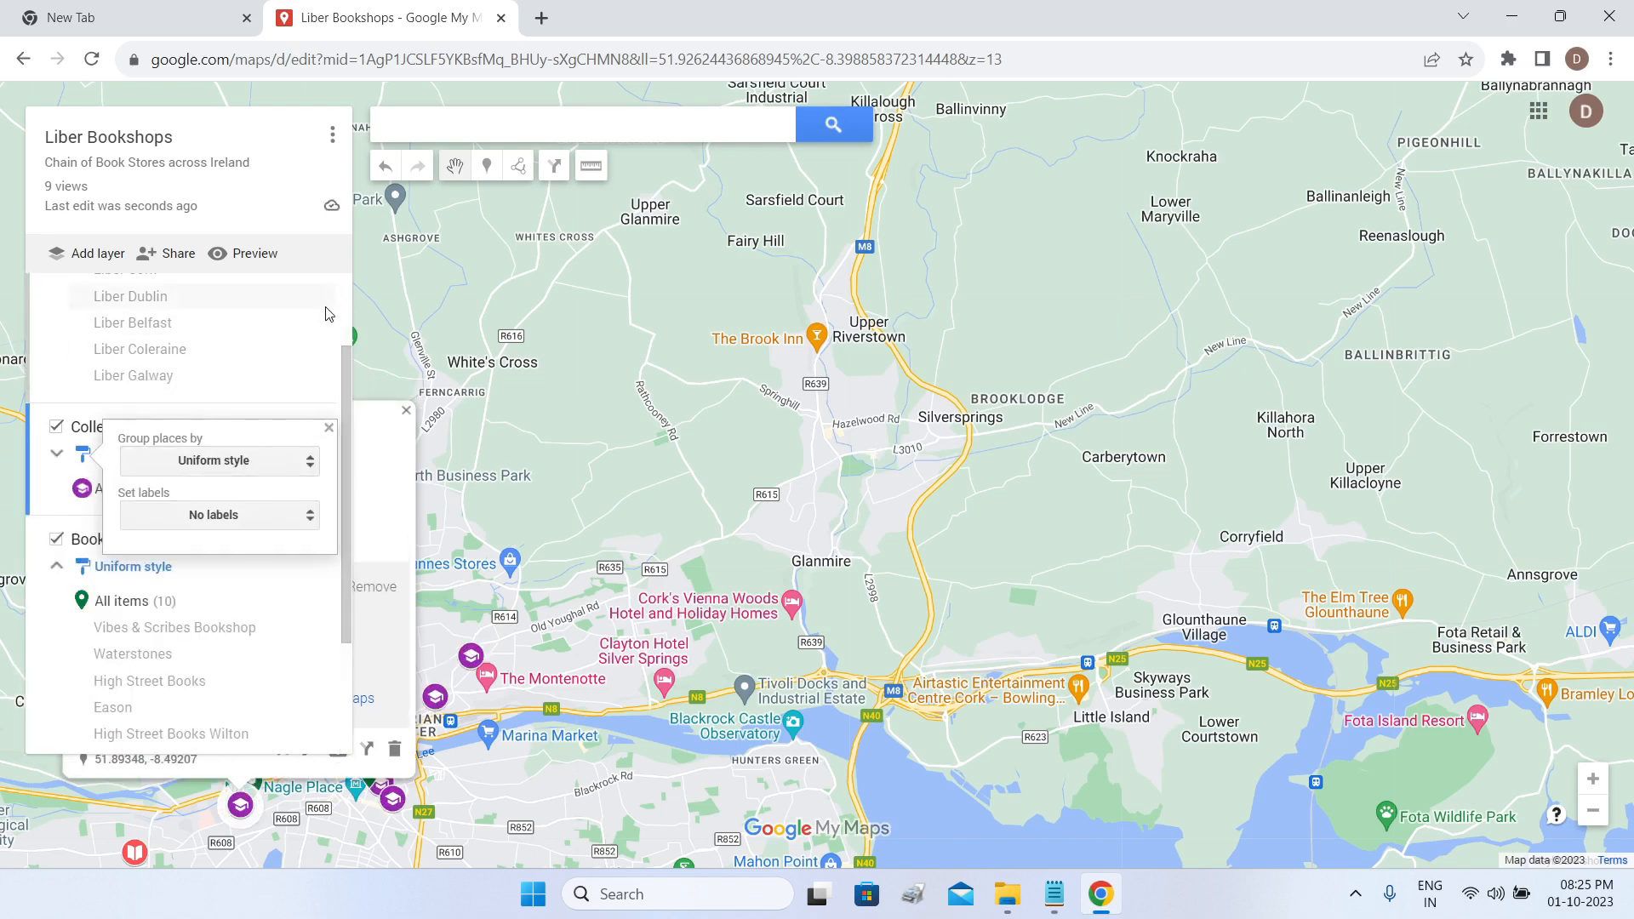
pyautogui.click(329, 300)
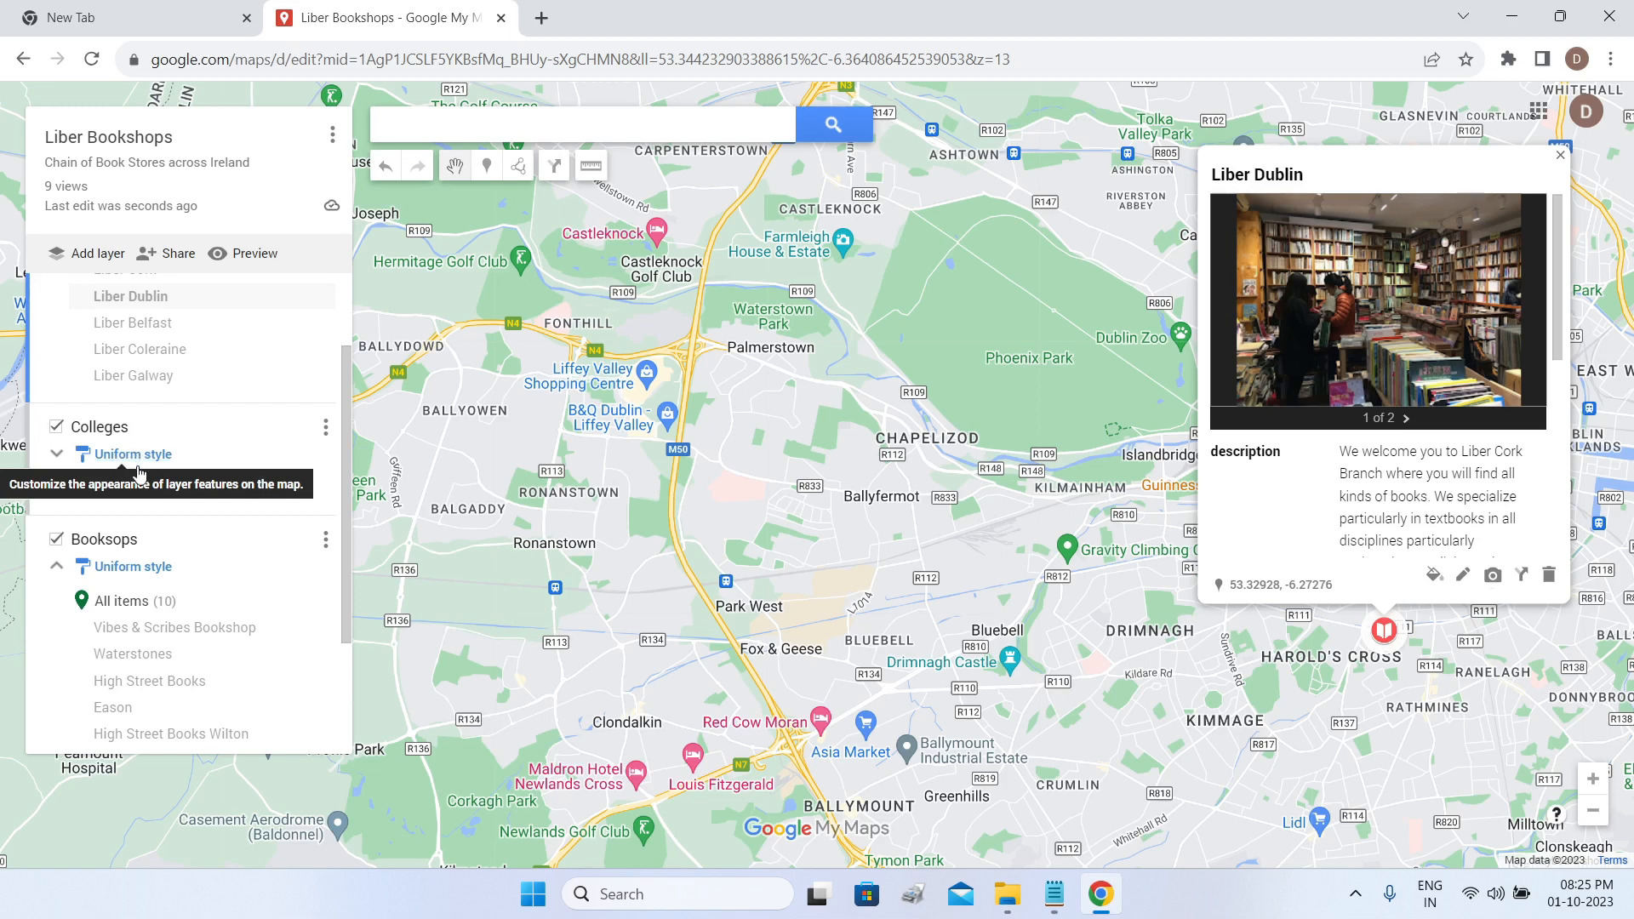
pyautogui.click(244, 253)
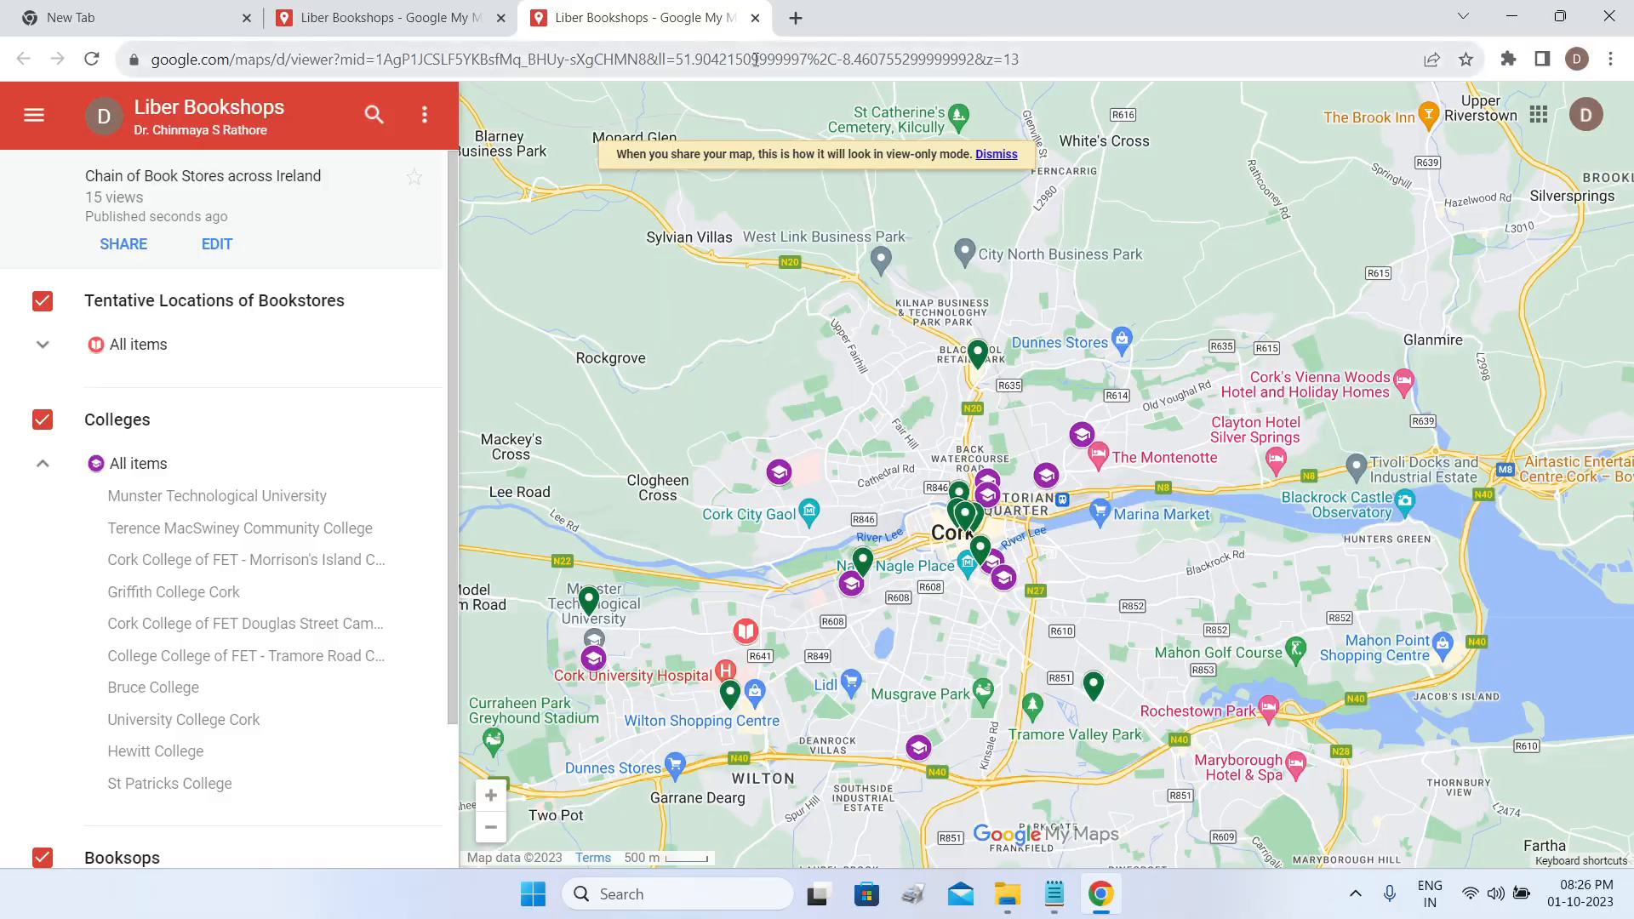
# Close the view-only preview tab to get back to the Liber Bookshops map editor.
pyautogui.click(754, 18)
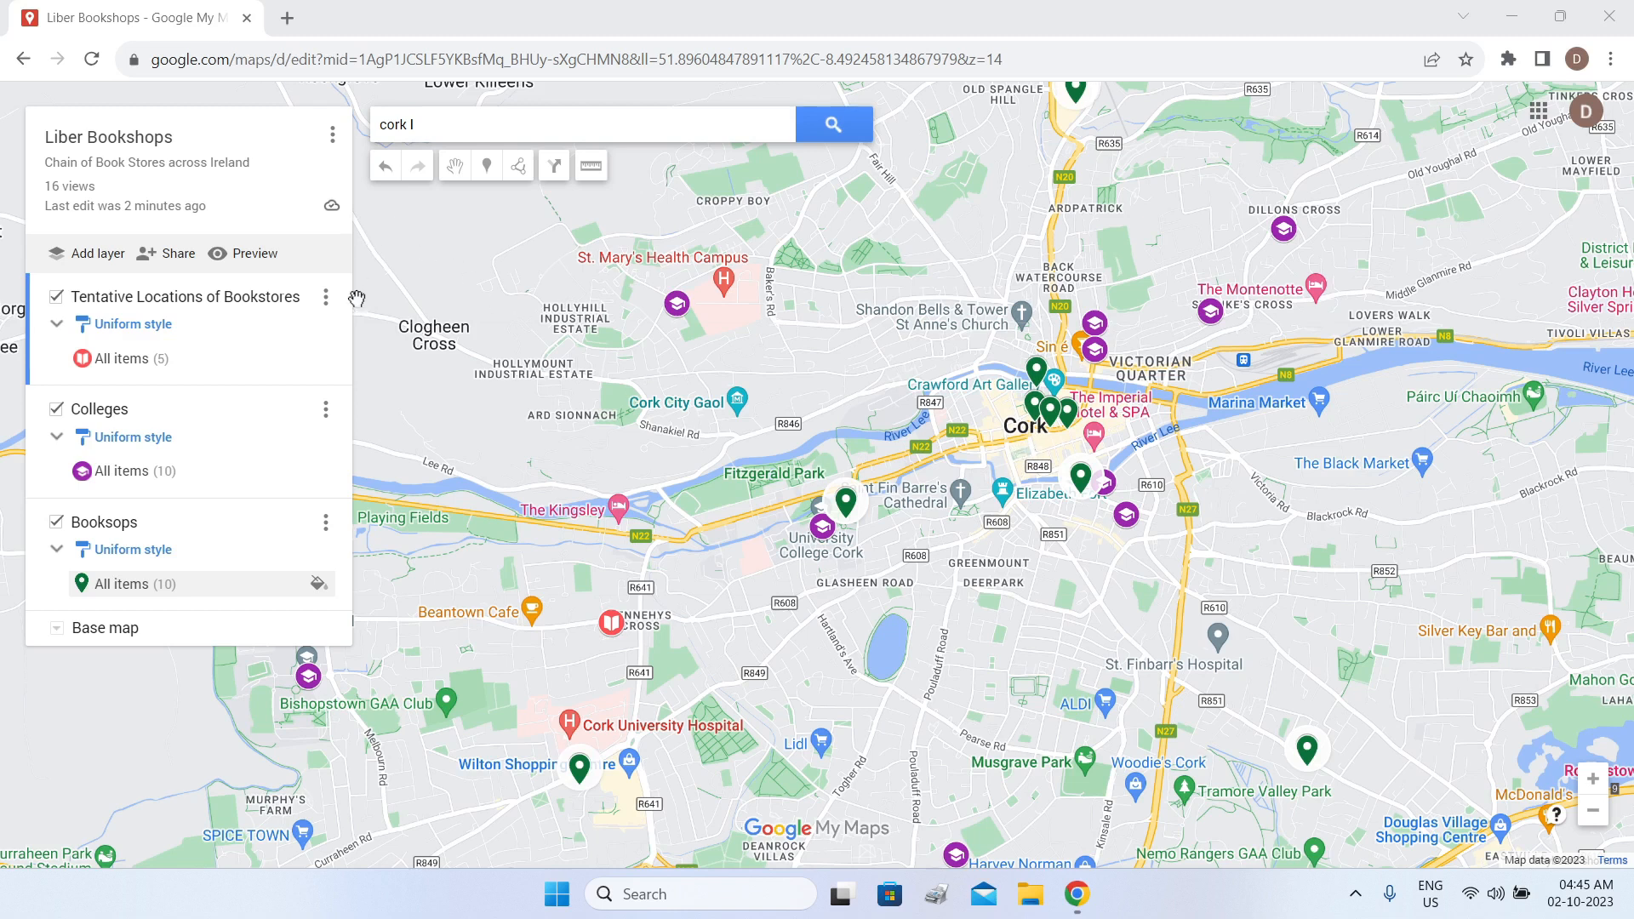
# Make the current view around Cork the map's default view from the map options menu.
pyautogui.click(332, 136)
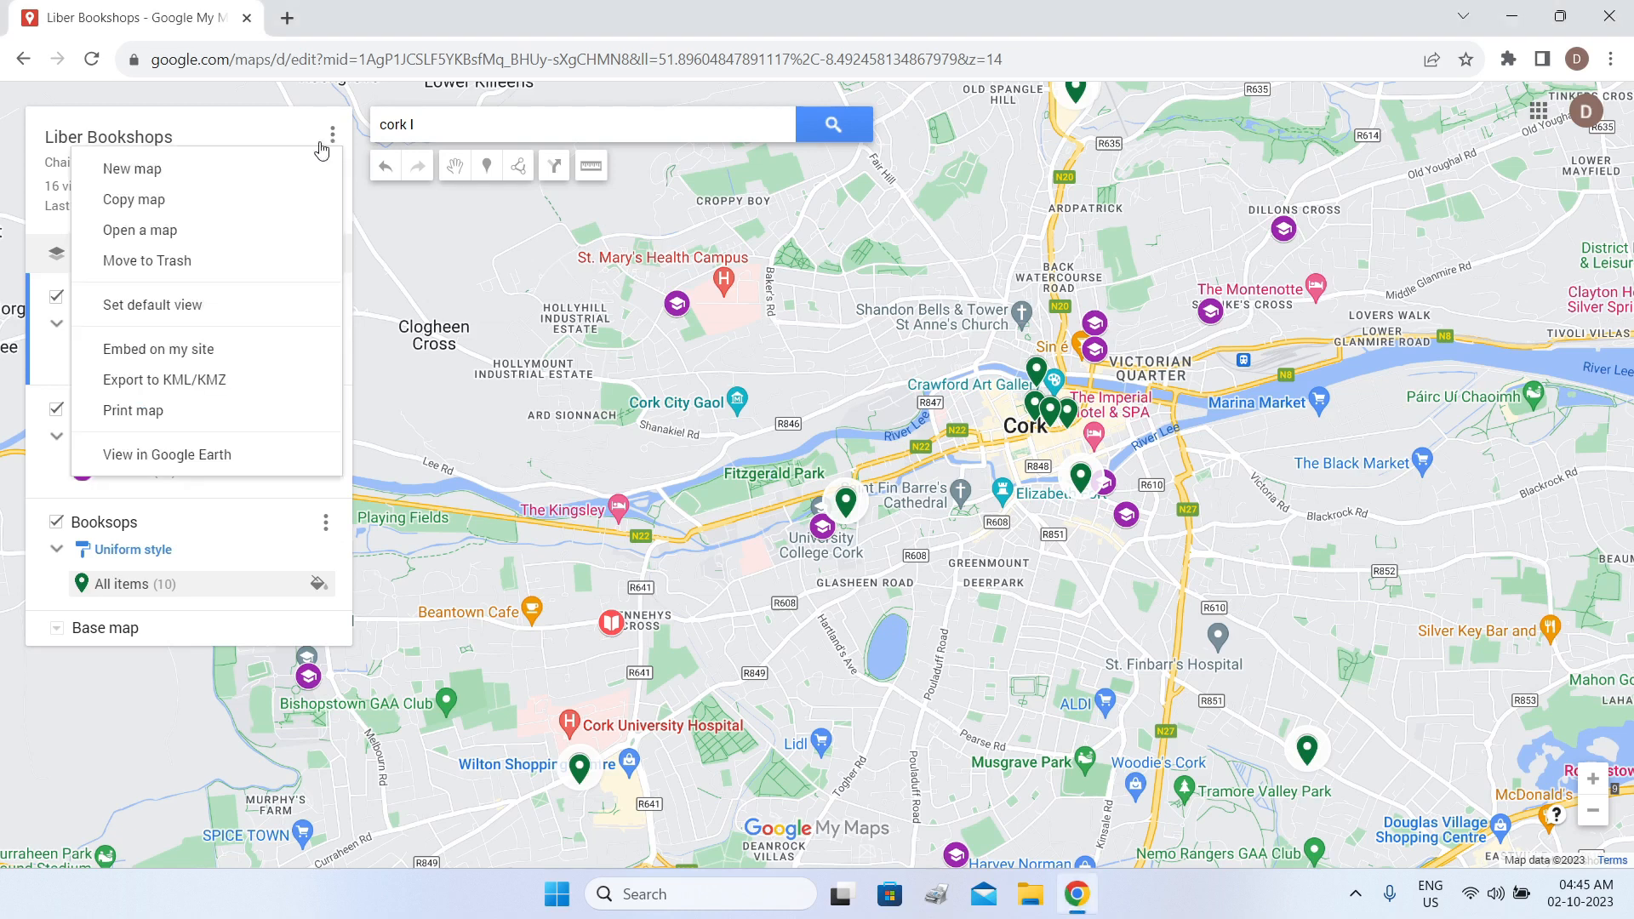
pyautogui.click(219, 309)
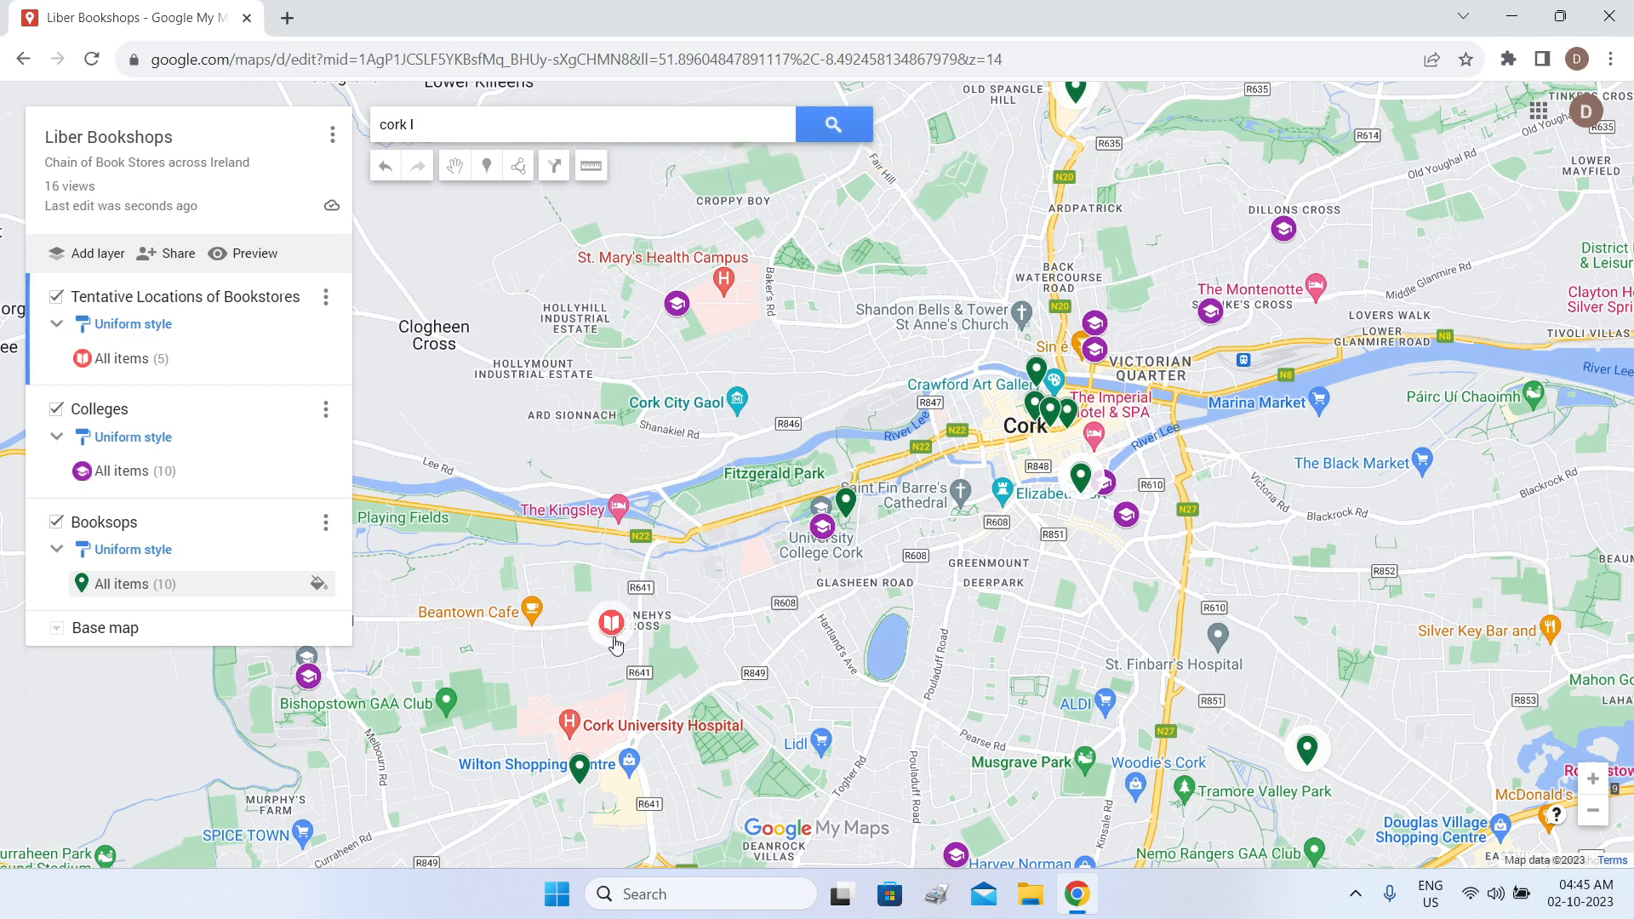
# Switch the base map to the beige Simple Atlas style and zoom around Cork to check it.
pyautogui.click(58, 632)
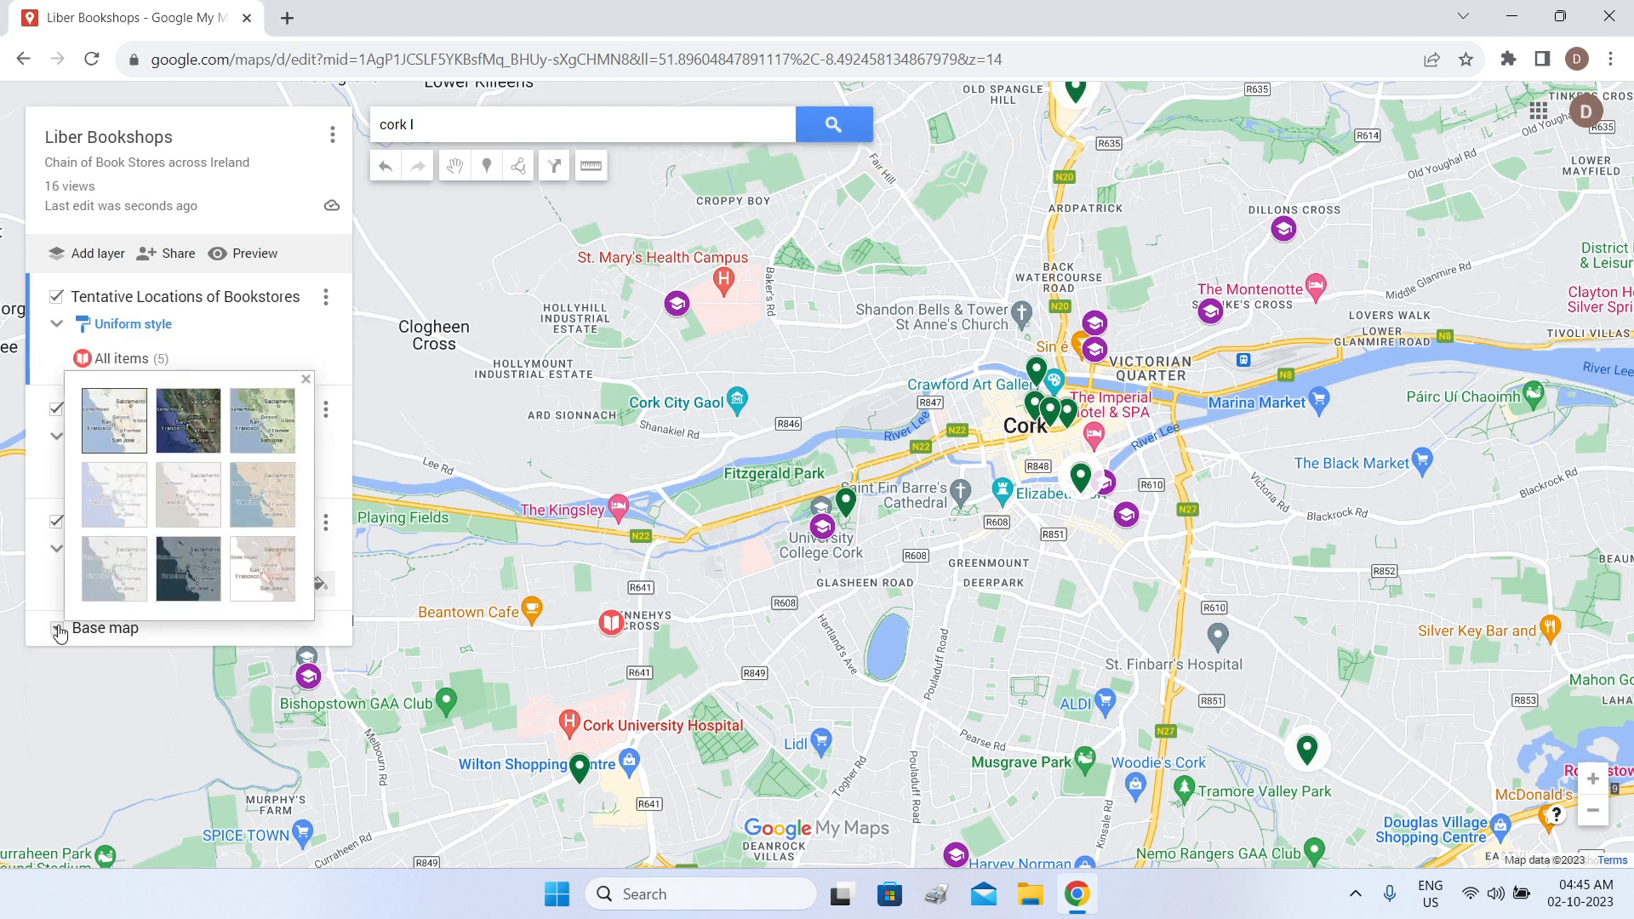
pyautogui.click(260, 496)
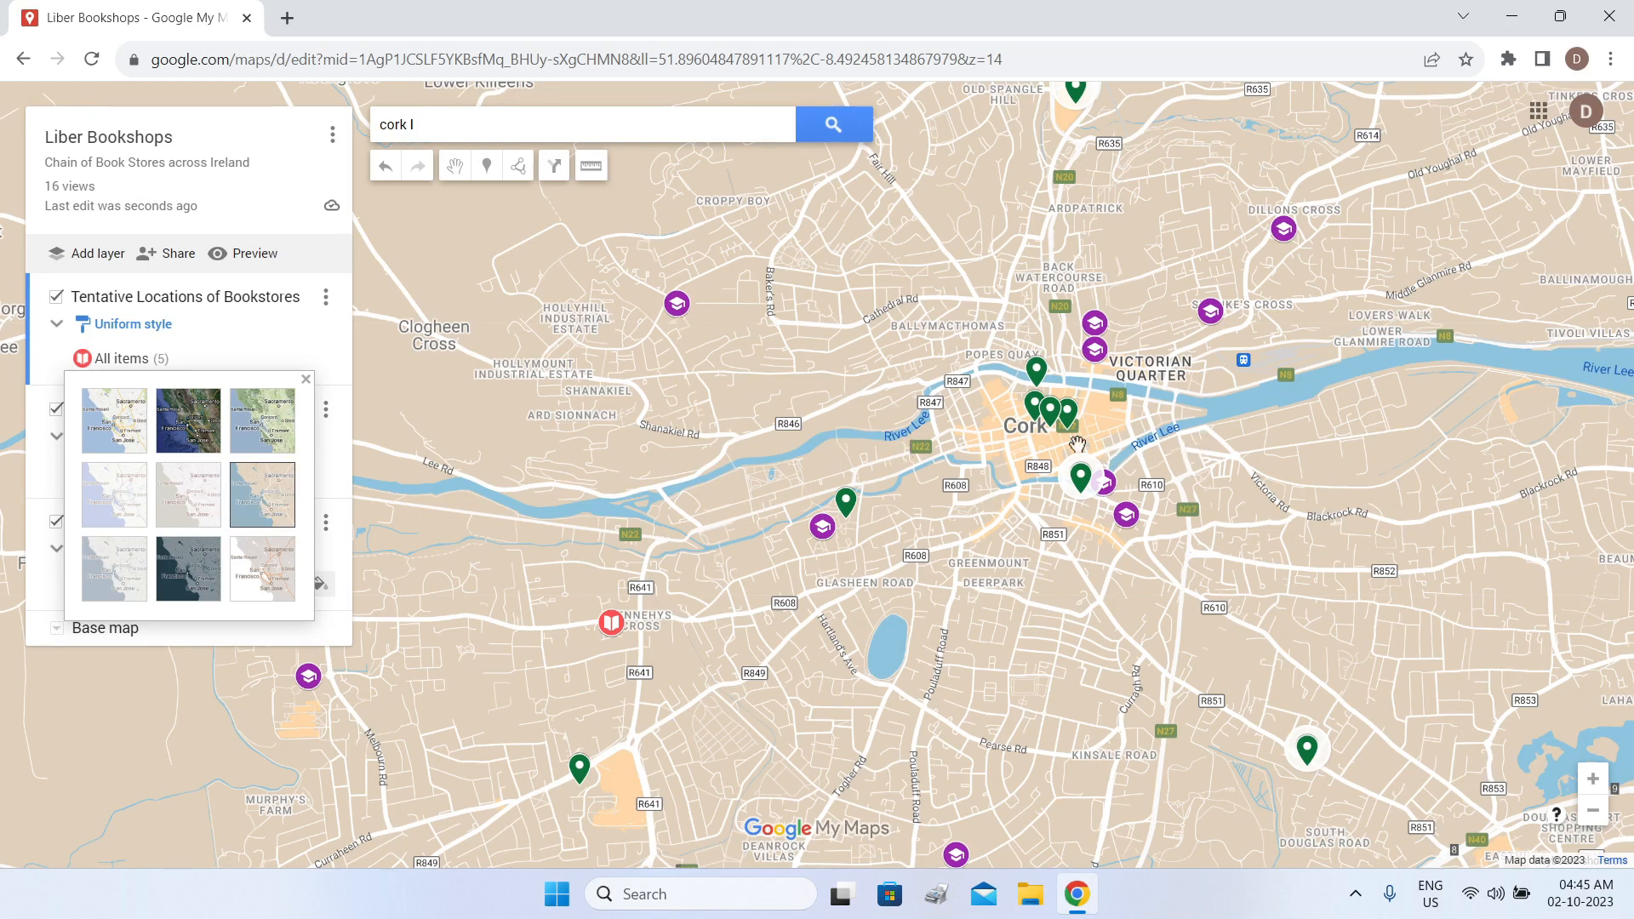
pyautogui.scroll(2, 1028, 460)
pyautogui.scroll(3, 1026, 464)
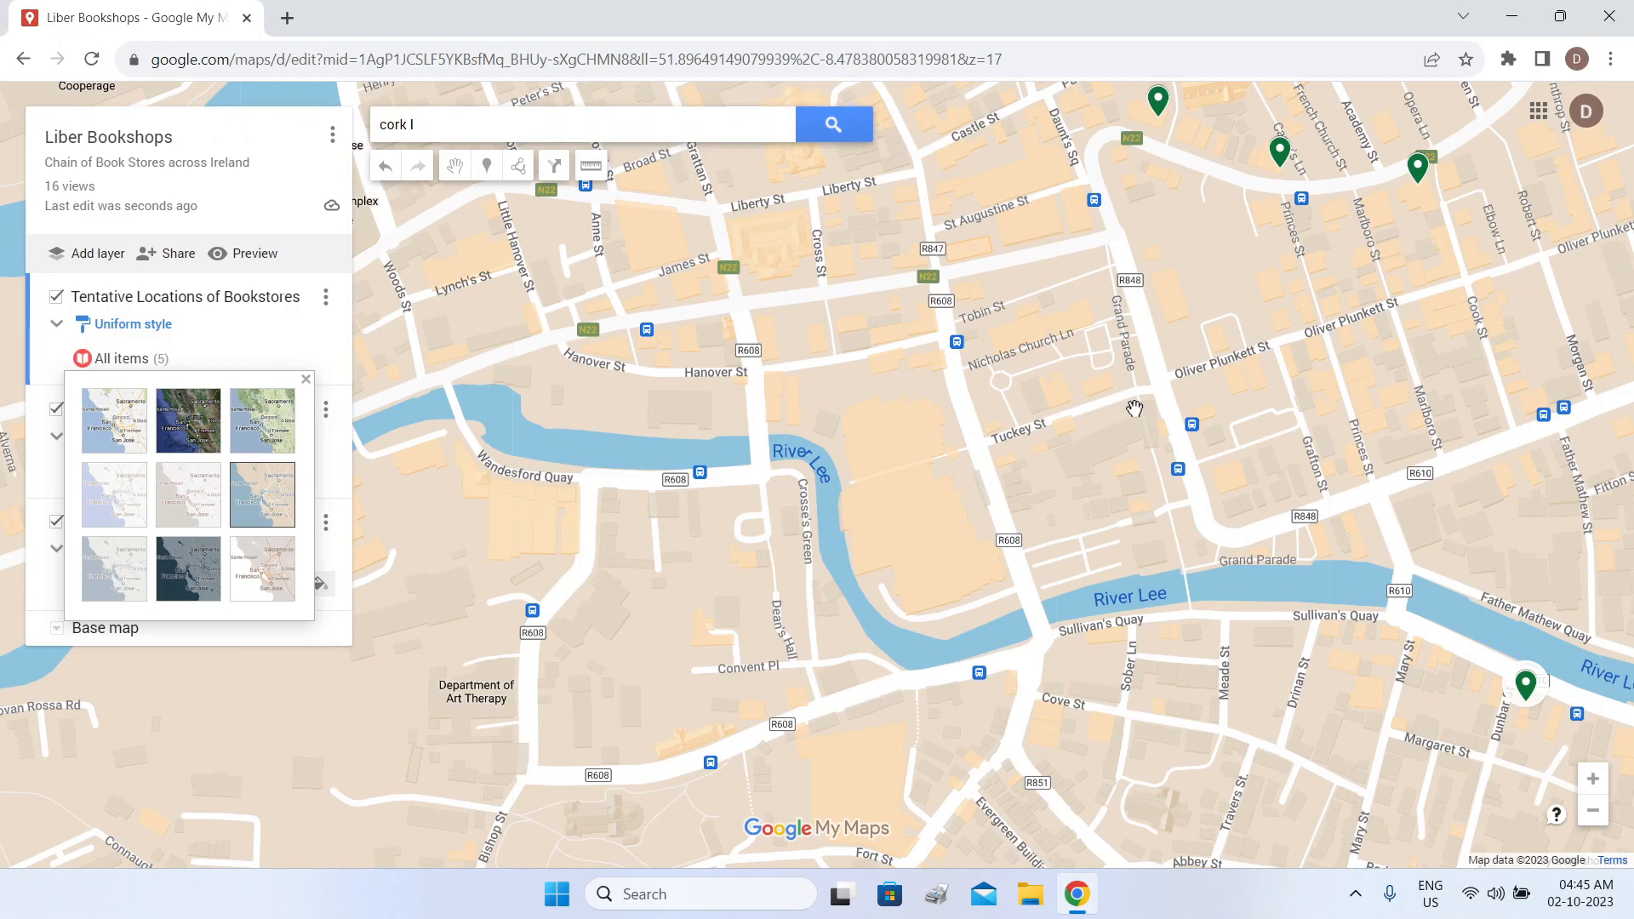
pyautogui.scroll(-3, 1135, 409)
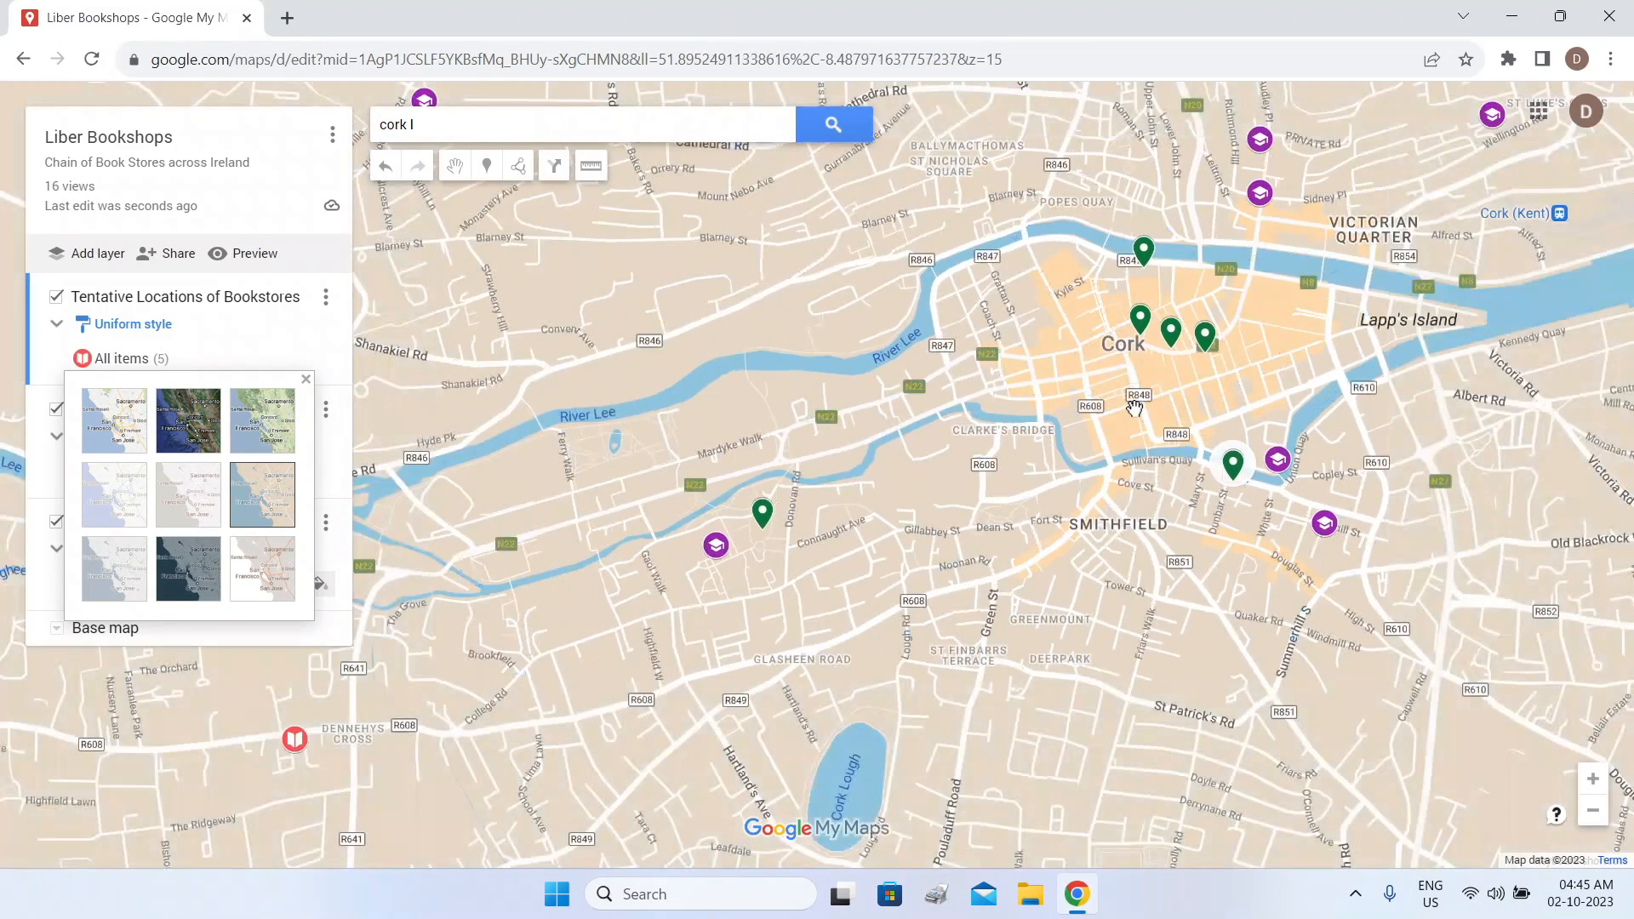
pyautogui.scroll(-2, 1134, 409)
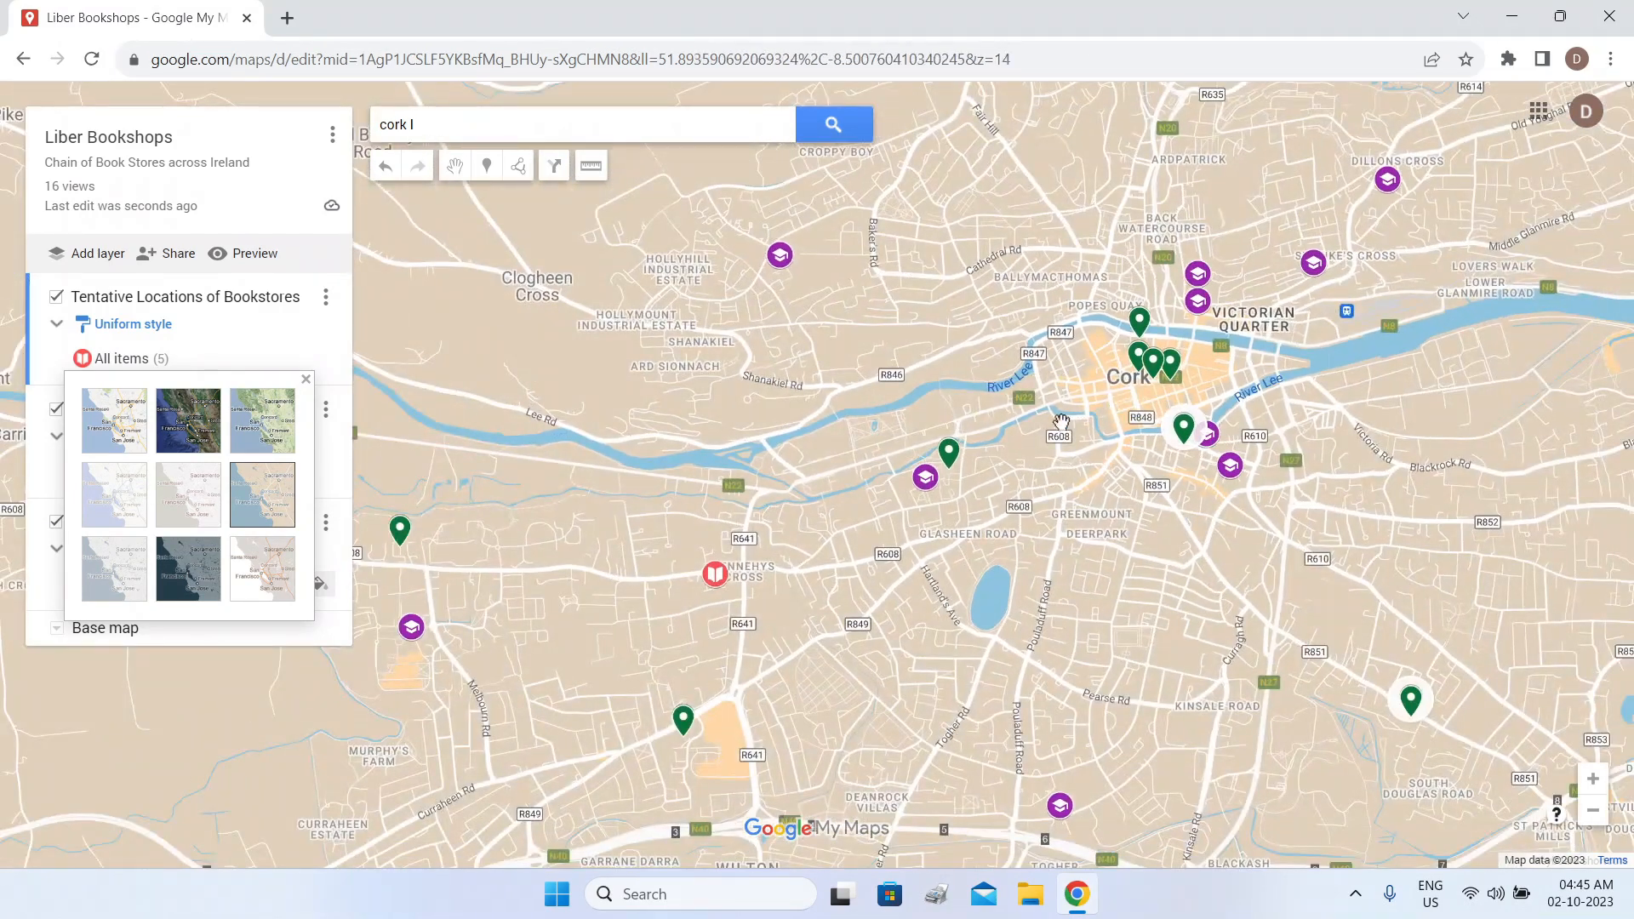
# Confirm 'Anyone with this link can view' is on, then close the Share map dialog.
pyautogui.click(175, 265)
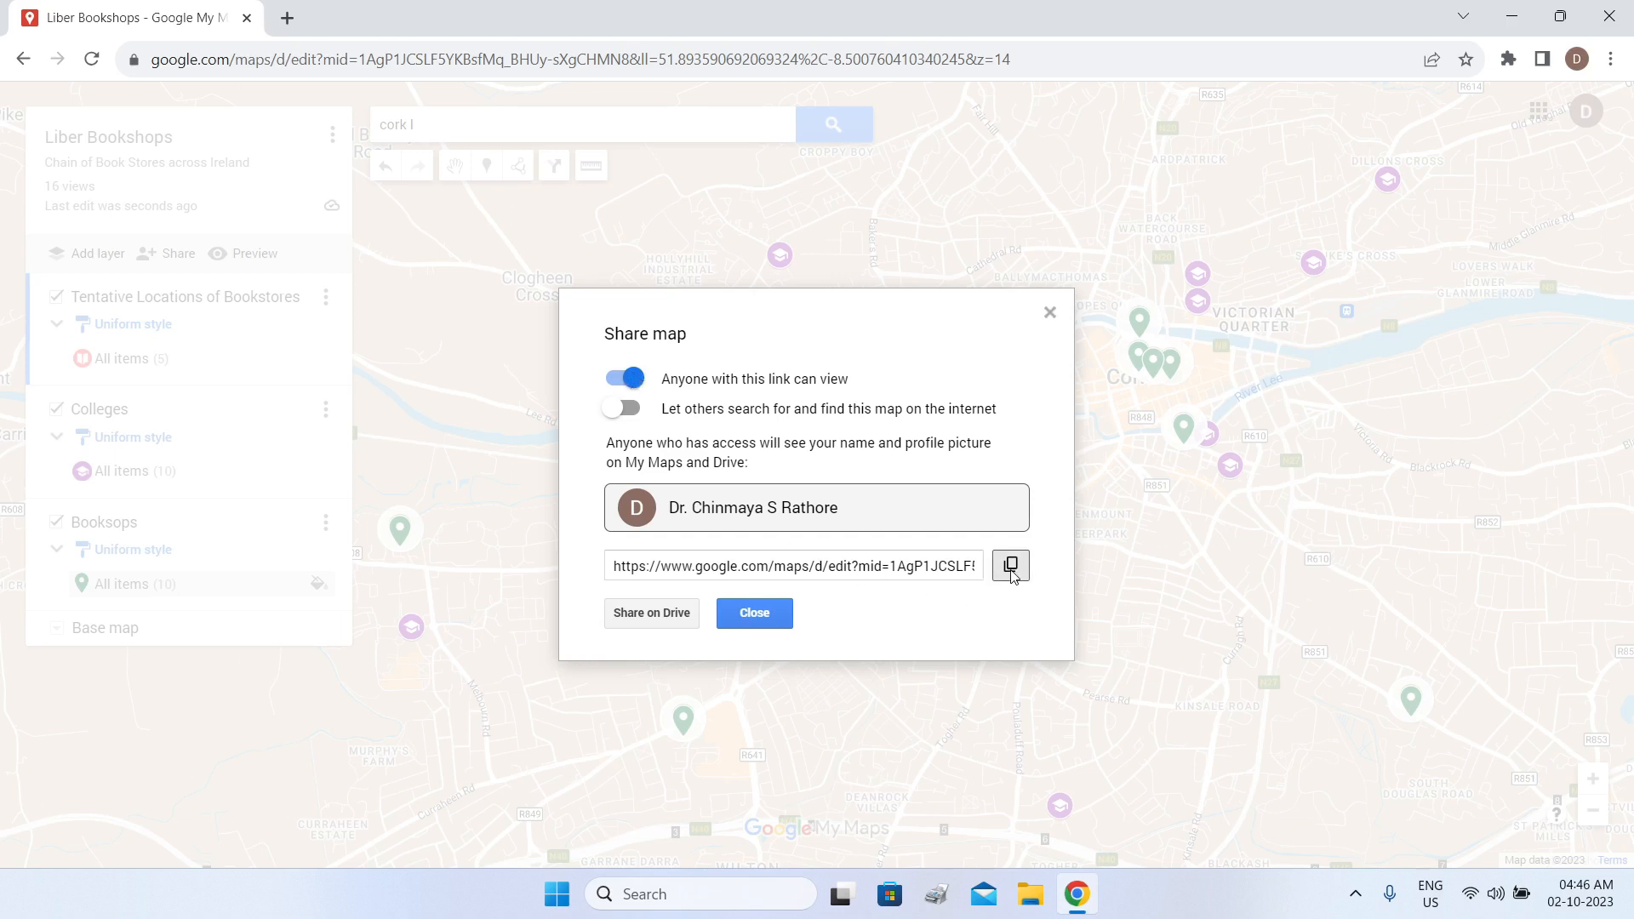
pyautogui.click(1050, 314)
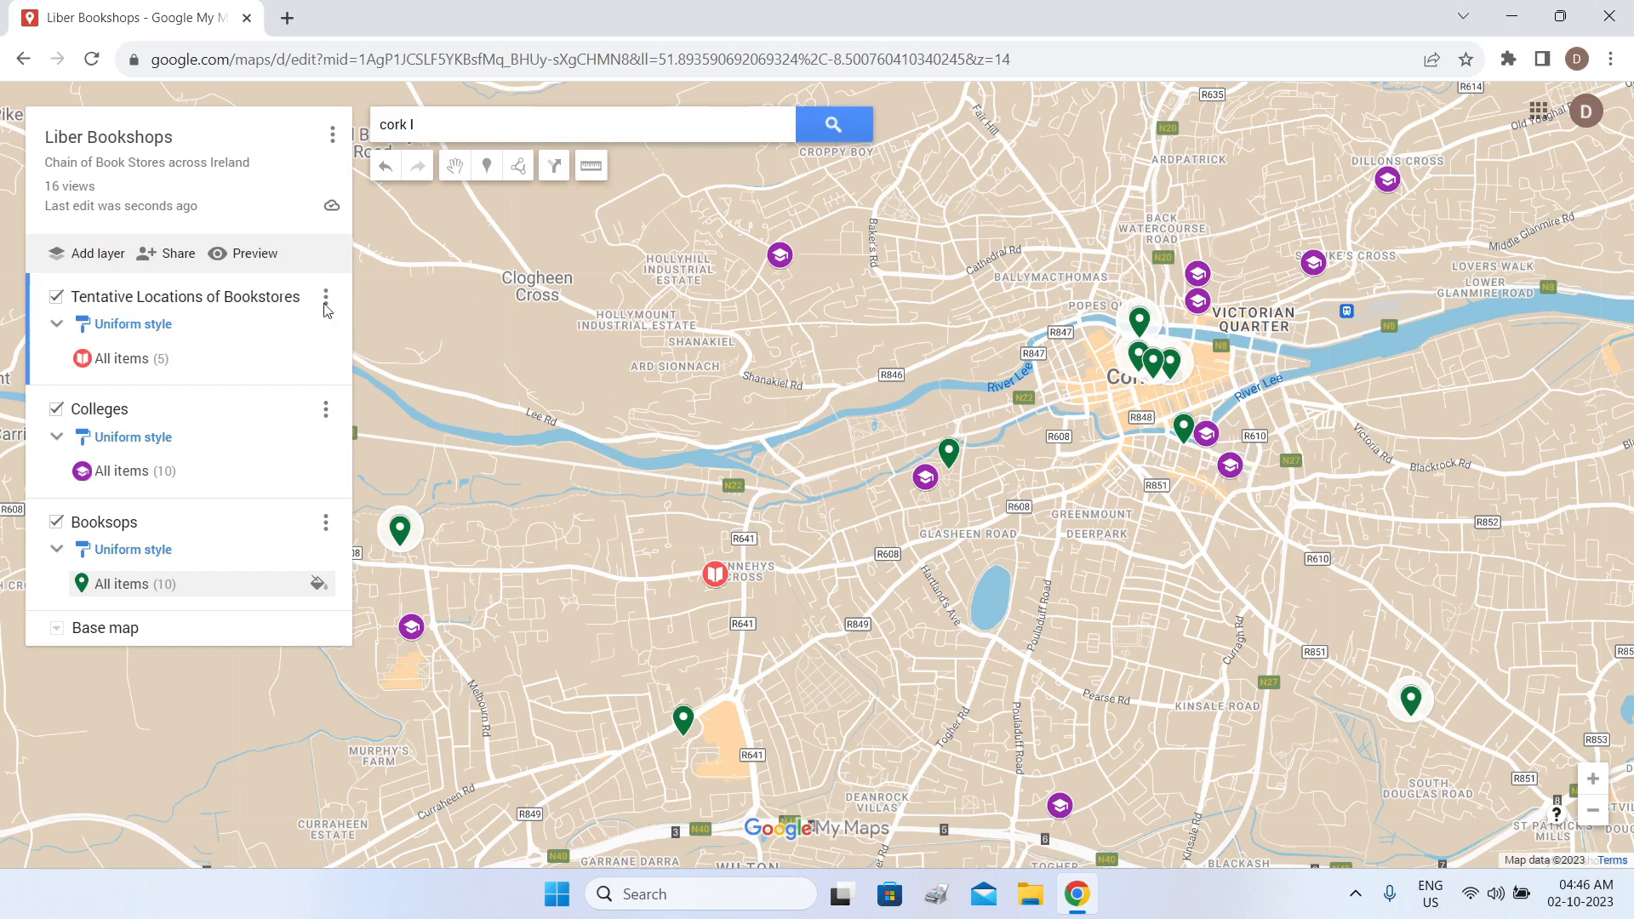
# Open the view-only preview and switch it to satellite imagery, zooming around Cork.
pyautogui.click(247, 263)
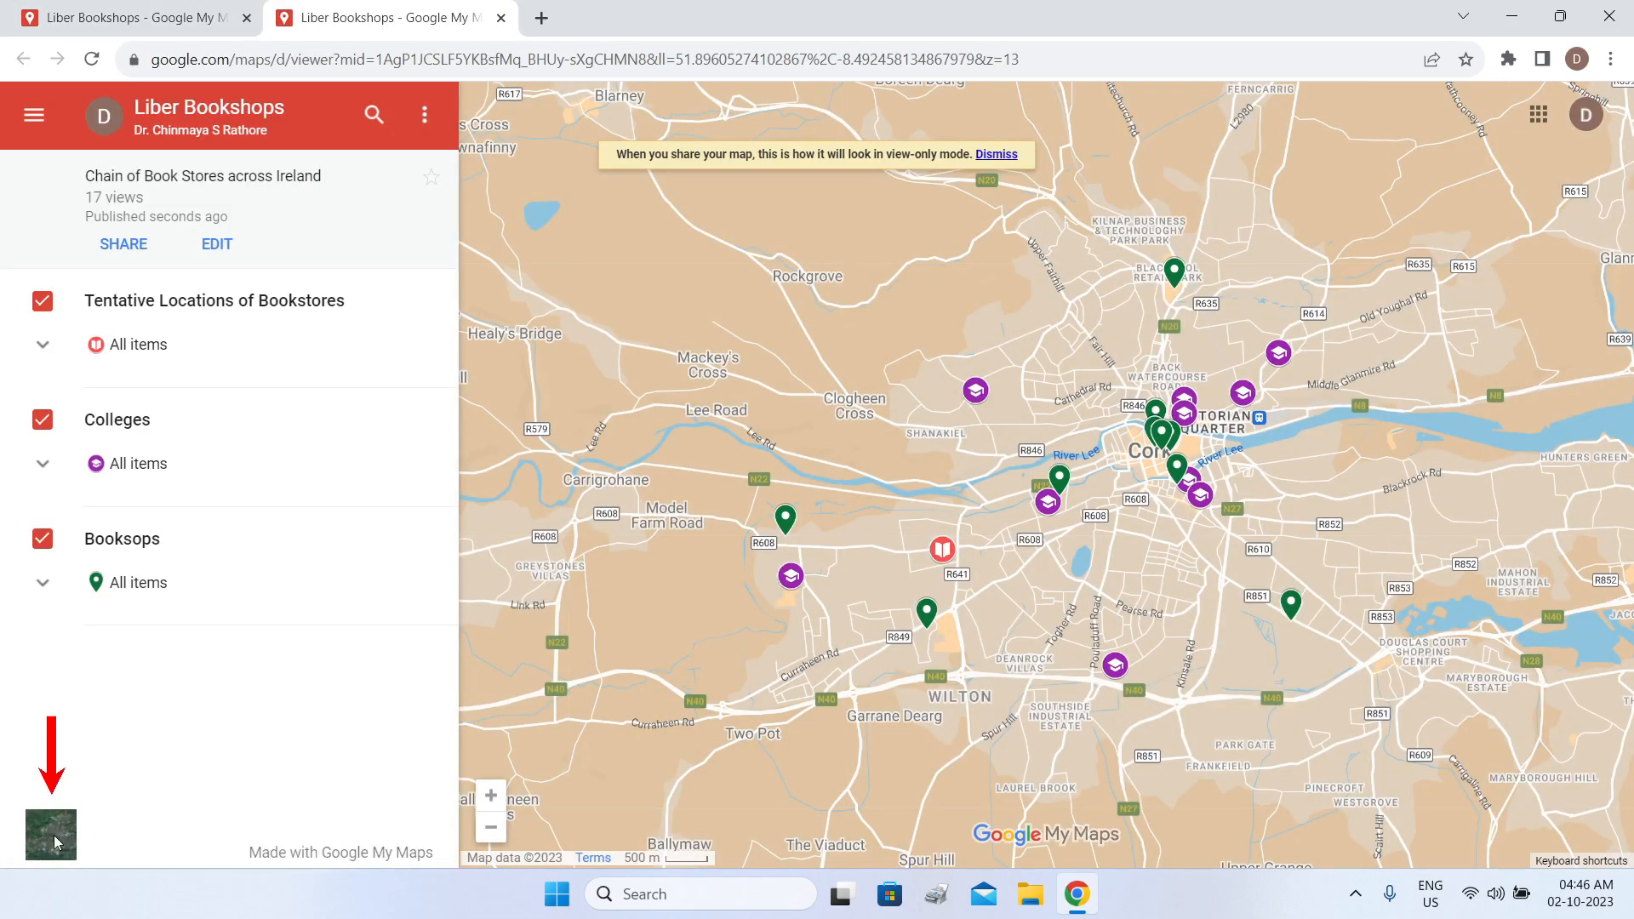
pyautogui.click(55, 835)
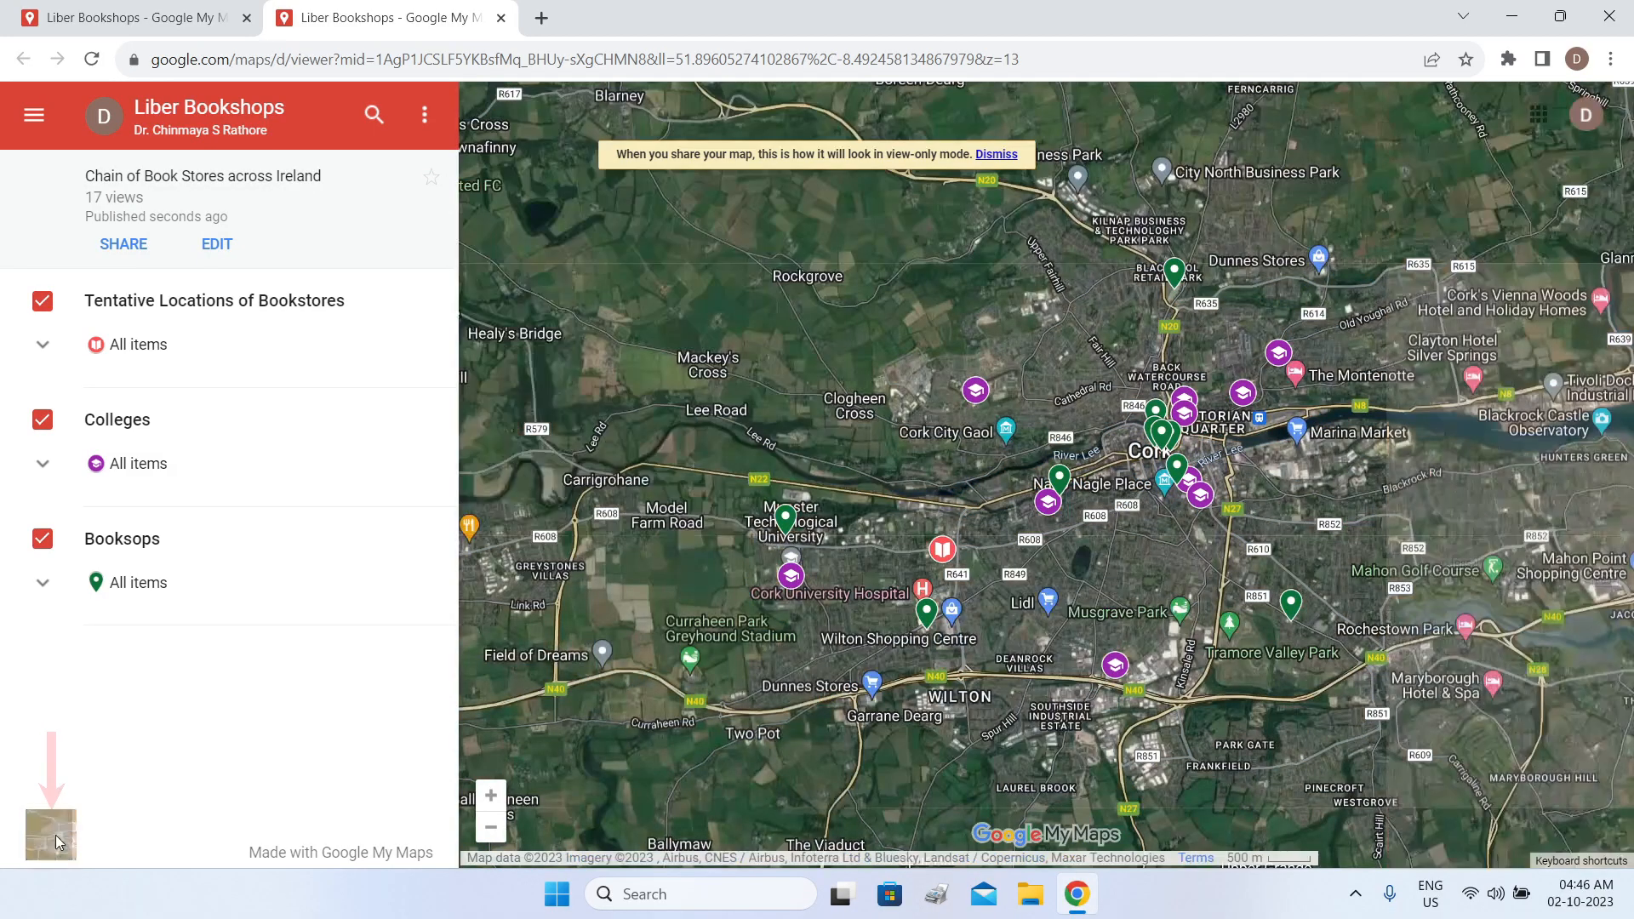
pyautogui.scroll(3, 1180, 439)
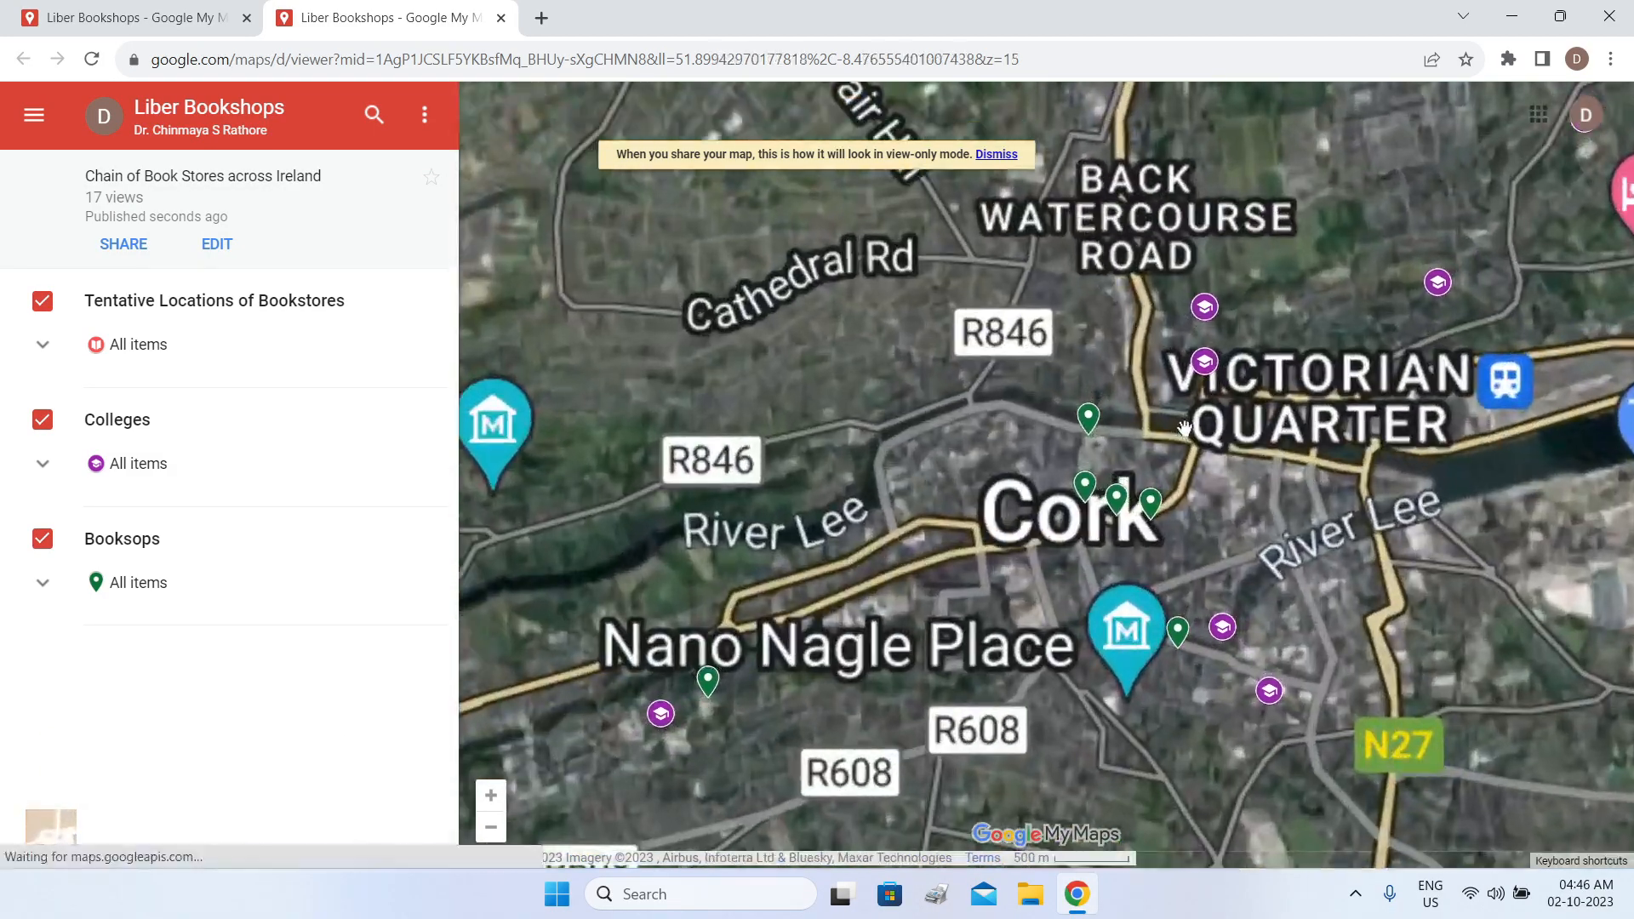
pyautogui.scroll(2, 1207, 474)
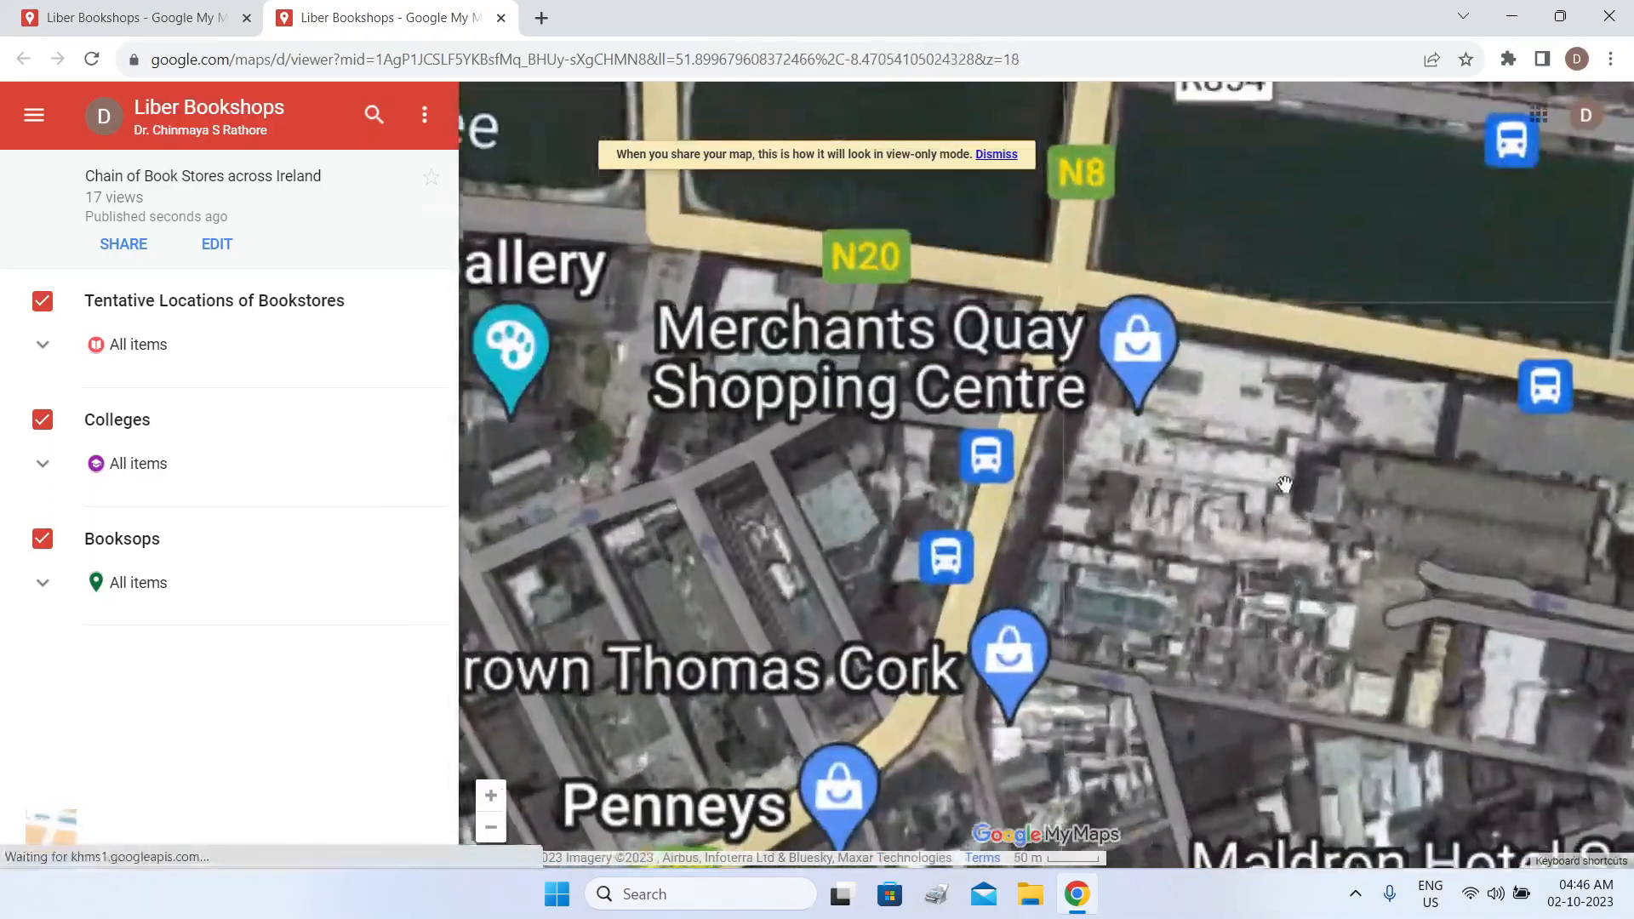
pyautogui.scroll(-1, 1470, 315)
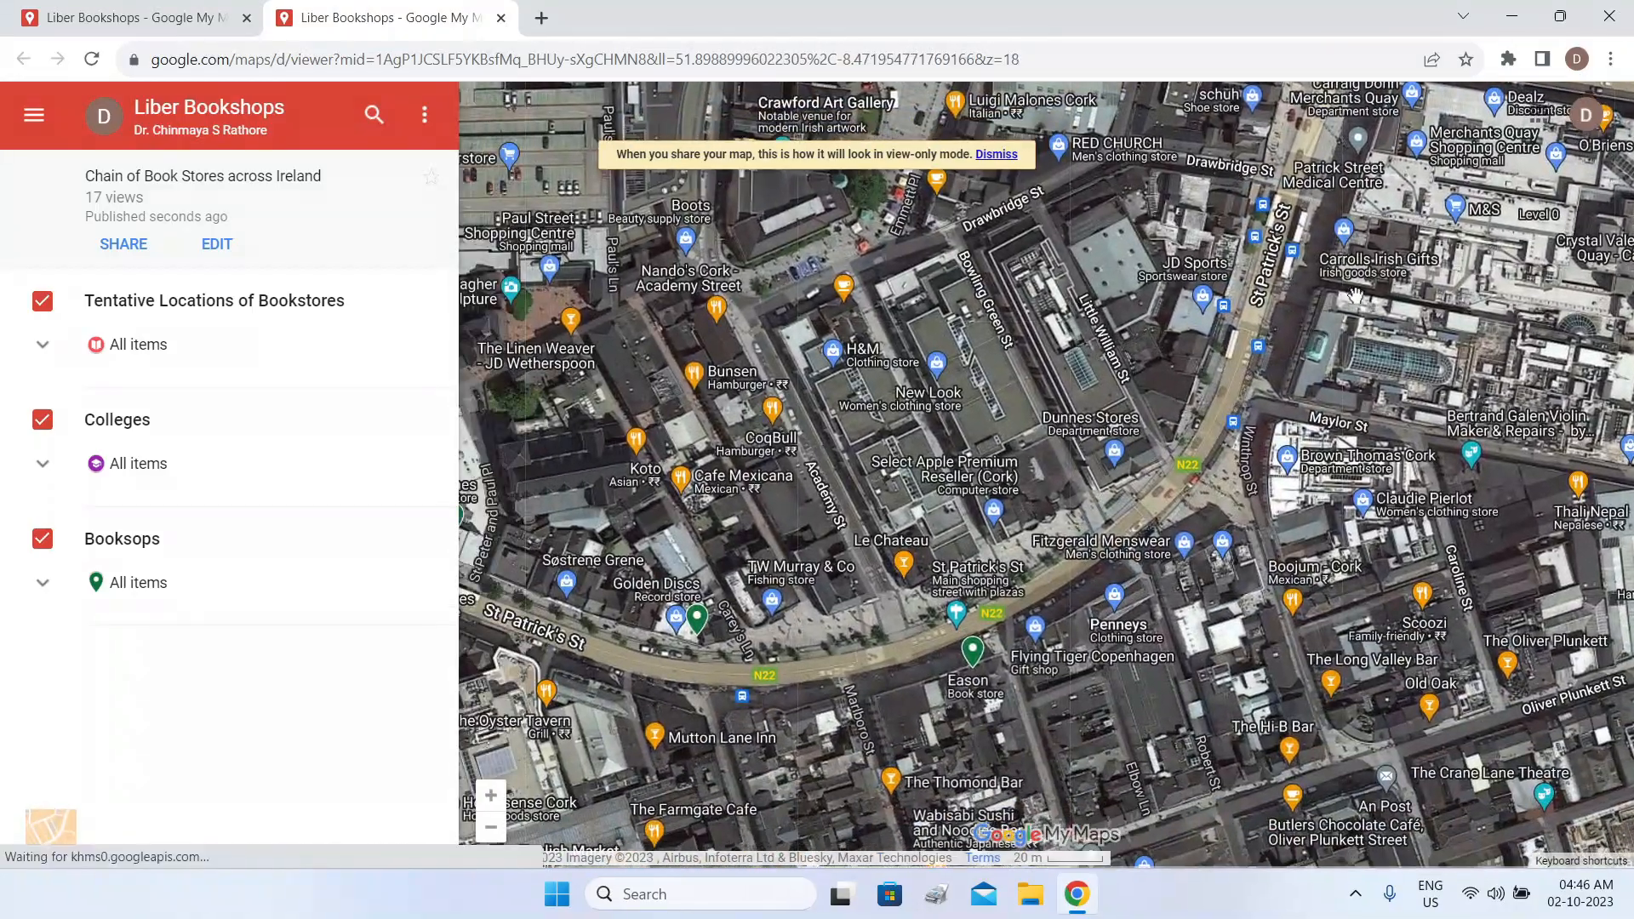
pyautogui.scroll(-3, 1359, 305)
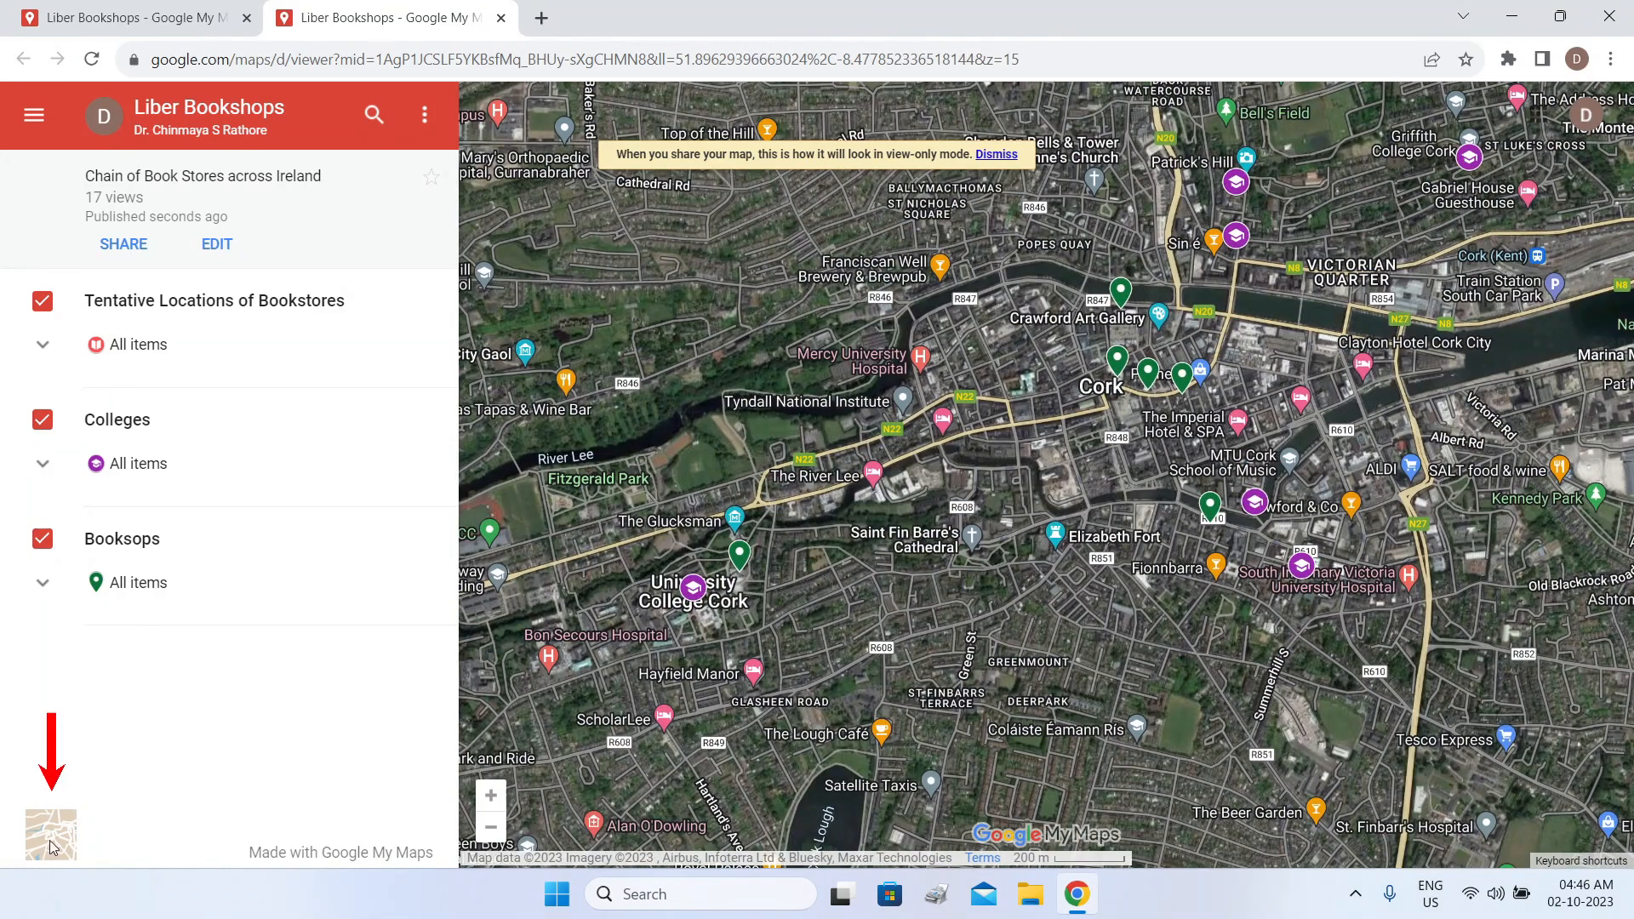
# Switch the preview back to the road map and recentre it on Cork.
pyautogui.click(54, 843)
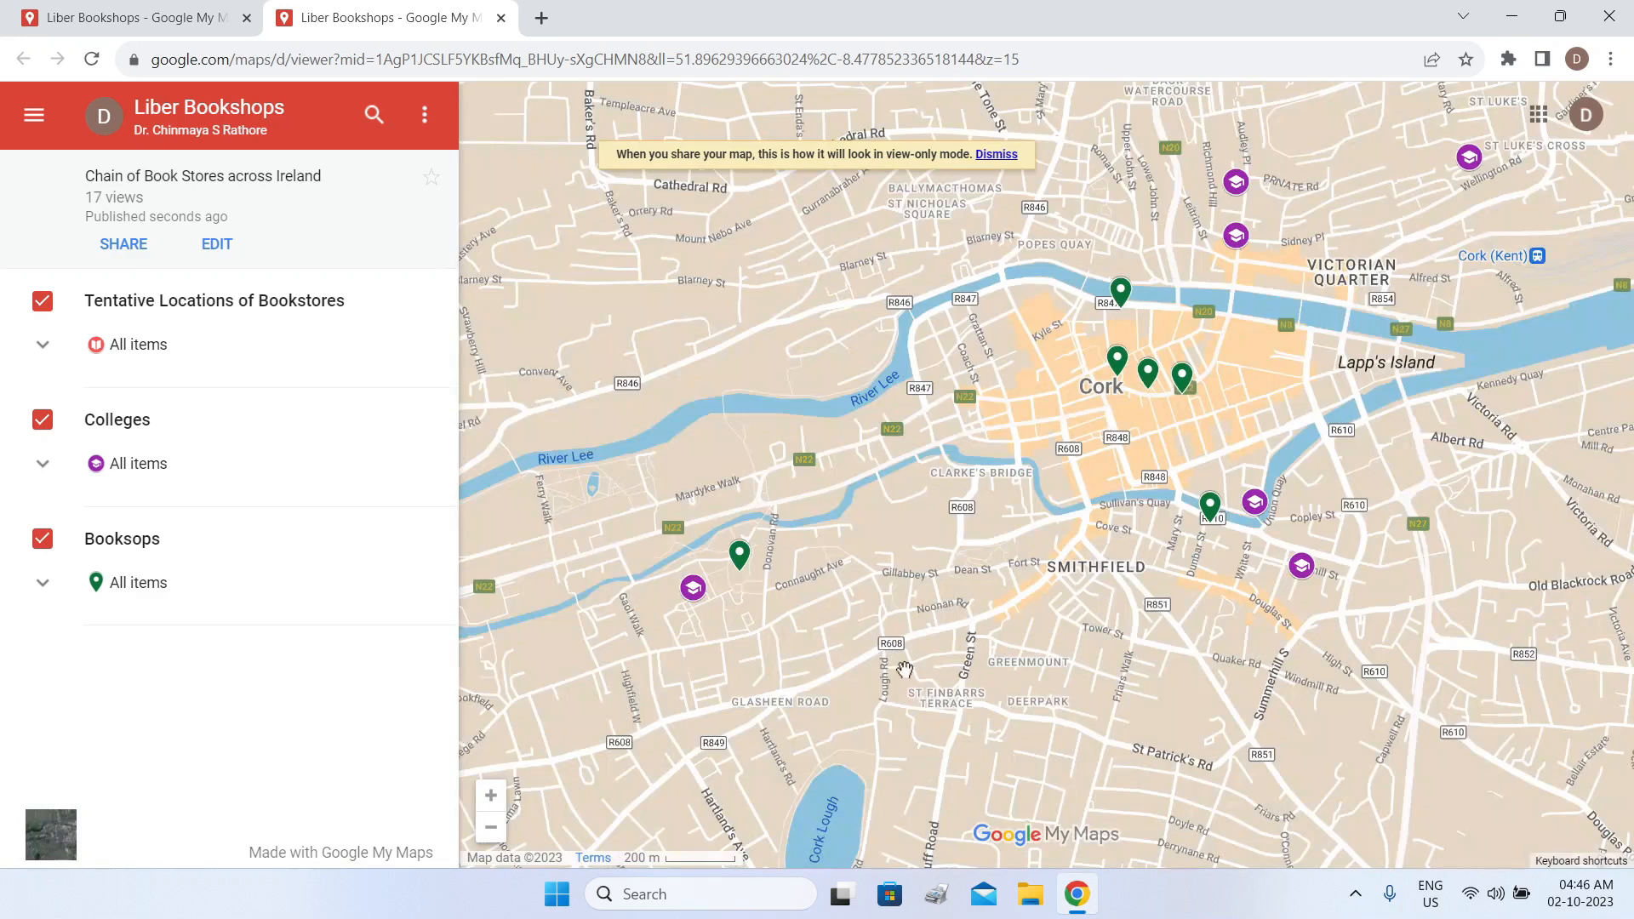
pyautogui.scroll(-2, 1087, 534)
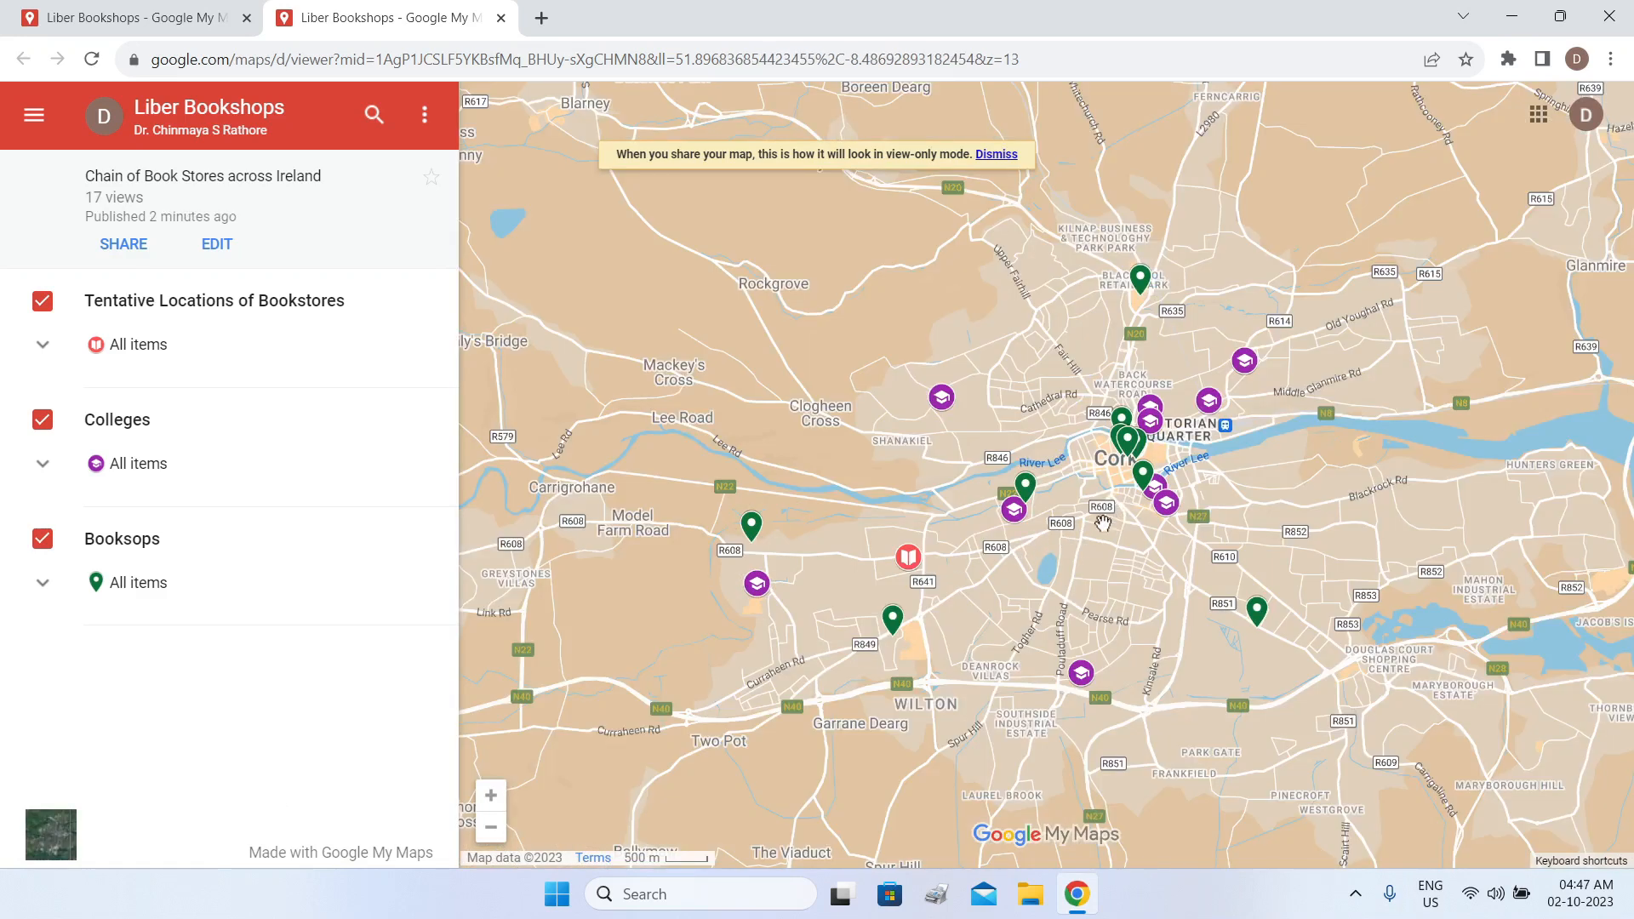
pyautogui.moveTo(1122, 511); pyautogui.dragTo(1047, 516)
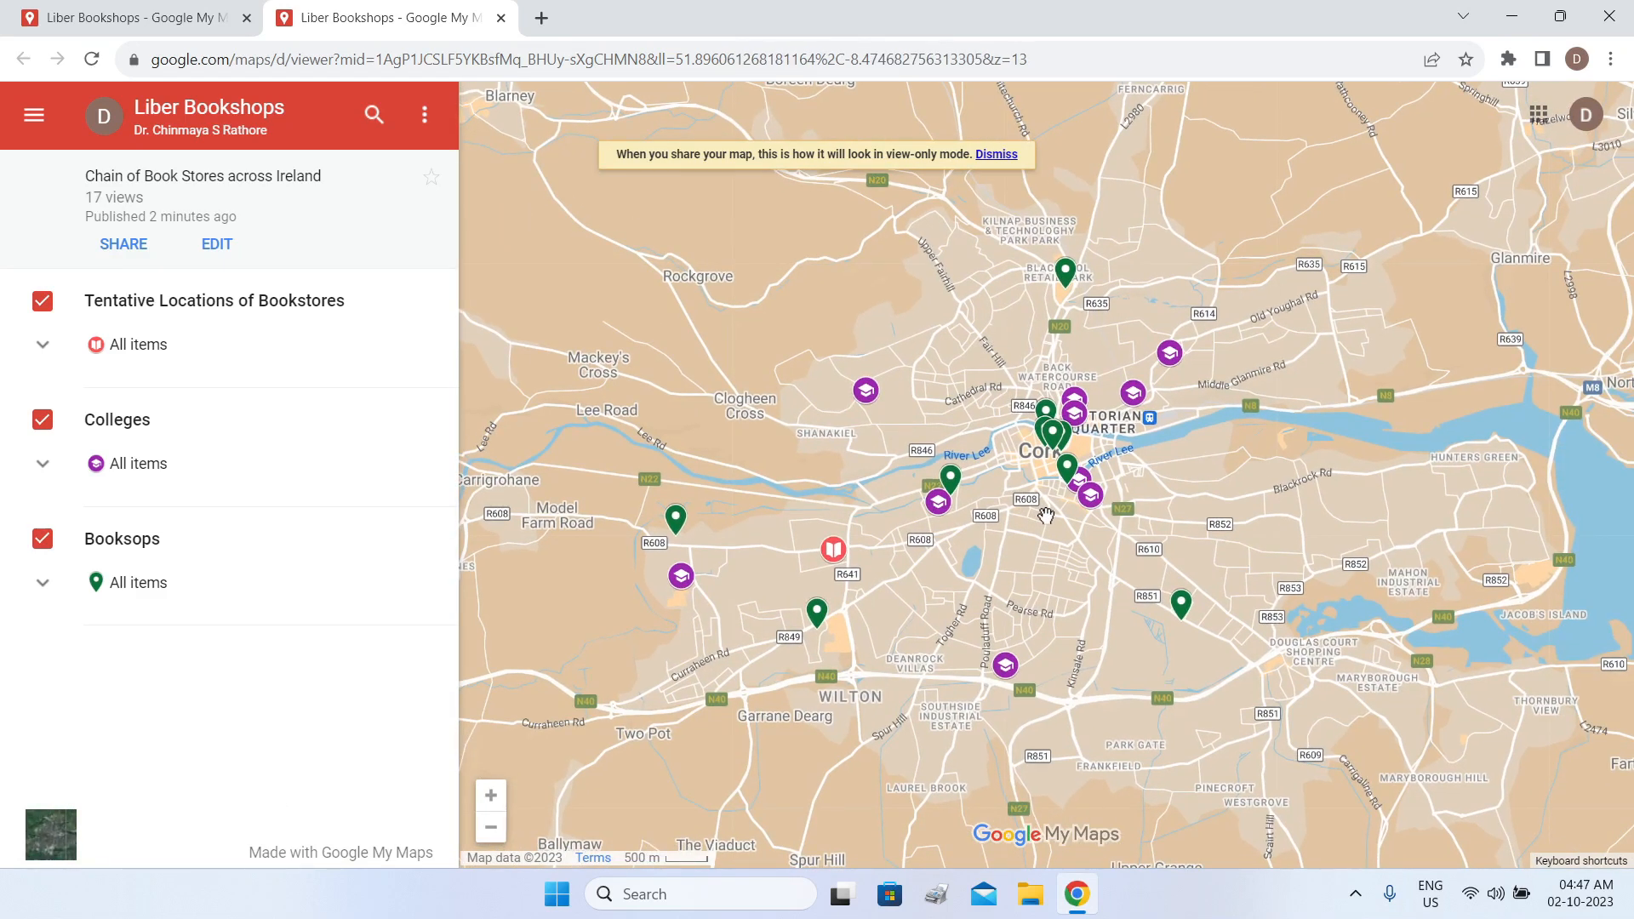